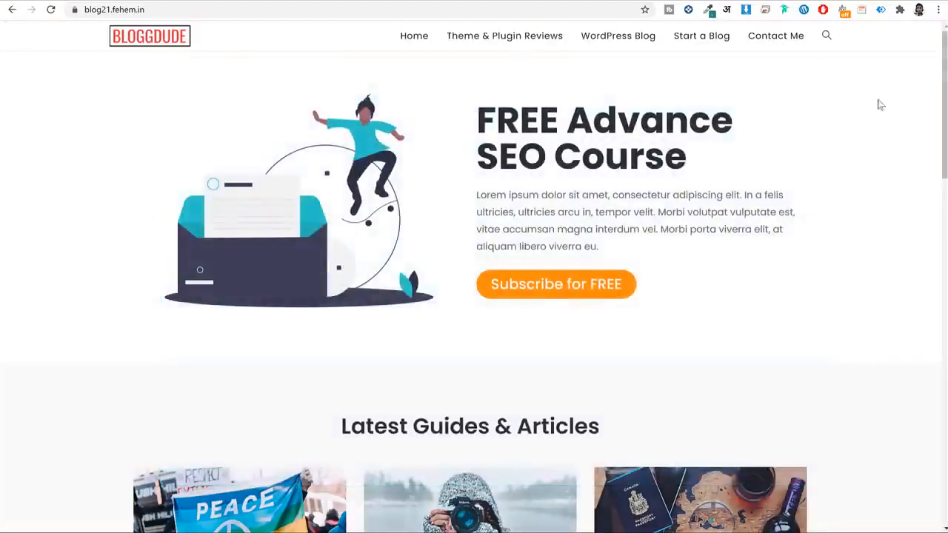
Scroll the BLOGGDUDE homepage and highlight the hero heading and opening lines.
drag(944, 62, 938, 412)
drag(924, 297, 914, 11)
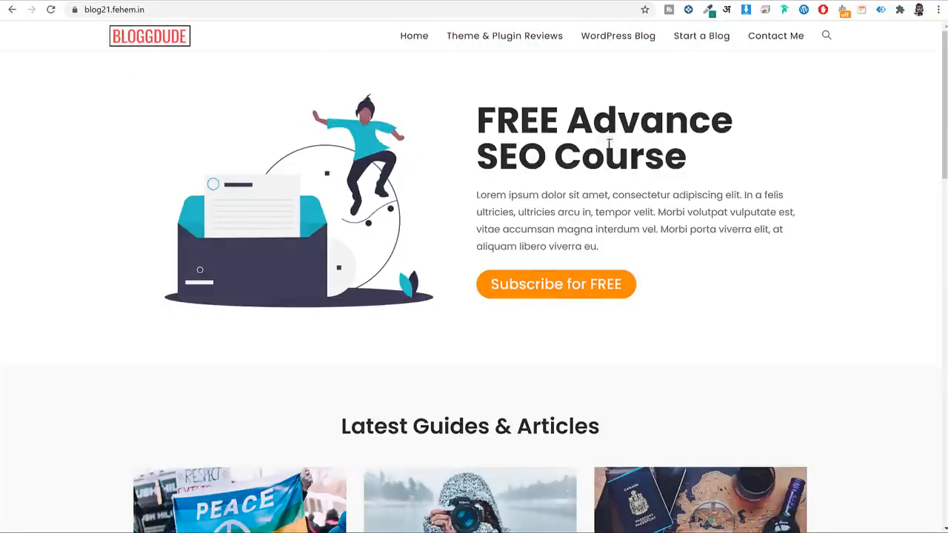
scroll(575, 188, down, 3)
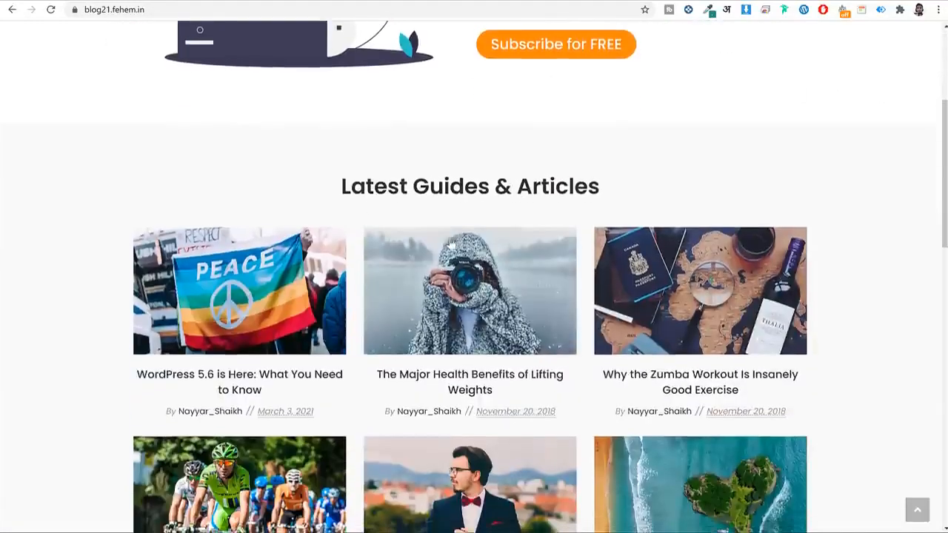
scroll(450, 243, down, 12)
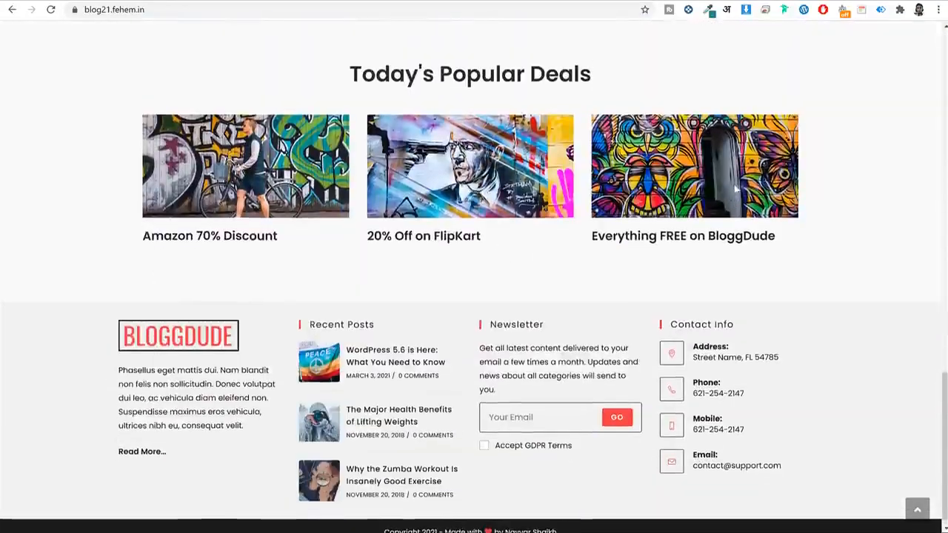
scroll(863, 133, up, 15)
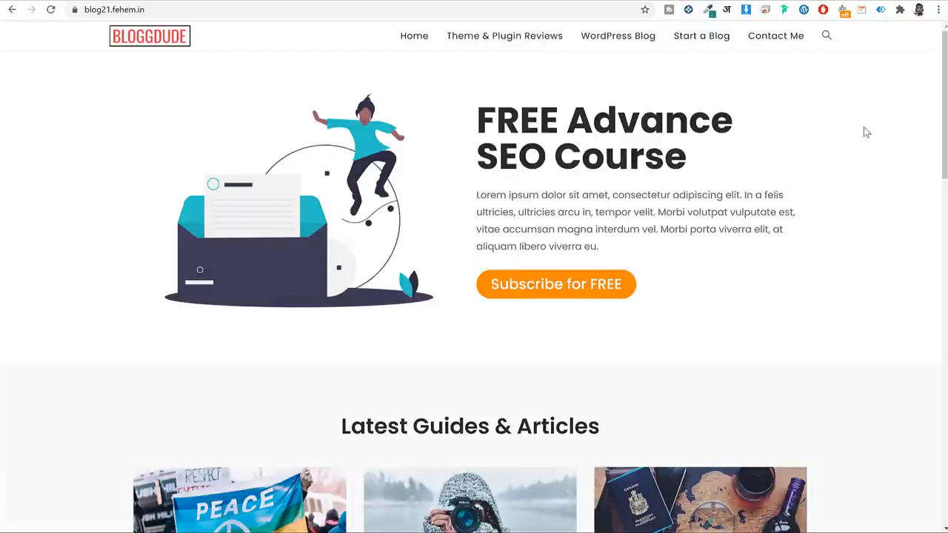
drag(443, 118, 799, 214)
click(615, 176)
Highlight the FREE Advance SEO Course heading, then trigger the 10% coupon popup via Subscribe for FREE.
drag(479, 117, 732, 152)
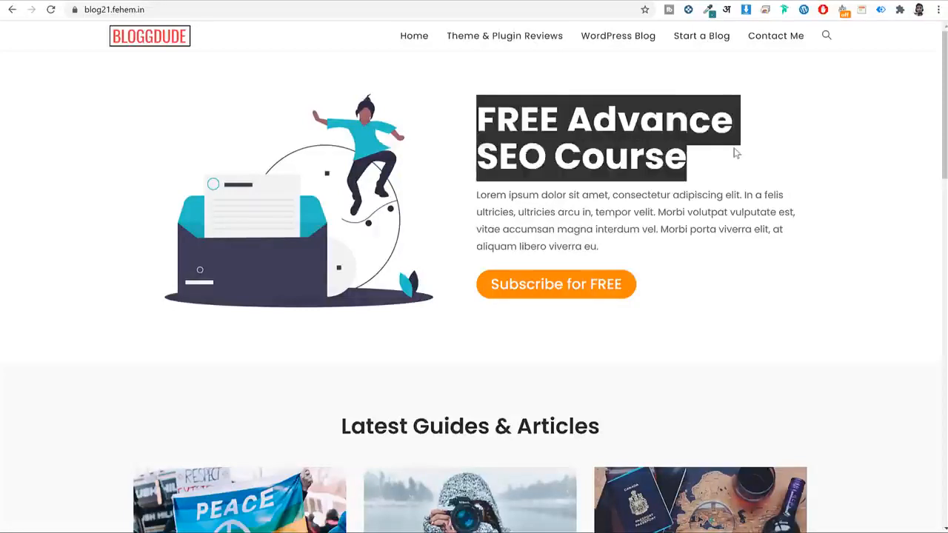
click(589, 194)
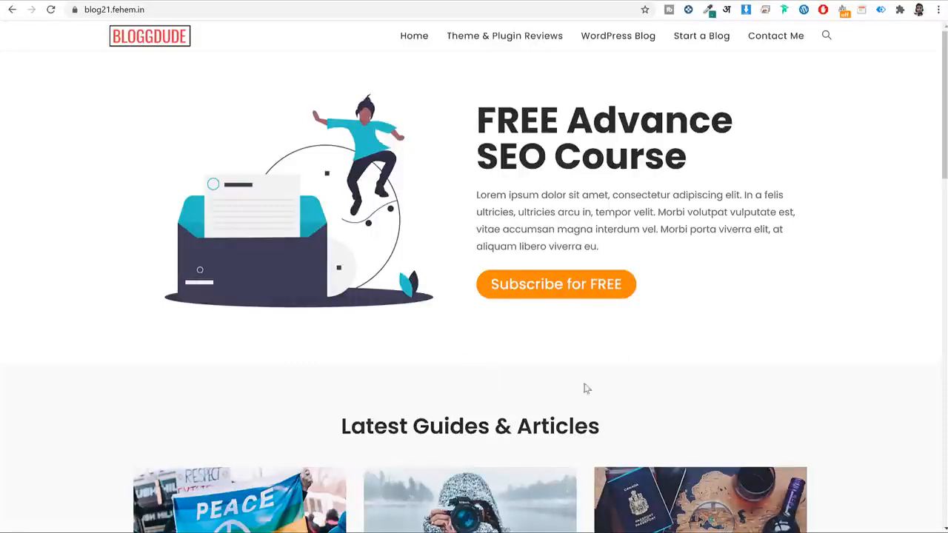
click(571, 293)
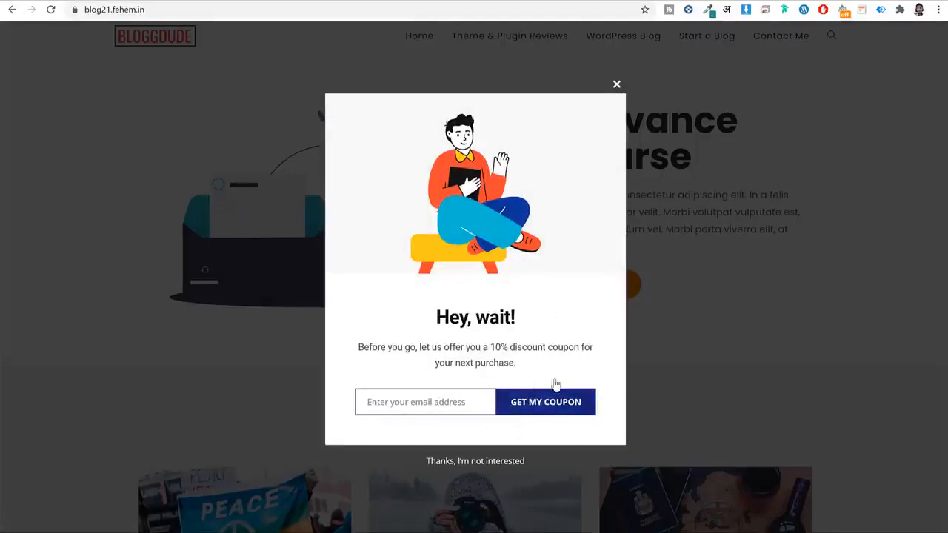
Close the 'Hey, wait!' coupon popup, bring it back once, and close it again.
click(616, 85)
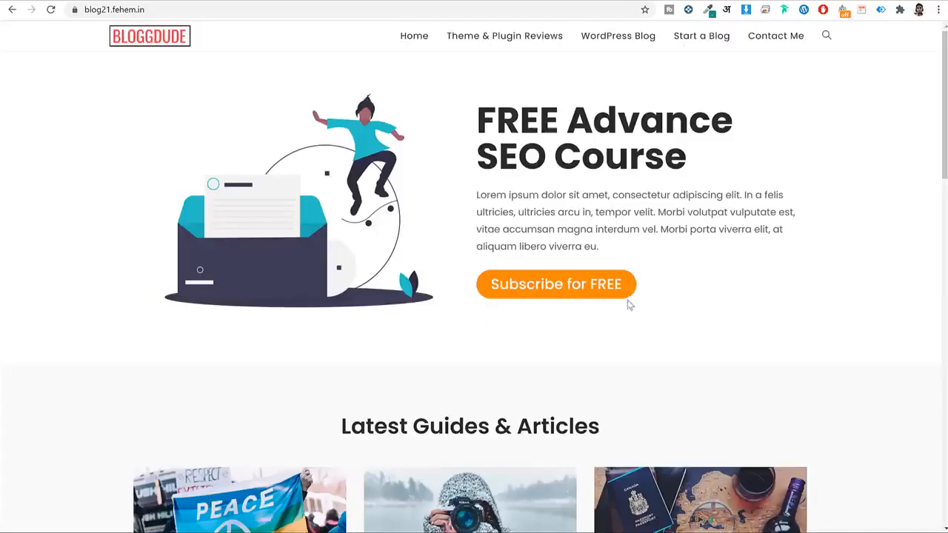
click(562, 294)
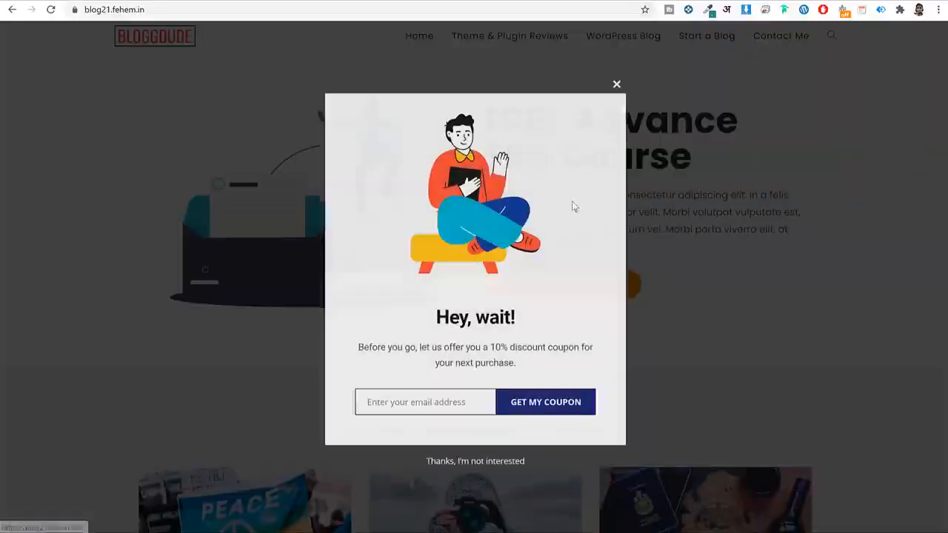
click(616, 86)
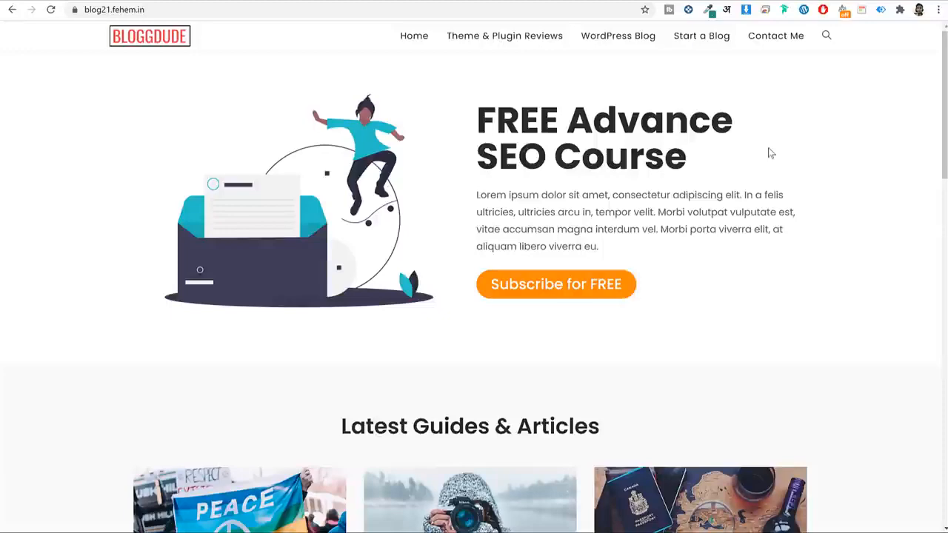
Scroll to the Latest Guides & Articles section and highlight its heading.
scroll(768, 215, down, 5)
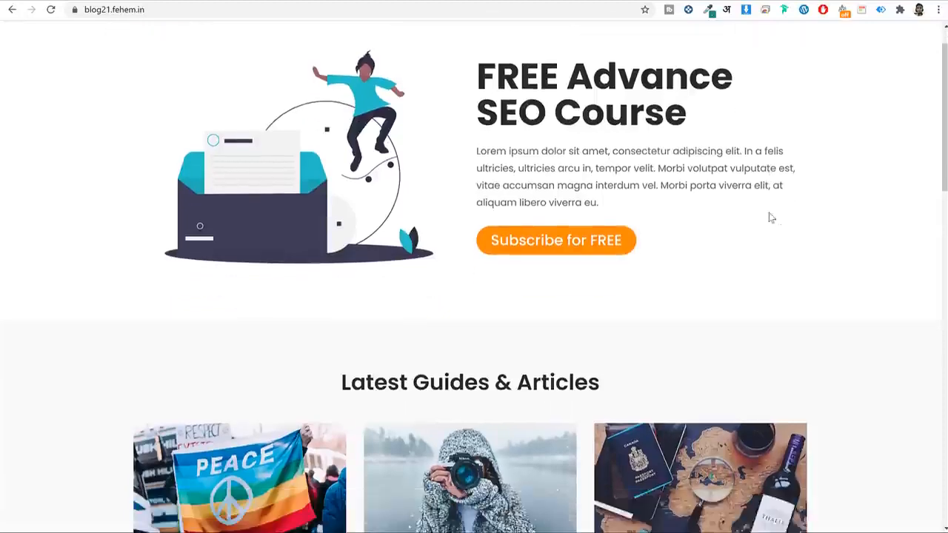
scroll(789, 205, up, 1)
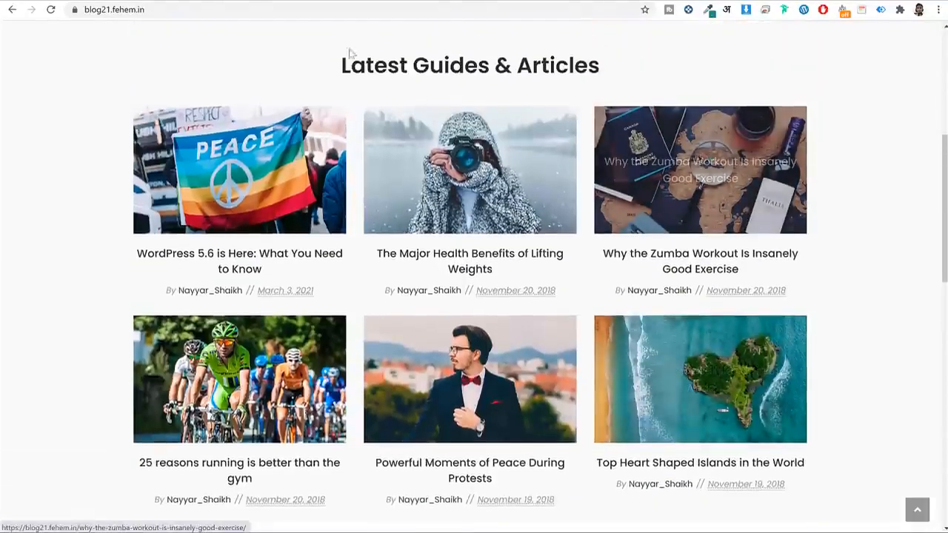
drag(341, 65, 610, 67)
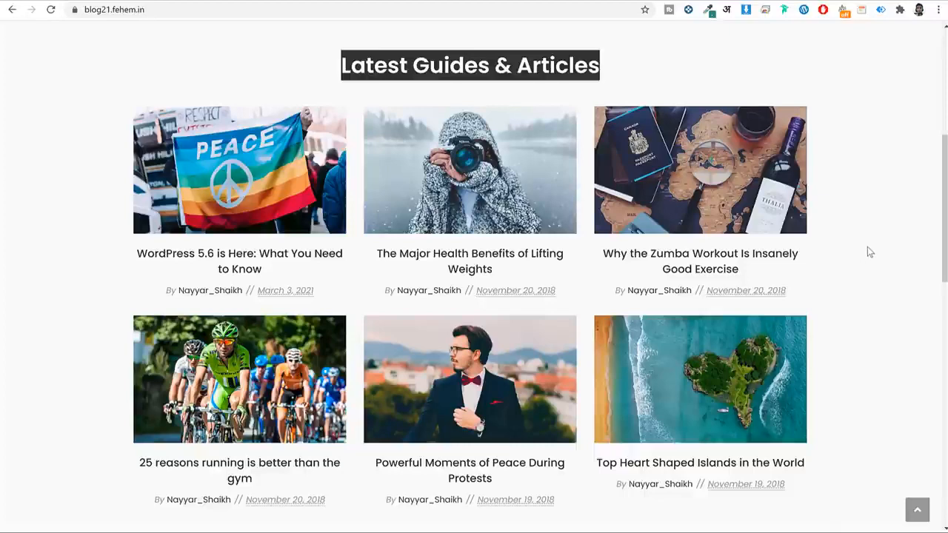
scroll(868, 252, down, 6)
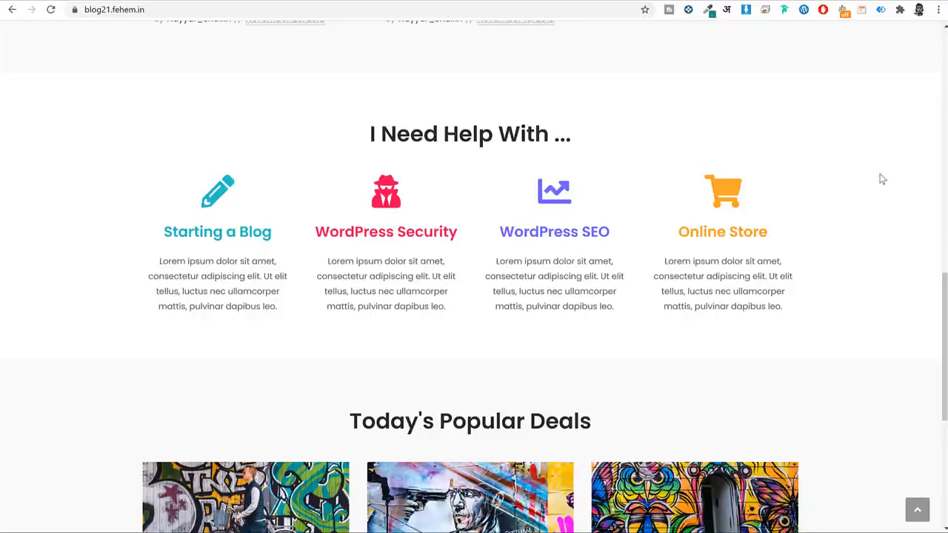
scroll(778, 160, up, 1)
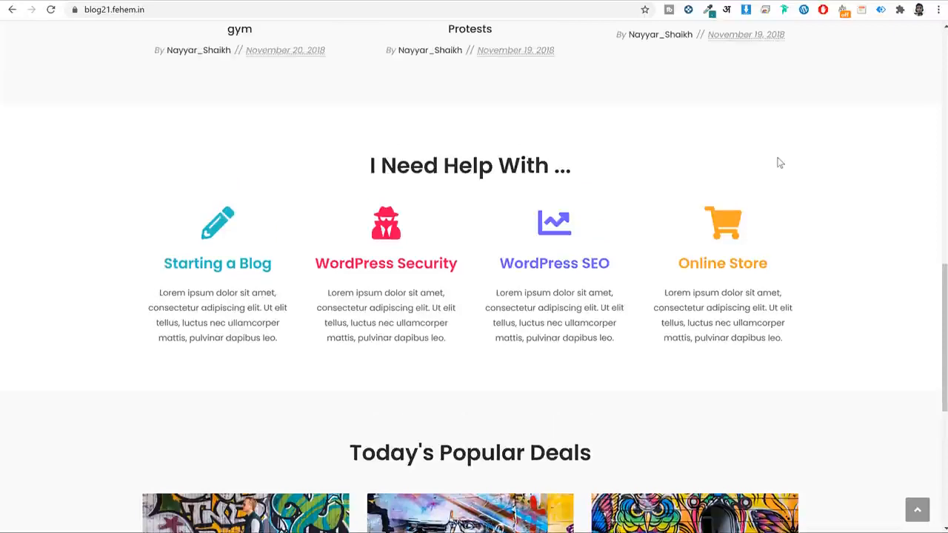
scroll(789, 167, down, 5)
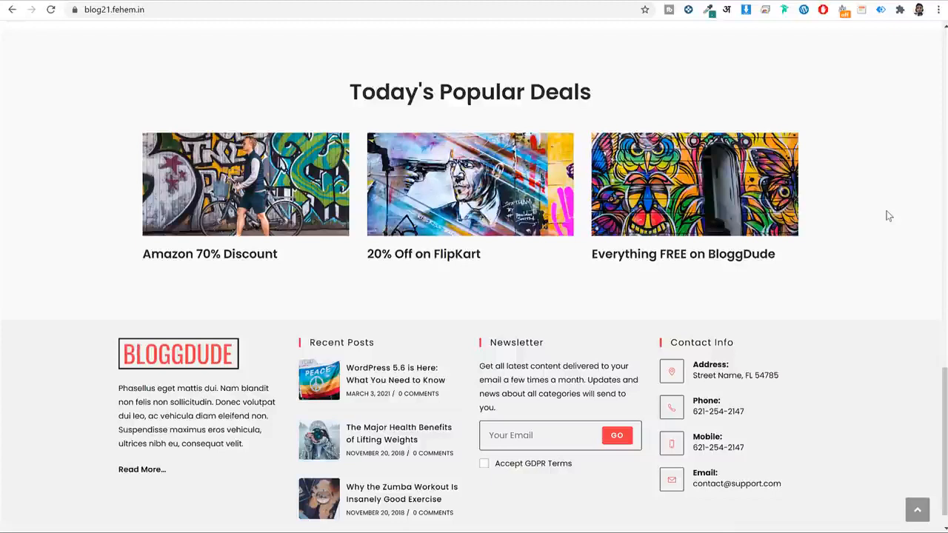
scroll(839, 338, down, 1)
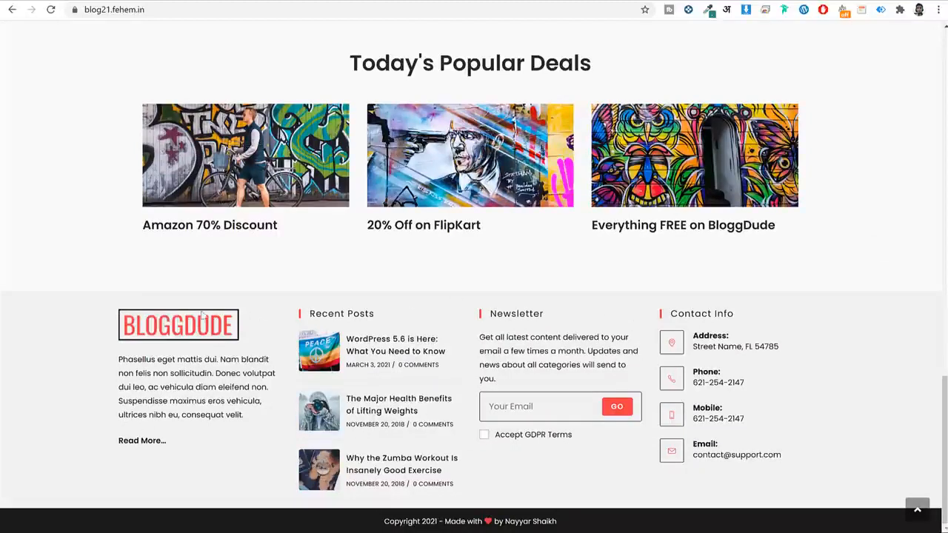
triple_click(119, 358)
click(177, 405)
click(917, 509)
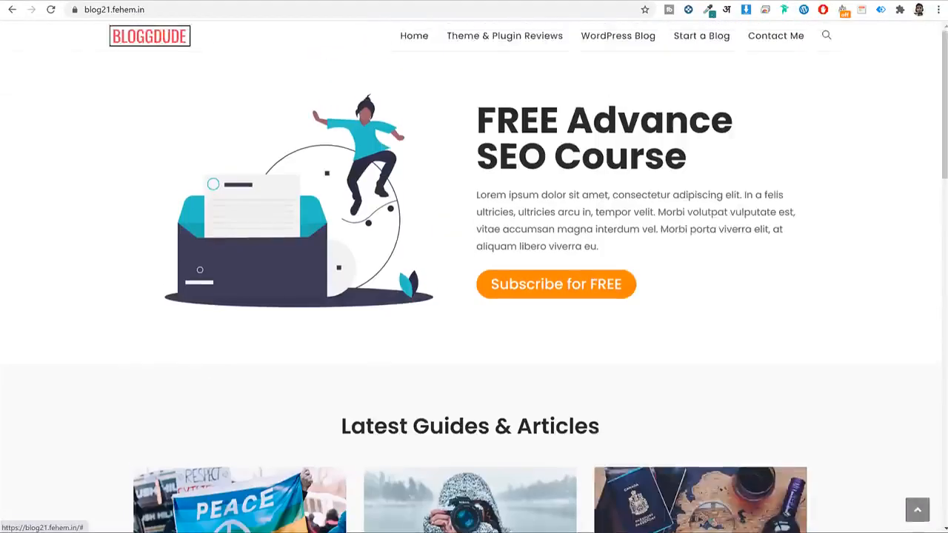
scroll(571, 169, down, 5)
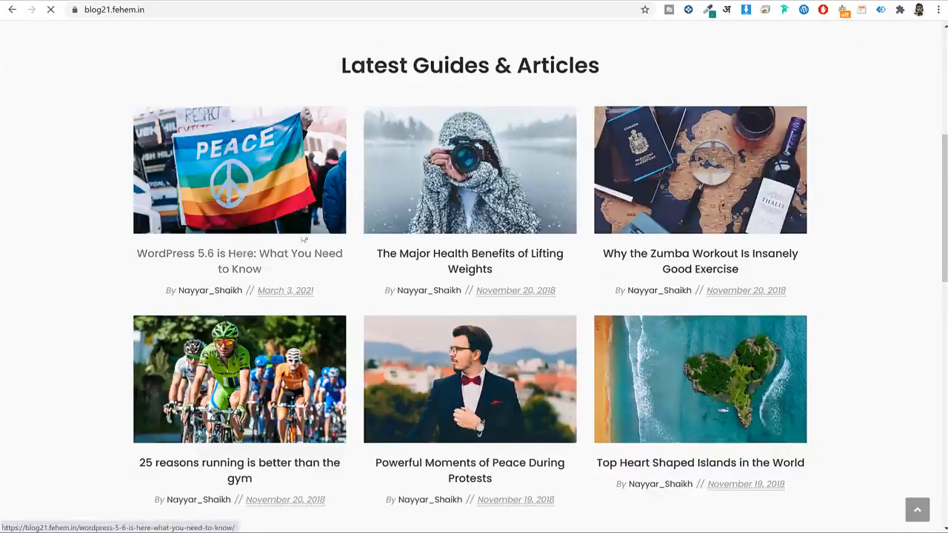
Open the WordPress 5.6 article from the grid and highlight its title.
click(295, 211)
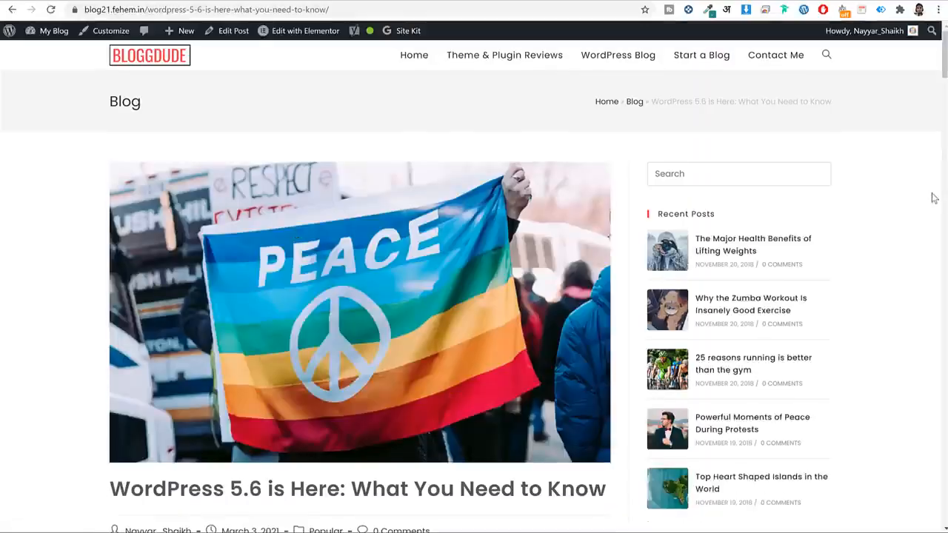
scroll(925, 212, down, 3)
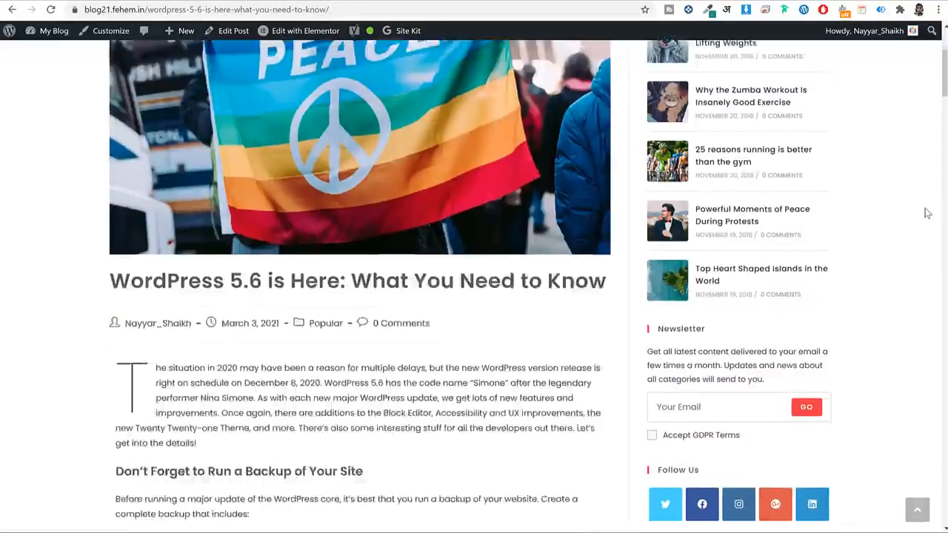
scroll(925, 213, up, 3)
scroll(359, 216, down, 3)
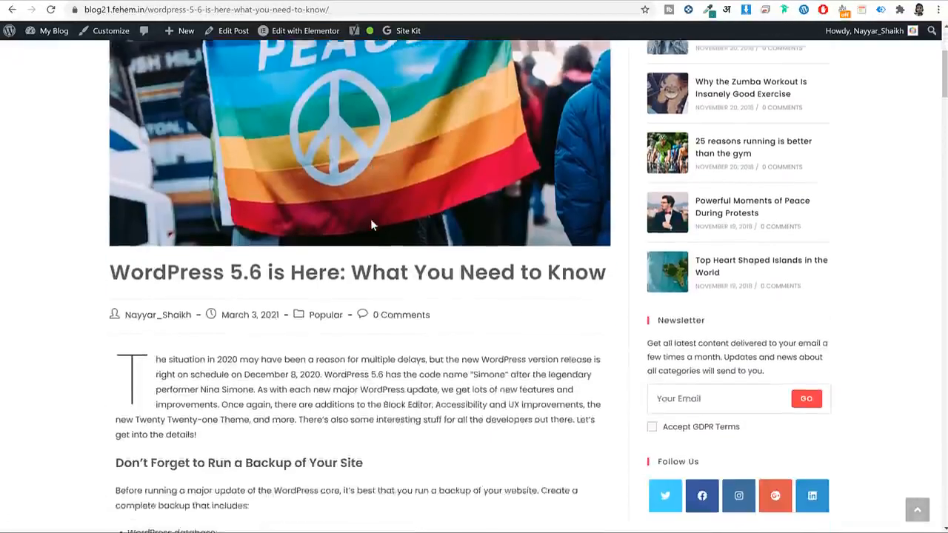
drag(133, 249, 375, 245)
click(206, 287)
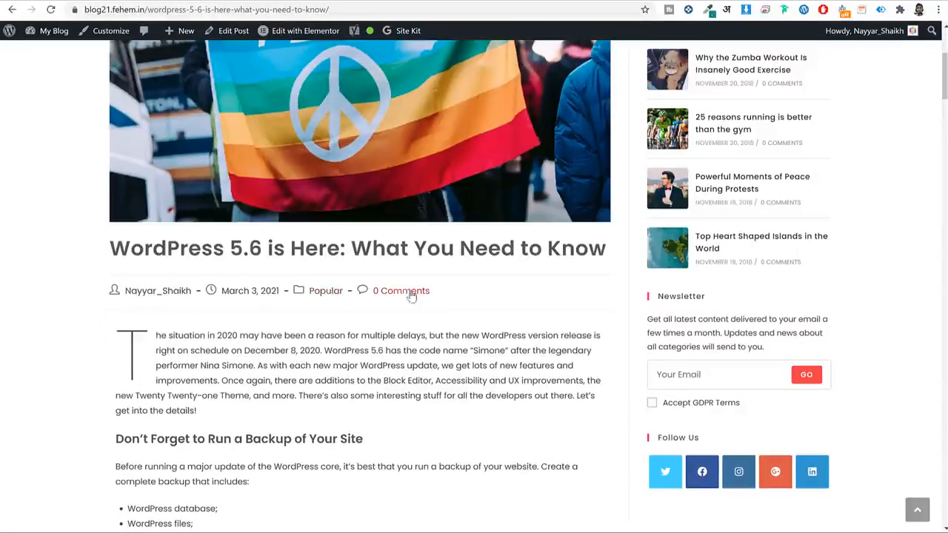
Scroll through the article and put focus in its email signup field.
scroll(503, 296, down, 3)
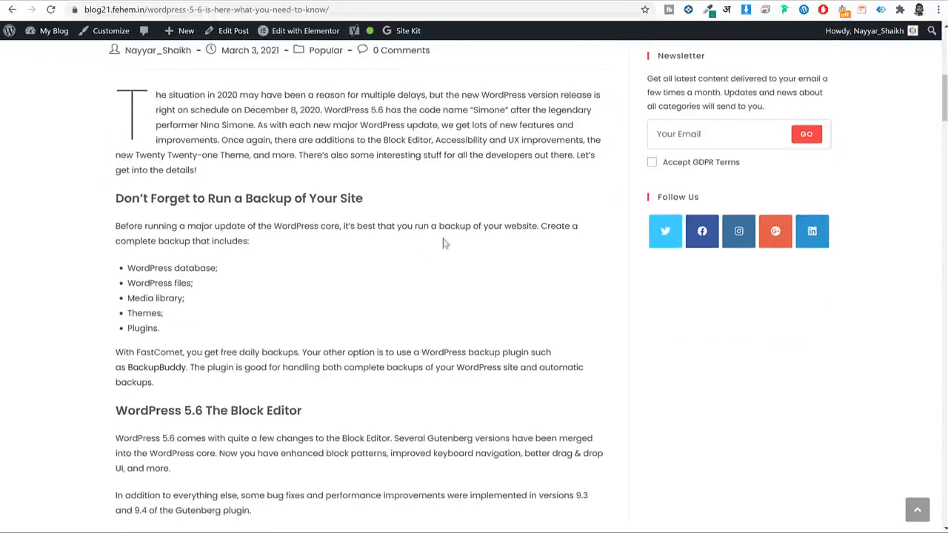
scroll(417, 257, down, 3)
scroll(417, 257, up, 1)
scroll(417, 257, up, 3)
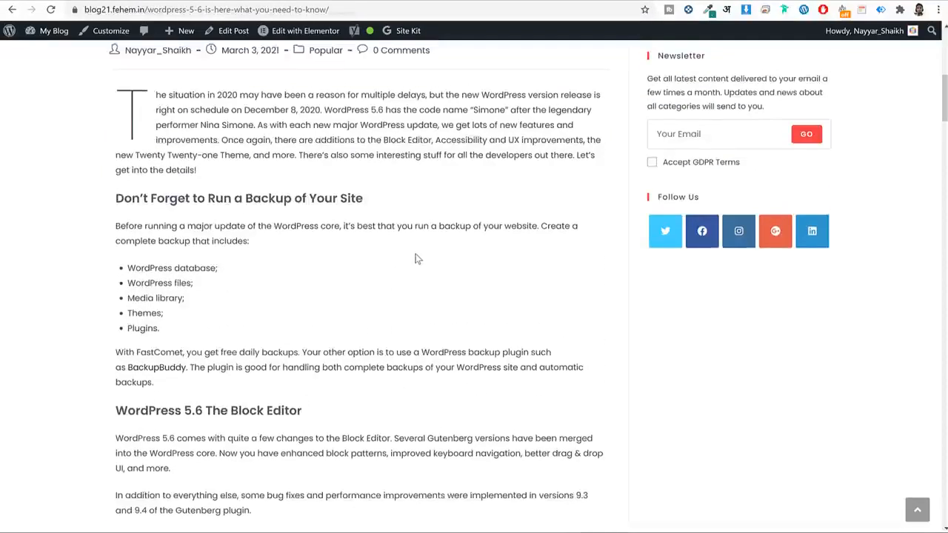
scroll(417, 257, down, 7)
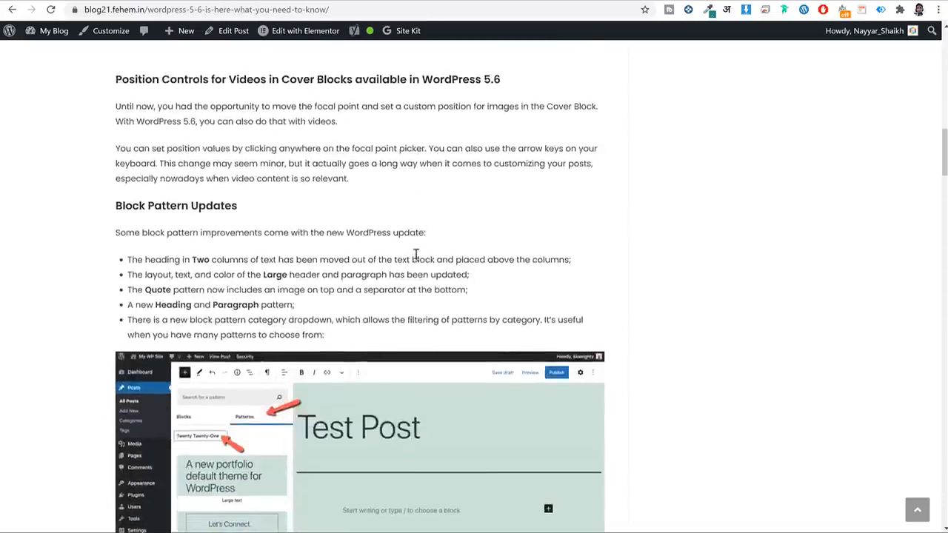
scroll(417, 257, up, 3)
click(251, 222)
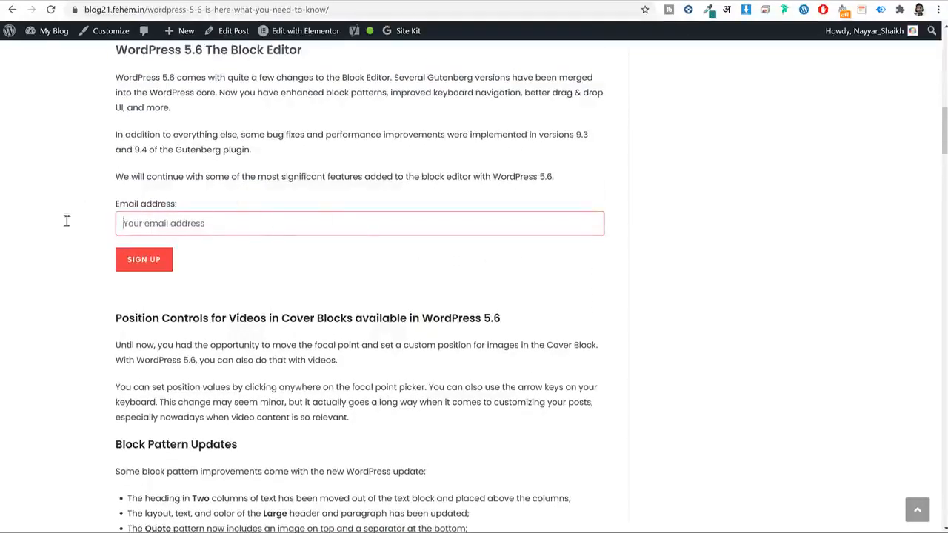
scroll(582, 296, down, 5)
scroll(474, 246, up, 3)
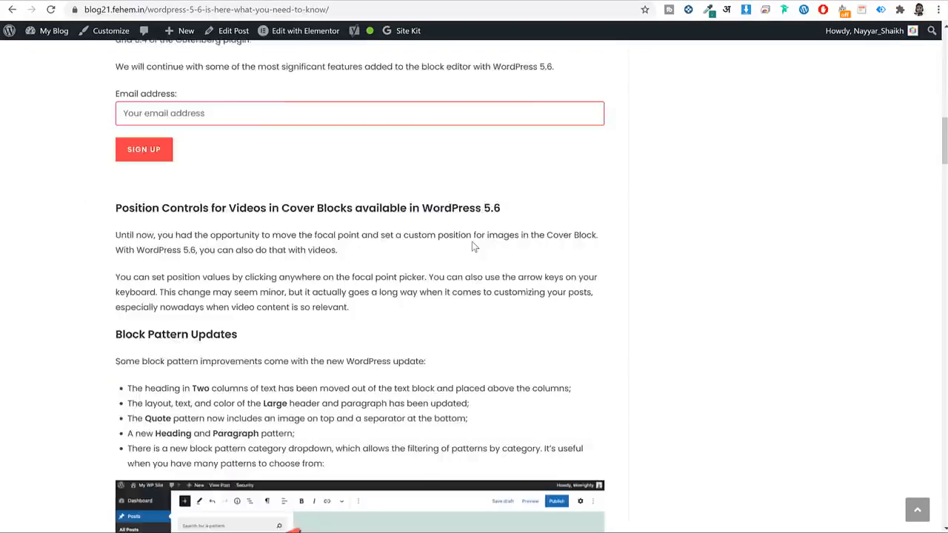
scroll(472, 241, up, 15)
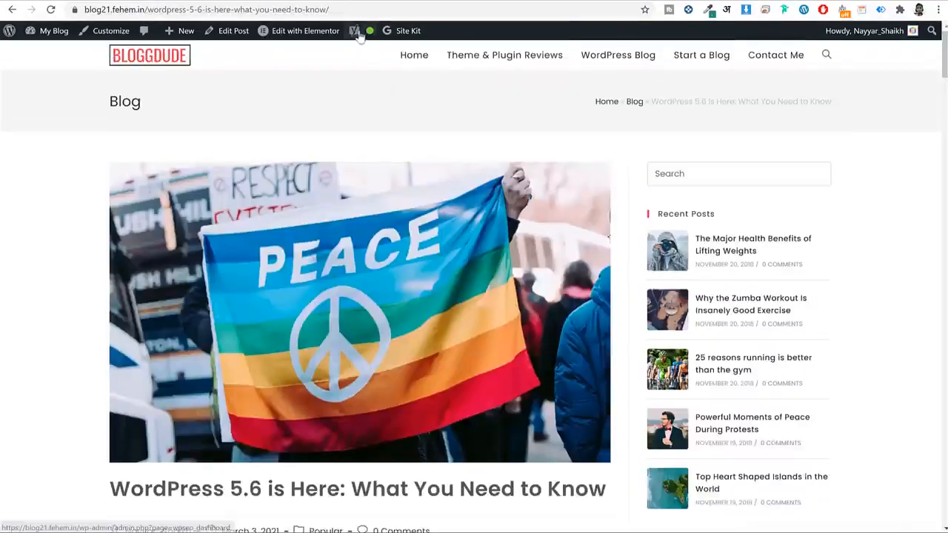
mouse_move(374, 36)
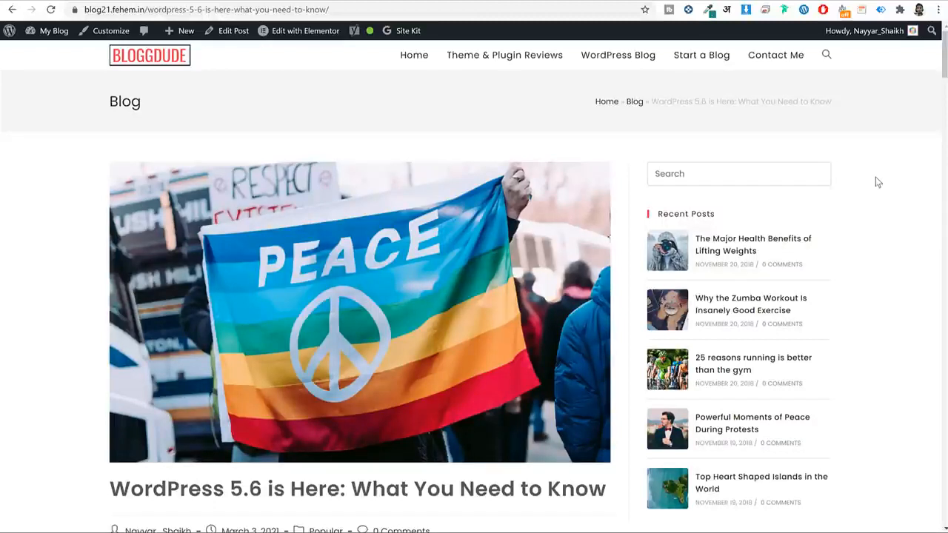
Highlight 'WordPress 5.6' in the post title and scroll down to Block Pattern Updates.
scroll(304, 504, down, 2)
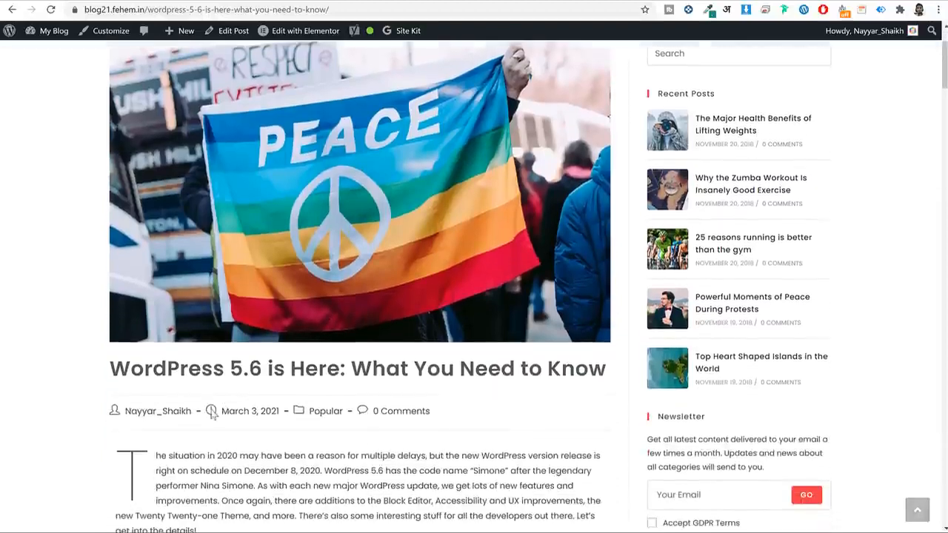
drag(117, 368, 262, 368)
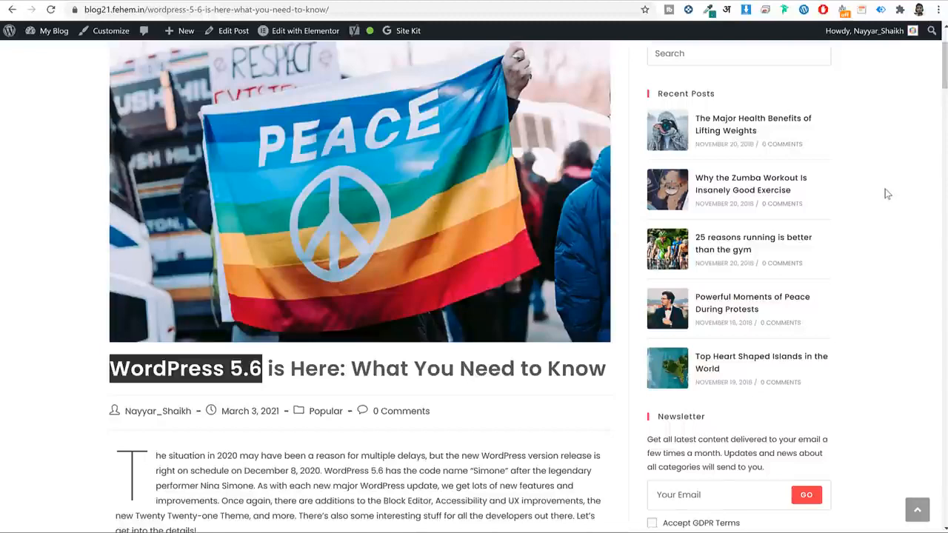
scroll(885, 226, down, 15)
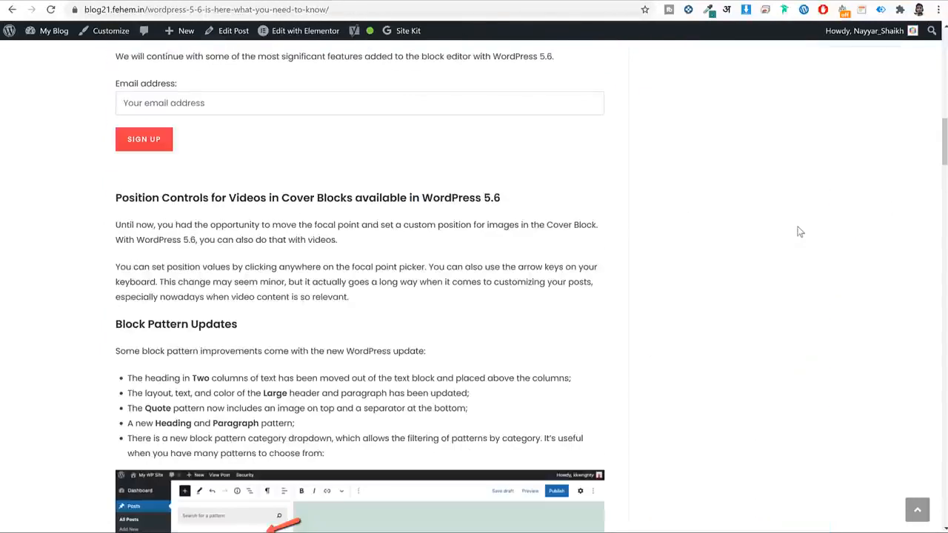
Open the post's editor in a new tab, skip the welcome tour, and show its Yoast SEO analysis.
right_click(232, 30)
click(256, 41)
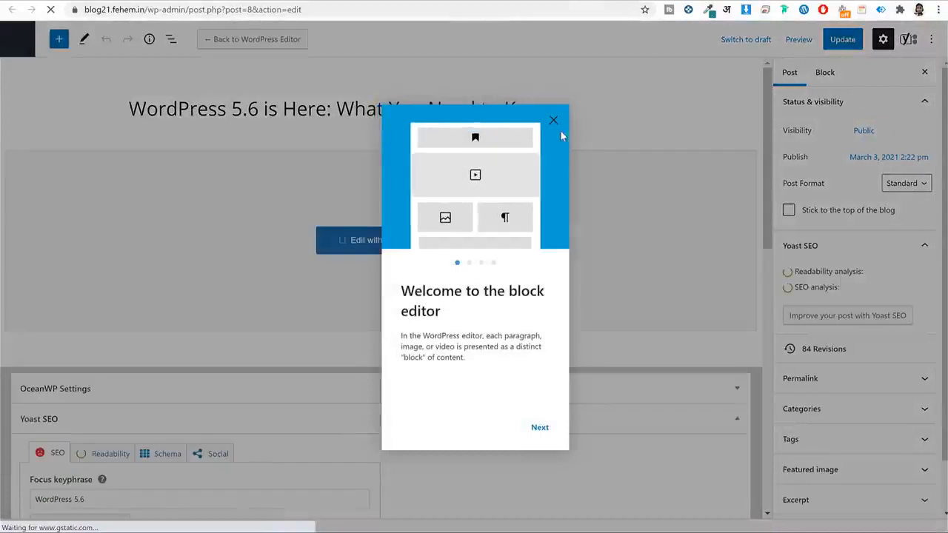
click(554, 121)
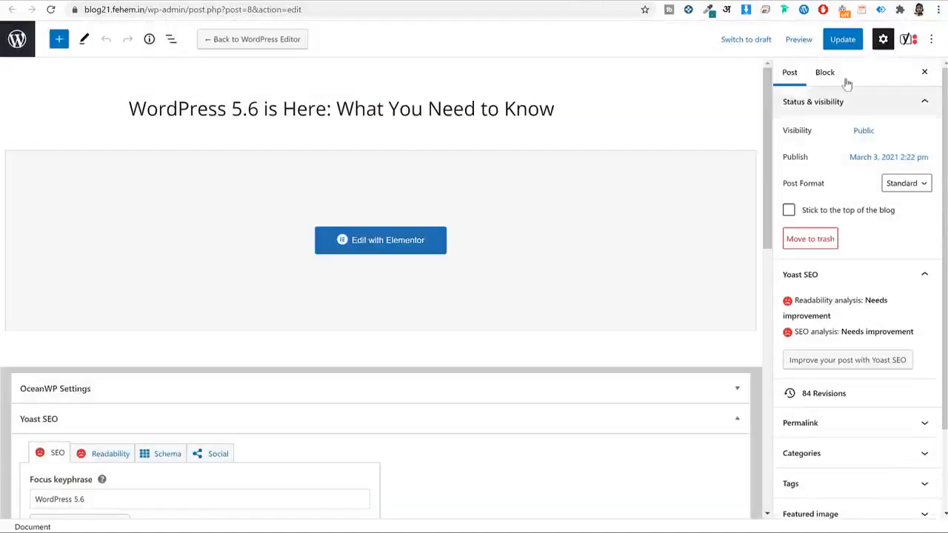
click(909, 39)
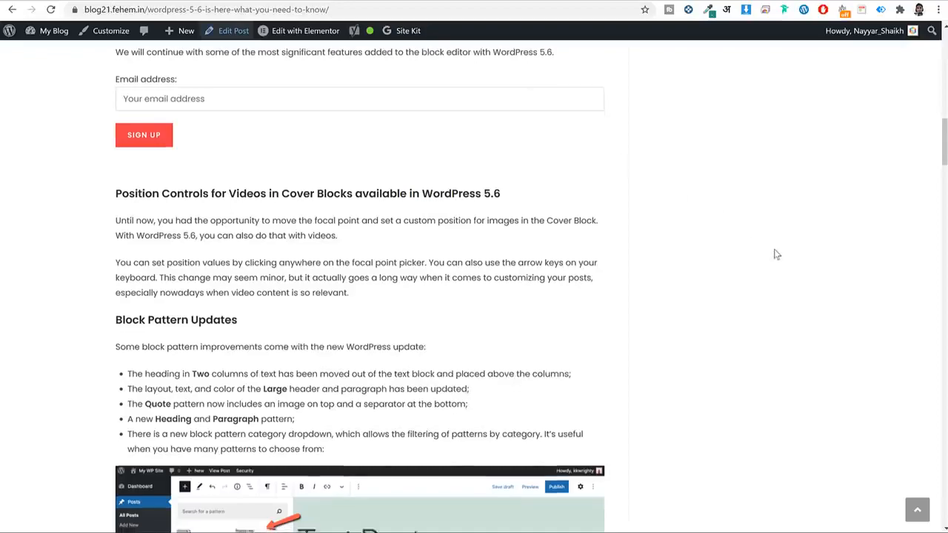
scroll(775, 254, down, 20)
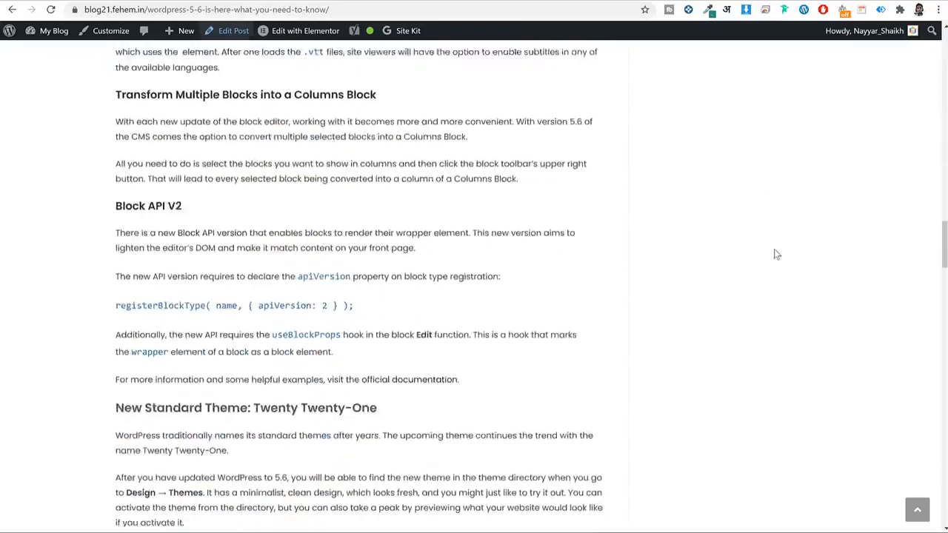
scroll(775, 253, down, 20)
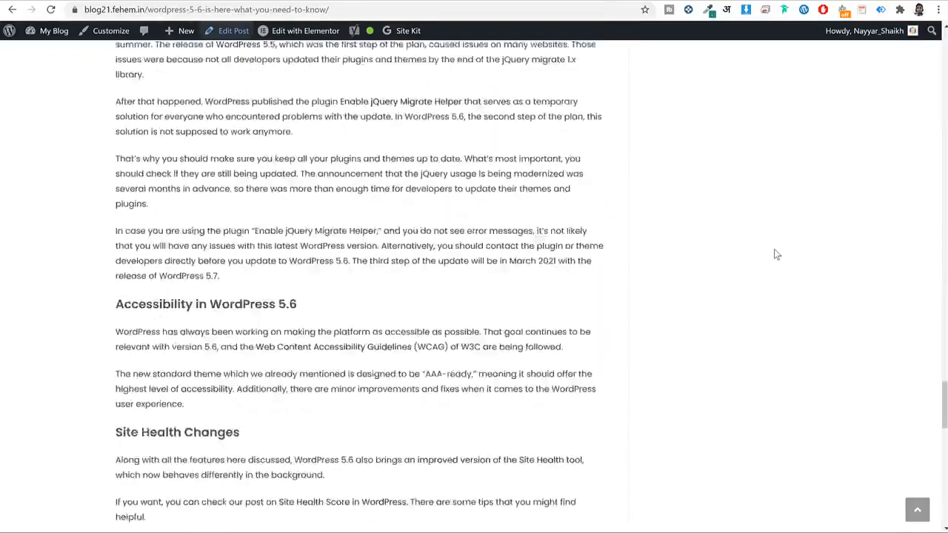
scroll(775, 254, up, 3)
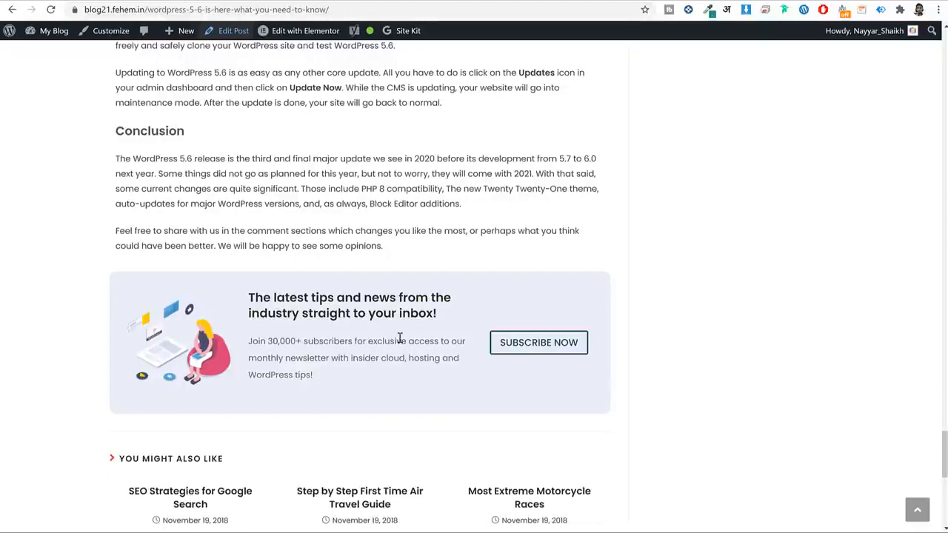
scroll(547, 287, down, 2)
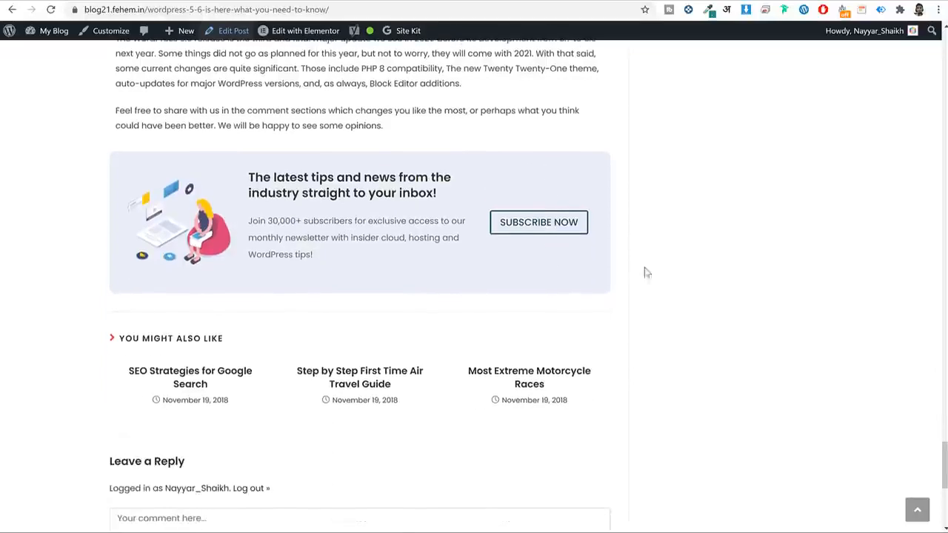
click(528, 227)
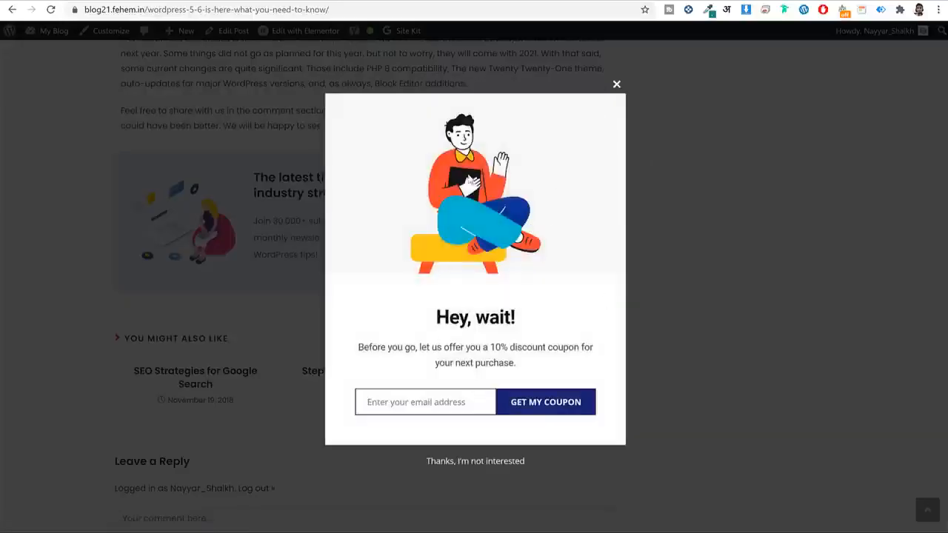
click(616, 85)
scroll(746, 178, down, 3)
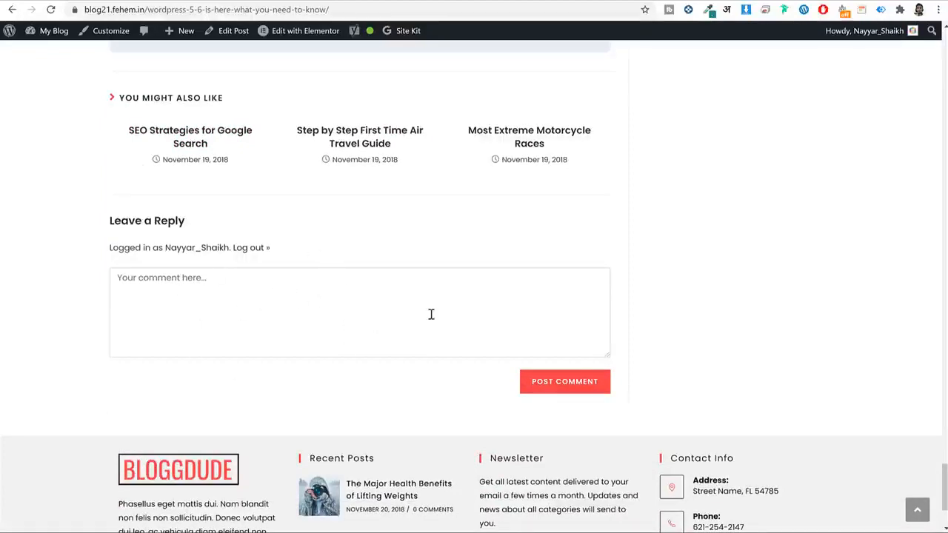
scroll(675, 379, down, 2)
click(917, 509)
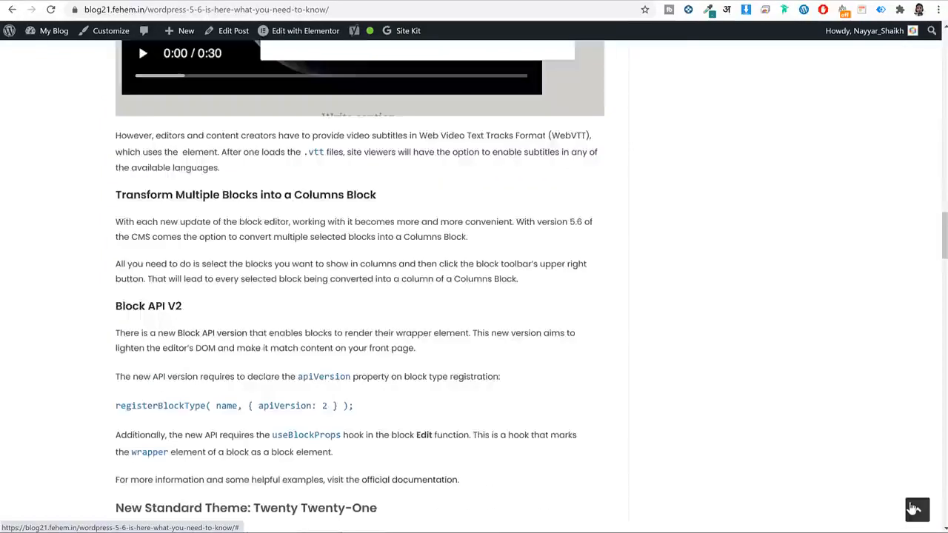
scroll(857, 173, down, 2)
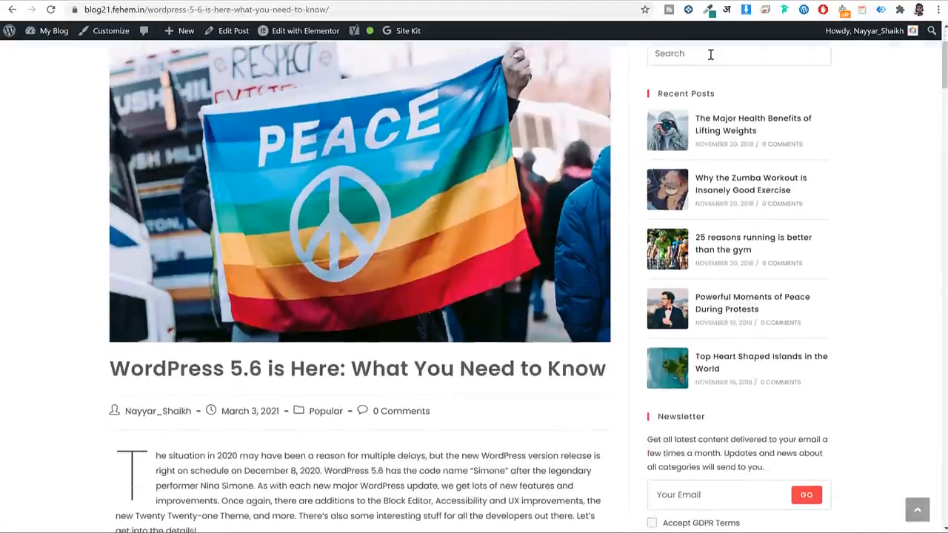
scroll(804, 131, up, 2)
scroll(804, 184, down, 3)
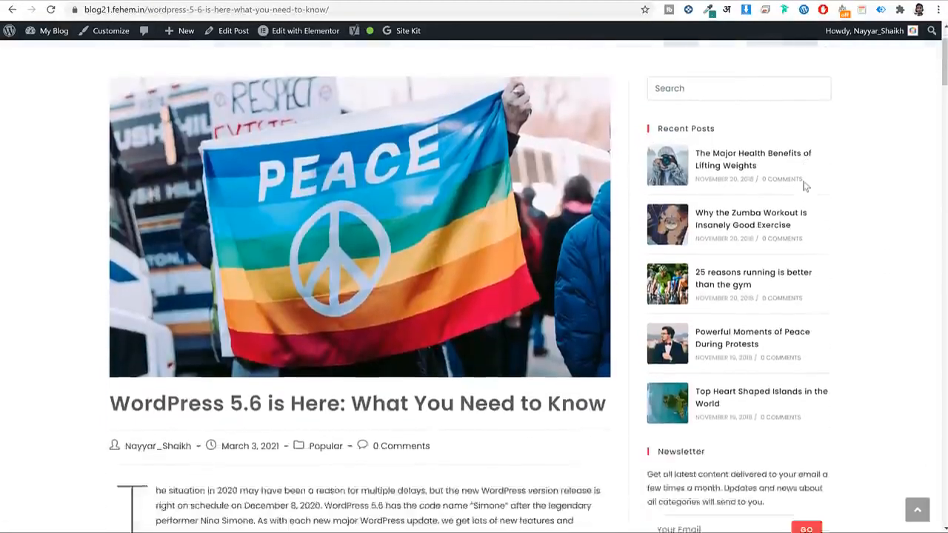
scroll(707, 74, up, 2)
scroll(688, 185, down, 5)
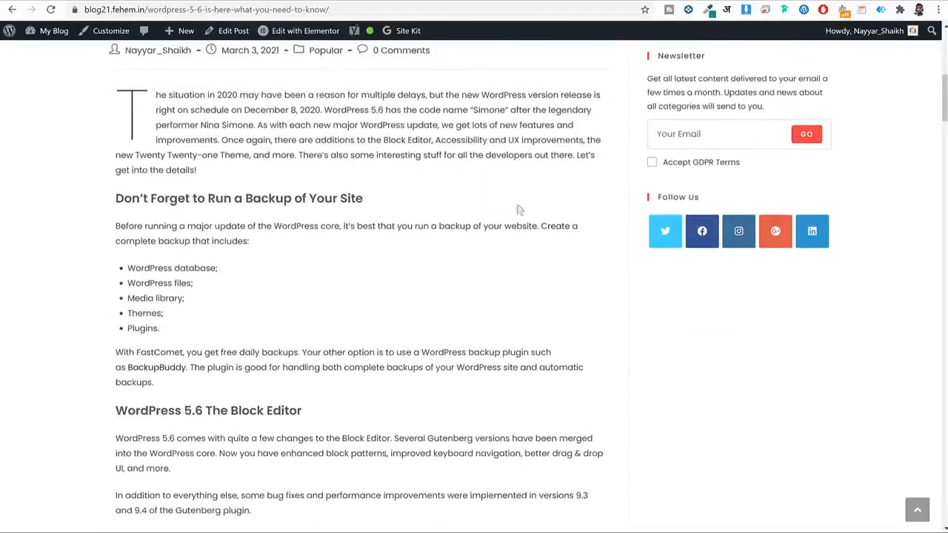
scroll(589, 243, up, 6)
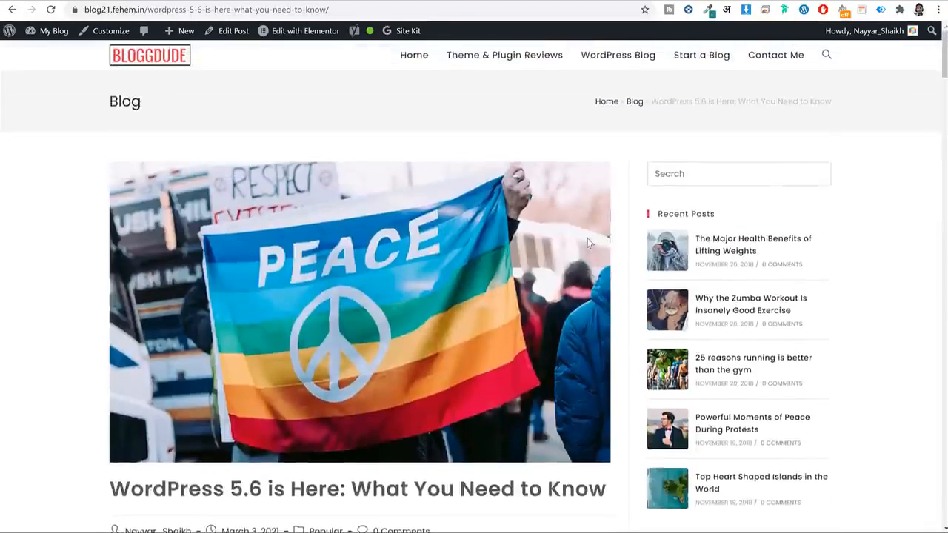
Browse the WordPress Blog archive, then go to the Contact Me page.
click(621, 55)
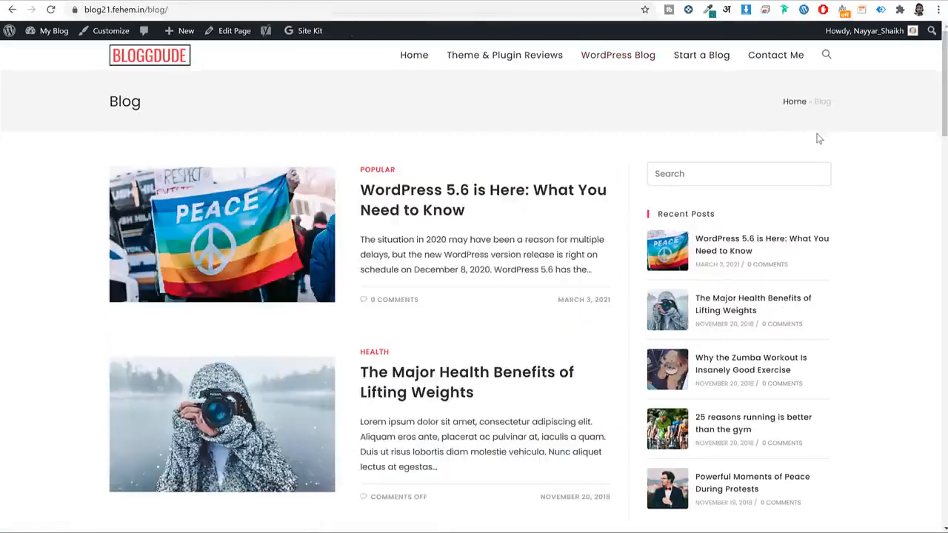
scroll(820, 169, down, 15)
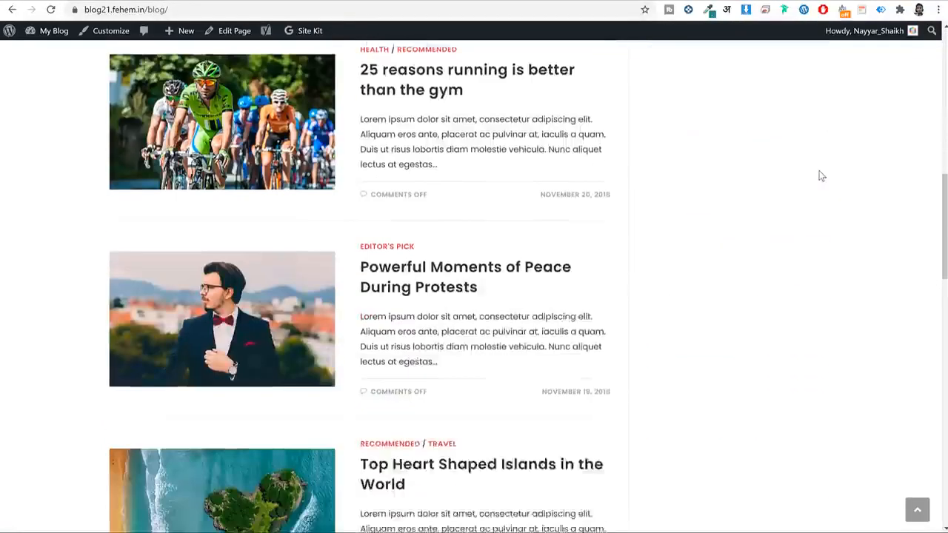
scroll(819, 175, down, 3)
scroll(819, 174, up, 20)
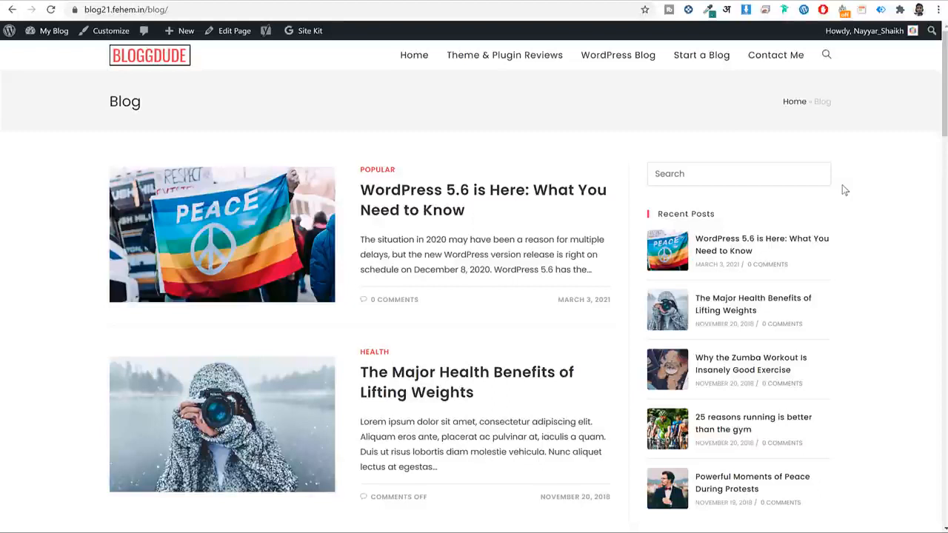
click(775, 58)
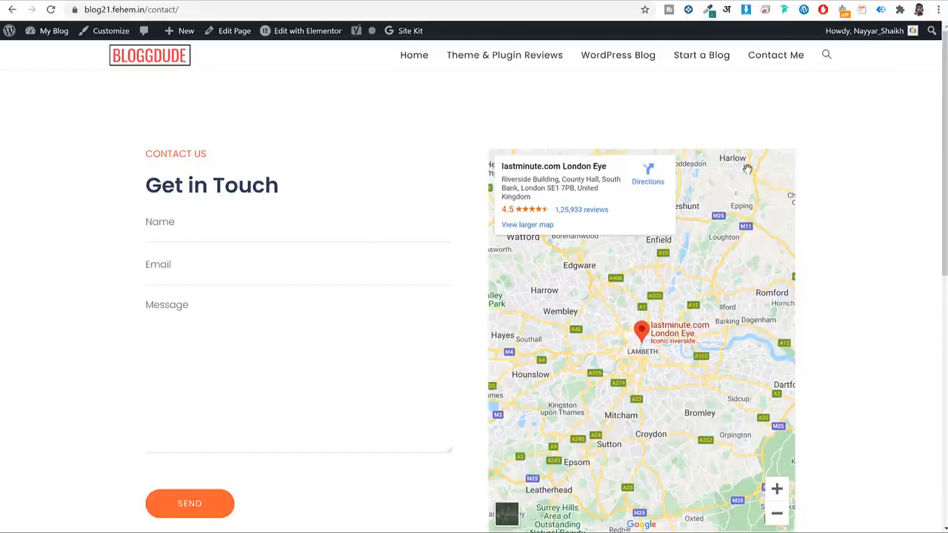
Scroll down the Get in Touch contact page and back up.
scroll(247, 304, down, 5)
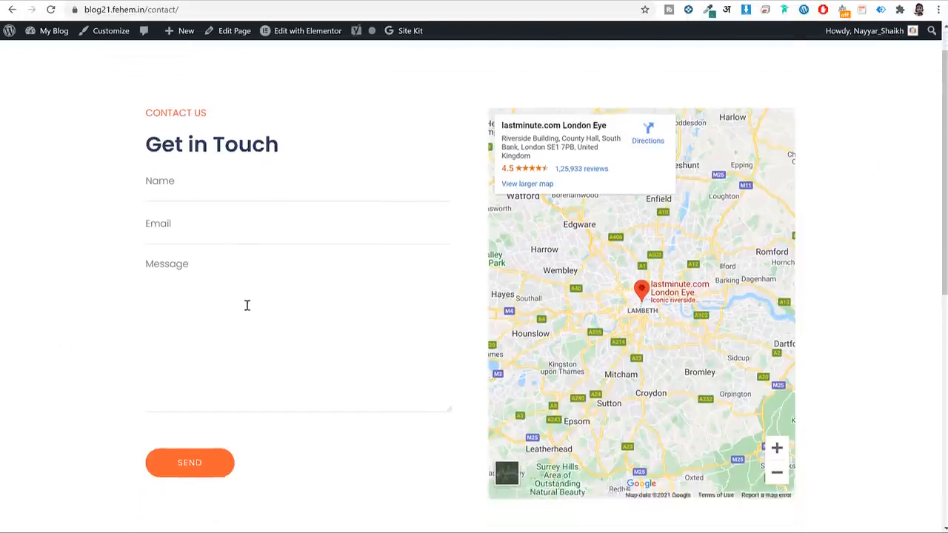
scroll(249, 309, up, 5)
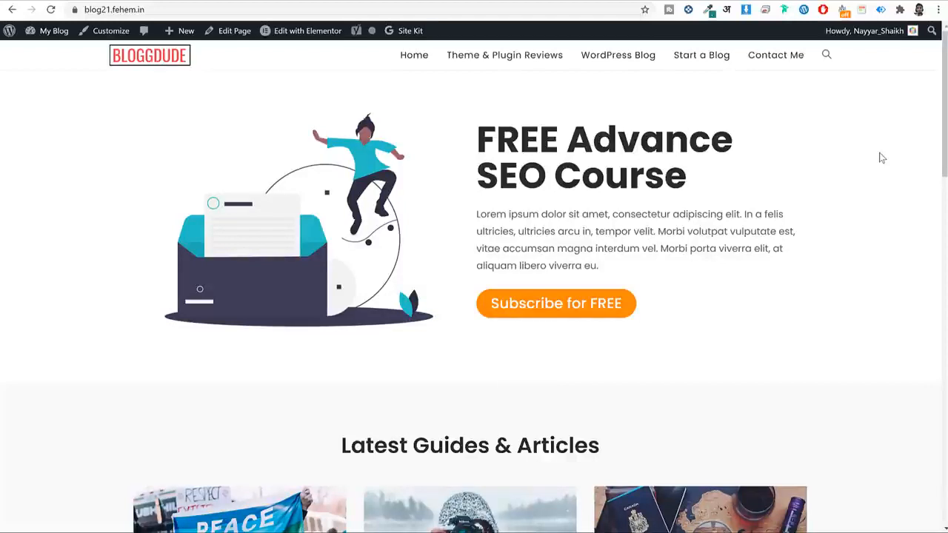
Scroll the homepage and open a new blank Chrome tab.
drag(944, 91, 907, 28)
click(155, 1)
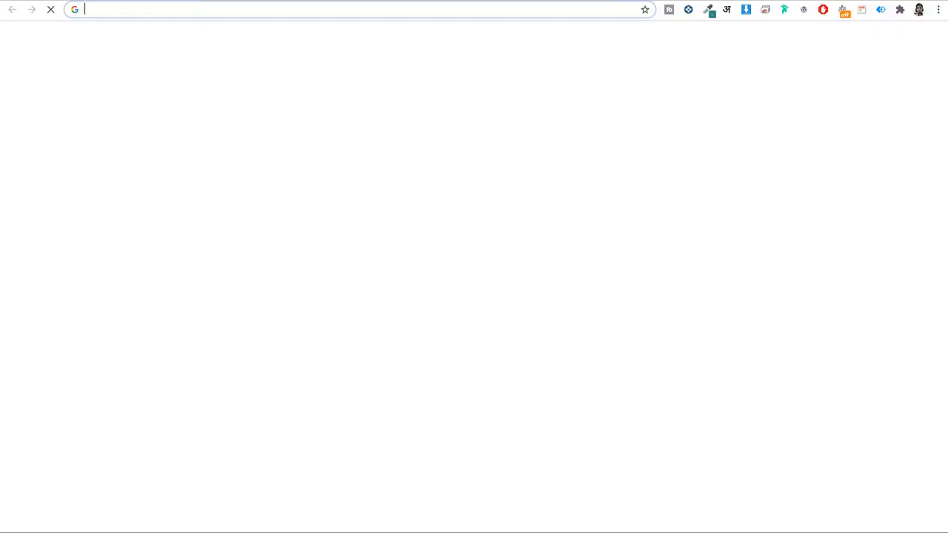
Go to bloggdude.com/fc to reach the FastComet pricing page.
text(bloggdude.com/)
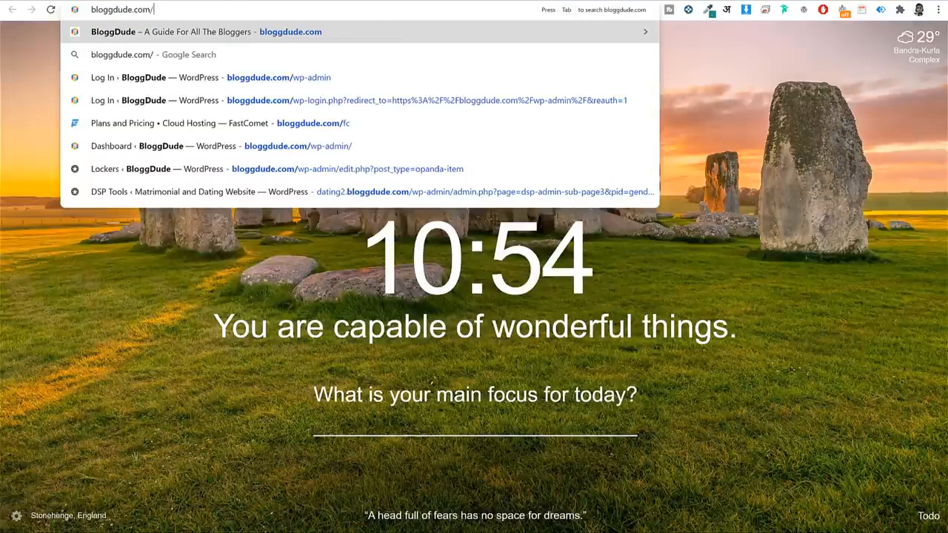
text(fc)
key(Return)
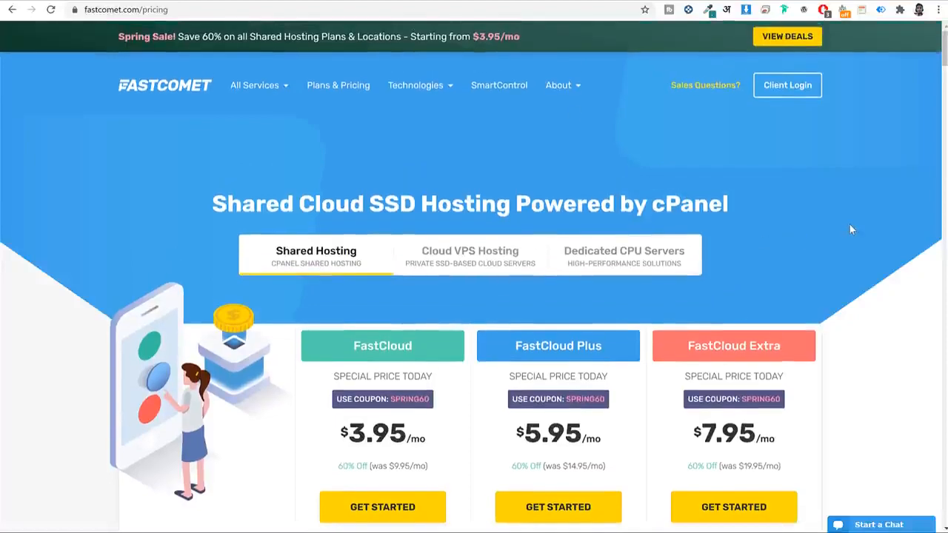
scroll(855, 222, down, 4)
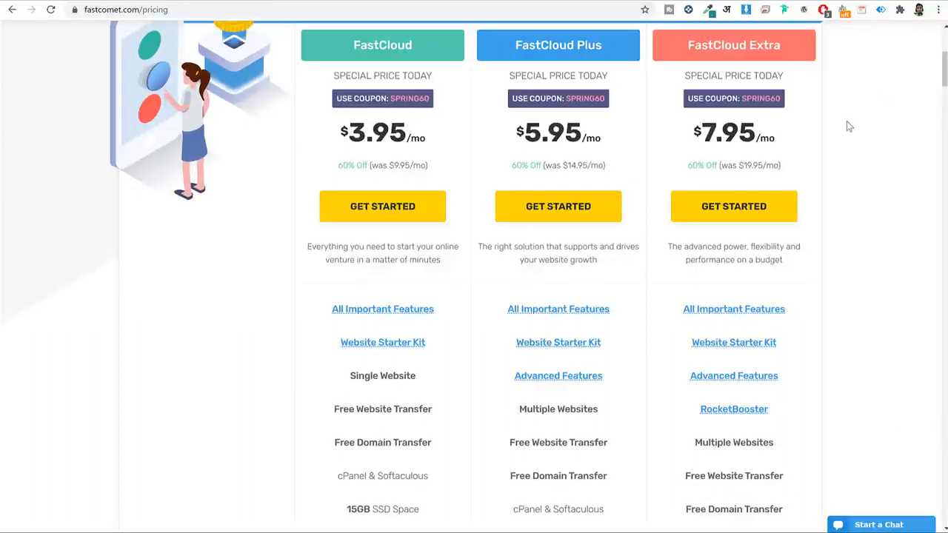
triple_click(550, 43)
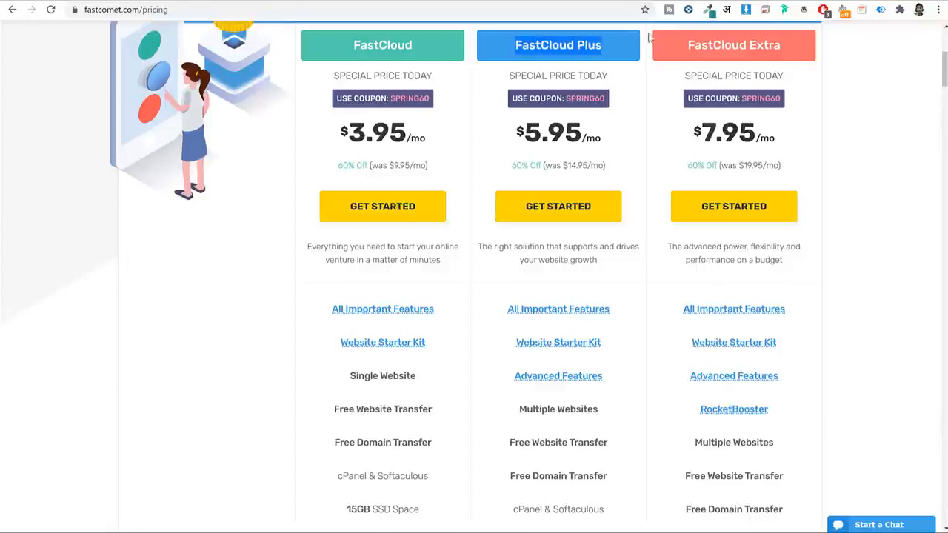
scroll(885, 211, down, 3)
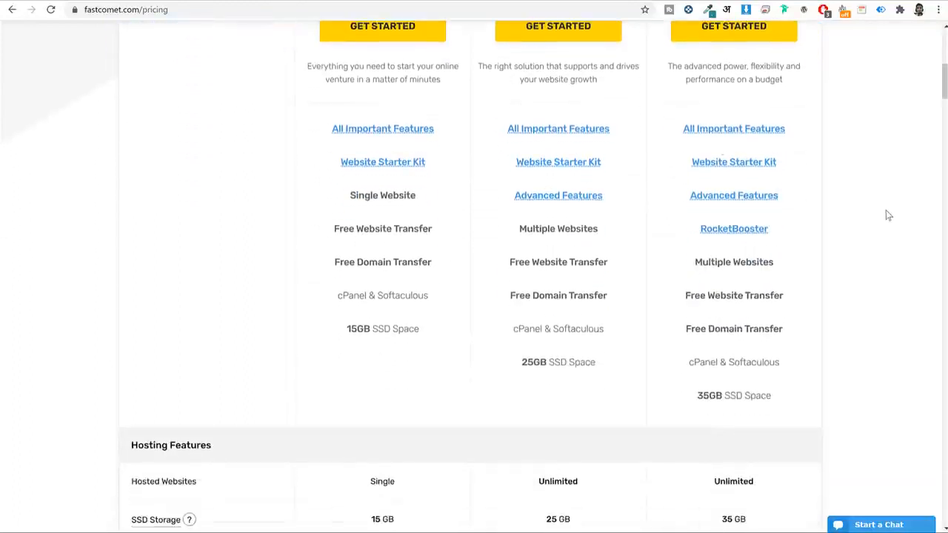
mouse_move(577, 131)
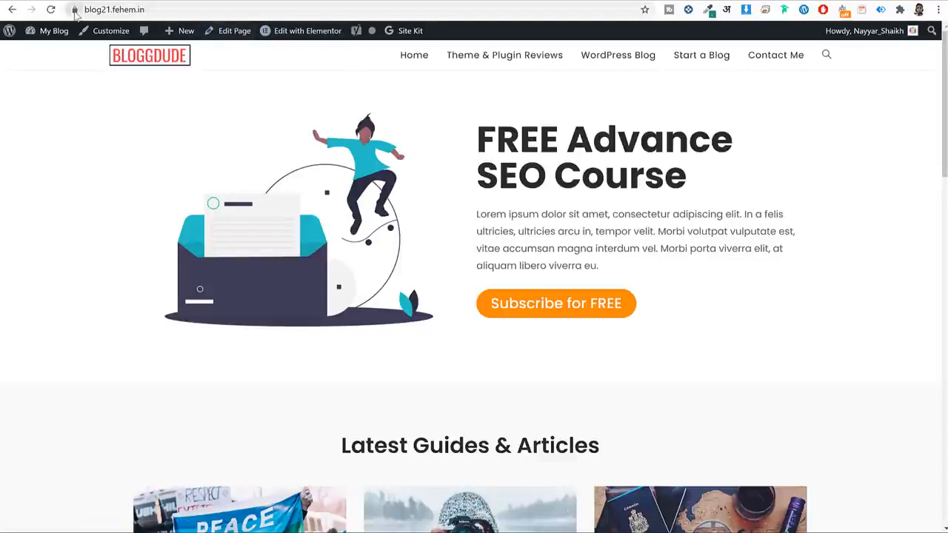
click(74, 9)
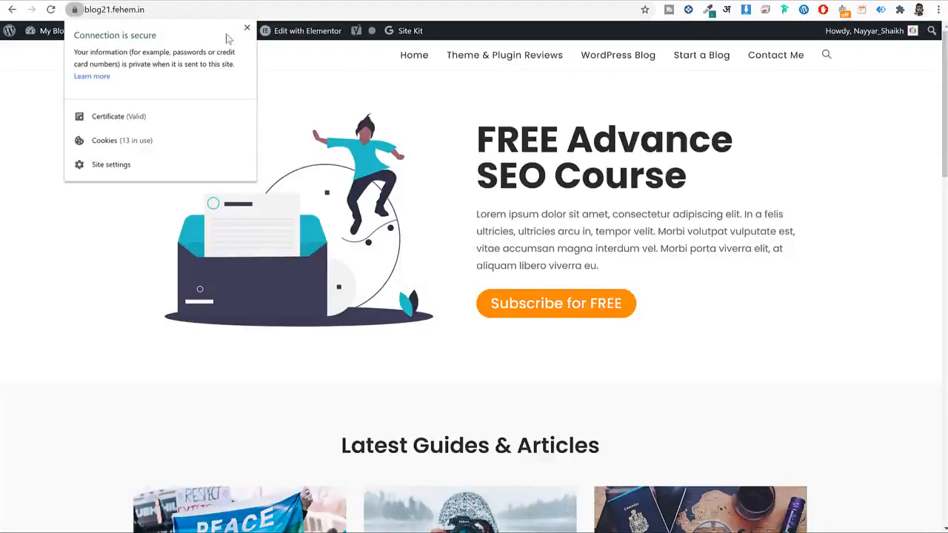
click(247, 28)
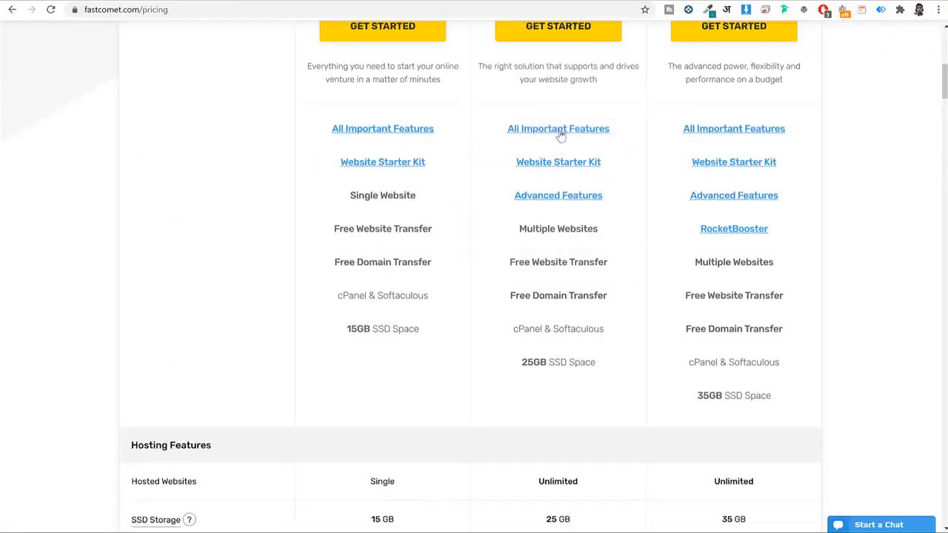
Scroll the pricing table and mark FastCloud Plus's Multiple Websites feature.
mouse_move(560, 133)
scroll(647, 256, up, 3)
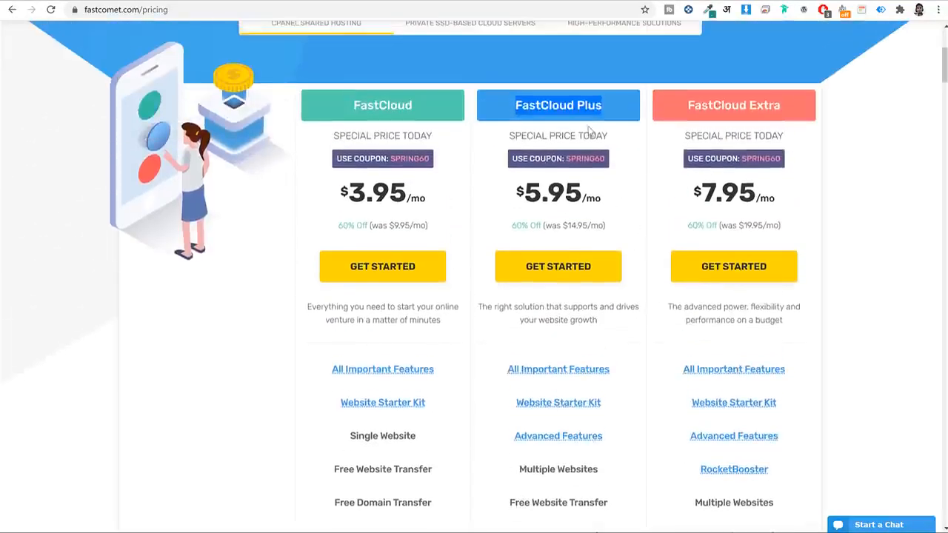
scroll(641, 275, down, 3)
triple_click(516, 230)
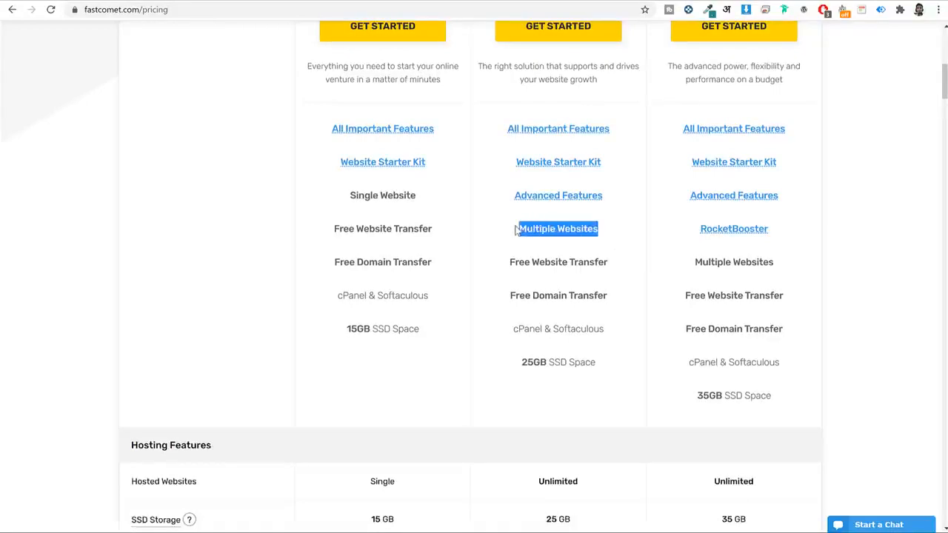
scroll(630, 250, up, 3)
scroll(631, 251, down, 3)
scroll(635, 254, down, 1)
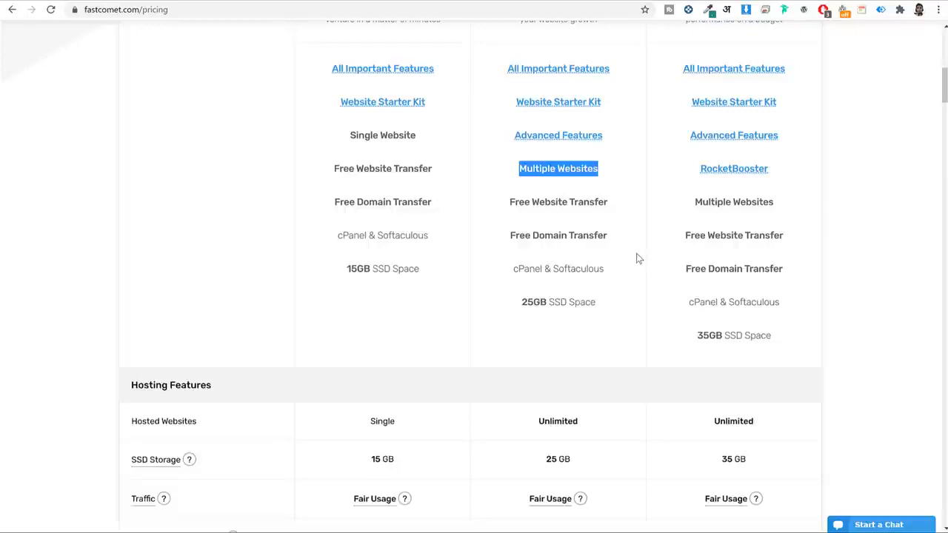
Highlight FastCloud Plus's 25 GB SSD storage in the plan comparison.
scroll(641, 252, up, 5)
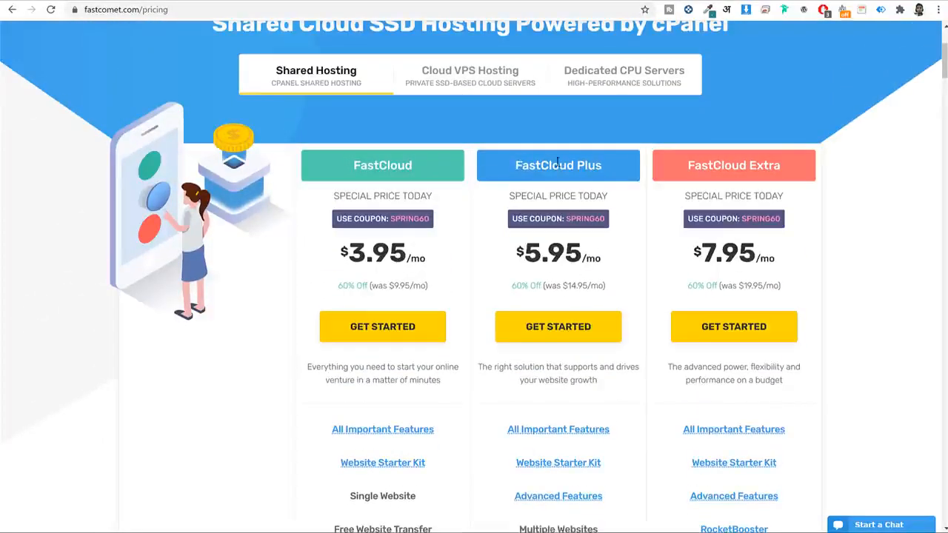
scroll(622, 237, down, 3)
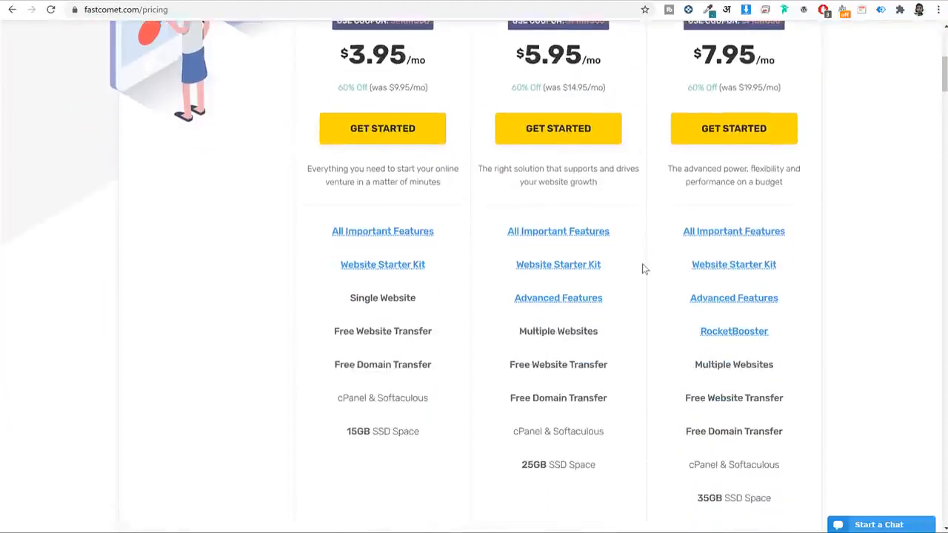
scroll(642, 269, down, 1)
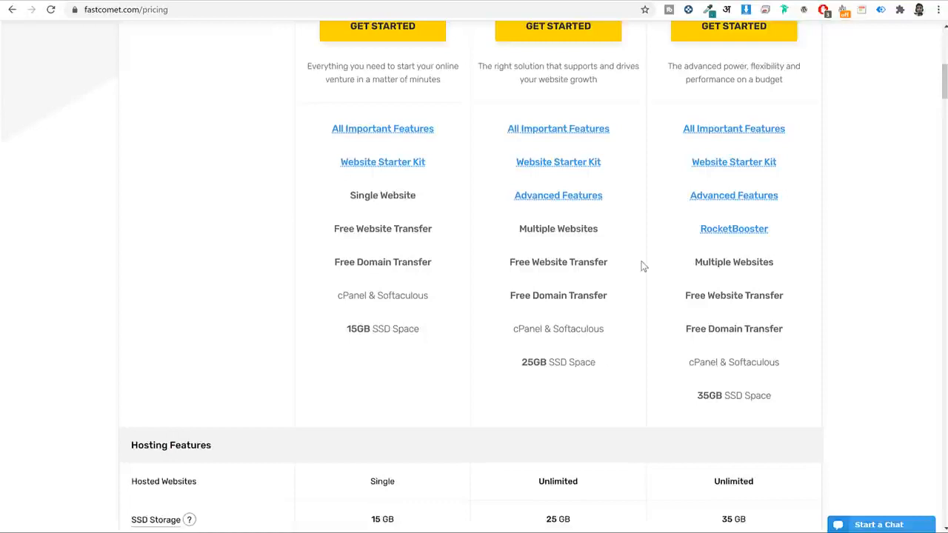
scroll(638, 298, down, 3)
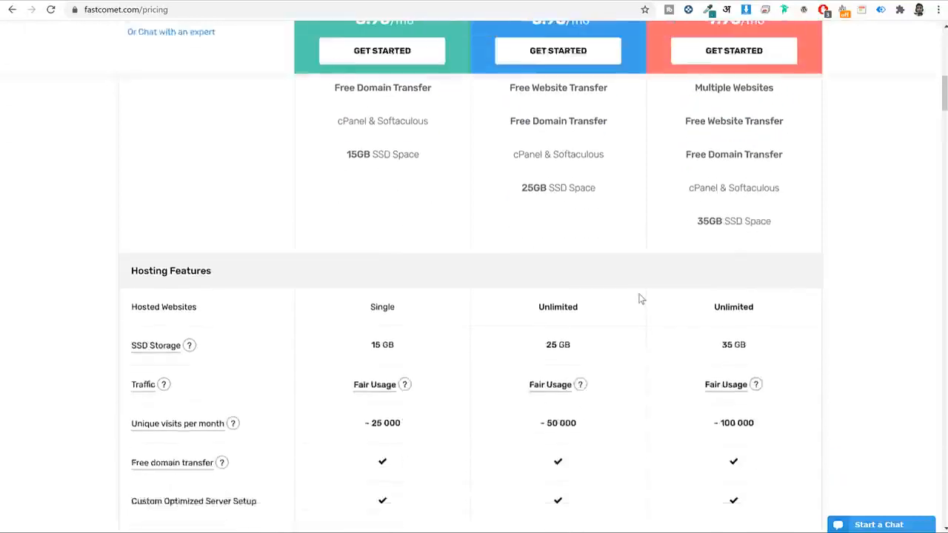
scroll(543, 234, up, 1)
drag(520, 183, 611, 183)
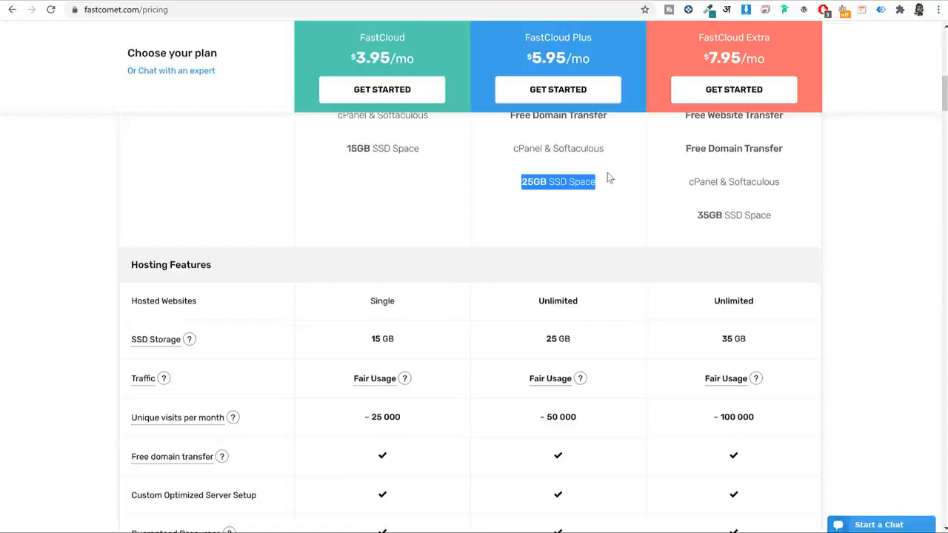
scroll(644, 265, down, 2)
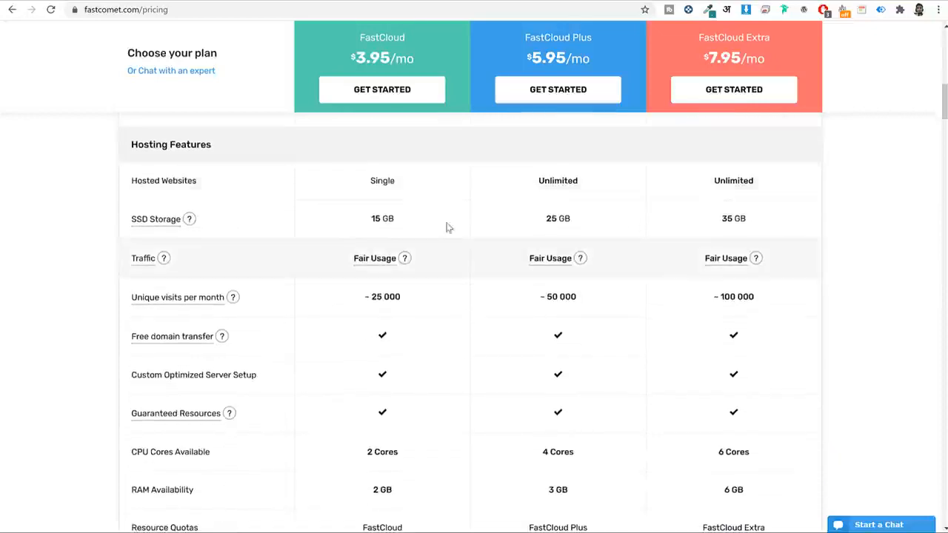
mouse_move(167, 224)
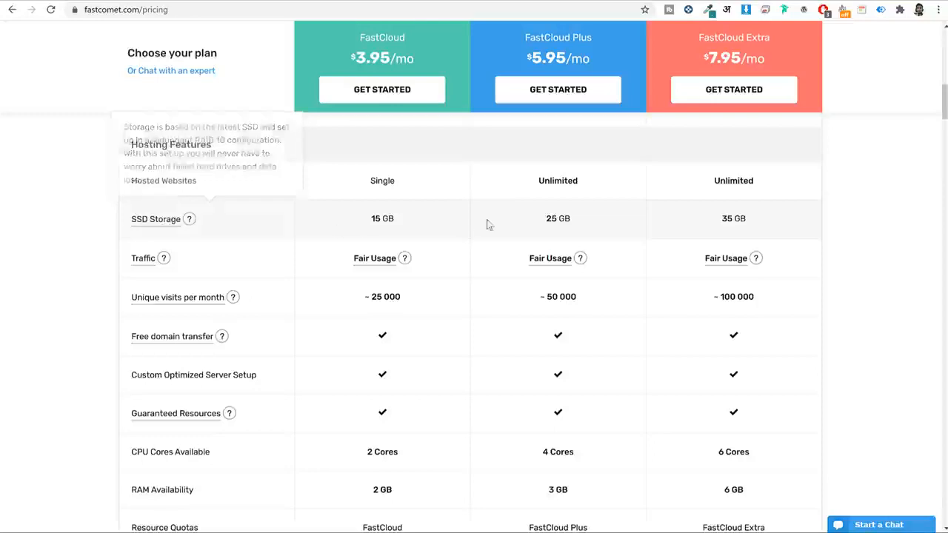
drag(620, 224, 536, 219)
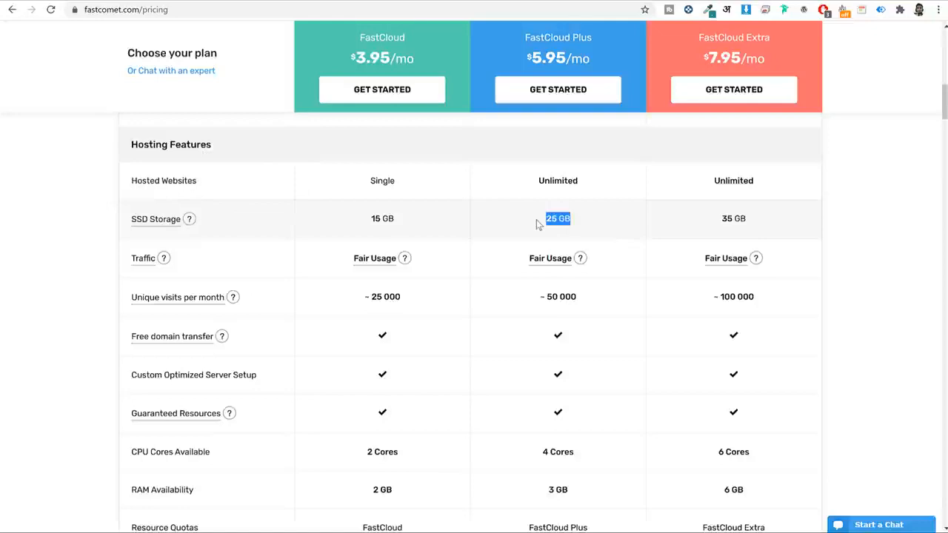
click(616, 218)
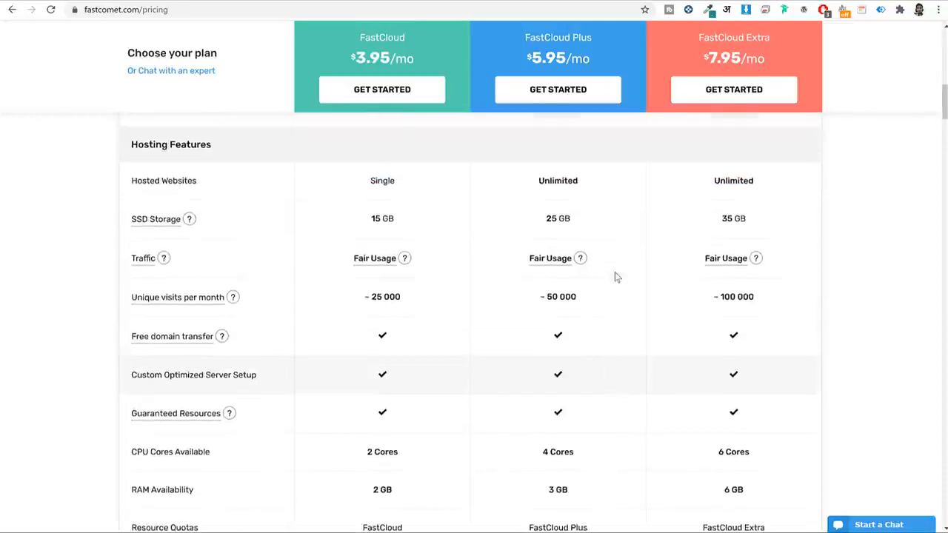
Compare plan resources, highlighting FastCloud Plus's 4 CPU cores and 3 GB RAM.
scroll(614, 272, down, 3)
scroll(614, 272, down, 3)
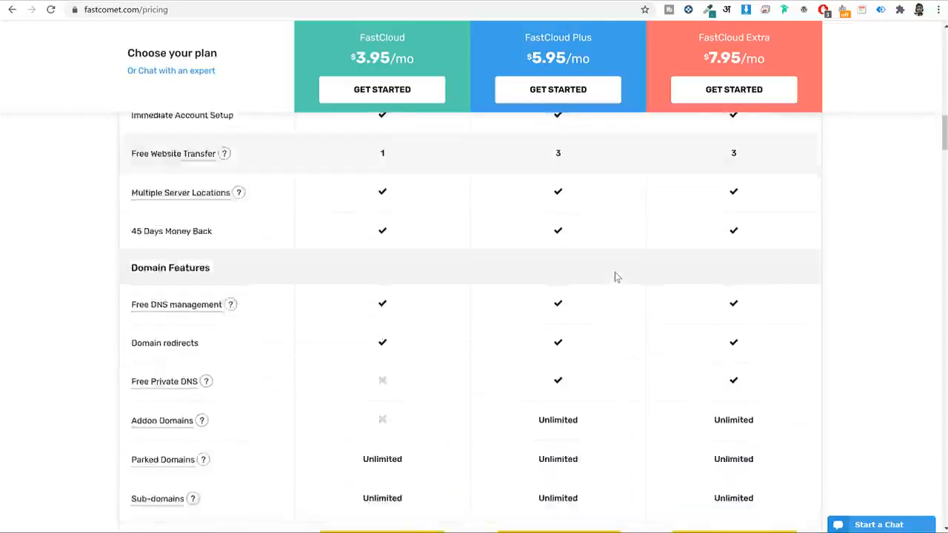
scroll(614, 272, up, 3)
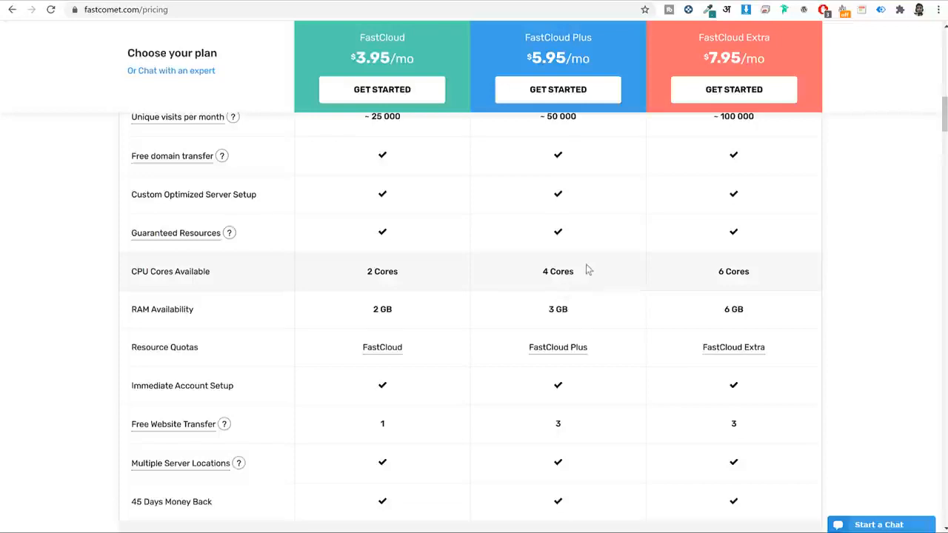
drag(587, 270, 538, 274)
drag(588, 309, 538, 318)
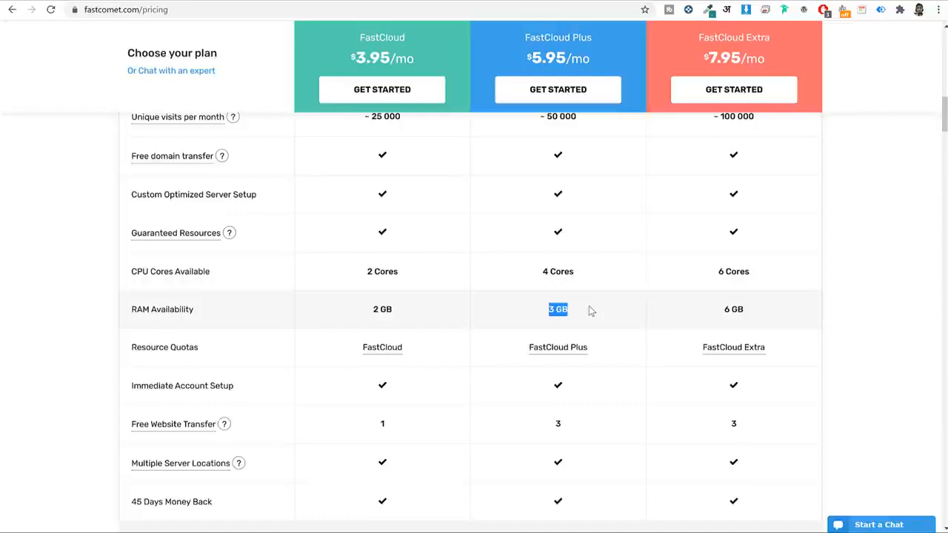
scroll(588, 319, down, 9)
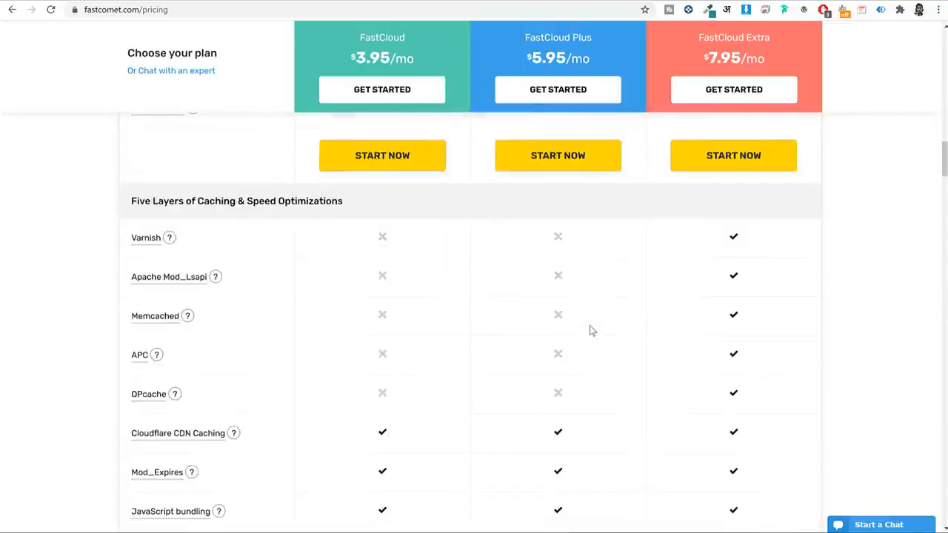
scroll(590, 330, up, 5)
scroll(590, 331, up, 15)
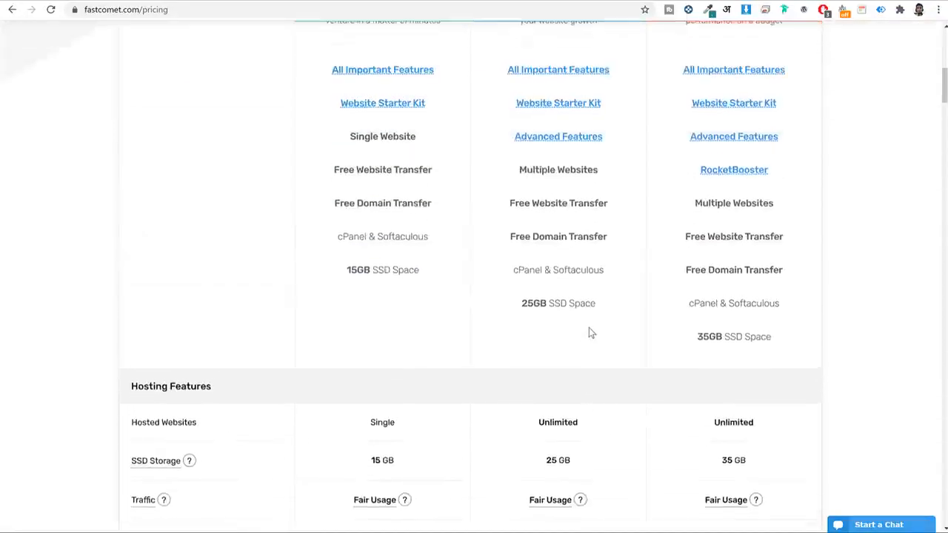
scroll(588, 327, up, 1)
scroll(609, 224, down, 2)
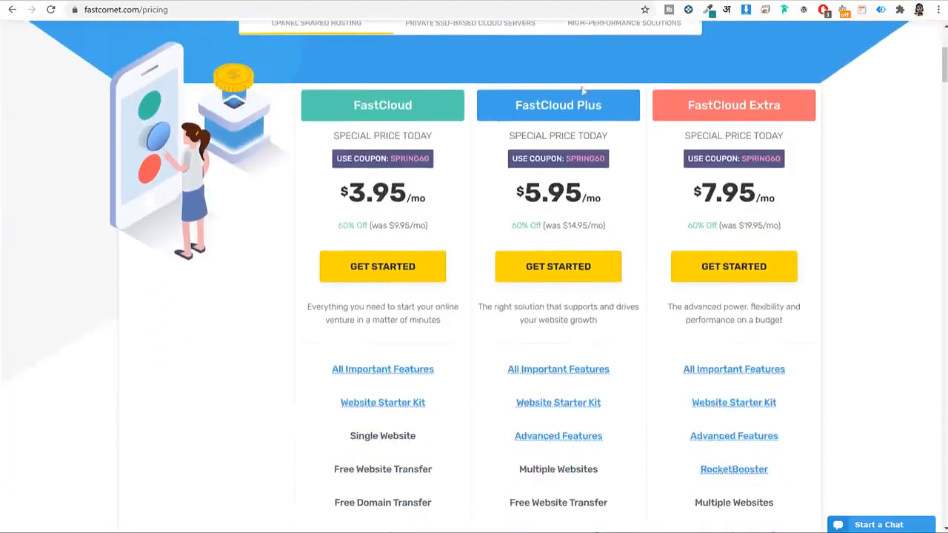
Start the FastCloud Plus order and enter domain blog2021, trying .net before keeping .com.
click(555, 271)
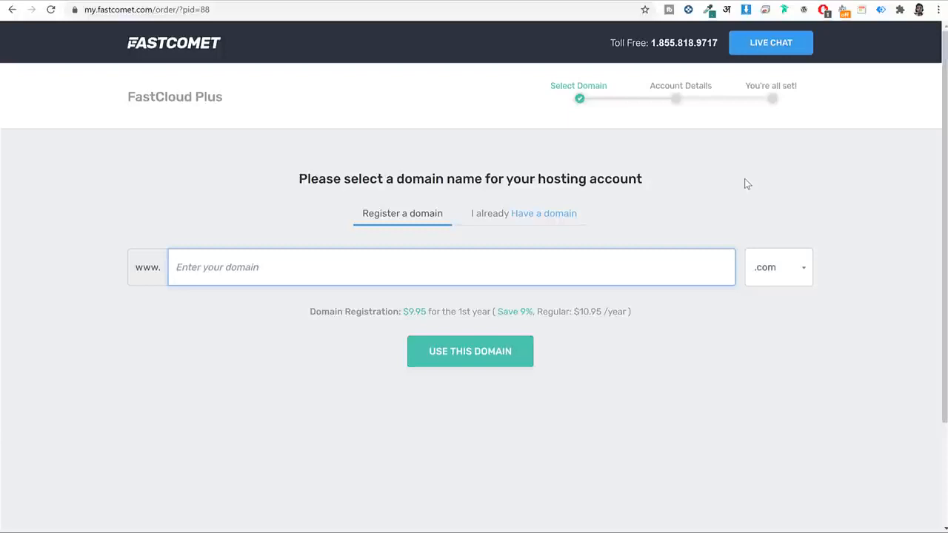
text(blog2021)
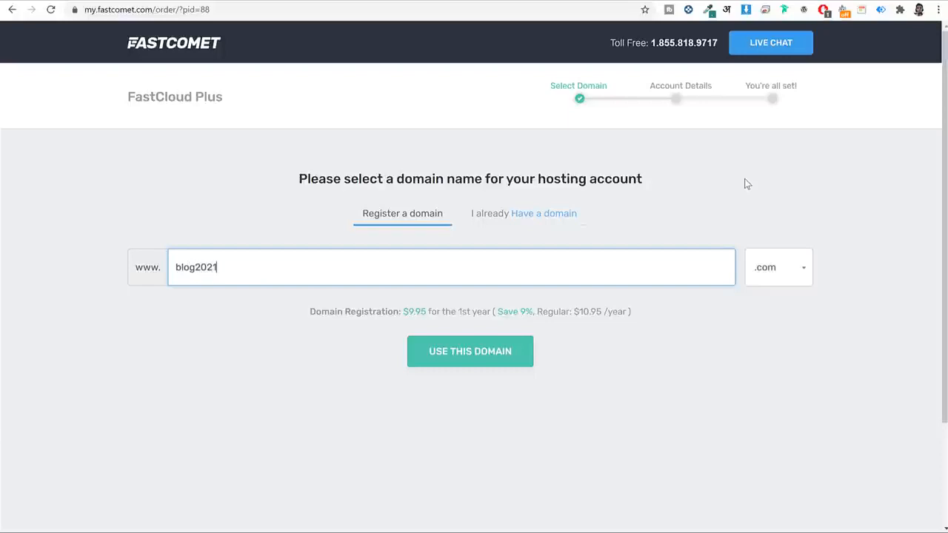
click(750, 284)
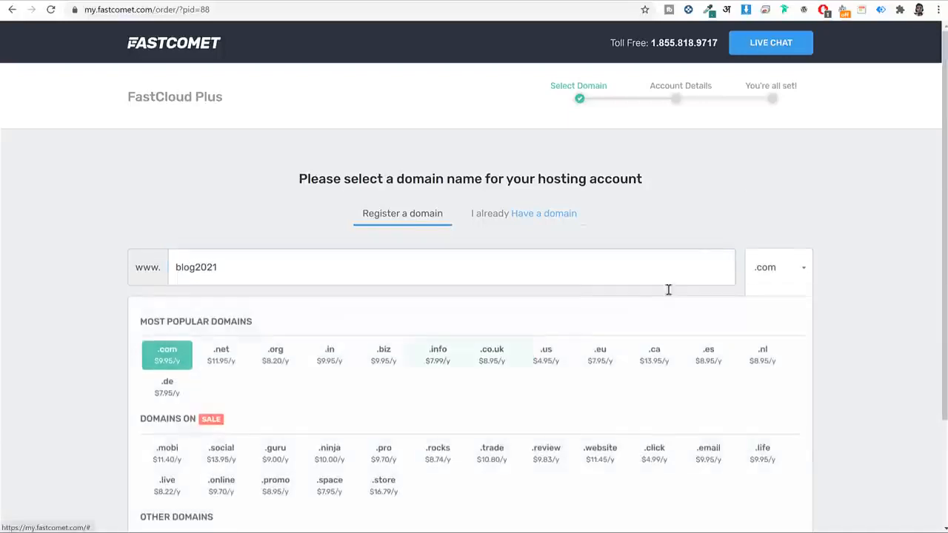
scroll(688, 307, down, 2)
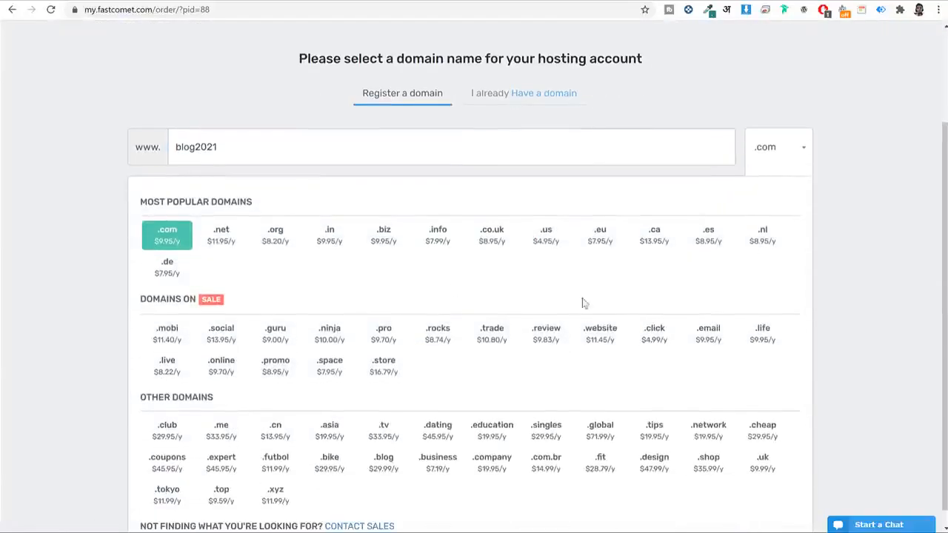
click(216, 236)
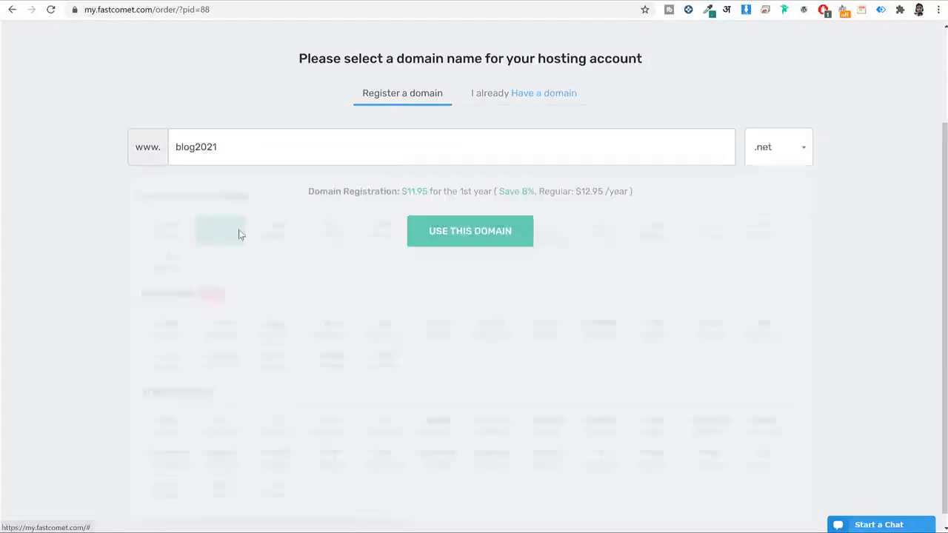
click(795, 139)
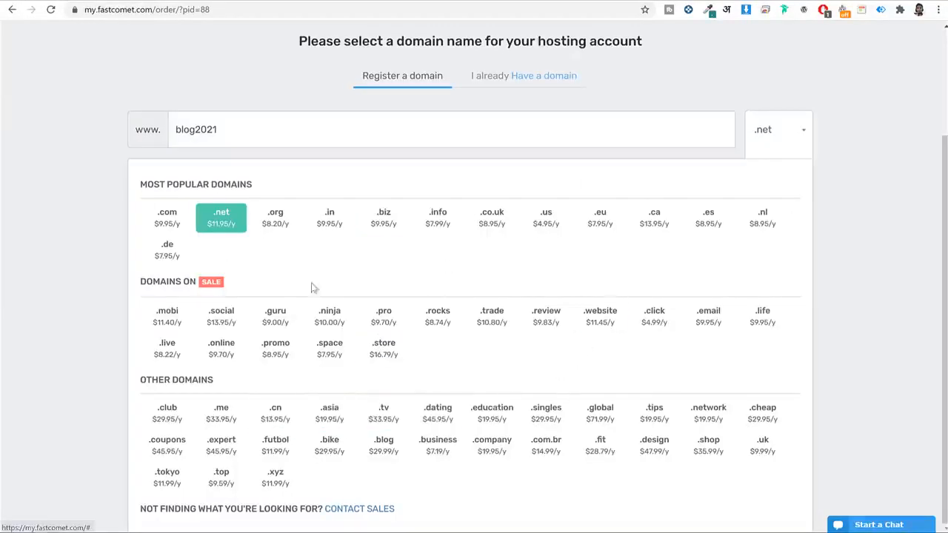
click(167, 218)
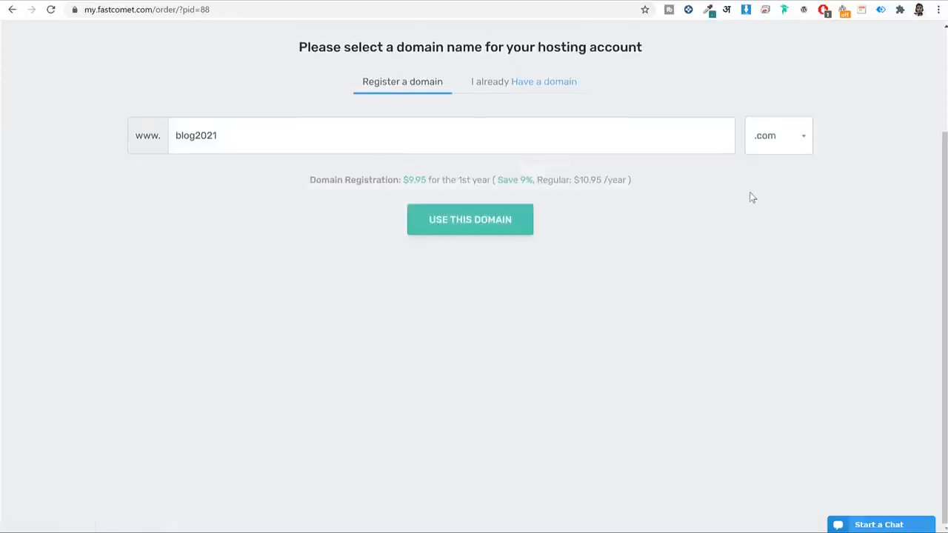
Try the existing-domain option, return to registering, and replace the name with 'nah'.
scroll(405, 259, up, 2)
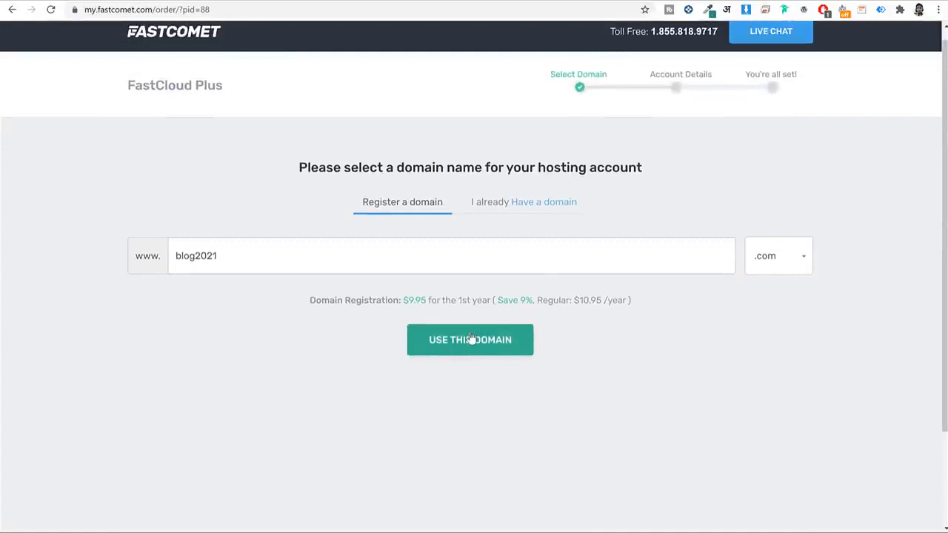
click(501, 205)
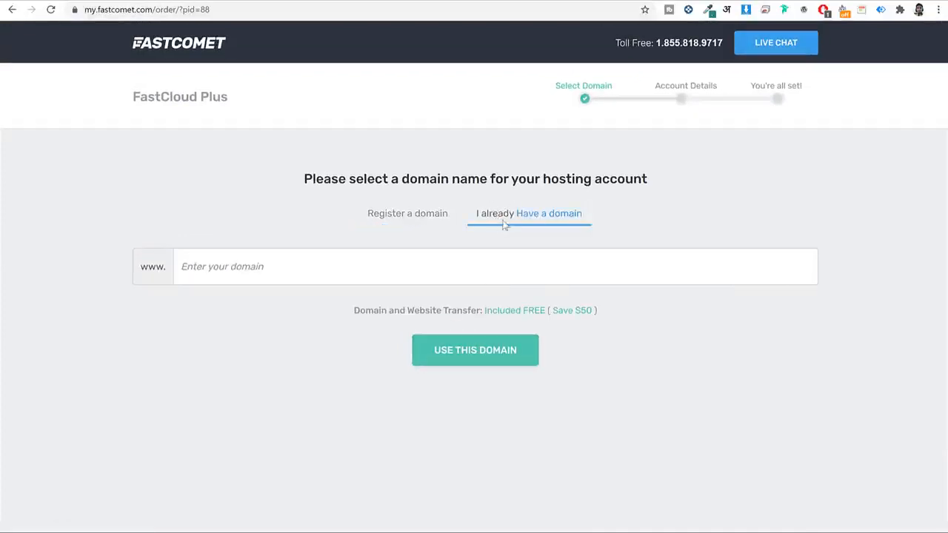
click(304, 268)
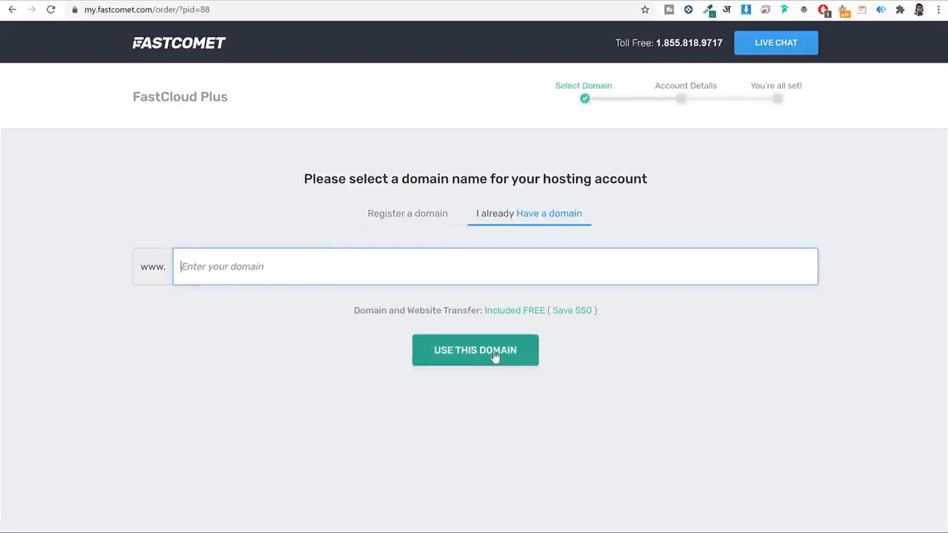
click(423, 214)
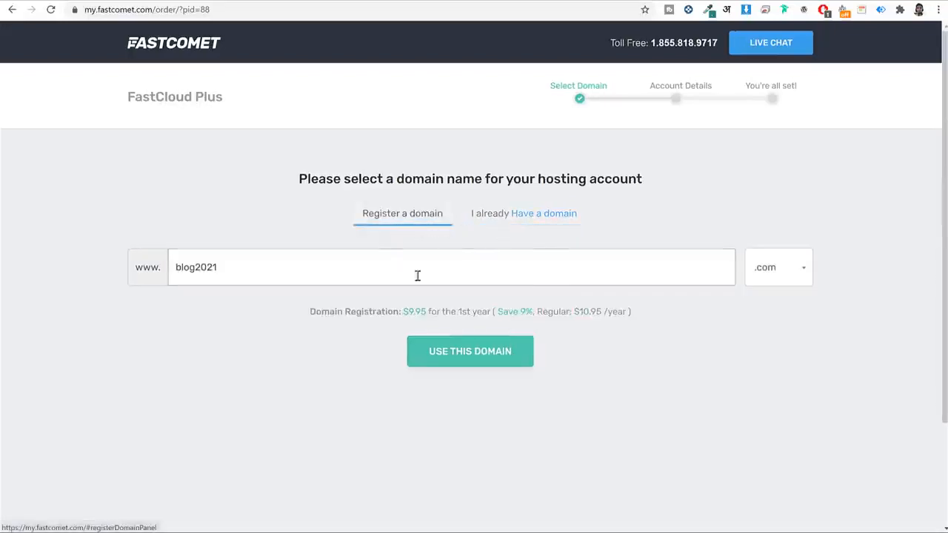
click(460, 264)
text(nah)
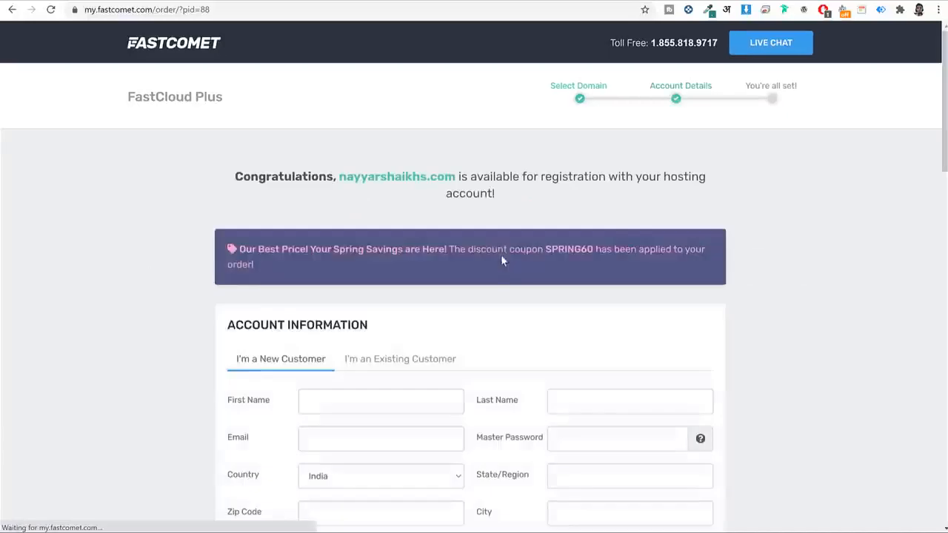
Look over the Account Information Email and Master Password labels, then scroll to the Product Information section.
scroll(818, 252, down, 4)
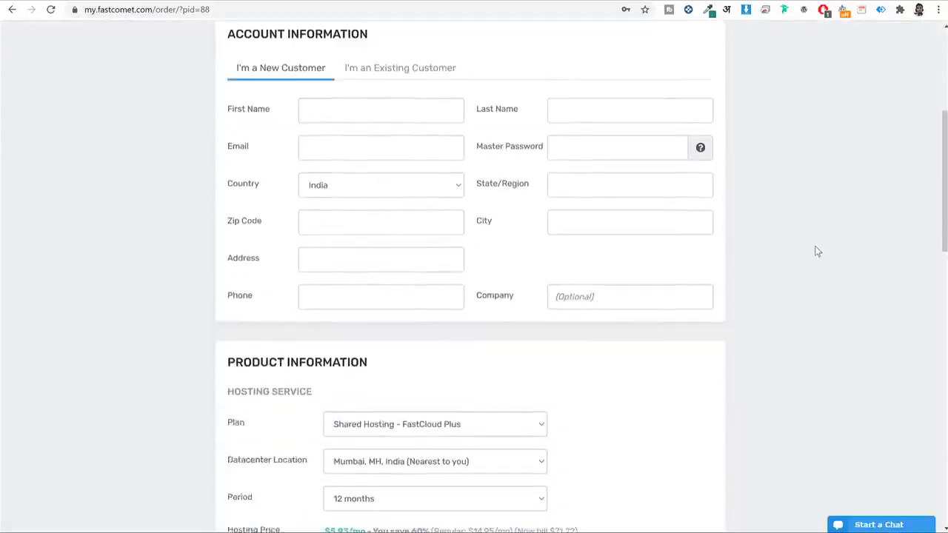
scroll(817, 252, up, 1)
triple_click(327, 84)
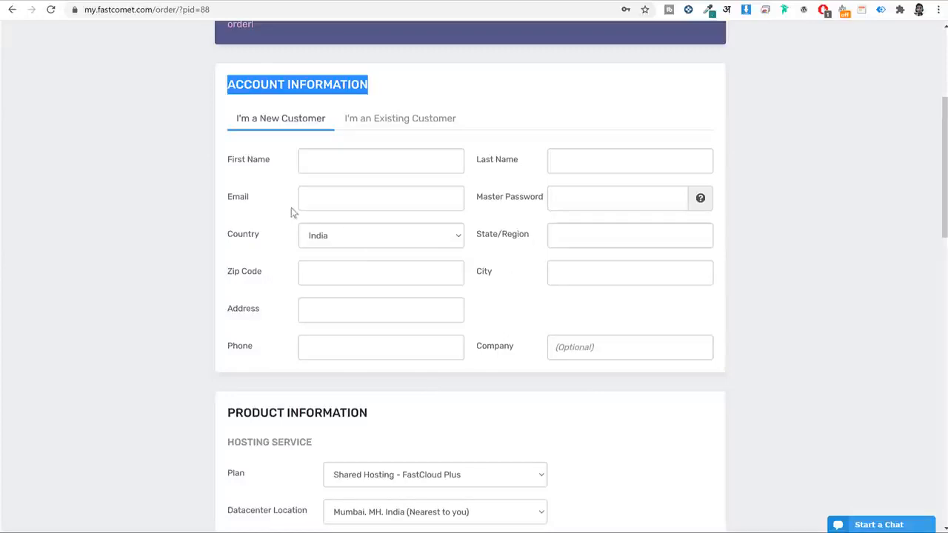
drag(256, 200, 209, 201)
click(239, 198)
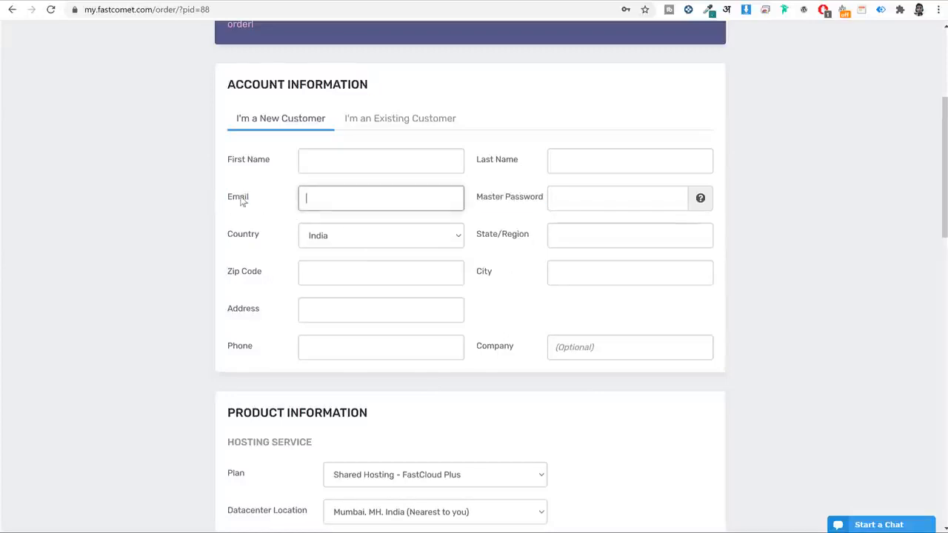
drag(479, 200, 545, 201)
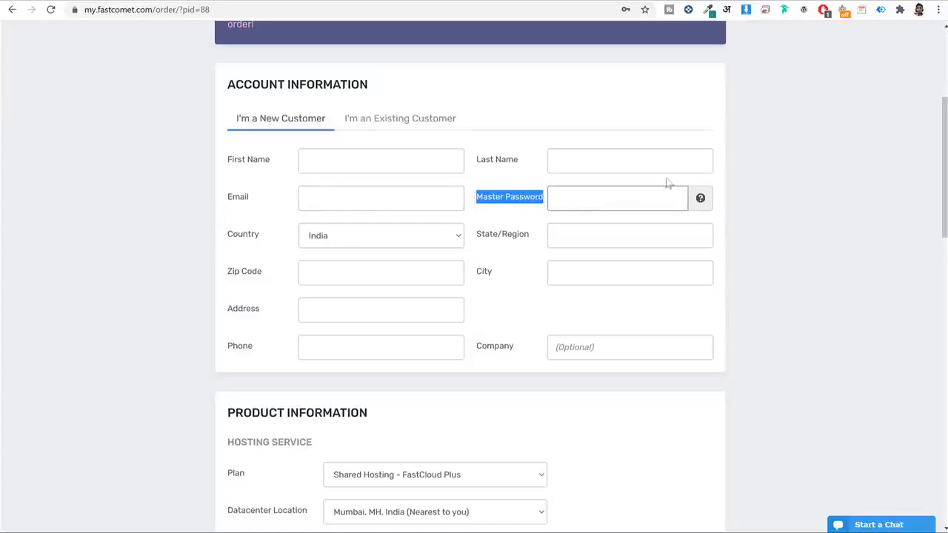
double_click(250, 200)
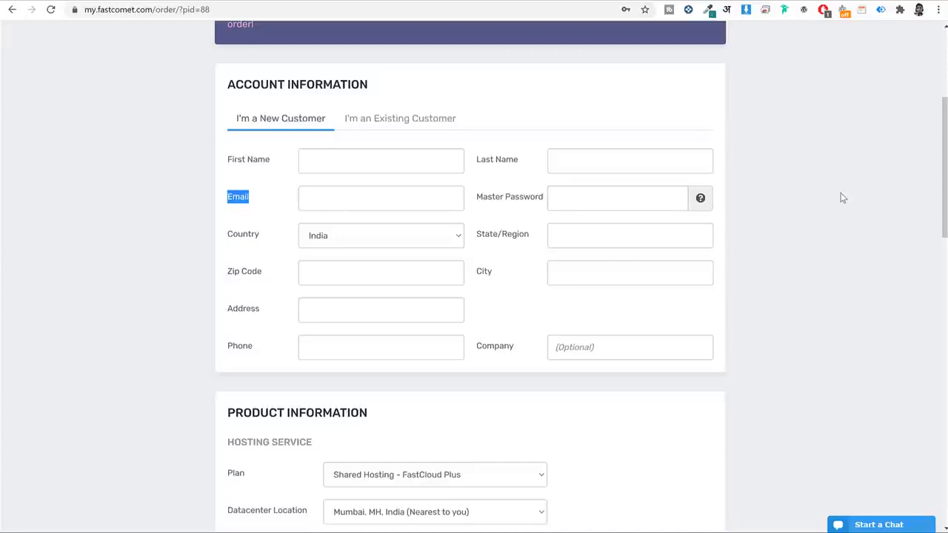
scroll(864, 227, down, 5)
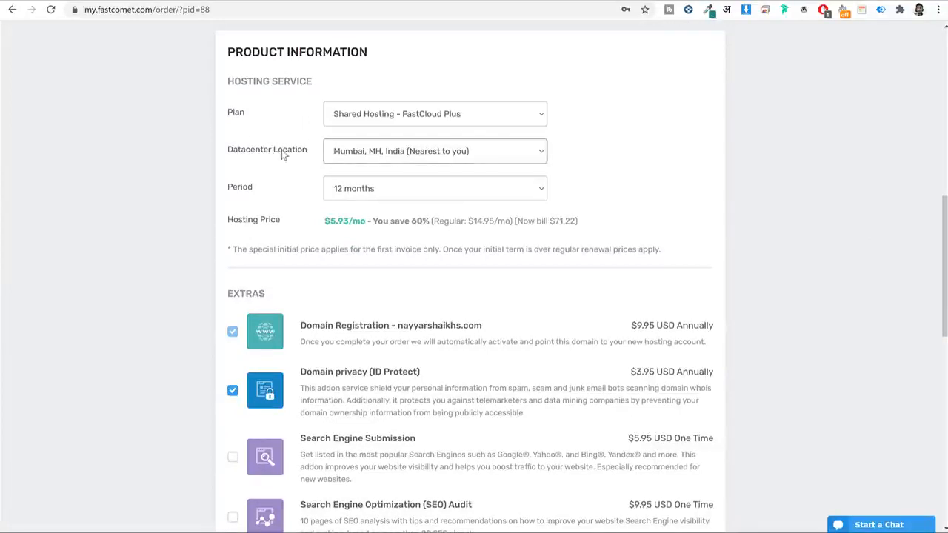
Check the datacenter location list and keep Mumbai selected.
click(438, 153)
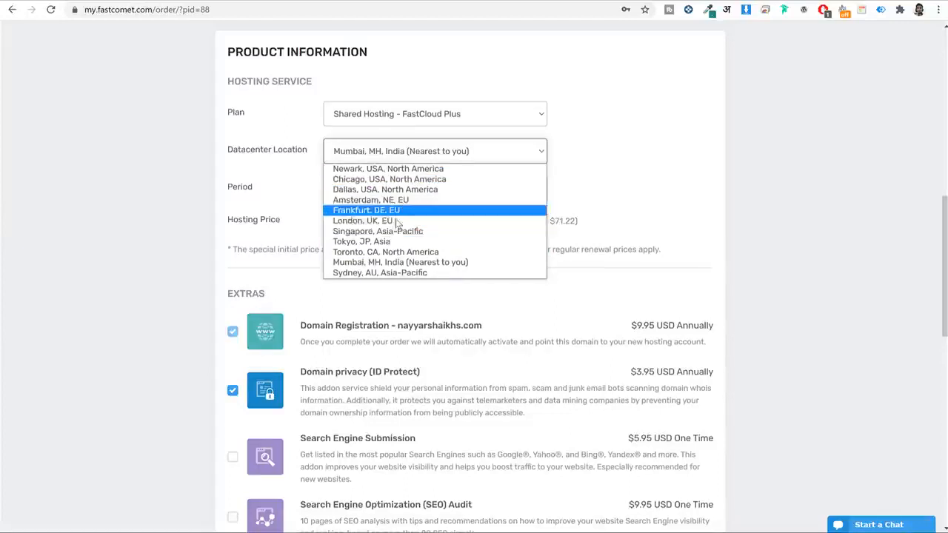
click(628, 154)
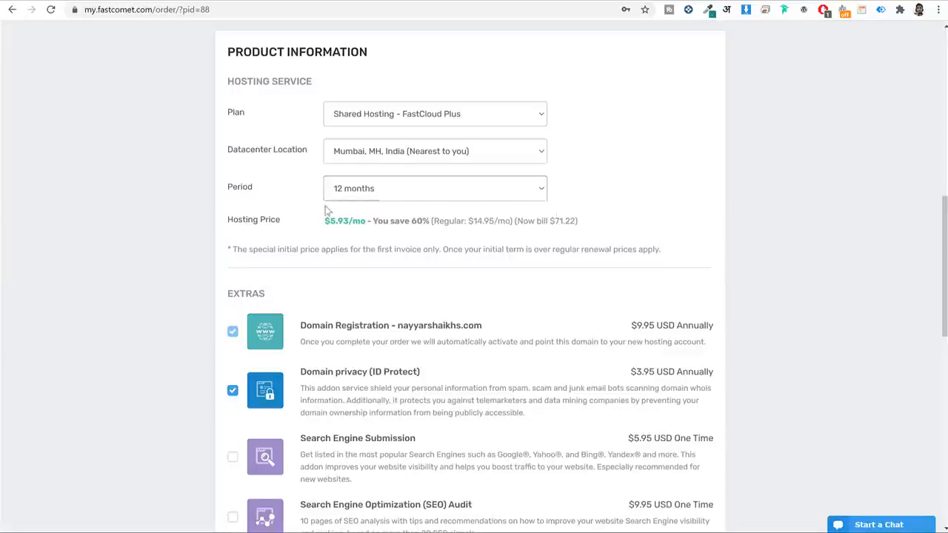
scroll(784, 288, down, 3)
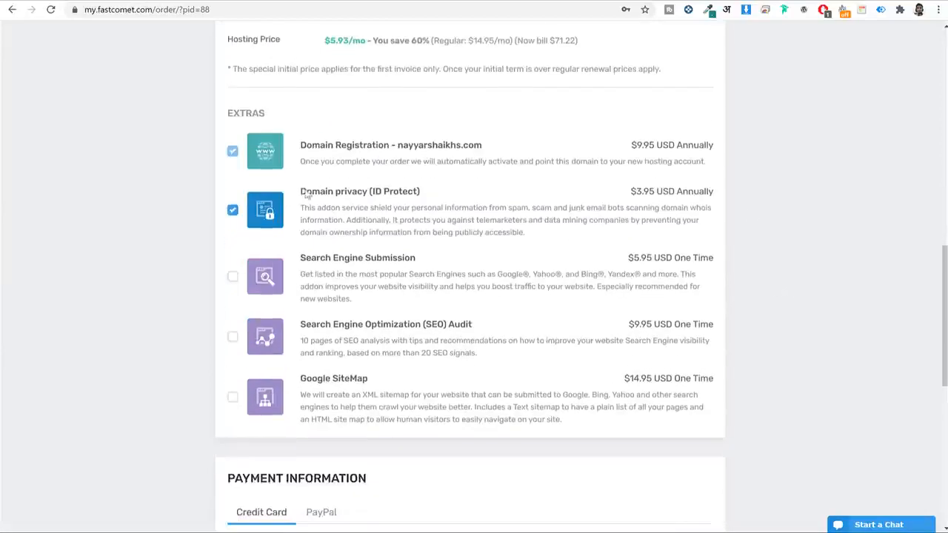
Review the $3.95 Domain privacy (ID Protect) extra and scroll to the $85.12 payment summary.
drag(299, 191, 428, 192)
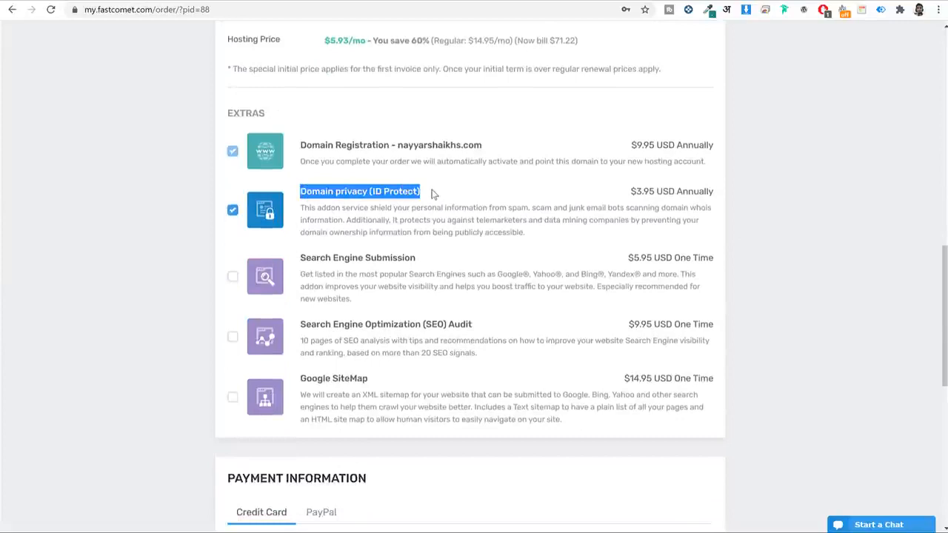
click(654, 194)
drag(662, 193, 620, 195)
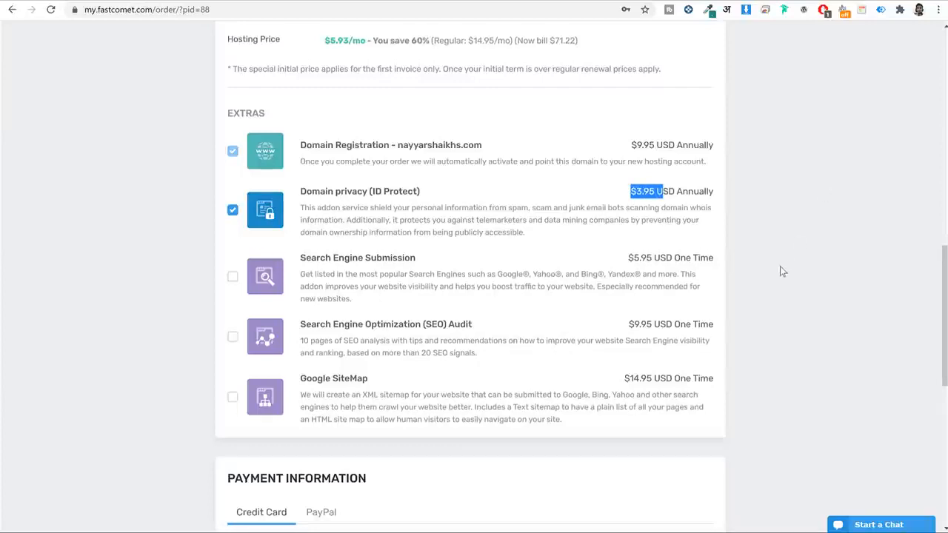
scroll(779, 271, down, 2)
scroll(779, 266, down, 2)
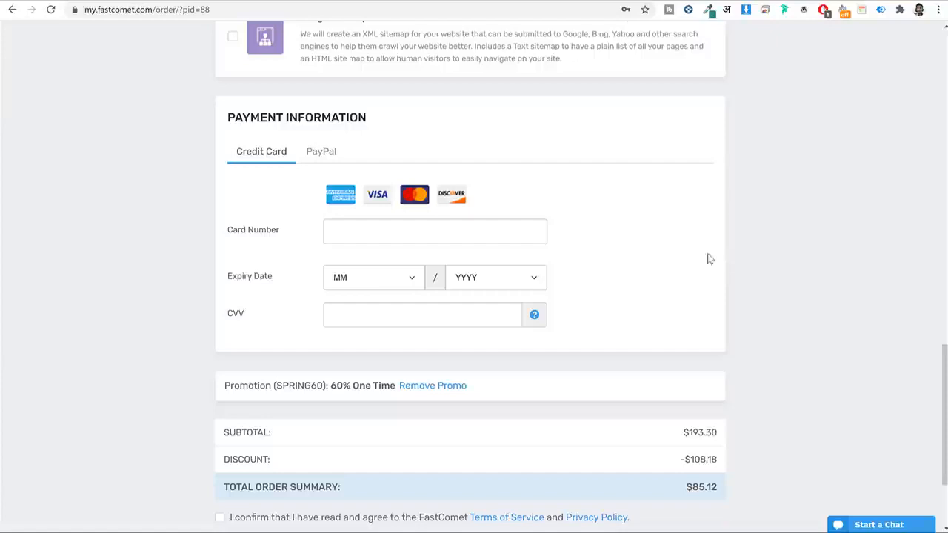
Keep credit-card payment, accept the terms of service and opt in to FastComet news and offers.
click(321, 151)
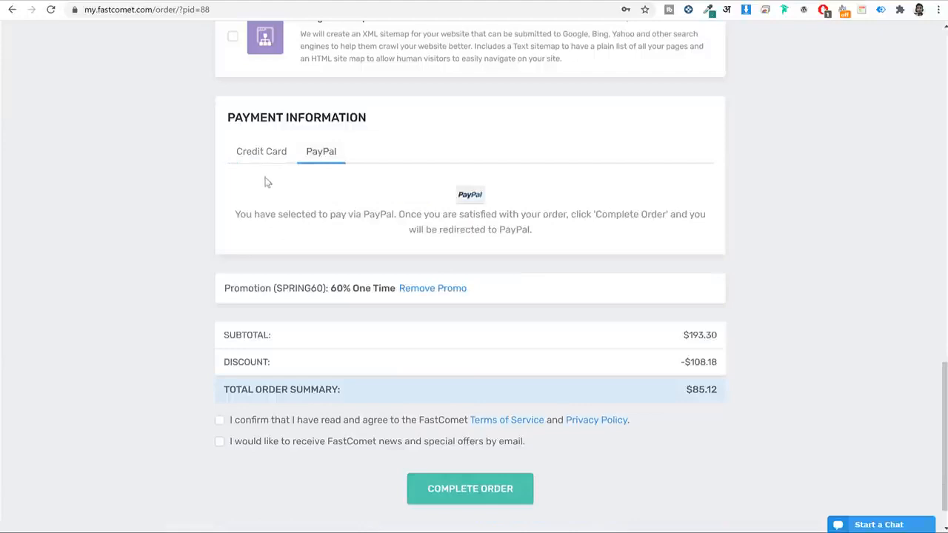
click(261, 153)
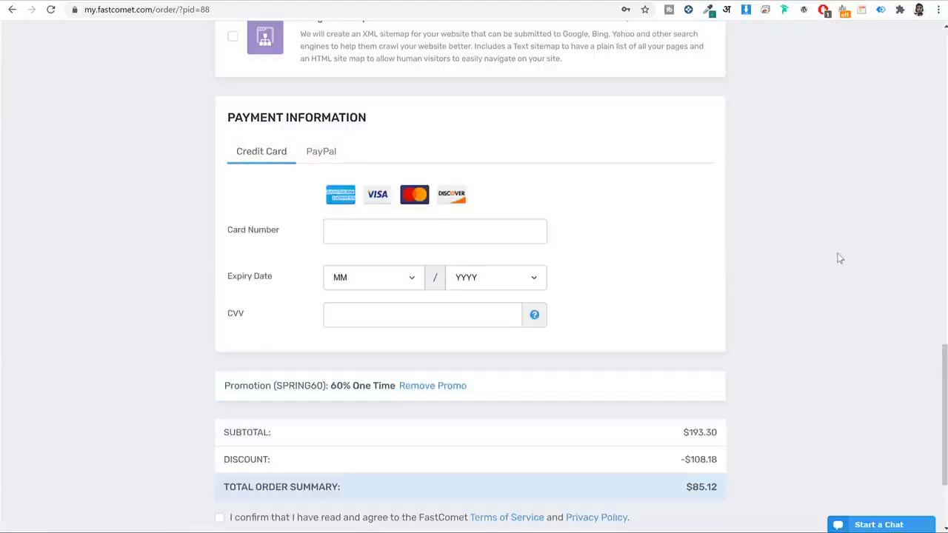
scroll(822, 211, down, 2)
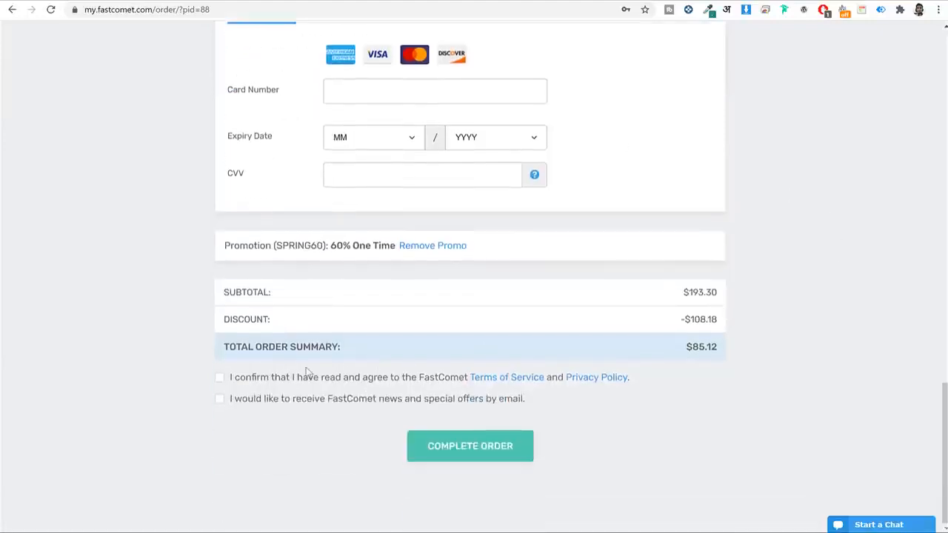
click(249, 378)
click(239, 400)
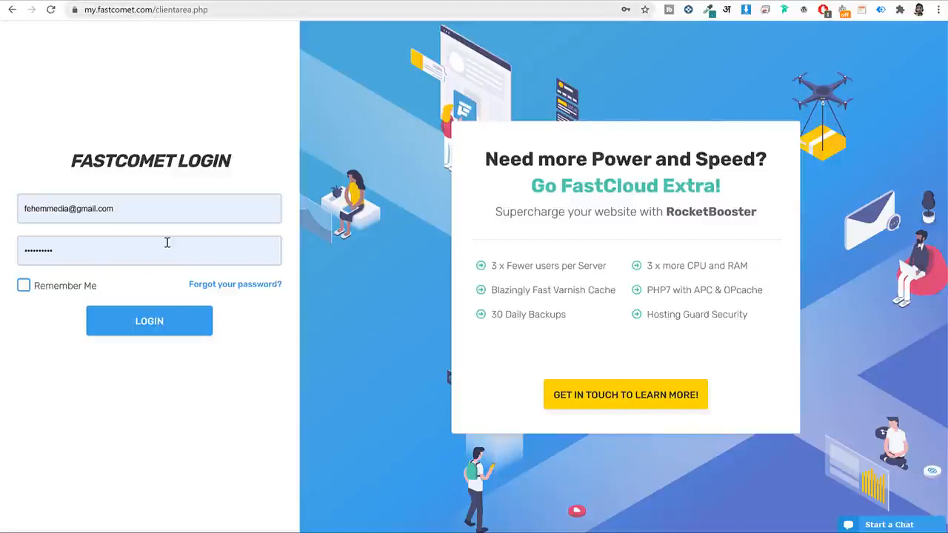
Log in to the client area with the prefilled credentials and open My Support Tickets.
click(171, 201)
click(233, 148)
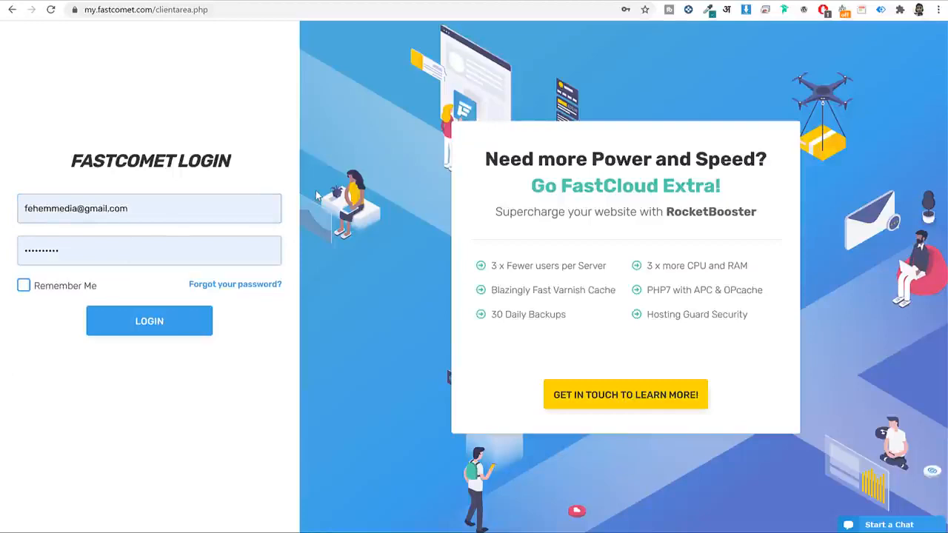
click(178, 323)
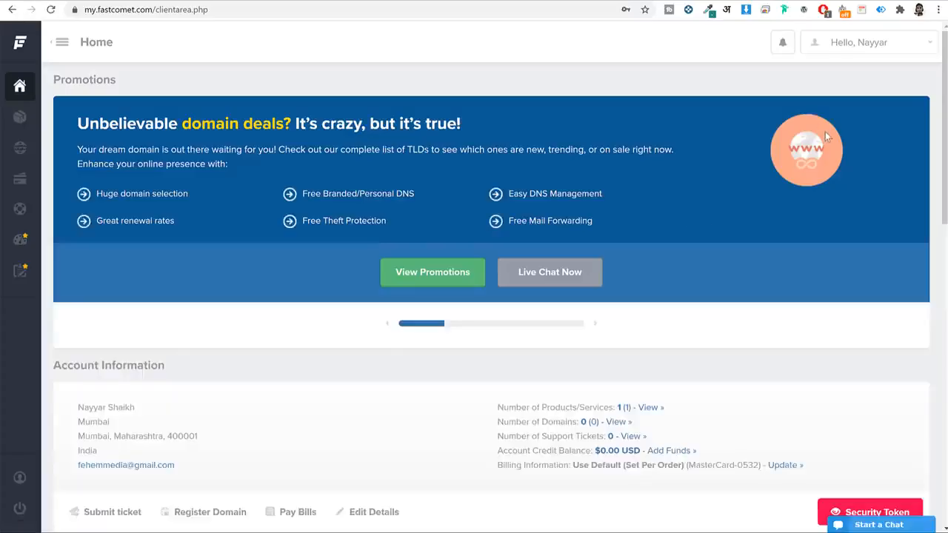
scroll(825, 132, down, 5)
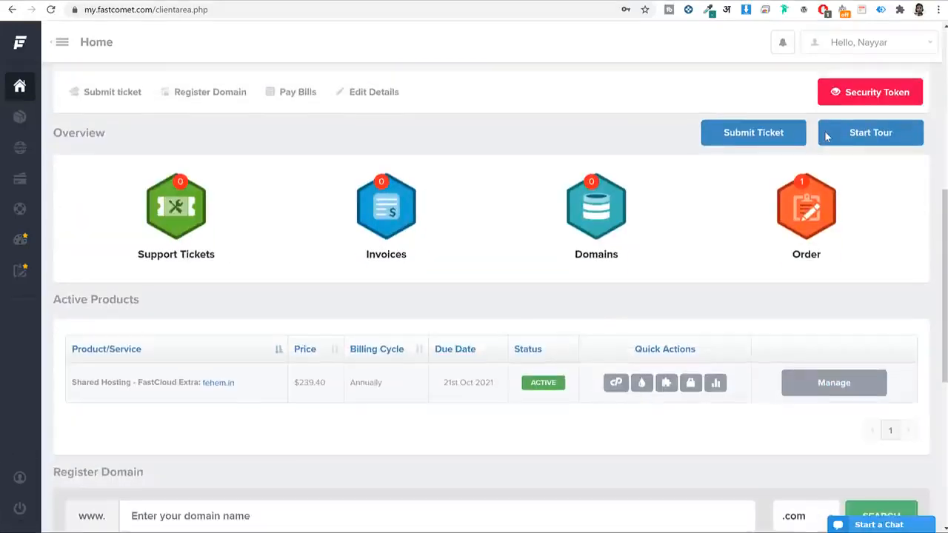
click(172, 215)
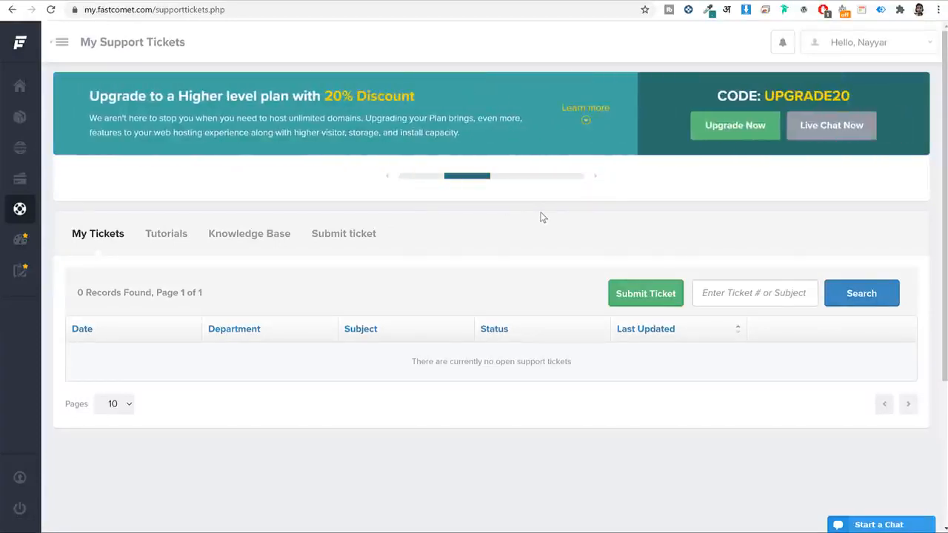
Start a new ticket in the Website Transfer department, review its fields, then return home.
click(632, 300)
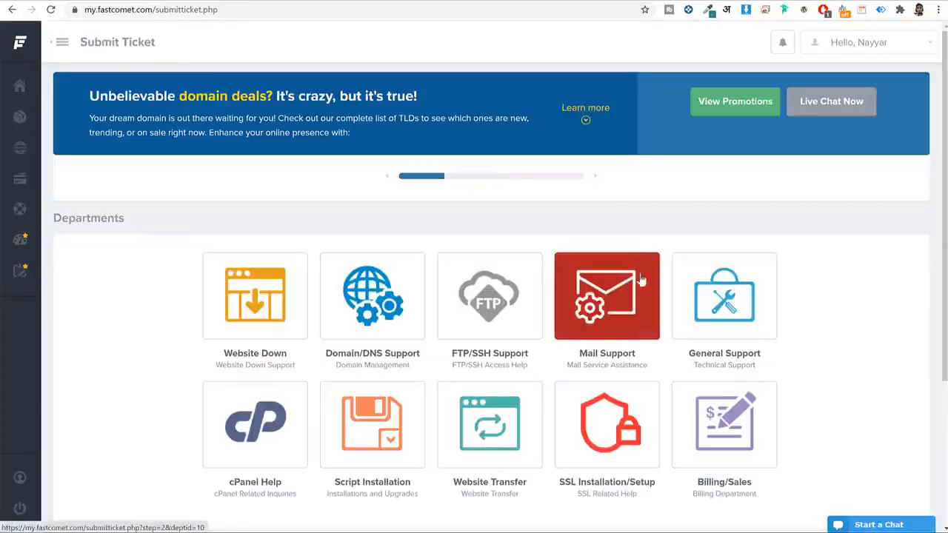
scroll(624, 288, down, 2)
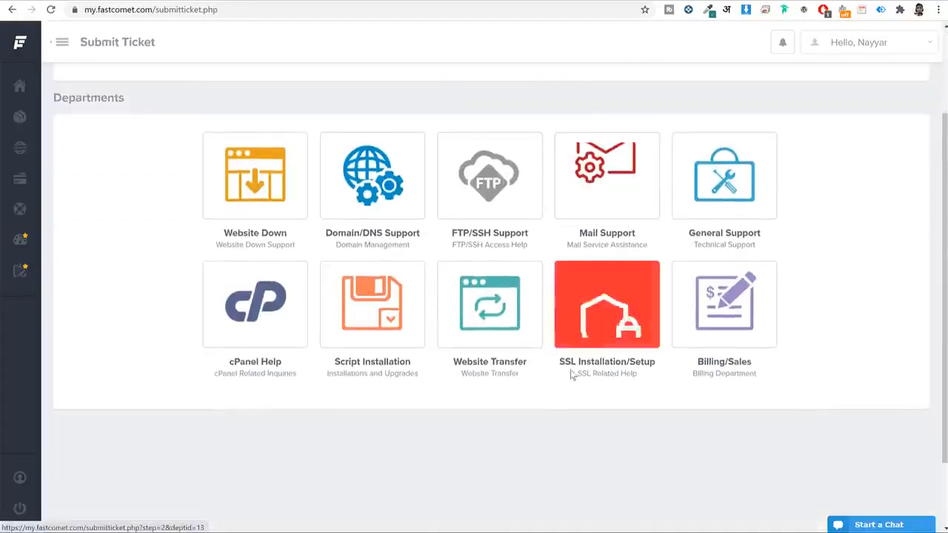
click(448, 297)
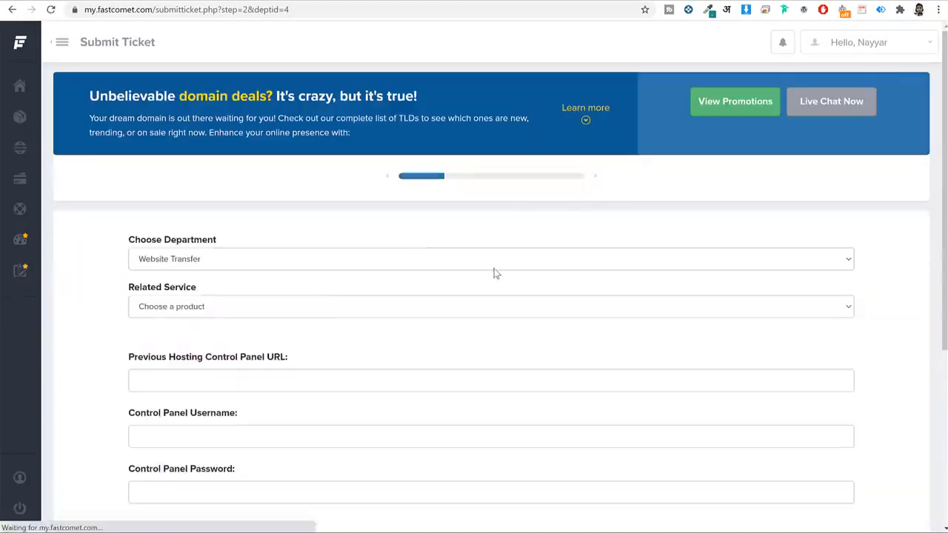
scroll(495, 274, down, 2)
scroll(494, 277, down, 3)
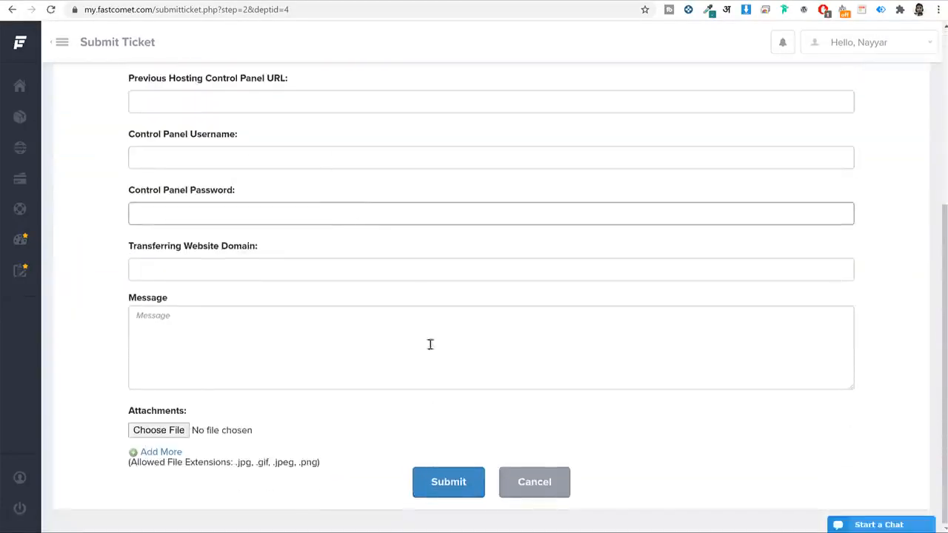
mouse_move(22, 41)
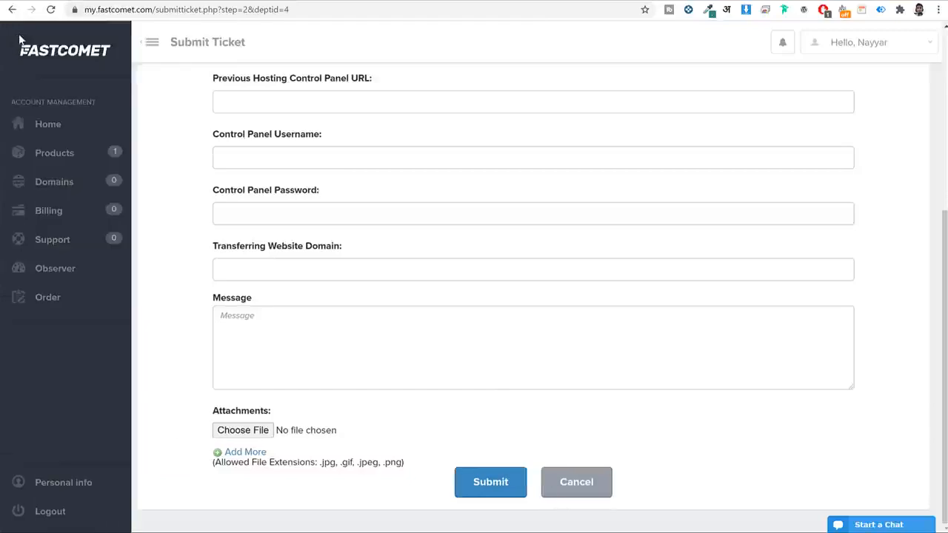
click(71, 53)
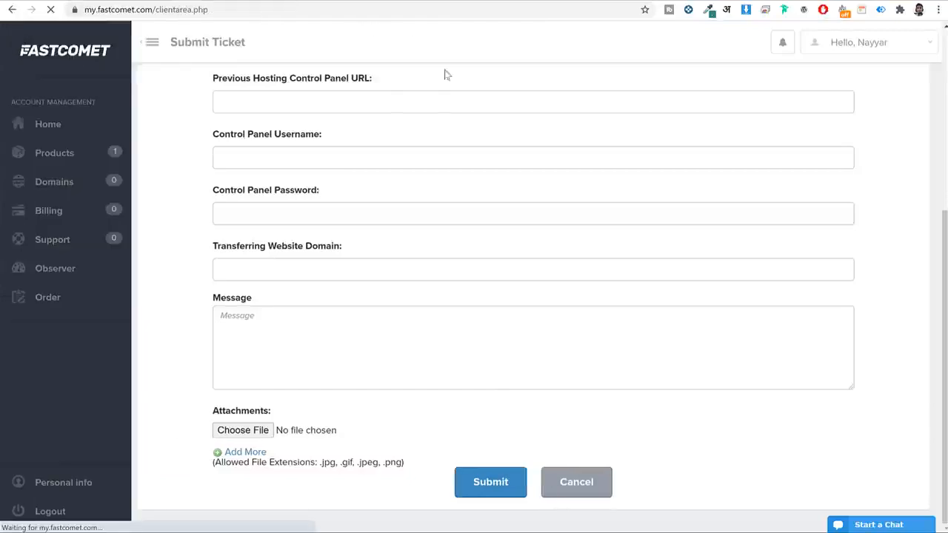
Launch cPanel for the FastCloud Extra hosting product using the saved master password.
scroll(703, 178, down, 6)
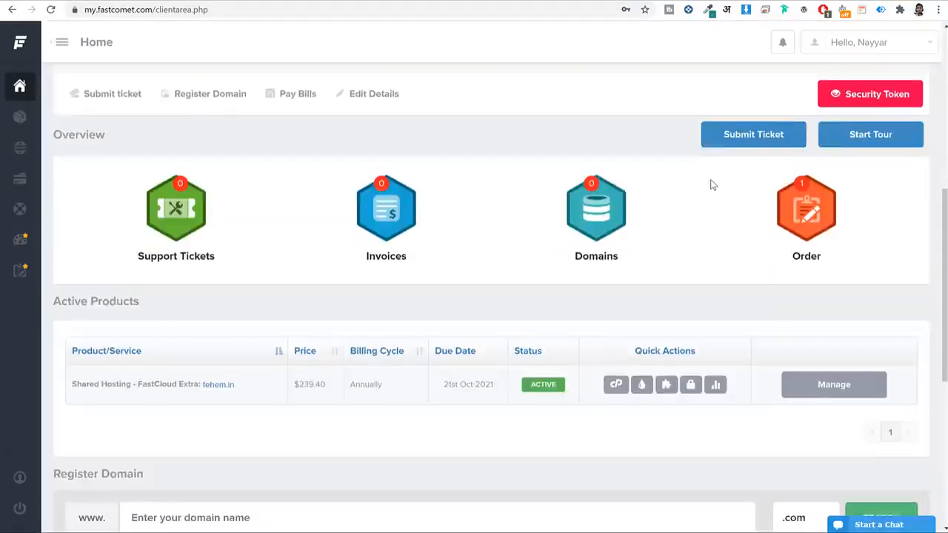
scroll(649, 137, down, 2)
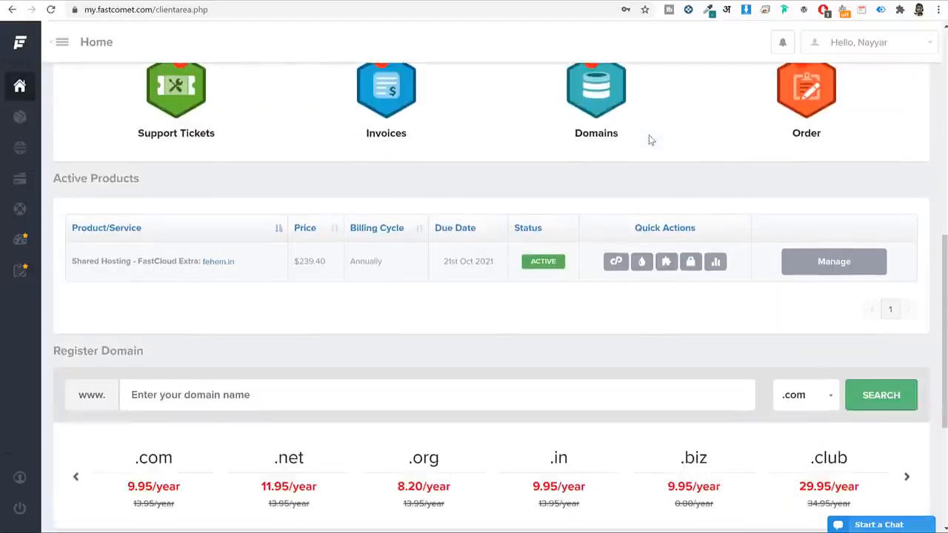
click(615, 263)
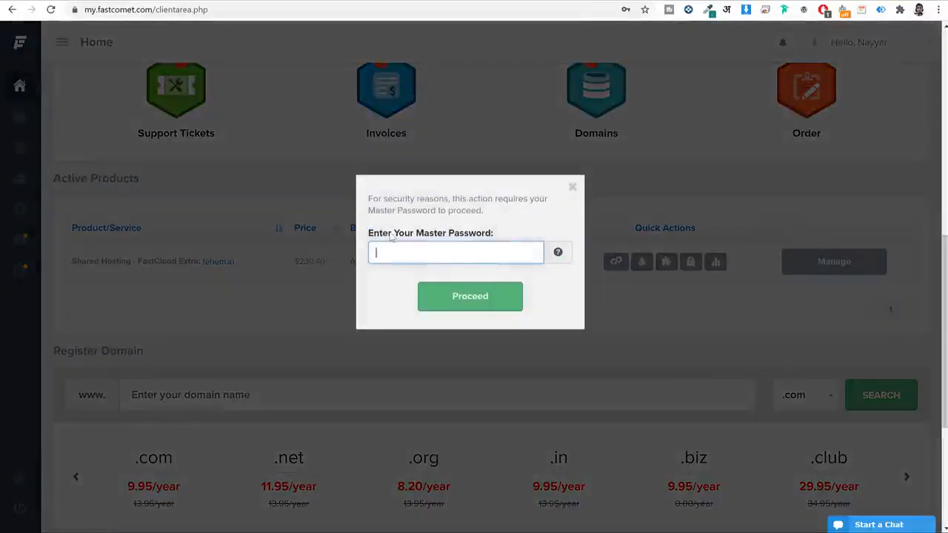
click(443, 250)
click(421, 290)
click(448, 300)
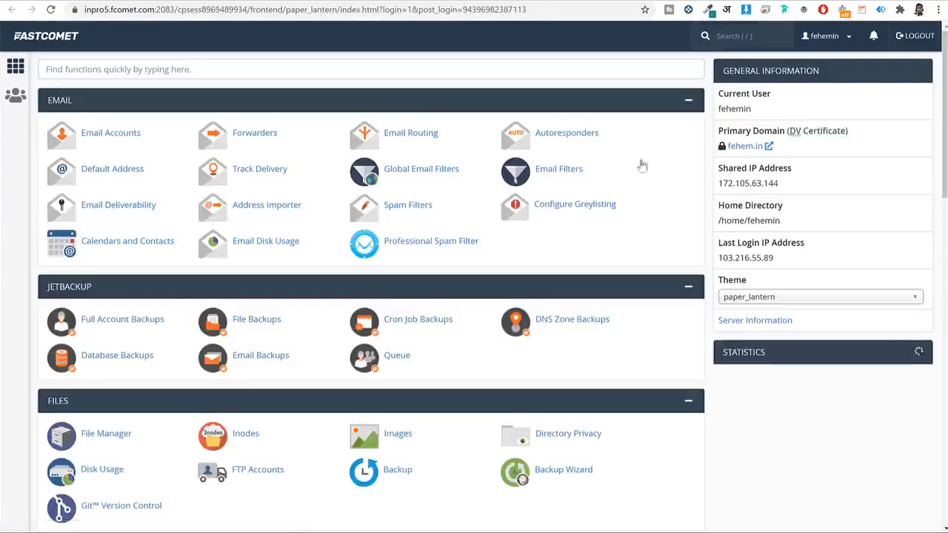
Scan the cPanel dashboard: 2.33 GB of 35 GB disk and 107,083 of 500,000 files used.
scroll(647, 214, down, 3)
scroll(647, 214, down, 6)
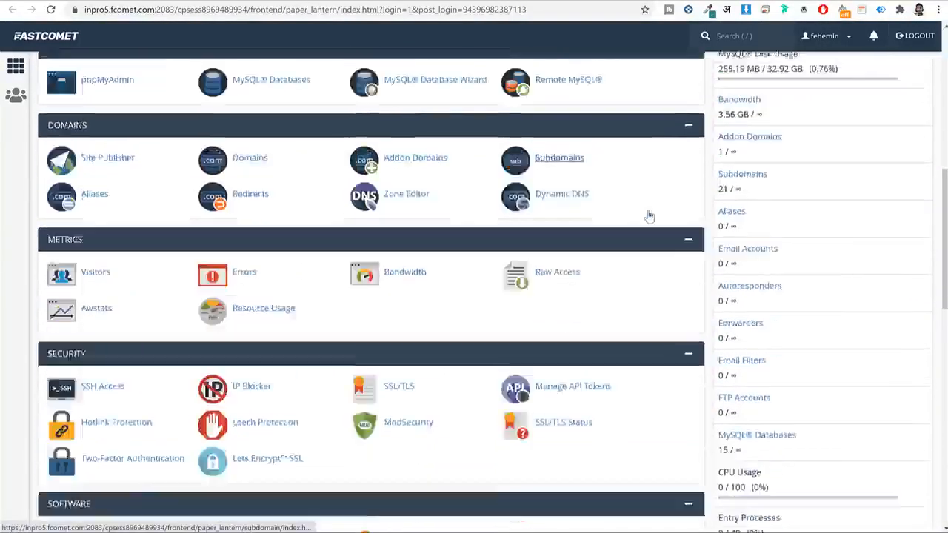
scroll(649, 215, up, 10)
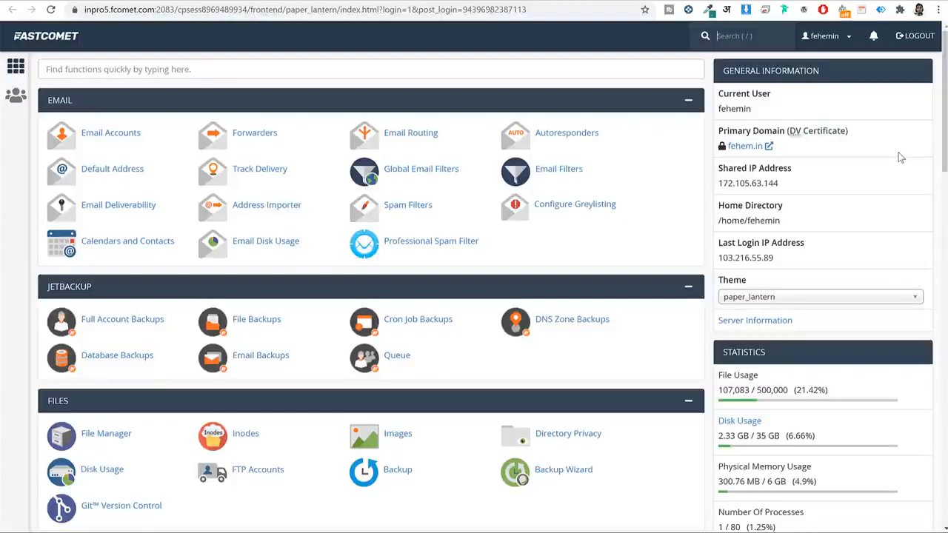
click(355, 74)
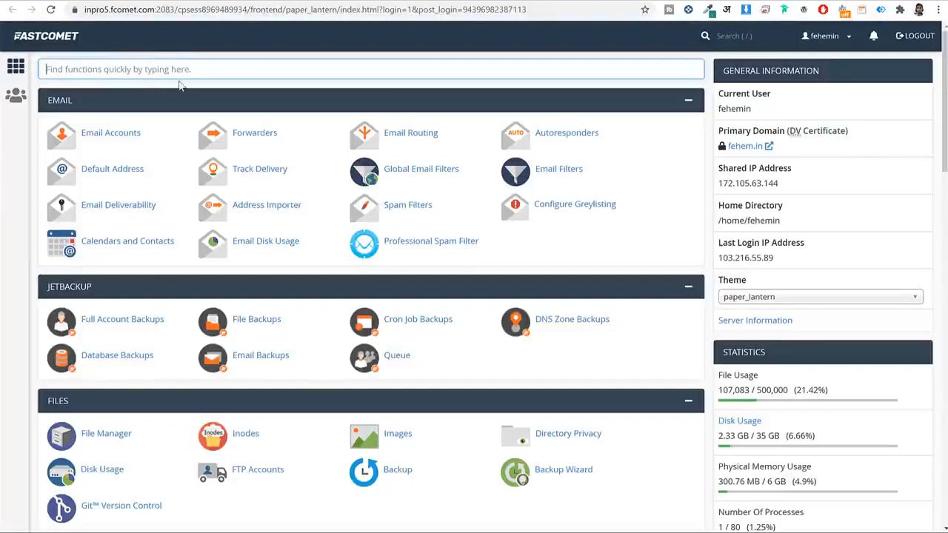
Search 'let' in cPanel's function finder and open the Let's Encrypt SSL tool.
text(lets)
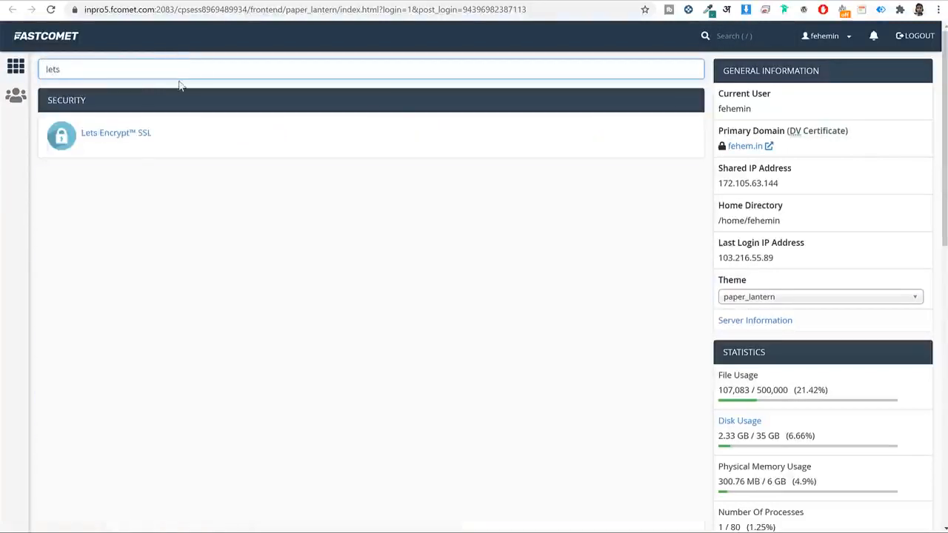
double_click(69, 68)
click(134, 134)
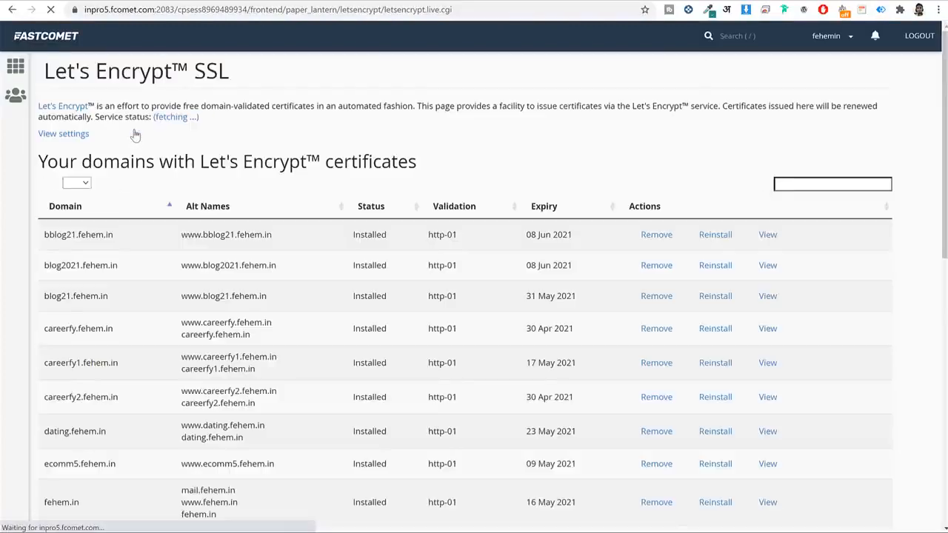
scroll(898, 230, down, 8)
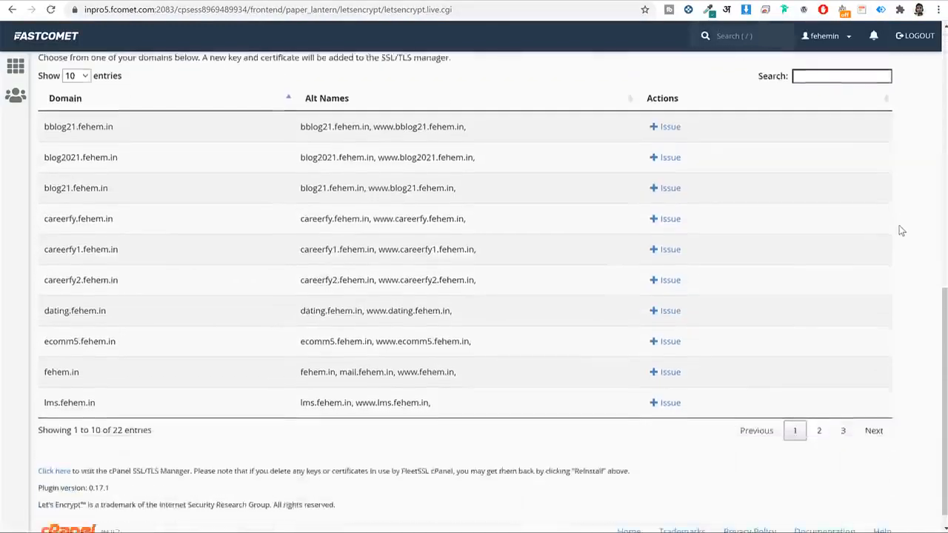
scroll(902, 227, down, 1)
Issue a Let's Encrypt certificate for fehem.in and return to cPanel home.
drag(84, 359, 43, 358)
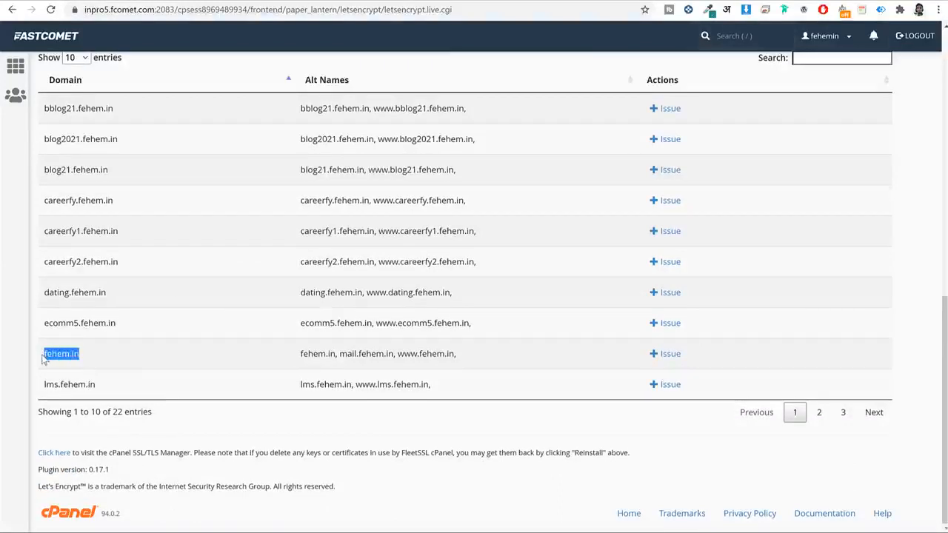
click(675, 355)
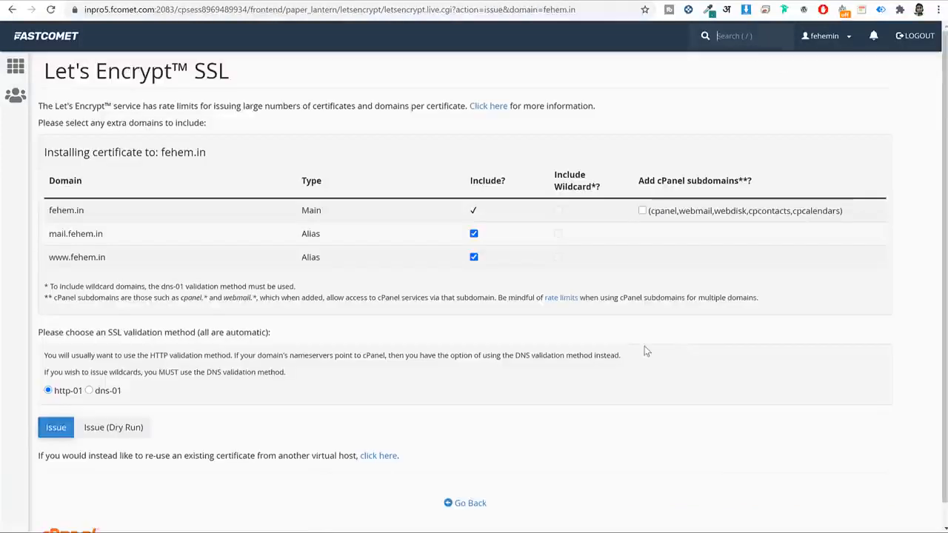
click(54, 436)
click(39, 35)
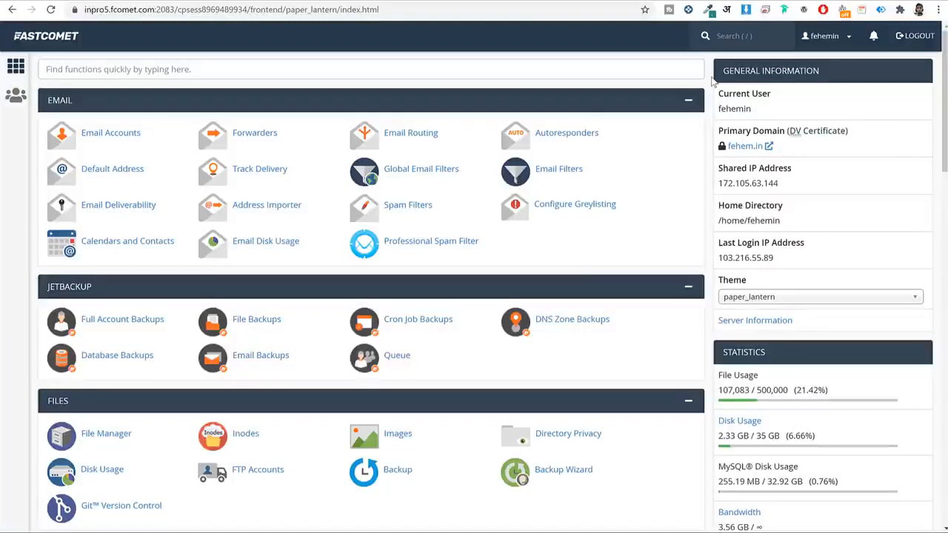
Find Softaculous Apps Installer via 'sof' and open its WordPress application page.
click(613, 71)
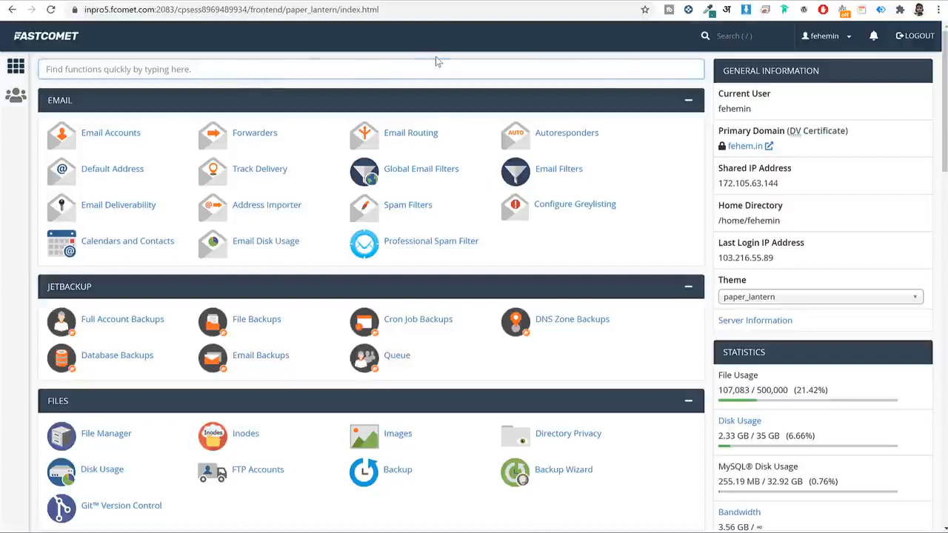
text(sof)
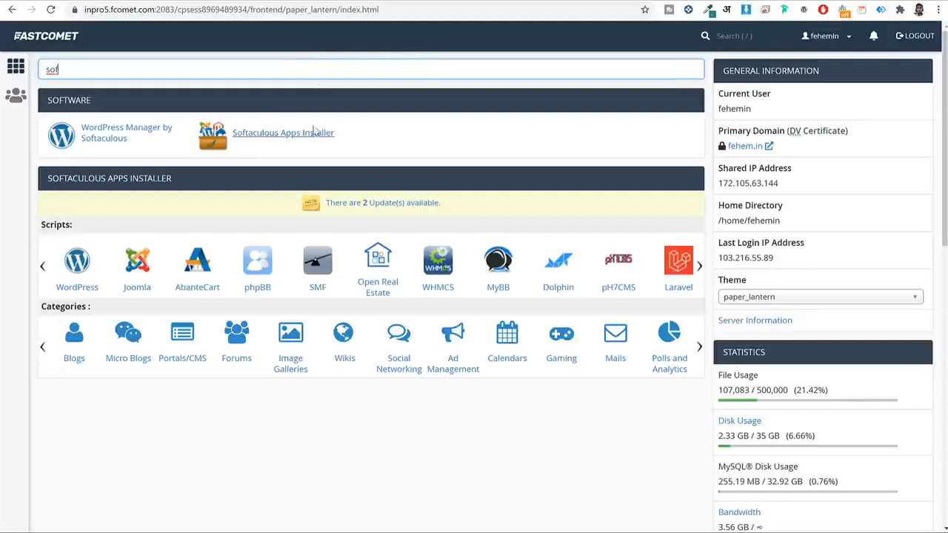
click(288, 136)
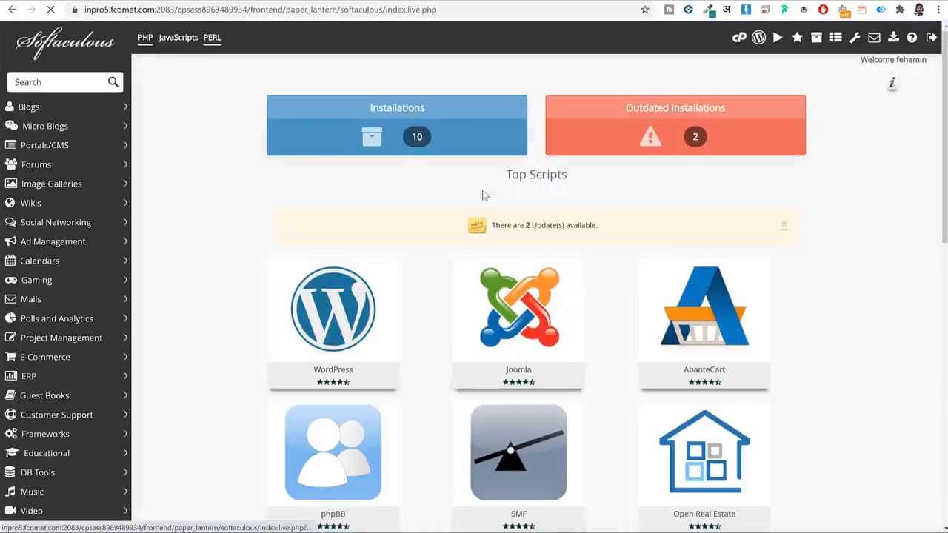
scroll(613, 232, down, 1)
scroll(817, 178, down, 4)
scroll(348, 131, up, 5)
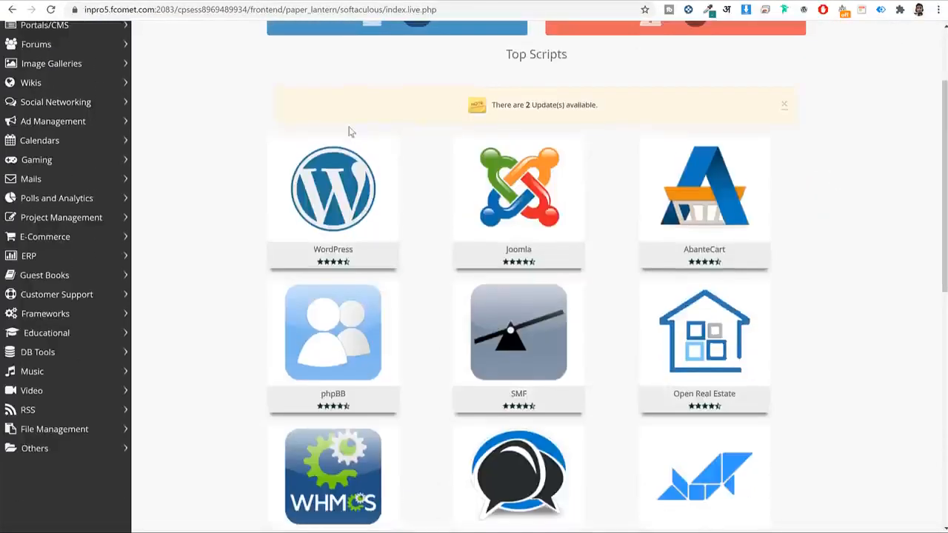
scroll(340, 176, down, 2)
click(328, 173)
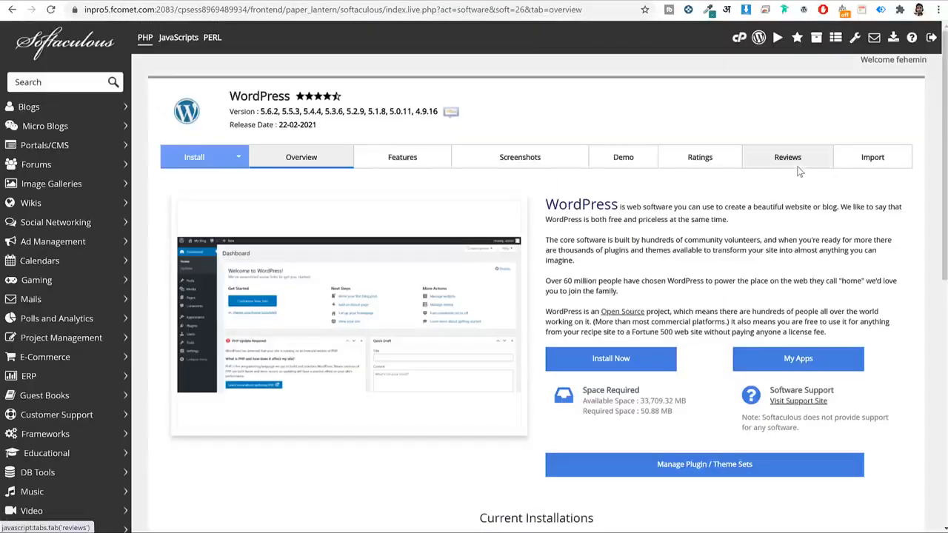
click(589, 359)
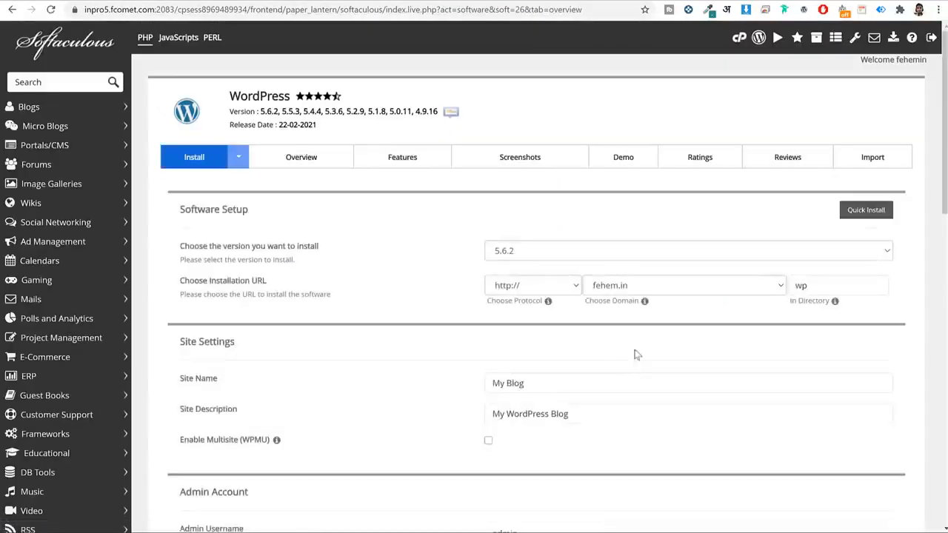
click(566, 252)
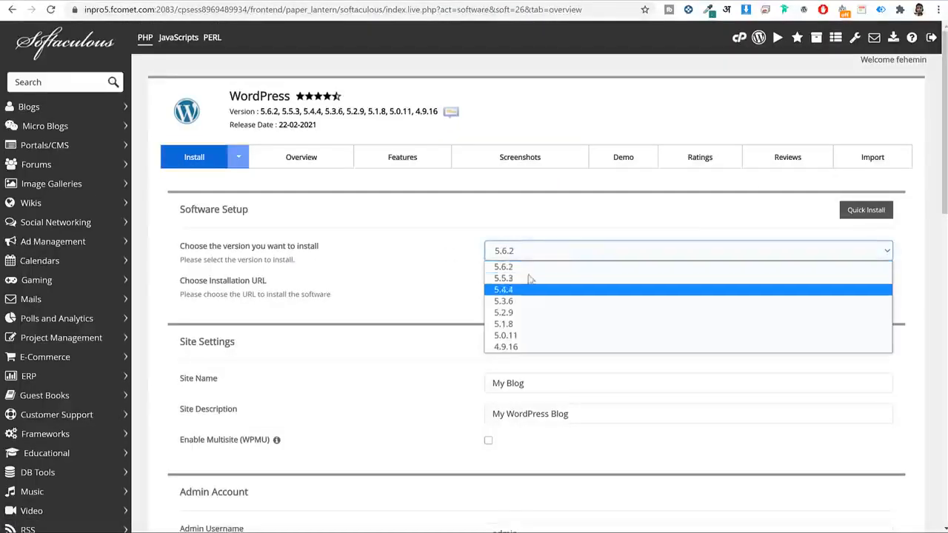
click(502, 266)
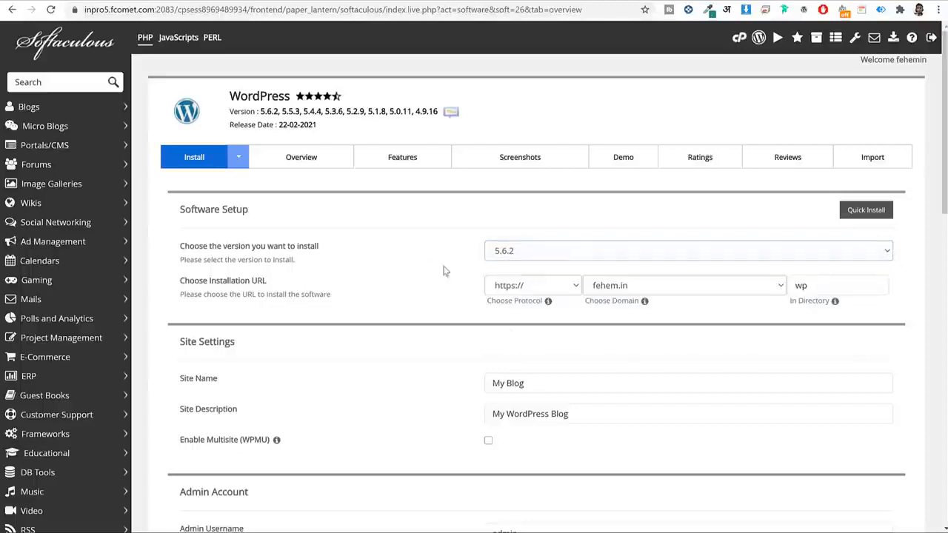
scroll(525, 304, down, 2)
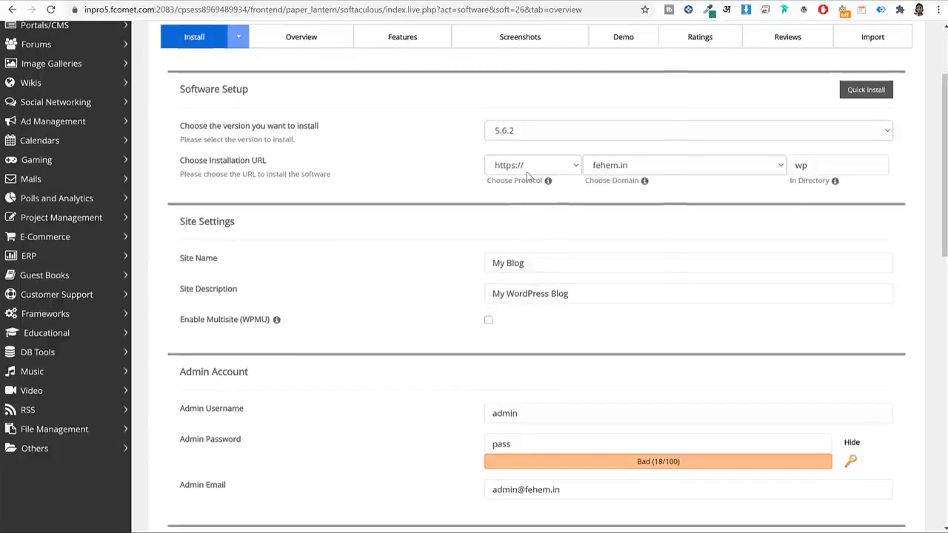
click(524, 169)
click(518, 204)
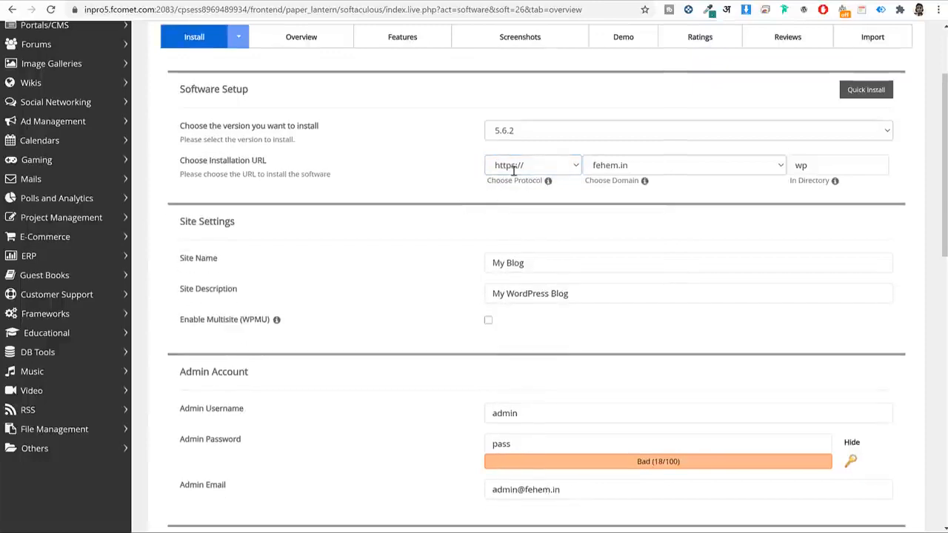
Target bblog21.fehem.in and clear the default 'wp' directory so WordPress installs at the root.
click(623, 167)
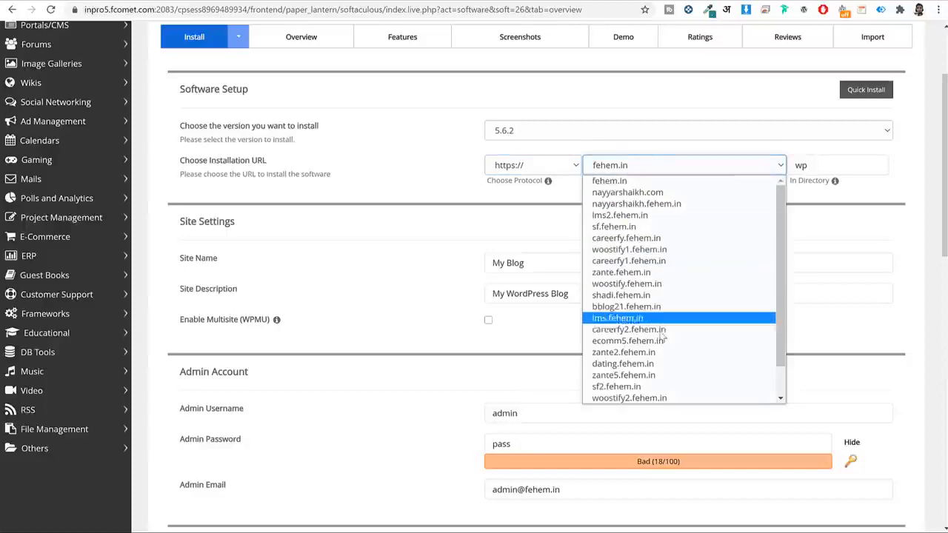
click(626, 306)
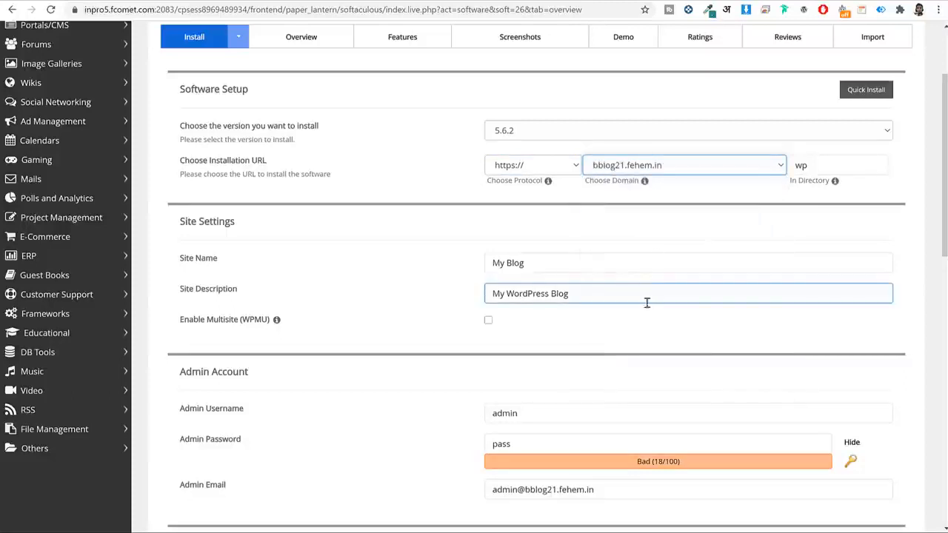
click(681, 256)
drag(791, 184, 826, 203)
click(824, 200)
double_click(821, 170)
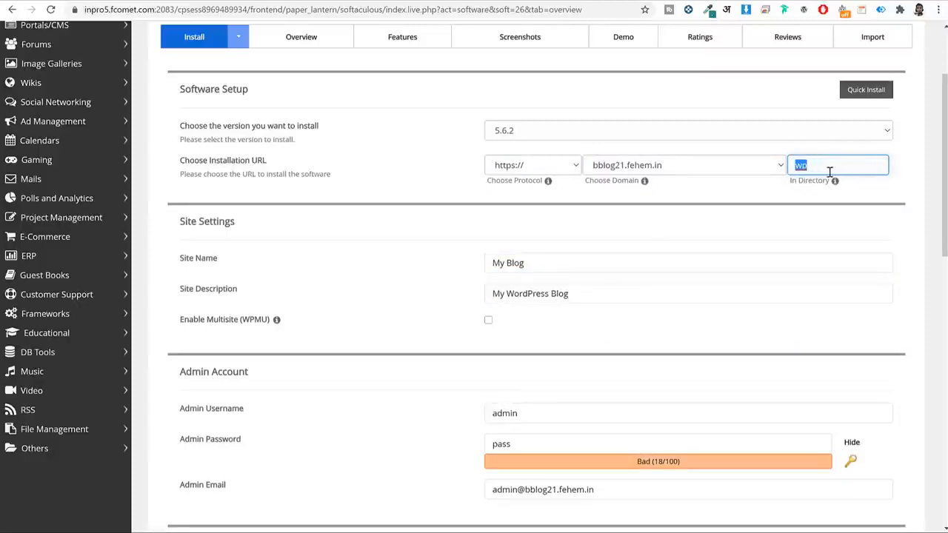
mouse_move(834, 182)
scroll(923, 214, down, 2)
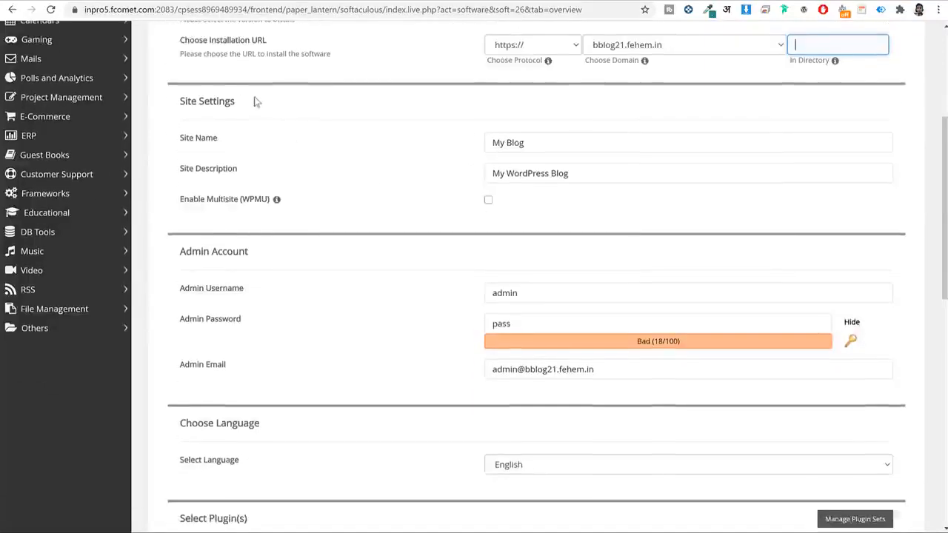
Replace the default site name 'My Blog' with 'Blog 2021'.
drag(257, 103, 150, 99)
click(249, 116)
triple_click(564, 139)
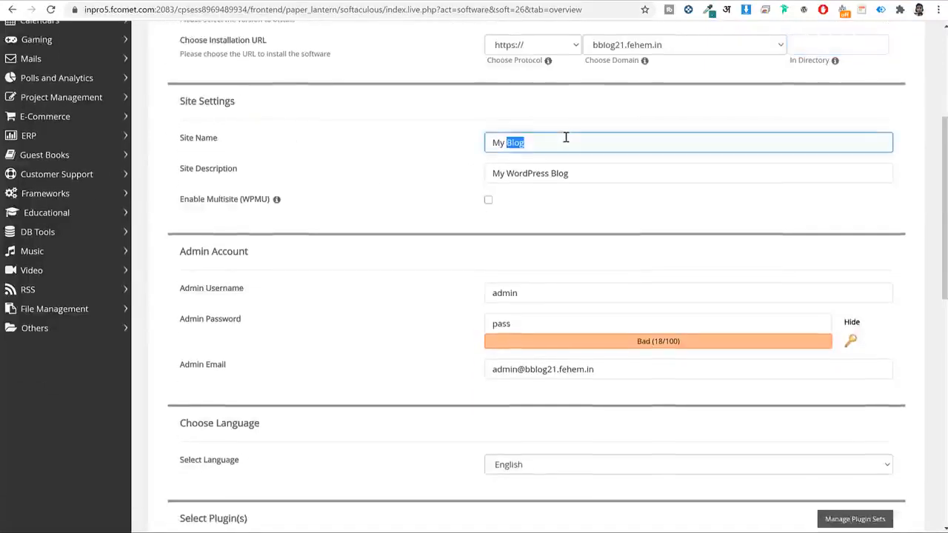
triple_click(590, 171)
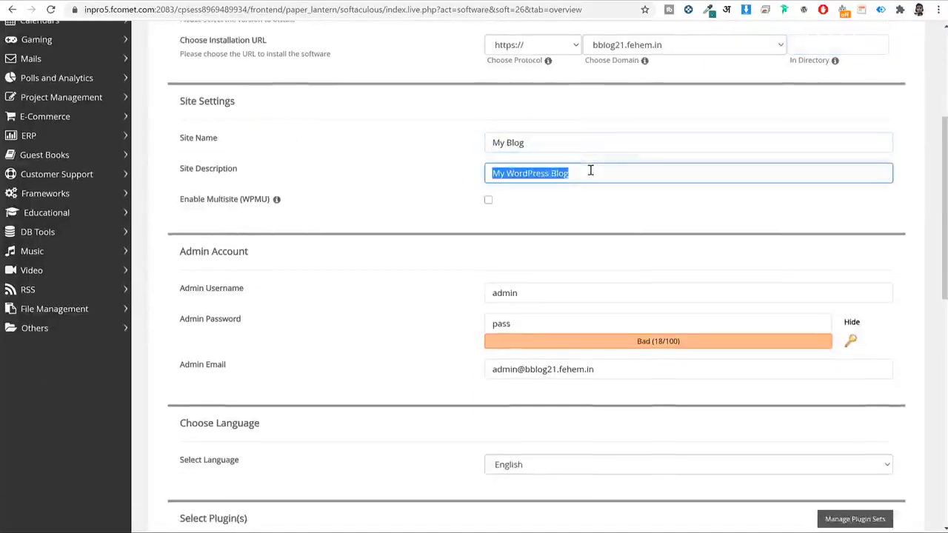
triple_click(557, 145)
text(Blo)
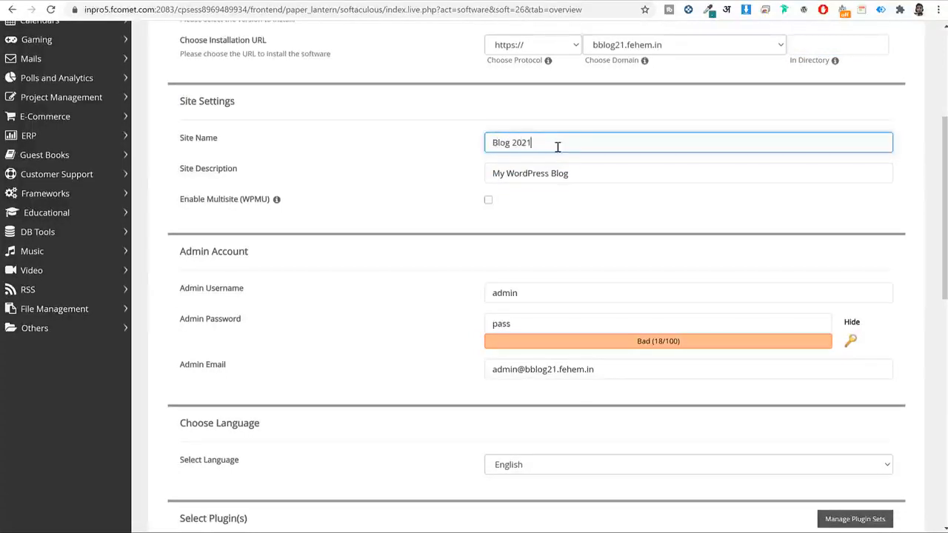
Change the site description to 'WordPress Blog' and check both fields.
triple_click(582, 175)
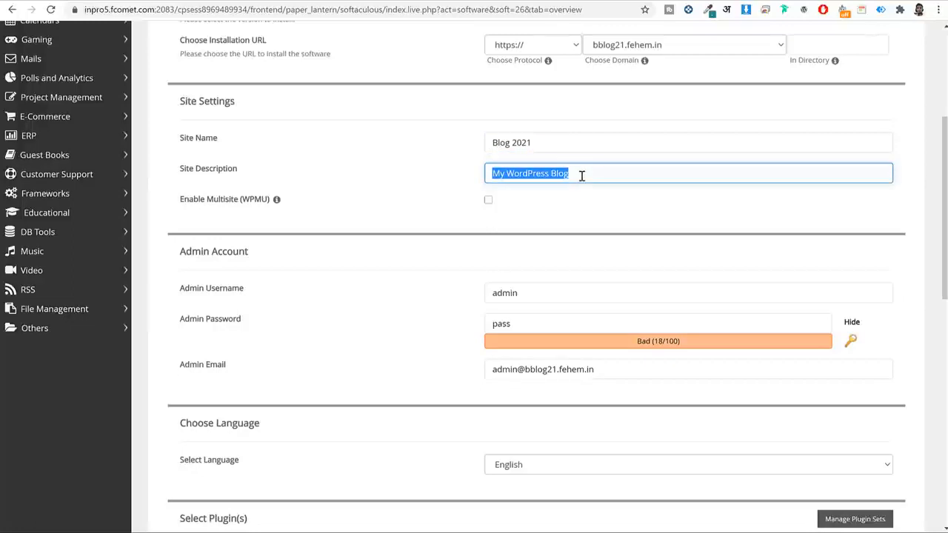
text(B)
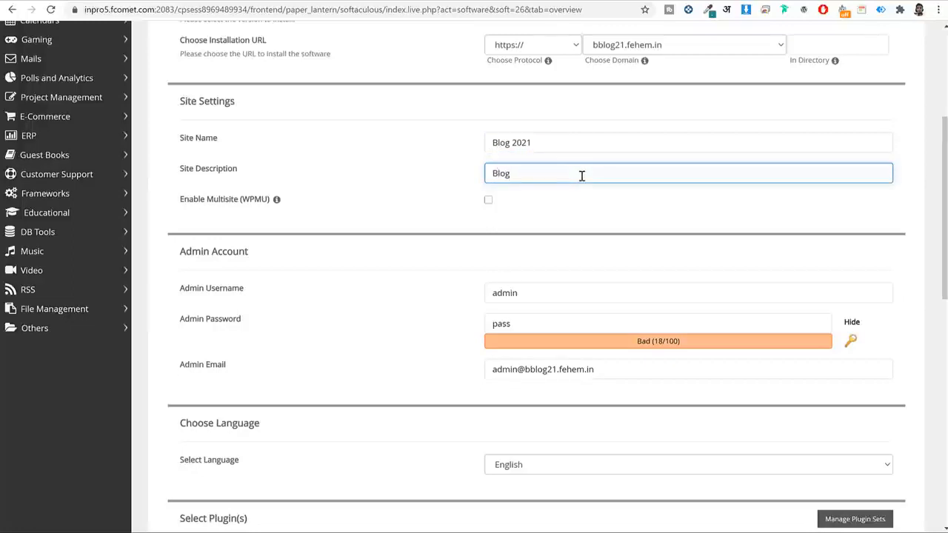
text(WordPress)
triple_click(548, 175)
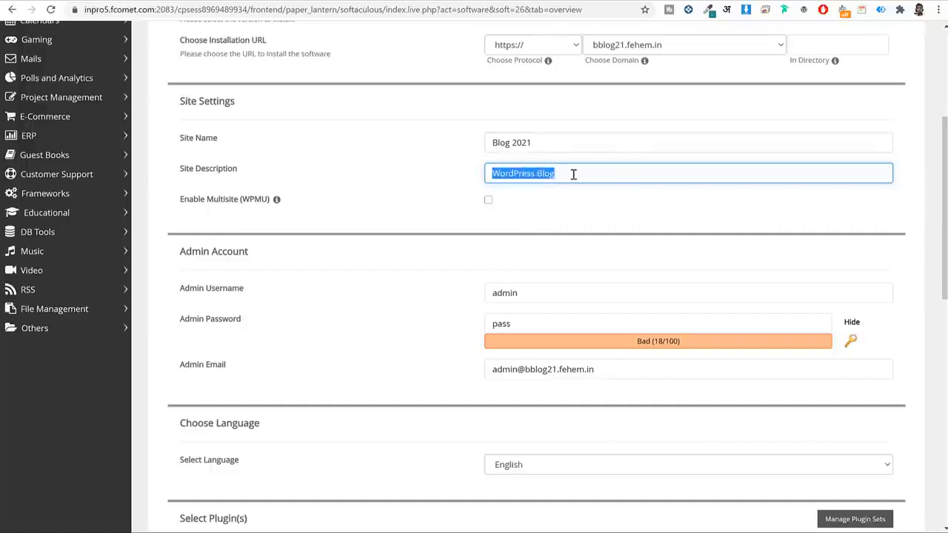
drag(180, 137, 293, 175)
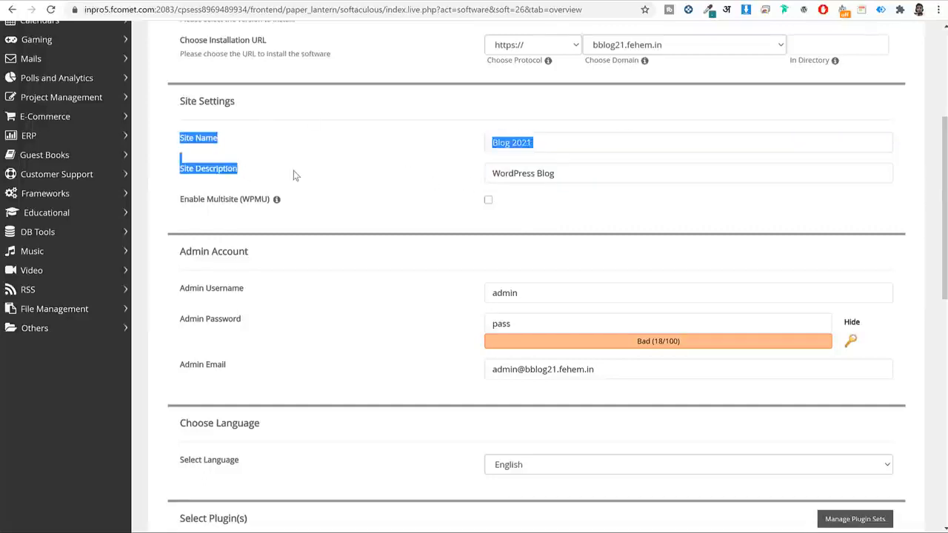
click(293, 175)
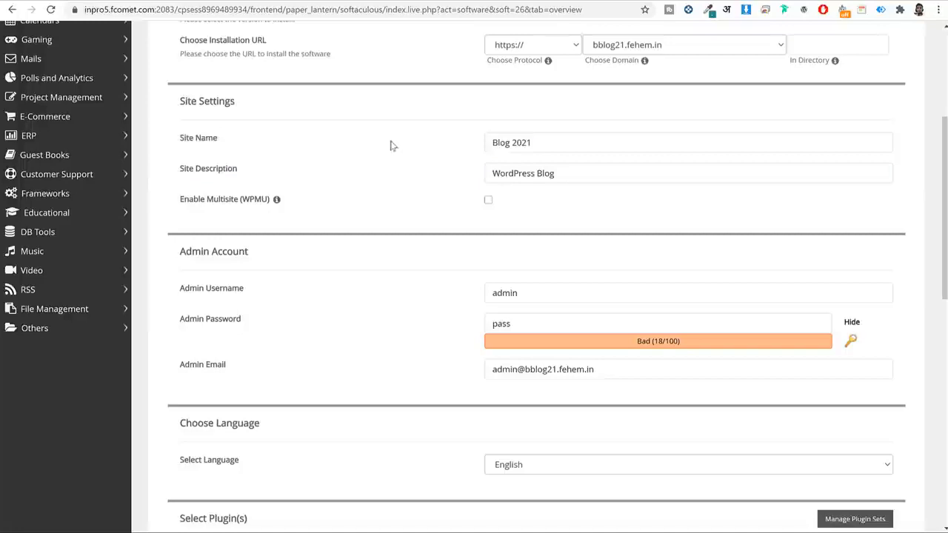
click(546, 151)
click(561, 169)
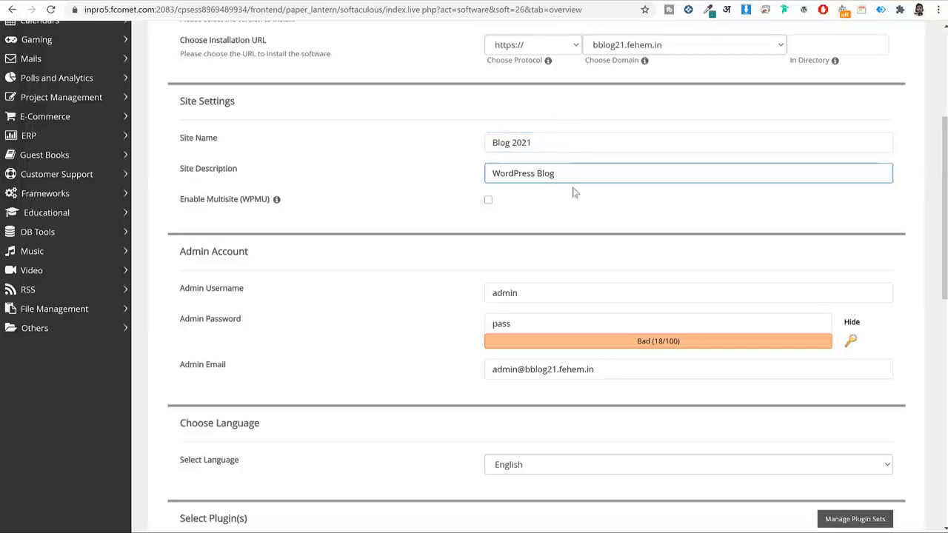
scroll(573, 188, down, 3)
drag(270, 74, 180, 72)
Enter a new admin username and paste a strong 14-character admin password.
double_click(543, 119)
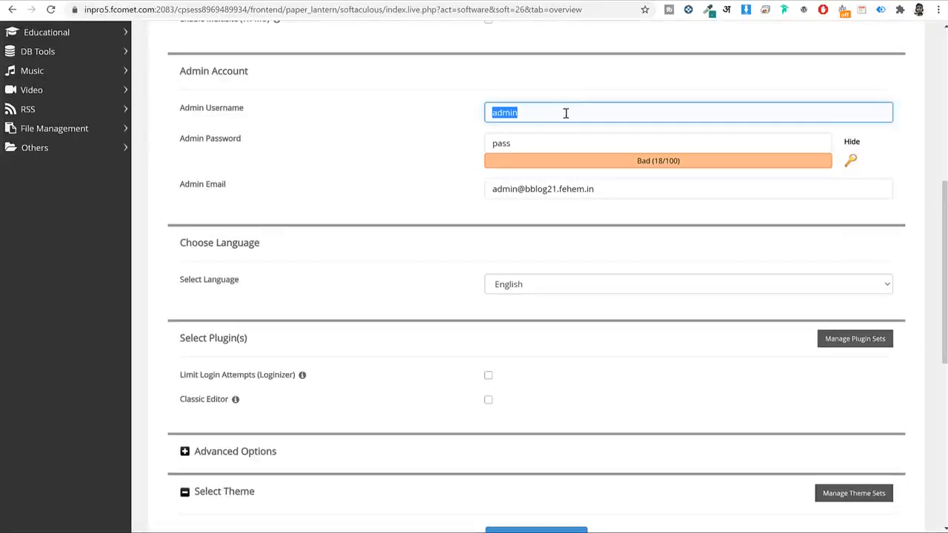
double_click(548, 141)
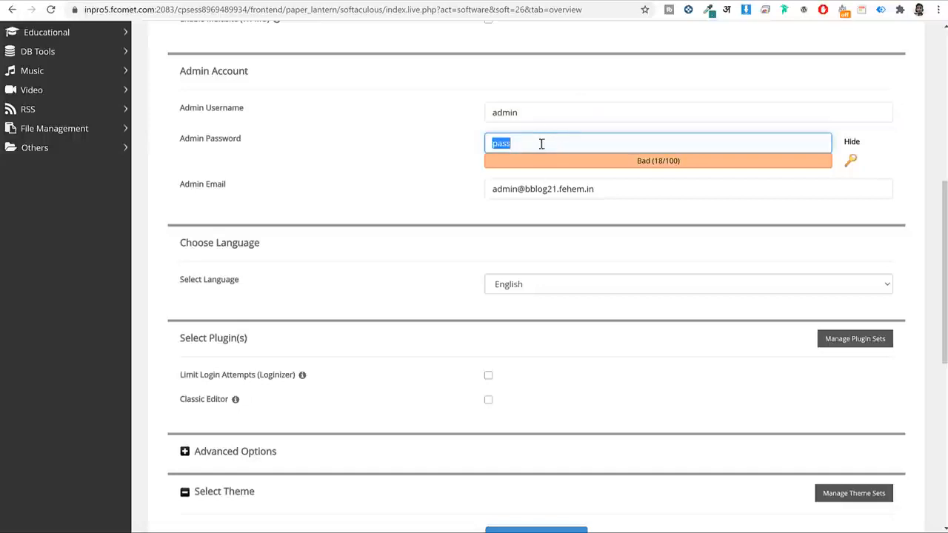
double_click(541, 103)
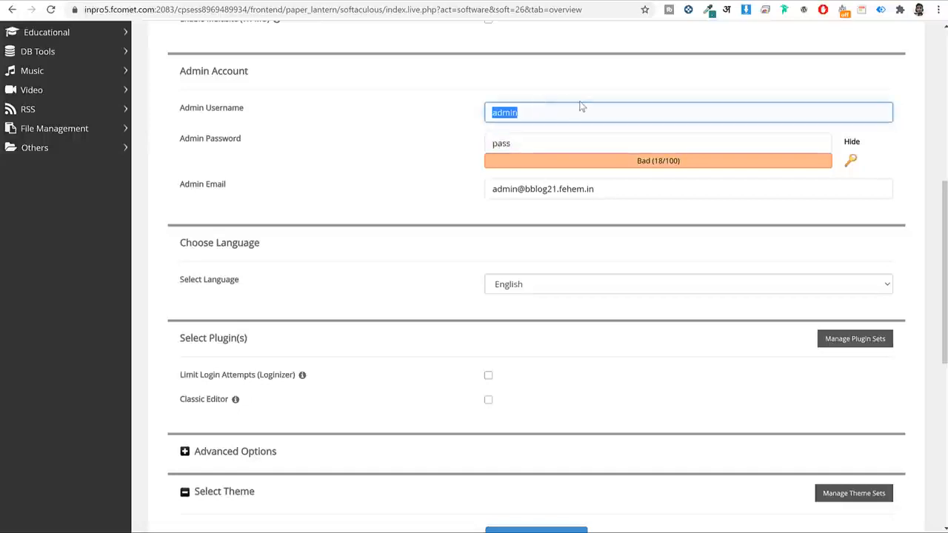
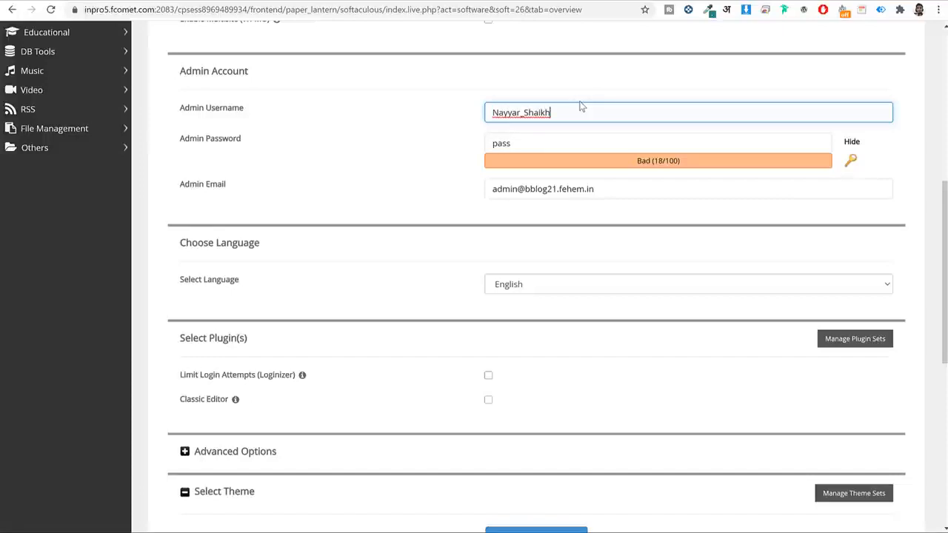
double_click(576, 108)
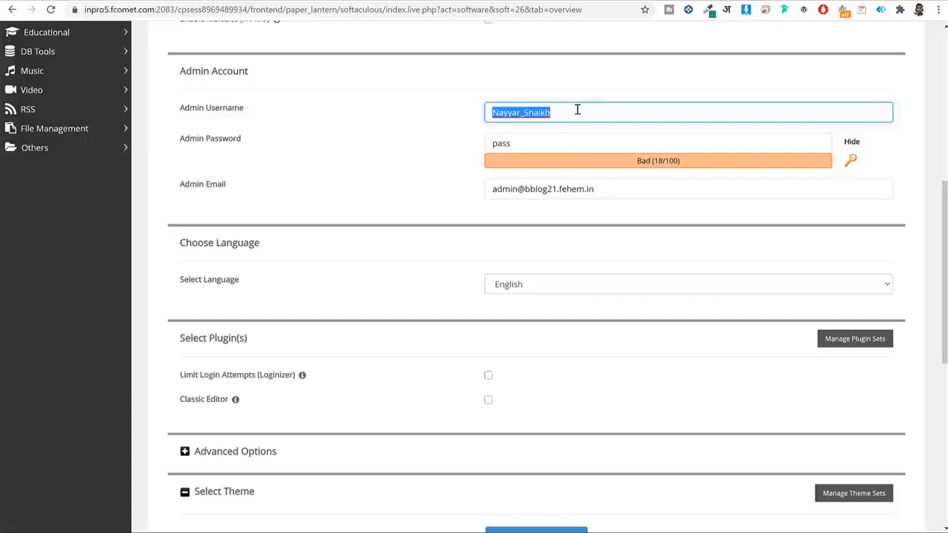
double_click(563, 134)
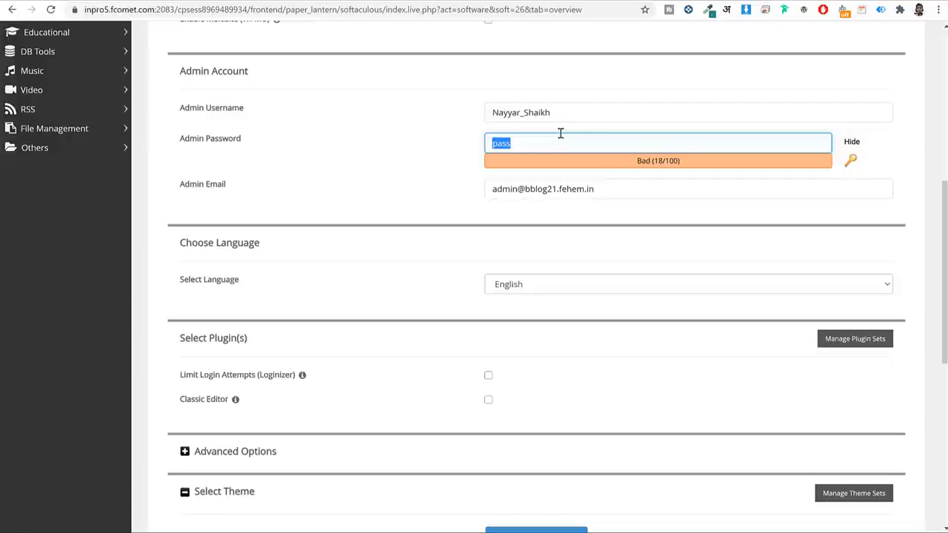
click(849, 142)
double_click(765, 150)
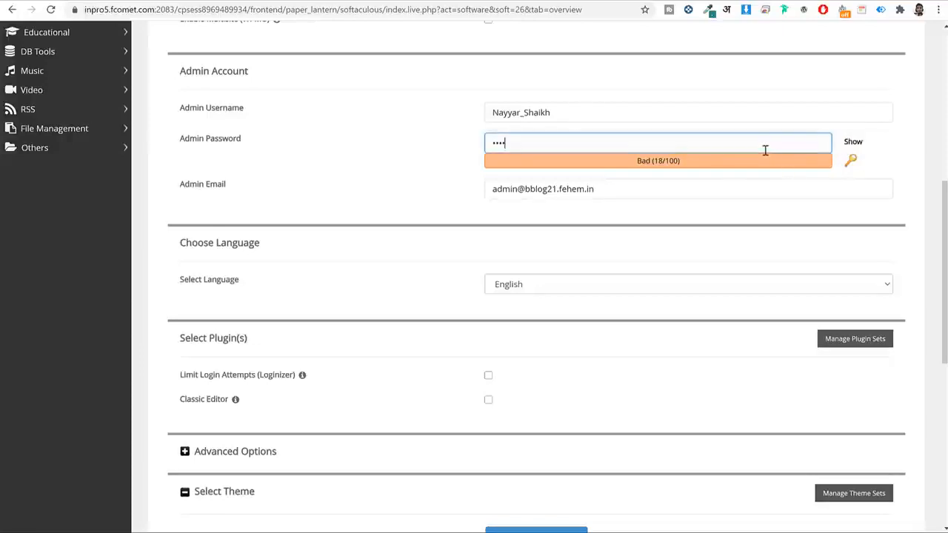
key(BackSpace)
key(ctrl+v)
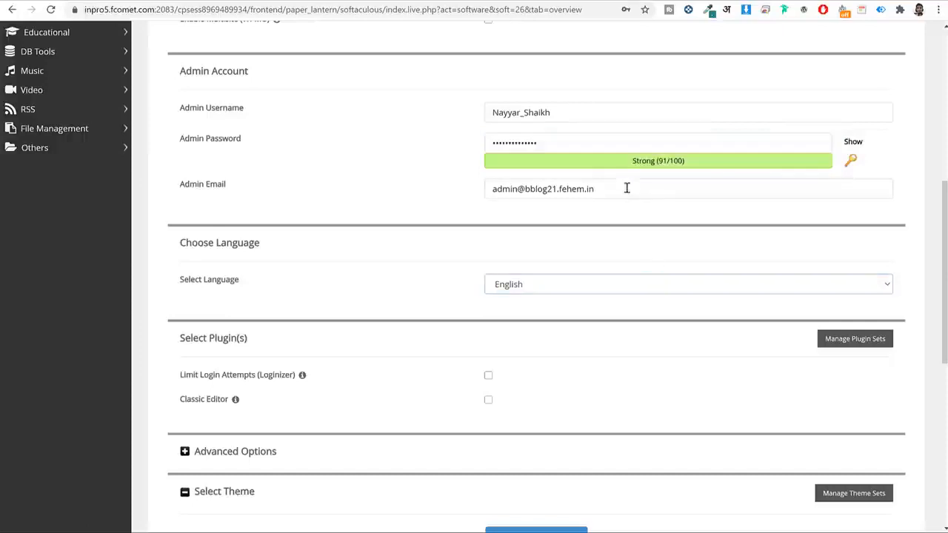
Replace the default admin email with the owner's own Gmail address.
triple_click(626, 181)
key(BackSpace)
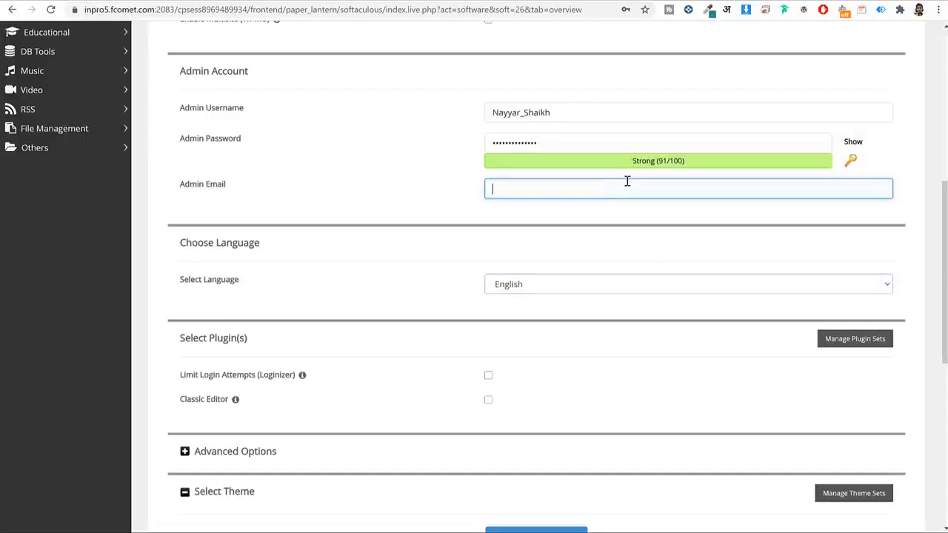
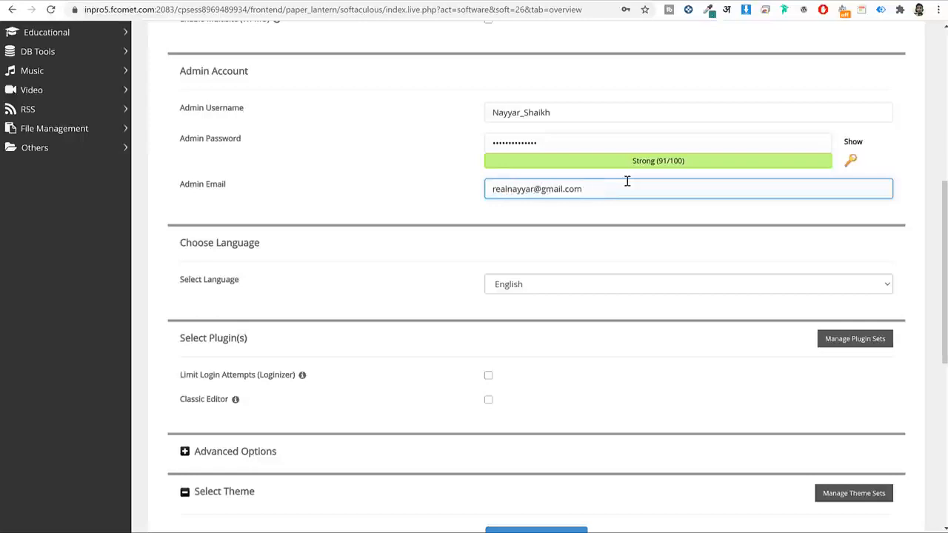
click(629, 230)
scroll(629, 231, down, 3)
Run the WordPress install and open the new bblog21.fehem.in site in a new tab.
scroll(628, 232, down, 3)
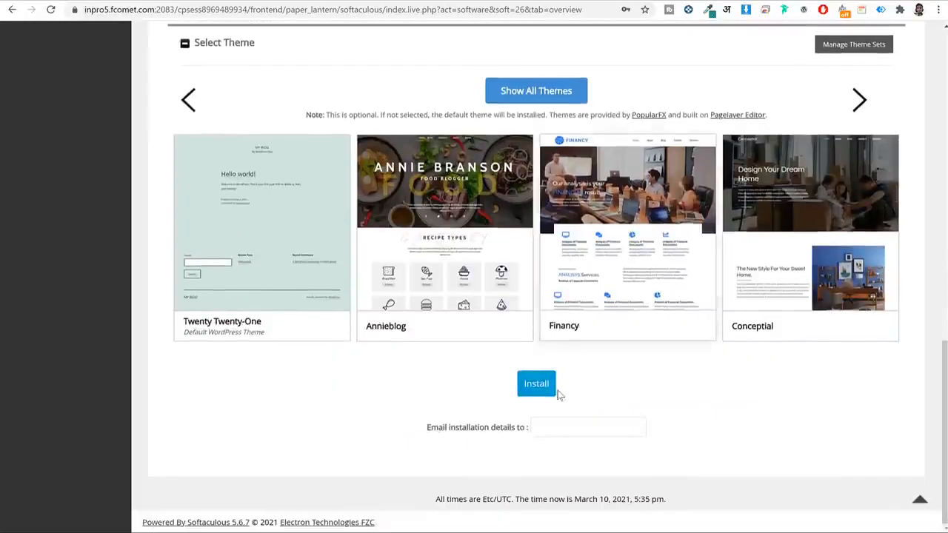
click(533, 385)
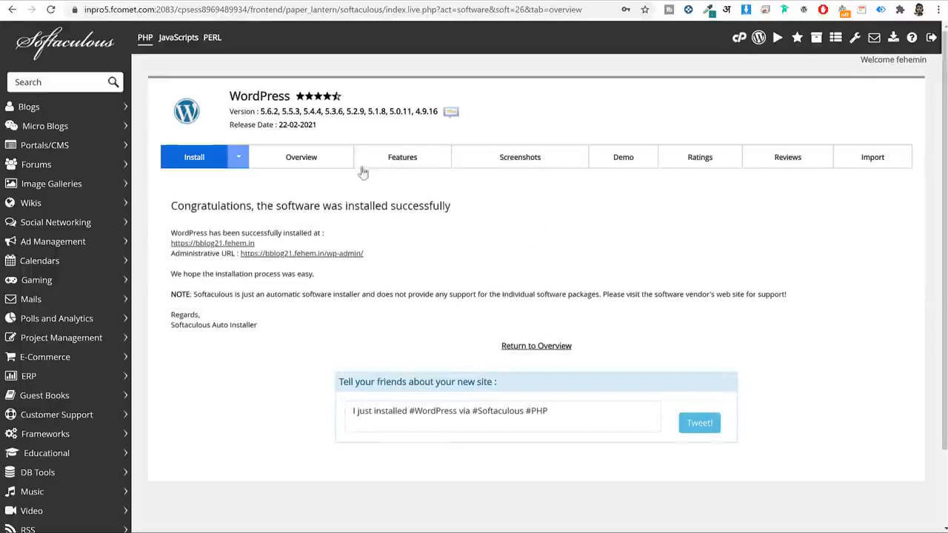
right_click(239, 242)
click(253, 248)
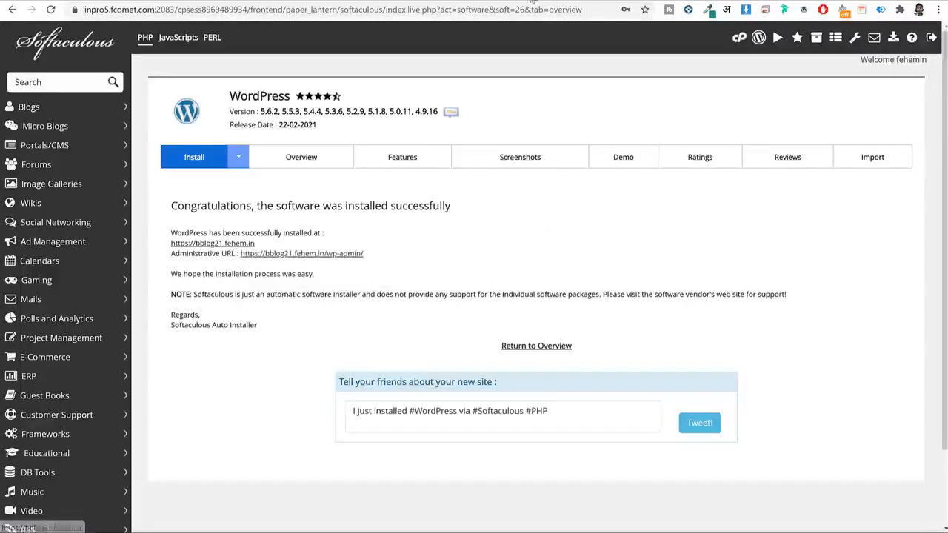
click(519, 2)
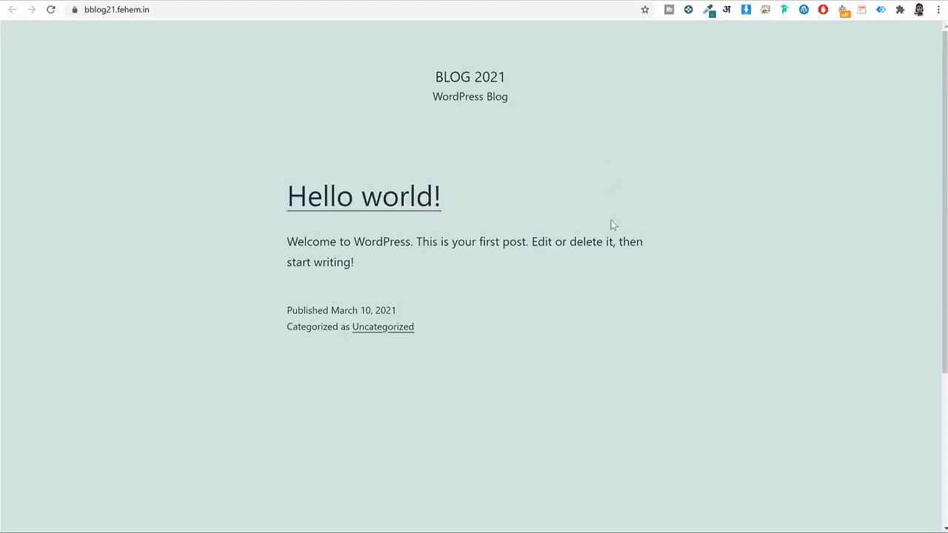
Return to the success page and open the /wp-admin dashboard of Blog 2021.
scroll(613, 224, down, 3)
scroll(613, 225, up, 3)
click(444, 1)
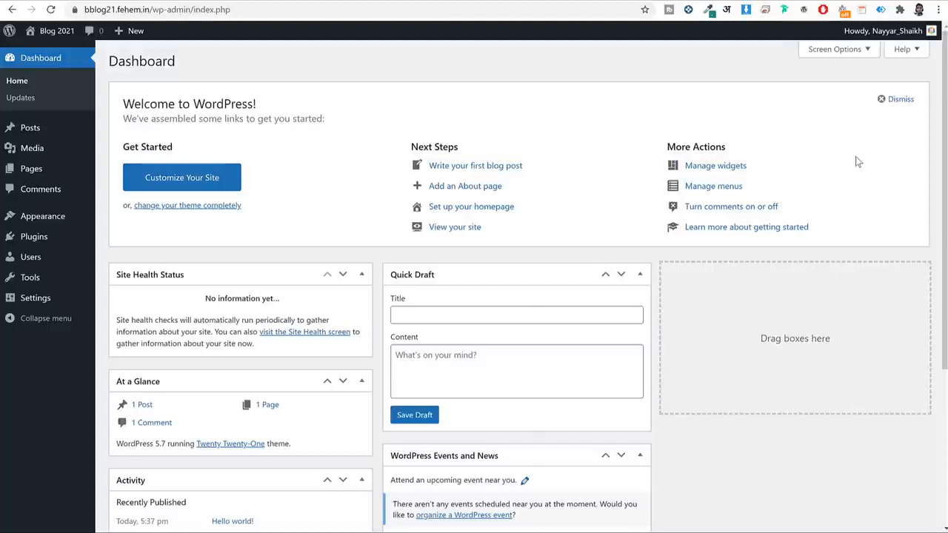
click(180, 10)
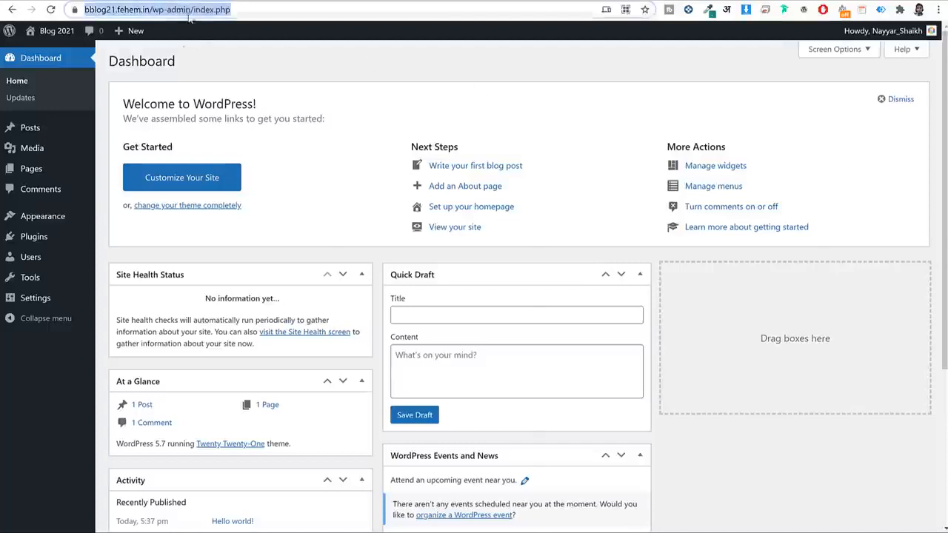
click(179, 10)
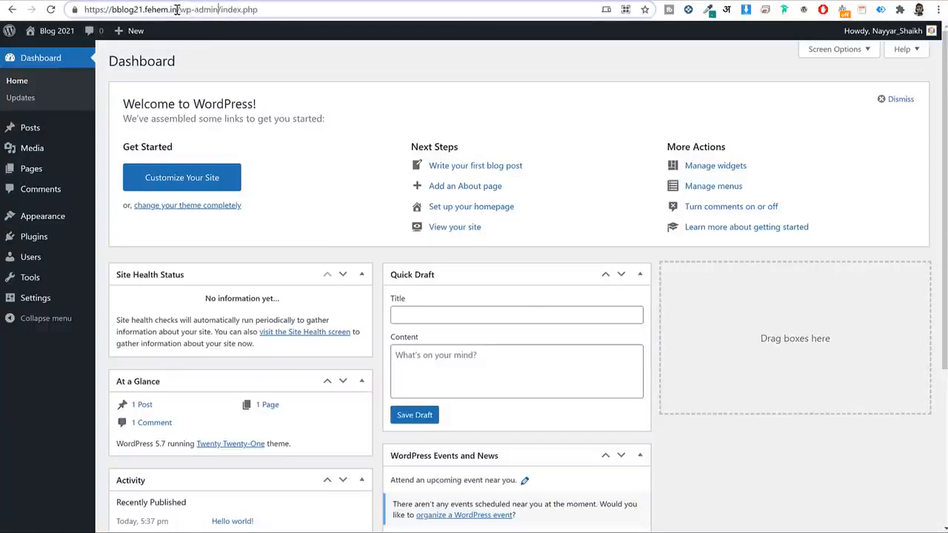
drag(177, 9, 319, 16)
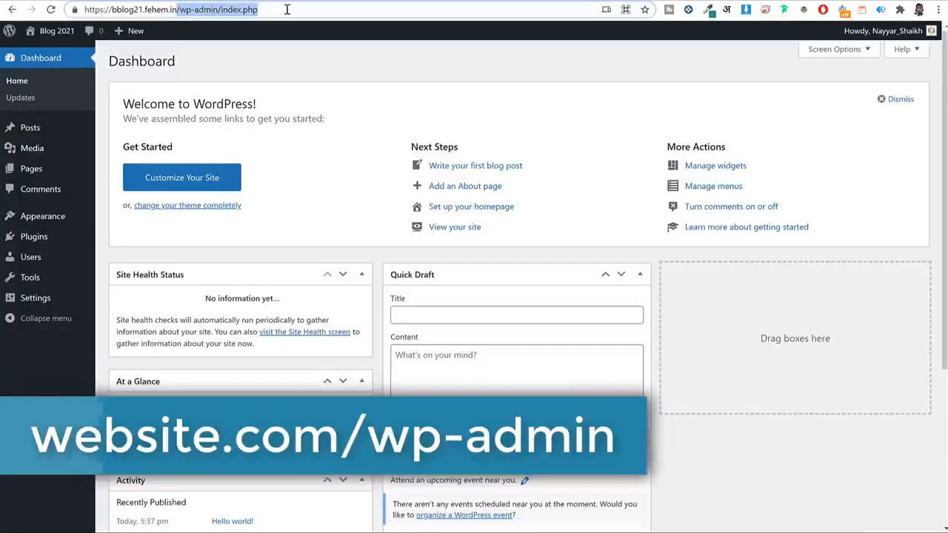
key(ctrl+a)
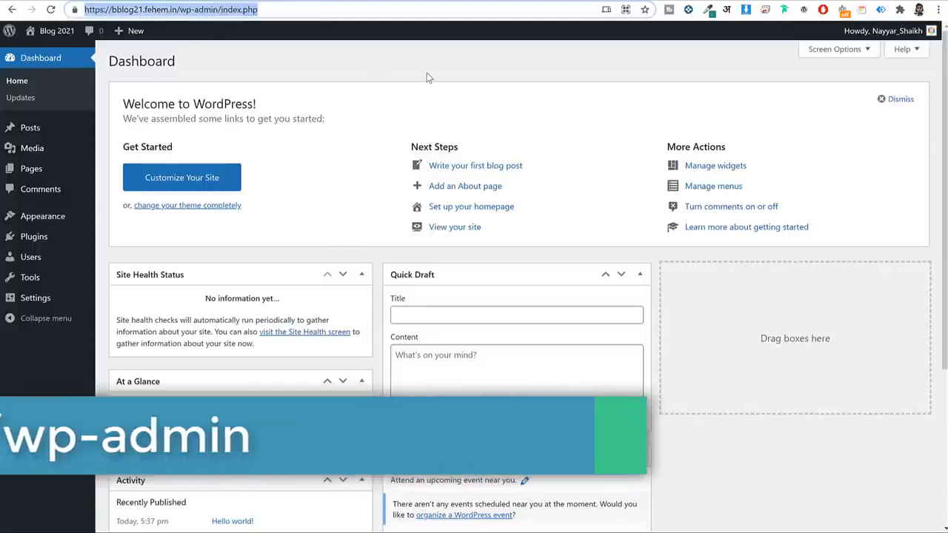
click(465, 57)
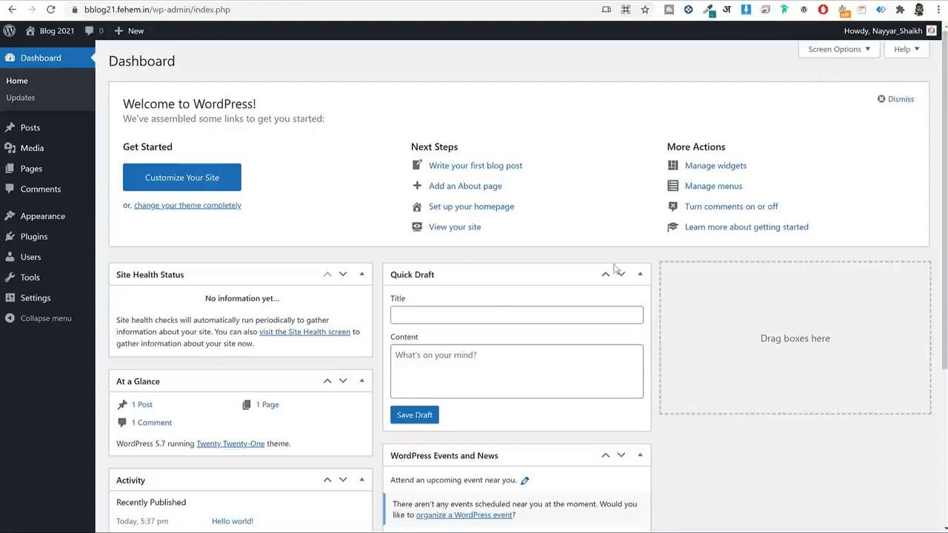
scroll(619, 271, down, 3)
scroll(622, 271, up, 3)
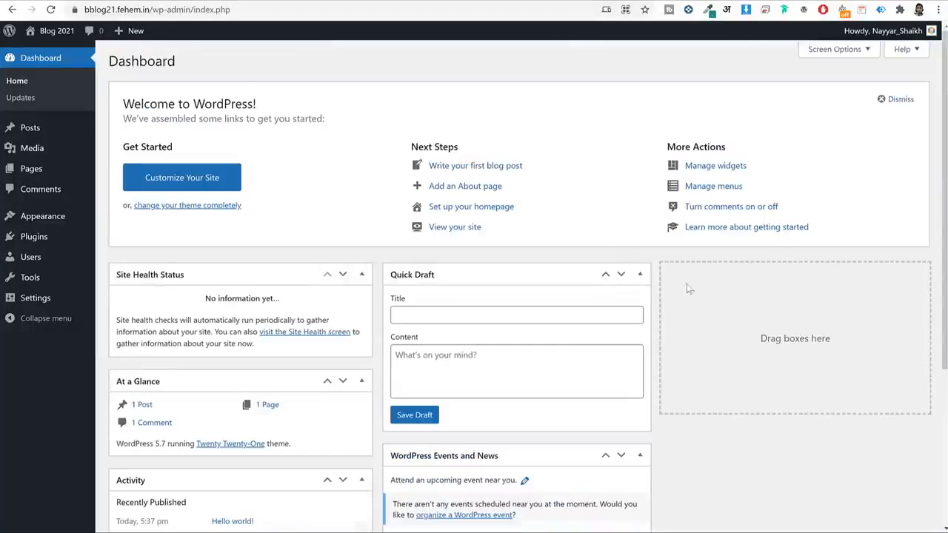
scroll(708, 289, down, 3)
scroll(708, 293, up, 3)
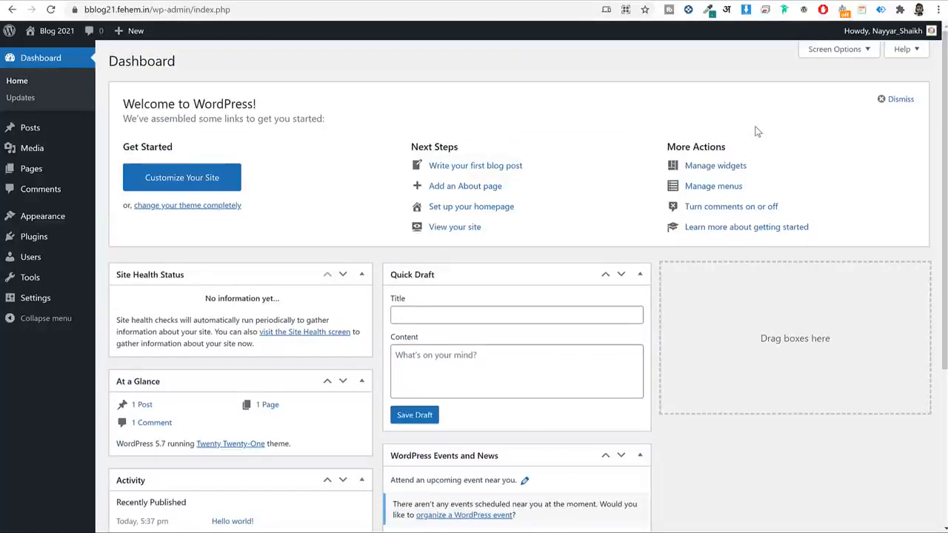
Hide Site Health, At a Glance, Activity, Quick Draft, Events and News, and Welcome boxes.
click(827, 49)
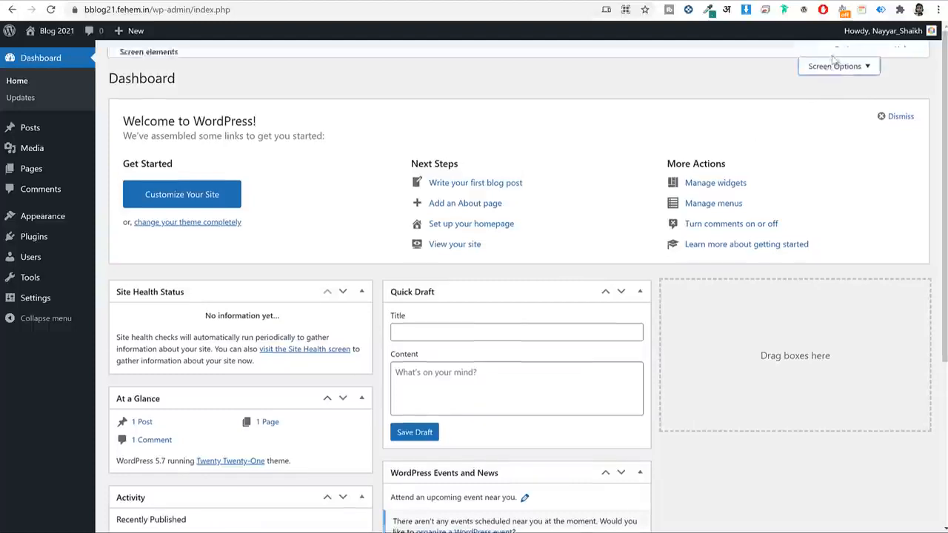
click(194, 104)
click(245, 103)
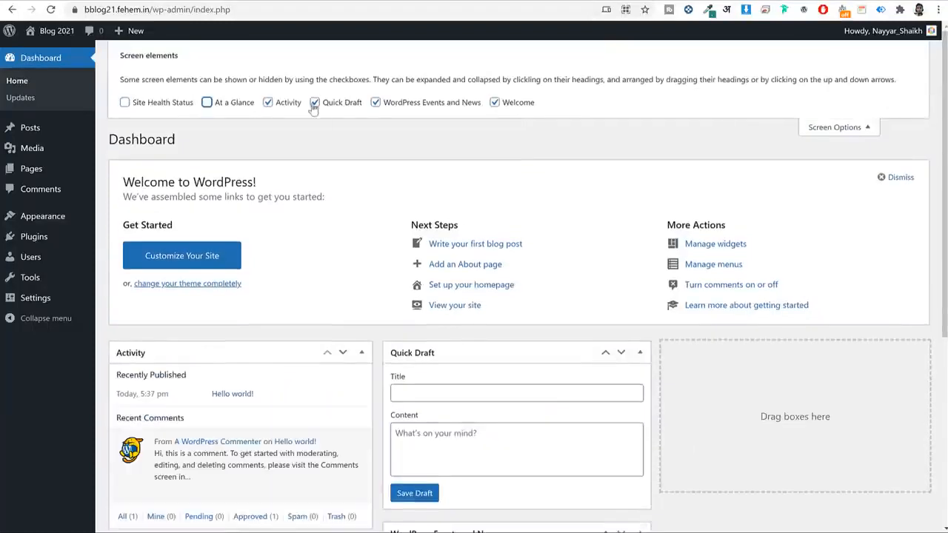
click(290, 104)
click(334, 108)
click(376, 104)
click(520, 107)
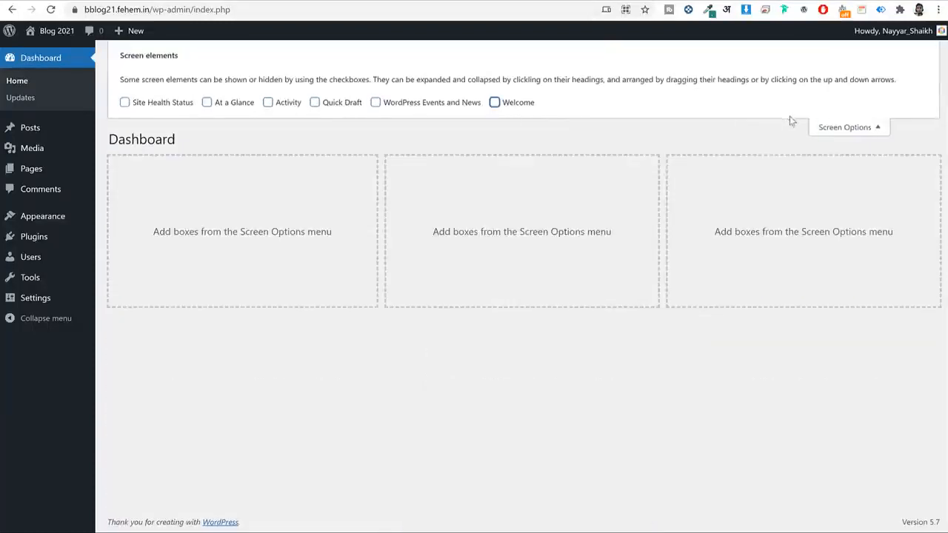
click(831, 125)
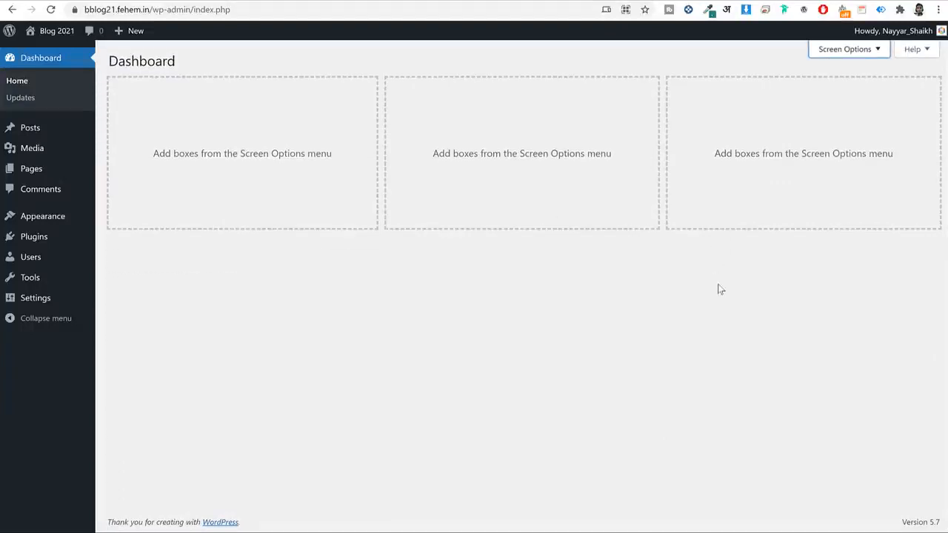
Browse Posts, Media, Pages and Comments, then reach Appearance > Themes.
click(30, 128)
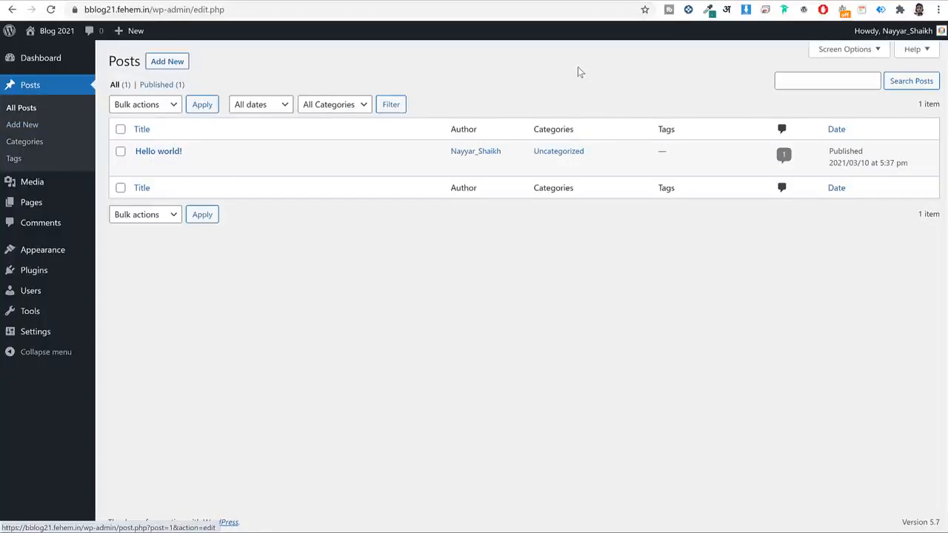
mouse_move(159, 150)
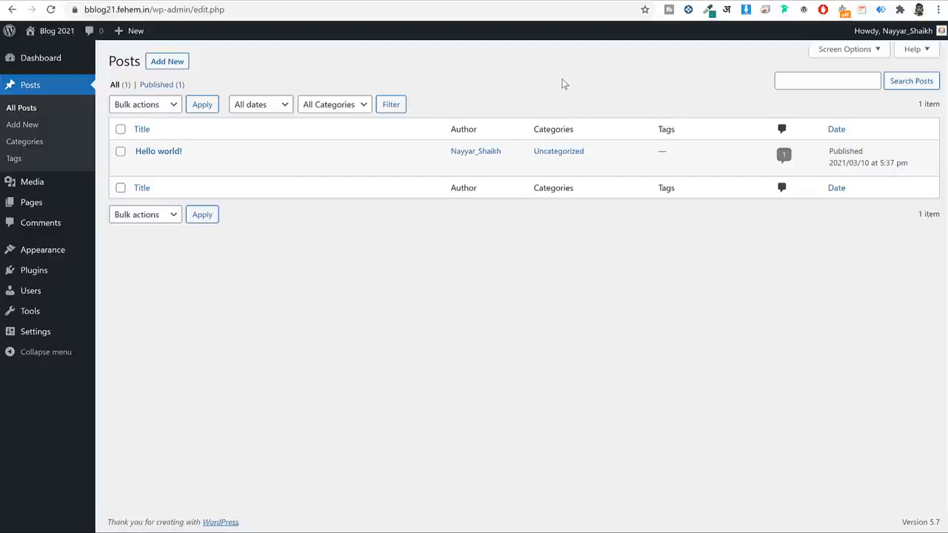
click(32, 183)
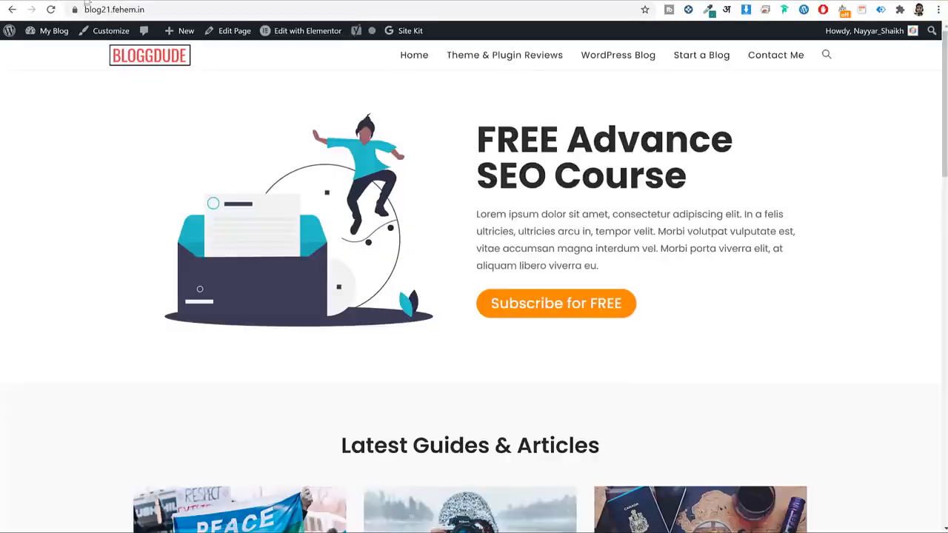
scroll(604, 272, down, 15)
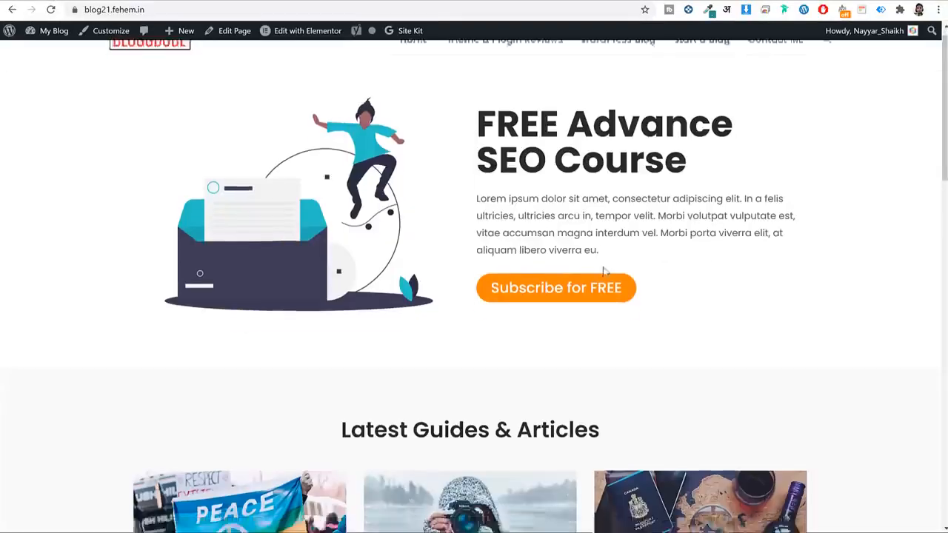
scroll(603, 274, up, 10)
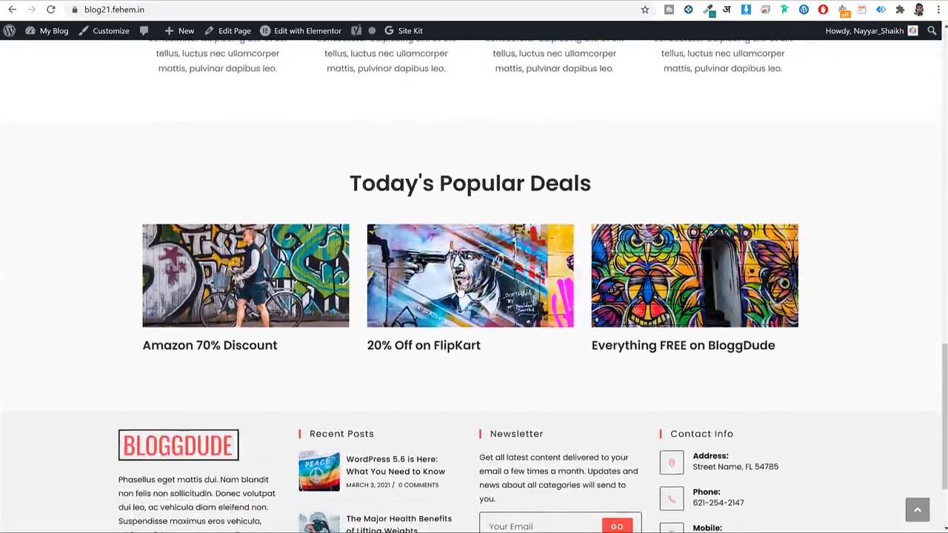
scroll(509, 260, up, 7)
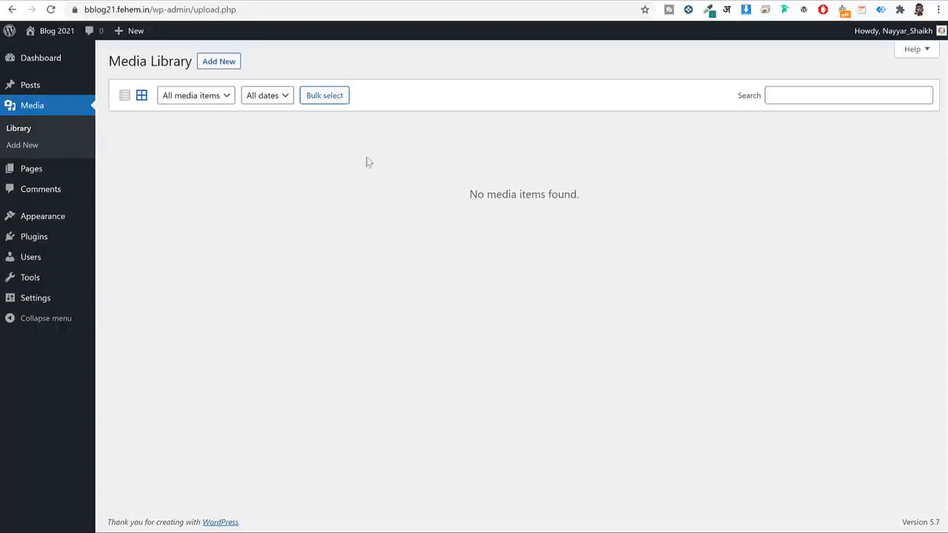
click(49, 167)
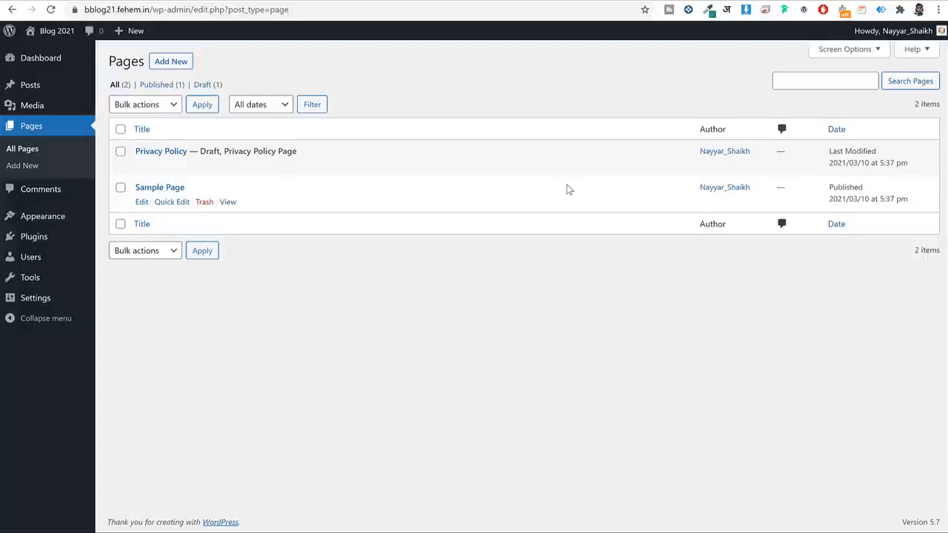
click(62, 193)
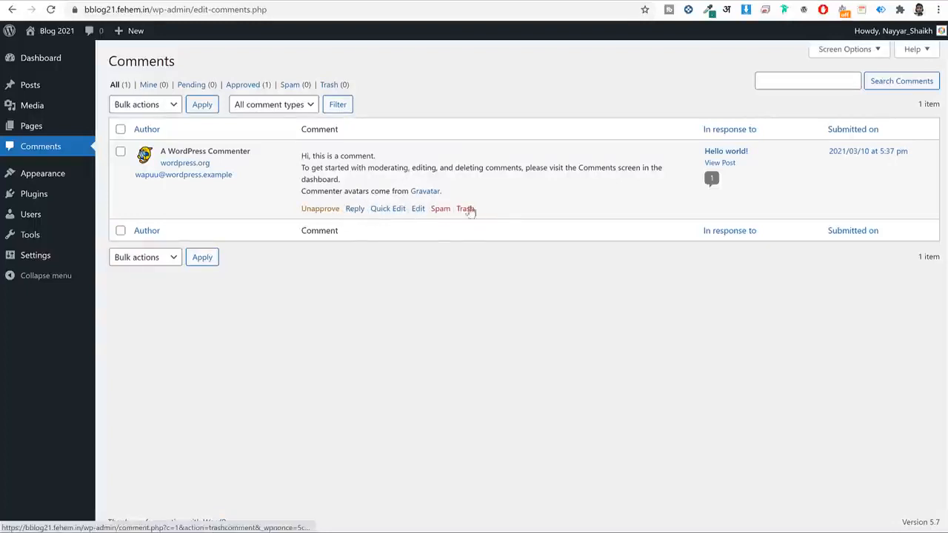
click(53, 178)
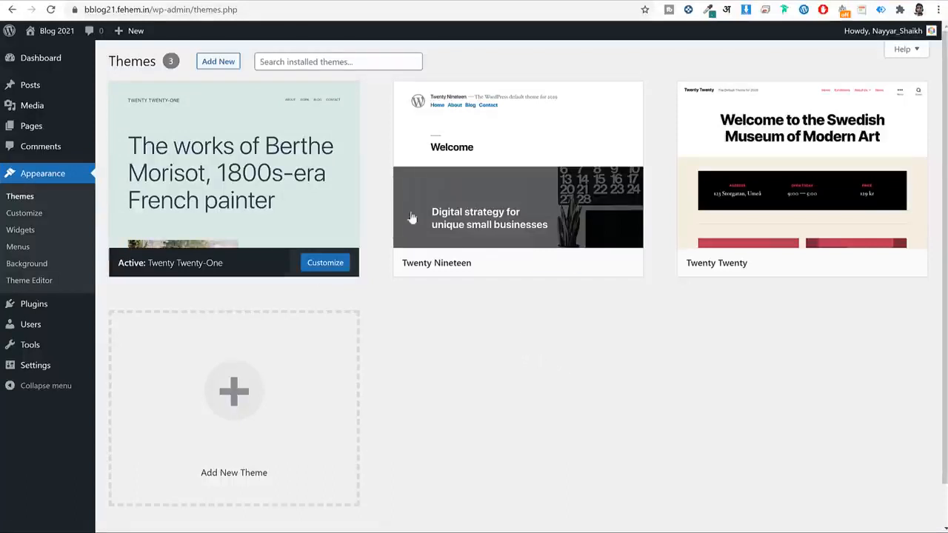
Activate the Twenty Nineteen theme and preview it on the live site.
mouse_move(300, 205)
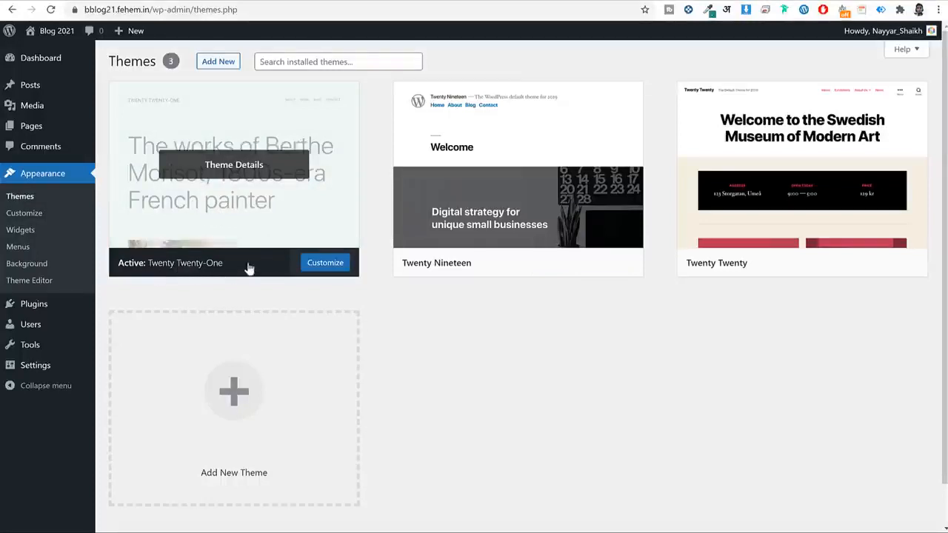
click(497, 1)
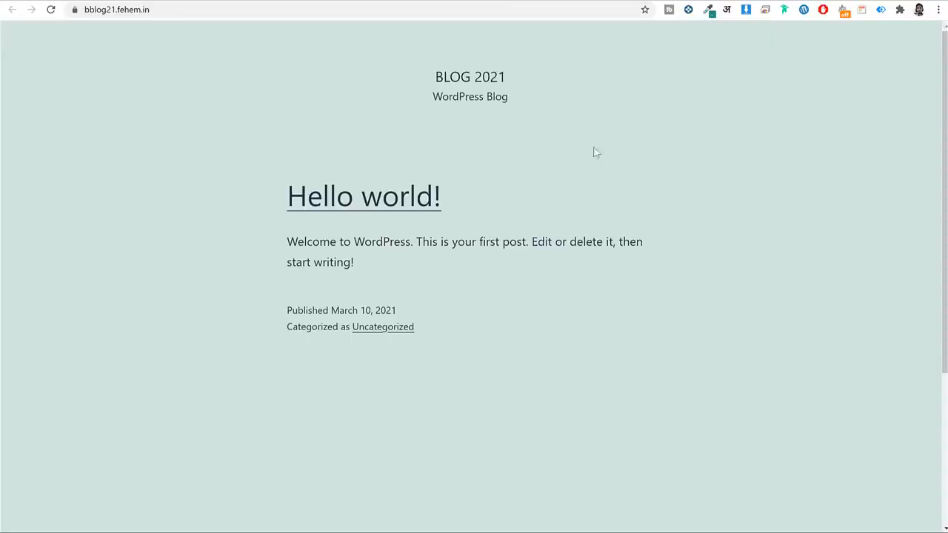
scroll(637, 258, down, 3)
scroll(635, 259, up, 3)
click(610, 1)
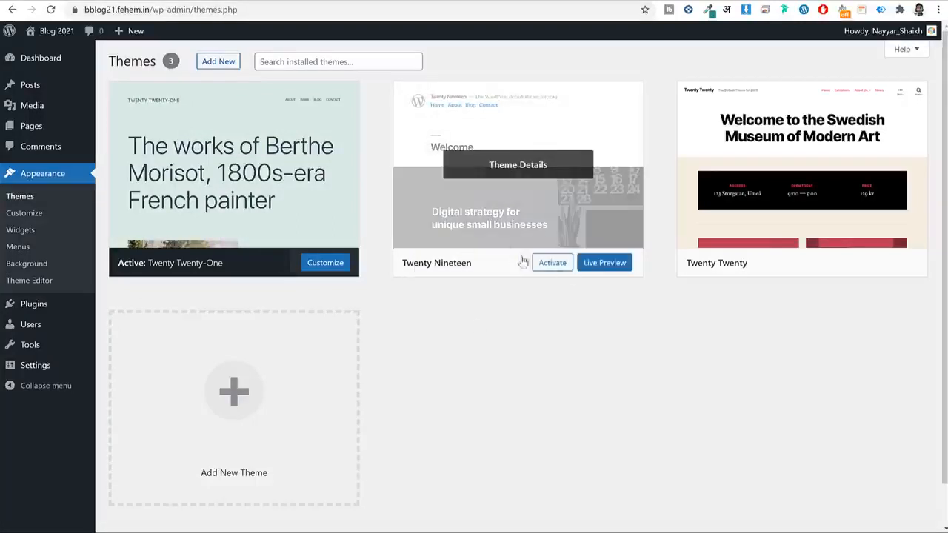
click(552, 268)
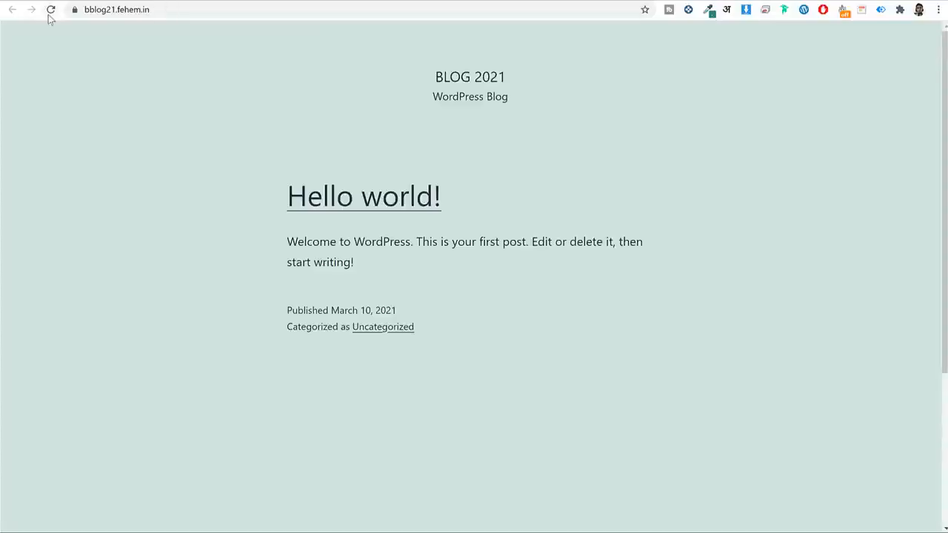
click(50, 10)
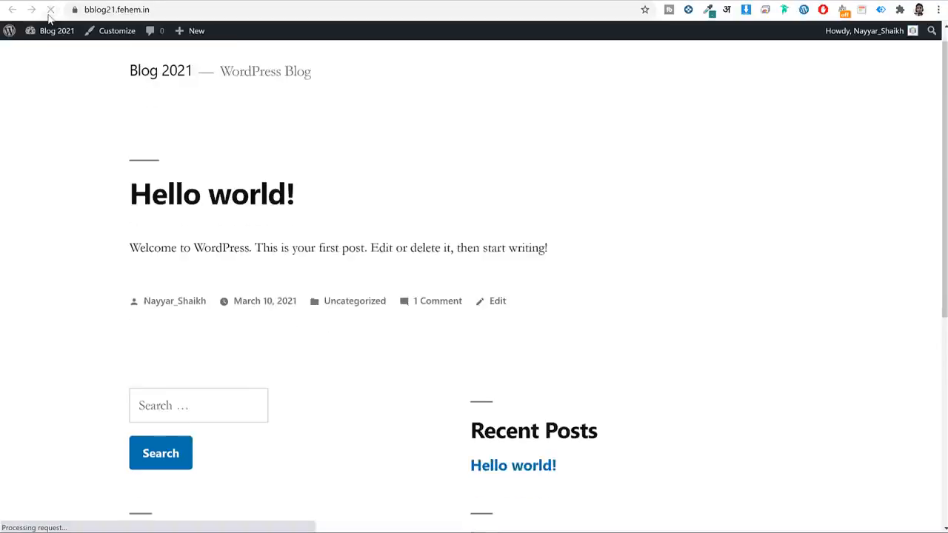
scroll(562, 231, down, 5)
scroll(565, 230, up, 5)
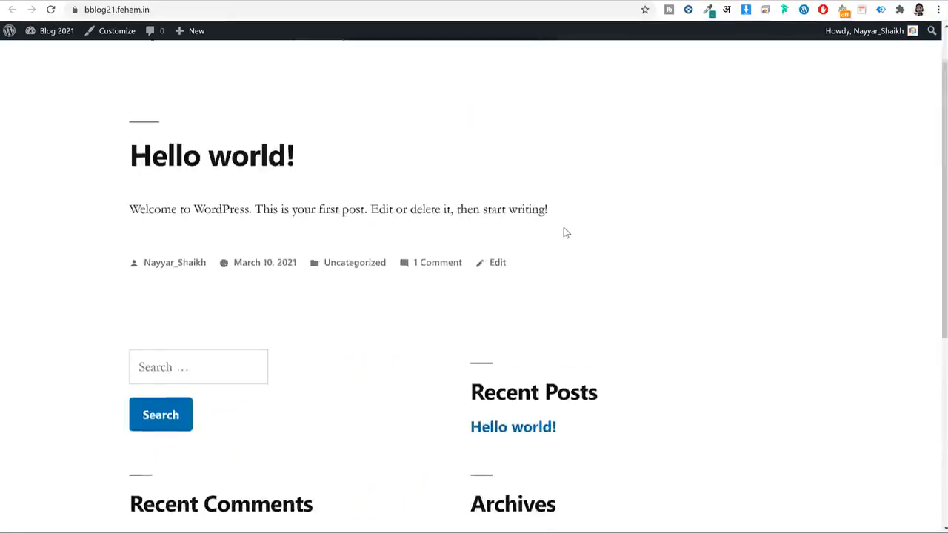
click(624, 1)
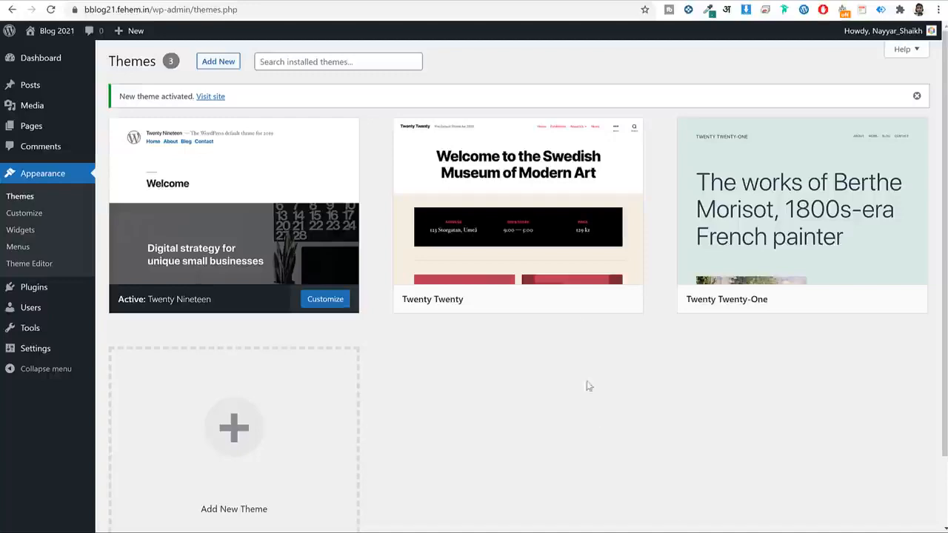
Delete the Twenty Twenty and Twenty Twenty-One themes.
click(526, 249)
click(918, 501)
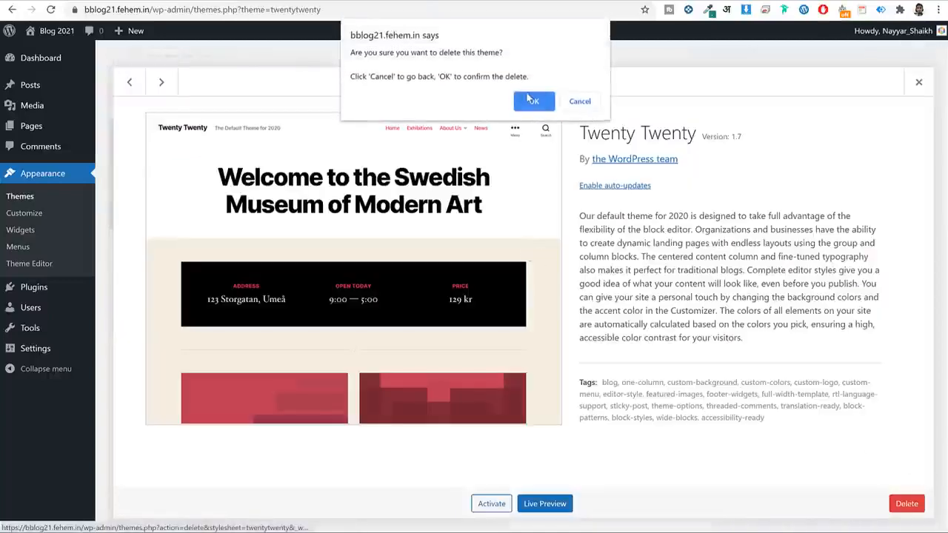
click(530, 99)
click(490, 196)
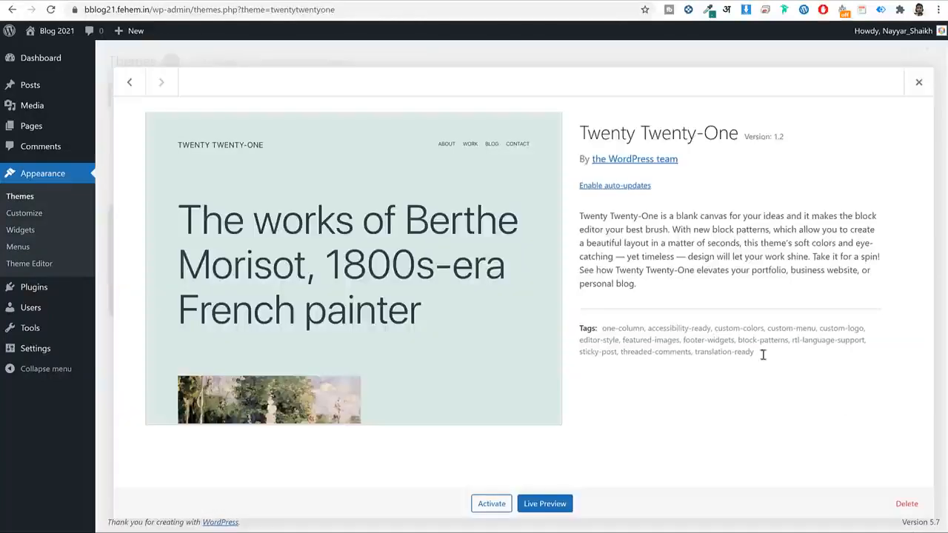
click(906, 504)
click(531, 99)
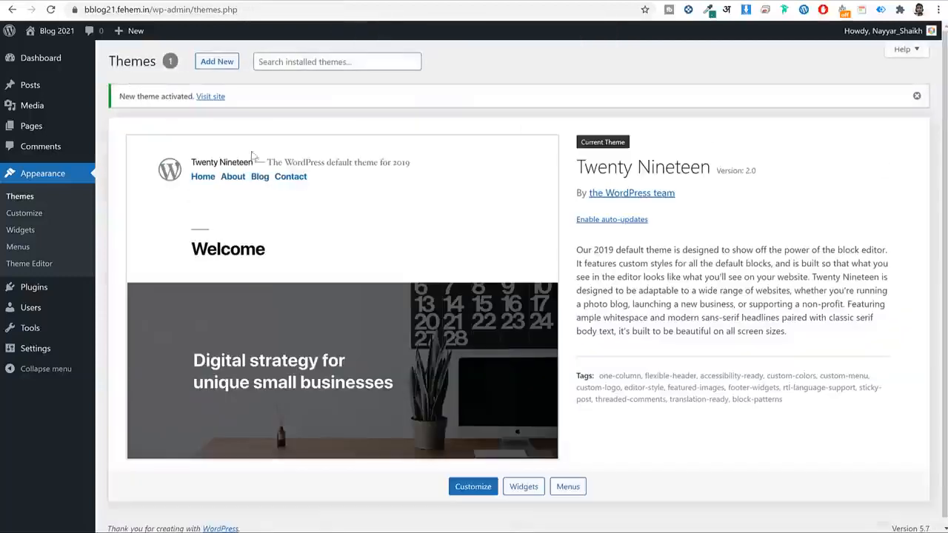
click(33, 295)
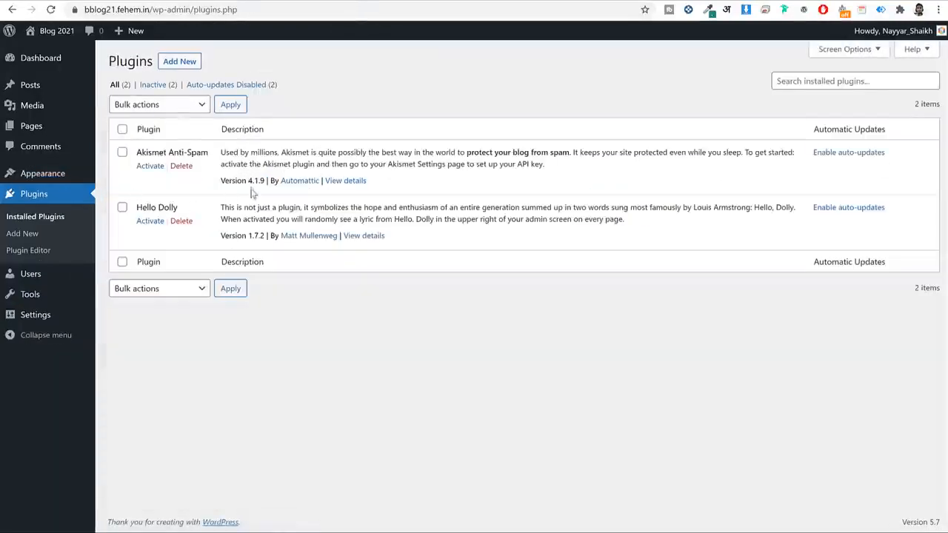
Delete Akismet Anti-Spam and Hello Dolly, confirming each deletion.
click(181, 165)
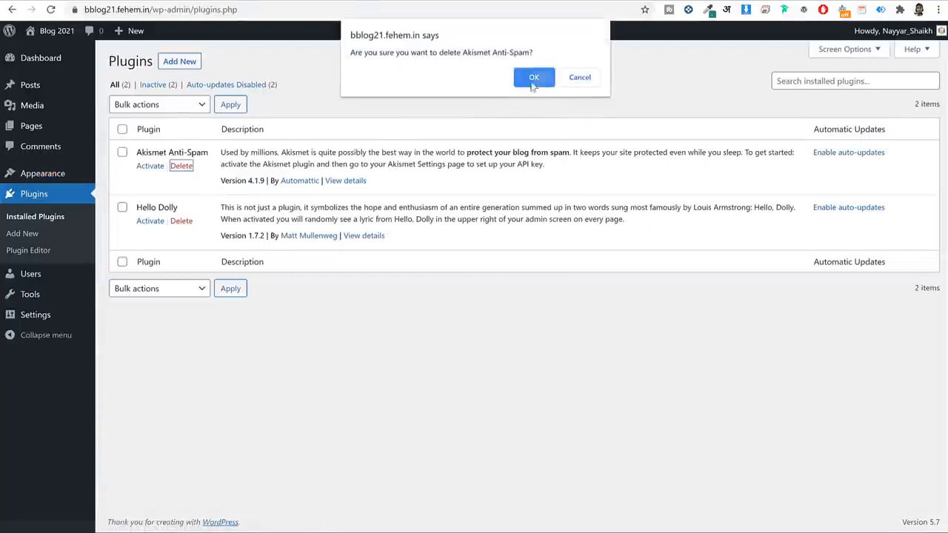
click(533, 77)
click(182, 190)
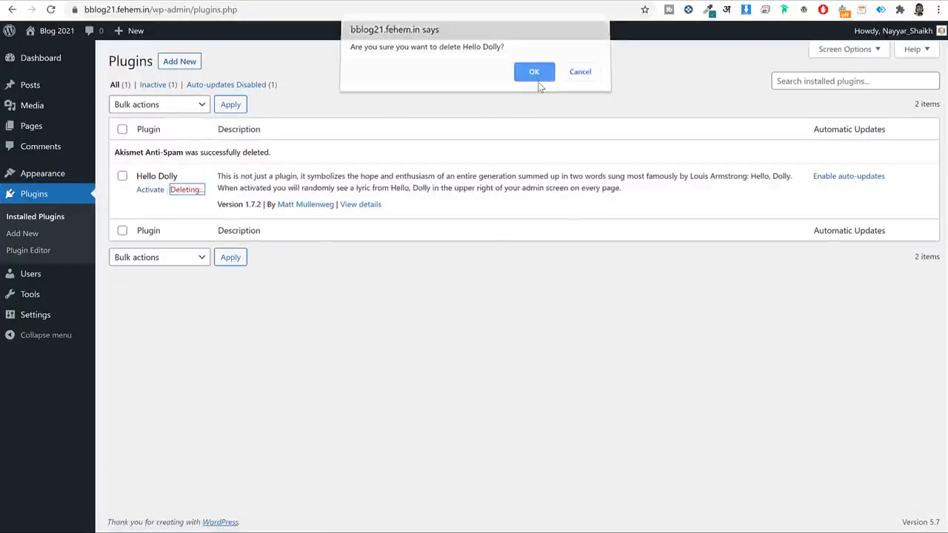
click(538, 83)
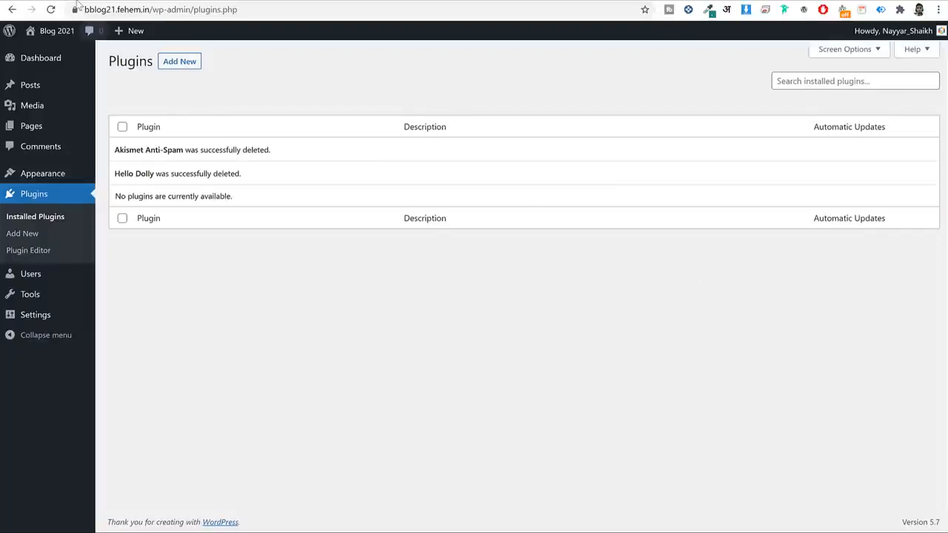
Switch to the other blog's tab and dismiss its coupon popup.
click(76, 1)
click(532, 310)
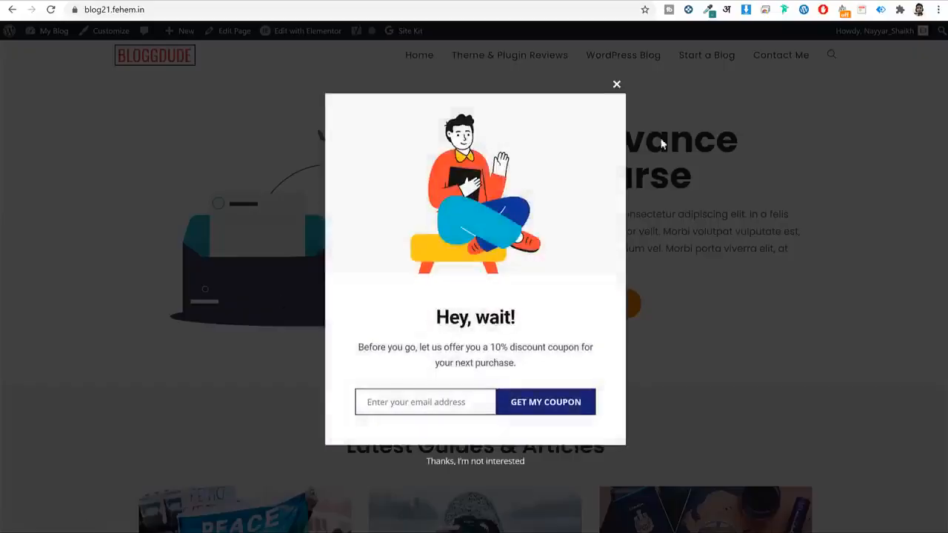
click(616, 84)
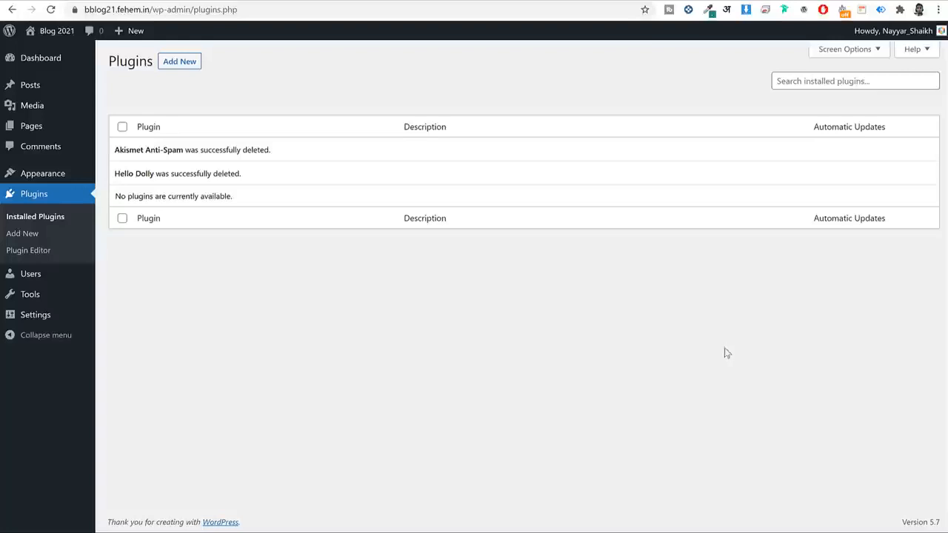
In General Settings, review the title and tagline and tick 'Anyone can register'.
click(44, 324)
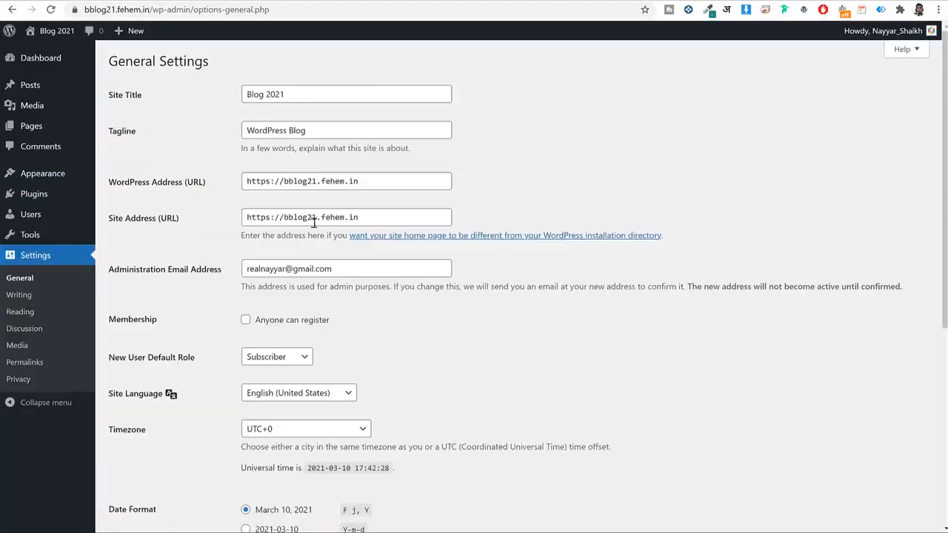
triple_click(309, 100)
triple_click(330, 131)
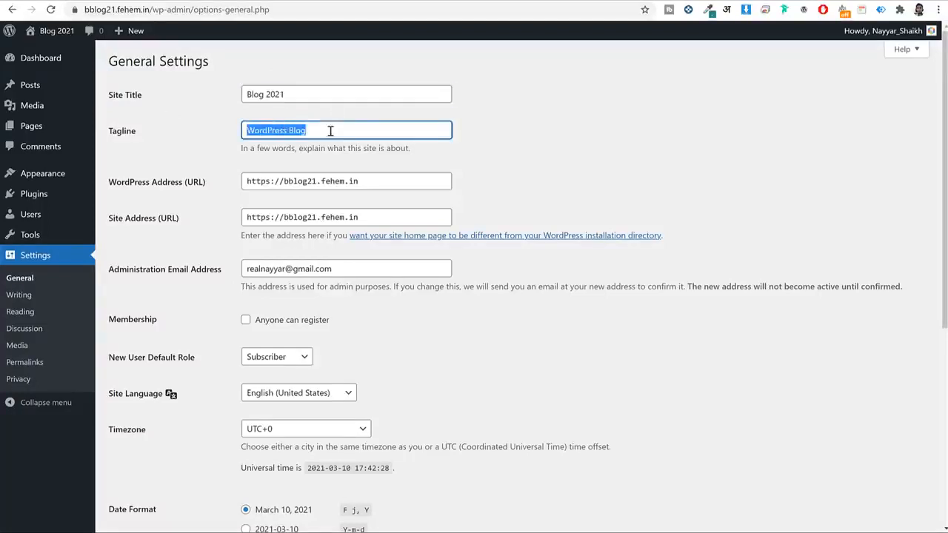
triple_click(361, 95)
triple_click(362, 93)
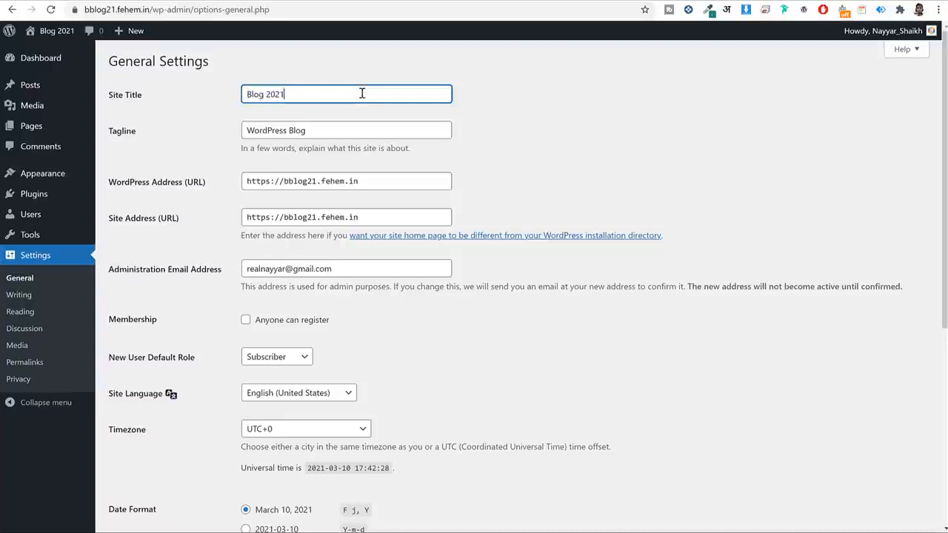
triple_click(336, 136)
scroll(576, 183, down, 3)
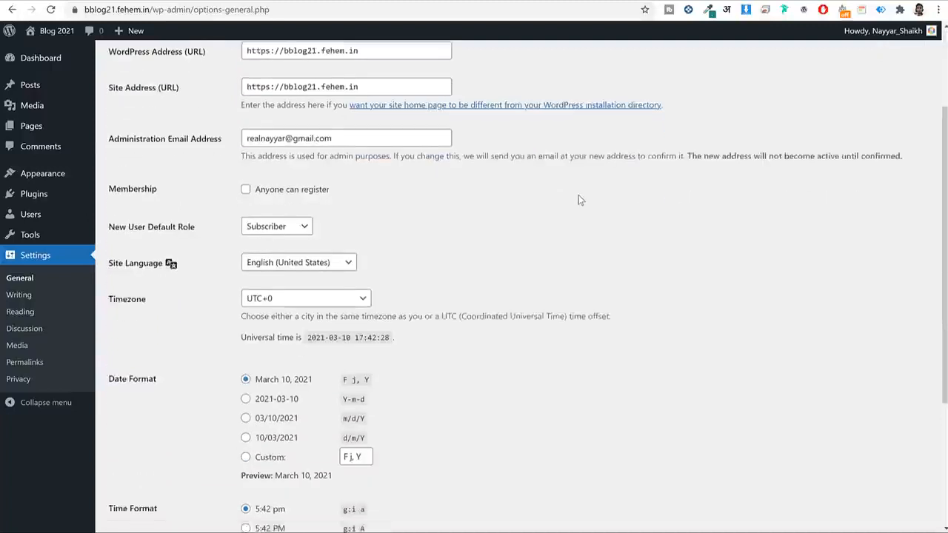
click(275, 143)
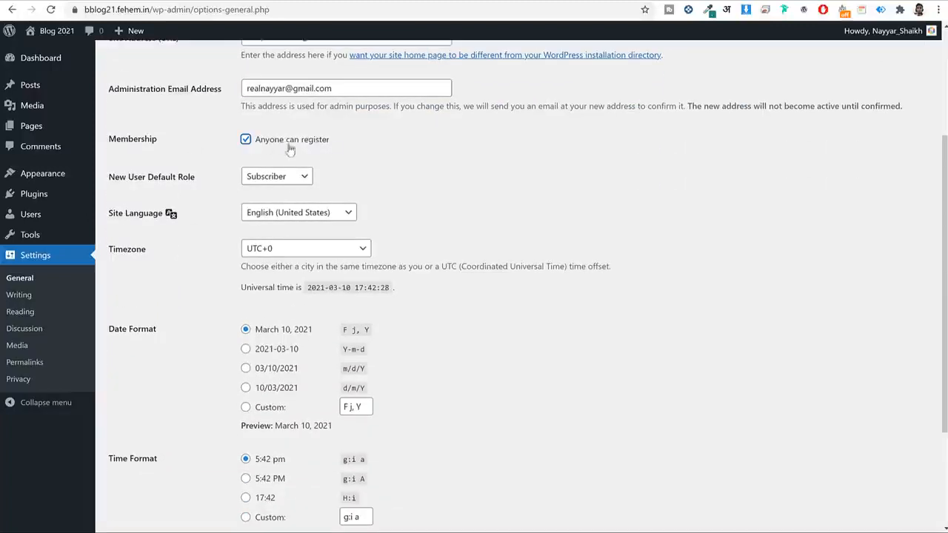
Set the timezone to Kolkata and save the general settings.
scroll(513, 163, down, 2)
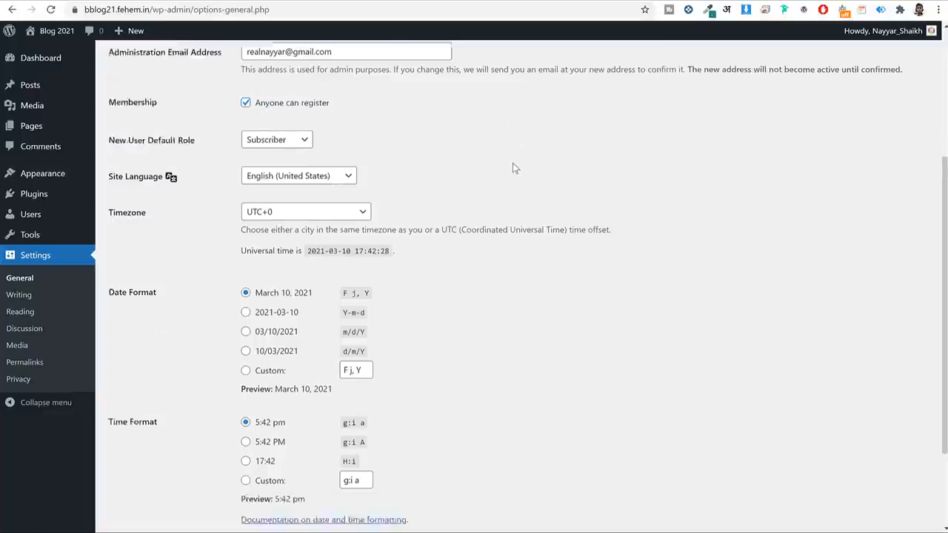
click(314, 130)
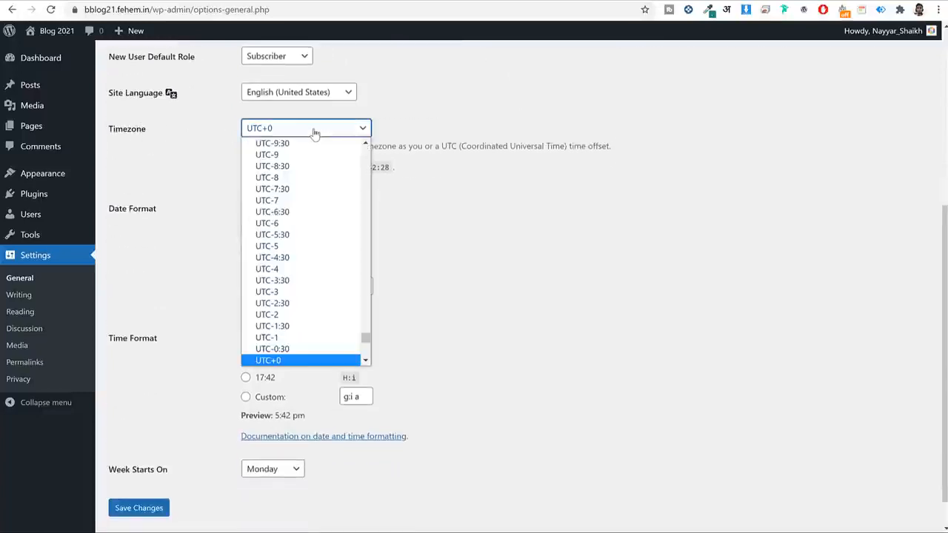
text(kolkata)
key(Return)
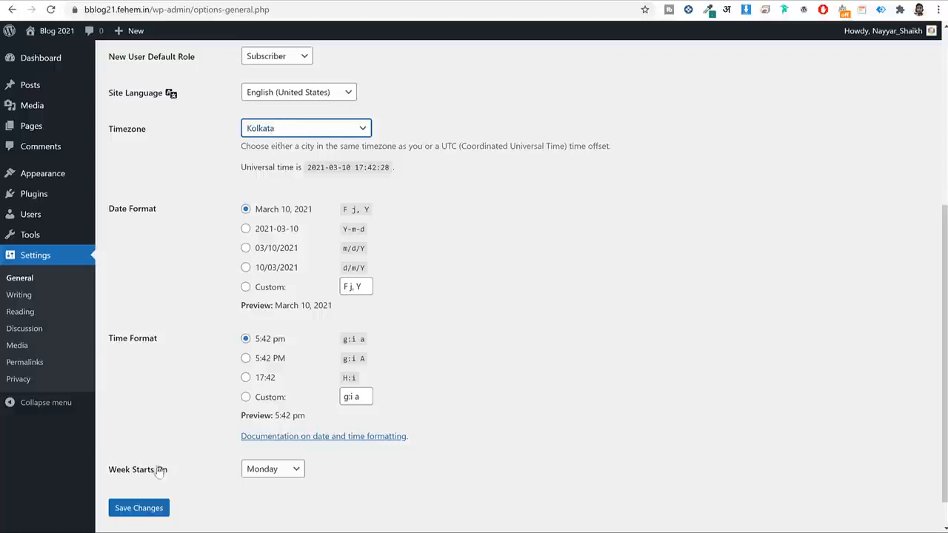
click(149, 508)
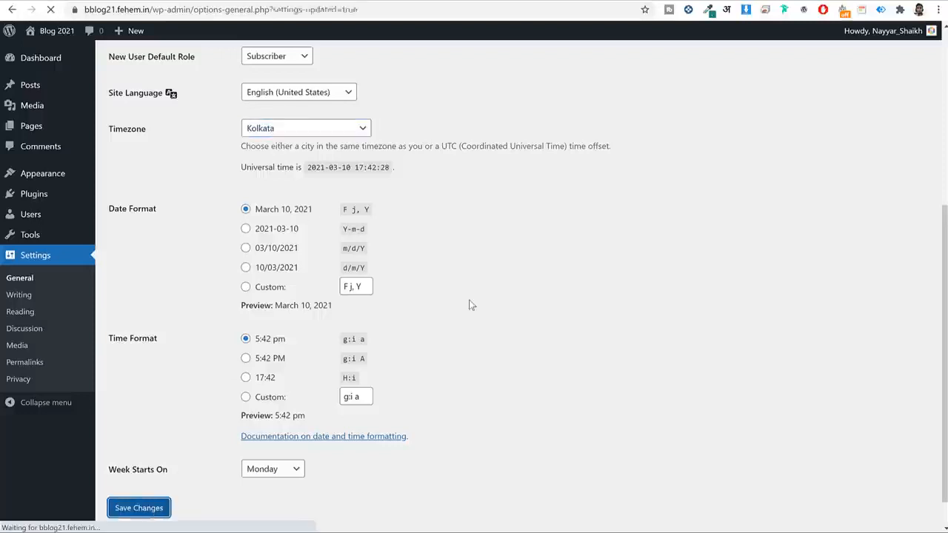
click(24, 365)
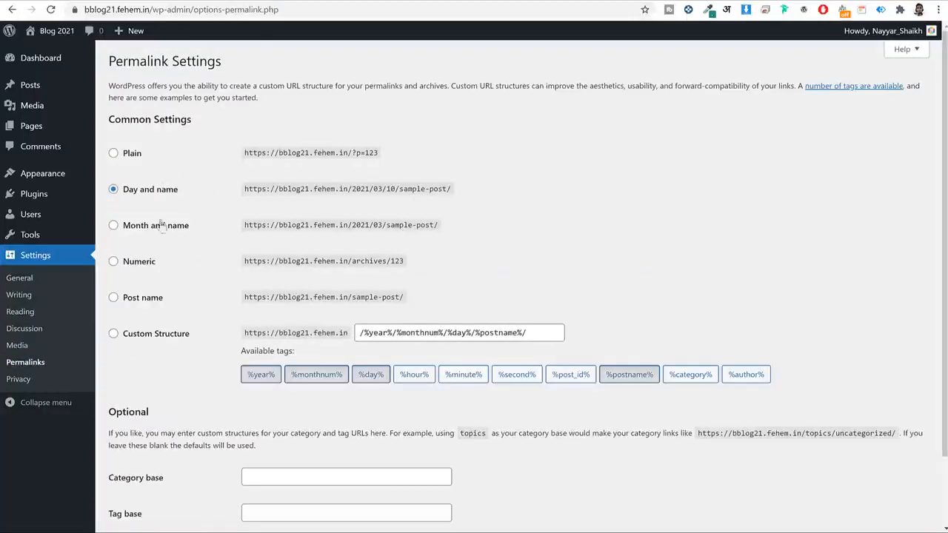
Save the Post name permalink structure and return to the Dashboard.
click(149, 302)
drag(174, 302, 124, 302)
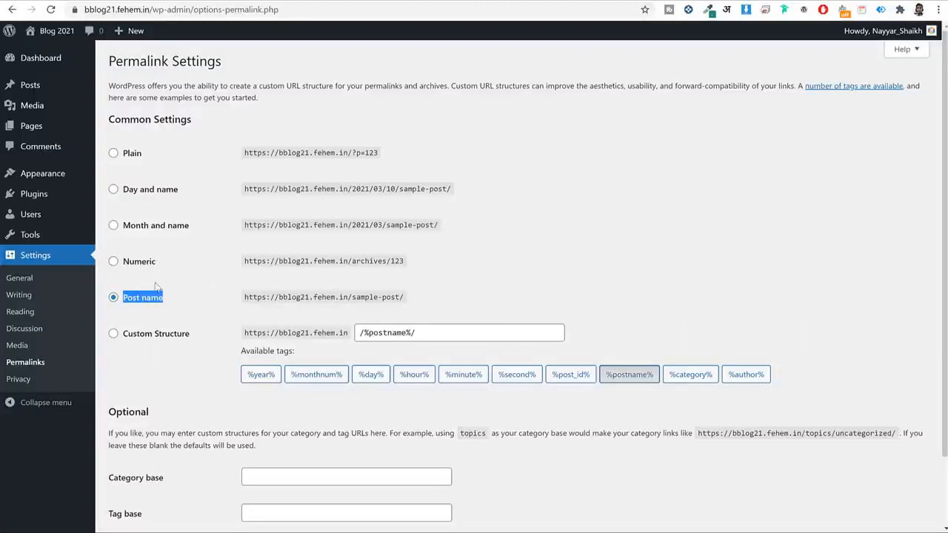
scroll(186, 294, down, 2)
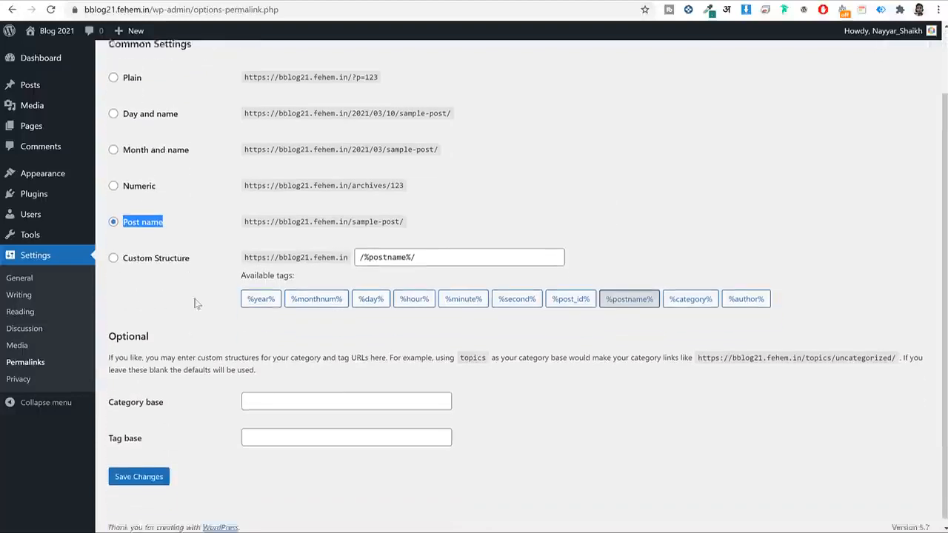
click(137, 478)
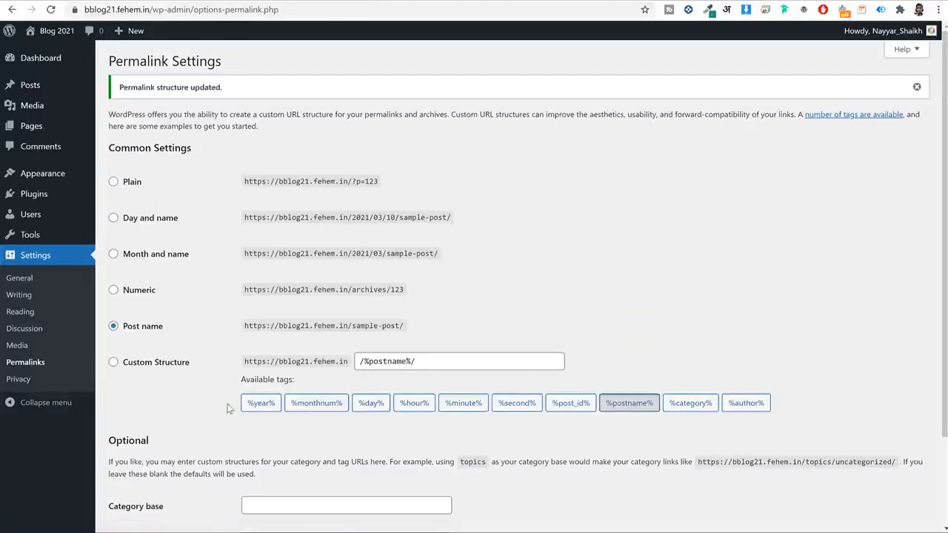
click(32, 58)
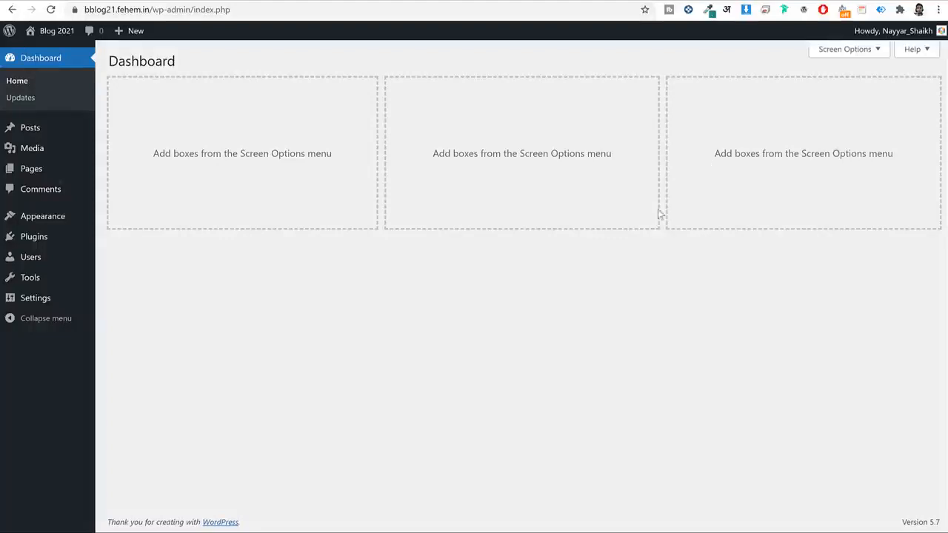
click(369, 1)
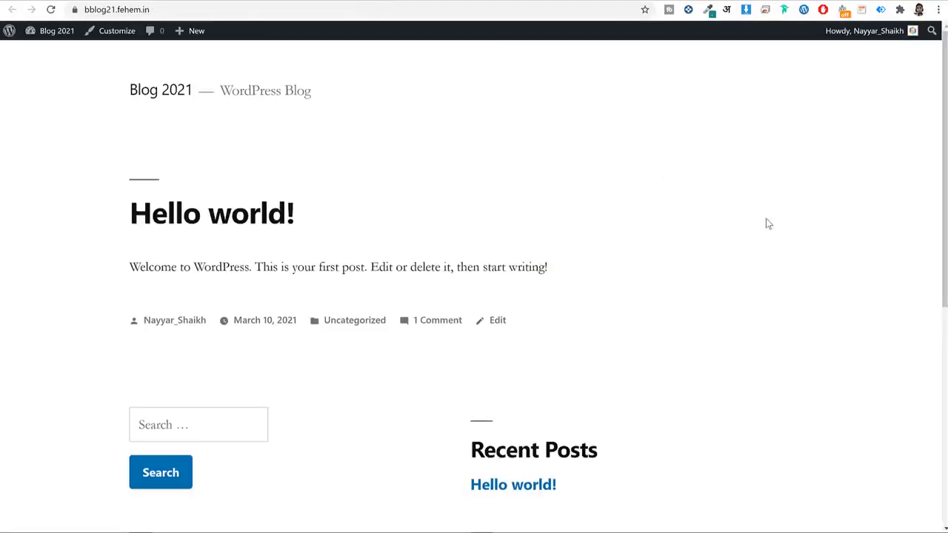
scroll(767, 224, down, 5)
scroll(766, 230, up, 5)
click(52, 9)
scroll(589, 253, down, 10)
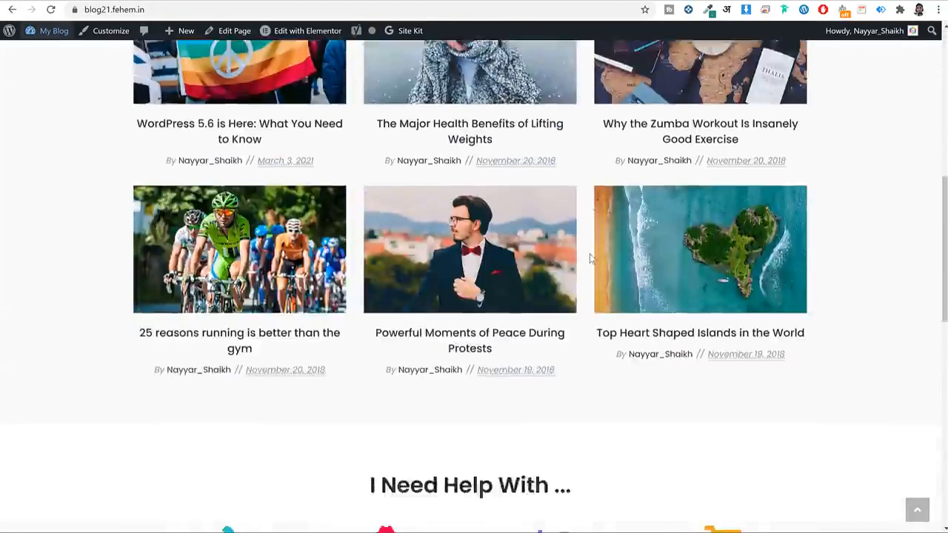
scroll(589, 253, up, 10)
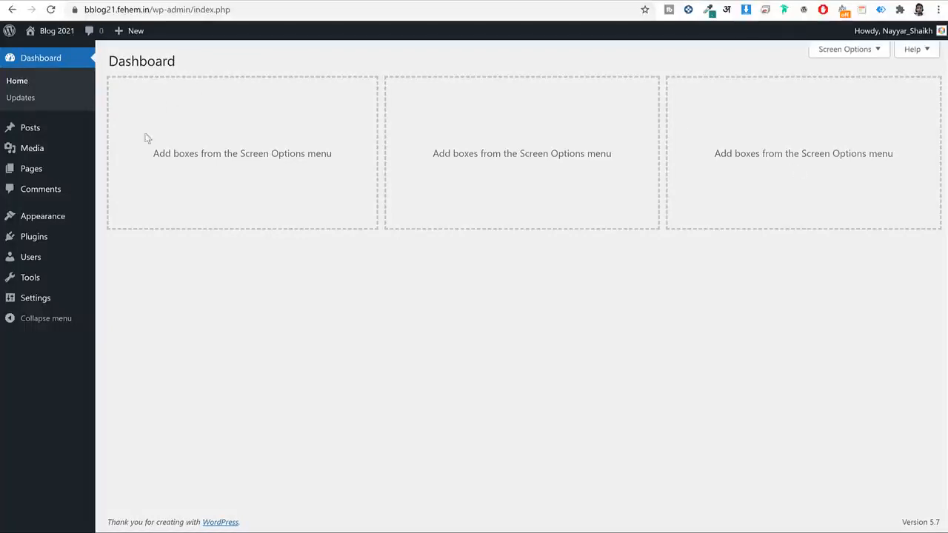
Search Add Themes for 'oce', then install and activate OceanWP.
click(43, 221)
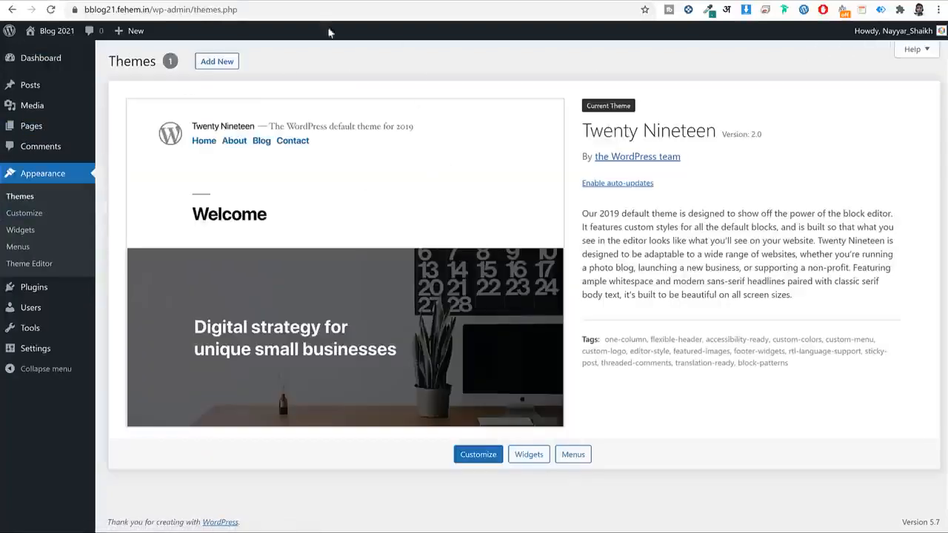
click(220, 65)
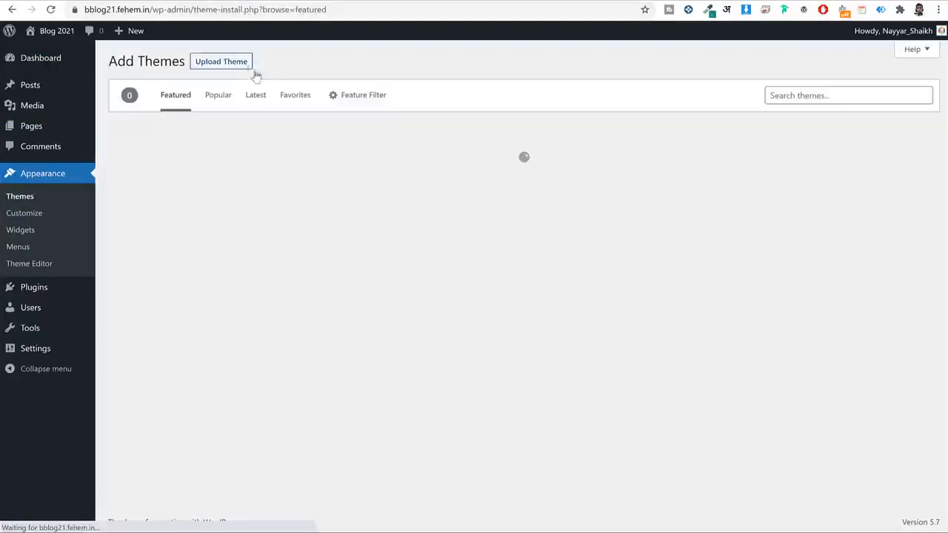
click(814, 95)
text(oceanwp)
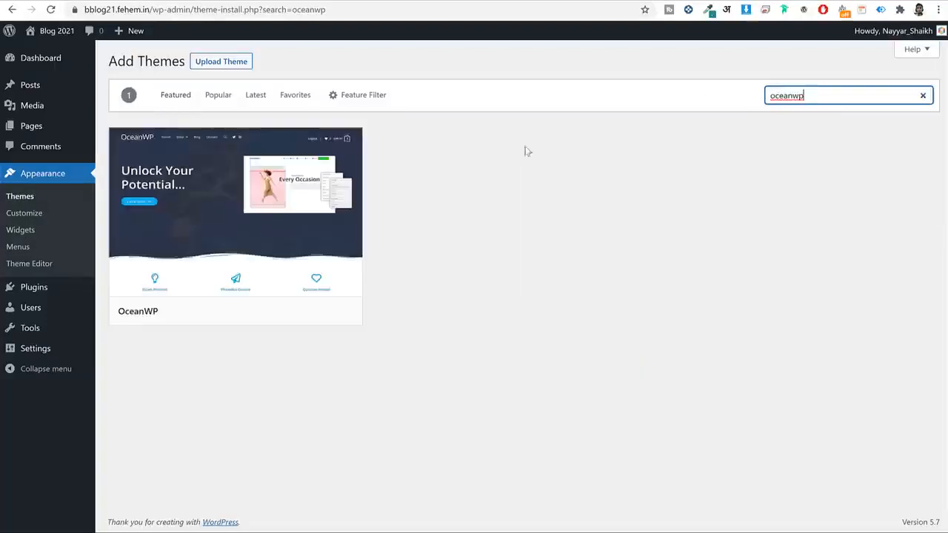
click(285, 312)
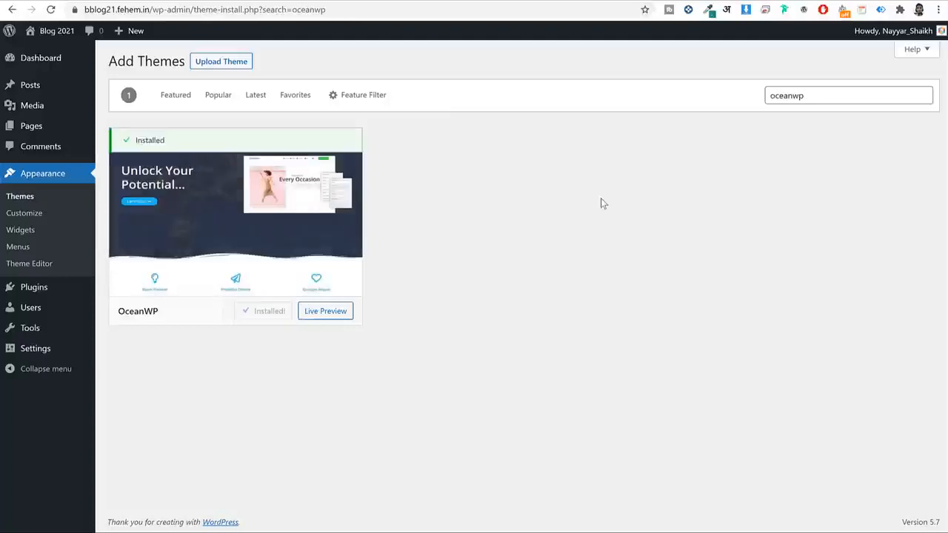
click(260, 317)
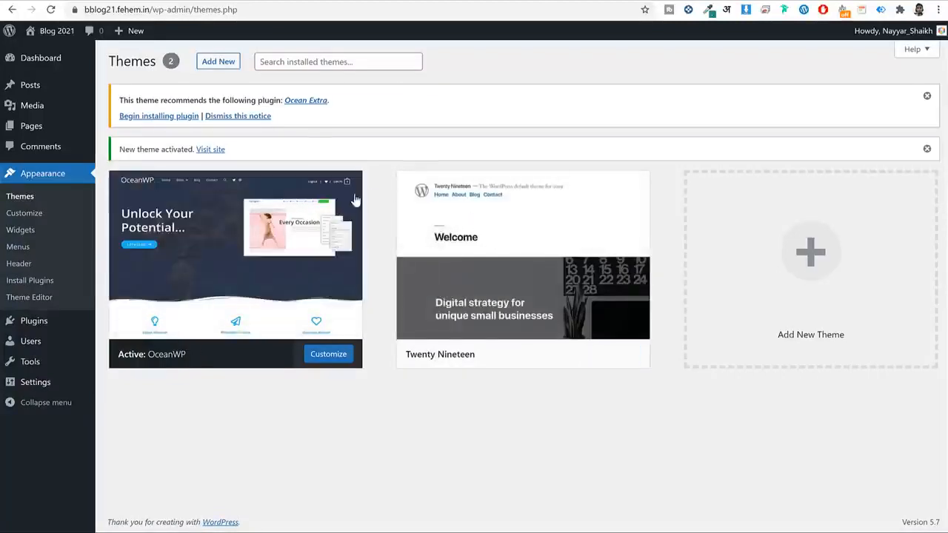
Remove the Twenty Nineteen theme, close the Ocean Extra recommendation, and enable OceanWP auto-updates.
click(507, 247)
click(906, 503)
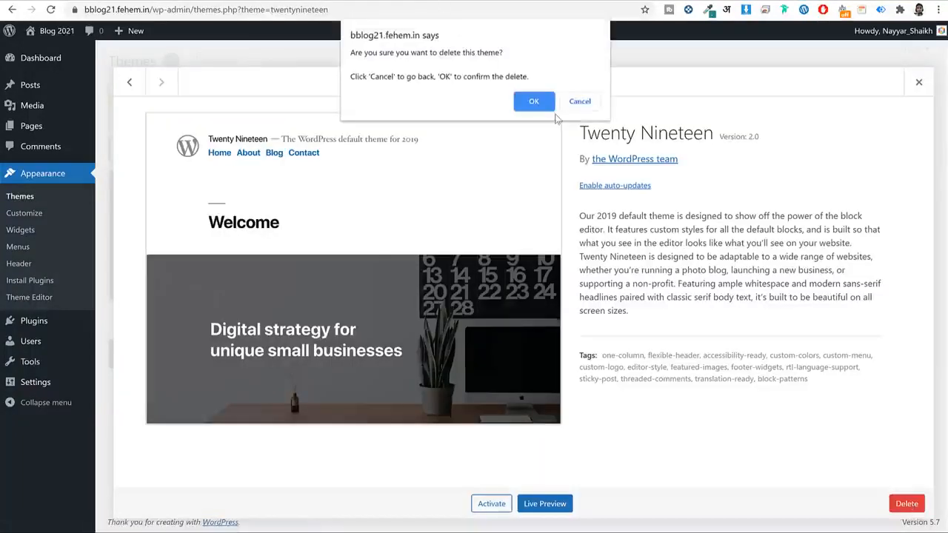
click(536, 97)
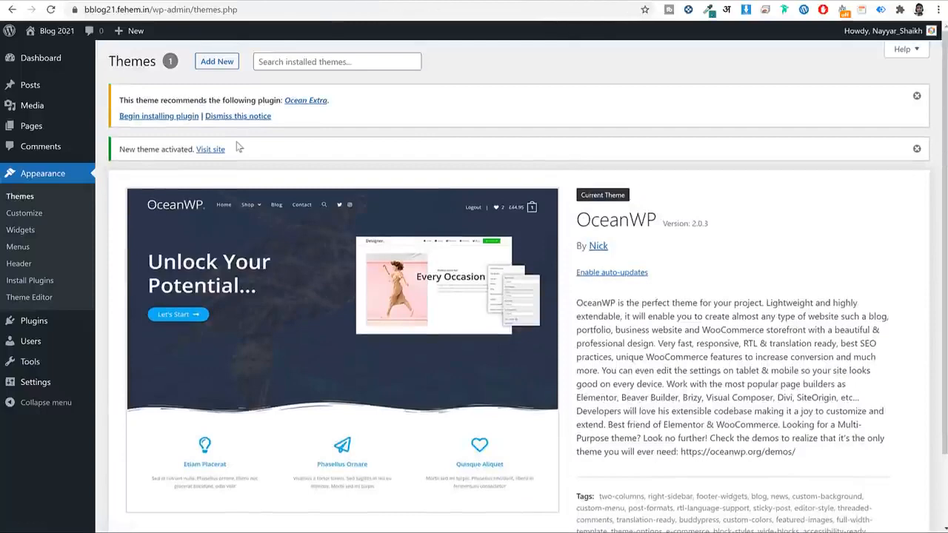
click(237, 118)
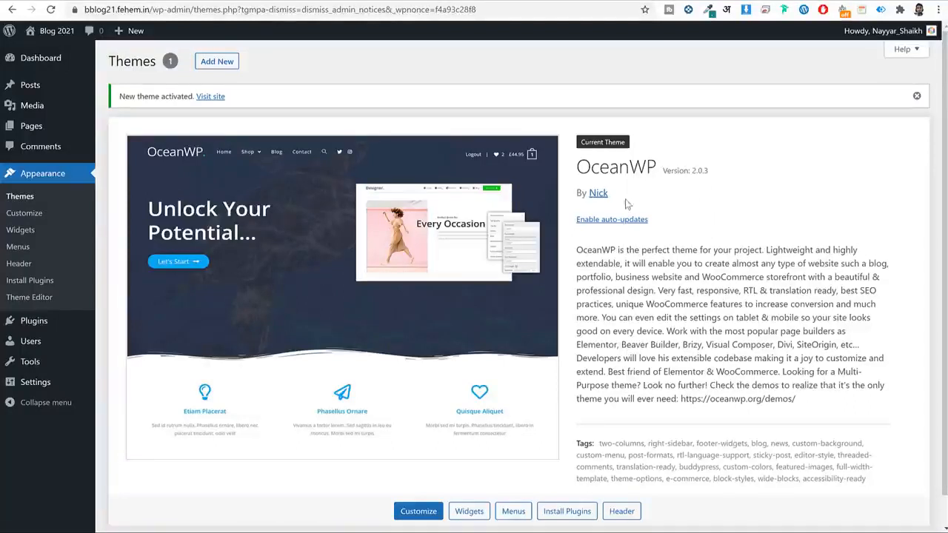
click(629, 221)
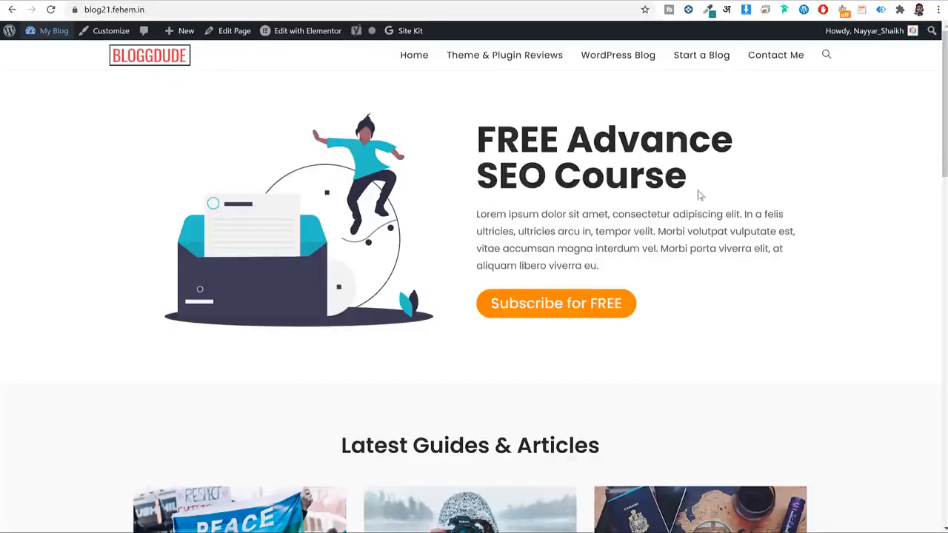
Scroll through the BLOGGDUDE homepage at blog21.fehem.in and return to the top.
scroll(701, 196, down, 10)
scroll(705, 211, up, 8)
scroll(707, 223, up, 8)
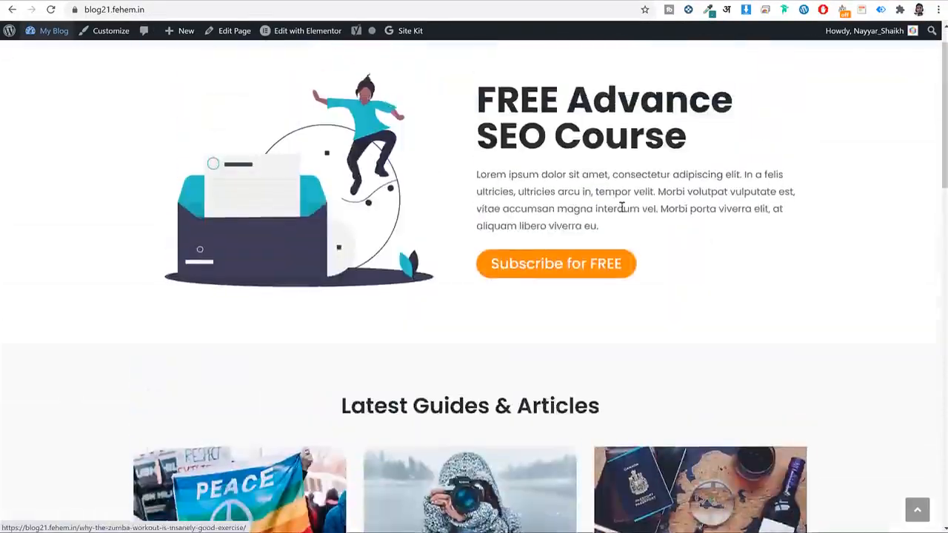
scroll(661, 245, down, 15)
scroll(663, 252, up, 6)
scroll(662, 252, up, 7)
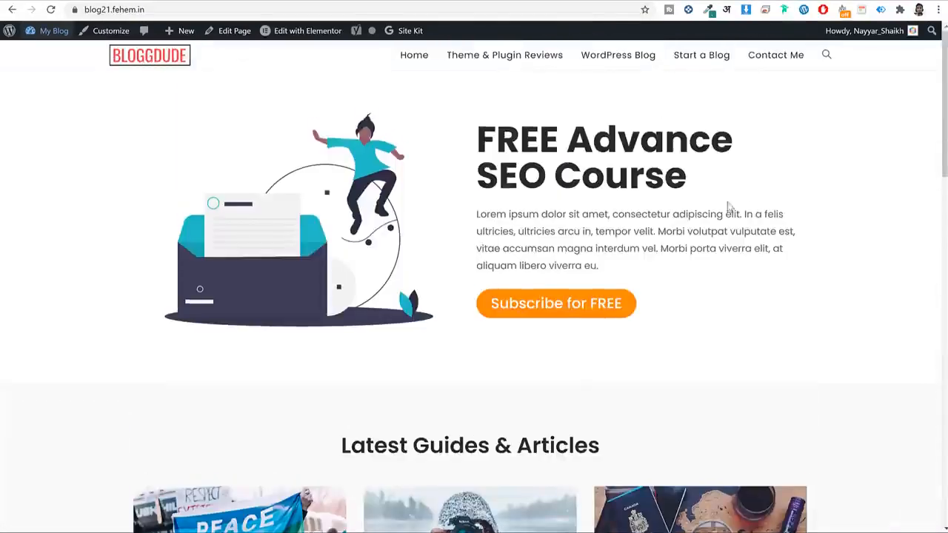
Load bloggdude.com/elementor in a new tab and scroll through the Elementor Pro pricing cards.
key(ctrl+t)
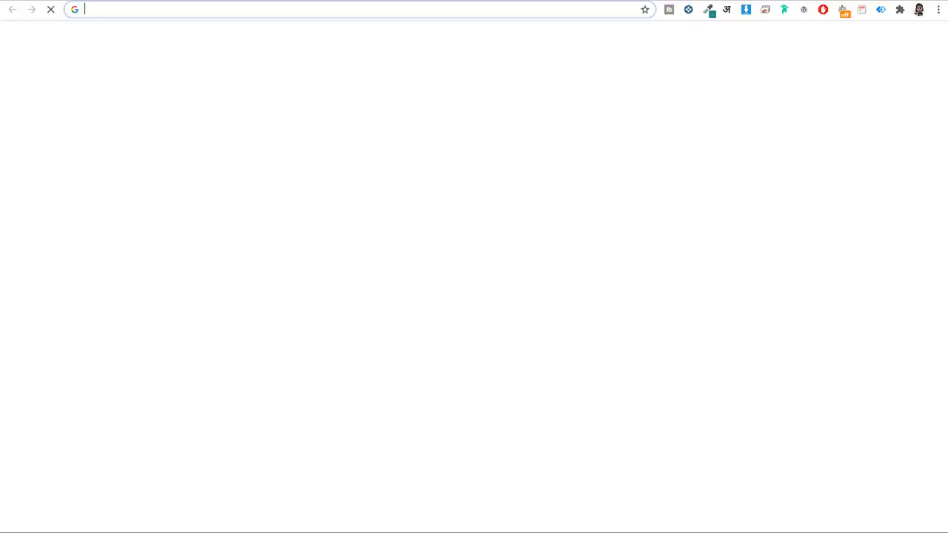
text(bloggdude.com/elem)
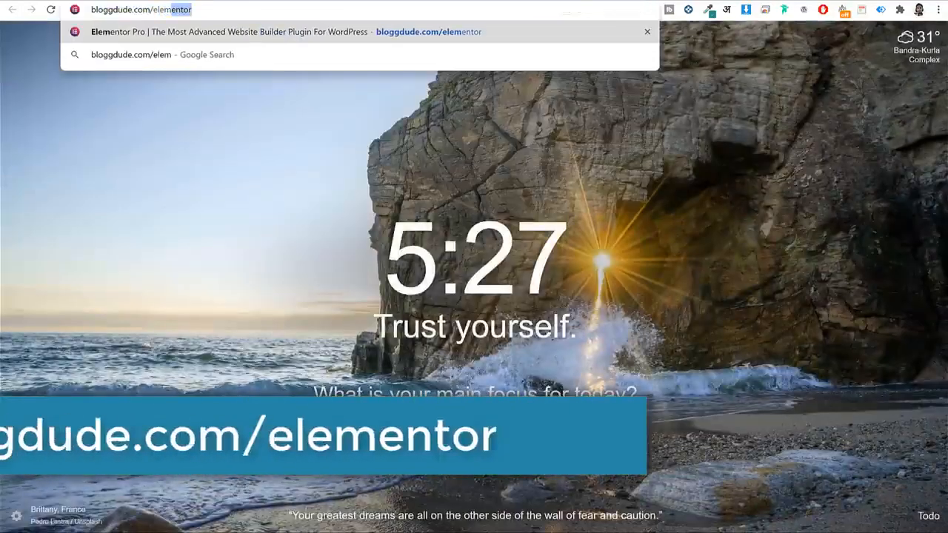
key(Return)
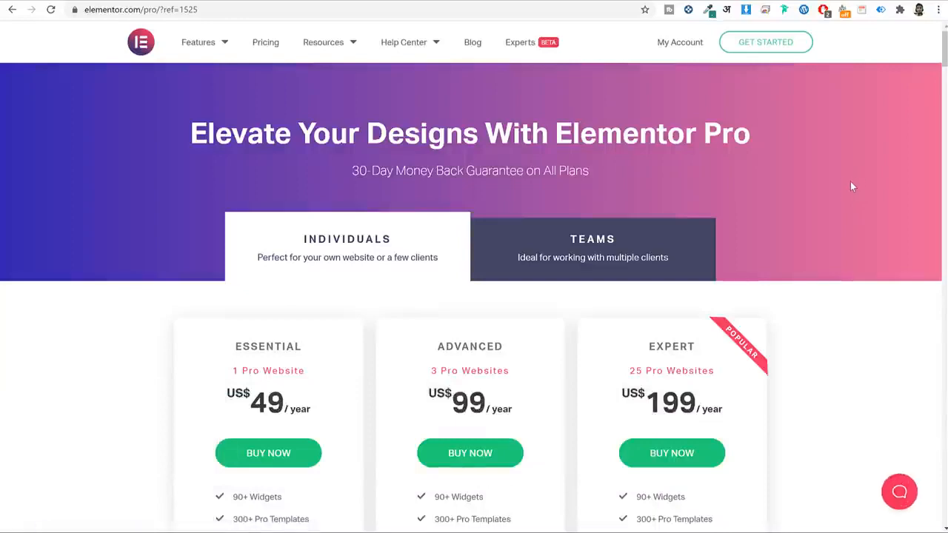
scroll(858, 187, down, 3)
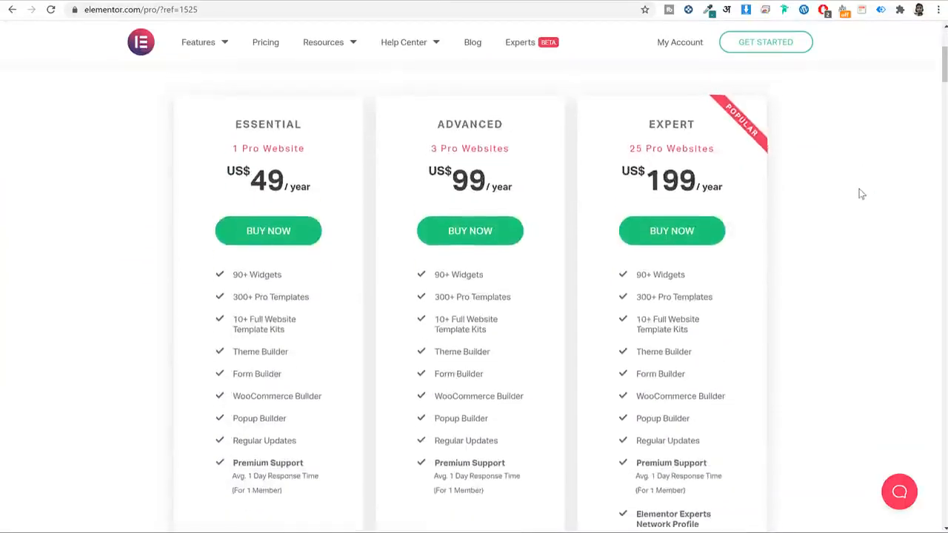
scroll(859, 188, up, 3)
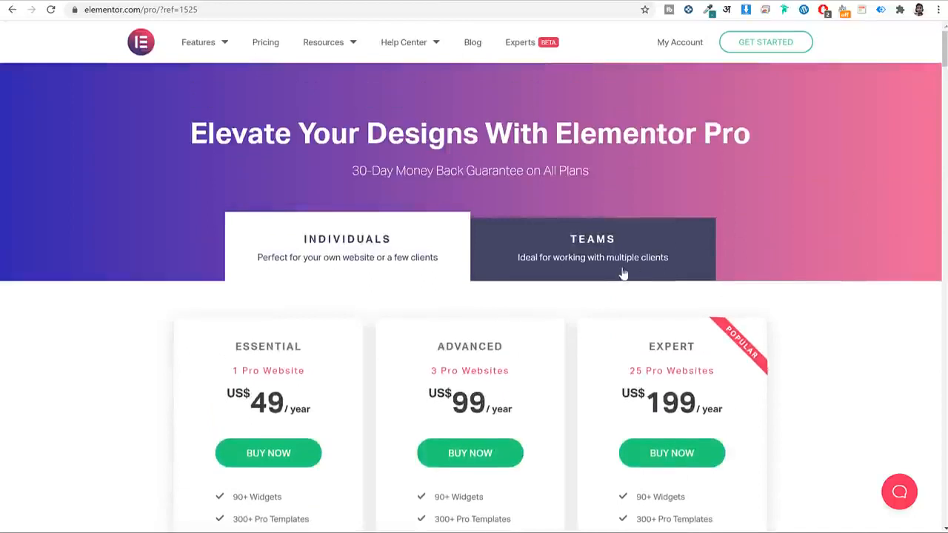
scroll(792, 266, down, 5)
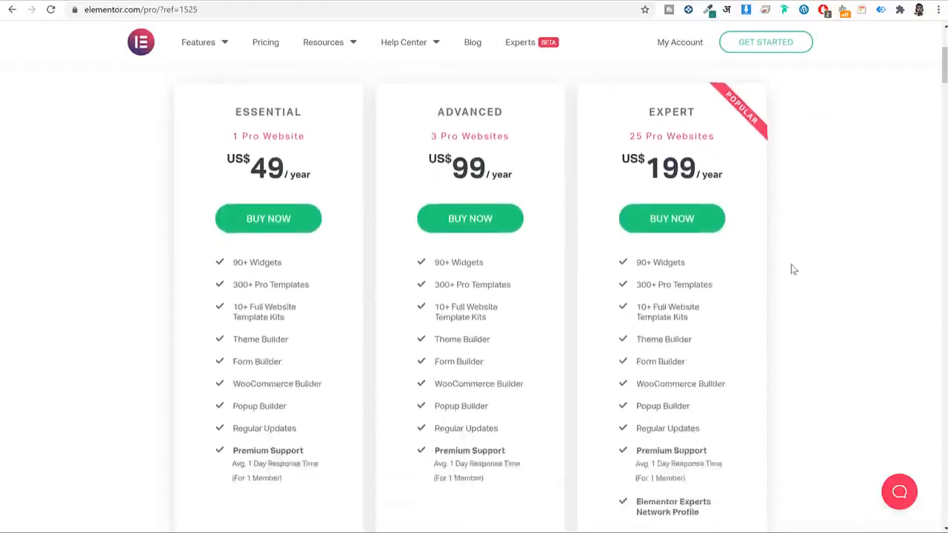
scroll(493, 220, up, 1)
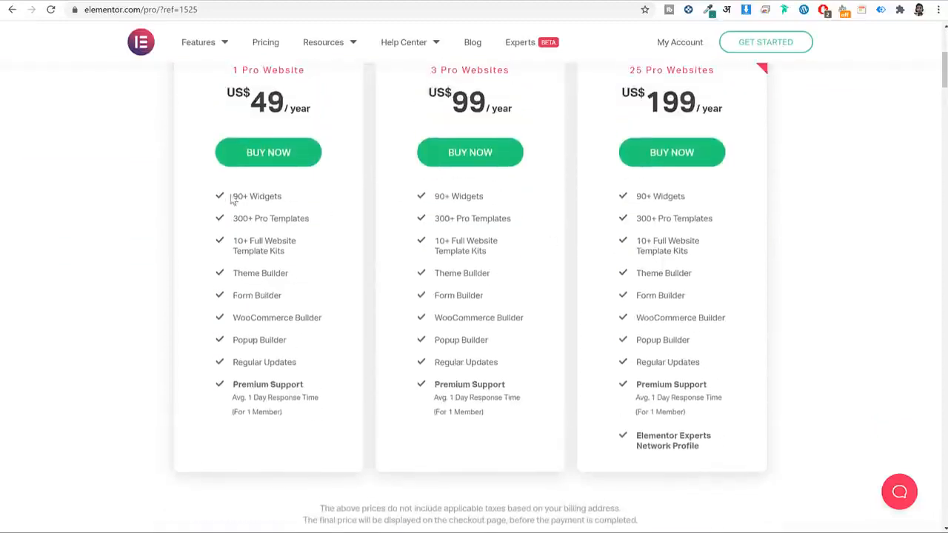
Highlight the Essential plan's features, including Theme Builder and WooCommerce Builder.
drag(231, 195, 312, 418)
click(312, 418)
scroll(311, 412, up, 4)
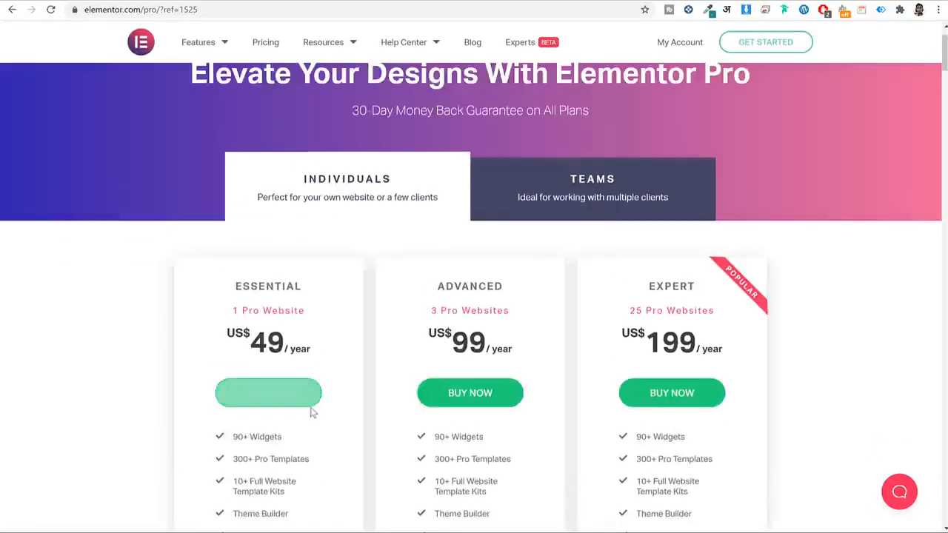
scroll(311, 380, down, 3)
drag(297, 334, 234, 332)
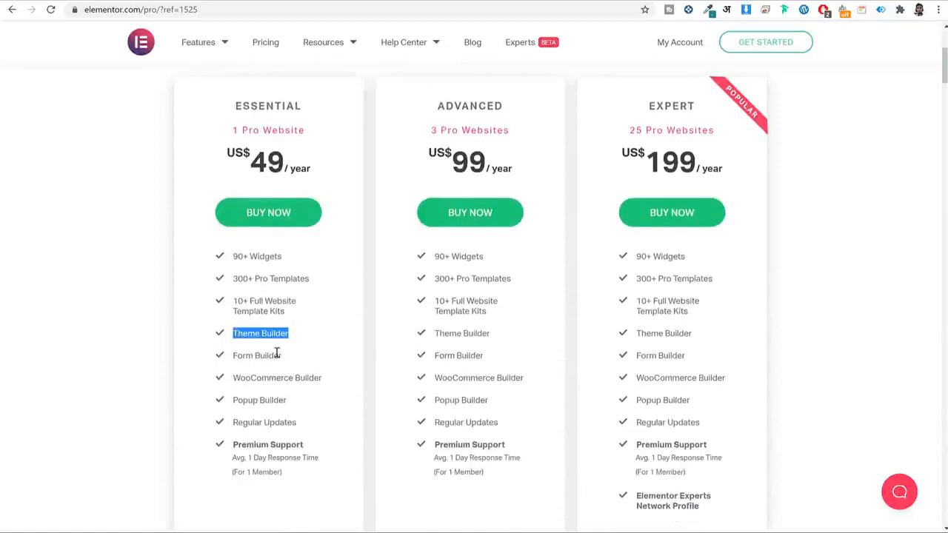
drag(323, 379, 232, 378)
click(295, 335)
scroll(294, 334, up, 3)
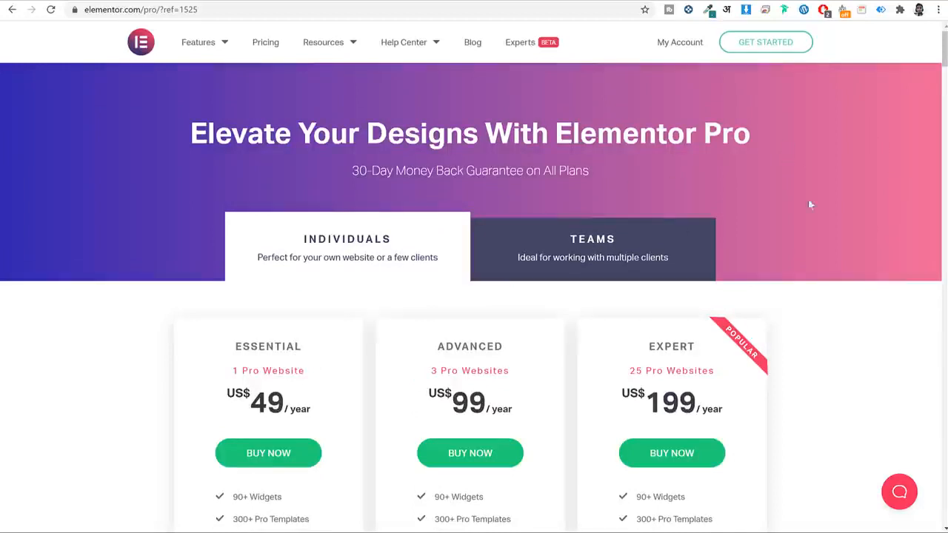
Start Get Started, skip both onboarding questions, and continue as an existing WordPress user.
click(770, 48)
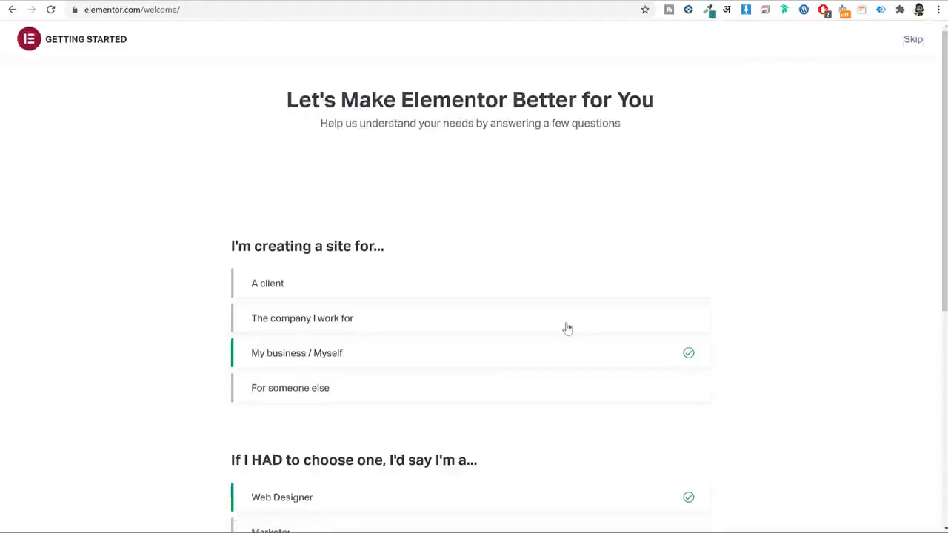
scroll(563, 330, down, 5)
scroll(562, 333, up, 5)
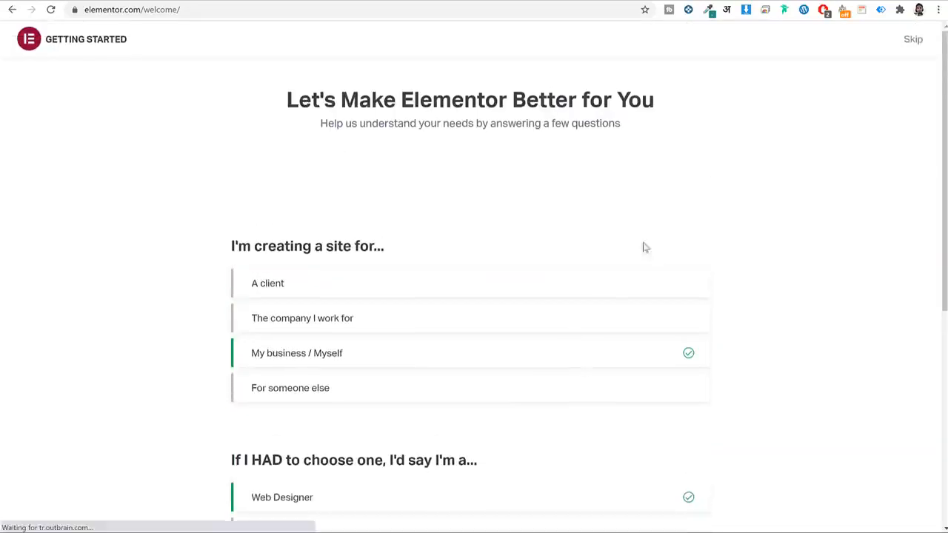
scroll(514, 377, down, 5)
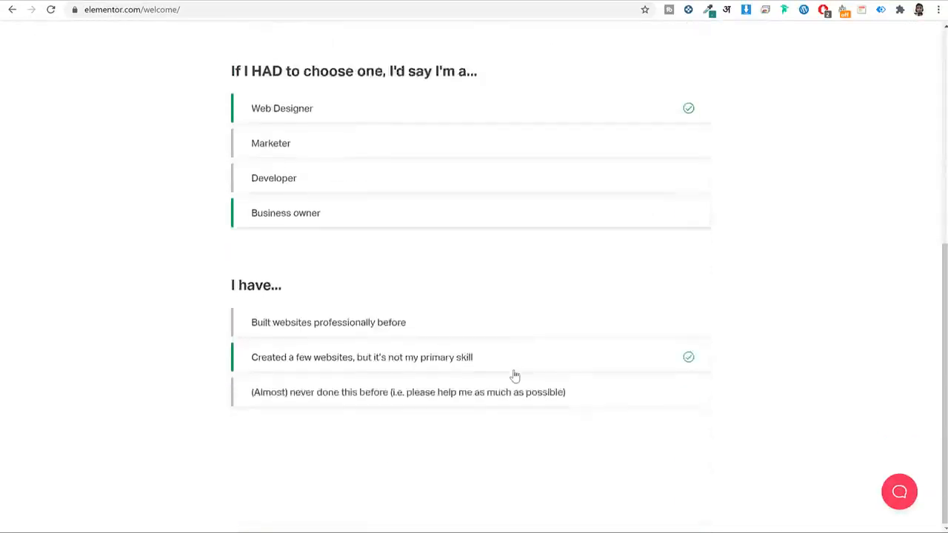
scroll(513, 377, up, 5)
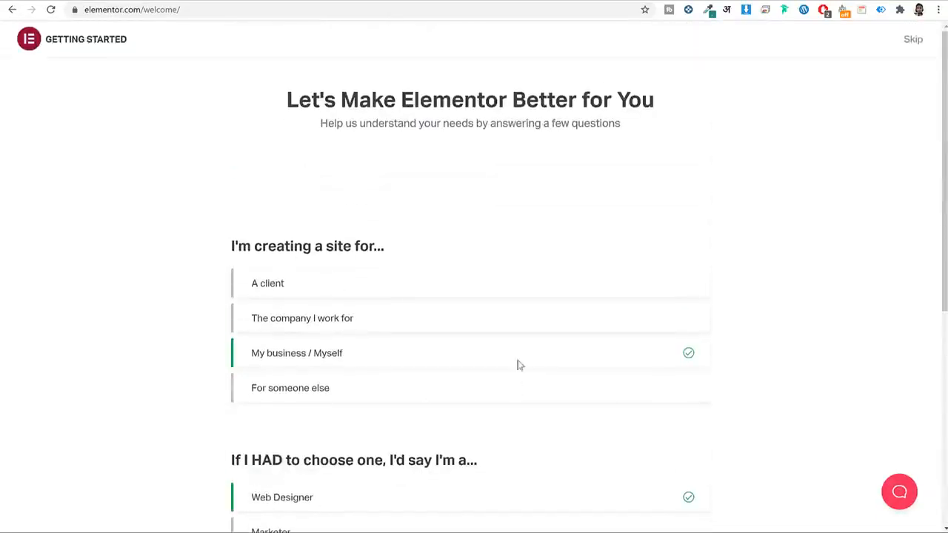
click(911, 41)
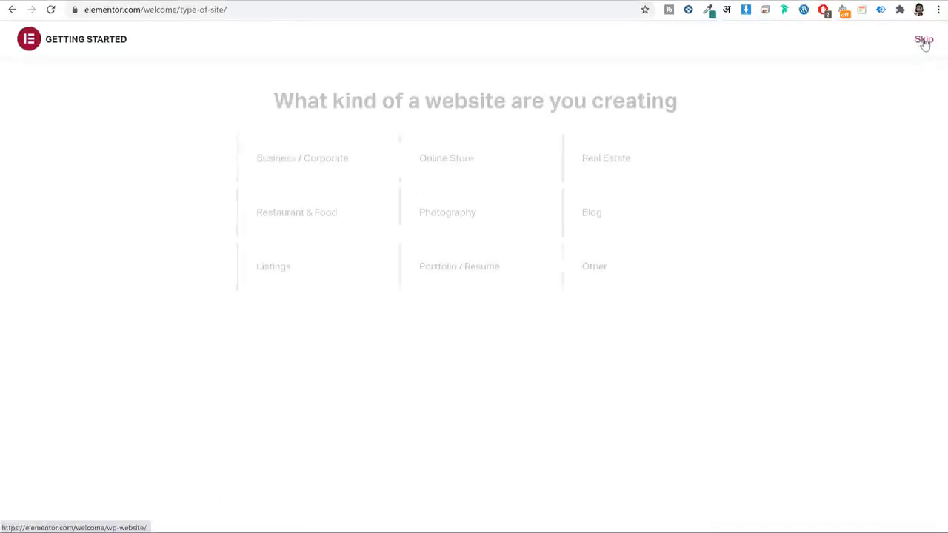
click(923, 41)
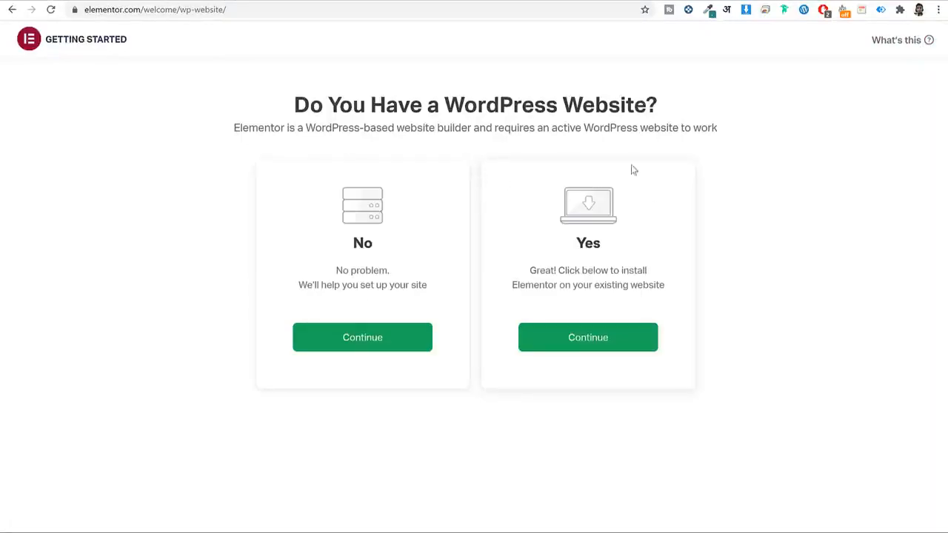
drag(576, 240, 604, 248)
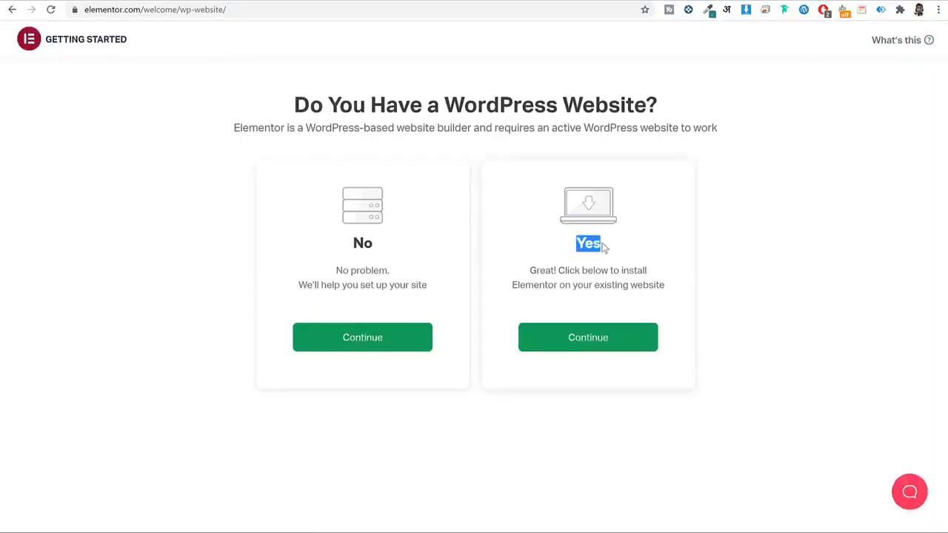
click(597, 340)
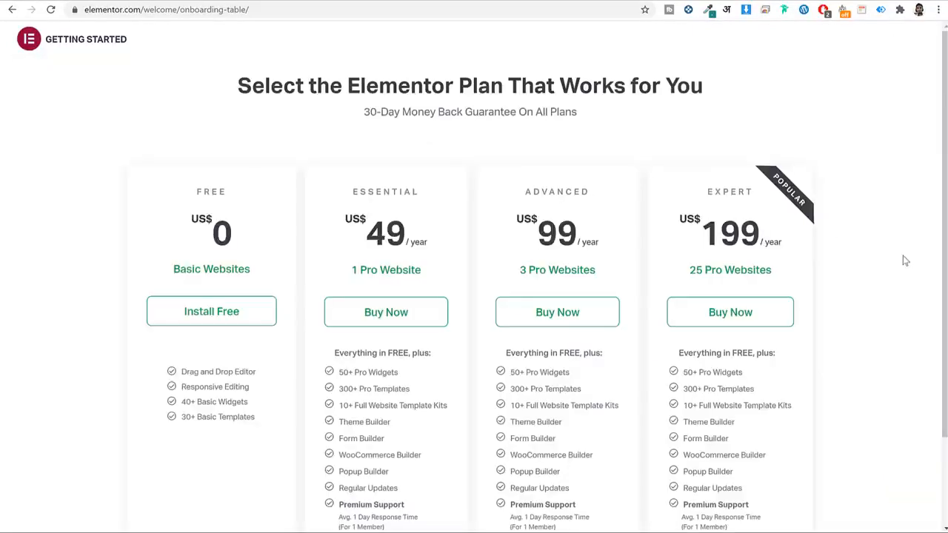
Review the plans, highlighting the Essential plan heading and its US$49 price.
scroll(827, 245, down, 3)
scroll(545, 237, up, 3)
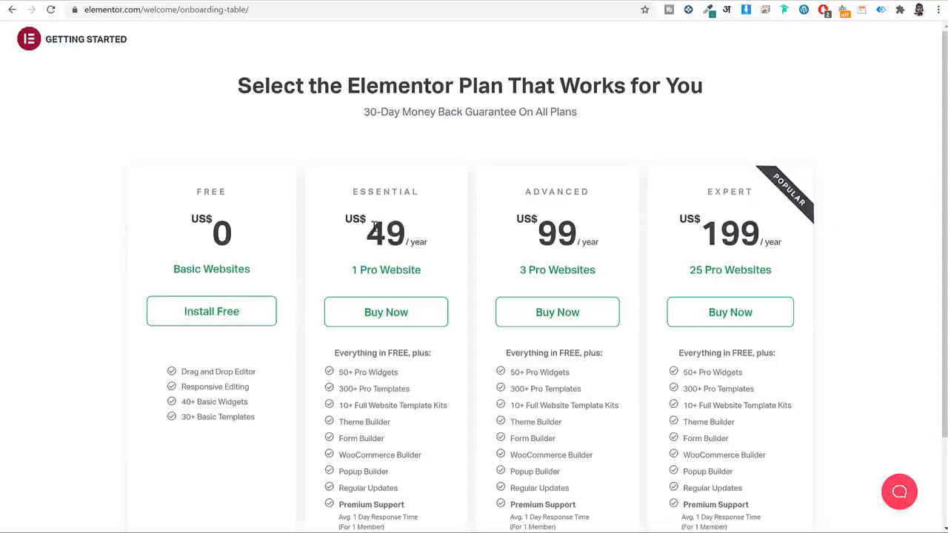
drag(420, 198, 348, 202)
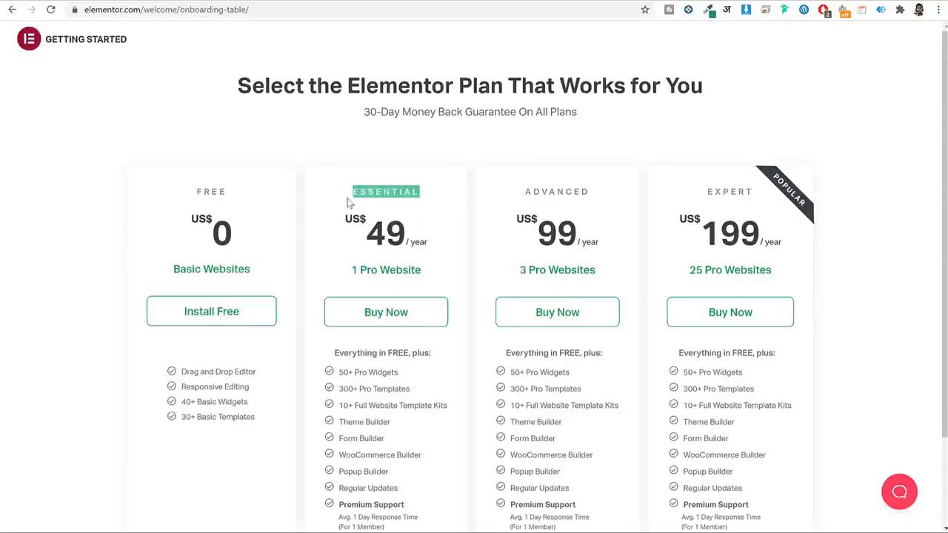
drag(405, 232, 366, 235)
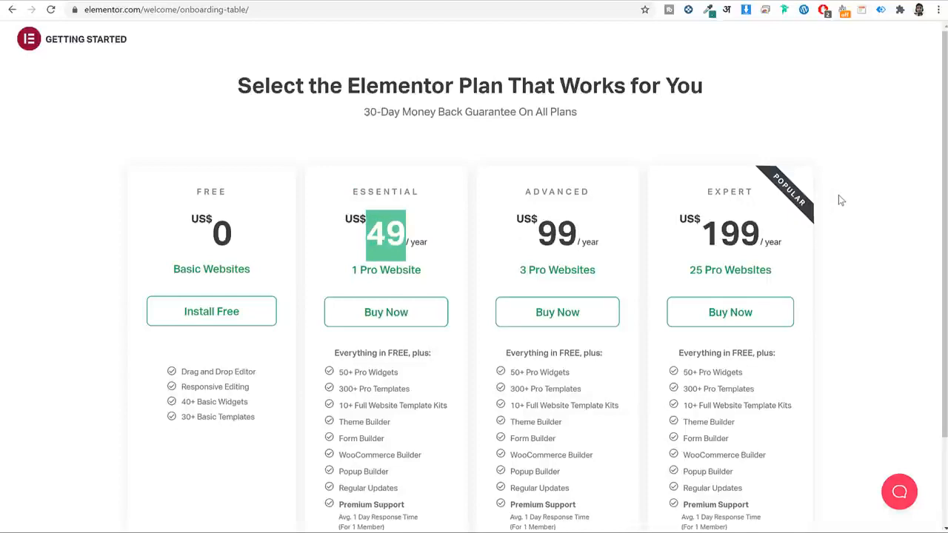
scroll(355, 378, down, 2)
scroll(414, 396, up, 2)
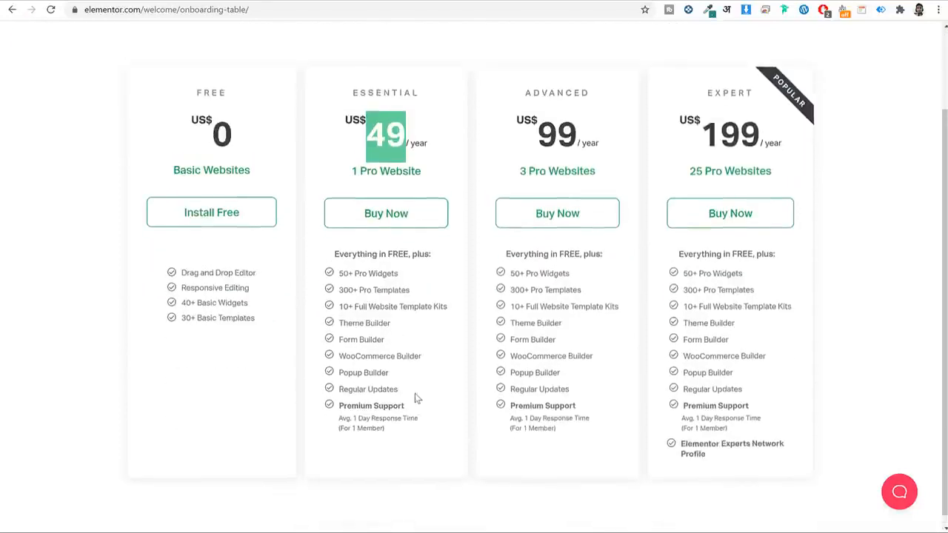
click(287, 354)
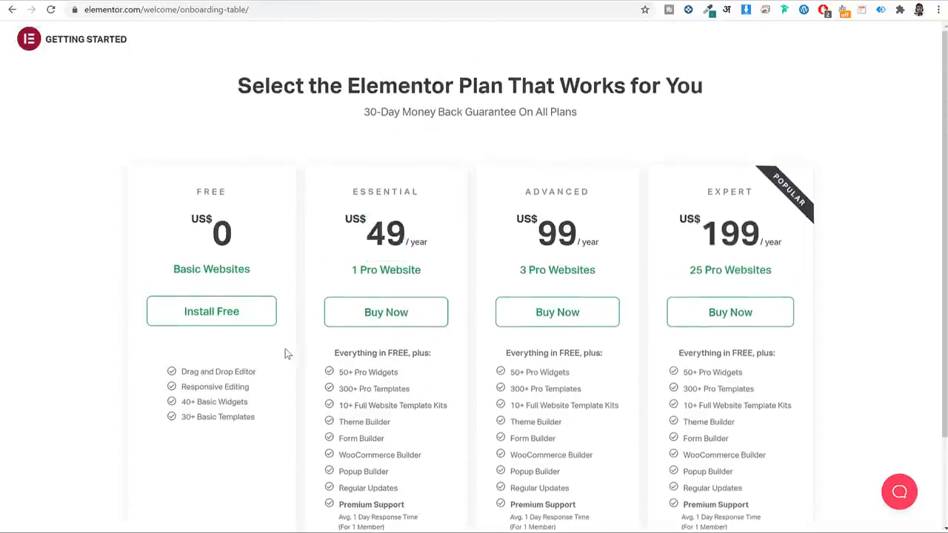
Choose the free Elementor plan and copy the blog's web address from its tab.
click(227, 321)
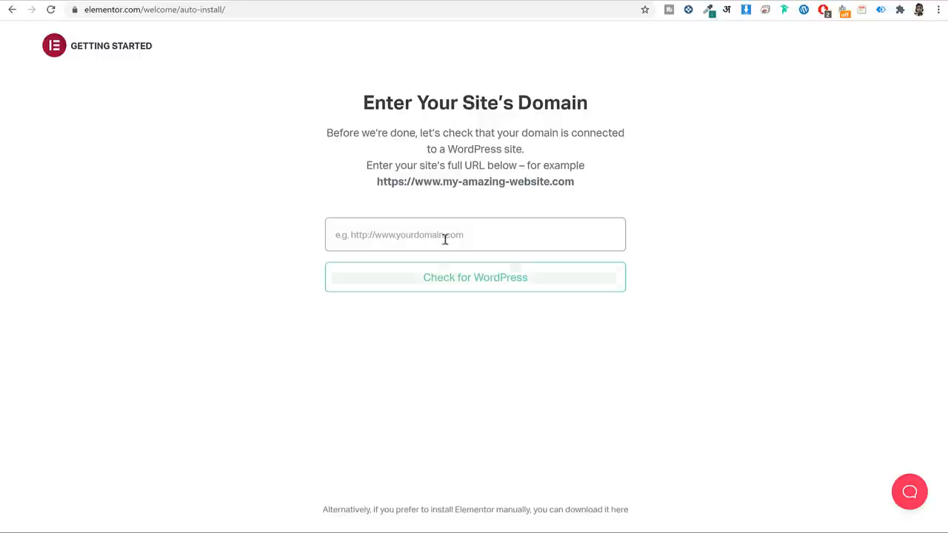
click(231, 0)
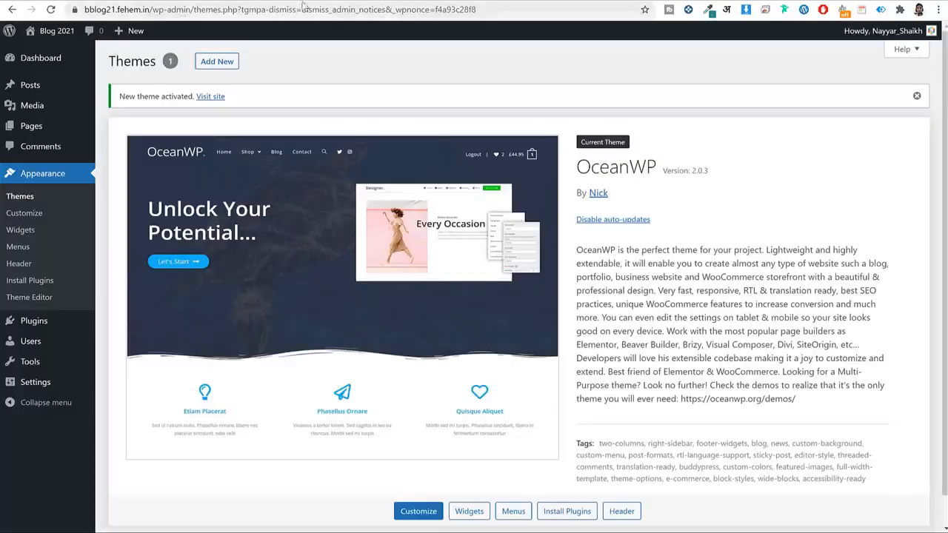
click(331, 1)
click(475, 8)
key(ctrl+c)
Paste the blog address into the domain check, confirm WordPress, and proceed to install Elementor.
click(485, 1)
click(408, 232)
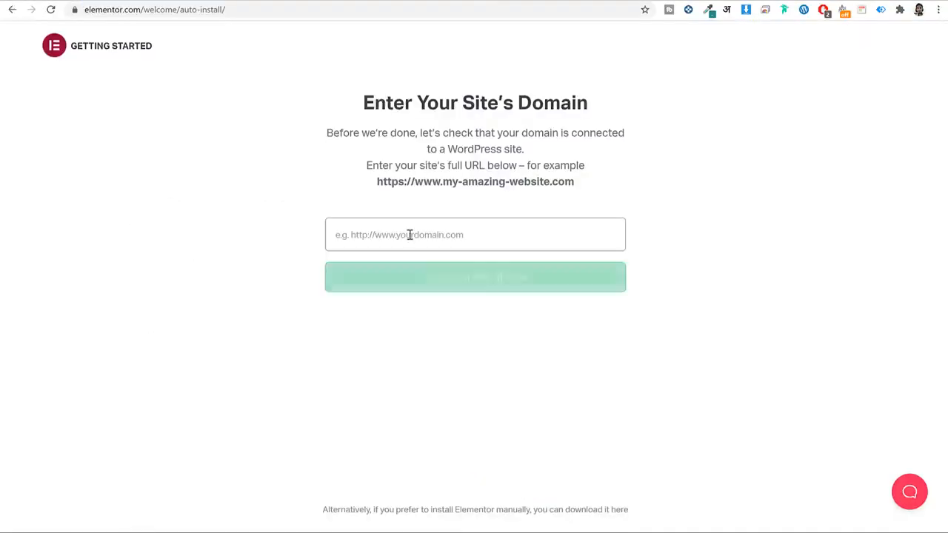
key(ctrl+v)
click(474, 289)
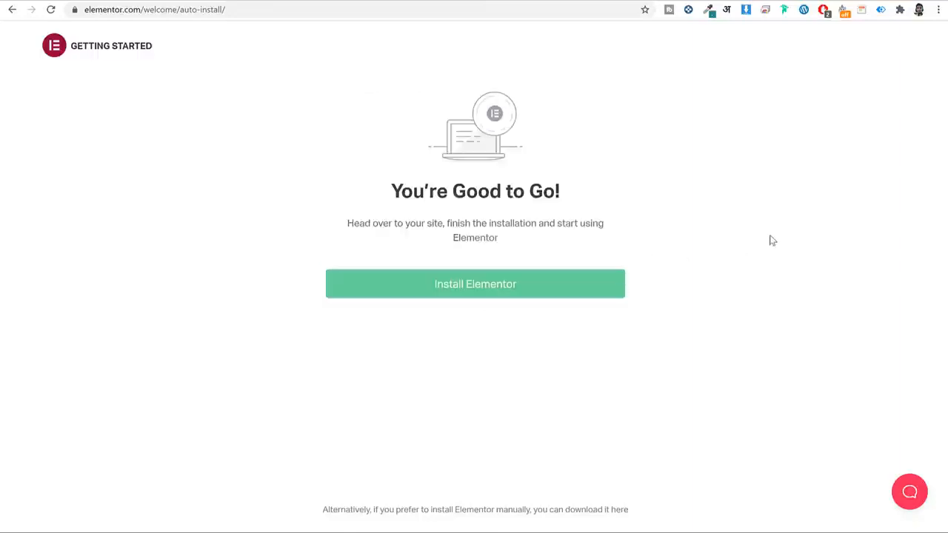
click(489, 291)
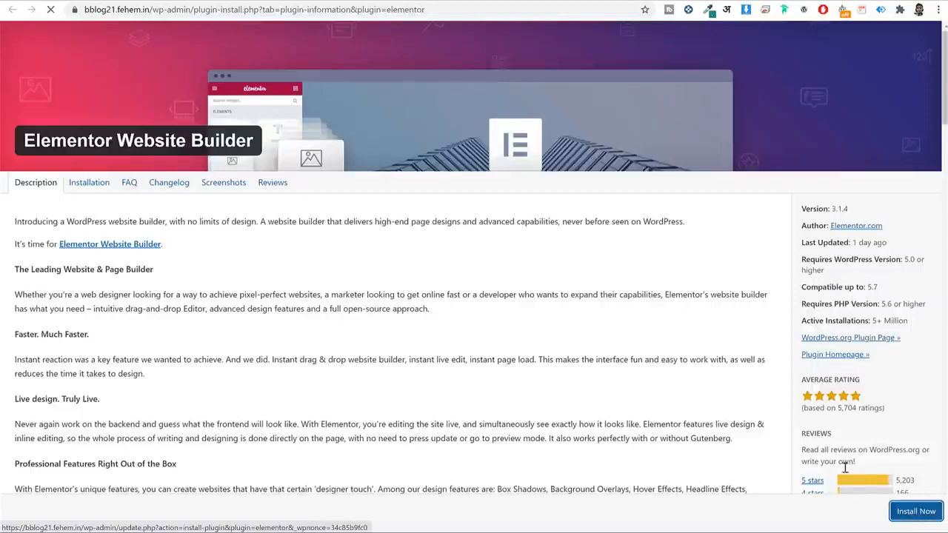
Install and activate the Elementor Website Builder 3.1.4 plugin, then reach the Add Plugins page.
click(911, 516)
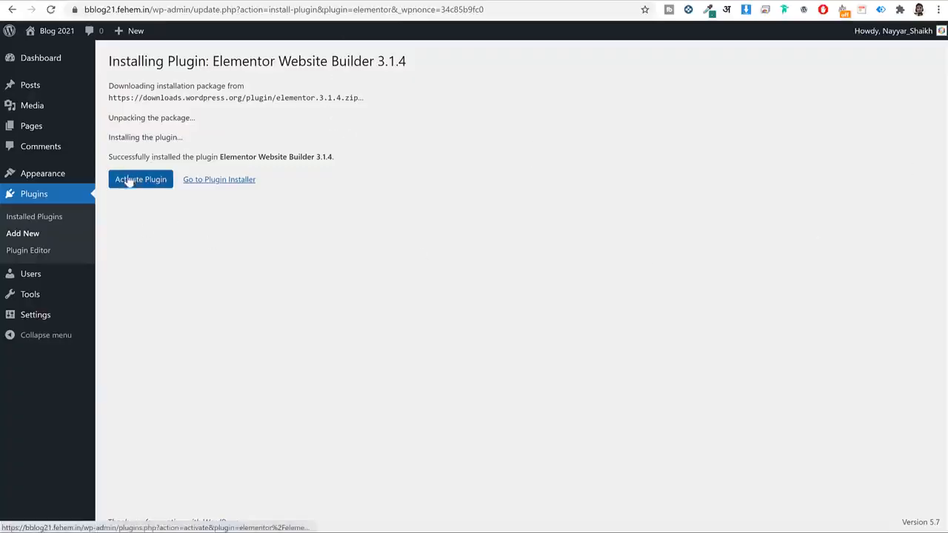
click(159, 181)
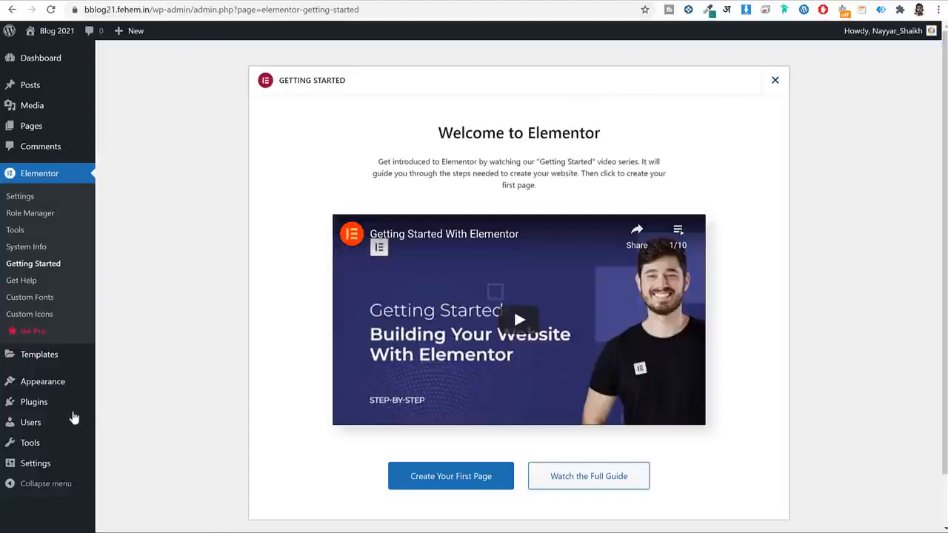
click(43, 407)
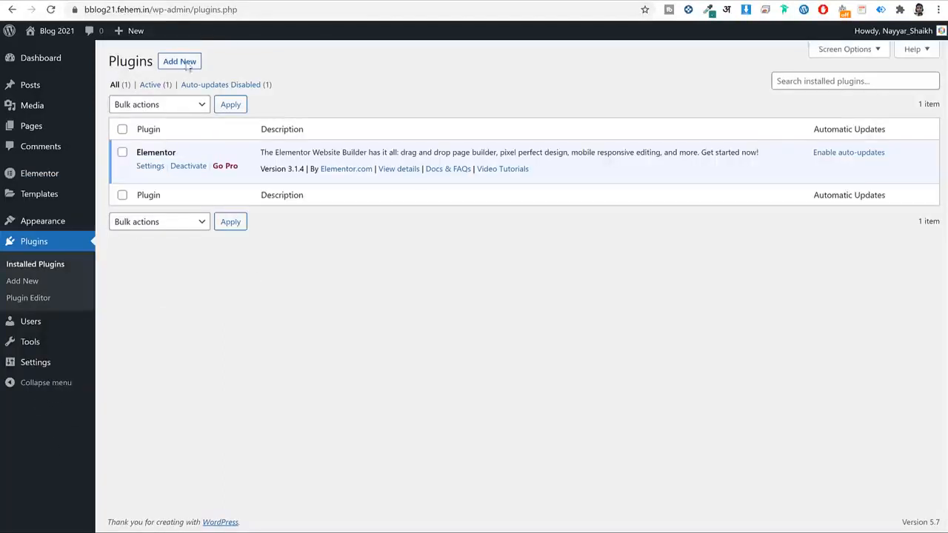
click(185, 69)
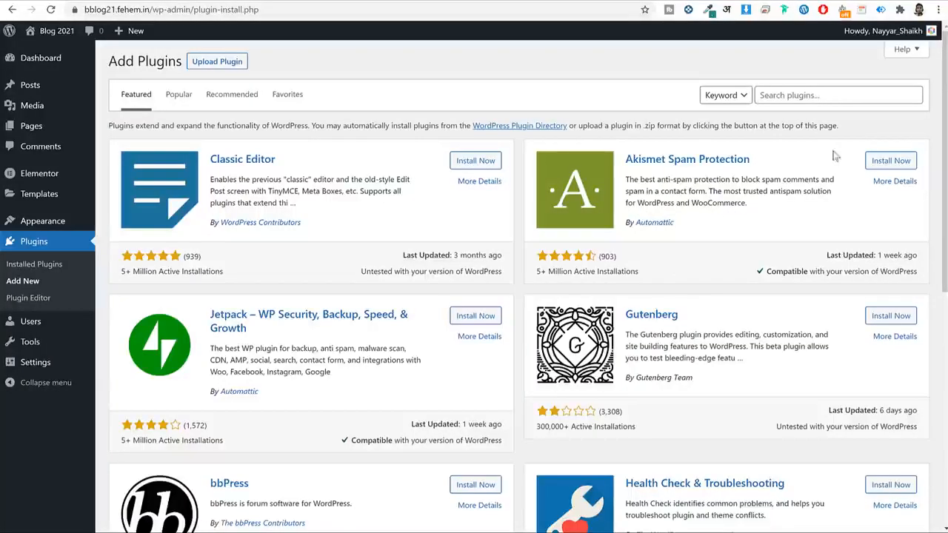
Search for Ocean Extra by OceanWP and install it.
click(798, 96)
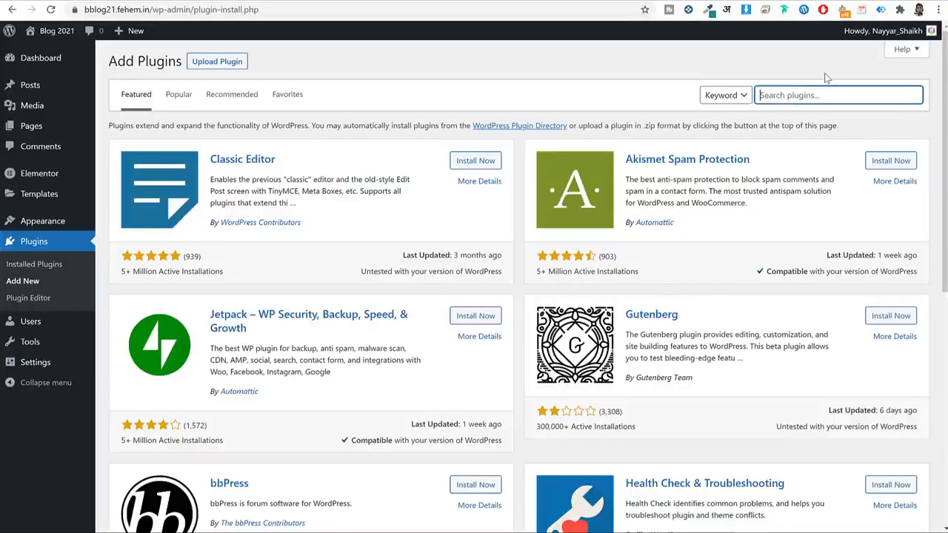
text(c)
text(cean)
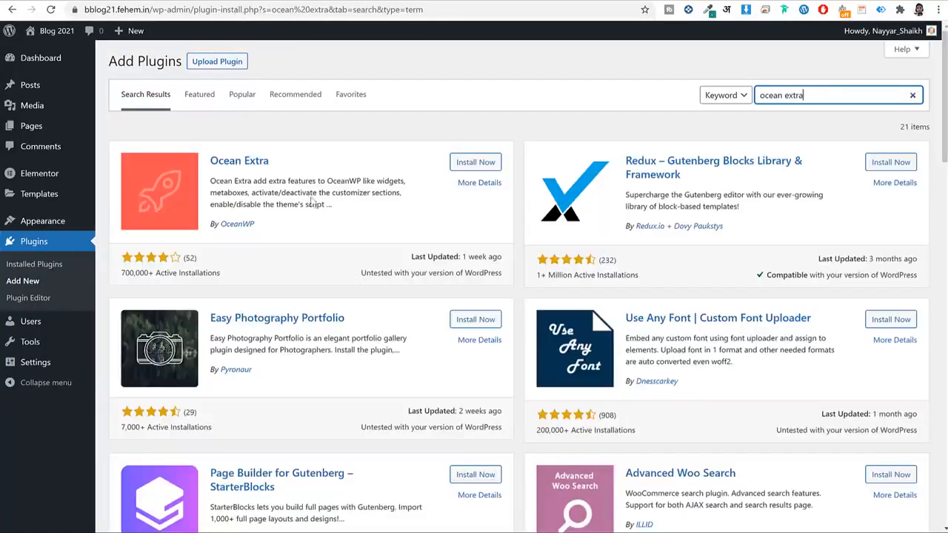
drag(271, 161, 212, 160)
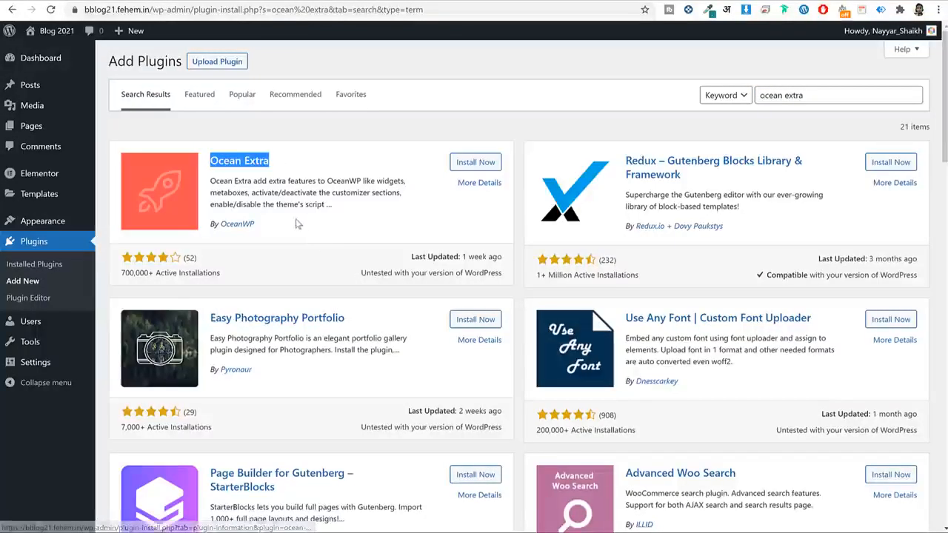
drag(259, 223, 218, 223)
click(452, 163)
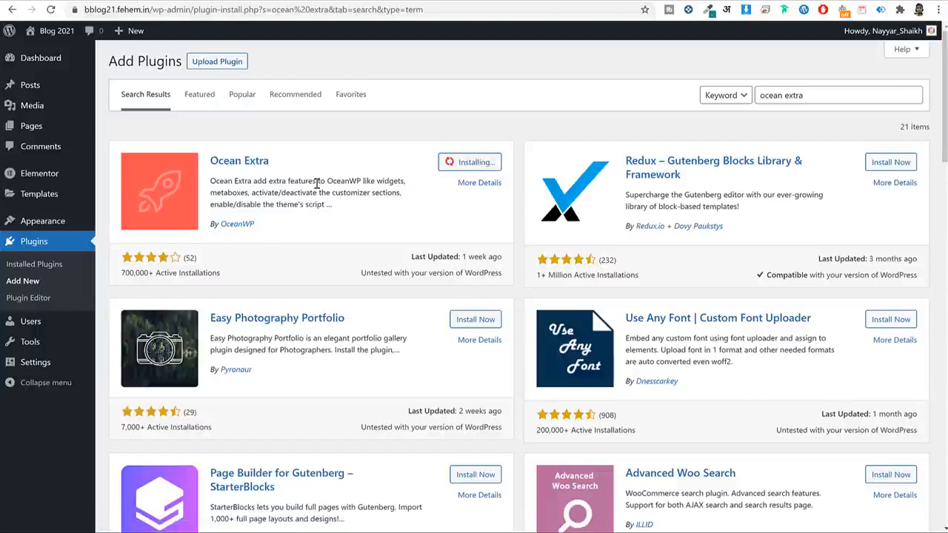
triple_click(317, 182)
click(365, 202)
Search 'co' and install Contact Form 7, then clear the search box.
triple_click(823, 91)
text(contact)
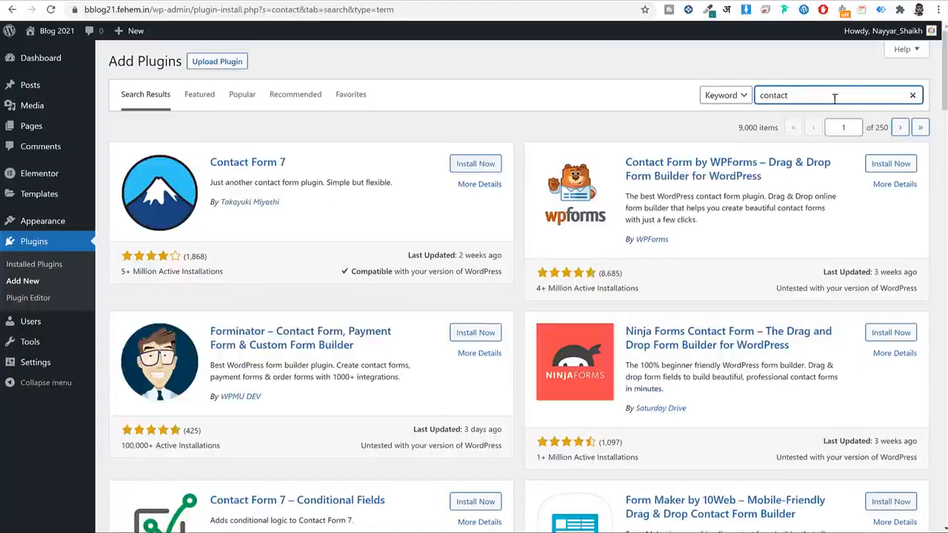
click(484, 165)
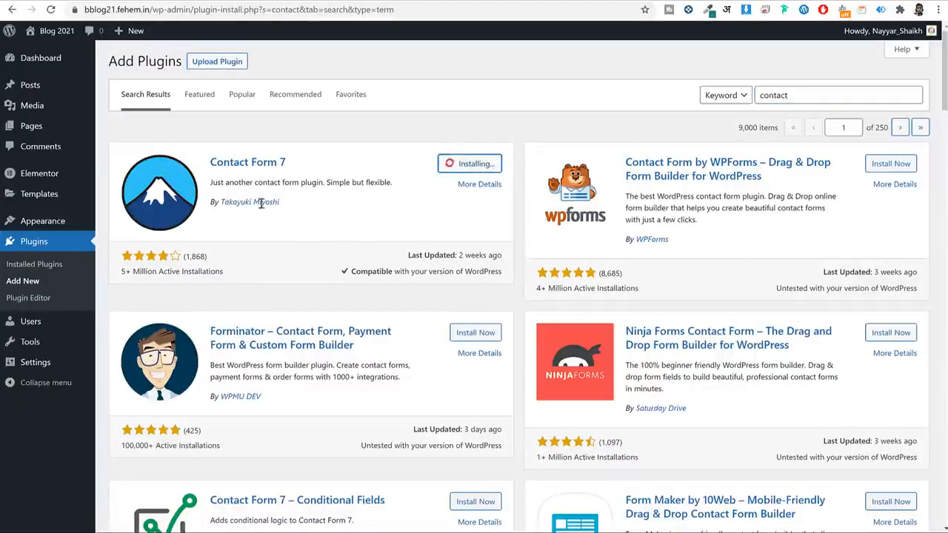
drag(279, 204, 211, 204)
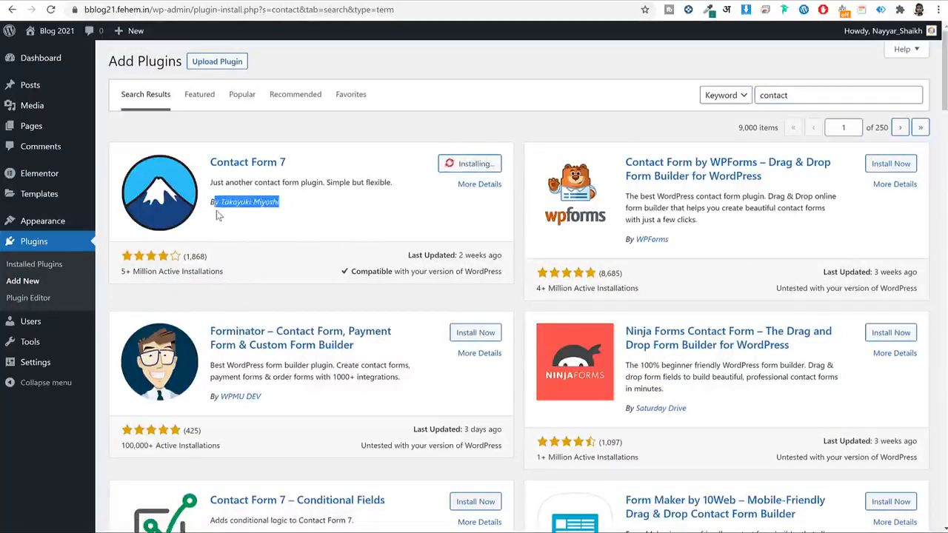
click(812, 94)
key(ctrl+a)
key(BackSpace)
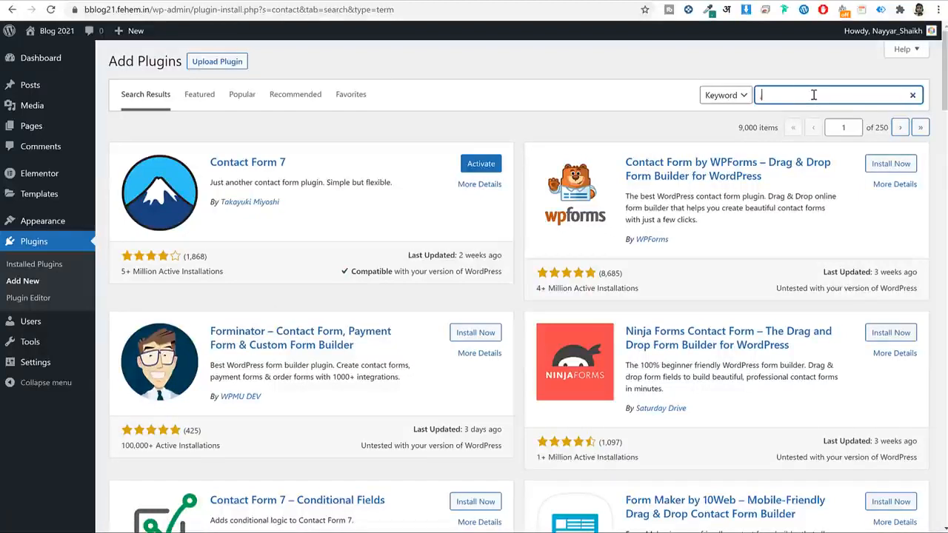
Install MC4WP: Mailchimp for WordPress and Yoast SEO by Team Yoast.
text(mcw)
text(4wp)
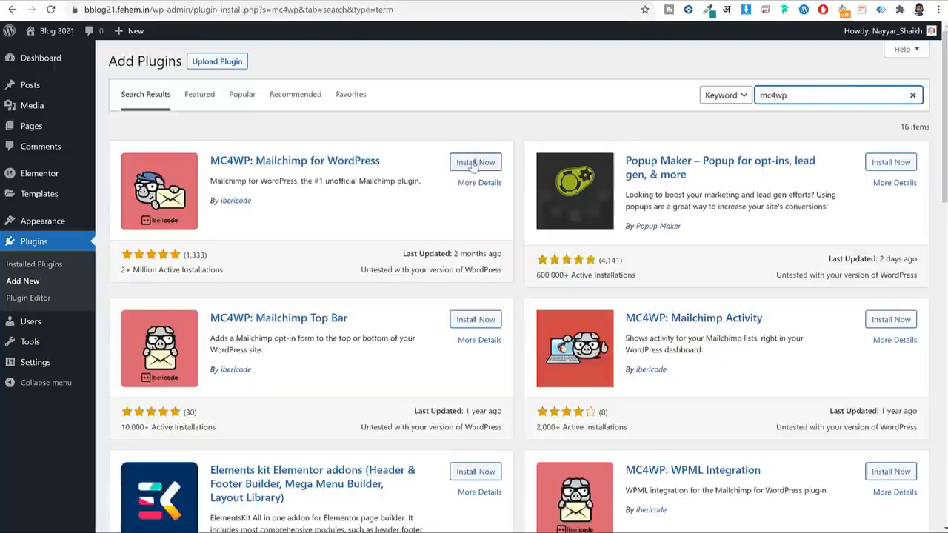
click(470, 161)
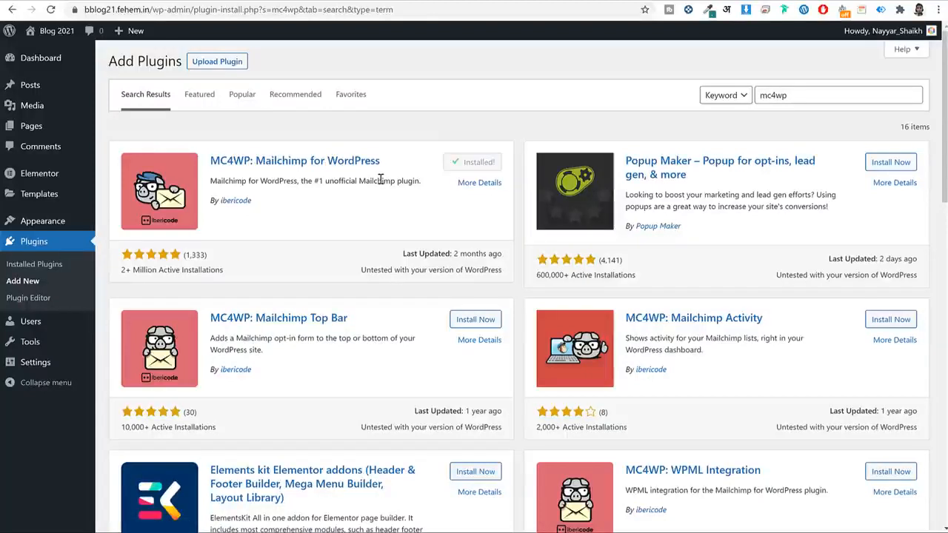
double_click(802, 91)
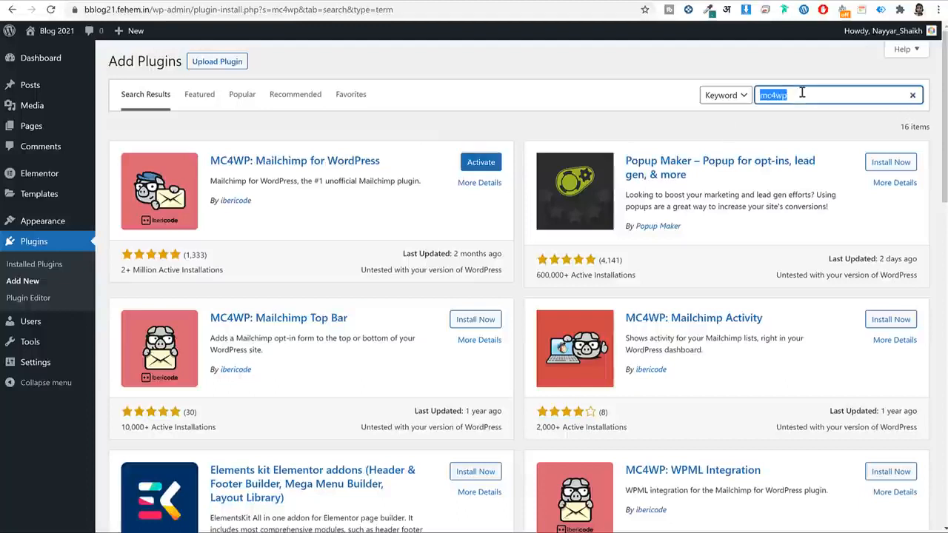
text(yoast)
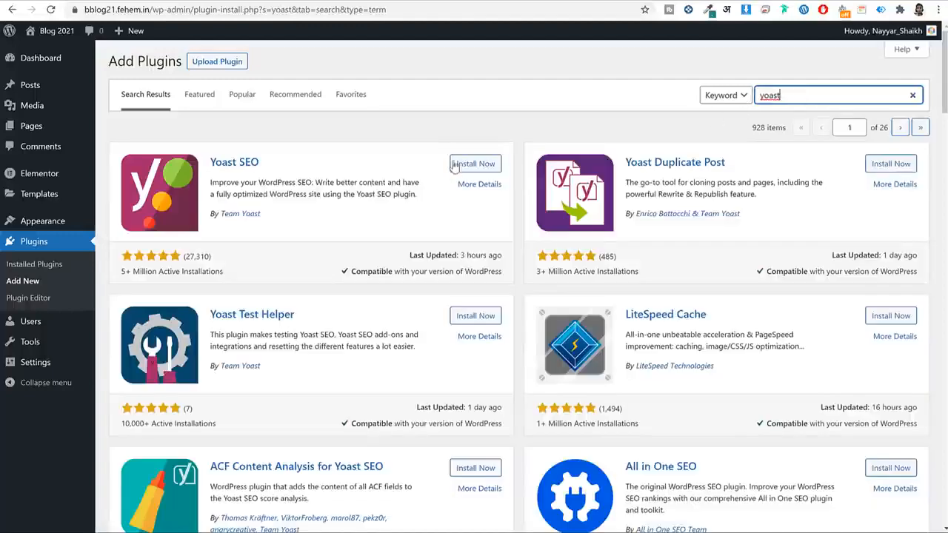
click(474, 164)
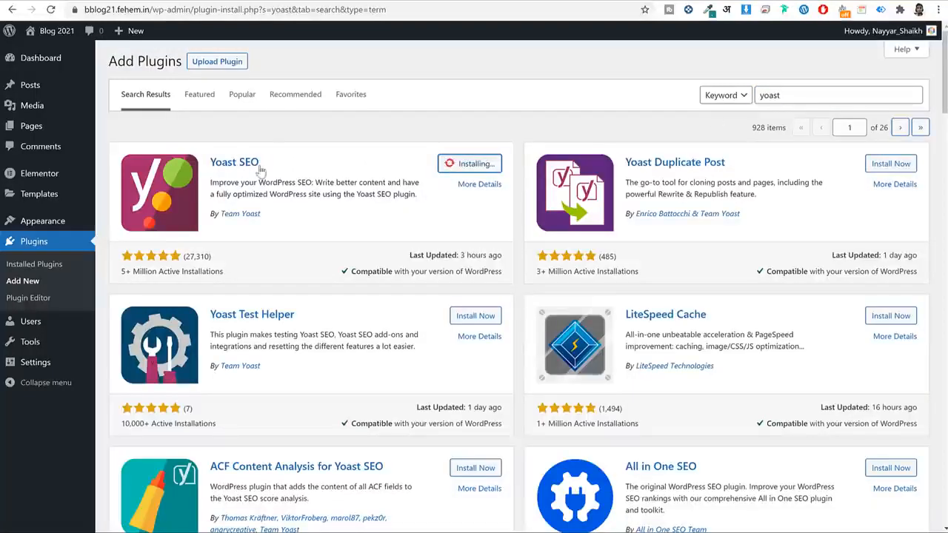
drag(277, 216, 219, 215)
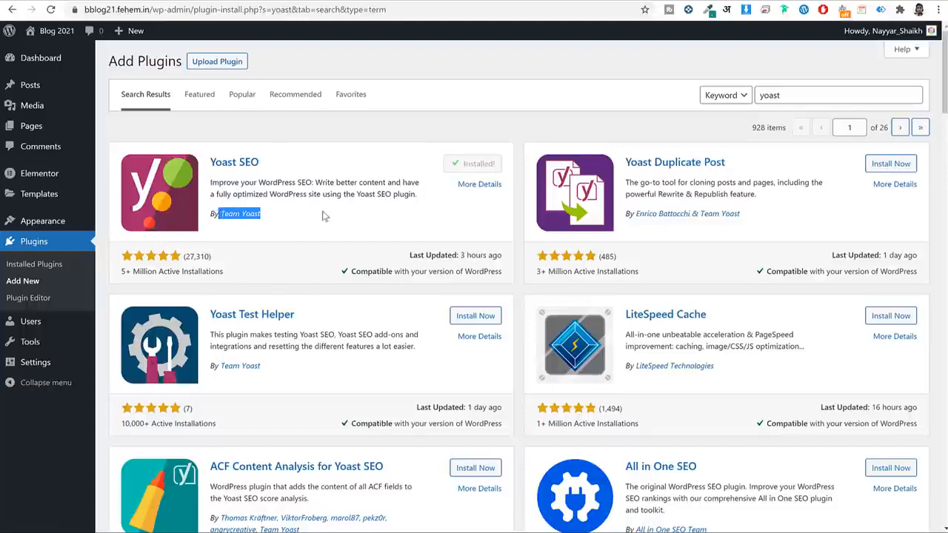
Replace the plugin search term with 'smush'.
click(824, 96)
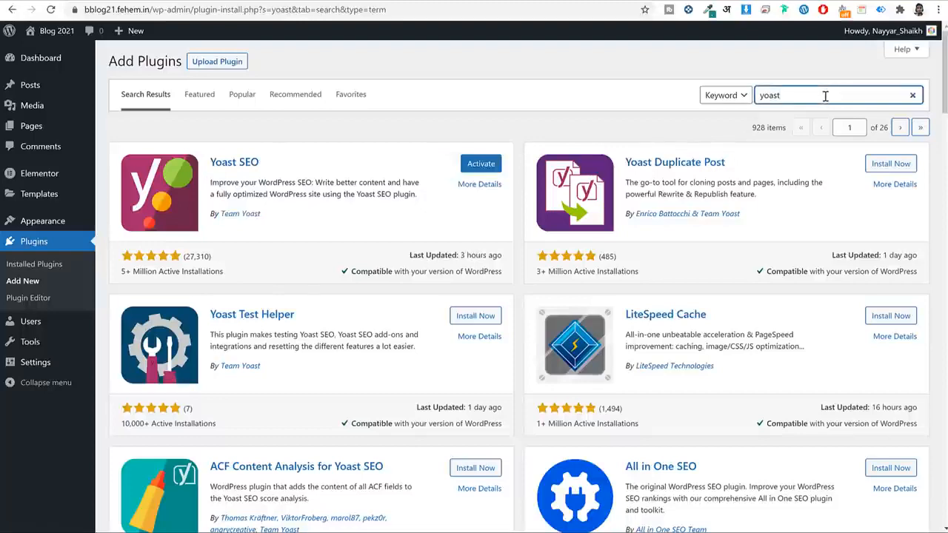
double_click(824, 95)
text(smush)
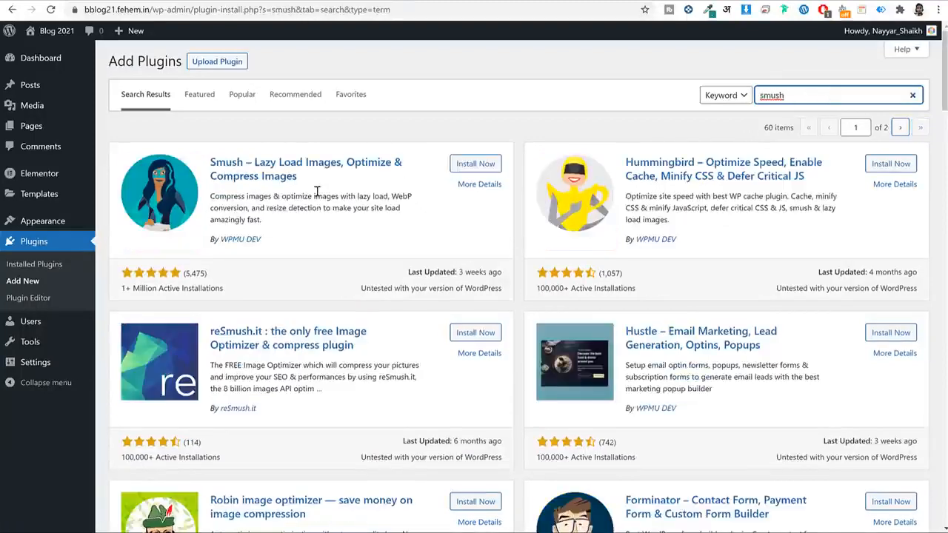
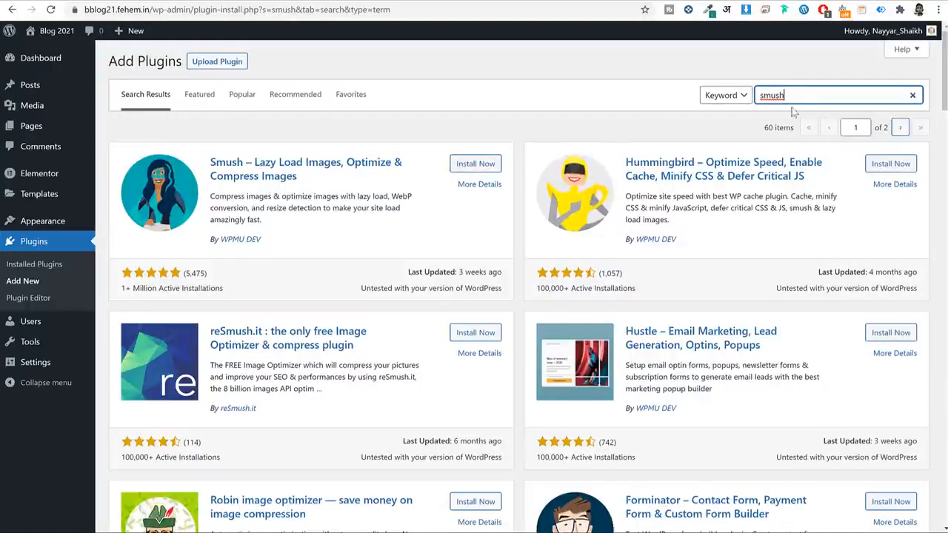
Search for 'hustle' and install the Hustle plugin.
key(ctrl+a)
click(680, 123)
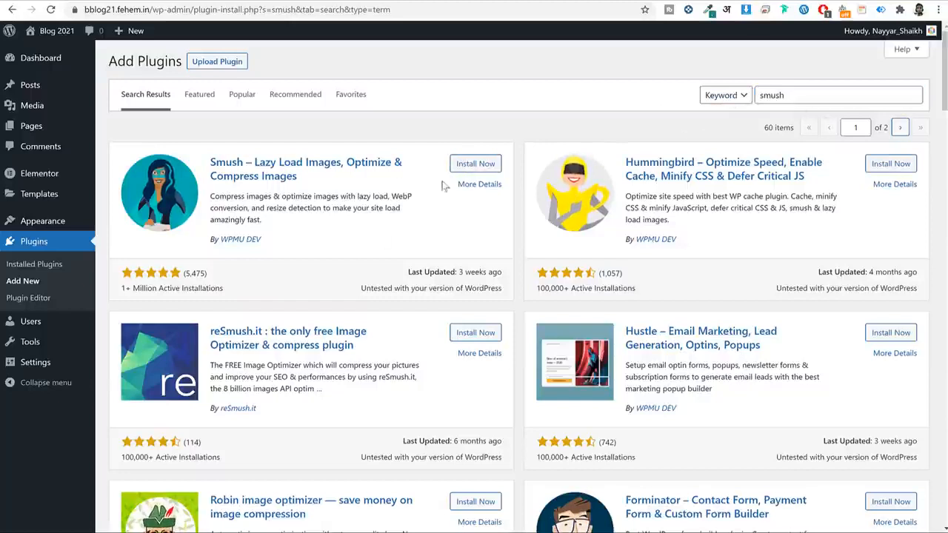
click(827, 97)
key(ctrl+a)
text(hustl)
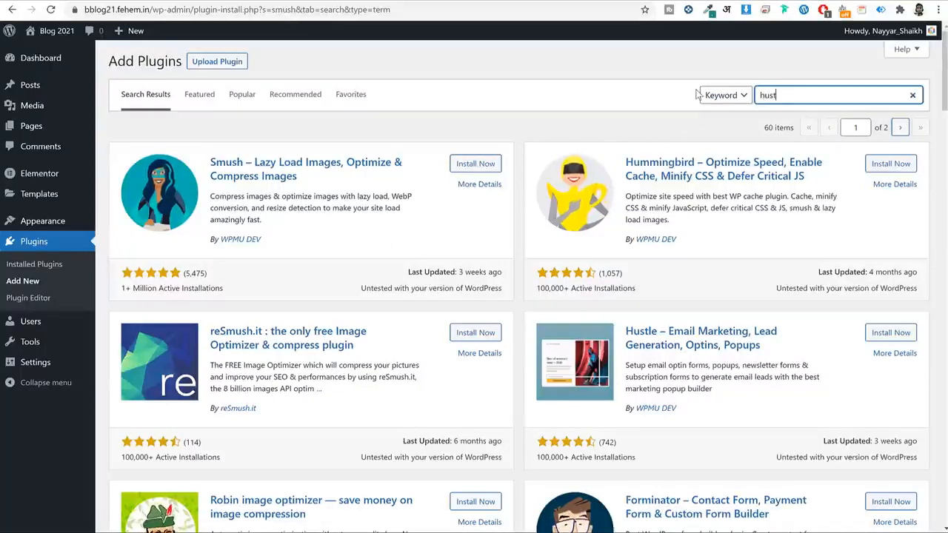
text(e)
key(BackSpace)
text(le)
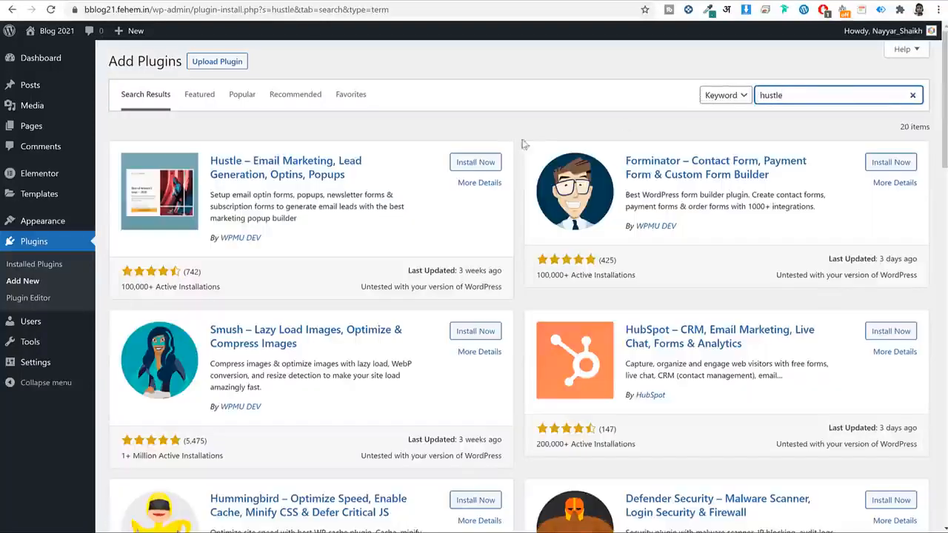
click(462, 163)
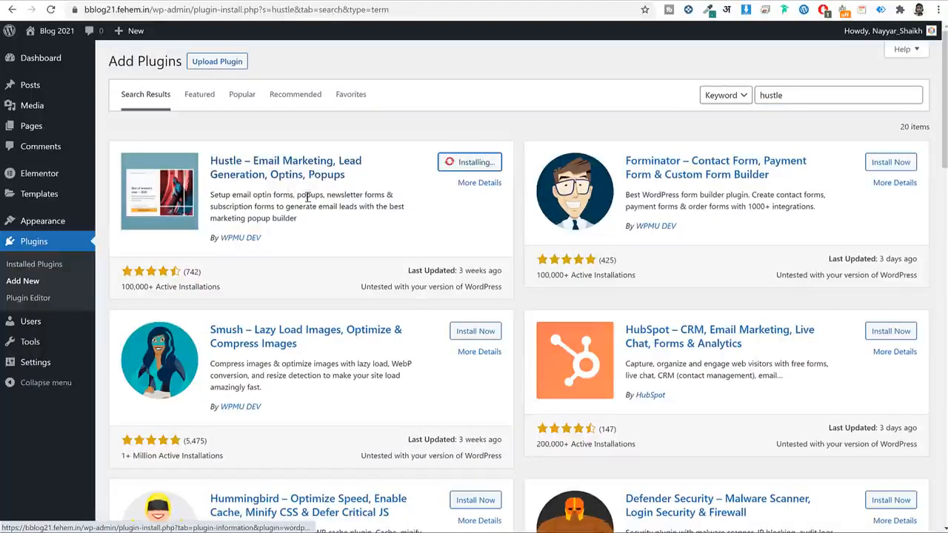
drag(286, 239, 208, 238)
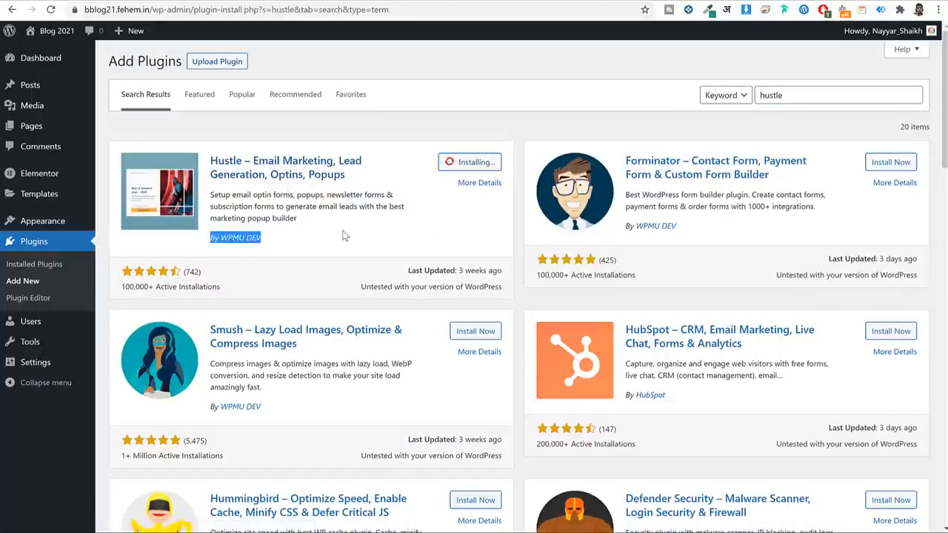
click(342, 225)
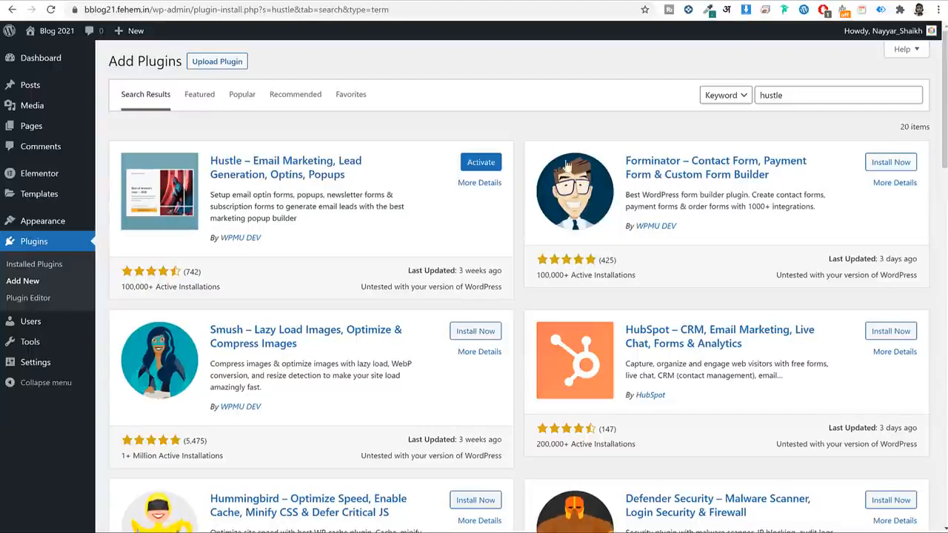
Search 'site k' and install Site Kit by Google.
double_click(836, 94)
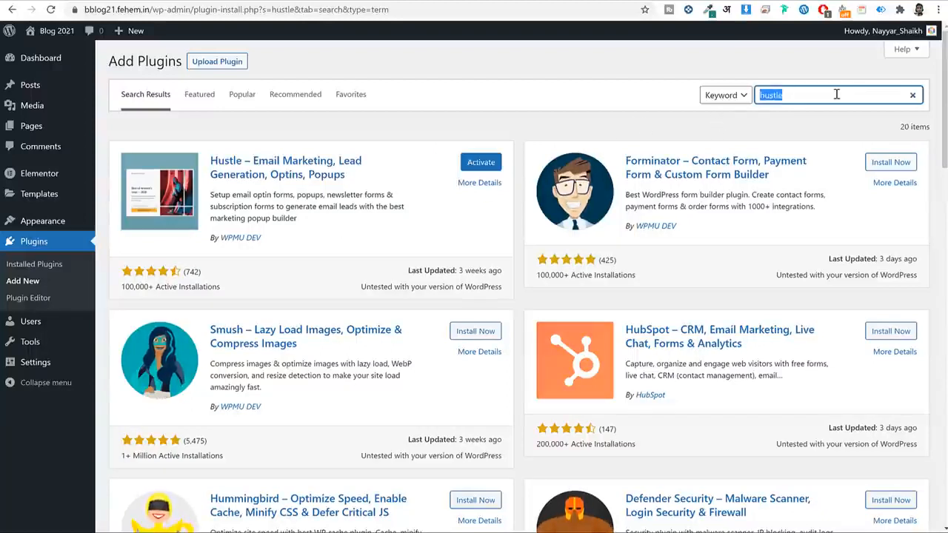
text(site kit)
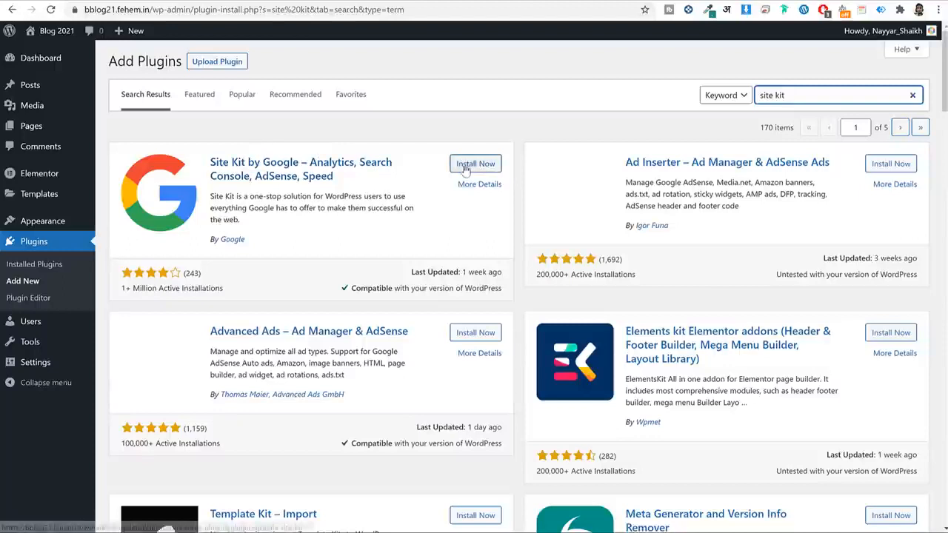
click(469, 164)
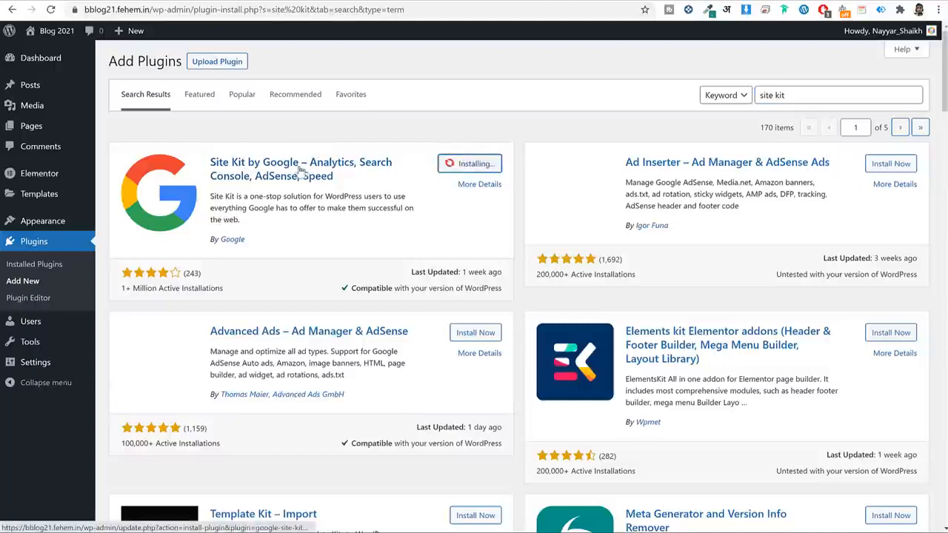
drag(268, 246, 198, 251)
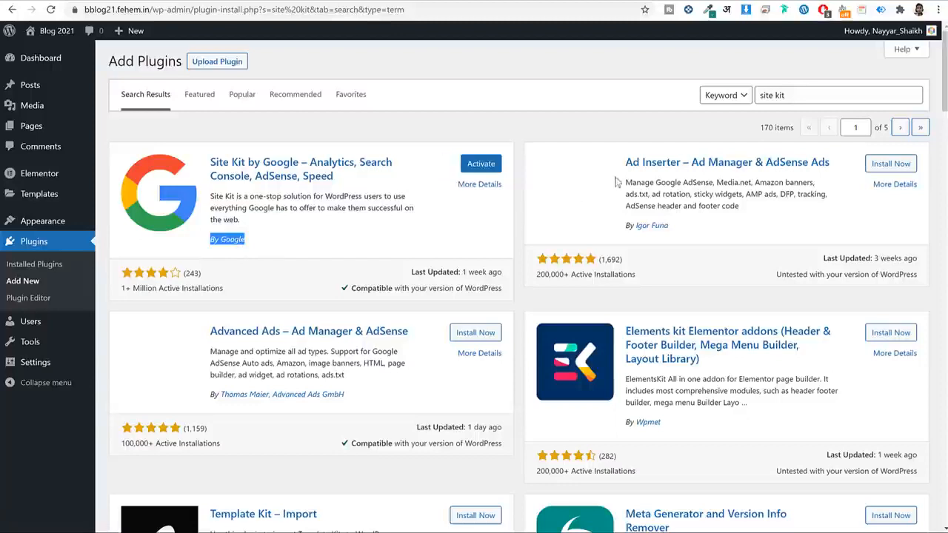
Search 'livemn', install Livemesh Addons for Elementor, and go to Installed Plugins.
double_click(825, 95)
key(BackSpace)
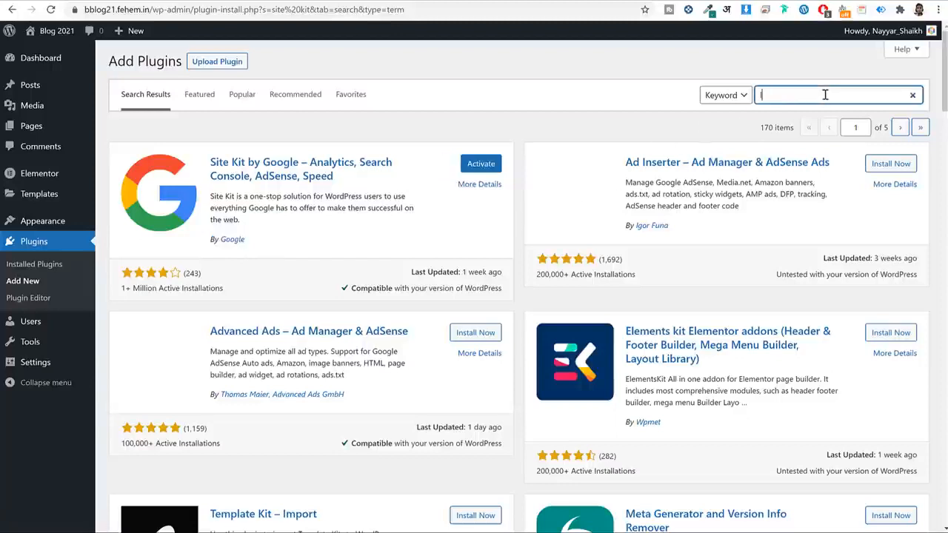
text(livemn)
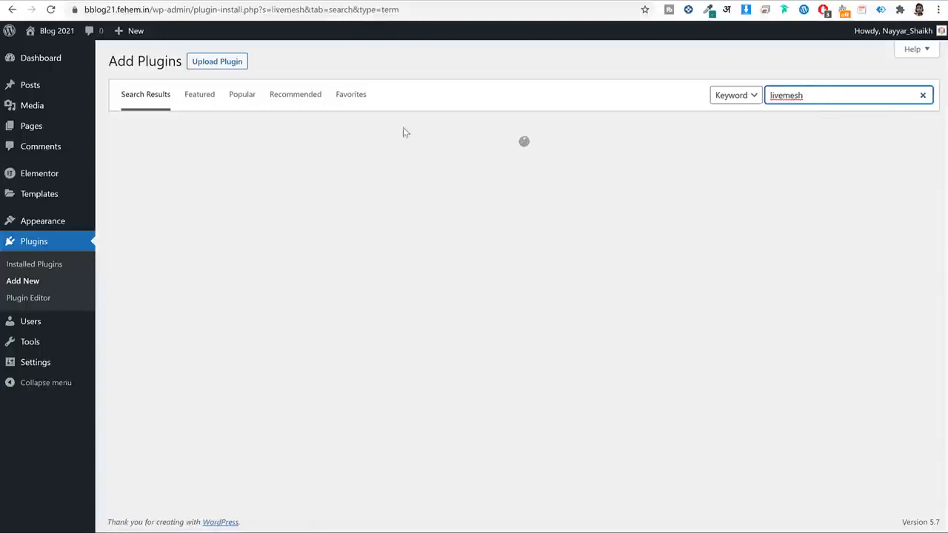
click(469, 162)
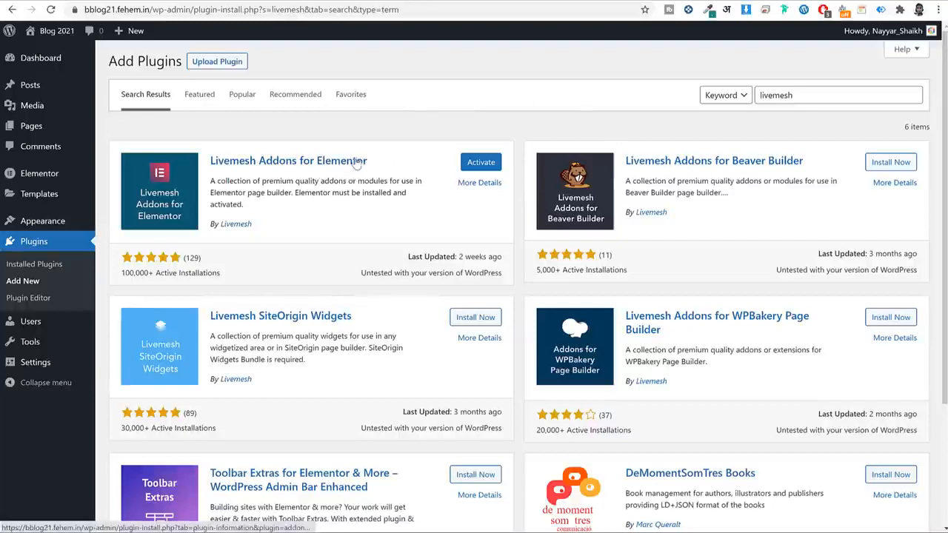
click(30, 265)
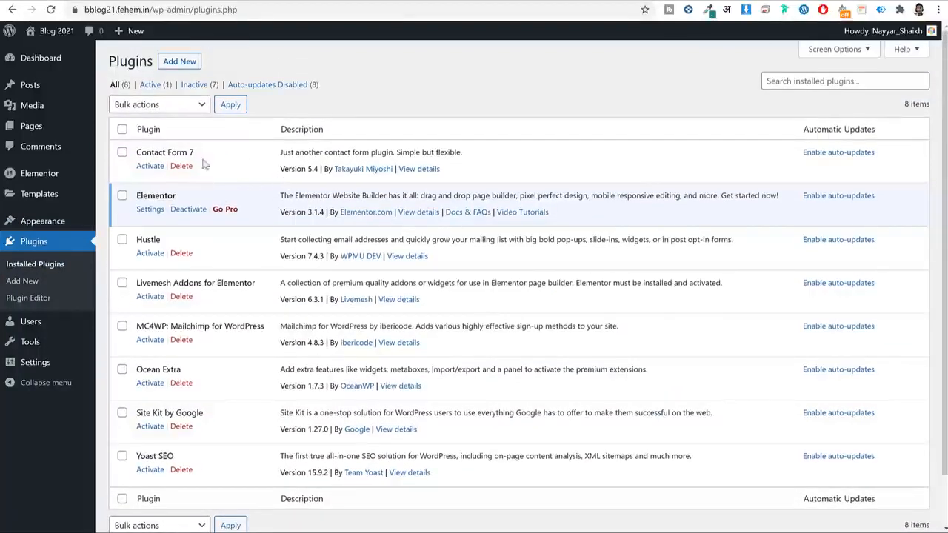
Select all installed plugins and bulk-activate them.
click(122, 128)
scroll(207, 239, down, 1)
scroll(207, 296, up, 1)
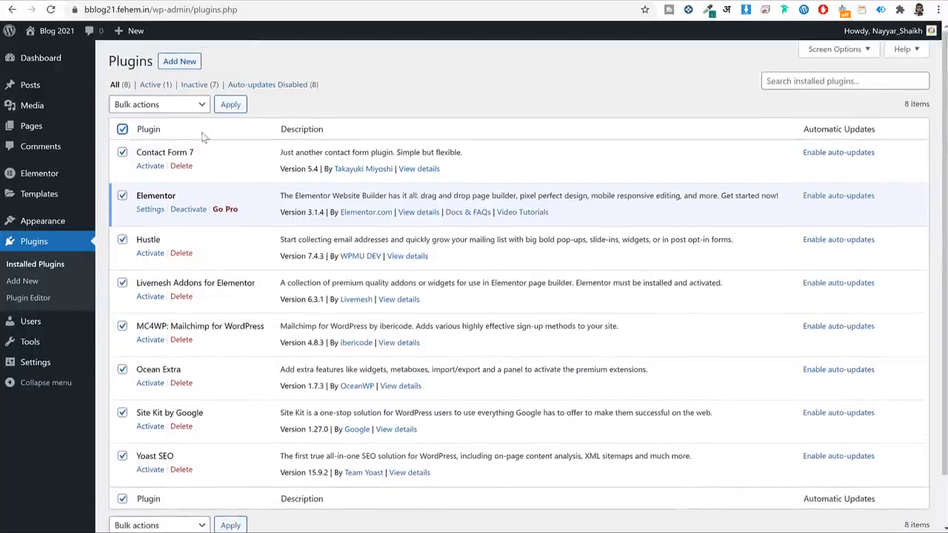
click(177, 104)
click(155, 131)
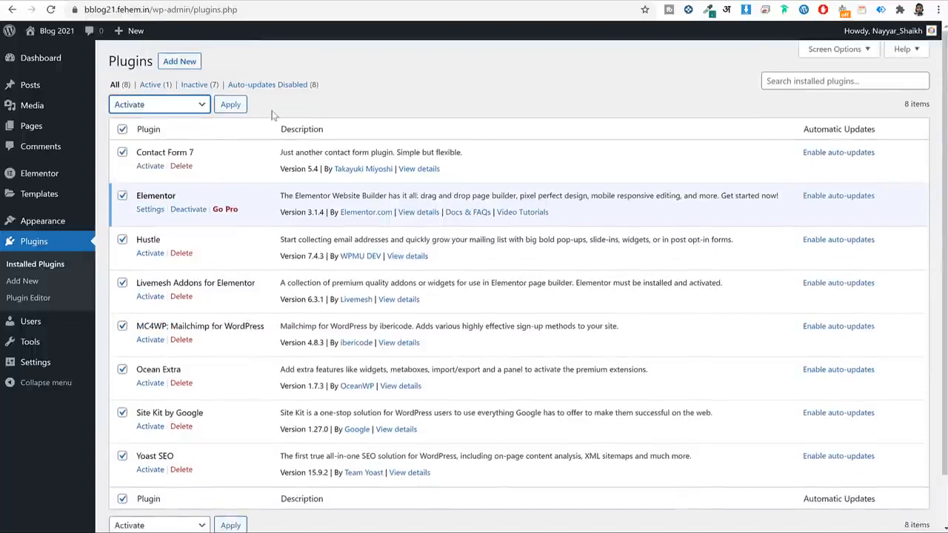
click(230, 108)
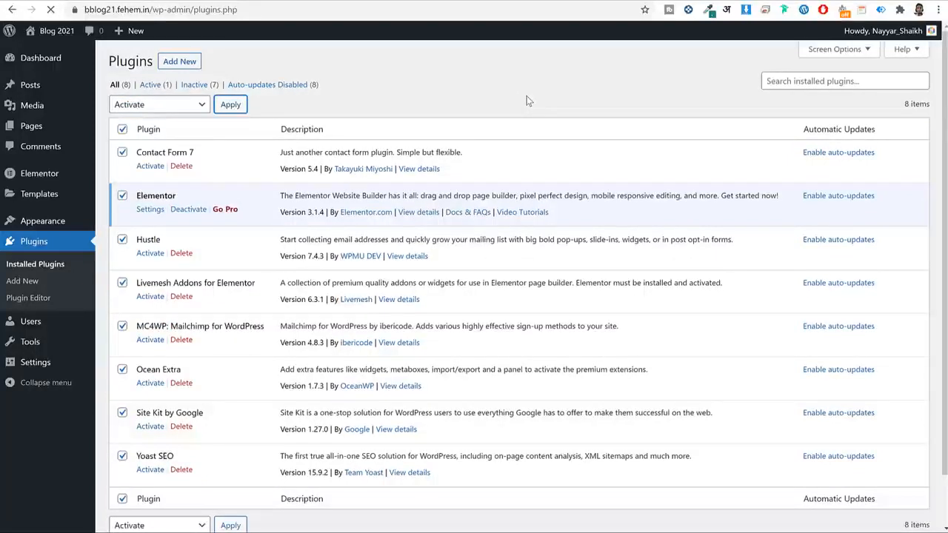
Dismiss the Site Kit banner and skip the OceanWP setup wizard.
scroll(605, 196, down, 6)
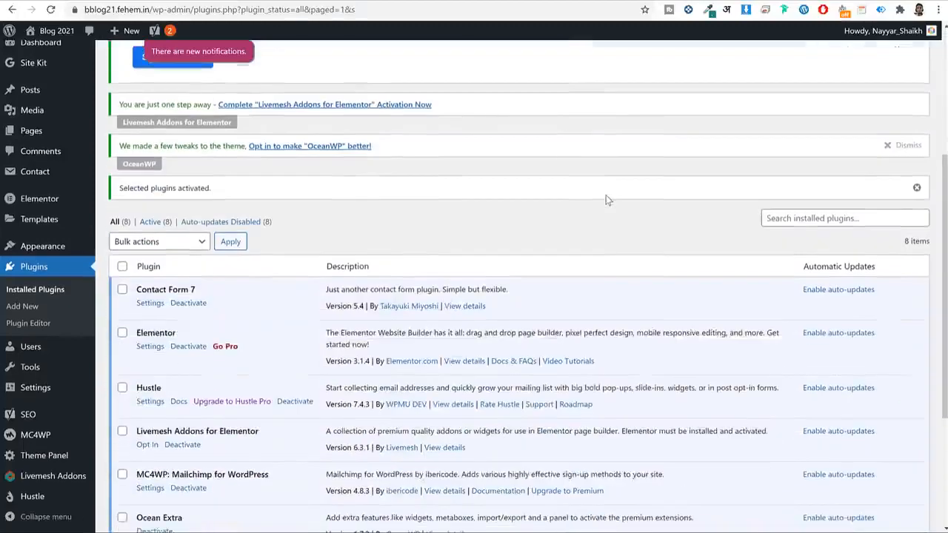
scroll(604, 197, up, 6)
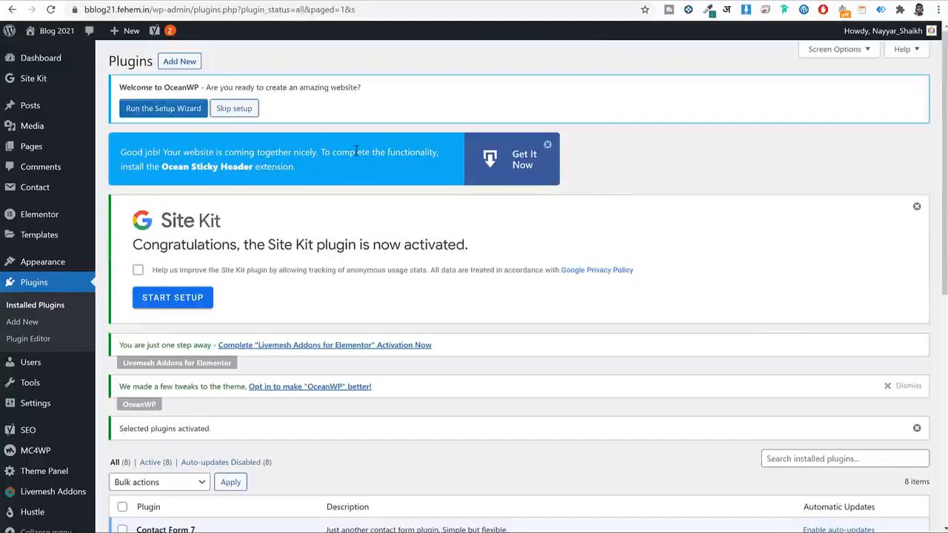
click(552, 146)
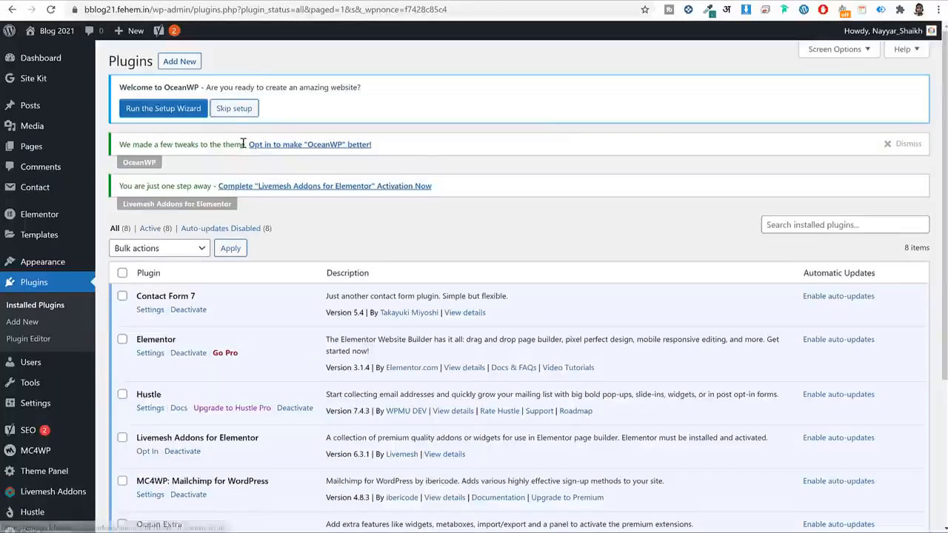
click(241, 108)
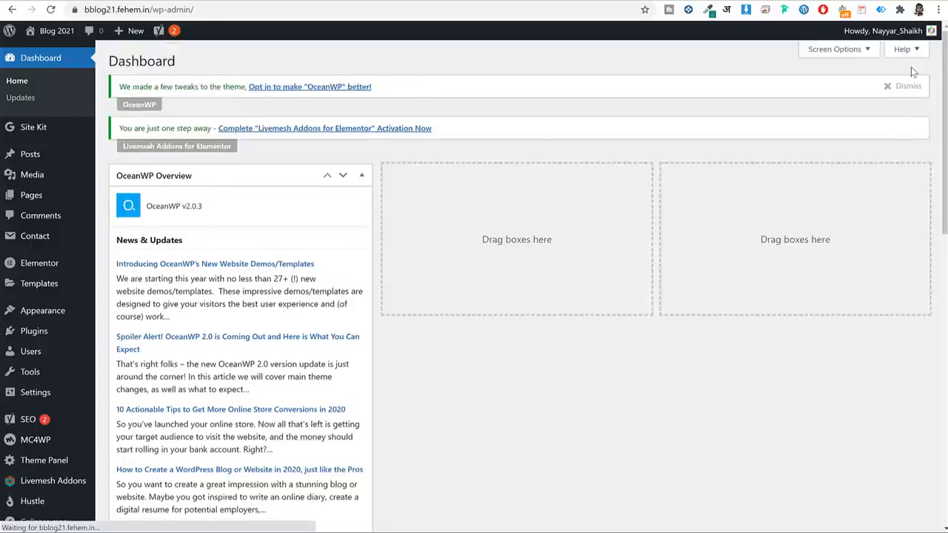
Dismiss the OceanWP notice, skip the Livemesh Addons opt-in, and return to the Dashboard.
click(892, 87)
click(402, 88)
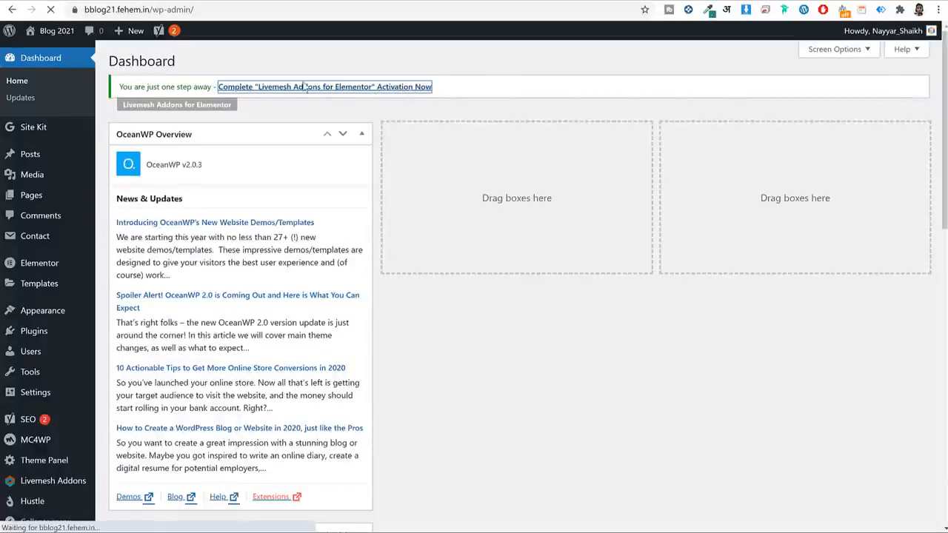
click(374, 206)
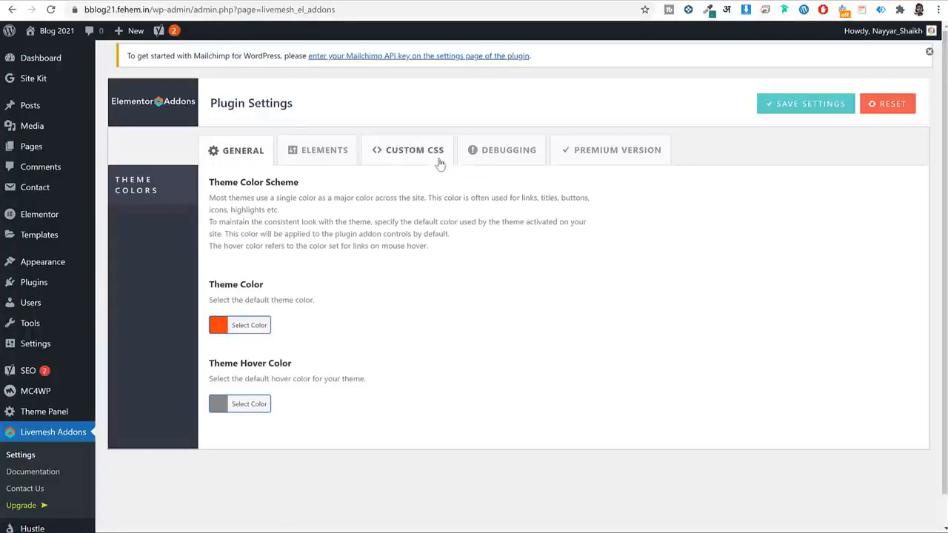
click(43, 58)
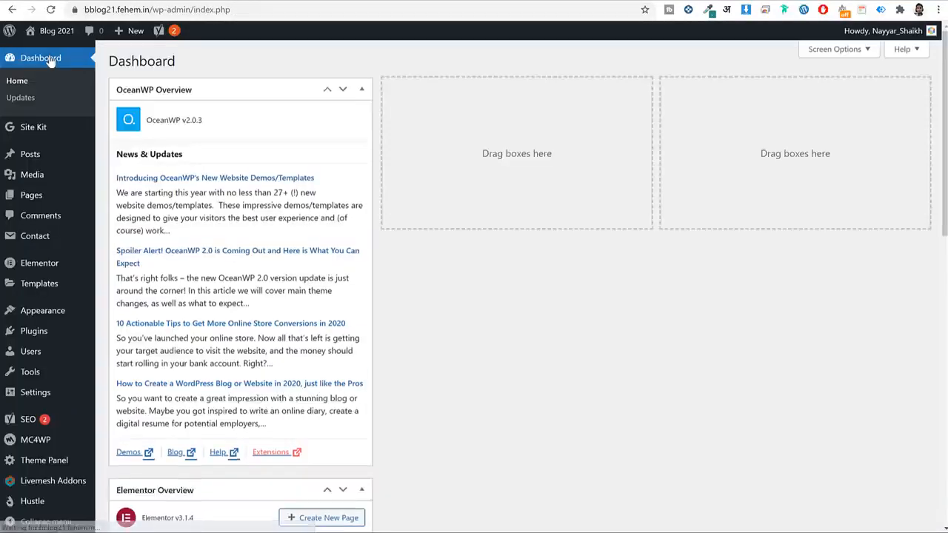
scroll(352, 318, down, 8)
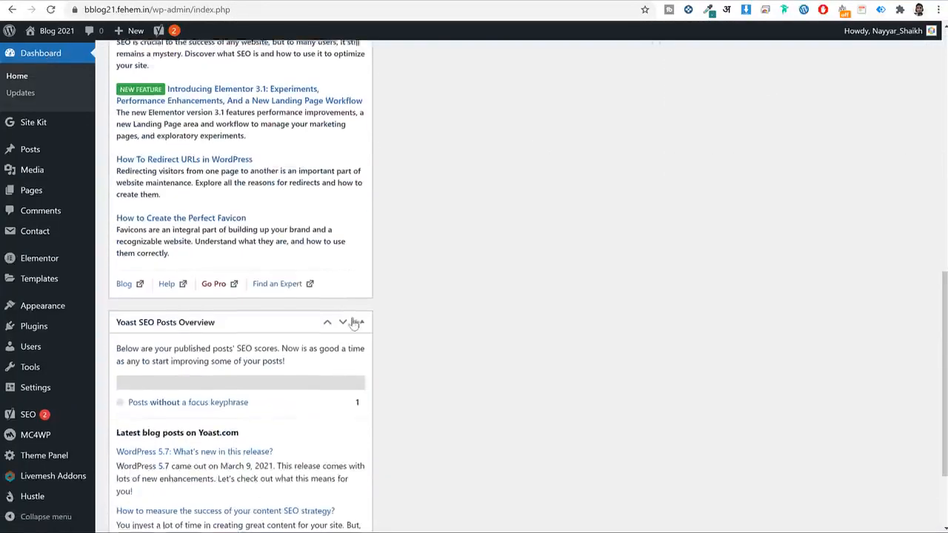
scroll(354, 322, up, 8)
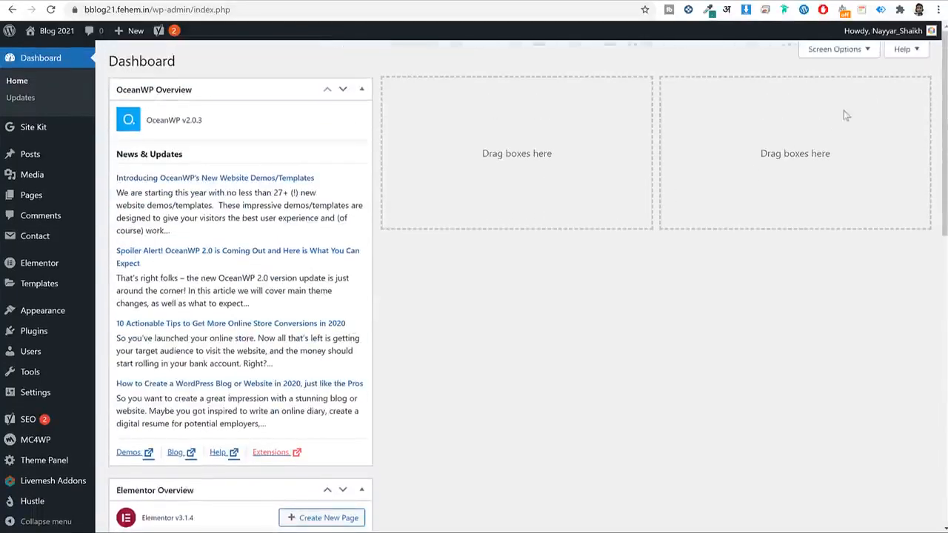
In Screen Options, hide the OceanWP Overview and Elementor Overview boxes.
click(850, 50)
click(161, 103)
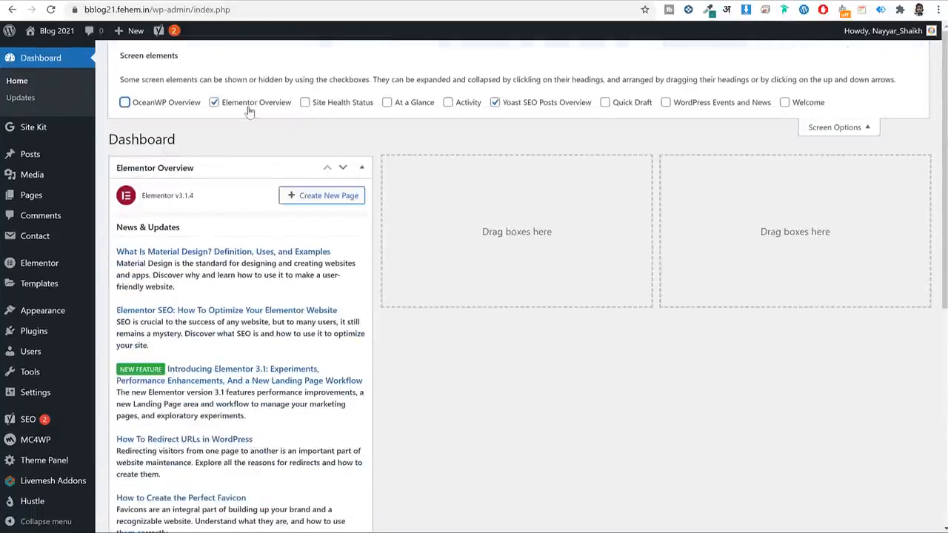
click(249, 104)
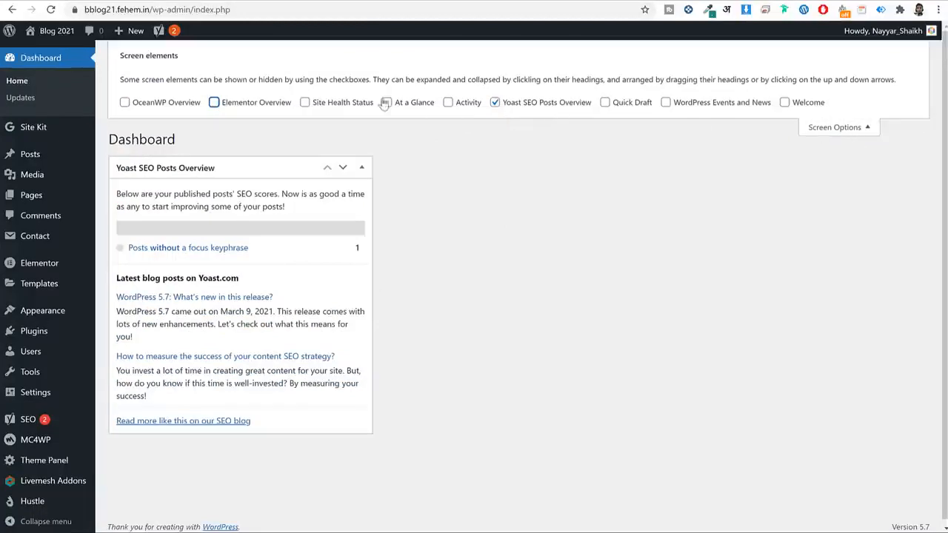
click(322, 108)
click(323, 108)
click(832, 129)
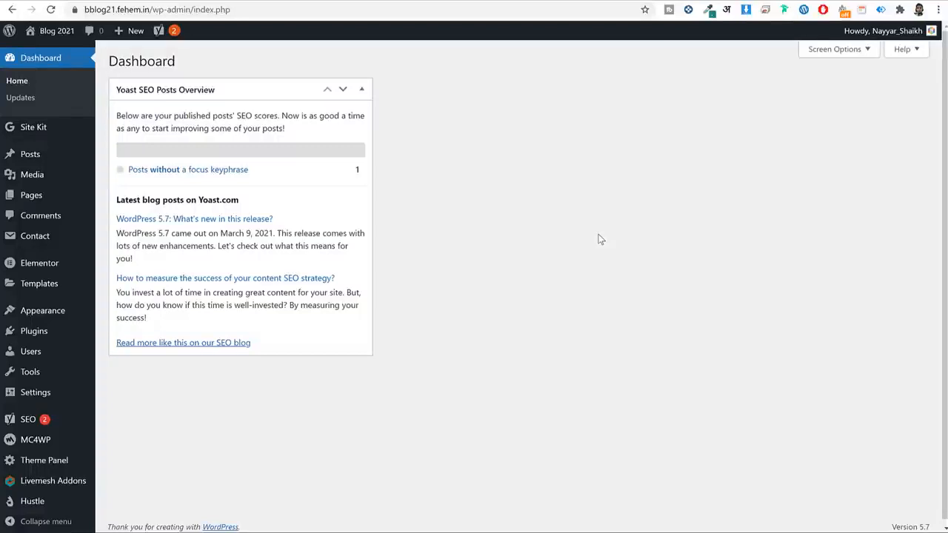
scroll(385, 333, down, 1)
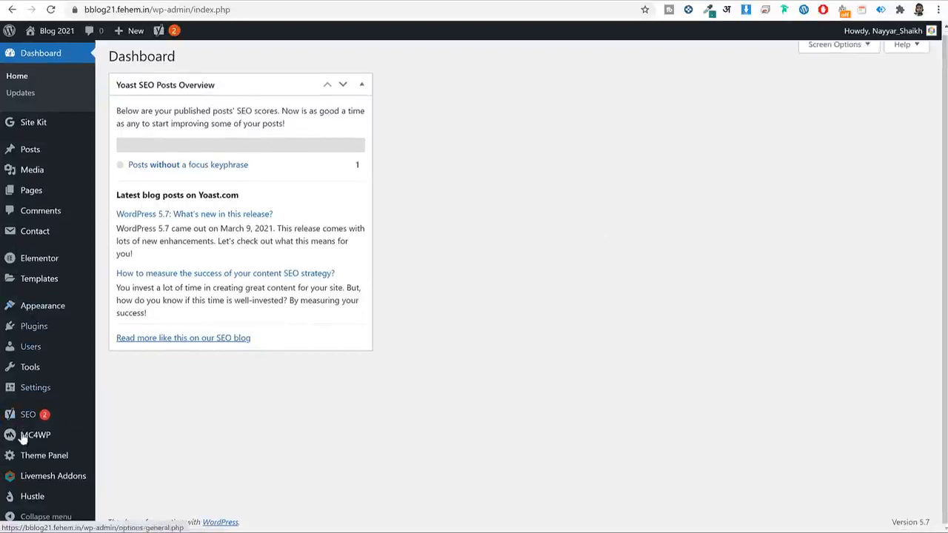
mouse_move(26, 418)
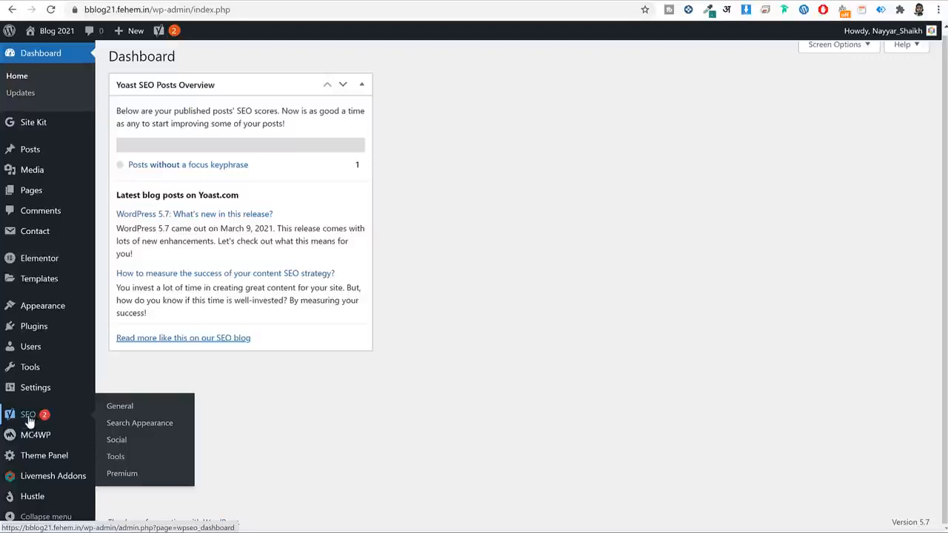
Launch the Yoast SEO configuration wizard and mark the site as live and ready to index.
click(29, 419)
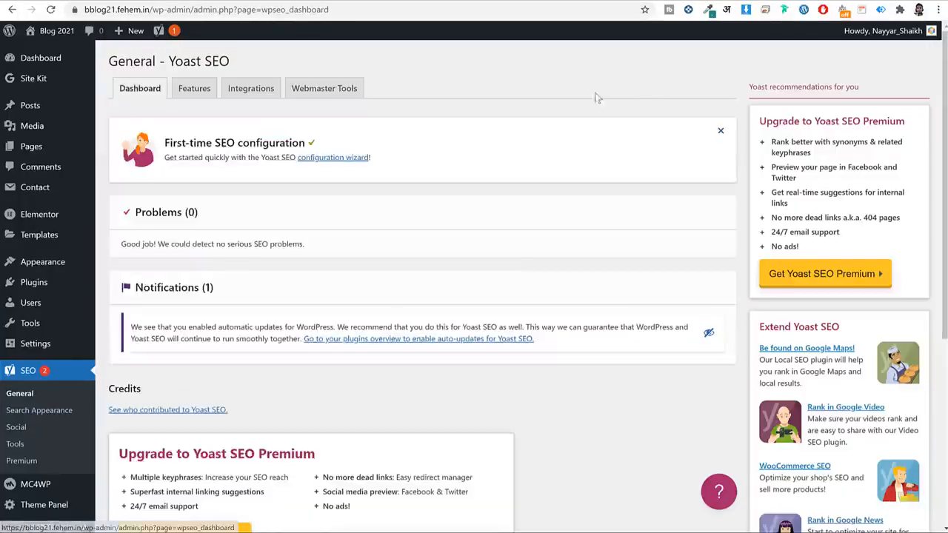
drag(398, 158, 299, 167)
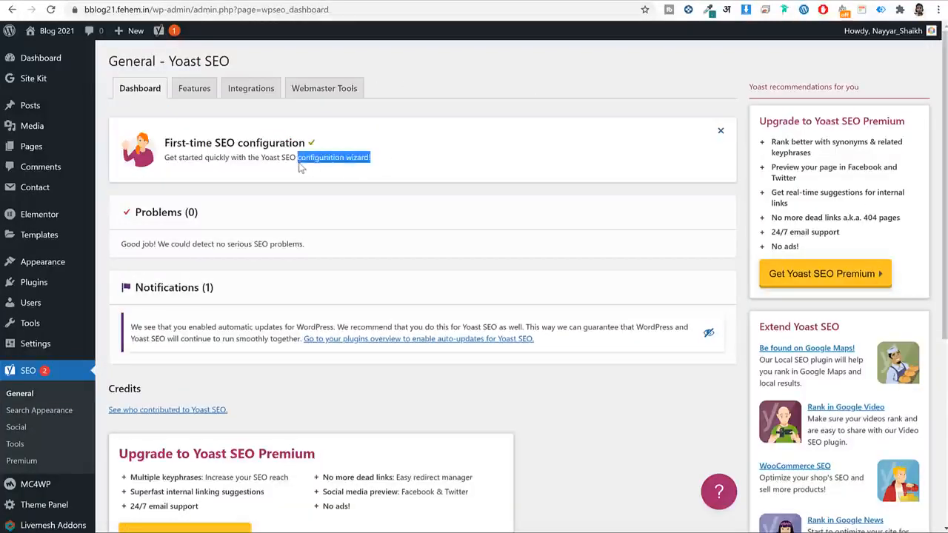
click(351, 158)
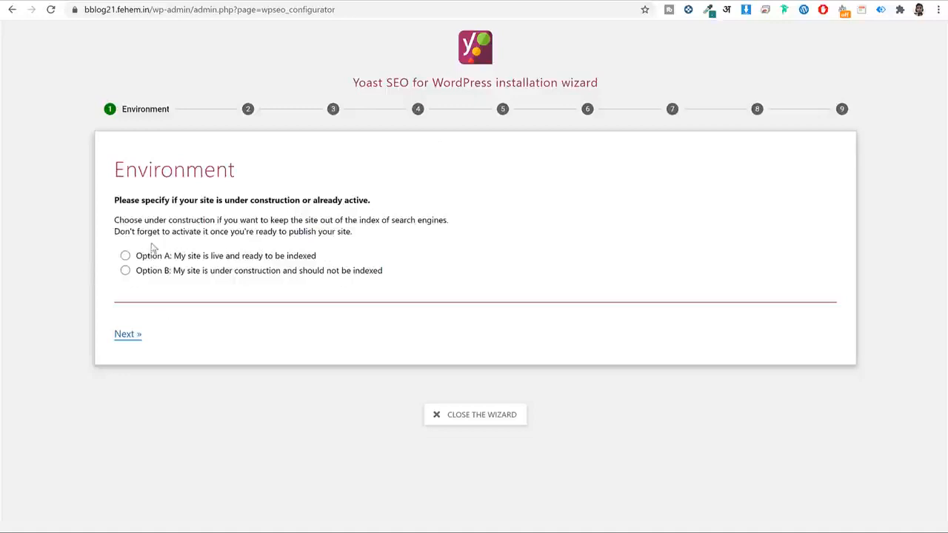
click(126, 257)
drag(181, 256, 323, 263)
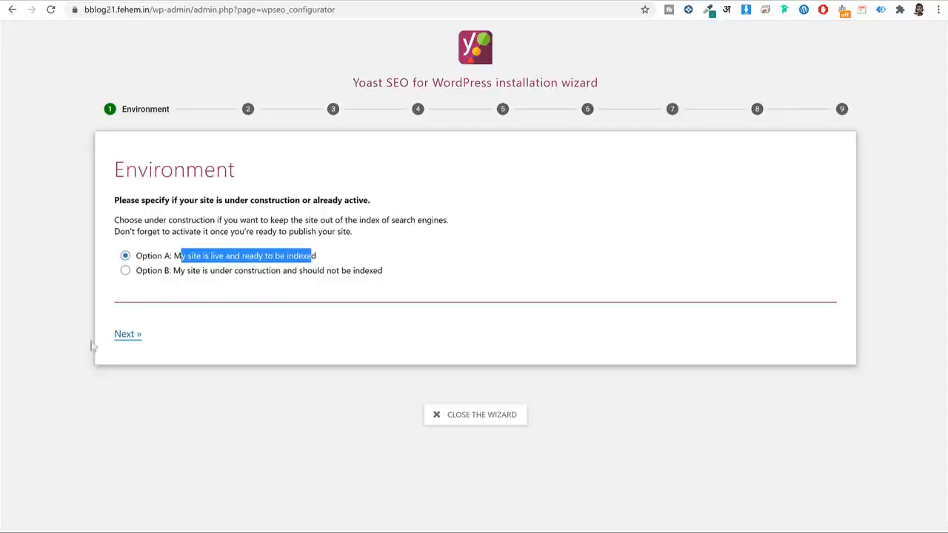
Set the site type to 'A blog' and continue.
click(127, 336)
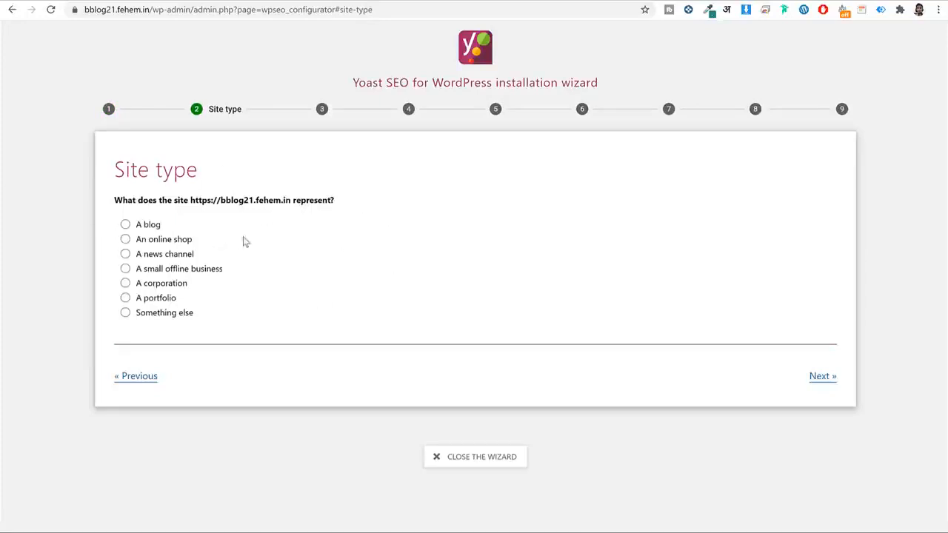
click(158, 241)
click(157, 226)
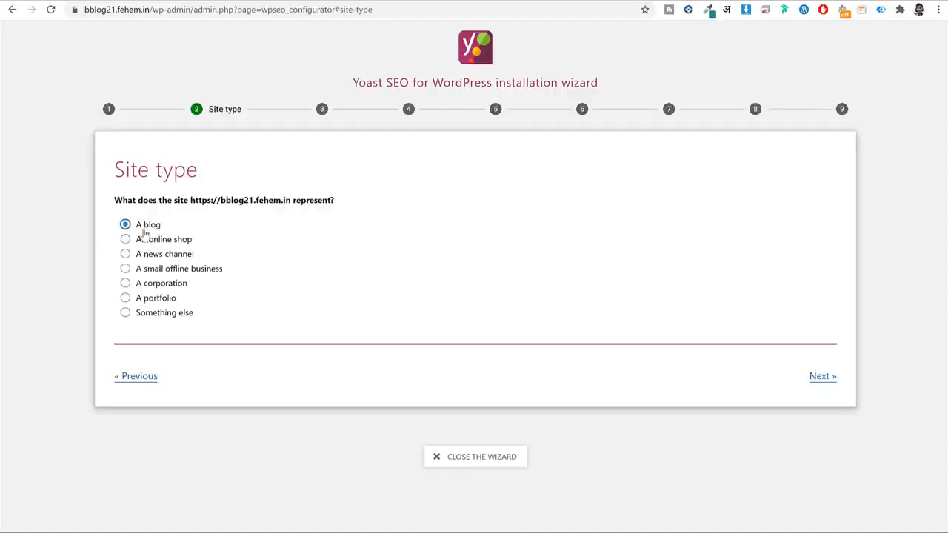
click(825, 376)
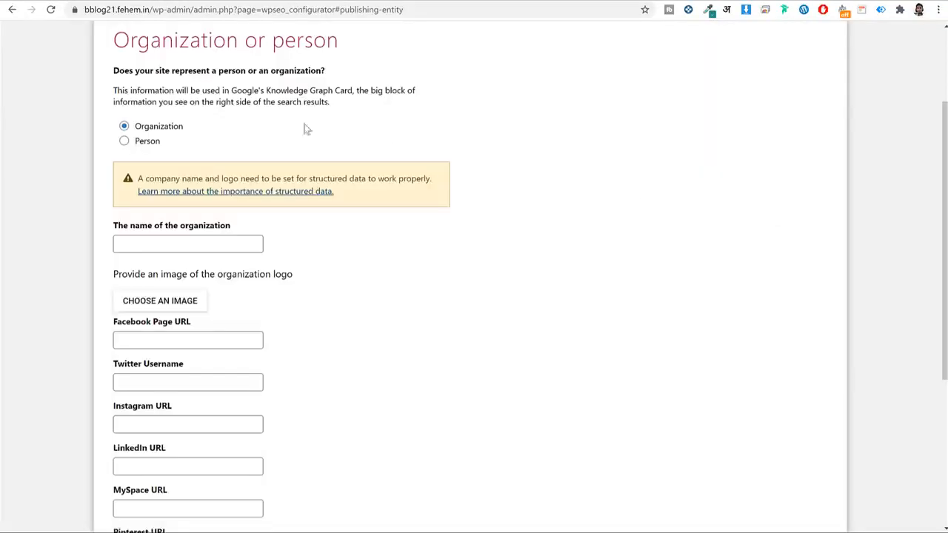
Choose Organization and enter the organization name BloggDude.
click(145, 142)
click(158, 255)
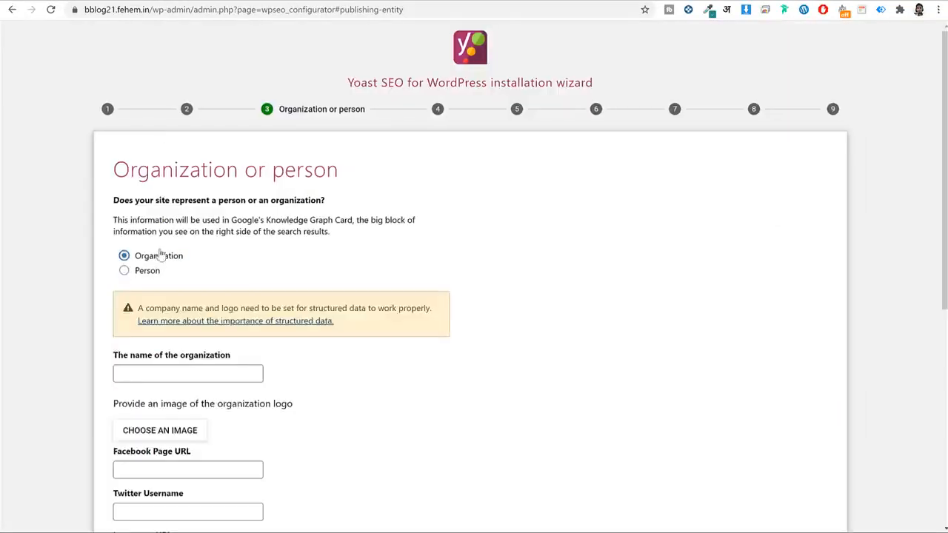
scroll(350, 269, down, 3)
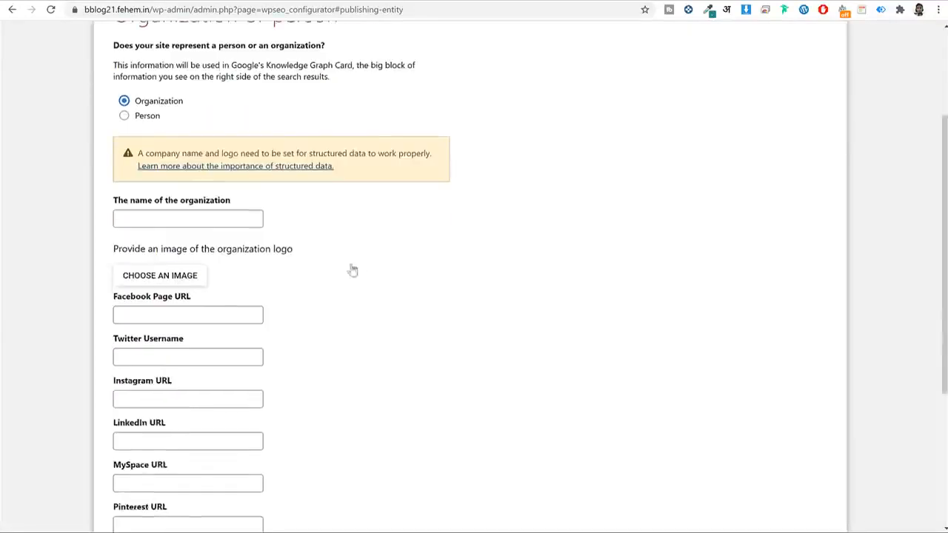
click(193, 196)
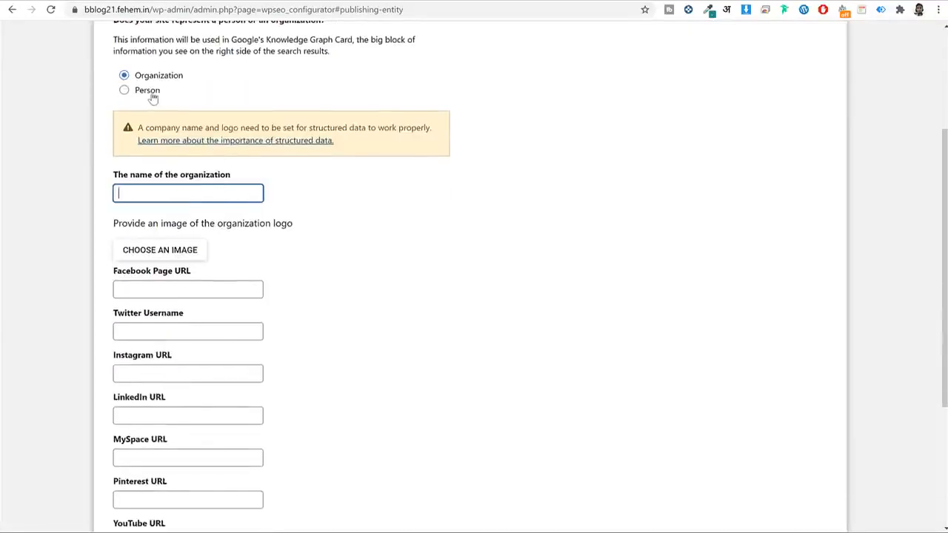
text(BloggDude)
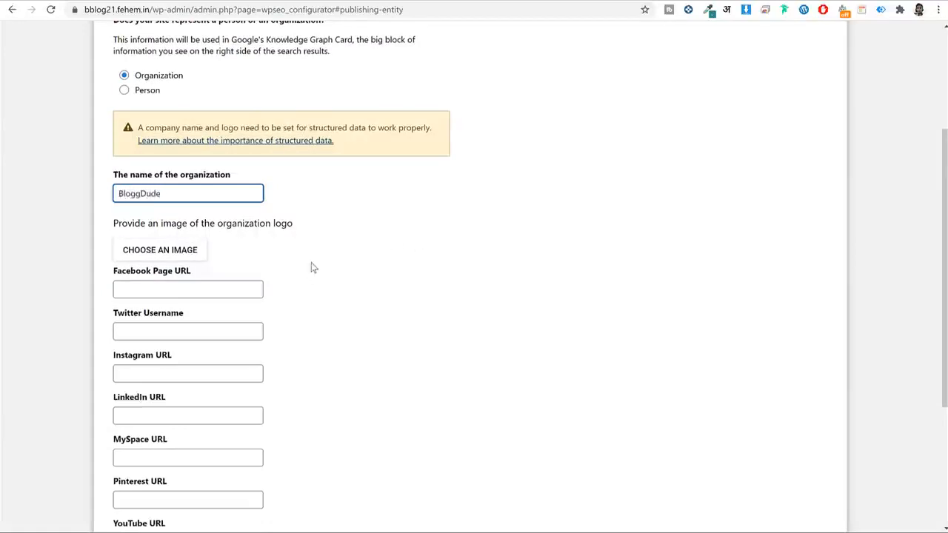
scroll(311, 266, down, 1)
Upload the LogoMakr image file and use it as the organization logo.
click(137, 187)
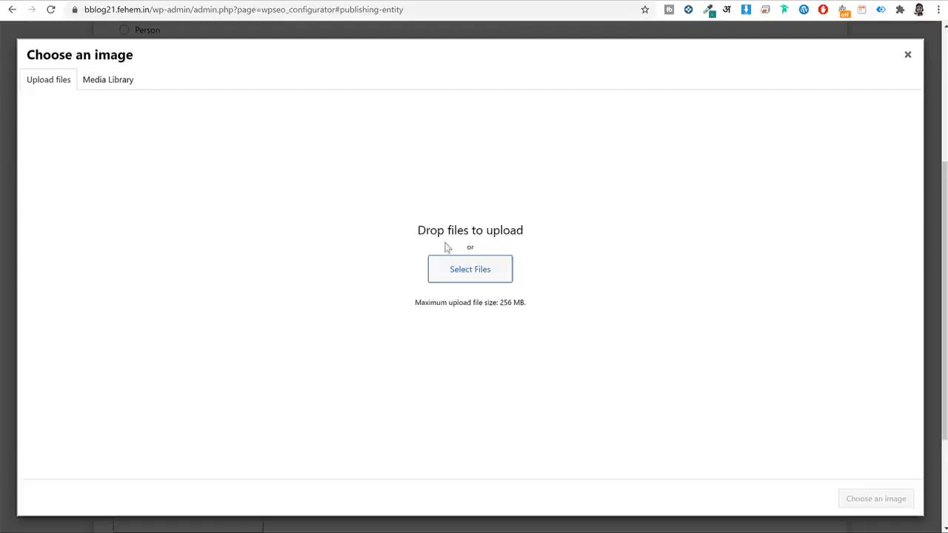
click(501, 271)
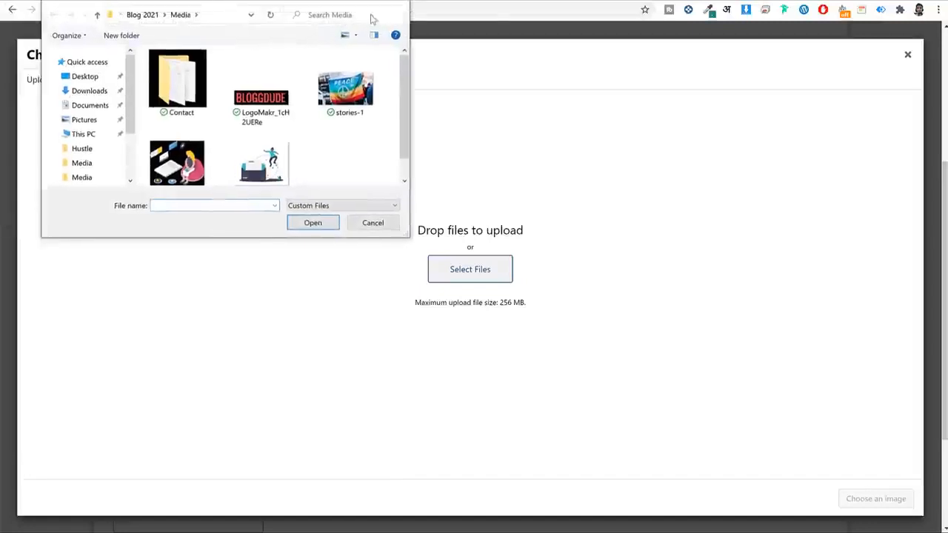
click(354, 115)
click(405, 248)
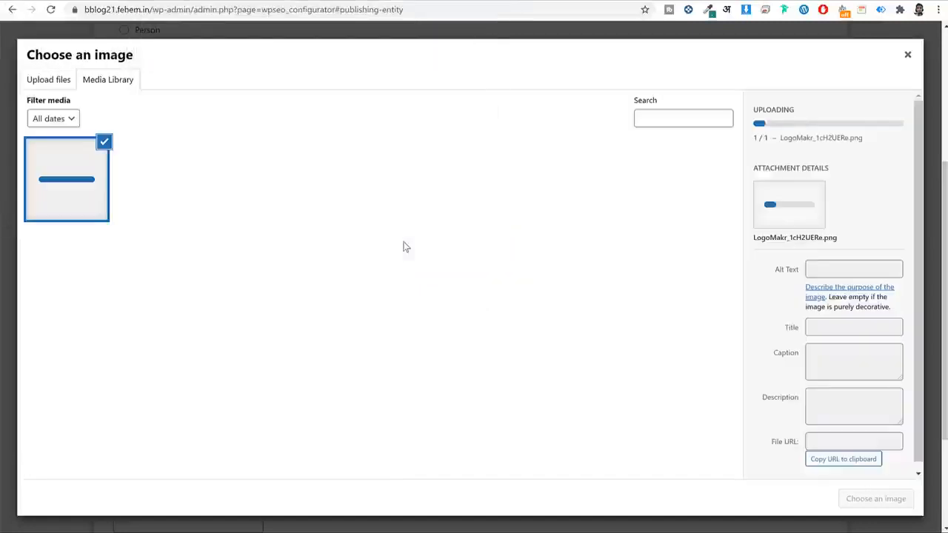
click(875, 499)
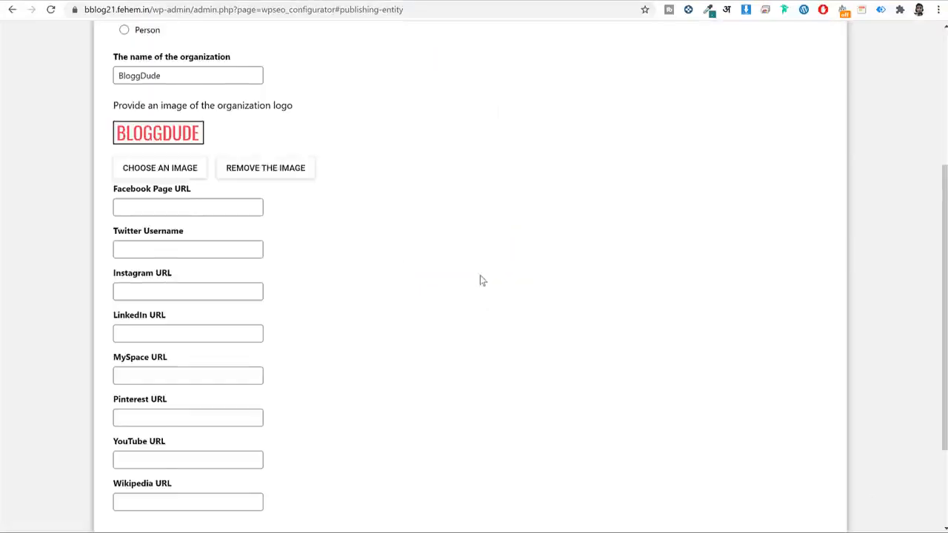
scroll(480, 276, down, 1)
Fill the social profile URL fields with # placeholders and continue.
click(194, 146)
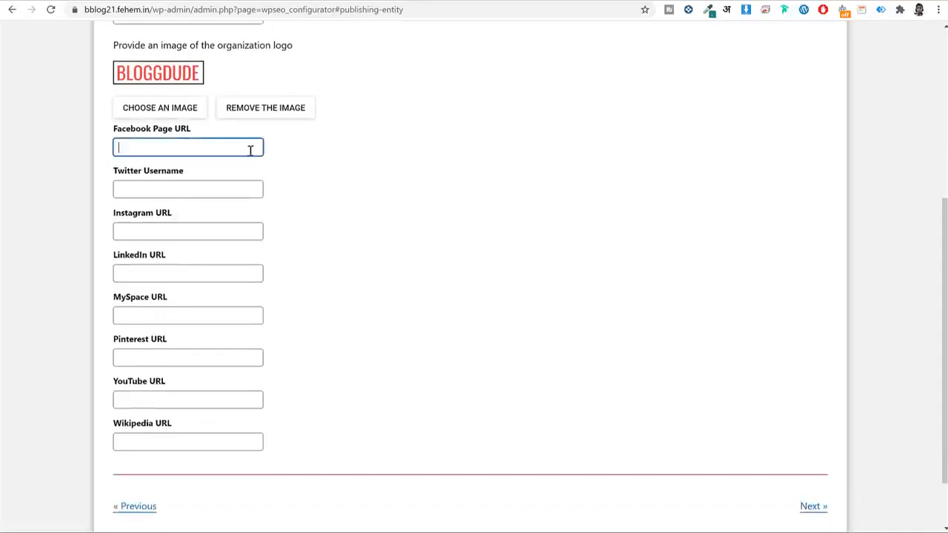
click(201, 234)
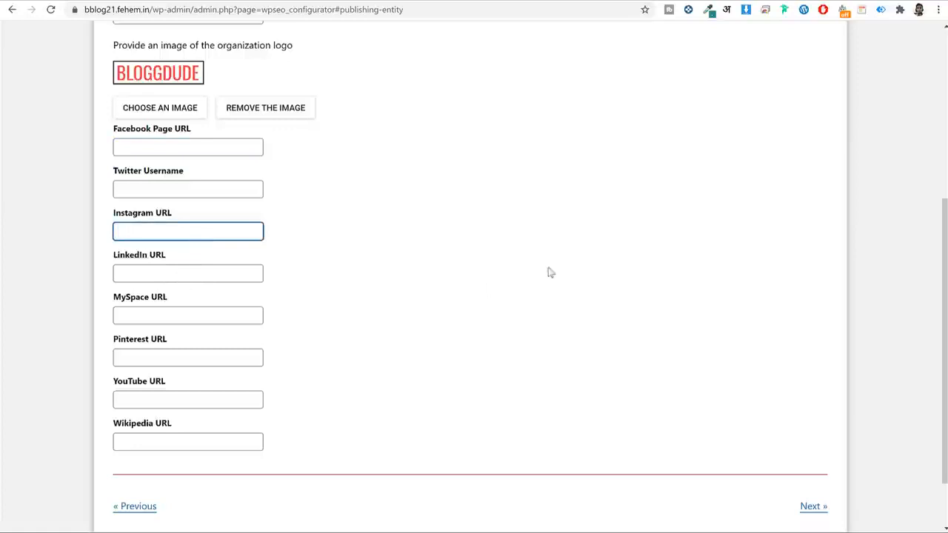
click(190, 145)
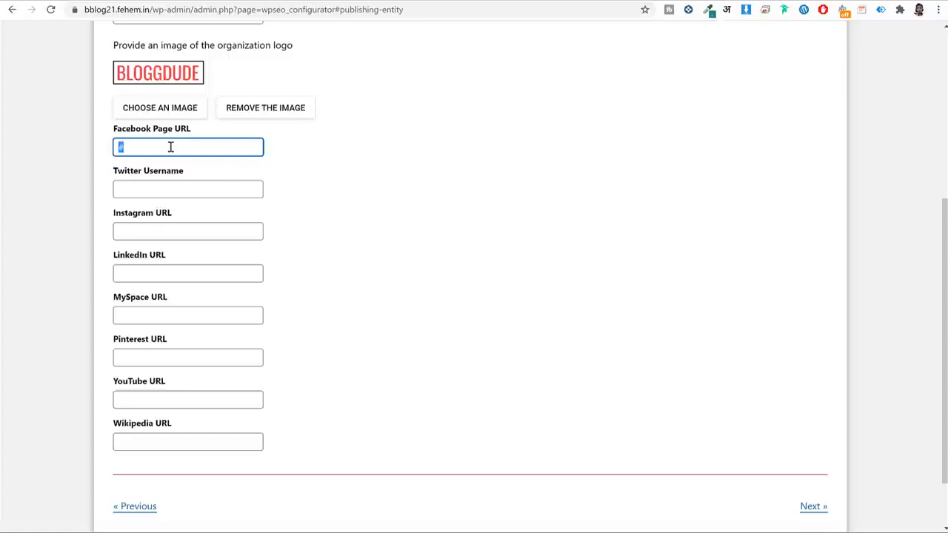
click(169, 190)
key(ctrl+v)
click(163, 231)
key(ctrl+v)
click(157, 274)
text(#)
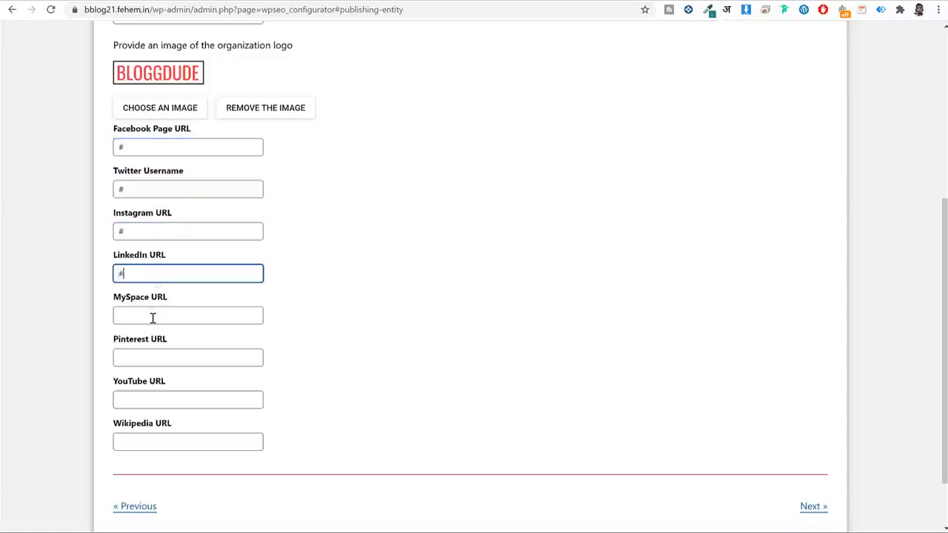
click(153, 317)
text(#)
click(181, 359)
scroll(545, 340, down, 1)
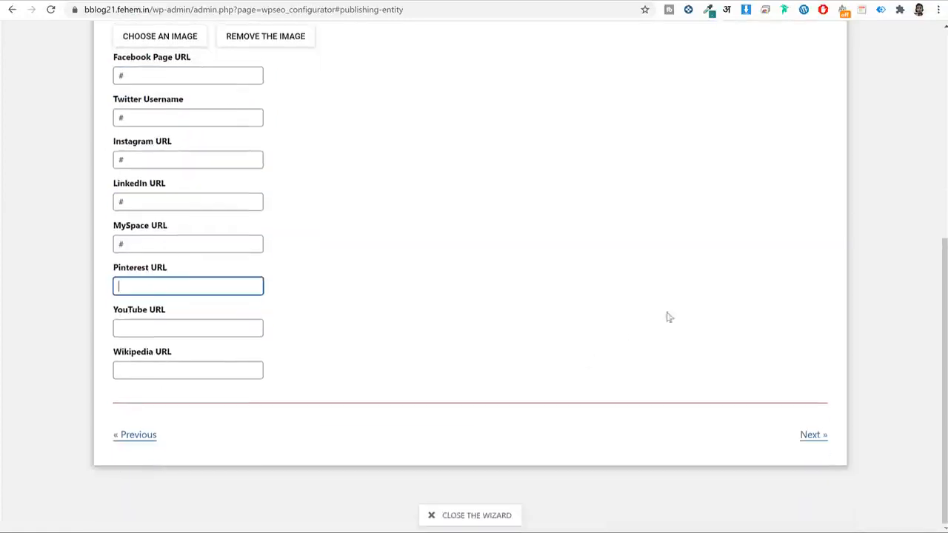
click(818, 436)
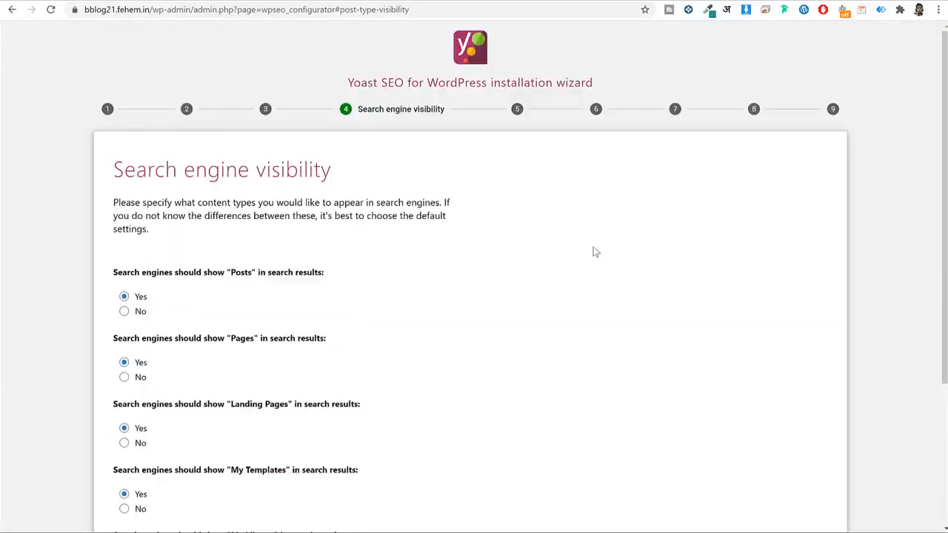
Keep the default search engine visibility and set Multiple authors to No.
scroll(456, 214, down, 2)
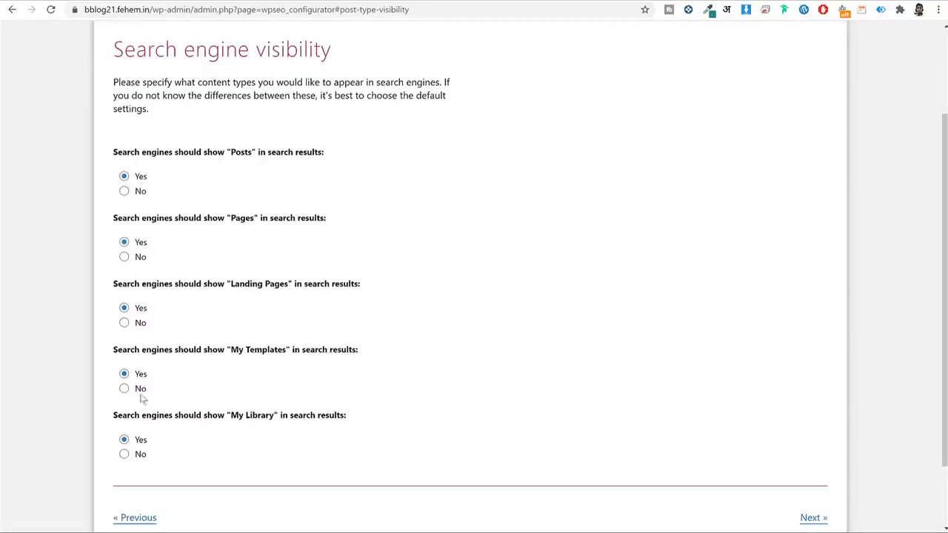
scroll(738, 374, down, 2)
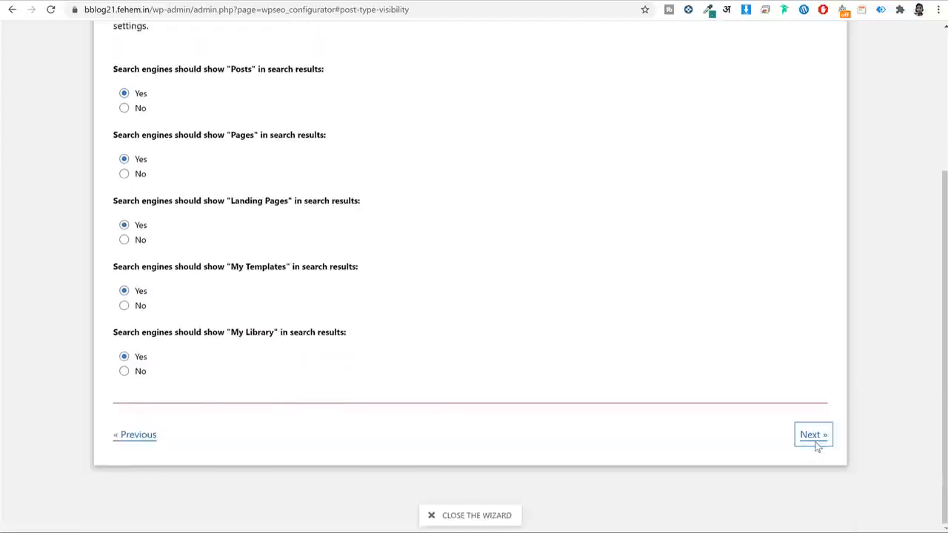
click(813, 435)
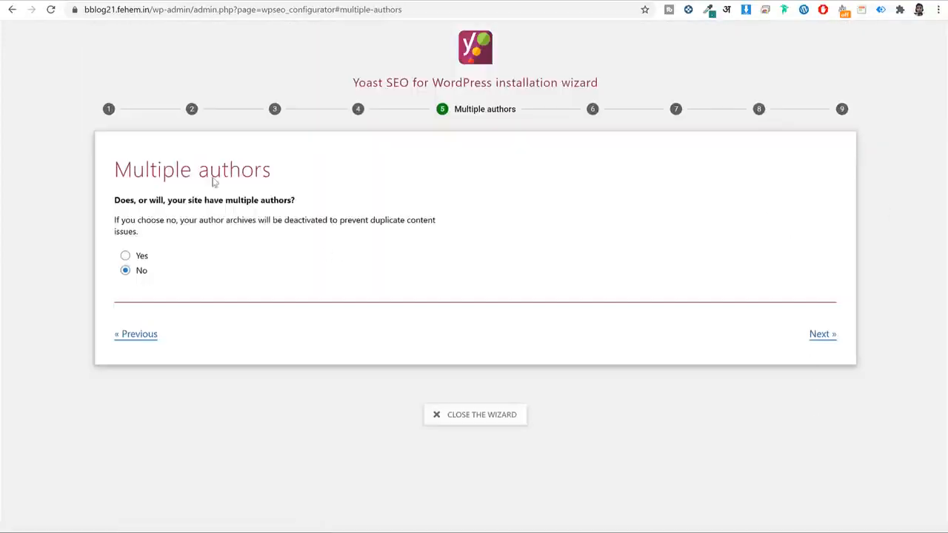
click(140, 257)
click(140, 271)
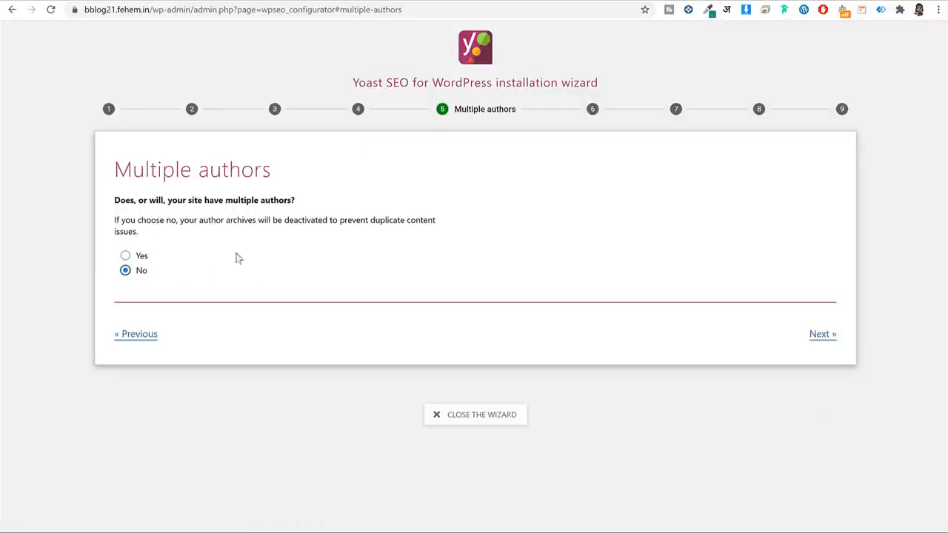
click(820, 334)
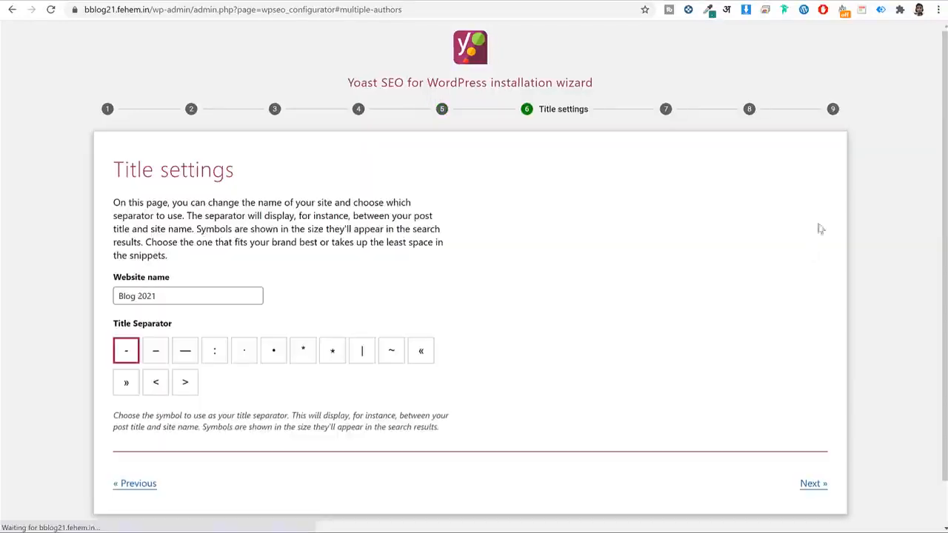
Keep website name 'Blog 2021', decline usage tracking, and close the wizard.
scroll(742, 235, down, 1)
triple_click(206, 242)
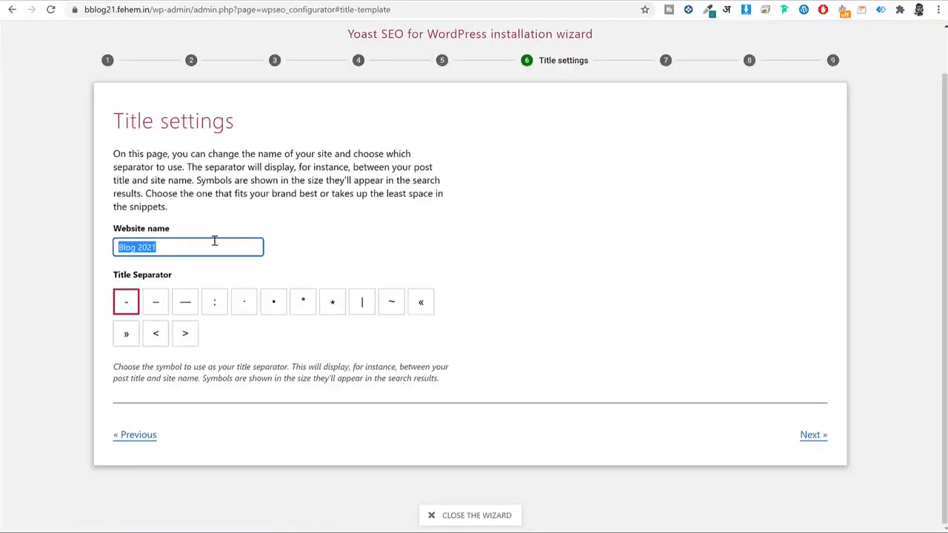
click(180, 247)
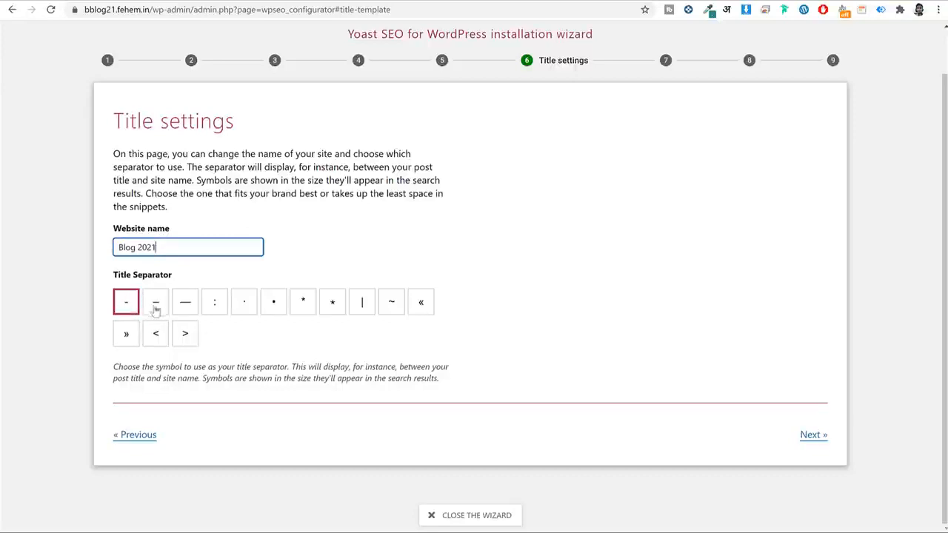
click(823, 435)
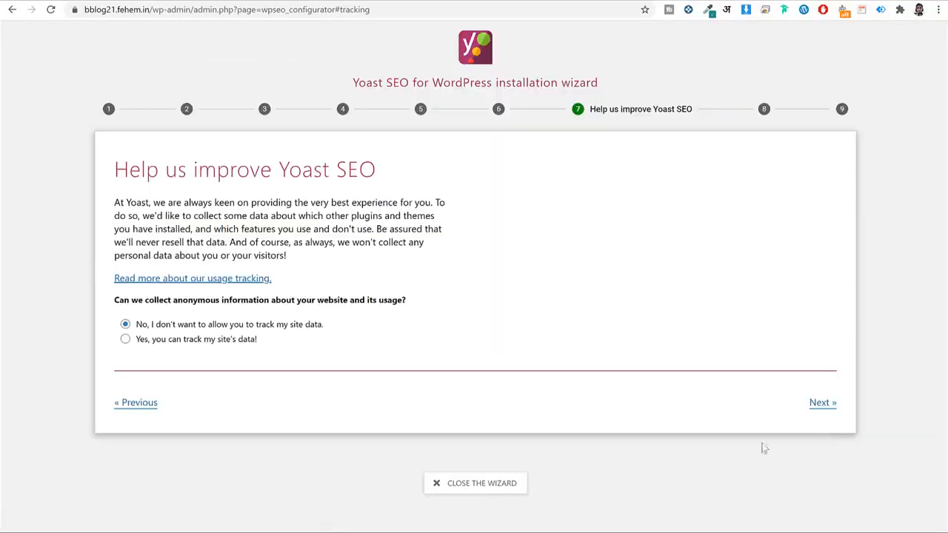
click(811, 411)
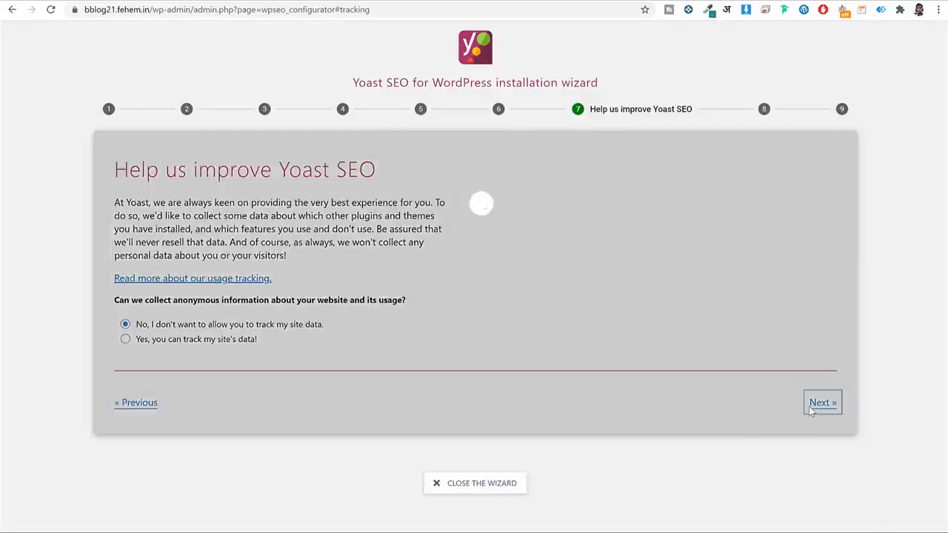
scroll(782, 447, down, 3)
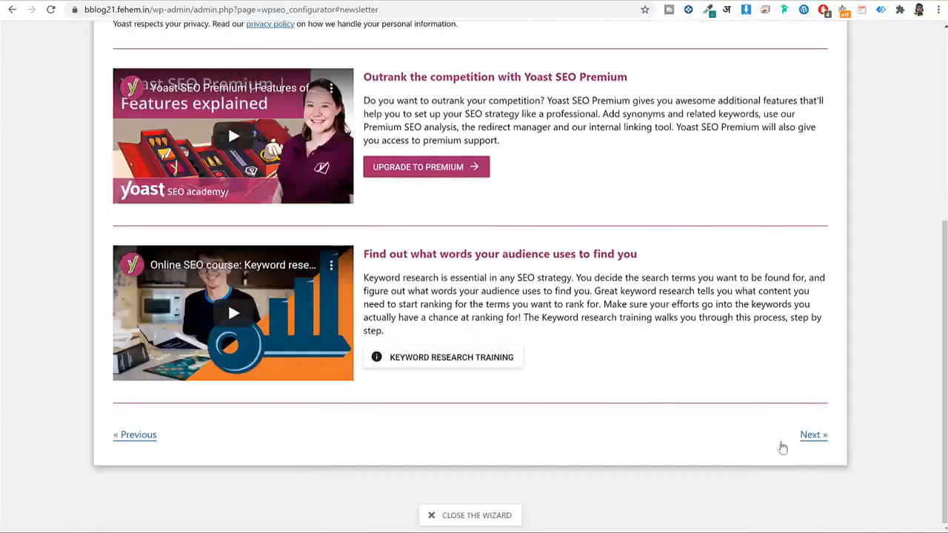
click(500, 516)
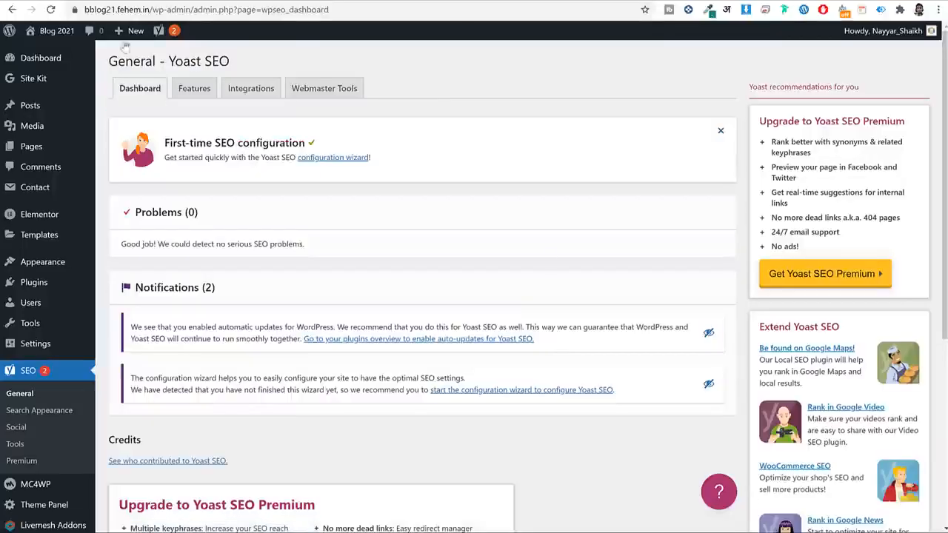
Look over the Yoast Features tab, then open Integrations and Webmaster Tools.
click(202, 93)
scroll(248, 214, down, 4)
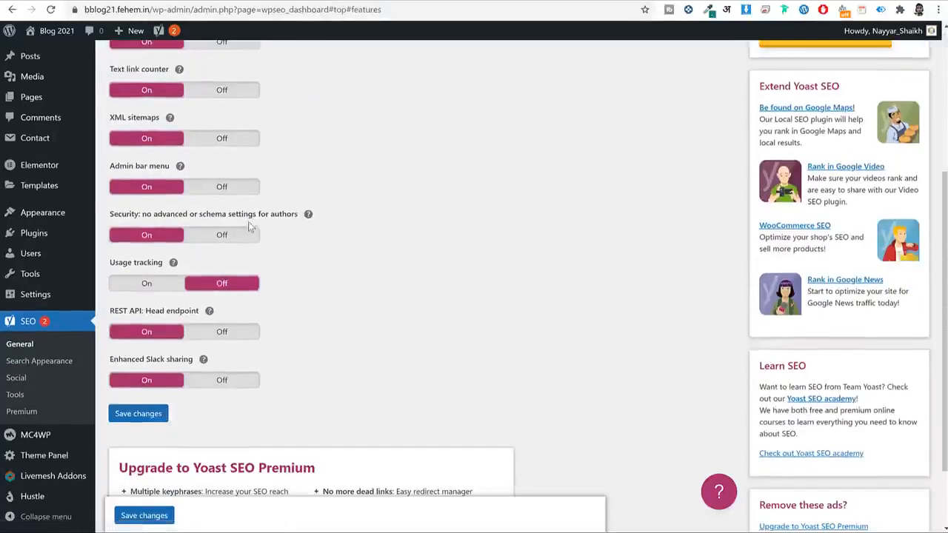
scroll(189, 256, down, 1)
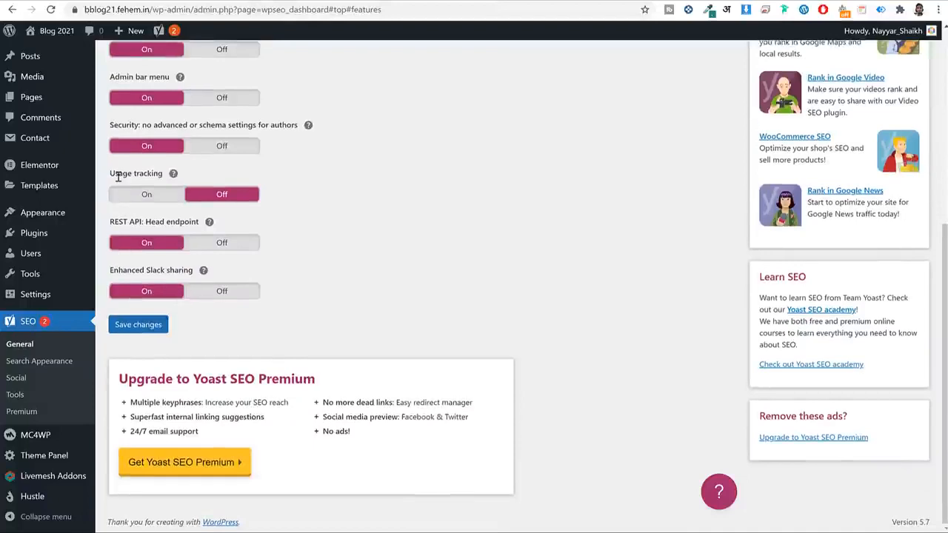
drag(110, 176, 196, 174)
scroll(514, 276, up, 5)
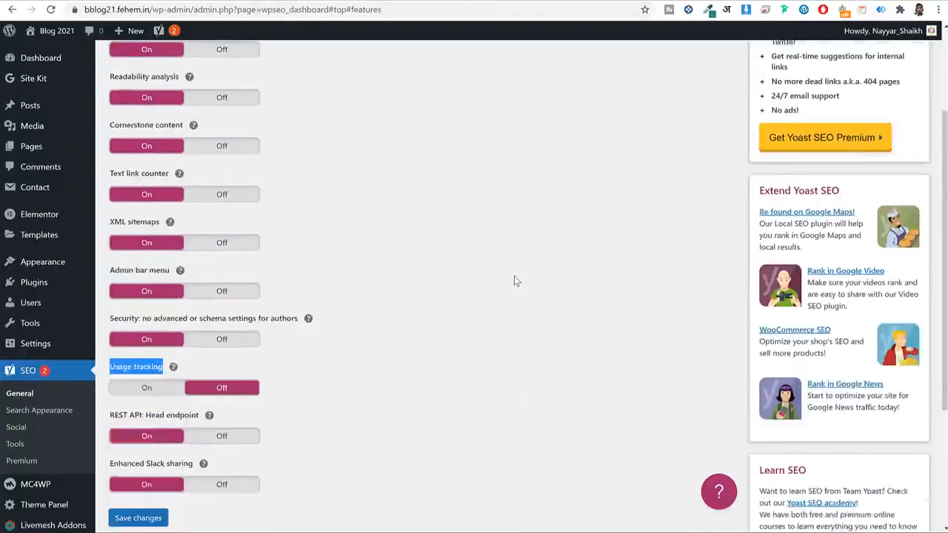
click(272, 91)
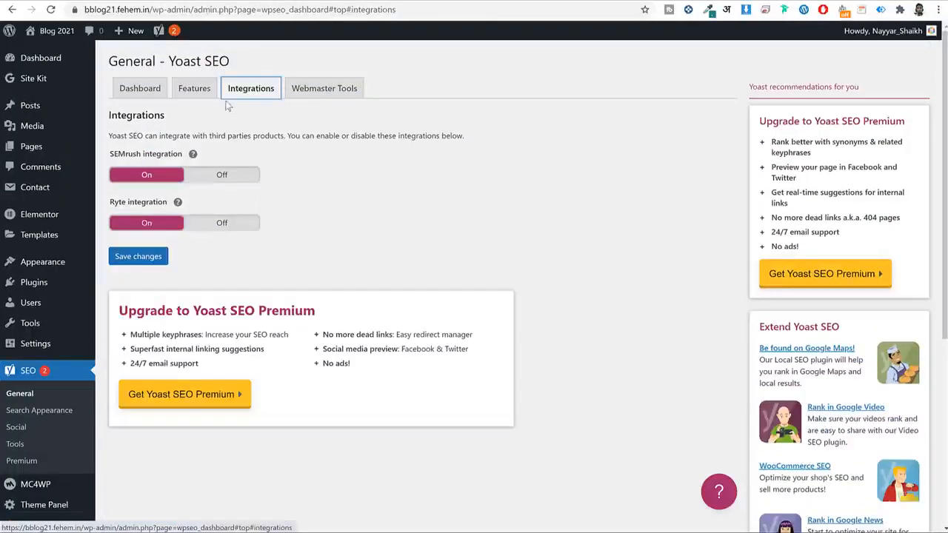
click(303, 90)
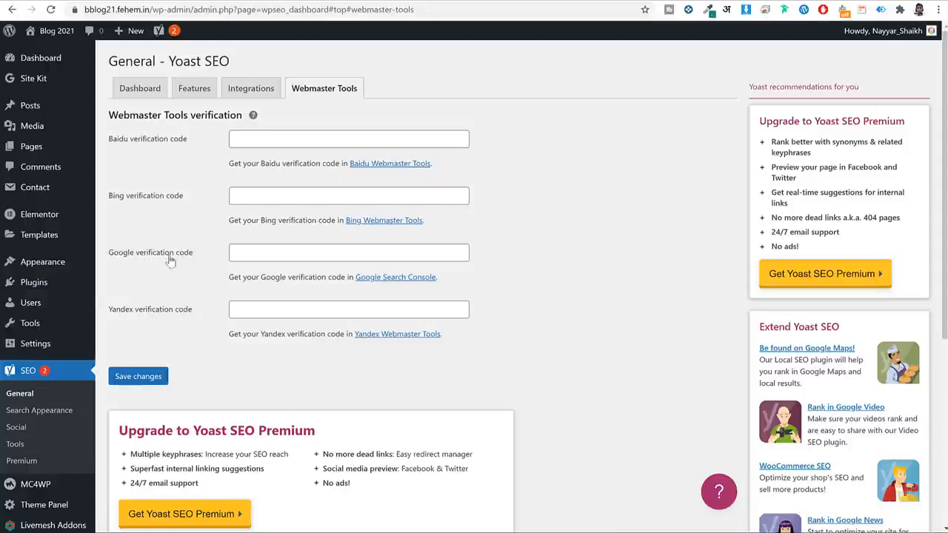
Open the Google Search Console link below the Google verification code field in a new tab.
drag(214, 259, 107, 255)
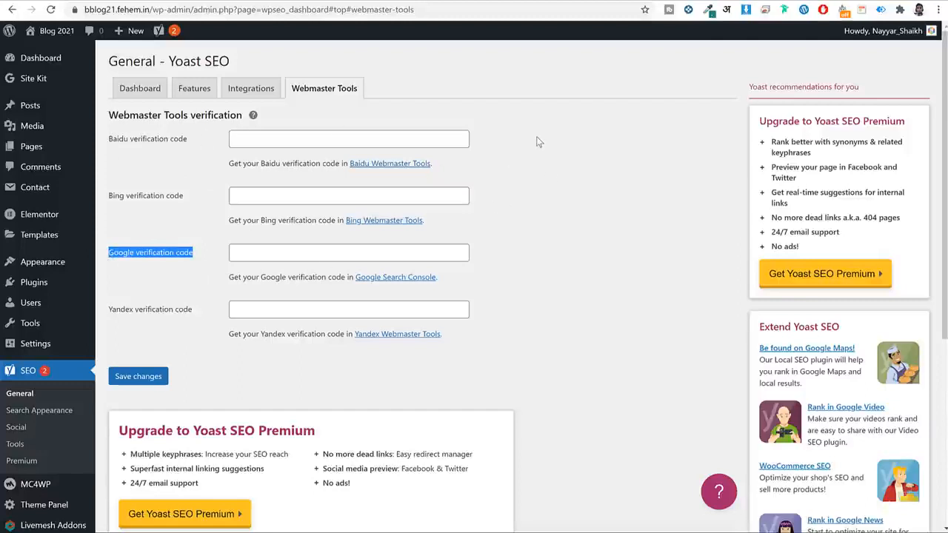
click(569, 199)
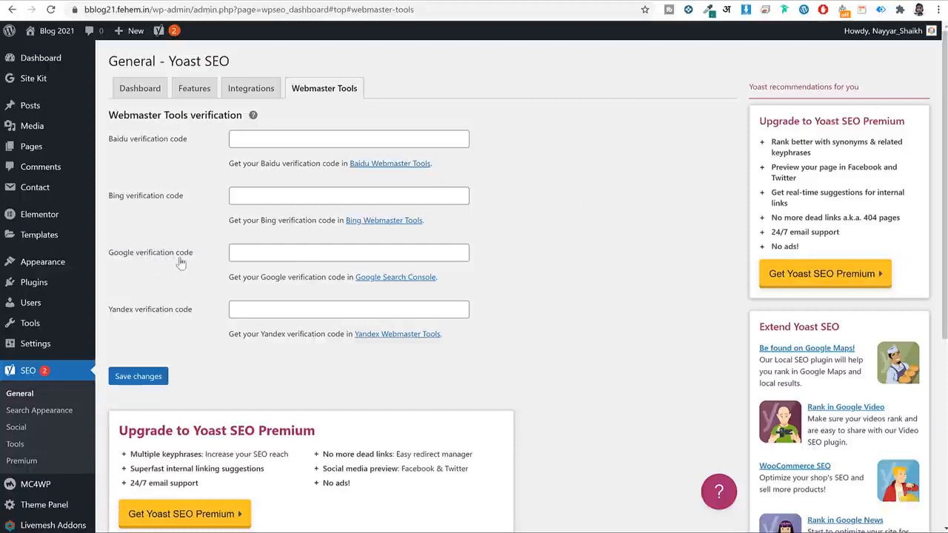
drag(196, 255, 135, 264)
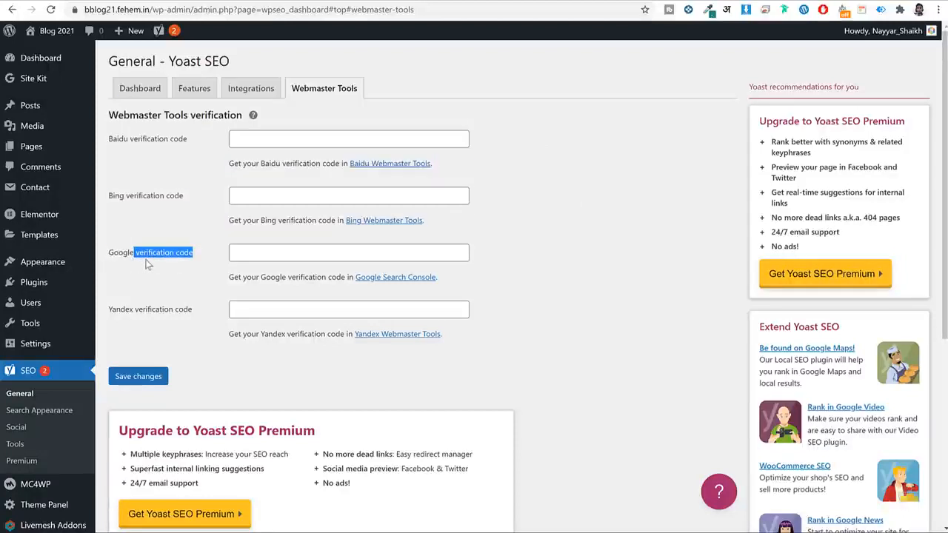
click(149, 264)
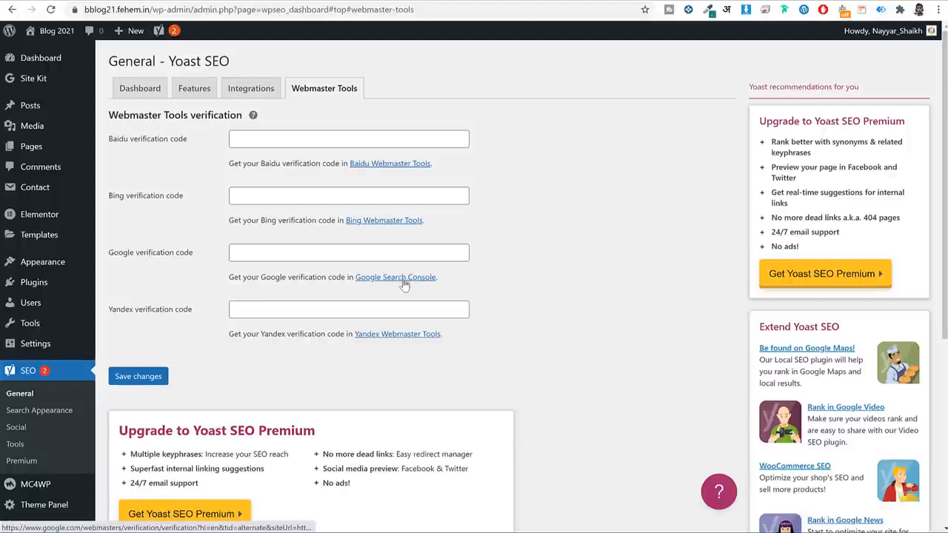
right_click(386, 282)
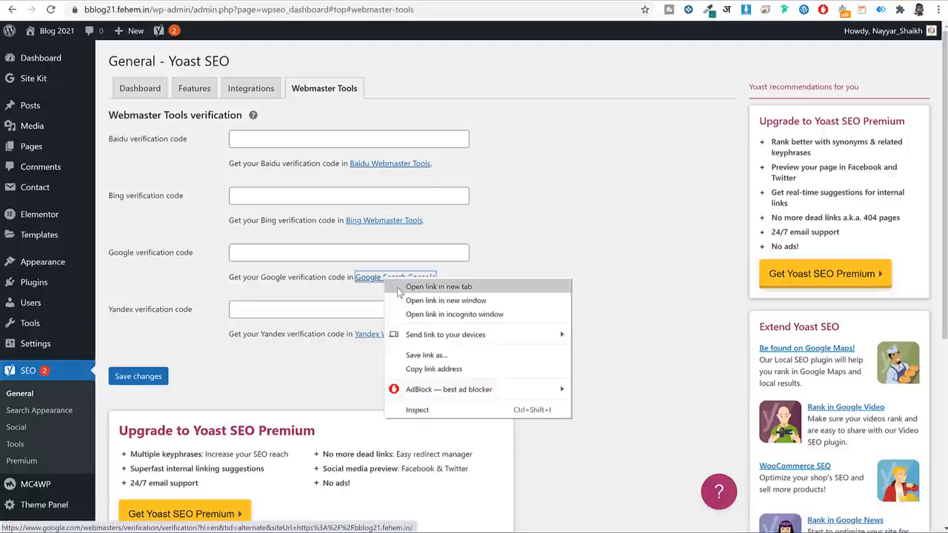
click(400, 287)
On the Google verification page, choose HTML tag and copy the meta tag.
click(343, 1)
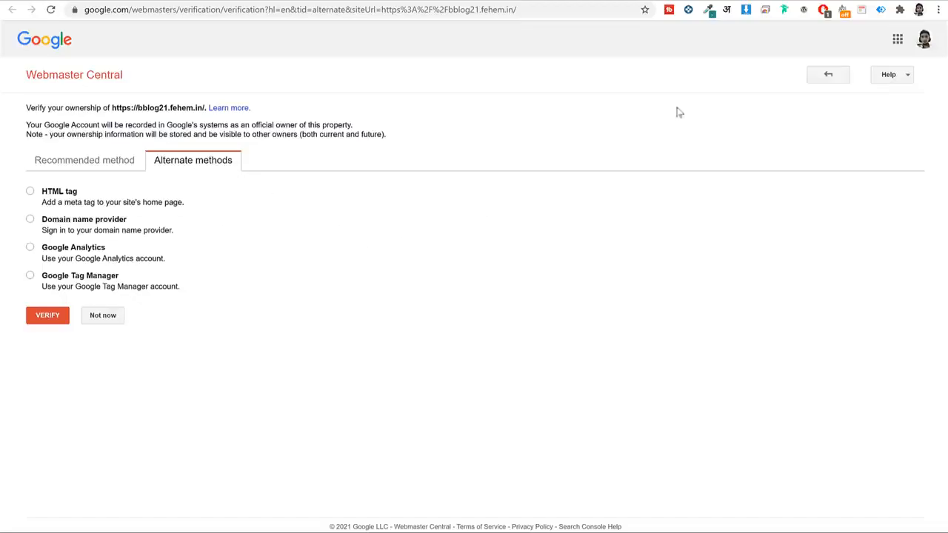
click(923, 39)
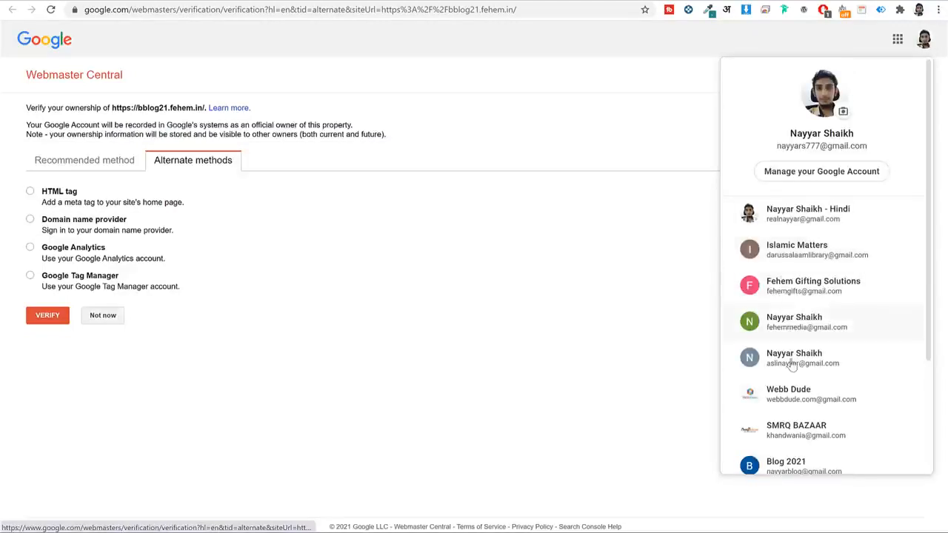
click(413, 203)
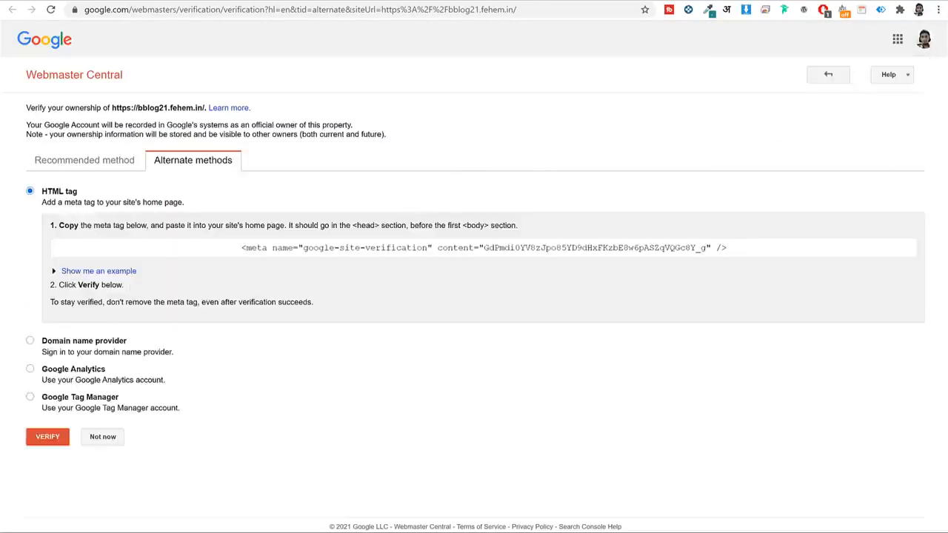
drag(78, 191, 42, 192)
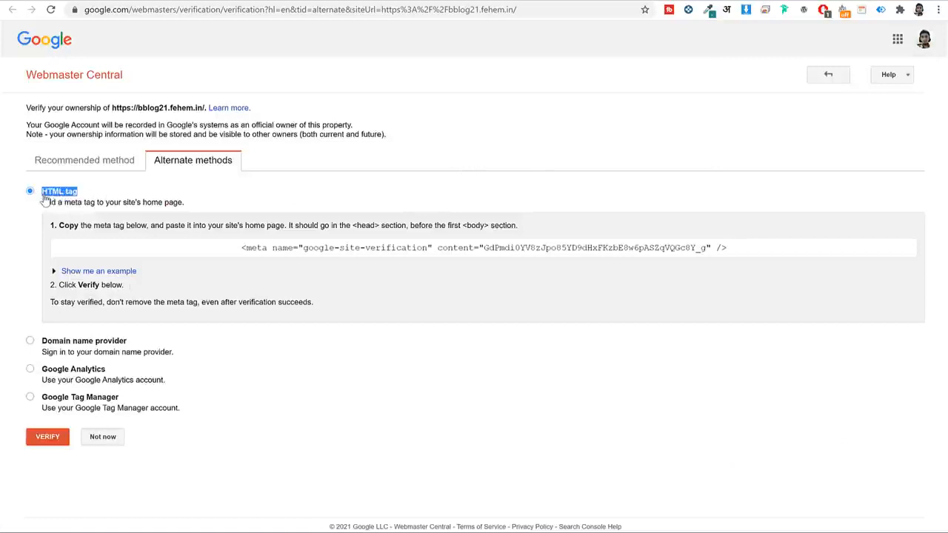
click(294, 248)
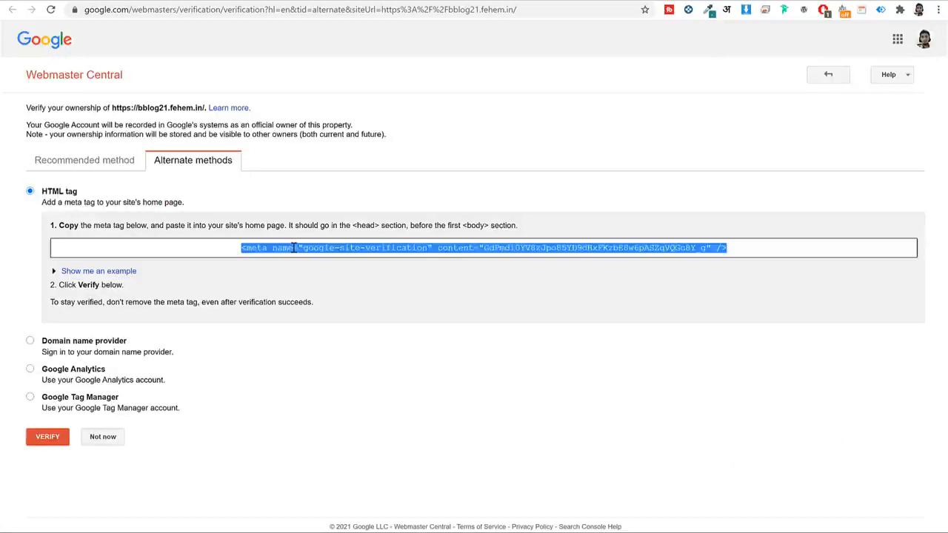
right_click(293, 248)
click(349, 257)
Paste the meta tag into Yoast's Google verification code field and save changes.
click(183, 7)
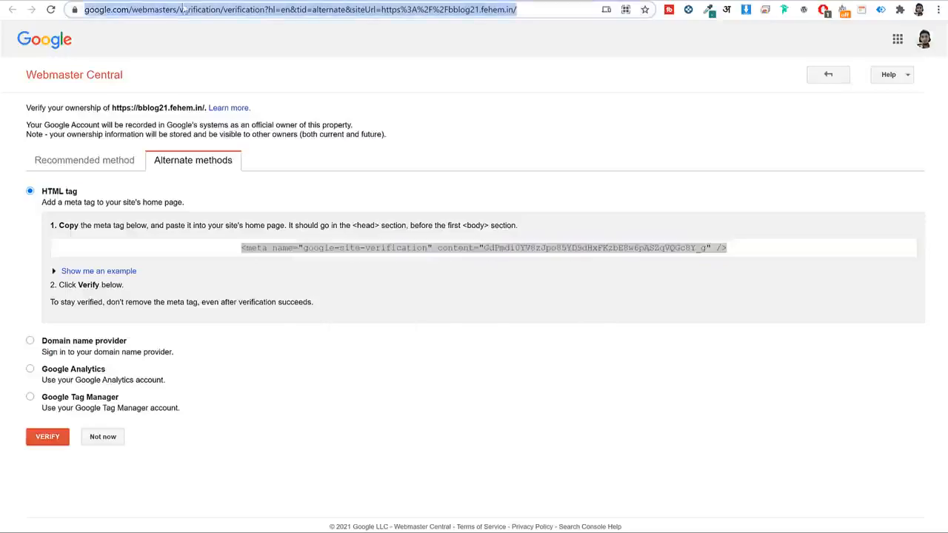
click(184, 0)
click(260, 255)
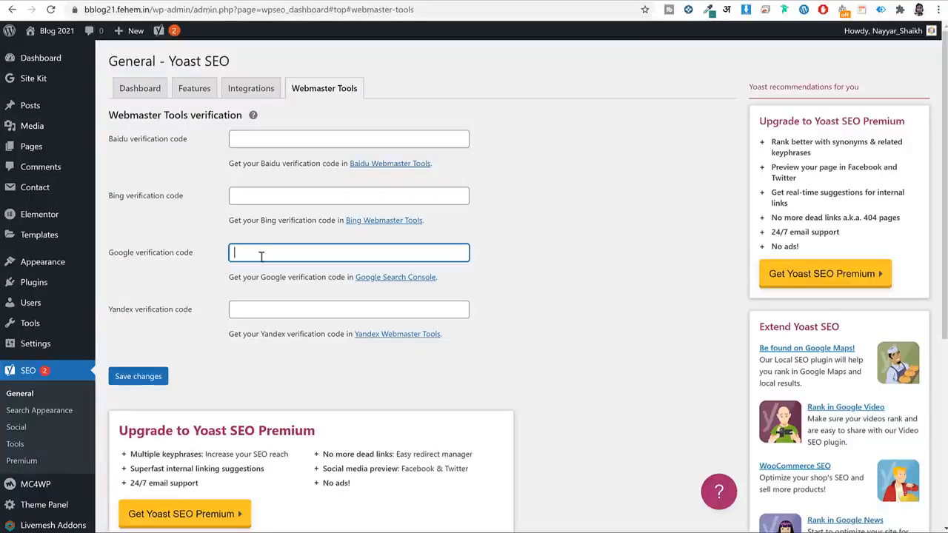
key(ctrl+v)
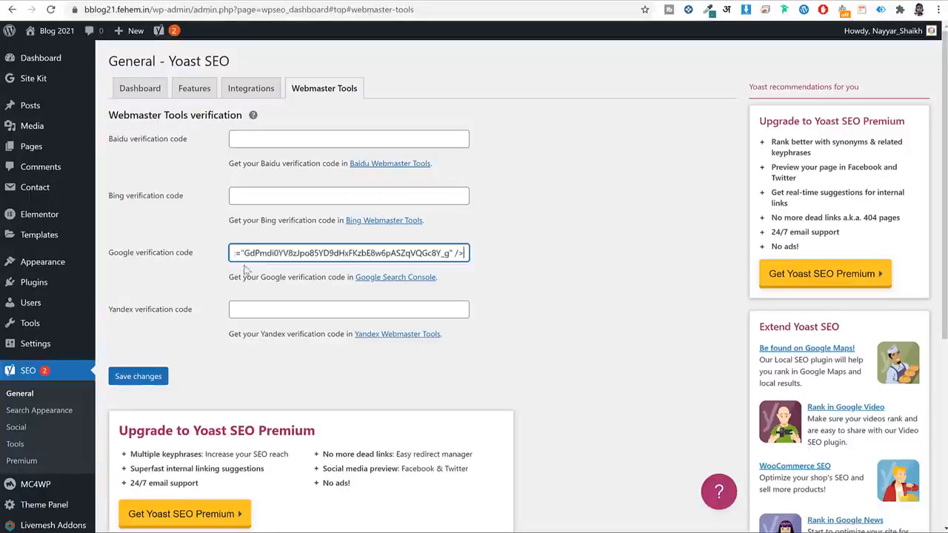
click(139, 383)
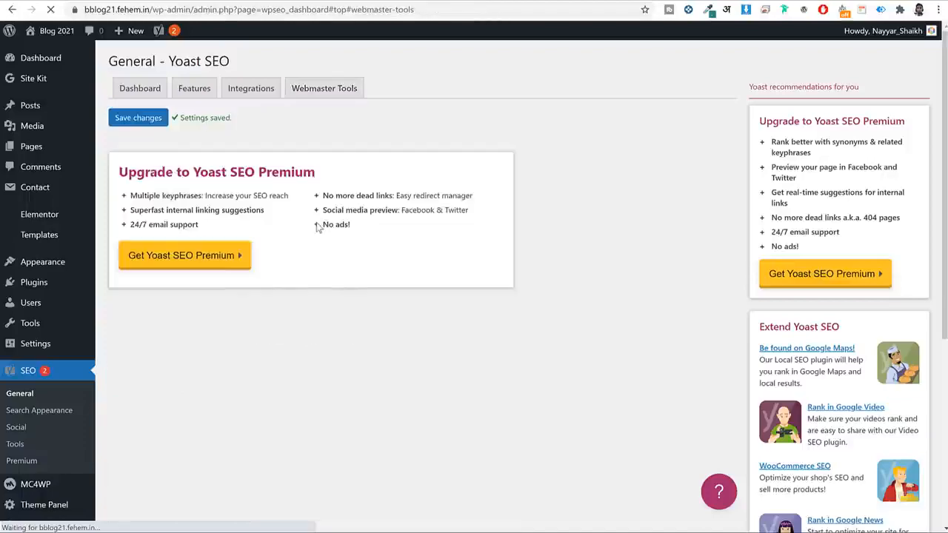
click(363, 1)
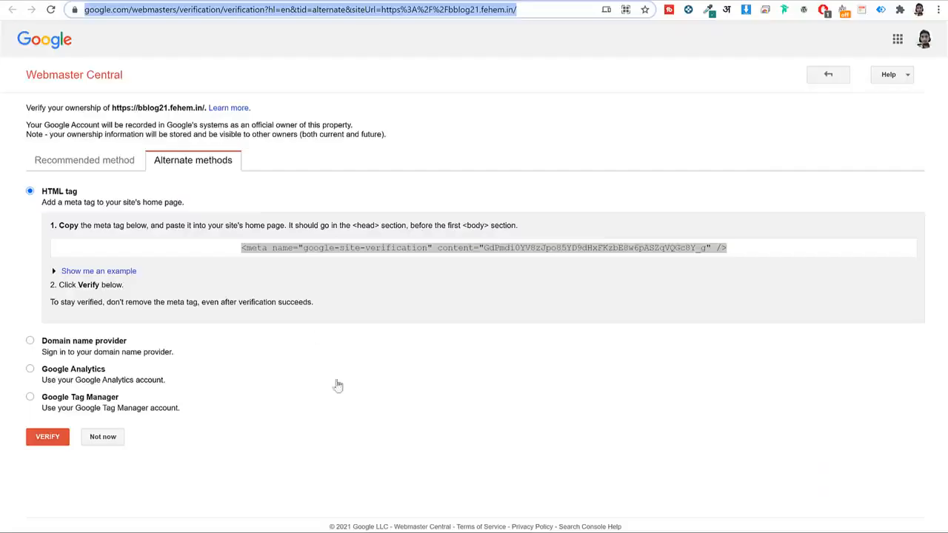
Verify bblog21.fehem.in in Webmaster Central and check the success message.
click(46, 438)
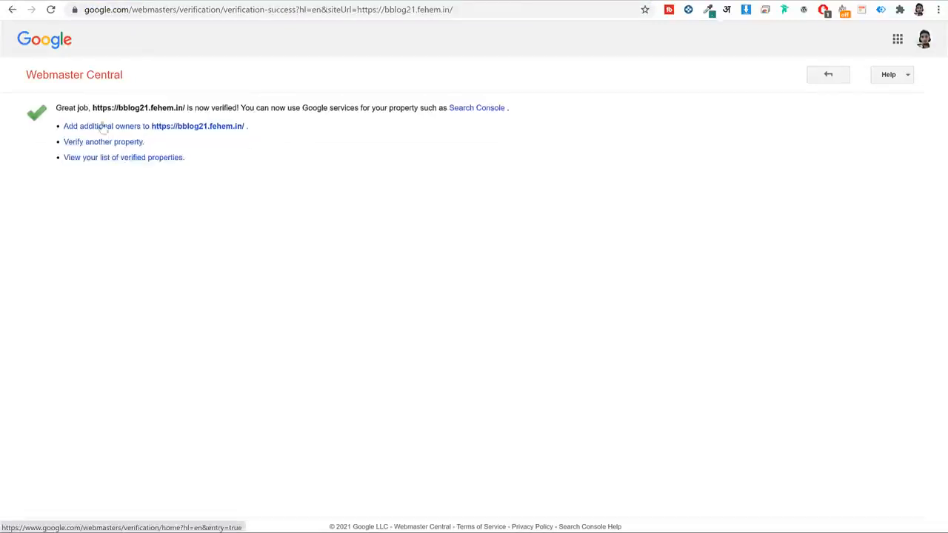
drag(89, 106, 226, 111)
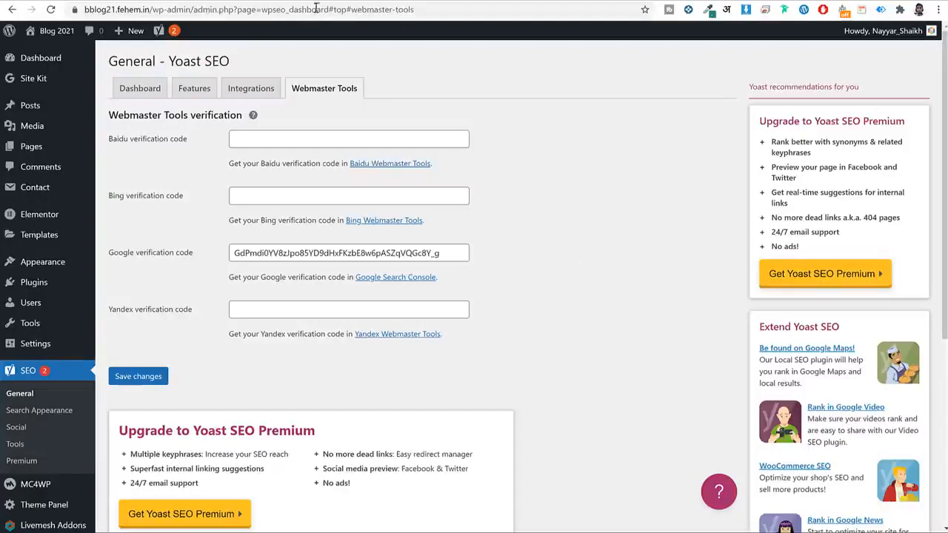
Trash the default Hello world! post from the Posts list and begin a new post.
click(32, 107)
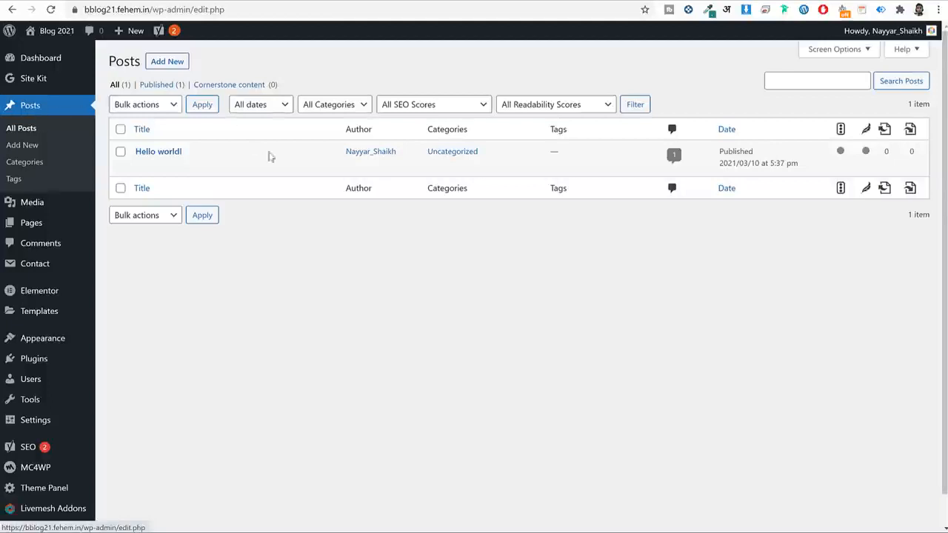
mouse_move(274, 171)
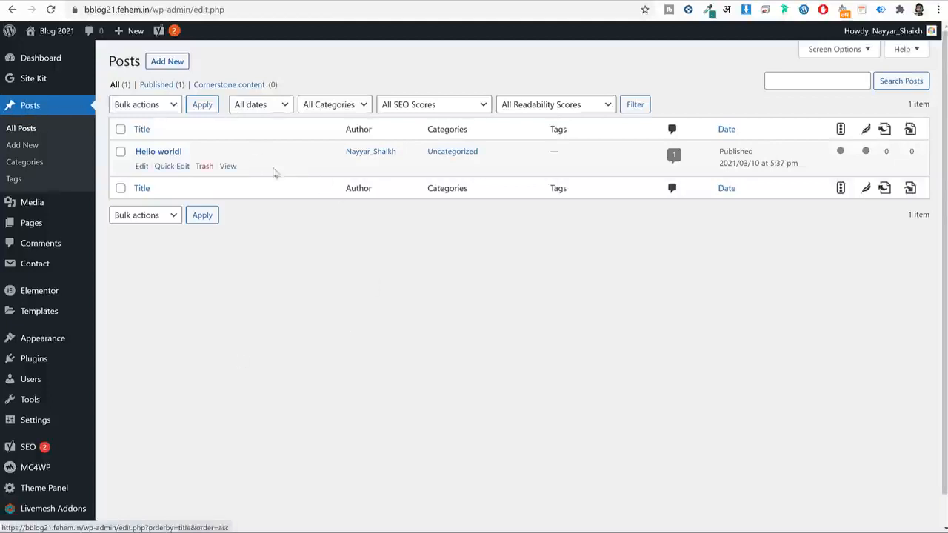
click(204, 167)
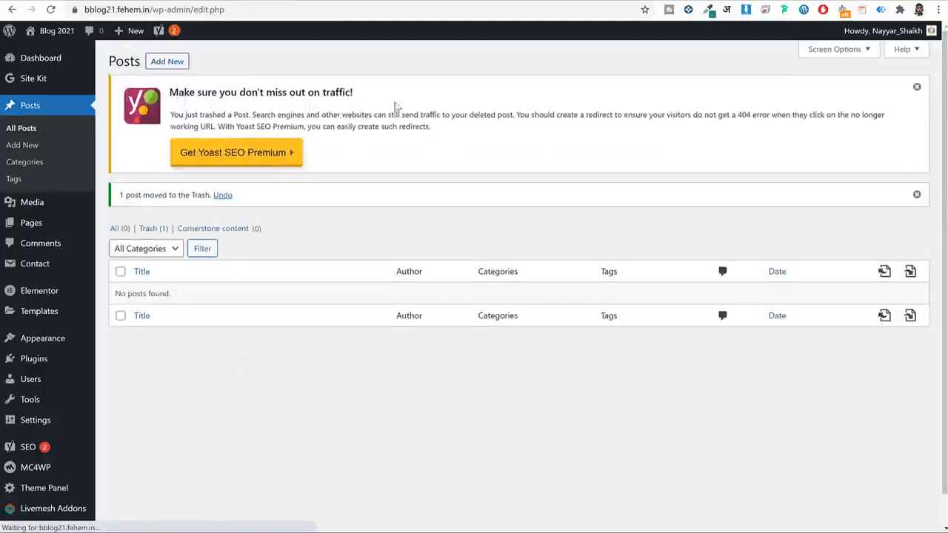
click(170, 62)
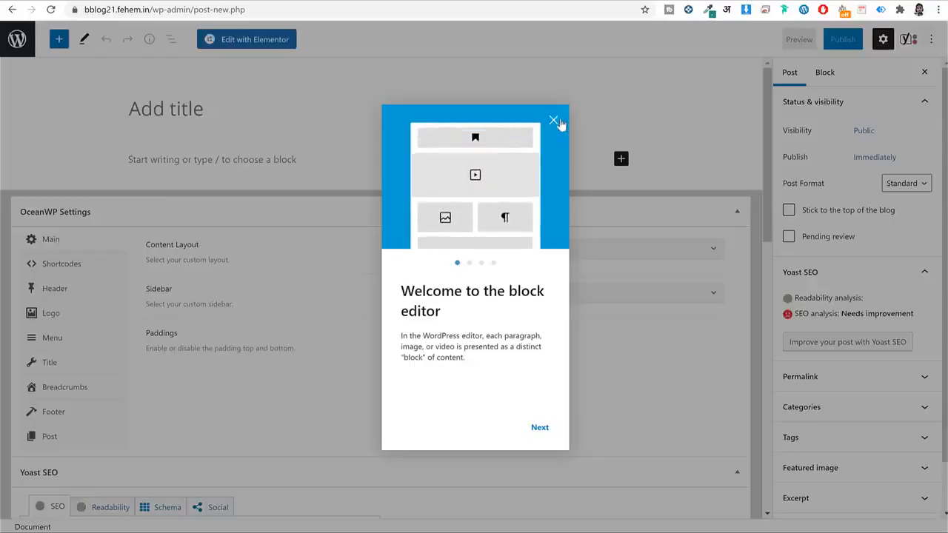
Dismiss the block editor welcome message.
click(561, 122)
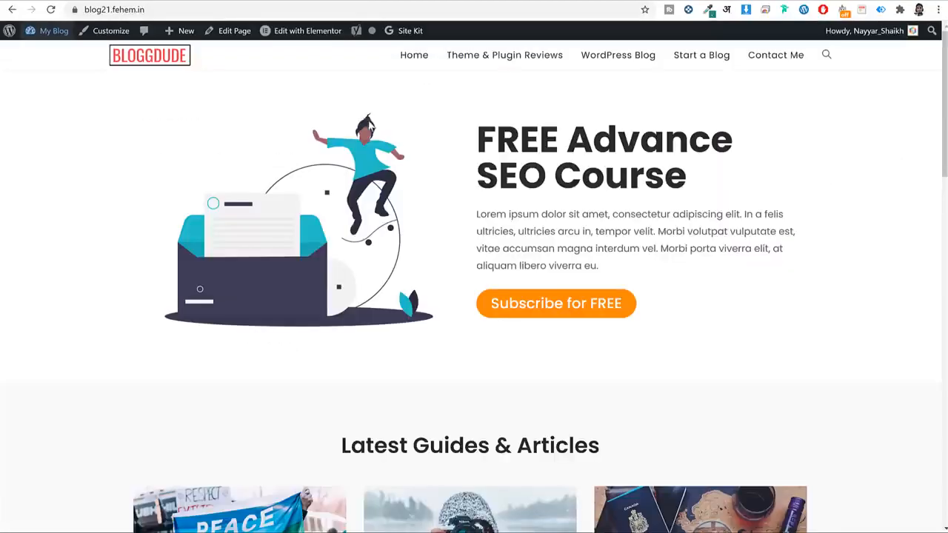
scroll(373, 125, down, 10)
scroll(397, 144, up, 5)
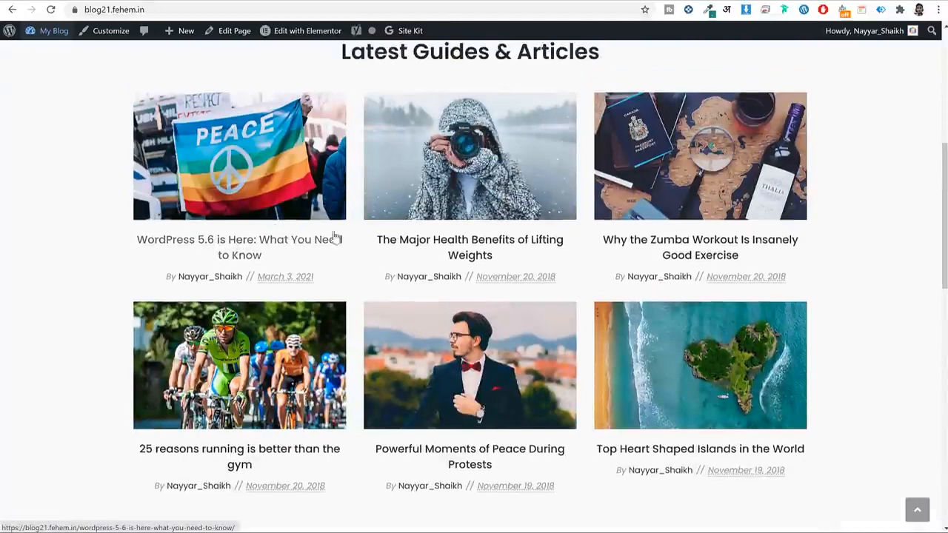
Open the 'WordPress 5.6 is Here: What You Need to Know' article and scroll through it.
click(264, 252)
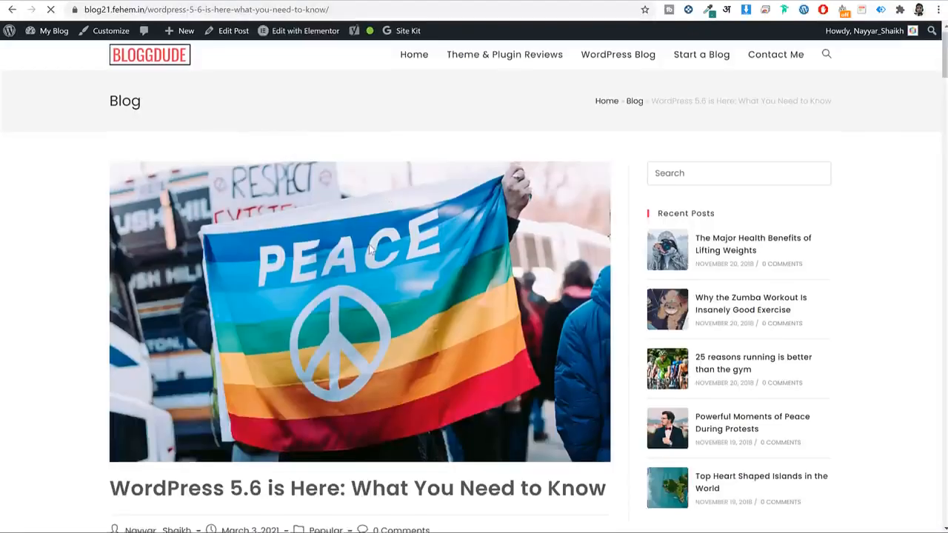
scroll(369, 244, down, 6)
scroll(427, 211, up, 5)
scroll(428, 215, down, 20)
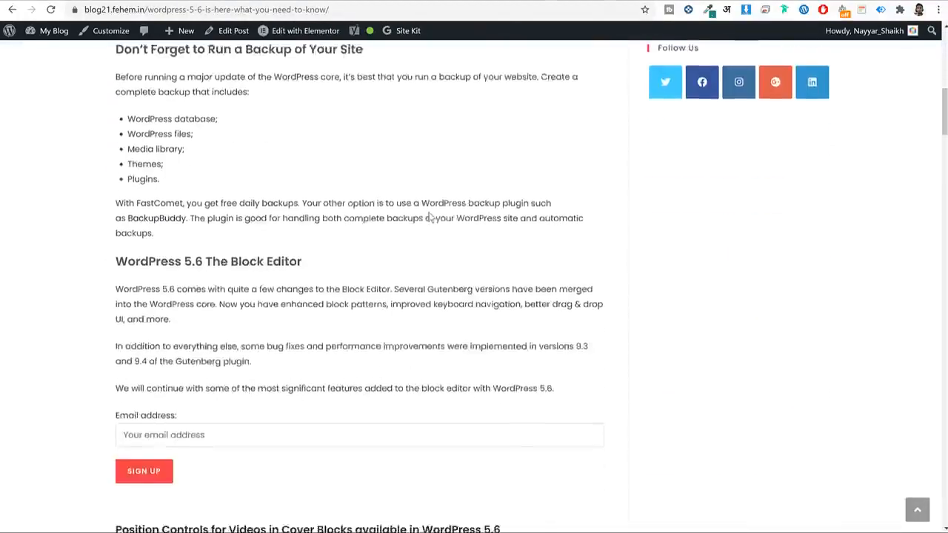
scroll(429, 227, down, 20)
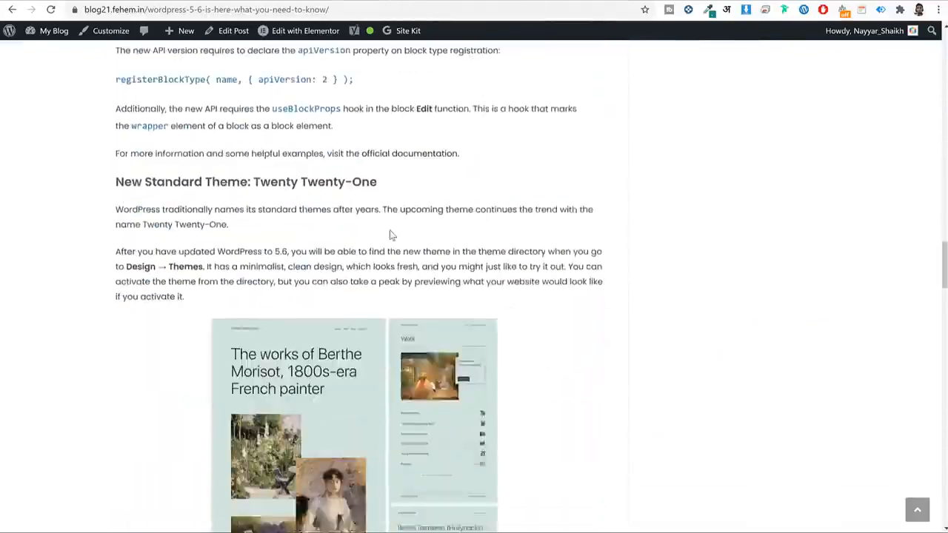
scroll(379, 238, down, 8)
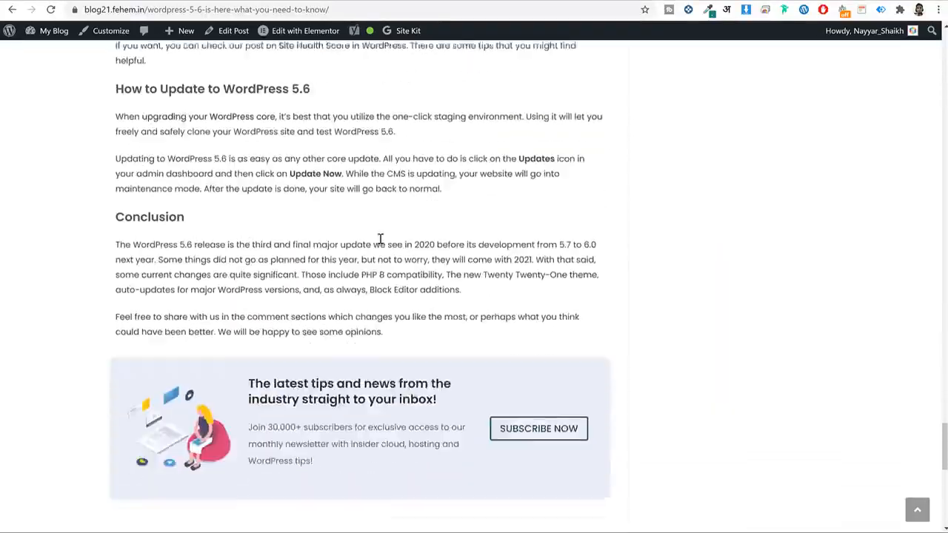
scroll(311, 222, up, 4)
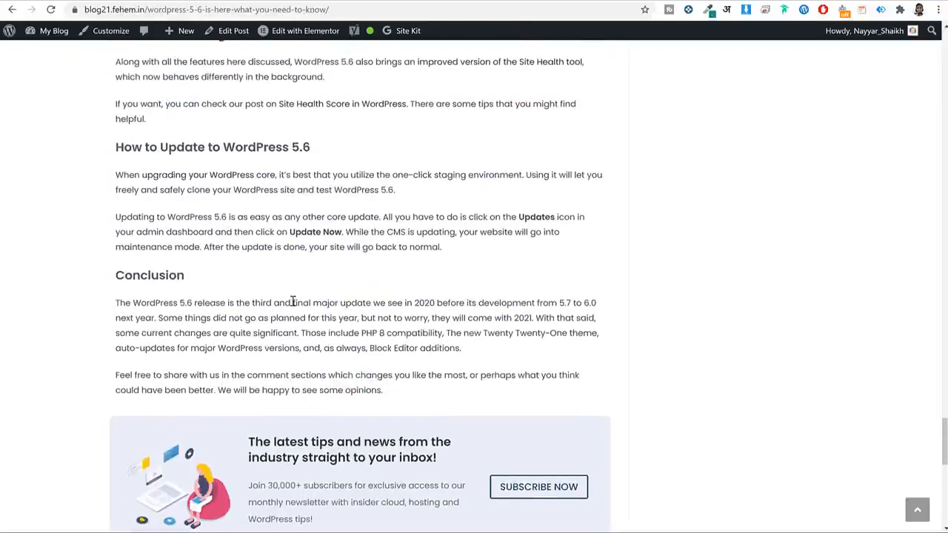
scroll(292, 301, up, 15)
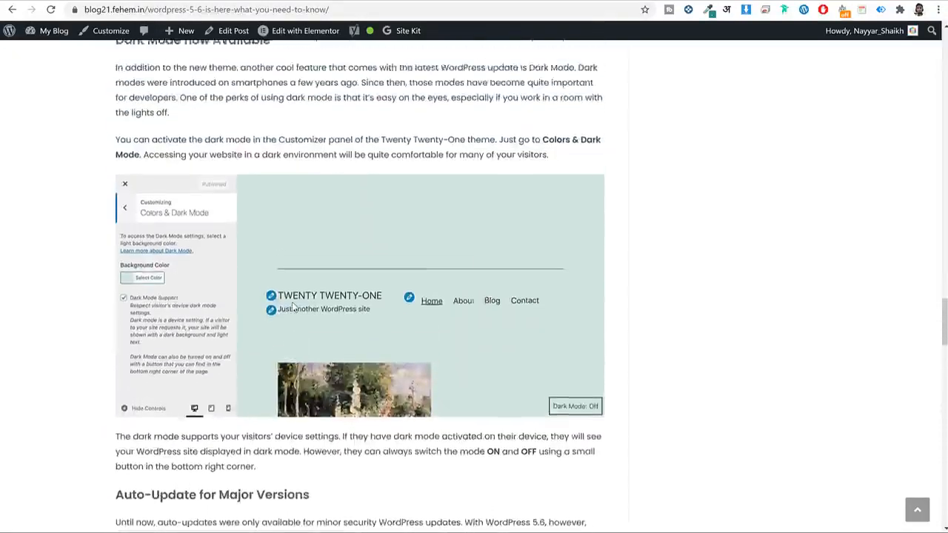
scroll(429, 289, down, 5)
scroll(426, 285, up, 15)
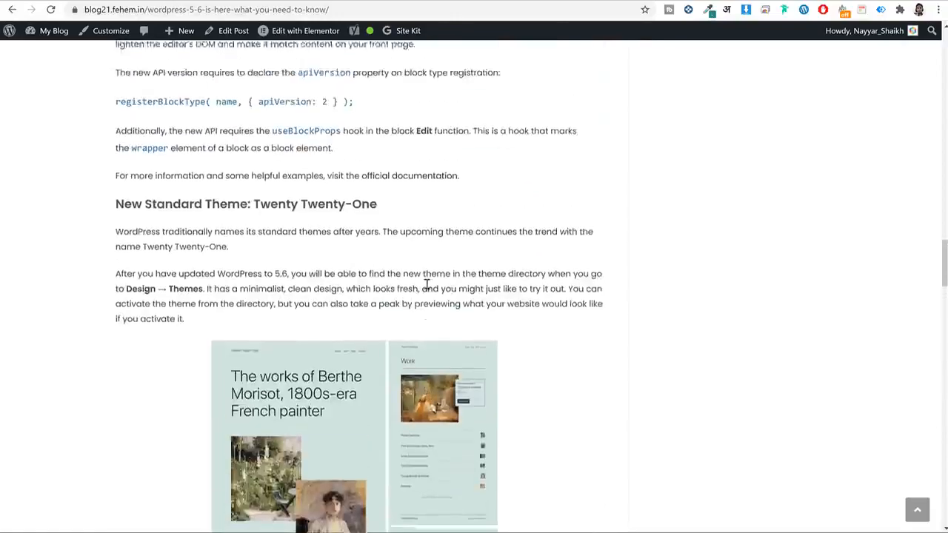
scroll(426, 285, up, 20)
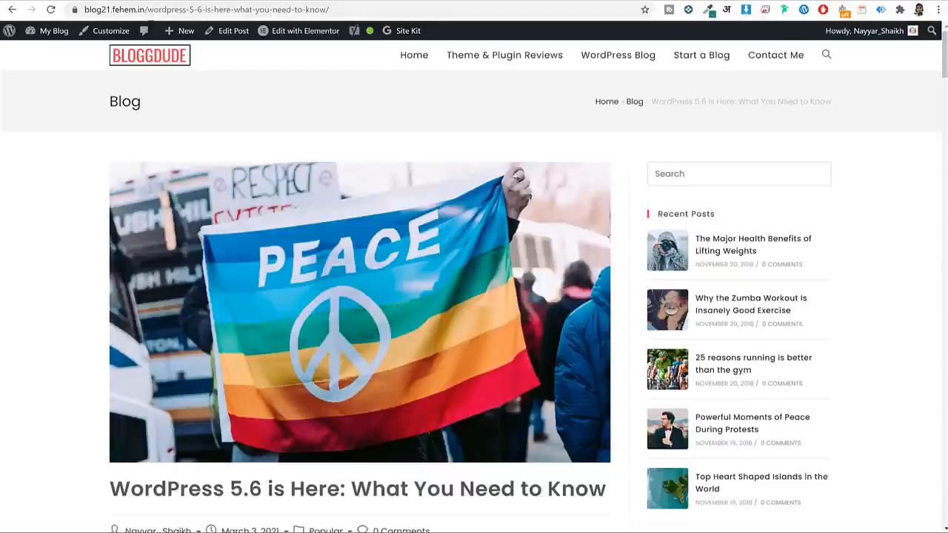
Paste 'WordPress 5.6 is Here: What You Need to Know' as the post title and collapse OceanWP Settings.
scroll(239, 114, down, 5)
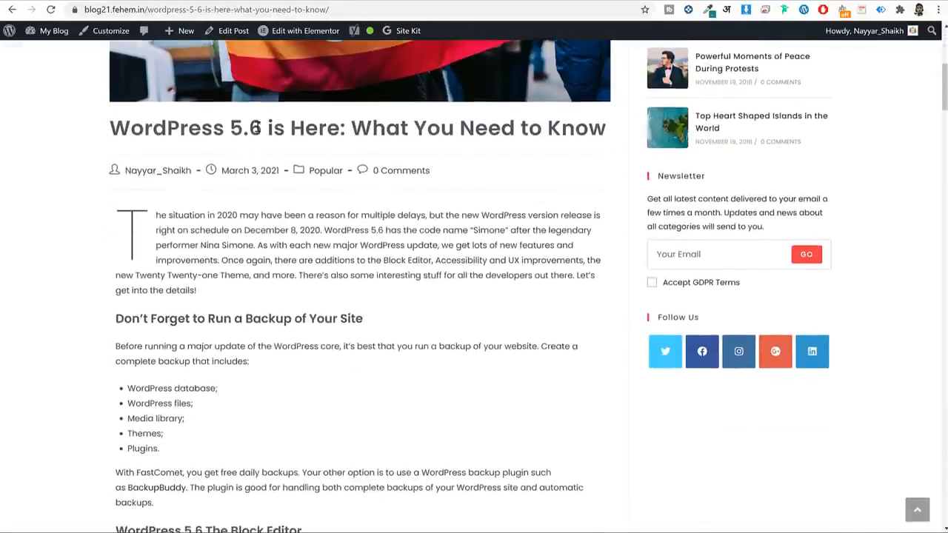
triple_click(258, 130)
right_click(264, 126)
click(295, 135)
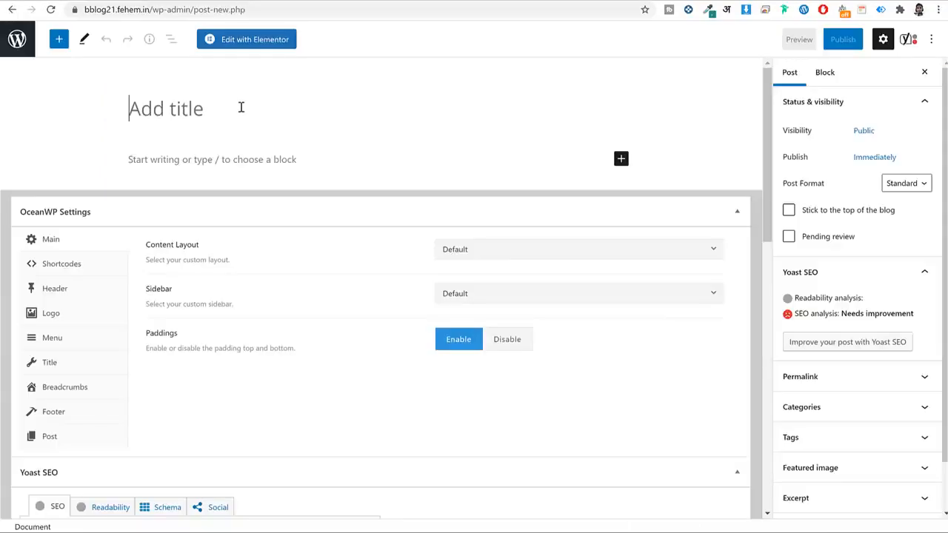
key(ctrl+v)
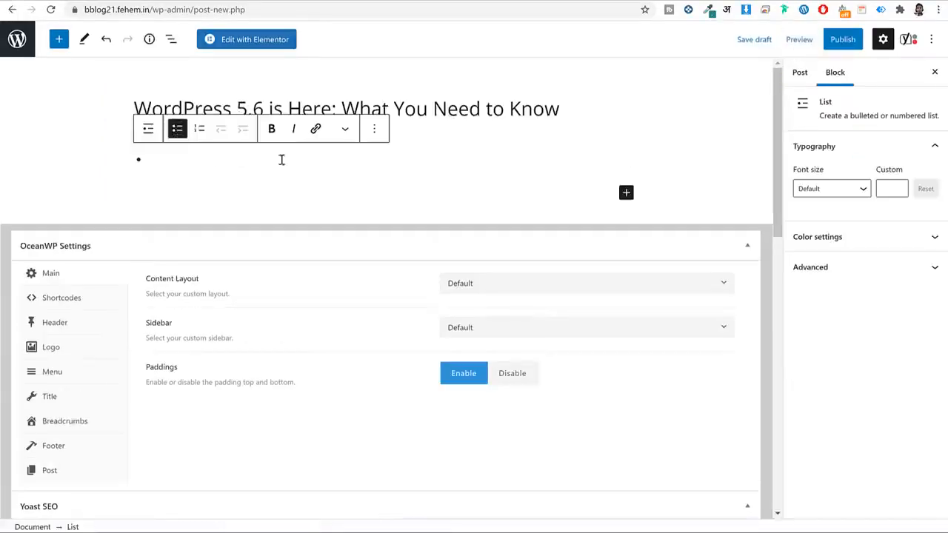
key(BackSpace)
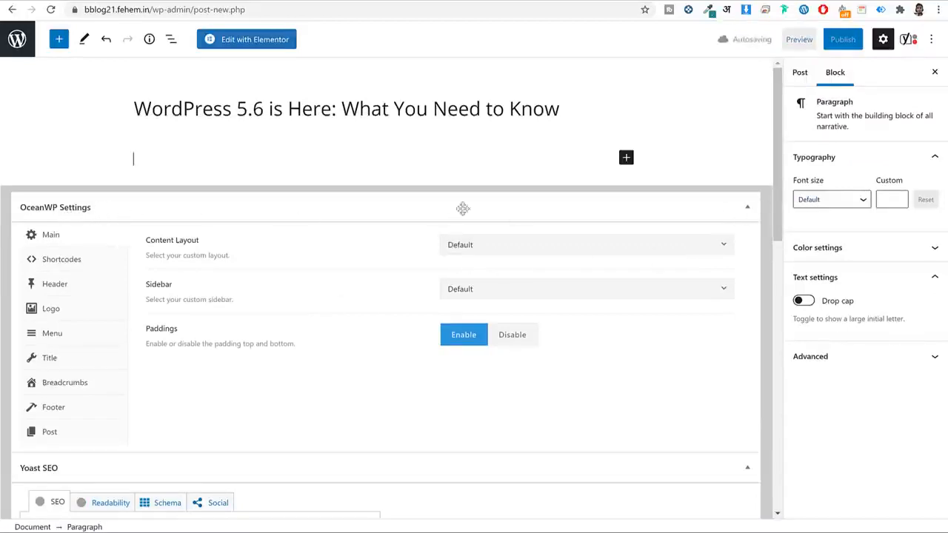
click(746, 208)
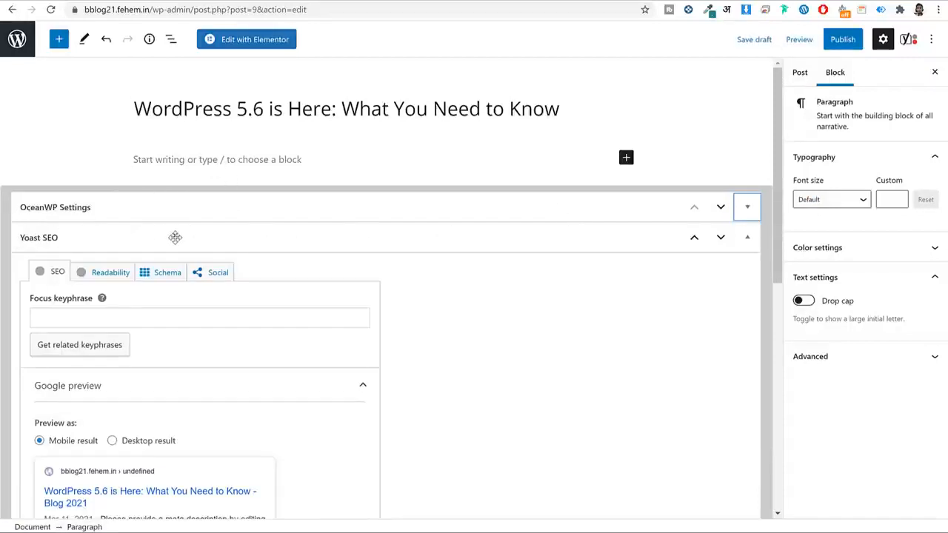
Scroll to the Yoast SEO panel and expand SEO analysis to review its three flagged problems.
scroll(452, 237, down, 2)
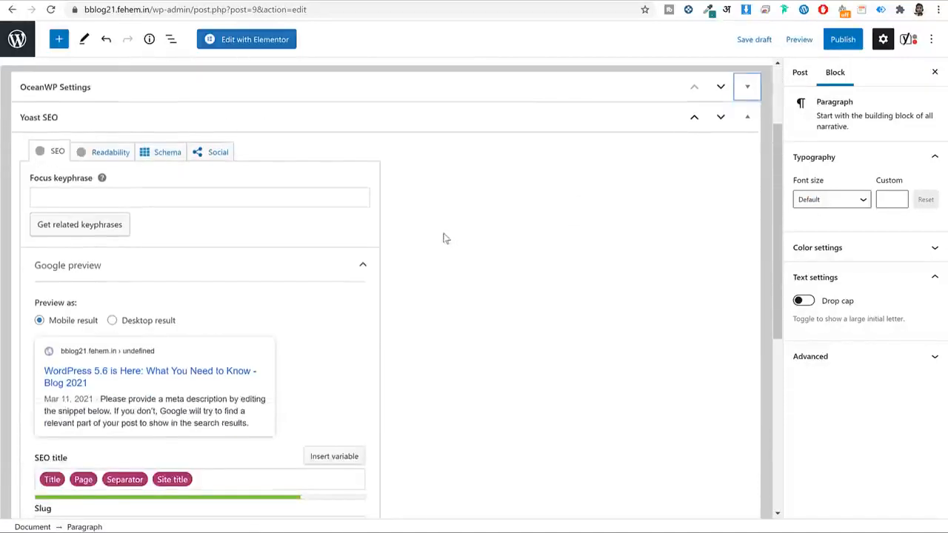
scroll(444, 237, up, 1)
scroll(254, 283, down, 3)
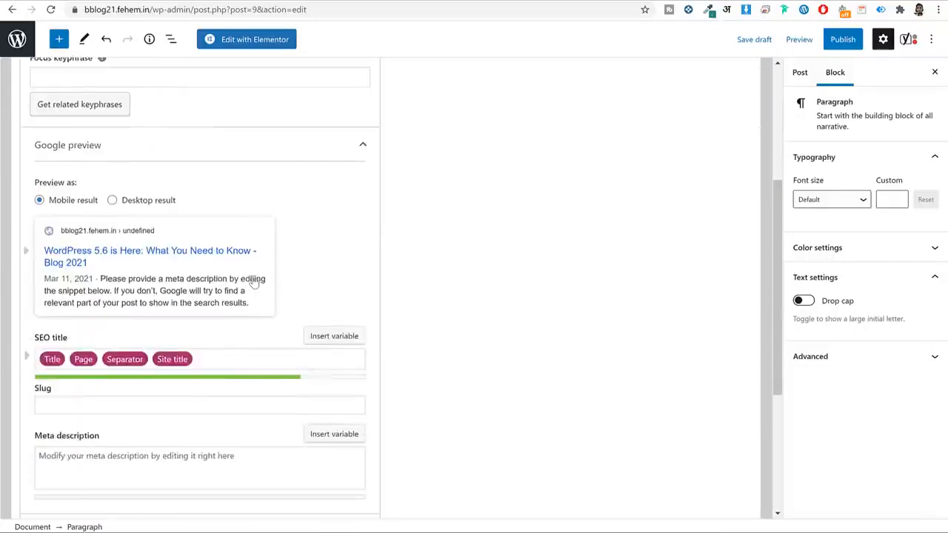
scroll(253, 284, down, 4)
scroll(256, 281, up, 8)
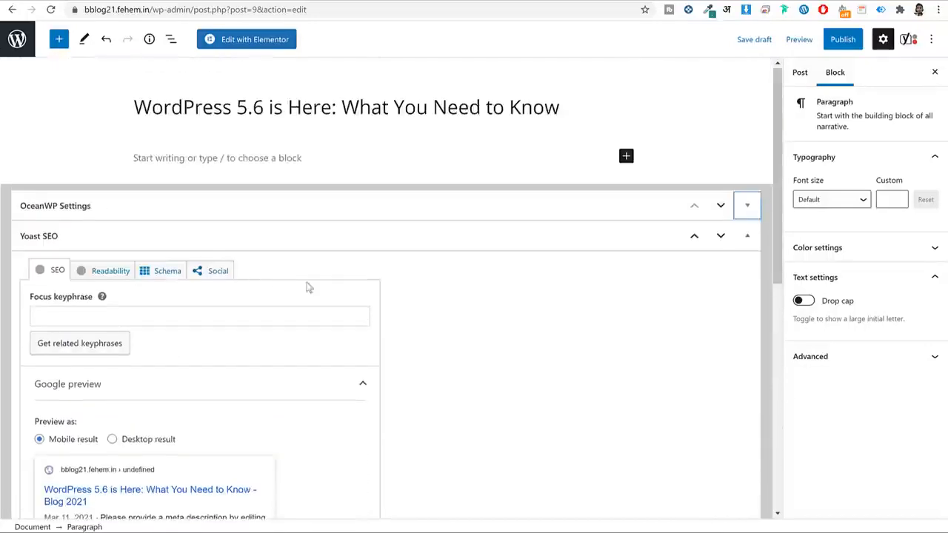
scroll(493, 289, down, 6)
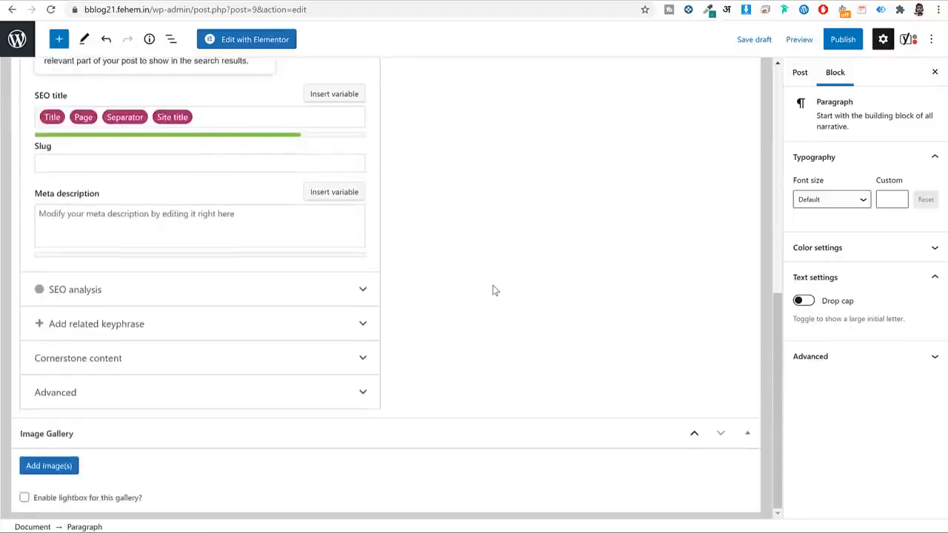
scroll(494, 289, up, 3)
scroll(494, 289, up, 3)
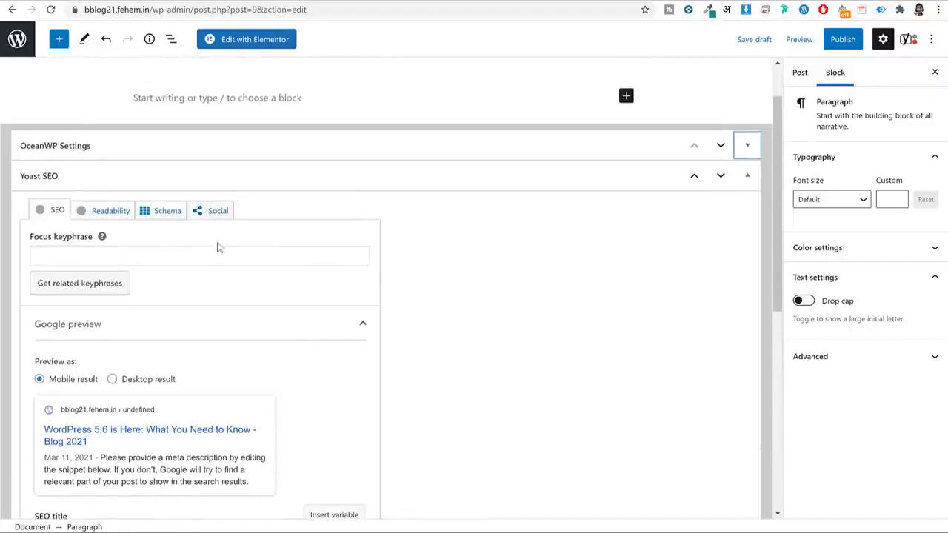
scroll(586, 259, down, 2)
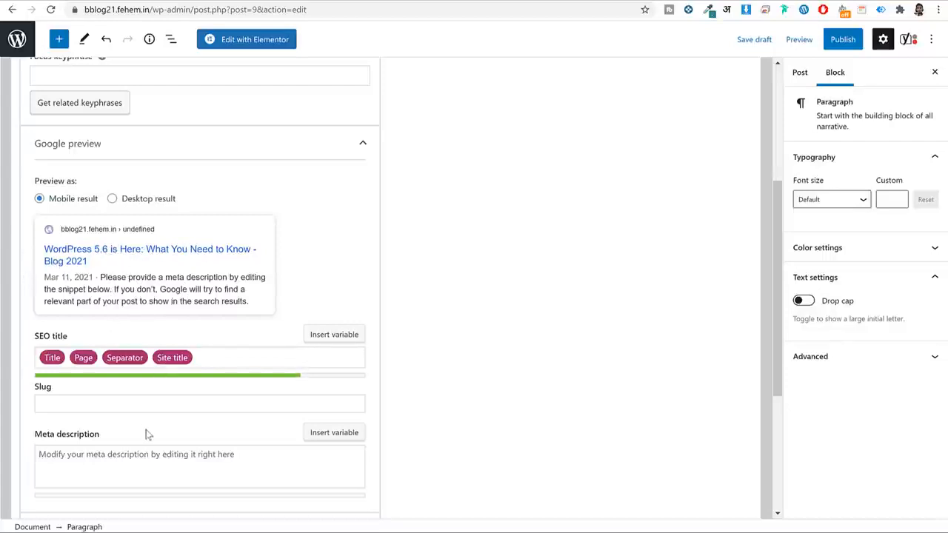
scroll(133, 370, down, 3)
scroll(148, 341, up, 3)
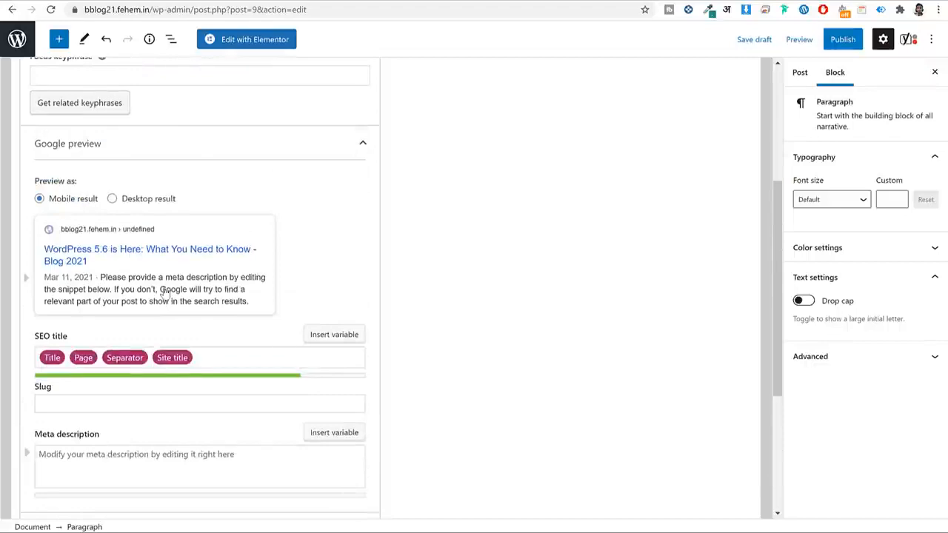
scroll(165, 294, up, 2)
scroll(165, 294, down, 5)
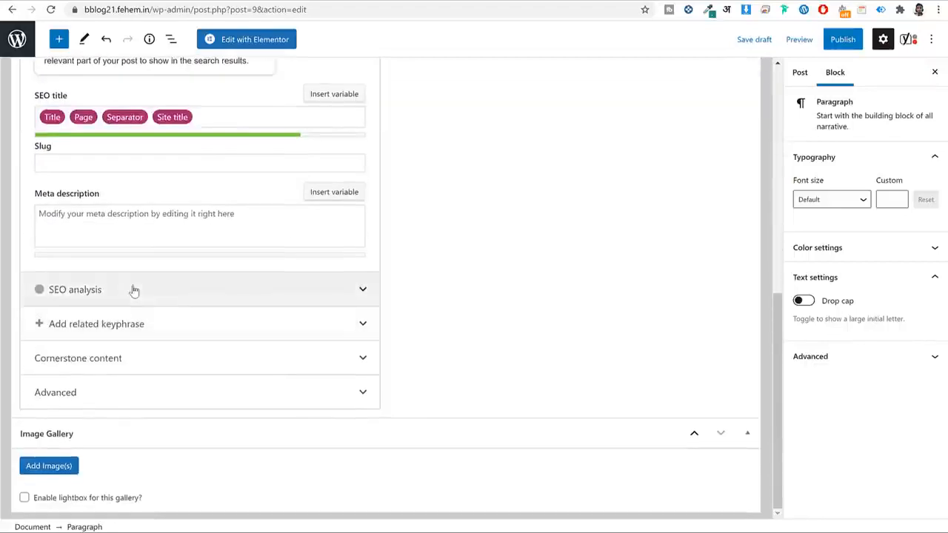
click(134, 290)
scroll(239, 292, down, 3)
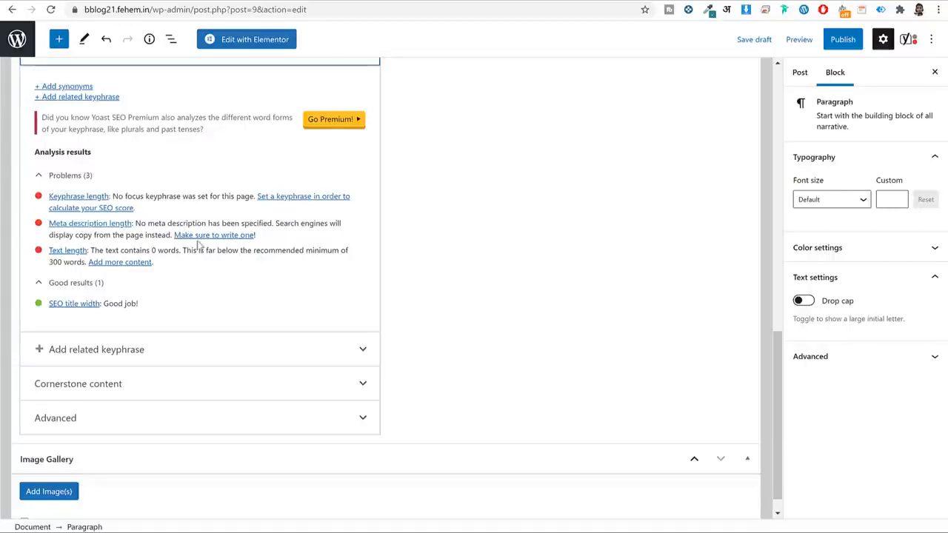
scroll(182, 241, up, 10)
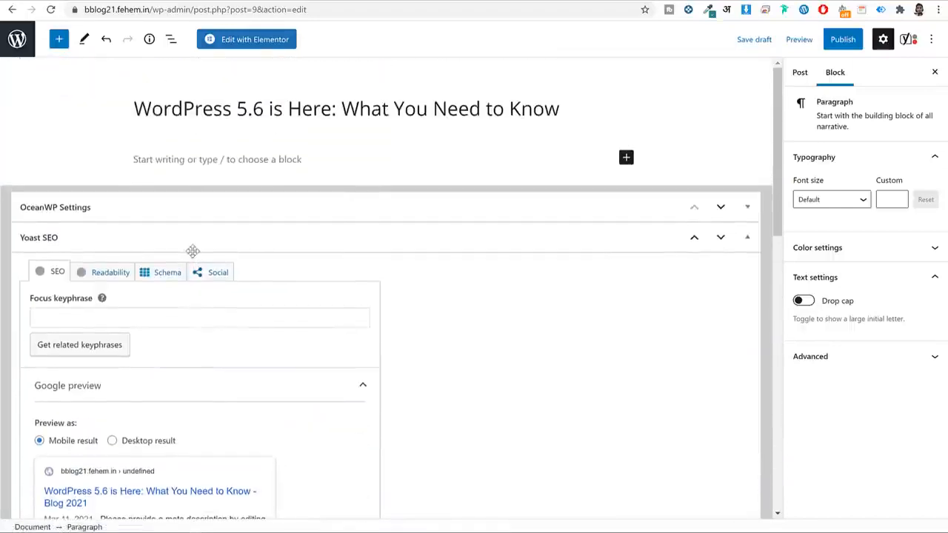
Copy 'WordPress 5.6' from the title into the Yoast Focus keyphrase field.
click(259, 108)
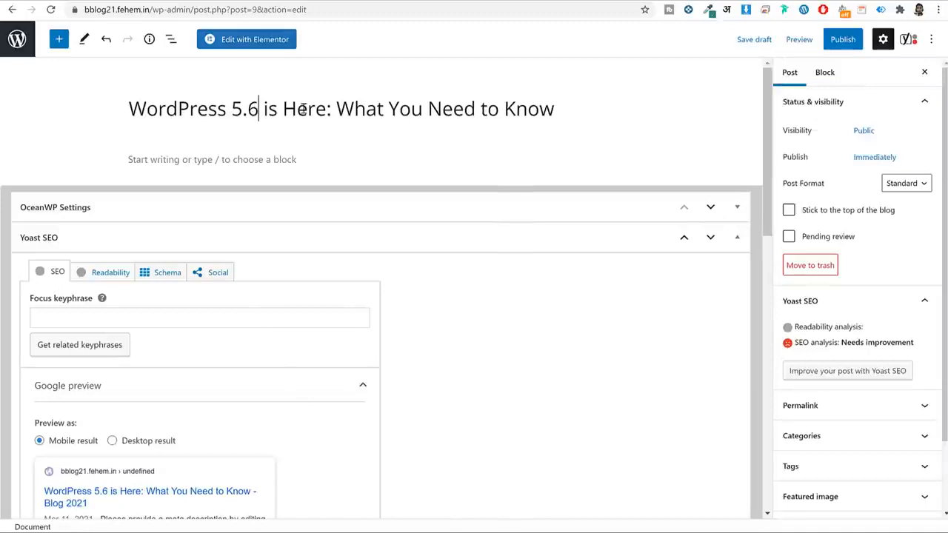
drag(259, 109, 133, 106)
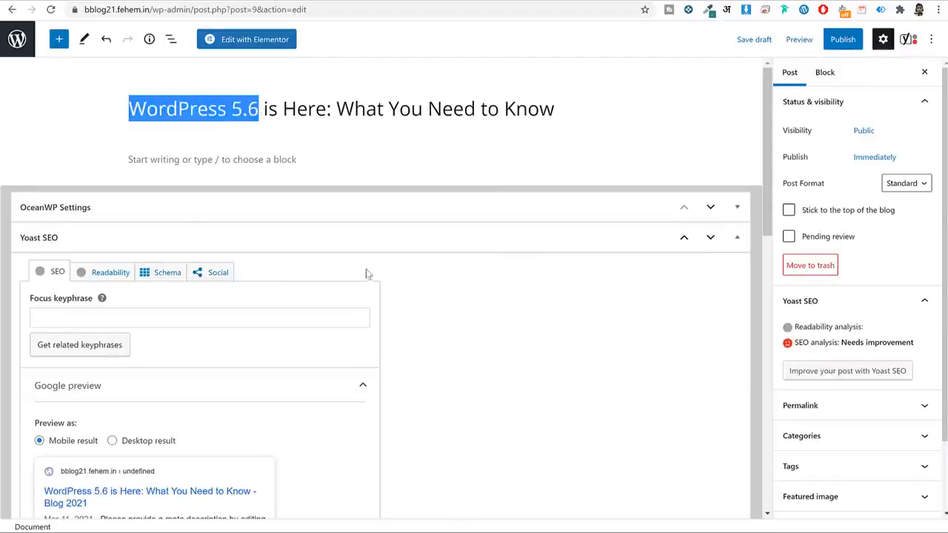
click(137, 316)
key(ctrl+v)
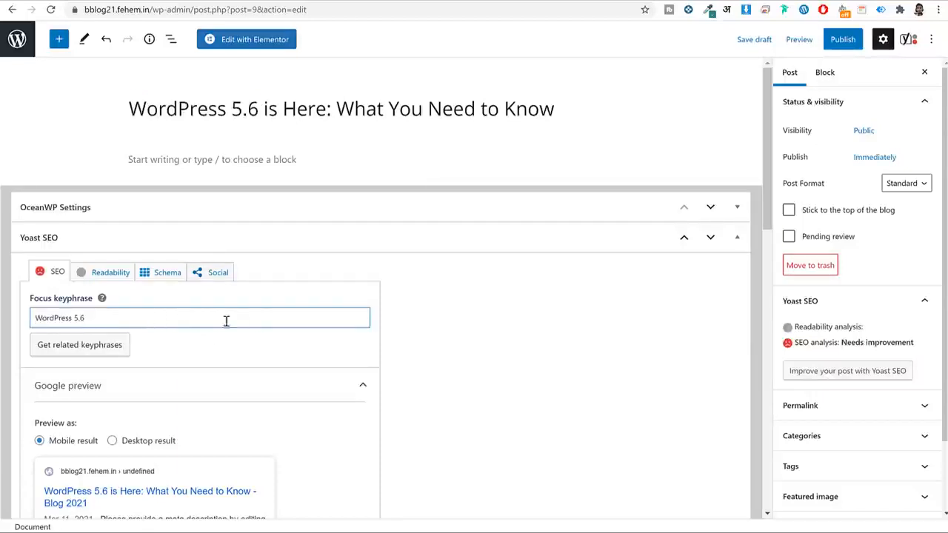
triple_click(101, 317)
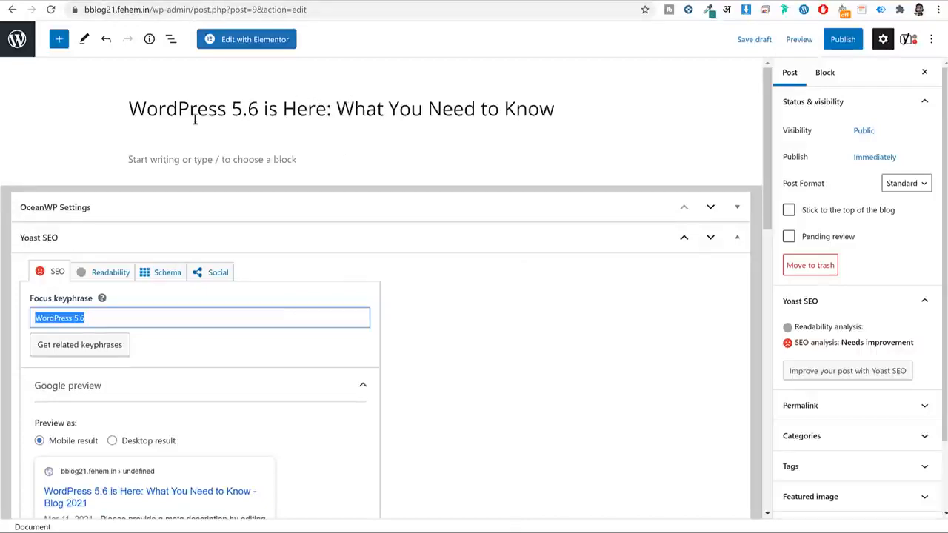
double_click(115, 325)
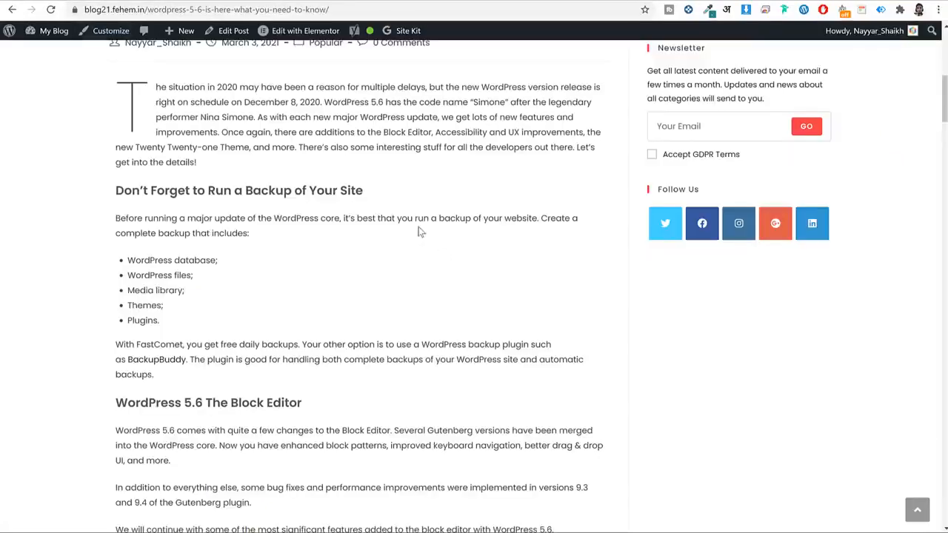
scroll(419, 231, up, 5)
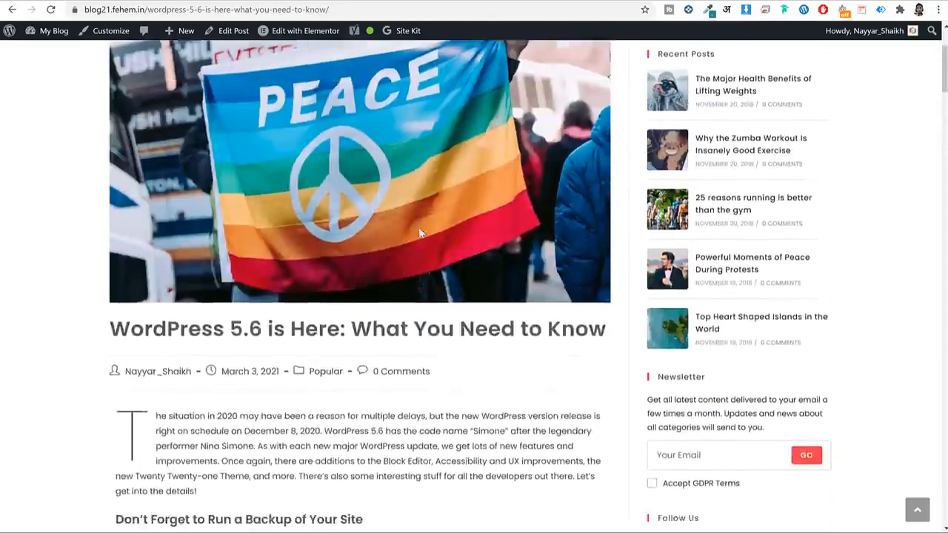
Copy the article's intro paragraph and paste it into the empty paragraph below the title.
scroll(419, 233, down, 4)
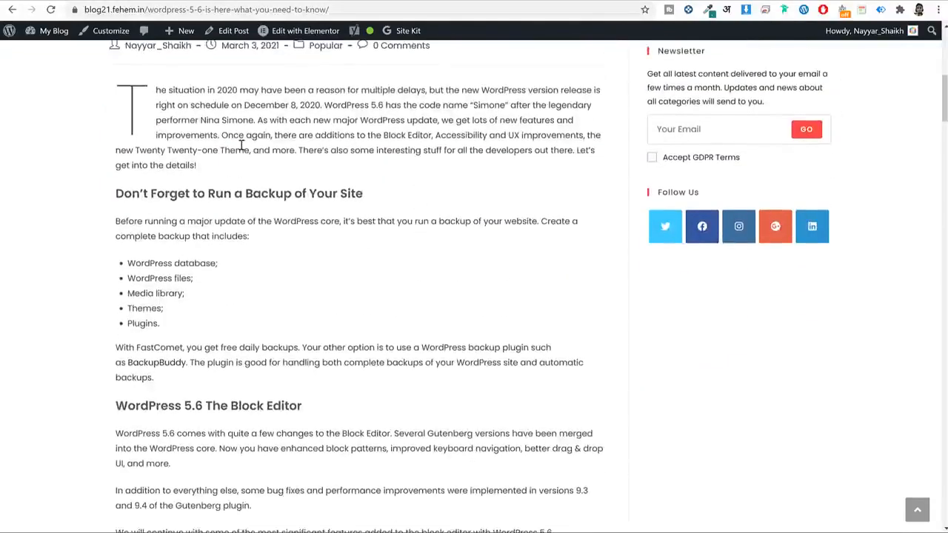
drag(115, 96, 208, 167)
right_click(202, 132)
click(221, 144)
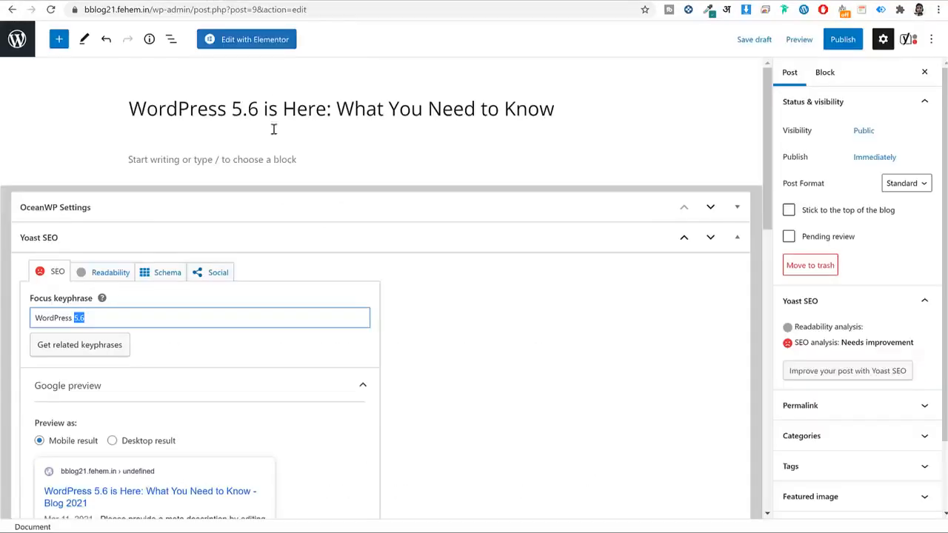
click(236, 167)
key(ctrl+v)
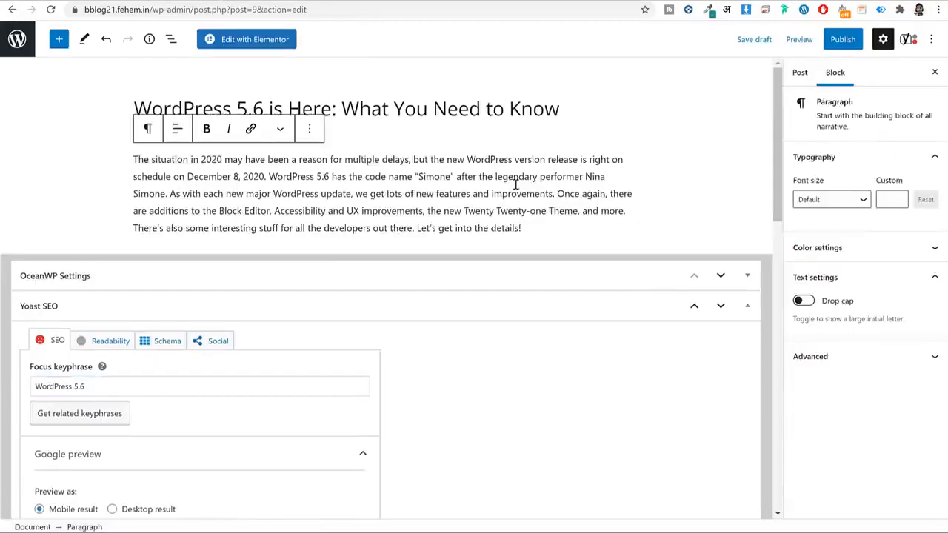
Turn on Drop cap in the intro paragraph's block settings and preview the large initial letter.
key(ctrl+a)
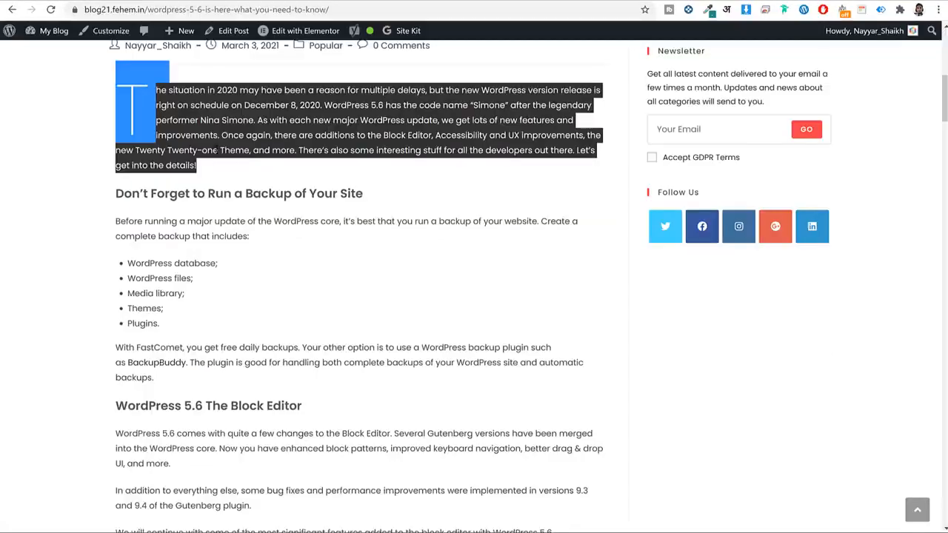
click(127, 107)
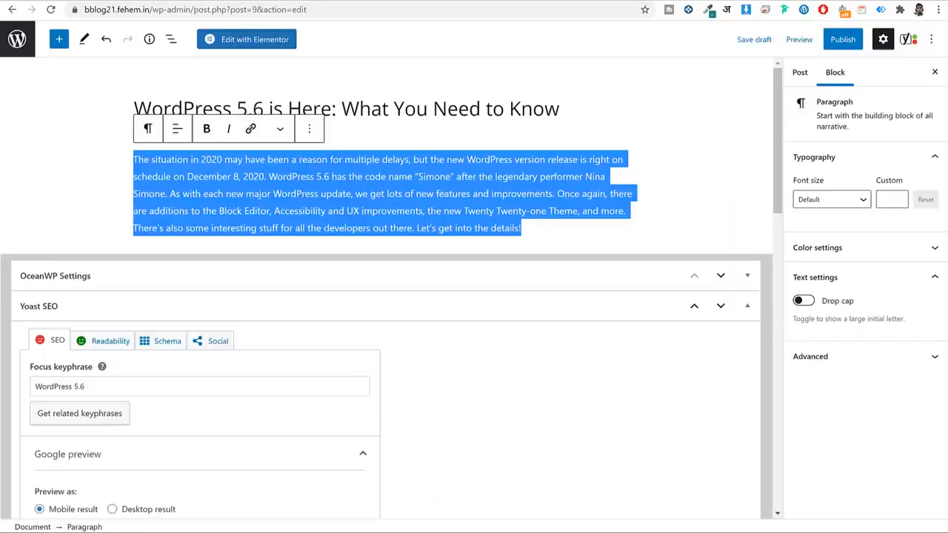
click(365, 184)
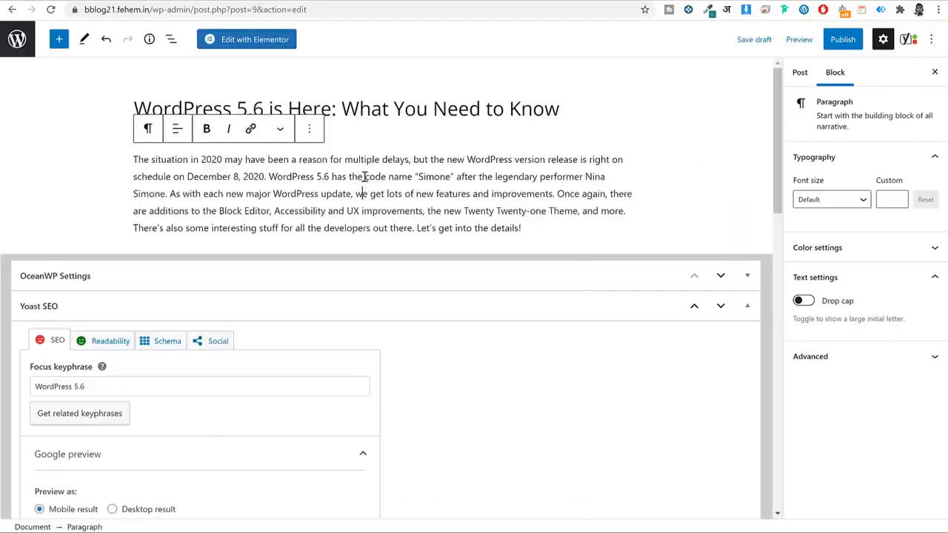
double_click(364, 179)
triple_click(364, 178)
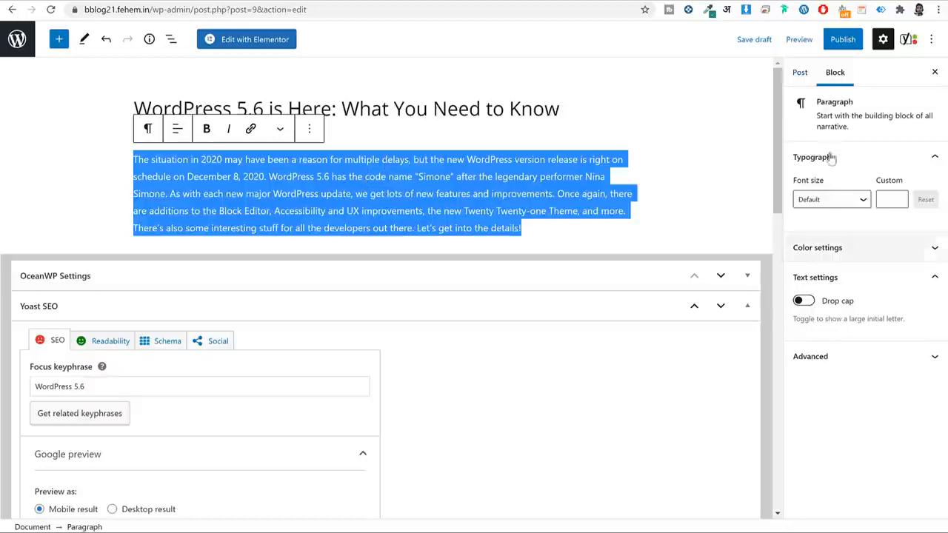
click(838, 85)
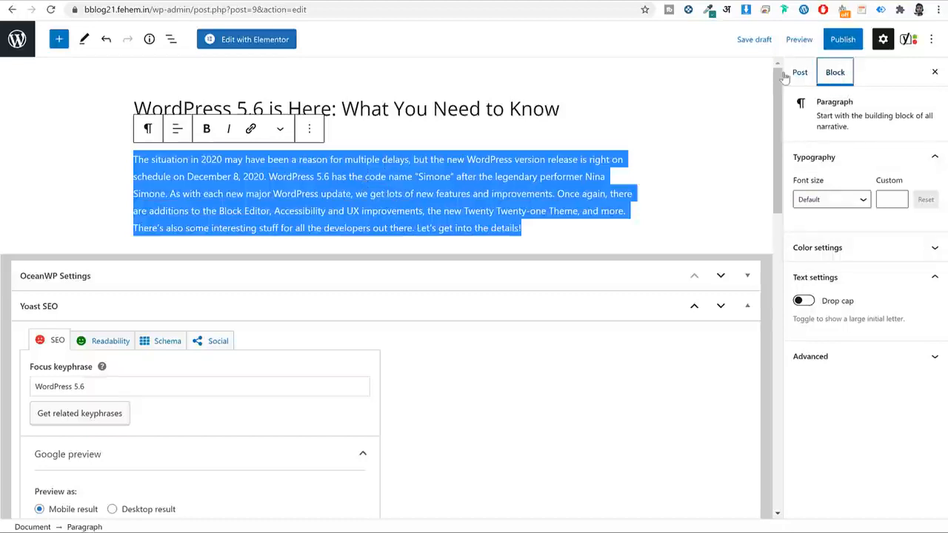
click(793, 79)
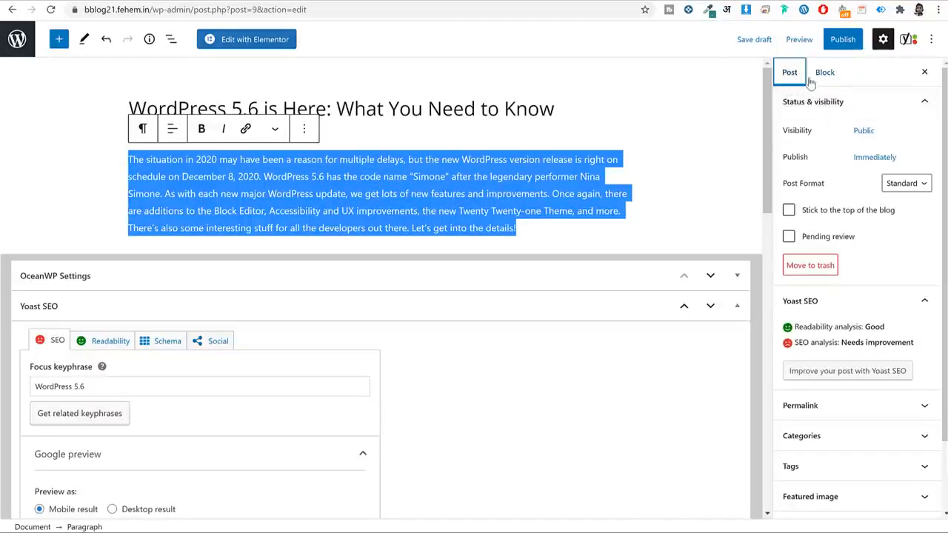
click(820, 77)
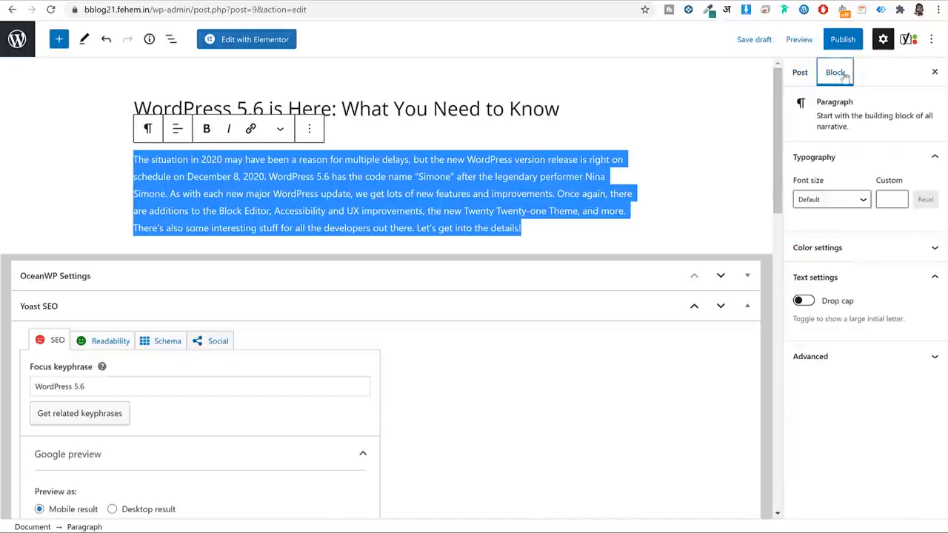
click(806, 301)
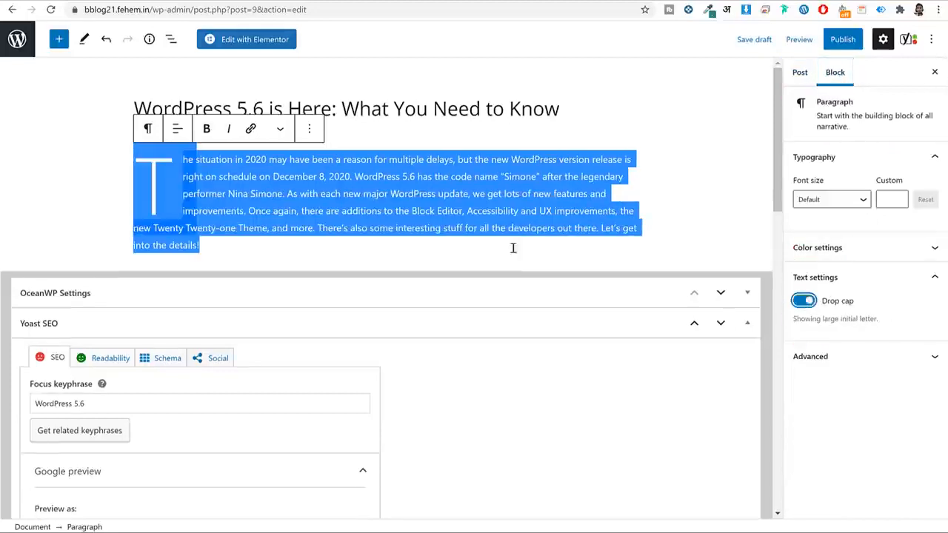
click(395, 225)
click(553, 390)
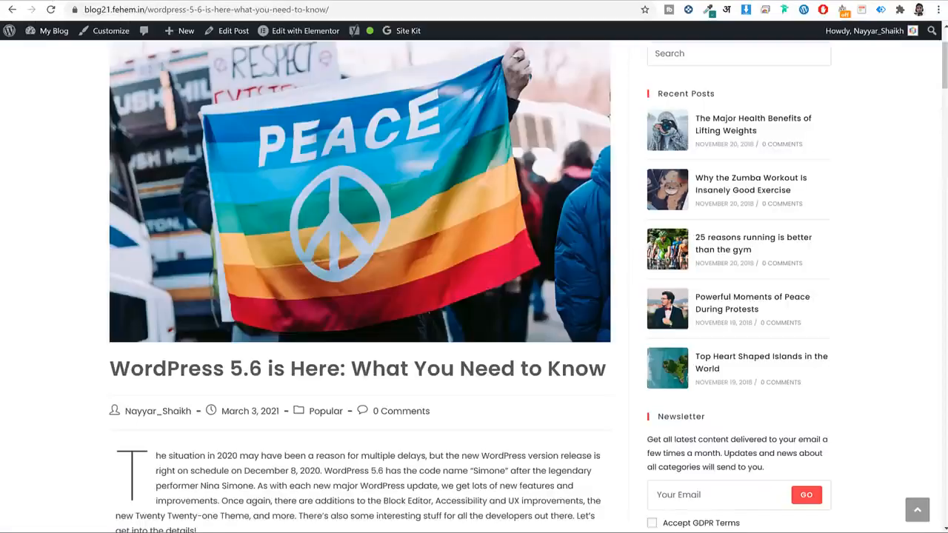
Select text around the backup heading and the 'WordPress 5.6 The Block Editor' heading in the live article.
scroll(394, 214, down, 1)
scroll(395, 215, down, 7)
scroll(392, 215, up, 3)
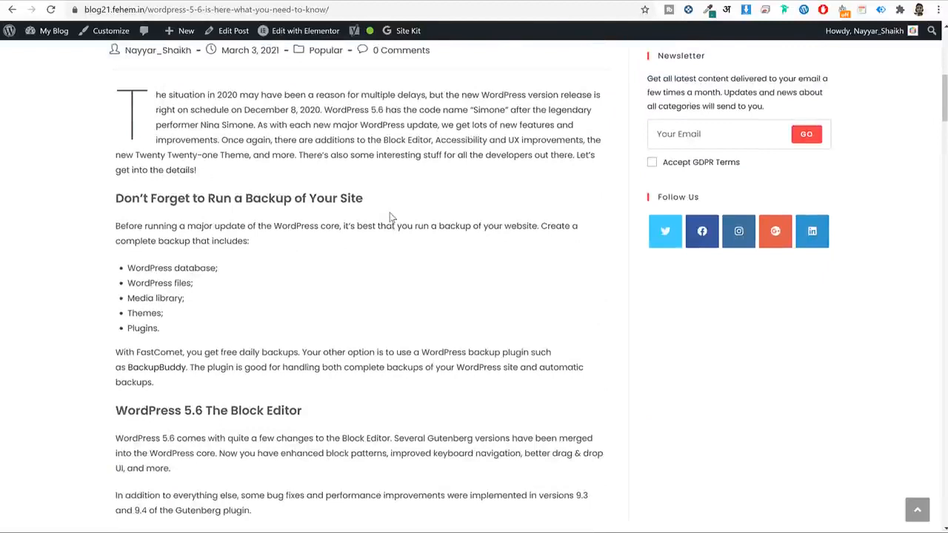
triple_click(339, 199)
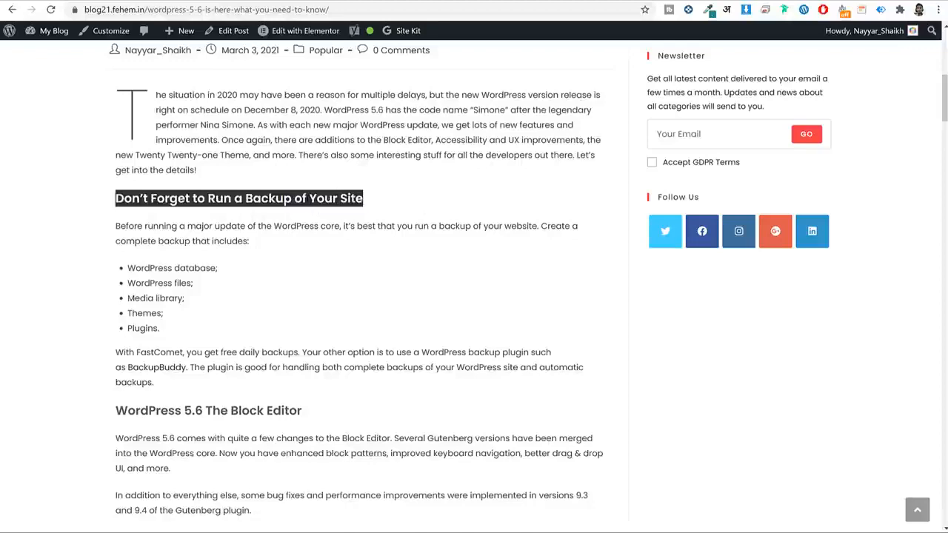
click(307, 198)
triple_click(306, 198)
drag(118, 201, 165, 370)
scroll(250, 222, down, 3)
drag(114, 199, 204, 297)
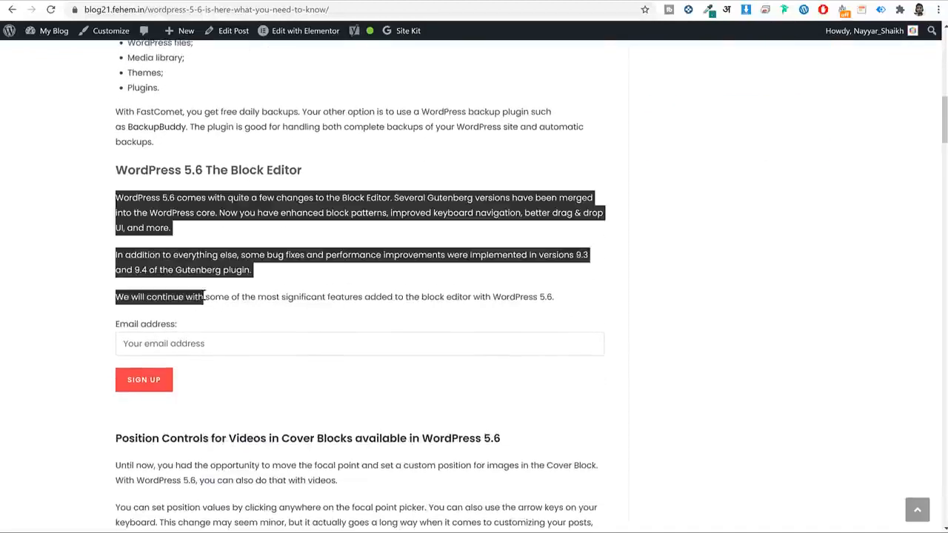
click(205, 297)
scroll(301, 245, up, 3)
scroll(301, 250, down, 3)
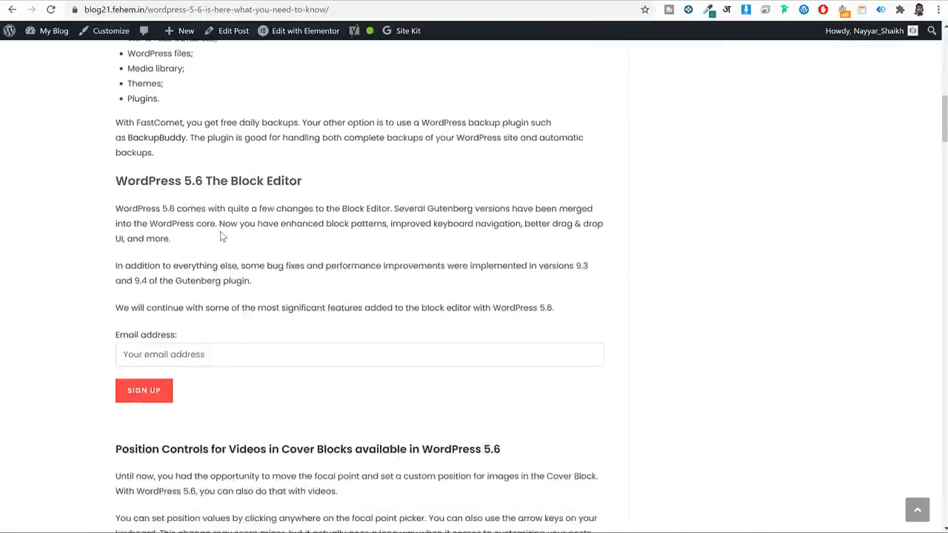
drag(204, 171, 115, 171)
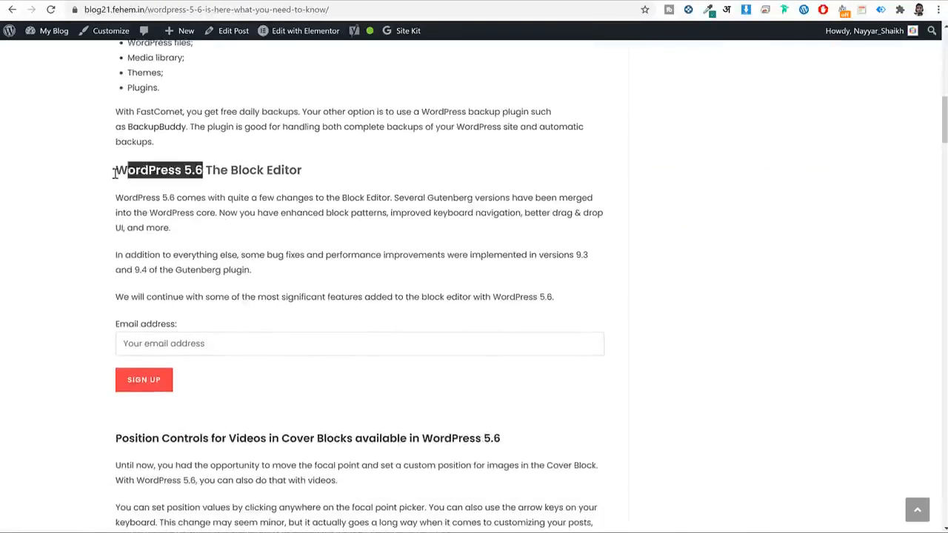
triple_click(239, 172)
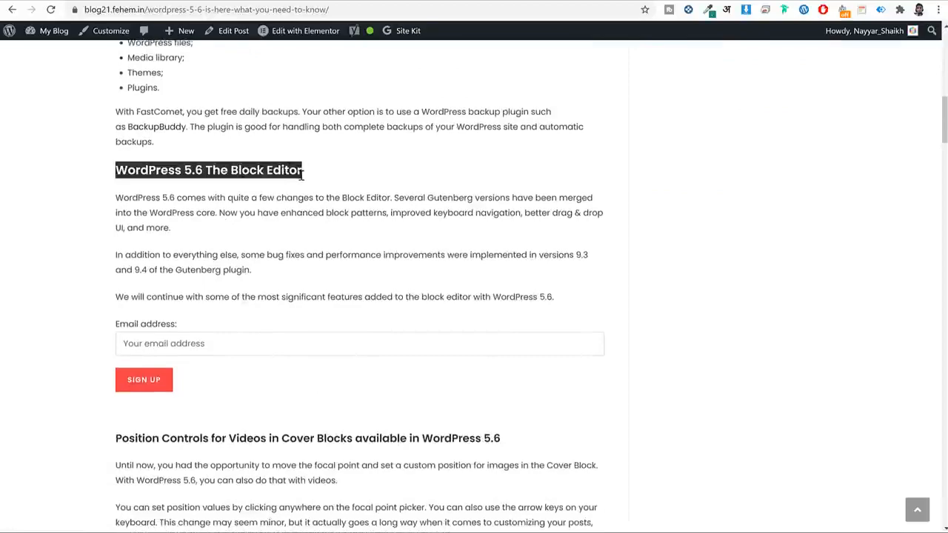
Select the whole 'Don’t Forget to Run a Backup of Your Site' heading to copy it.
scroll(343, 229, down, 13)
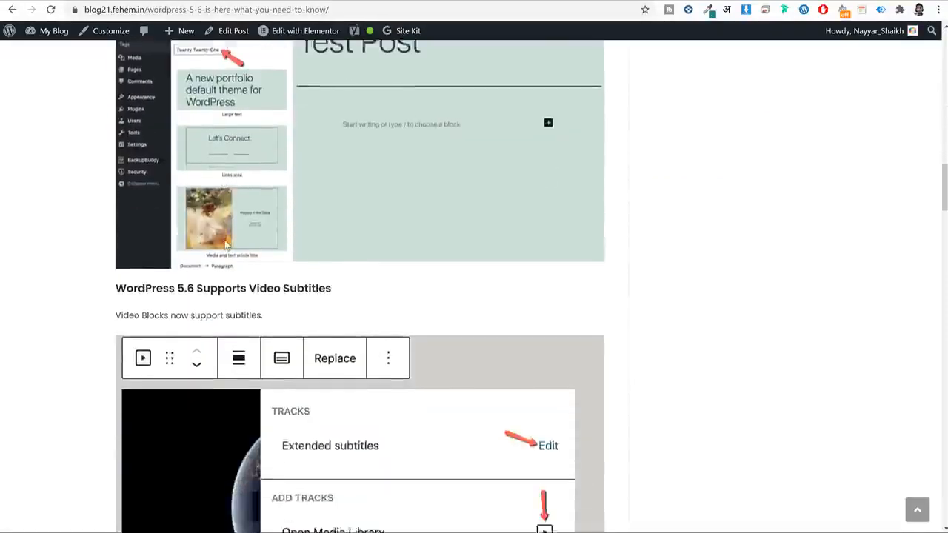
scroll(414, 250, down, 9)
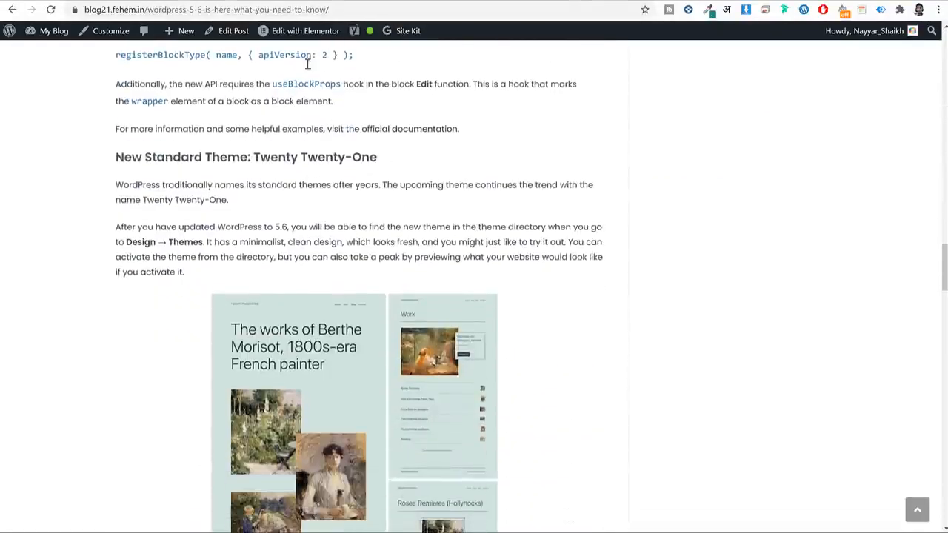
scroll(375, 177, down, 2)
scroll(375, 177, down, 18)
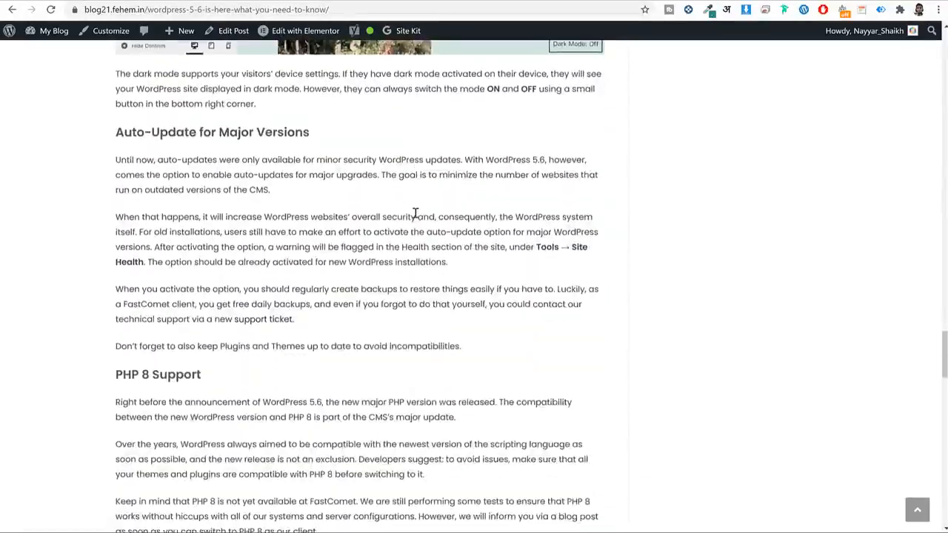
scroll(416, 216, down, 11)
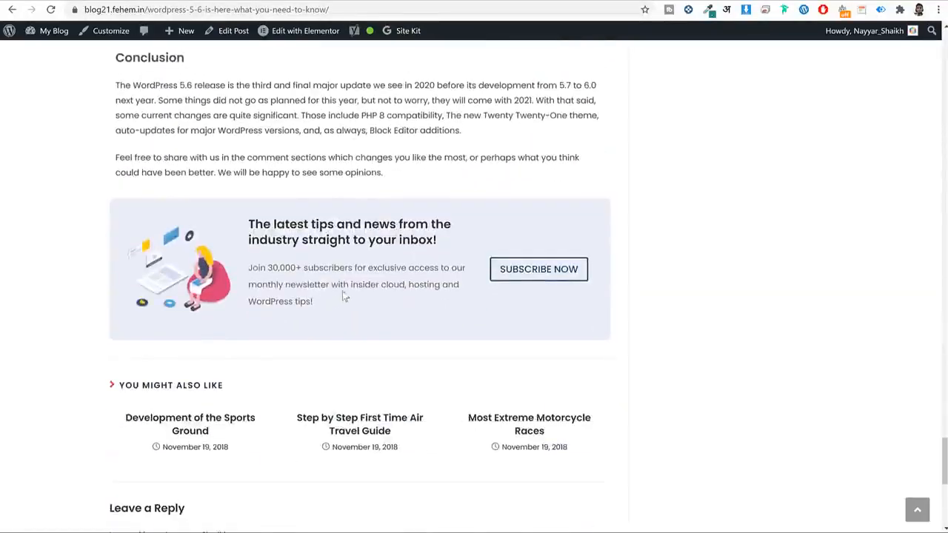
scroll(415, 242, up, 2)
scroll(414, 241, up, 20)
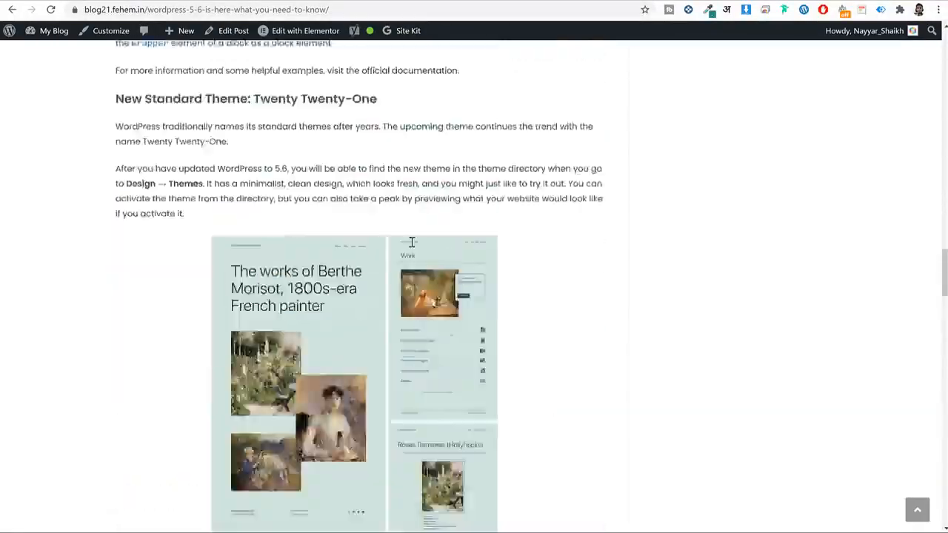
scroll(411, 241, up, 20)
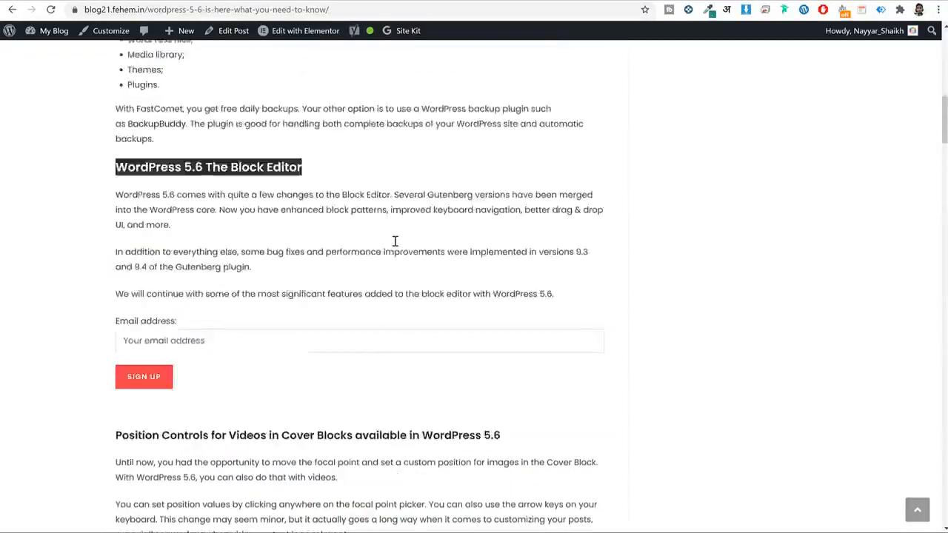
scroll(394, 241, up, 1)
scroll(392, 249, down, 7)
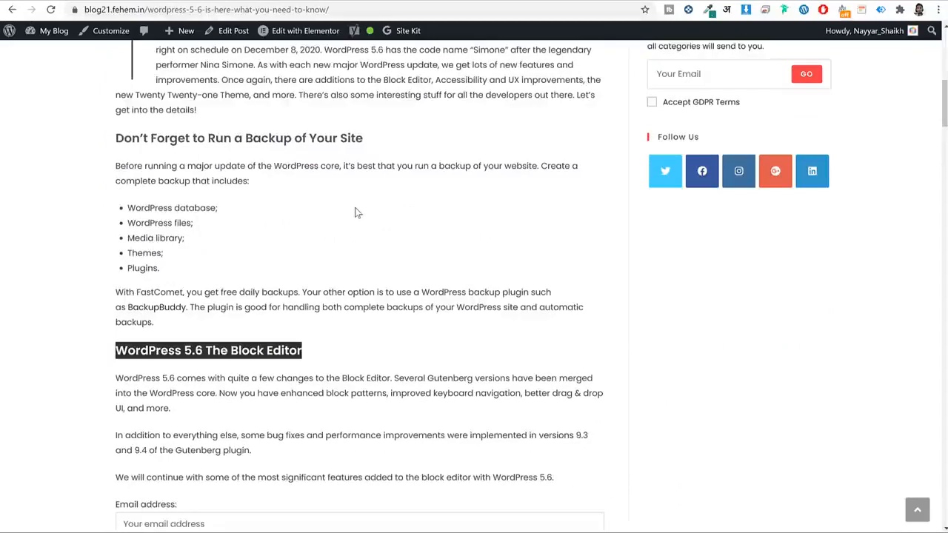
triple_click(331, 134)
key(ctrl+c)
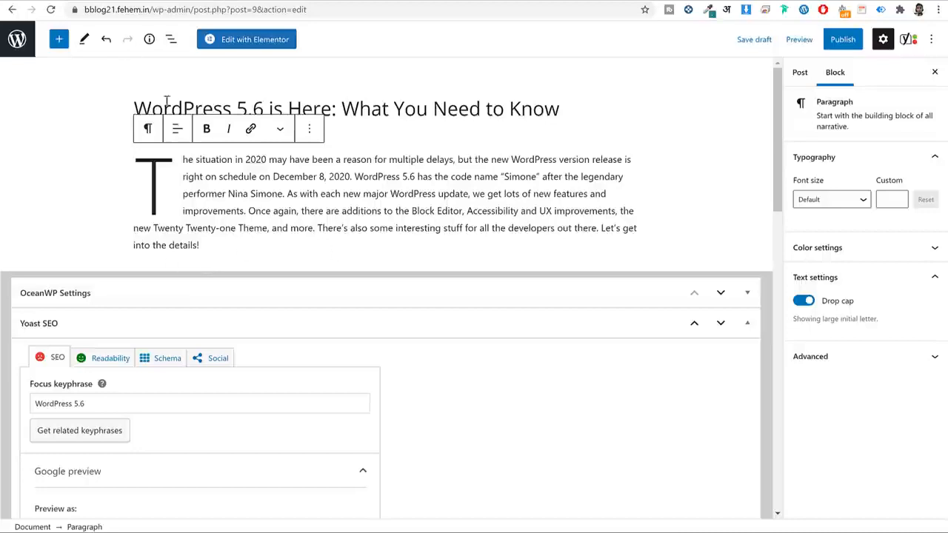
Add an H2 heading block containing 'Don’t Forget to Run a Backup of Your Site'.
click(60, 44)
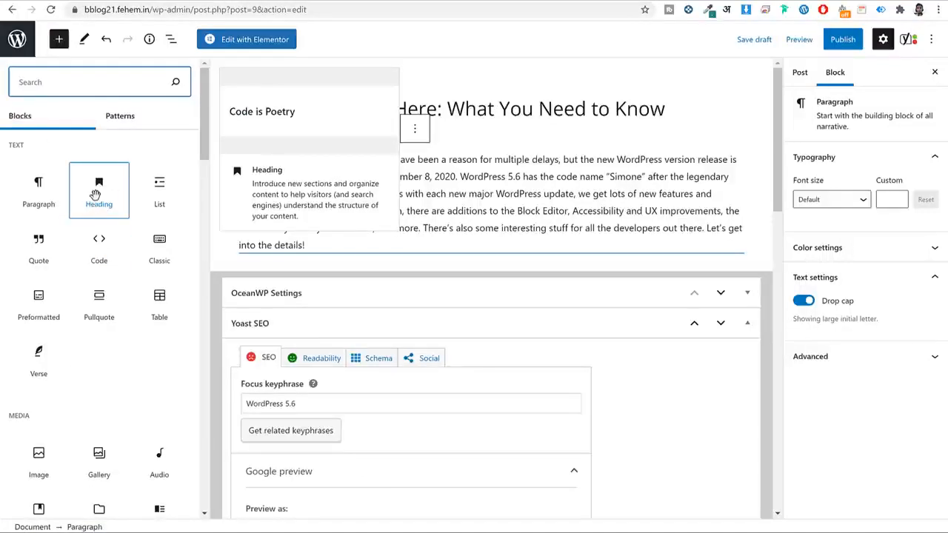
click(96, 194)
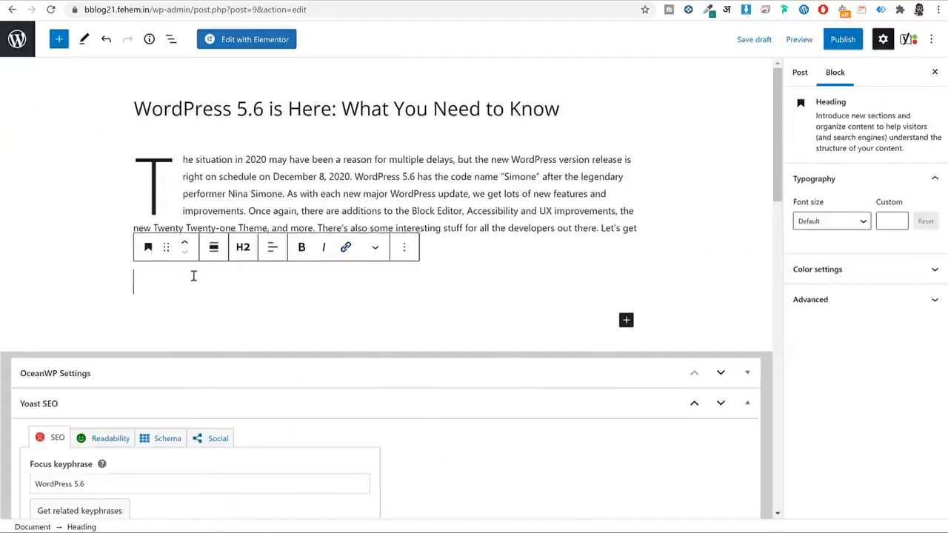
key(ctrl+v)
key(BackSpace)
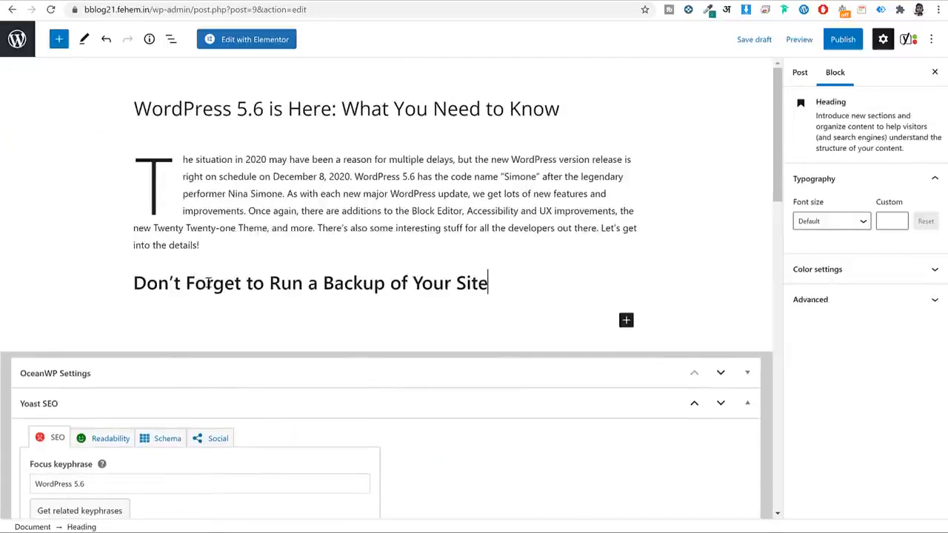
click(244, 248)
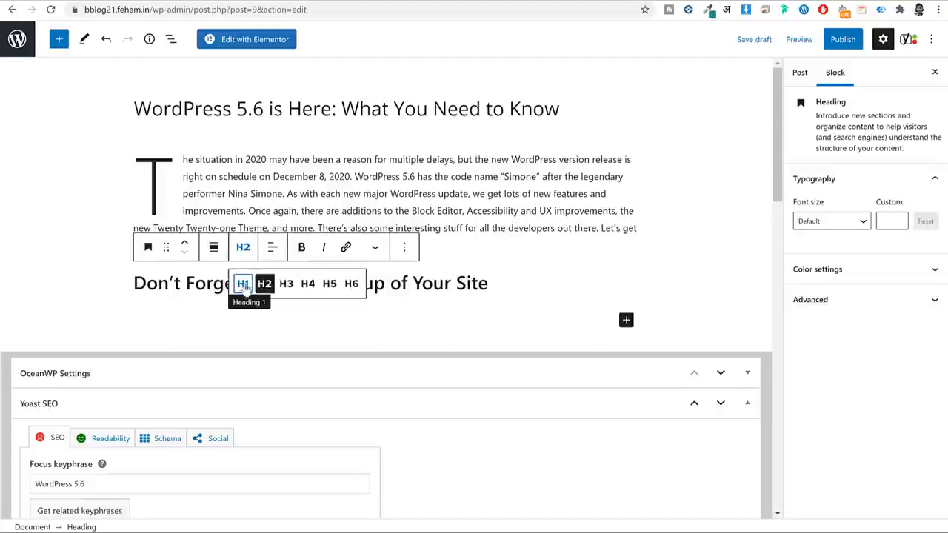
click(385, 285)
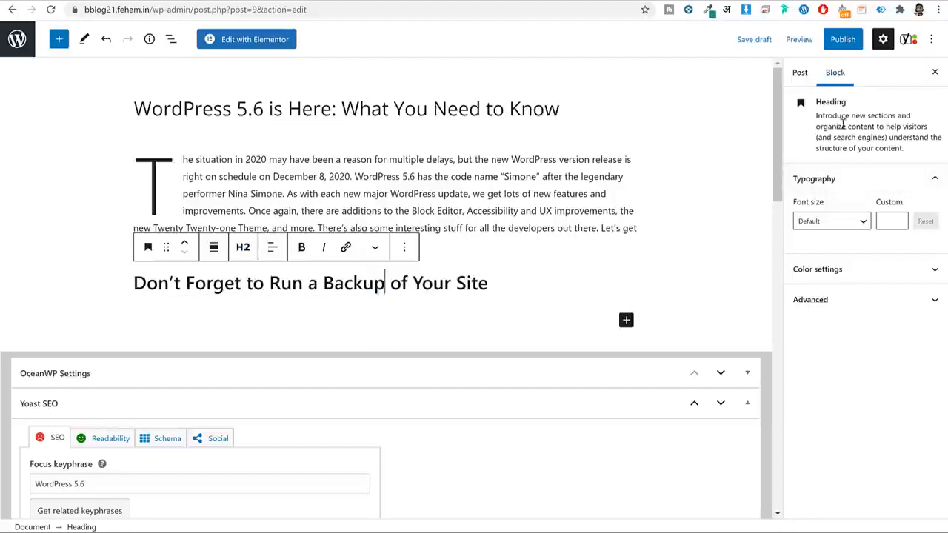
Try teal, blue and purple heading text colours, settle on black, and collapse the sidebar panels.
click(838, 220)
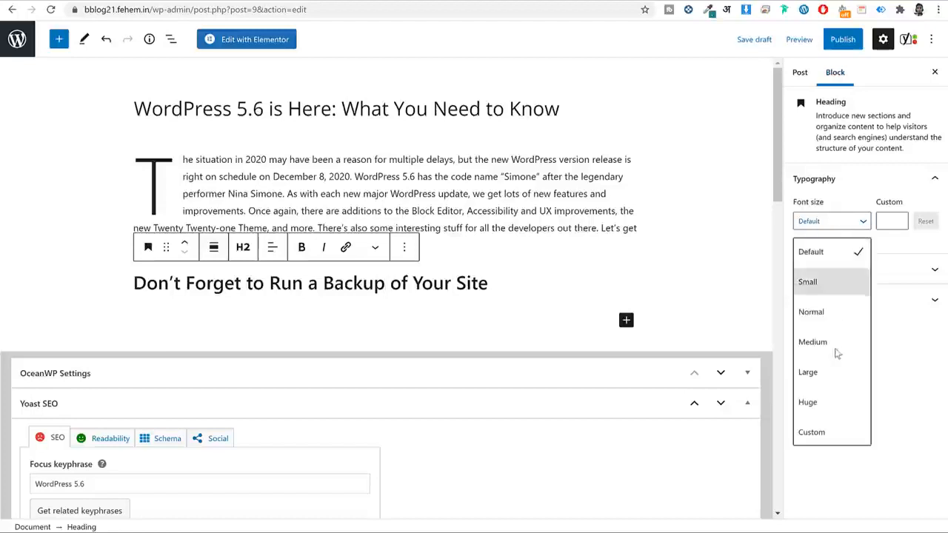
click(891, 222)
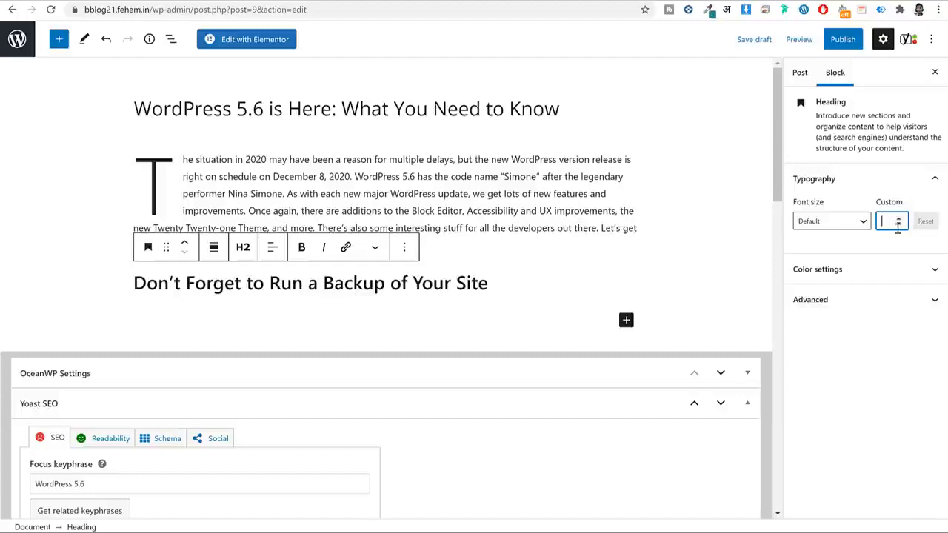
click(880, 269)
click(855, 338)
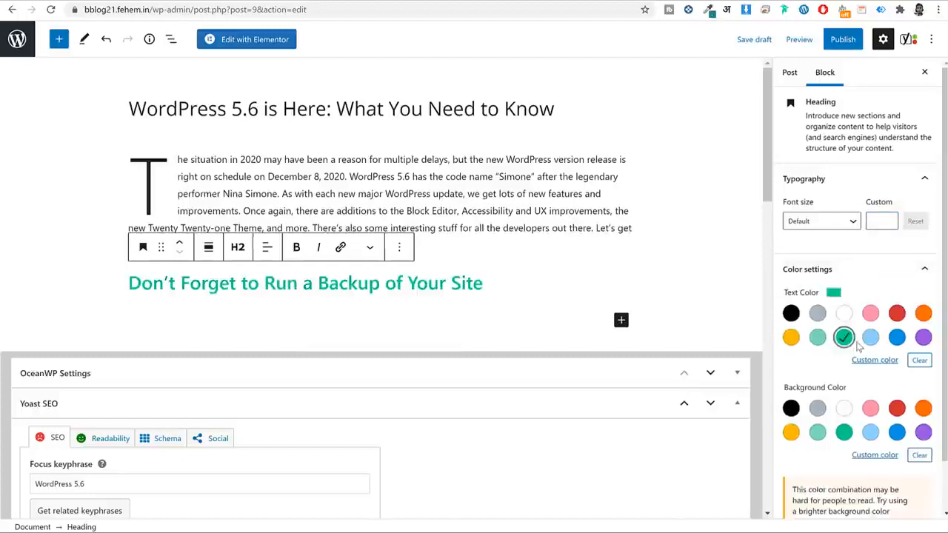
click(896, 337)
click(923, 336)
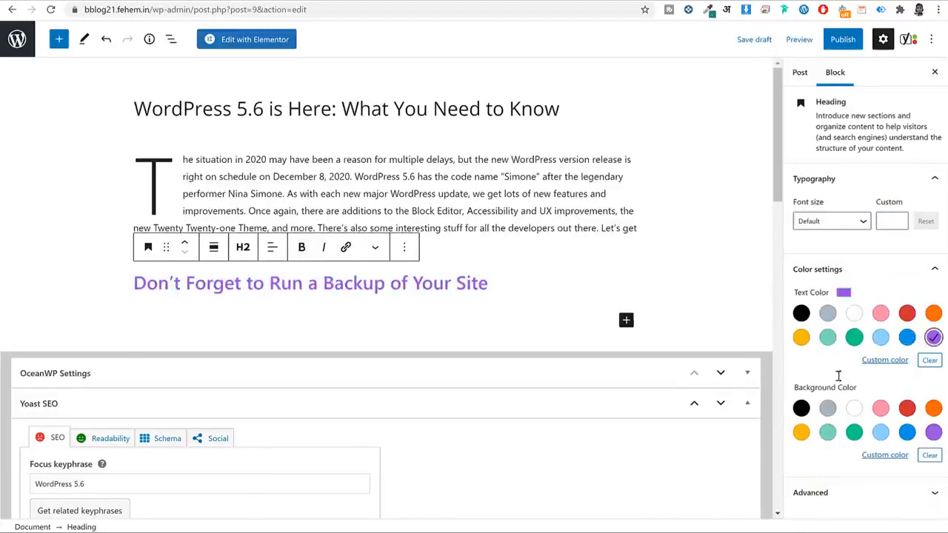
click(801, 313)
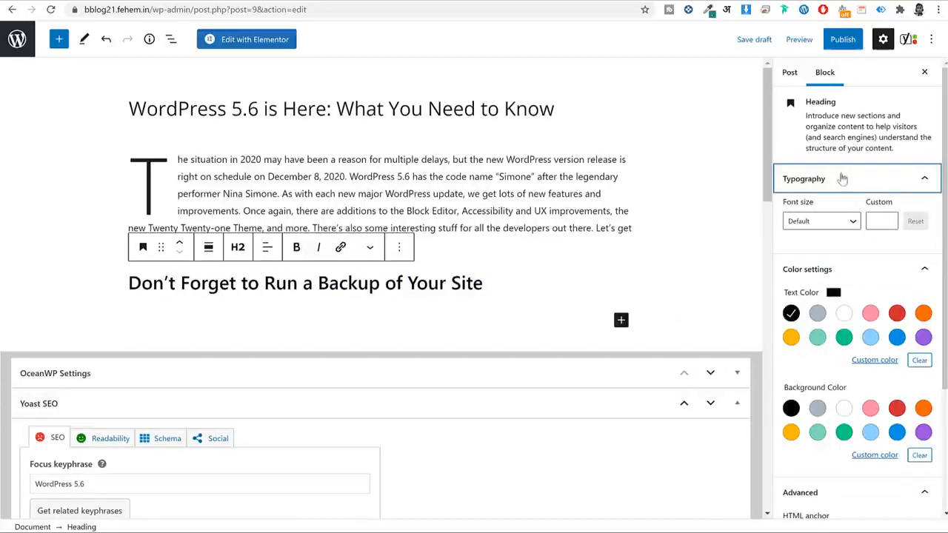
click(841, 178)
click(821, 432)
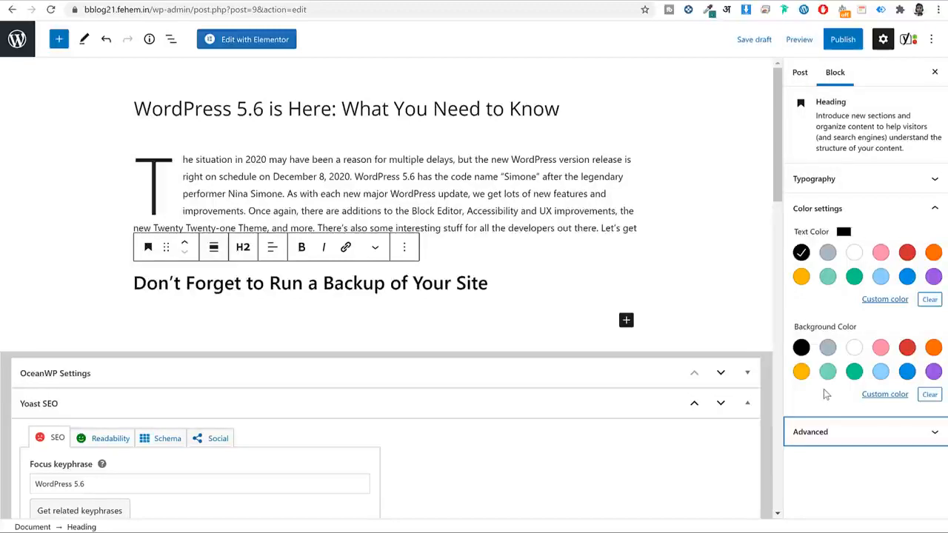
scroll(642, 294, down, 10)
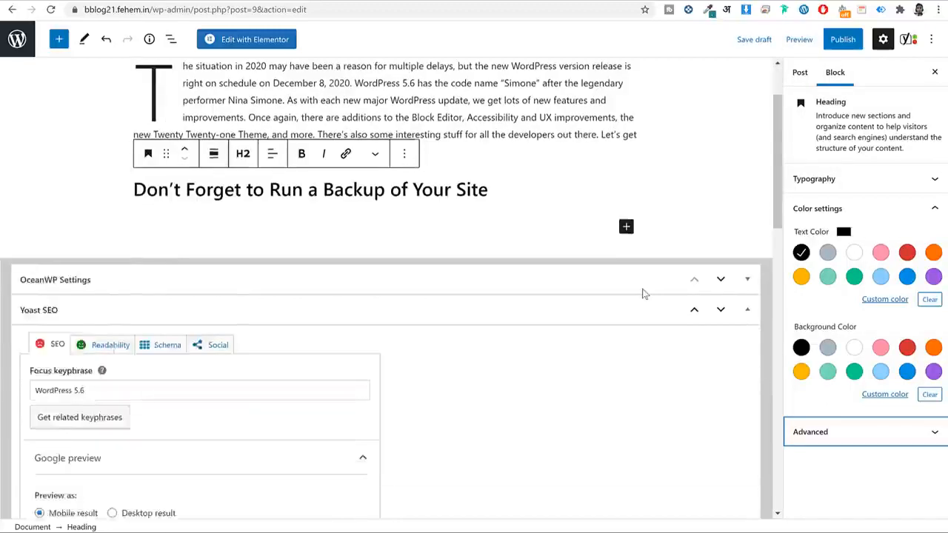
scroll(642, 294, down, 2)
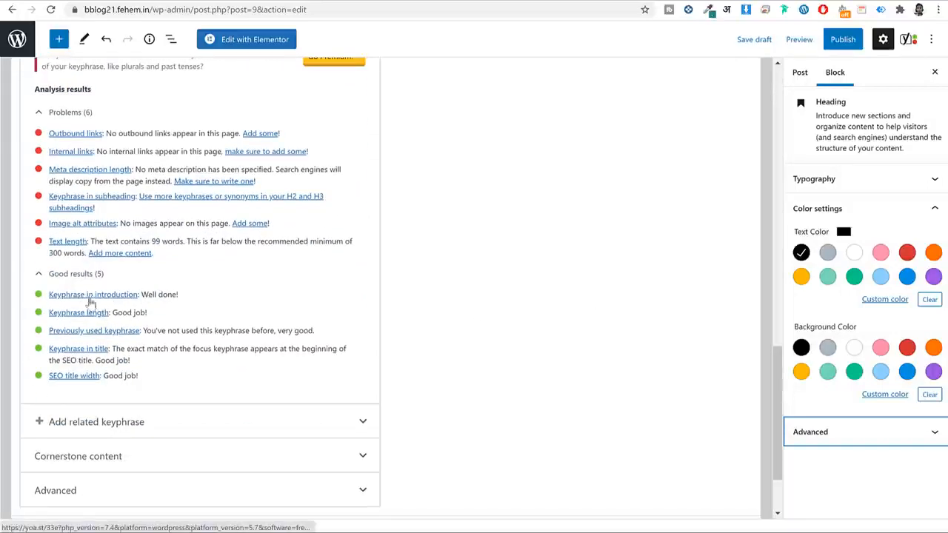
scroll(509, 456, up, 10)
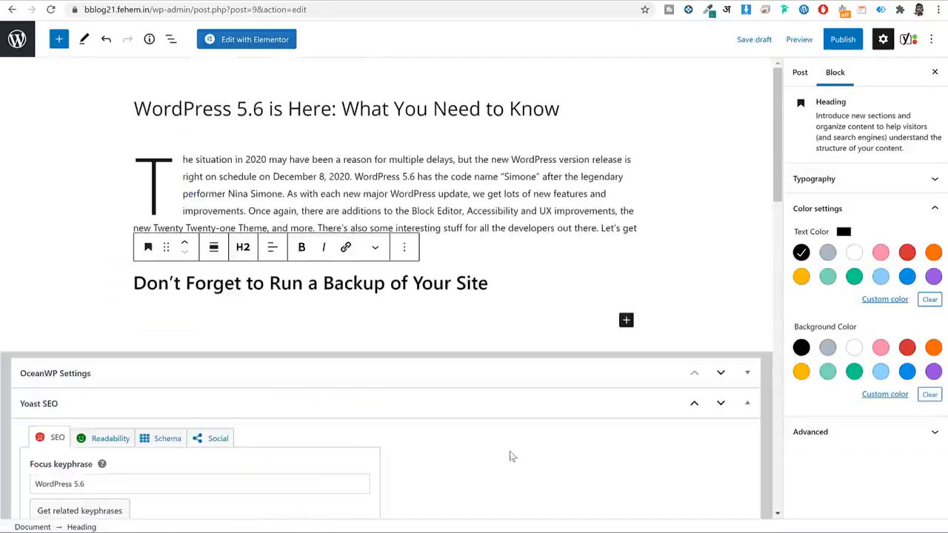
click(124, 483)
key(ctrl+a)
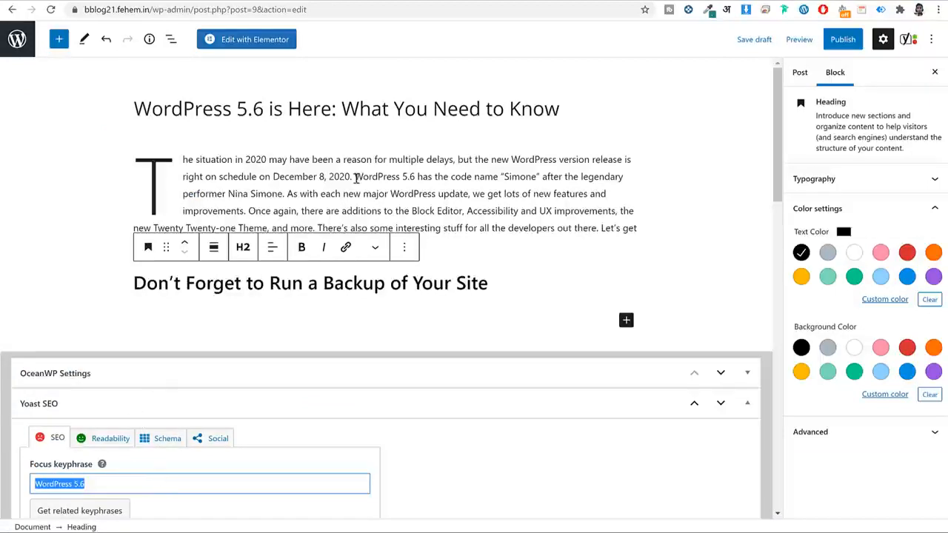
drag(356, 178, 394, 178)
click(394, 177)
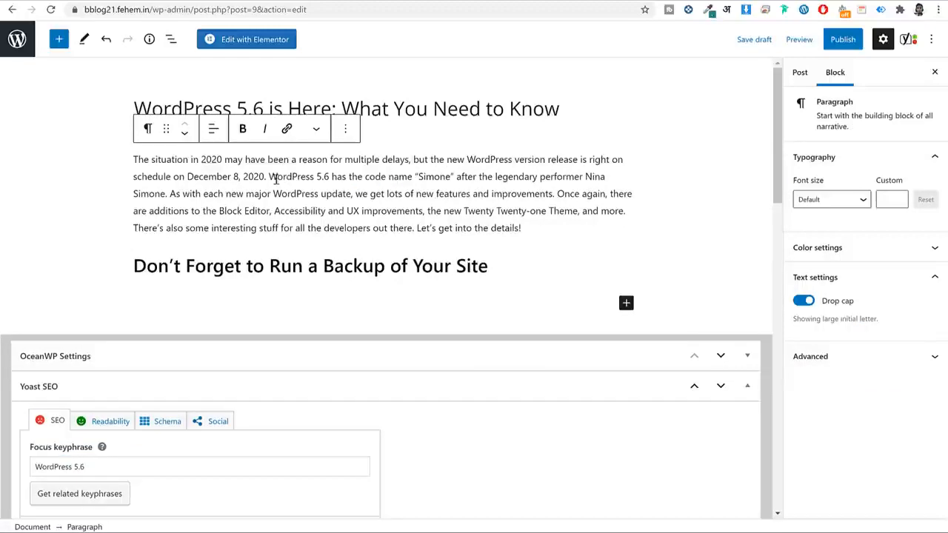
drag(276, 179, 330, 180)
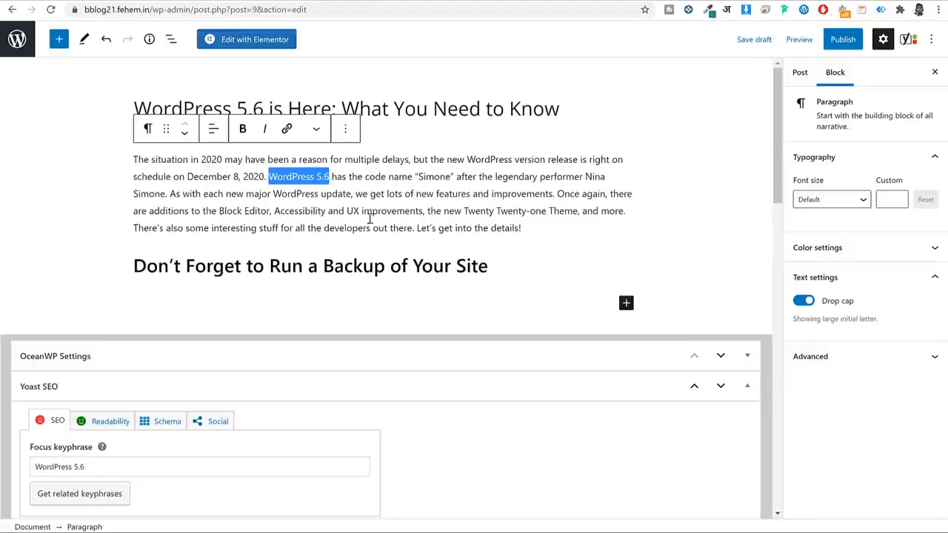
click(492, 447)
scroll(492, 447, down, 6)
scroll(479, 450, down, 7)
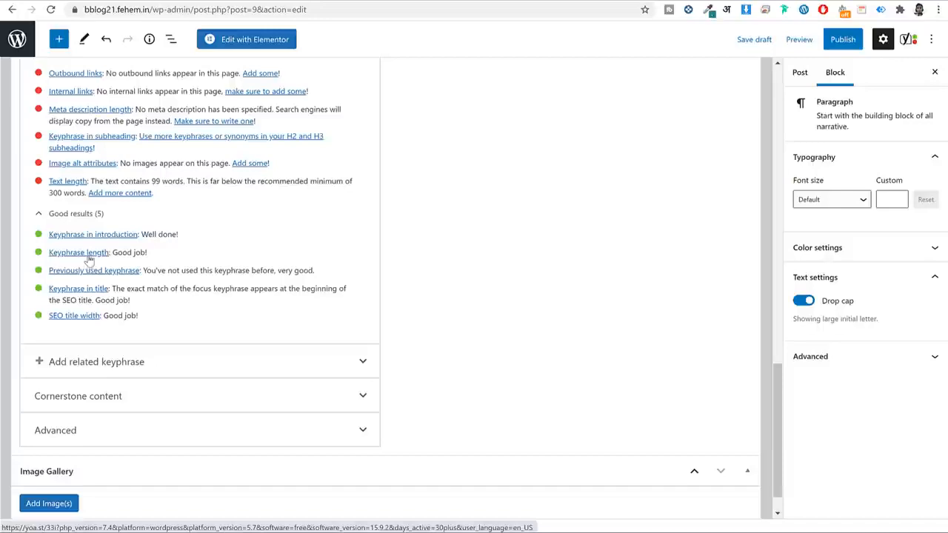
click(87, 254)
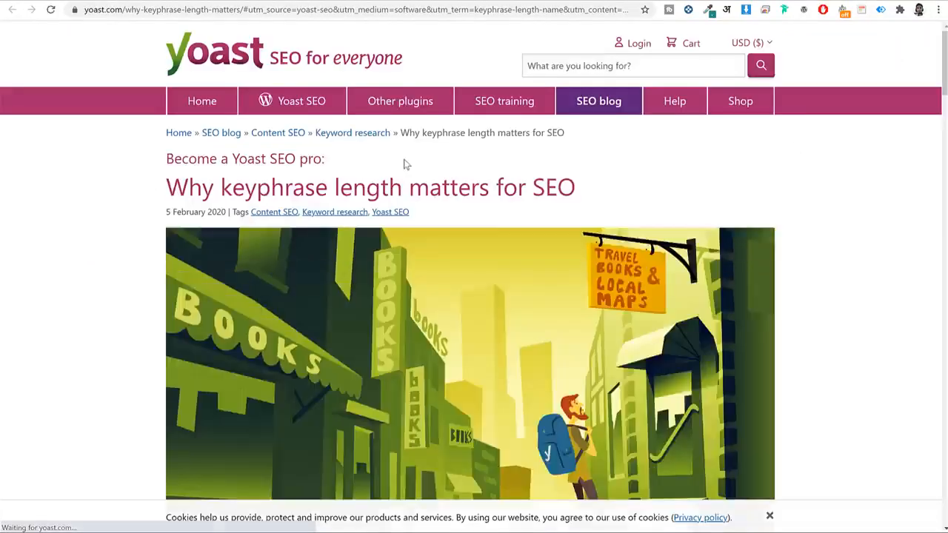
scroll(626, 181, down, 9)
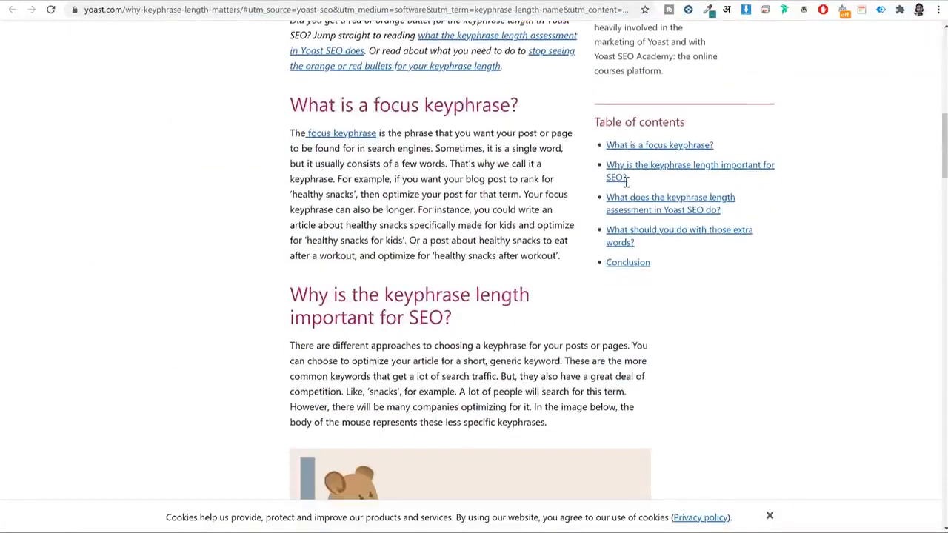
scroll(588, 225, down, 8)
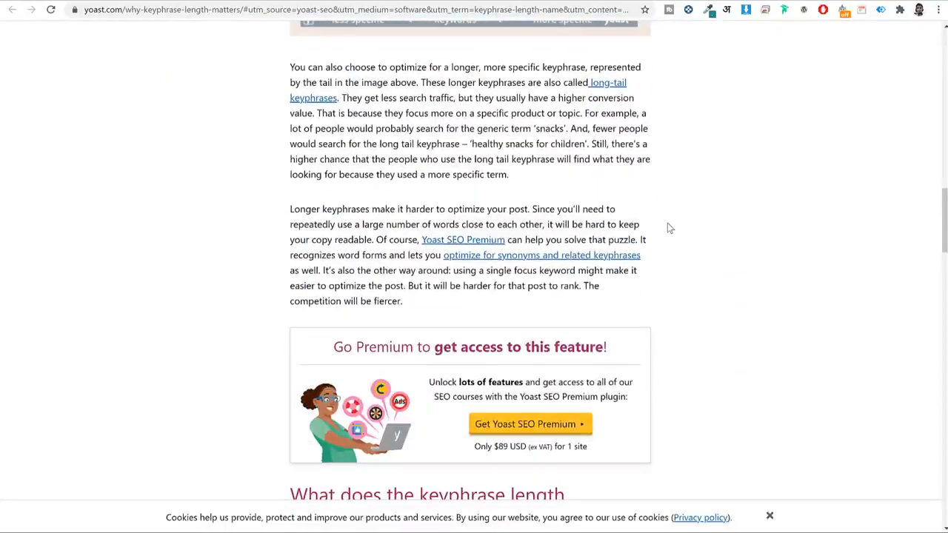
scroll(663, 237, down, 6)
scroll(654, 256, down, 13)
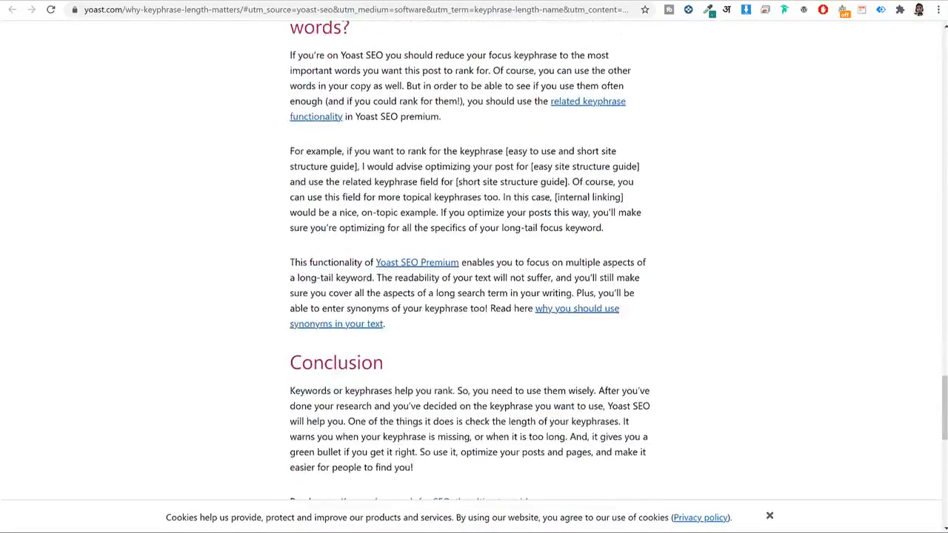
key(ctrl+w)
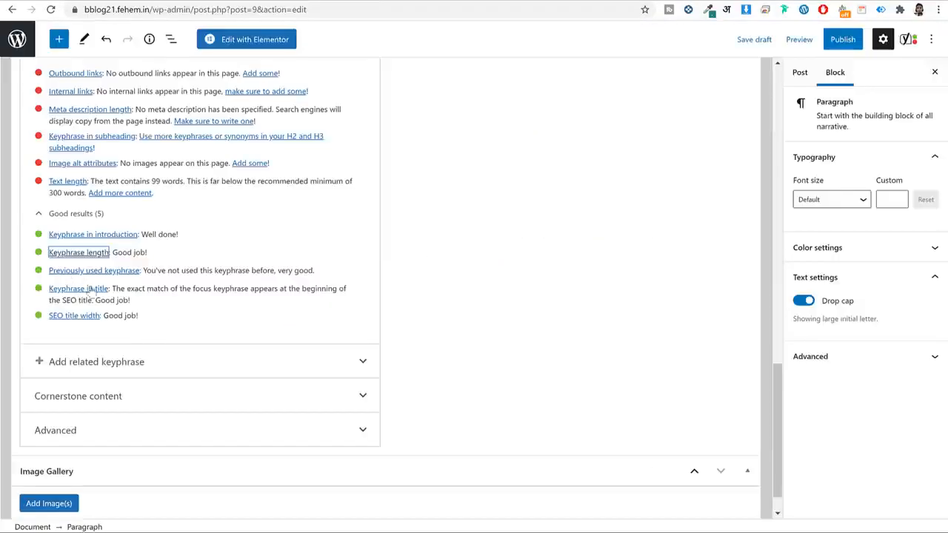
click(566, 257)
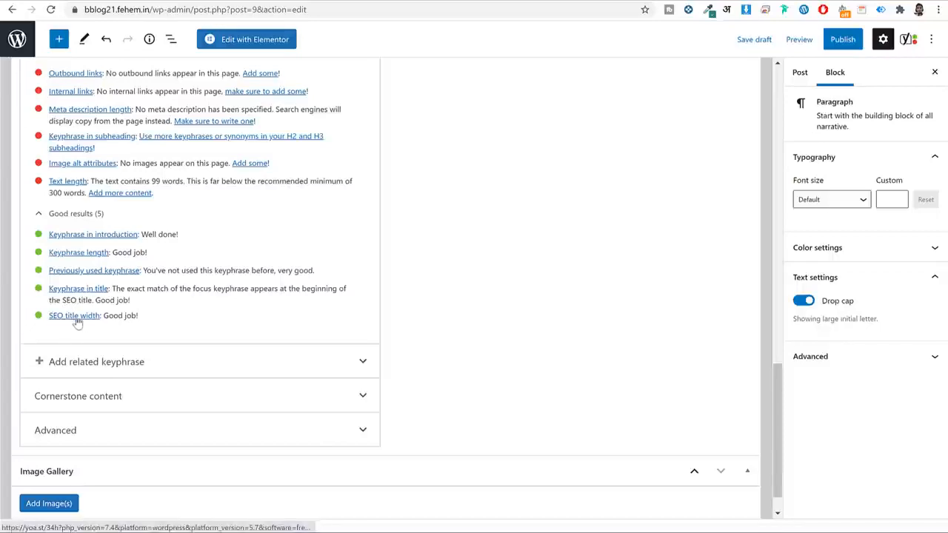
scroll(390, 308, up, 3)
scroll(395, 311, down, 2)
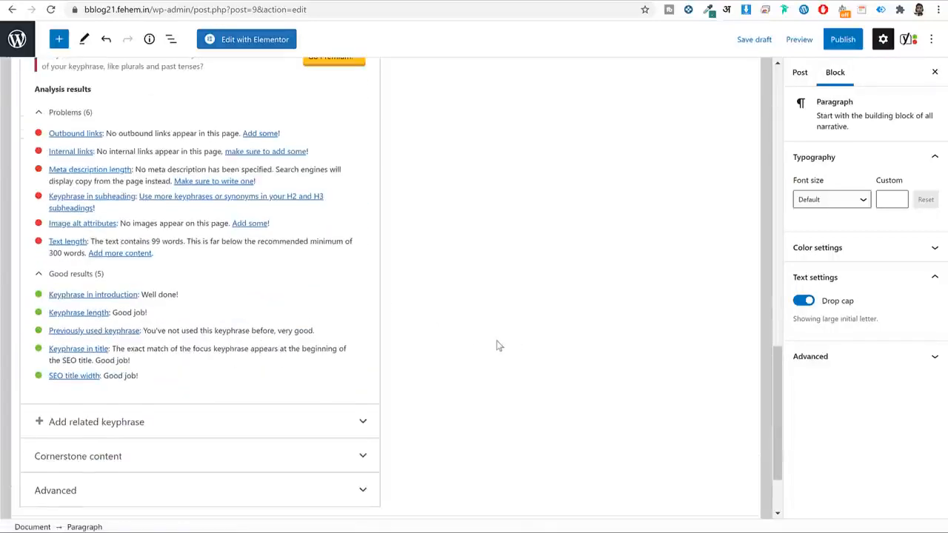
scroll(497, 346, up, 1)
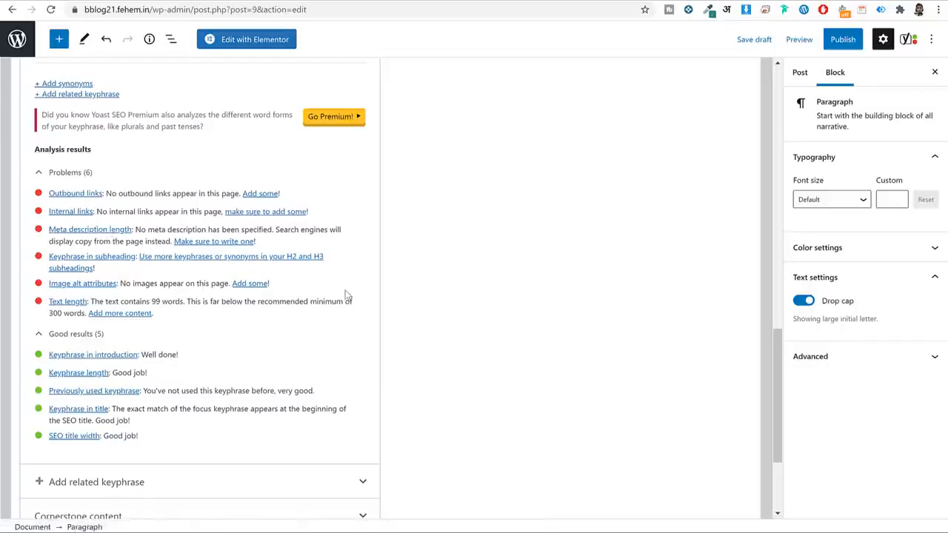
scroll(570, 245, up, 10)
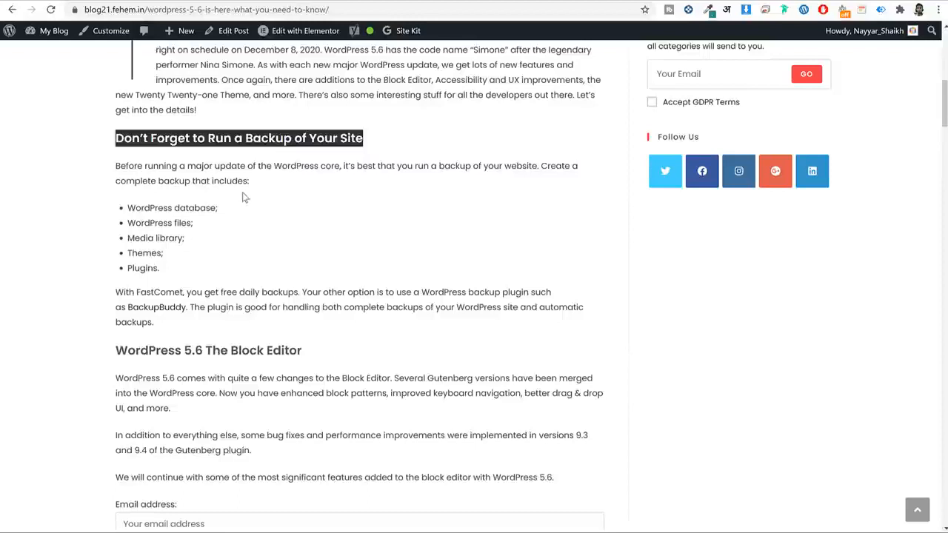
Paste the backup section's first paragraph under the backup heading in the editor.
click(244, 197)
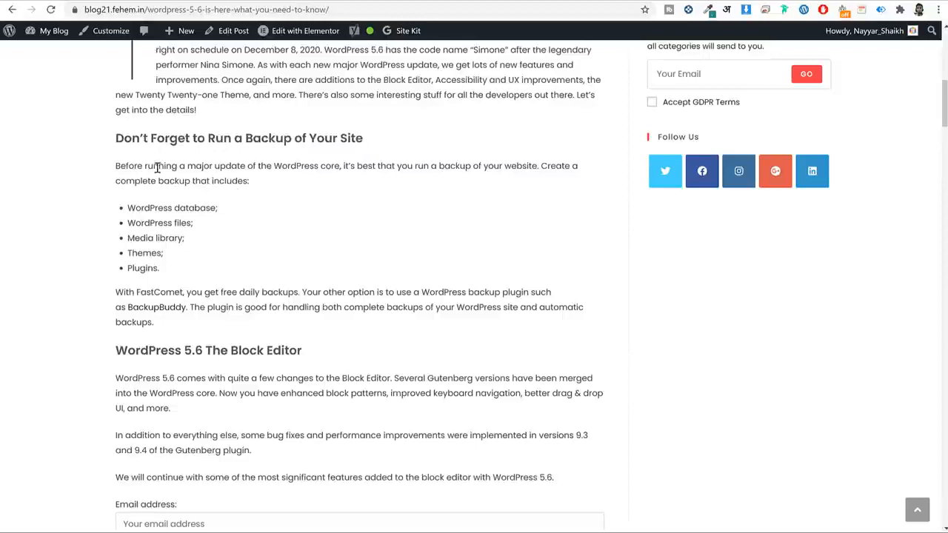
drag(115, 168, 270, 183)
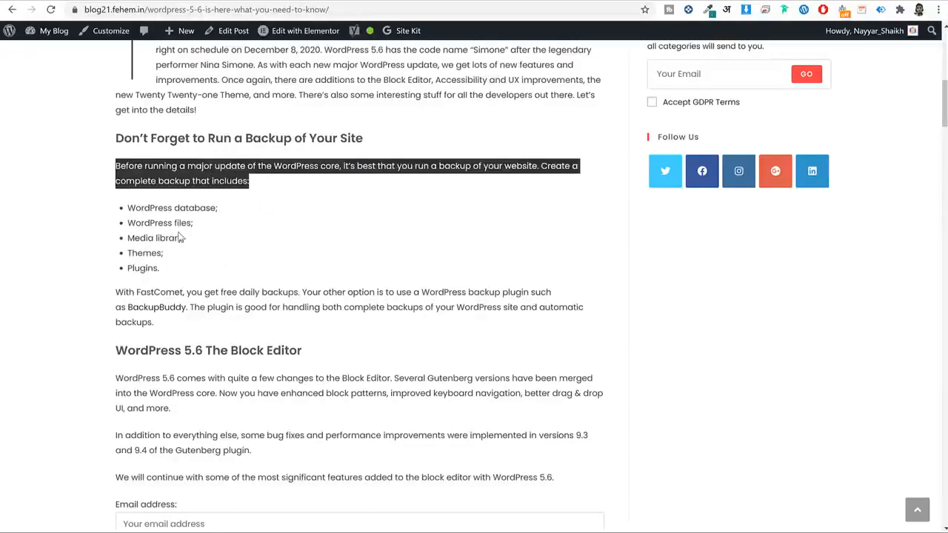
click(139, 199)
drag(112, 164, 266, 181)
key(ctrl+c)
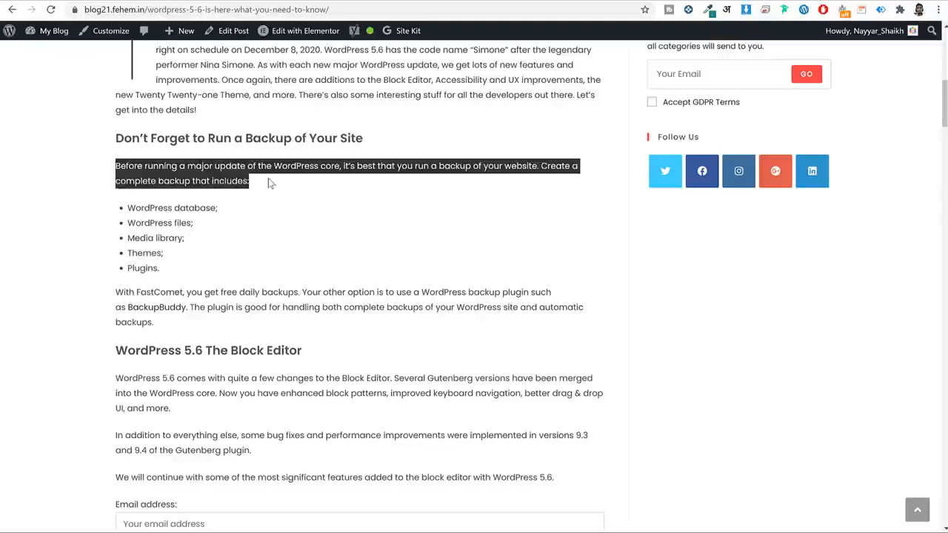
click(233, 30)
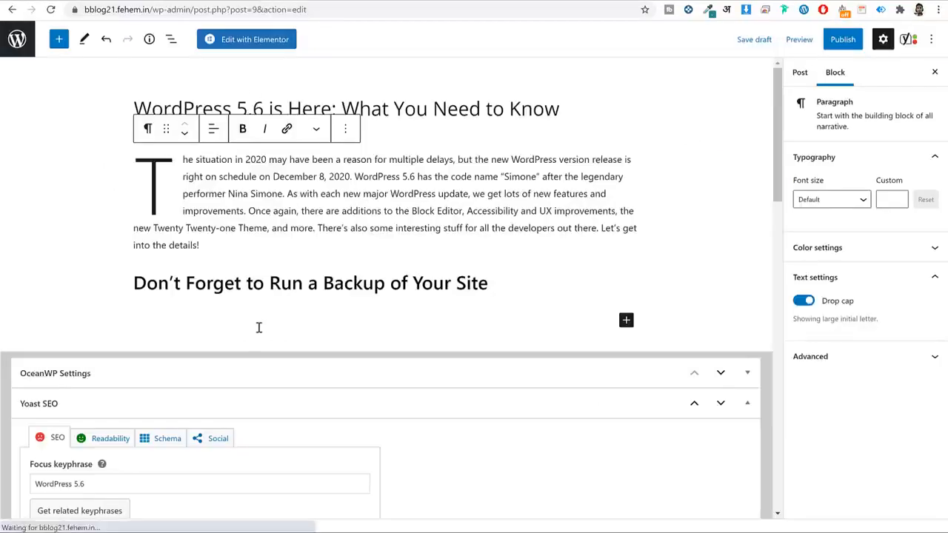
click(259, 327)
key(ctrl+v)
key(Return)
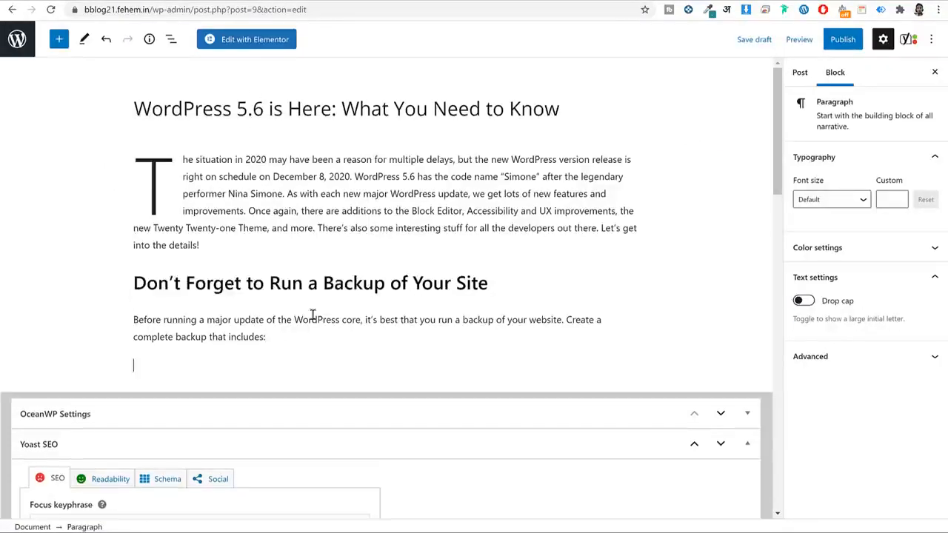
scroll(312, 296, down, 2)
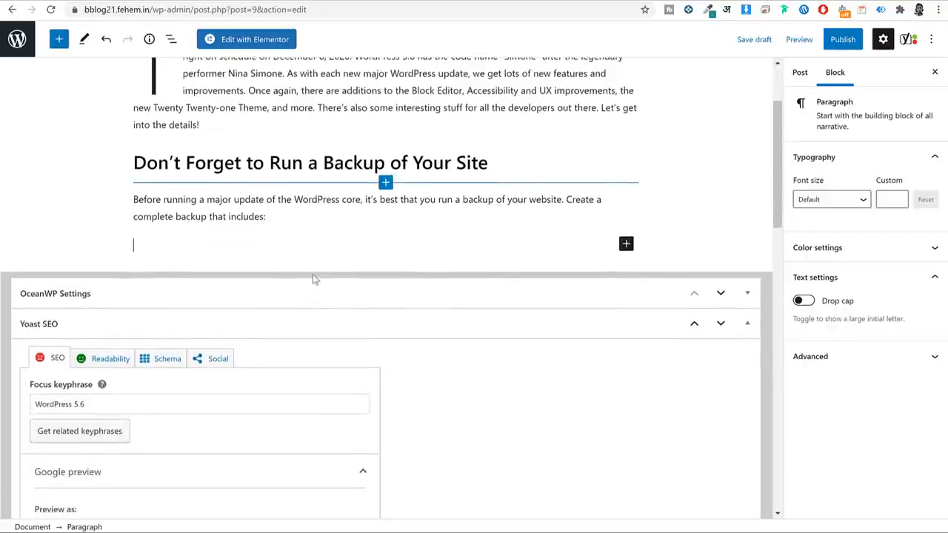
Add a bulleted list: WordPress database; WordPress files; Media library; Themes; Plugins.
click(58, 40)
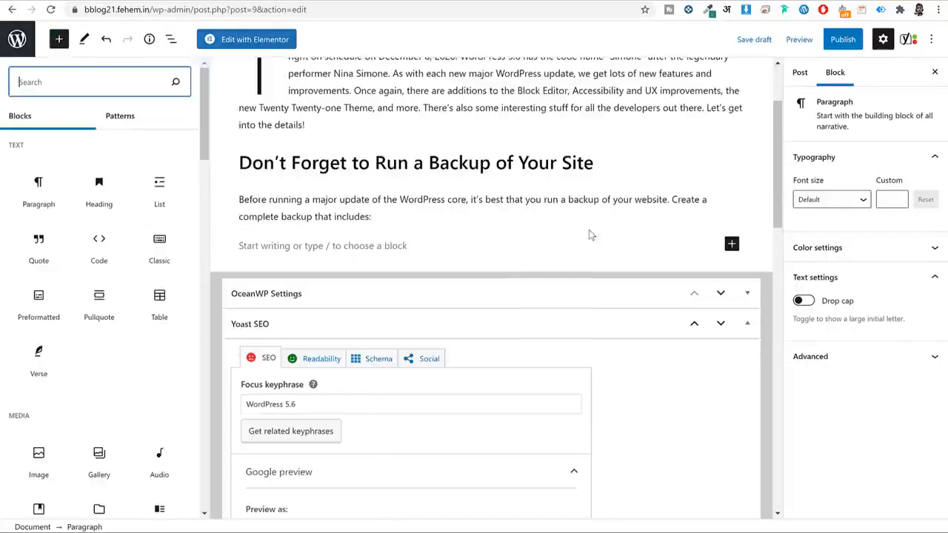
click(159, 185)
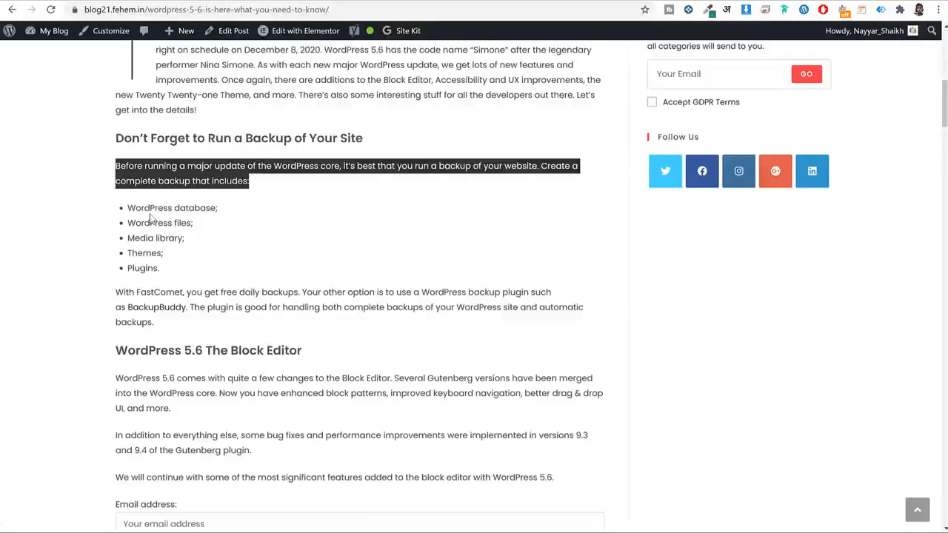
triple_click(151, 213)
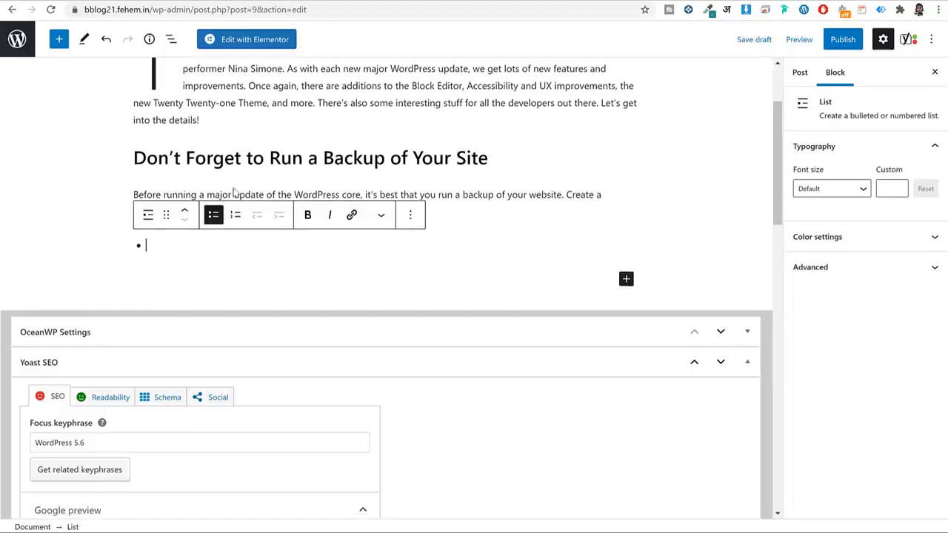
text(WordPress database;)
key(Return)
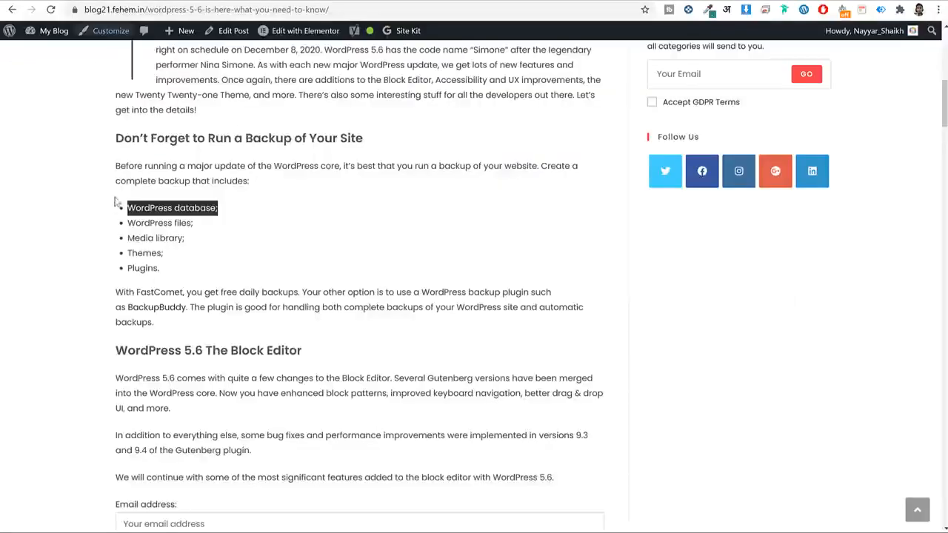
triple_click(152, 223)
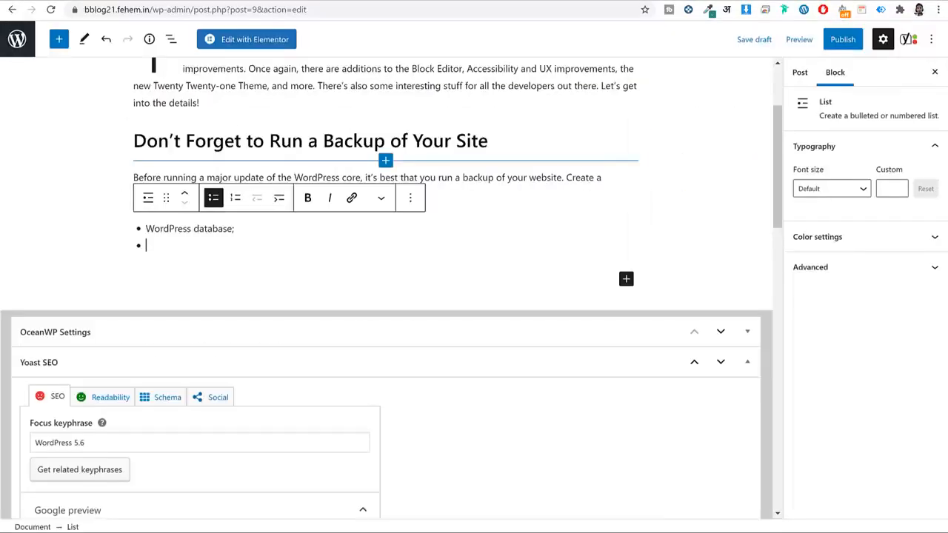
text(WordPress files;)
key(Return)
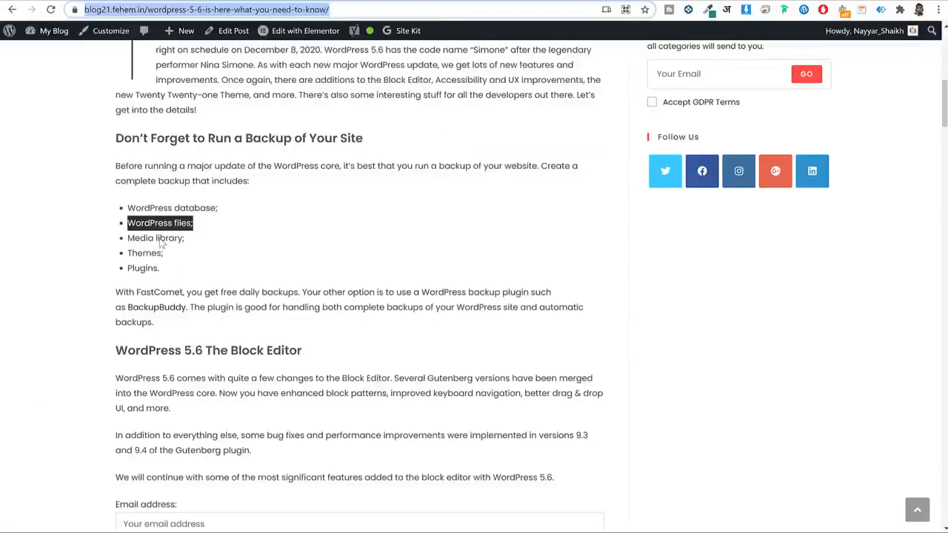
triple_click(157, 237)
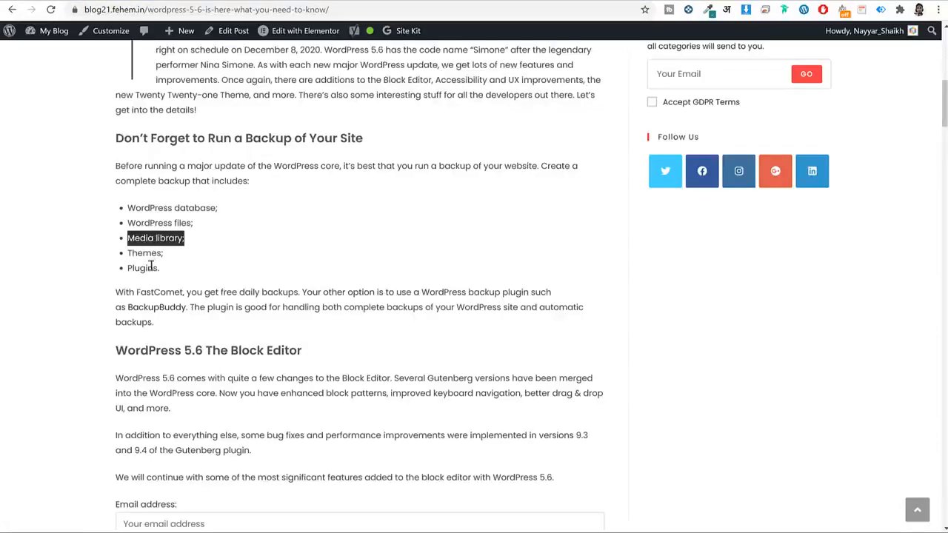
triple_click(152, 252)
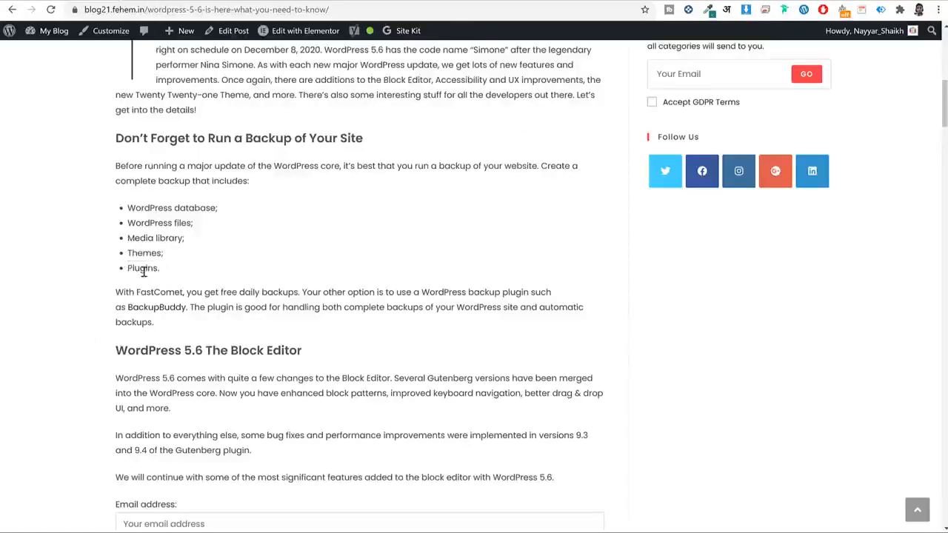
triple_click(143, 268)
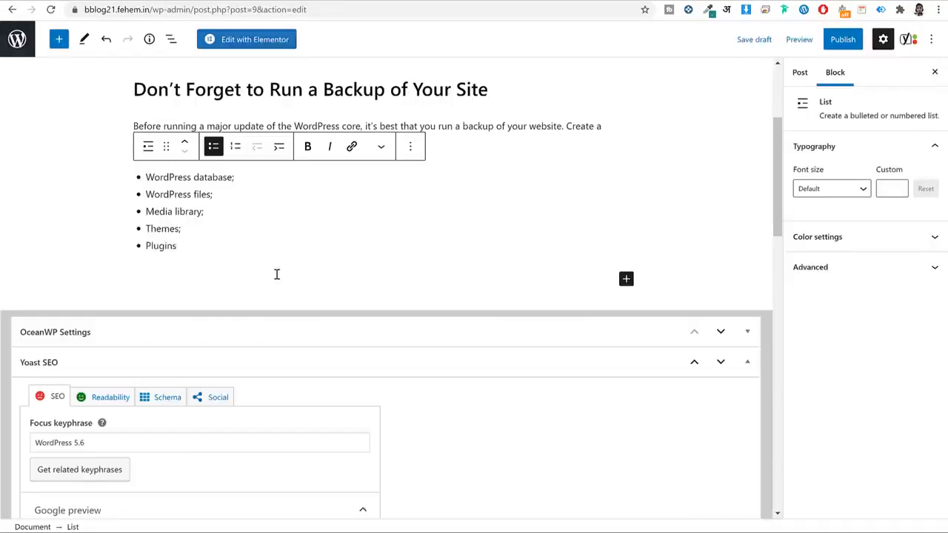
text(.)
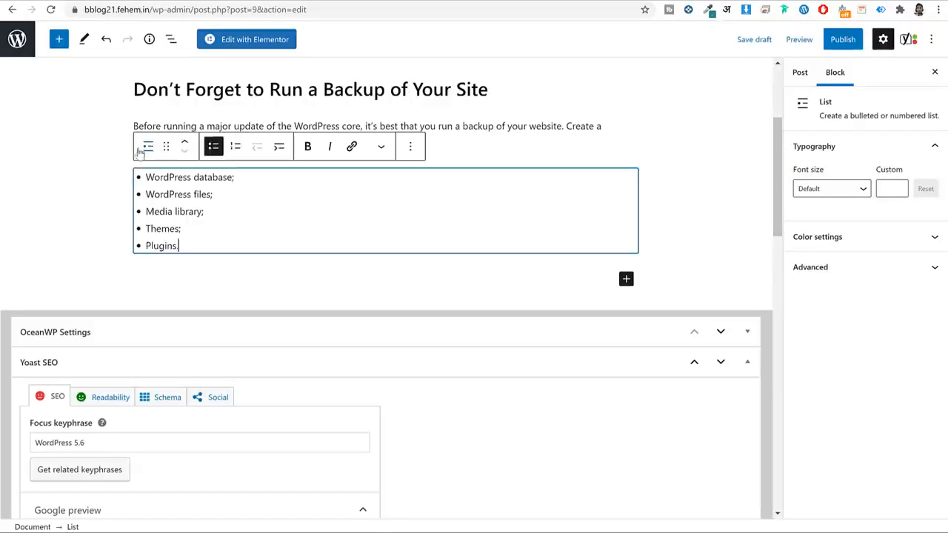
Paste the FastComet paragraph below the list and check its BackupBuddy link.
scroll(188, 200, up, 2)
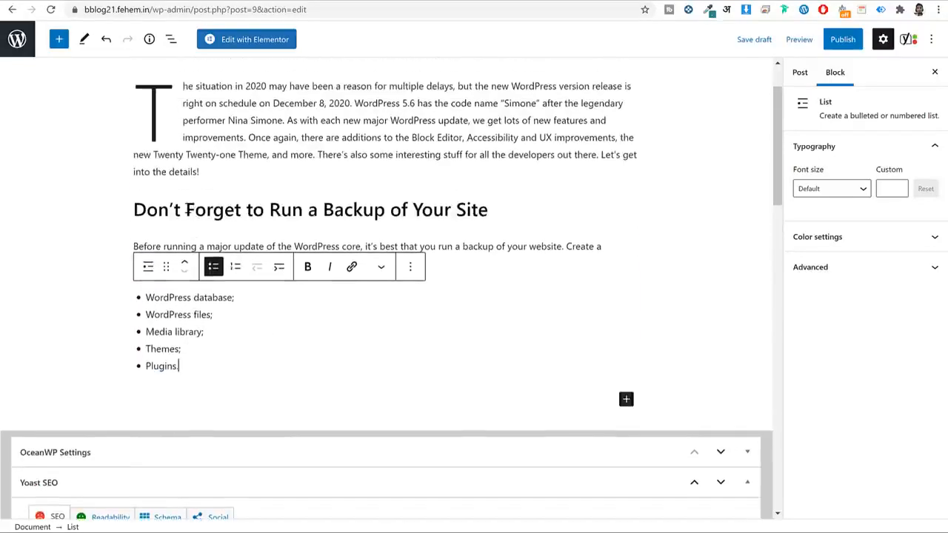
click(193, 214)
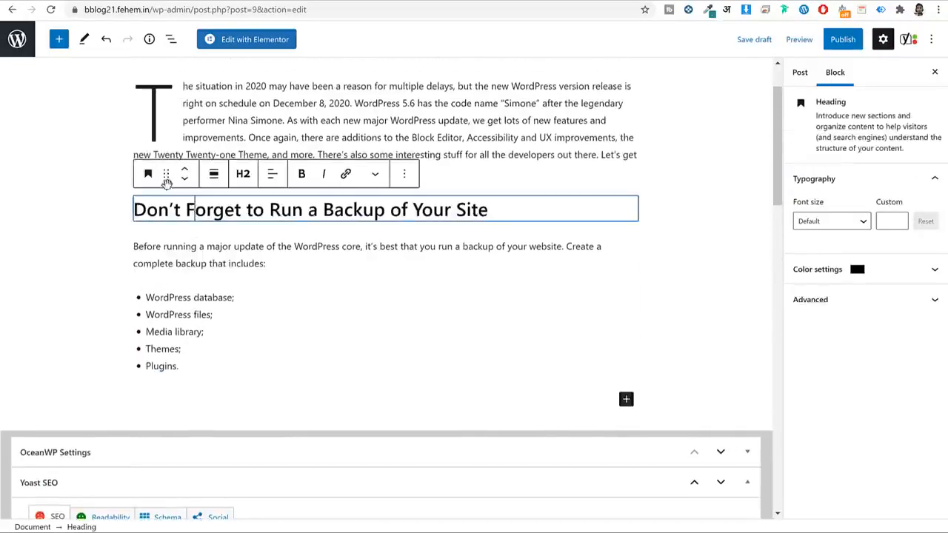
click(226, 265)
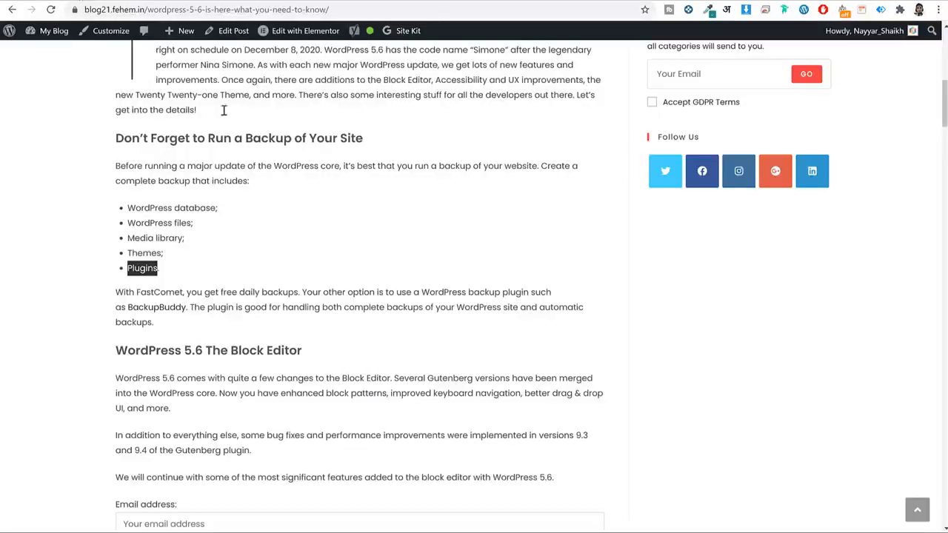
scroll(286, 182, down, 3)
click(258, 185)
triple_click(258, 185)
key(ctrl+c)
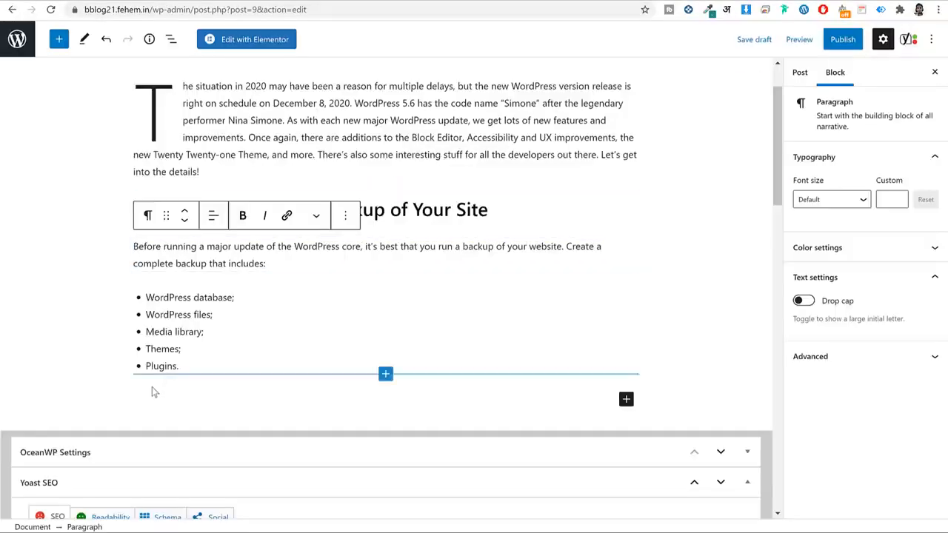
click(153, 392)
click(165, 393)
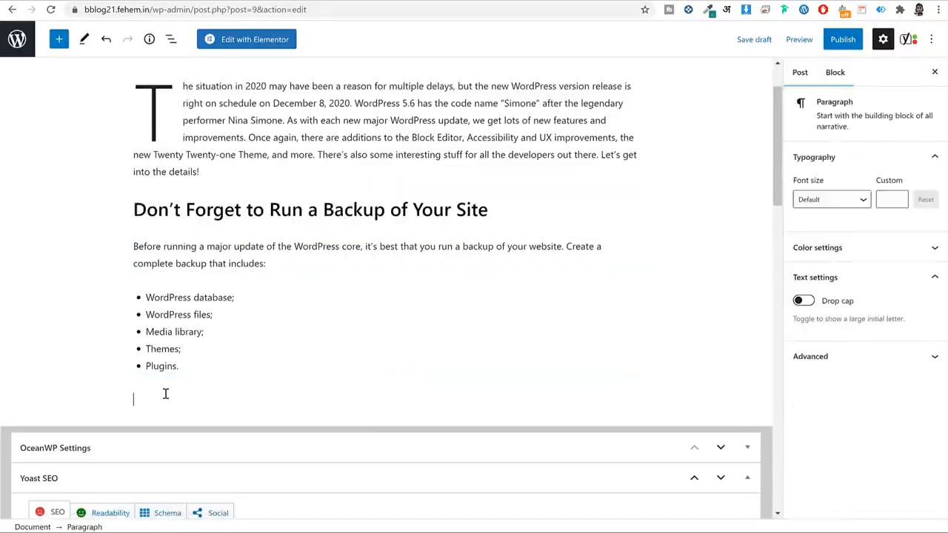
key(ctrl+v)
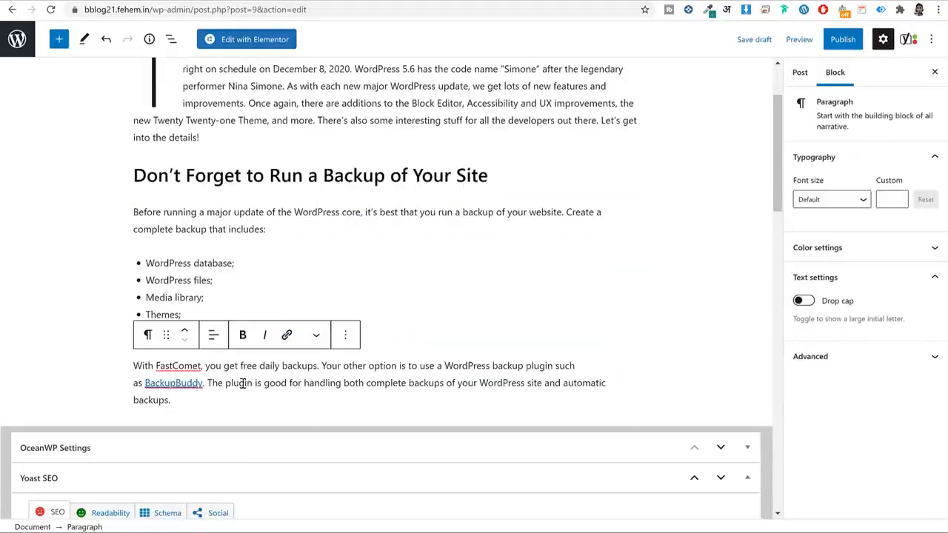
click(186, 384)
scroll(264, 370, down, 2)
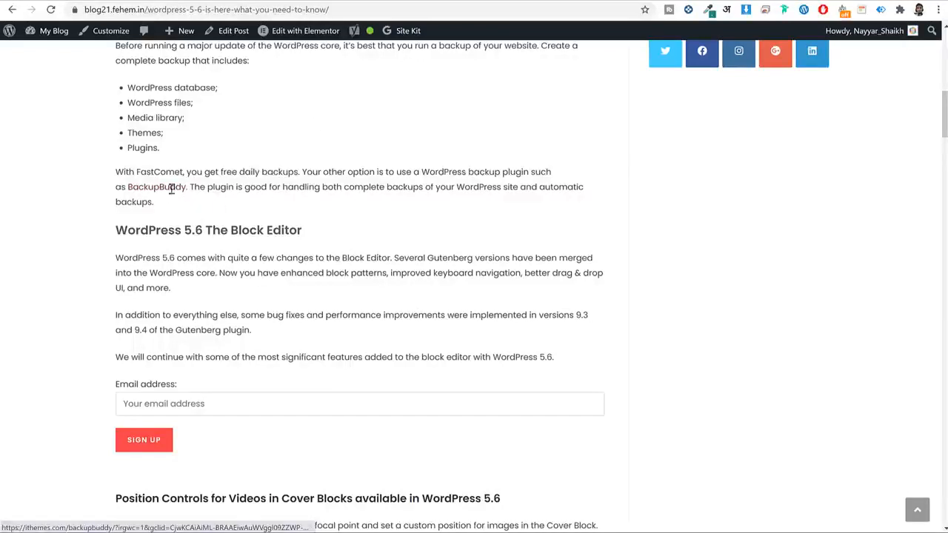
Remove the existing link from the word BackupBuddy so it is plain text in the FastComet paragraph.
drag(129, 178, 164, 191)
click(232, 211)
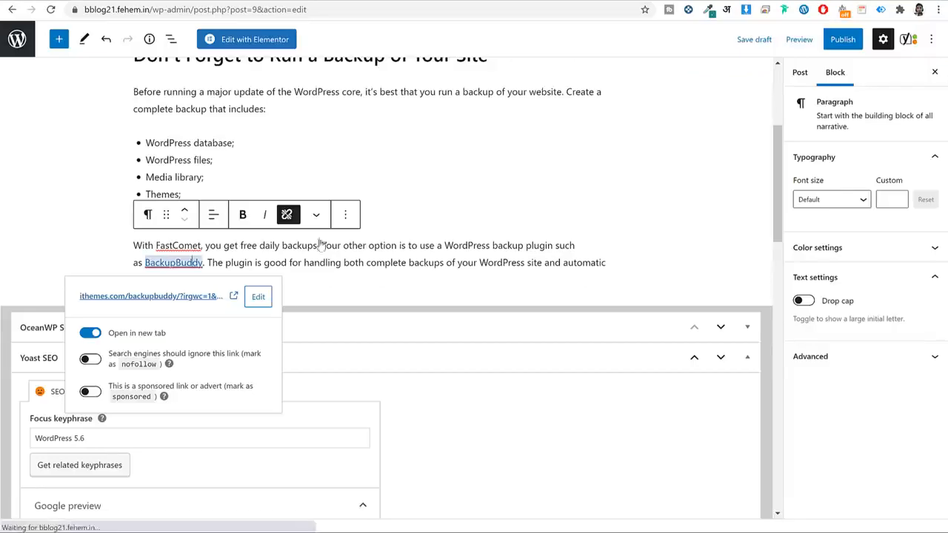
click(343, 264)
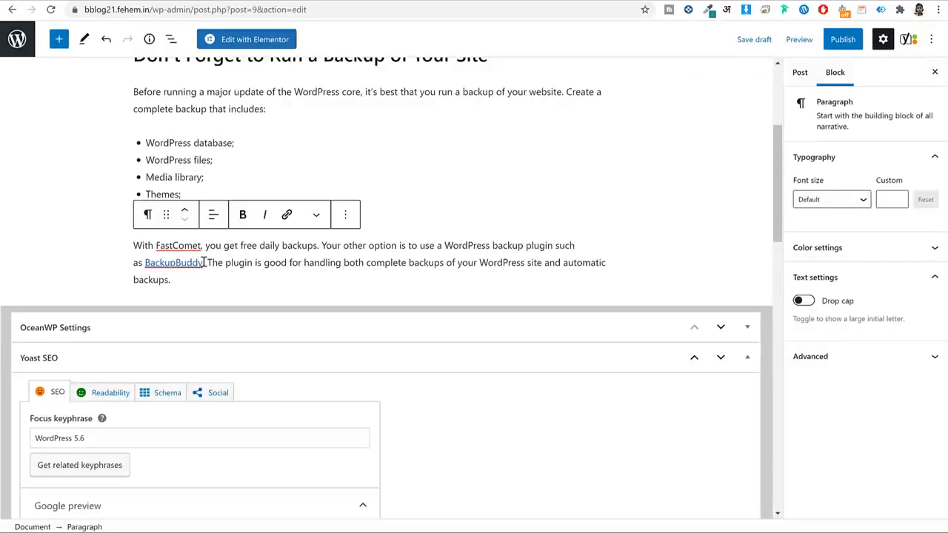
drag(203, 262, 145, 255)
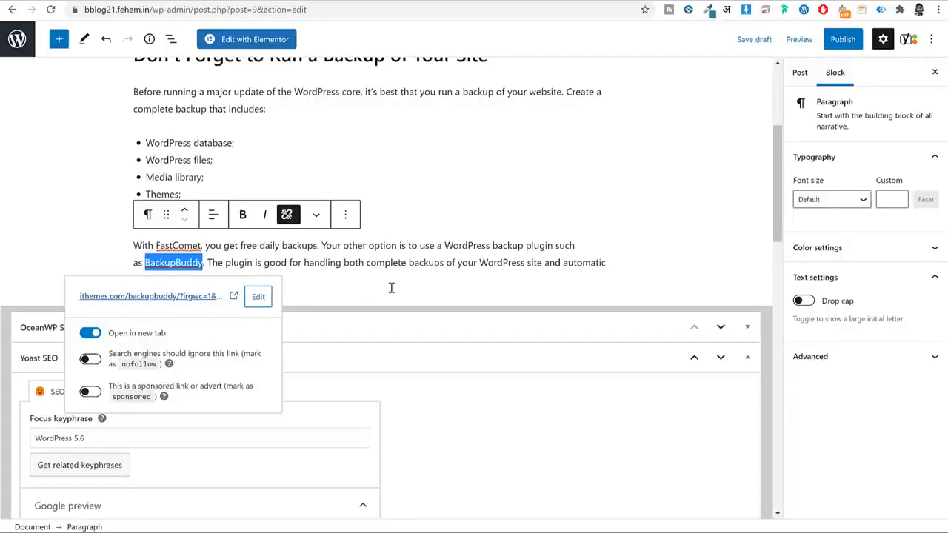
click(258, 296)
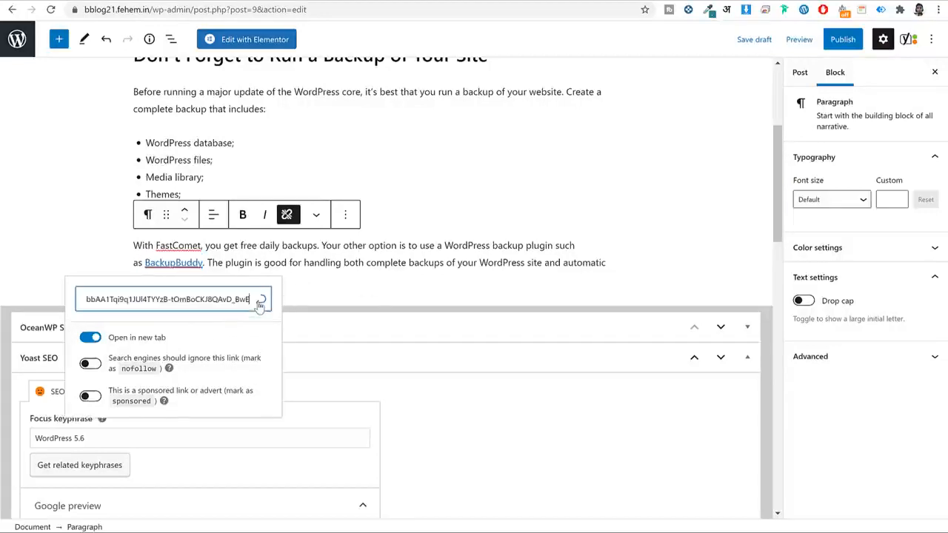
key(ctrl+a)
scroll(274, 296, down, 1)
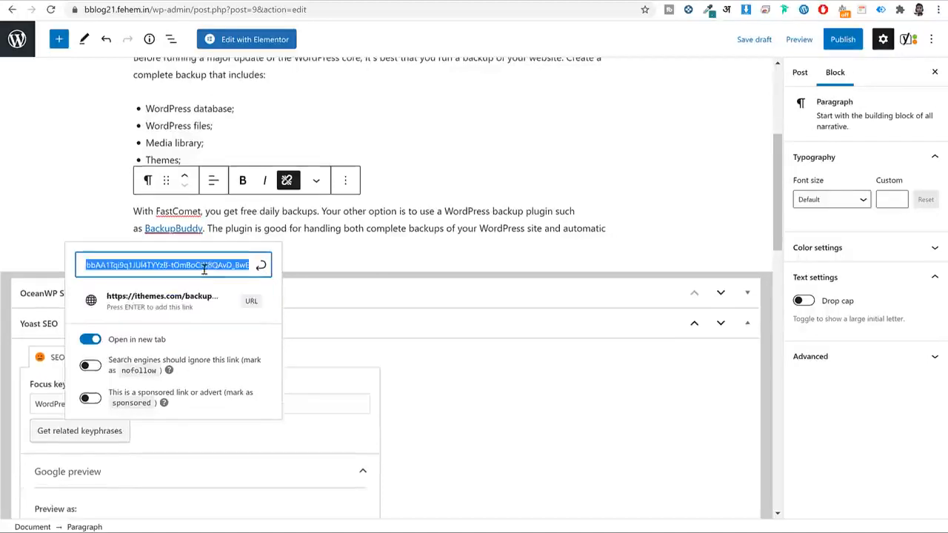
click(287, 182)
click(185, 230)
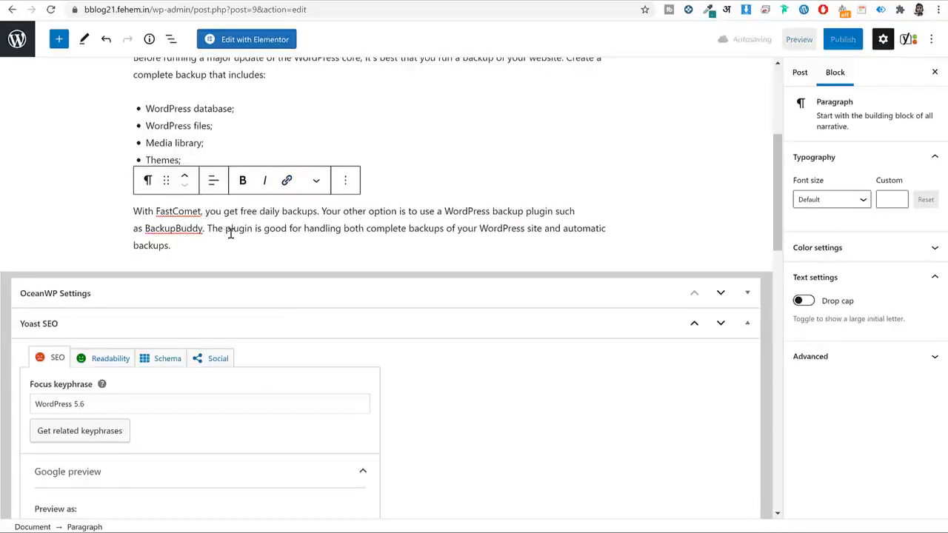
scroll(225, 246, up, 1)
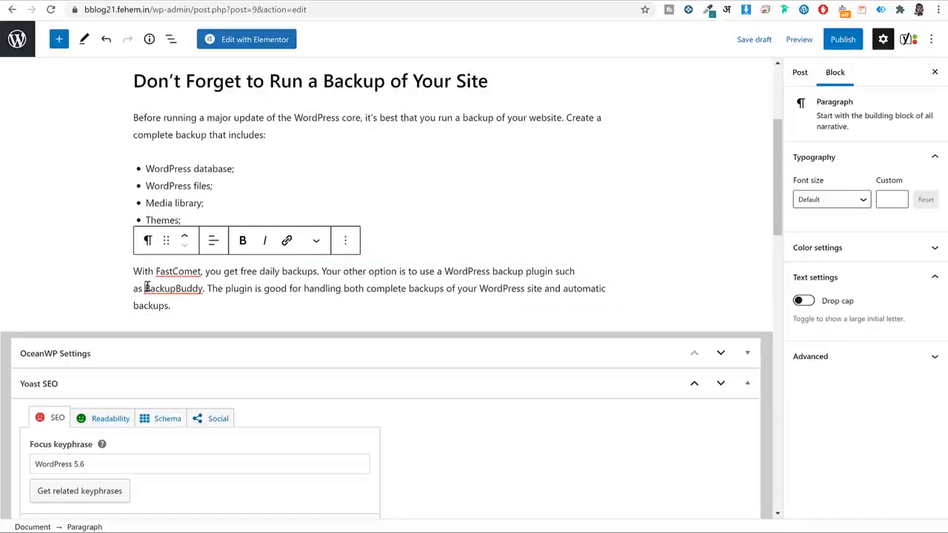
drag(147, 288, 204, 288)
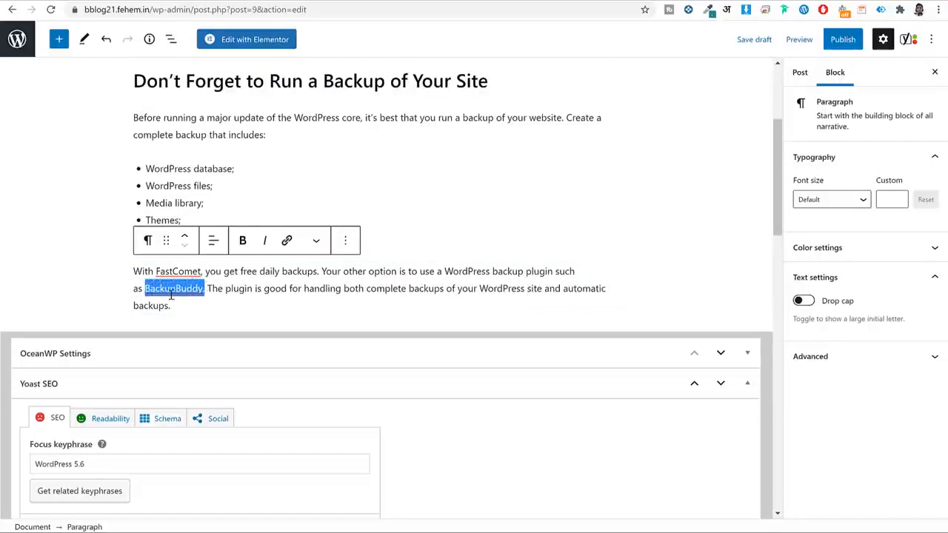
click(288, 241)
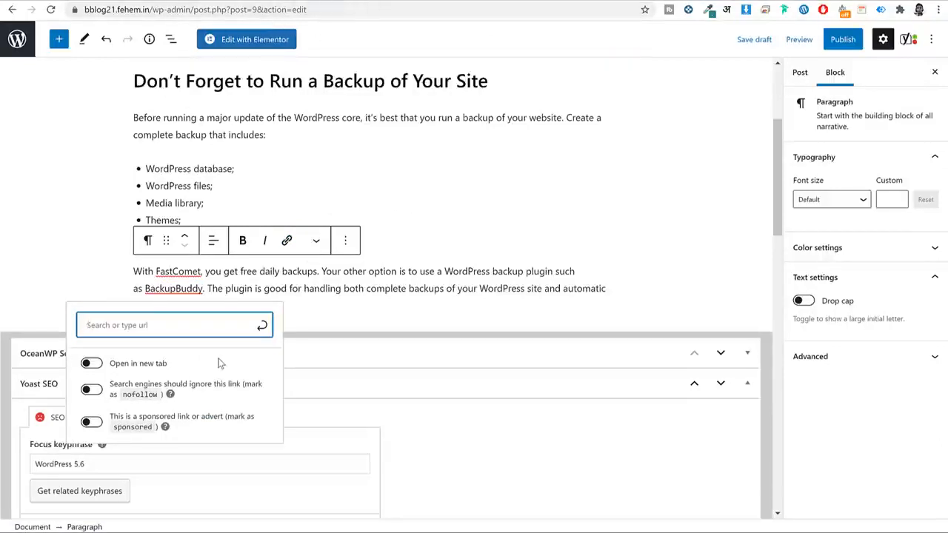
text(https://google.com)
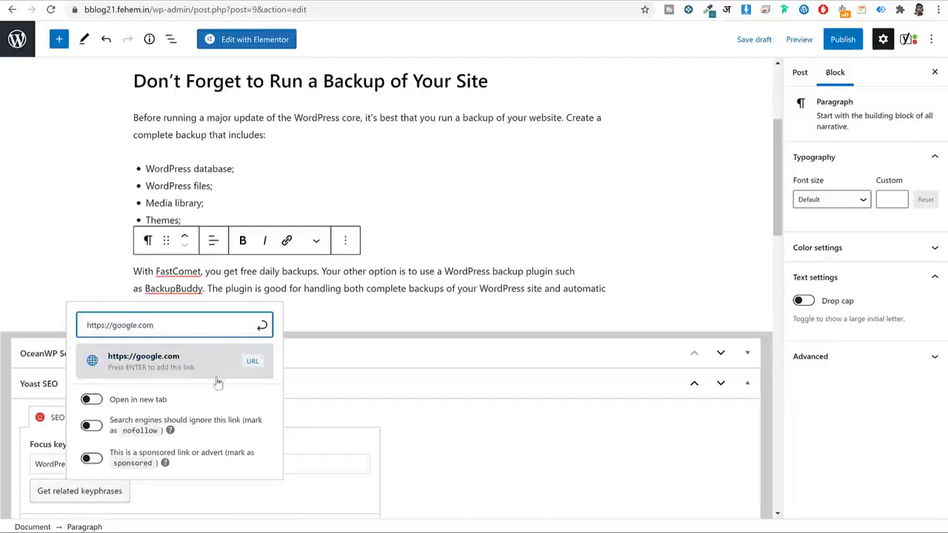
click(90, 400)
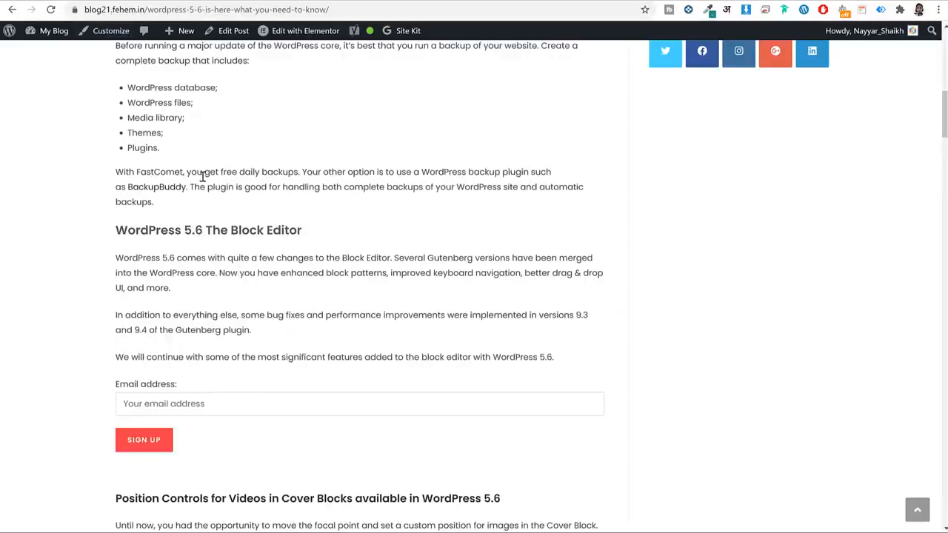
click(168, 191)
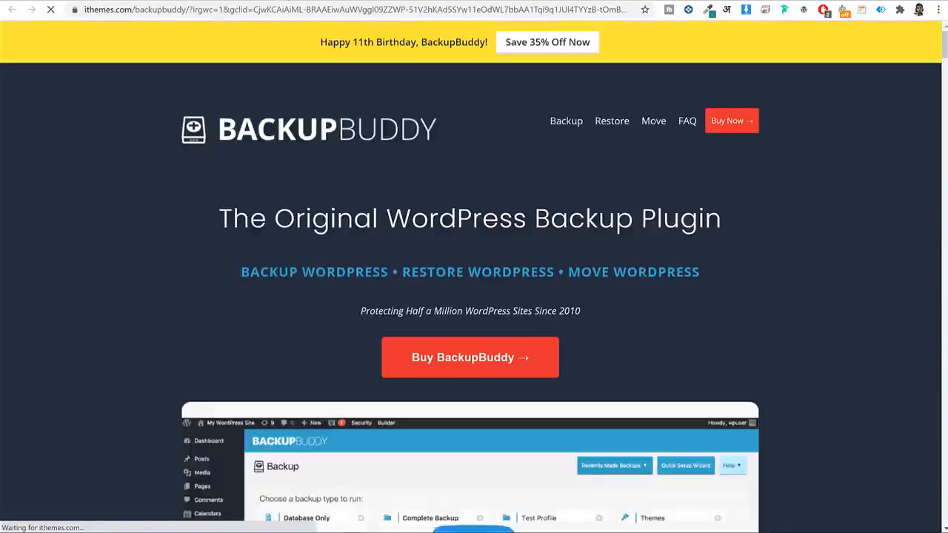
click(270, 1)
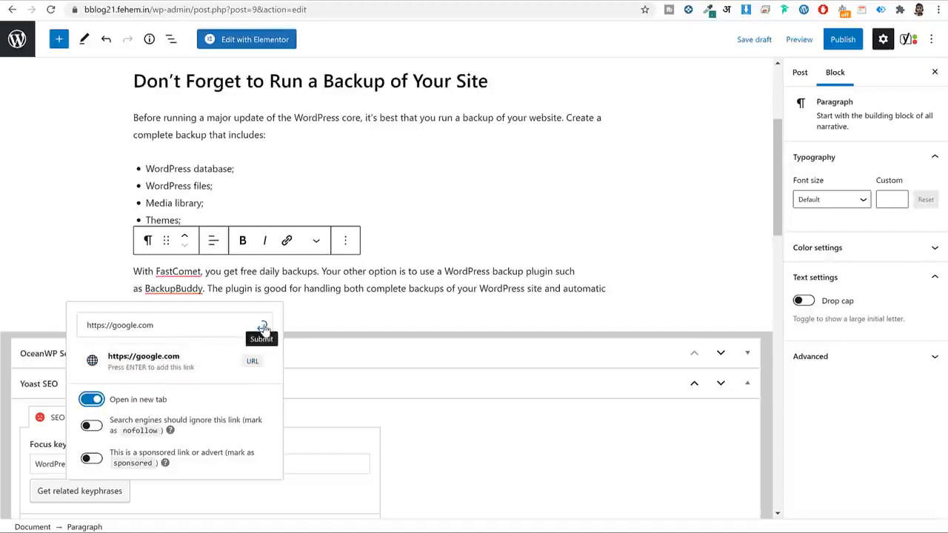
click(264, 328)
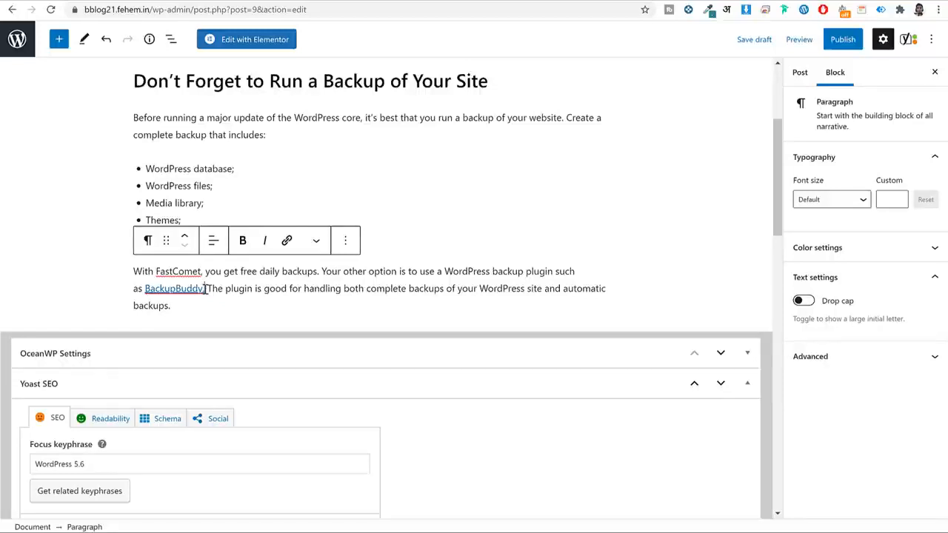
drag(205, 287, 146, 290)
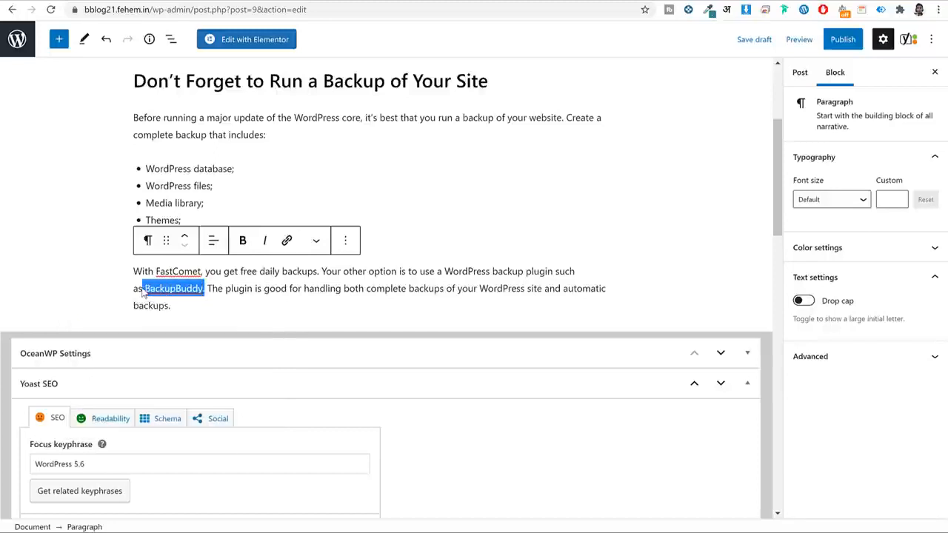
Undo an accidental orange paragraph colour and give only the word BackupBuddy a yellow text colour.
click(872, 255)
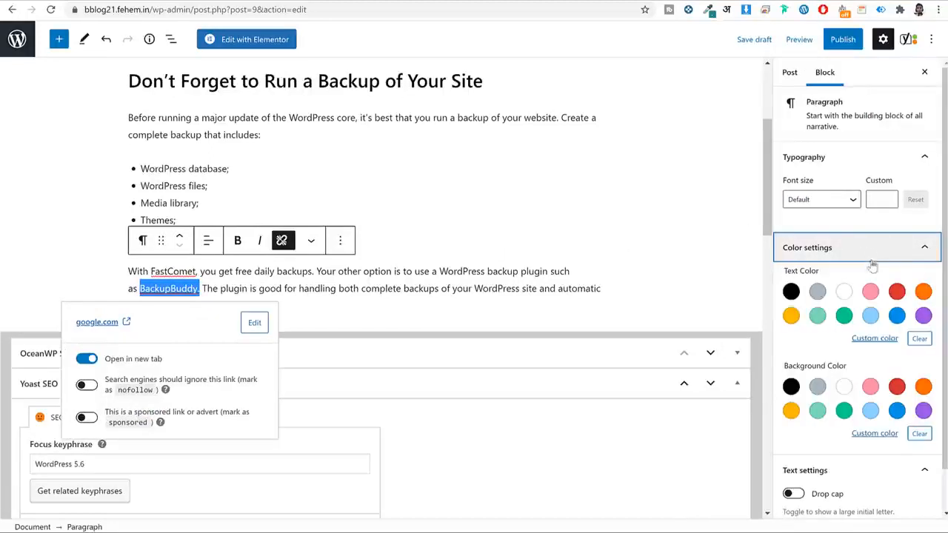
click(922, 291)
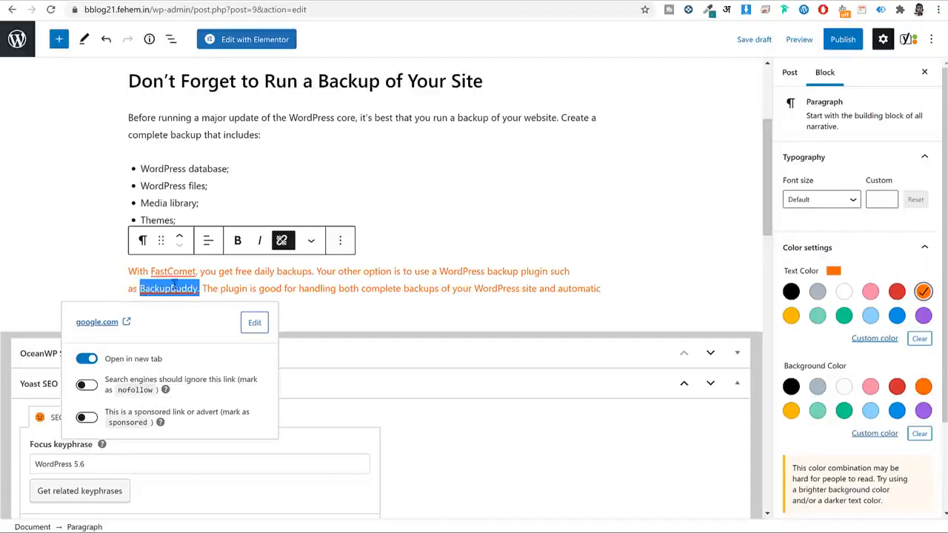
key(ctrl+z)
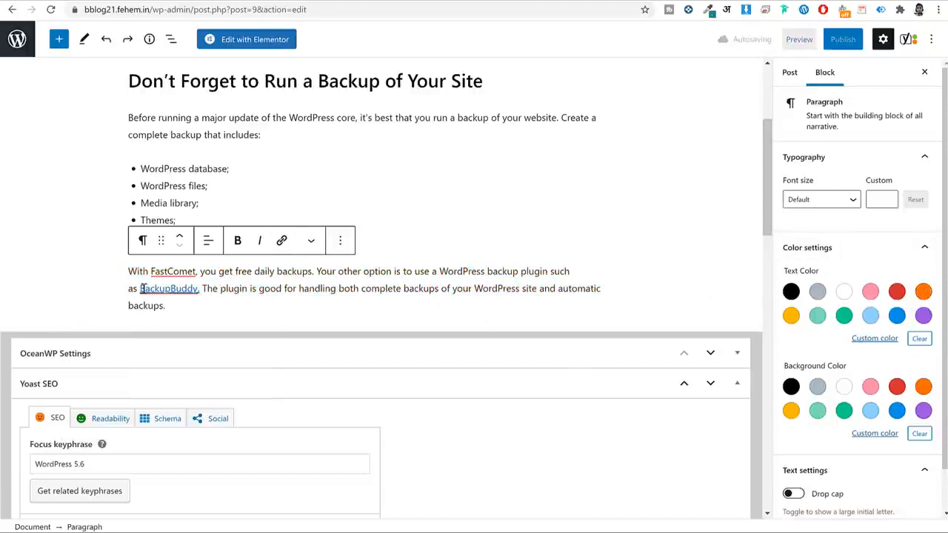
drag(140, 288, 199, 288)
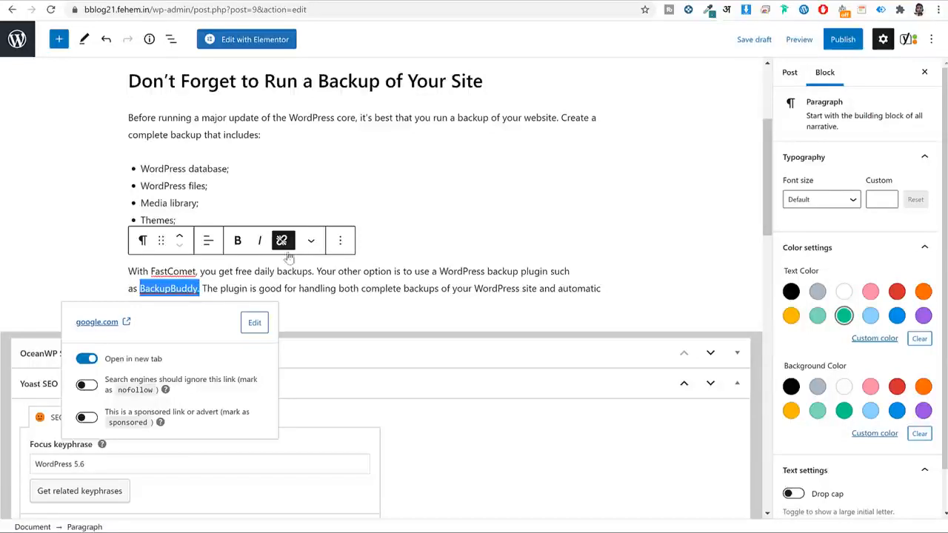
click(311, 241)
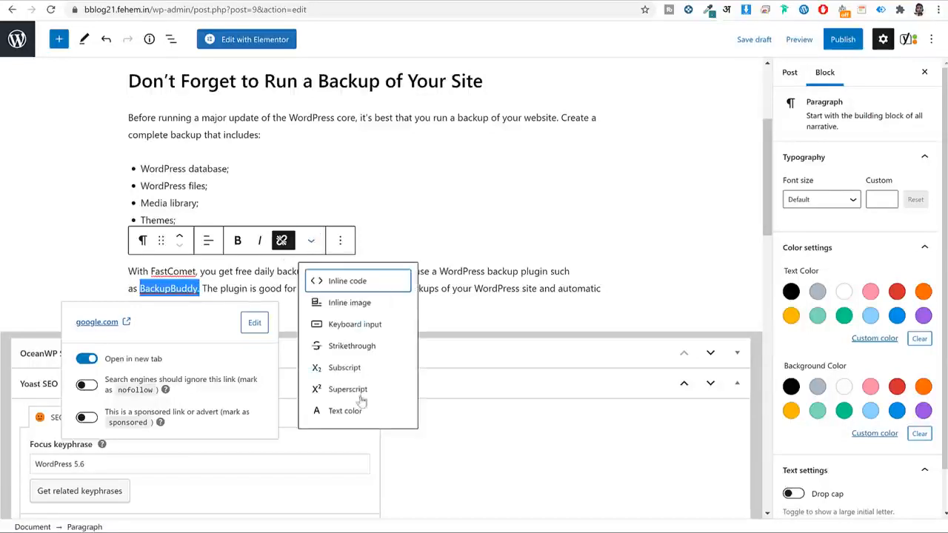
click(354, 414)
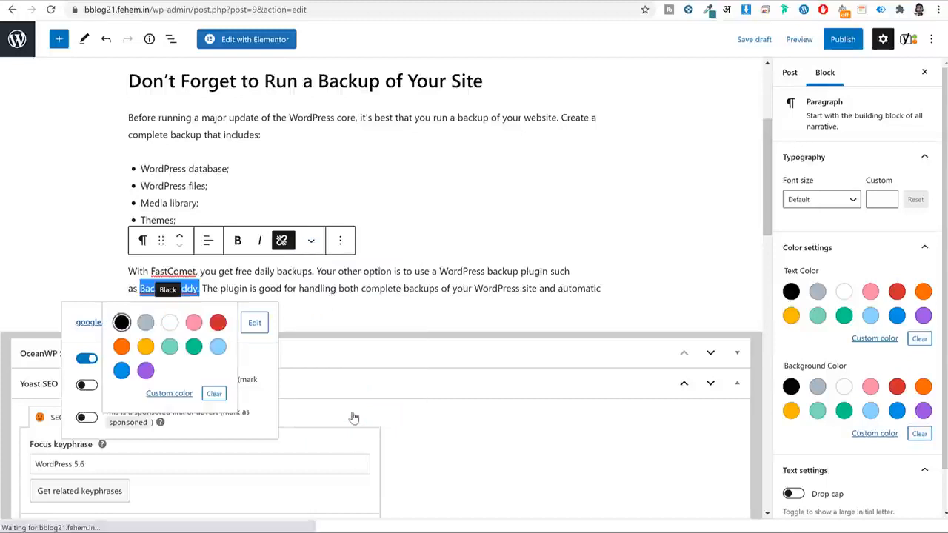
click(123, 347)
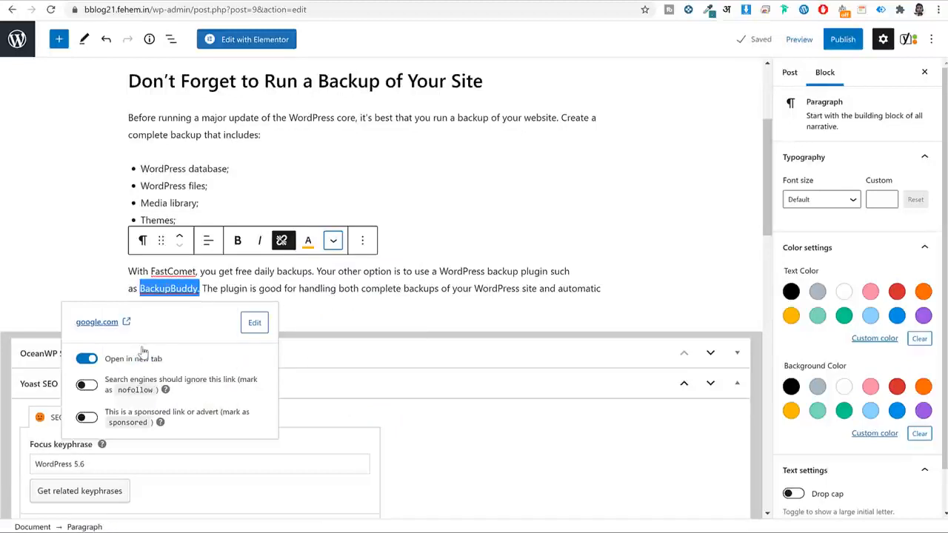
click(224, 274)
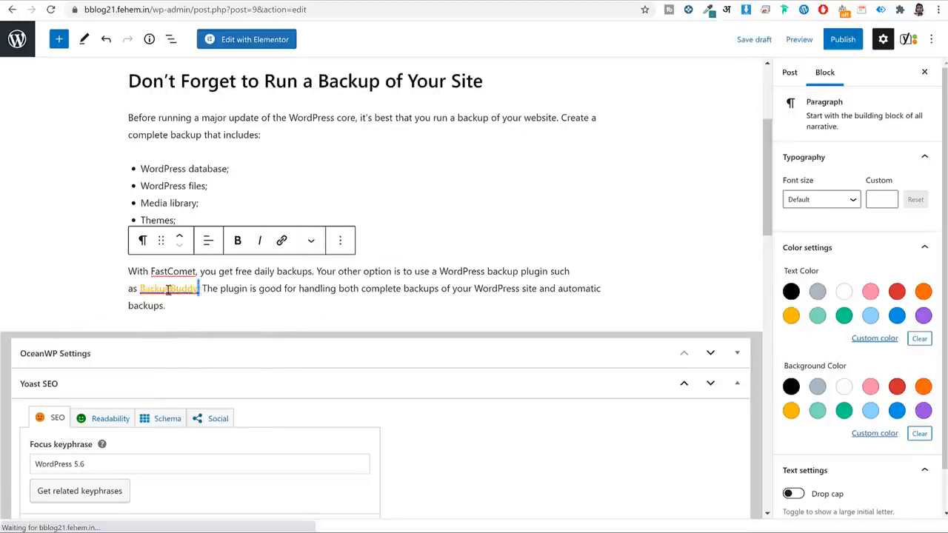
Change the BackupBuddy link colour to orange and bring up the pre-publish checks.
double_click(197, 289)
click(308, 241)
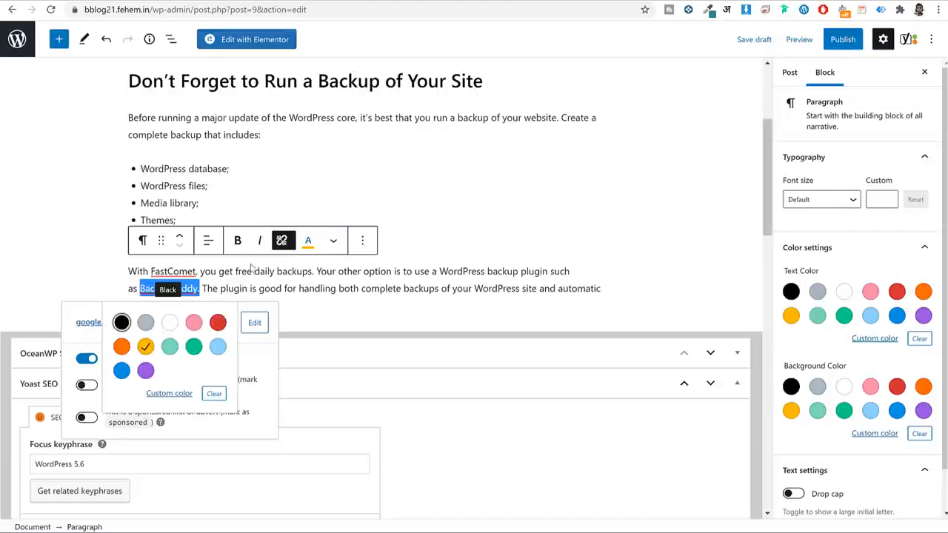
click(120, 321)
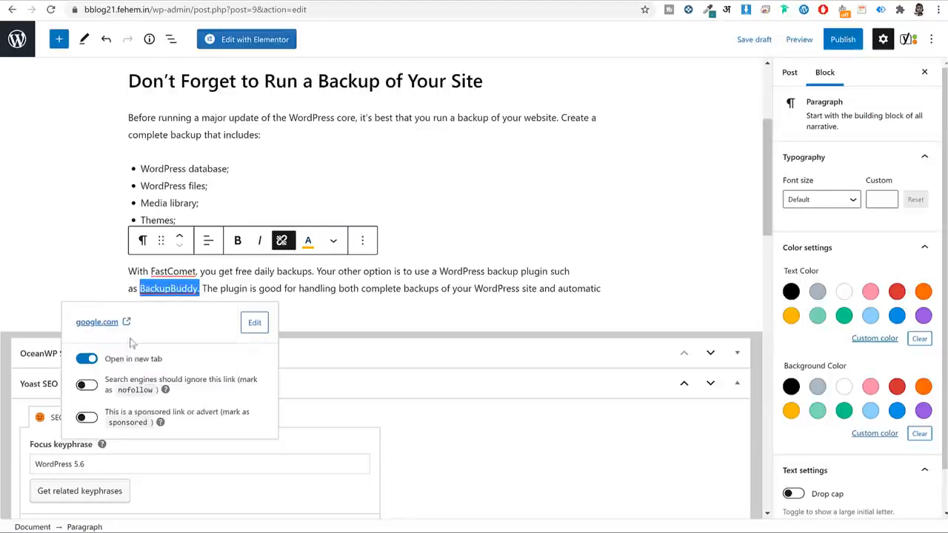
click(308, 241)
click(126, 348)
click(308, 247)
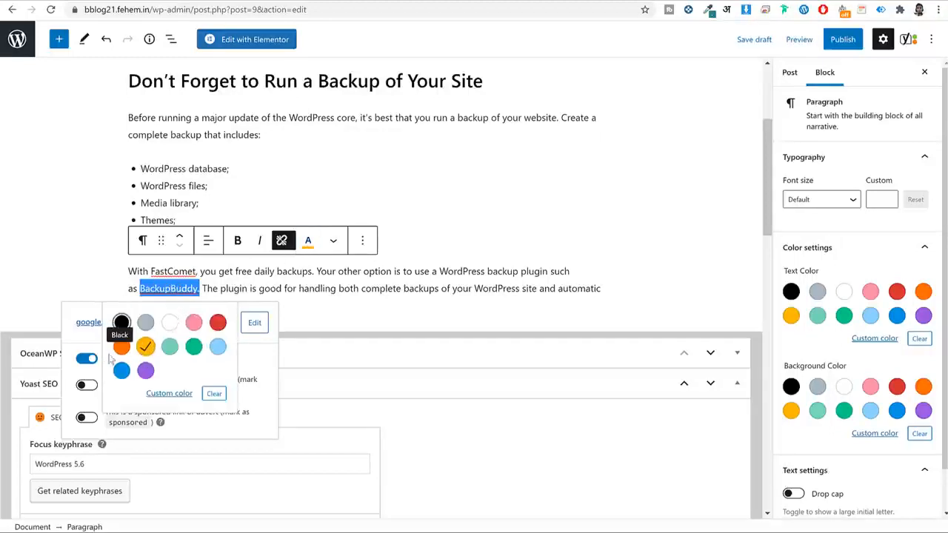
click(121, 322)
click(229, 299)
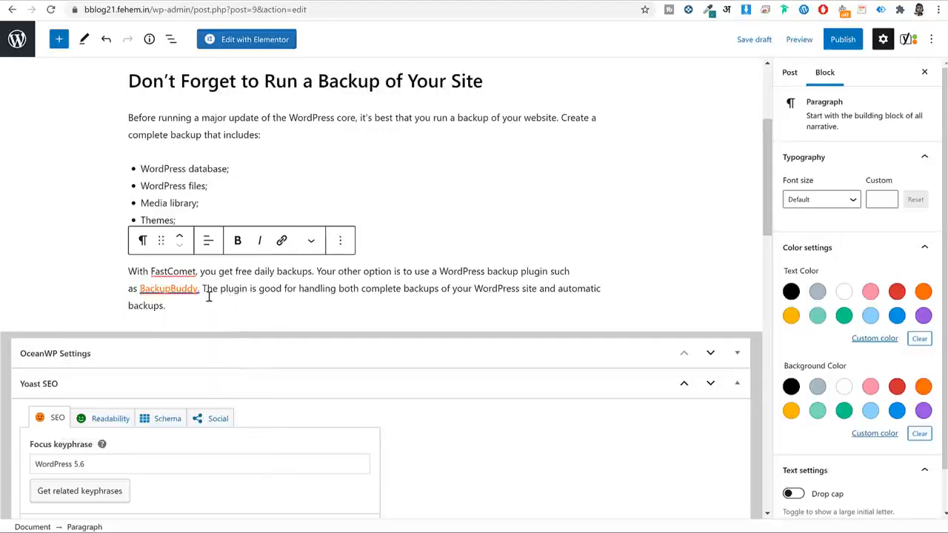
click(841, 39)
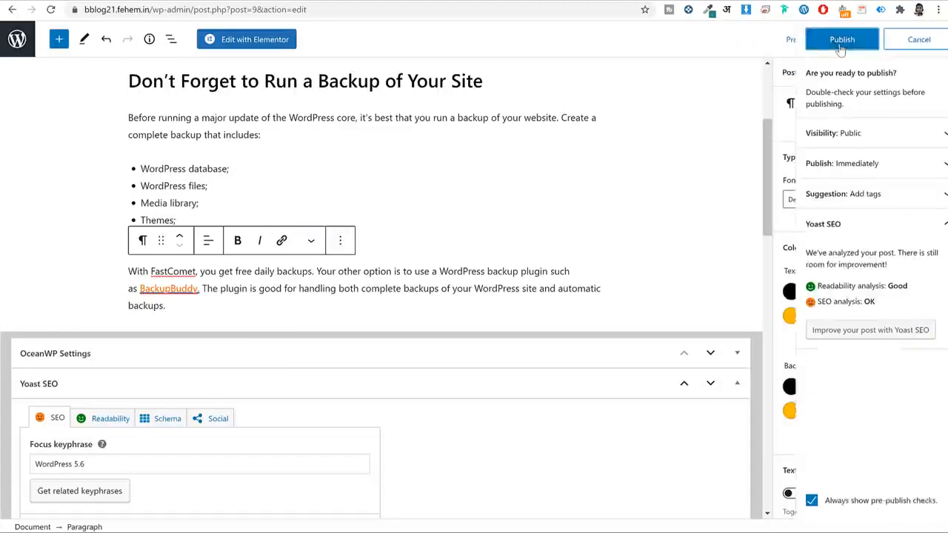
Publish the post and view the live post in a new tab.
click(838, 46)
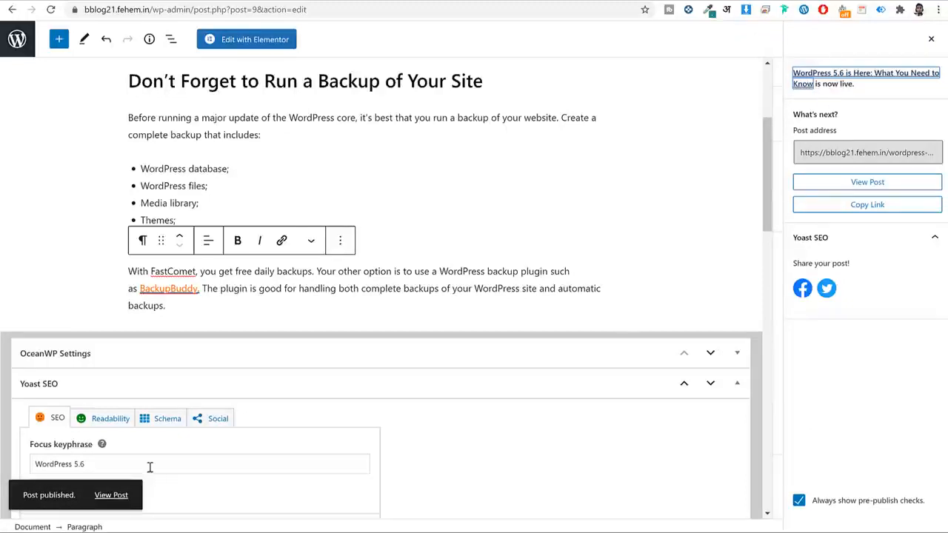
right_click(116, 497)
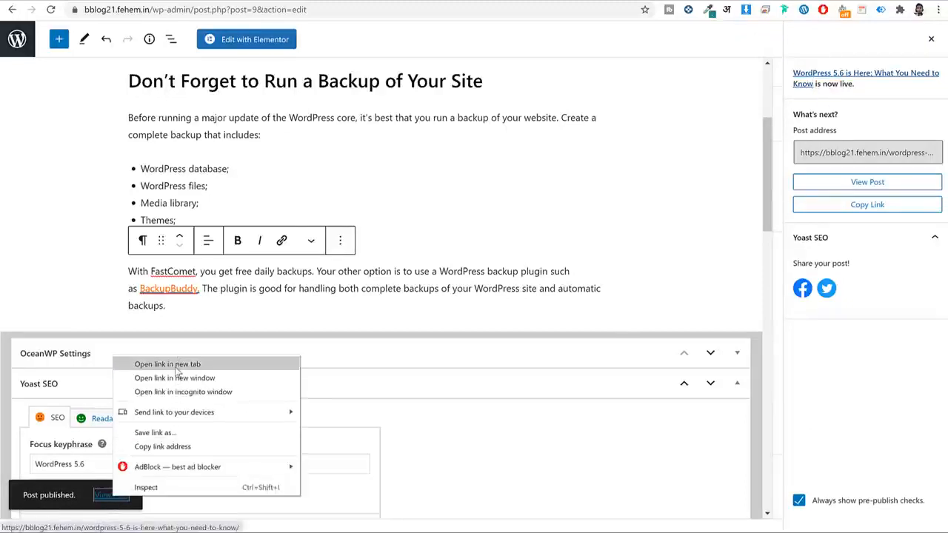
click(169, 364)
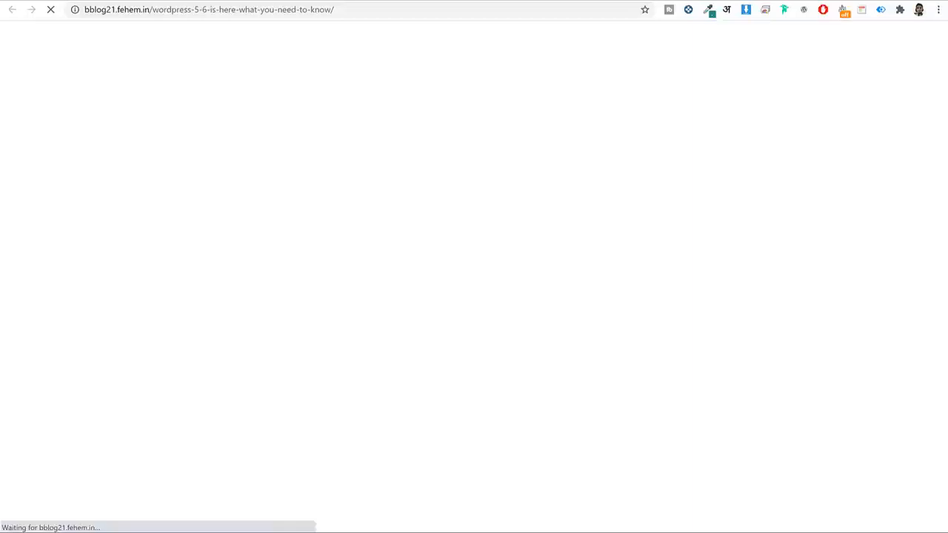
scroll(533, 138, down, 5)
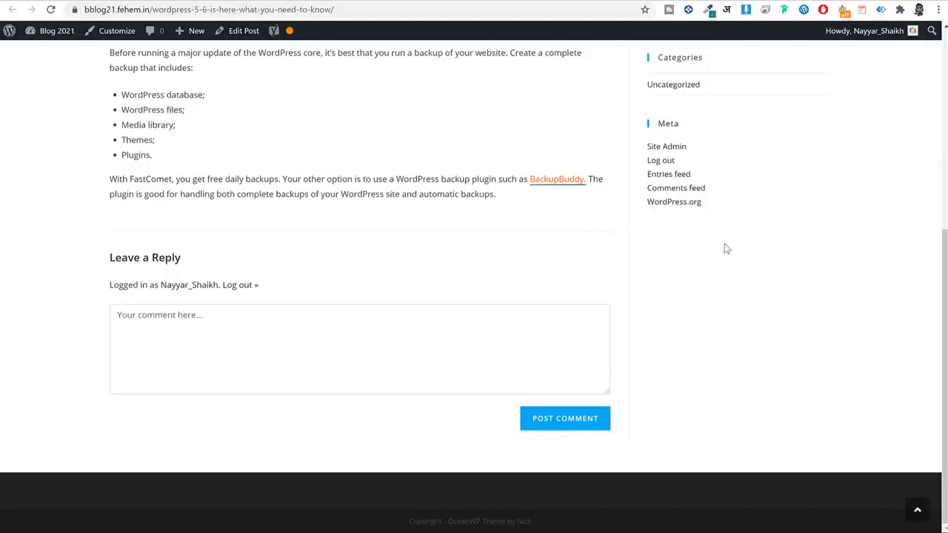
click(561, 185)
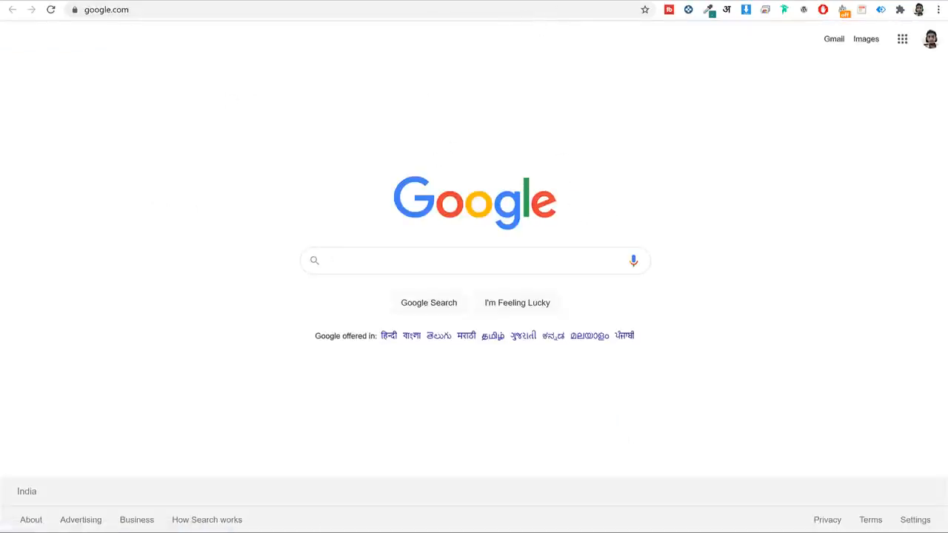
key(ctrl+w)
Return to the original article and scroll back to its Block Editor section.
click(195, 0)
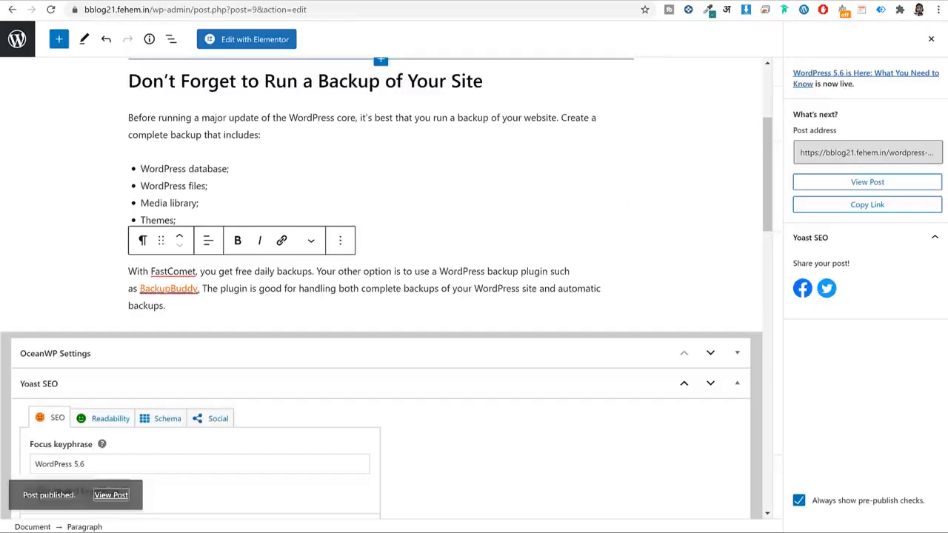
scroll(520, 248, down, 8)
scroll(520, 246, down, 5)
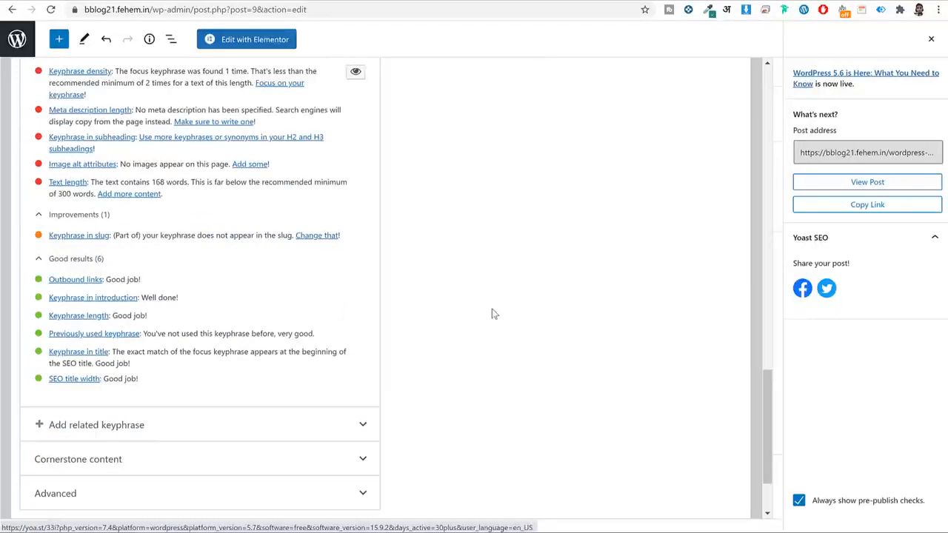
scroll(493, 313, up, 2)
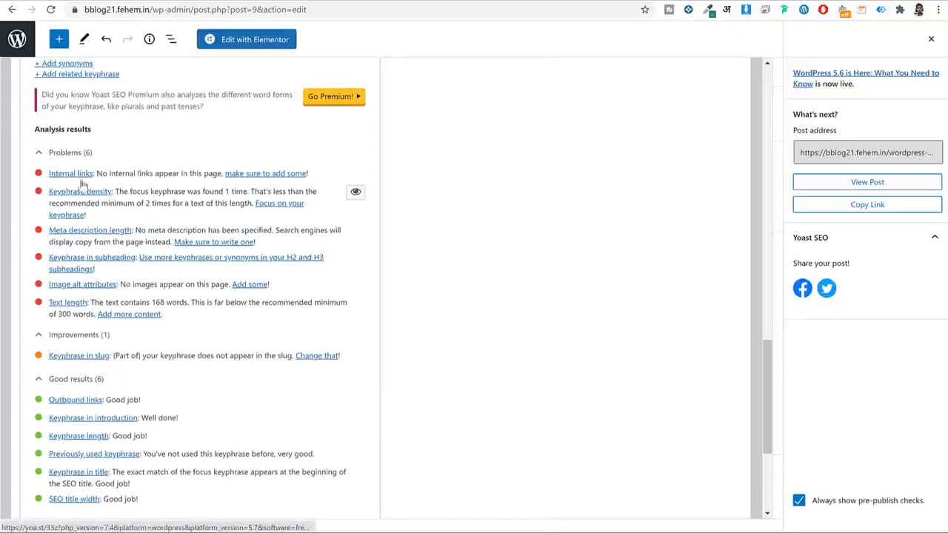
scroll(610, 330, up, 5)
scroll(609, 328, up, 8)
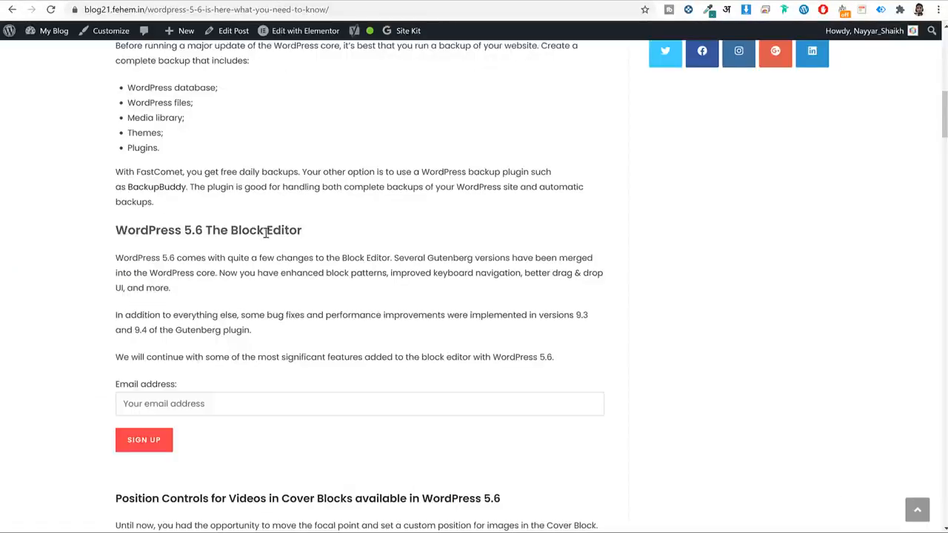
Scroll the source article and select the heading 'WordPress 5.6 The Block Editor'.
scroll(232, 232, down, 2)
scroll(234, 231, up, 10)
scroll(287, 238, down, 8)
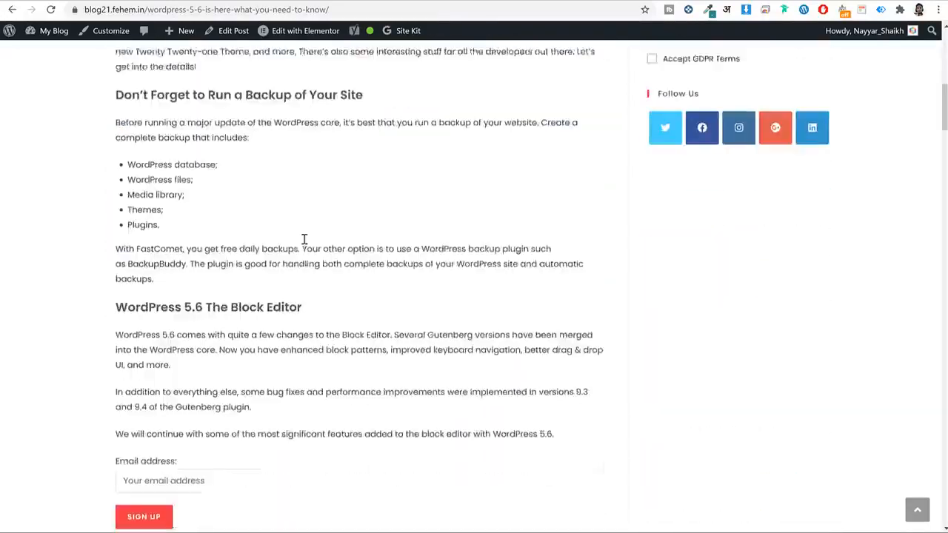
scroll(304, 239, down, 2)
scroll(459, 246, down, 2)
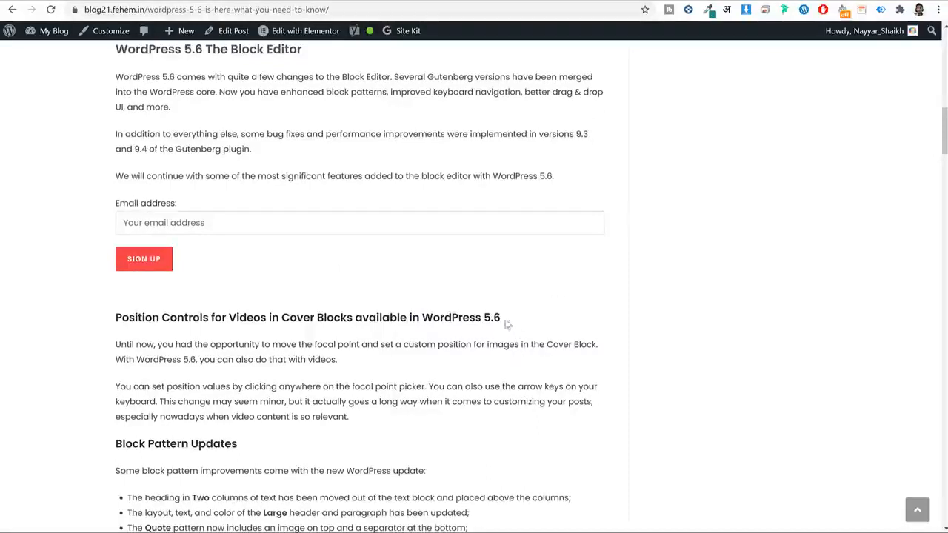
drag(508, 324, 421, 318)
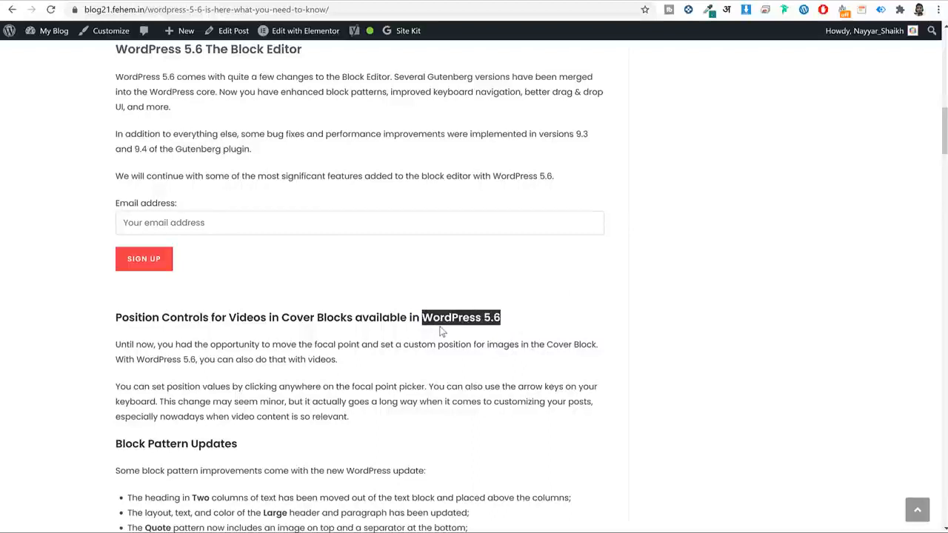
drag(396, 414, 100, 341)
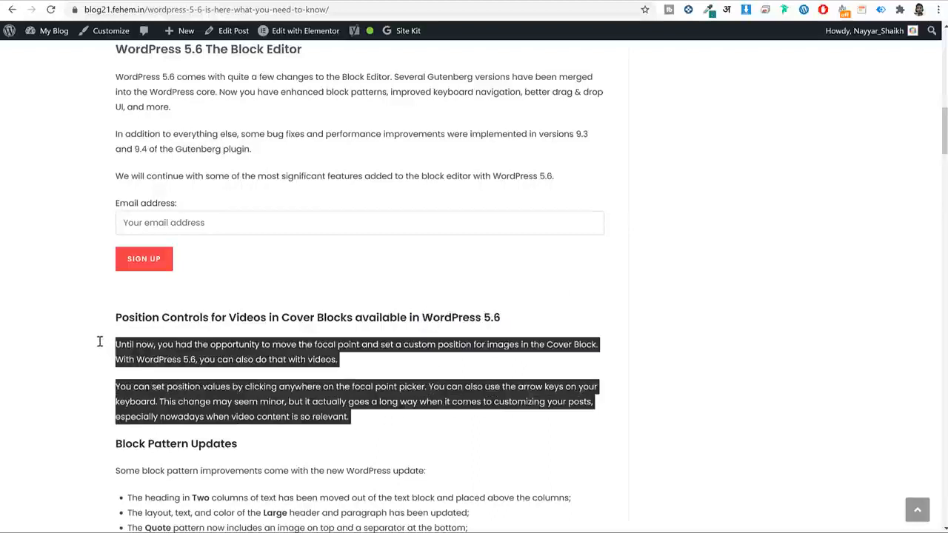
click(335, 331)
scroll(332, 165, up, 4)
scroll(332, 165, down, 2)
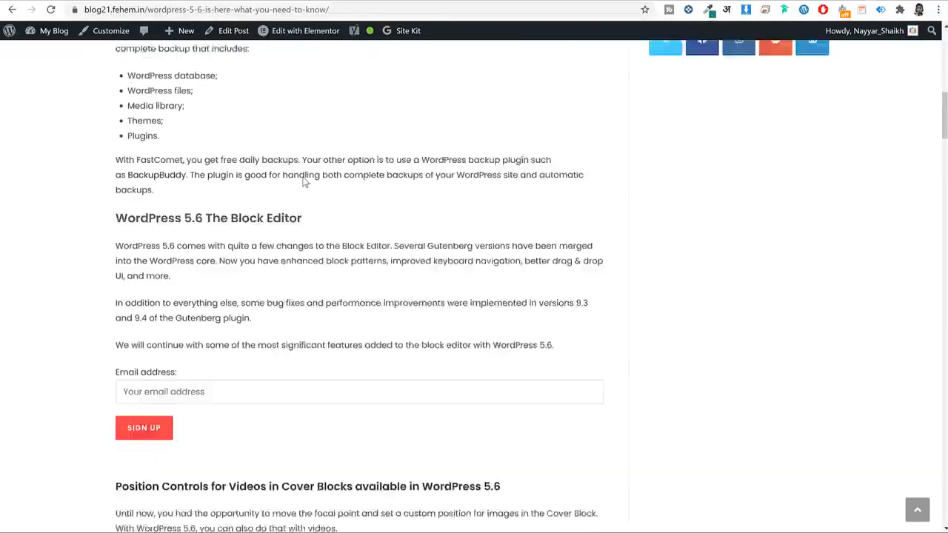
triple_click(232, 167)
key(ctrl+c)
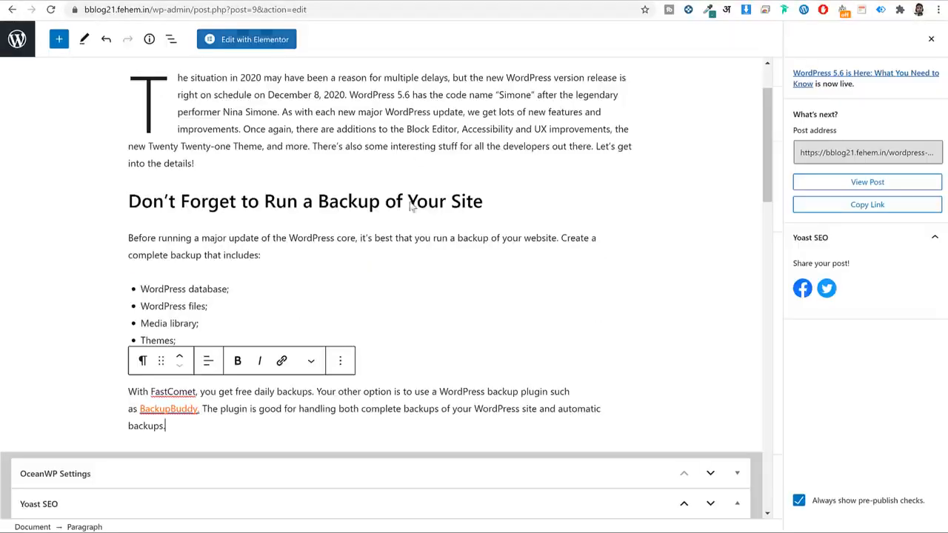
scroll(413, 262, down, 2)
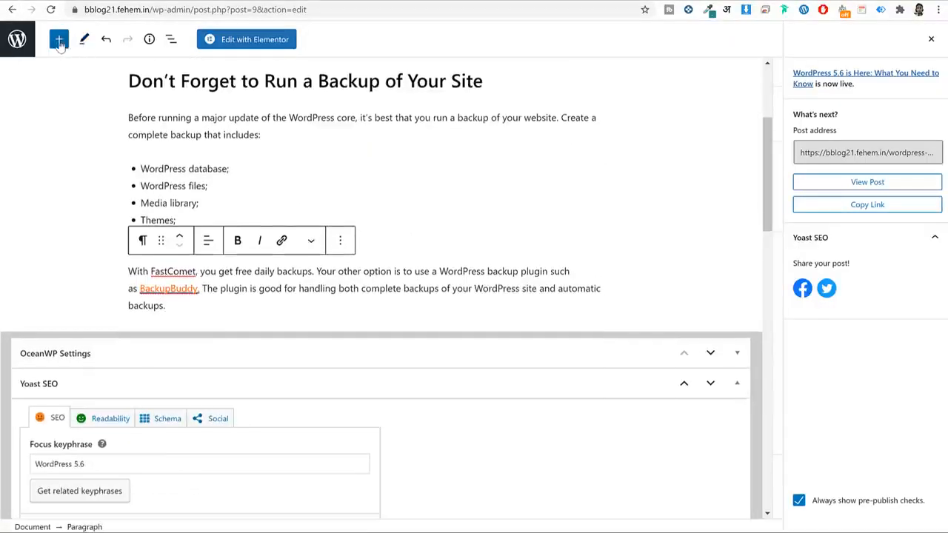
Insert a Heading block containing the pasted text 'WordPress 5.6 The Block Editor'.
click(59, 40)
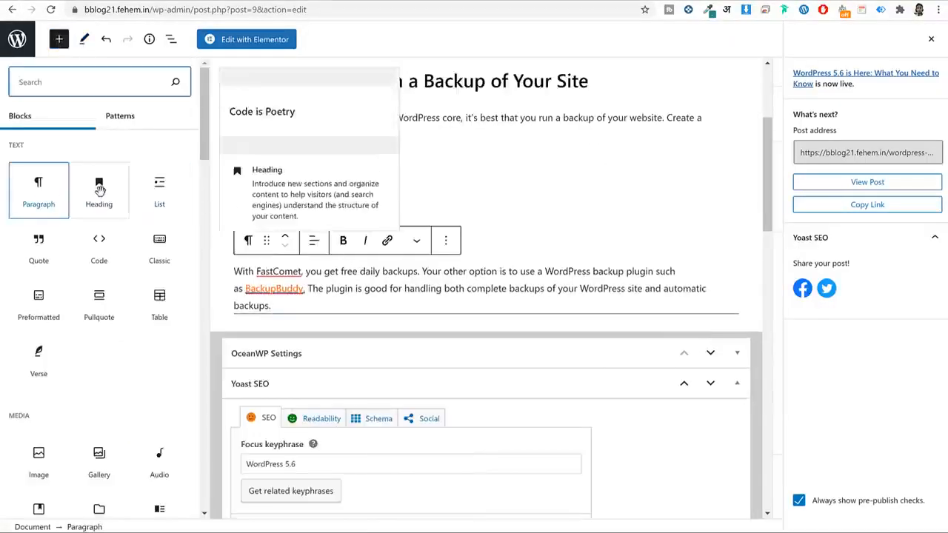
click(100, 190)
key(ctrl+v)
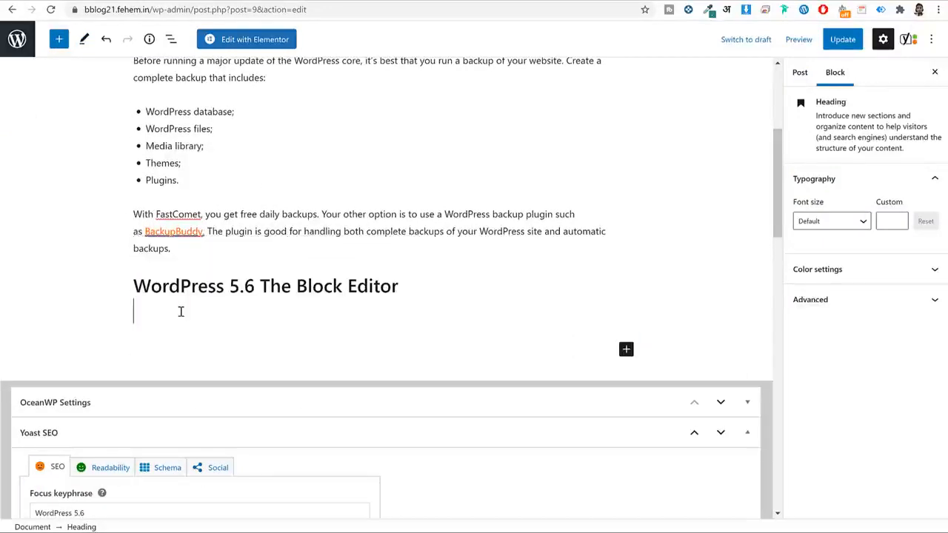
click(186, 290)
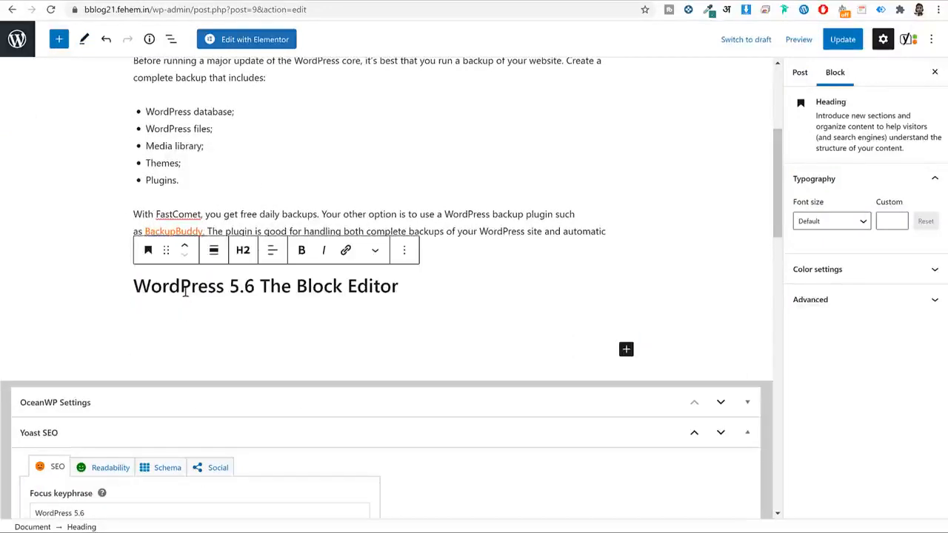
click(396, 287)
drag(255, 287, 195, 293)
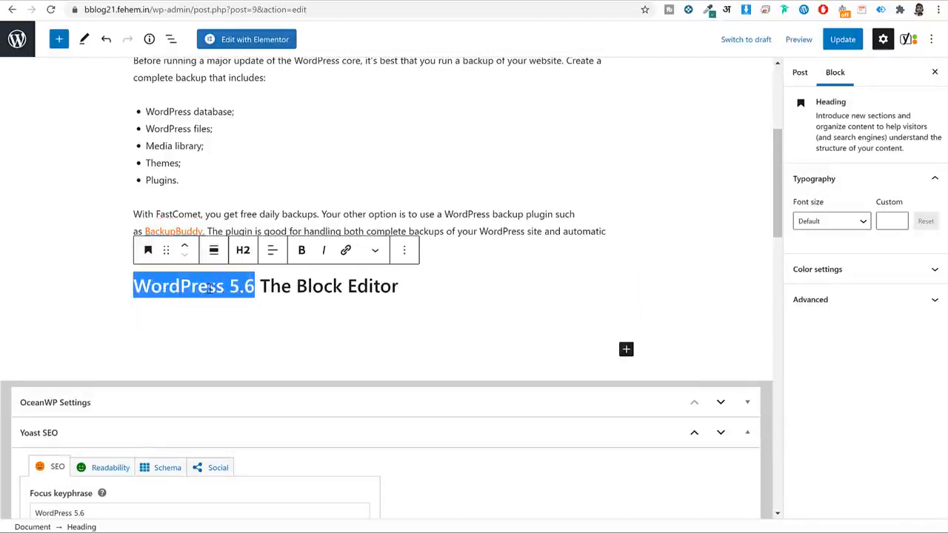
drag(254, 287, 137, 290)
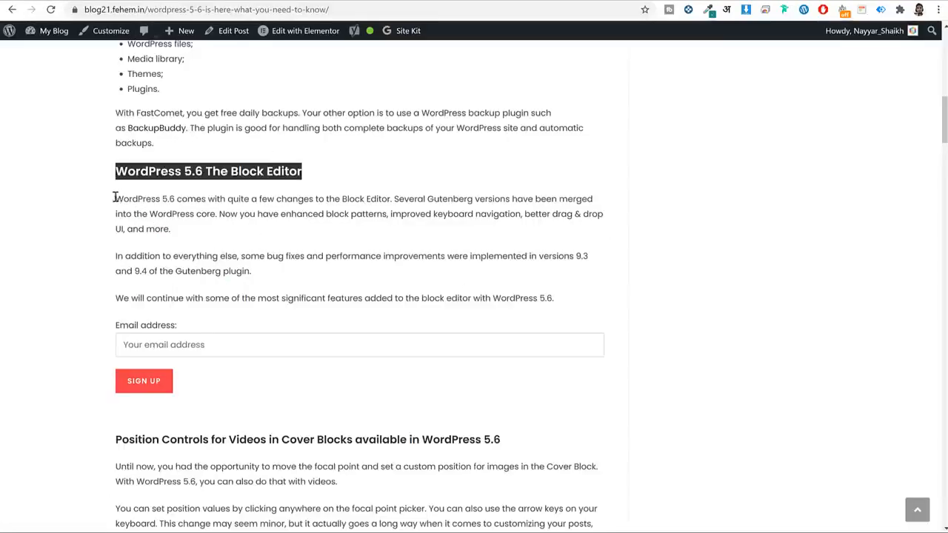
Paste the three introductory Block Editor paragraphs under the heading and delete the empty block.
click(430, 281)
drag(569, 299, 109, 210)
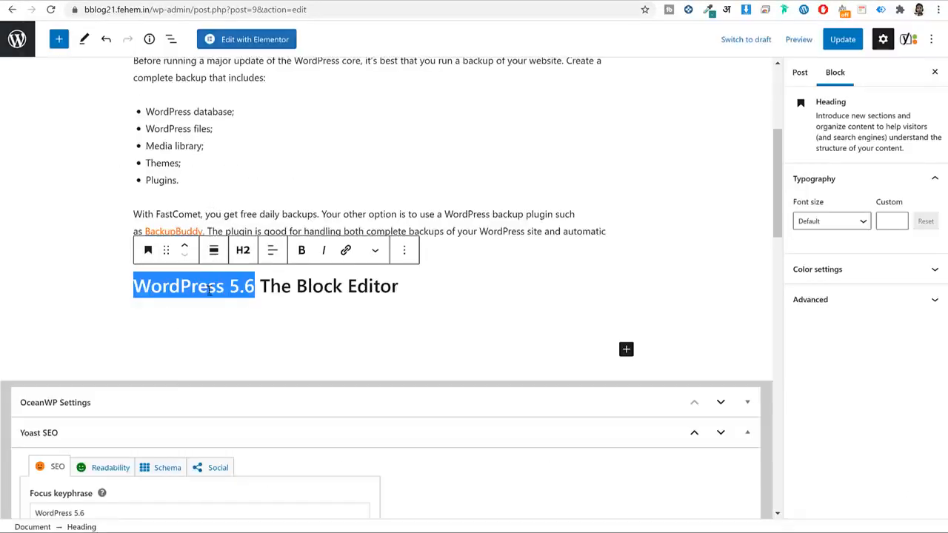
click(192, 316)
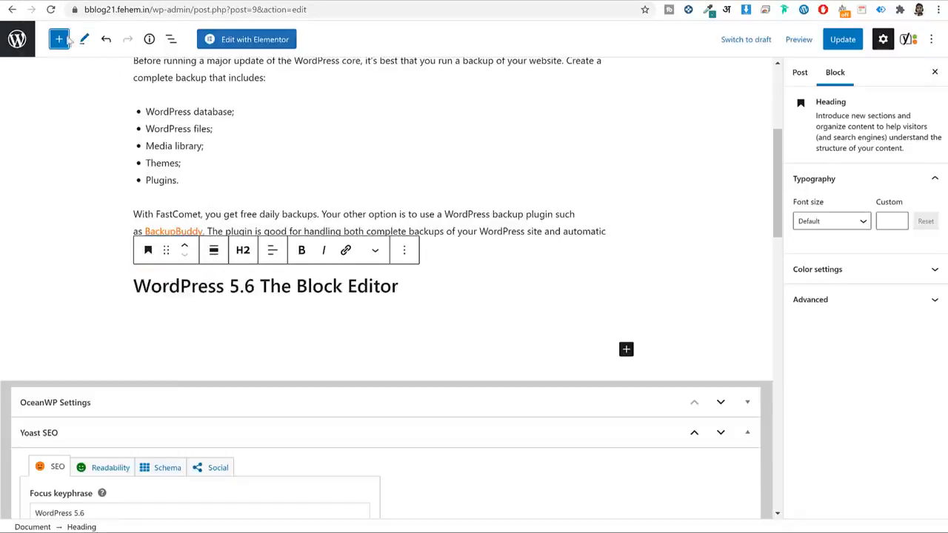
click(62, 40)
click(65, 196)
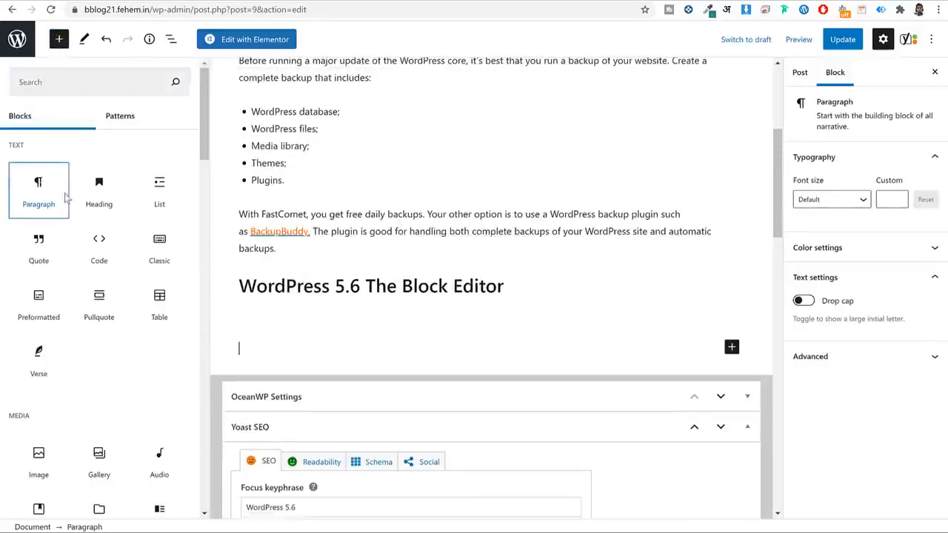
key(ctrl+v)
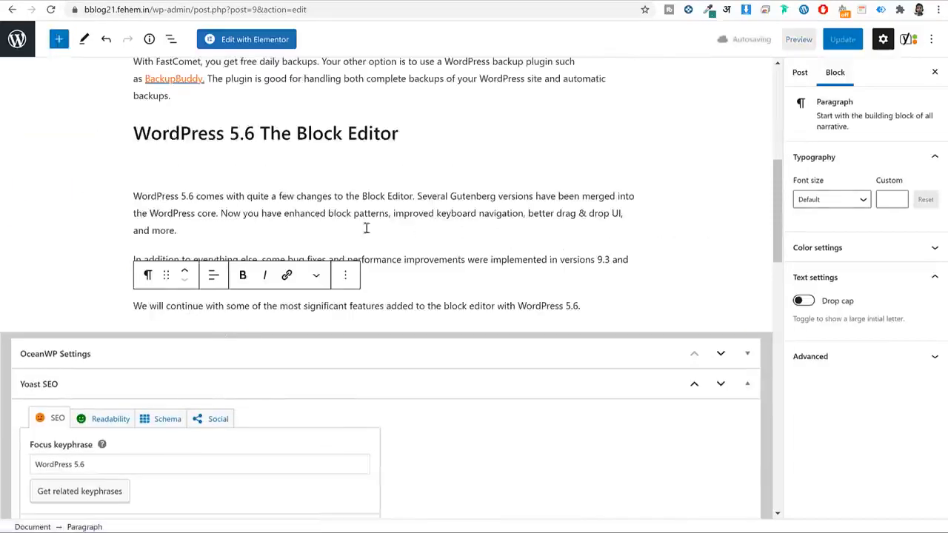
click(146, 163)
key(BackSpace)
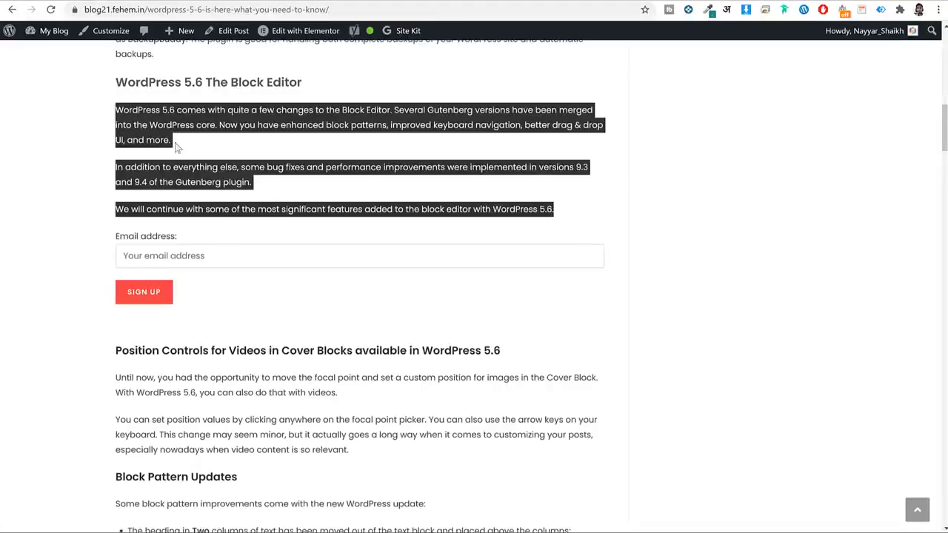
Copy the Position Controls and Block Pattern Updates sections and paste them after the last paragraph.
click(206, 242)
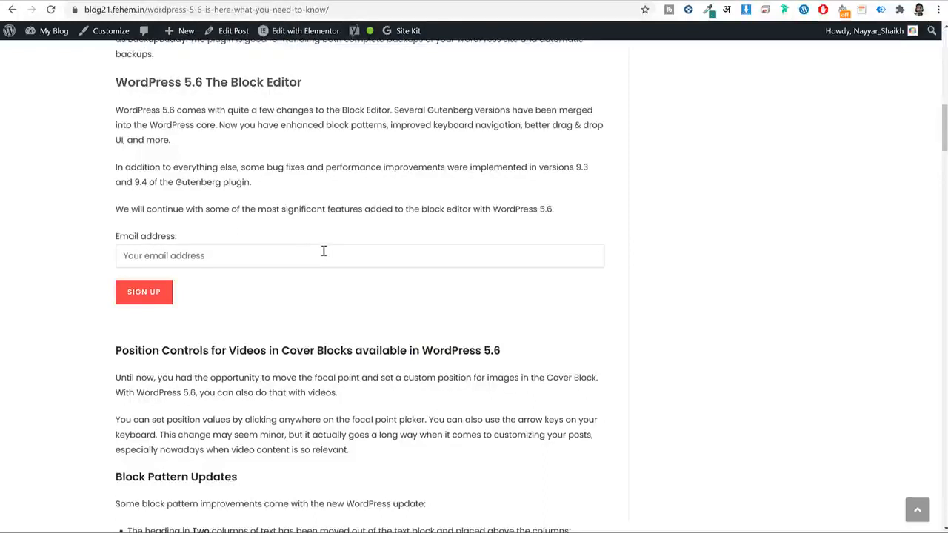
scroll(385, 270, down, 2)
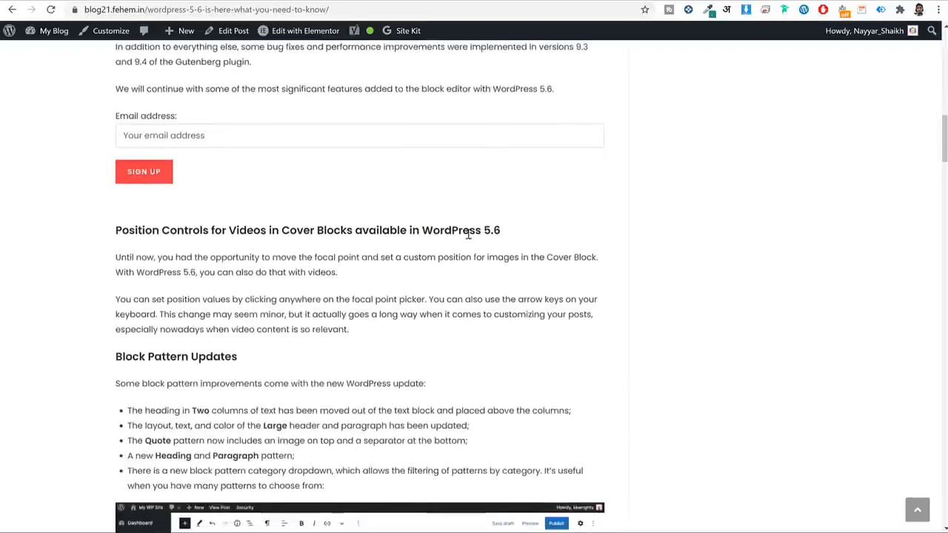
drag(496, 230, 421, 231)
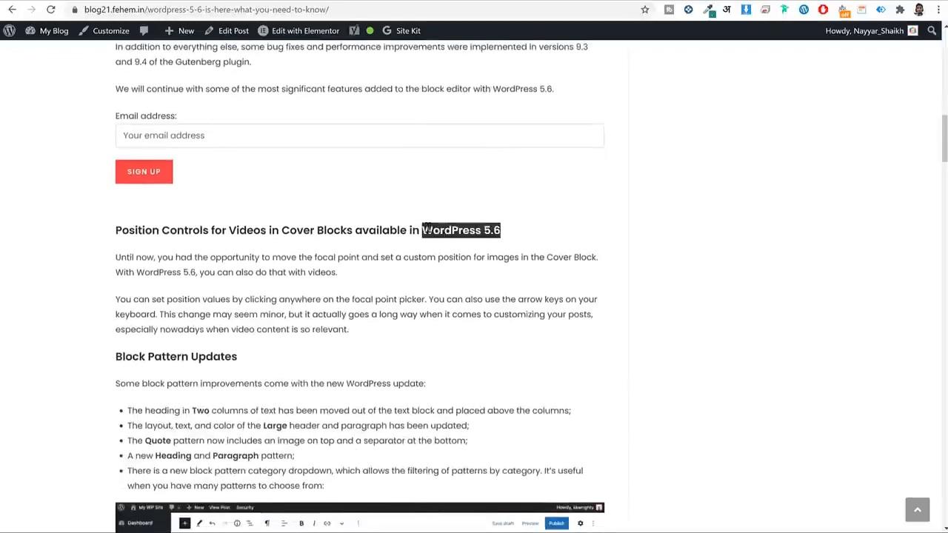
click(468, 234)
drag(499, 231, 423, 231)
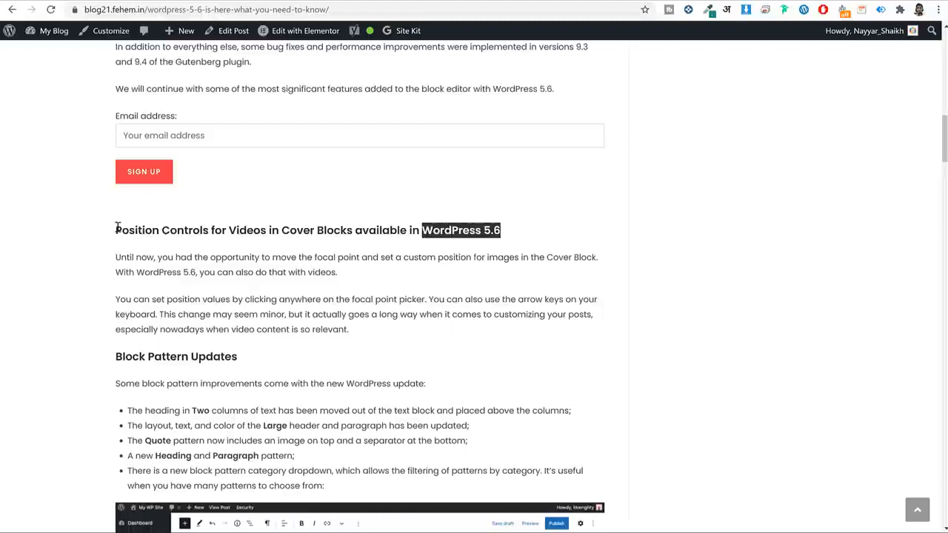
drag(117, 228, 363, 491)
key(ctrl+c)
click(182, 1)
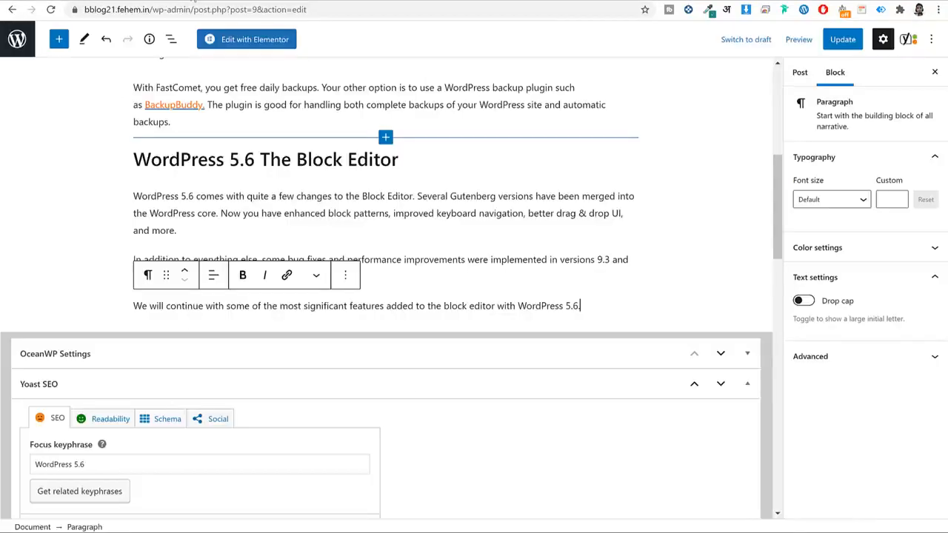
key(Return)
key(ctrl+v)
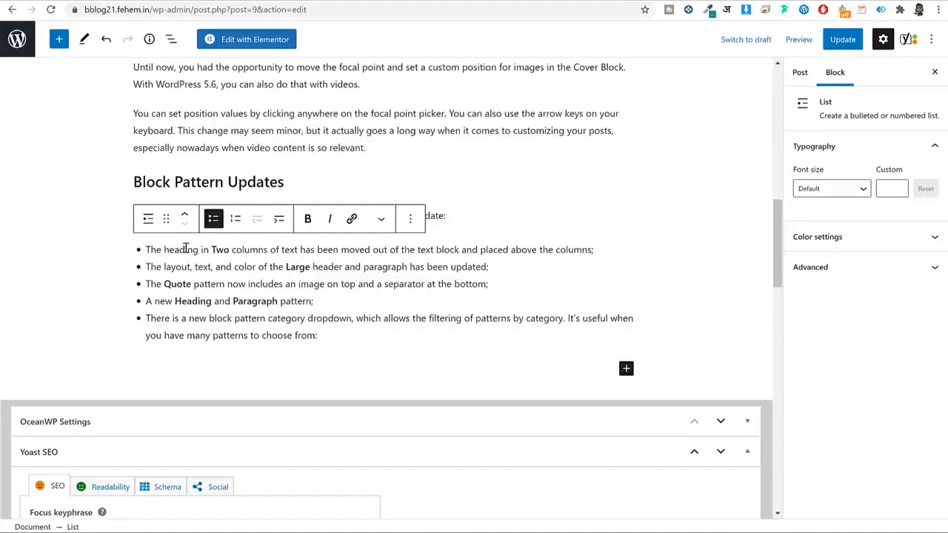
Check the pasted Position Controls and Block Pattern Updates headings and the bullet list.
scroll(185, 249, up, 1)
click(223, 235)
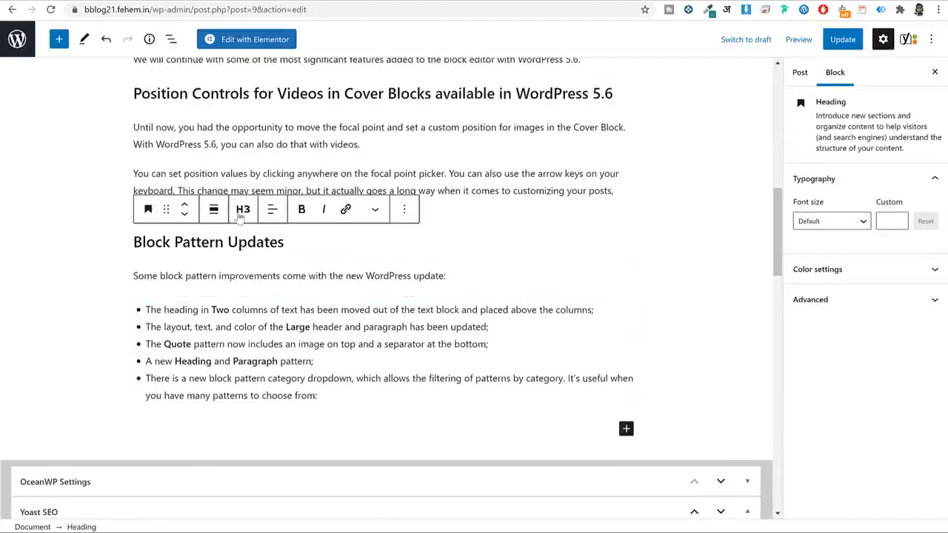
scroll(223, 211, up, 1)
click(248, 155)
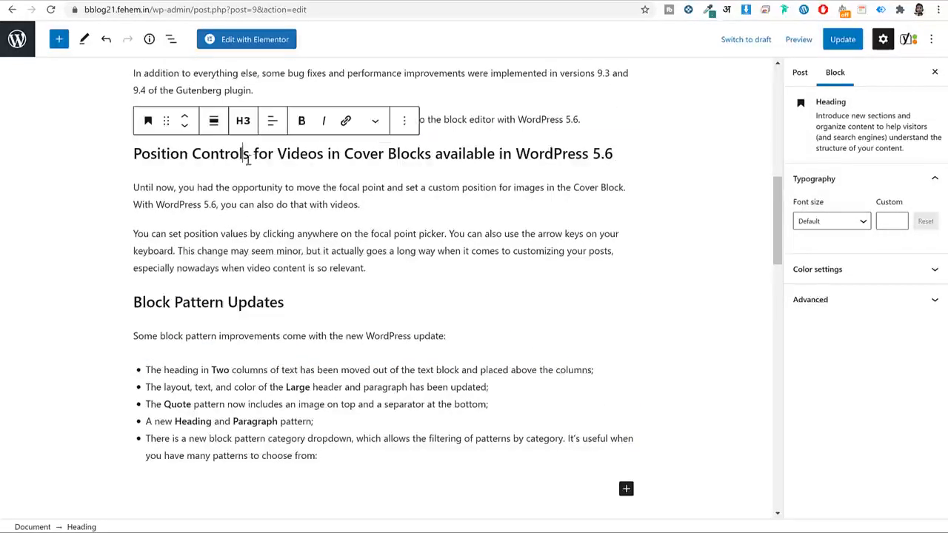
scroll(279, 294, down, 3)
click(338, 262)
click(311, 298)
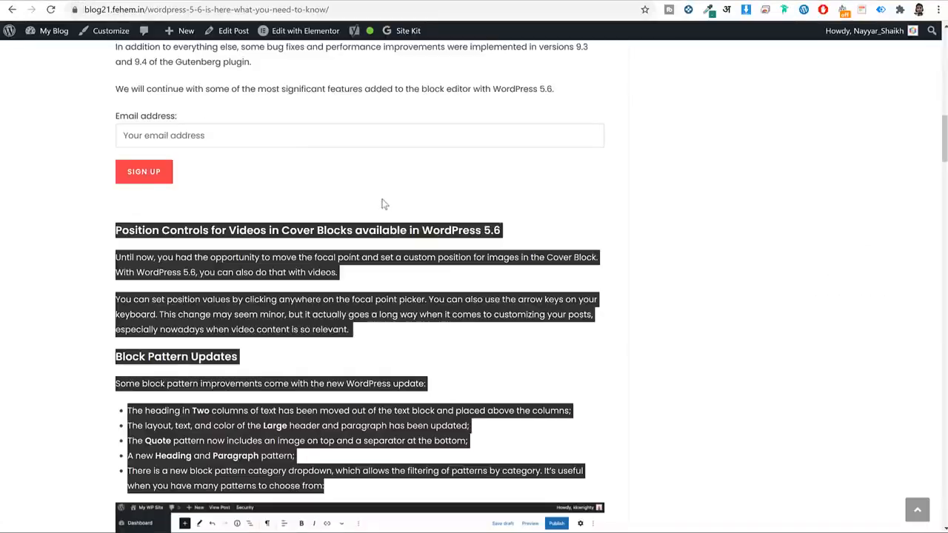
scroll(380, 200, down, 7)
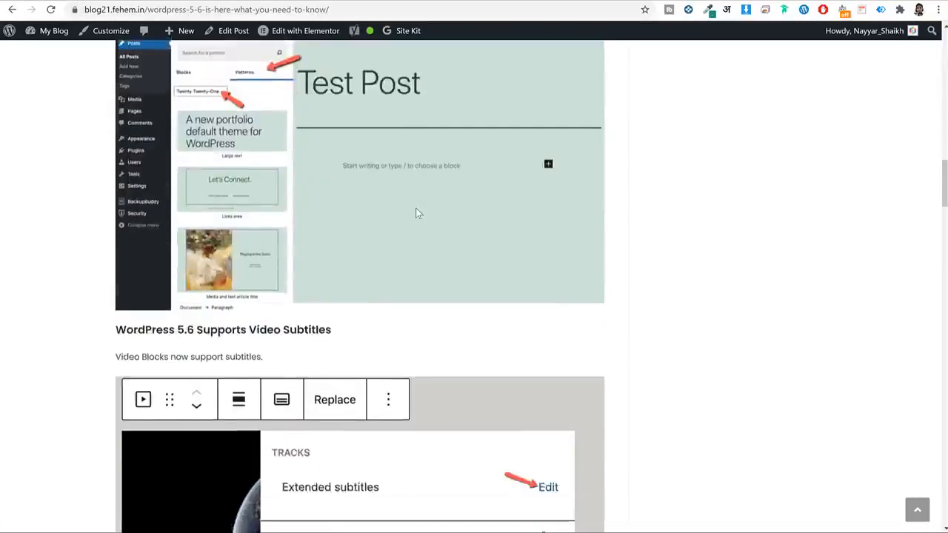
scroll(416, 212, down, 1)
scroll(407, 236, up, 3)
Insert an empty Image block below the block pattern list without choosing a file.
click(625, 202)
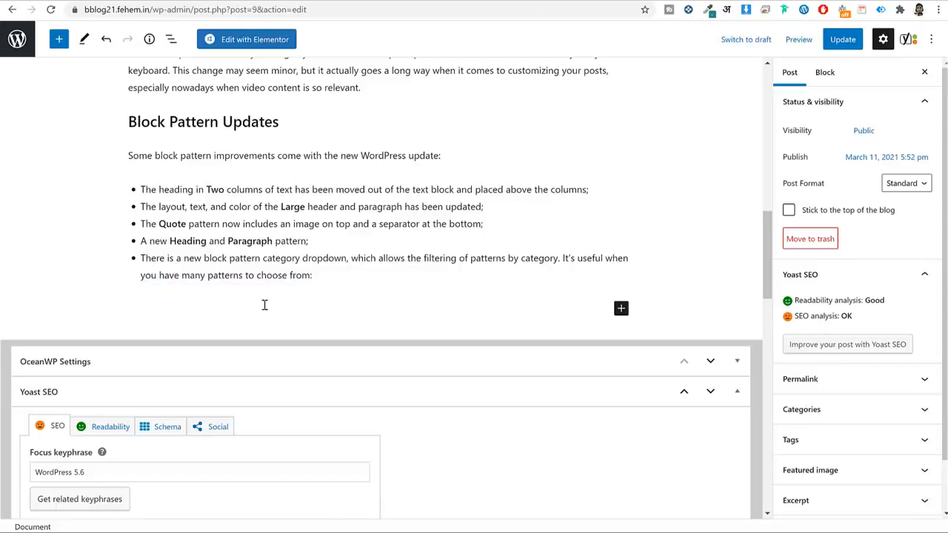
click(59, 39)
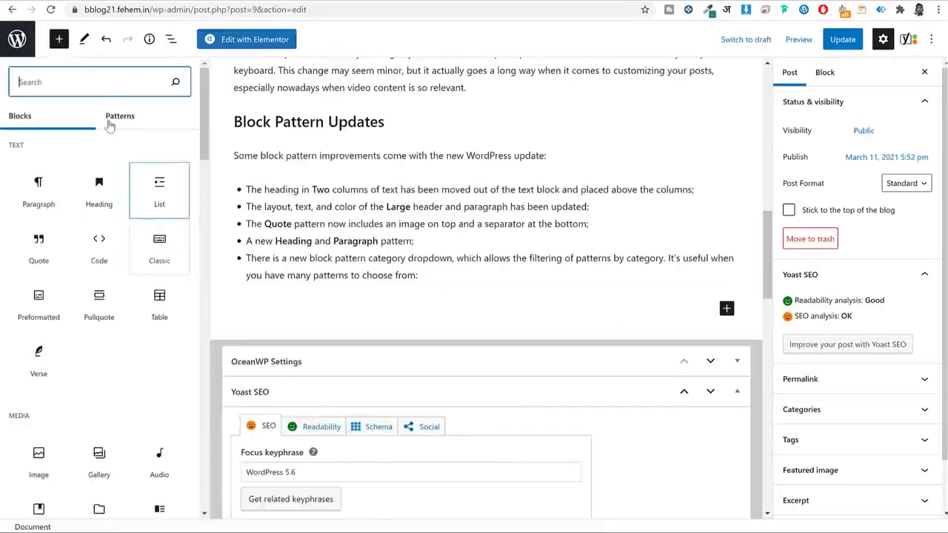
text(ima)
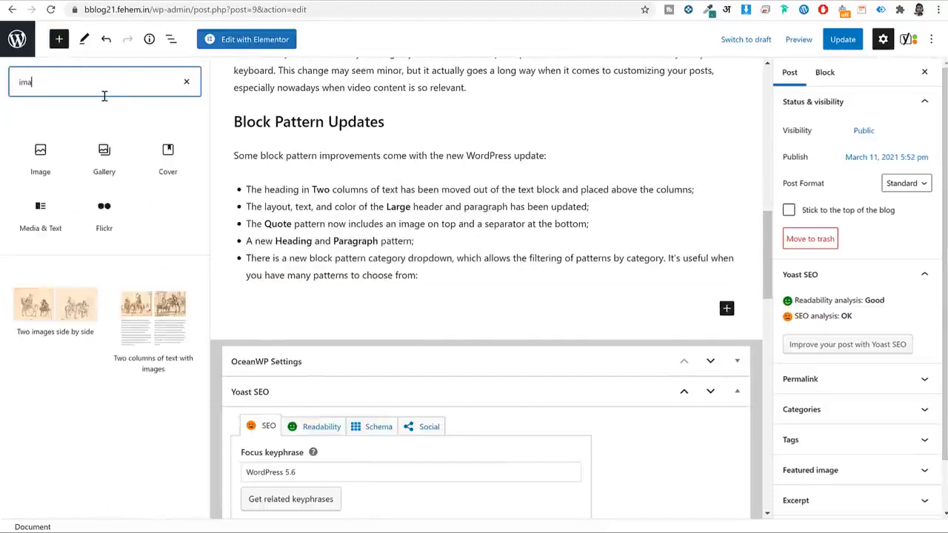
click(40, 151)
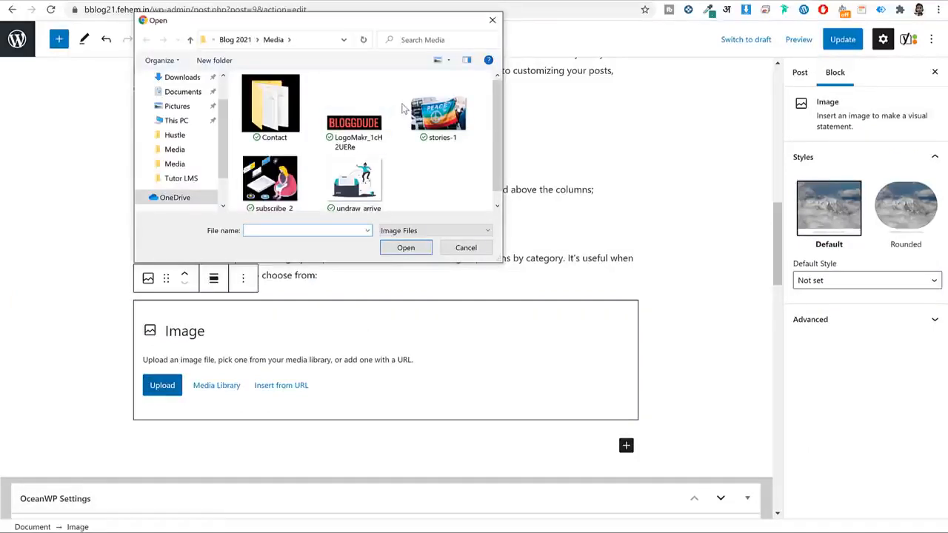
click(491, 20)
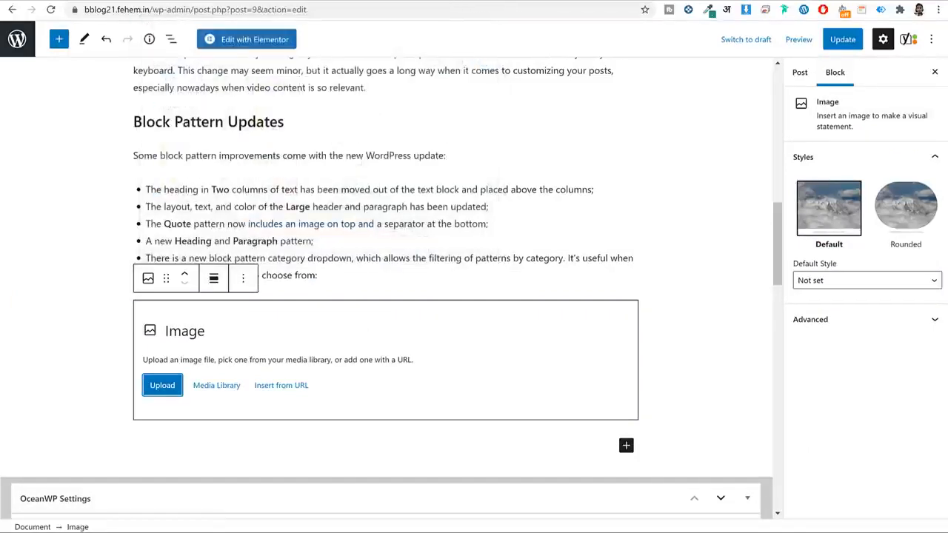
Load bloggdude.com in a new browser tab.
key(ctrl+t)
text(bloggdude)
key(Return)
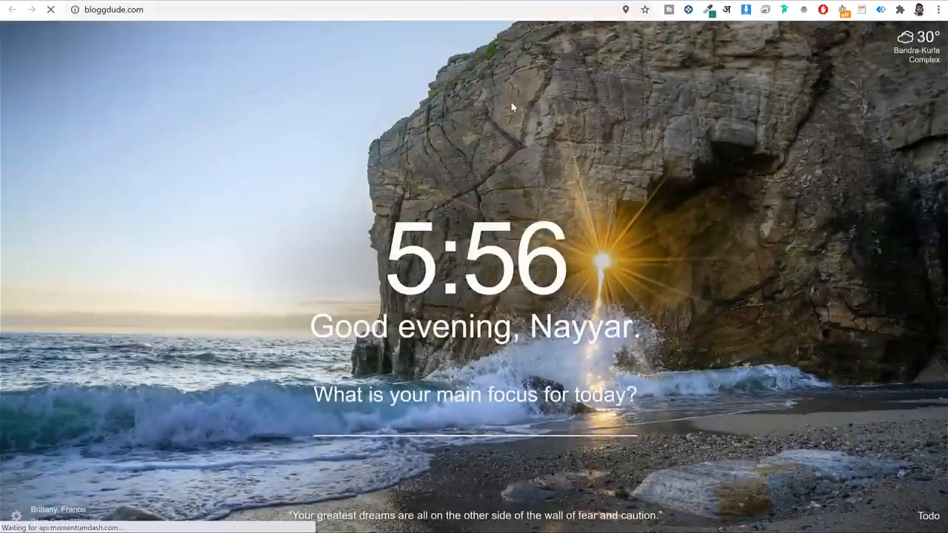
Browse the Tutor LMS tutorial post on bloggdude.com.
scroll(582, 205, down, 5)
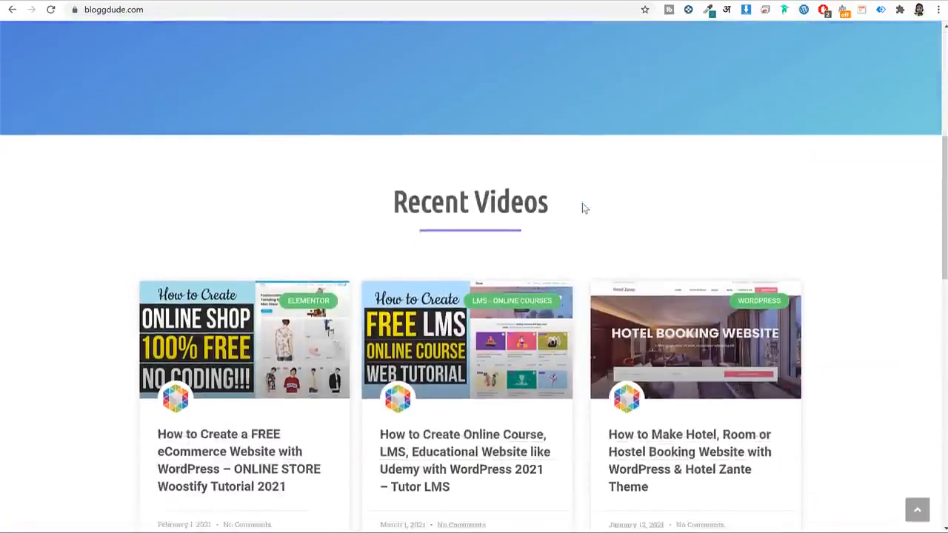
scroll(580, 206, down, 3)
click(482, 271)
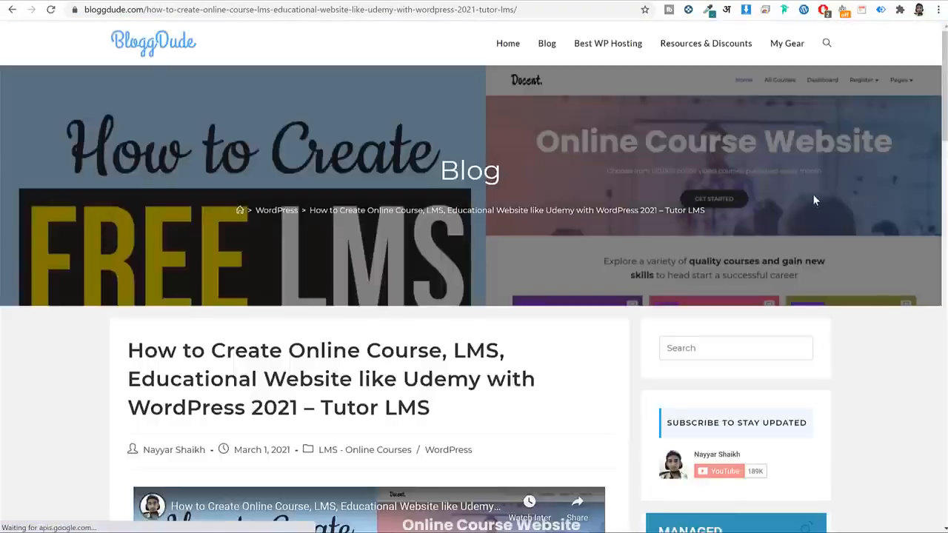
scroll(812, 194, down, 10)
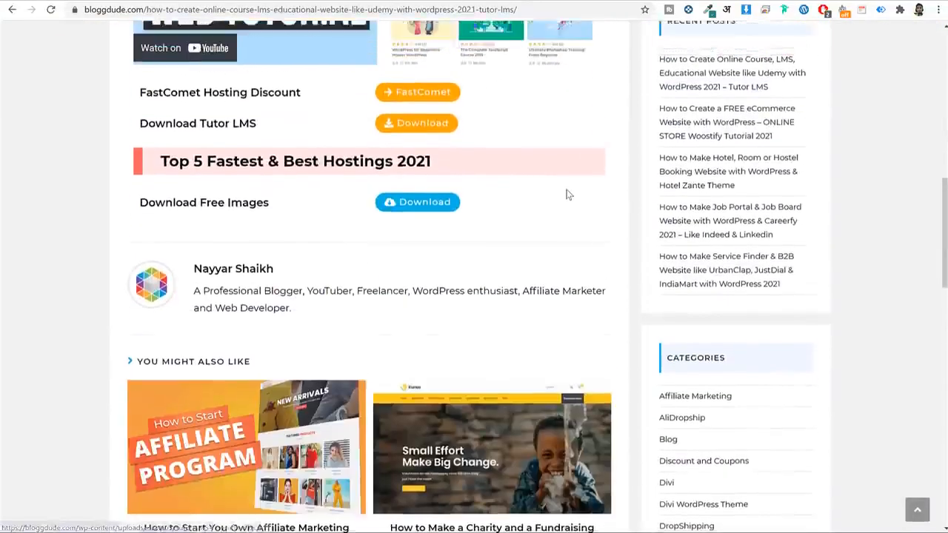
scroll(566, 194, up, 1)
drag(141, 288, 292, 292)
click(300, 285)
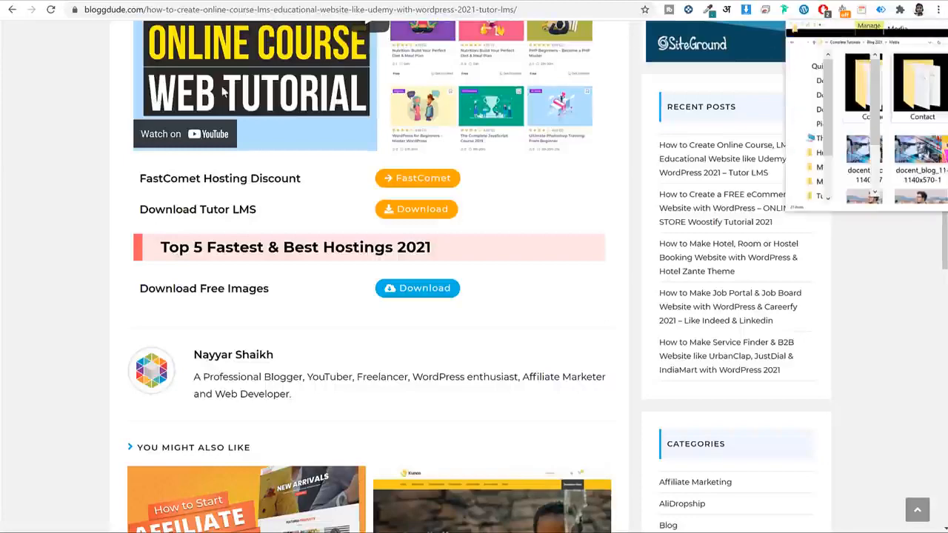
Locate the patterns-drop-down-in-wordpress screenshot in the Media folder, then minimize Explorer.
mouse_move(120, 109)
mouse_down()
mouse_move(86, 117)
mouse_move(523, 91)
mouse_move(518, 84)
mouse_up()
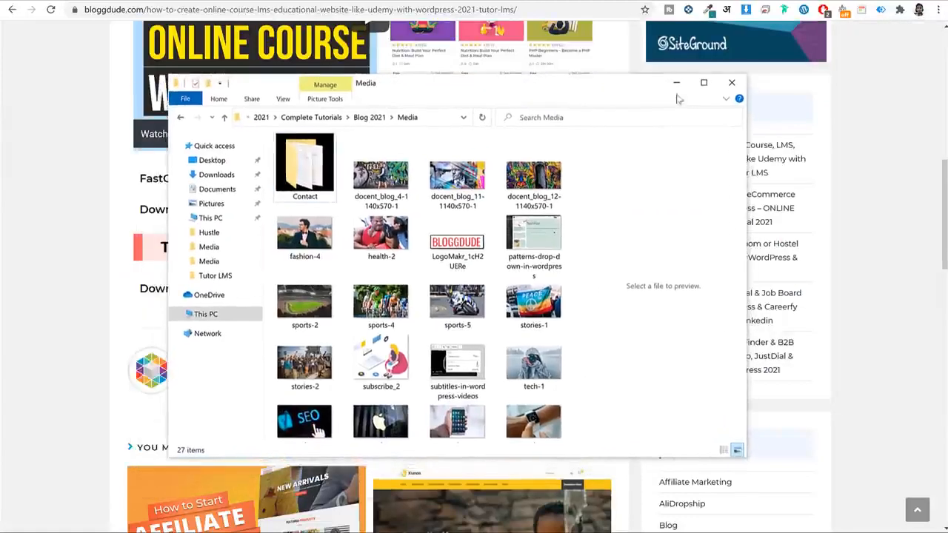
click(533, 230)
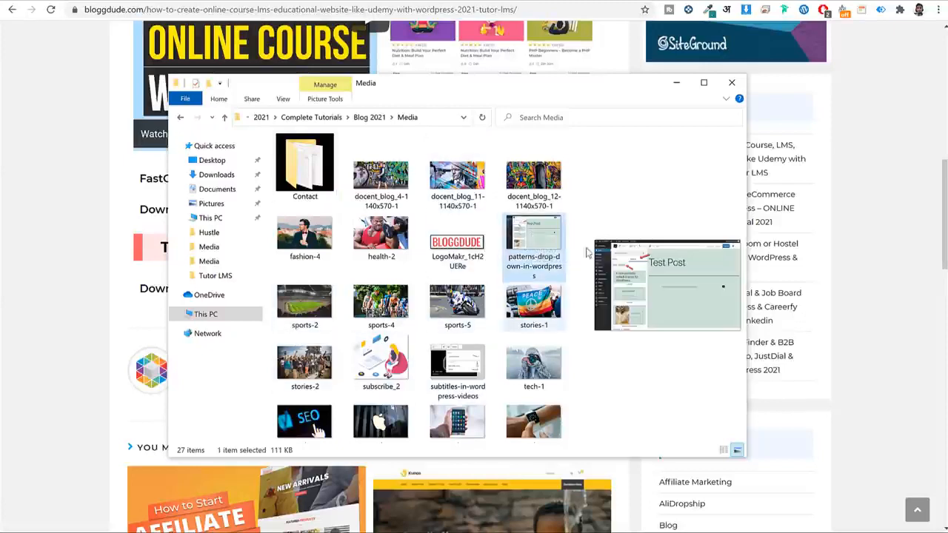
click(676, 83)
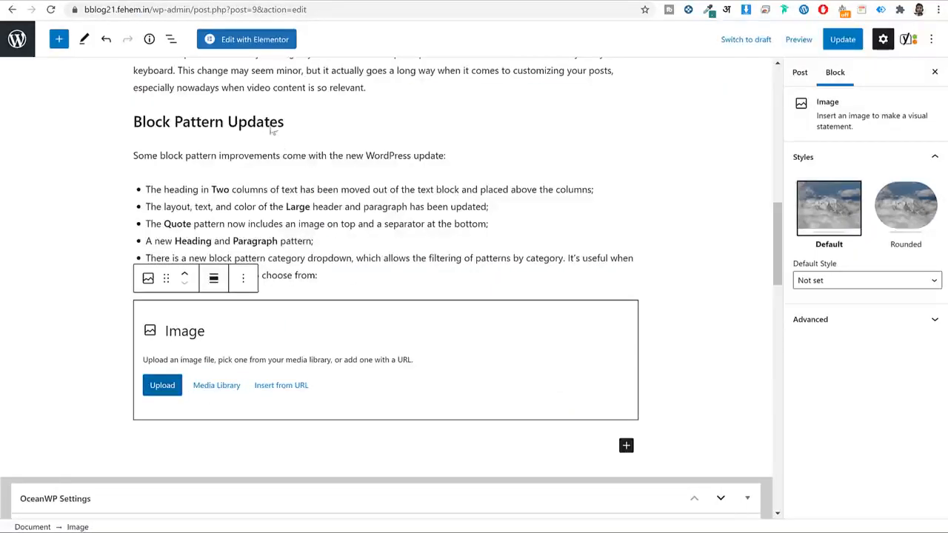
Upload the patterns-drop-down-in-wordpress screenshot into the empty Image block.
scroll(334, 171, down, 1)
scroll(338, 174, up, 1)
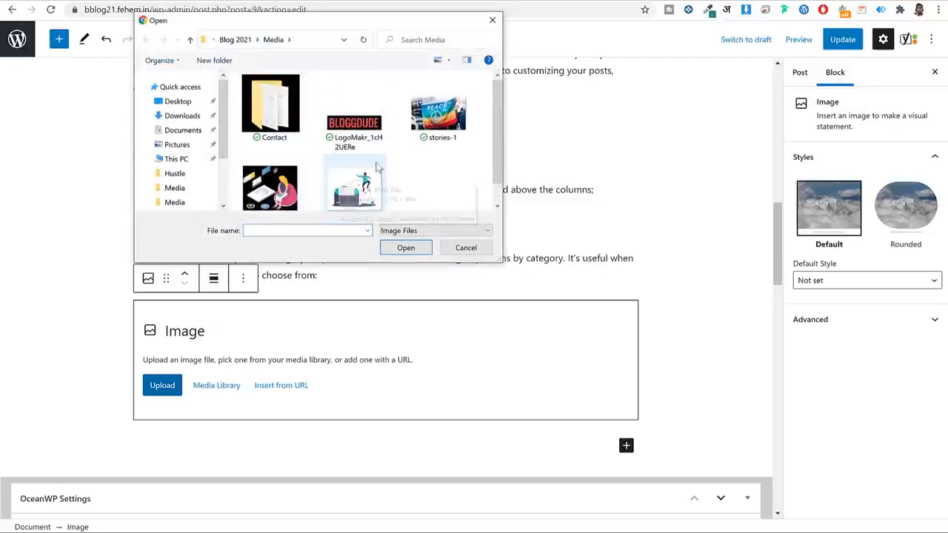
click(369, 168)
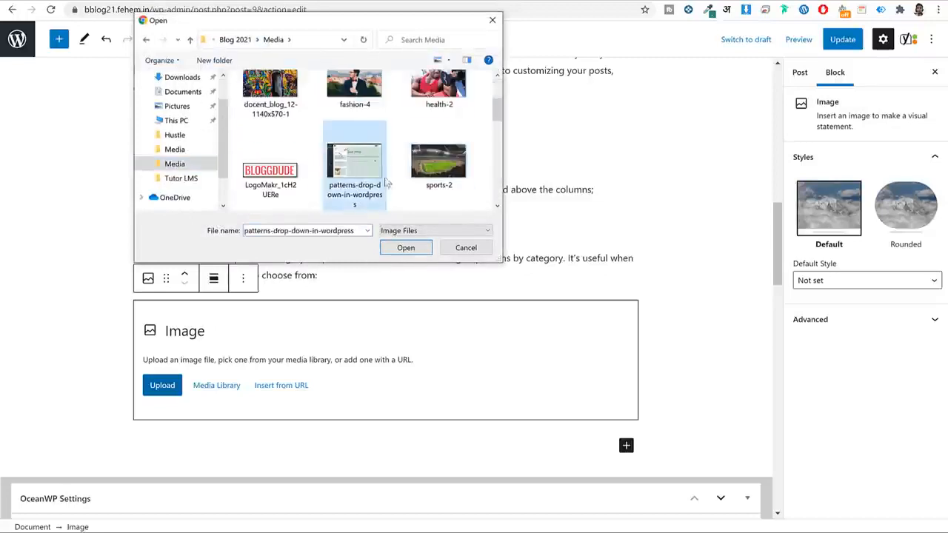
click(405, 247)
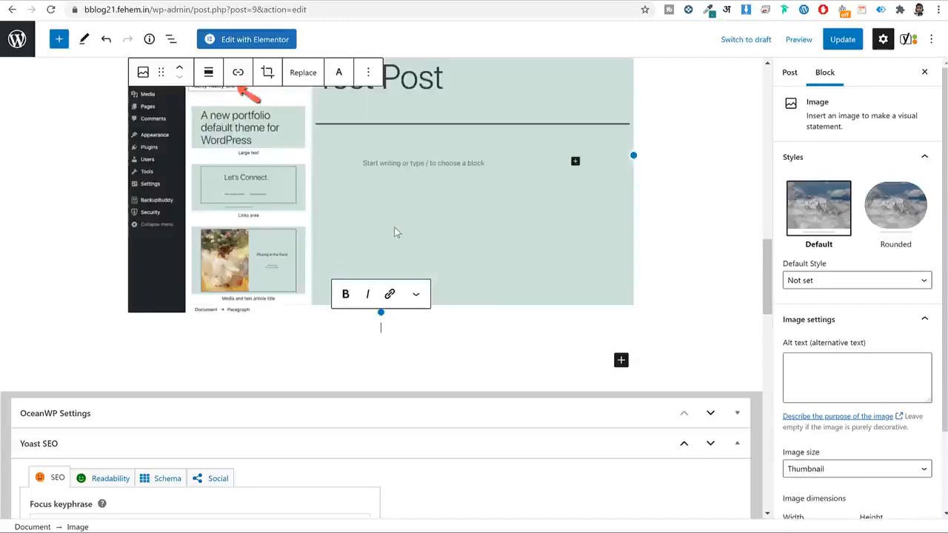
Review the uploaded image's Title attribute and Alt text fields in the sidebar.
scroll(397, 222, up, 2)
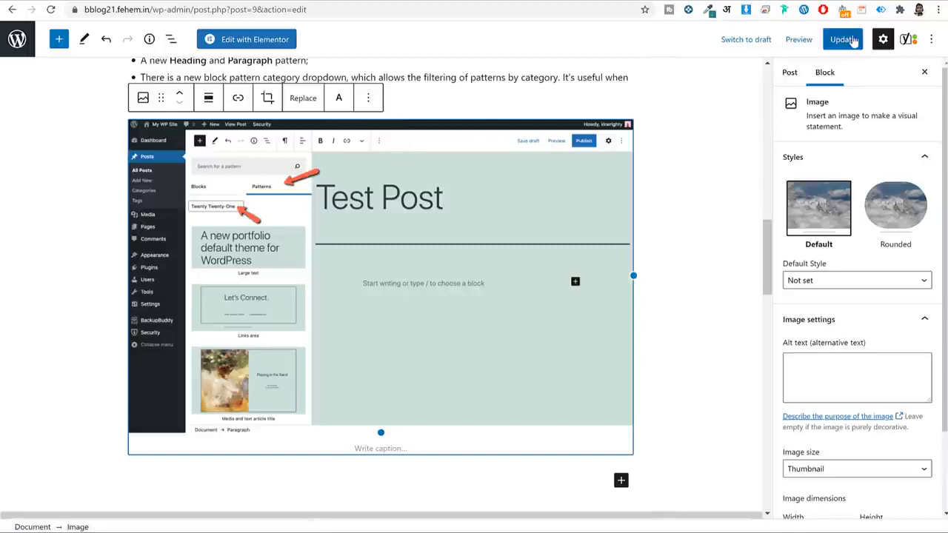
scroll(798, 328, down, 2)
scroll(870, 359, up, 1)
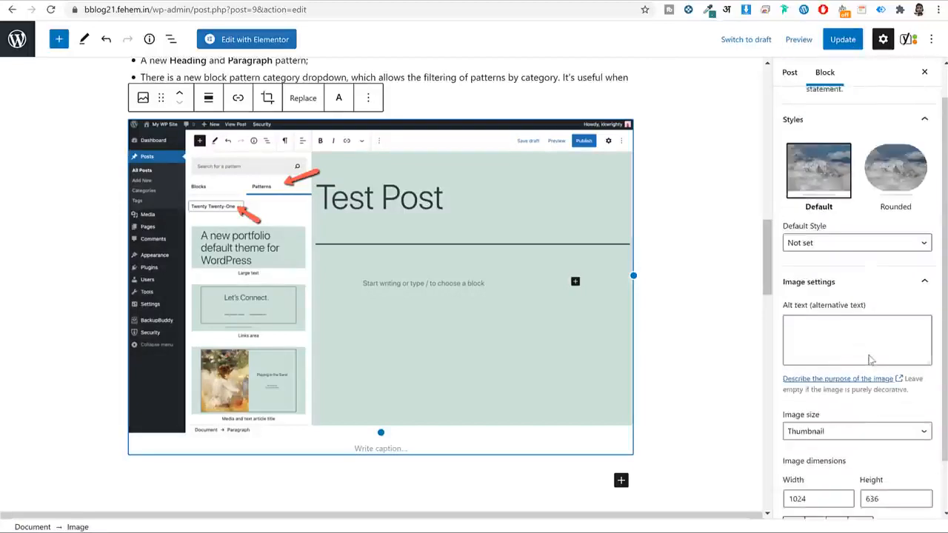
scroll(859, 259, up, 1)
scroll(858, 259, down, 5)
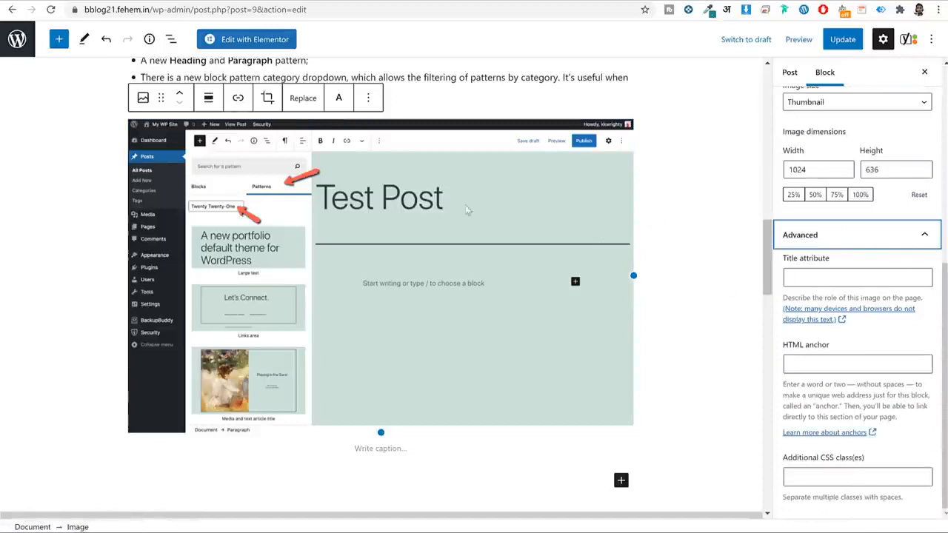
scroll(567, 237, up, 1)
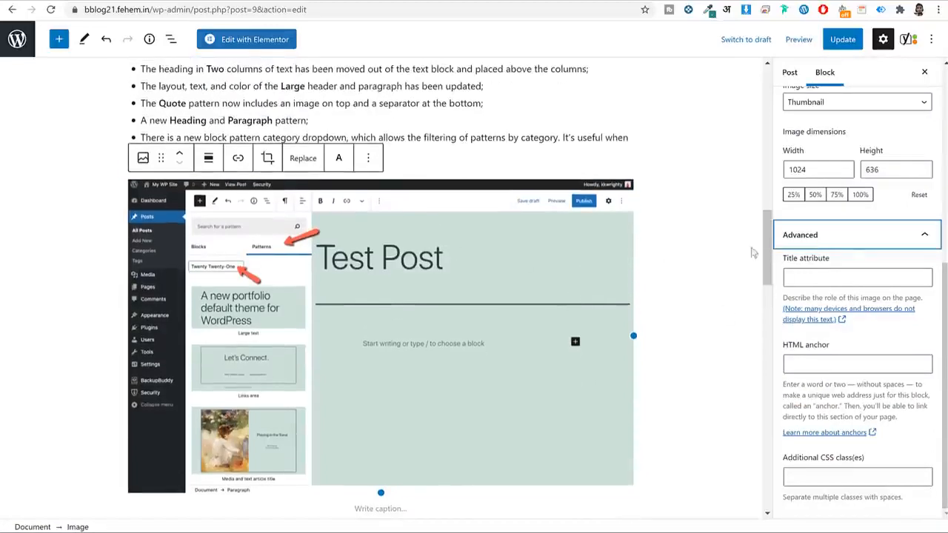
click(836, 276)
scroll(866, 284, up, 4)
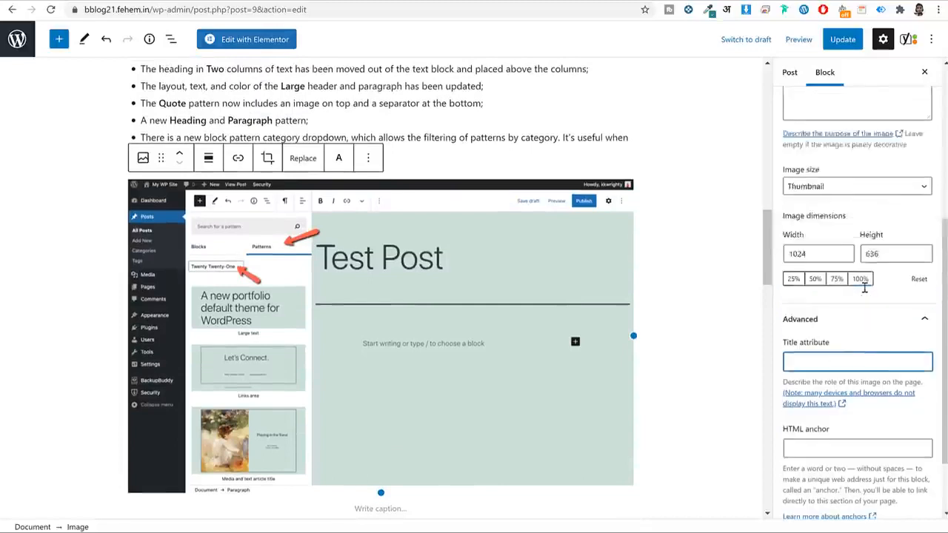
click(805, 318)
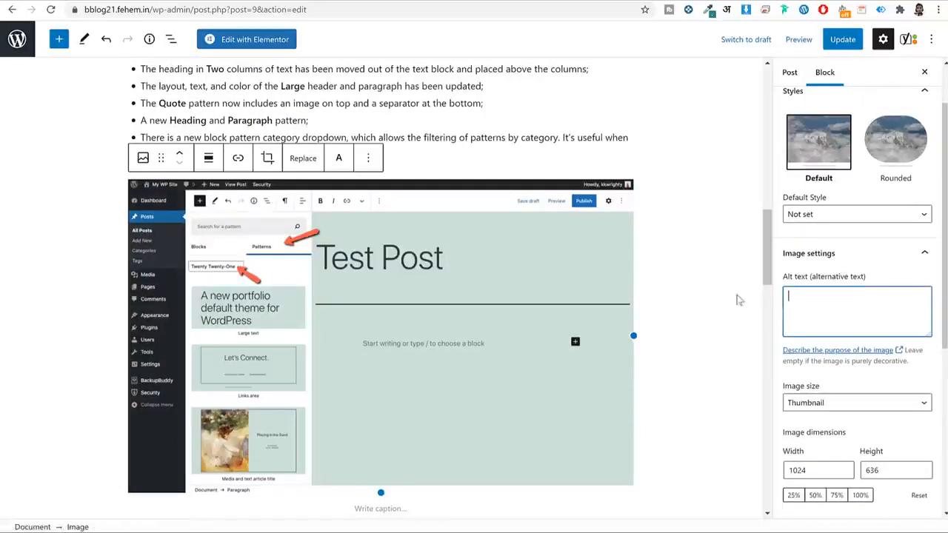
scroll(829, 296, up, 1)
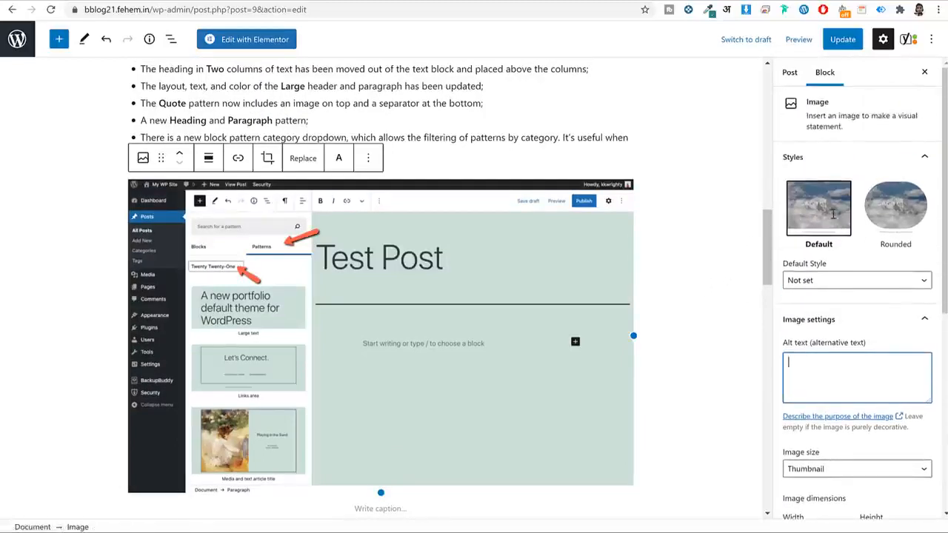
scroll(840, 247, down, 2)
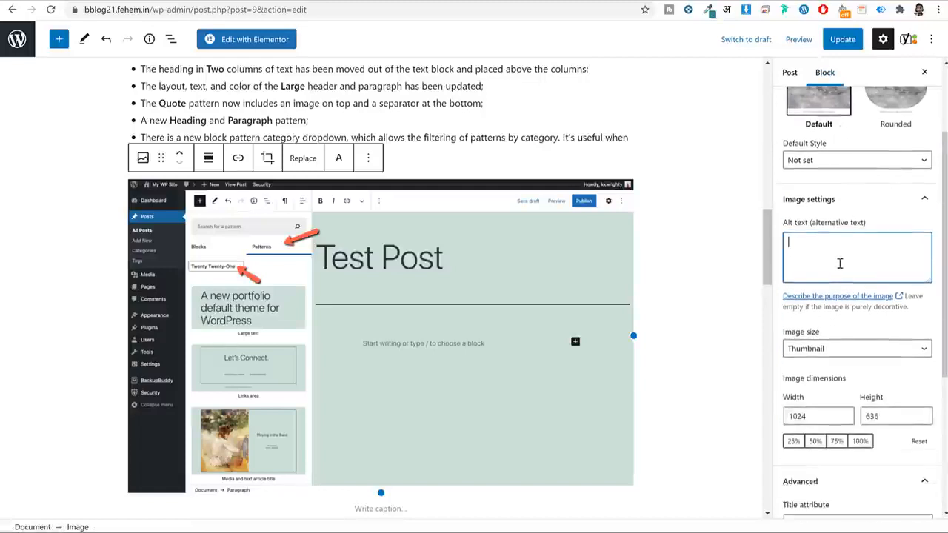
scroll(688, 270, down, 2)
scroll(691, 271, up, 1)
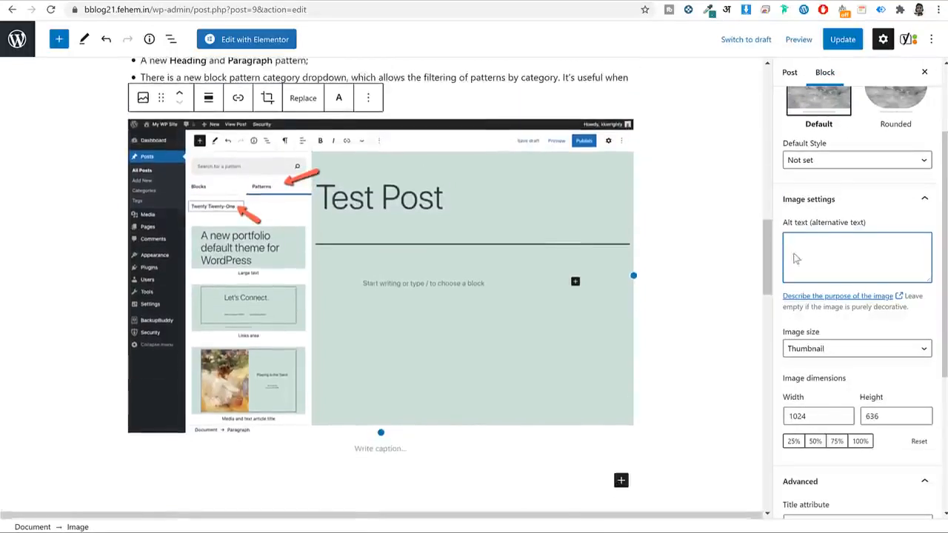
drag(865, 222, 812, 228)
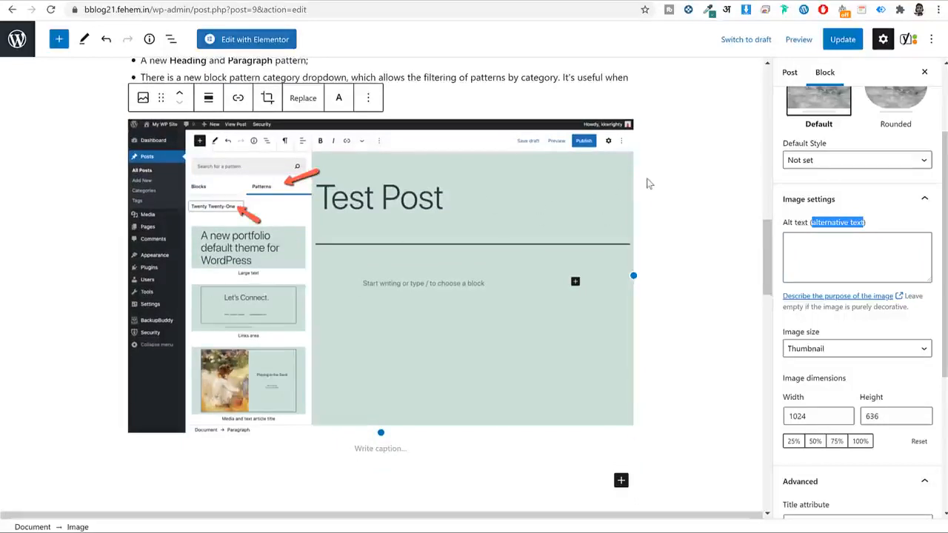
click(856, 243)
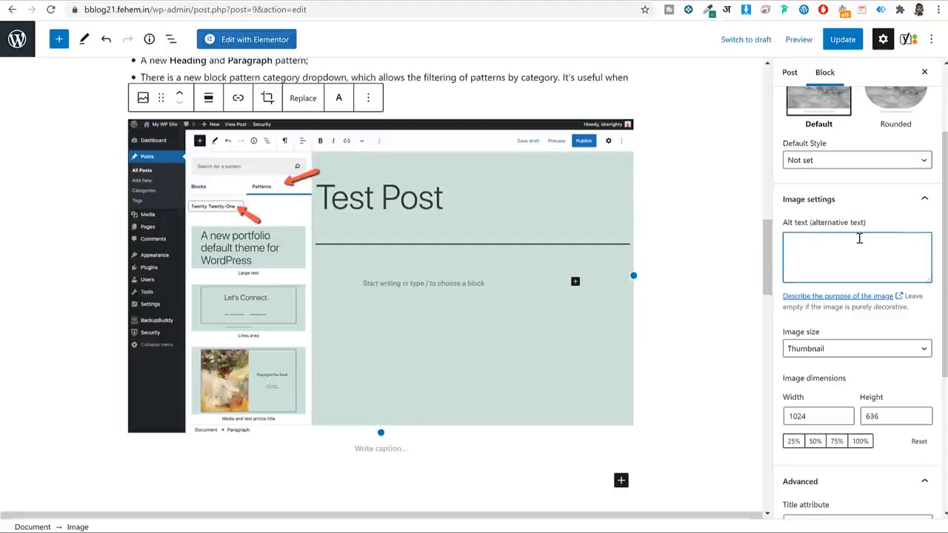
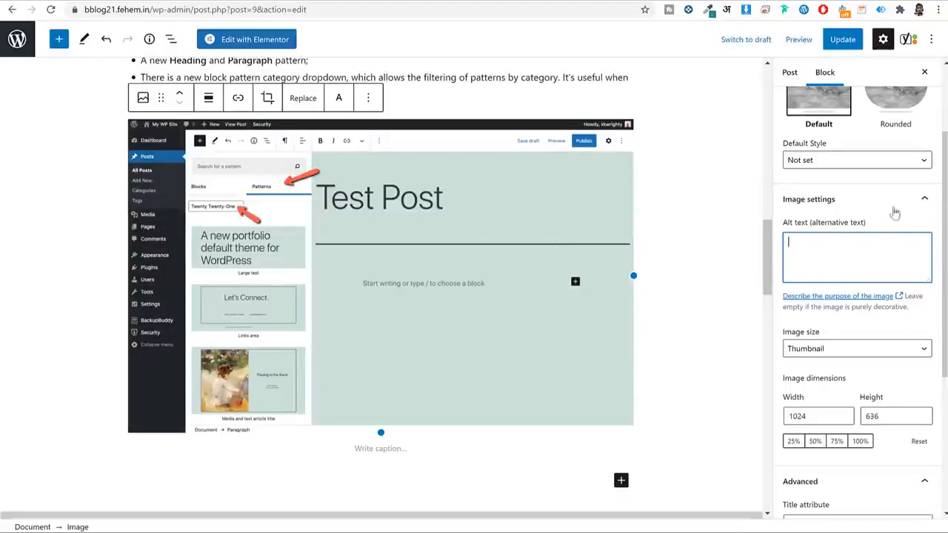
Enter 'WordPress 5.6 New post feature' as alt text and paste it into the Title attribute.
text(WordPress 5.6)
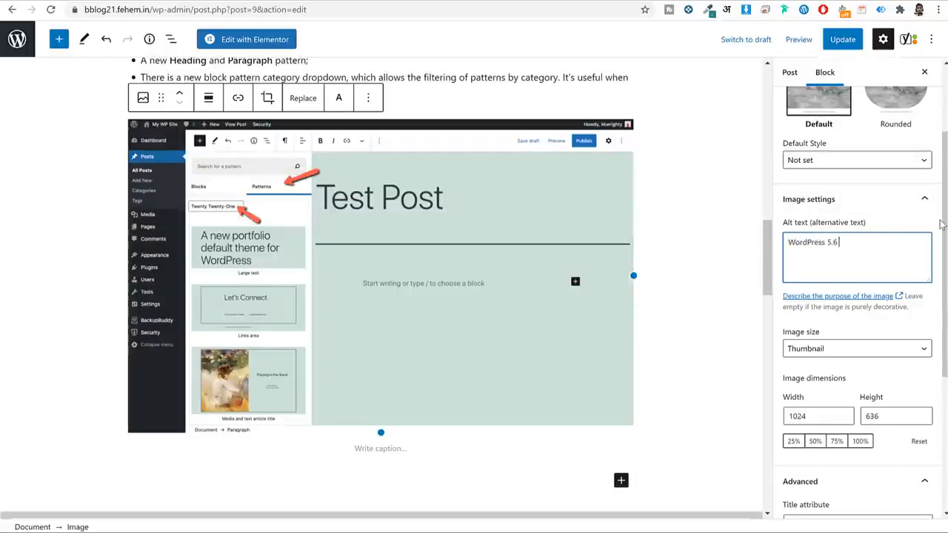
text( New post feature)
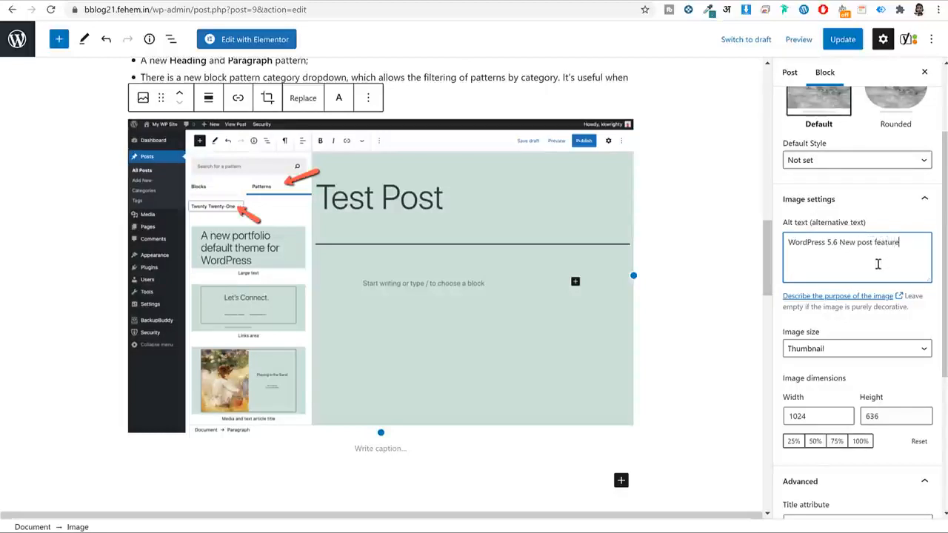
scroll(878, 265, down, 3)
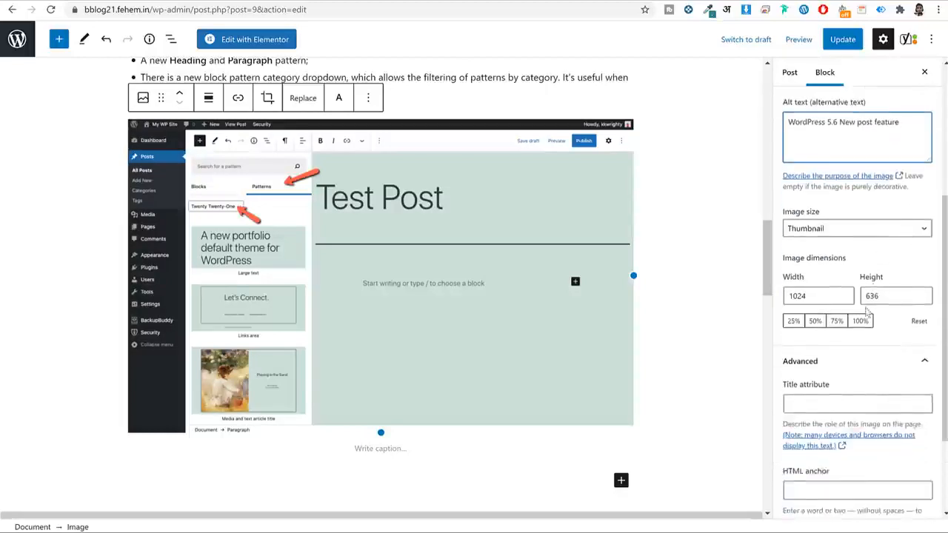
click(832, 342)
scroll(832, 342, up, 2)
scroll(864, 239, up, 1)
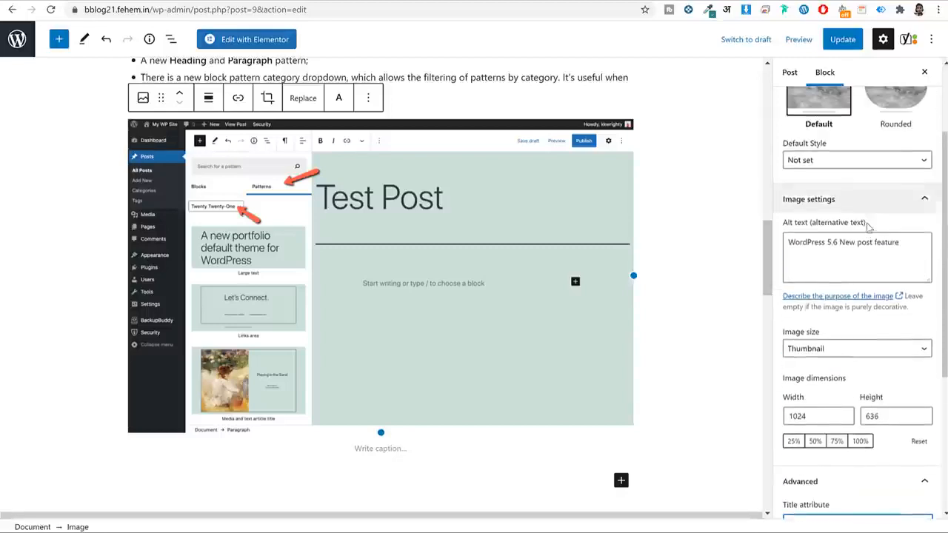
double_click(864, 239)
key(ctrl+a)
key(ctrl+c)
scroll(833, 270, down, 1)
scroll(833, 270, down, 3)
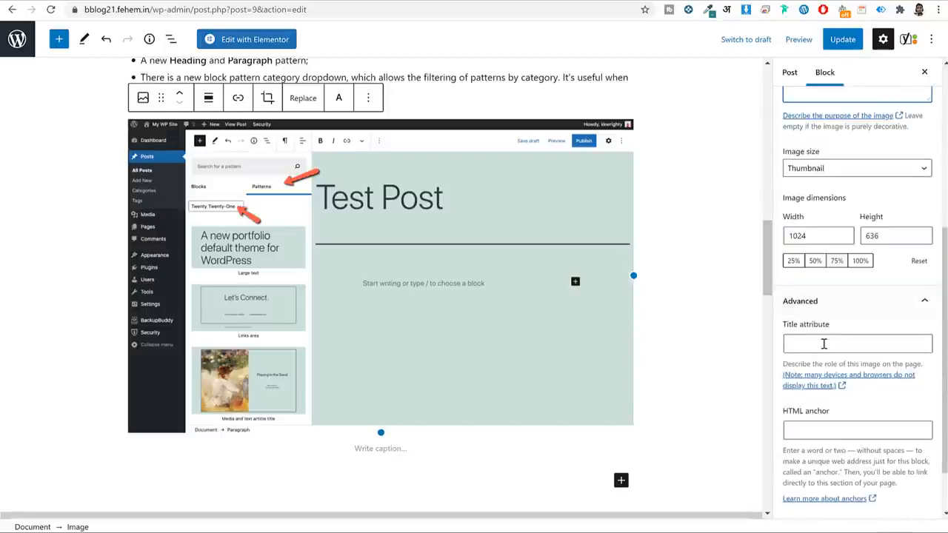
click(822, 342)
key(ctrl+v)
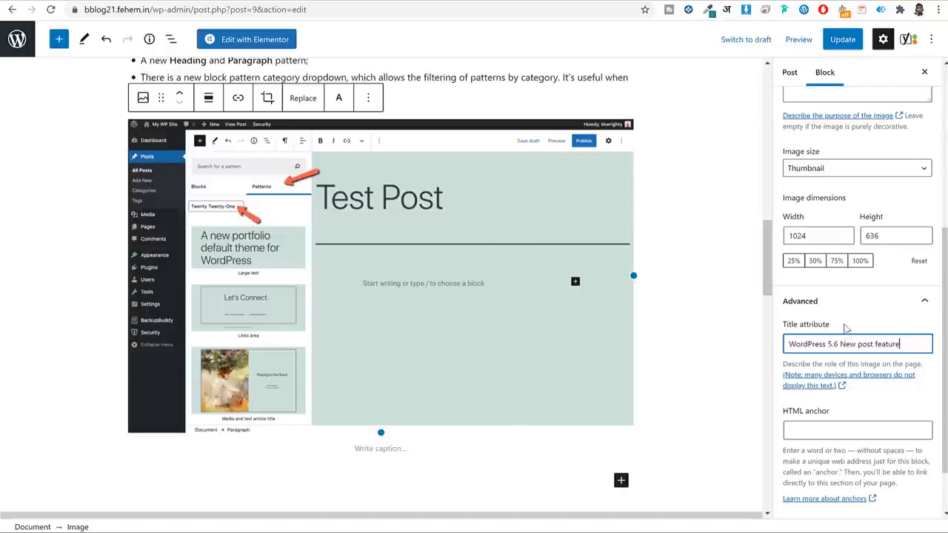
Recheck that alt text and Title attribute both read 'WordPress 5.6 New post feature'.
scroll(846, 361, down, 2)
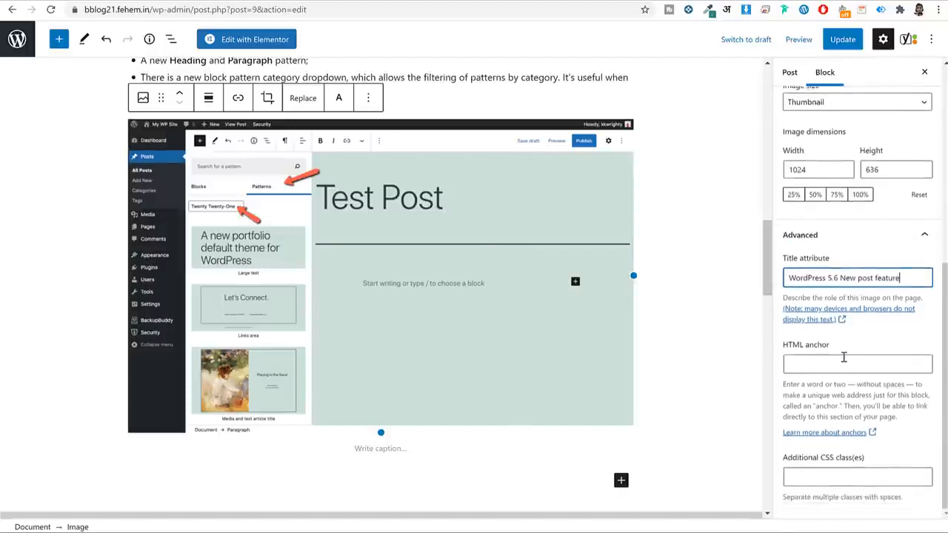
click(377, 448)
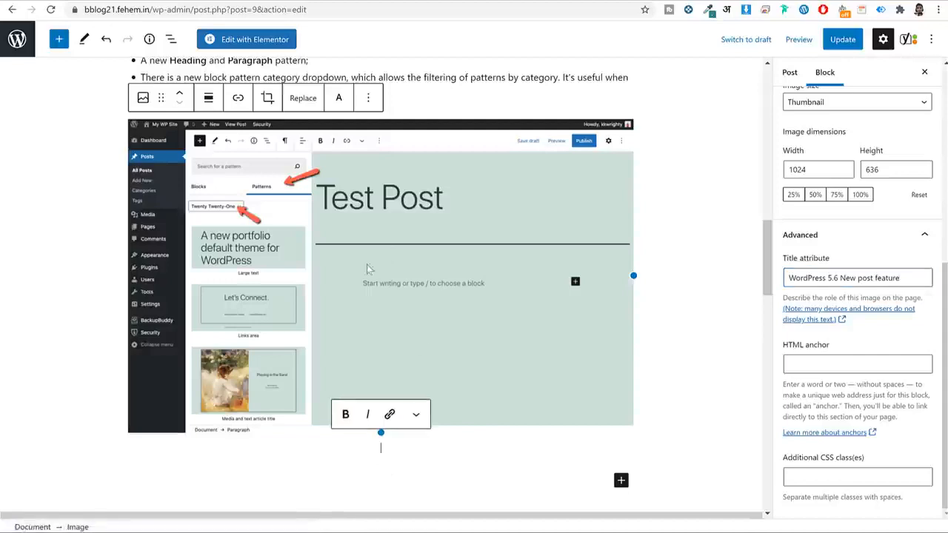
scroll(828, 243, up, 3)
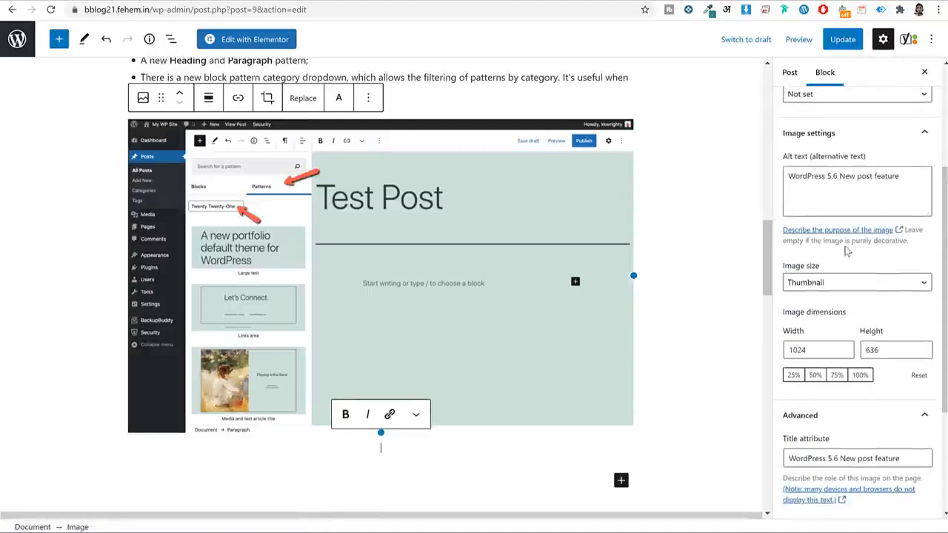
scroll(846, 252, up, 2)
triple_click(827, 303)
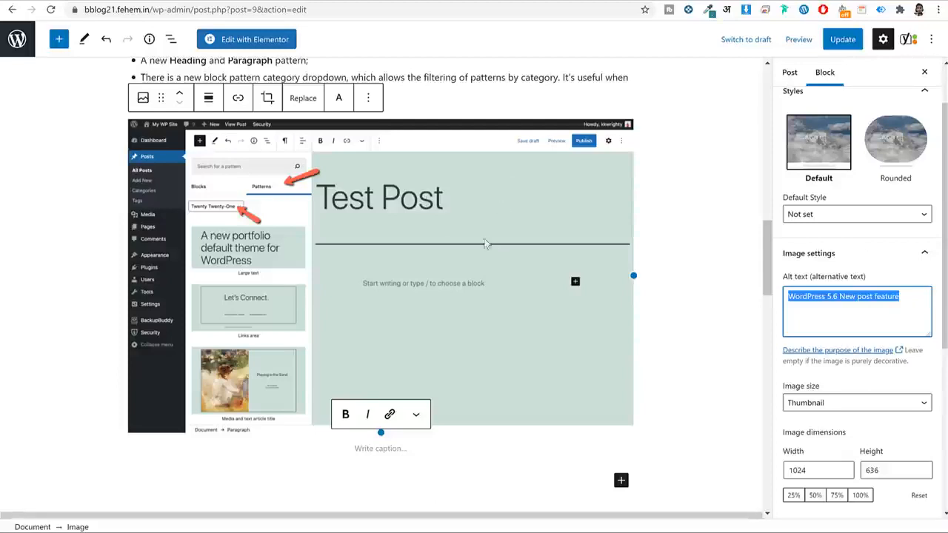
click(860, 301)
scroll(858, 296, down, 4)
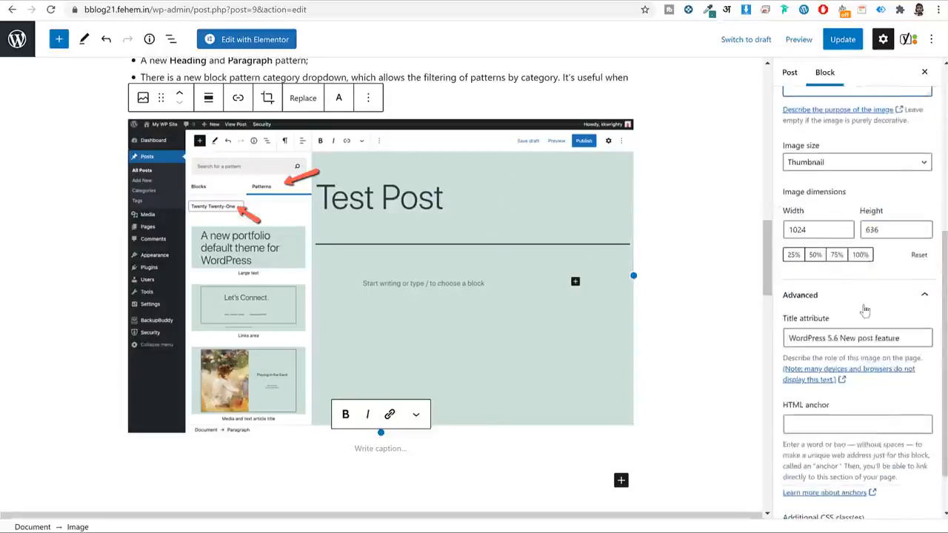
triple_click(858, 278)
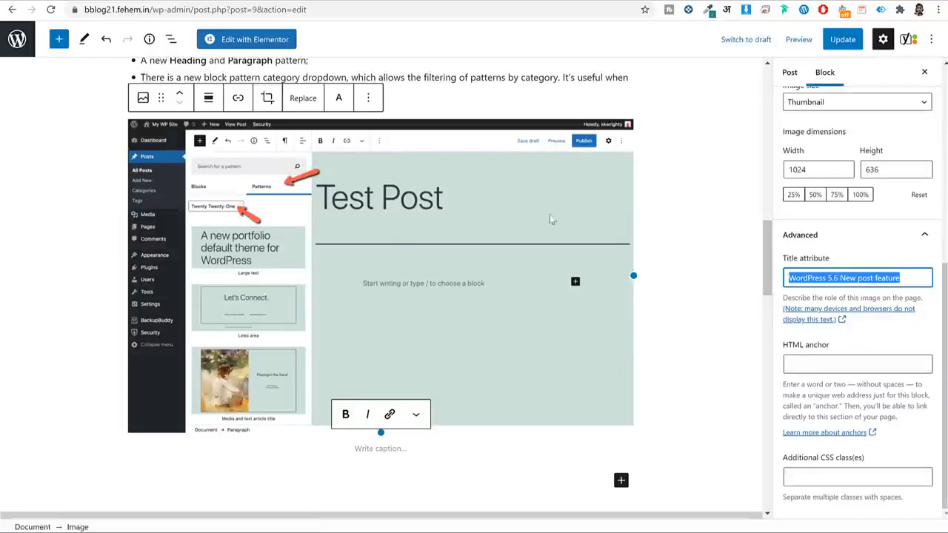
key(alt+Tab)
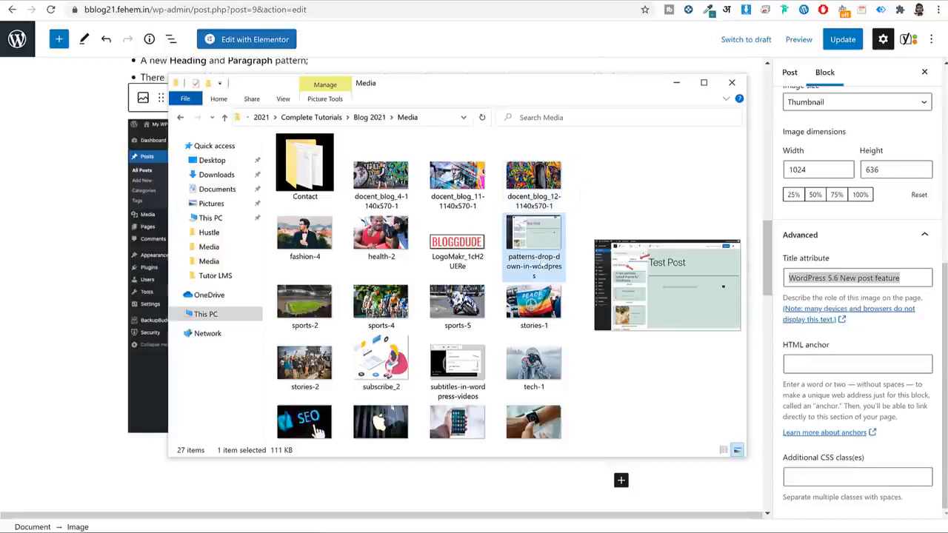
key(F2)
key(Escape)
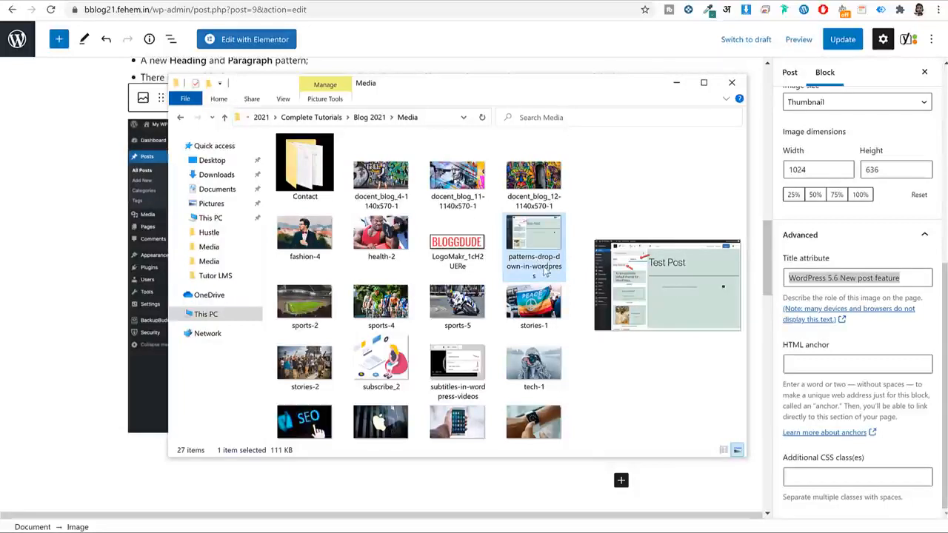
click(676, 82)
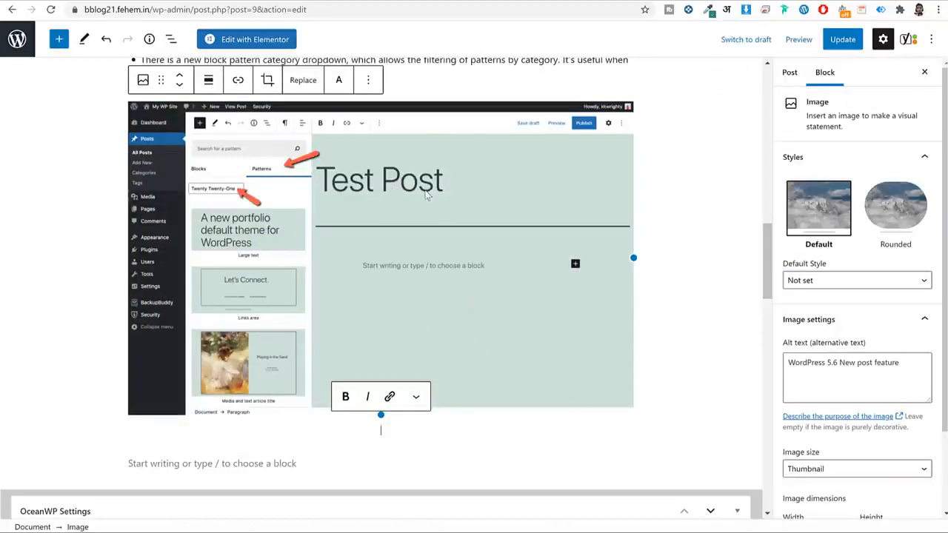
Add the caption 'Pattern dropdown in WordPress' under the screenshot.
text(Patter)
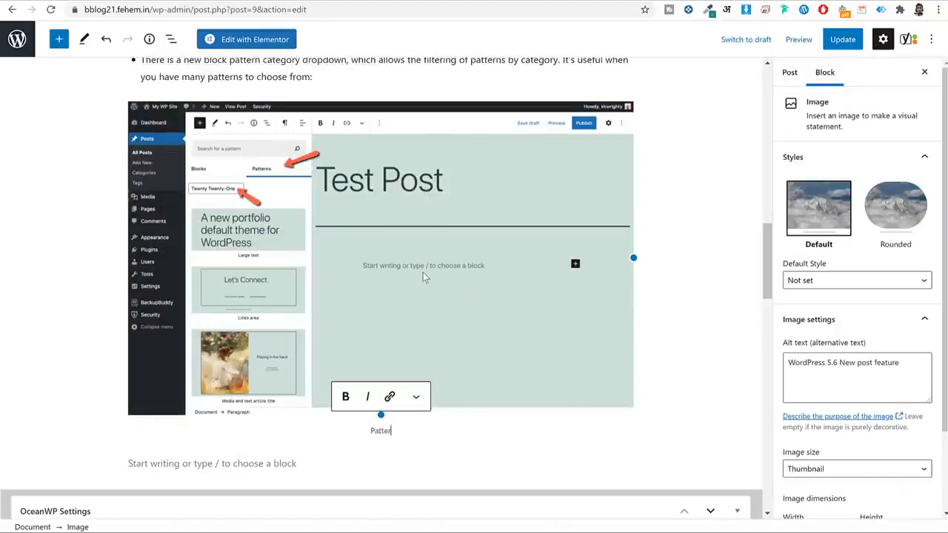
text(n)
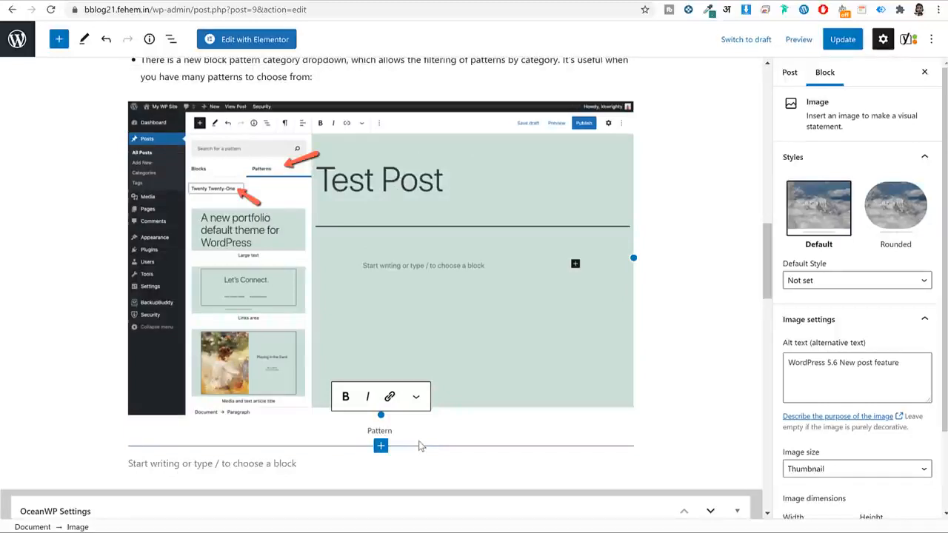
text( dropdown in WordPress)
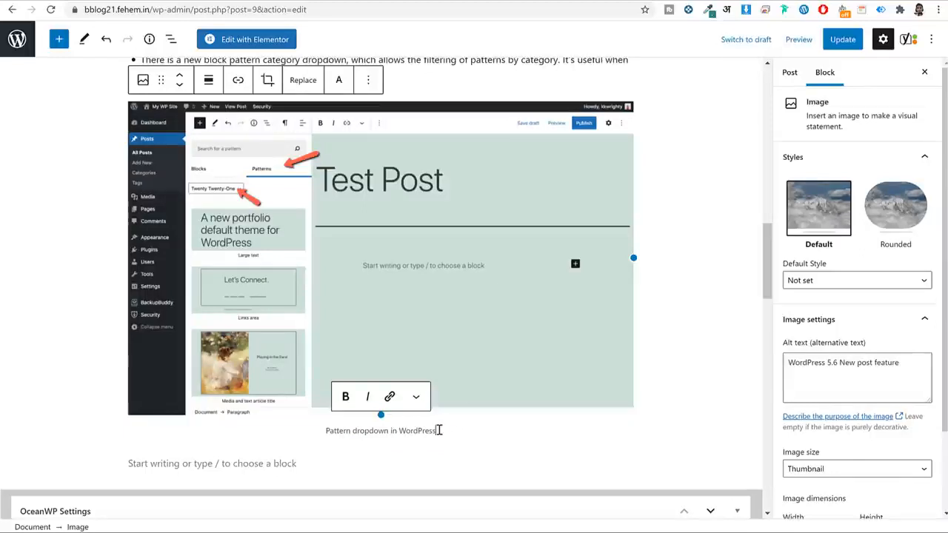
key(ctrl+a)
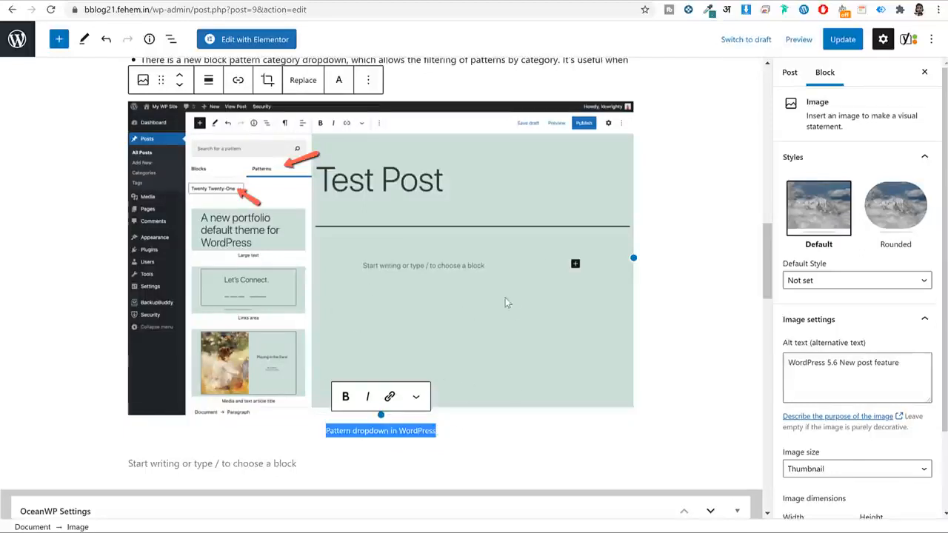
scroll(505, 302, up, 2)
scroll(866, 319, down, 2)
scroll(604, 352, down, 3)
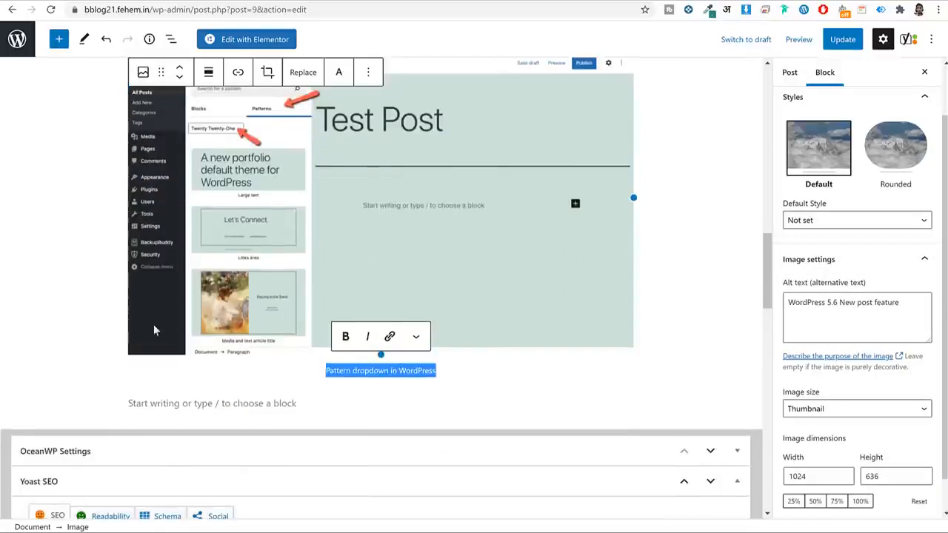
scroll(799, 396, down, 1)
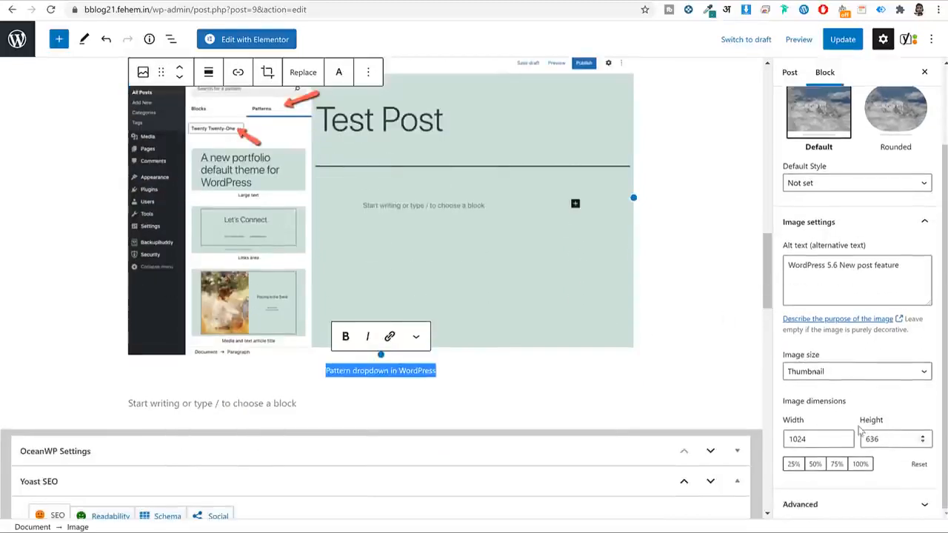
Verify the alt text and Advanced Title attribute, then update the post.
click(826, 275)
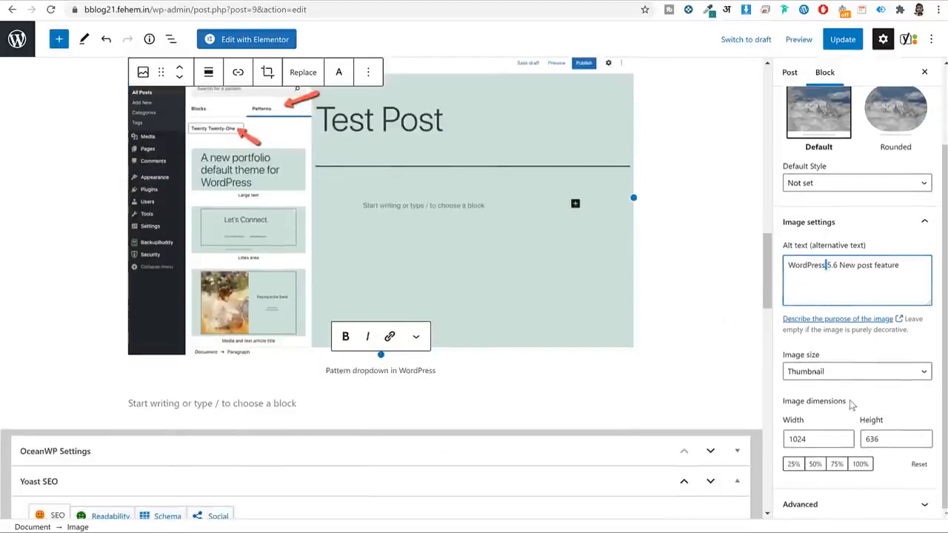
click(841, 506)
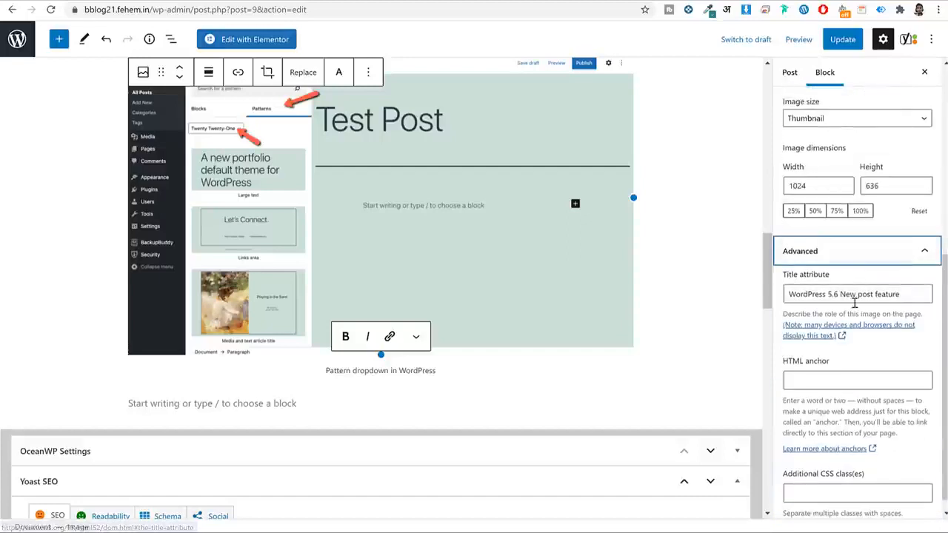
triple_click(854, 296)
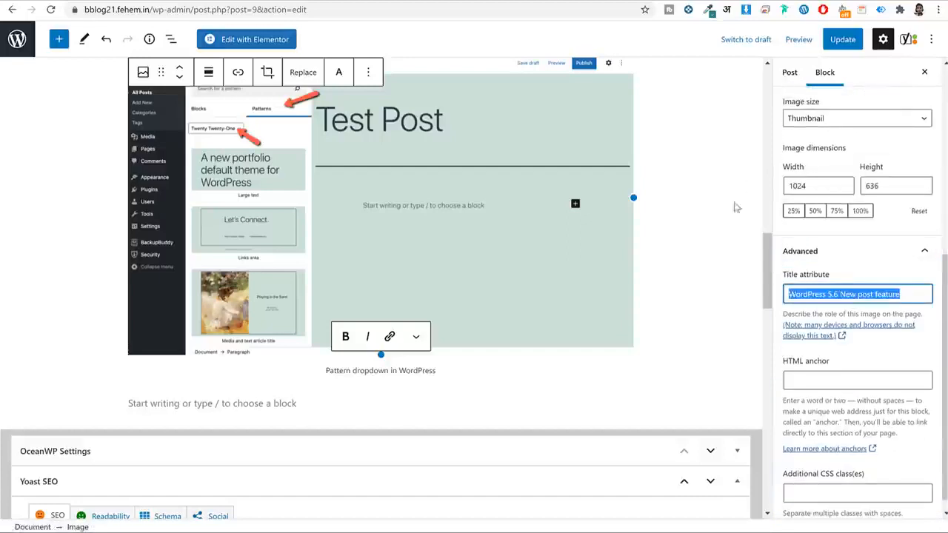
click(840, 40)
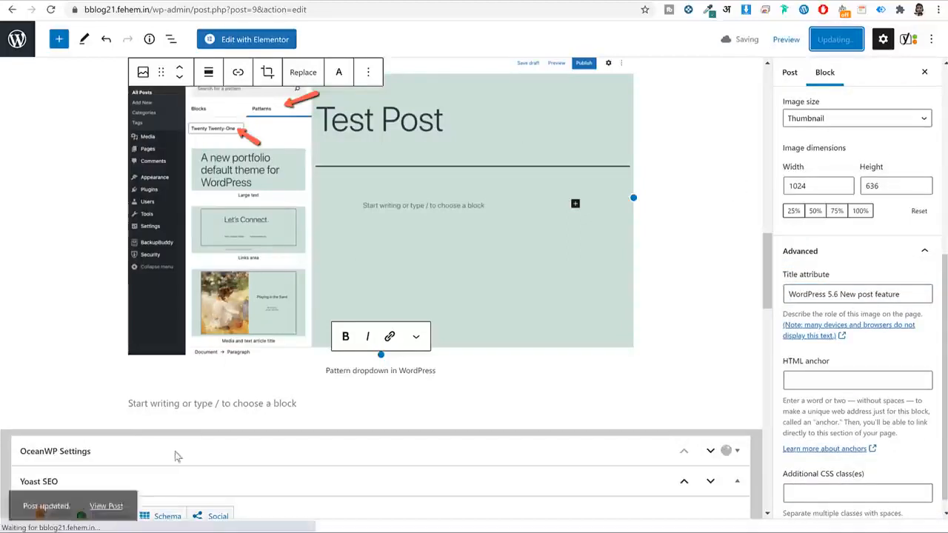
right_click(111, 502)
click(163, 361)
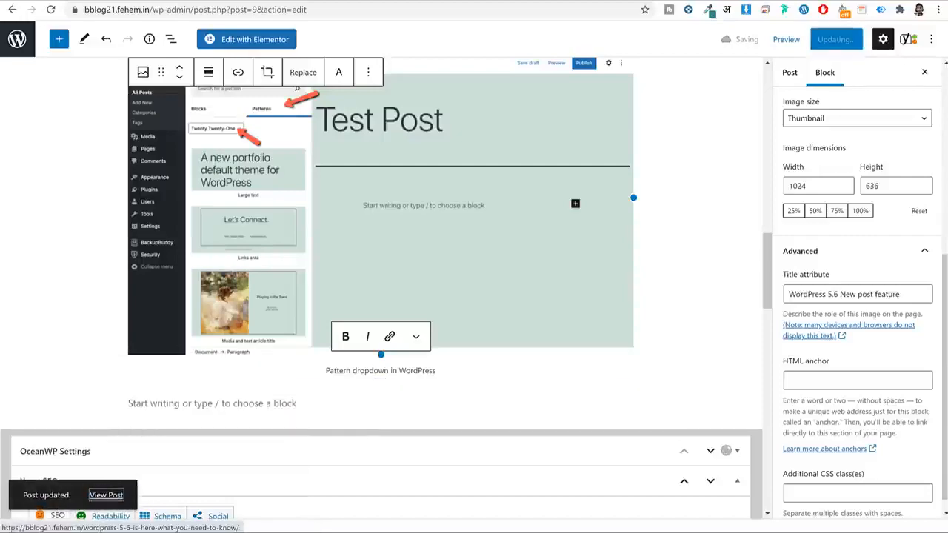
key(ctrl+Tab)
scroll(423, 172, down, 7)
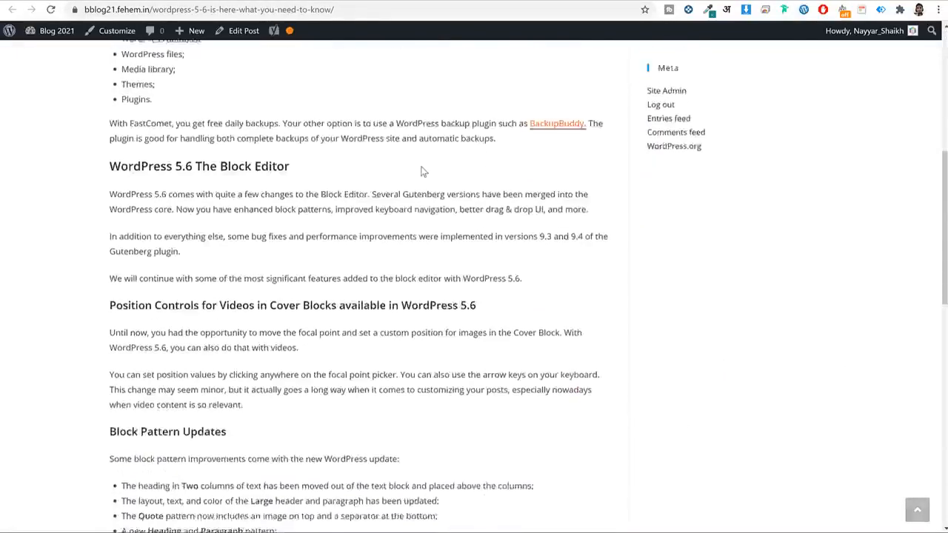
scroll(420, 171, down, 8)
scroll(363, 191, up, 4)
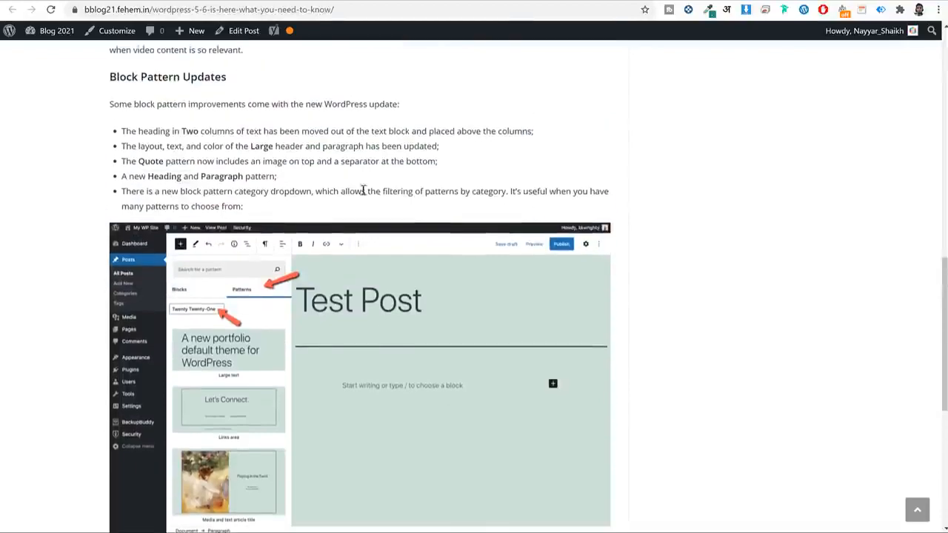
scroll(363, 191, up, 5)
scroll(281, 201, down, 2)
scroll(337, 202, up, 2)
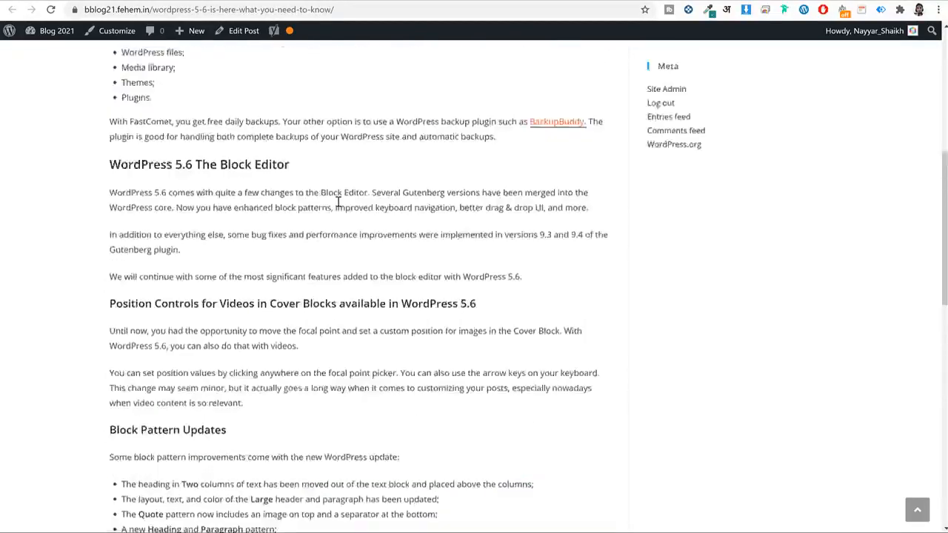
scroll(338, 202, up, 6)
drag(156, 285, 412, 328)
click(318, 348)
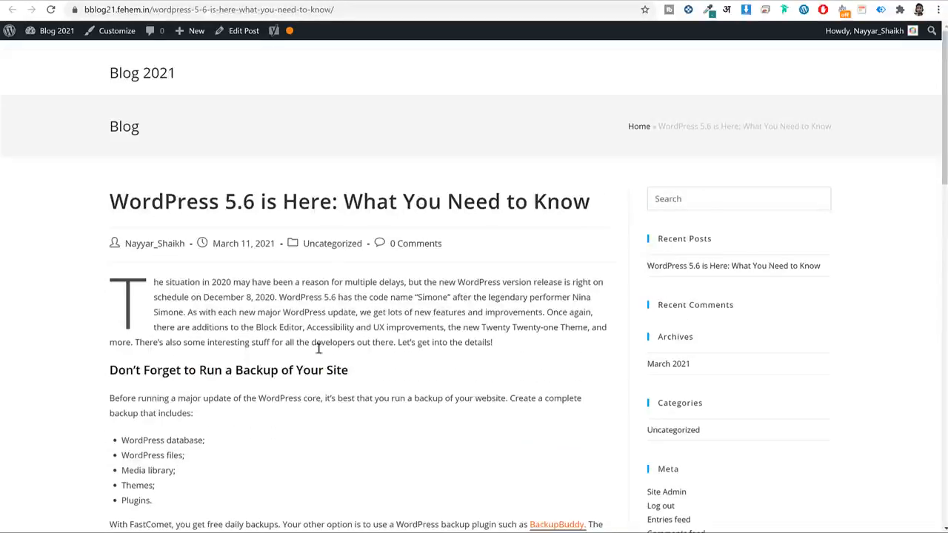
scroll(433, 303, down, 5)
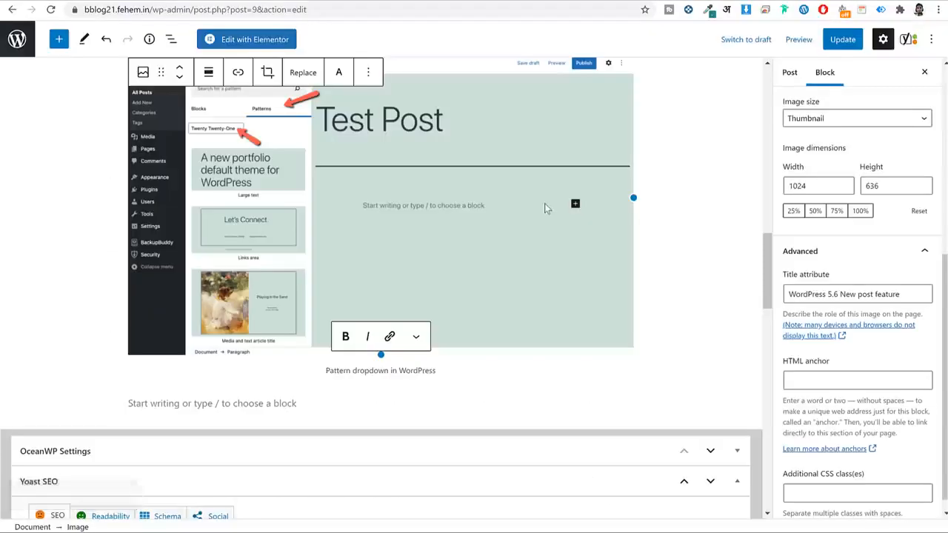
Scroll through the post's Yoast SEO analysis results and back up.
scroll(544, 203, down, 3)
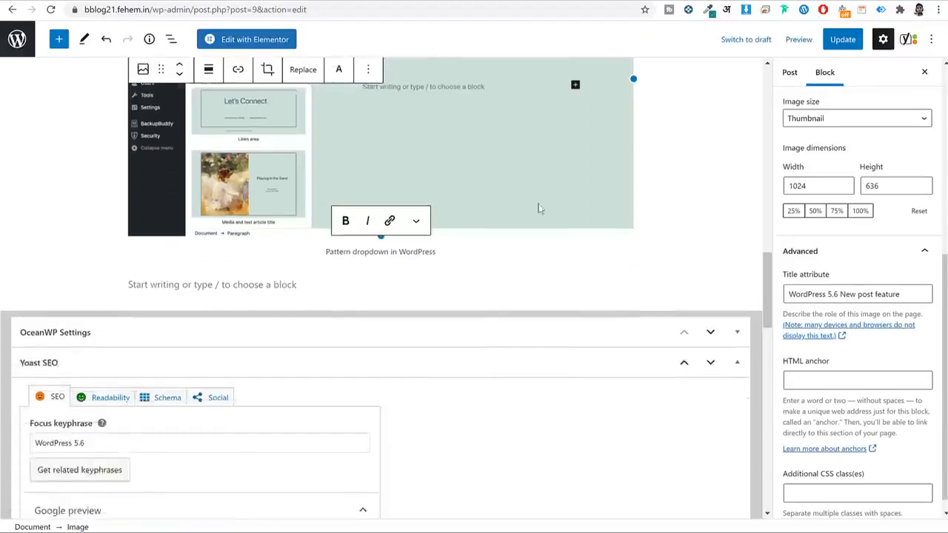
scroll(489, 261, down, 8)
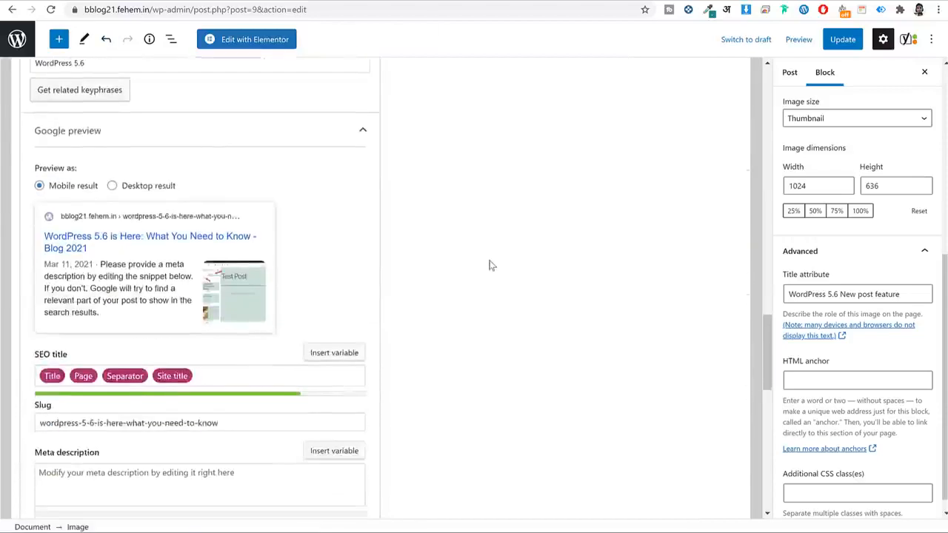
scroll(489, 263, down, 4)
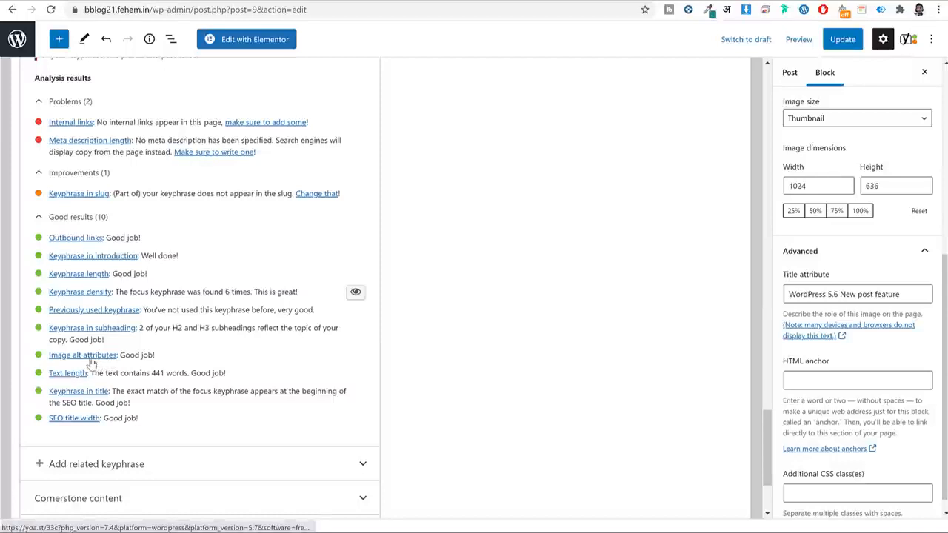
scroll(169, 354, up, 3)
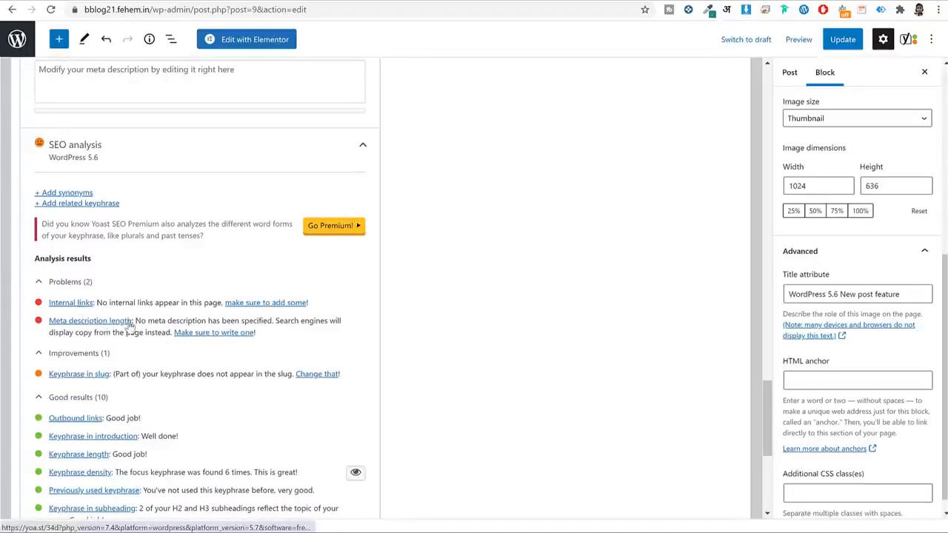
scroll(474, 288, up, 5)
scroll(480, 285, up, 8)
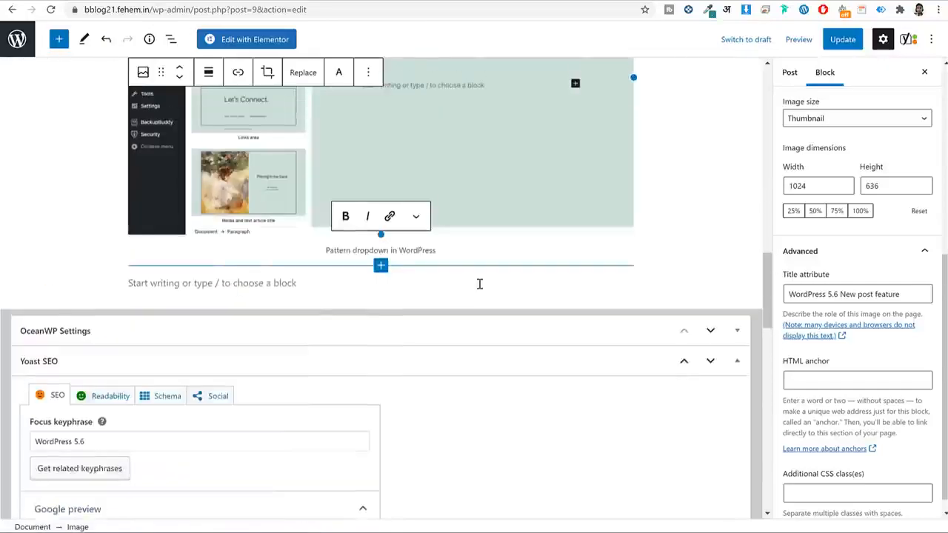
scroll(482, 283, down, 2)
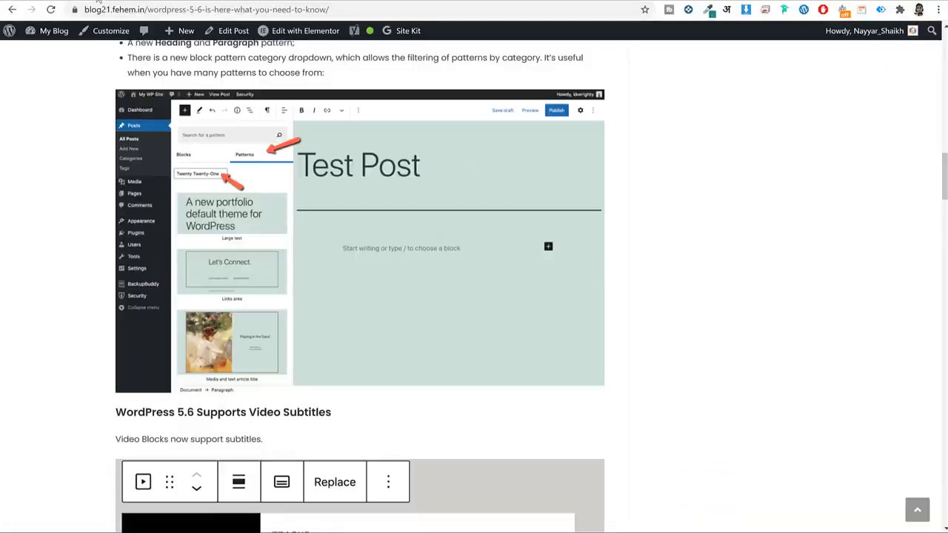
Select and copy the source article from the How to Update heading through the Conclusion.
scroll(333, 229, down, 20)
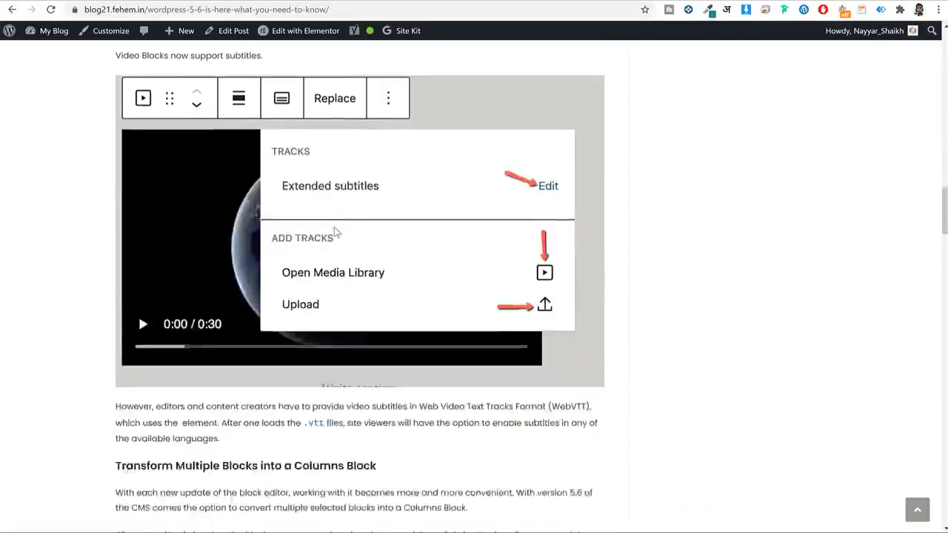
scroll(296, 265, down, 20)
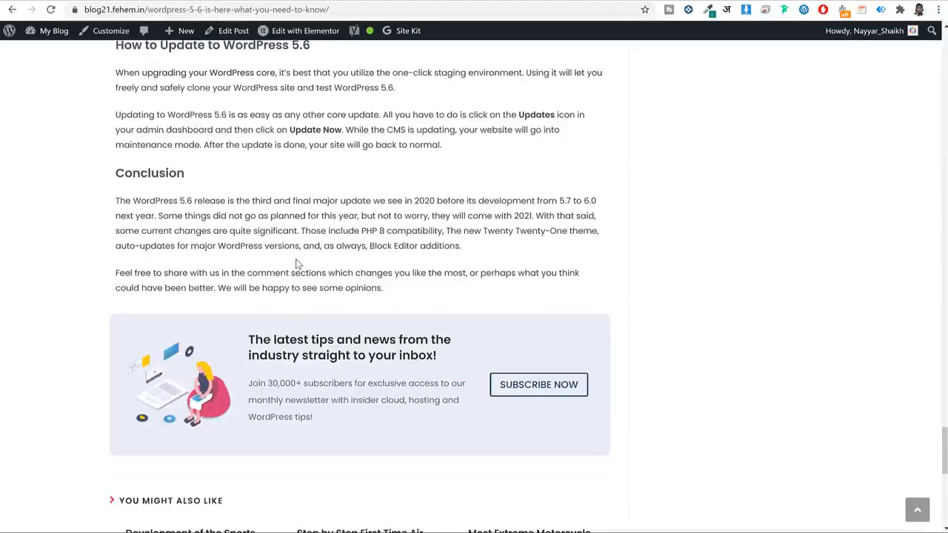
scroll(119, 193, up, 2)
drag(114, 172, 450, 404)
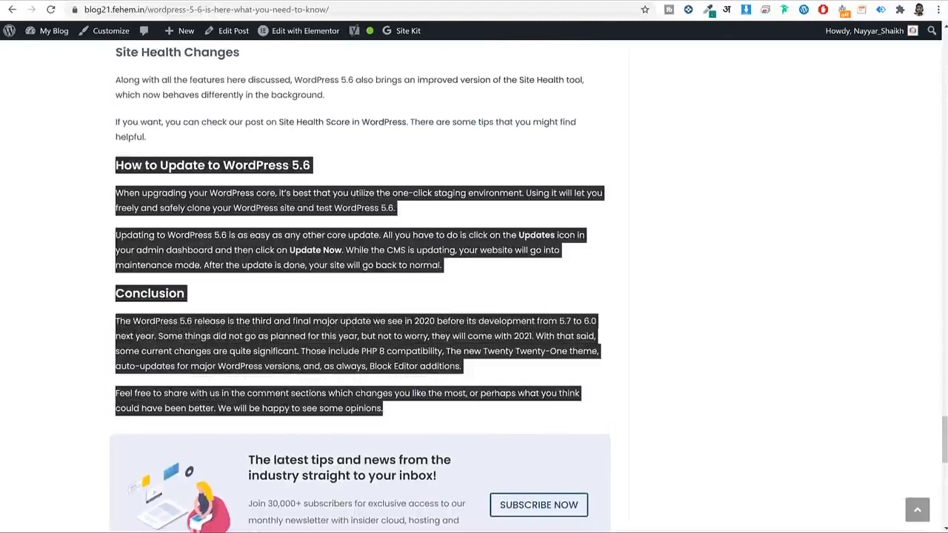
key(ctrl+Tab)
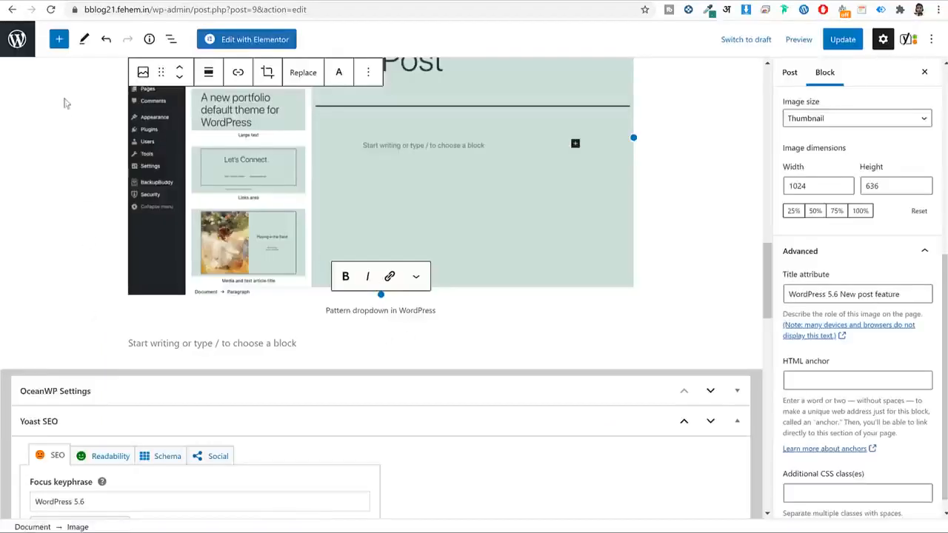
Paste the How to Update and Conclusion sections into a new paragraph below the image.
click(58, 39)
click(55, 187)
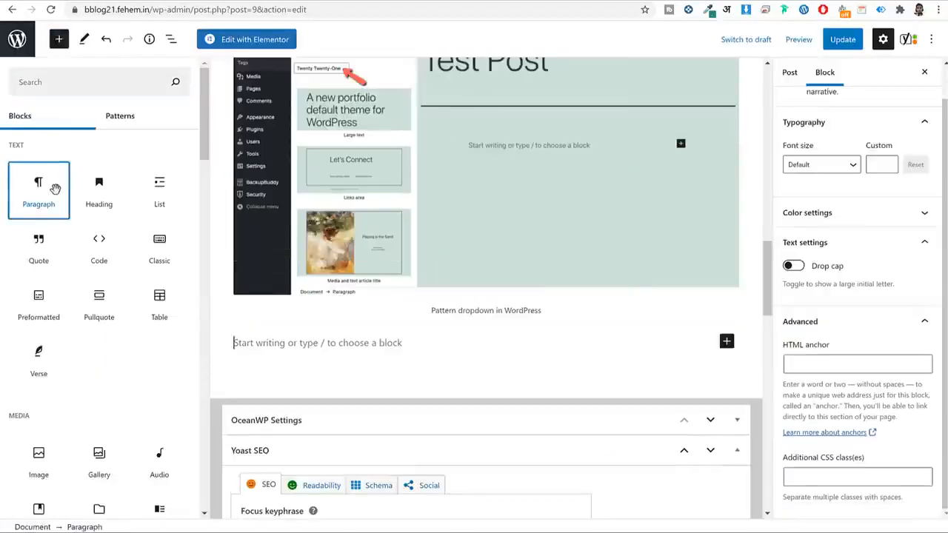
click(58, 39)
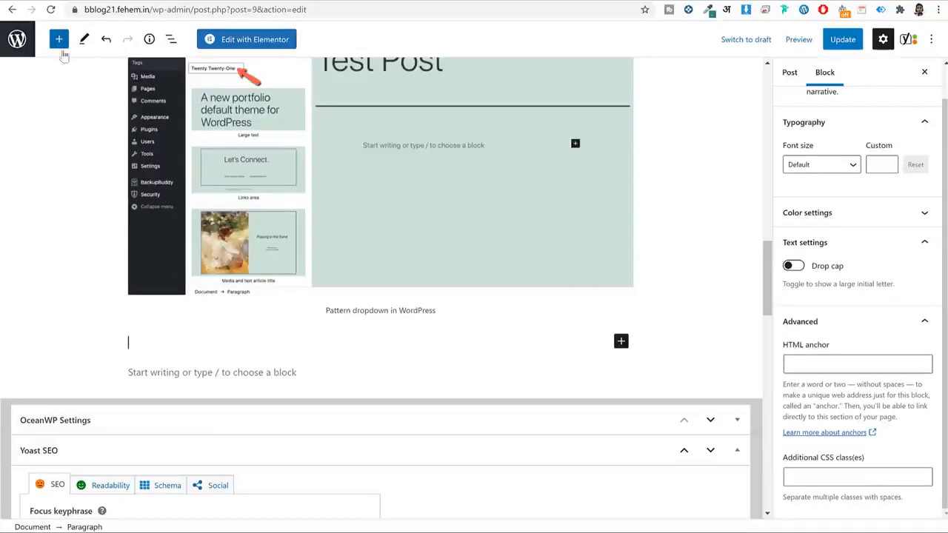
key(ctrl+v)
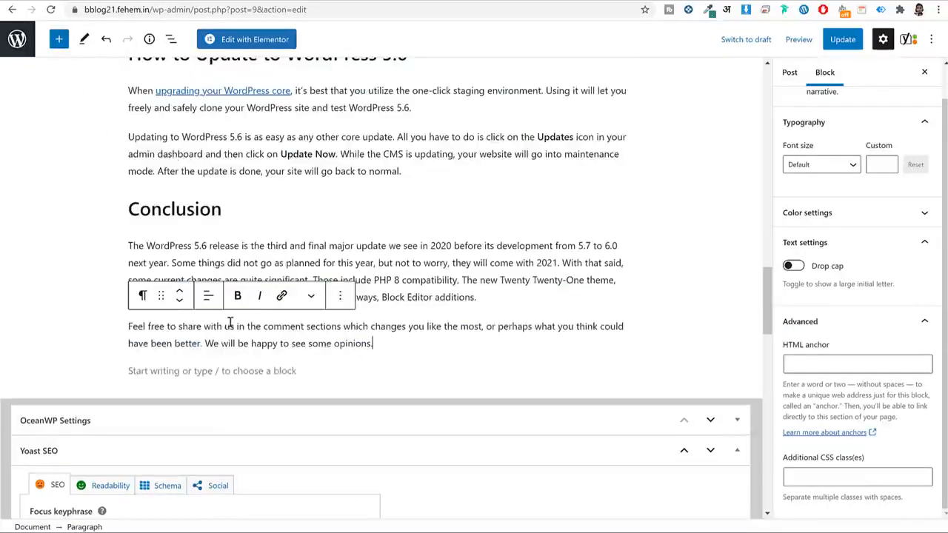
Check the pasted headings and unlink the phrase 'upgrading your WordPress core'.
click(267, 234)
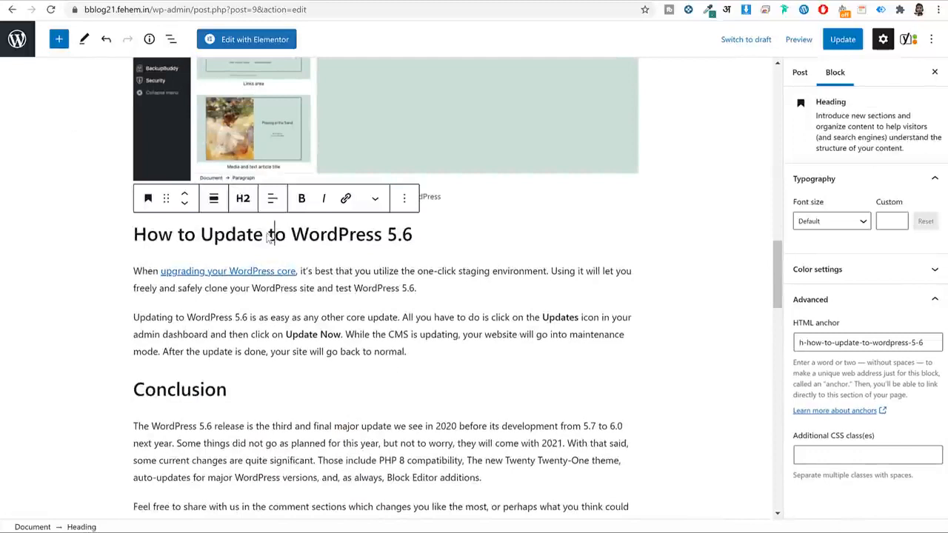
click(182, 383)
scroll(311, 385, down, 2)
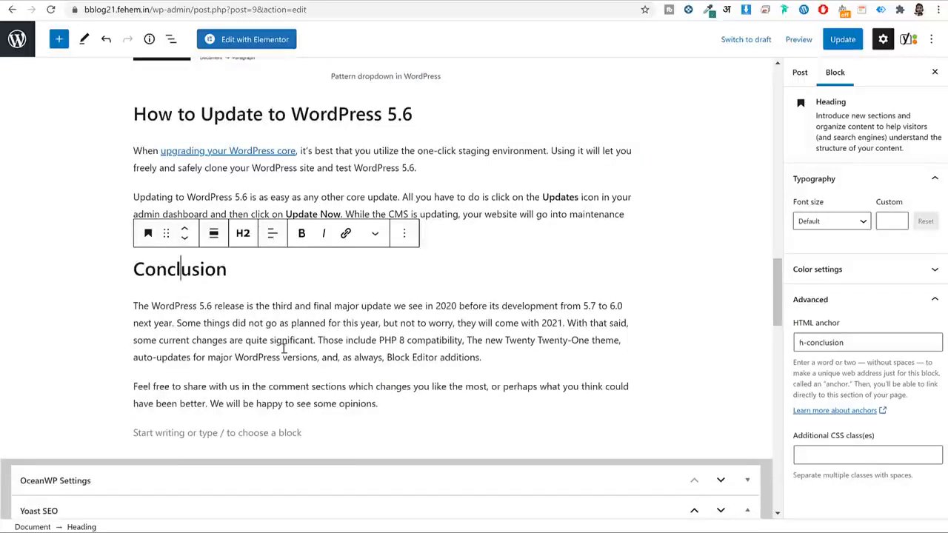
click(273, 151)
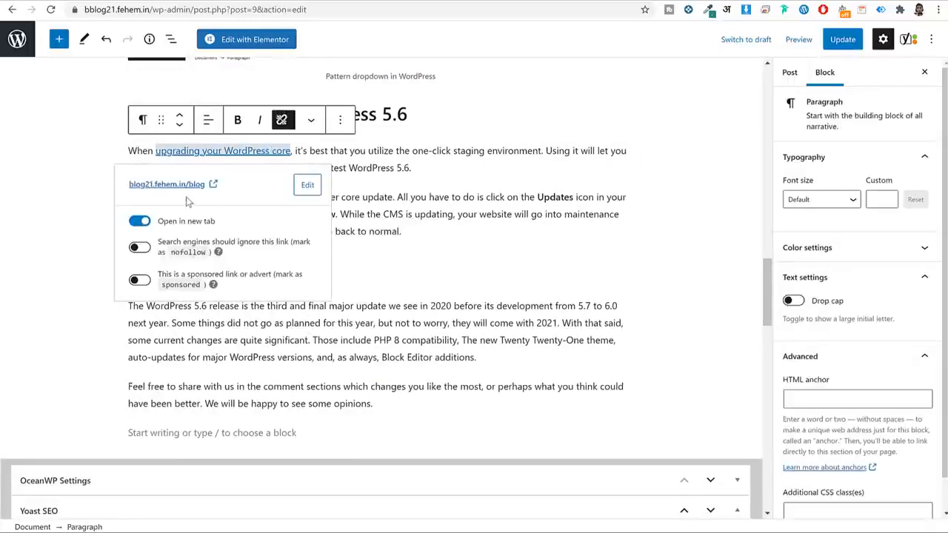
click(282, 120)
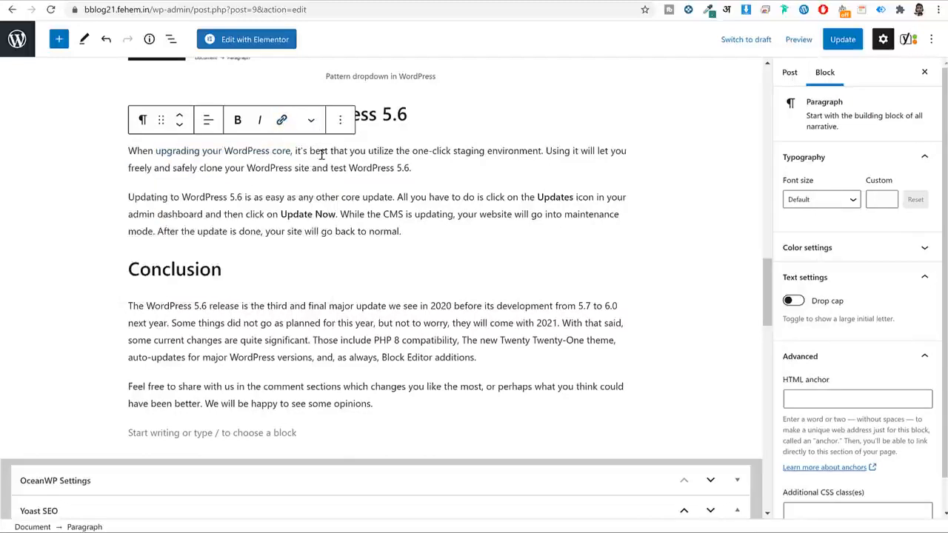
drag(157, 151, 289, 150)
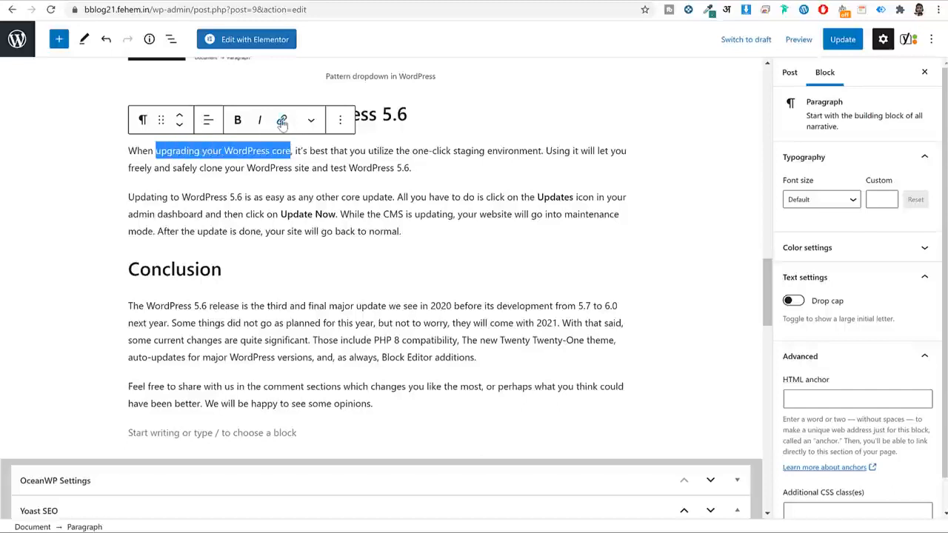
click(281, 119)
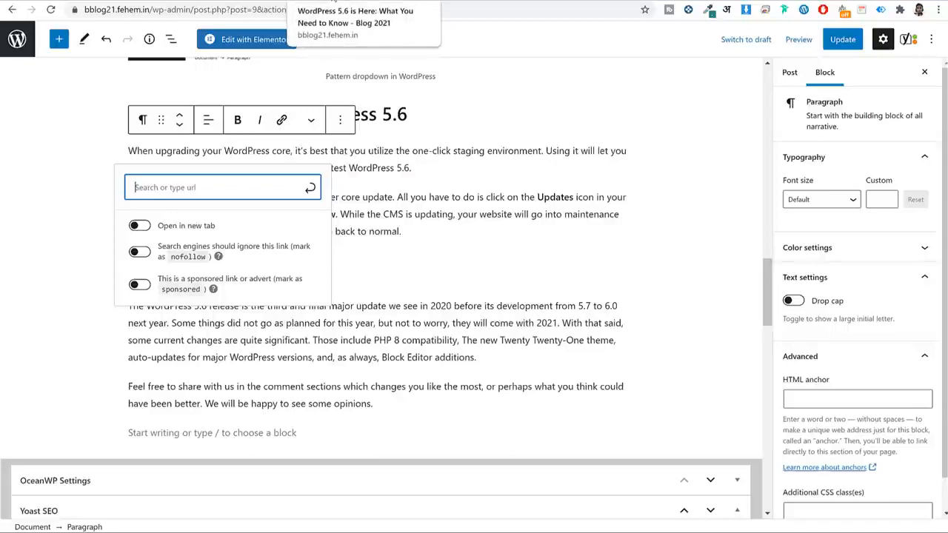
click(307, 2)
scroll(316, 197, up, 6)
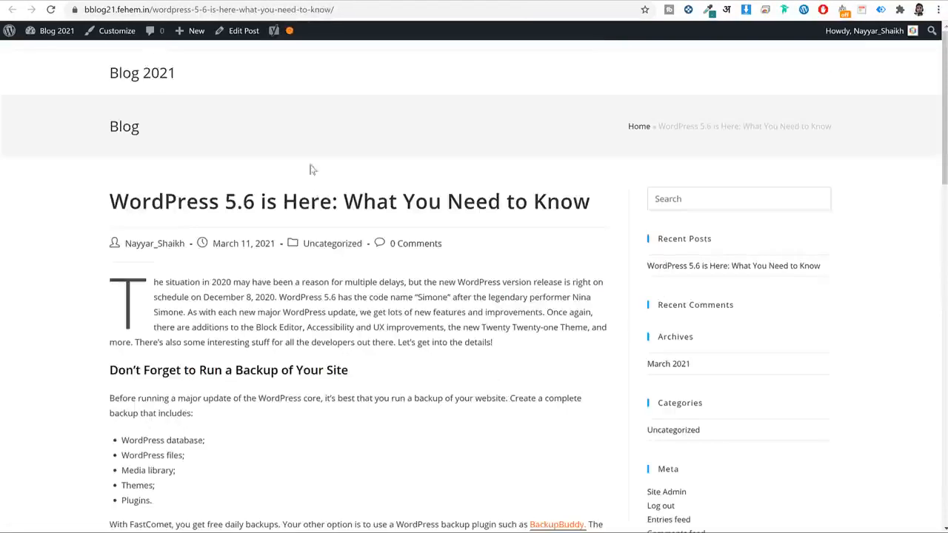
click(163, 70)
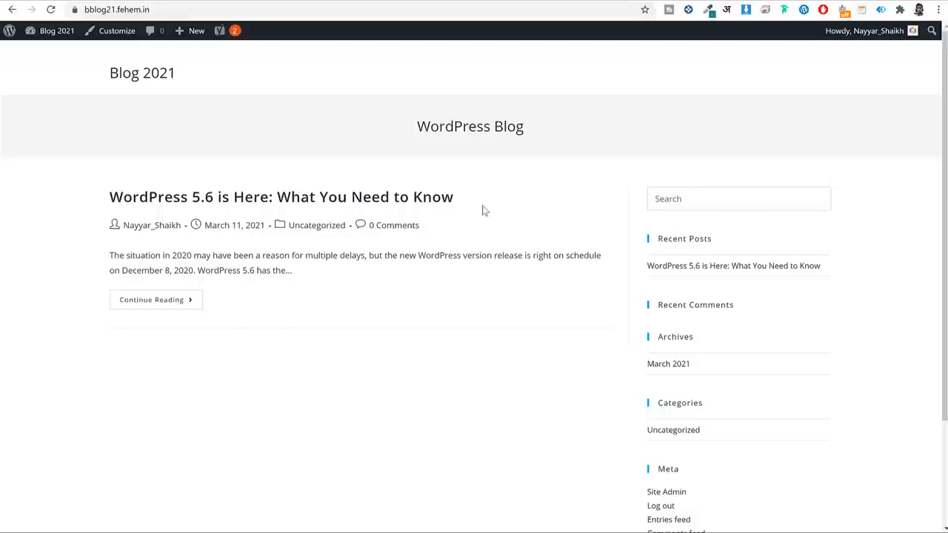
scroll(740, 281, down, 2)
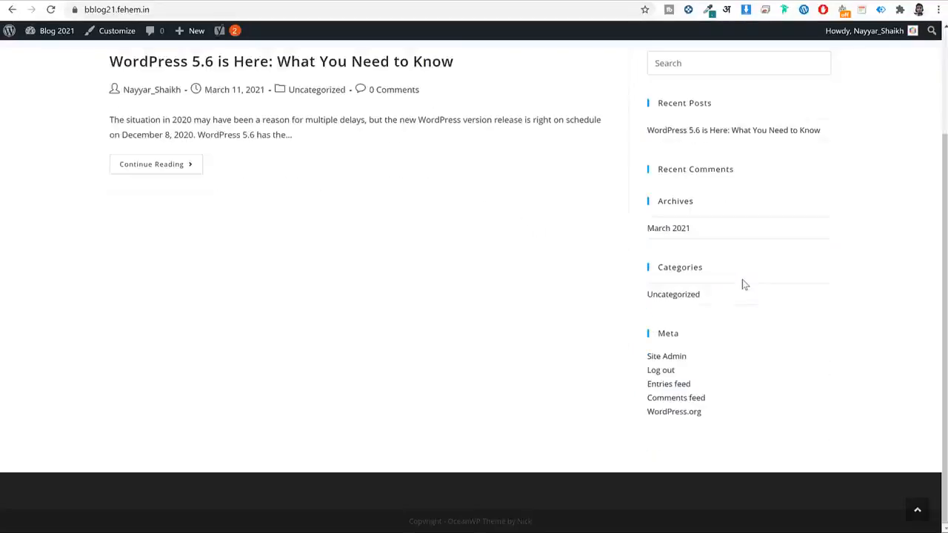
scroll(740, 281, up, 2)
click(248, 10)
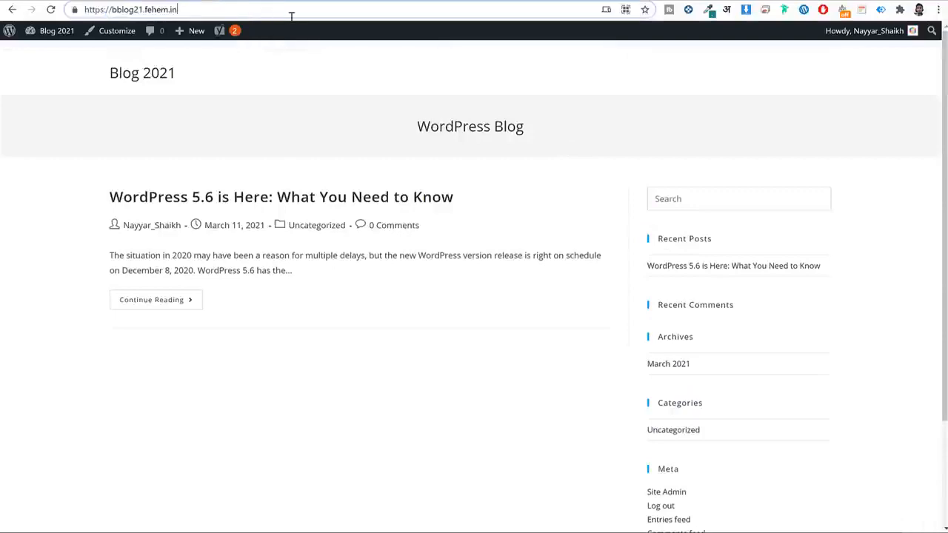
text(/blog)
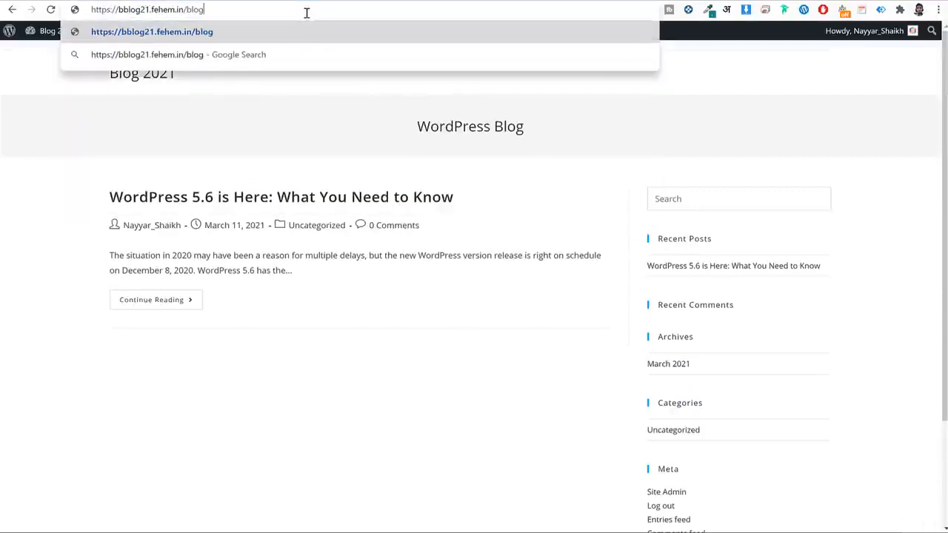
key(ctrl+a)
key(ctrl+c)
key(ctrl+Tab)
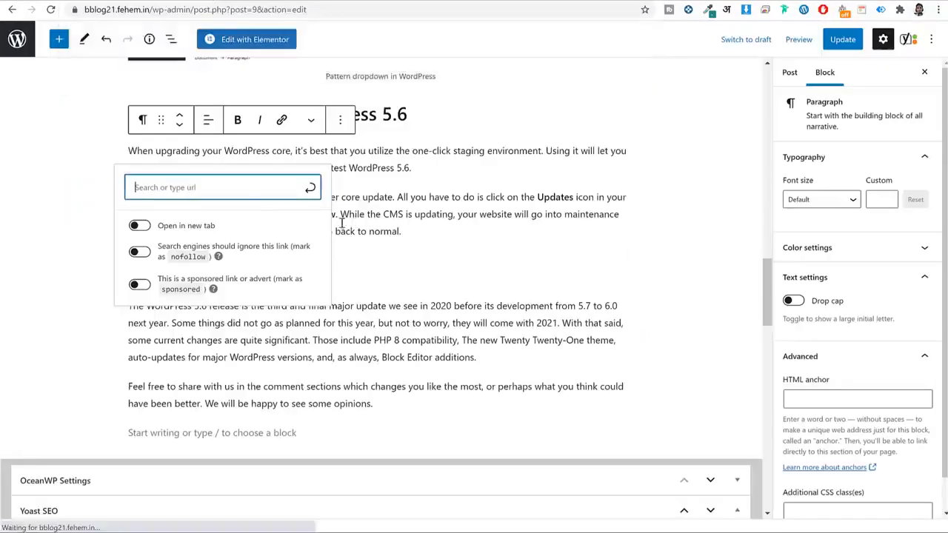
key(ctrl+v)
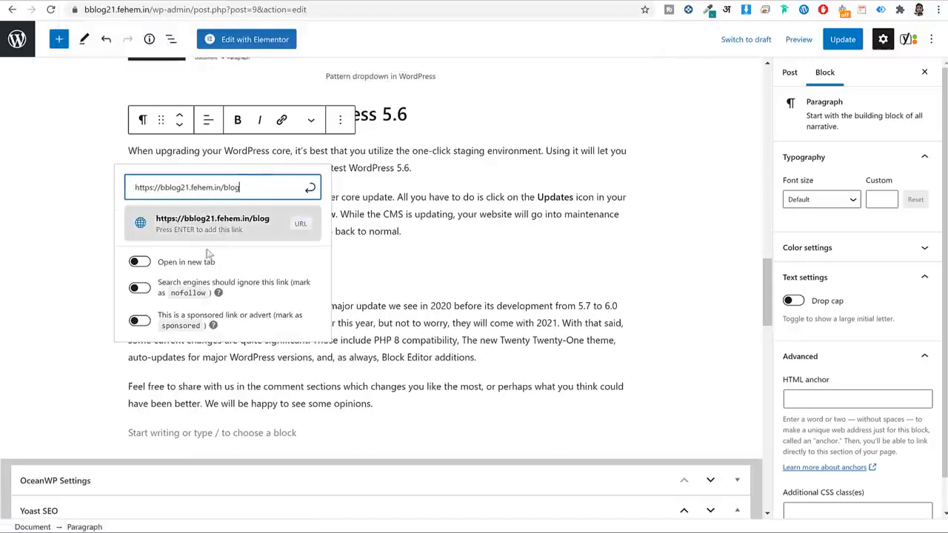
click(313, 190)
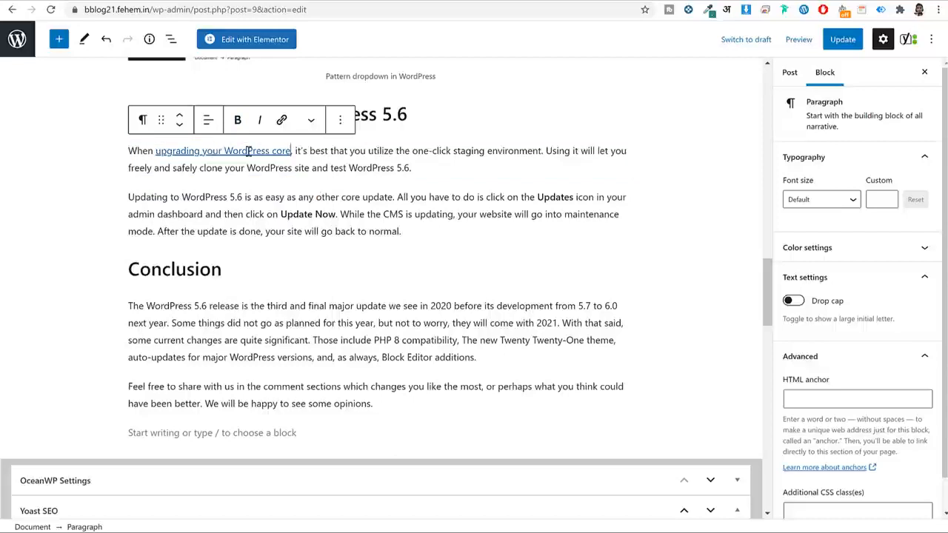
Color the linked phrase orange using the Text color option.
drag(290, 150, 155, 148)
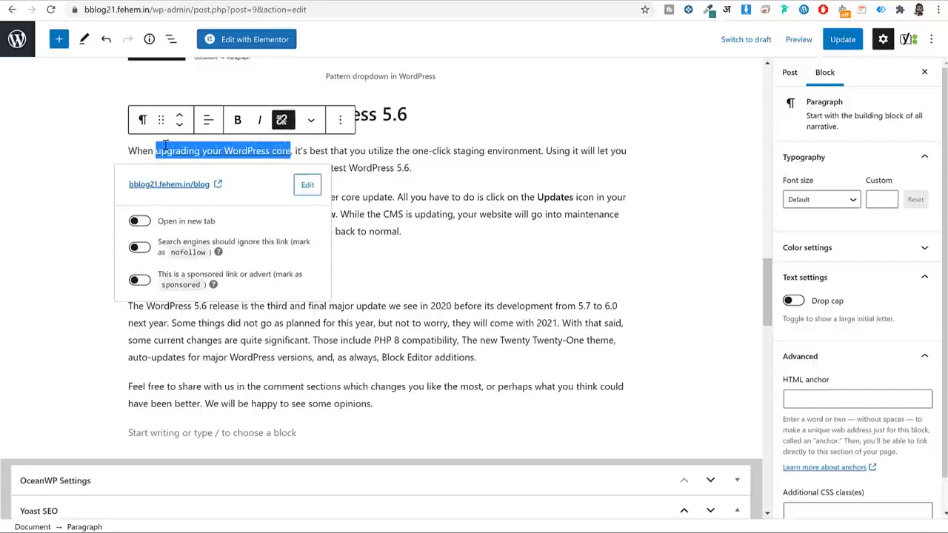
click(311, 120)
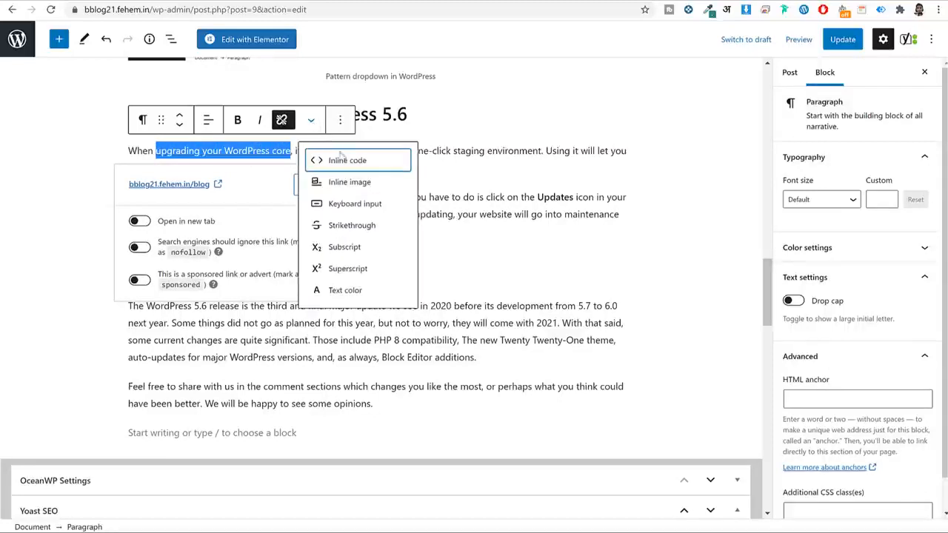
click(358, 294)
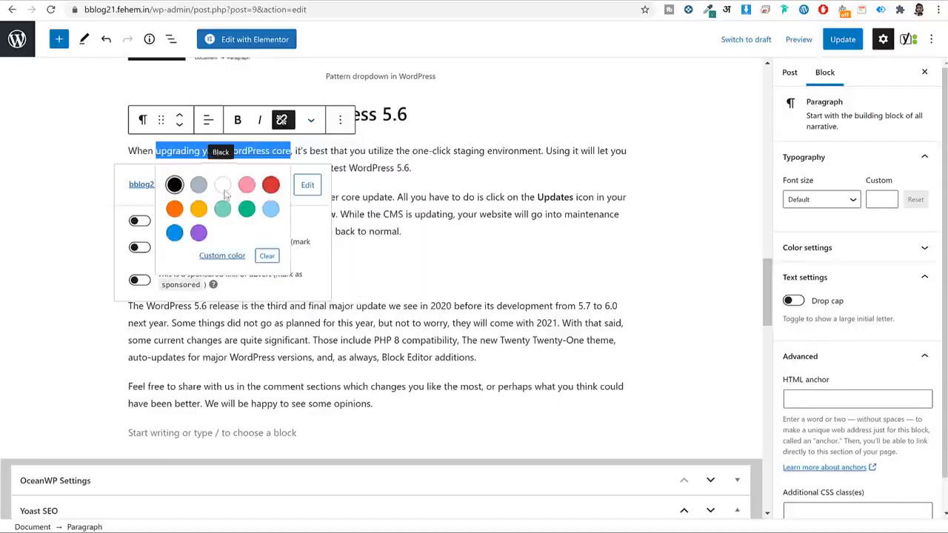
click(175, 209)
Scroll the post and select the full post title to check it.
scroll(482, 260, down, 10)
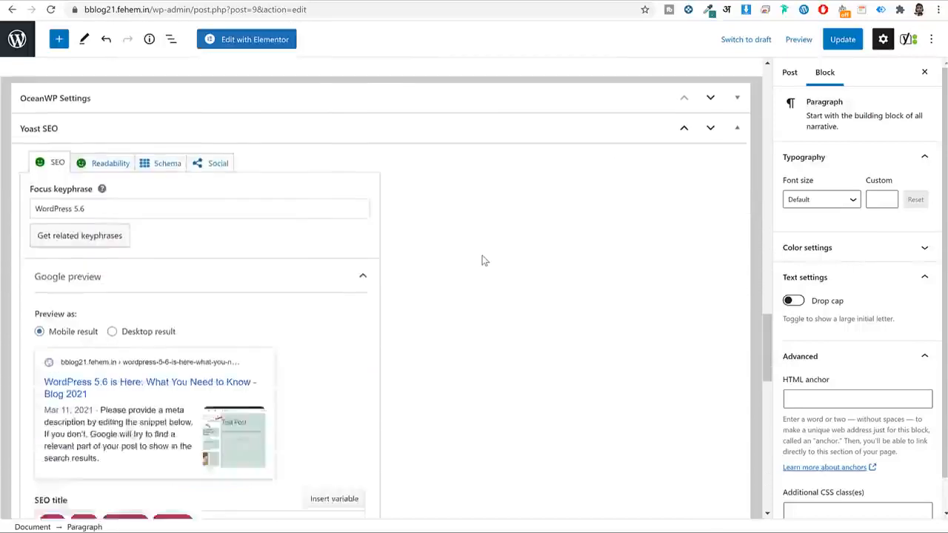
scroll(481, 260, down, 4)
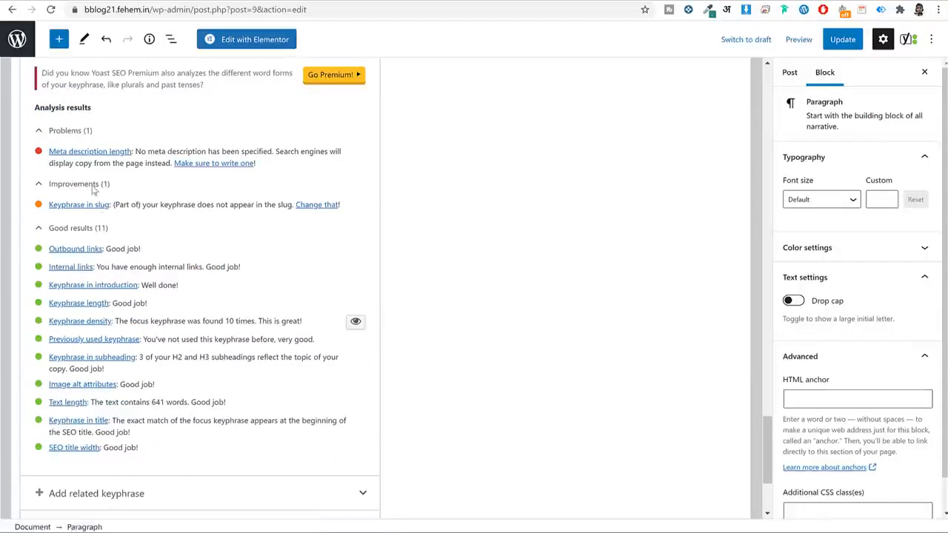
scroll(507, 216, up, 10)
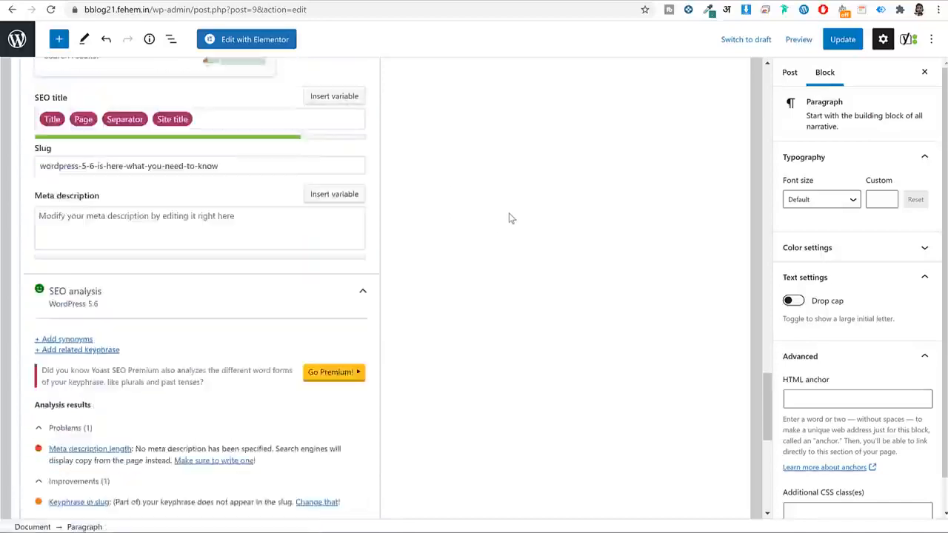
scroll(509, 220, up, 15)
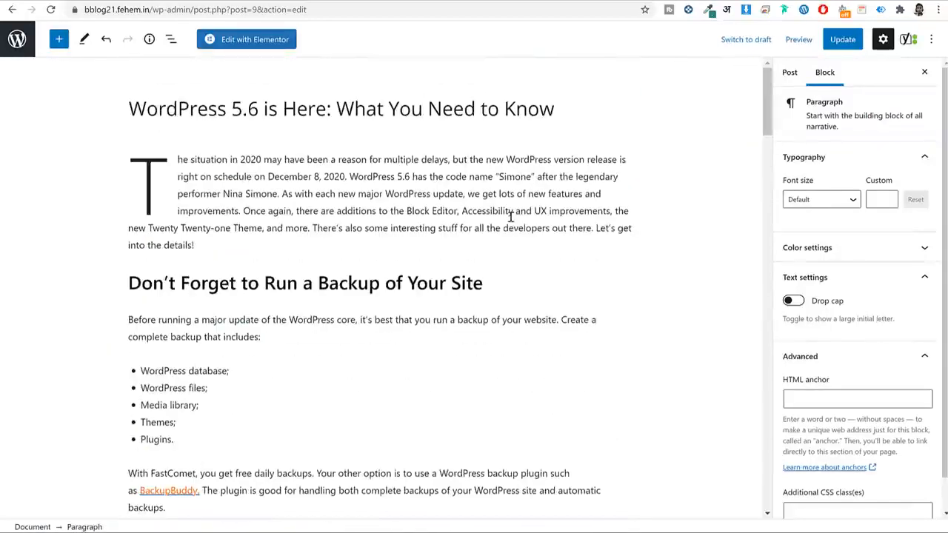
click(422, 109)
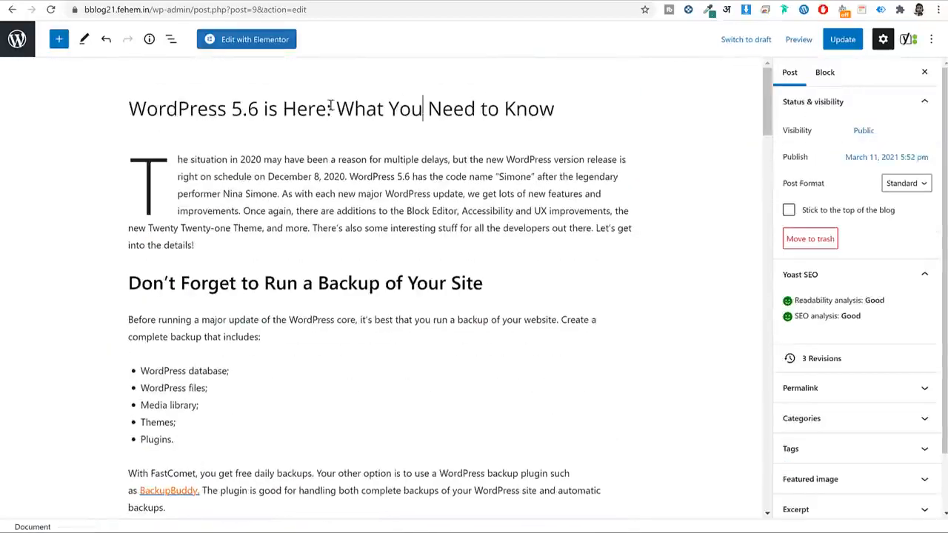
triple_click(366, 109)
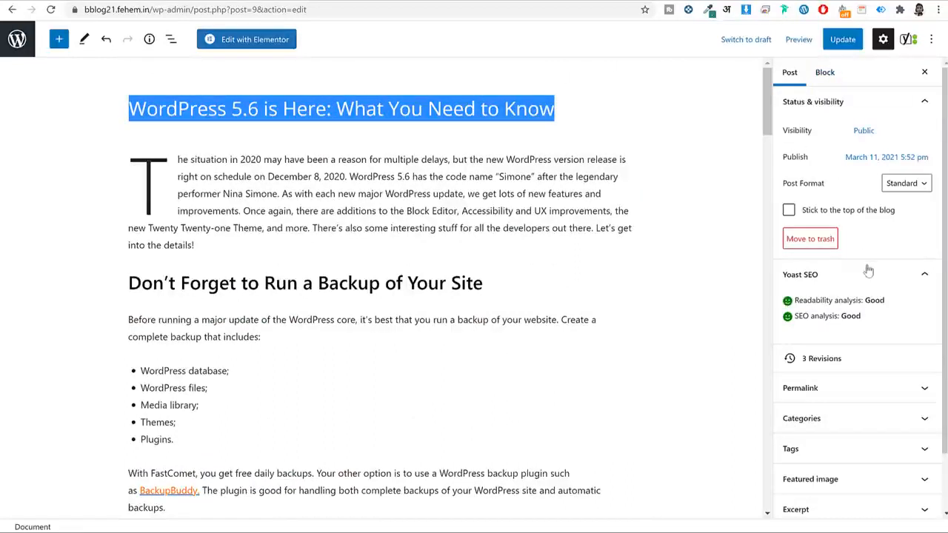
Expand Permalink and select the 'wordpress-5-6-' part of the URL slug.
scroll(854, 371, down, 1)
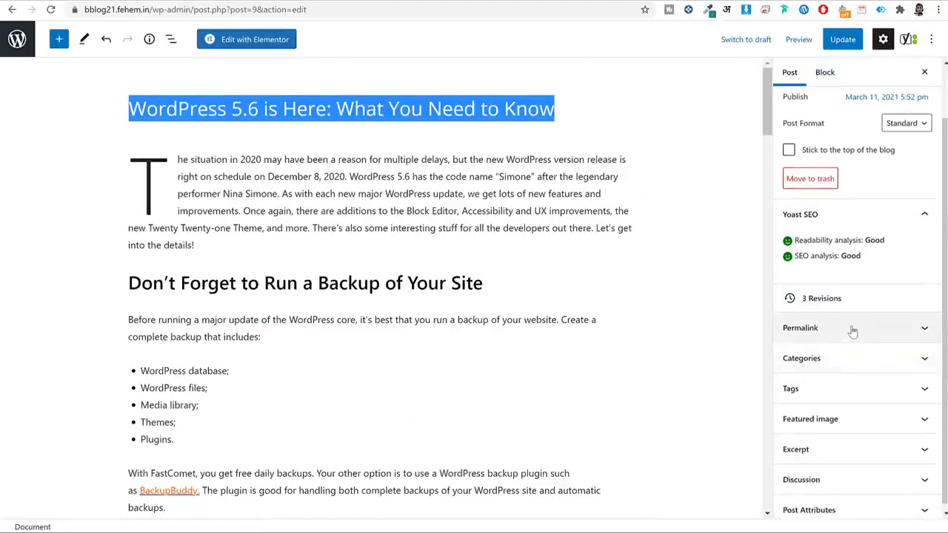
click(852, 331)
scroll(857, 324, down, 1)
click(869, 311)
drag(844, 311, 784, 312)
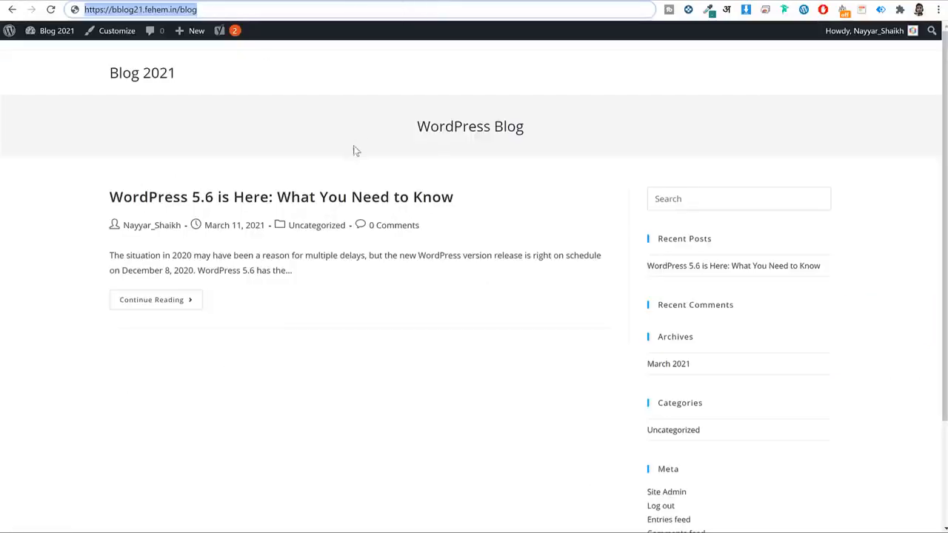
Open the WordPress 5.6 post page and select its address path and title.
click(348, 194)
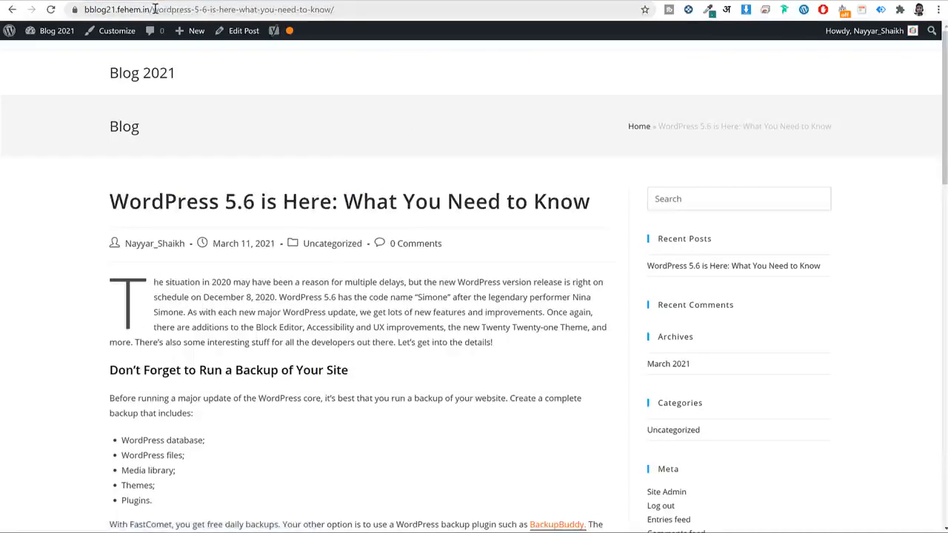
drag(155, 9, 361, 9)
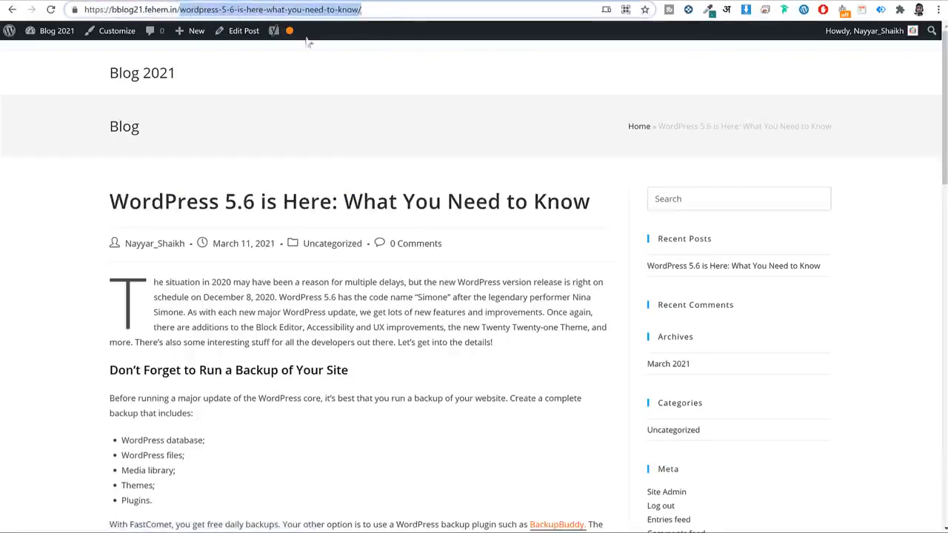
drag(128, 202, 518, 202)
triple_click(516, 203)
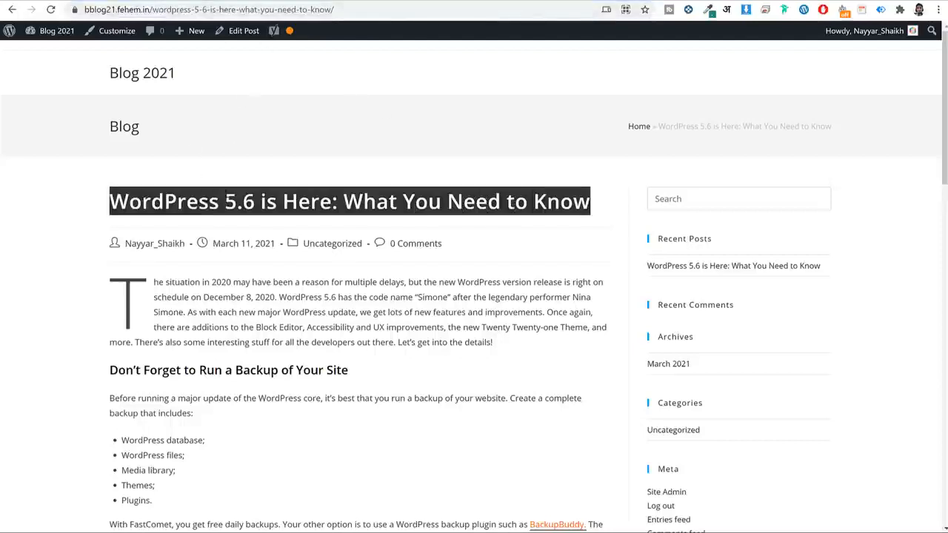
click(231, 201)
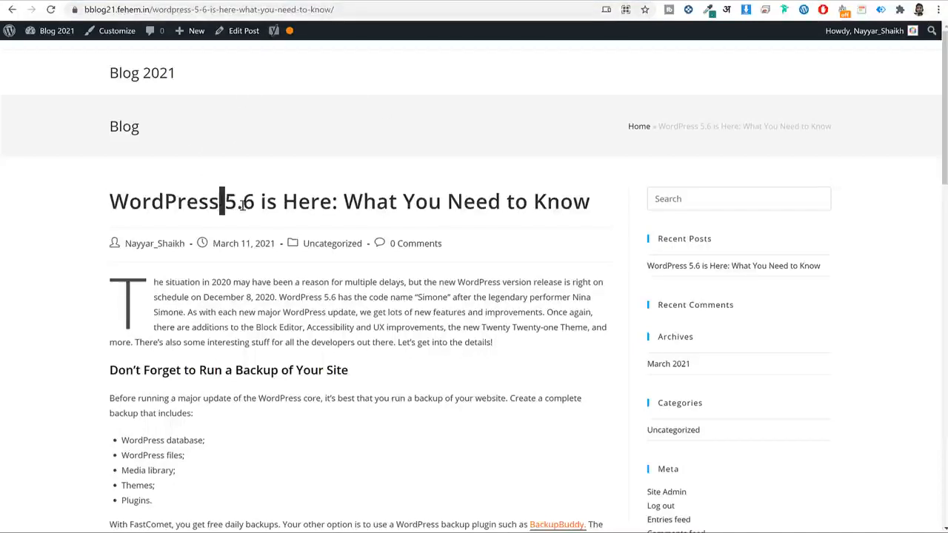
Highlight the dot in 5.6, the colon after Here, and the hyphen in the URL.
drag(239, 206, 248, 210)
drag(330, 207, 341, 209)
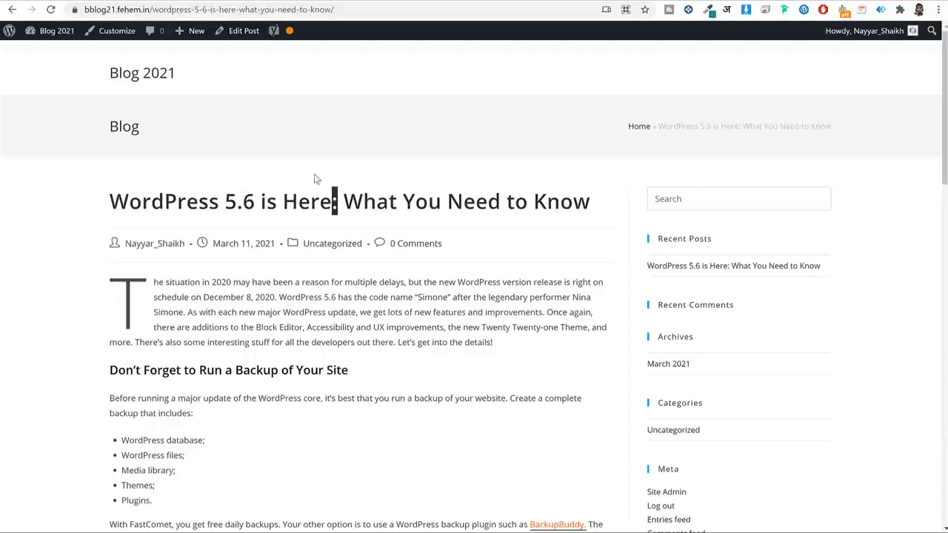
click(194, 10)
drag(219, 10, 226, 11)
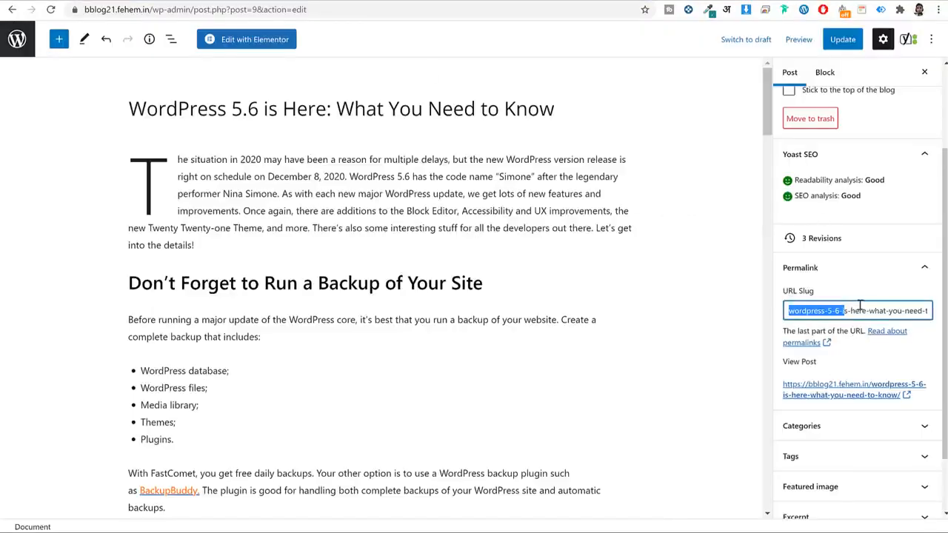
Collapse Permalink and inspect the Yoast slug and SEO title fields.
scroll(415, 418, down, 15)
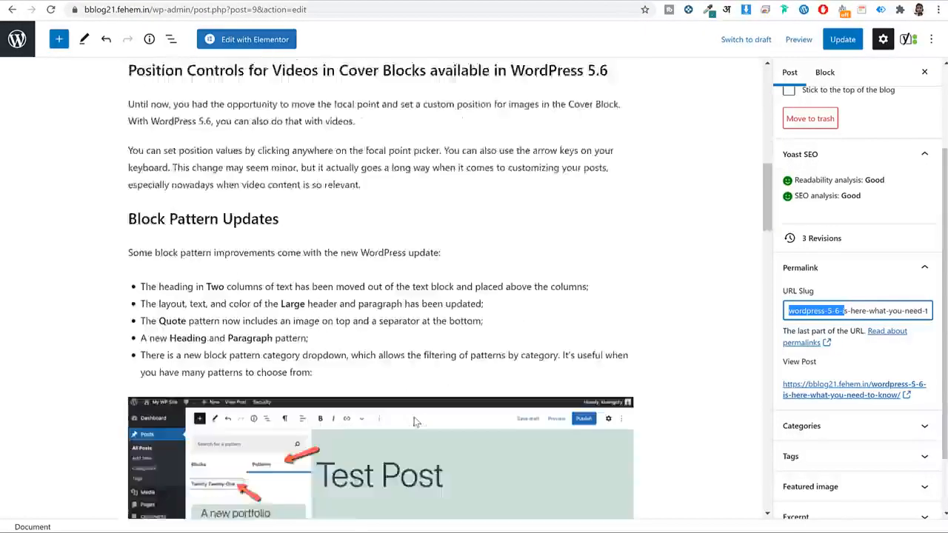
scroll(414, 418, down, 2)
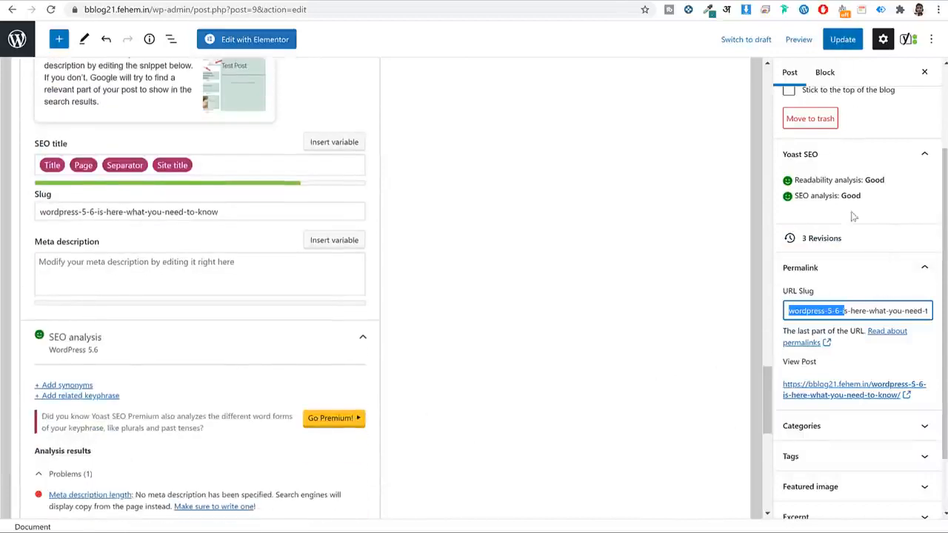
click(855, 269)
scroll(360, 338, down, 4)
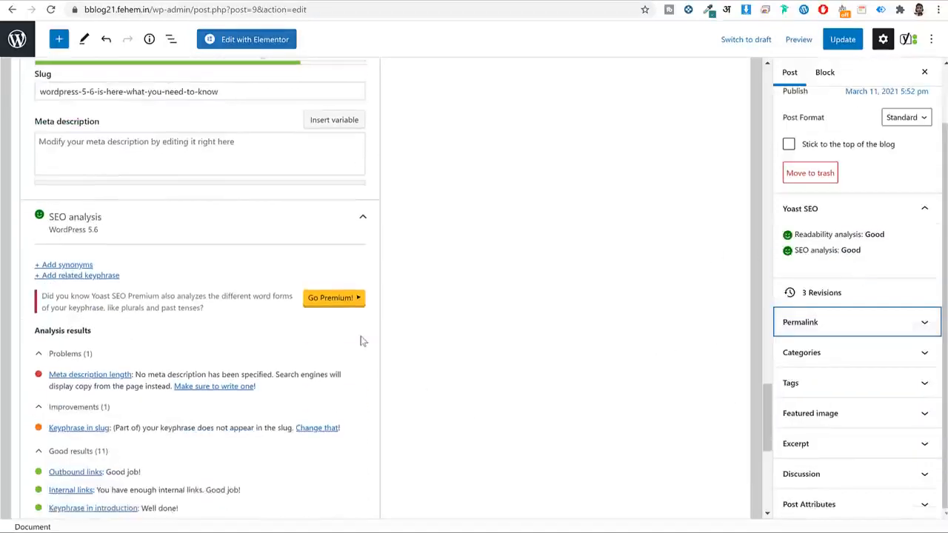
scroll(419, 296, down, 1)
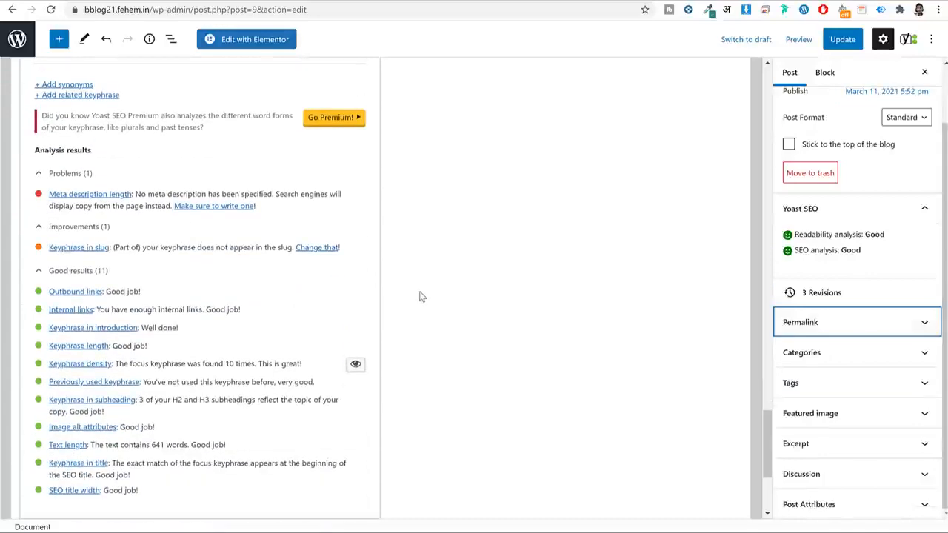
scroll(411, 293, up, 8)
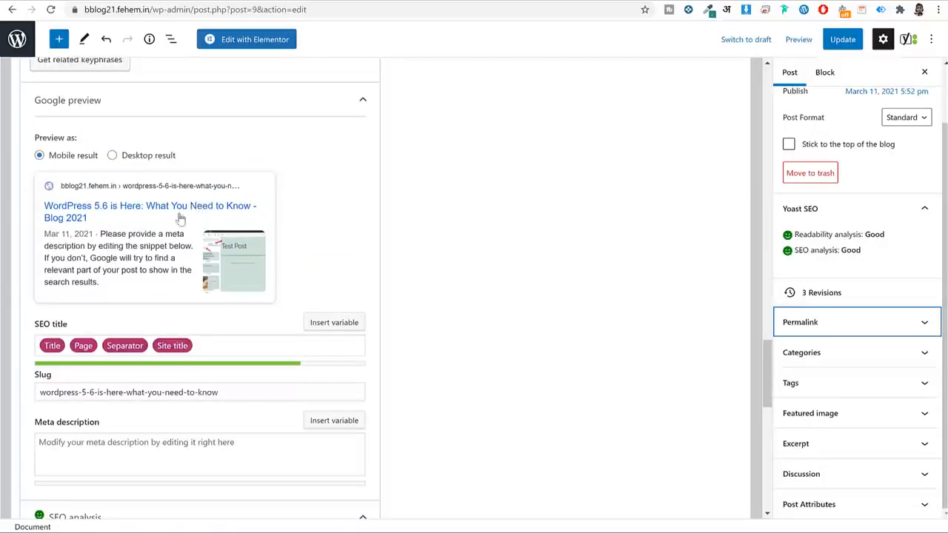
triple_click(107, 385)
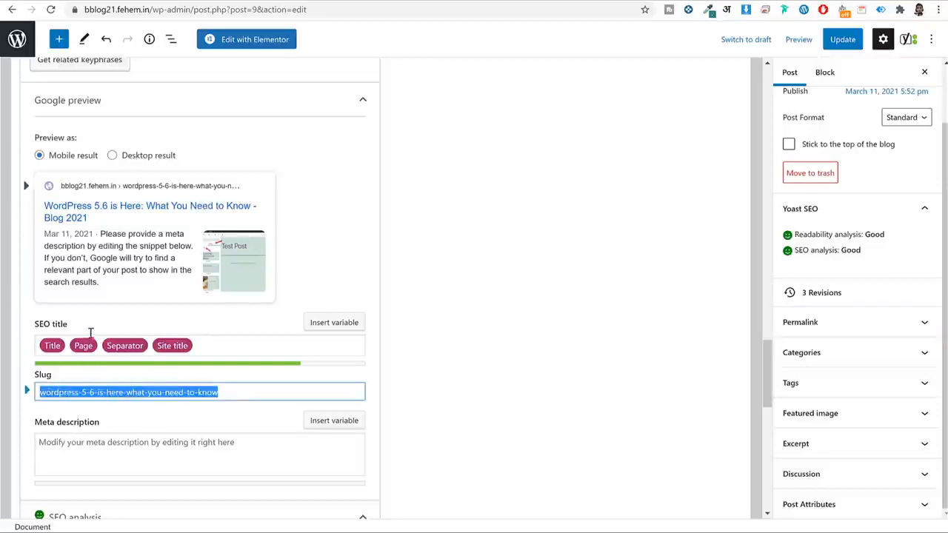
click(234, 348)
key(ctrl+a)
click(231, 333)
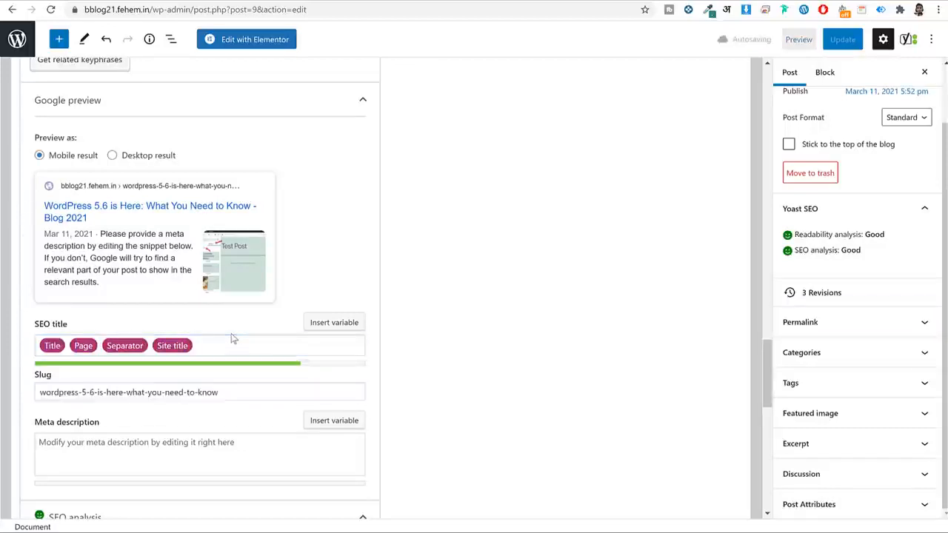
Select the intro text from 'The situation' through 'WordPress 5.6'.
click(141, 436)
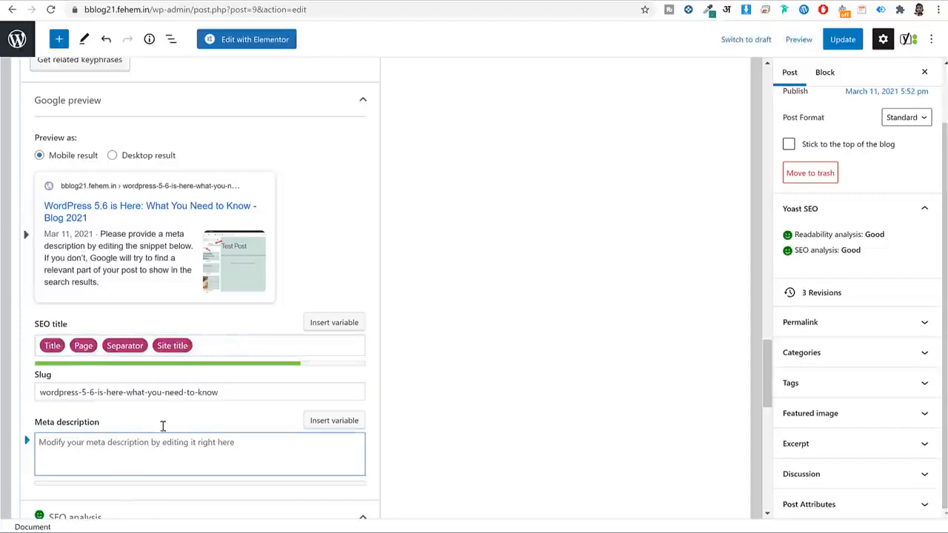
scroll(163, 427, up, 20)
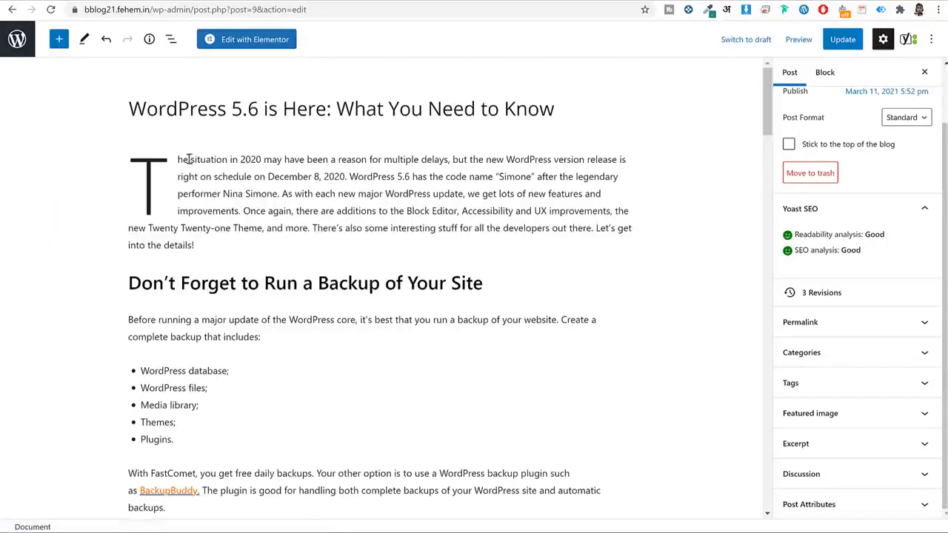
drag(192, 159, 231, 163)
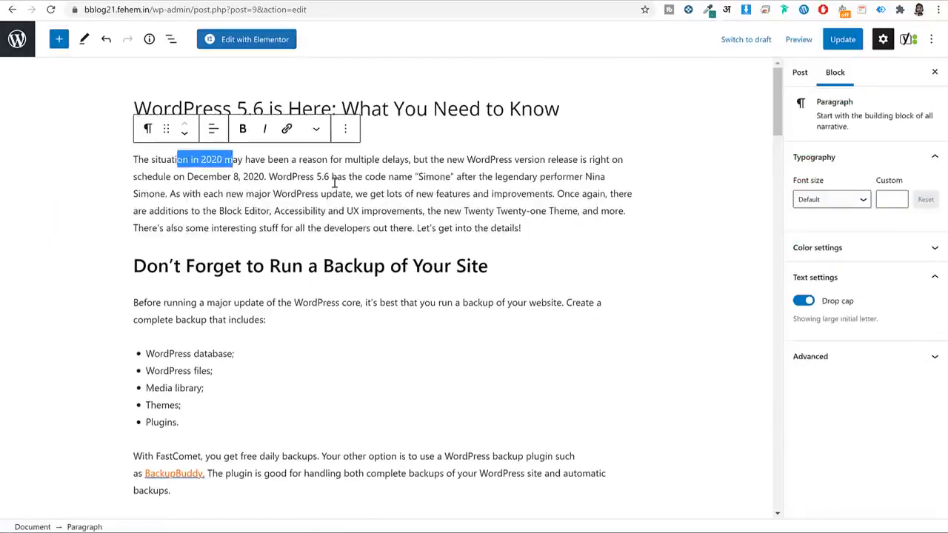
drag(329, 176, 134, 159)
key(ctrl+c)
scroll(448, 317, down, 20)
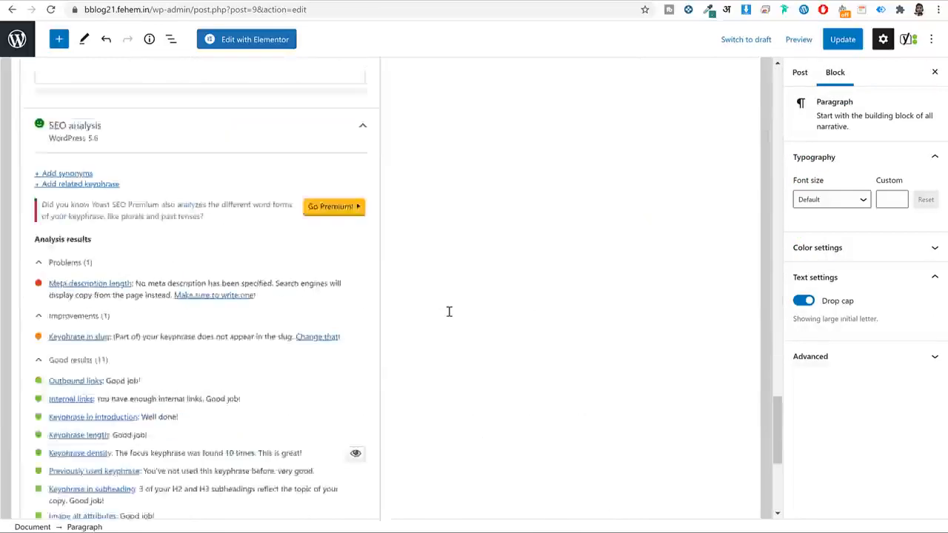
scroll(448, 311, up, 10)
Paste the intro as meta description, ending 'the new WordPress 5.6 is really awesome.'.
click(203, 233)
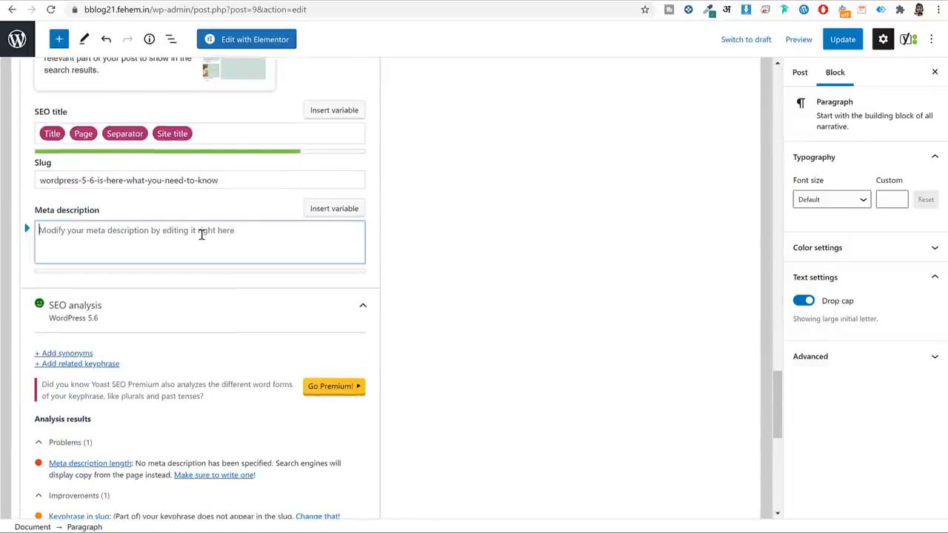
key(ctrl+v)
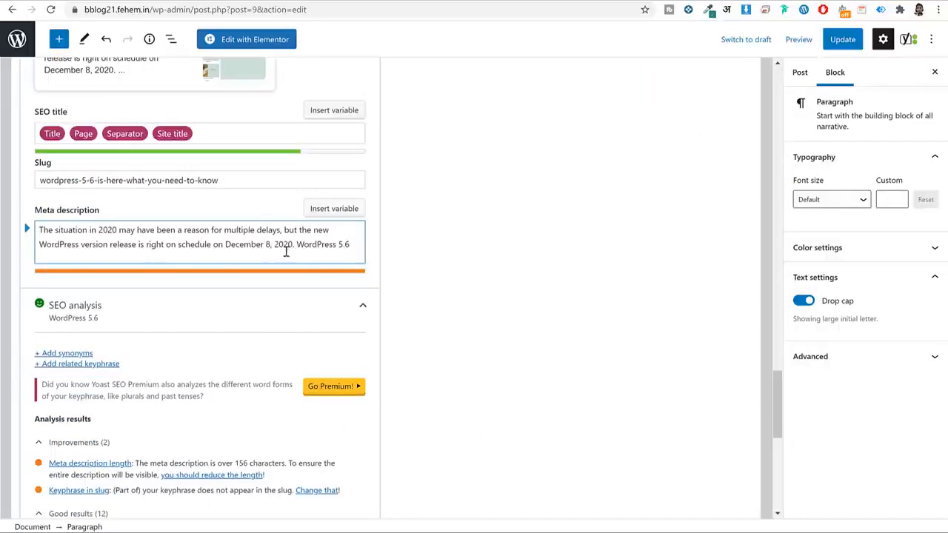
shift+click(352, 241)
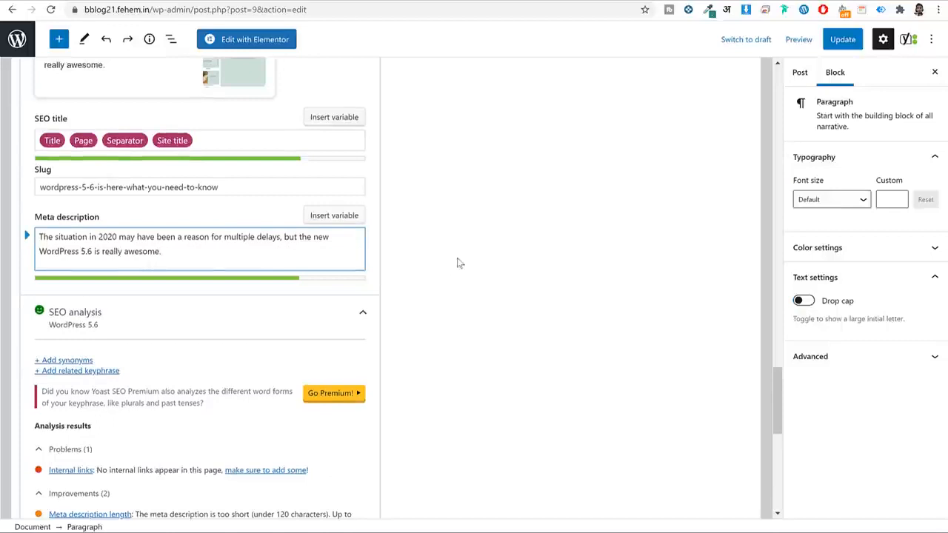
triple_click(184, 247)
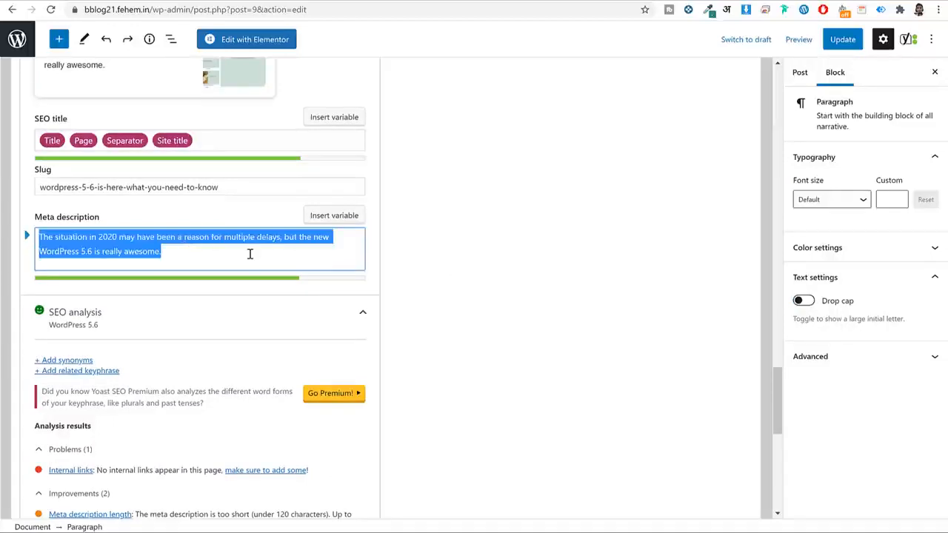
Preview the Google snippet as a Desktop result.
scroll(466, 268, up, 20)
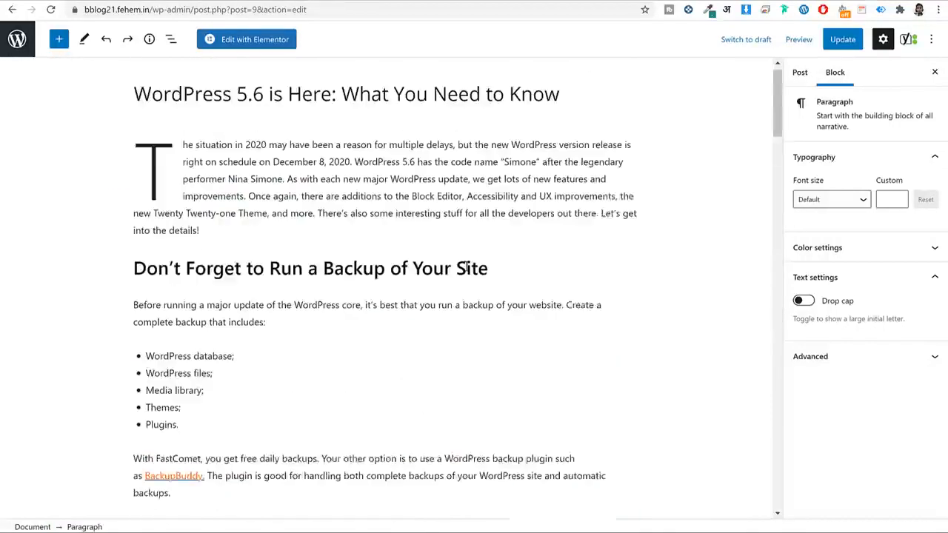
scroll(508, 195, down, 20)
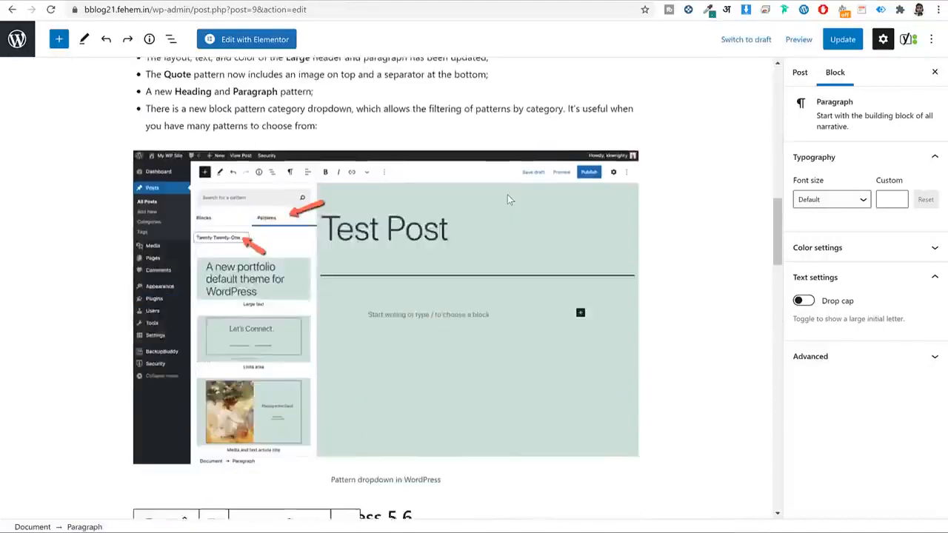
scroll(507, 199, down, 10)
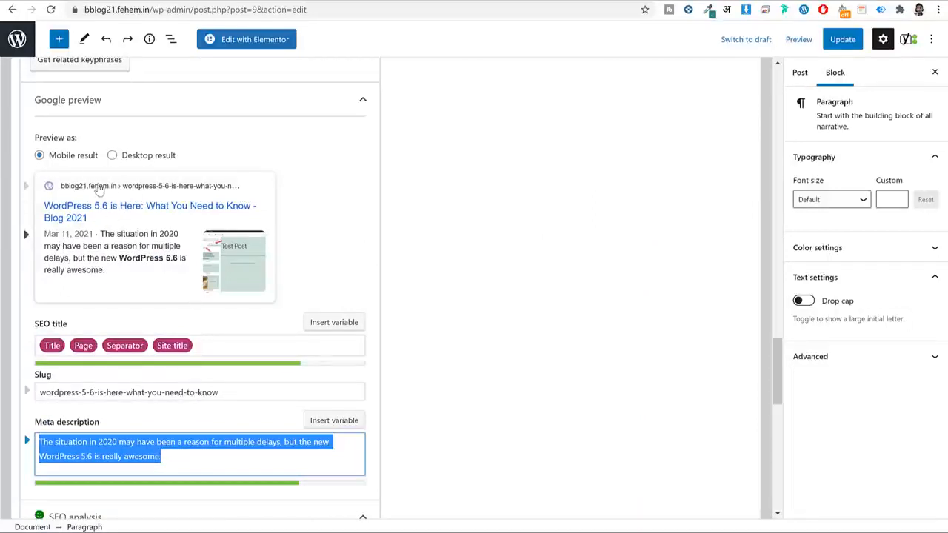
click(112, 156)
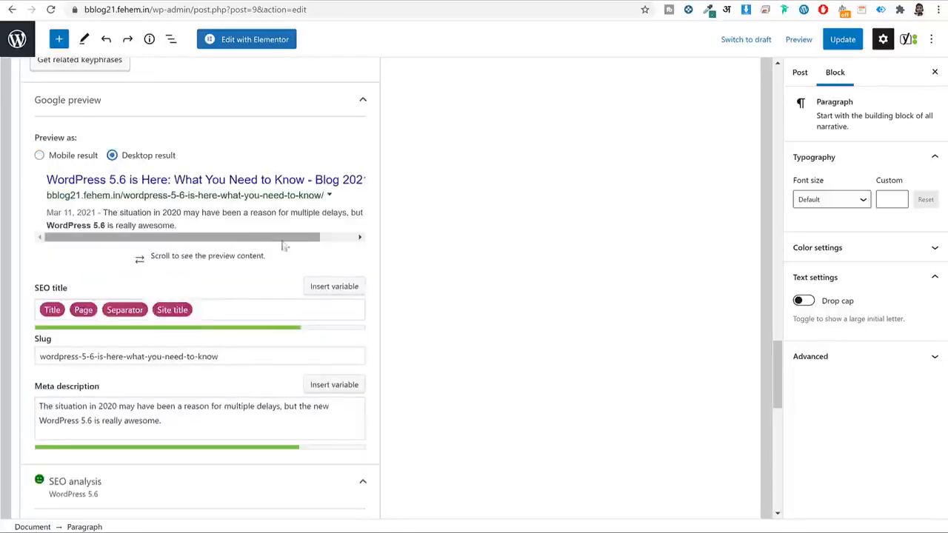
drag(283, 239, 231, 241)
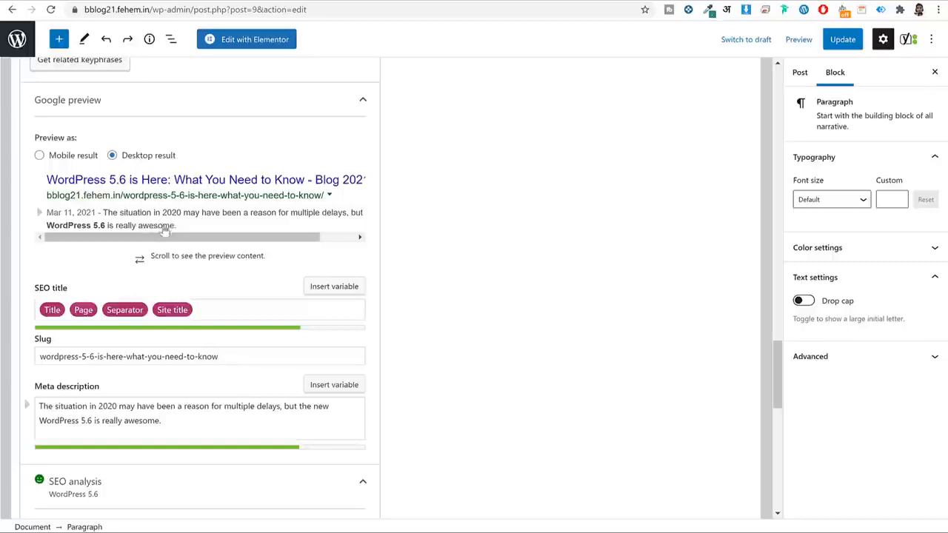
Switch the Yoast search preview back to Mobile result.
click(73, 158)
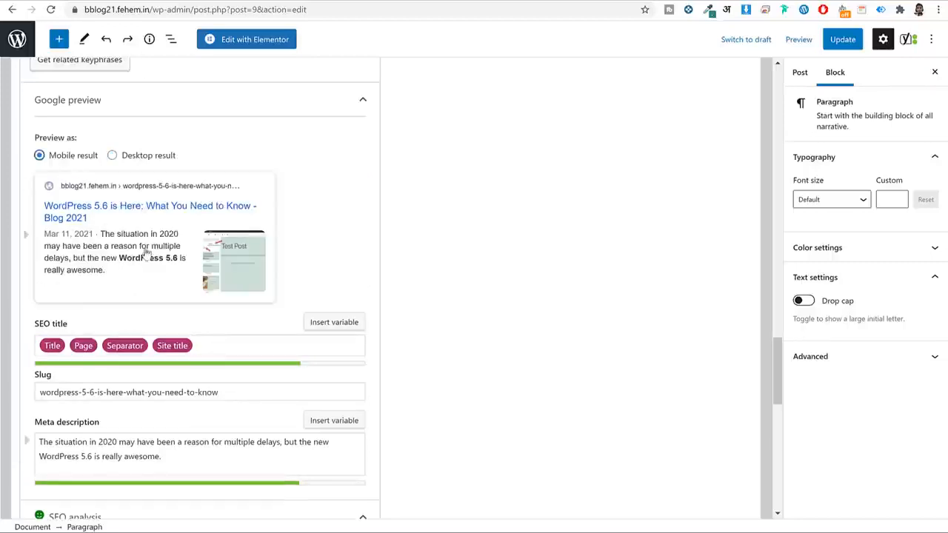
scroll(510, 255, down, 5)
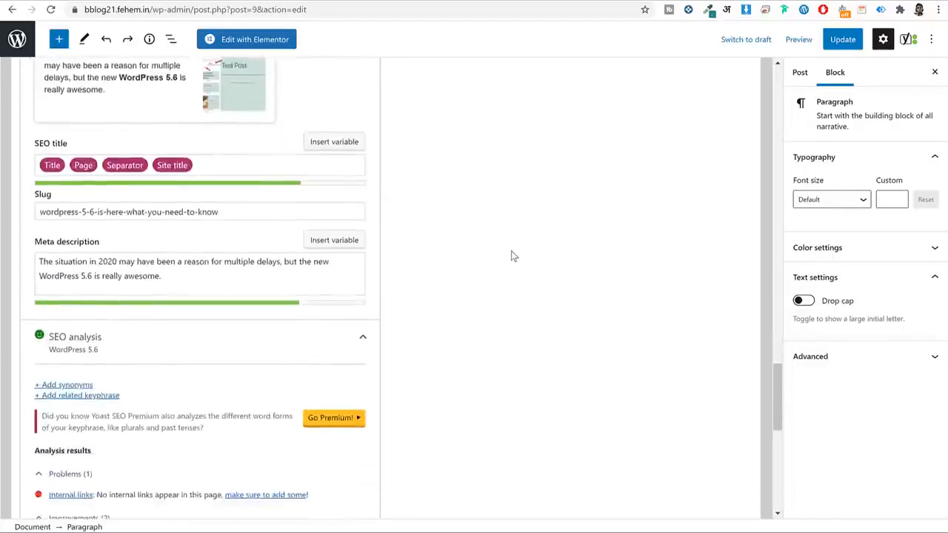
scroll(510, 257, down, 2)
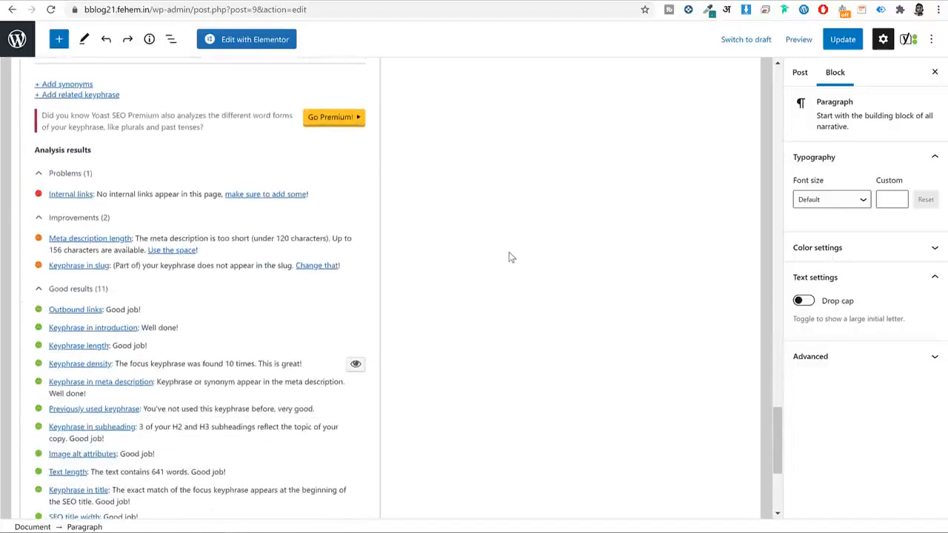
scroll(577, 362, up, 5)
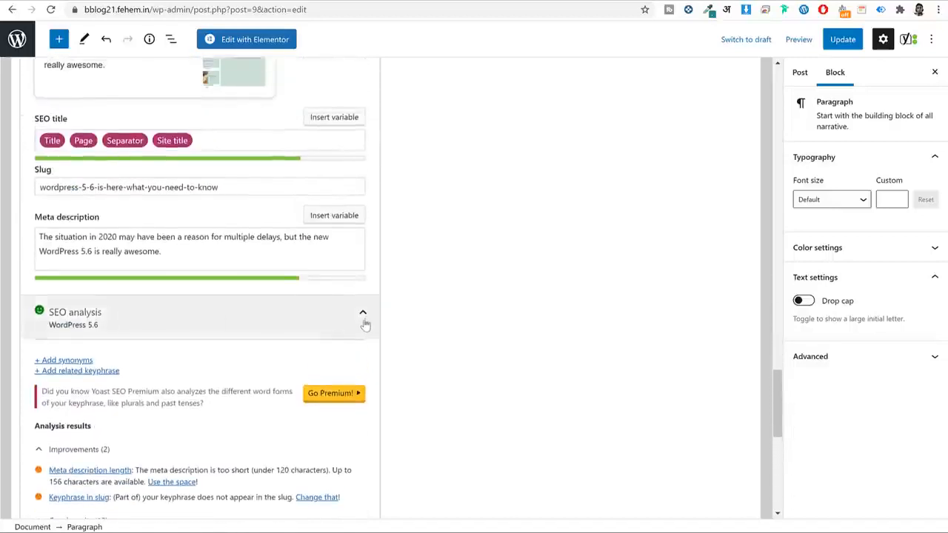
Collapse the SEO analysis, review the Readability results, then return to the SEO tab.
click(362, 319)
scroll(111, 318, up, 3)
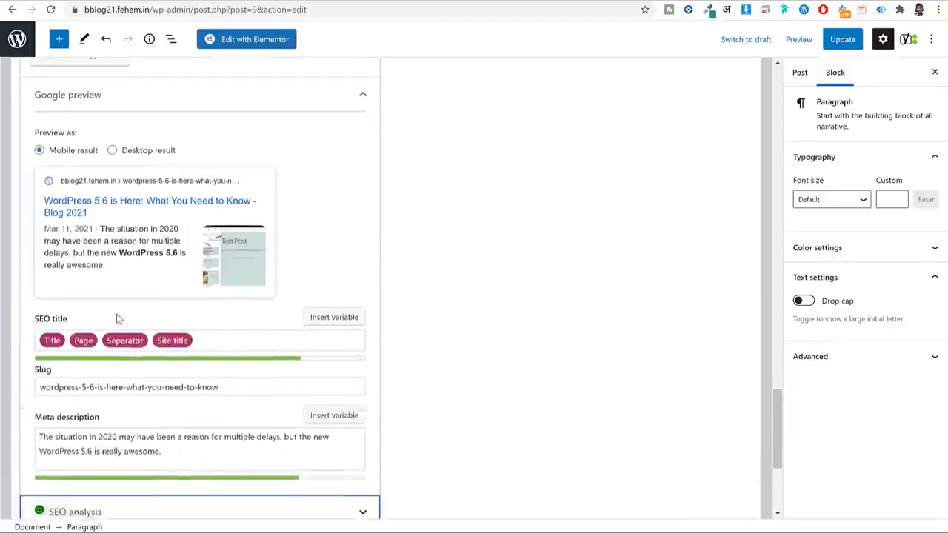
scroll(118, 318, up, 5)
click(115, 202)
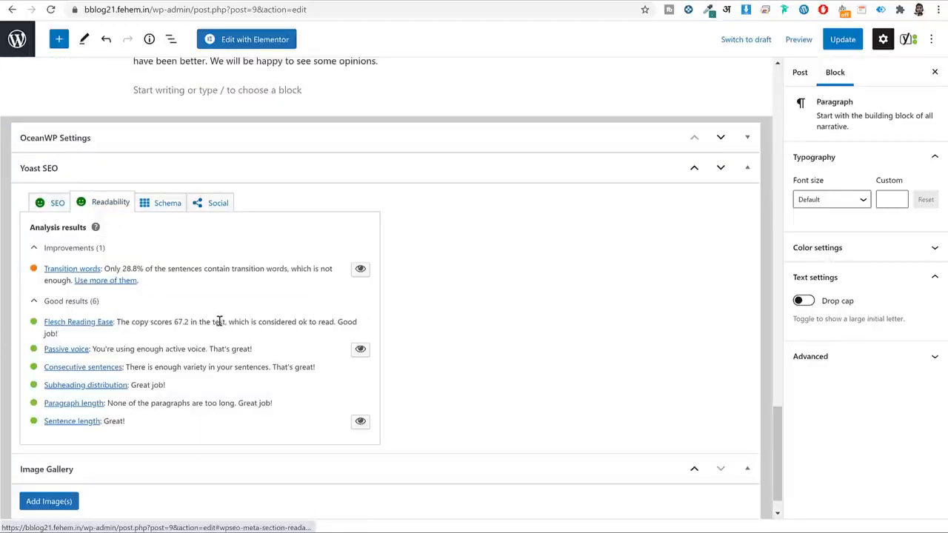
click(38, 211)
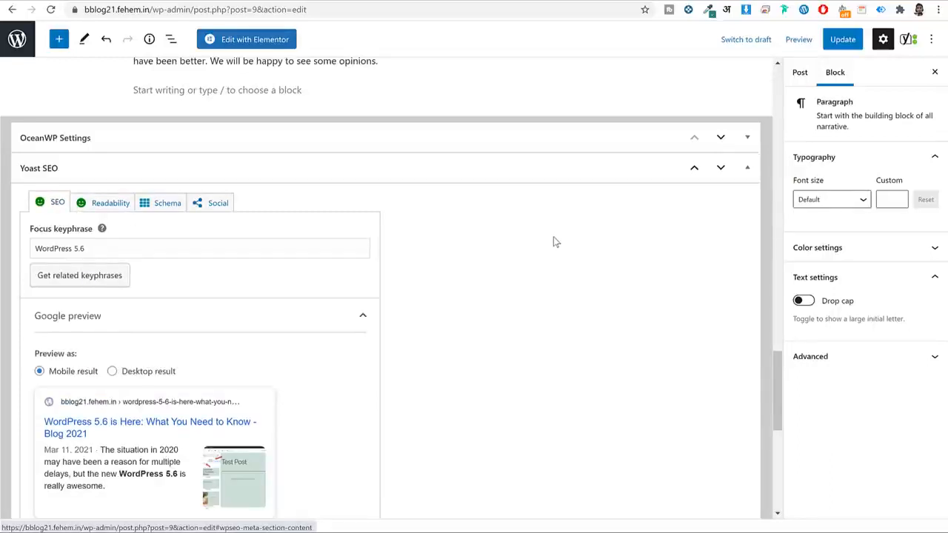
scroll(556, 245, up, 20)
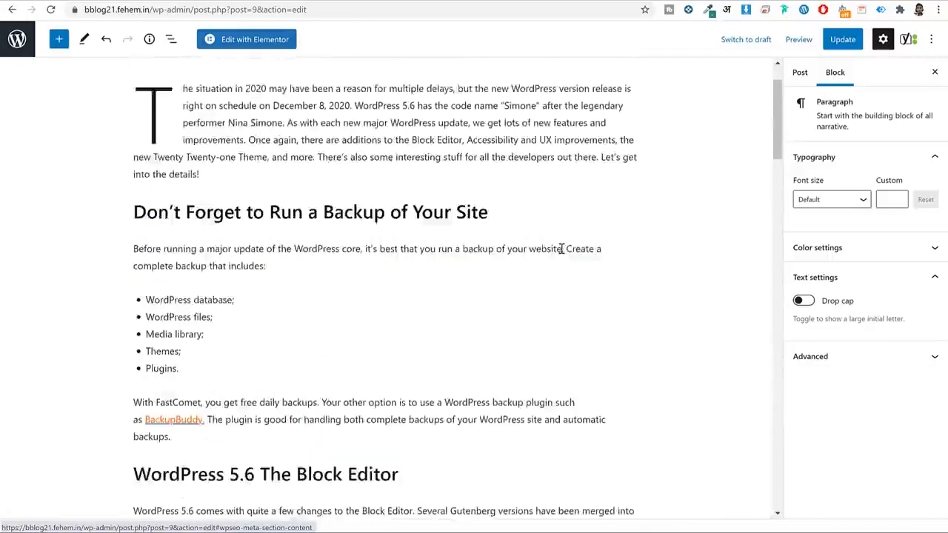
Create a new 'WordPress' category for the post and uncheck Uncategorized.
scroll(634, 213, up, 1)
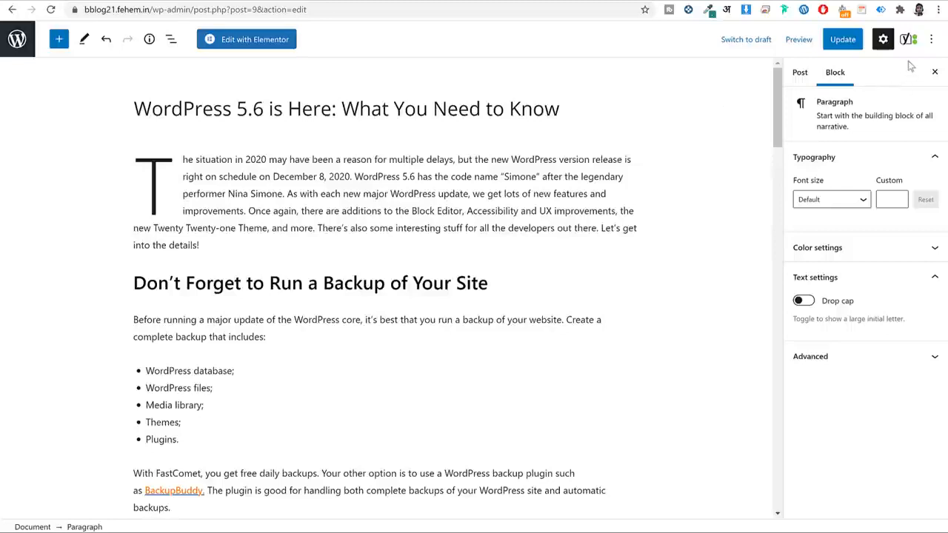
click(799, 72)
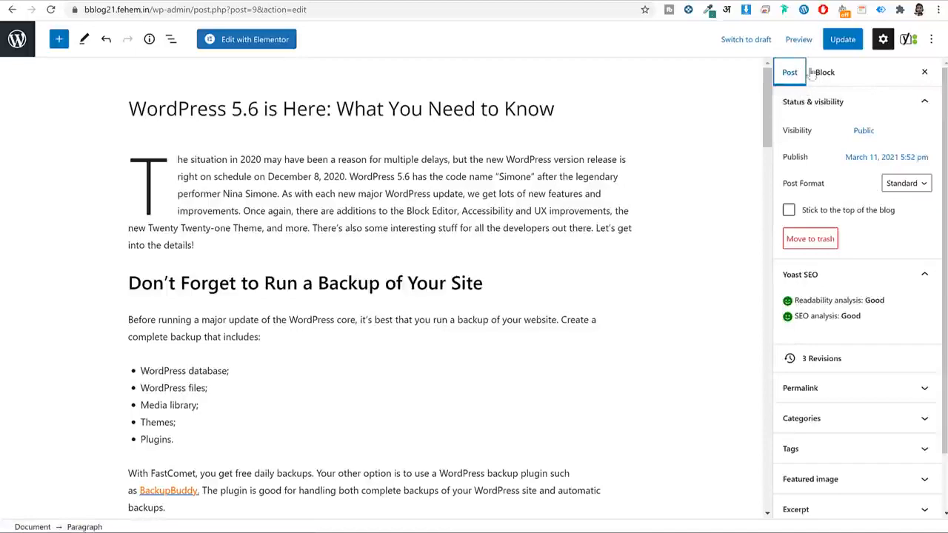
scroll(849, 260, down, 2)
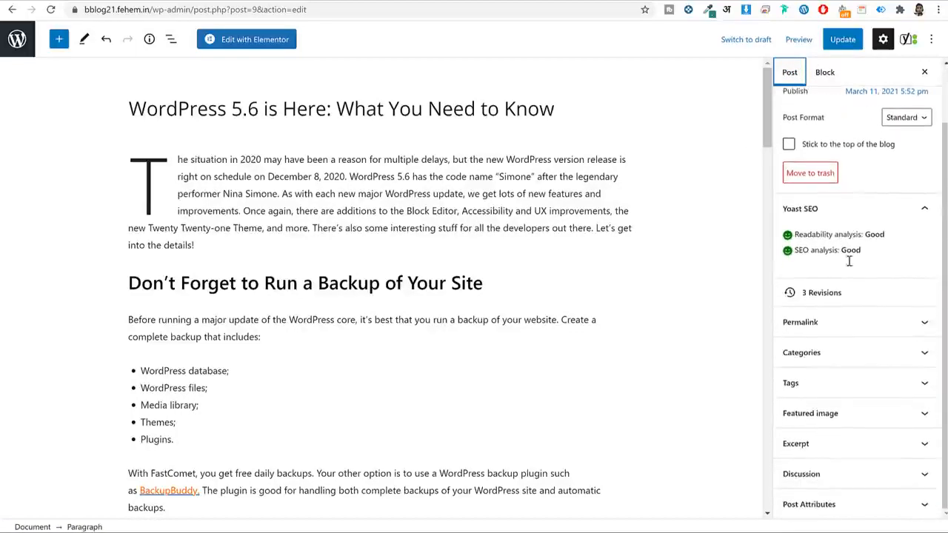
click(849, 358)
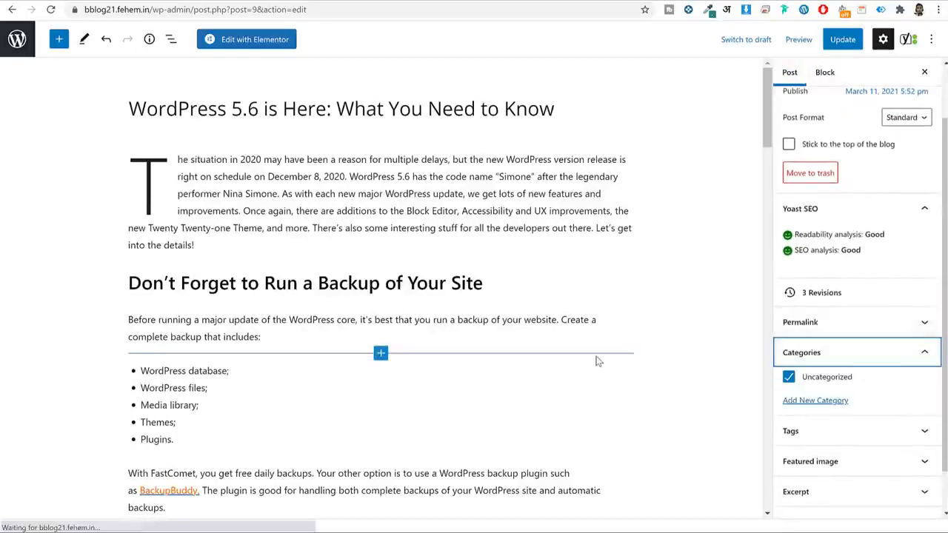
scroll(598, 360, down, 2)
scroll(814, 370, down, 1)
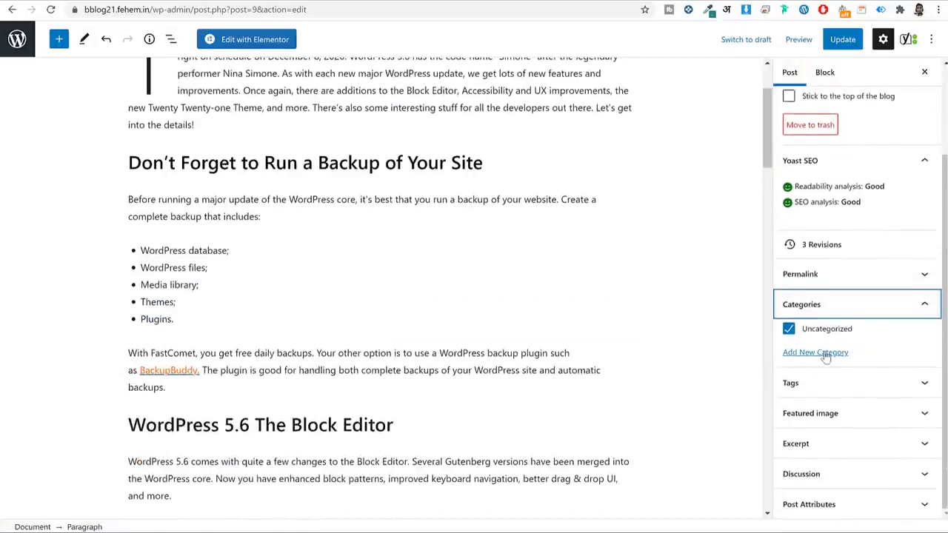
click(825, 353)
click(844, 387)
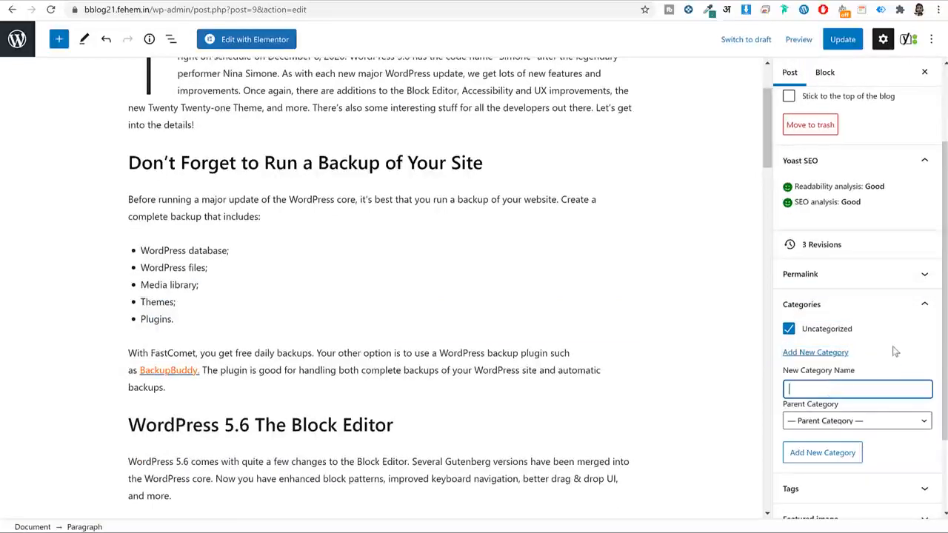
scroll(274, 274, up, 2)
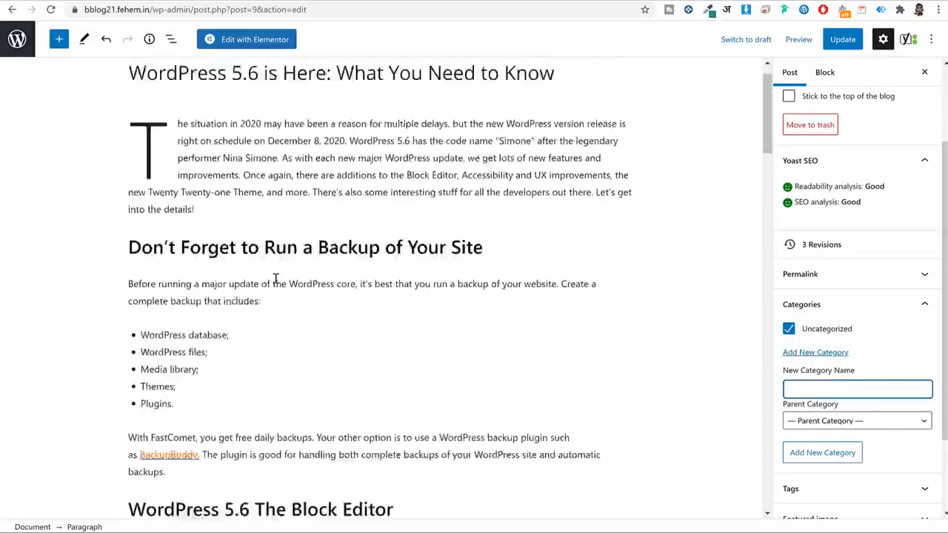
text(WordPress)
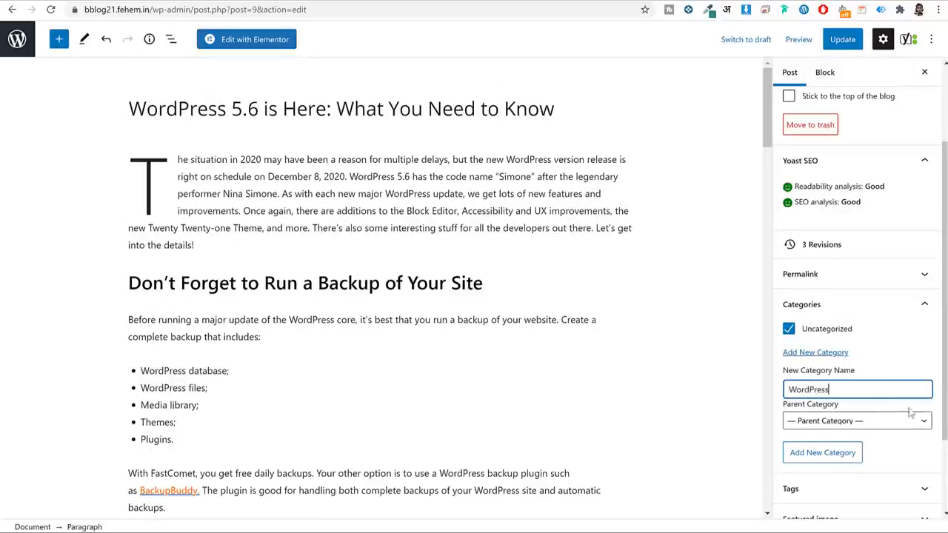
click(823, 453)
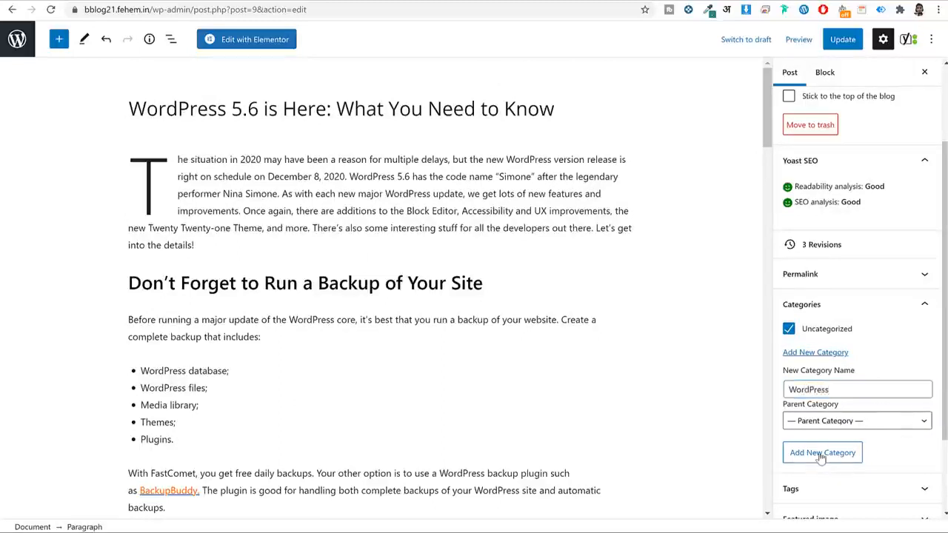
click(827, 331)
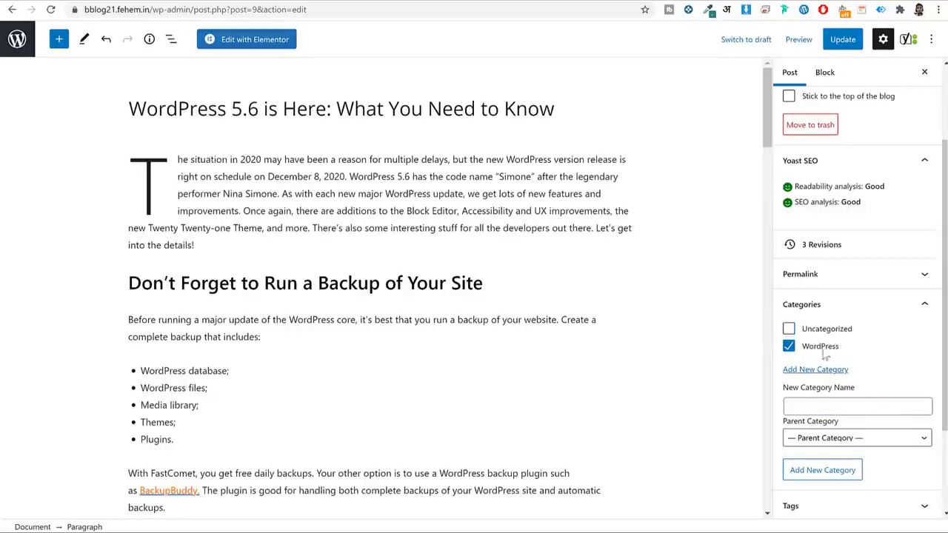
scroll(829, 357, down, 2)
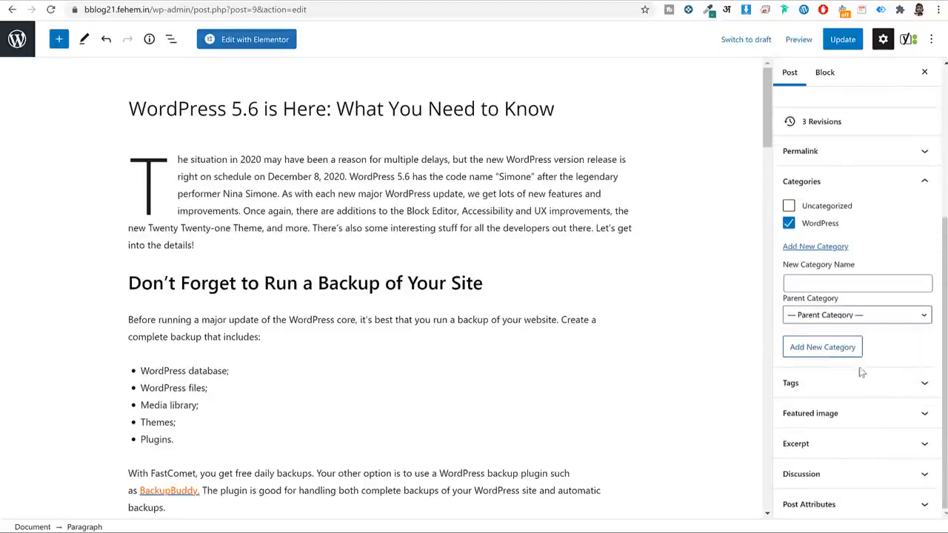
Upload stories-1.jpg, the rainbow PEACE flag photo, and set it as the featured image.
click(879, 413)
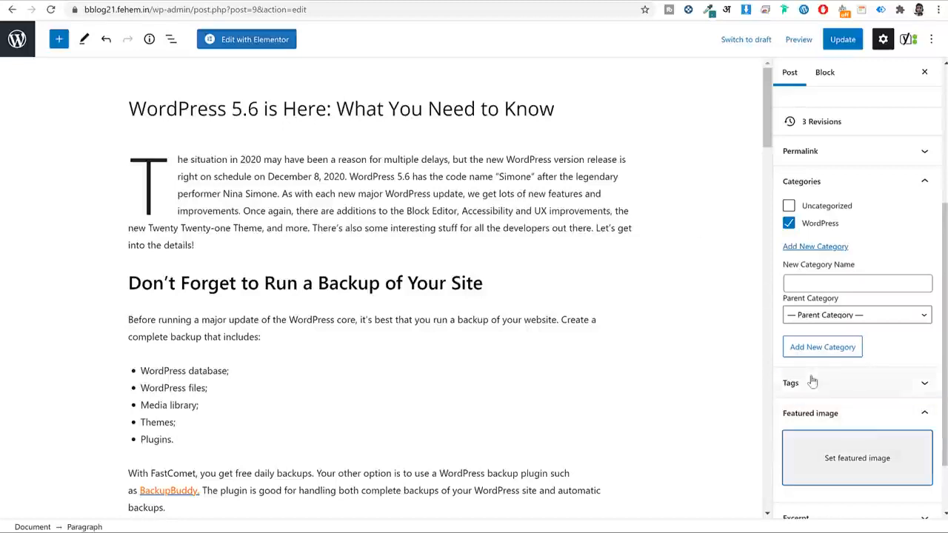
click(880, 458)
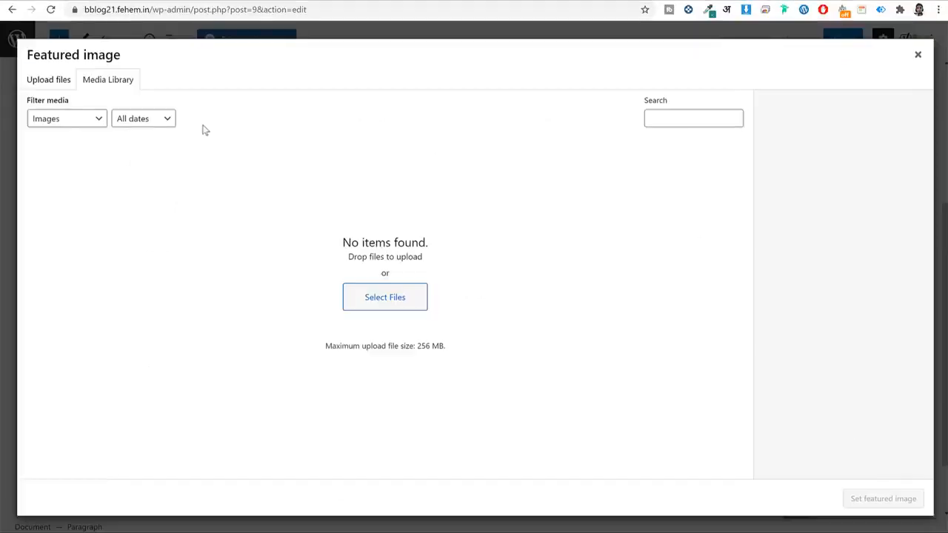
click(64, 83)
click(500, 271)
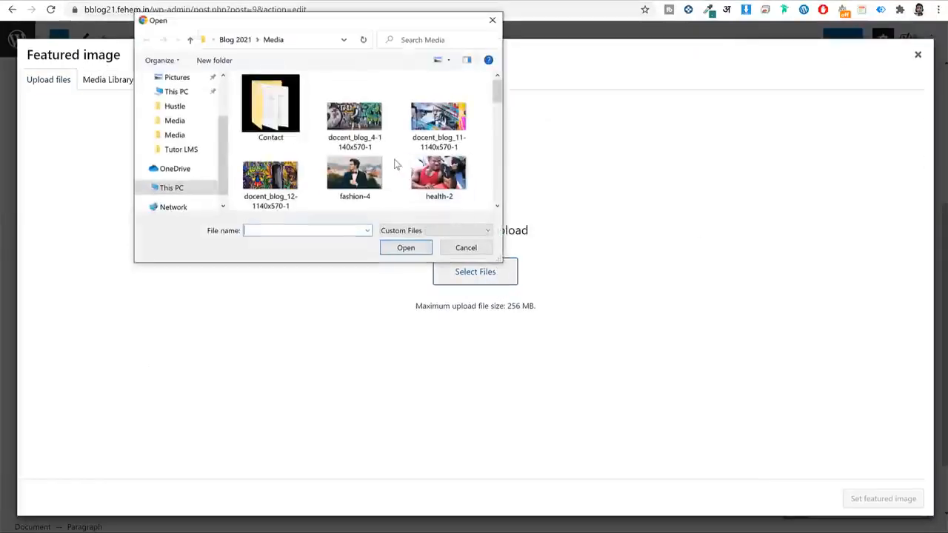
scroll(386, 156, down, 5)
click(425, 118)
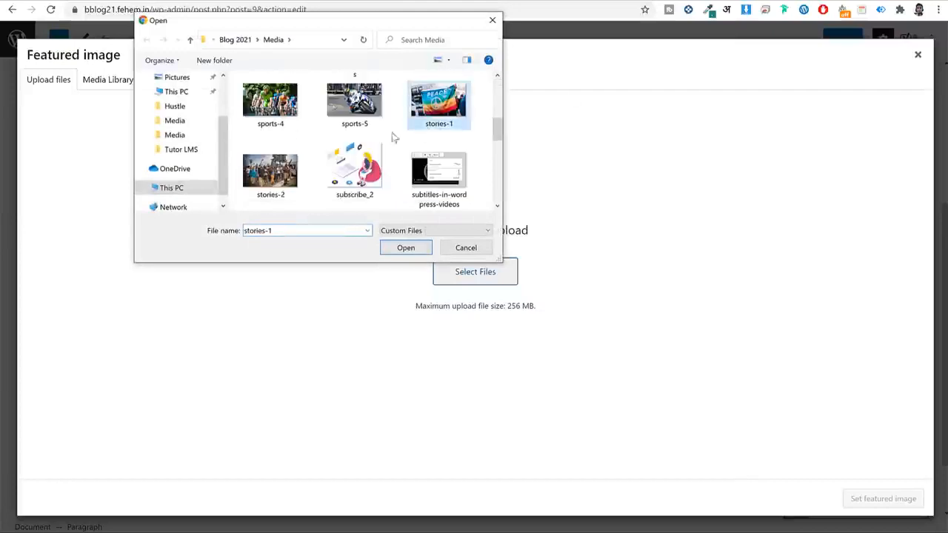
click(405, 250)
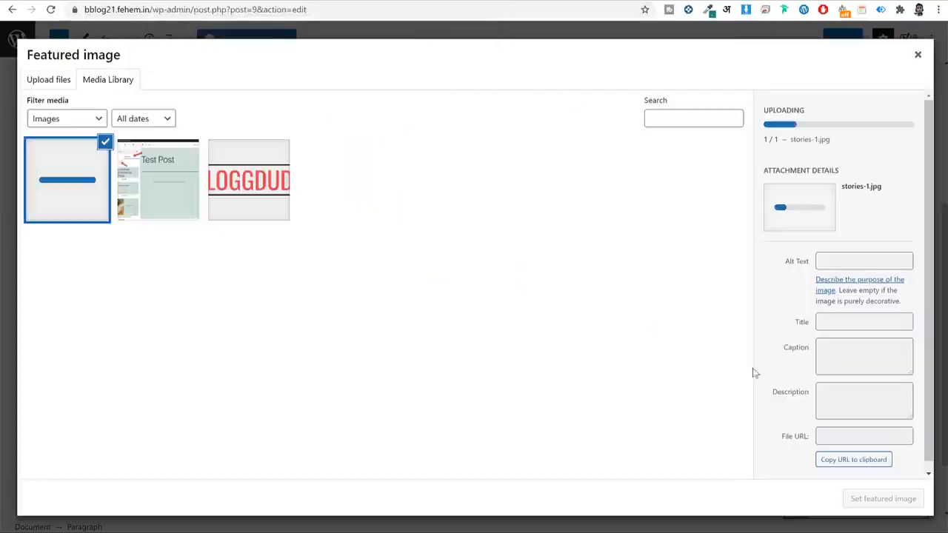
click(883, 498)
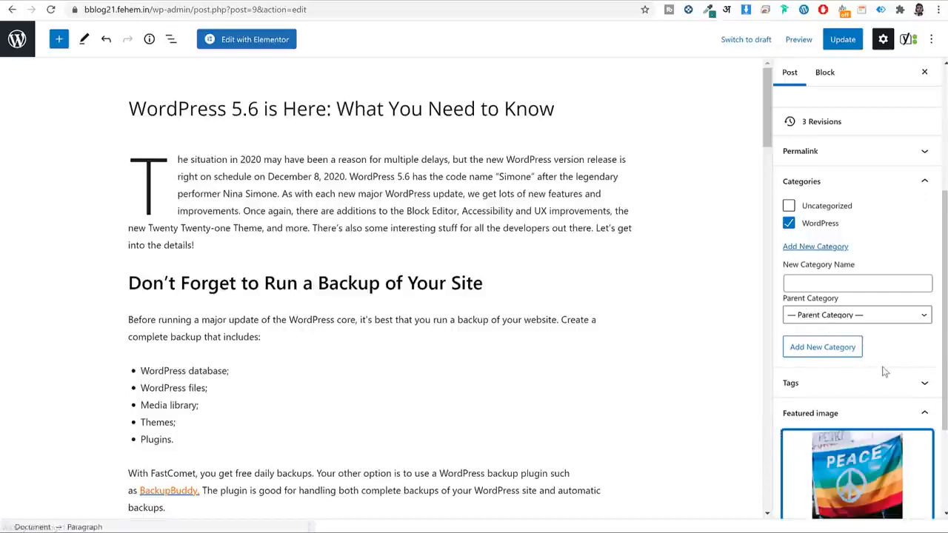
scroll(866, 333, down, 2)
Add the tags 'WordPress' and 'Backup' in the post's Tags panel.
click(863, 263)
click(848, 305)
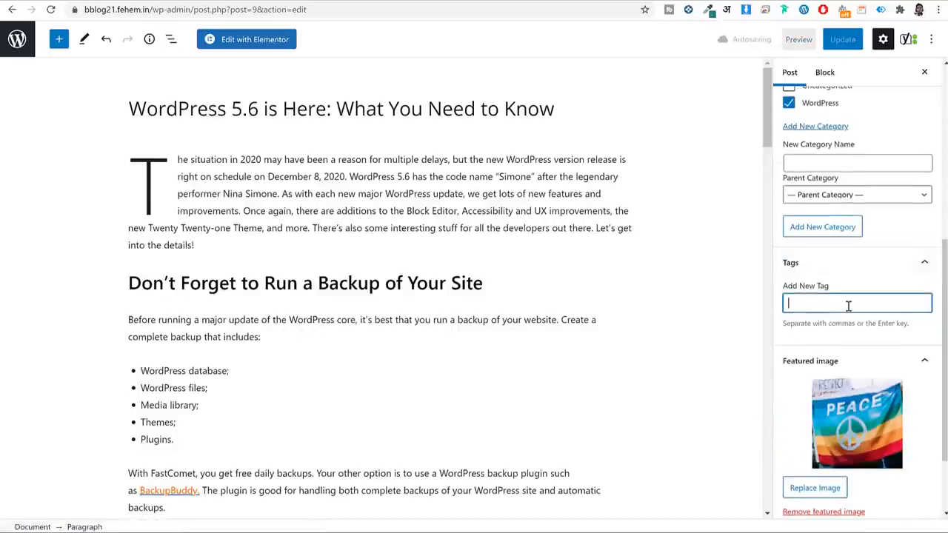
text(WordP)
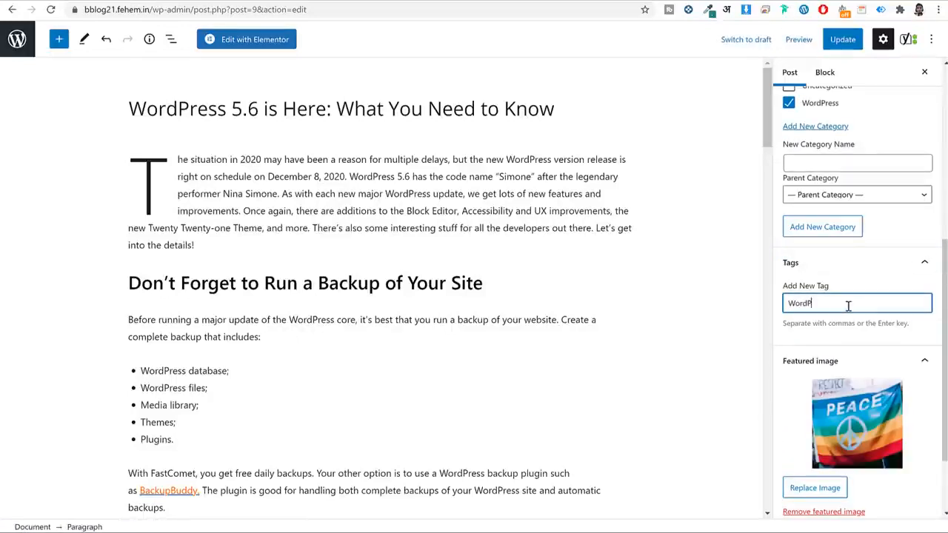
text(ress)
key(Return)
scroll(184, 298, down, 3)
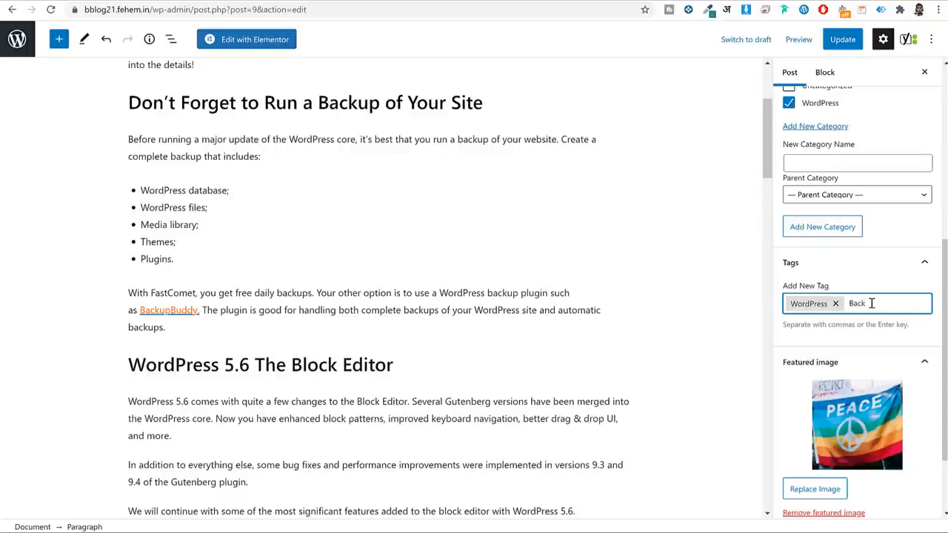
text(Backup)
key(Return)
scroll(592, 333, down, 5)
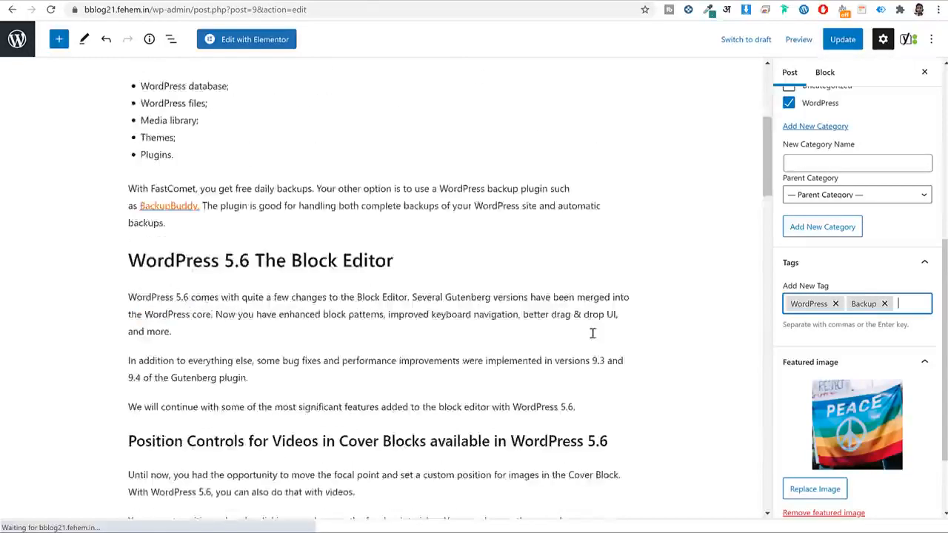
scroll(592, 333, down, 10)
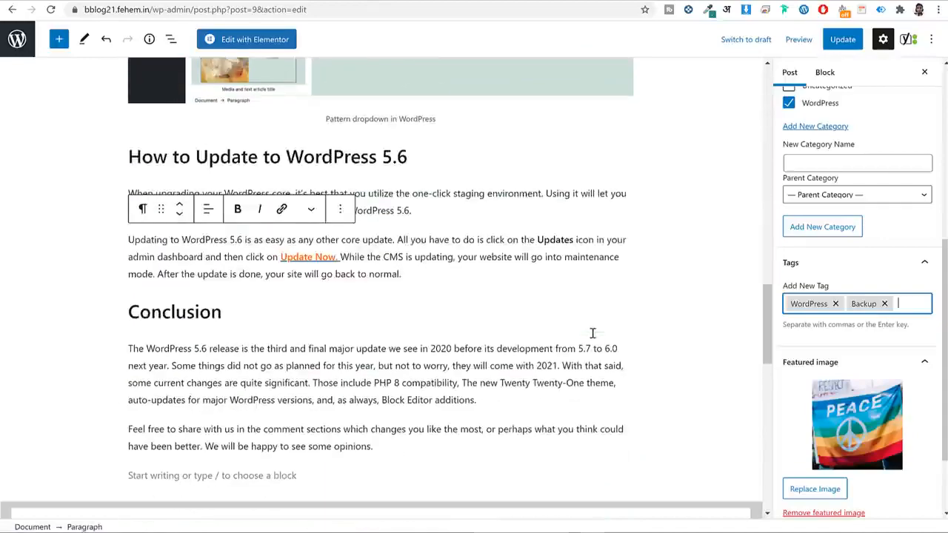
scroll(592, 336, up, 10)
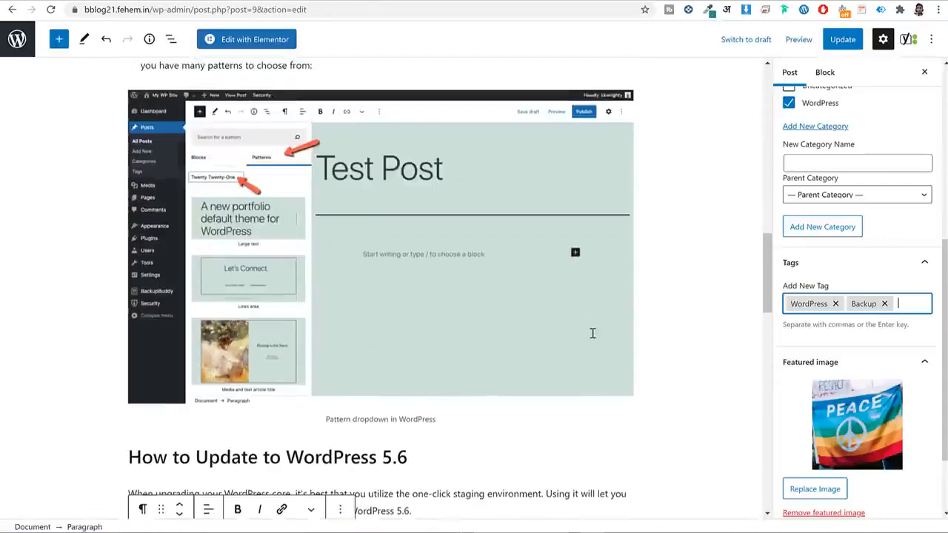
scroll(434, 300, up, 10)
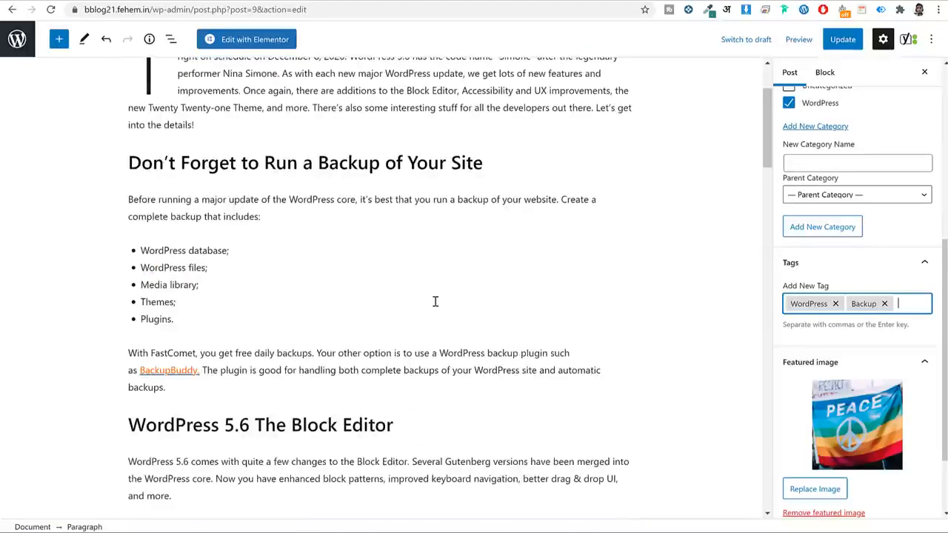
scroll(434, 301, up, 2)
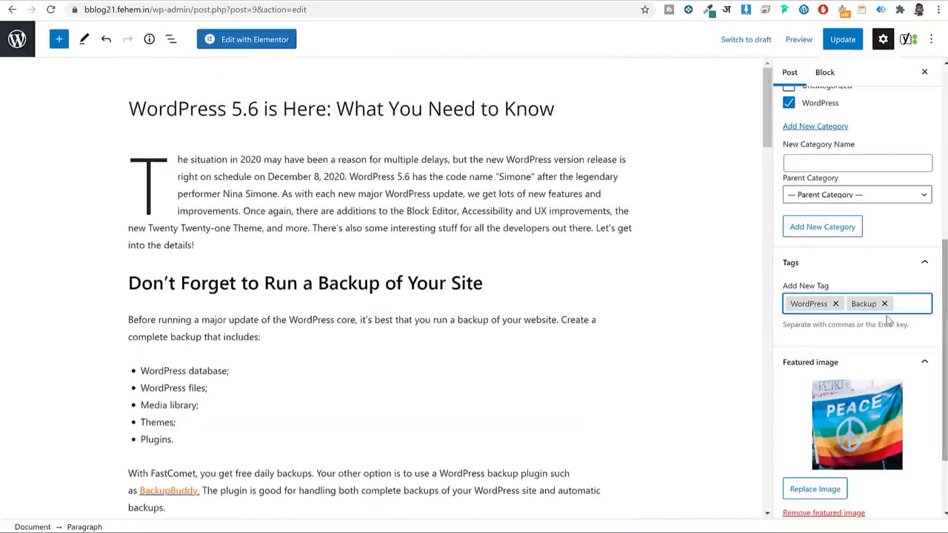
scroll(844, 348, down, 3)
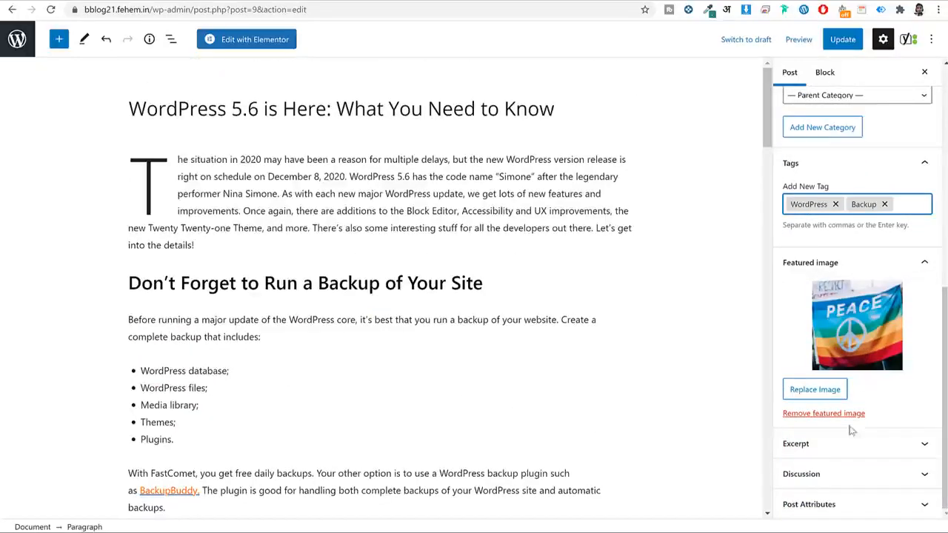
scroll(833, 467, up, 2)
scroll(834, 478, down, 1)
scroll(834, 478, up, 5)
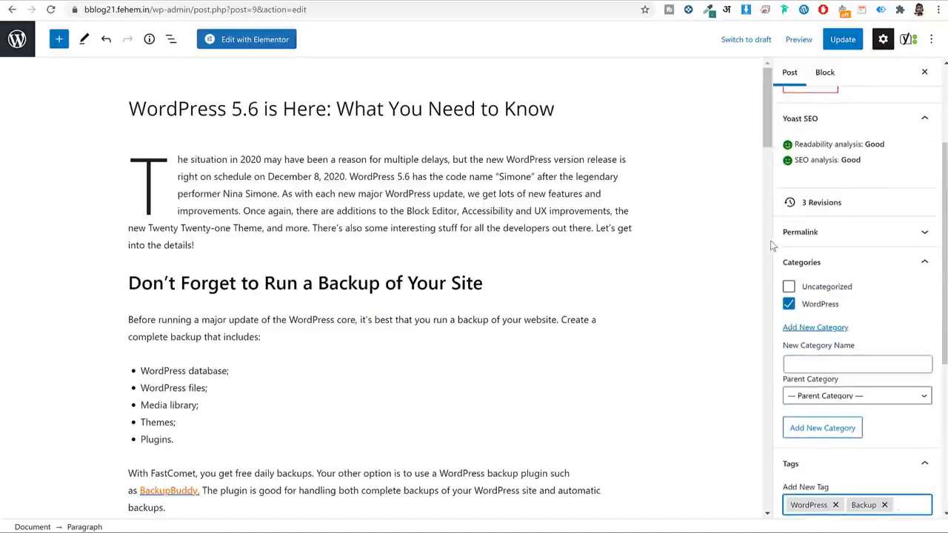
Update the post and go to the Blog 2021 homepage.
click(842, 41)
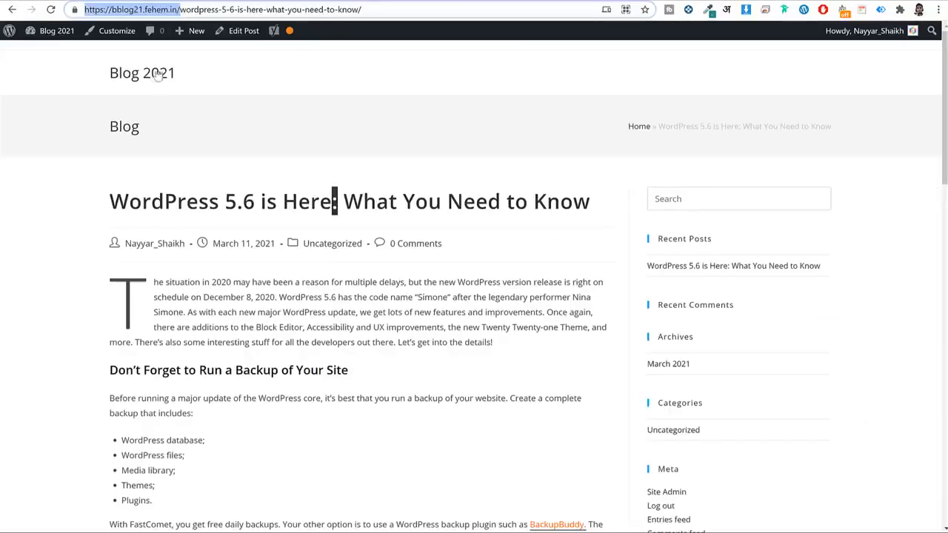
click(153, 74)
scroll(390, 70, down, 3)
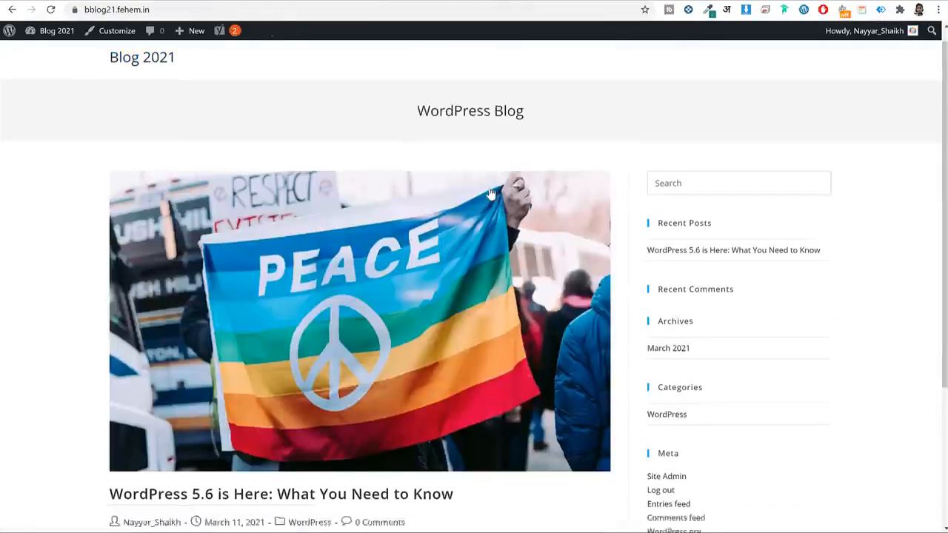
scroll(488, 194, up, 3)
scroll(451, 186, down, 3)
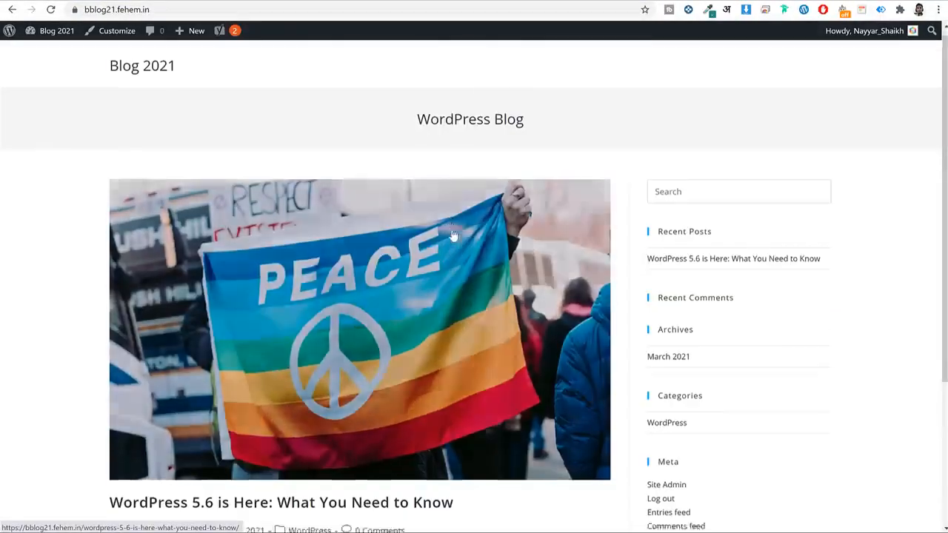
Open the published post and check its PEACE featured image, tags and category.
click(406, 303)
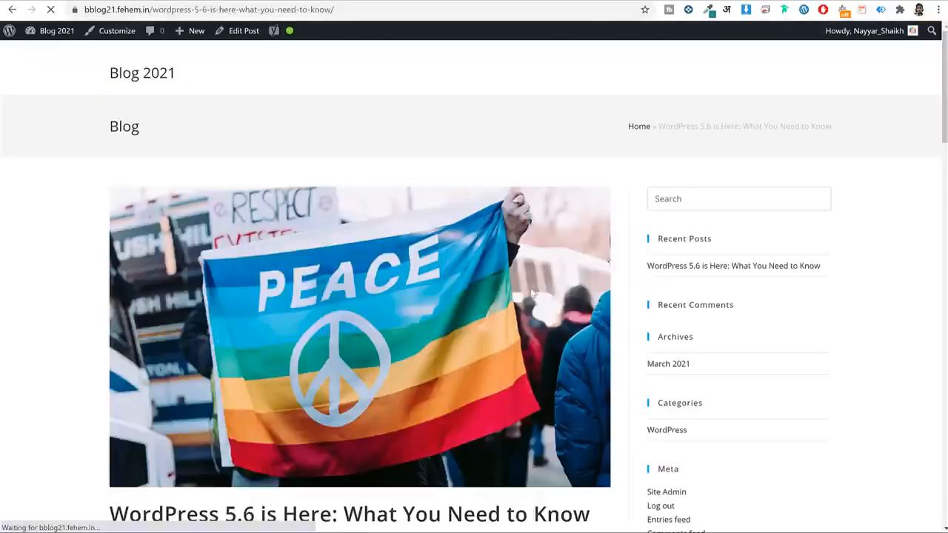
scroll(578, 294, down, 15)
scroll(580, 300, down, 8)
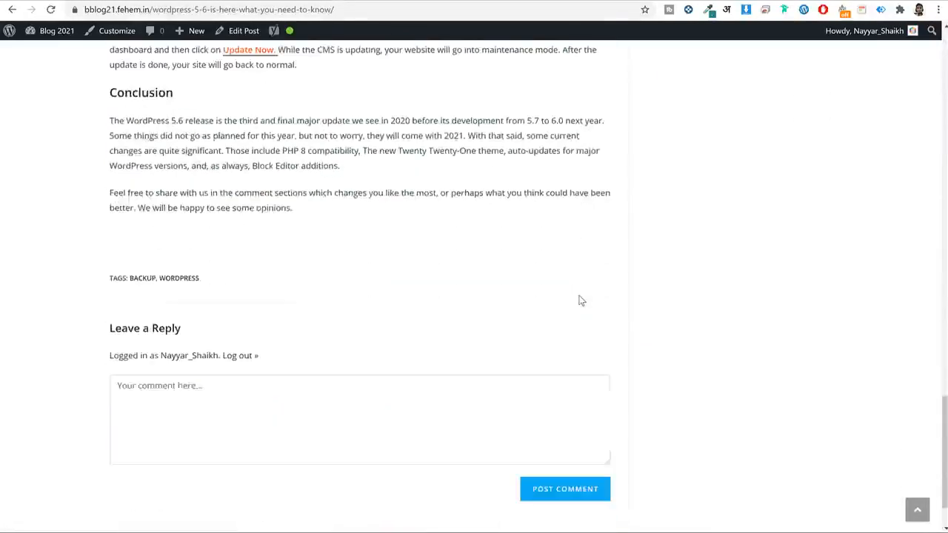
scroll(581, 299, up, 4)
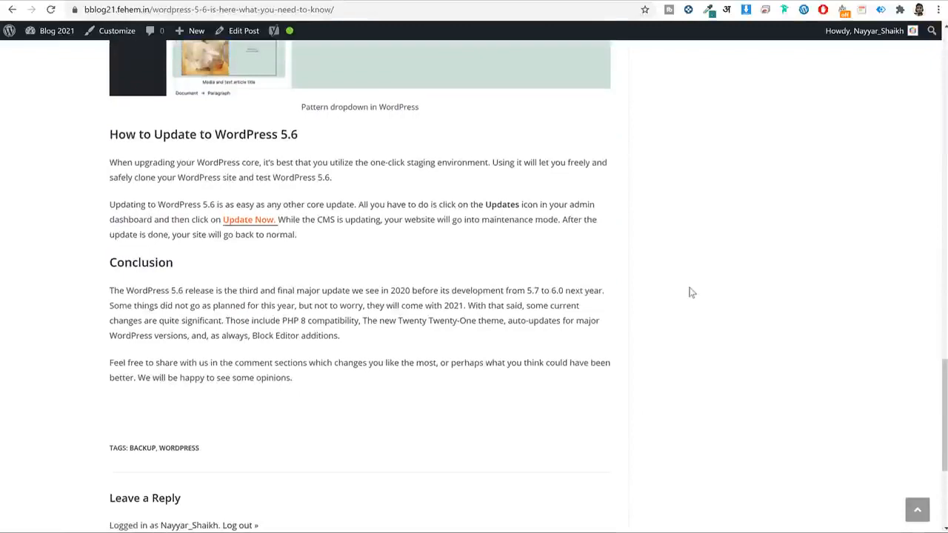
scroll(689, 293, down, 4)
scroll(688, 292, up, 20)
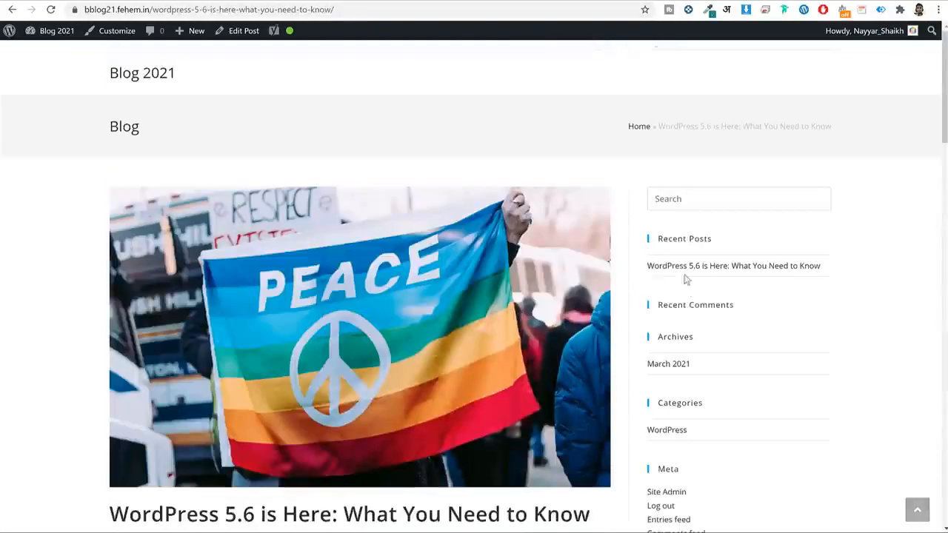
mouse_move(290, 36)
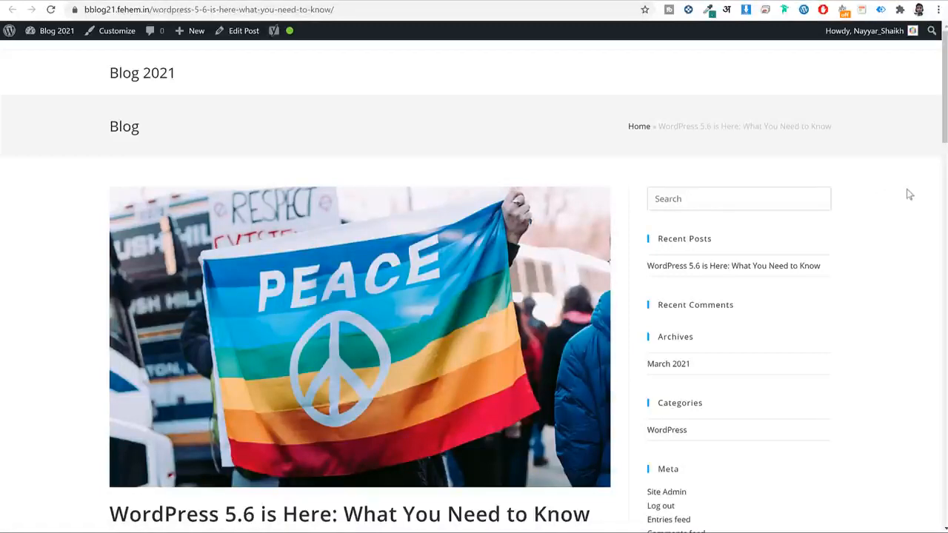
Go back to editing the post in the block editor.
click(241, 33)
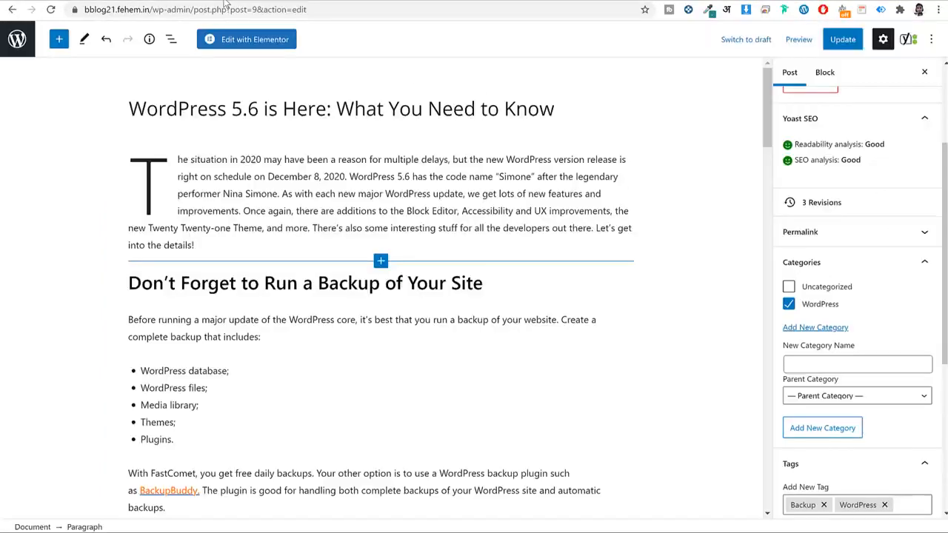
scroll(412, 294, down, 6)
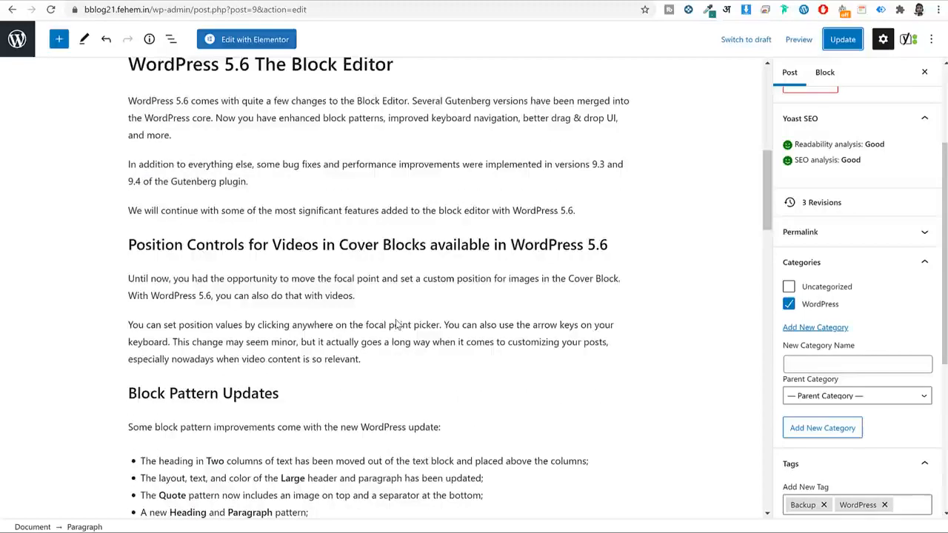
scroll(395, 322, up, 6)
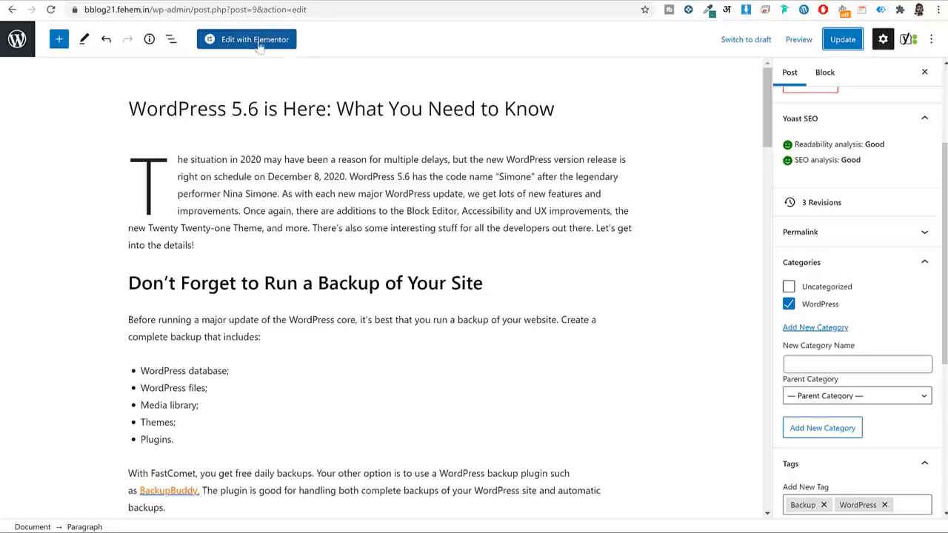
scroll(441, 193, down, 3)
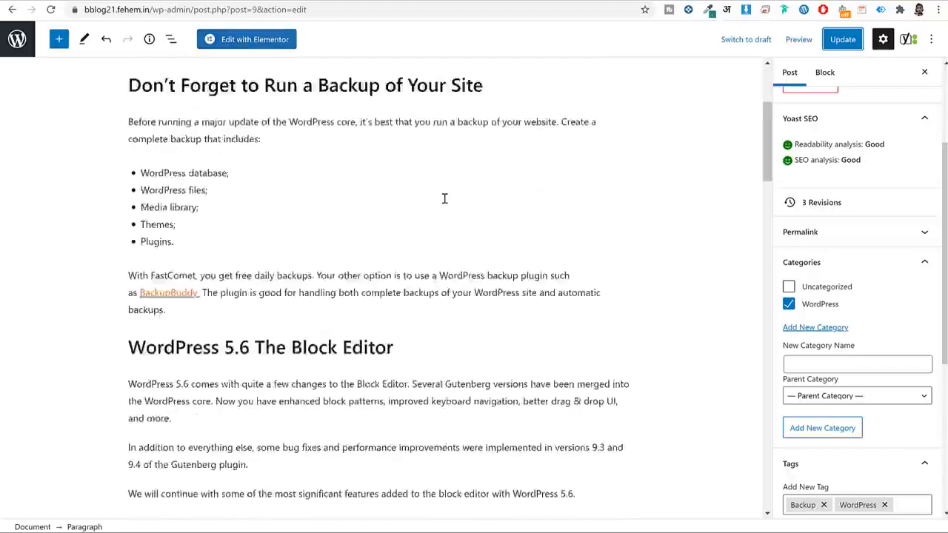
scroll(444, 198, up, 3)
Select through the title and intro blocks, then switch the post to Edit with Elementor.
click(282, 109)
key(ctrl+a)
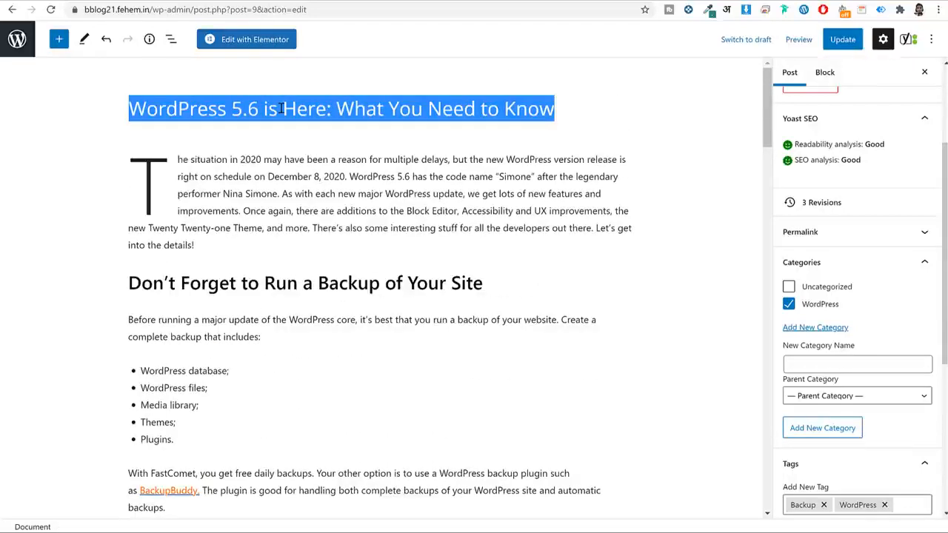
scroll(857, 306, down, 4)
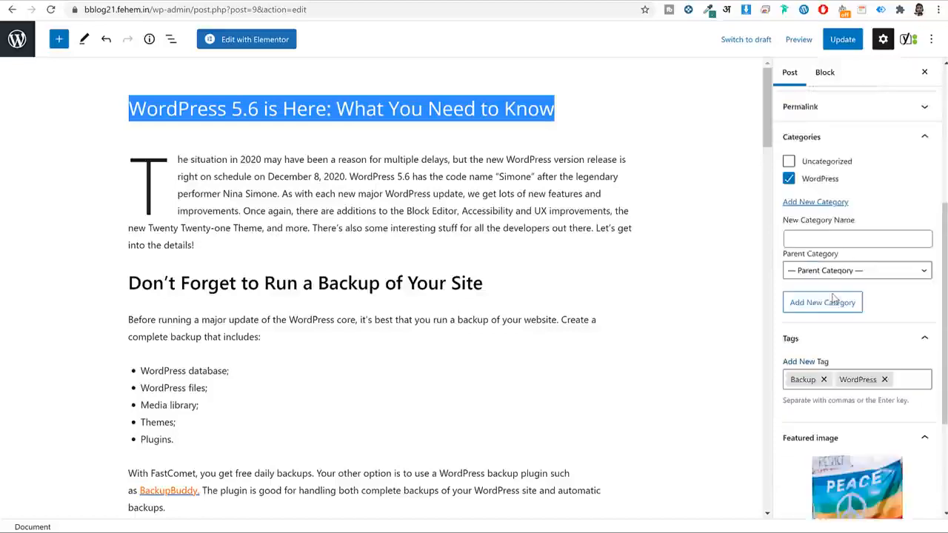
scroll(822, 230, up, 1)
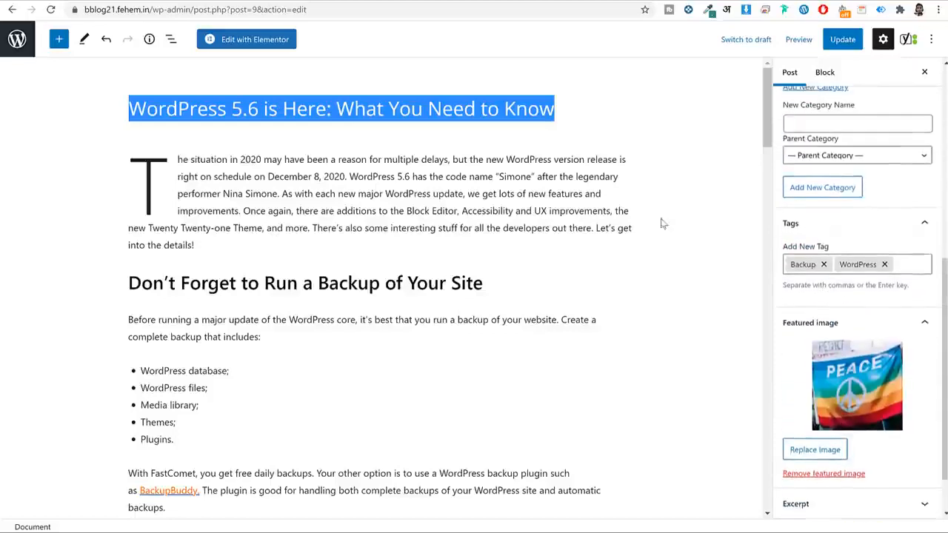
click(184, 161)
drag(142, 179, 343, 274)
click(181, 272)
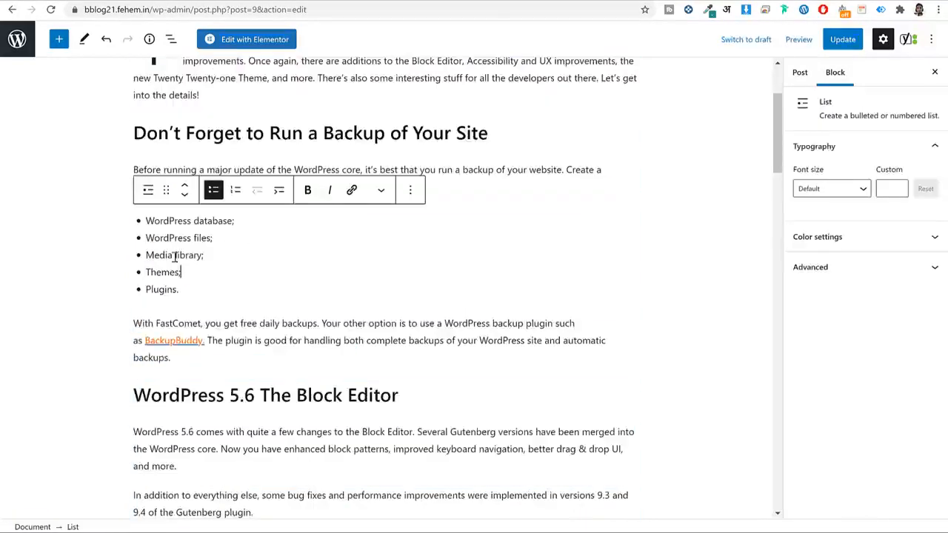
scroll(181, 274, up, 2)
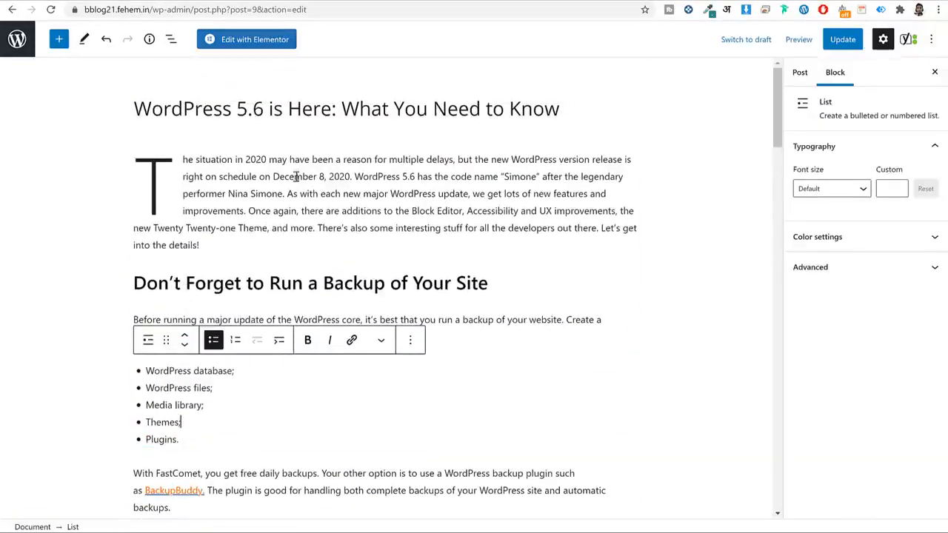
click(263, 42)
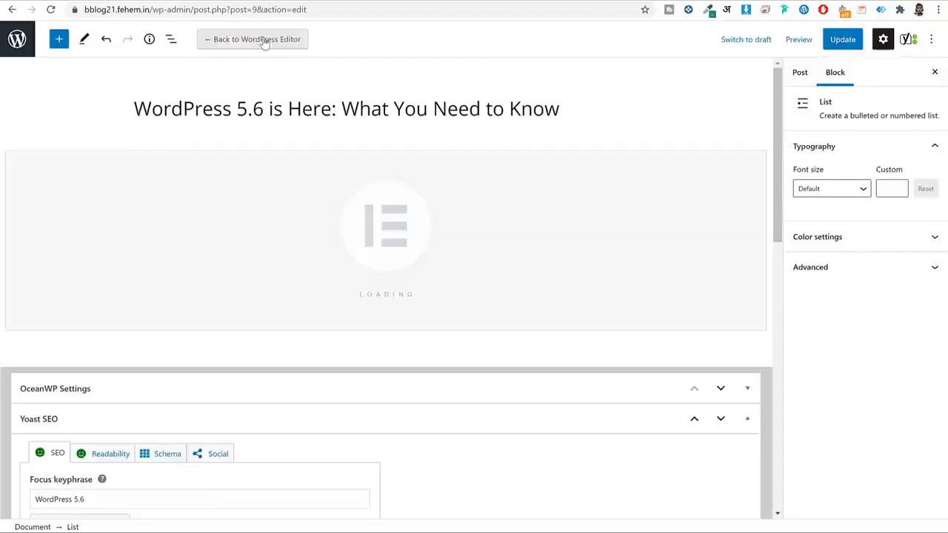
Scroll the Elementor preview down to the empty 'Drag widget here' area below the conclusion.
scroll(432, 97, down, 4)
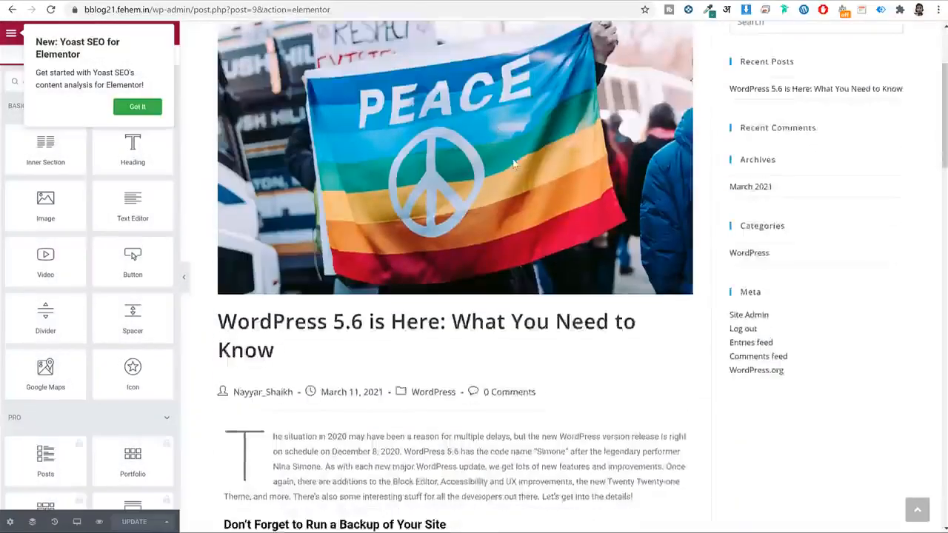
scroll(426, 232, down, 10)
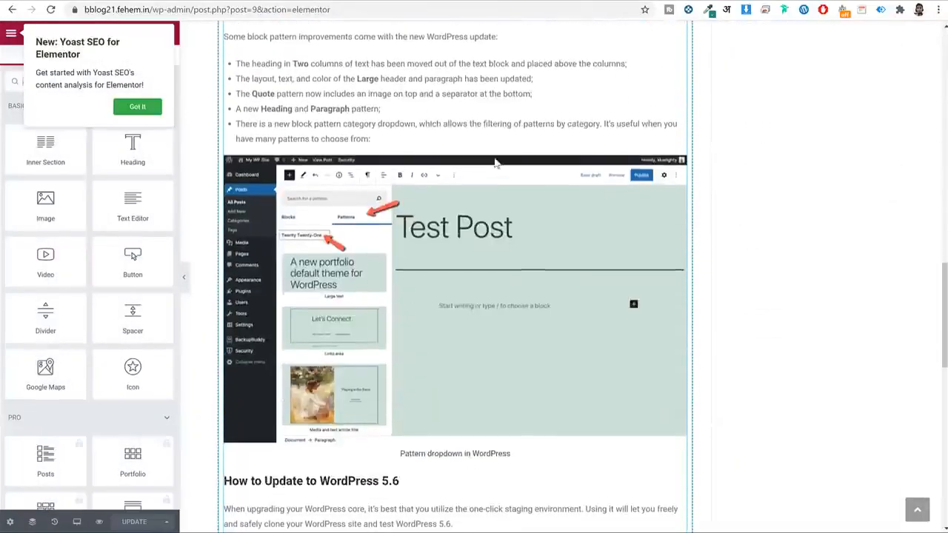
scroll(496, 158, up, 1)
scroll(332, 256, up, 5)
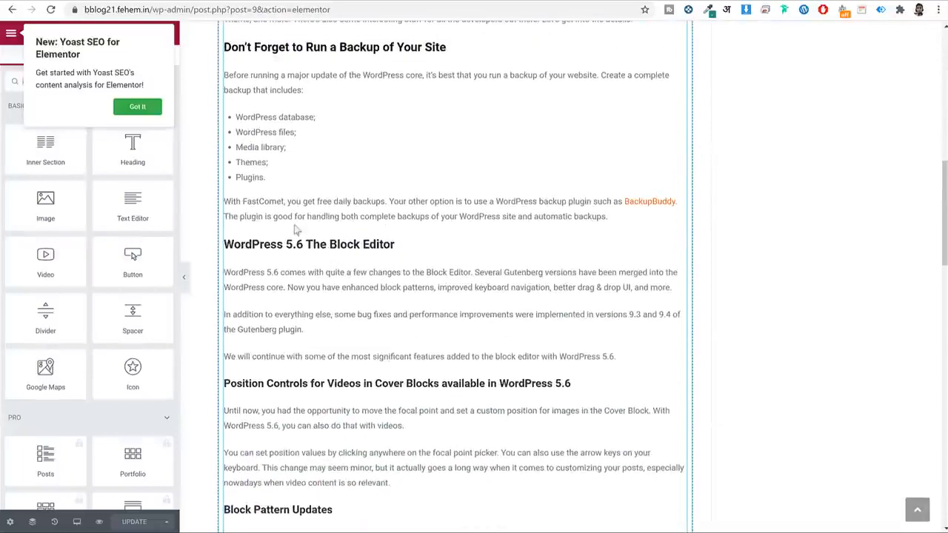
scroll(516, 248, down, 9)
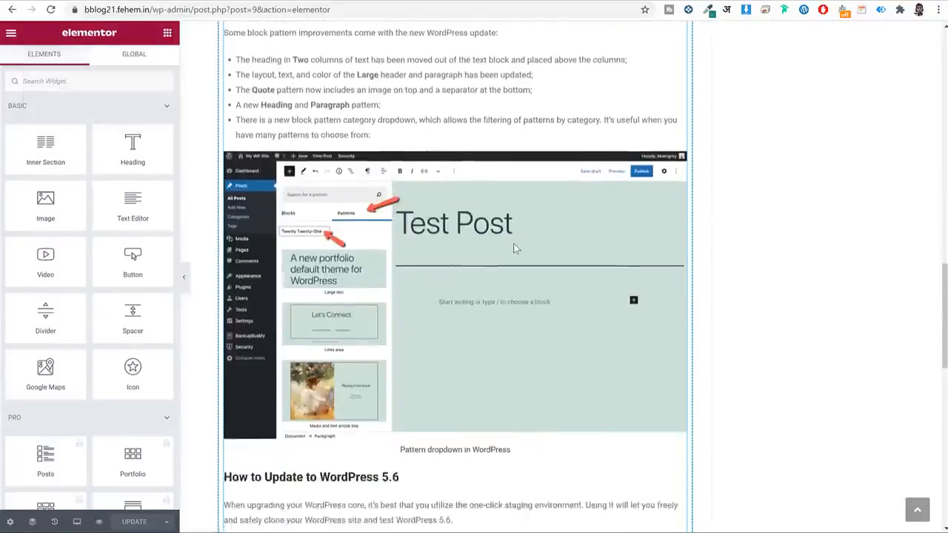
scroll(514, 247, down, 8)
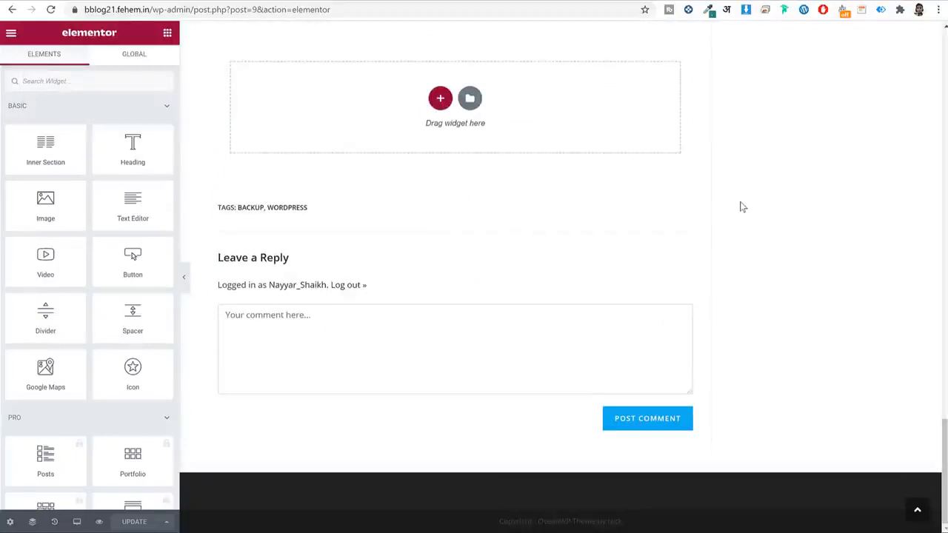
scroll(469, 195, up, 2)
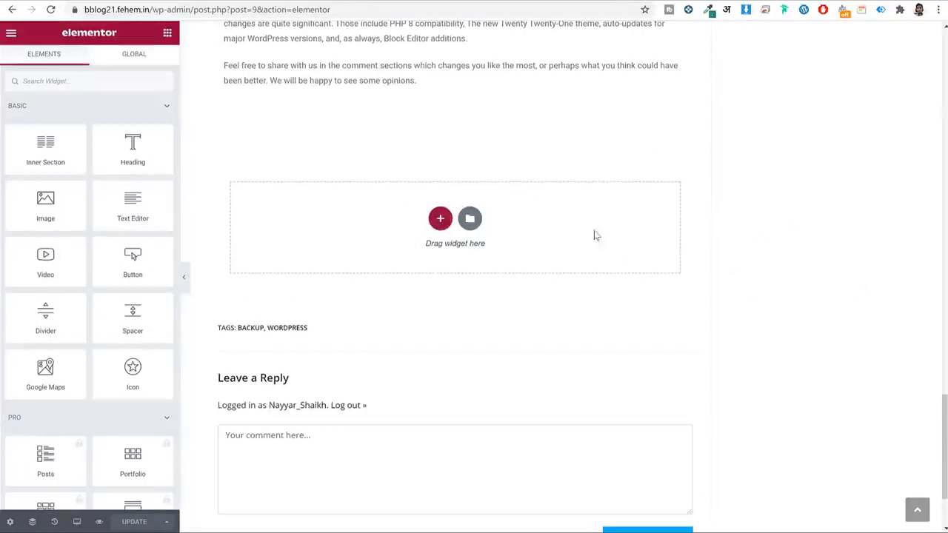
Add a new single-column section below the conclusion.
click(440, 219)
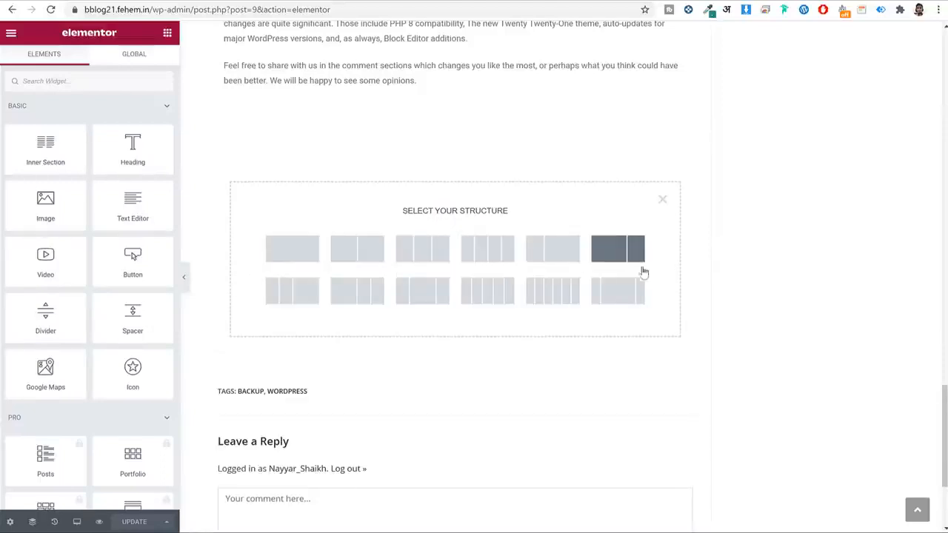
click(281, 256)
click(169, 37)
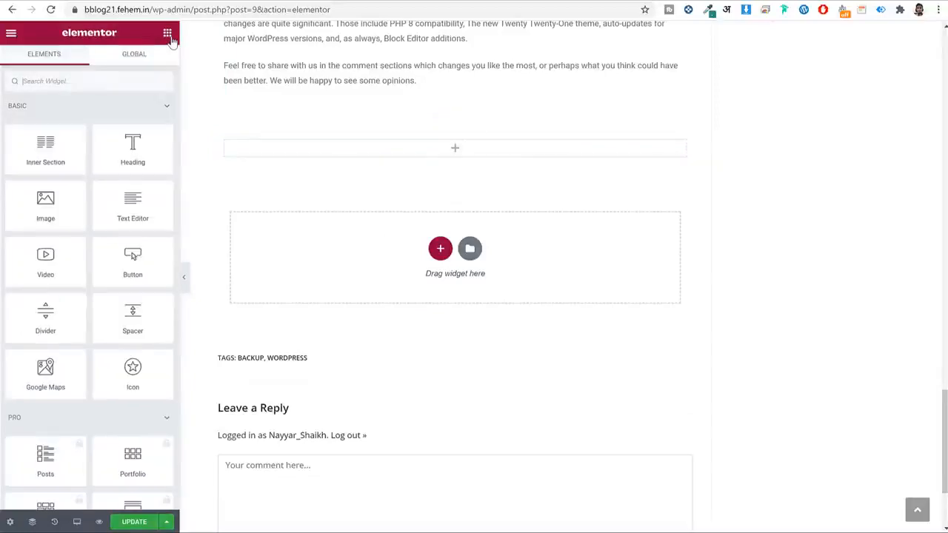
Copy the intro paragraph from the live post and drop a Text Editor widget into the section.
click(114, 1)
scroll(354, 238, down, 5)
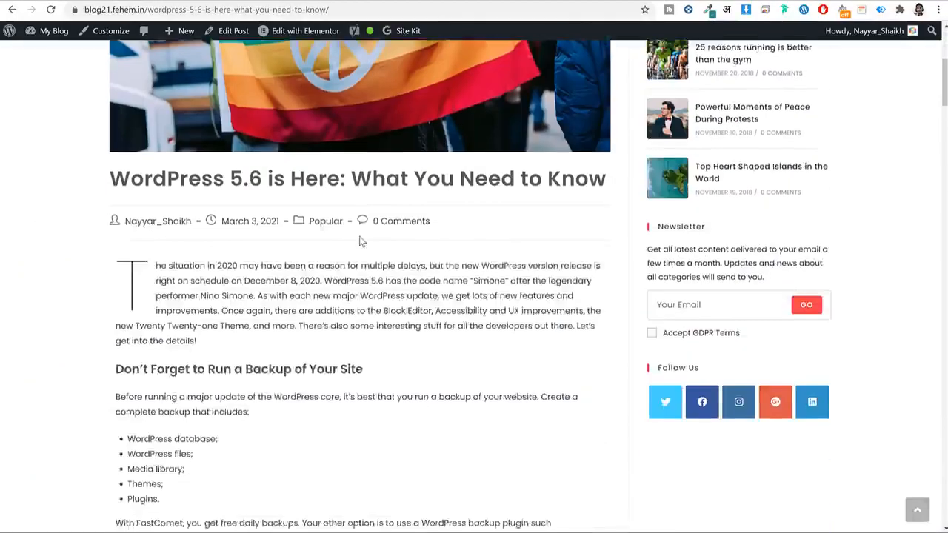
triple_click(262, 229)
key(ctrl+c)
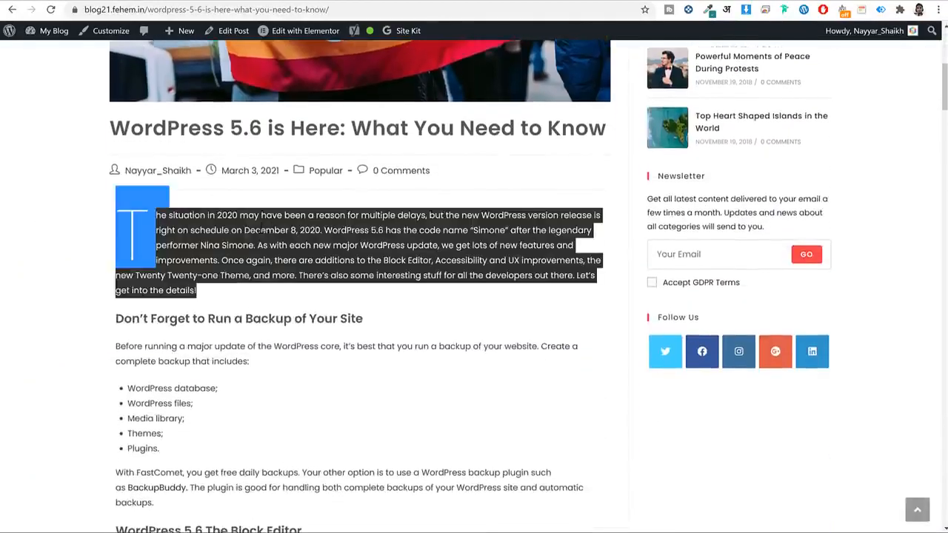
click(252, 1)
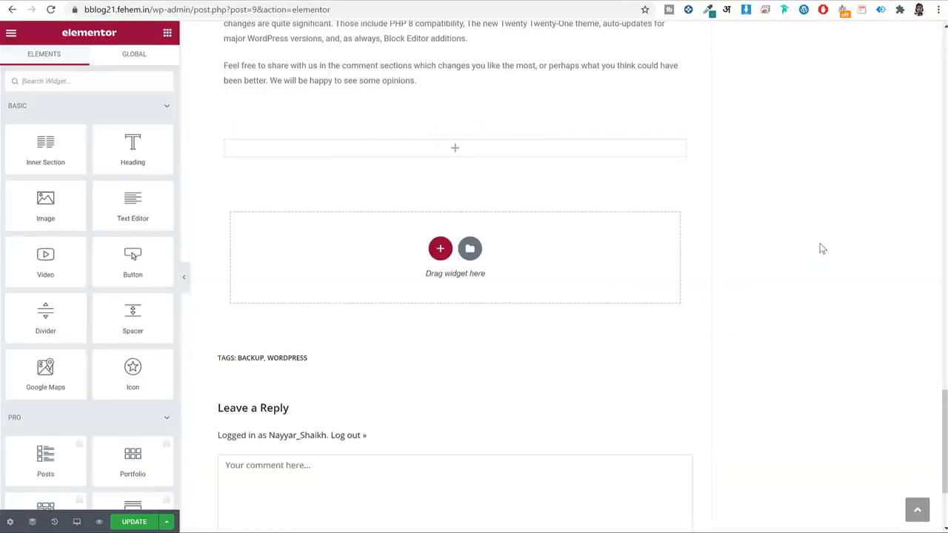
drag(132, 210, 466, 154)
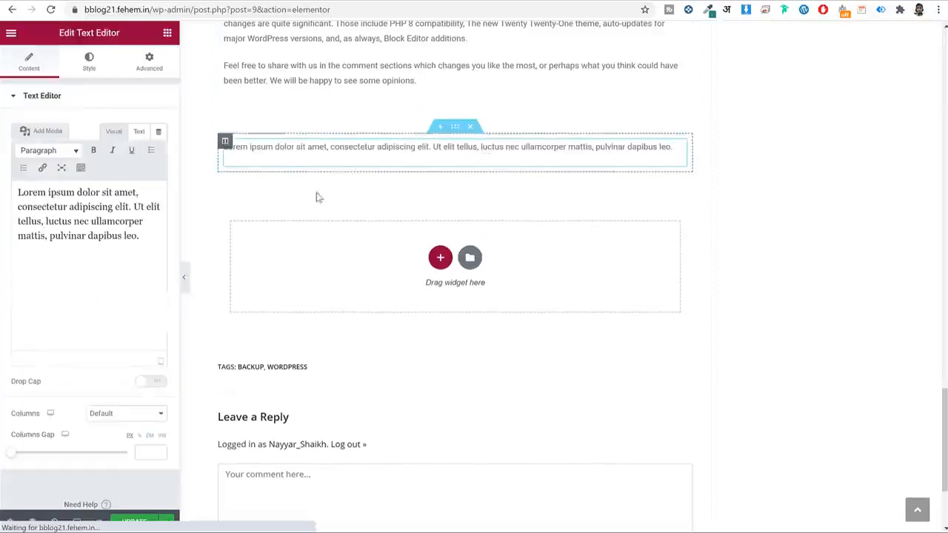
Paste the 'The situation in 2020 may have been…' intro over the Lorem ipsum placeholder, removing the blank line.
triple_click(130, 218)
key(ctrl+v)
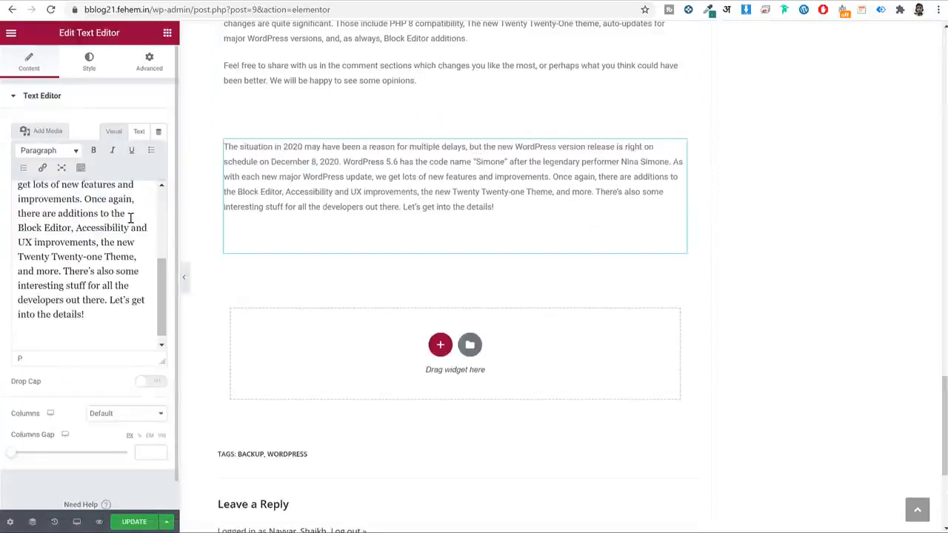
key(BackSpace)
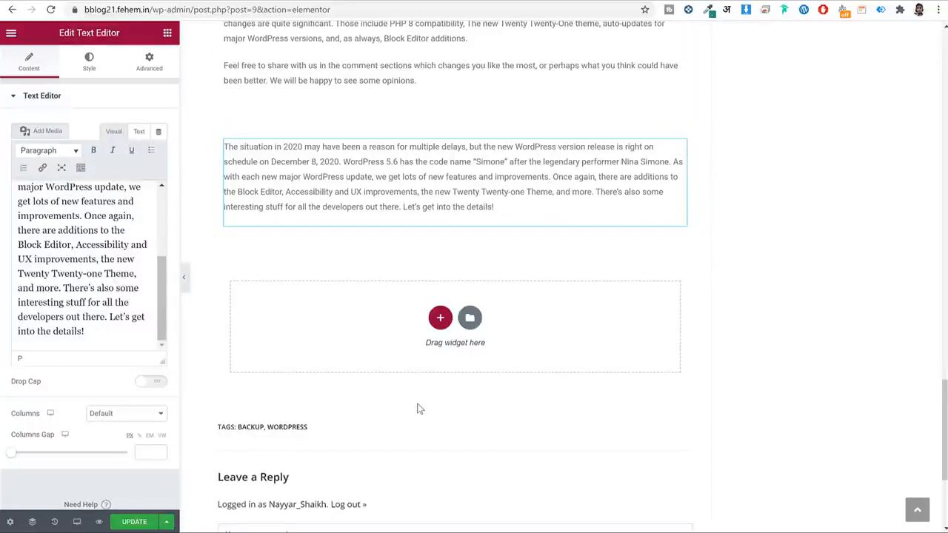
Browse the post's Settings, Style and Advanced panels, then open Elementor's main menu.
click(11, 523)
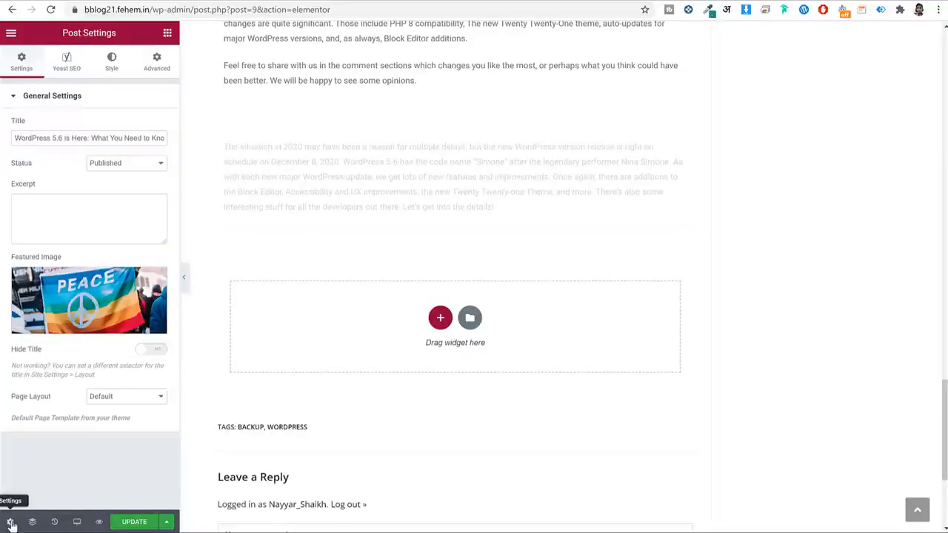
click(113, 65)
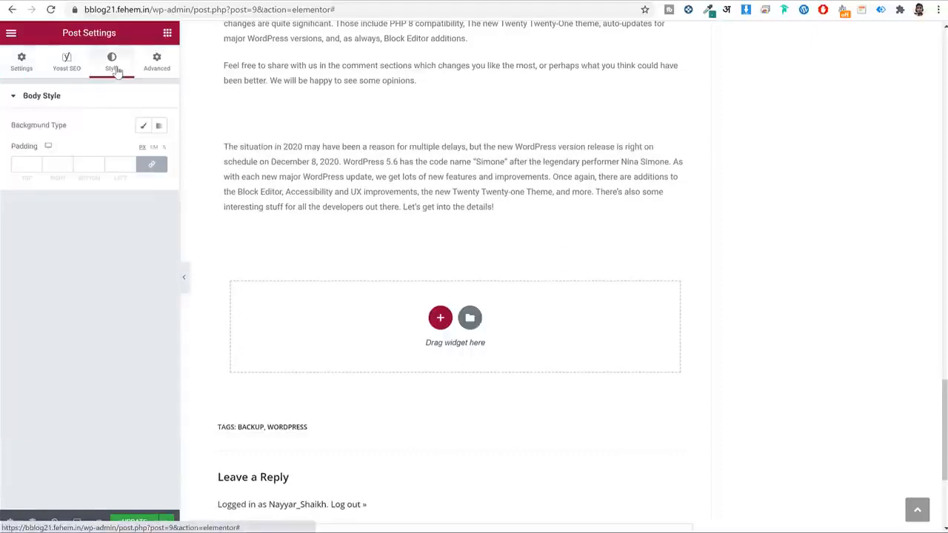
click(159, 63)
click(27, 60)
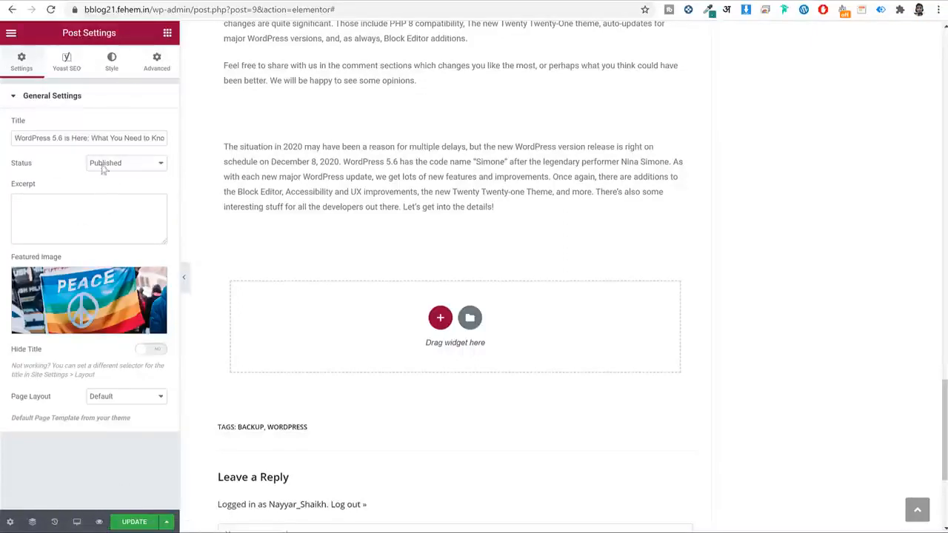
click(11, 33)
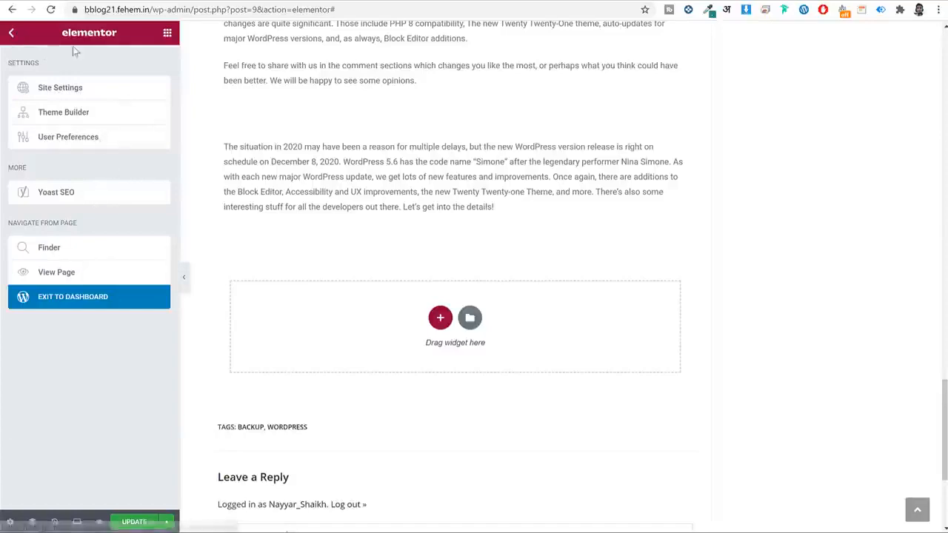
Set the Site Settings Body Typography font family to Poppins.
click(95, 89)
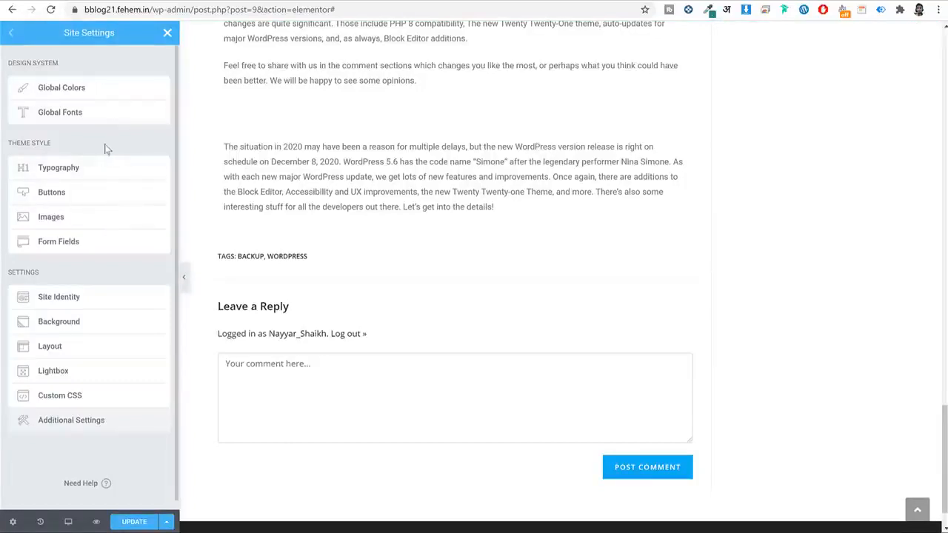
click(75, 170)
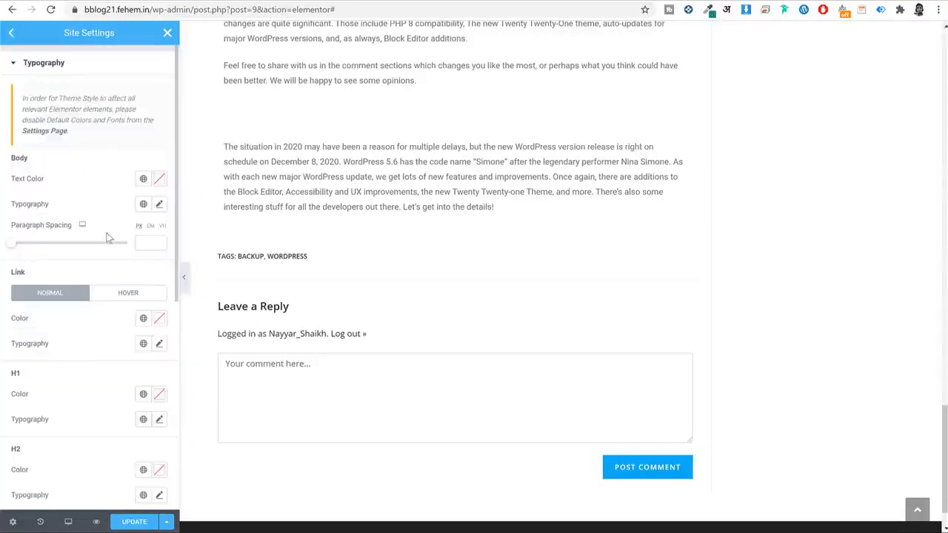
click(160, 206)
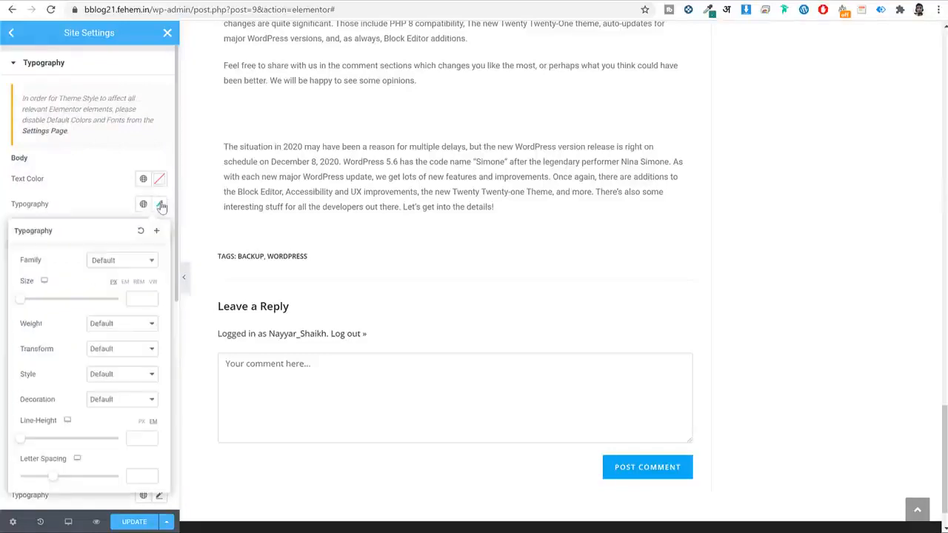
click(130, 265)
text(poppins)
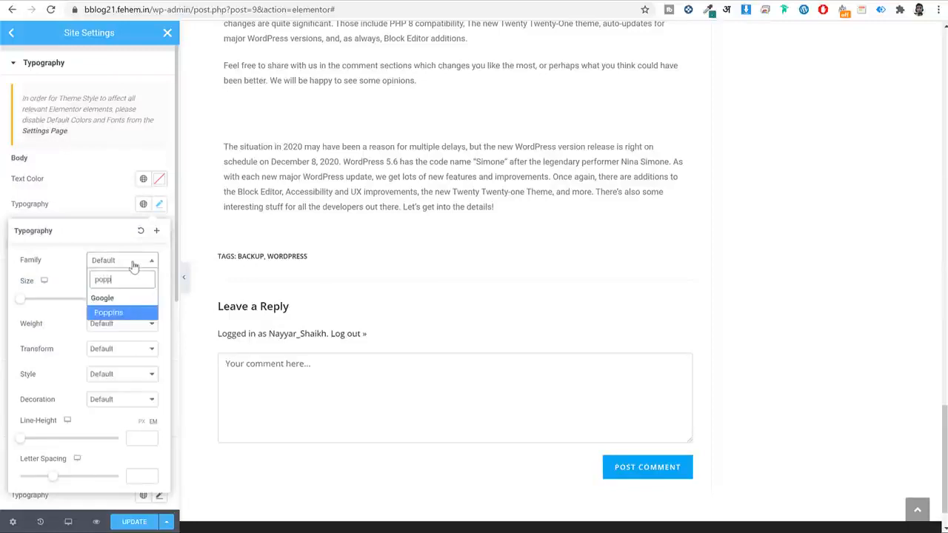
key(Return)
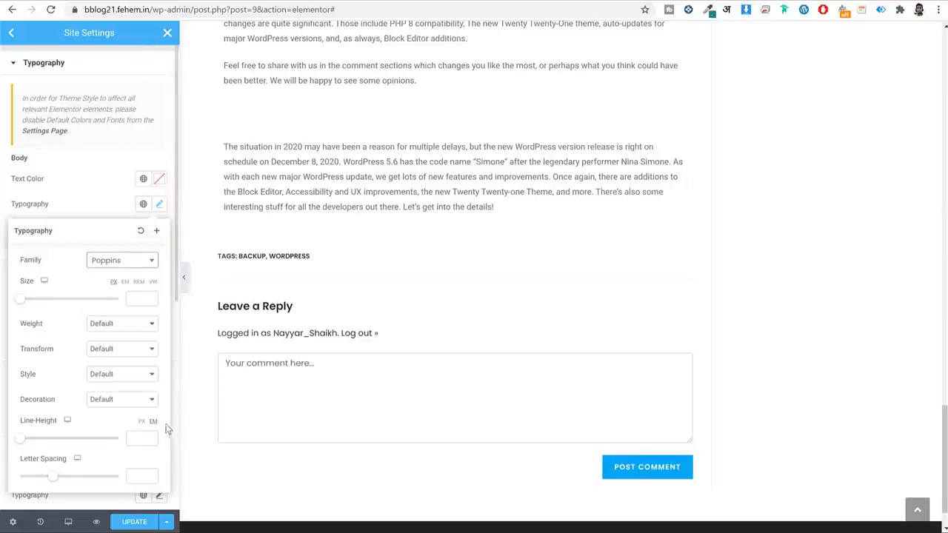
click(140, 230)
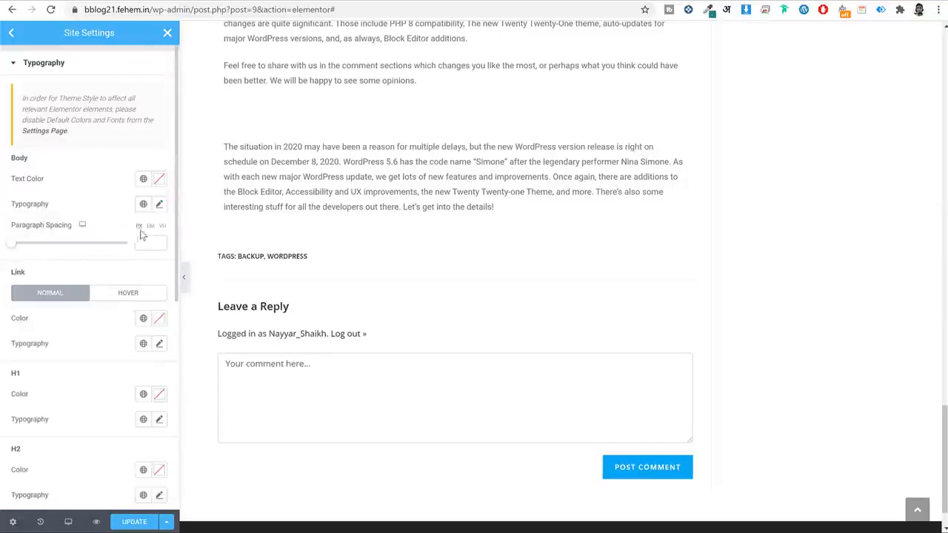
click(168, 35)
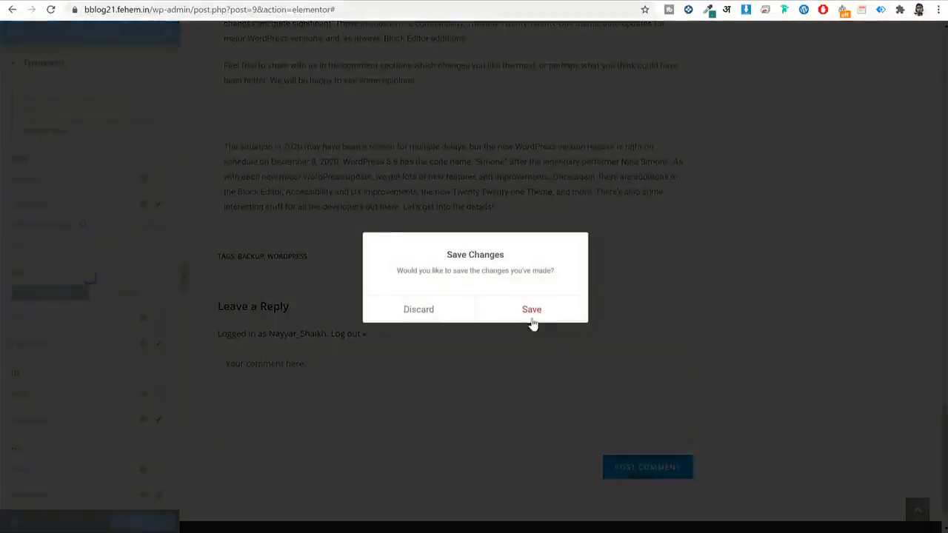
Save the Poppins site settings changes.
click(532, 310)
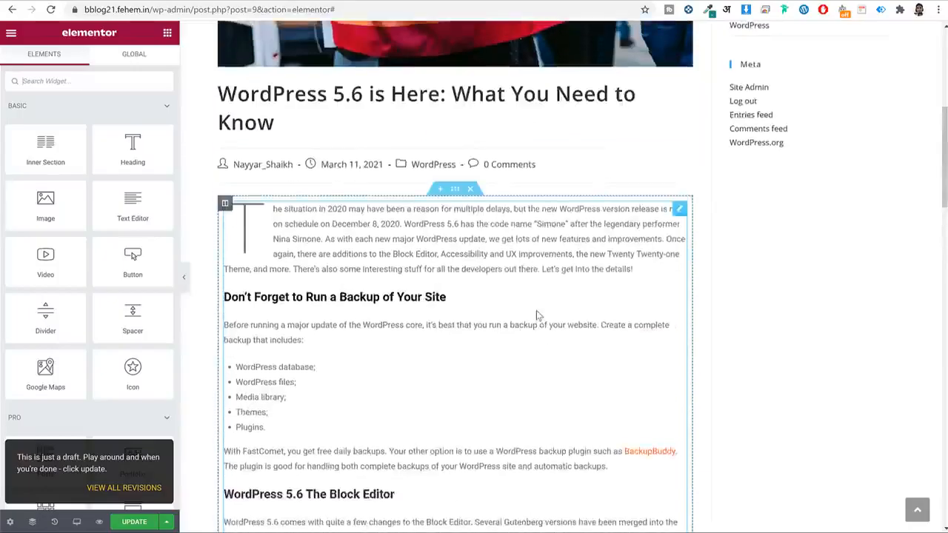
scroll(538, 313, down, 20)
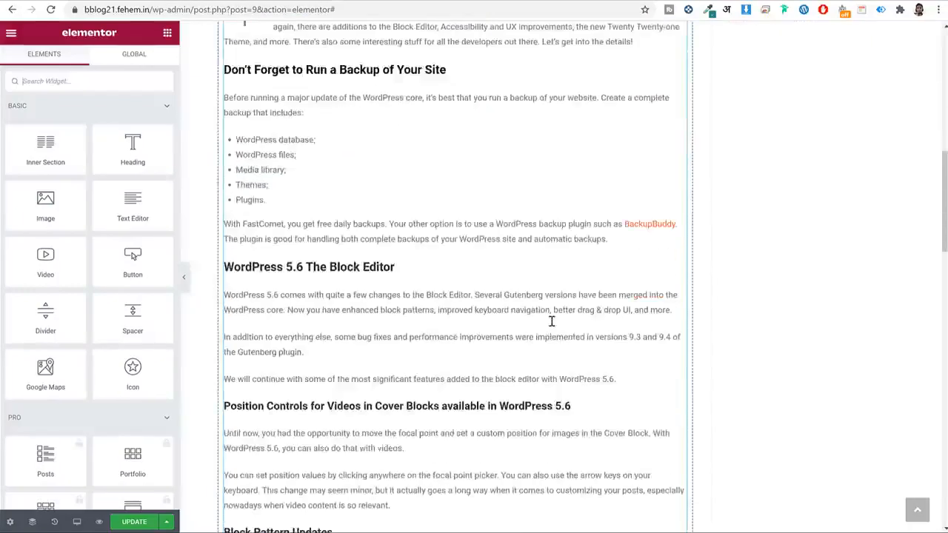
scroll(551, 325, up, 1)
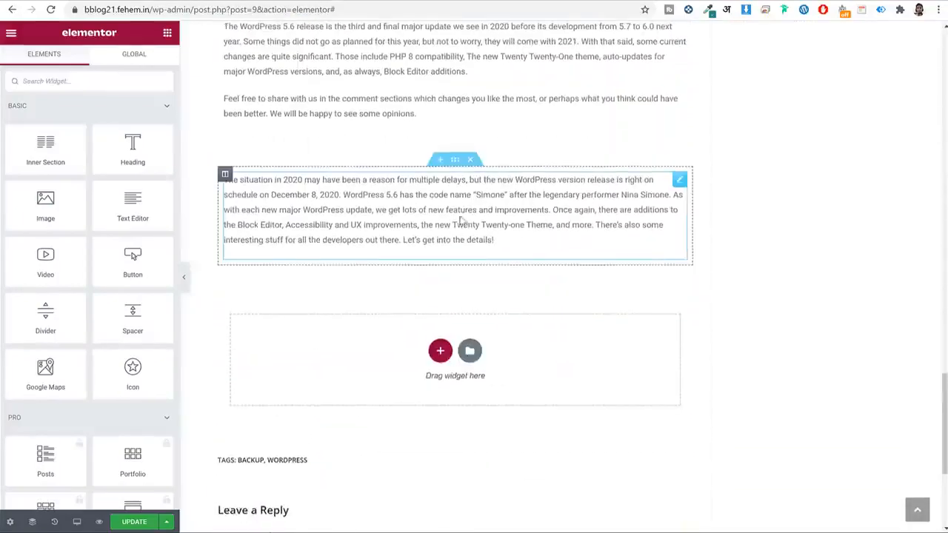
Turn on Drop Cap for the intro paragraph and add a Heading widget below it.
click(436, 213)
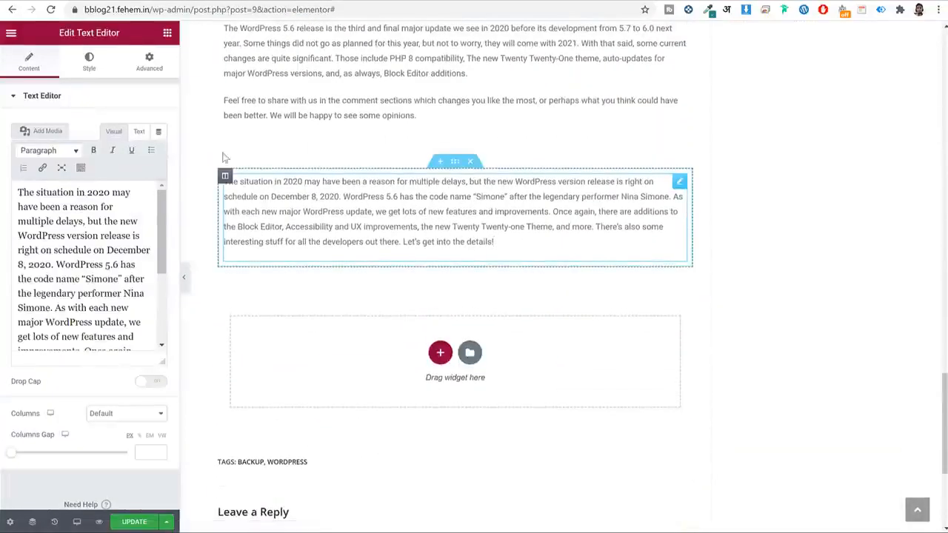
click(167, 33)
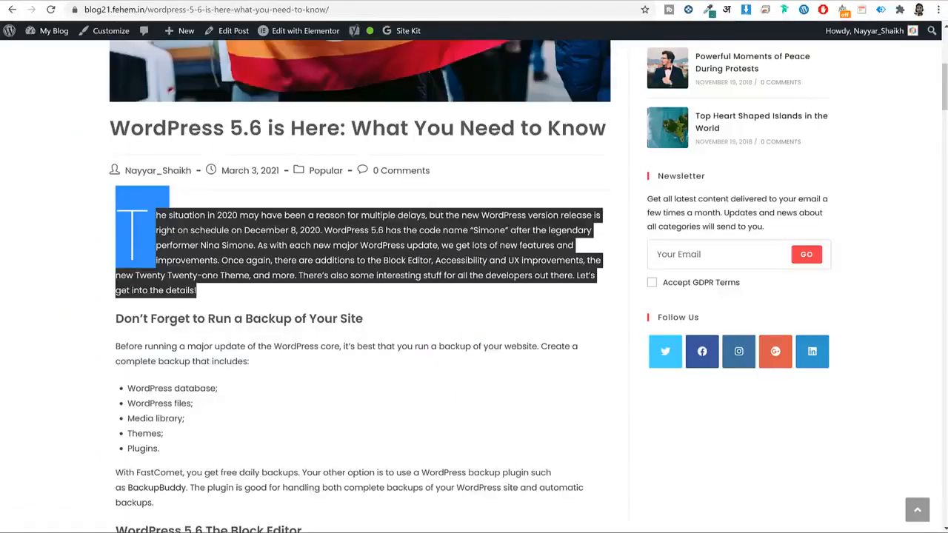
click(211, 329)
triple_click(225, 313)
key(ctrl+c)
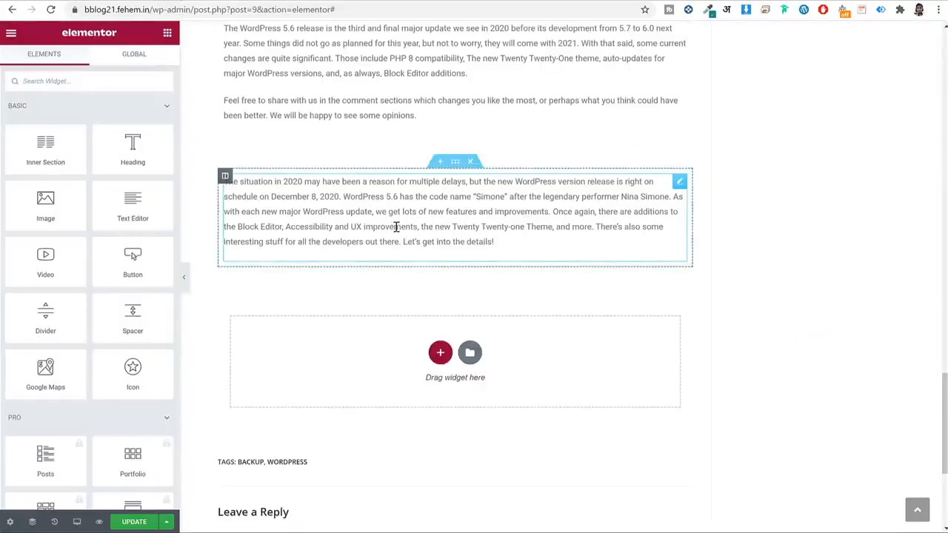
click(393, 227)
click(151, 382)
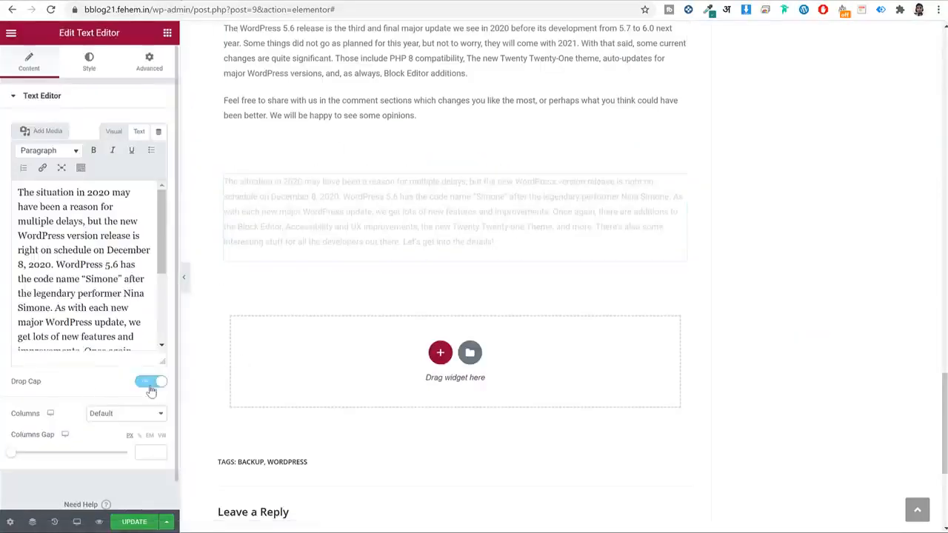
click(169, 36)
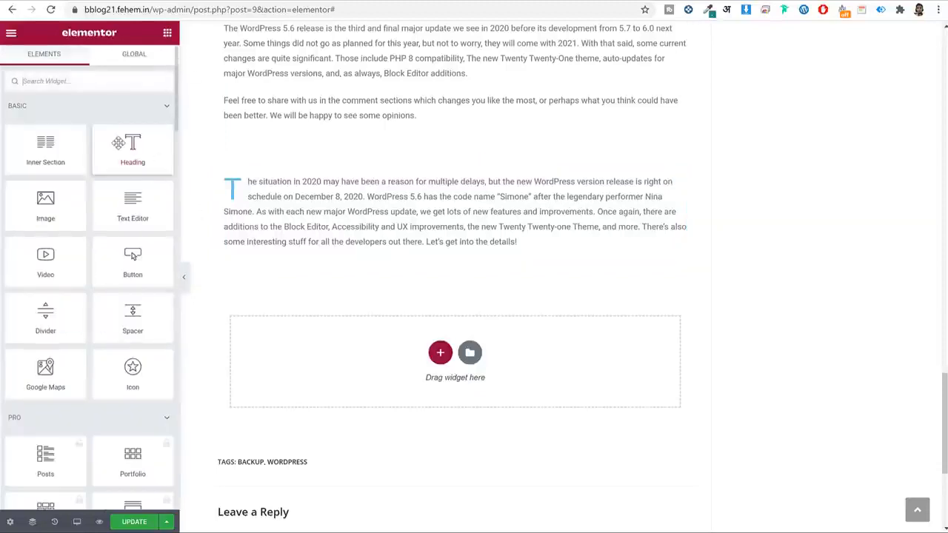
drag(132, 146, 313, 239)
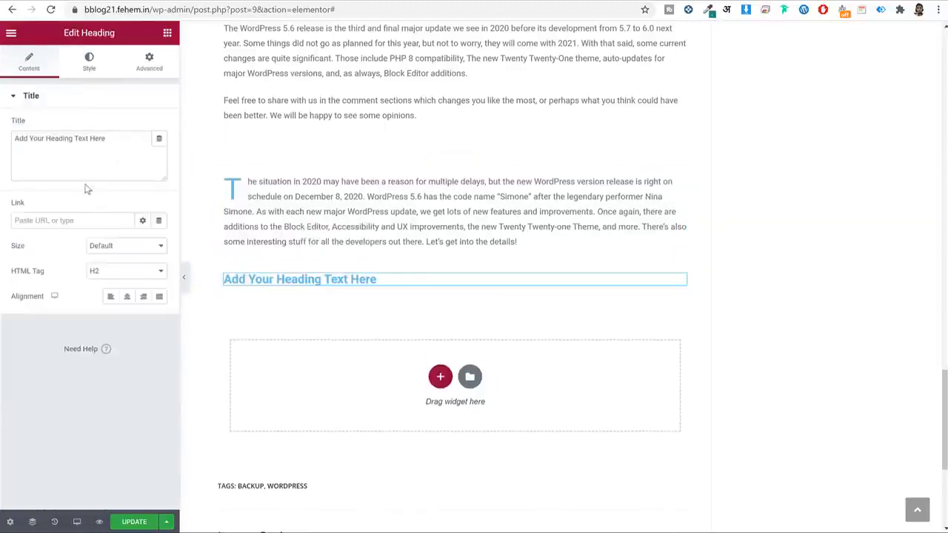
Title the heading 'Don't Forget to Run a Backup of Your Site'.
double_click(87, 160)
key(ctrl+a)
key(ctrl+v)
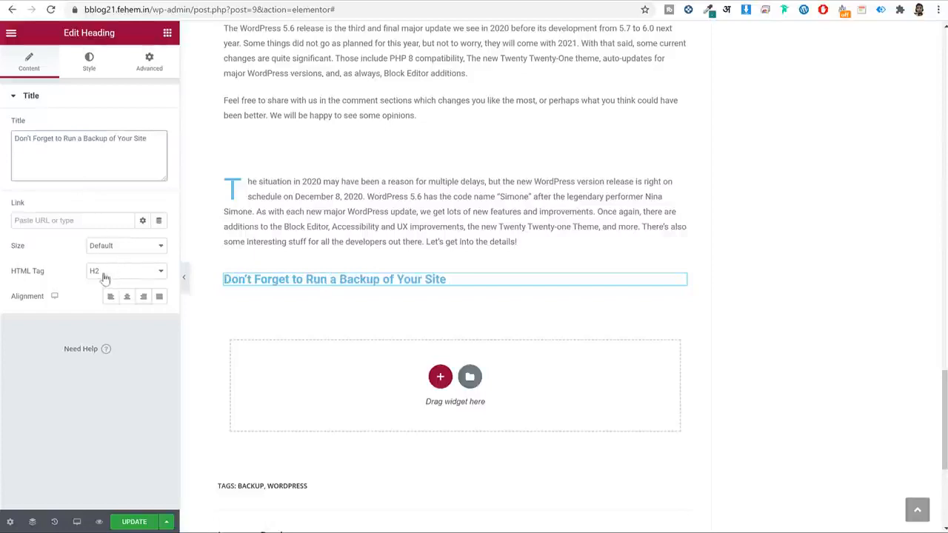
click(88, 67)
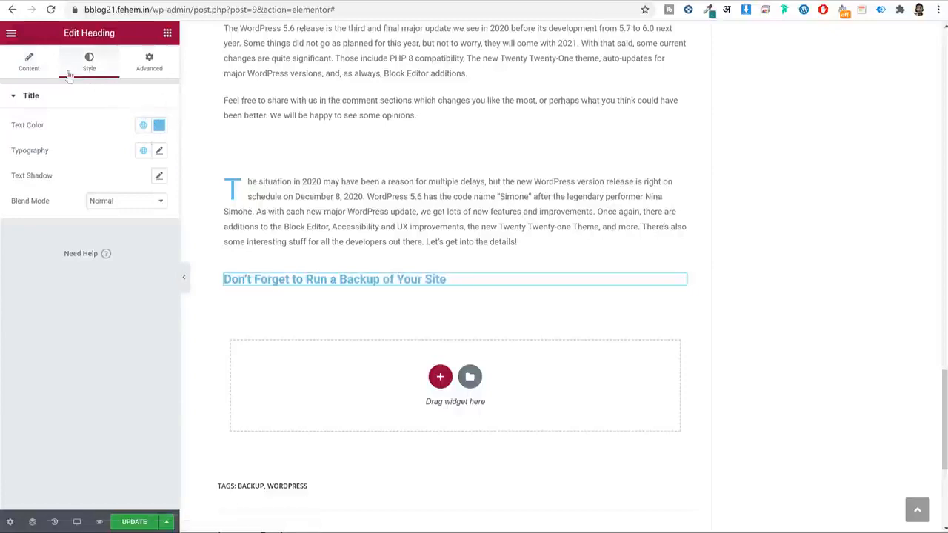
click(41, 69)
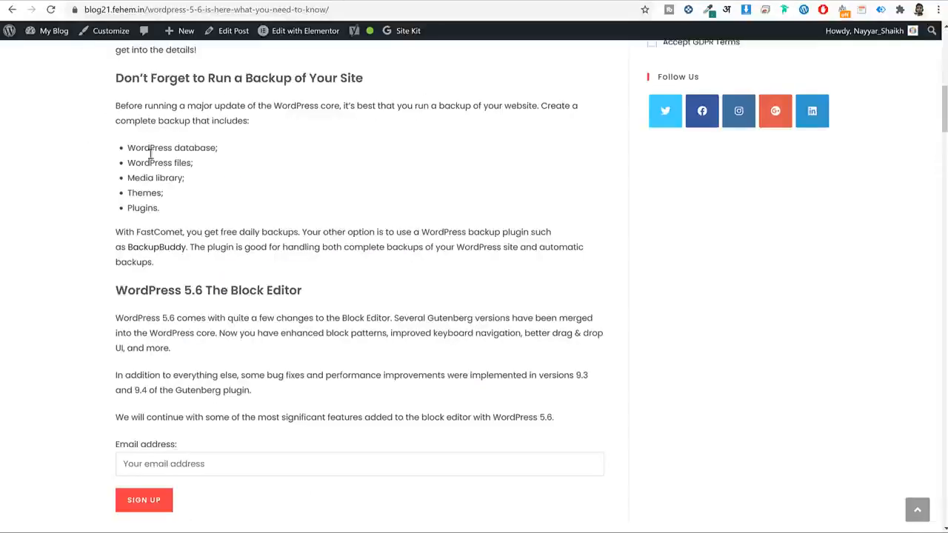
Add a Text Editor widget below the heading holding the copied backup paragraph and bullet list.
drag(116, 105, 202, 262)
key(ctrl+c)
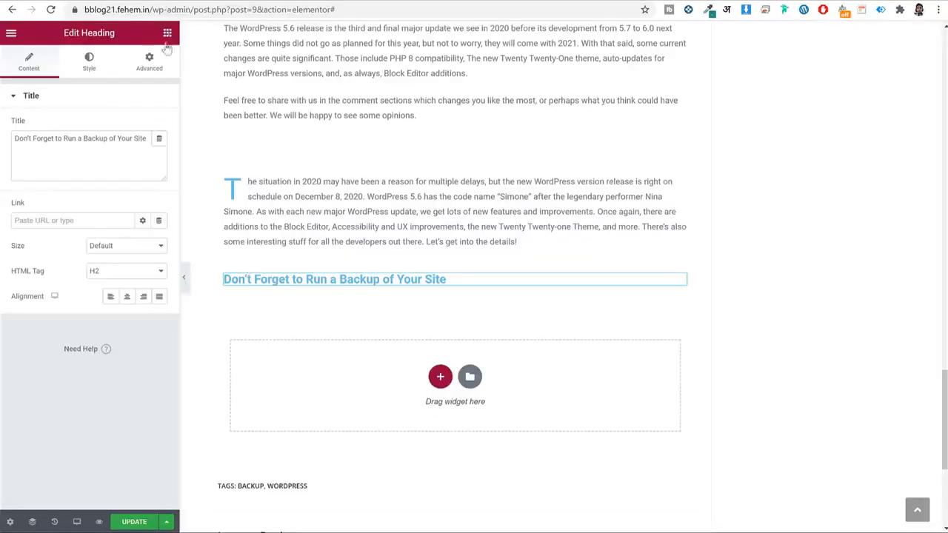
click(167, 35)
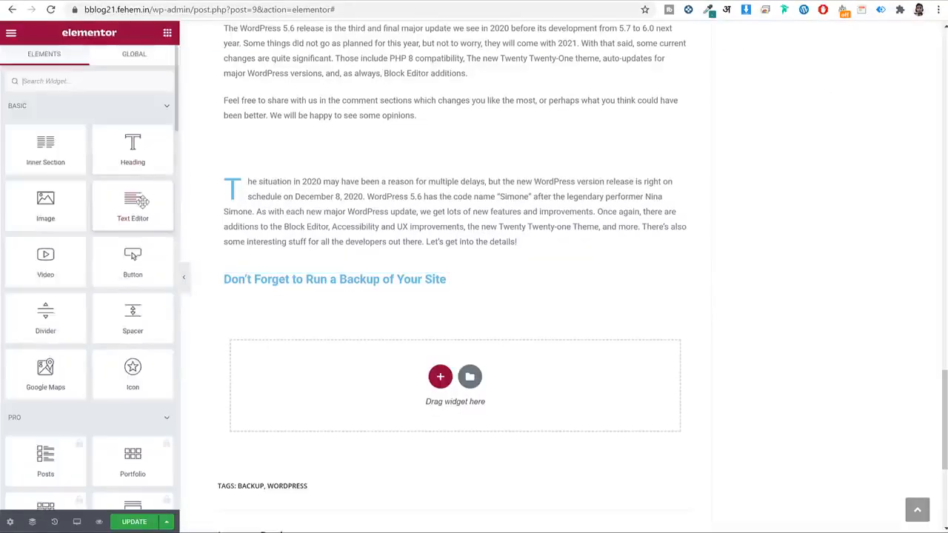
drag(131, 211, 423, 294)
click(155, 239)
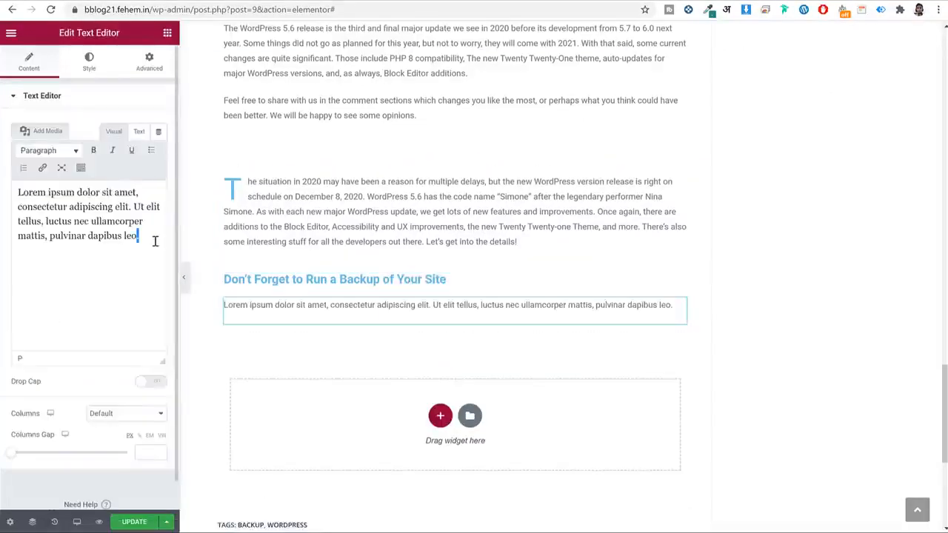
key(ctrl+a)
key(ctrl+v)
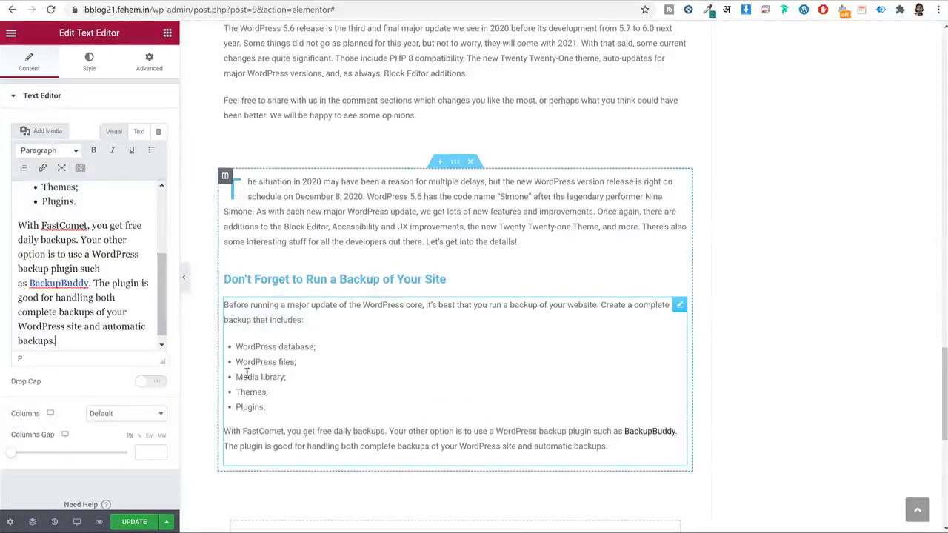
scroll(89, 295, up, 1)
drag(89, 286, 51, 220)
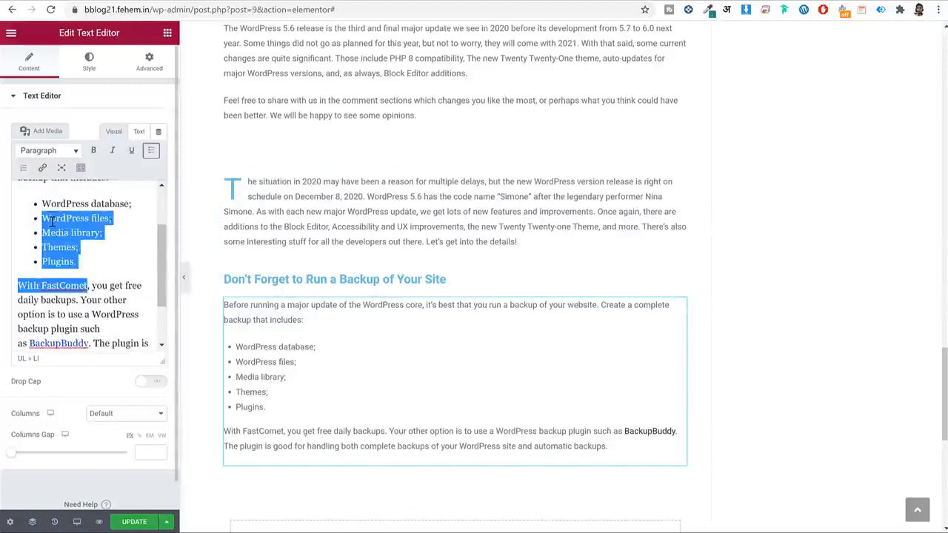
click(51, 220)
scroll(76, 235, up, 2)
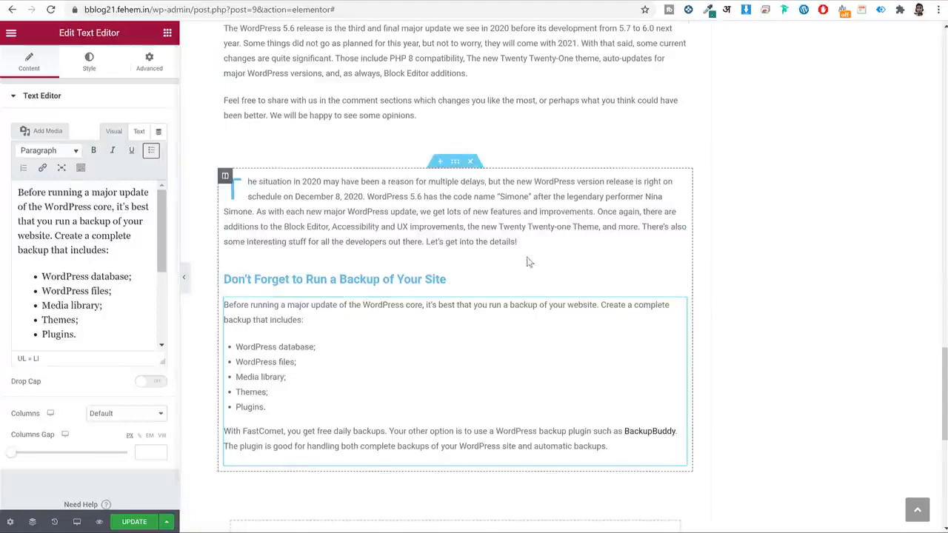
Add an Image widget below the backup text showing the Test Post screenshot.
click(168, 35)
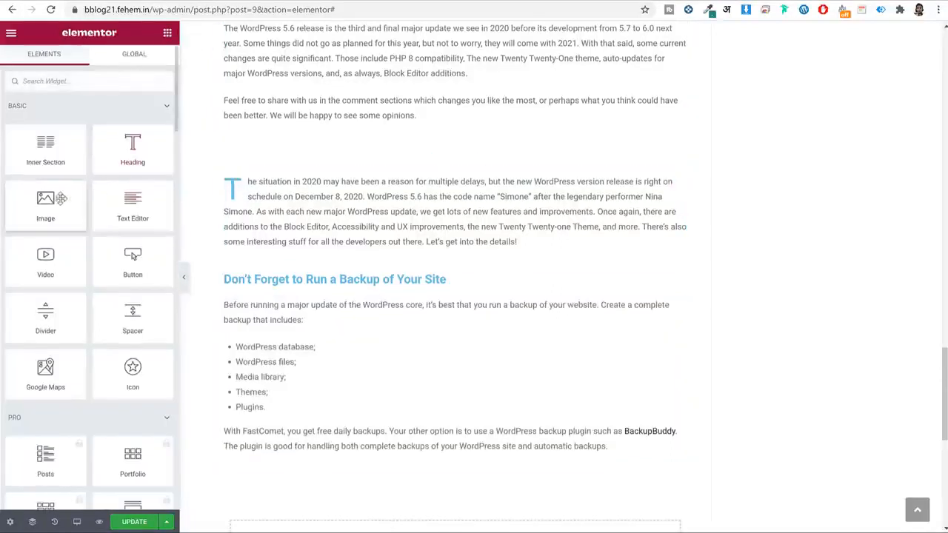
scroll(455, 186, down, 2)
scroll(454, 186, down, 2)
drag(45, 200, 385, 223)
click(85, 159)
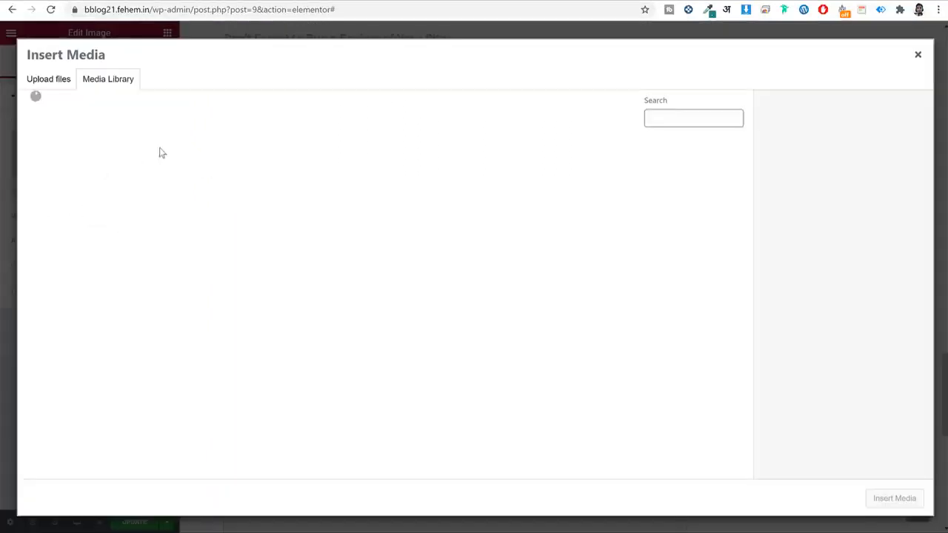
click(158, 159)
click(898, 501)
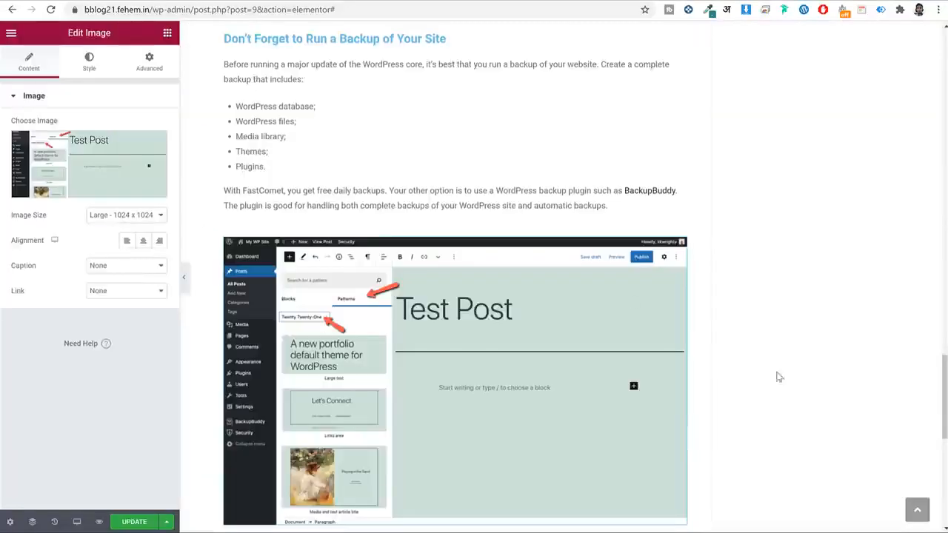
Add an empty two-column Inner Section below the screenshot.
scroll(670, 233, down, 4)
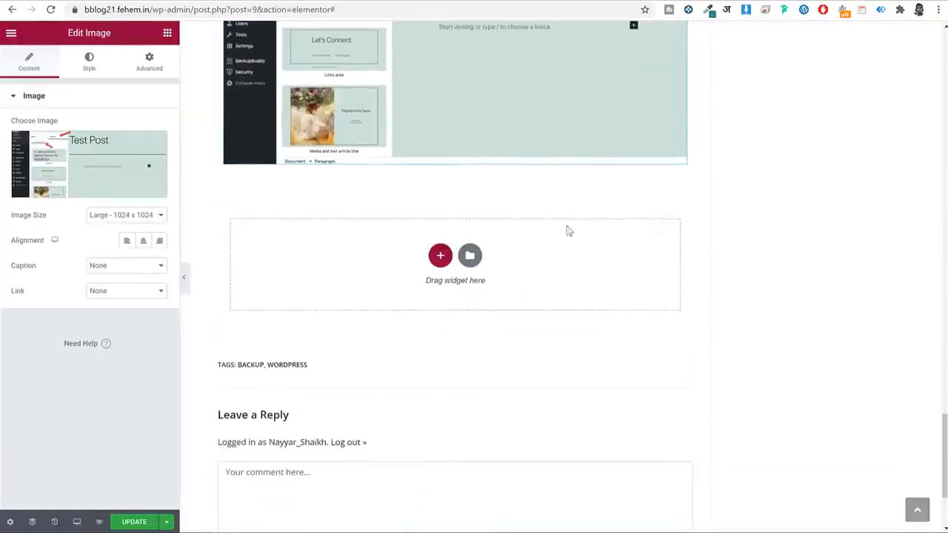
scroll(491, 239, up, 3)
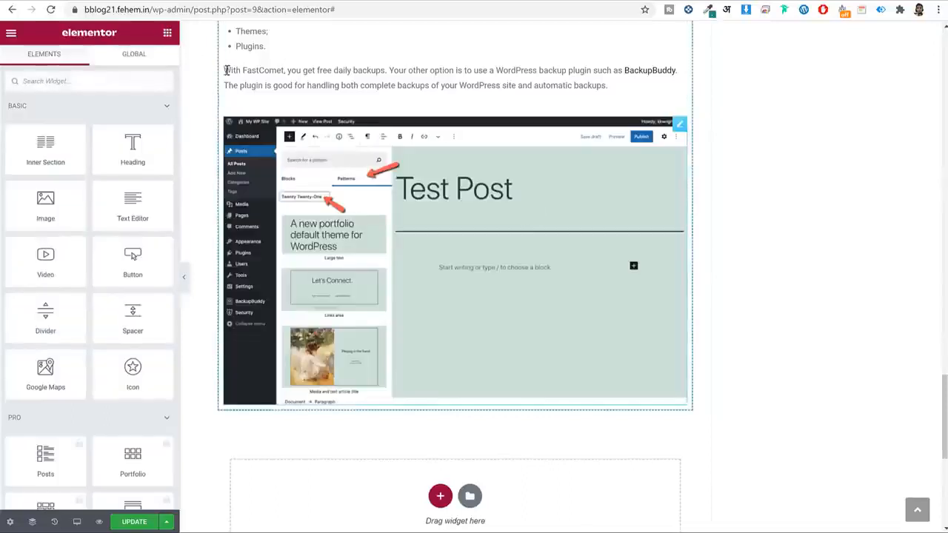
drag(52, 148, 370, 384)
scroll(403, 341, down, 2)
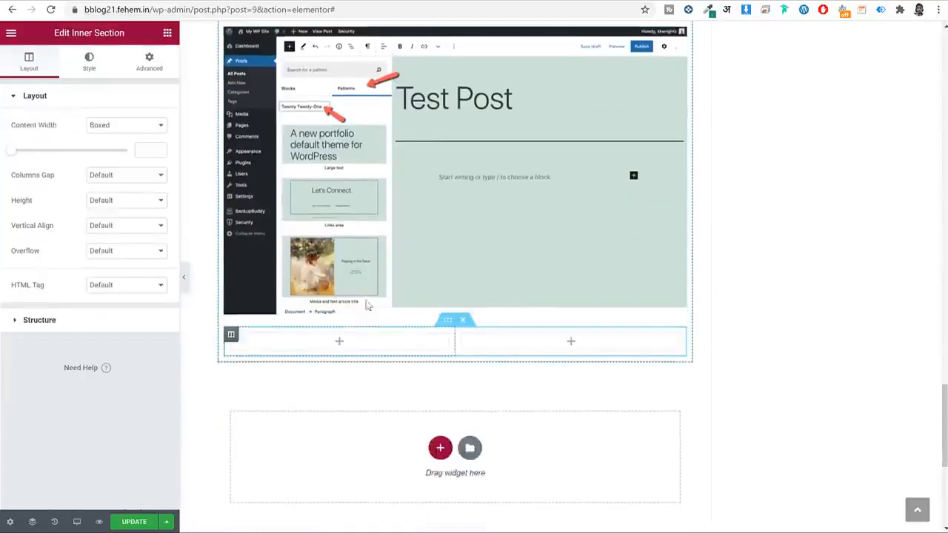
Add an image placeholder to the left column and move the Test Post screenshot into the right column.
click(169, 34)
drag(45, 201, 262, 312)
drag(522, 175, 592, 77)
scroll(679, 168, up, 4)
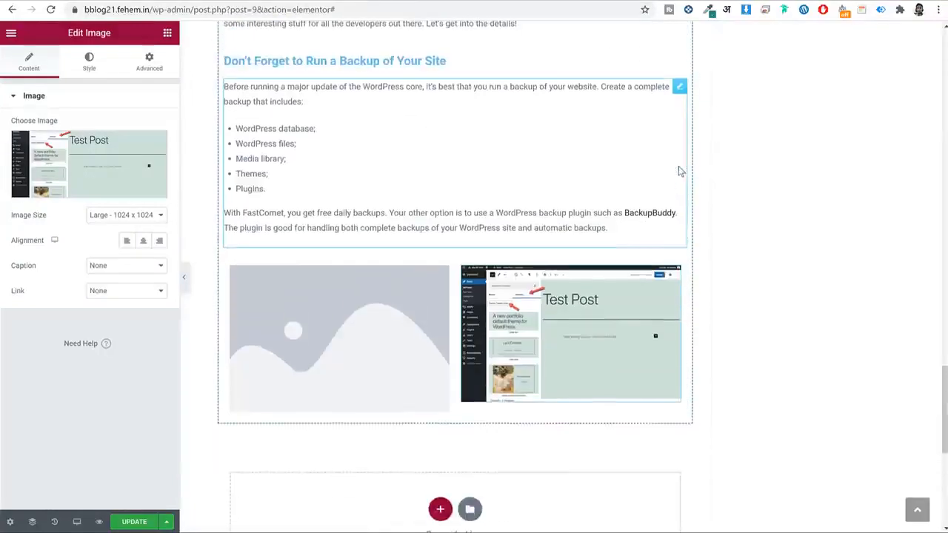
scroll(679, 169, down, 1)
Copy the screenshot into the left column and delete the grey placeholder image.
right_click(523, 213)
click(451, 244)
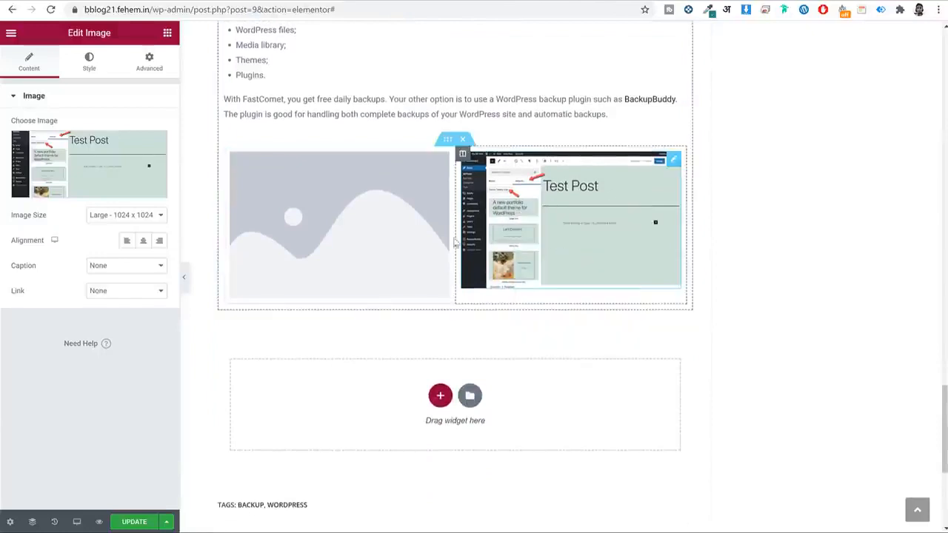
right_click(351, 224)
click(389, 294)
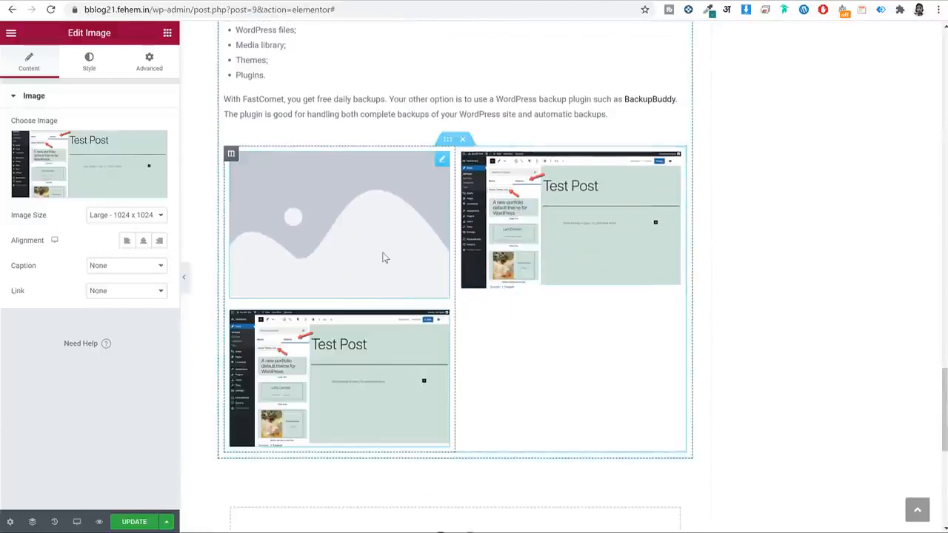
right_click(383, 256)
click(420, 428)
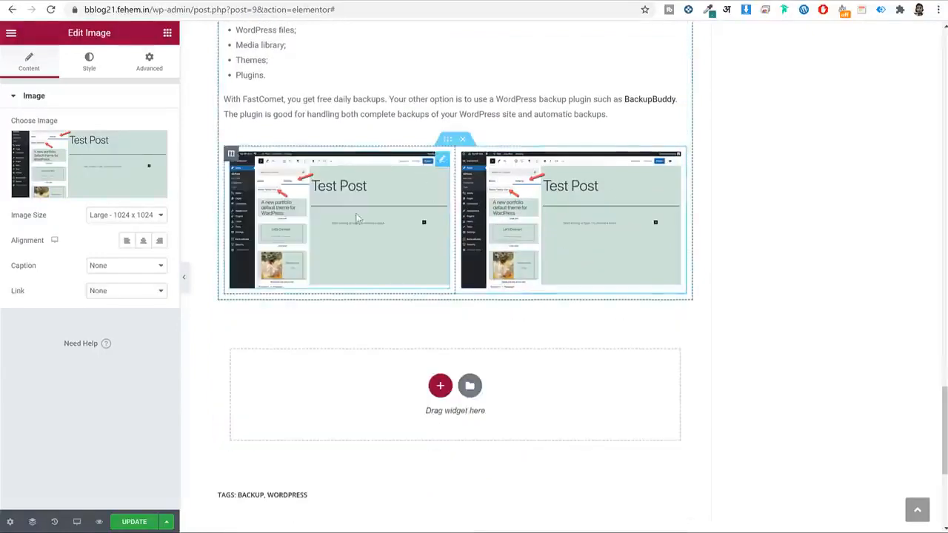
scroll(328, 258, up, 3)
scroll(466, 352, down, 1)
scroll(467, 352, down, 1)
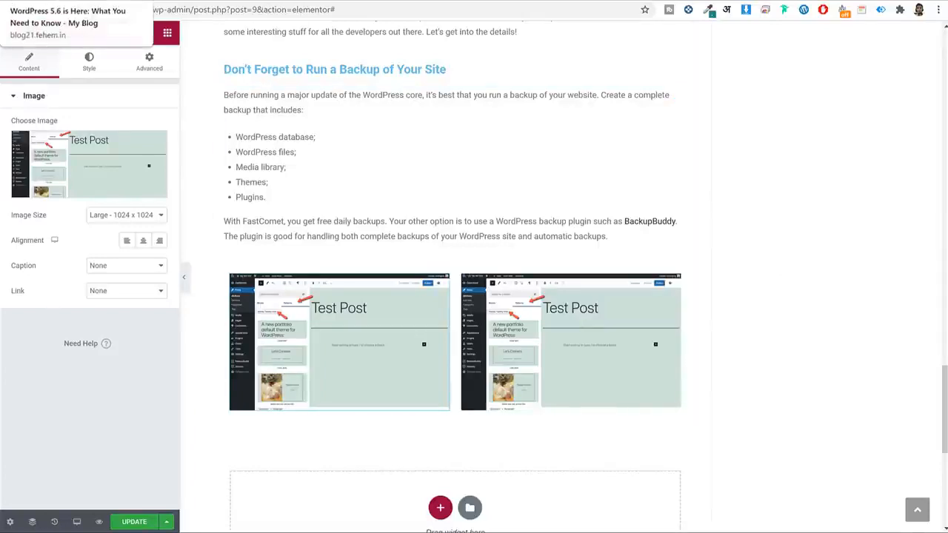
Select the update and Conclusion text on the live post and add a Text Editor widget below the screenshots.
click(70, 1)
scroll(373, 207, down, 20)
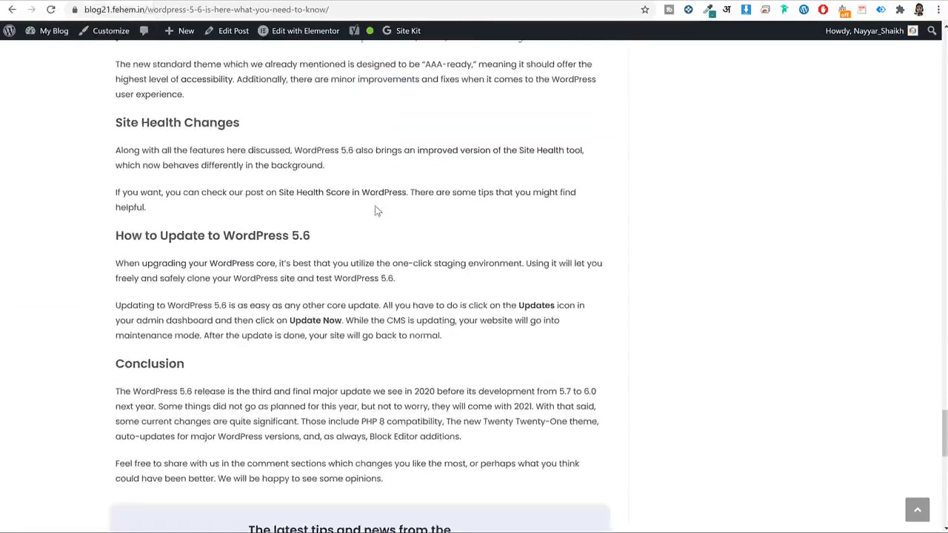
drag(114, 101, 477, 345)
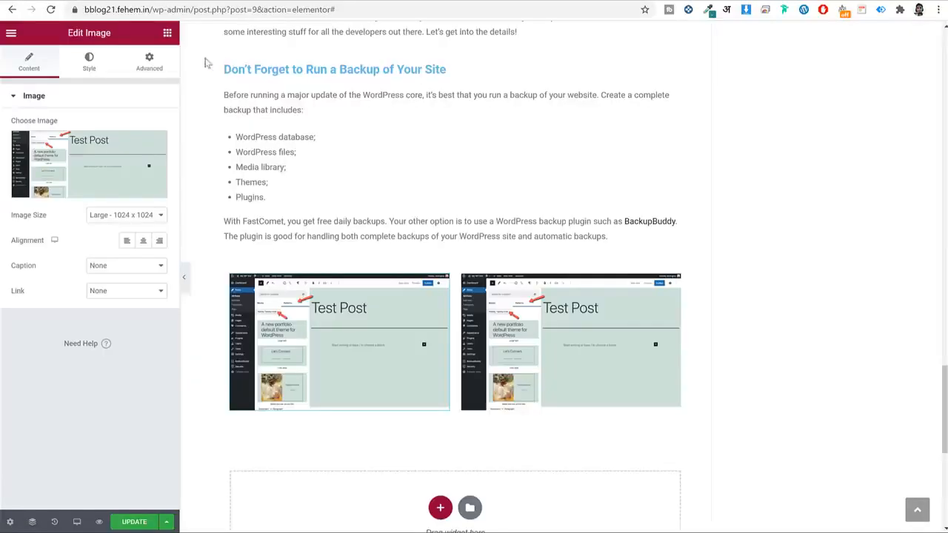
click(168, 35)
drag(133, 207, 422, 416)
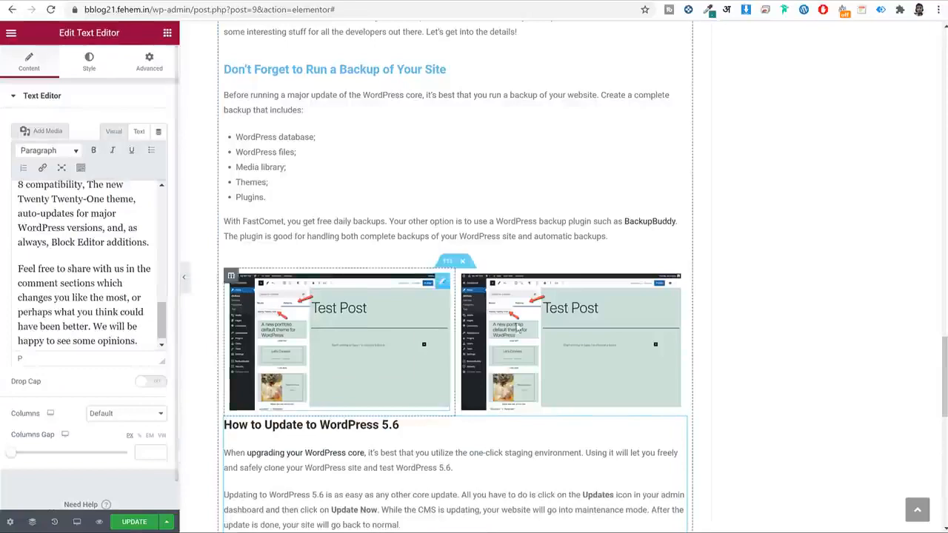
Select 'WordPress 5.6' in the Conclusion paragraph of the text block.
scroll(432, 307, down, 5)
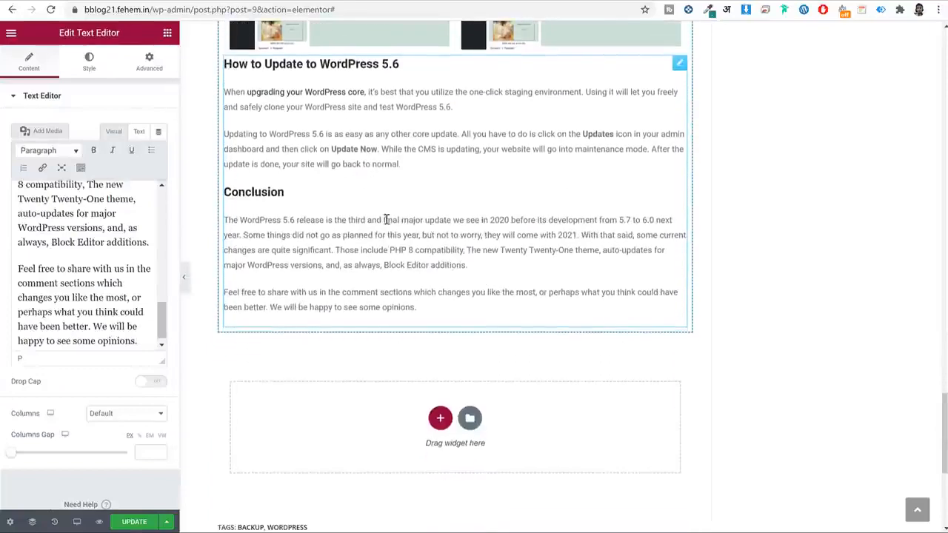
click(67, 268)
scroll(131, 261, up, 3)
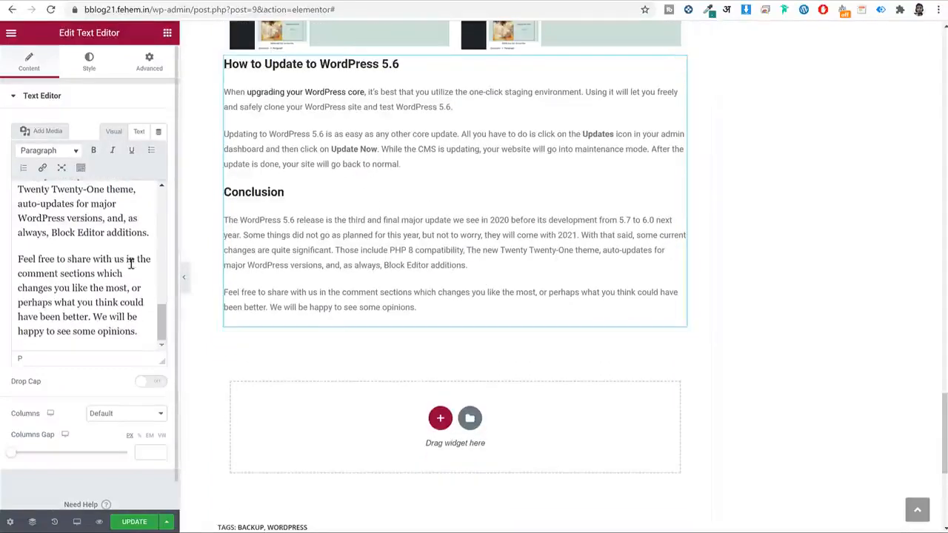
scroll(131, 261, up, 10)
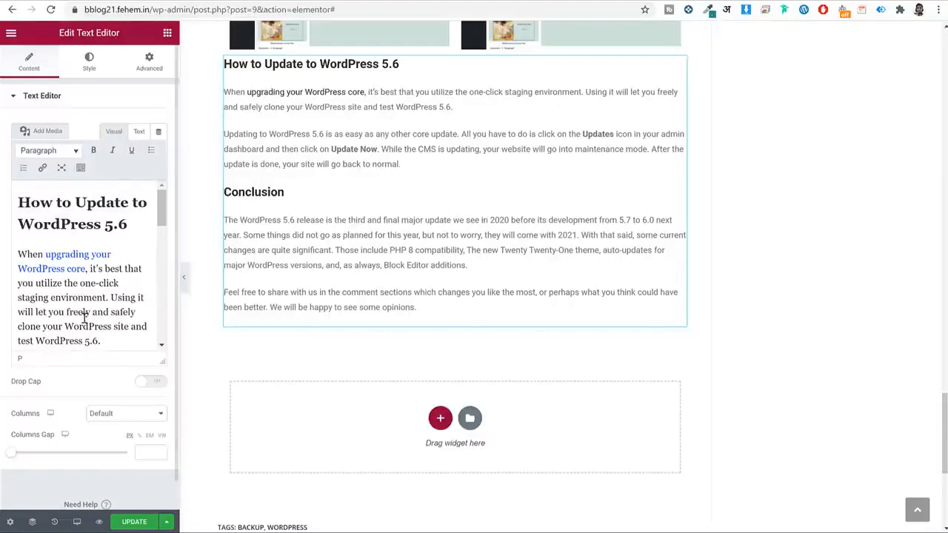
scroll(84, 307, down, 5)
scroll(95, 300, down, 3)
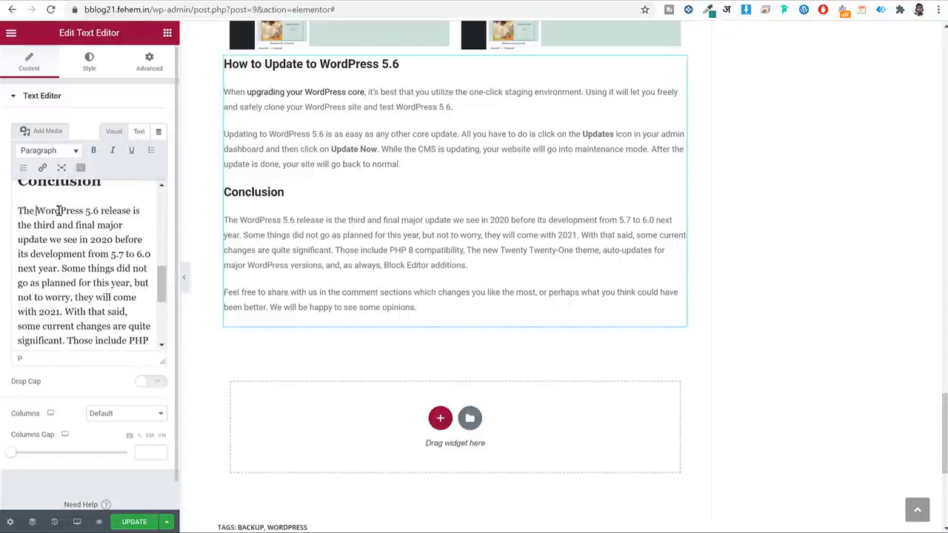
drag(59, 210, 99, 210)
scroll(109, 230, up, 1)
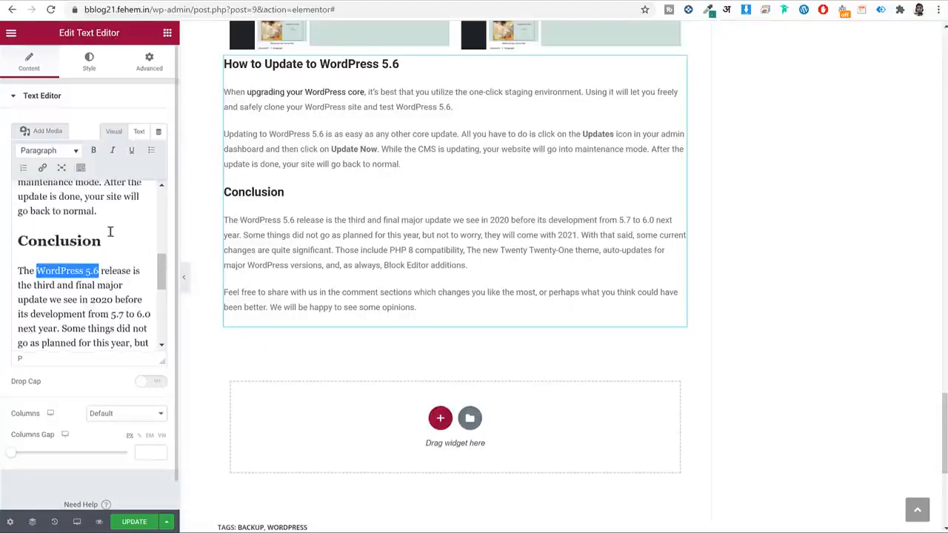
click(43, 169)
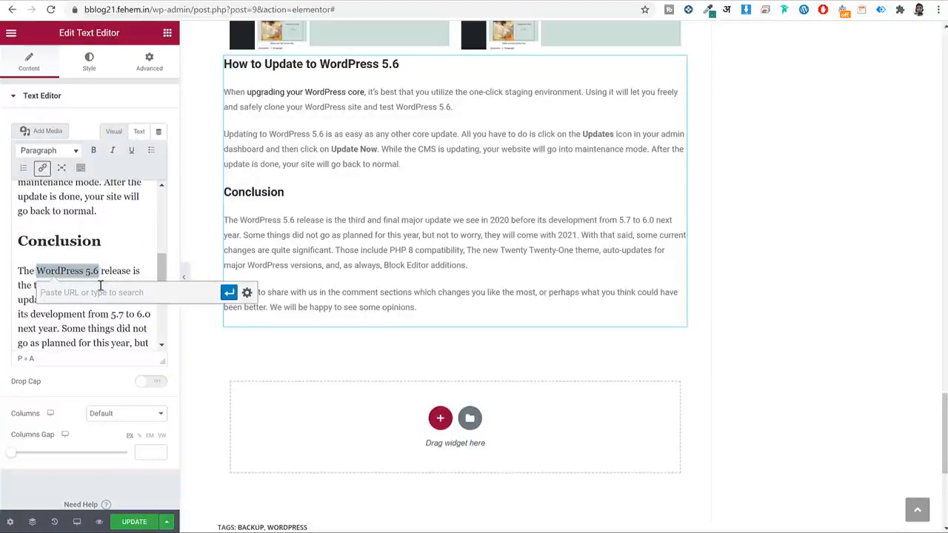
drag(154, 11, 27, 13)
key(ctrl+c)
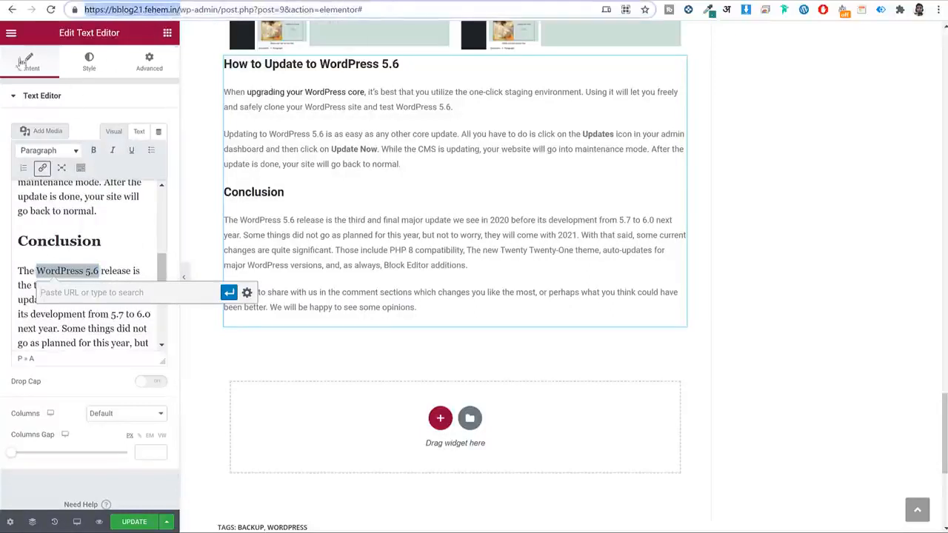
click(90, 293)
key(ctrl+v)
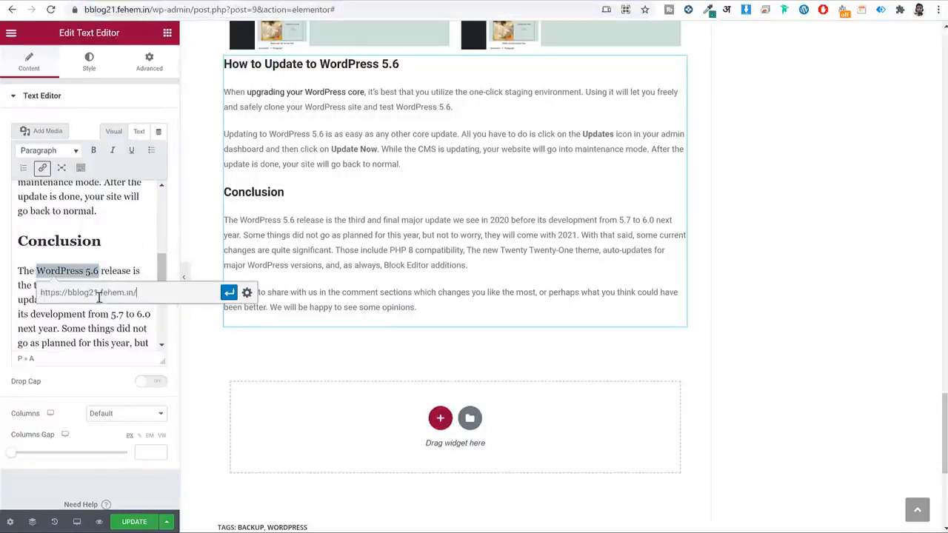
click(229, 293)
click(123, 324)
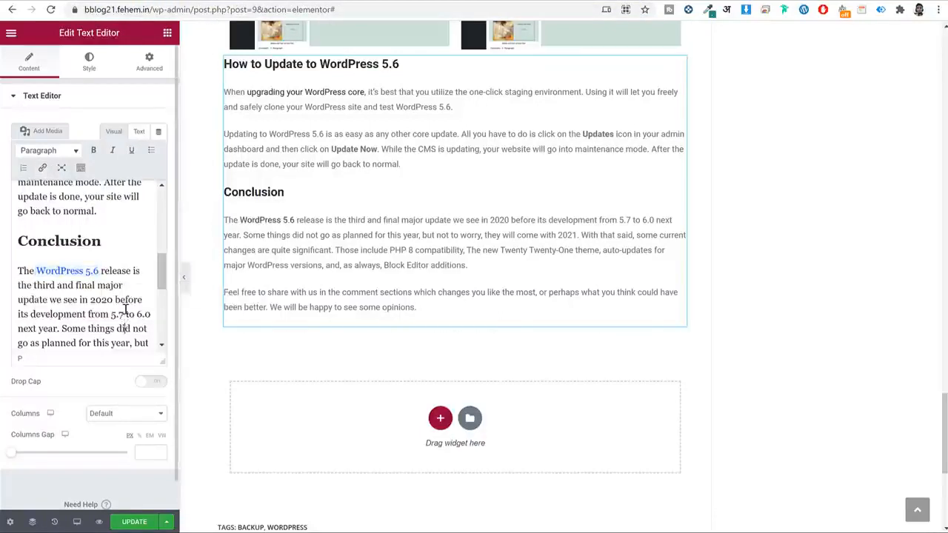
scroll(123, 322, down, 2)
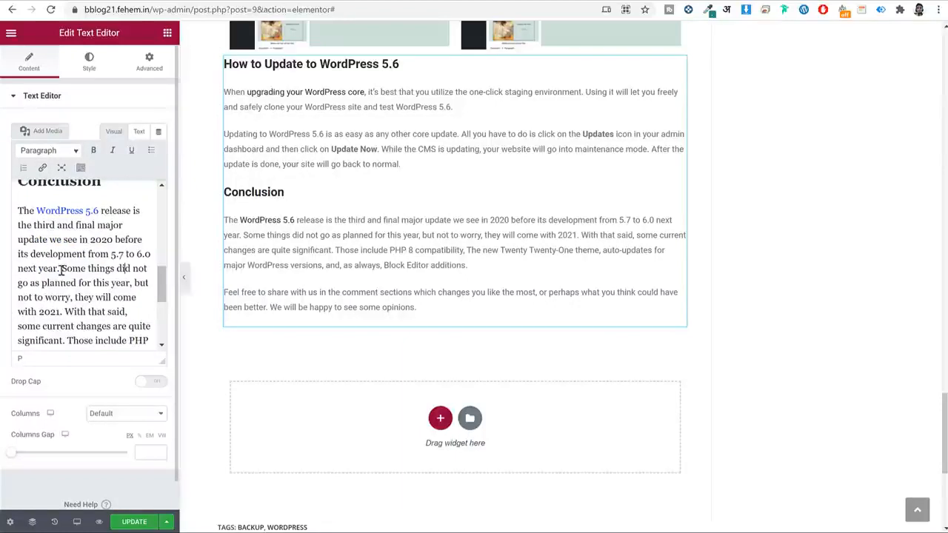
drag(62, 269, 143, 271)
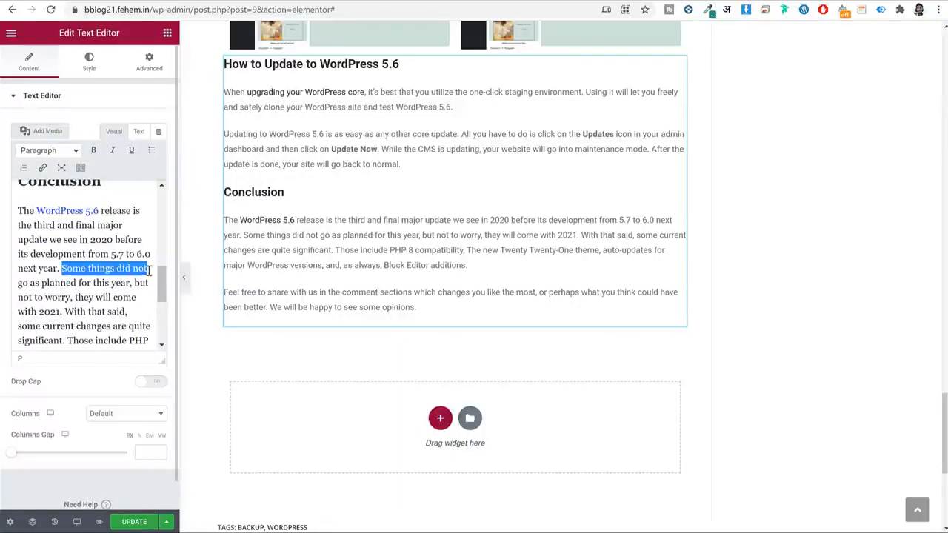
click(43, 169)
text(ht)
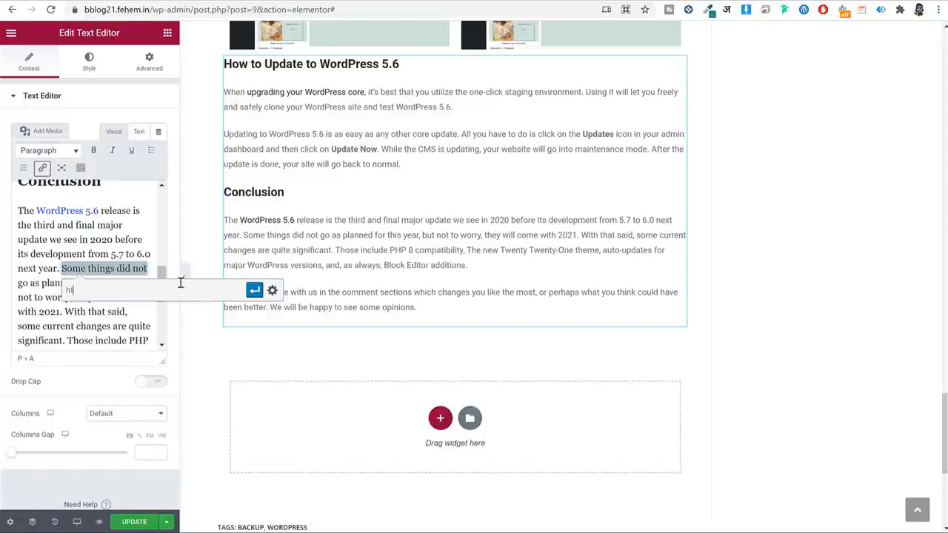
text(tps://google.com)
click(254, 290)
click(93, 328)
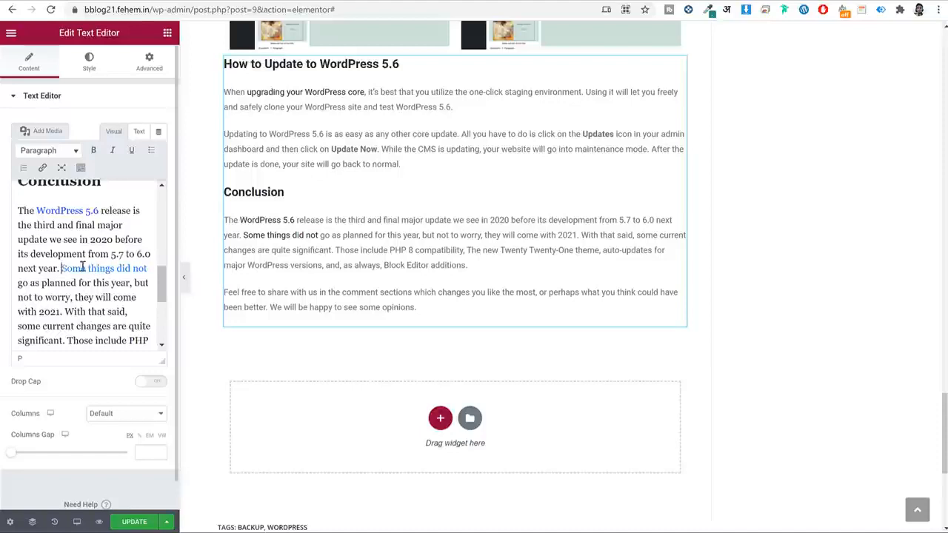
Make 'Some things did not' bold and red, then update the post.
drag(83, 268, 149, 268)
click(94, 150)
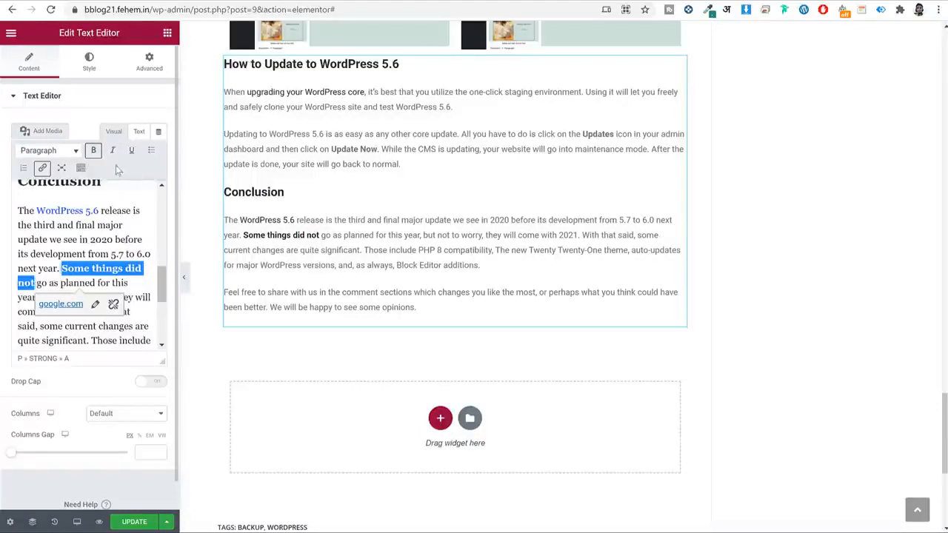
click(81, 169)
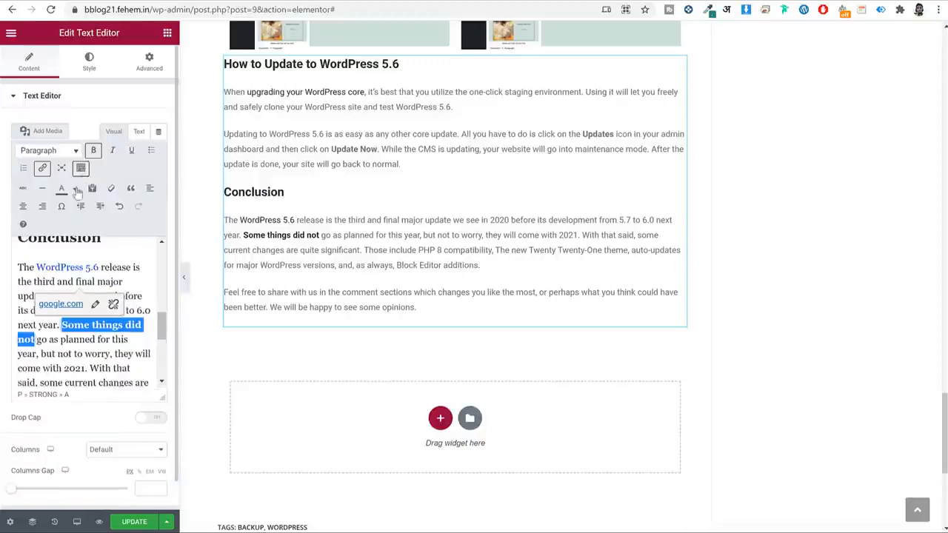
click(75, 189)
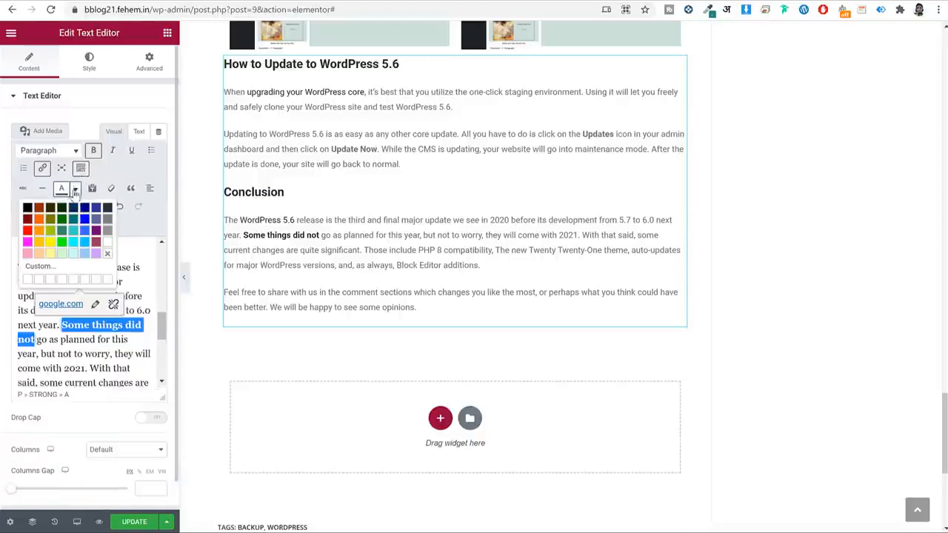
click(27, 230)
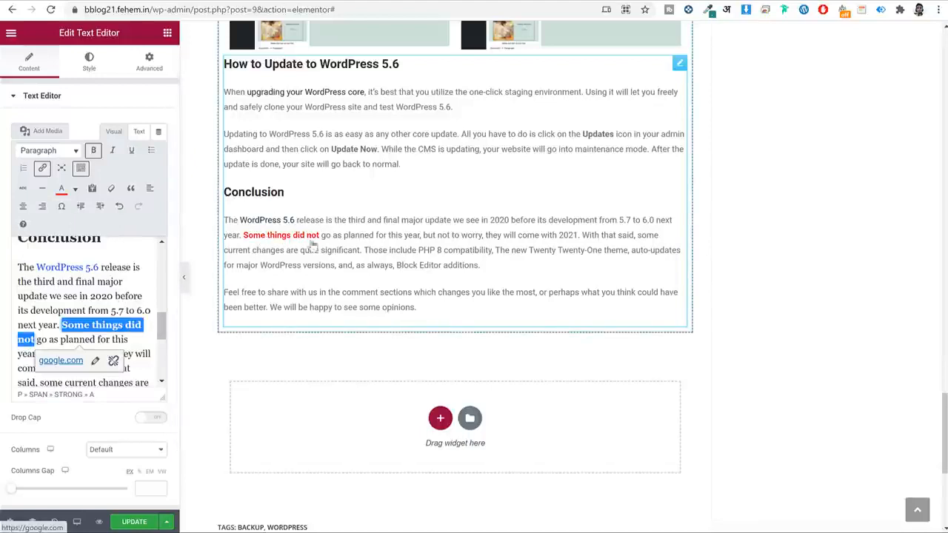
click(137, 293)
click(134, 521)
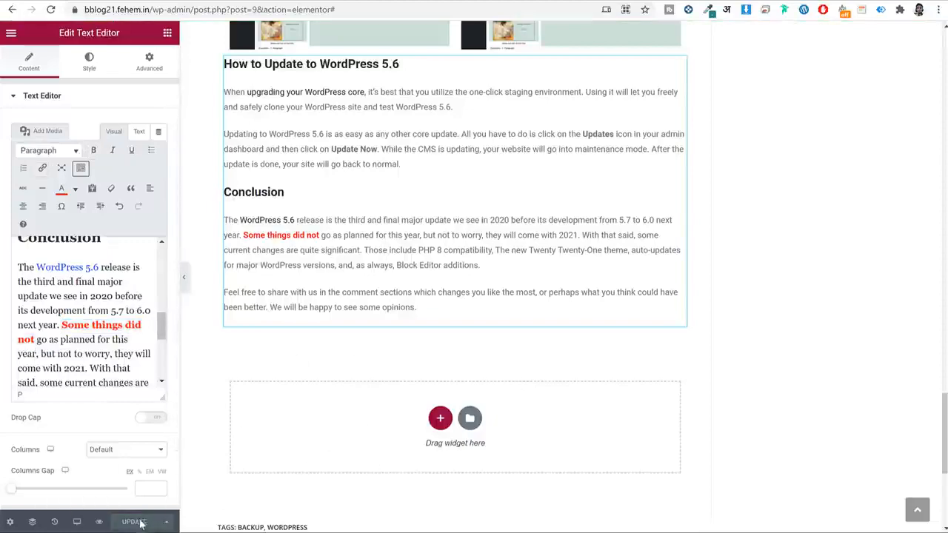
Review the live post's Conclusion and the newsletter blurb below it.
scroll(732, 282, up, 6)
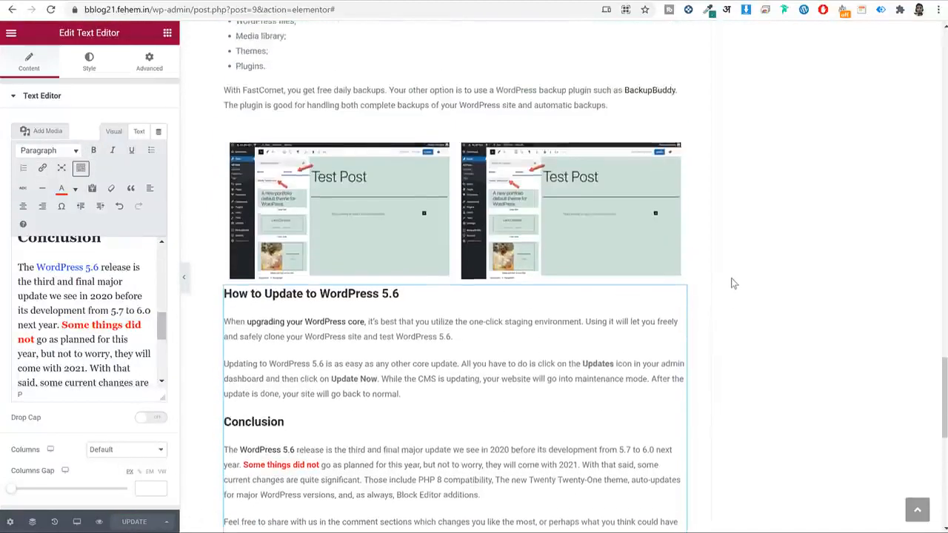
scroll(731, 282, up, 3)
scroll(733, 283, down, 8)
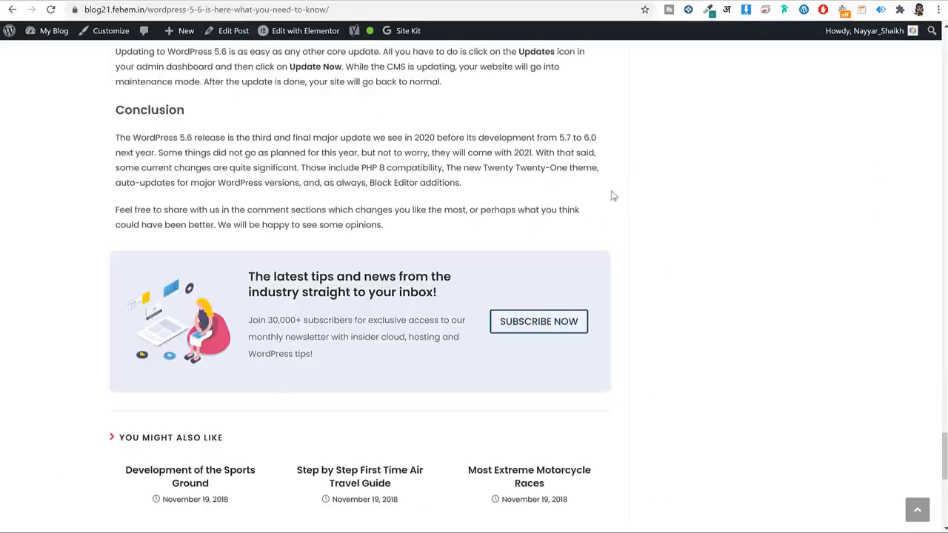
drag(250, 280, 314, 355)
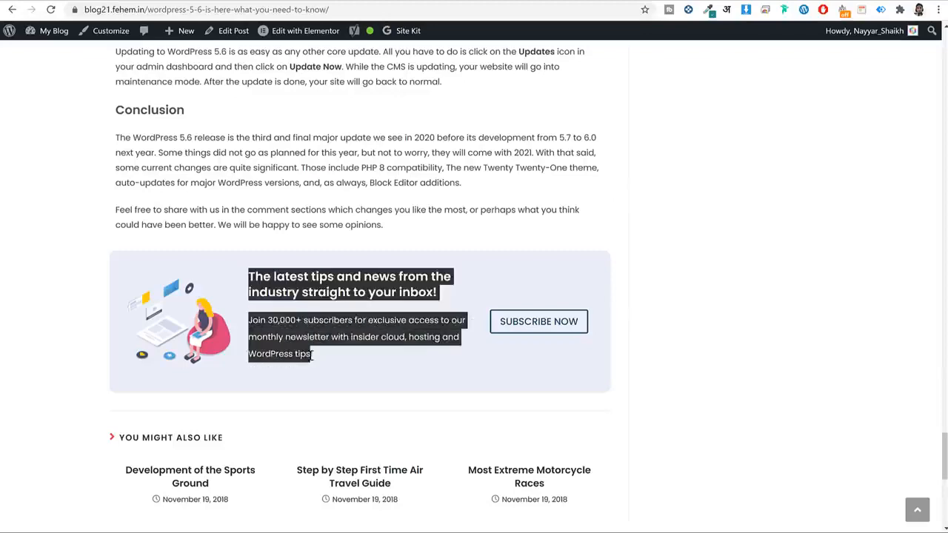
click(279, 337)
scroll(282, 271, up, 5)
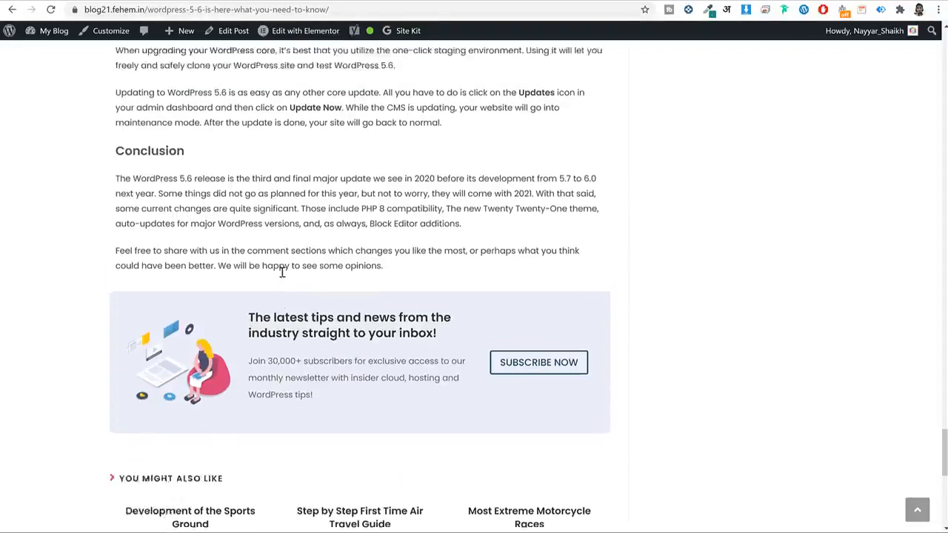
scroll(281, 274, down, 5)
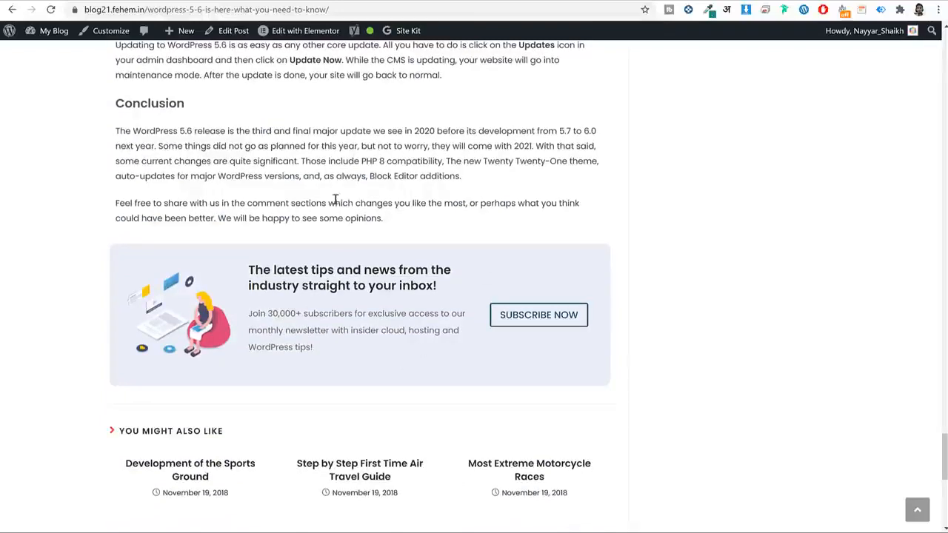
Reopen the post in Elementor and add a three-column section below the Conclusion.
click(303, 30)
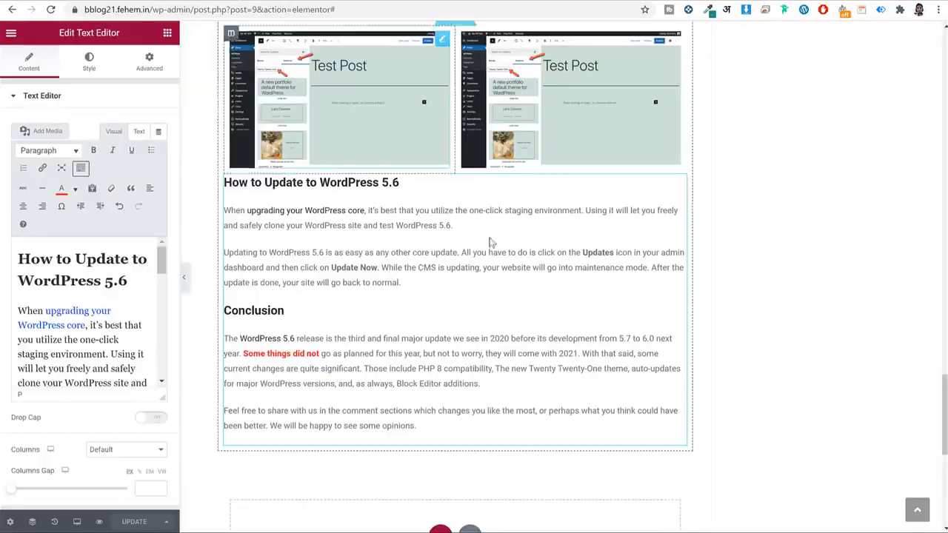
scroll(492, 244, down, 3)
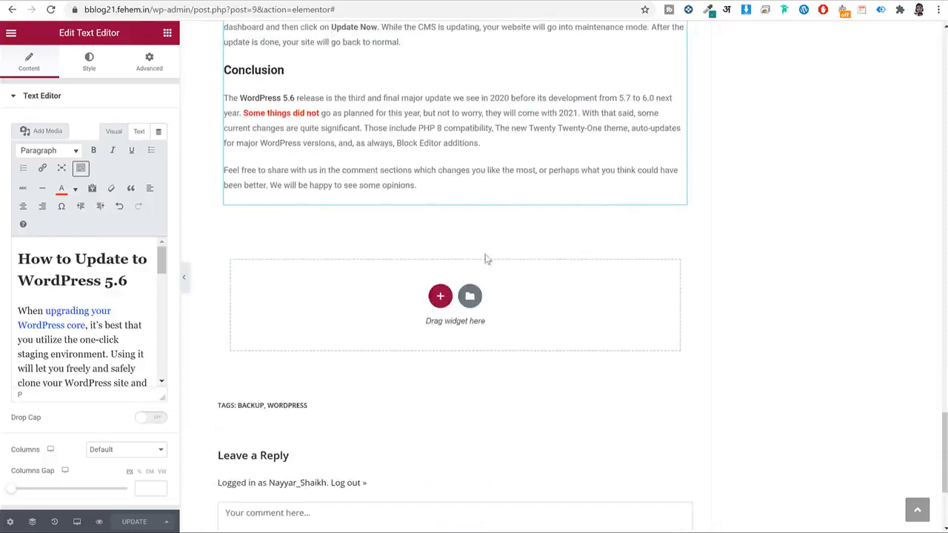
click(440, 297)
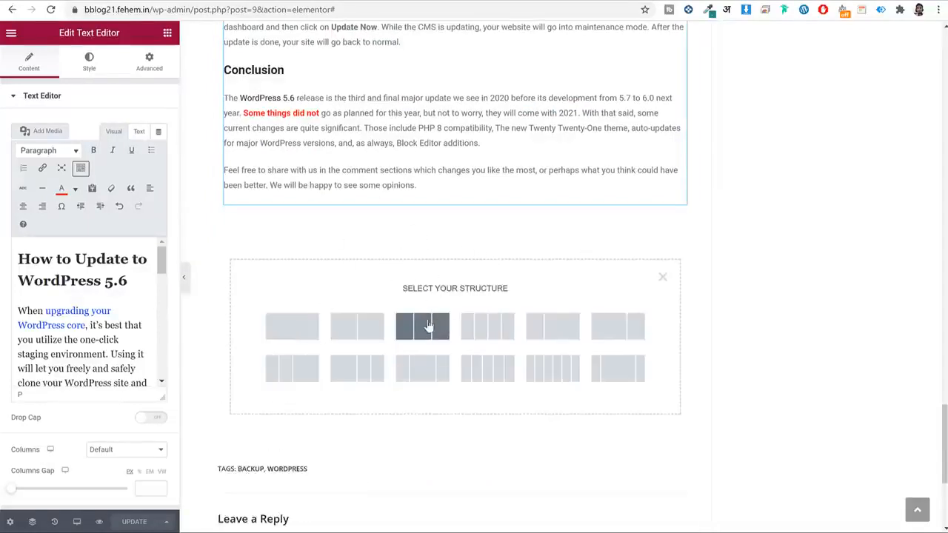
click(426, 328)
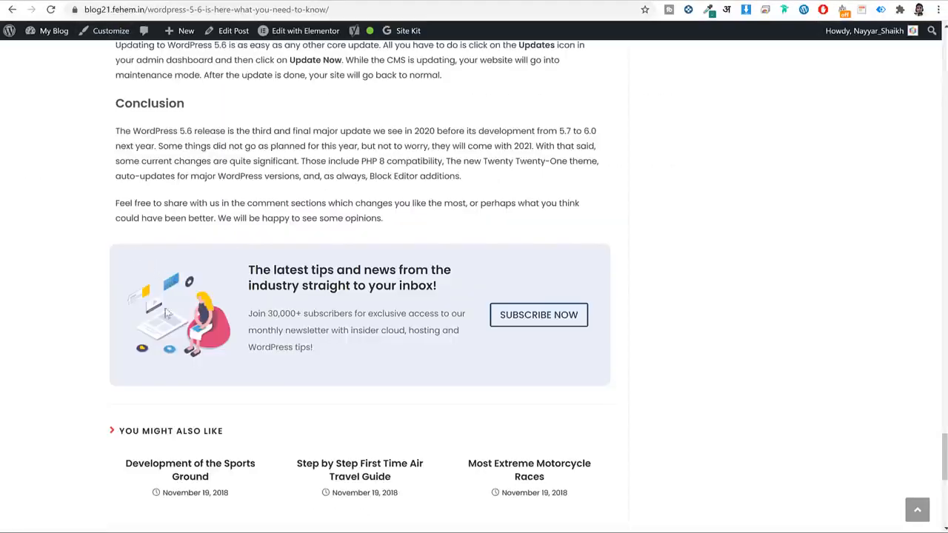
drag(251, 263, 323, 355)
click(363, 317)
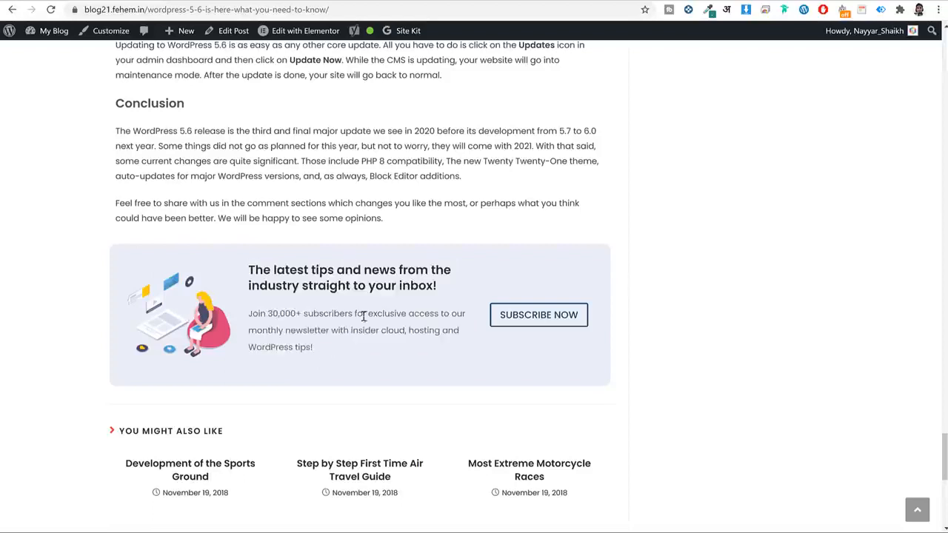
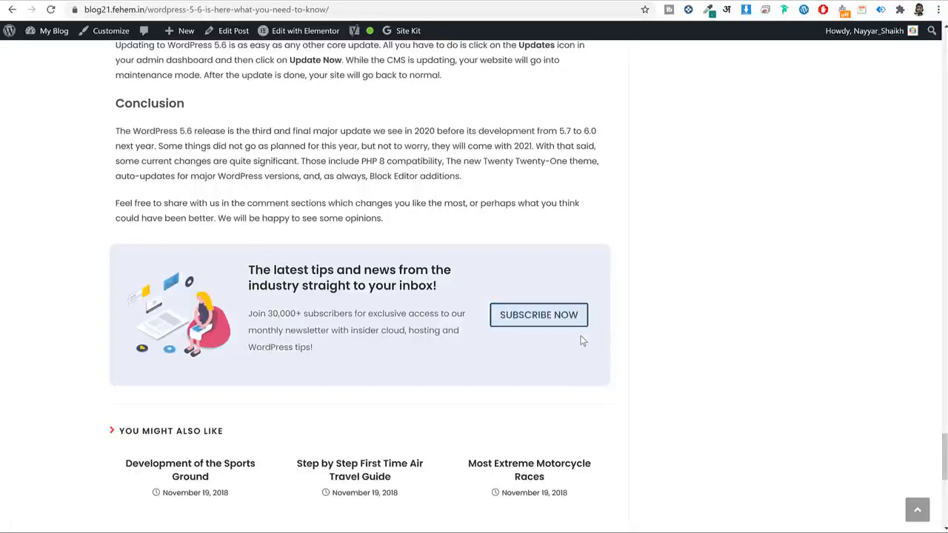
Make the first empty column 25% wide and the second column 50% wide.
drag(250, 276, 345, 356)
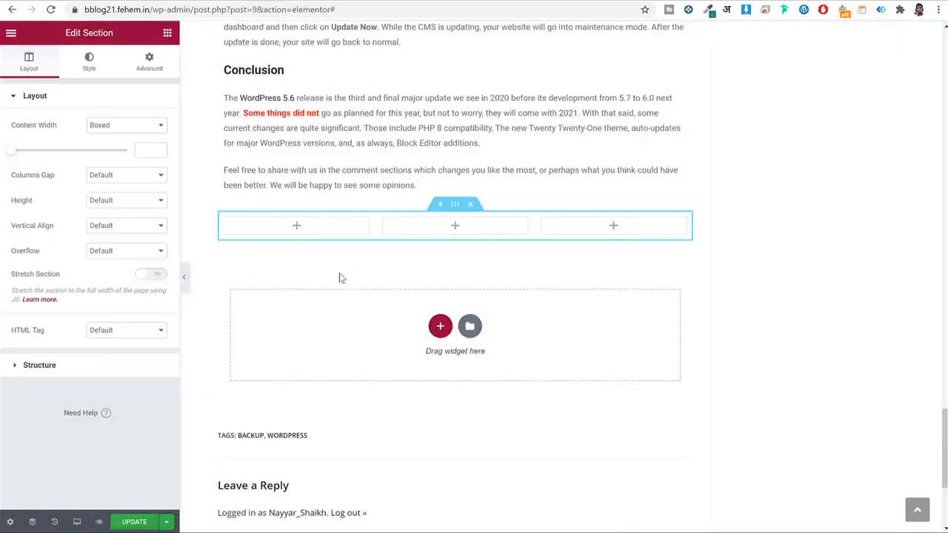
mouse_move(228, 222)
click(225, 219)
click(141, 125)
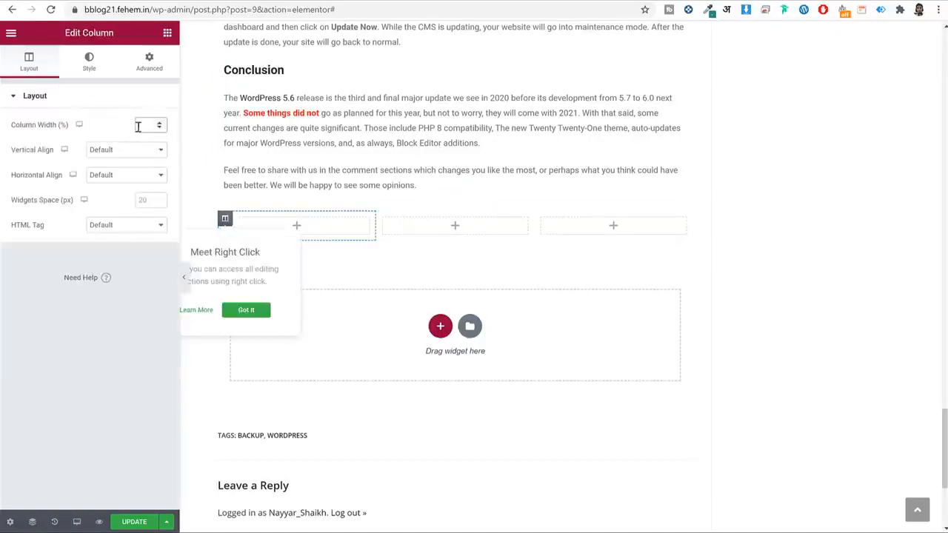
text(25)
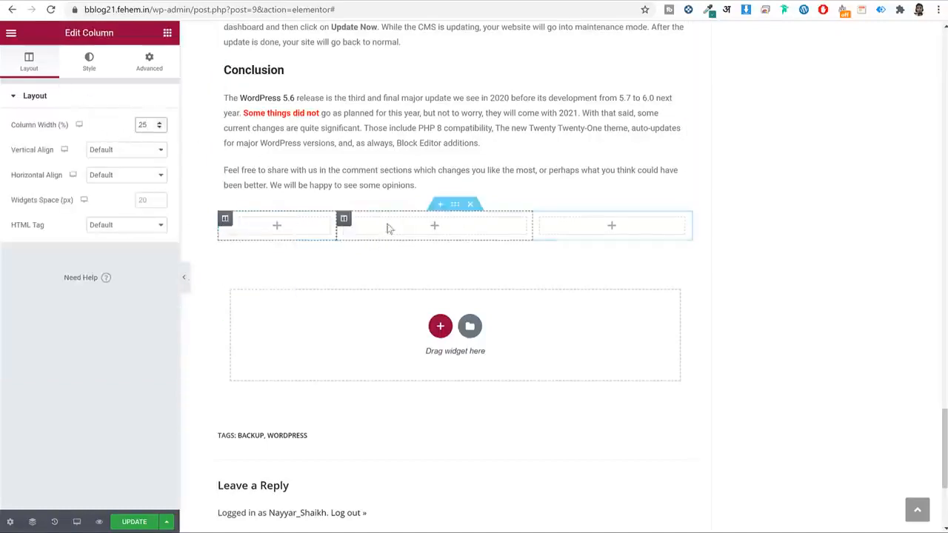
click(344, 219)
click(146, 126)
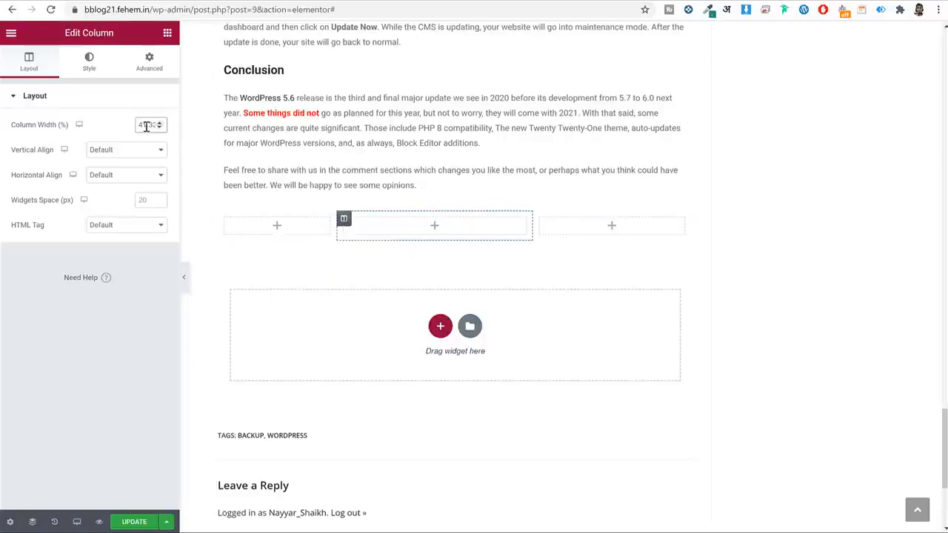
text(50)
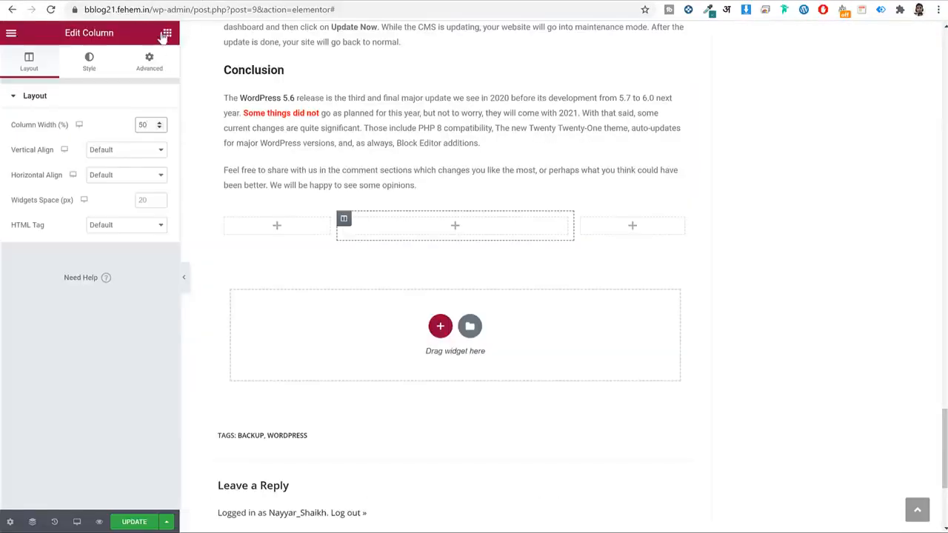
Add an Image widget to the first column and start choosing its picture.
click(166, 34)
drag(104, 209, 271, 222)
click(84, 172)
Upload subscribe_2.png into the first column's image, then drop a Heading widget into the second column.
click(55, 81)
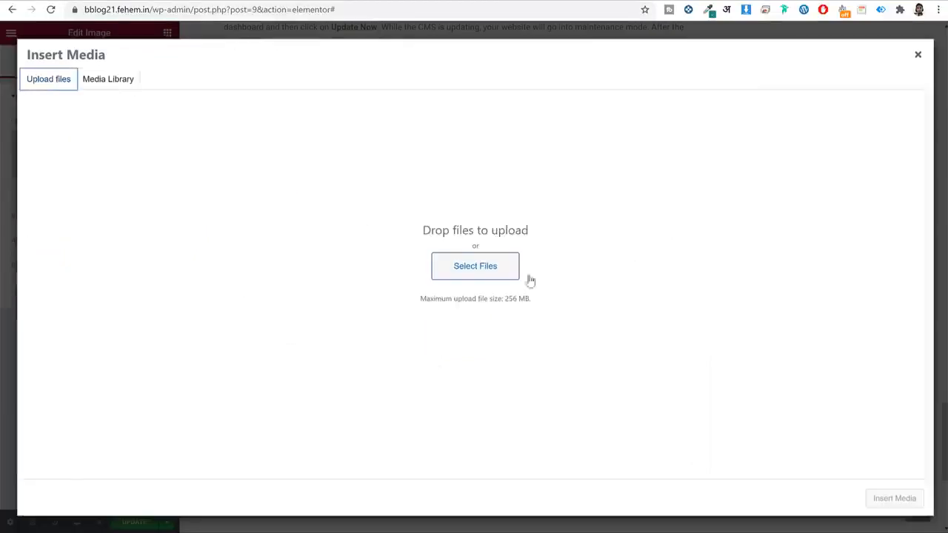
click(511, 272)
scroll(440, 151, down, 3)
scroll(441, 148, down, 2)
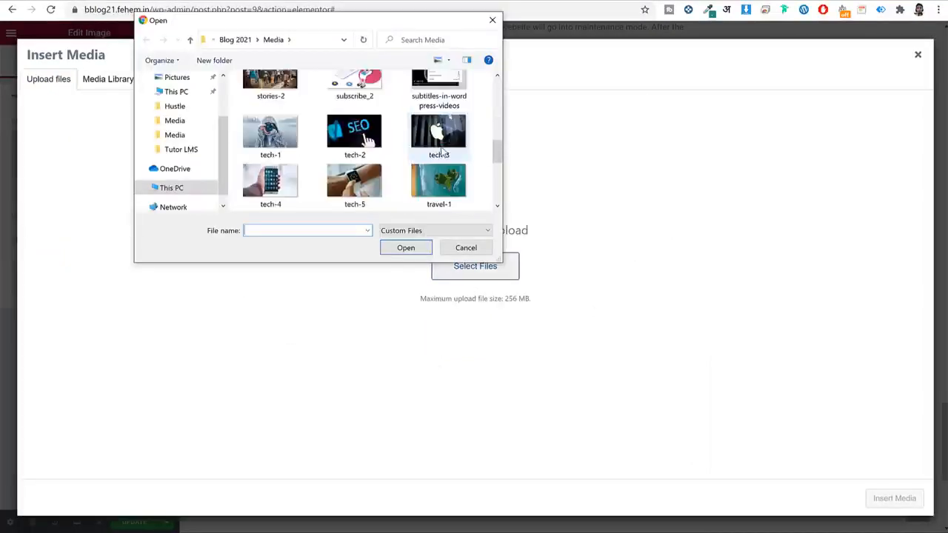
scroll(441, 152, up, 1)
click(370, 159)
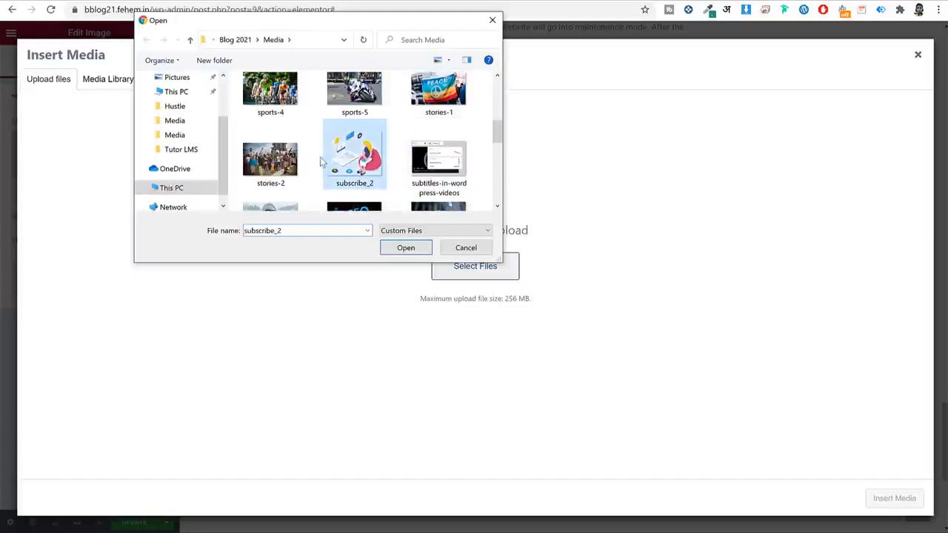
click(406, 248)
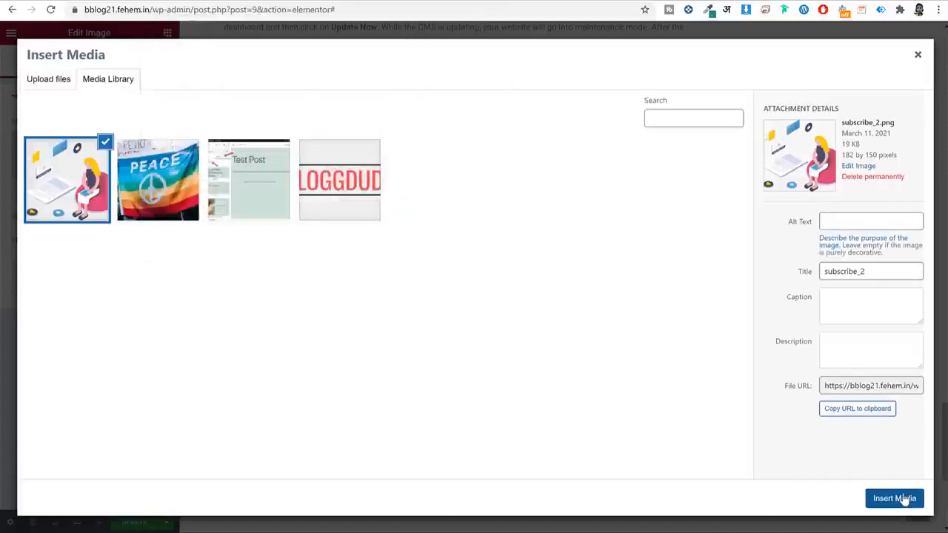
click(893, 498)
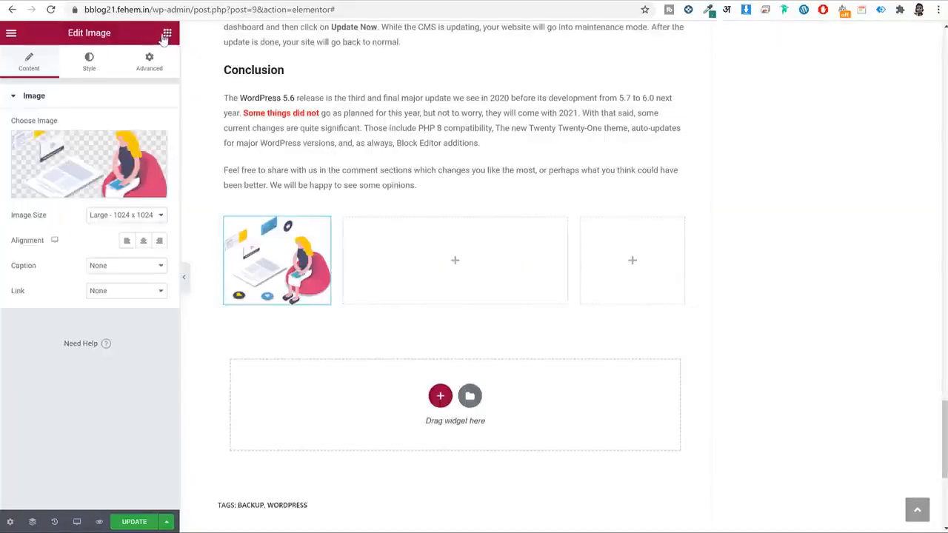
click(167, 33)
drag(133, 145, 512, 247)
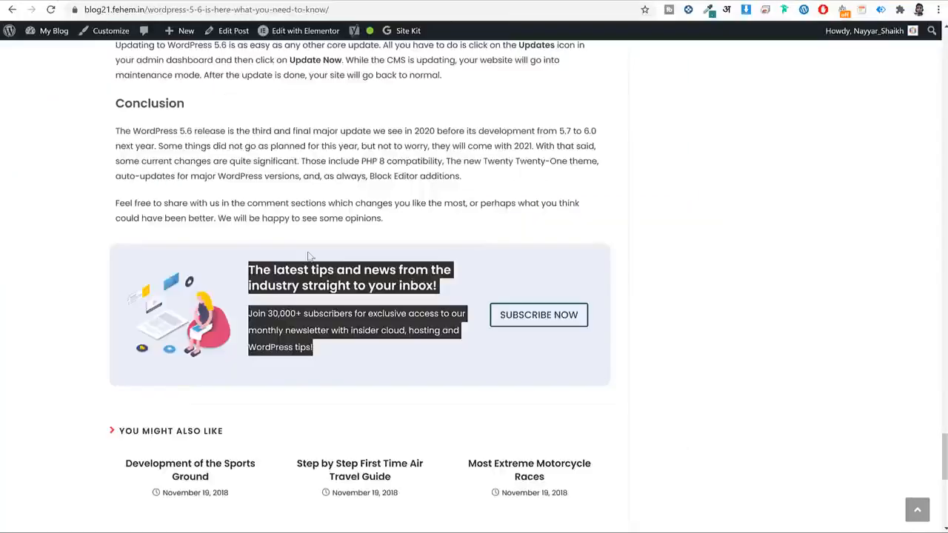
Paste the live post's newsletter headline into the heading title, removing the extra blank line.
click(311, 271)
triple_click(311, 270)
key(ctrl+c)
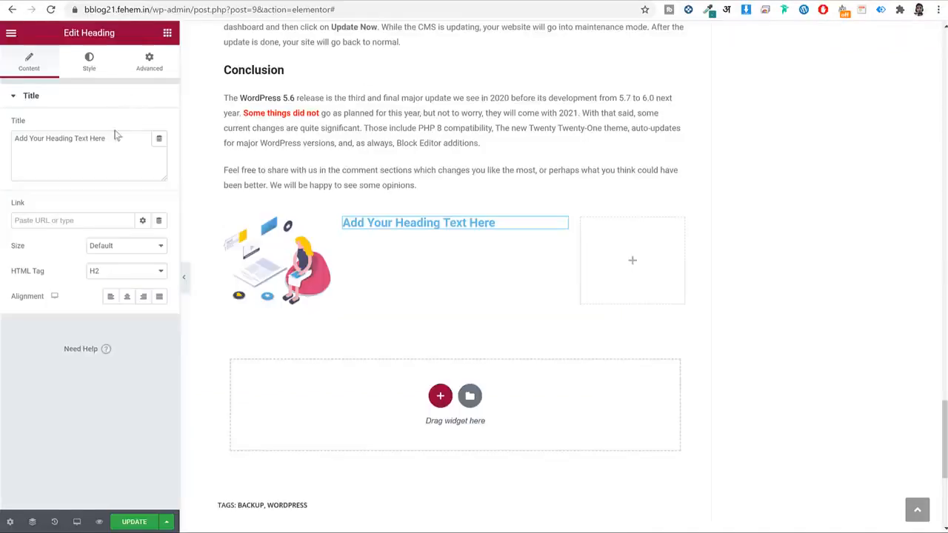
triple_click(111, 138)
key(ctrl+v)
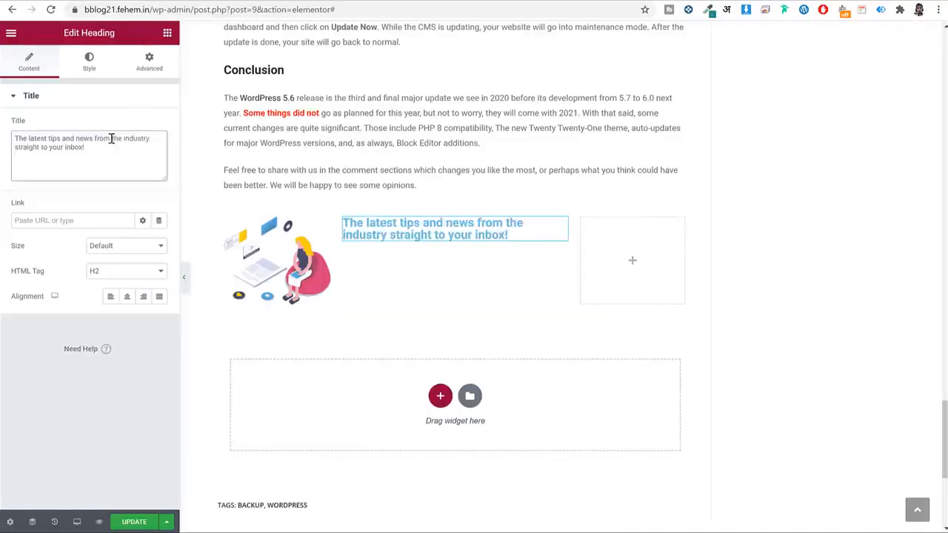
key(BackSpace)
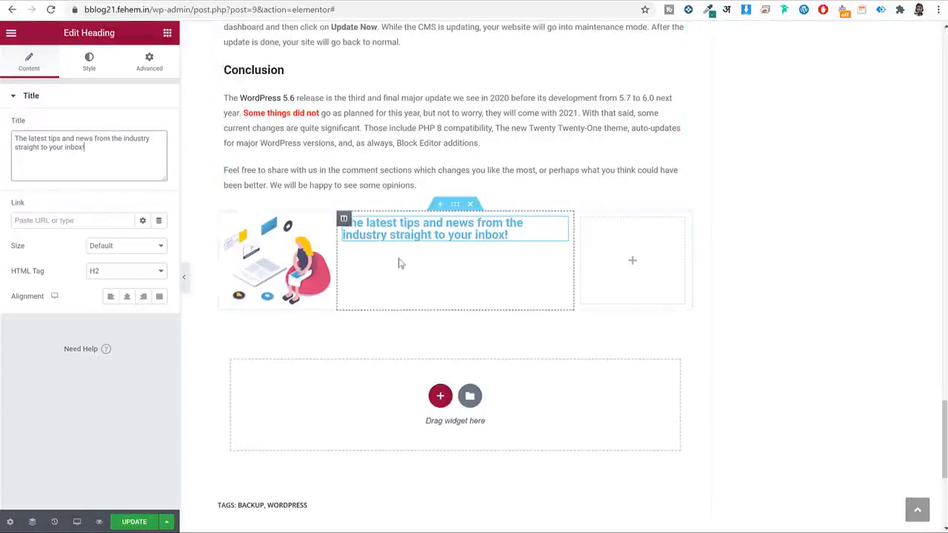
Set the heading text colour to dark grey #2B2B2B.
click(89, 62)
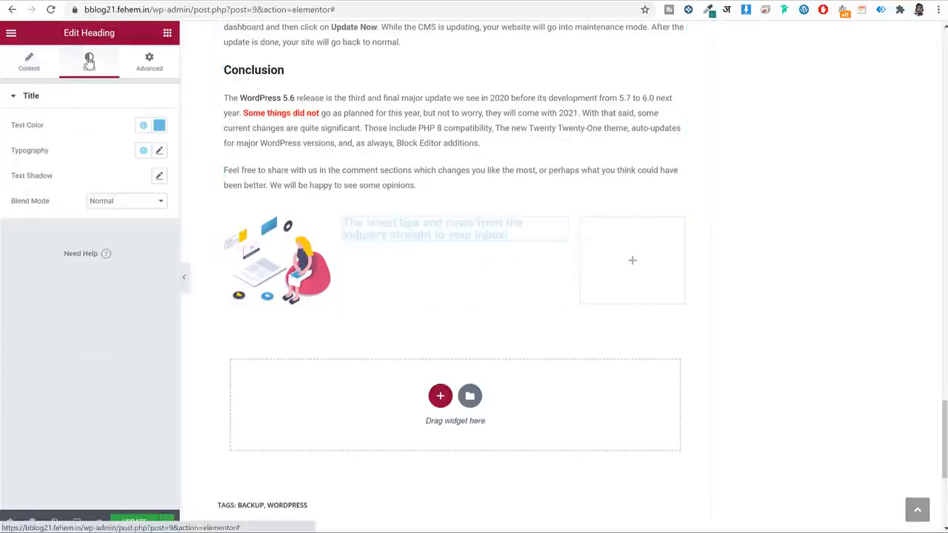
click(159, 125)
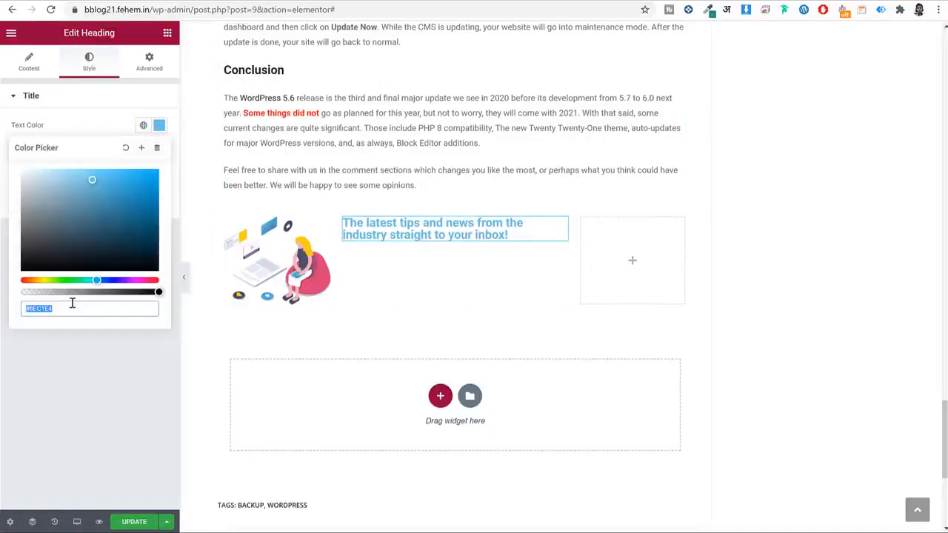
text(#b2b2b2b)
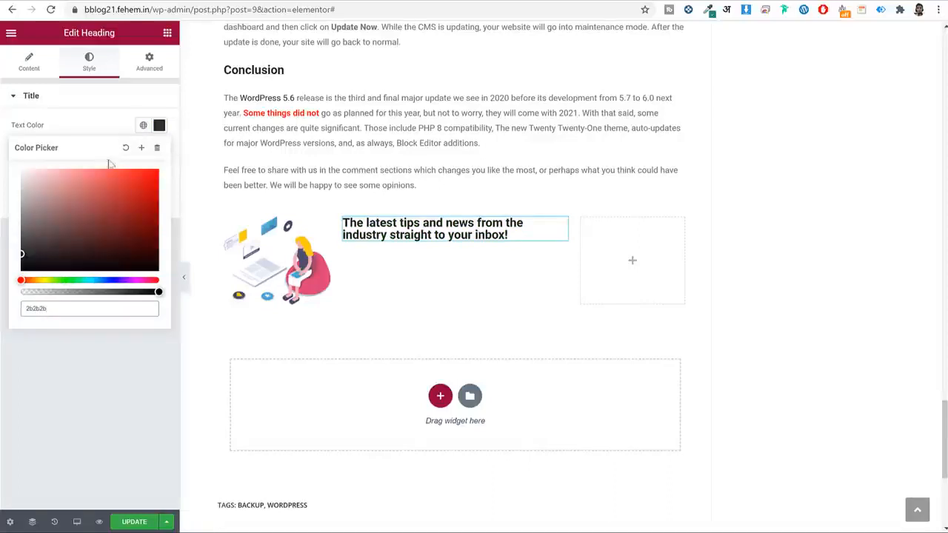
click(159, 126)
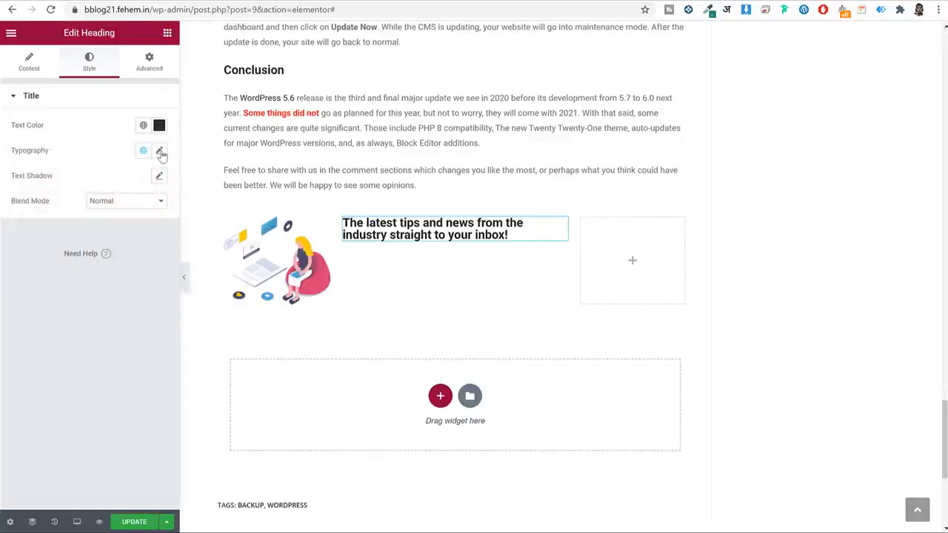
Set the heading typography to Poppins, line height 1.3 em, size 20 px.
click(160, 151)
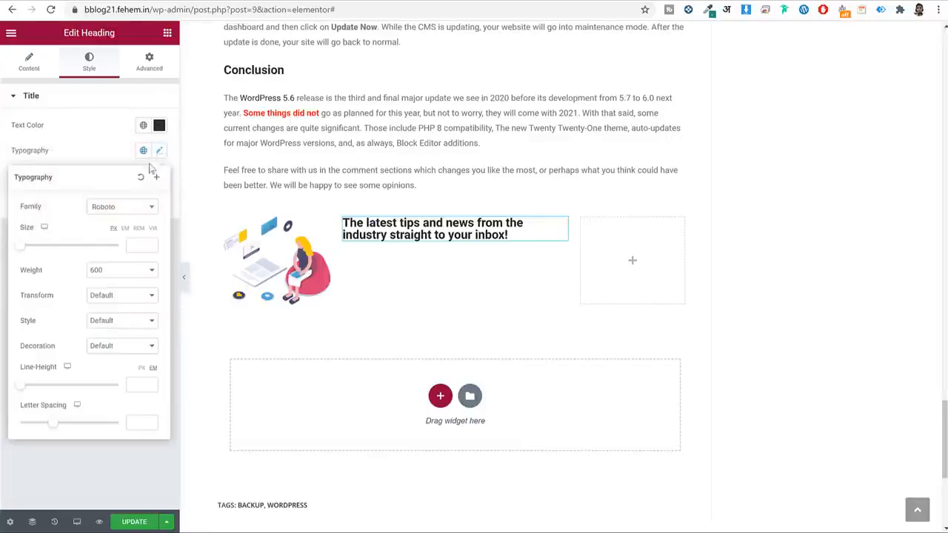
click(110, 208)
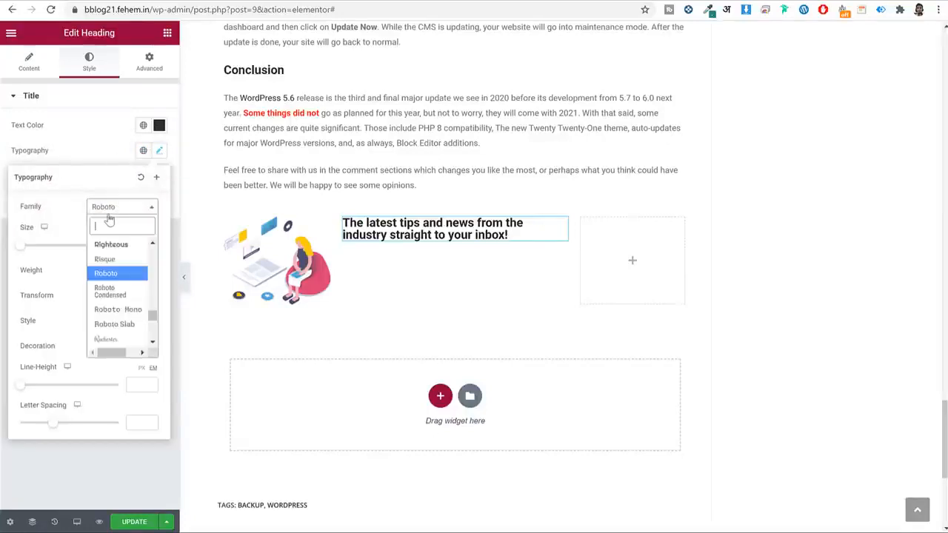
text(pop)
key(Return)
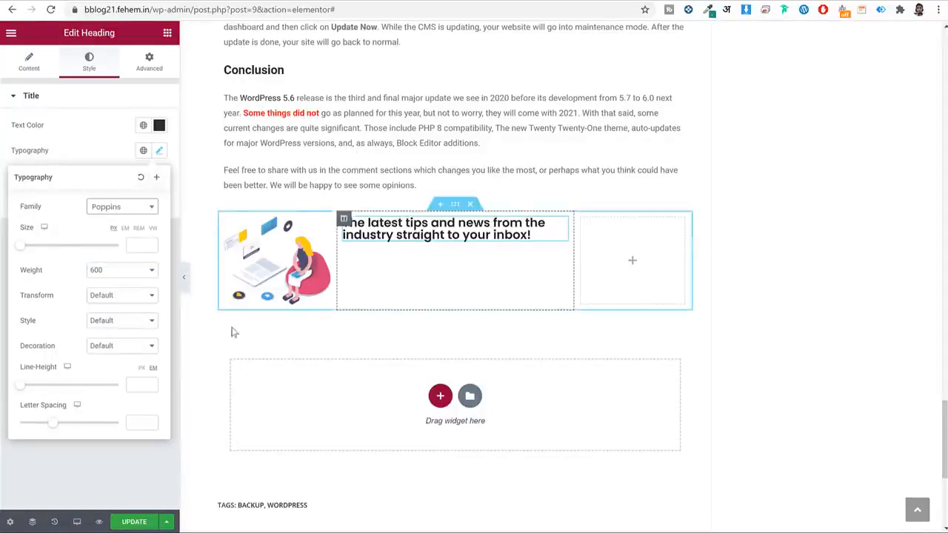
click(151, 385)
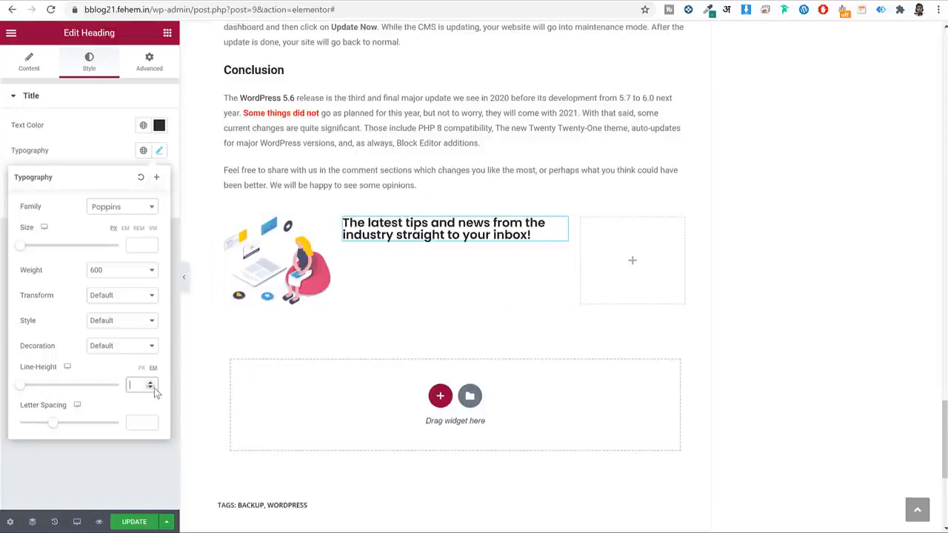
text(1.3)
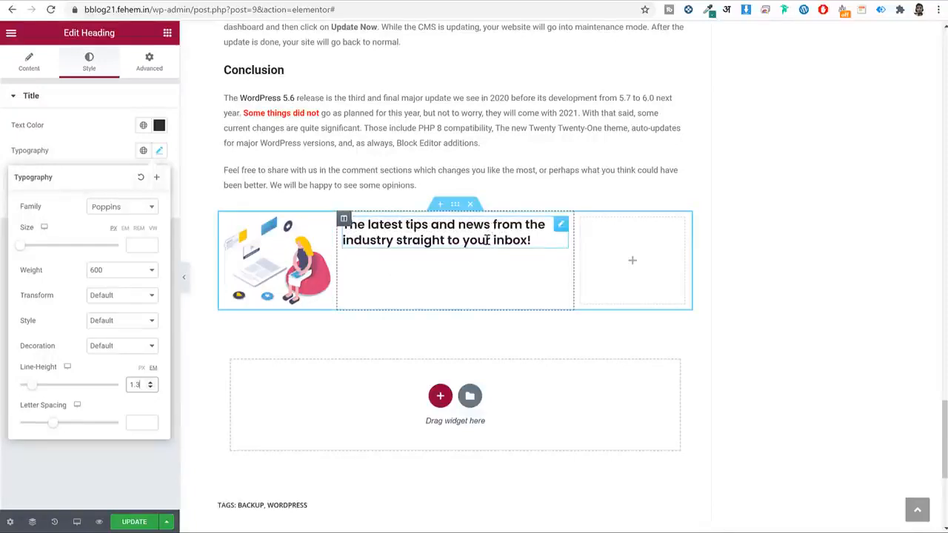
click(140, 248)
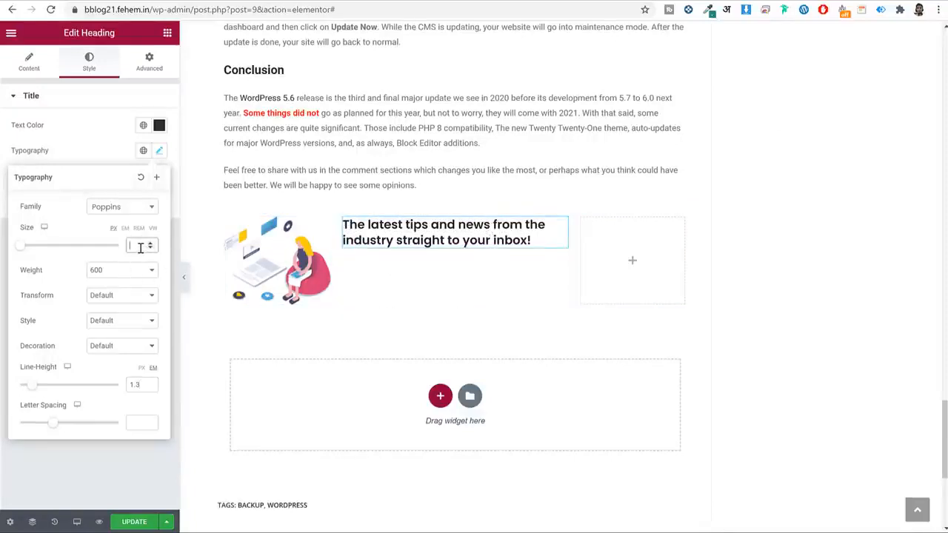
text(20)
click(150, 243)
click(150, 243)
click(151, 242)
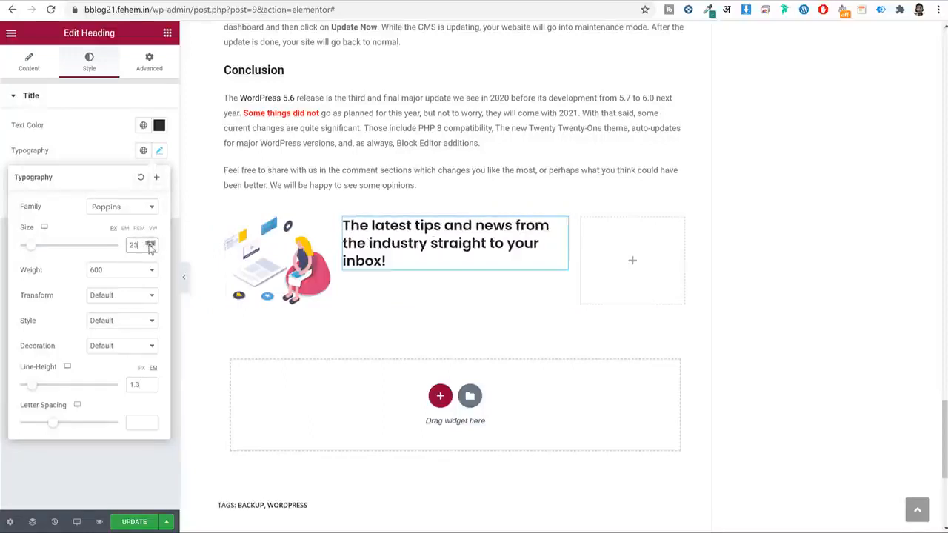
click(150, 248)
click(150, 248)
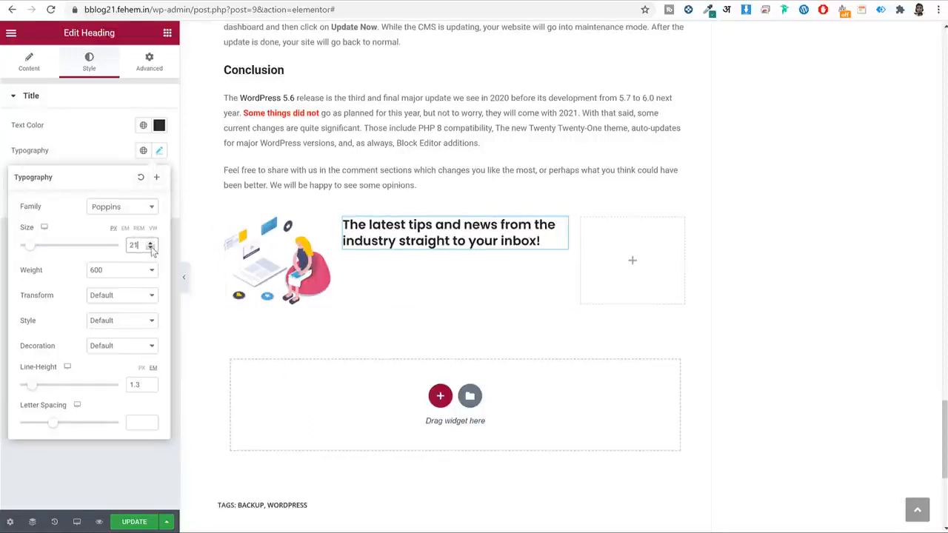
click(150, 249)
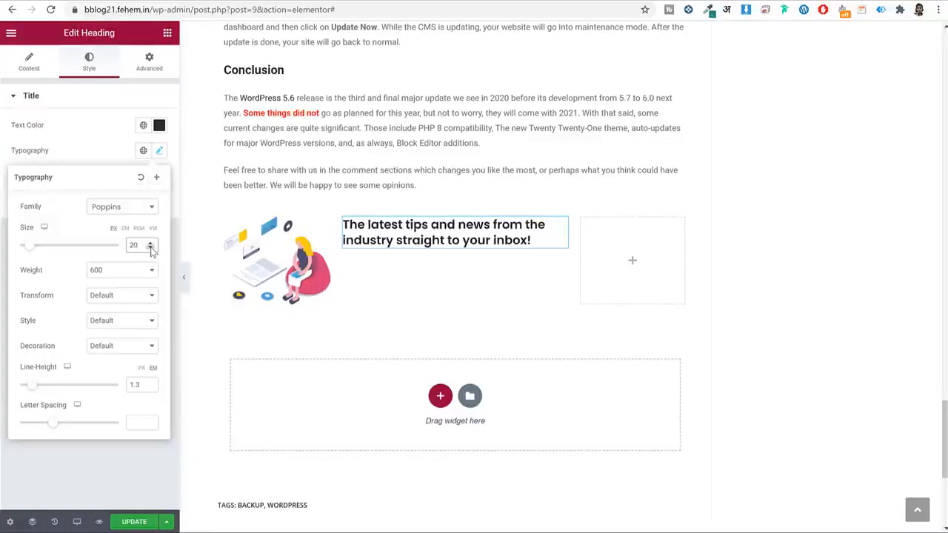
click(168, 37)
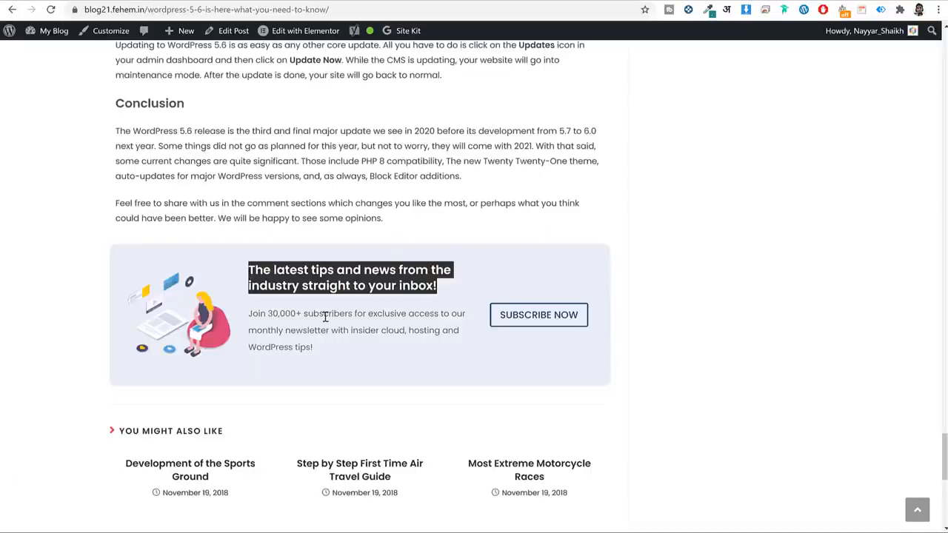
Add a text block under the heading and paste the 'Join 30,000+ subscribers…' sentence.
triple_click(324, 317)
key(ctrl+c)
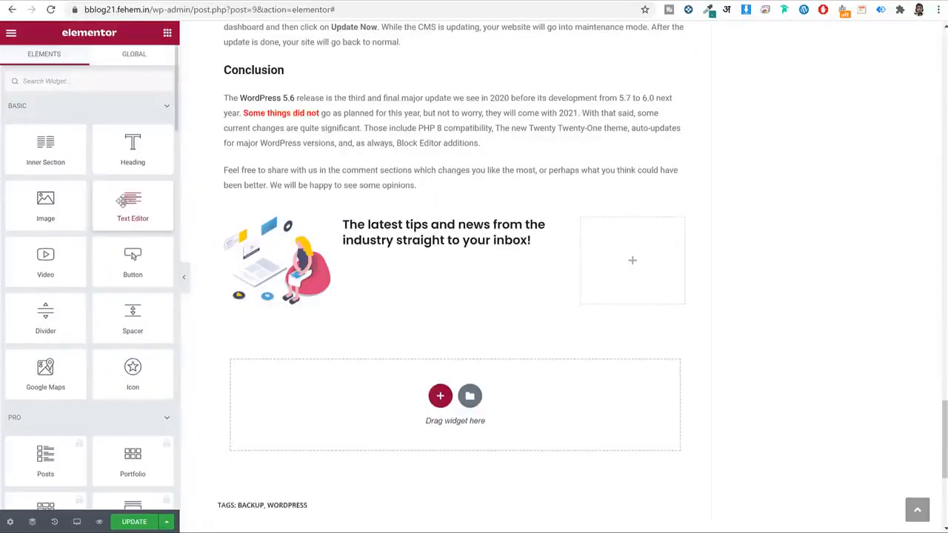
drag(123, 201, 423, 245)
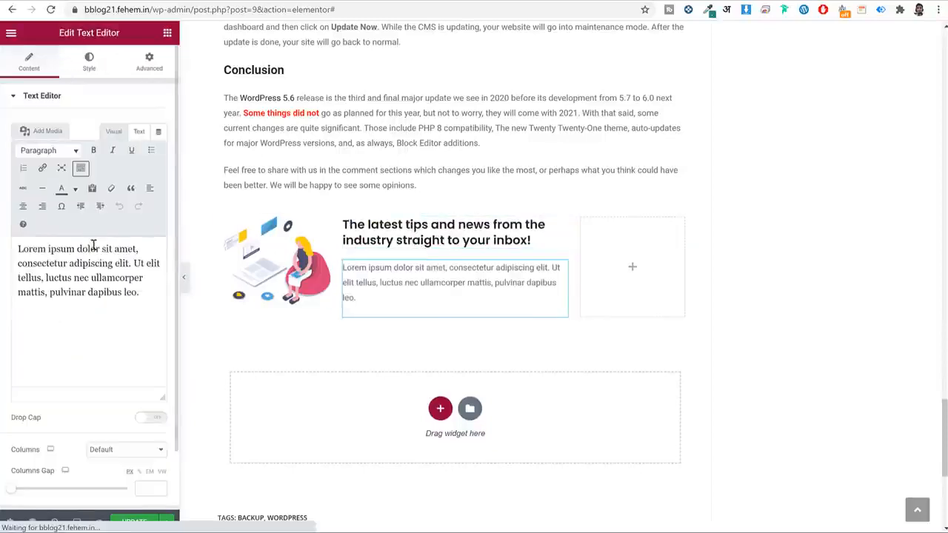
key(ctrl+a)
key(ctrl+v)
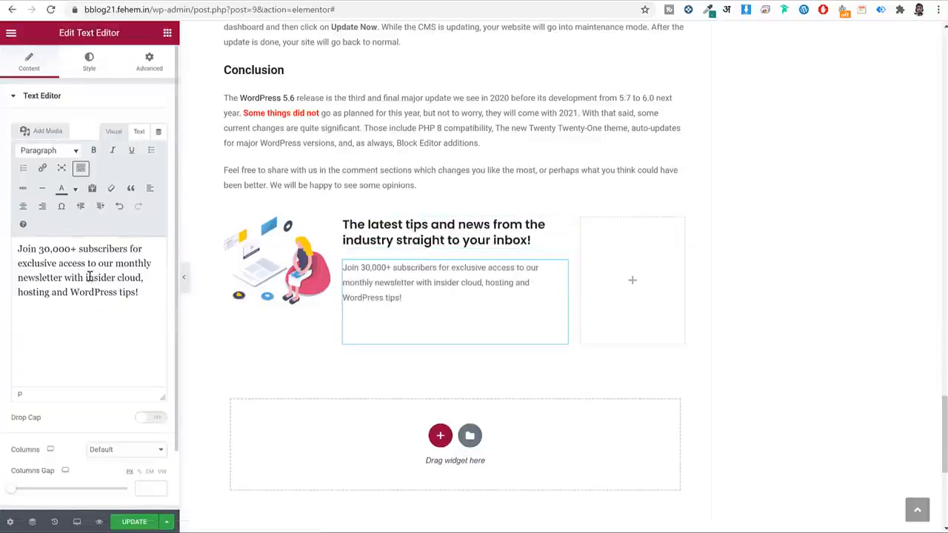
Set the paragraph text colour to #666666.
click(86, 70)
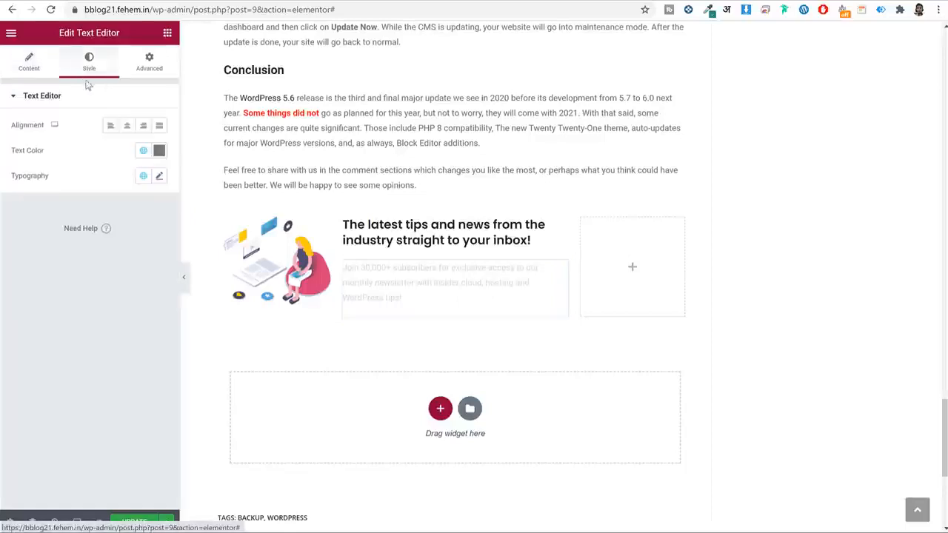
click(159, 150)
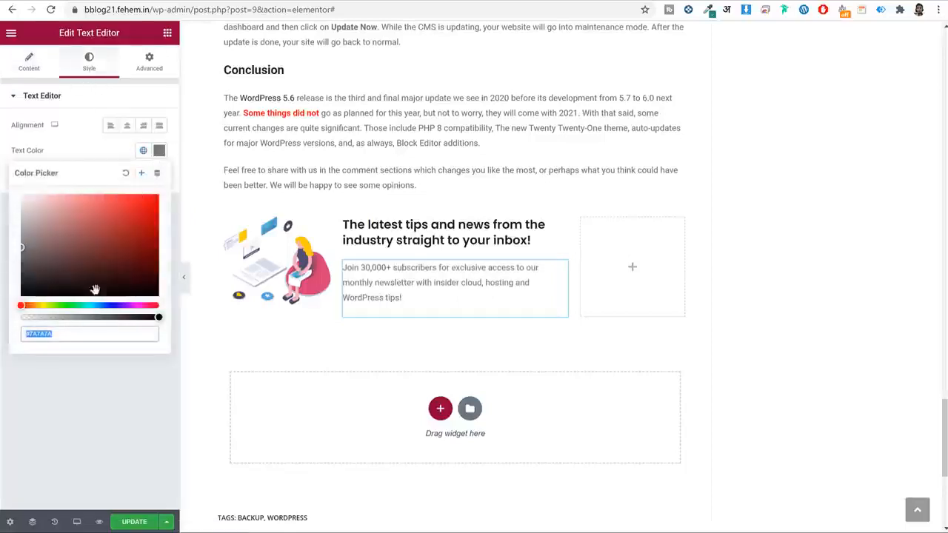
text(666666)
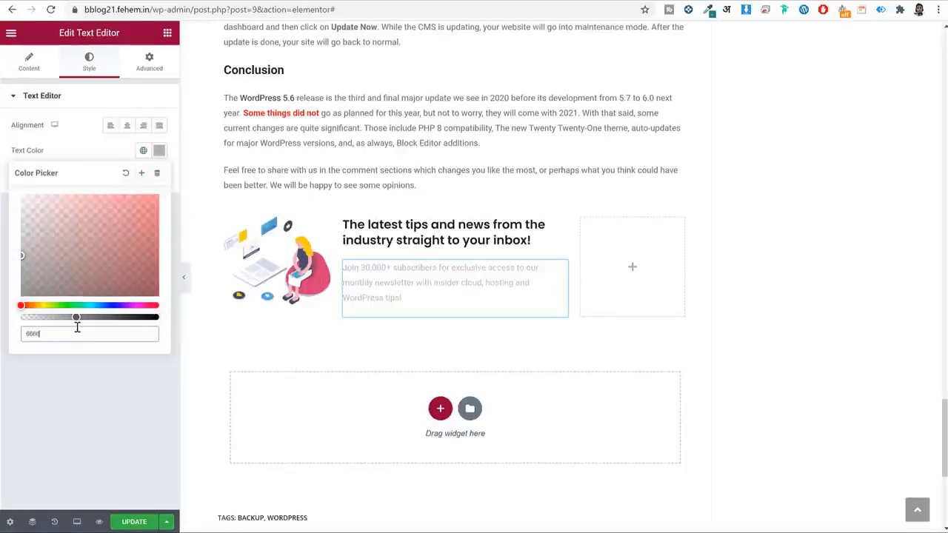
click(169, 157)
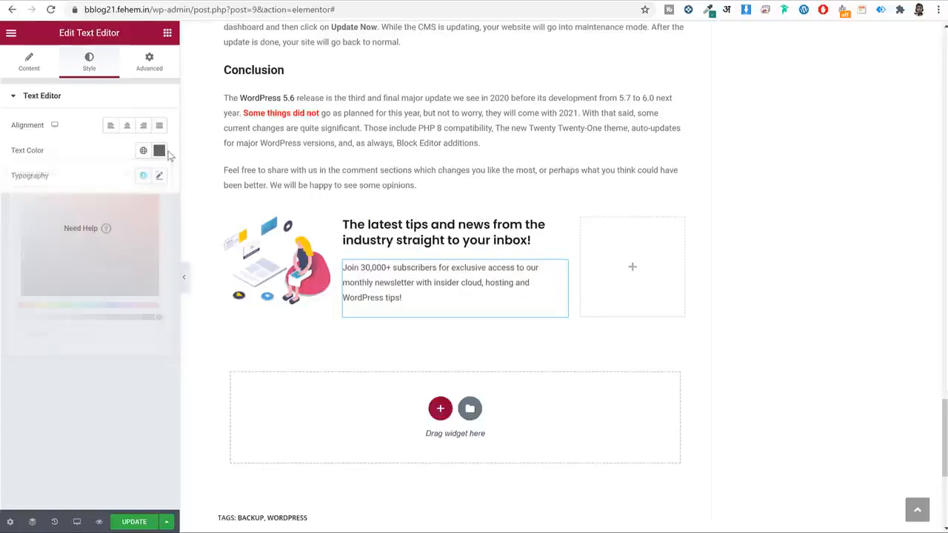
Set the paragraph typography to Poppins, size 14, line height 2.
click(159, 175)
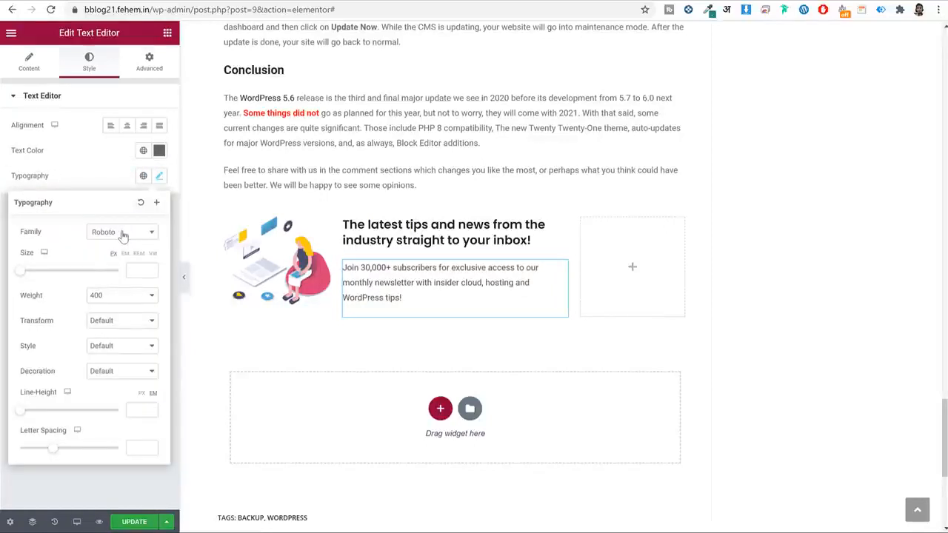
click(123, 236)
text(popp)
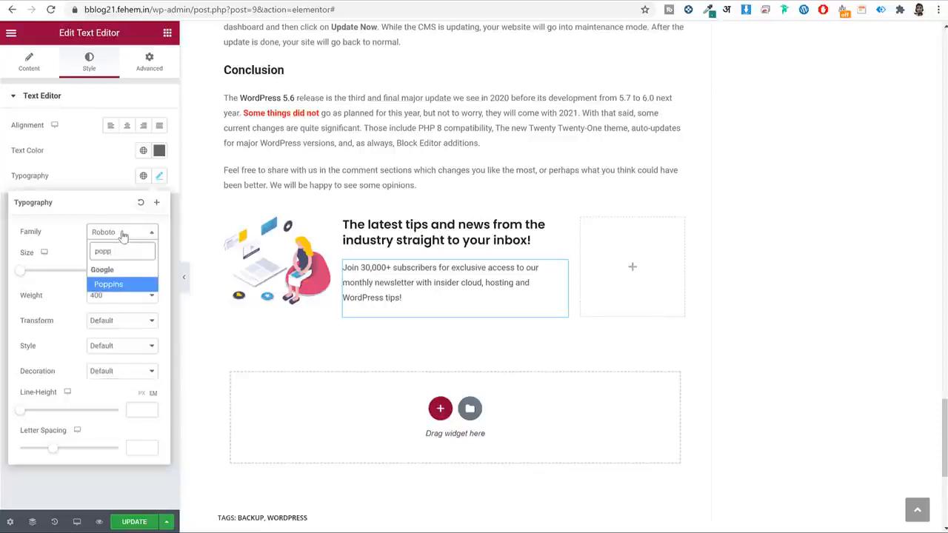
key(Return)
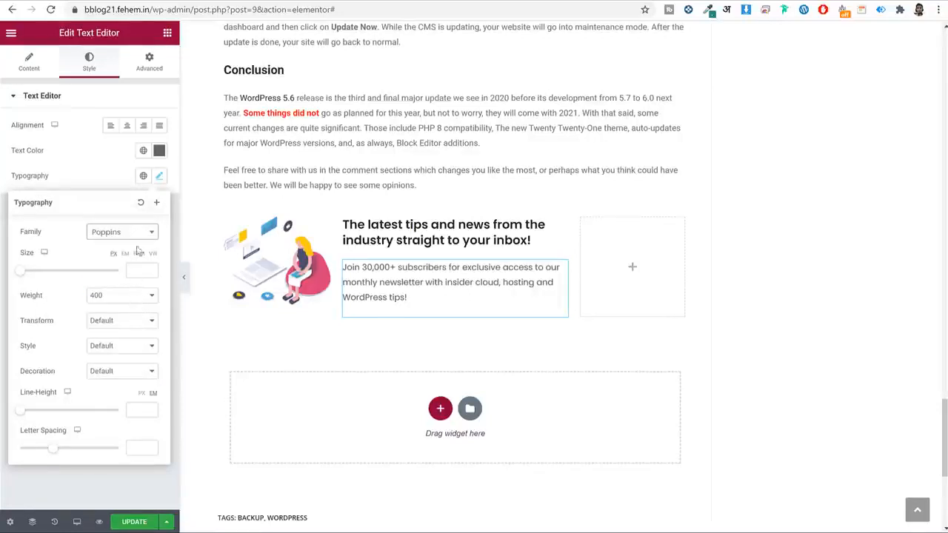
click(134, 271)
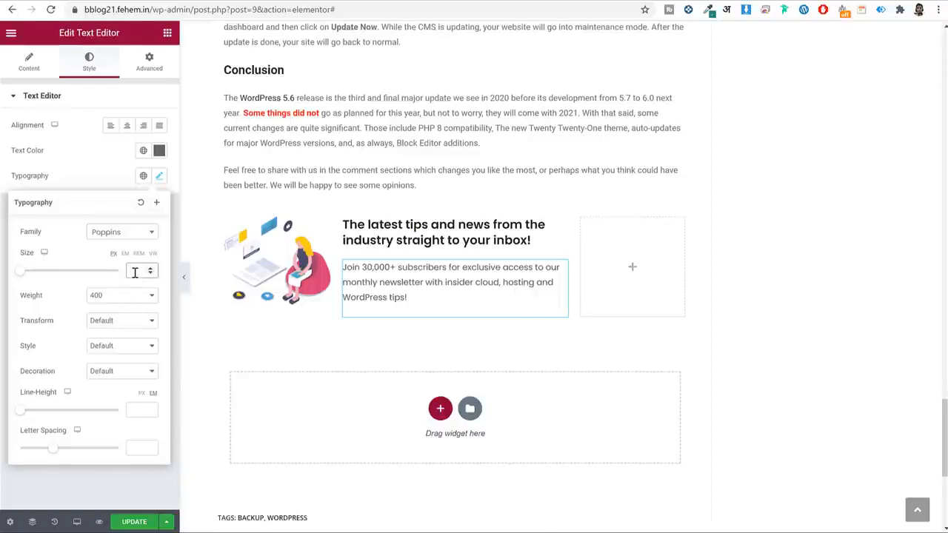
text(14)
click(138, 413)
text(2)
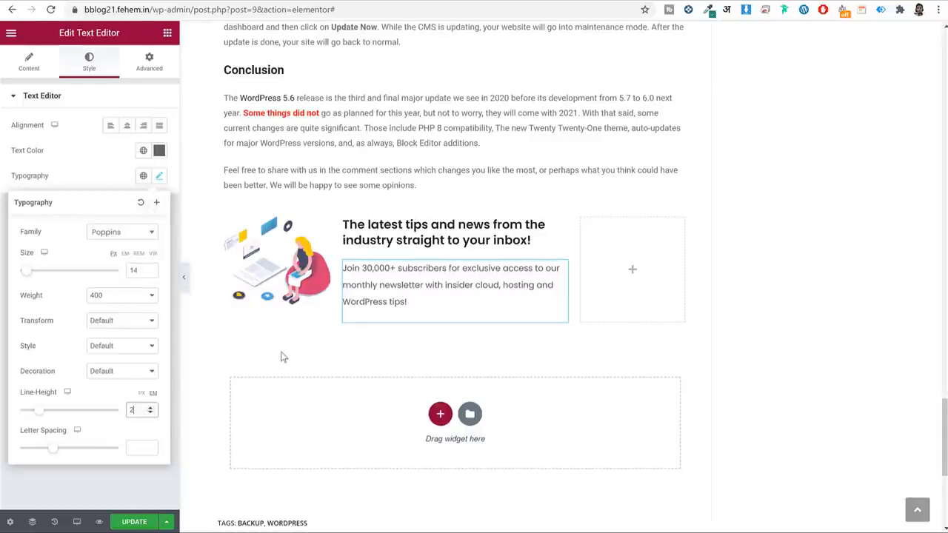
click(159, 177)
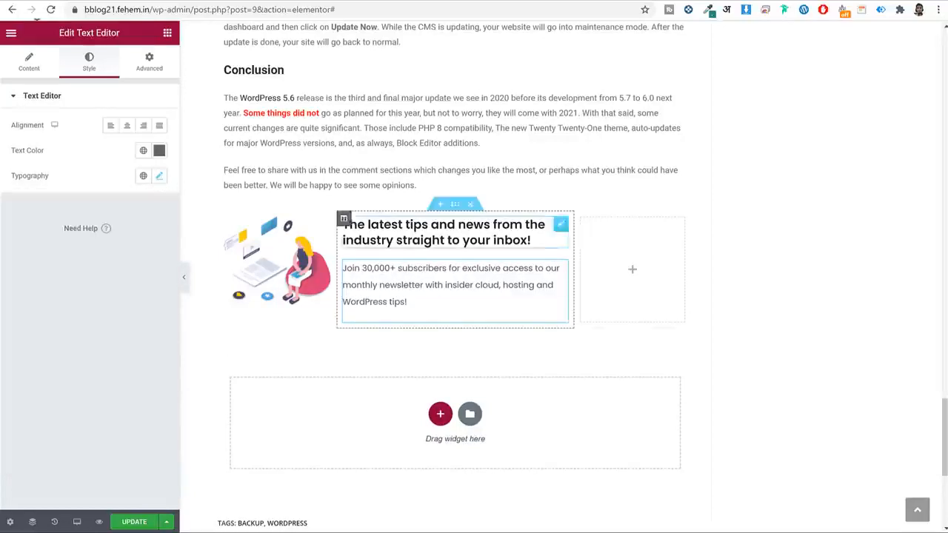
click(167, 34)
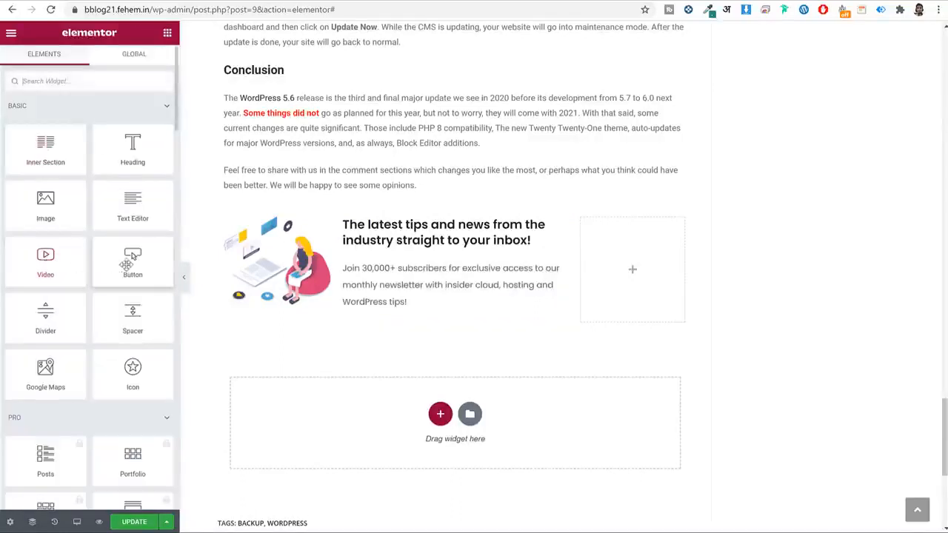
Drop a Button widget into the third column and label it 'Subscribe Now'.
drag(128, 265, 637, 260)
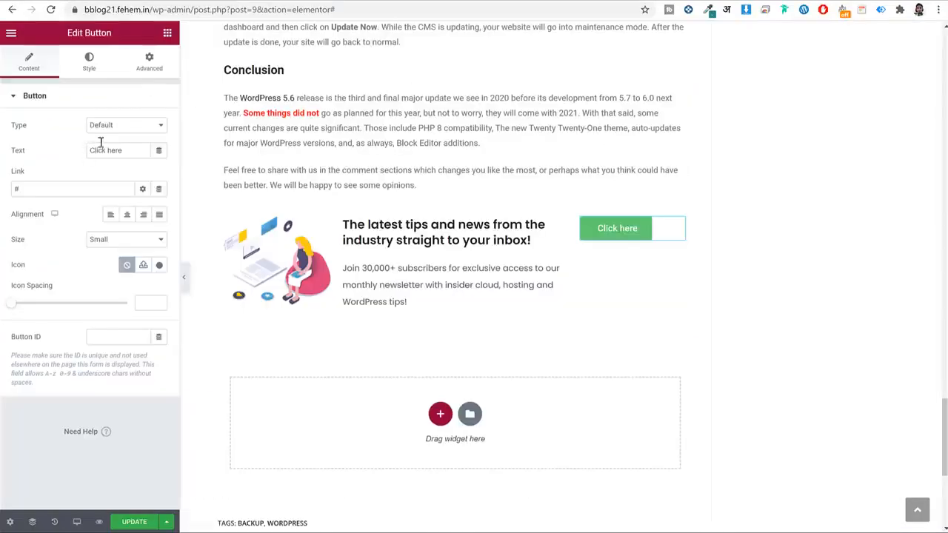
double_click(114, 150)
text(s)
key(BackSpace)
text(Subscribe Now)
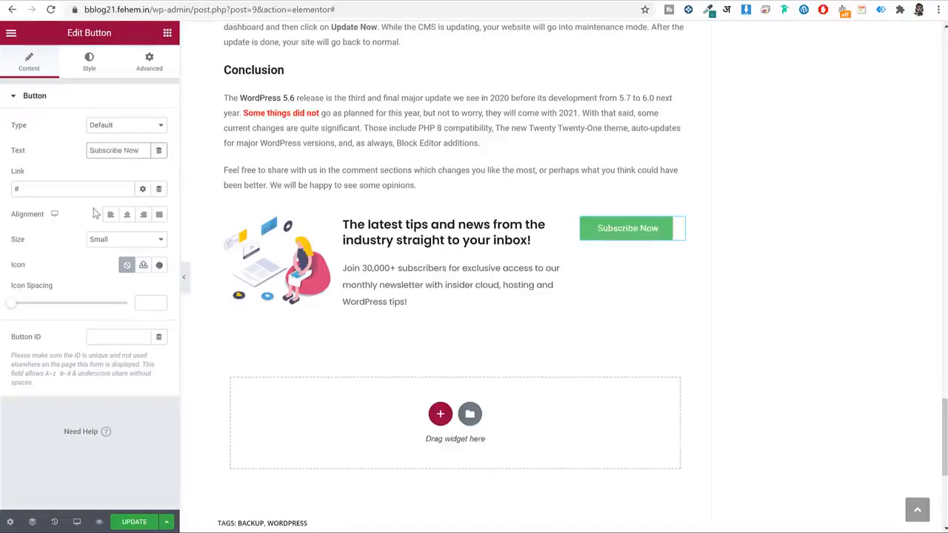
click(94, 194)
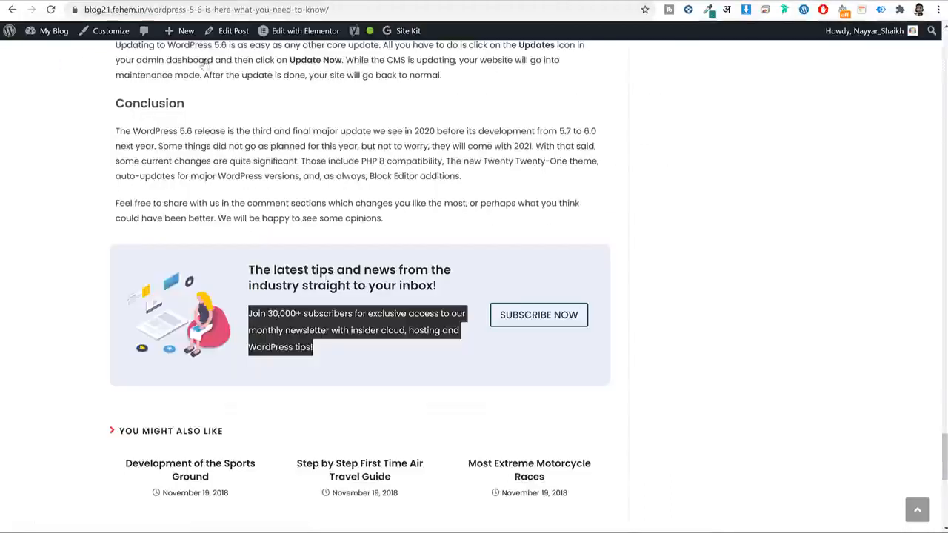
click(704, 344)
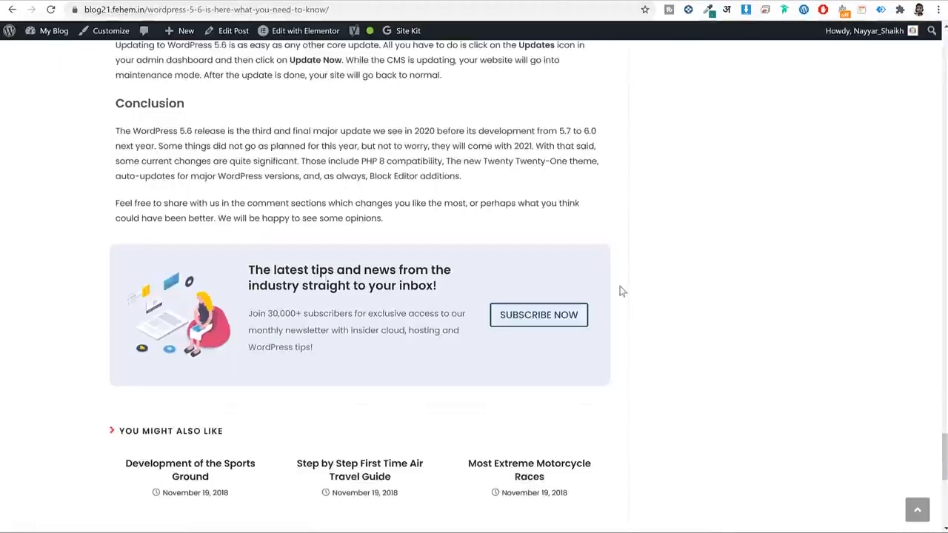
Test the live button, close the coupon pop-up, then set the button font to Poppins size 16.
click(561, 326)
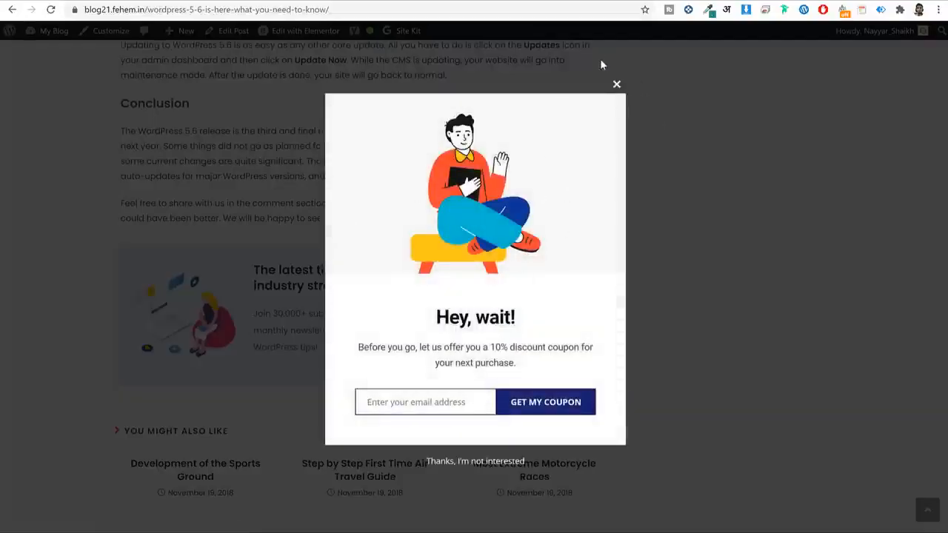
click(613, 83)
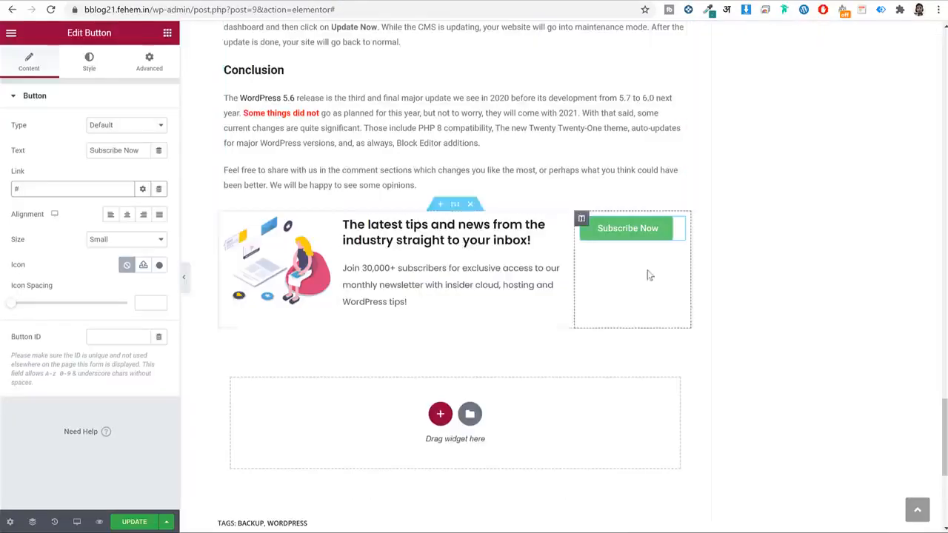
click(90, 68)
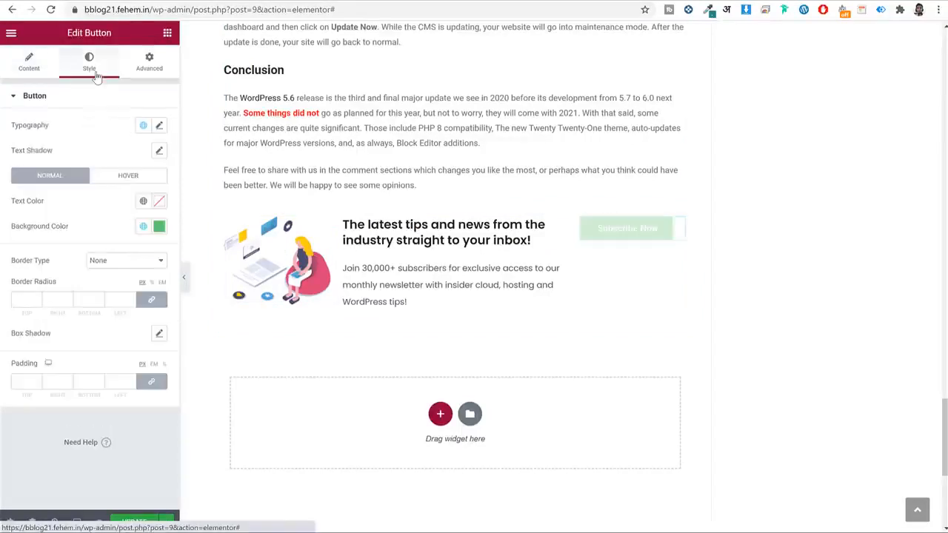
click(159, 126)
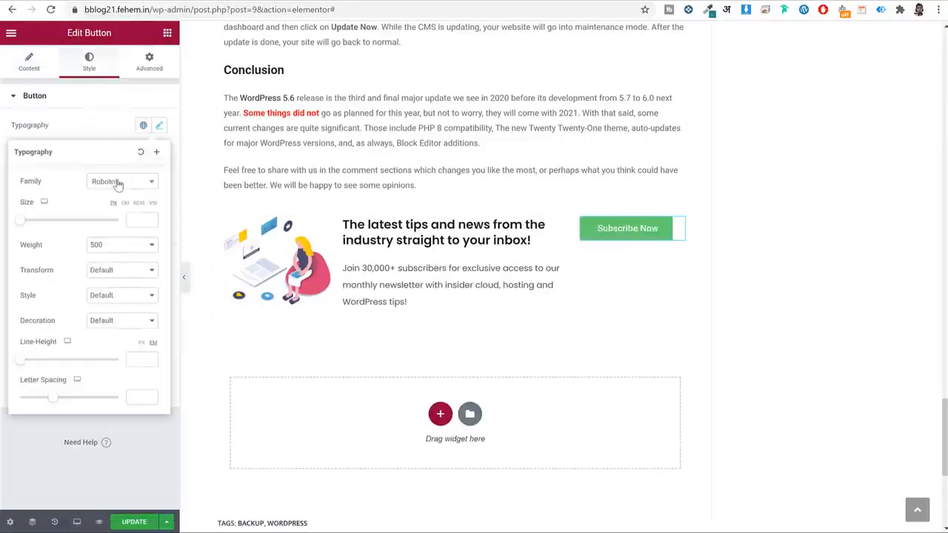
click(116, 185)
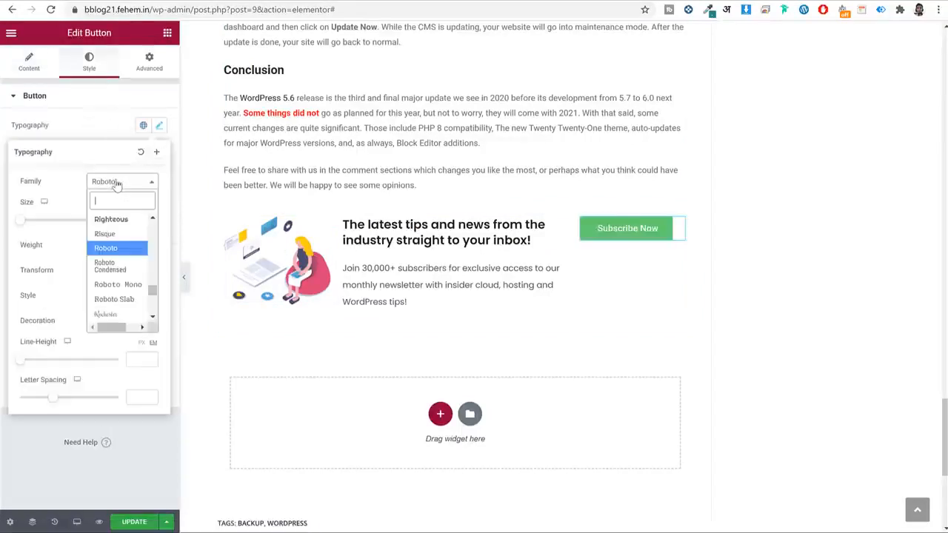
text(popp)
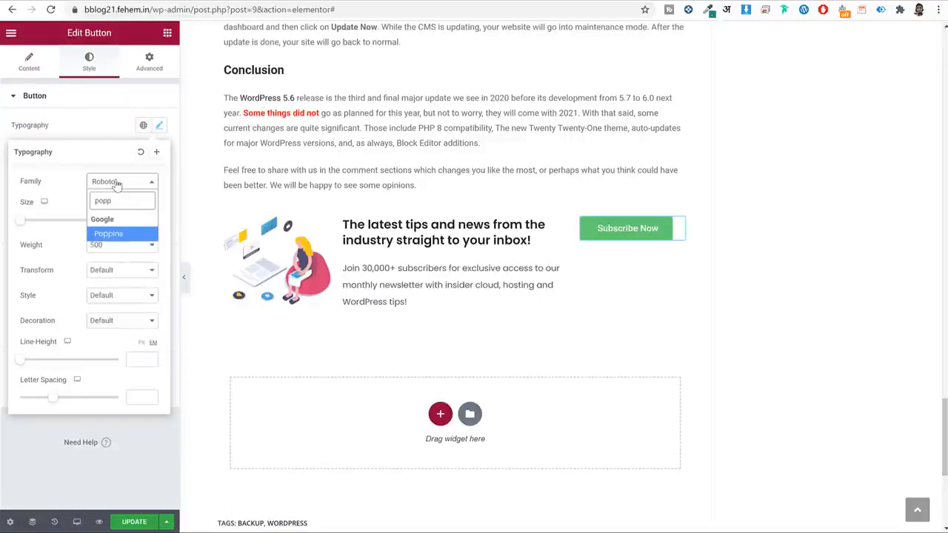
key(Return)
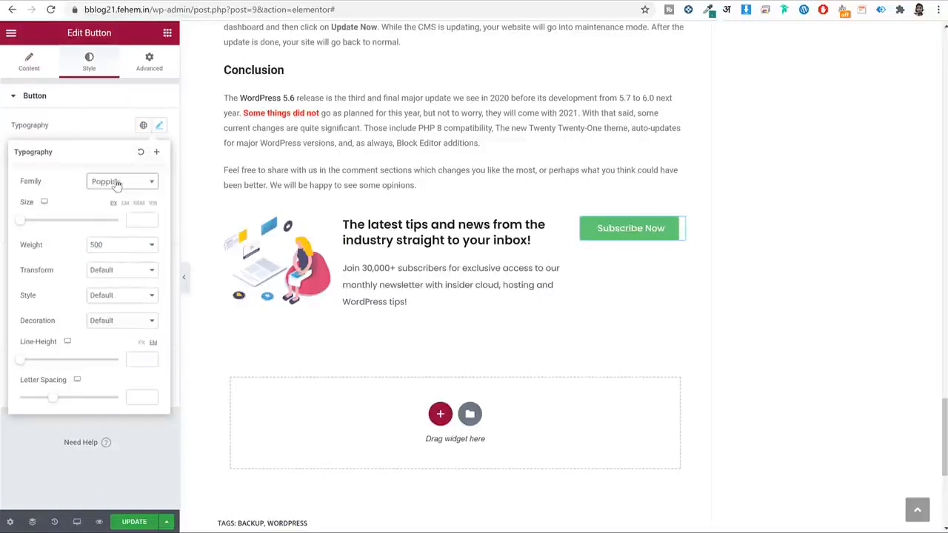
click(134, 220)
text(16)
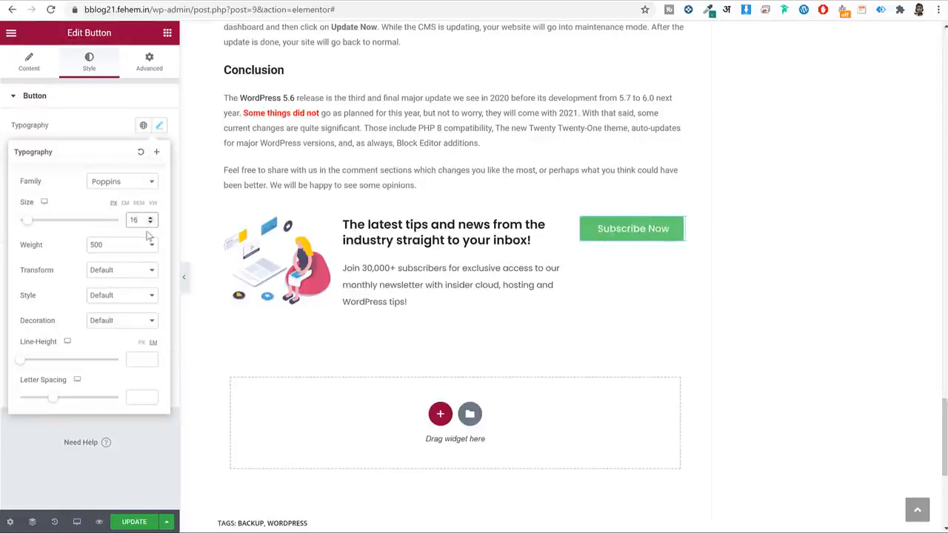
Set the button font weight to 500 and transform its text to uppercase.
click(106, 252)
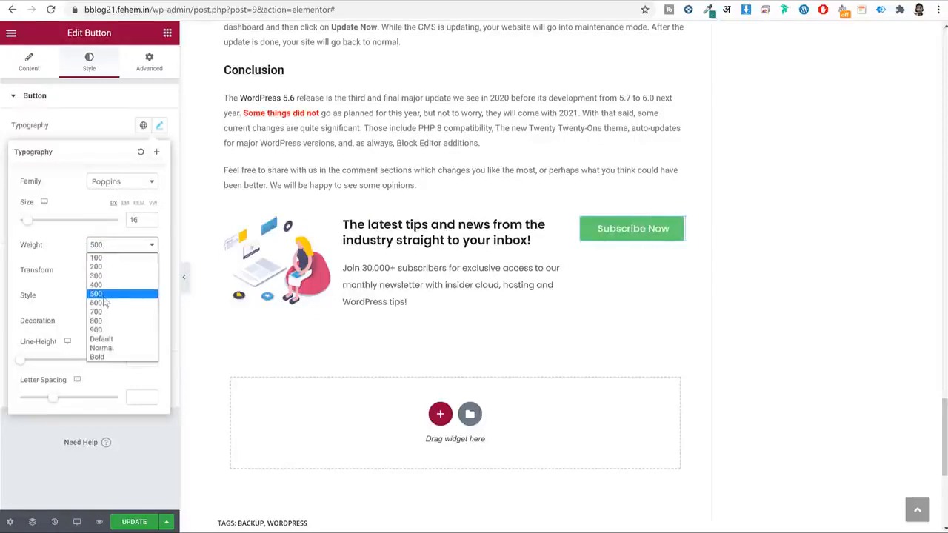
click(104, 303)
click(118, 244)
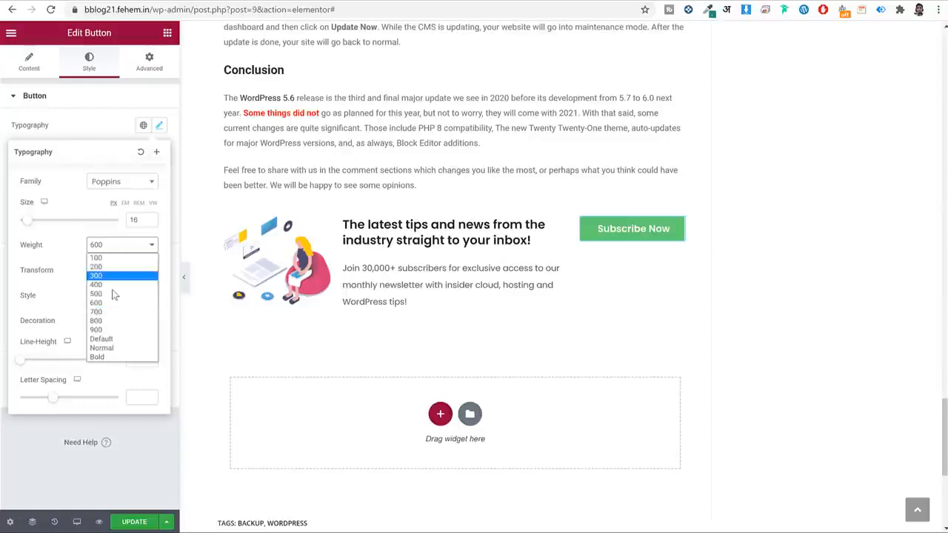
click(121, 294)
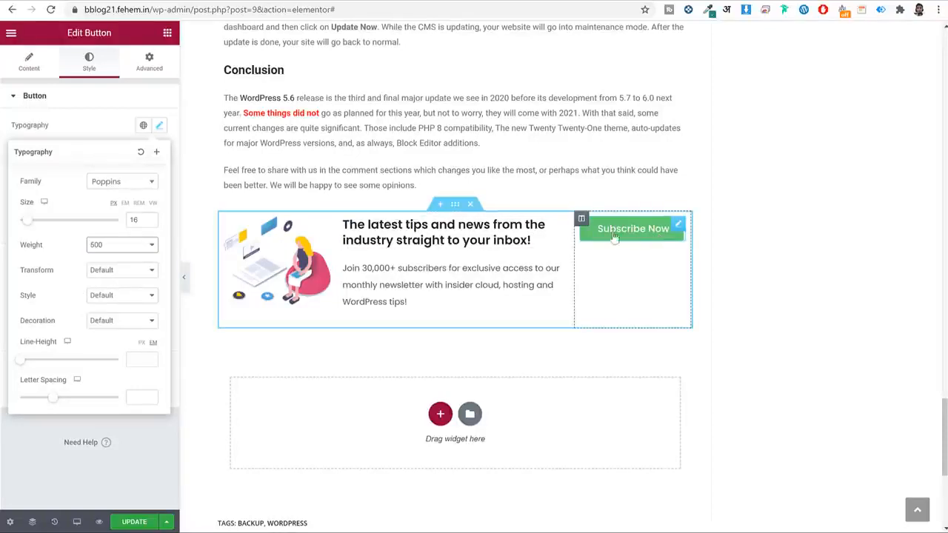
click(104, 274)
click(107, 288)
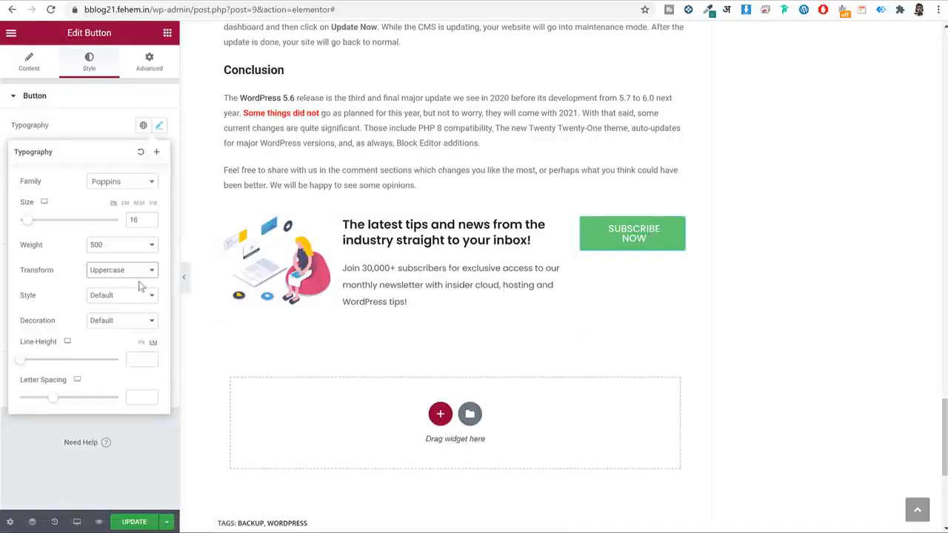
click(159, 125)
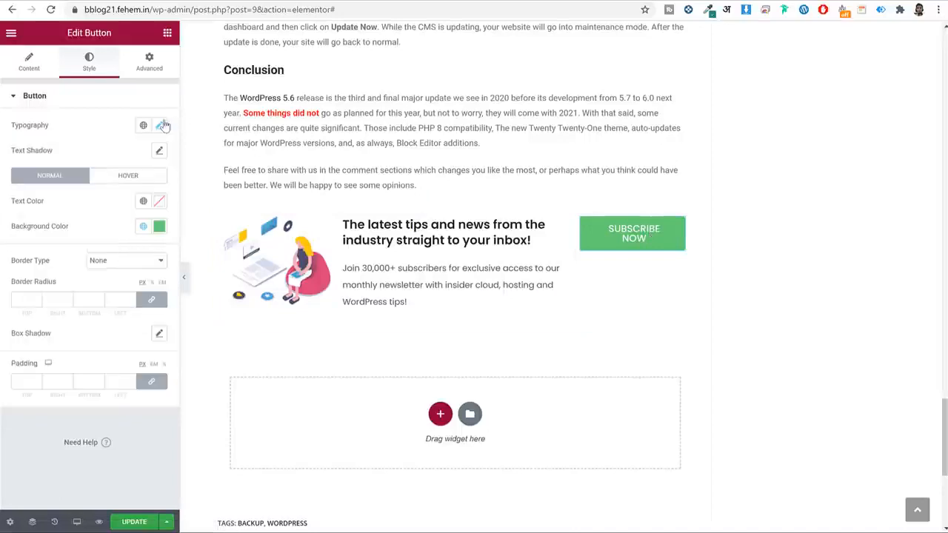
Set the button text colour to dark blue #004C6C.
click(160, 204)
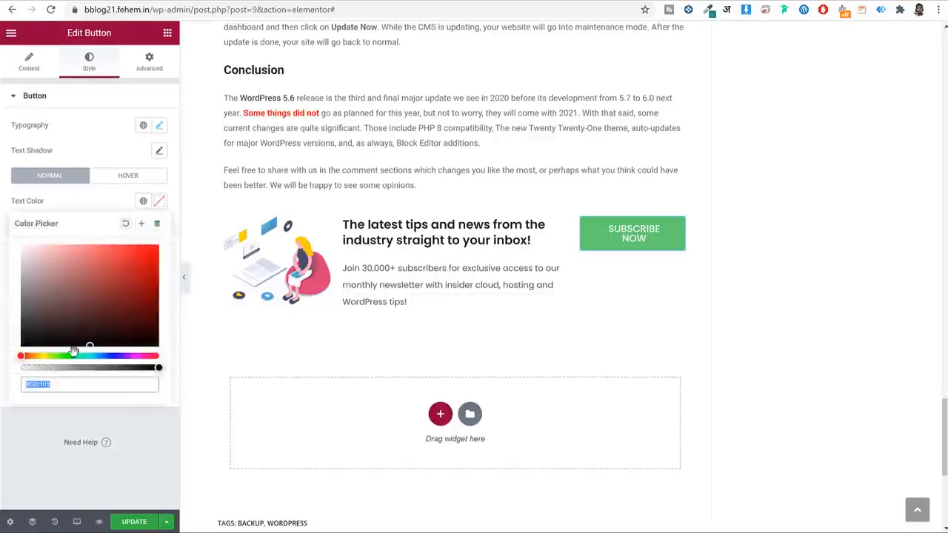
drag(70, 300, 15, 221)
click(74, 386)
click(160, 203)
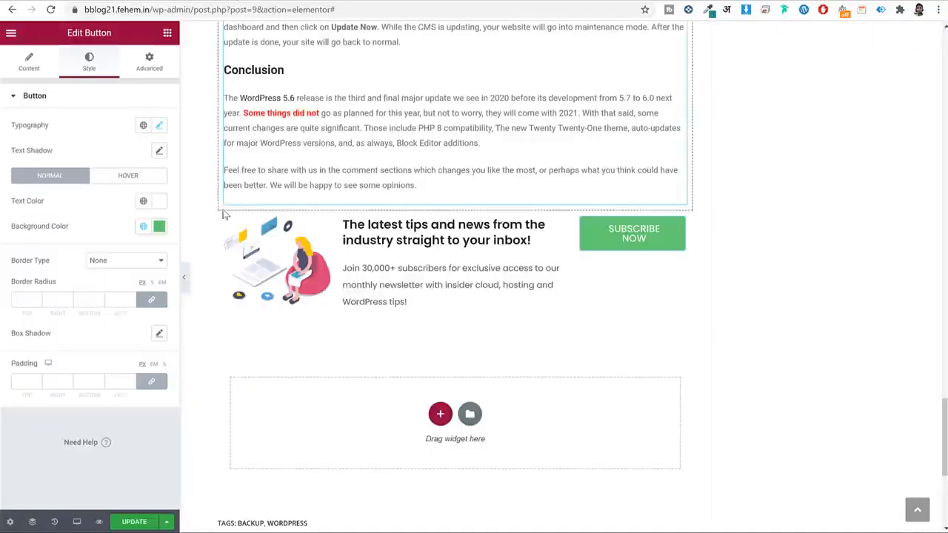
click(158, 200)
text(#004C6C)
drag(66, 384, 33, 393)
key(ctrl+c)
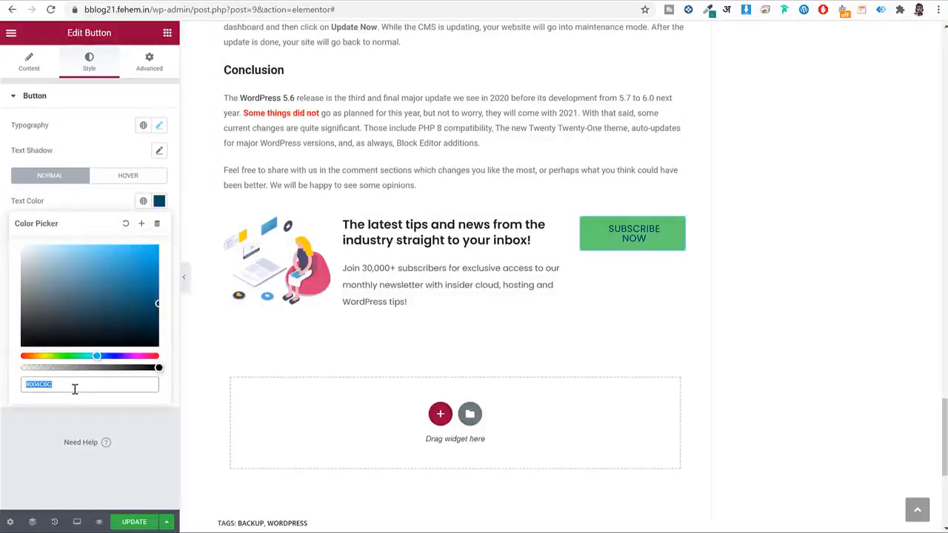
click(159, 200)
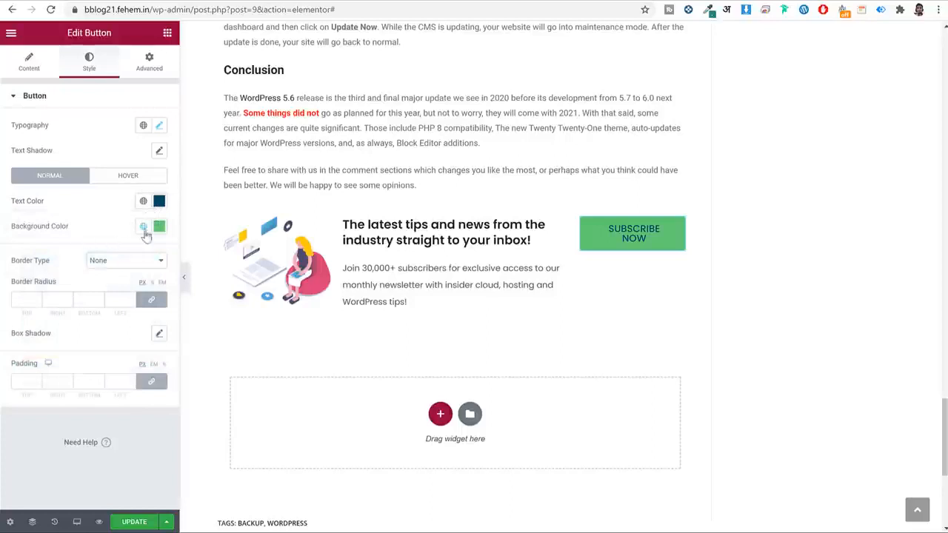
Make the button background colour fully transparent by dropping its opacity to 0.
click(159, 228)
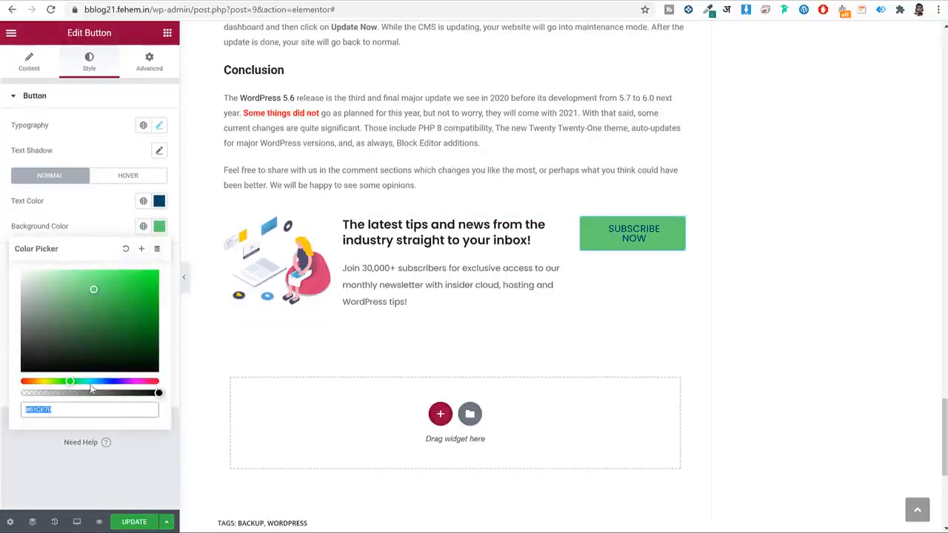
drag(75, 380, 49, 381)
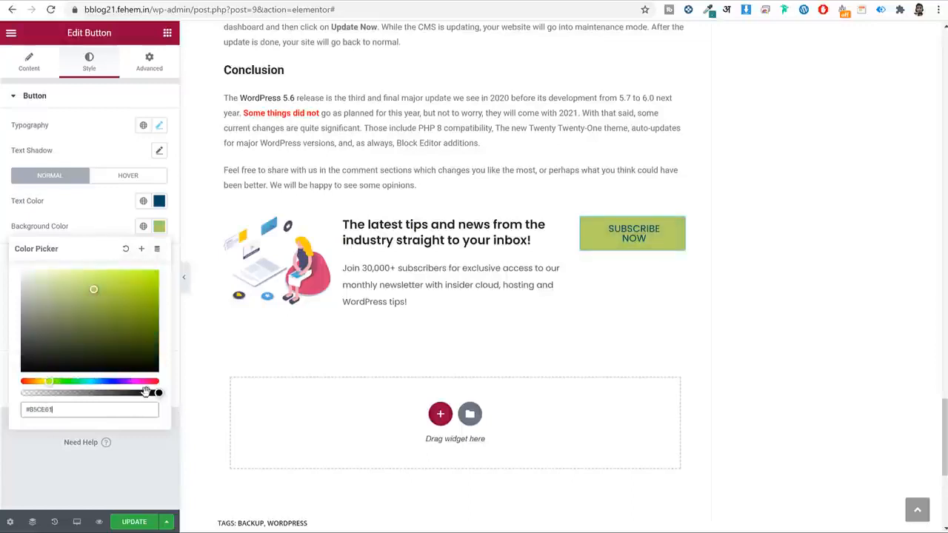
drag(161, 394, 11, 394)
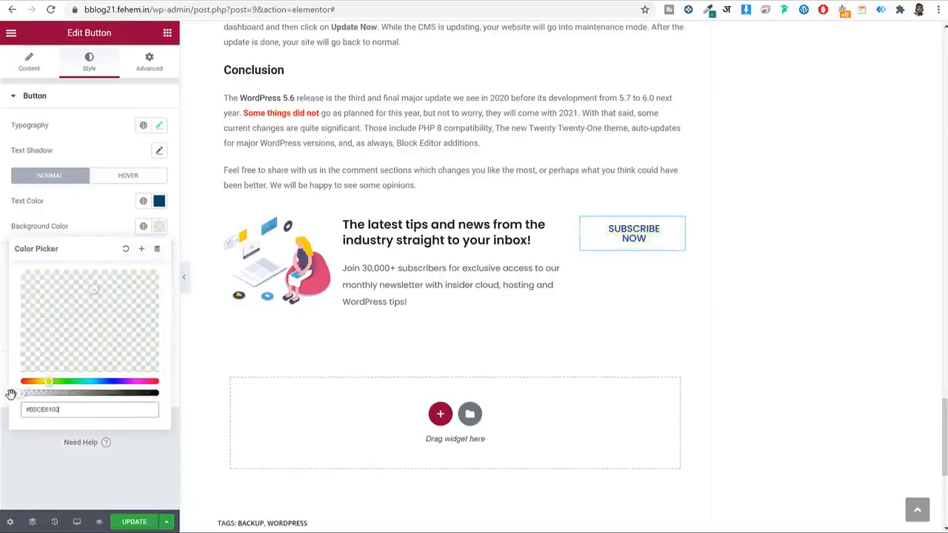
click(160, 227)
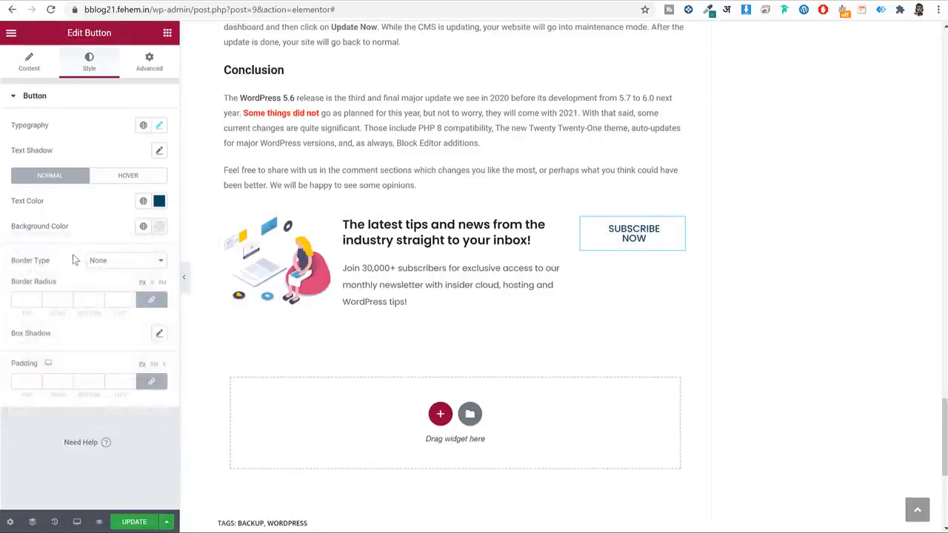
click(123, 260)
Give the button a solid border 2 px wide.
click(121, 285)
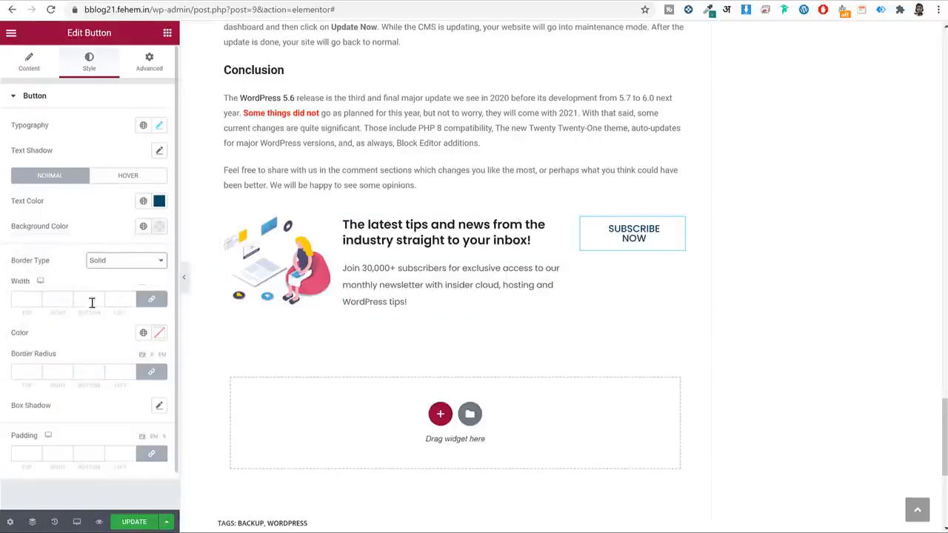
click(15, 297)
text(2)
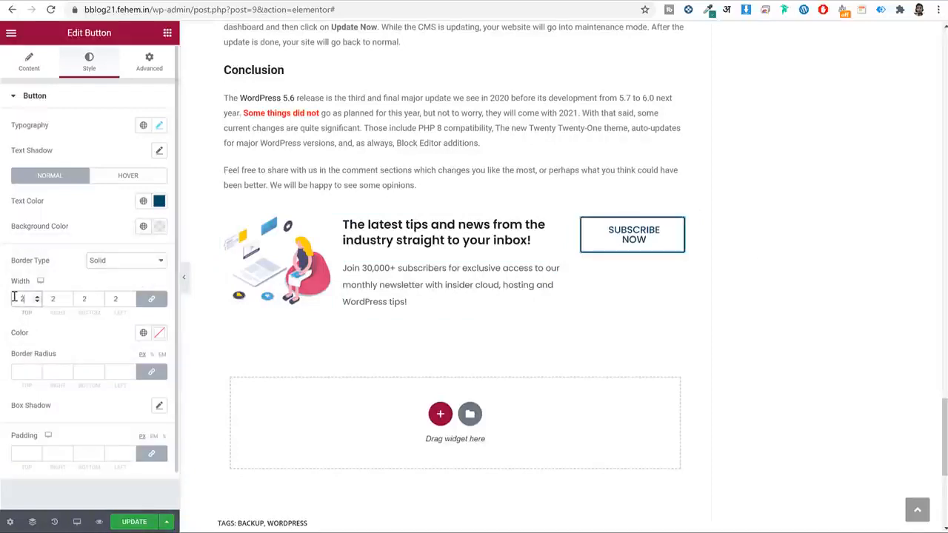
click(183, 280)
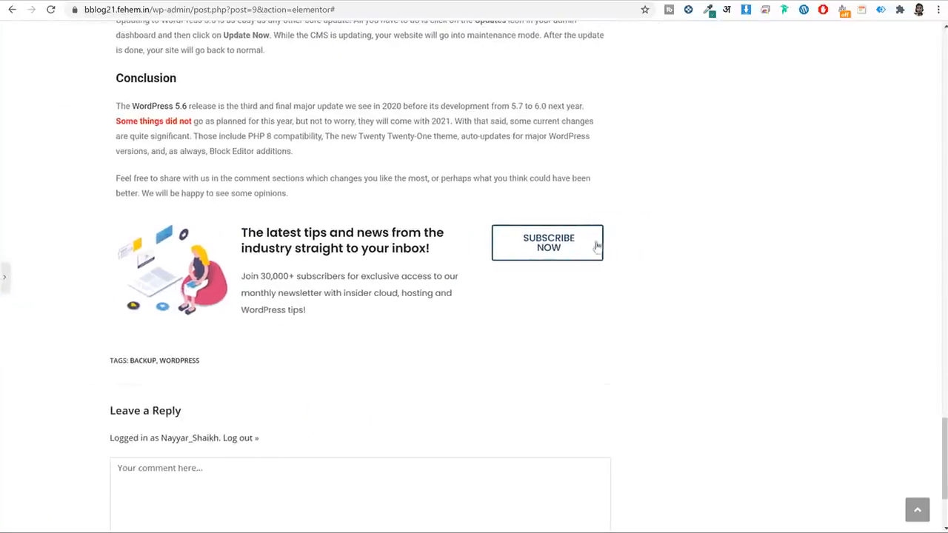
click(4, 276)
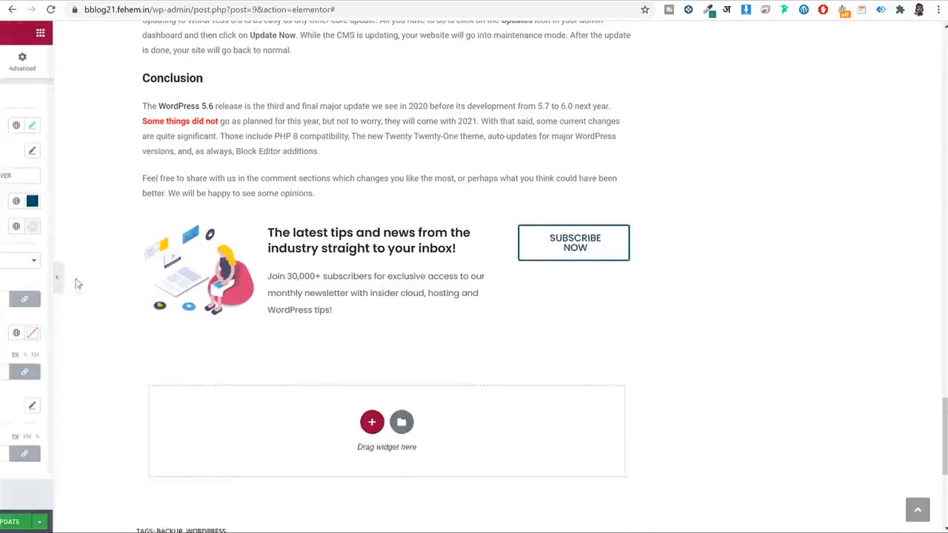
scroll(83, 388, down, 1)
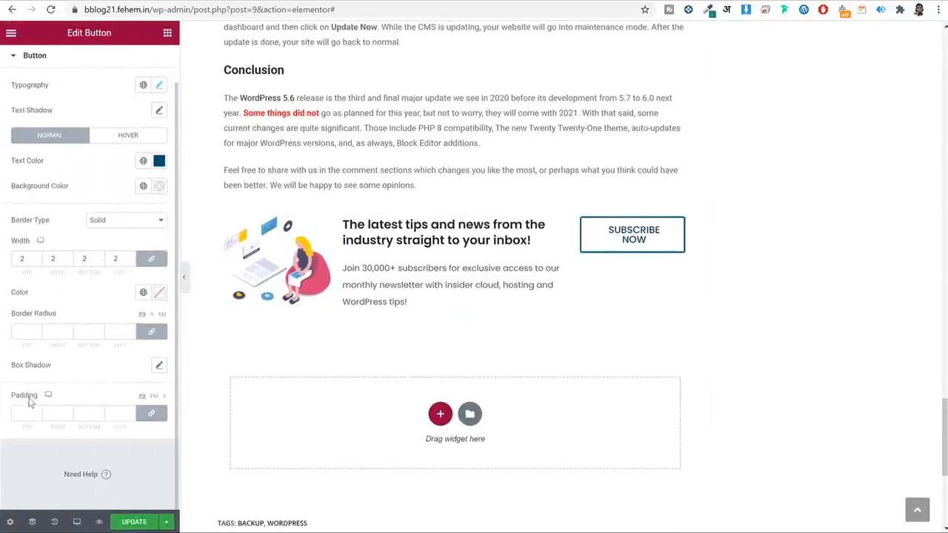
Set the button padding to 10, 15, 10, 15 with the sides unlinked.
click(151, 417)
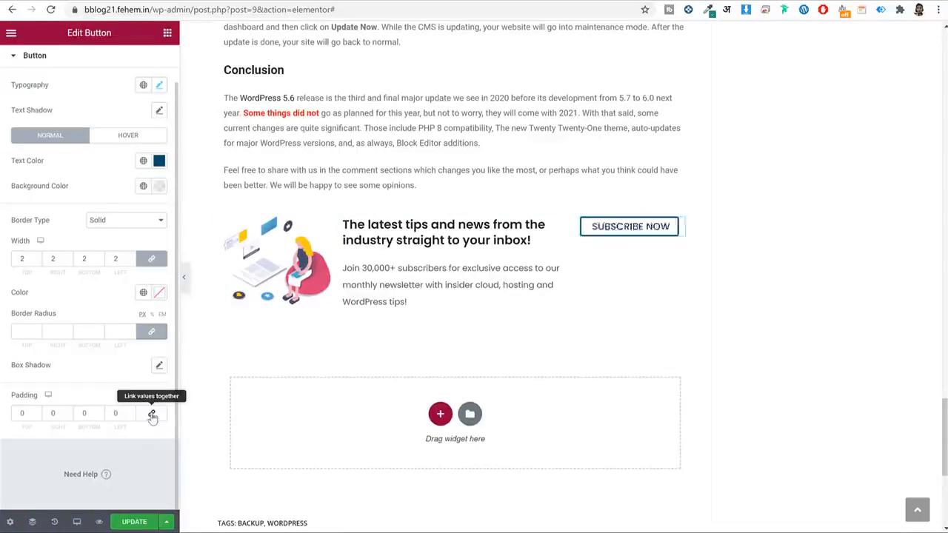
double_click(26, 416)
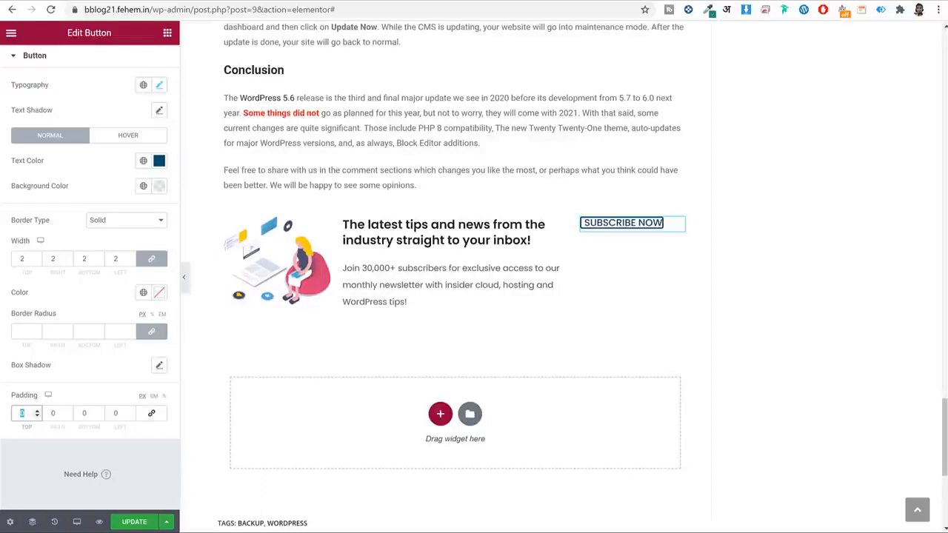
text(10)
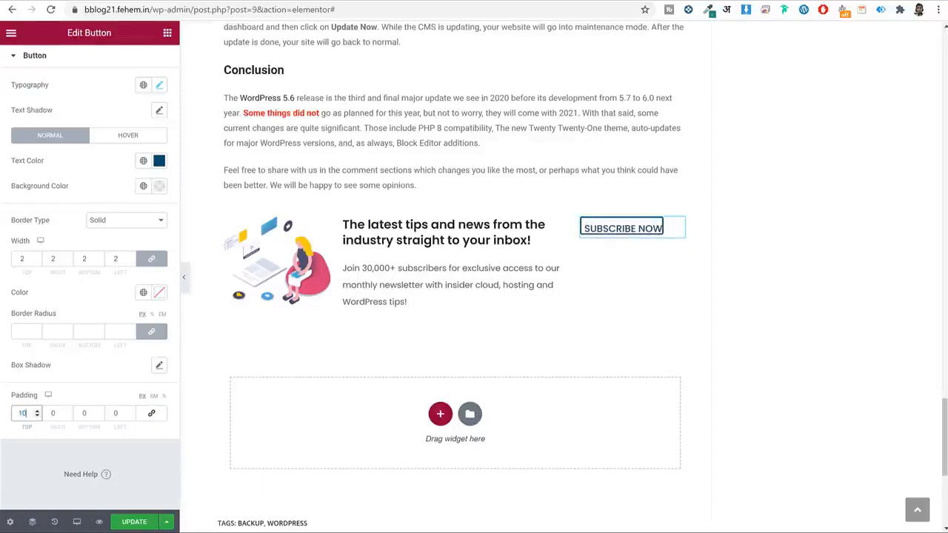
key(Tab)
key(Tab)
text(10)
key(Tab)
text(150)
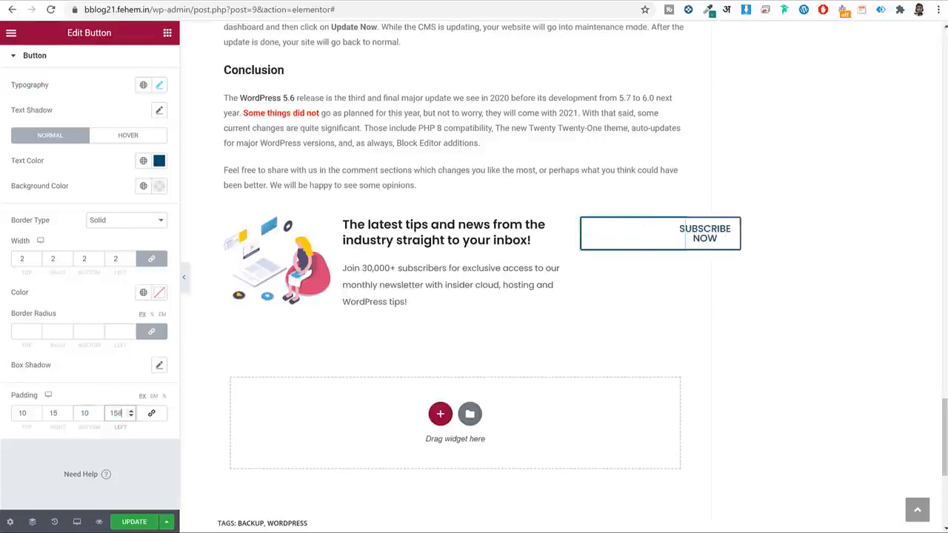
key(BackSpace)
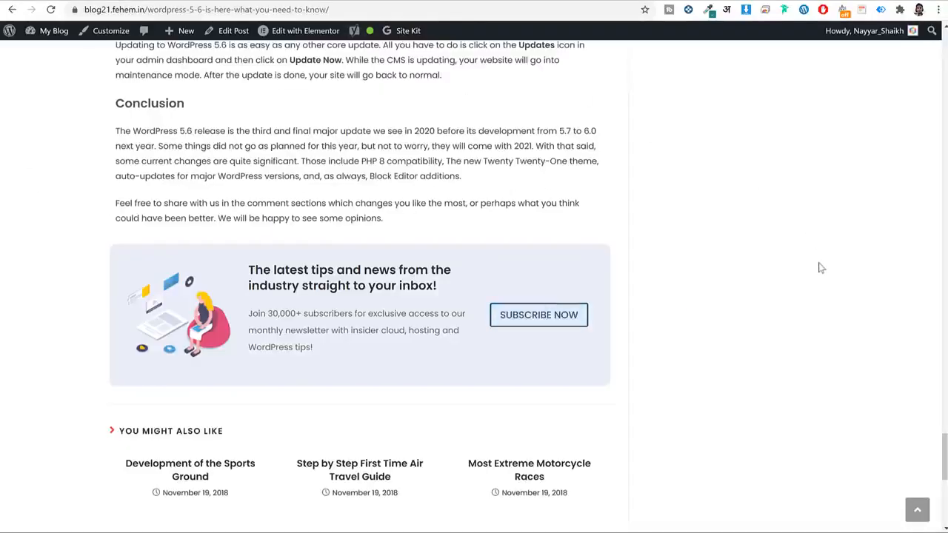
scroll(848, 314, down, 2)
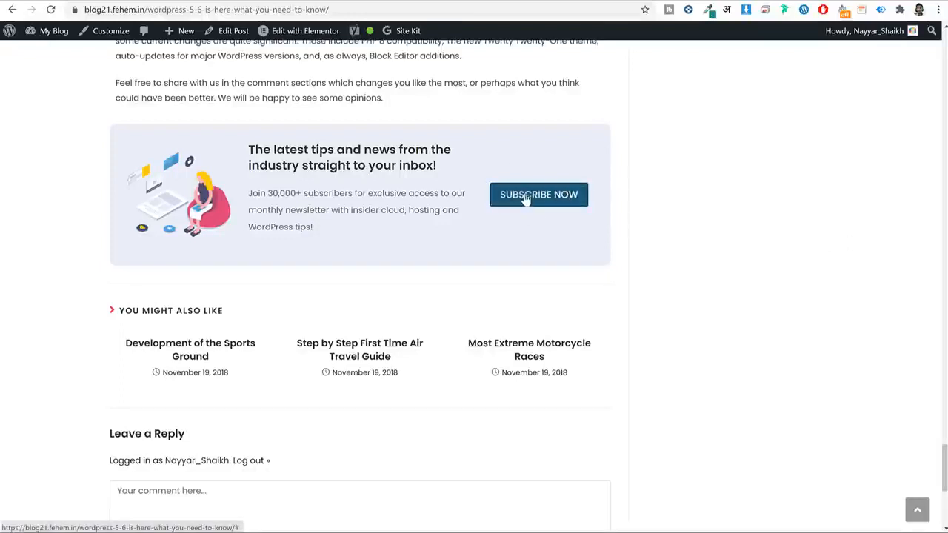
click(202, 1)
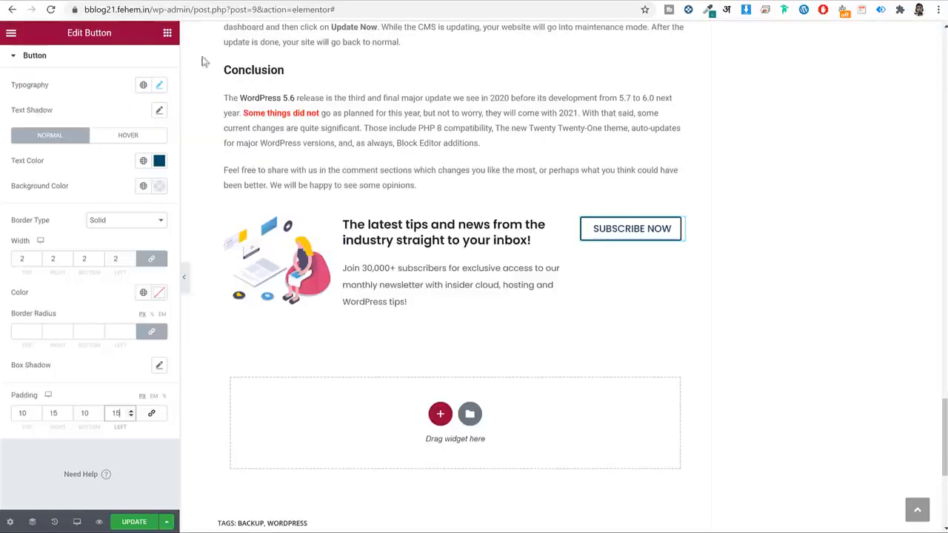
Set the button's hover background colour to dark blue #004C6C and preview it.
click(135, 138)
click(159, 160)
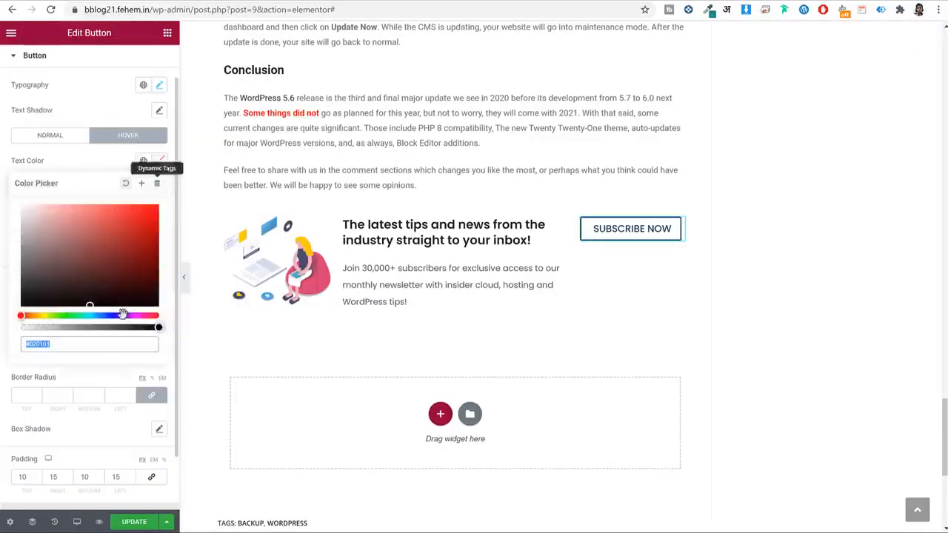
click(155, 164)
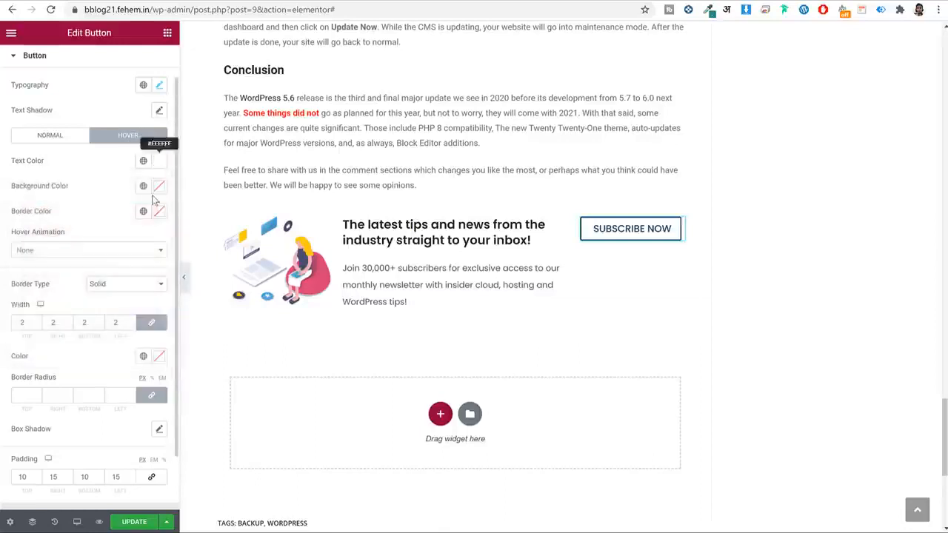
click(159, 186)
double_click(80, 368)
key(ctrl+v)
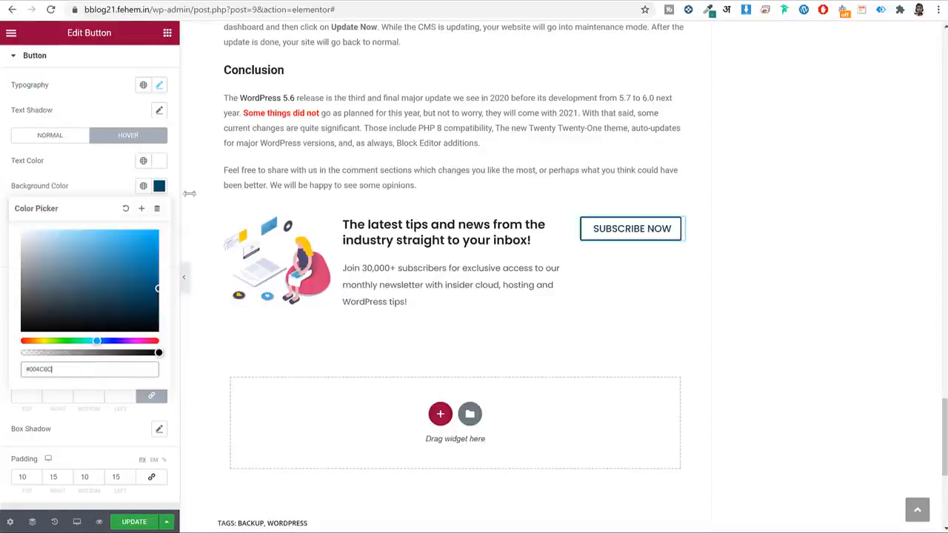
click(155, 197)
click(157, 212)
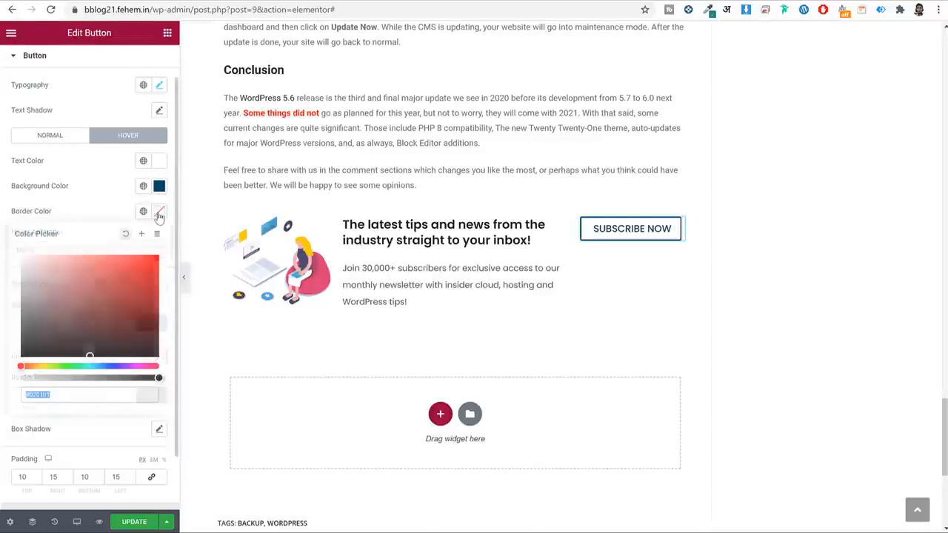
click(158, 213)
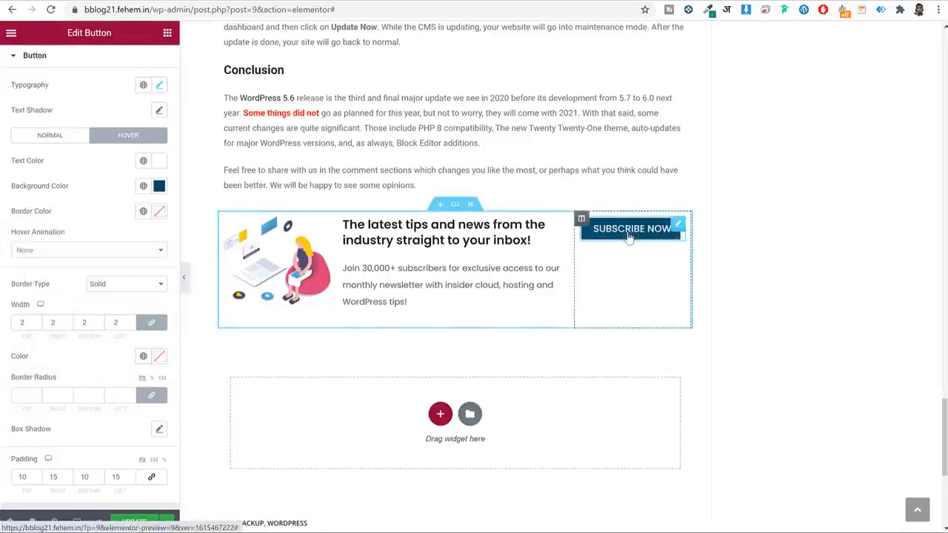
click(183, 277)
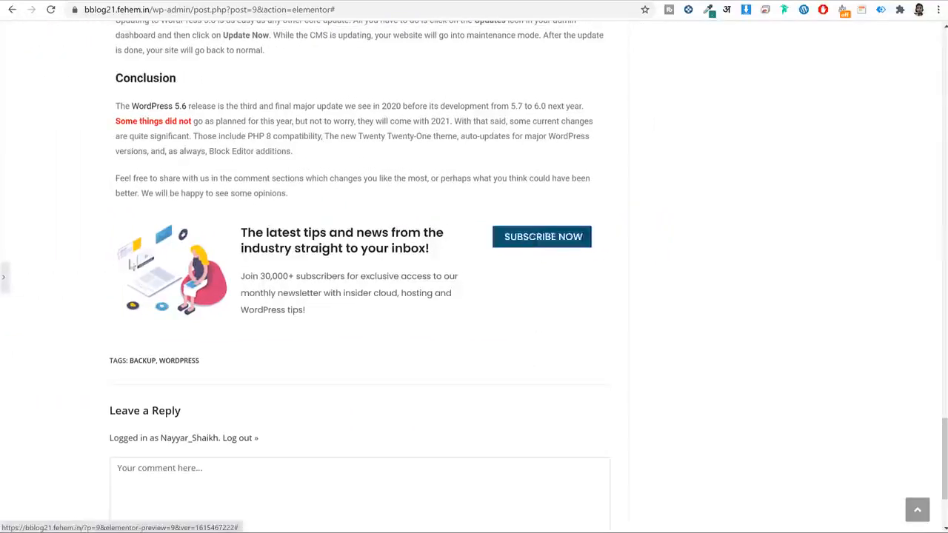
click(4, 277)
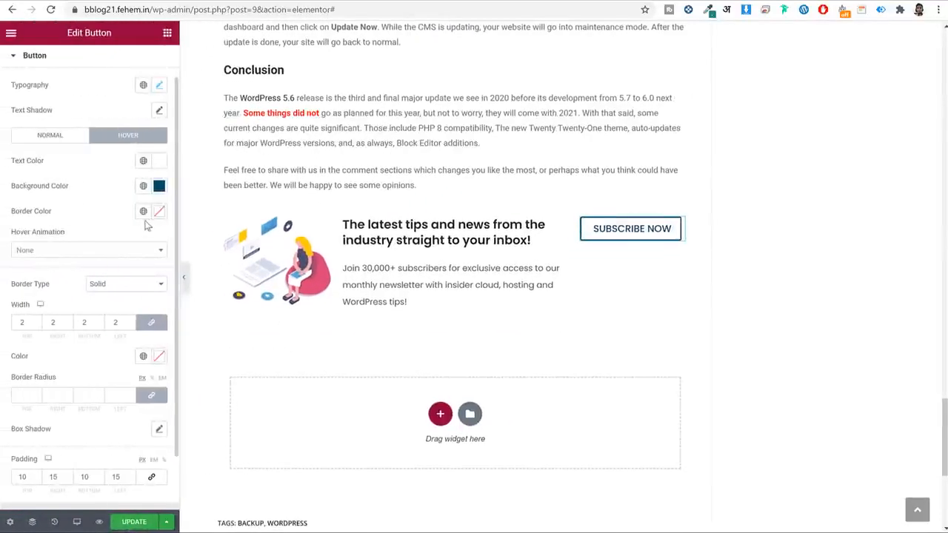
Set the hover border colour to #004C6C and check the hover look.
click(158, 214)
double_click(68, 393)
text(#004C6C)
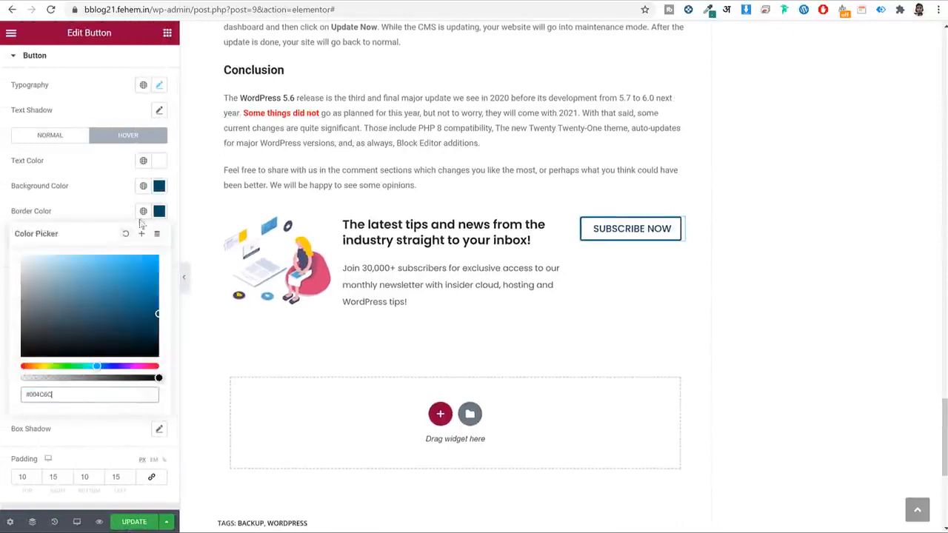
click(185, 286)
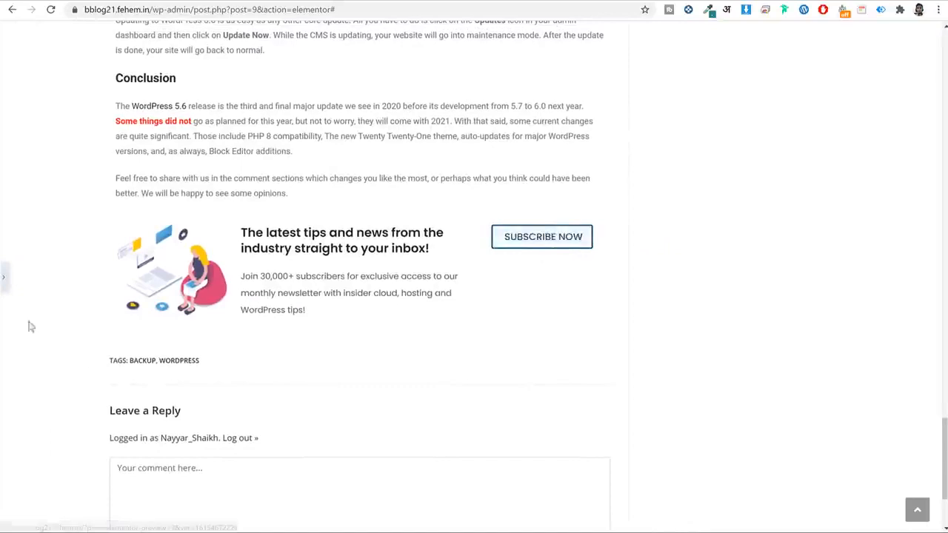
click(6, 282)
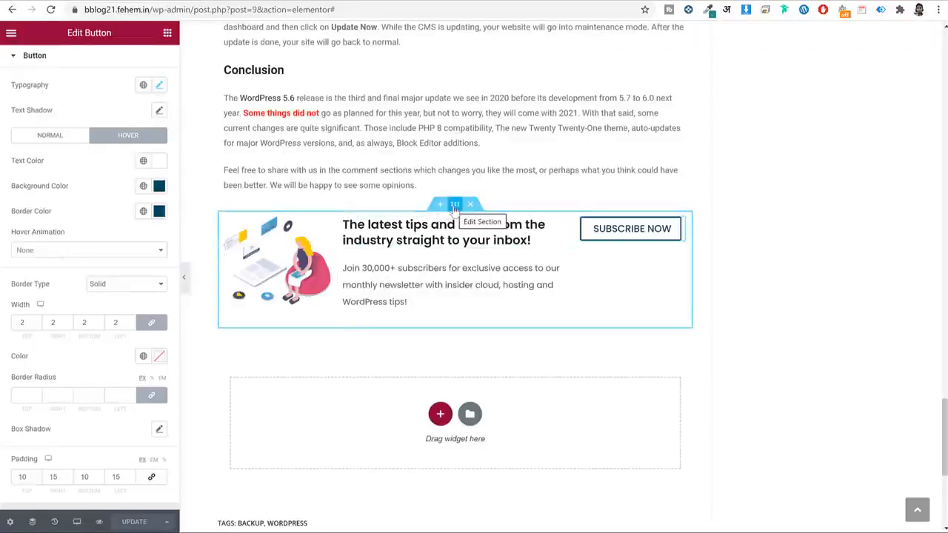
Select the newsletter section and set its Vertical Align to Middle.
click(454, 204)
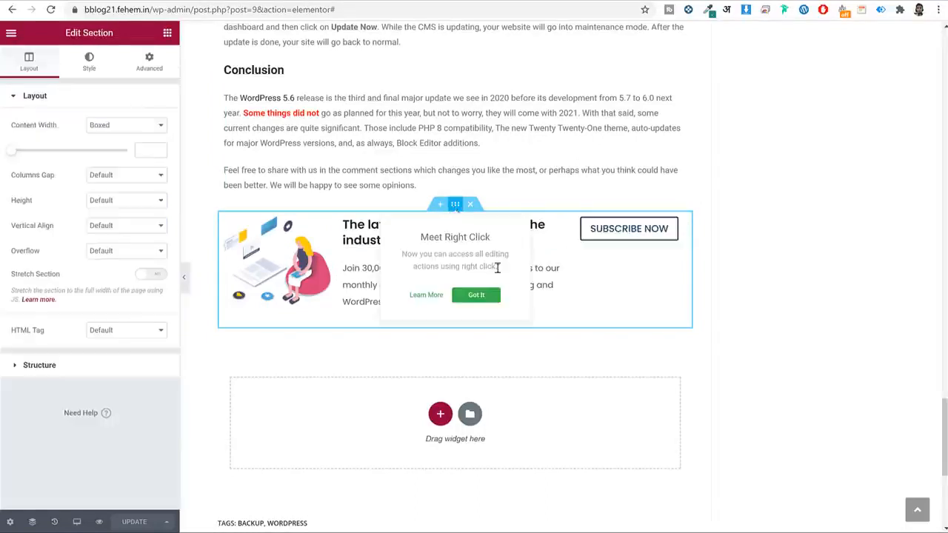
click(478, 295)
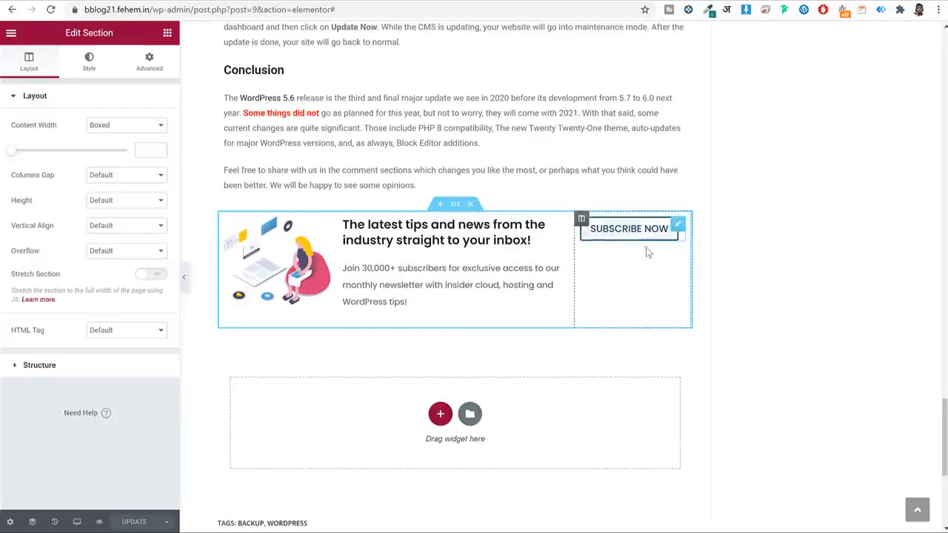
click(111, 226)
click(126, 256)
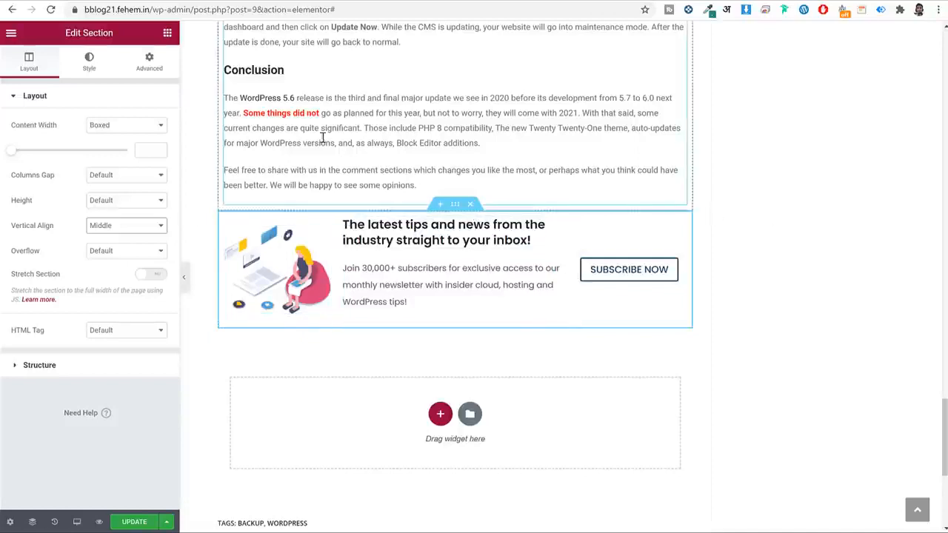
click(100, 72)
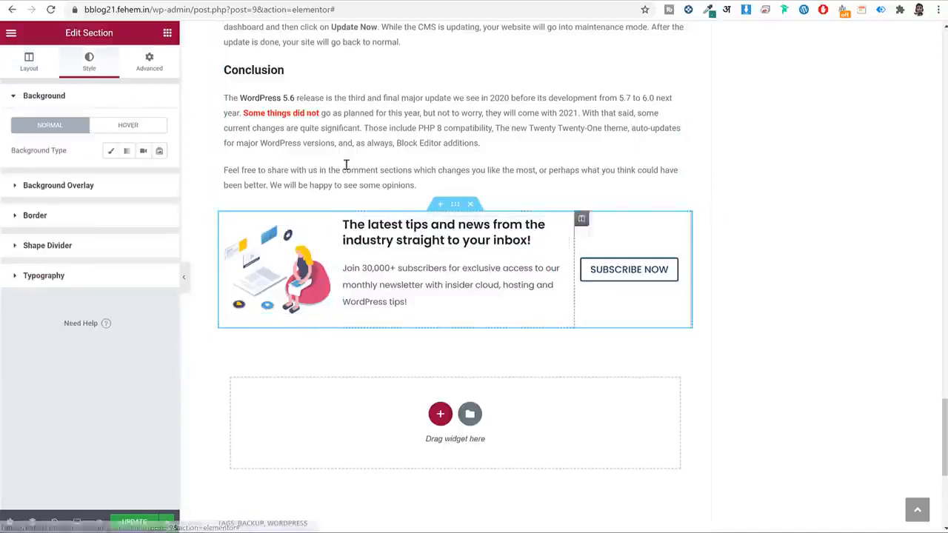
Give the newsletter section a Classic background with colour 0beaf6.
click(111, 150)
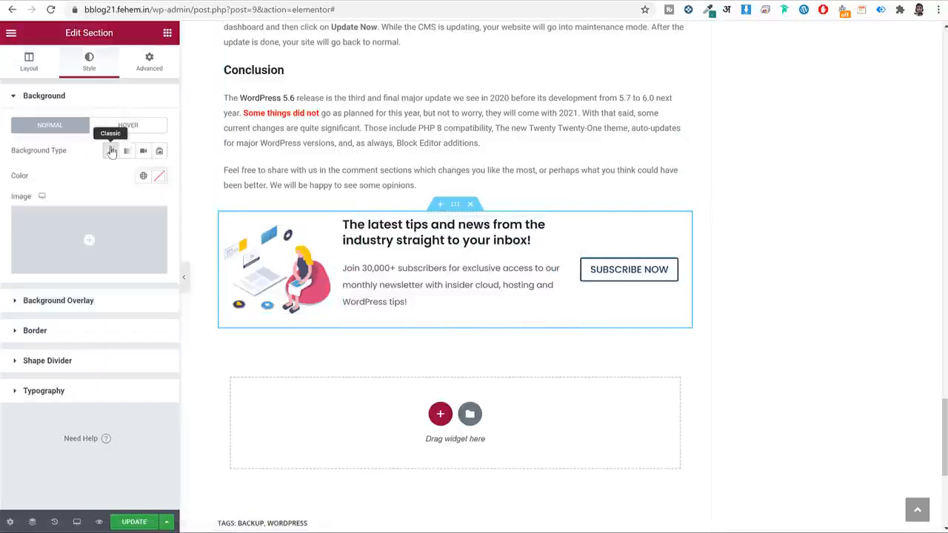
click(159, 178)
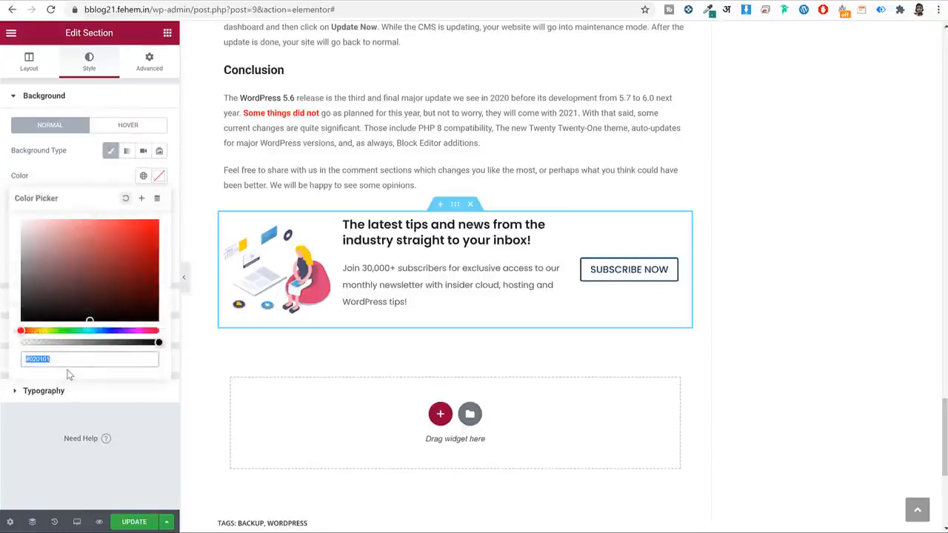
text(0bea)
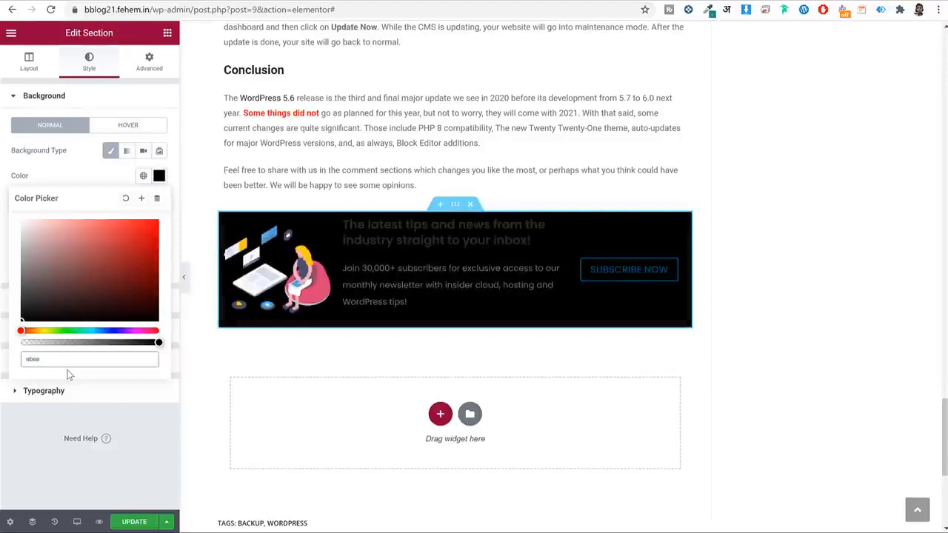
text(f6)
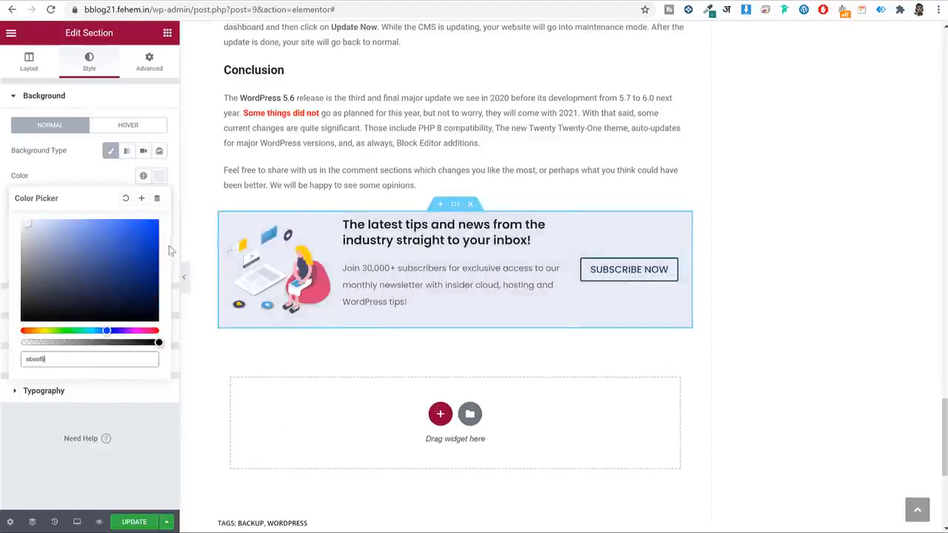
click(156, 178)
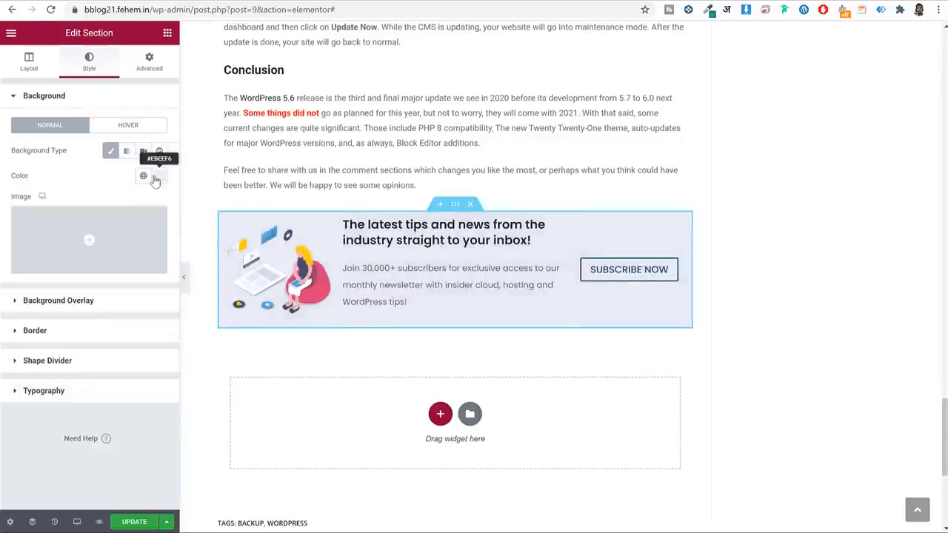
Set the section's border radius to 10 on all corners.
click(115, 331)
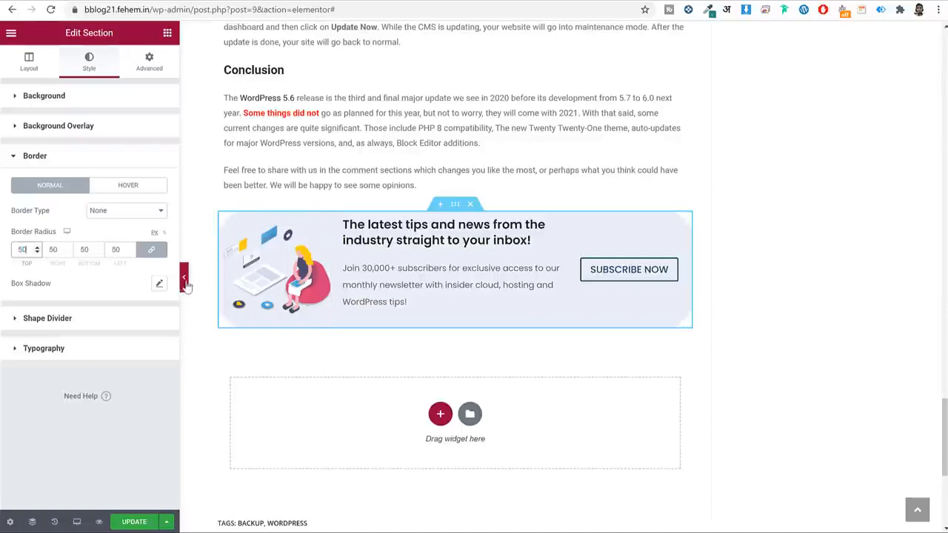
click(183, 277)
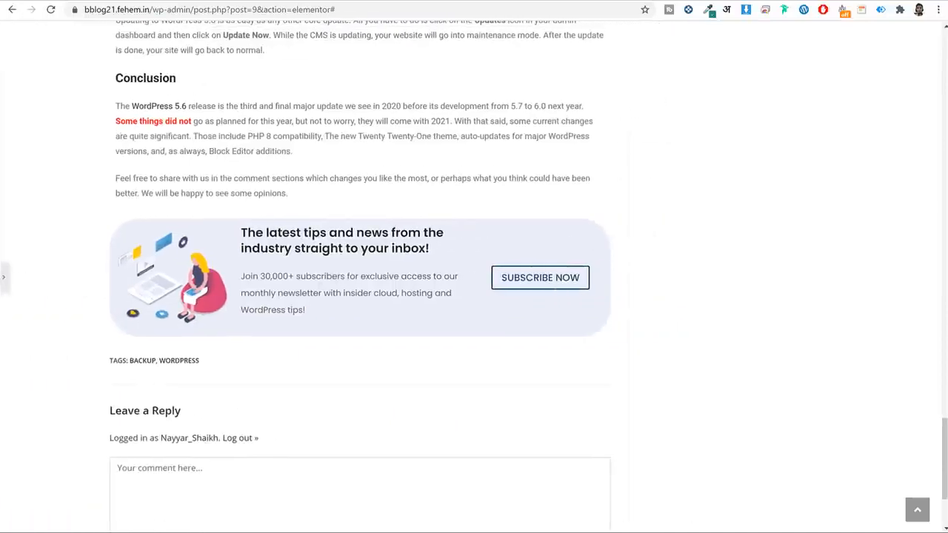
click(6, 279)
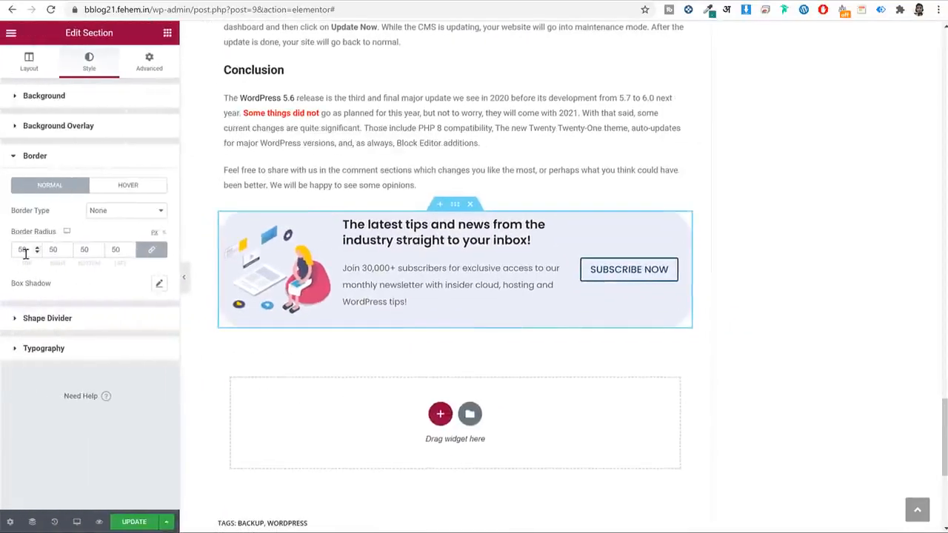
text(10)
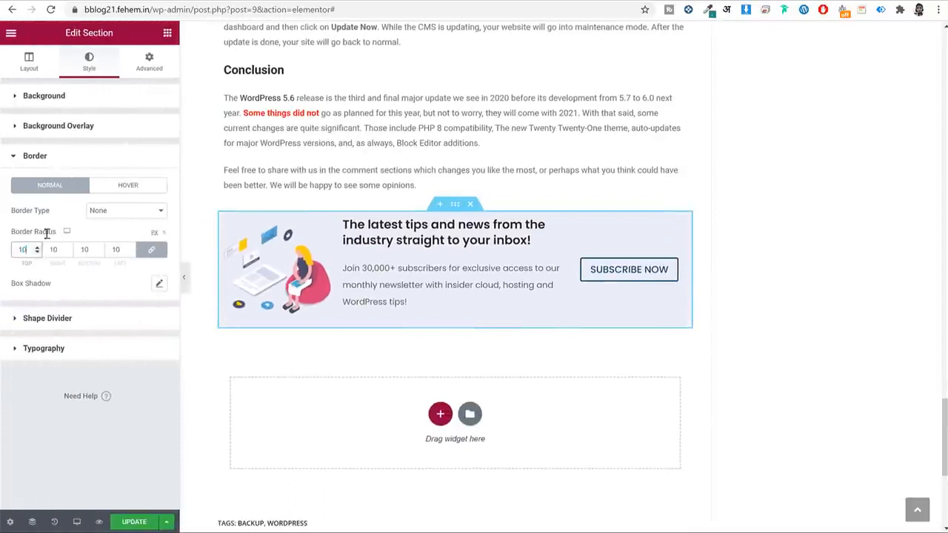
click(155, 64)
Set the newsletter section's padding to 15 px on all sides and save the page.
click(21, 188)
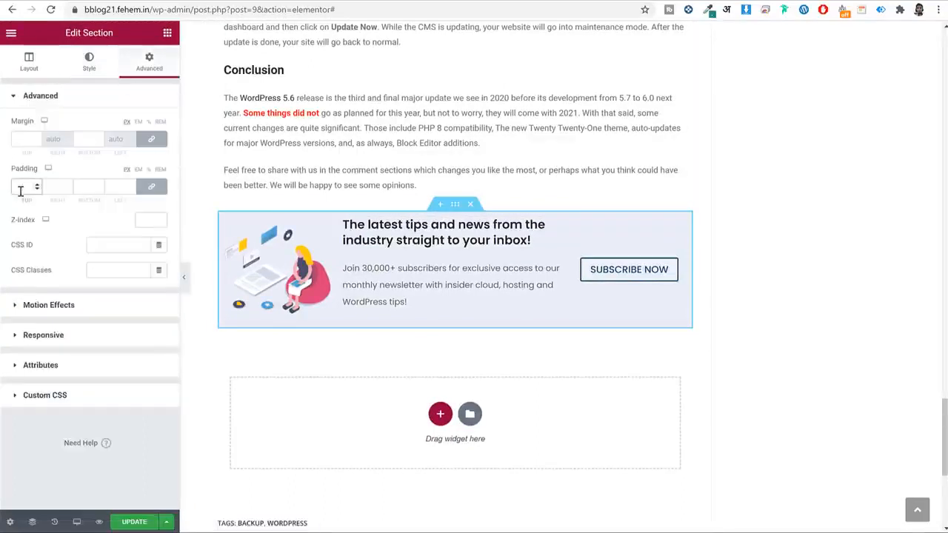
text(15)
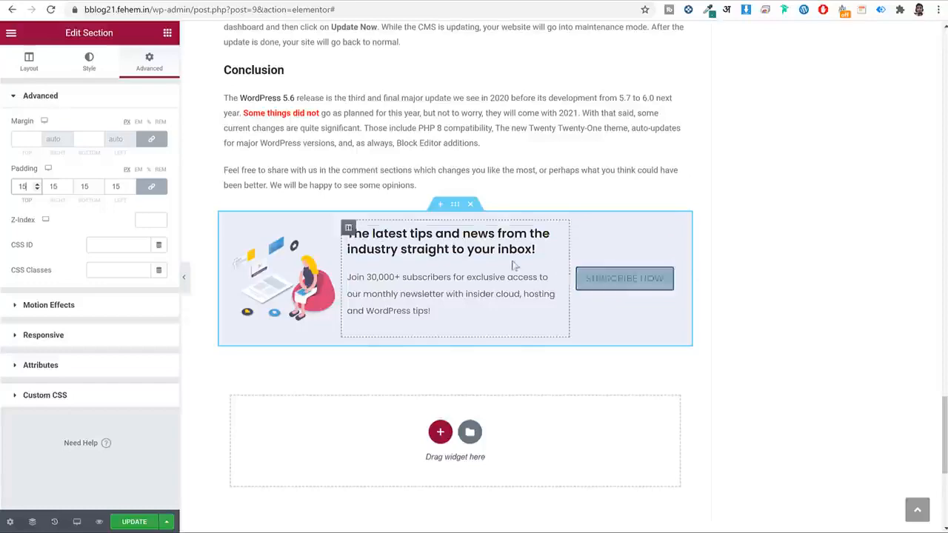
click(185, 288)
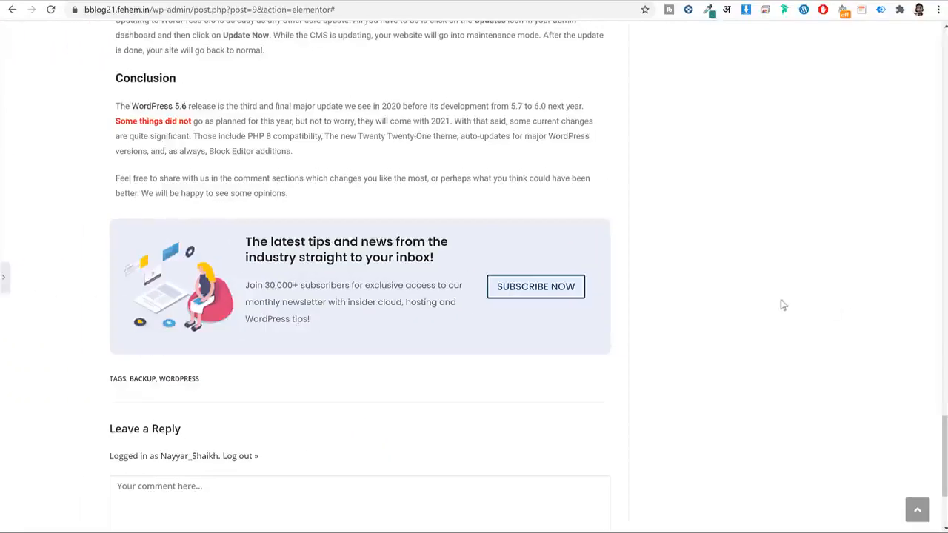
click(4, 277)
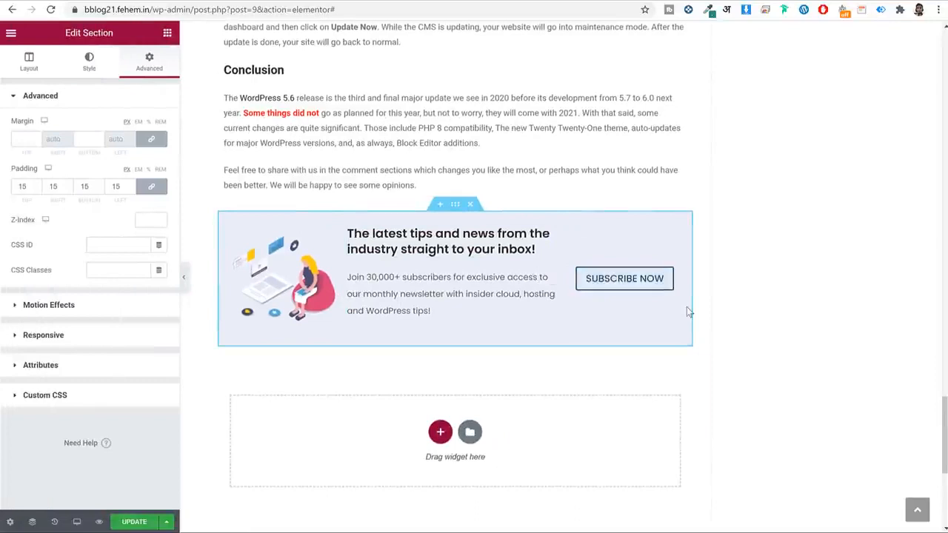
click(637, 285)
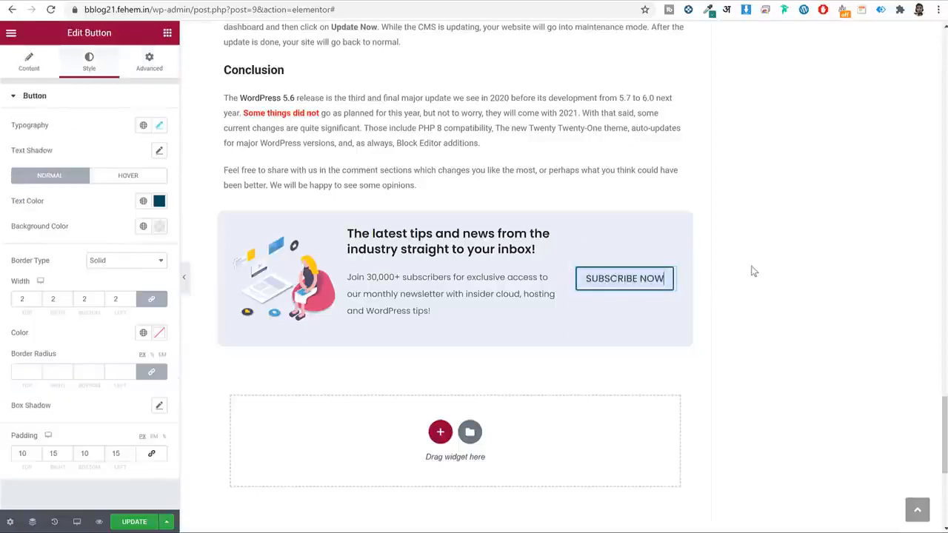
click(134, 521)
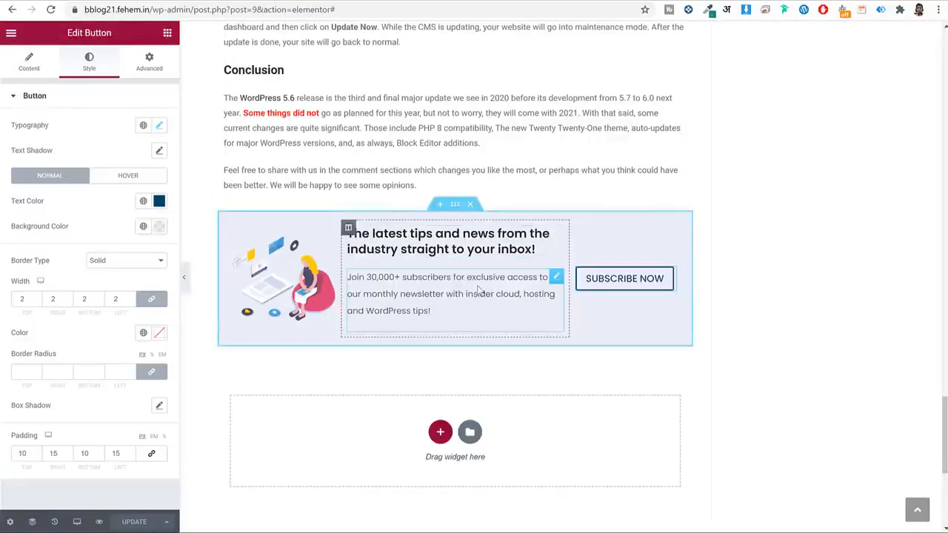
Switch the editor preview to Mobile view.
click(76, 522)
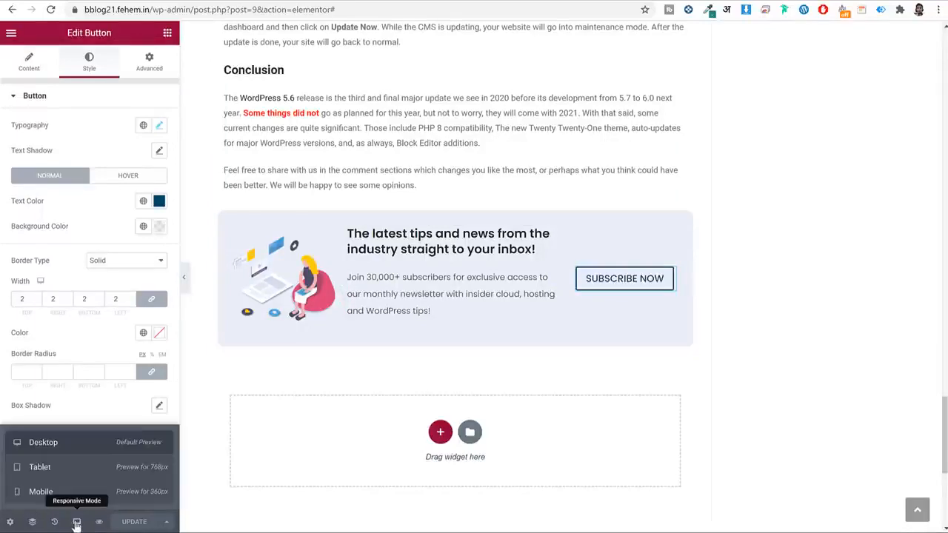
click(41, 492)
scroll(651, 302, down, 10)
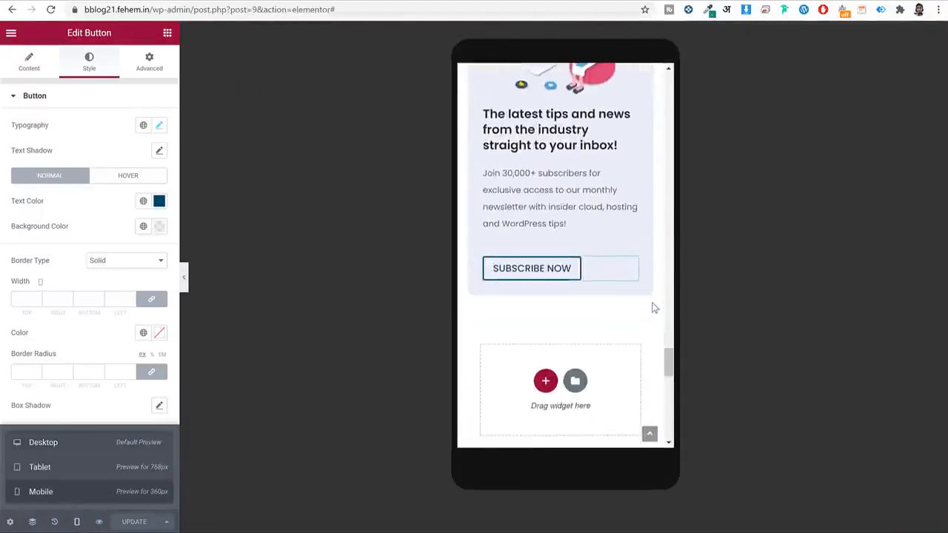
scroll(653, 307, up, 3)
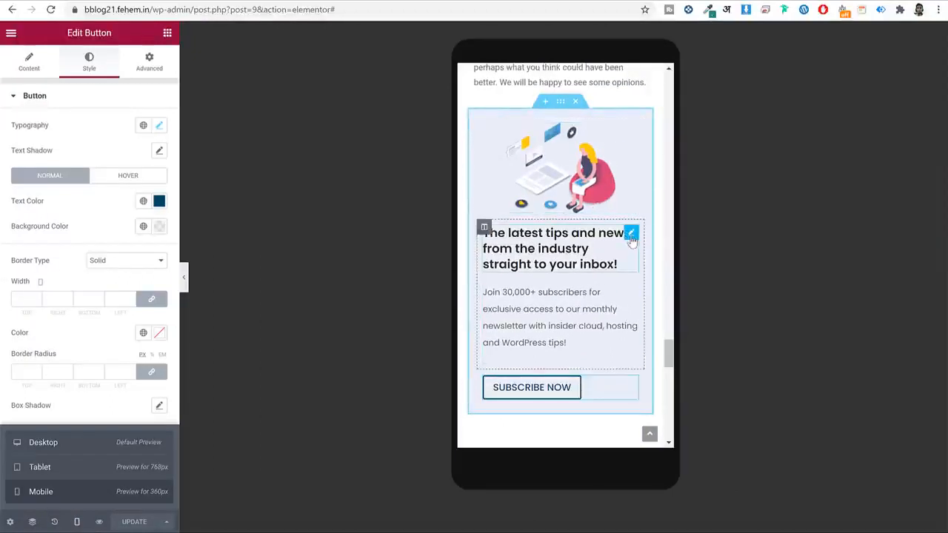
Centre-align the newsletter heading, paragraph and Subscribe Now button for mobile.
click(630, 233)
click(650, 324)
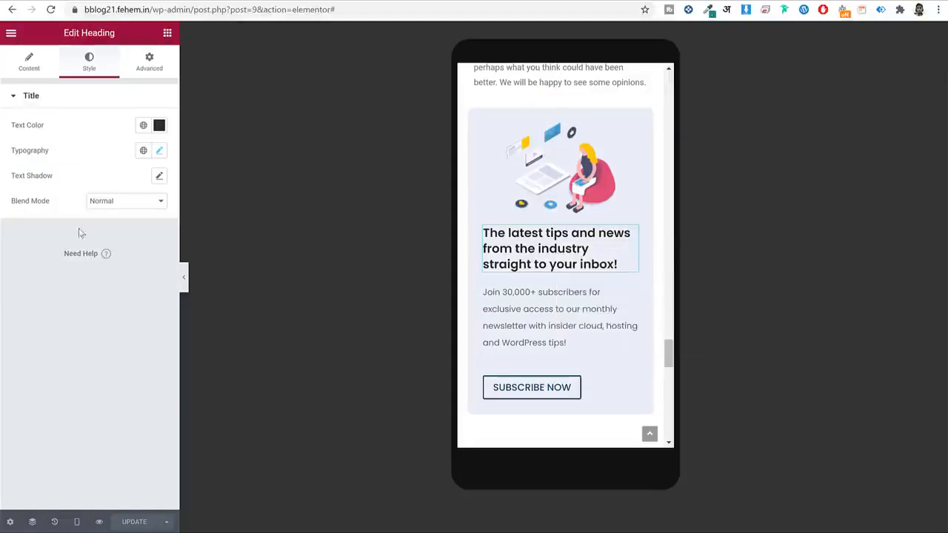
click(30, 64)
click(127, 296)
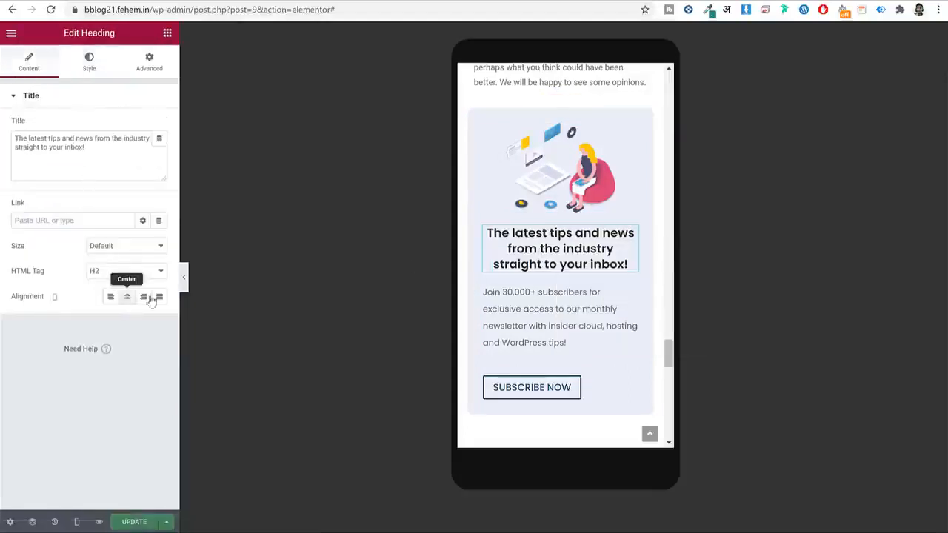
click(630, 291)
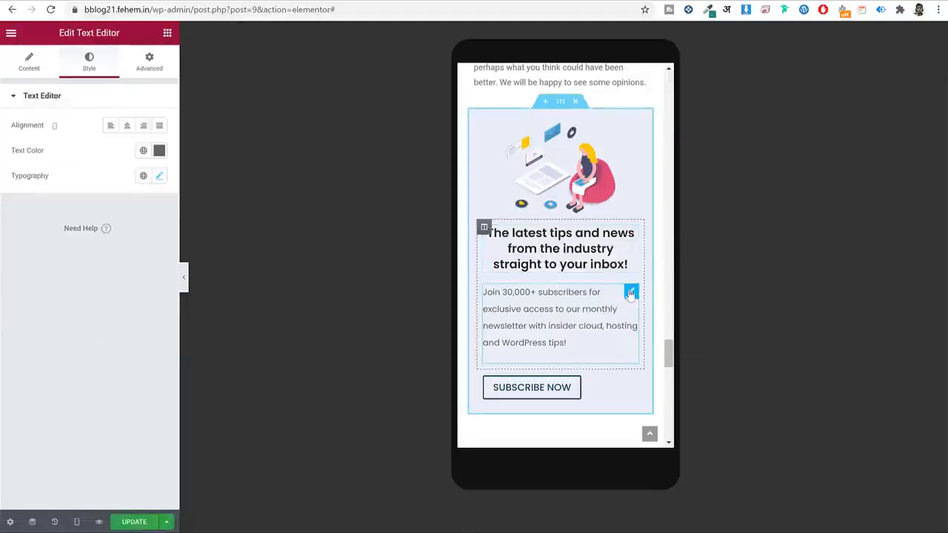
click(127, 126)
click(572, 393)
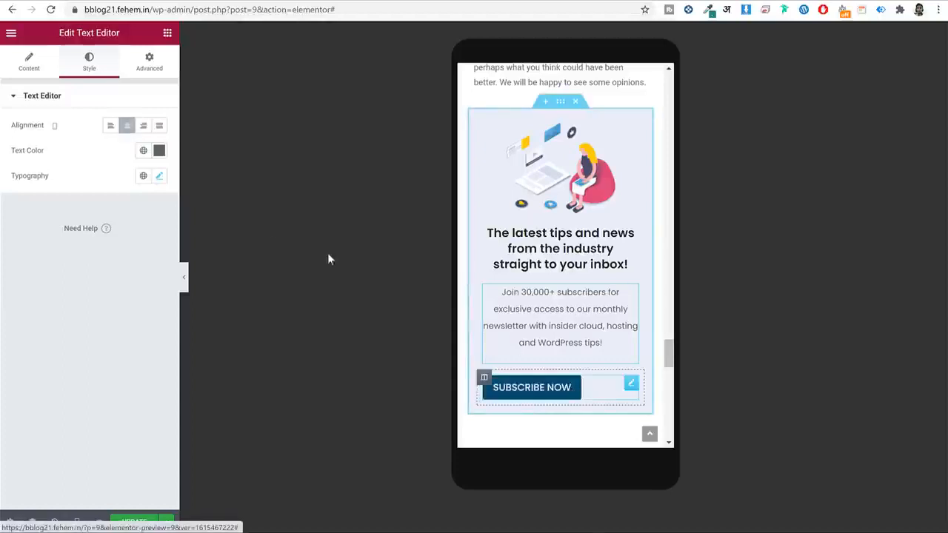
click(29, 64)
click(126, 214)
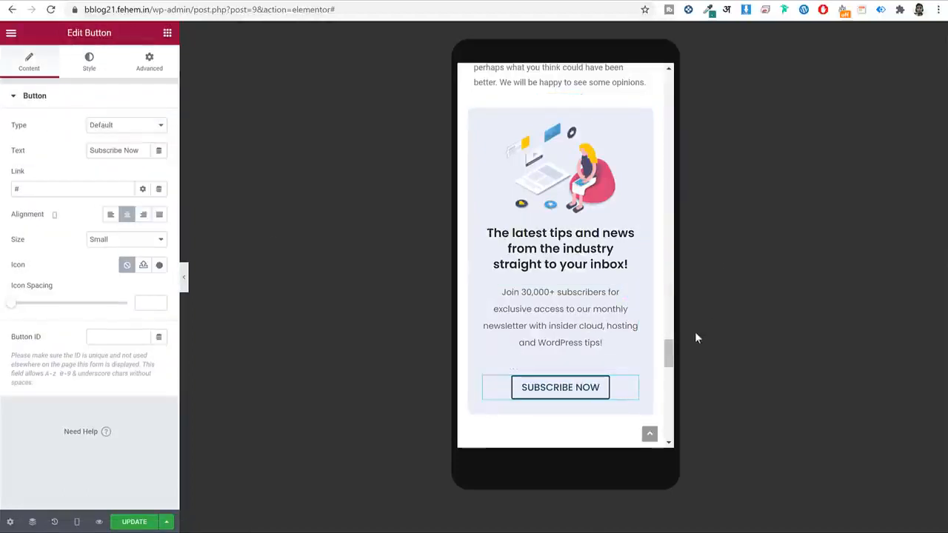
Save the page and switch the preview back to Desktop.
click(134, 522)
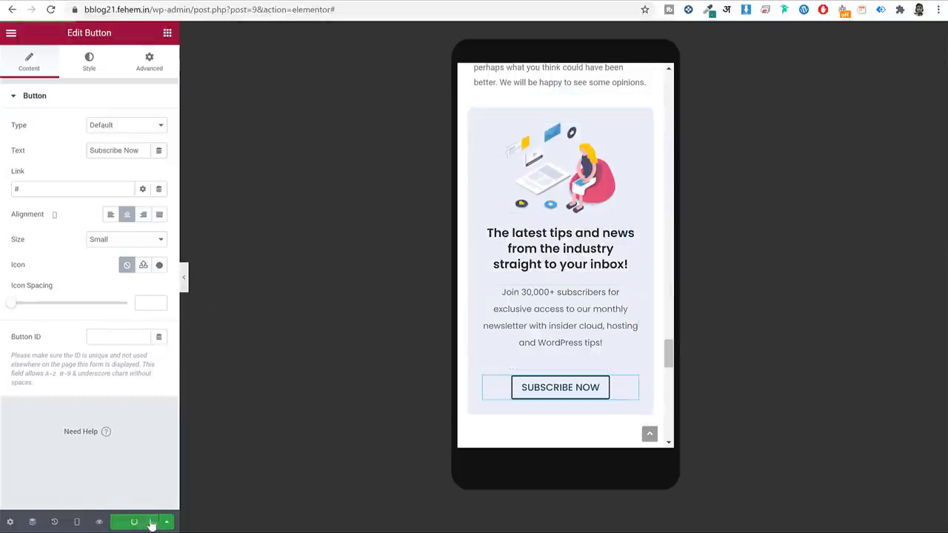
click(76, 521)
click(22, 441)
scroll(755, 279, up, 5)
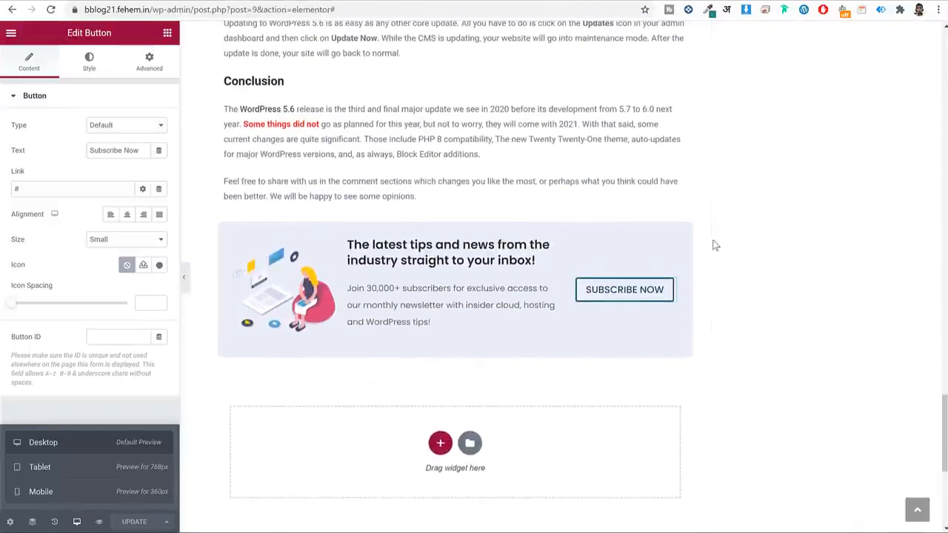
Save the newsletter section as a library template named 'Popup Section' and close the library.
mouse_move(408, 241)
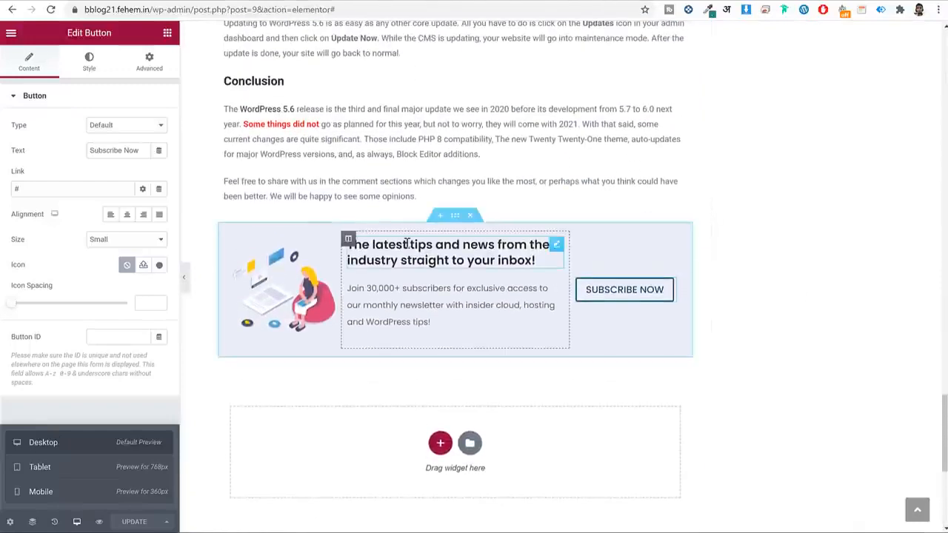
right_click(455, 222)
click(535, 345)
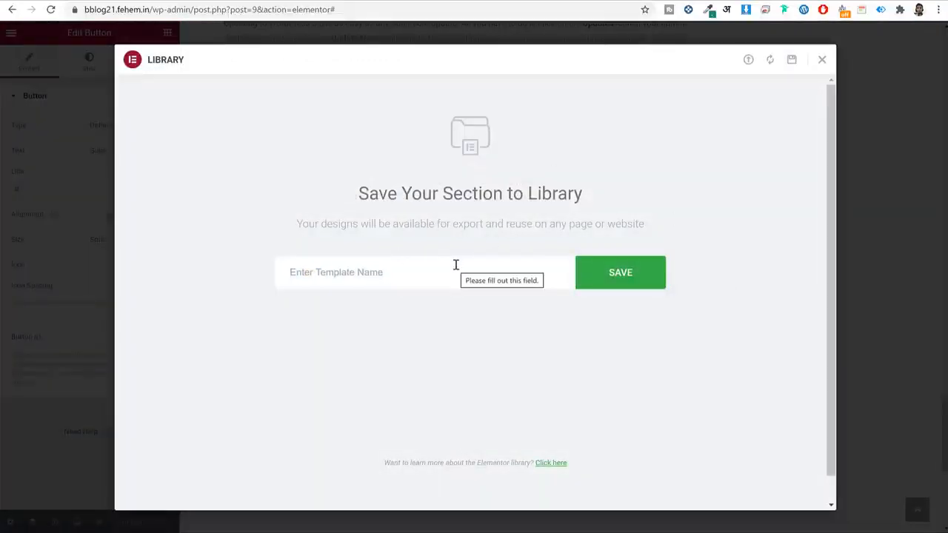
click(456, 264)
text(Popup)
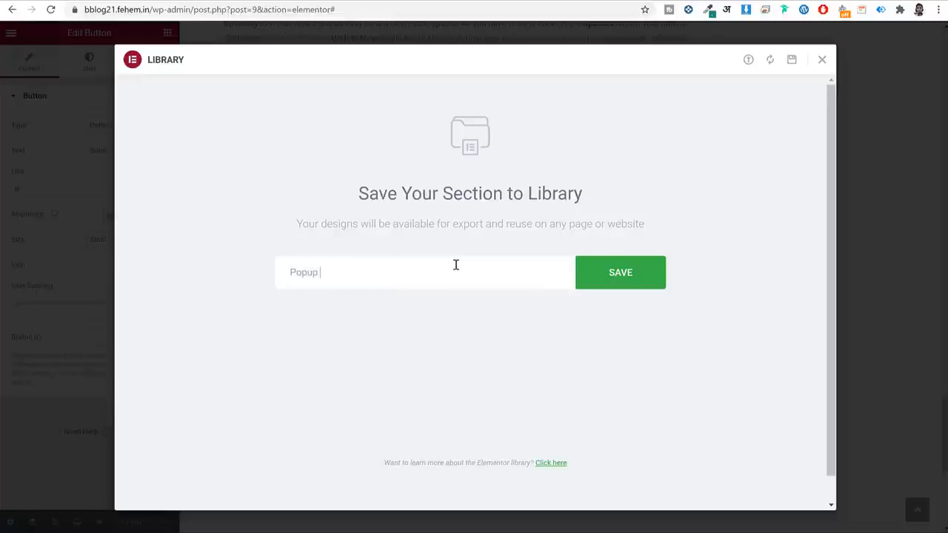
text( Section)
click(626, 285)
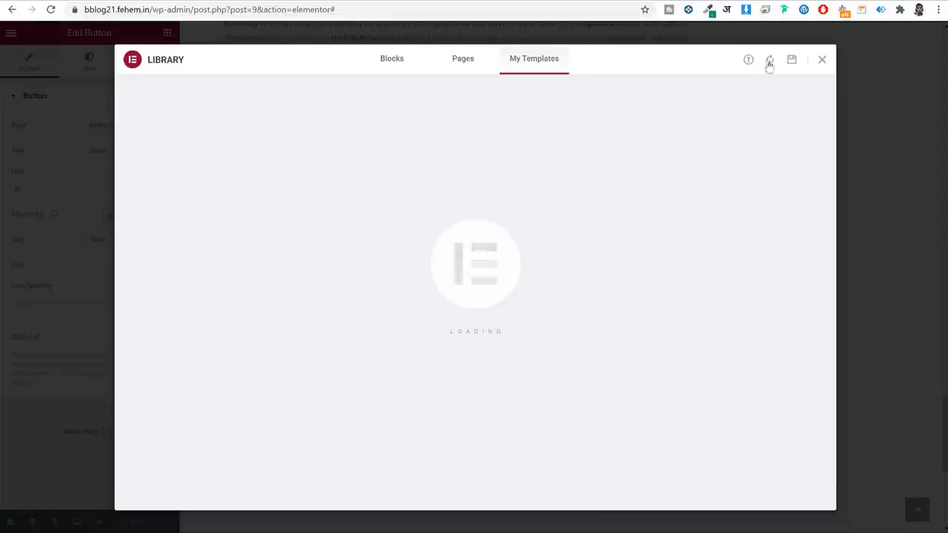
click(821, 60)
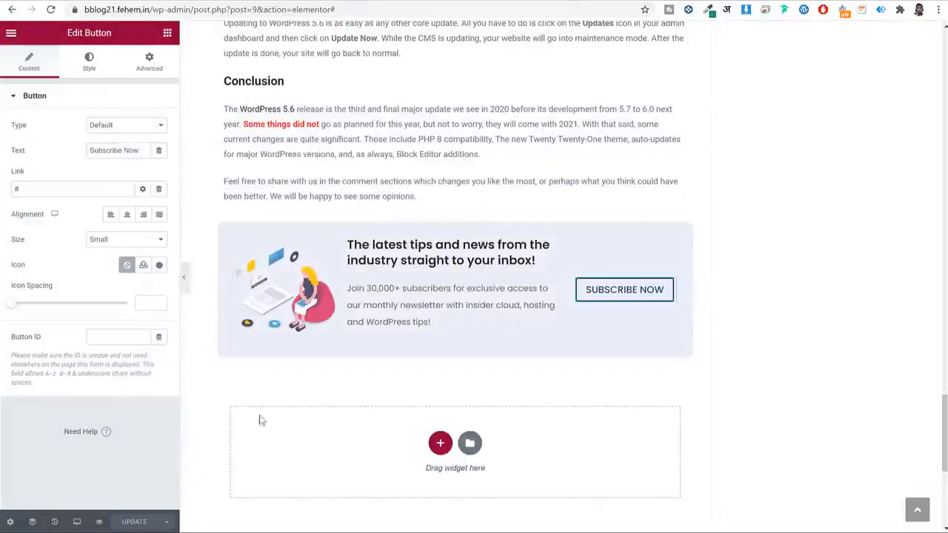
Go to the WordPress admin dashboard and open the Posts list.
drag(189, 9, 588, 64)
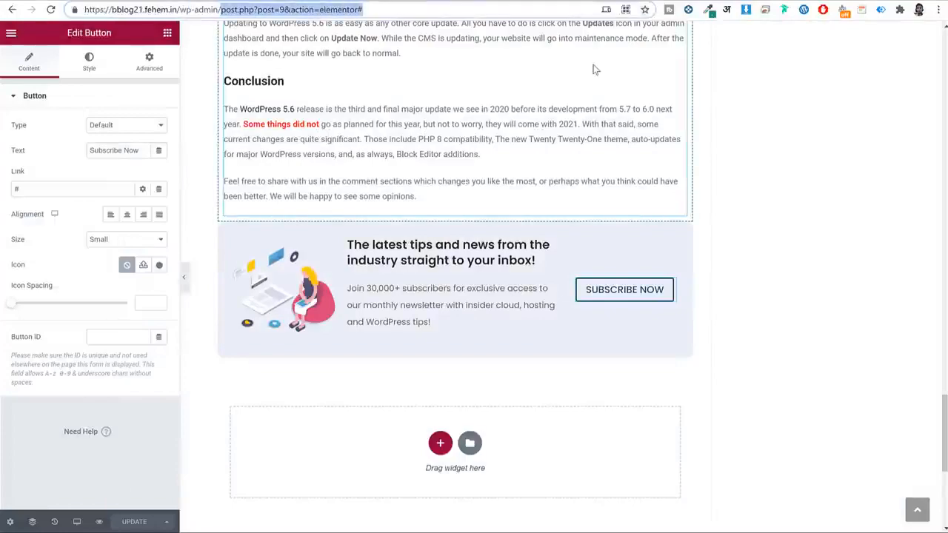
key(Delete)
key(Return)
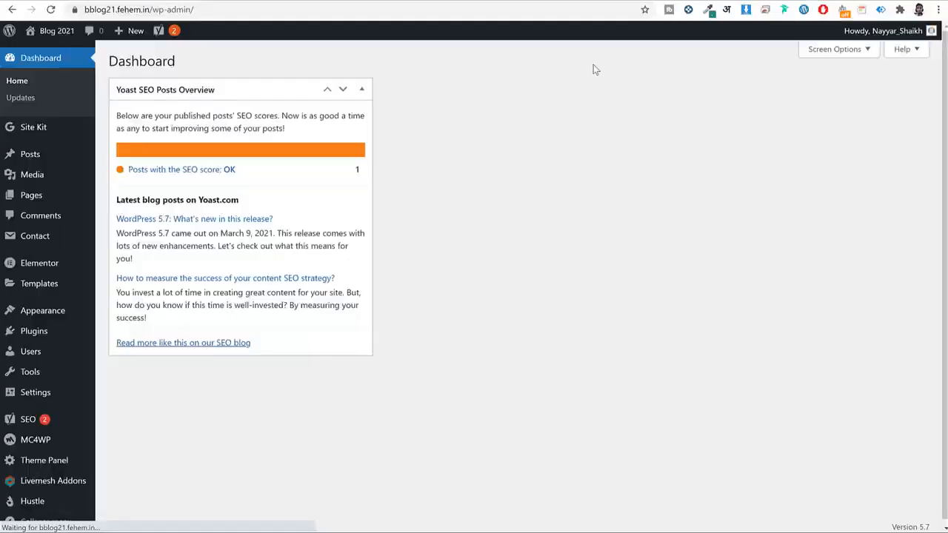
click(33, 157)
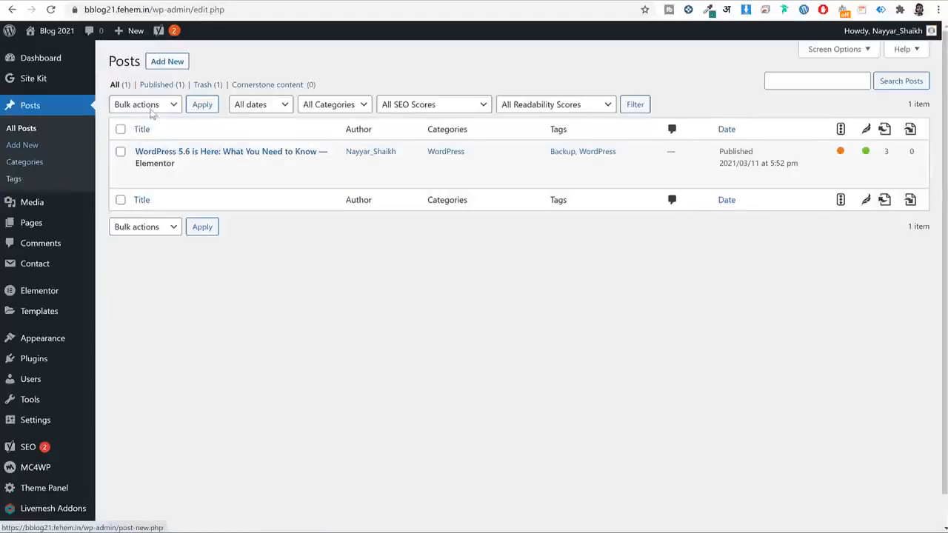
Create and publish a new post titled 'Post2', then open it in Elementor.
click(164, 65)
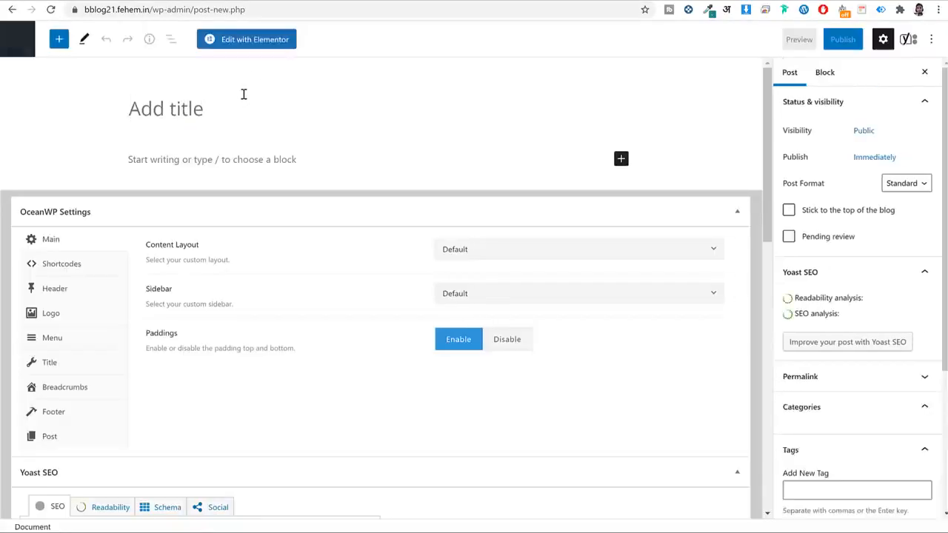
text(Post2)
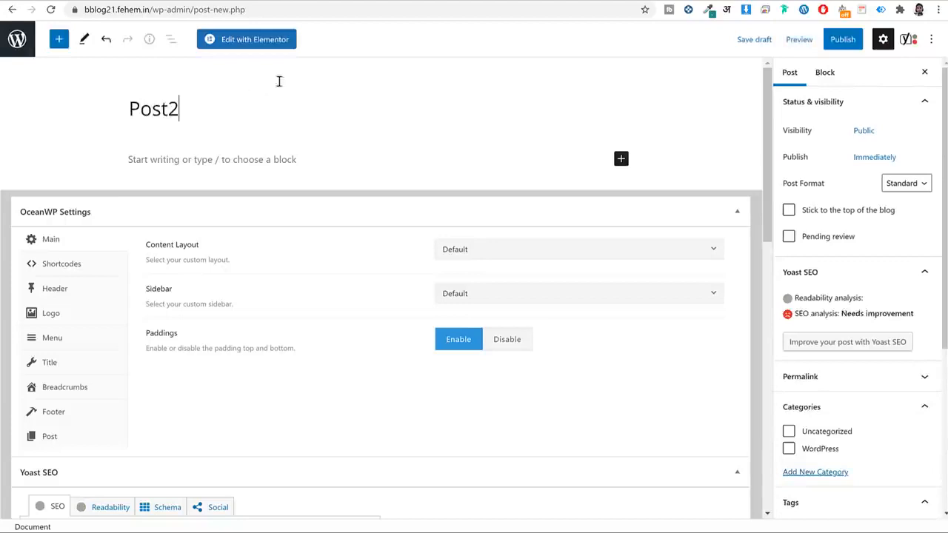
click(842, 41)
click(837, 42)
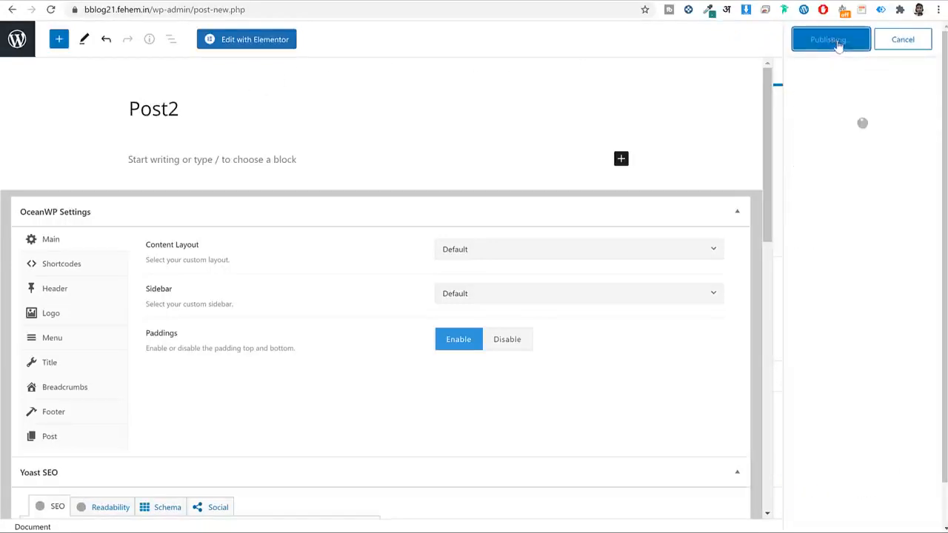
click(264, 42)
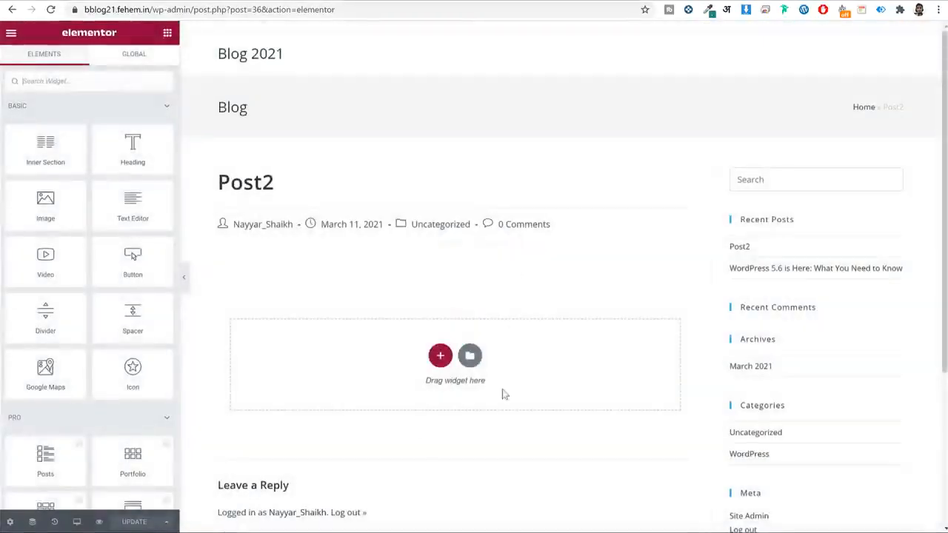
Insert the saved 'Popup Section' template, with its document settings, into Post2 and save.
click(469, 356)
click(541, 62)
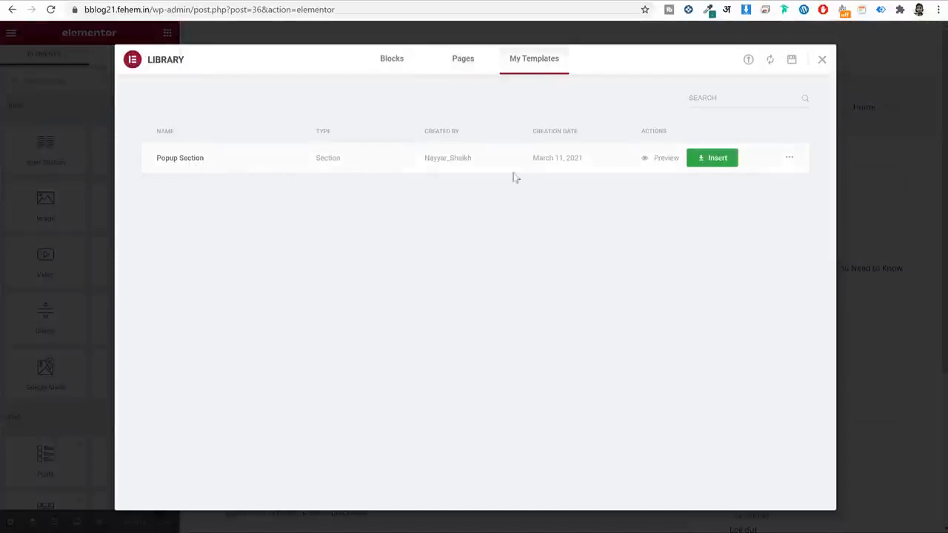
click(670, 160)
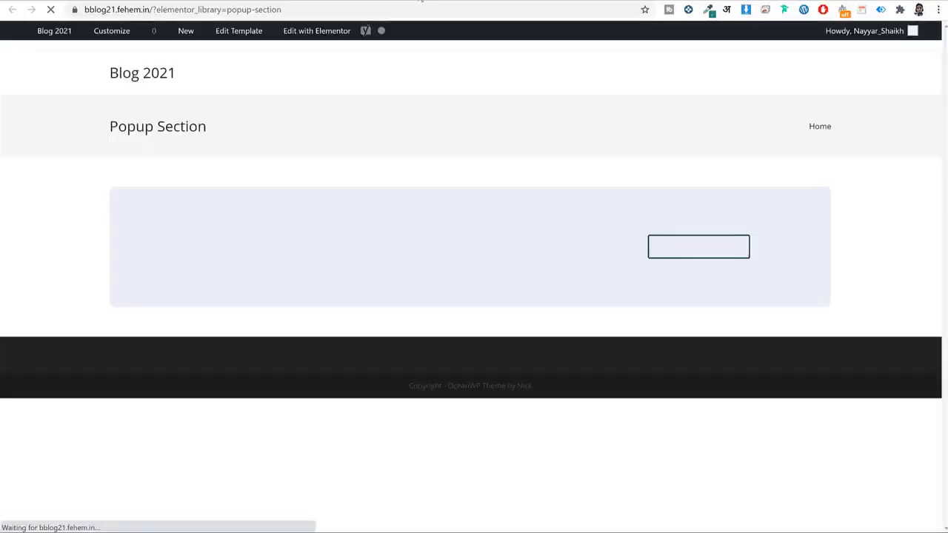
click(420, 1)
click(720, 159)
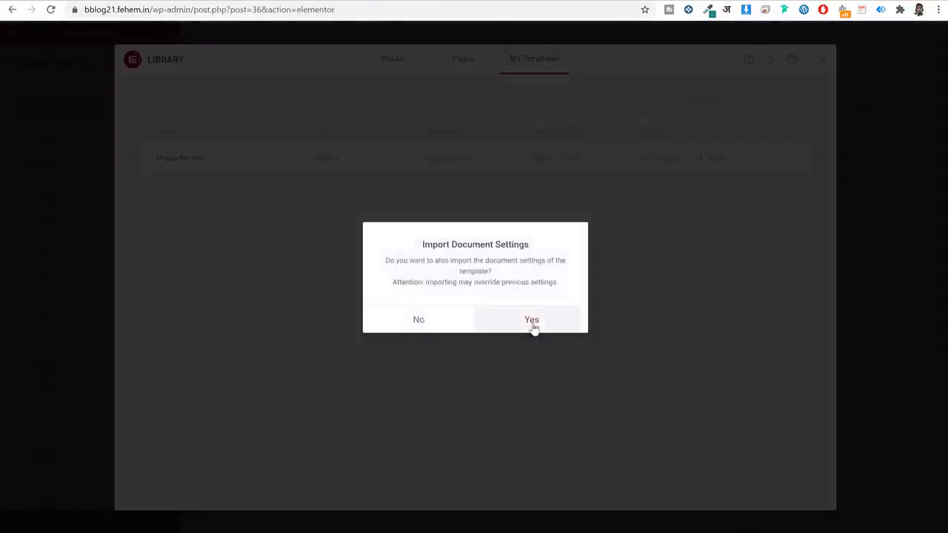
click(532, 319)
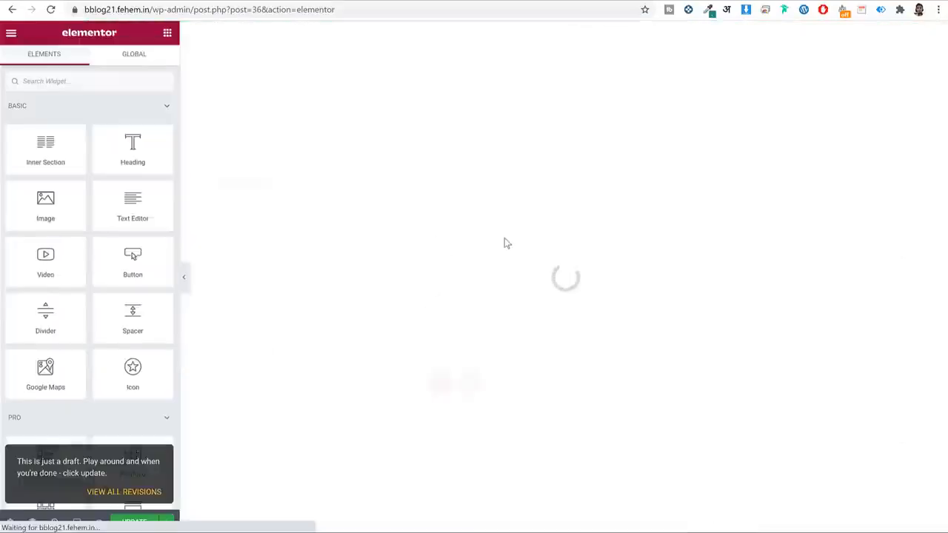
click(125, 522)
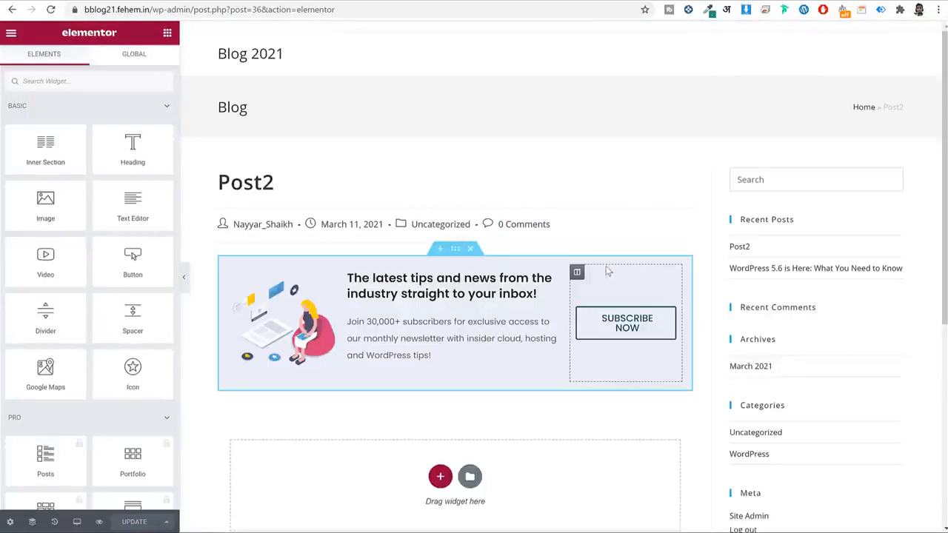
Return to the WordPress admin dashboard via the address bar.
drag(220, 9, 535, 6)
key(BackSpace)
key(Return)
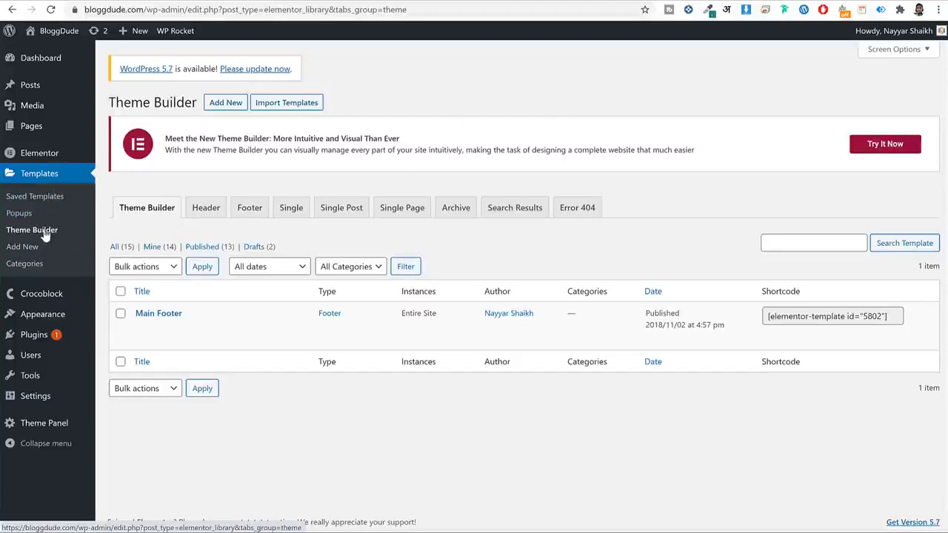
Browse the Header, Footer and Single Post templates, then create a Single Post template named 'Demo'.
click(209, 215)
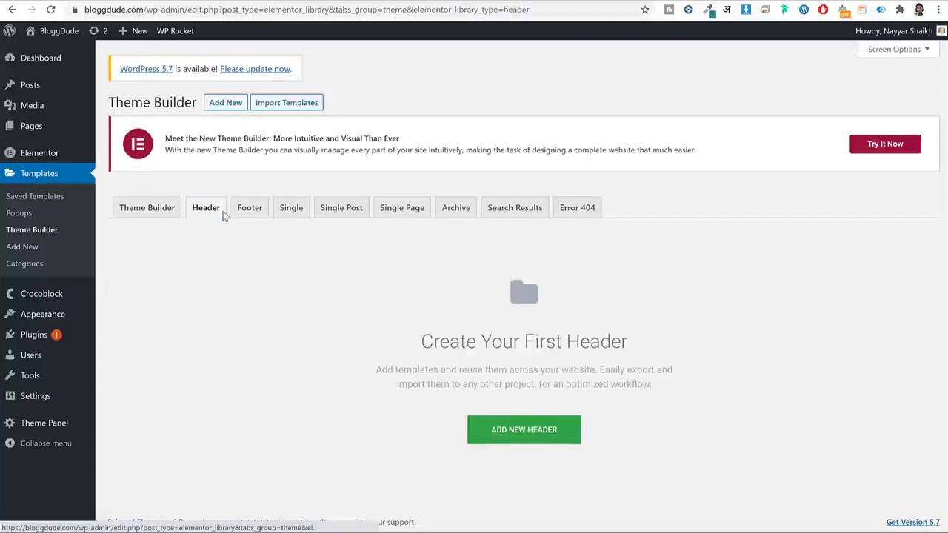
click(247, 208)
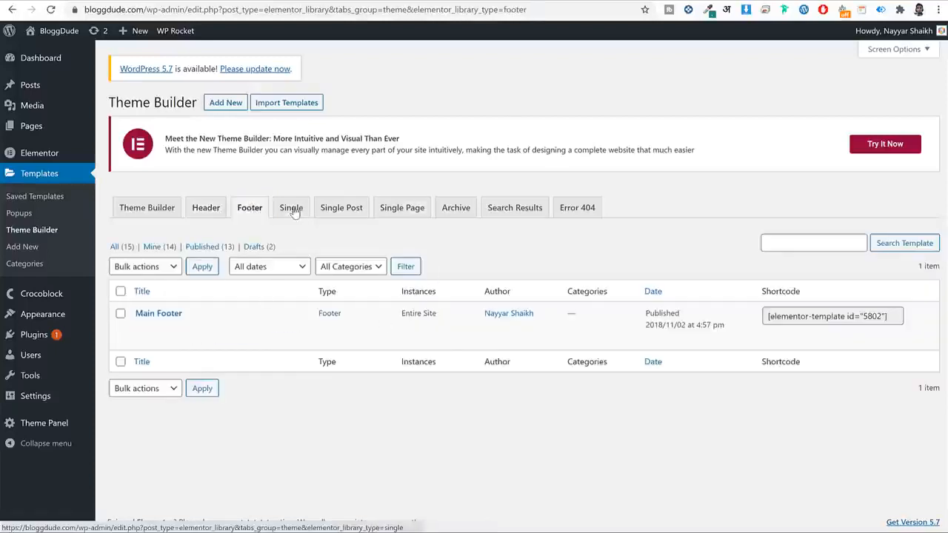
click(342, 214)
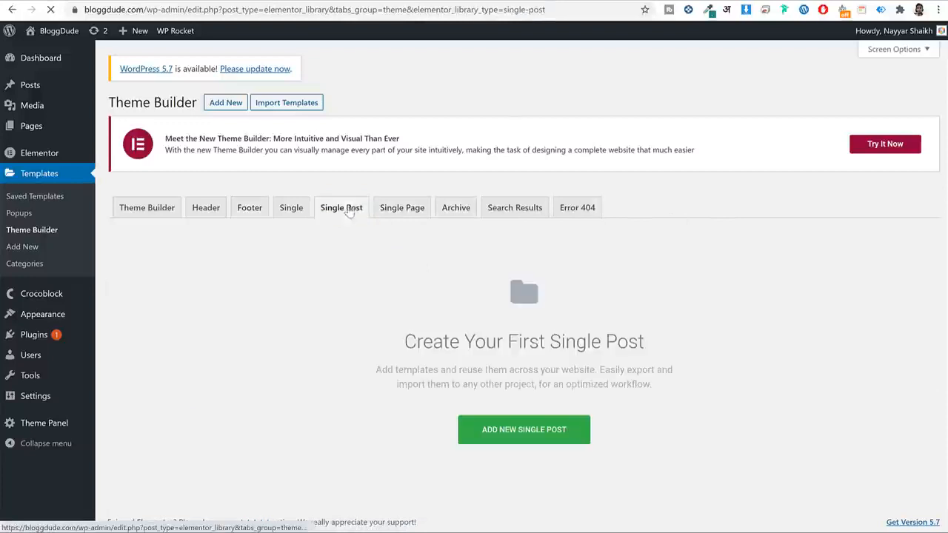
click(535, 433)
click(554, 324)
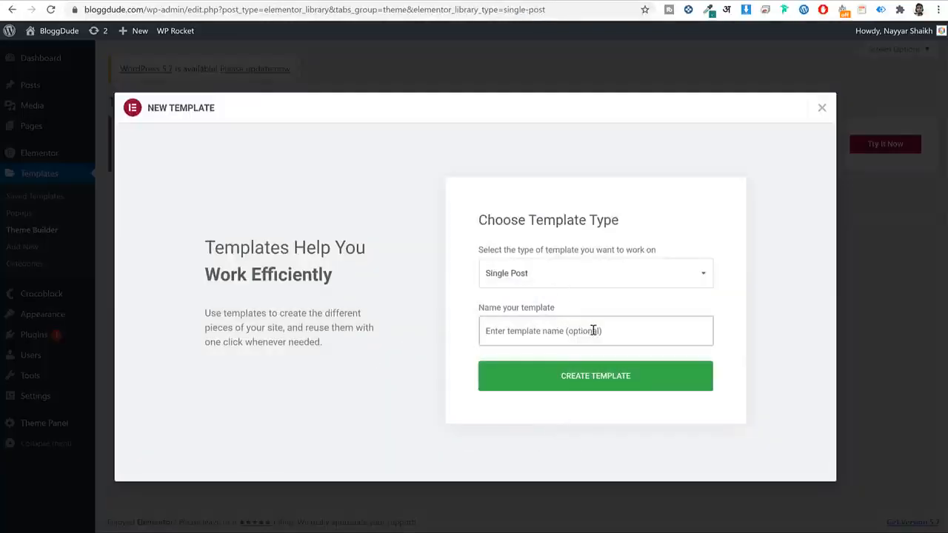
text(Demo)
click(586, 379)
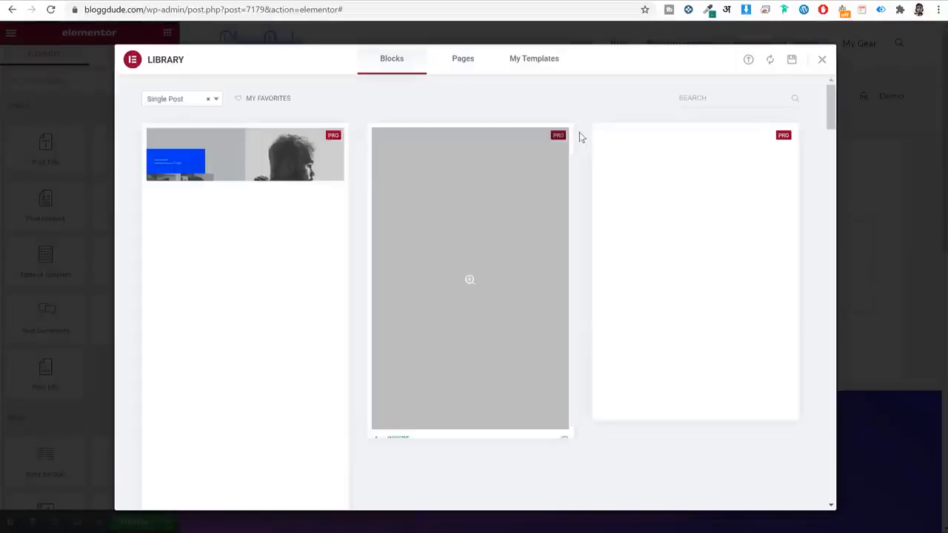
Browse the Single Post blocks and insert the blue gradient header design into Demo.
scroll(296, 253, down, 3)
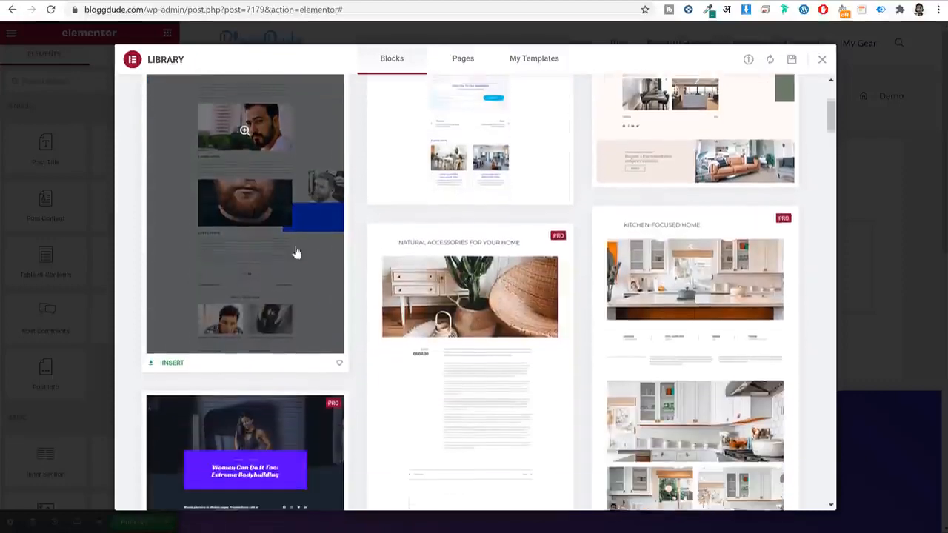
scroll(573, 332, up, 2)
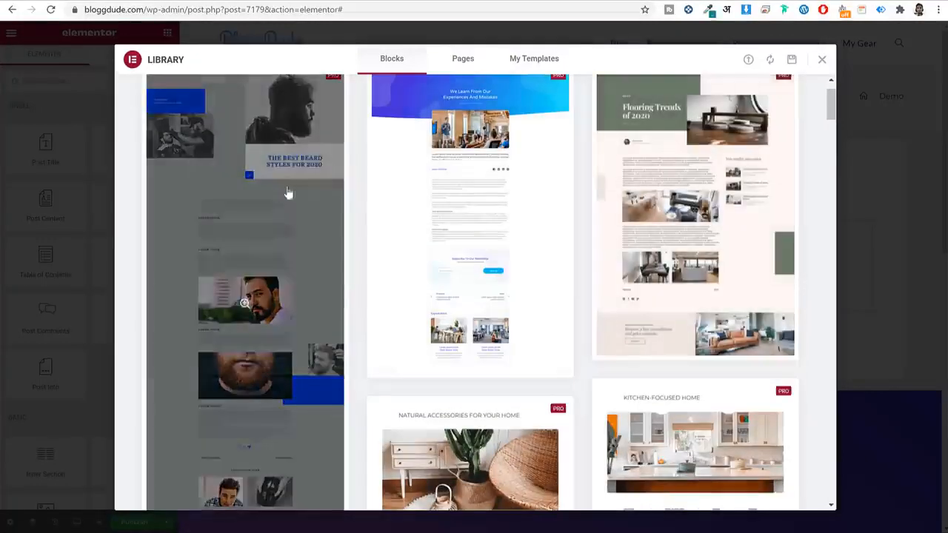
scroll(784, 257, down, 3)
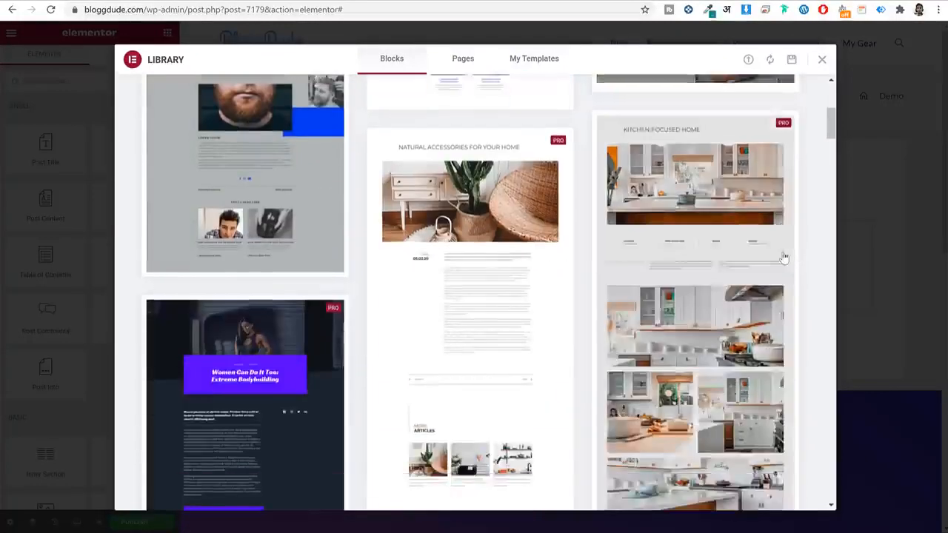
scroll(784, 257, down, 6)
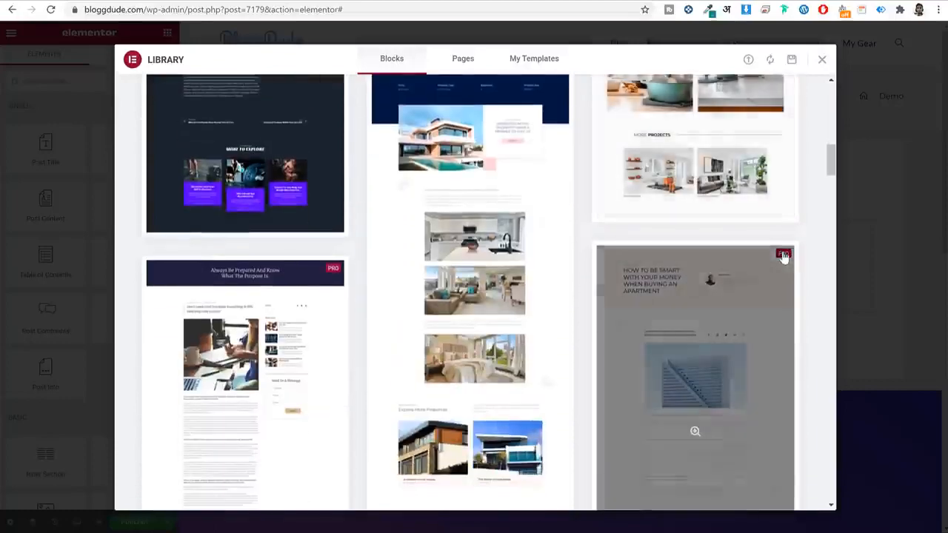
scroll(784, 257, down, 7)
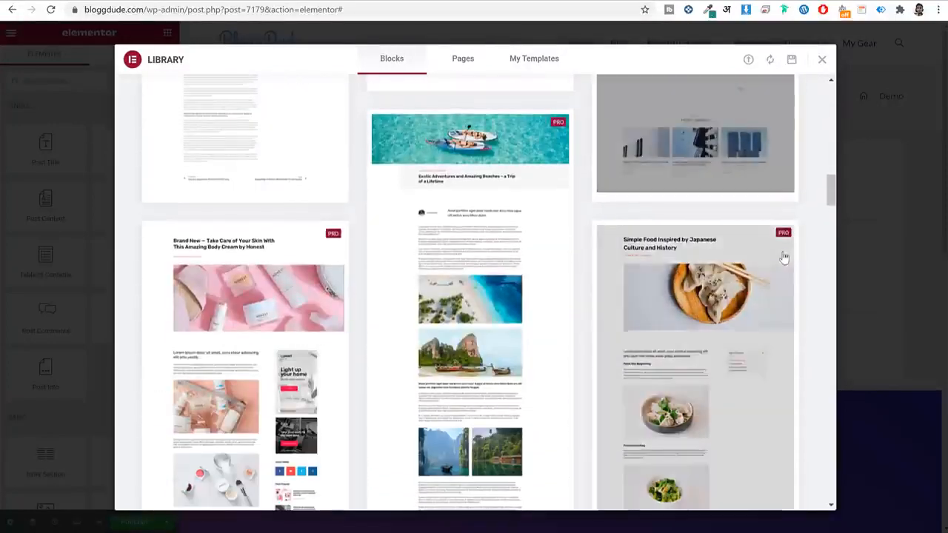
scroll(784, 257, down, 6)
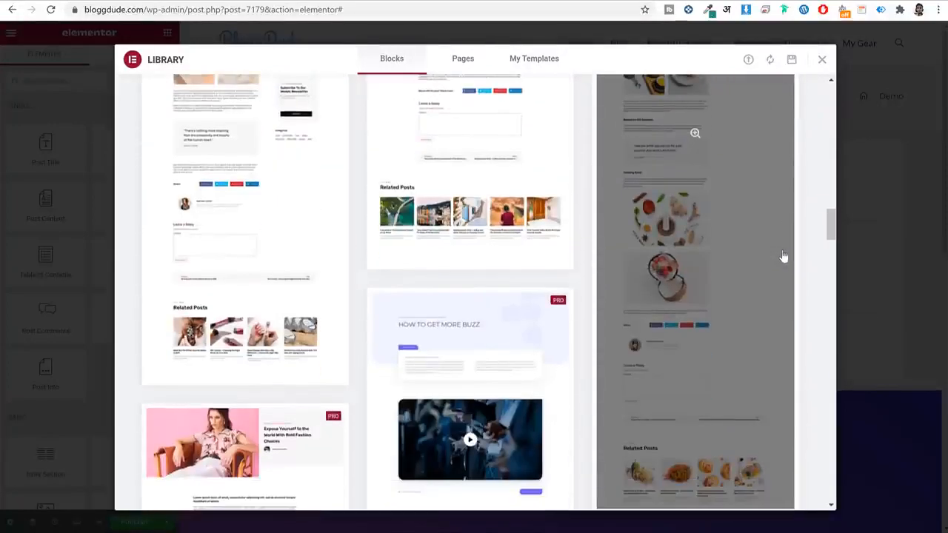
scroll(784, 257, down, 7)
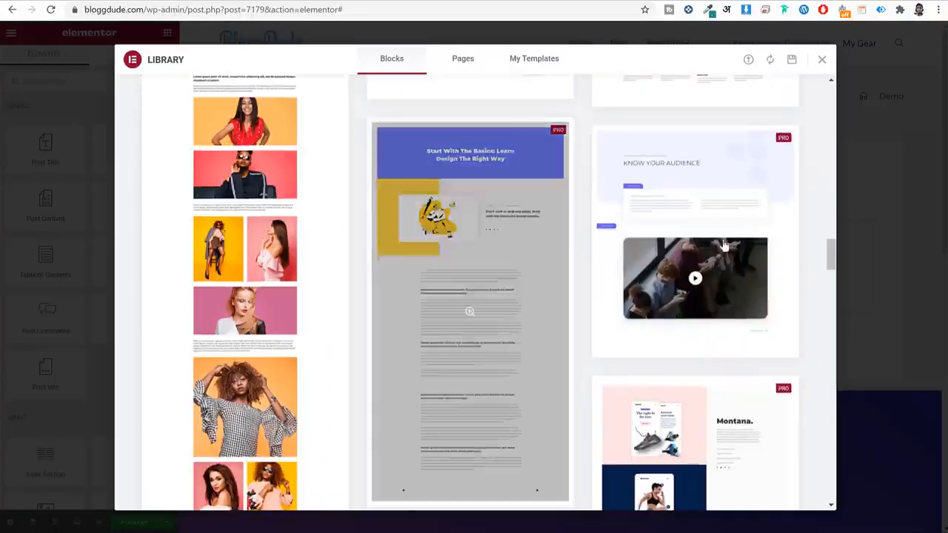
scroll(817, 250, down, 6)
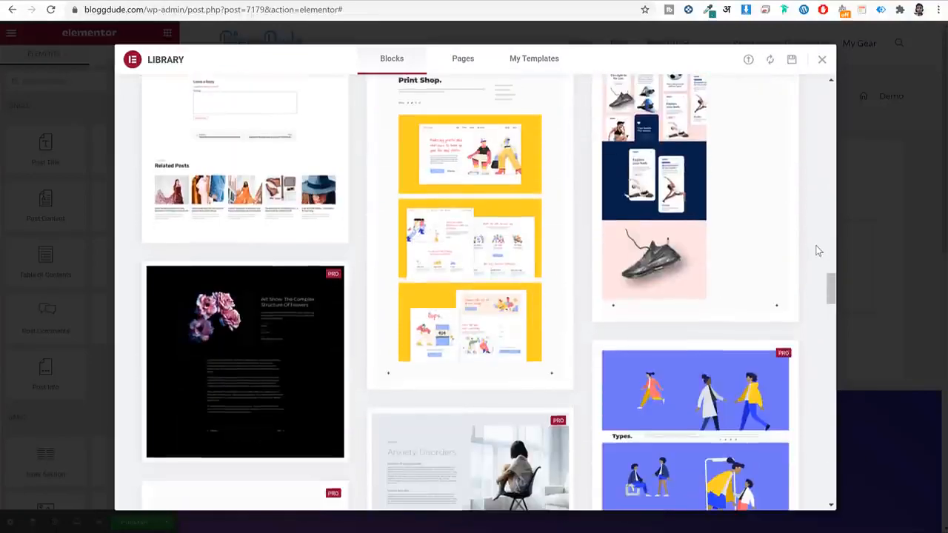
scroll(818, 251, down, 3)
scroll(817, 251, up, 20)
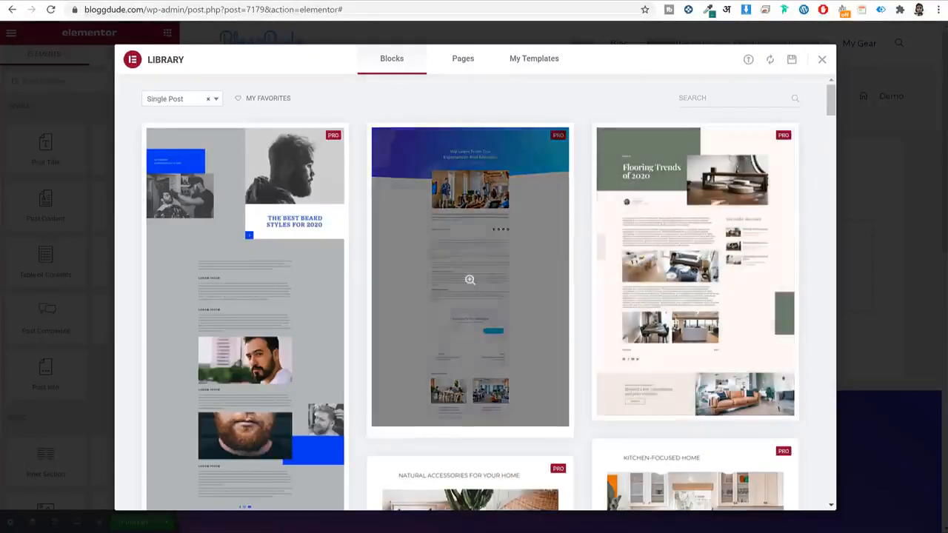
scroll(459, 303, down, 1)
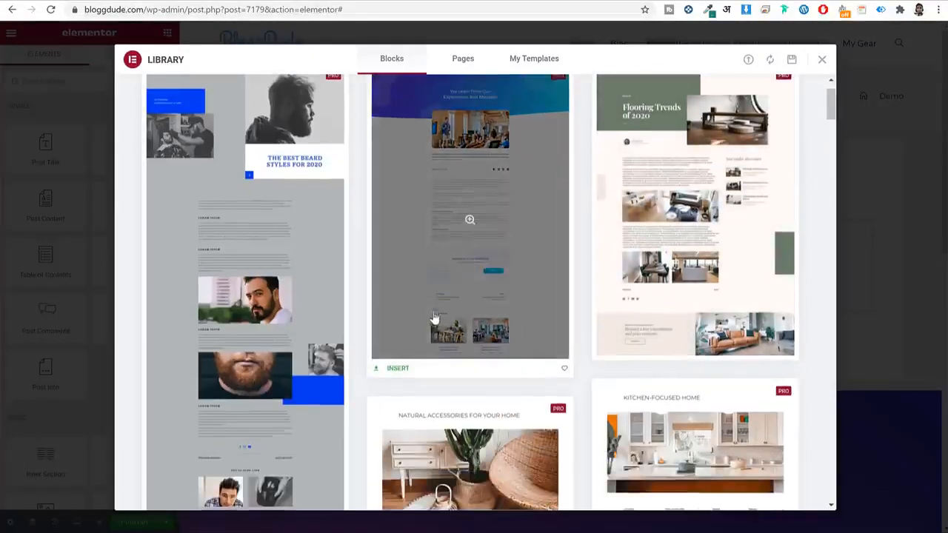
click(396, 368)
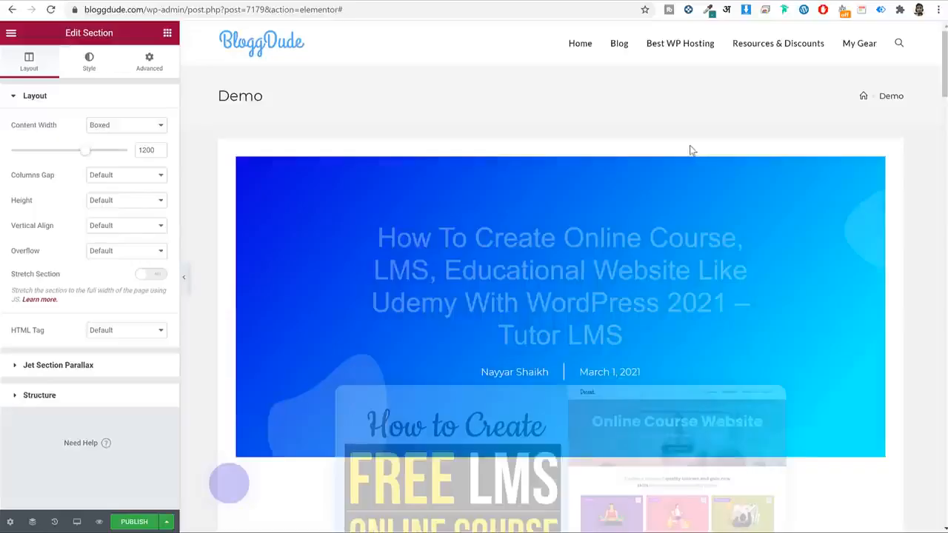
Scroll through the inserted post layout, then leave the Demo editor without saving.
scroll(818, 290, down, 12)
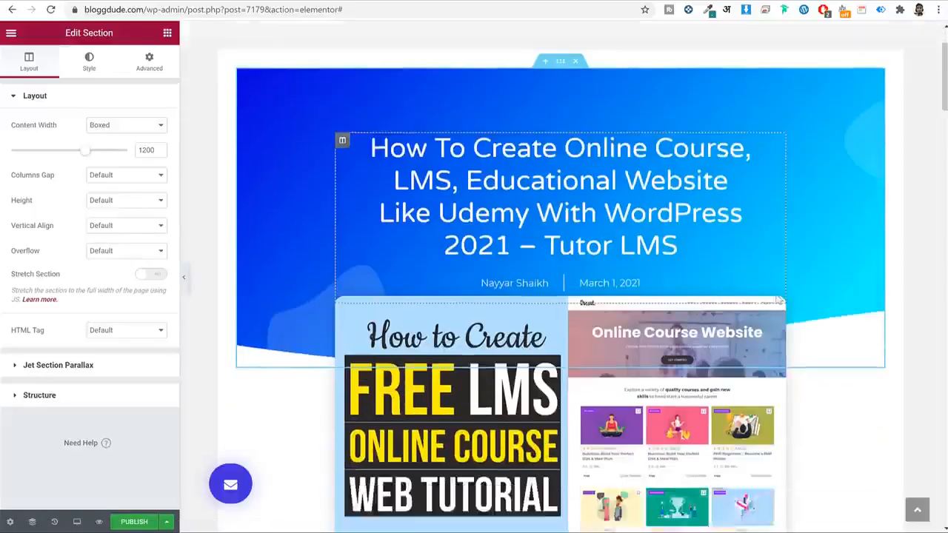
scroll(820, 290, down, 2)
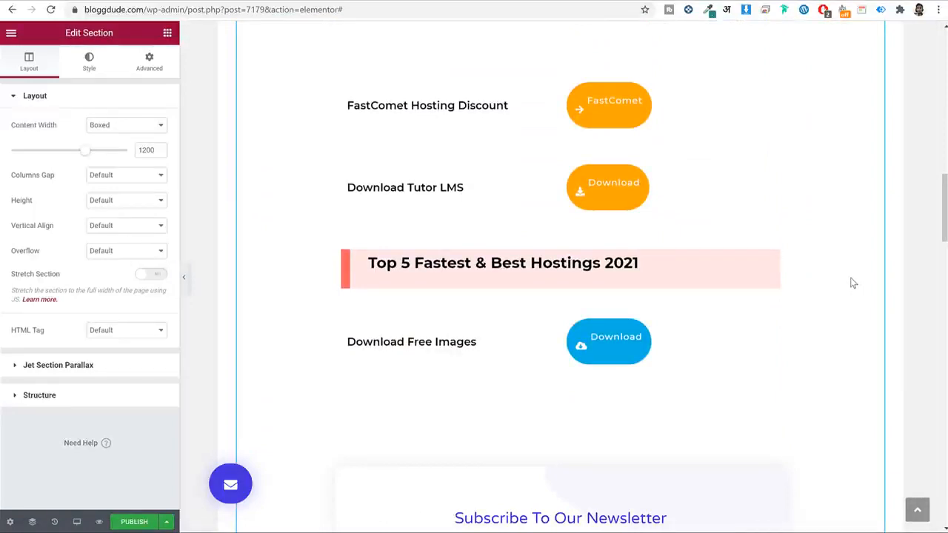
scroll(845, 285, down, 3)
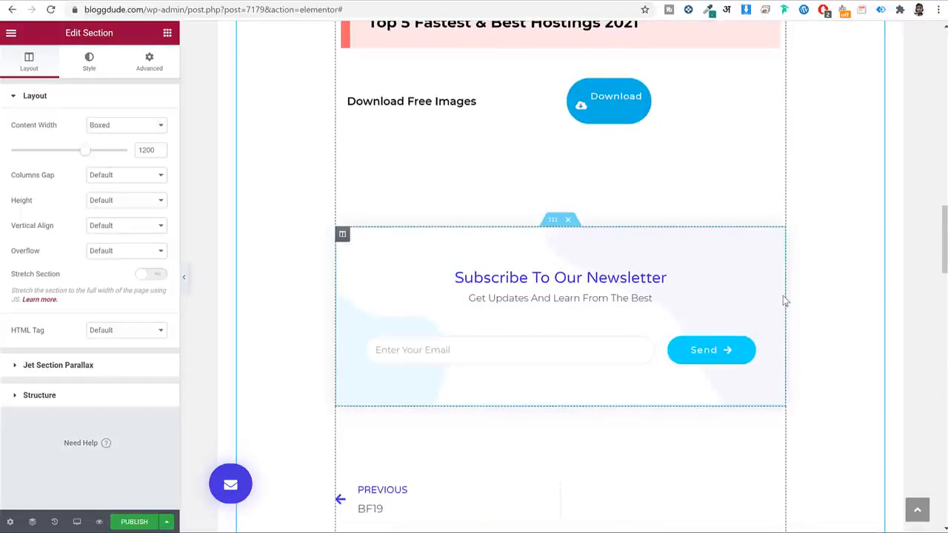
scroll(770, 296, down, 6)
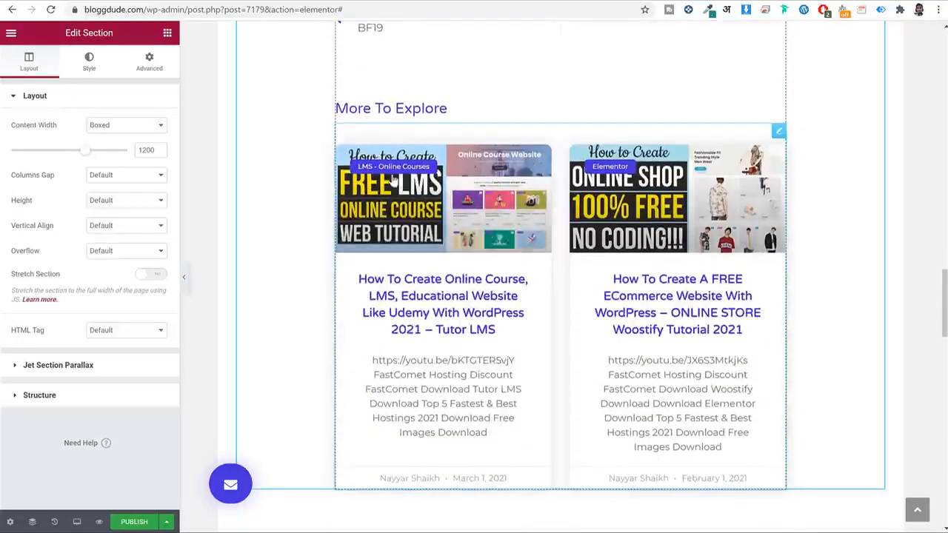
scroll(507, 101, up, 2)
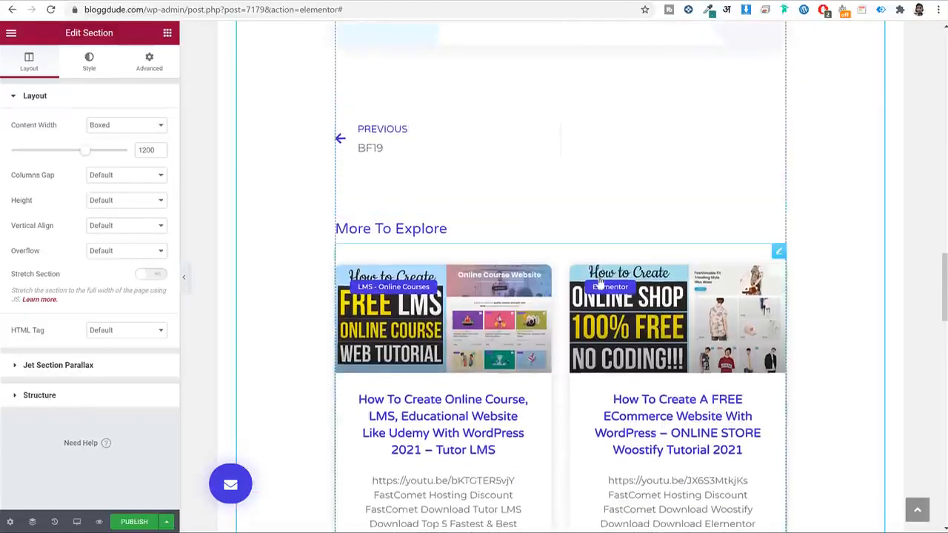
scroll(599, 283, down, 10)
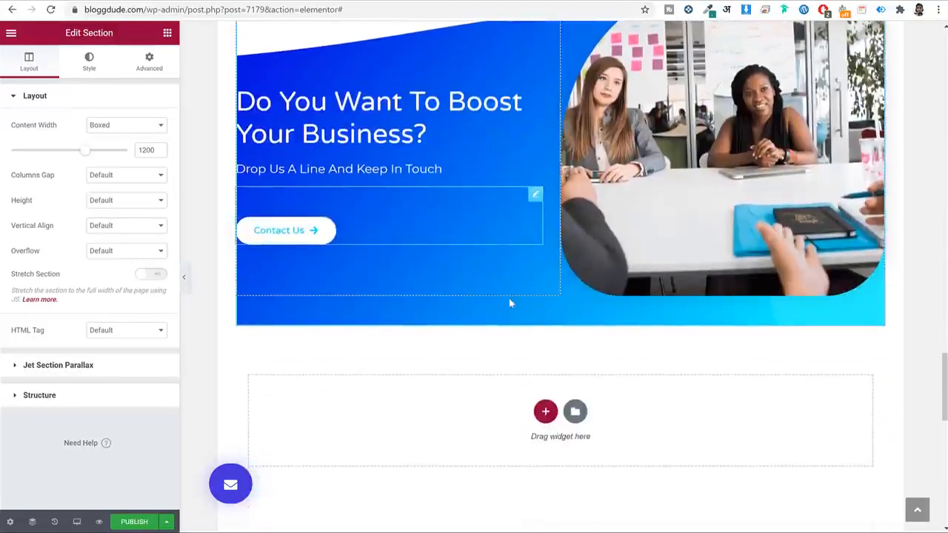
scroll(510, 303, down, 5)
scroll(543, 306, up, 14)
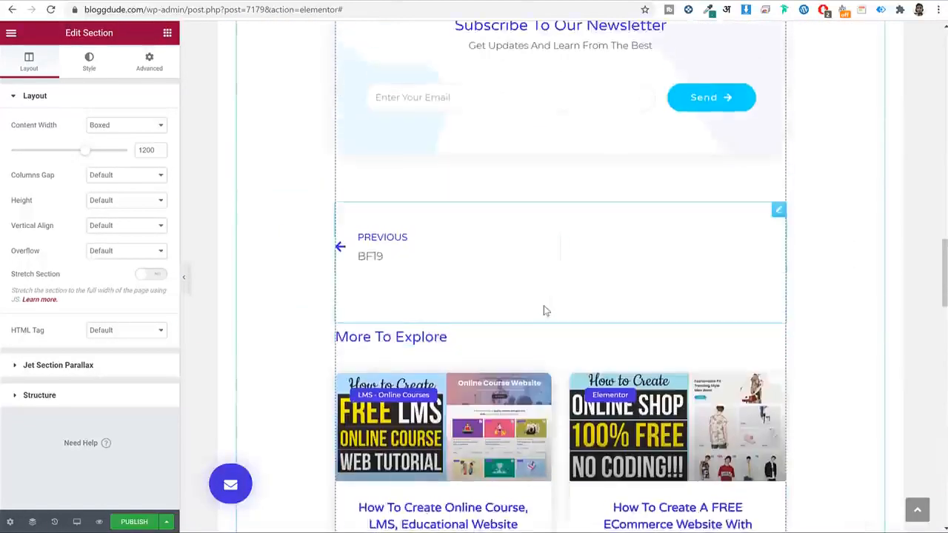
scroll(543, 306, up, 20)
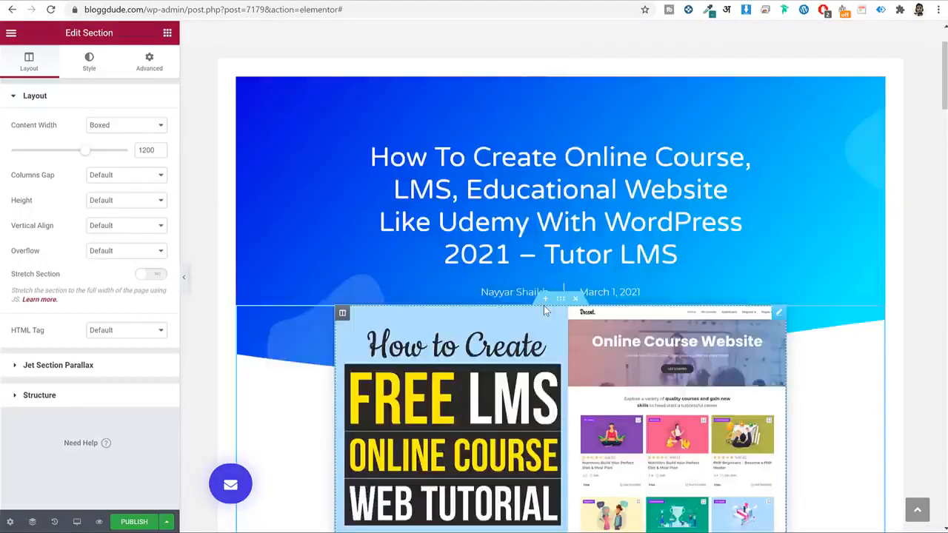
scroll(545, 311, up, 1)
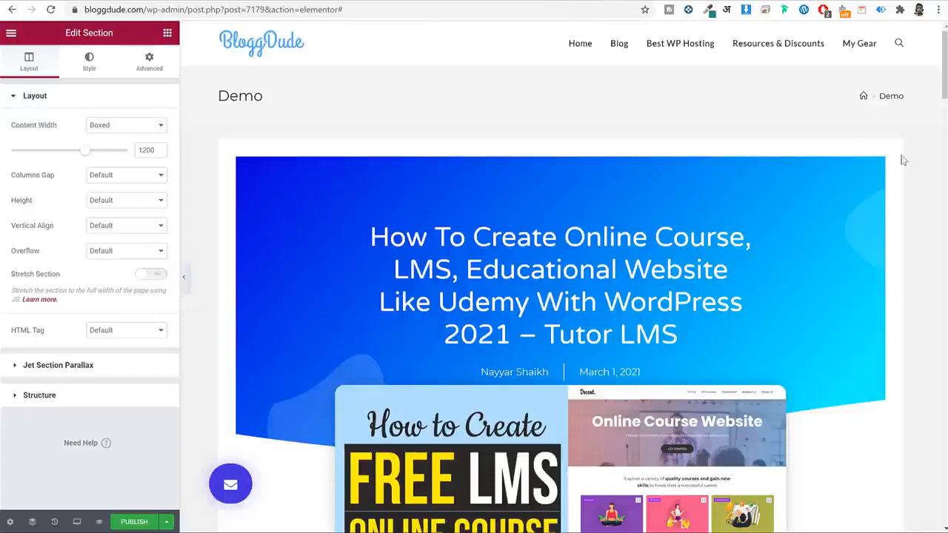
click(570, 1)
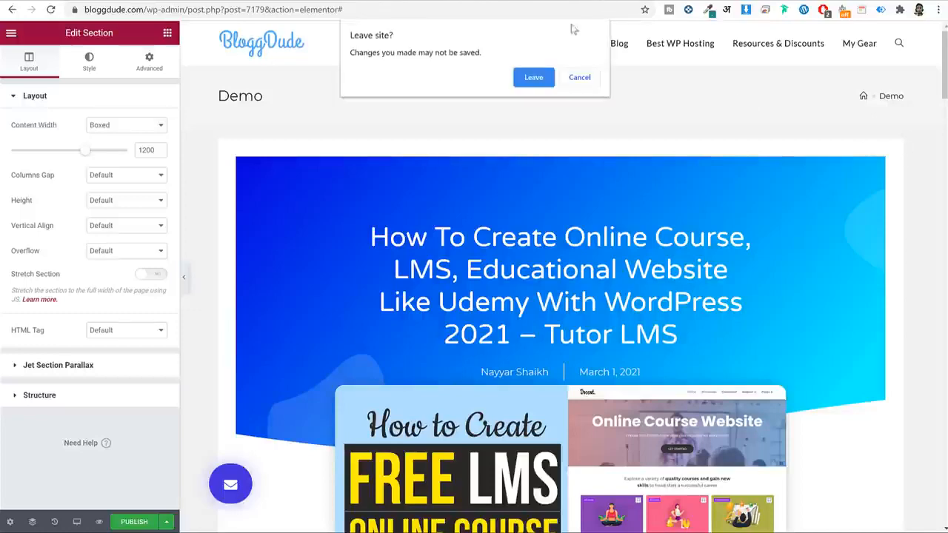
click(533, 77)
Open the Media Library and review the PEACE image's alt text, title, caption and description.
click(314, 1)
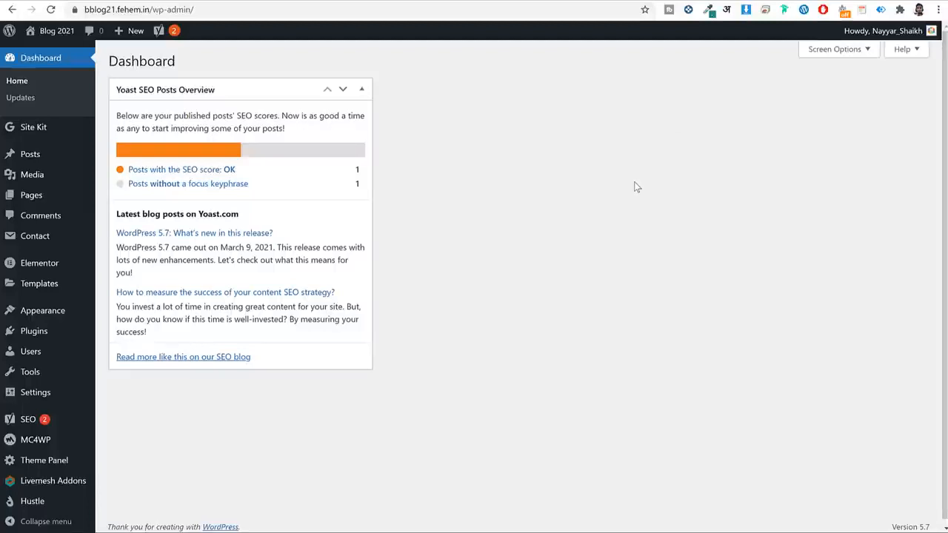
click(59, 176)
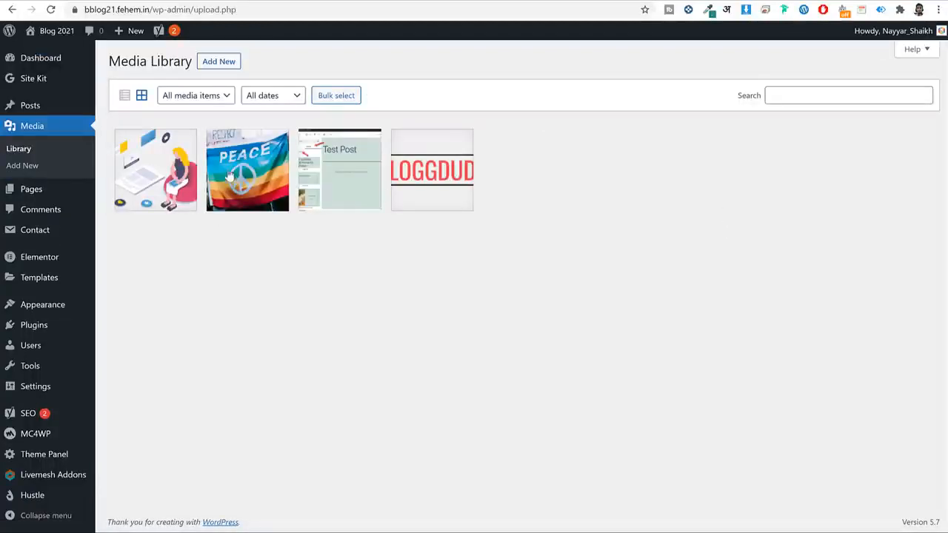
click(225, 170)
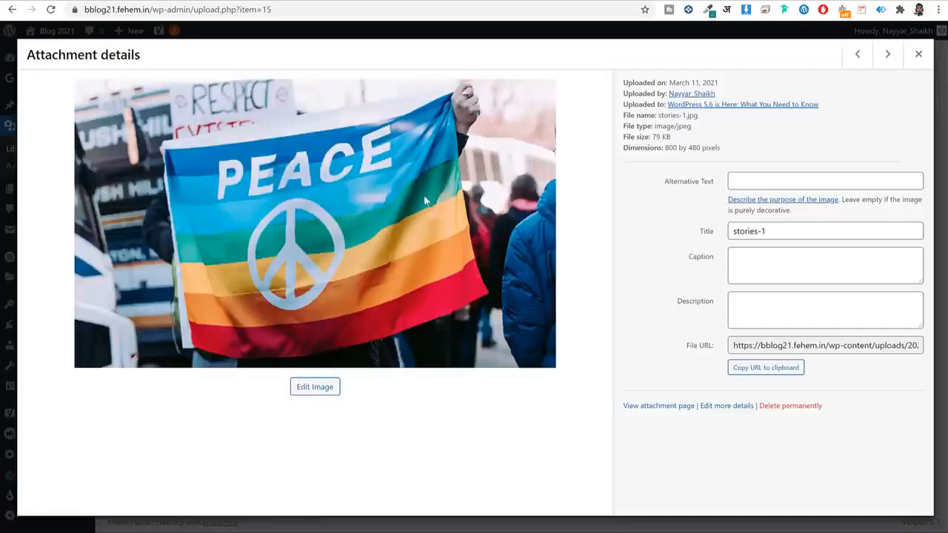
click(763, 185)
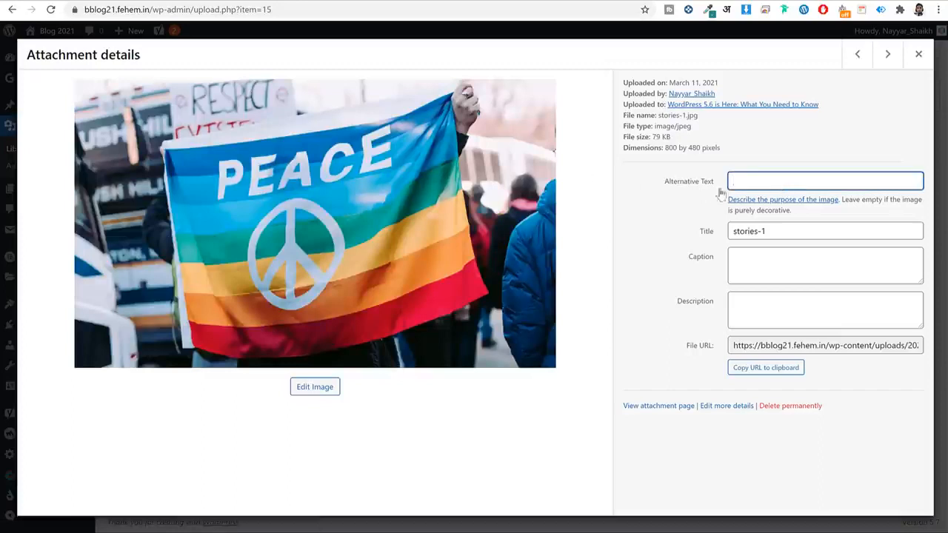
click(788, 231)
click(778, 270)
click(769, 306)
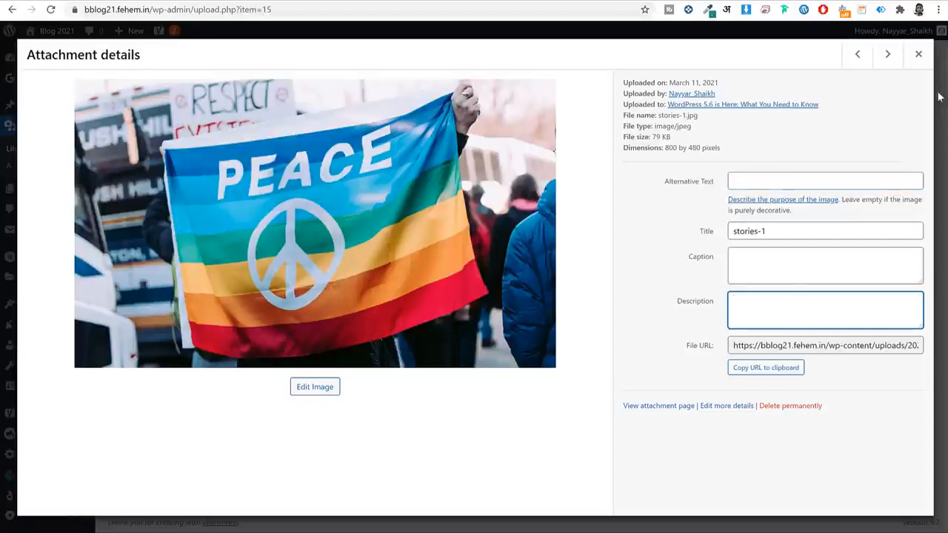
Move to the patterns-drop-down-in-wordpress image, review its title, alt text, caption and description, and close it.
click(887, 54)
click(781, 228)
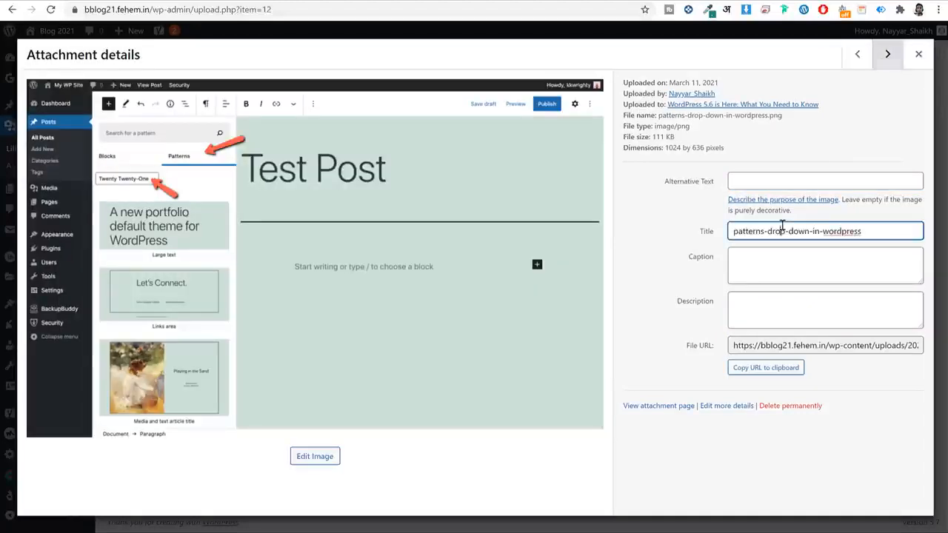
triple_click(781, 228)
click(767, 184)
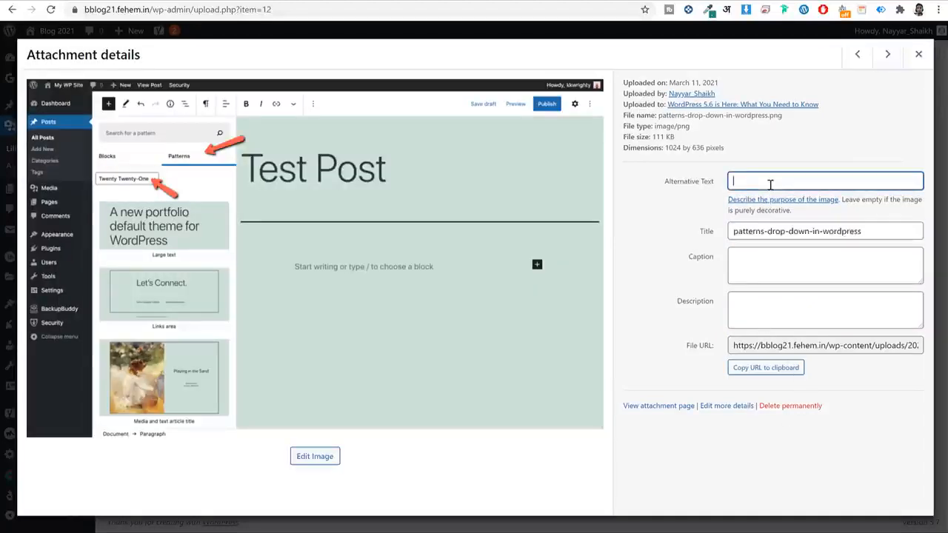
click(788, 265)
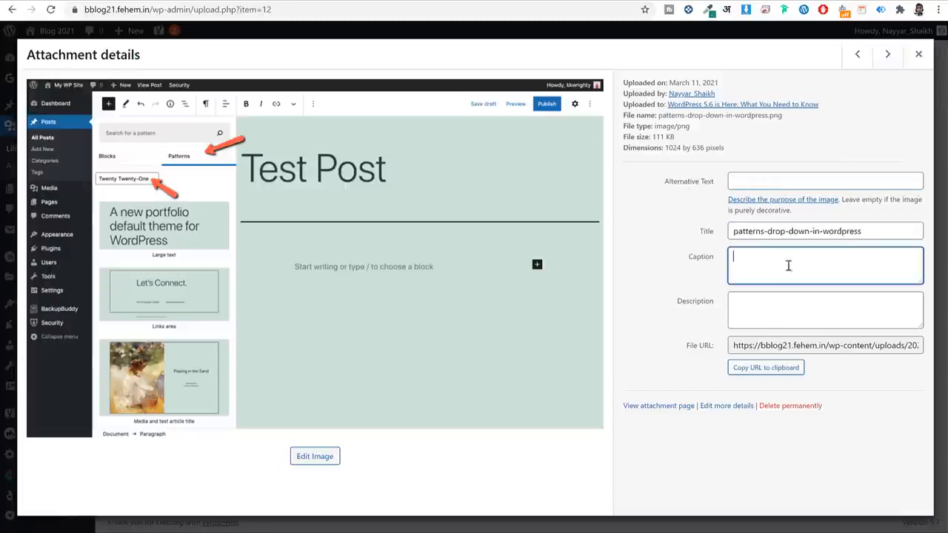
click(780, 314)
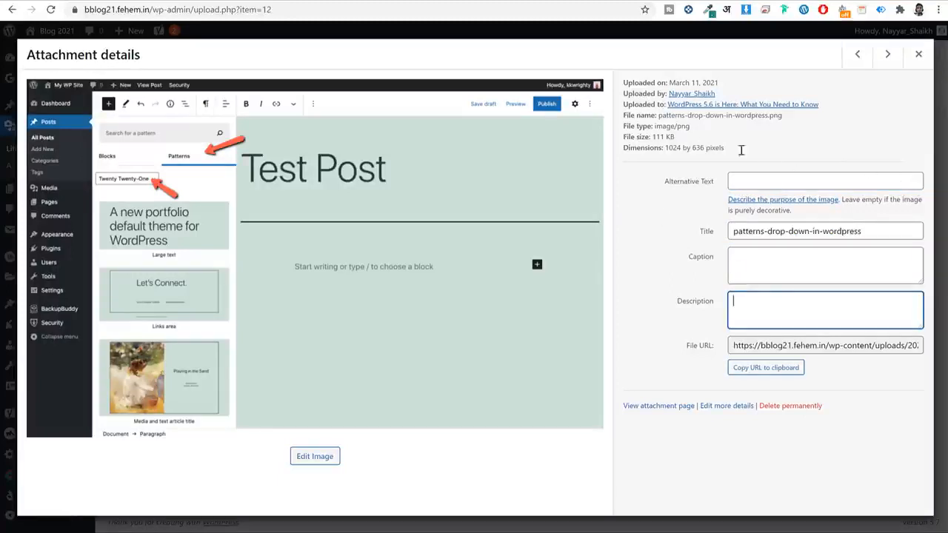
click(918, 54)
Reopen the patterns image details, recheck caption, description and alt text, then close them.
click(358, 178)
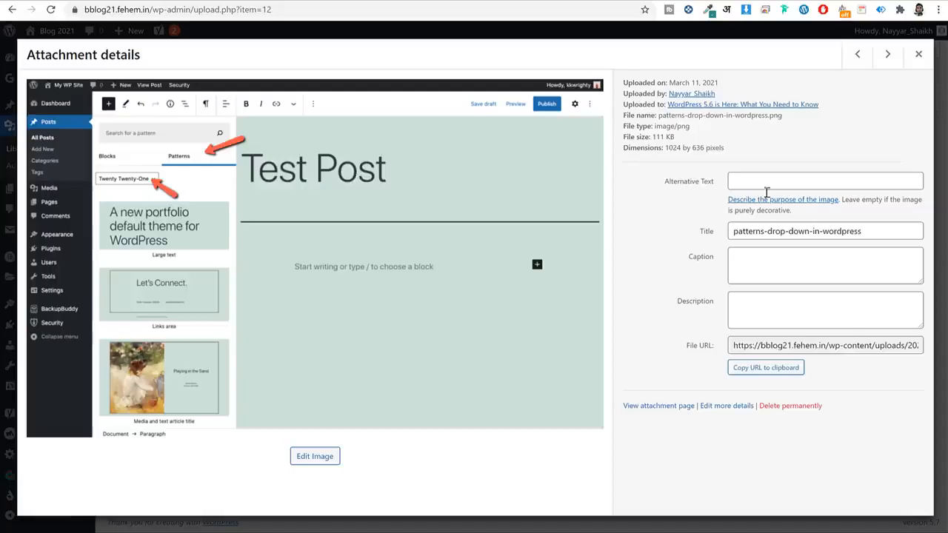
click(768, 251)
click(761, 317)
click(792, 182)
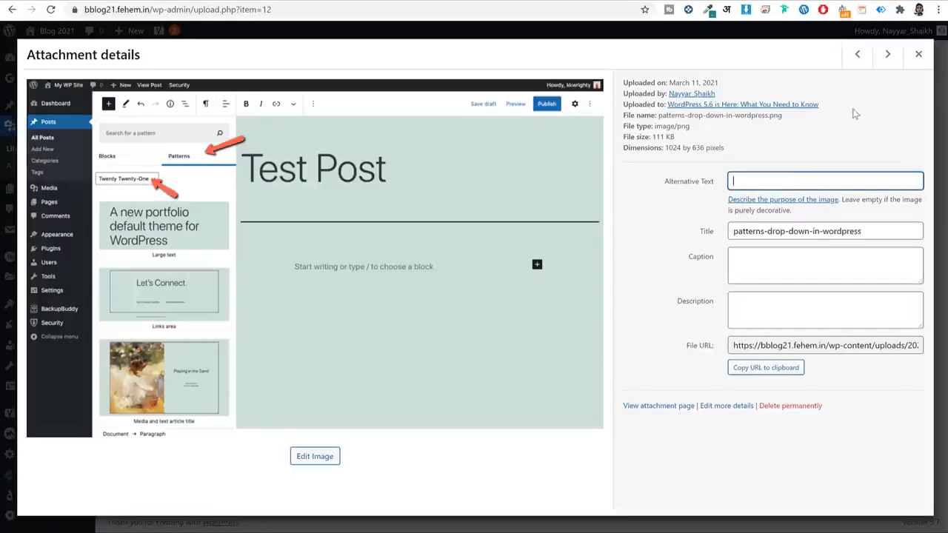
click(918, 54)
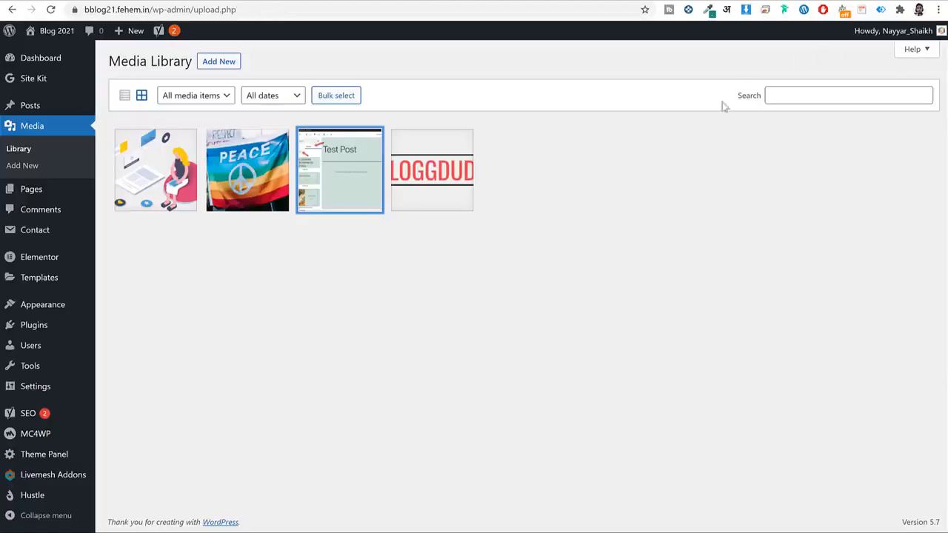
click(538, 233)
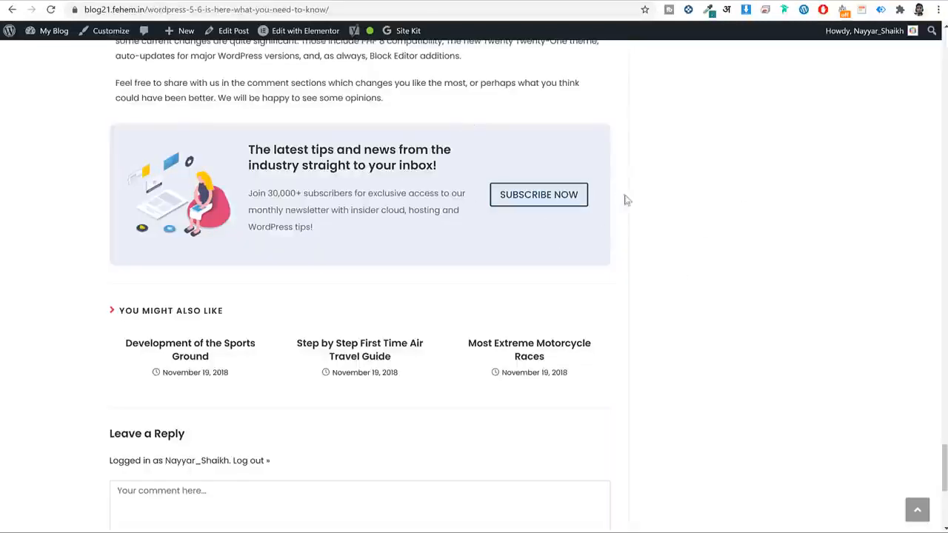
click(548, 203)
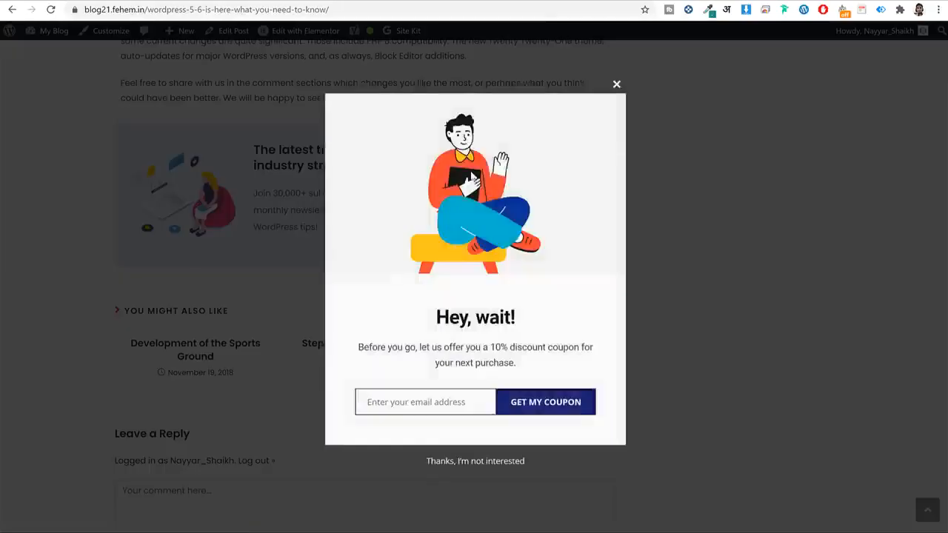
click(616, 84)
scroll(687, 215, up, 5)
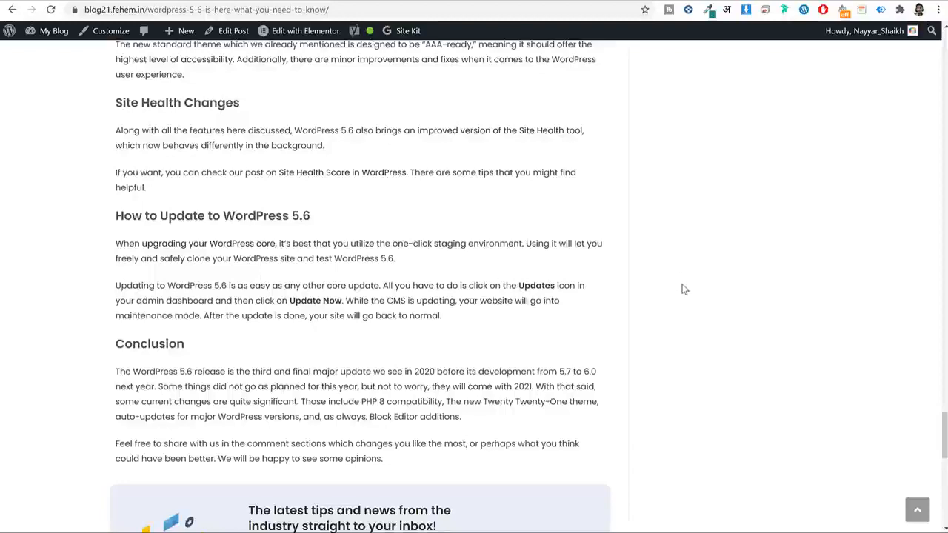
scroll(684, 289, down, 3)
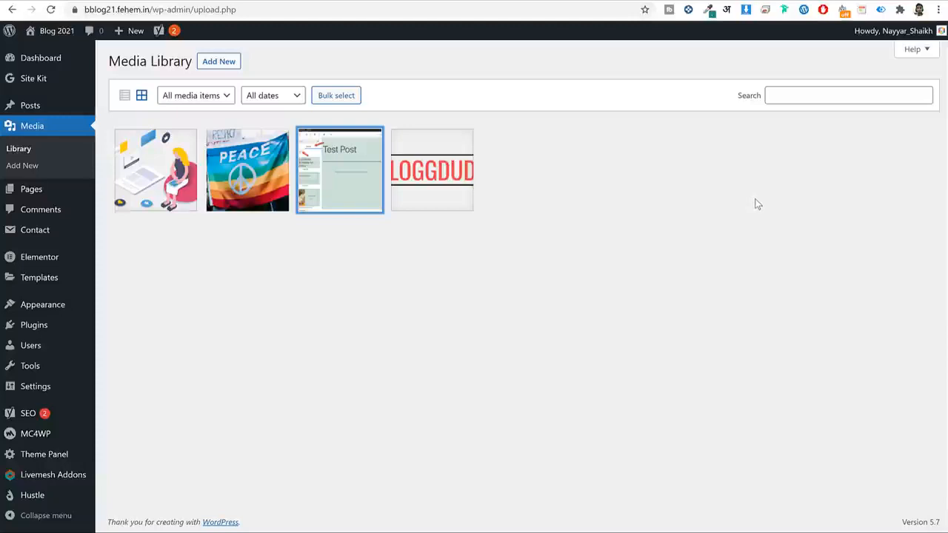
From the Hustle dashboard, start the setup, compare module types and create a Pop-up module.
mouse_move(37, 496)
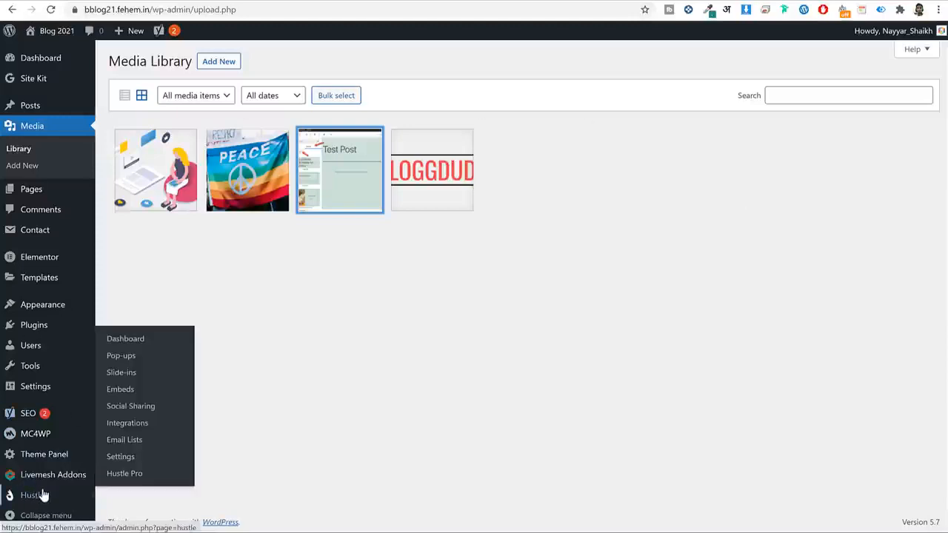
click(27, 501)
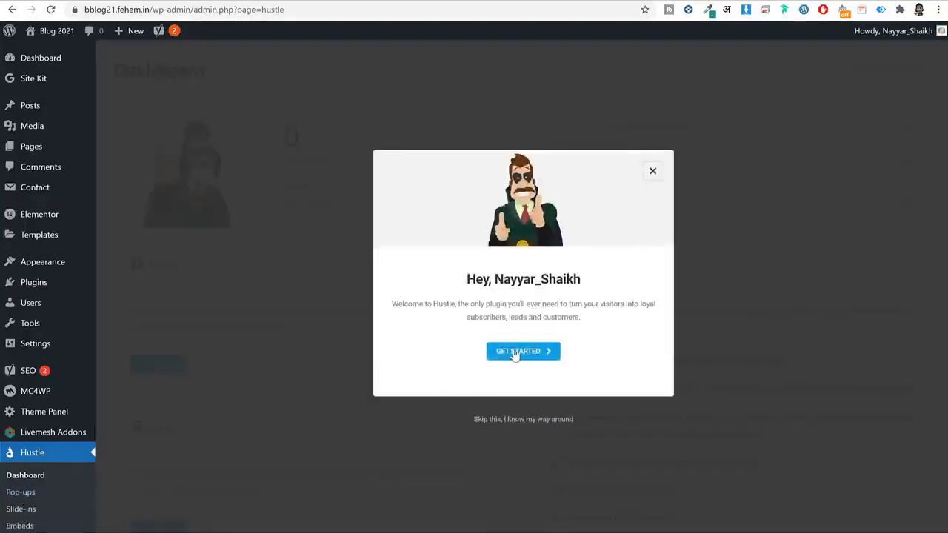
click(524, 353)
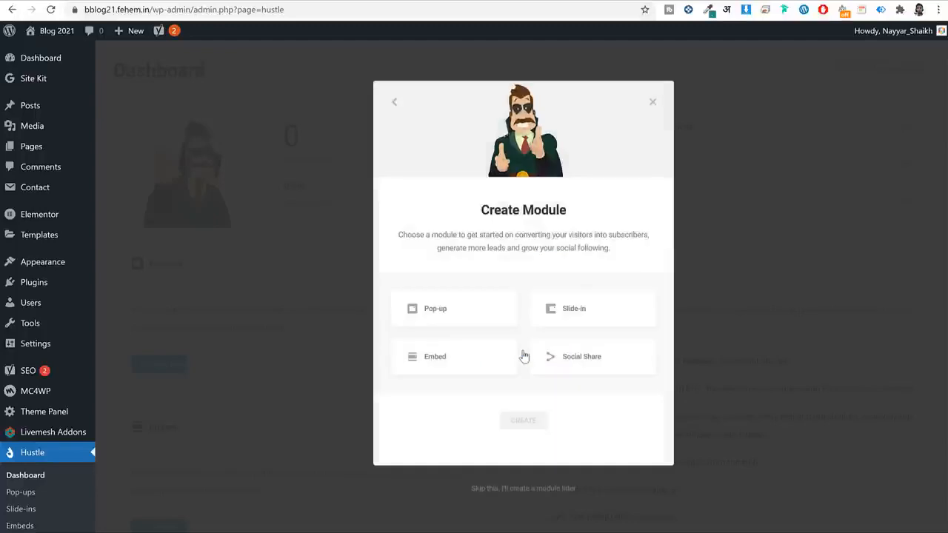
click(456, 313)
click(603, 320)
click(427, 362)
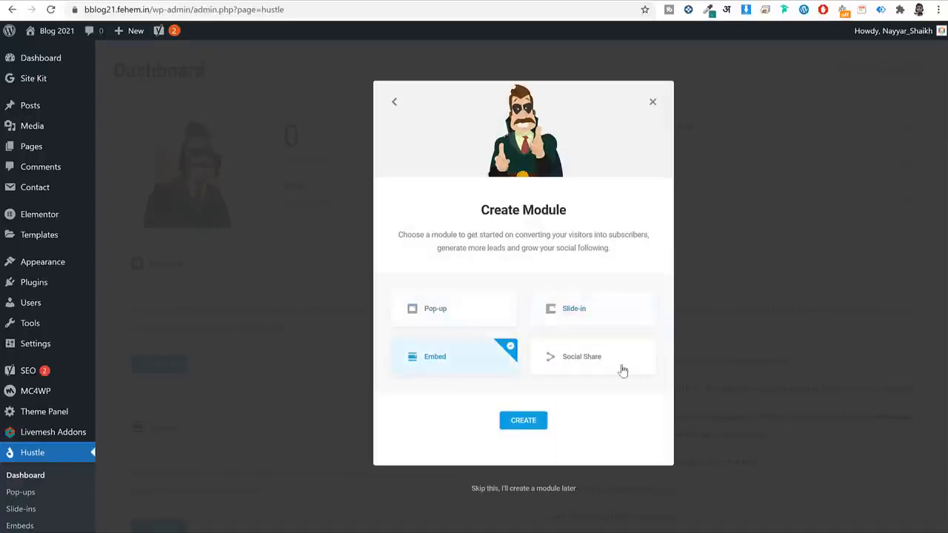
click(623, 370)
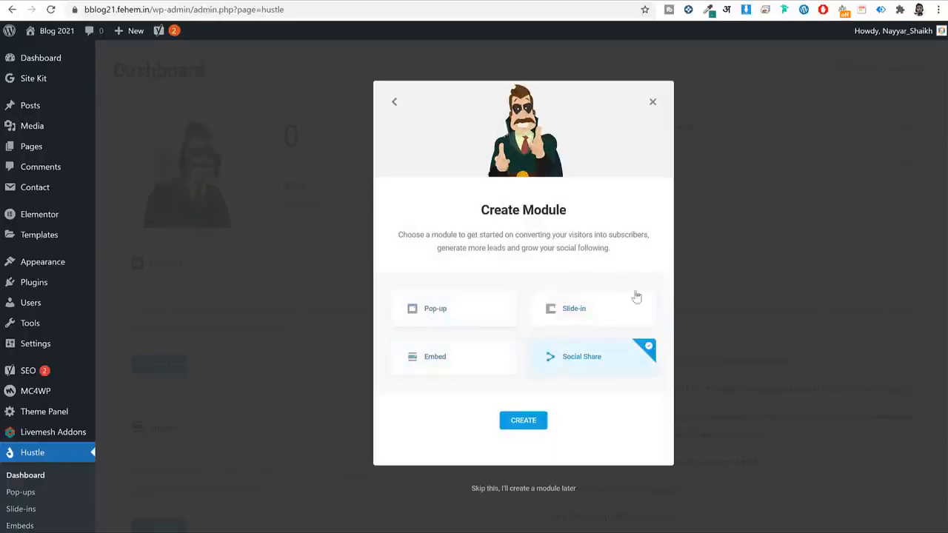
click(488, 318)
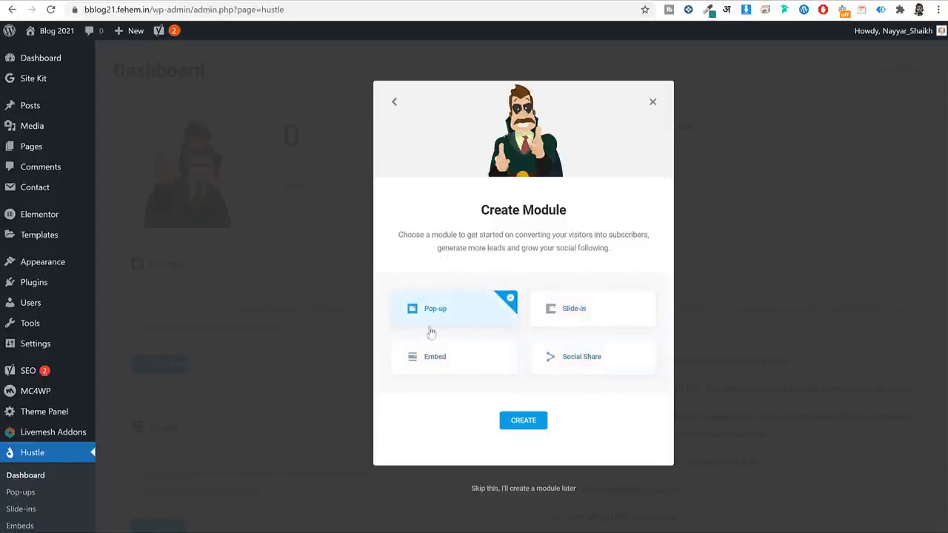
click(532, 420)
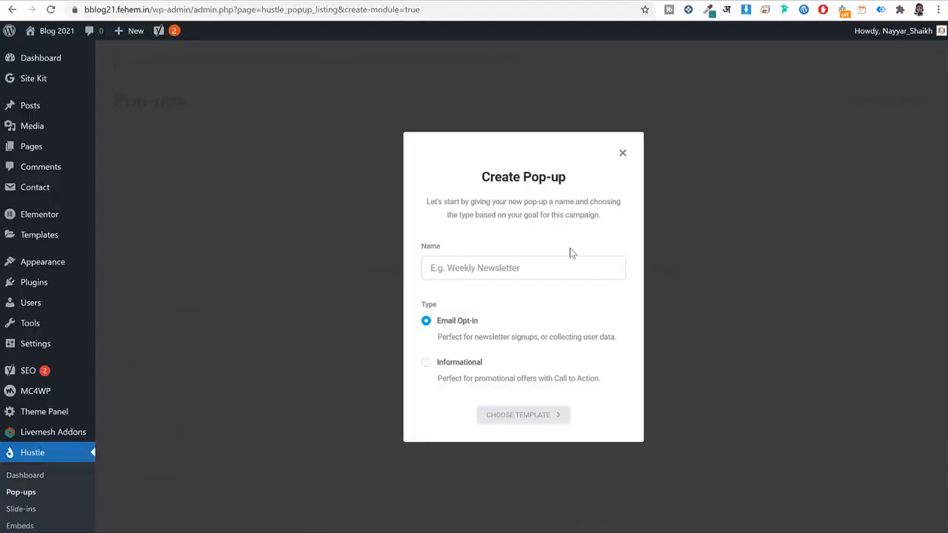
Name the pop-up 'SEO Newsletter' and keep Email Opt-in as its type.
text(SEO)
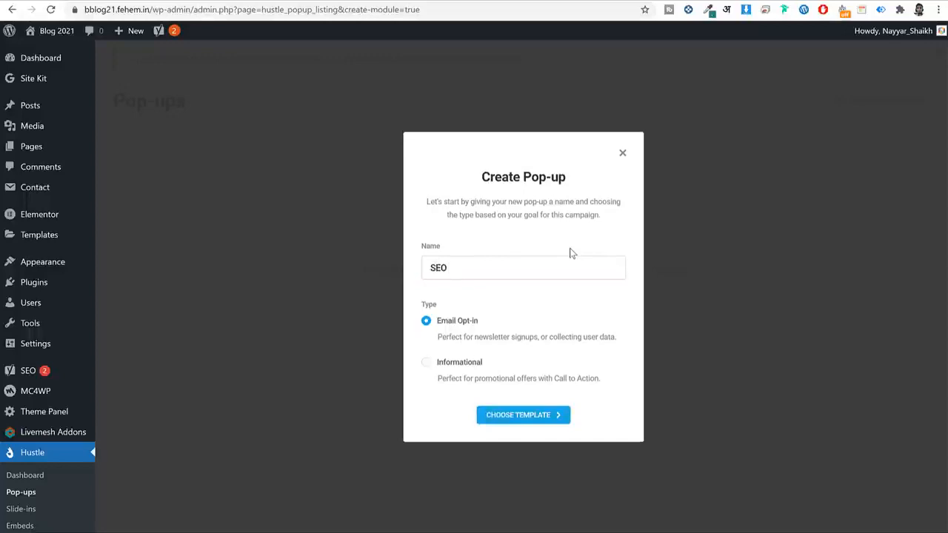
text( Newsletter)
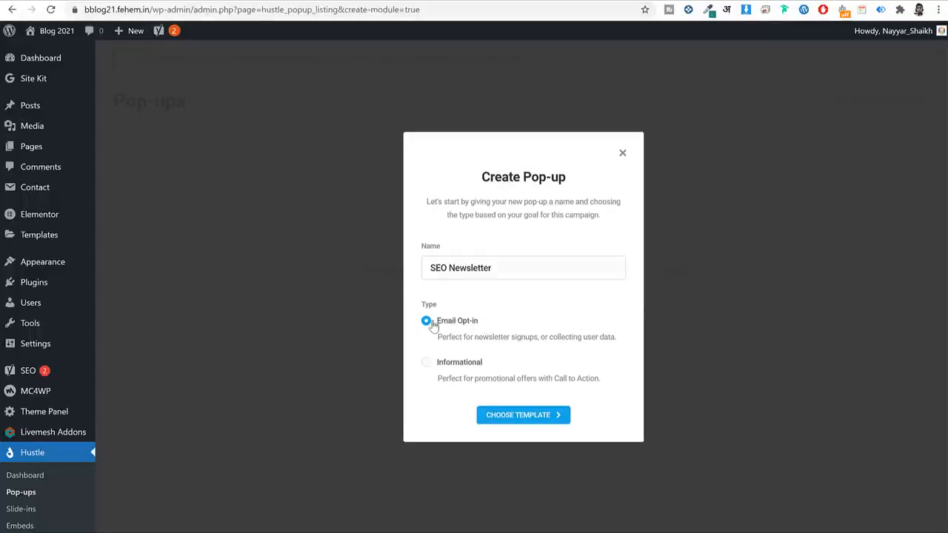
click(459, 366)
click(453, 323)
Preview the Tech template, then build the pop-up from the Pandemic template.
click(536, 423)
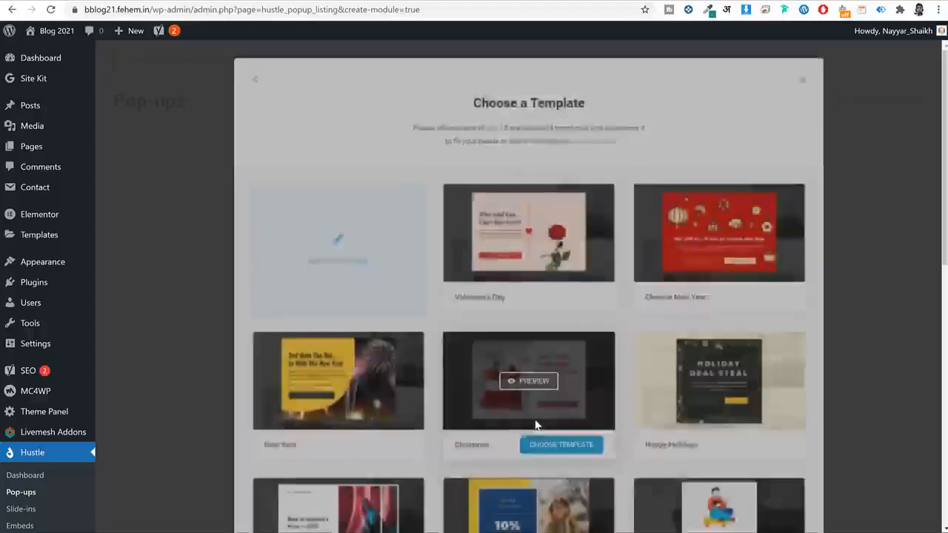
scroll(754, 289, down, 3)
scroll(753, 289, down, 5)
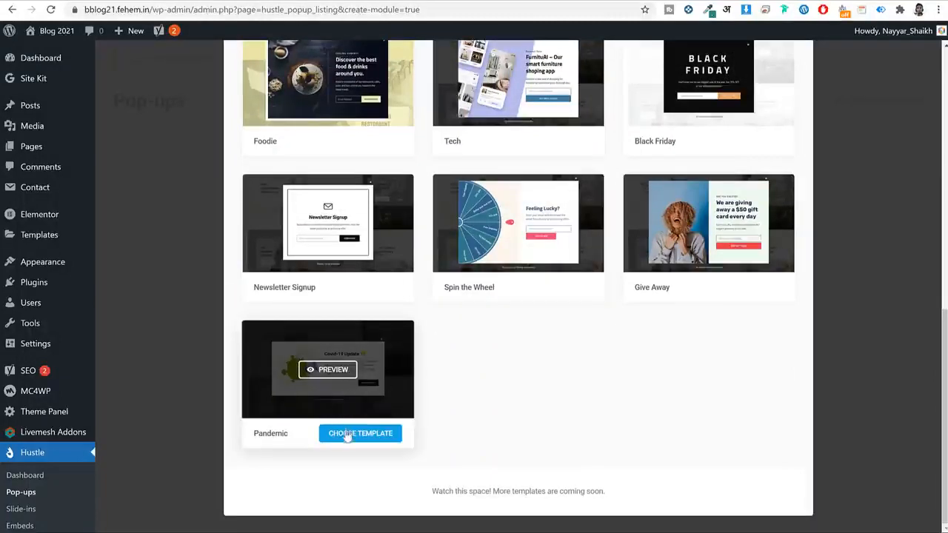
scroll(518, 394, up, 3)
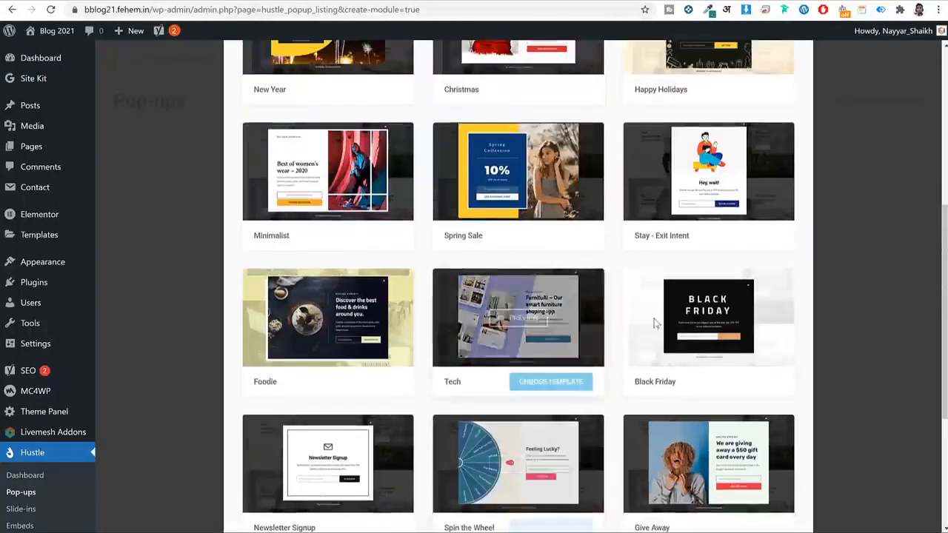
click(521, 320)
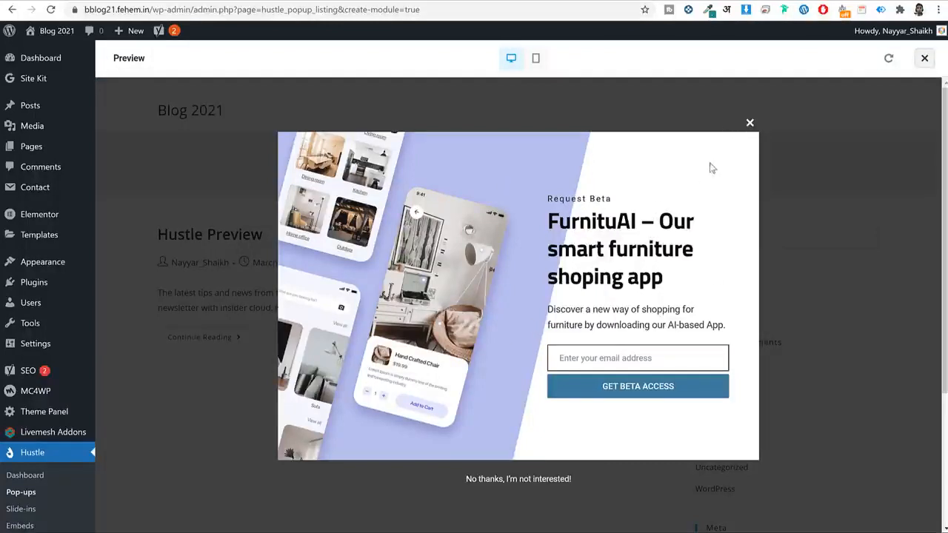
click(748, 124)
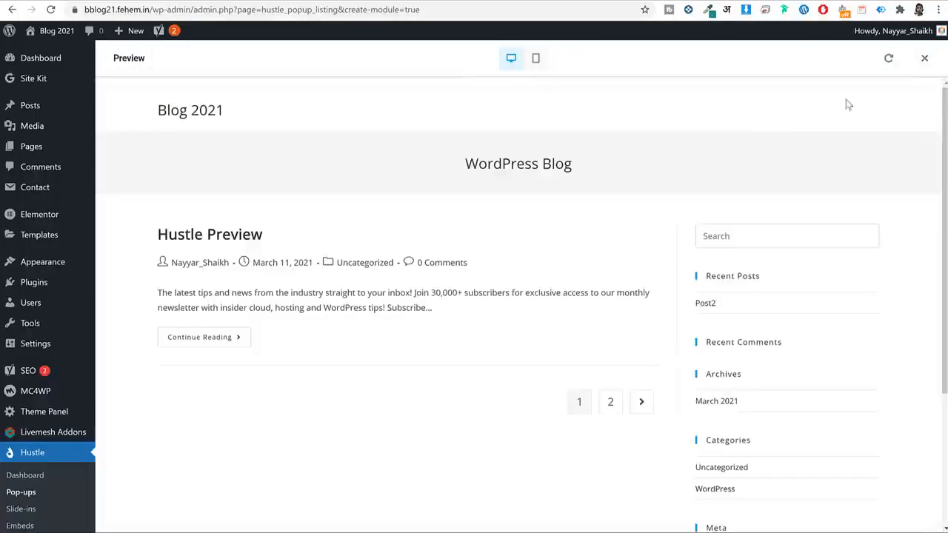
click(924, 59)
scroll(795, 294, down, 3)
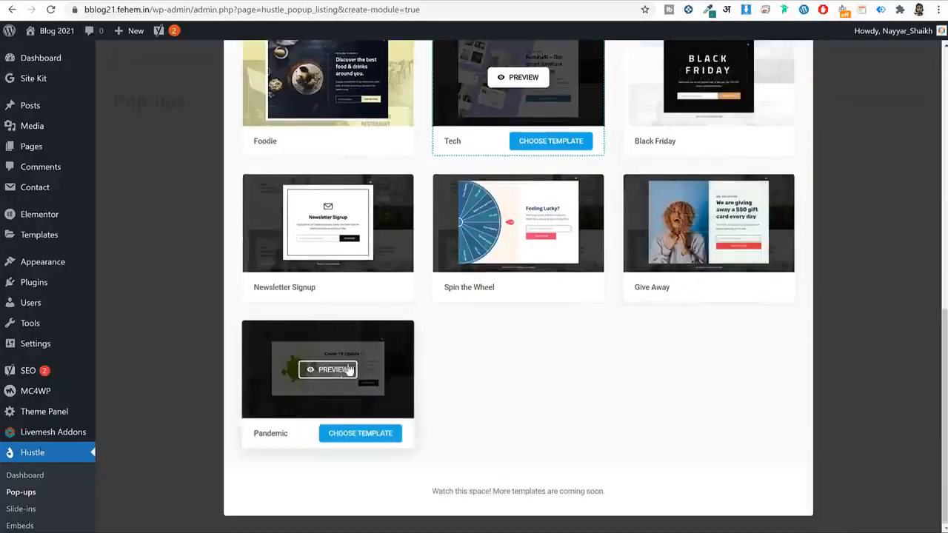
click(352, 436)
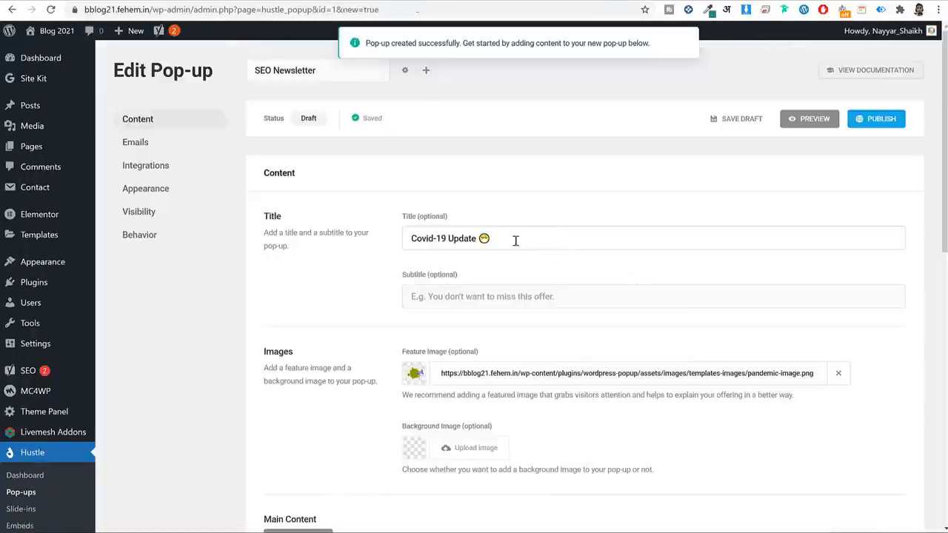
Preview the Covid-19 Update pop-up on the blog, then close the preview.
scroll(584, 296, down, 5)
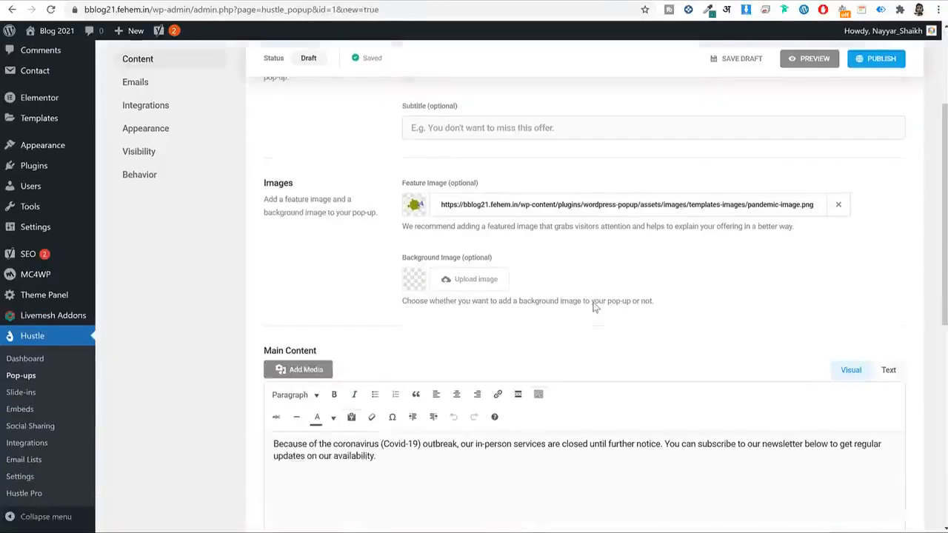
scroll(402, 306, up, 4)
scroll(402, 306, up, 2)
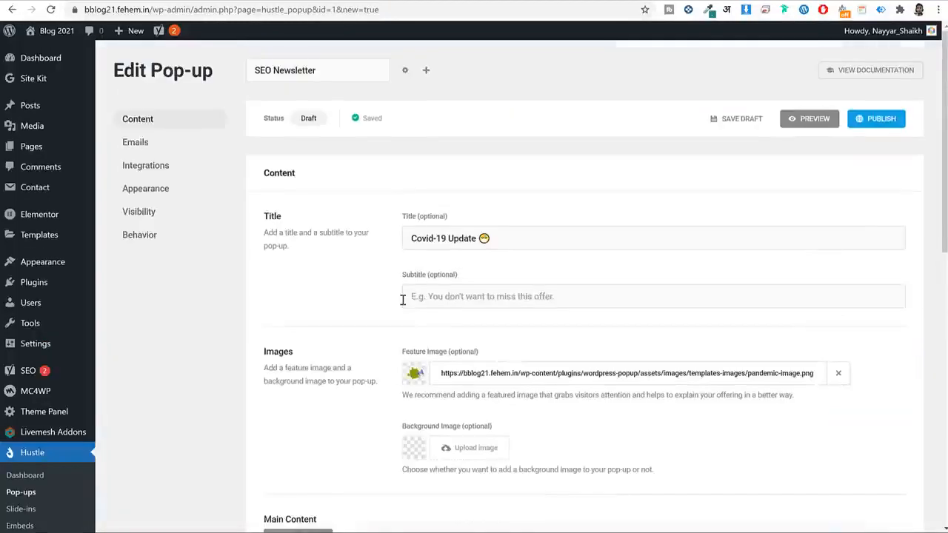
click(807, 122)
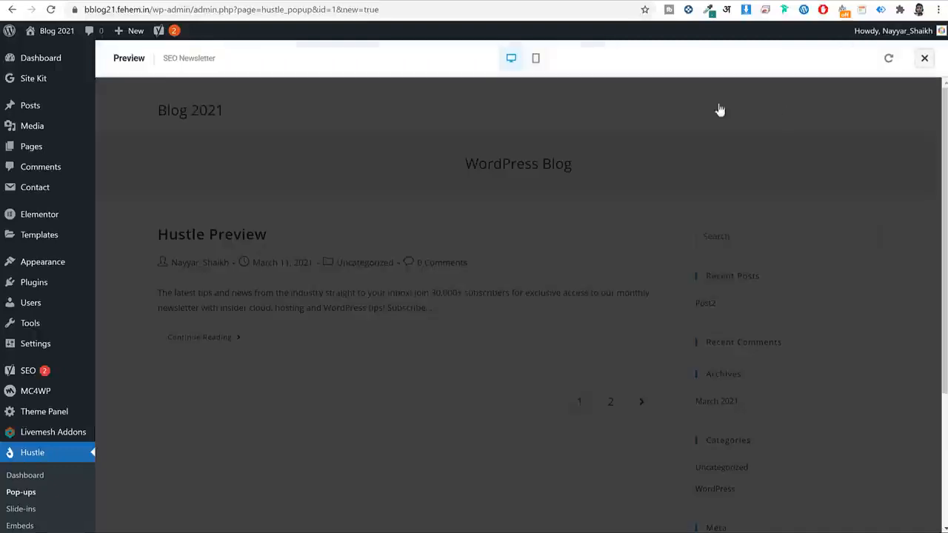
drag(506, 239, 662, 271)
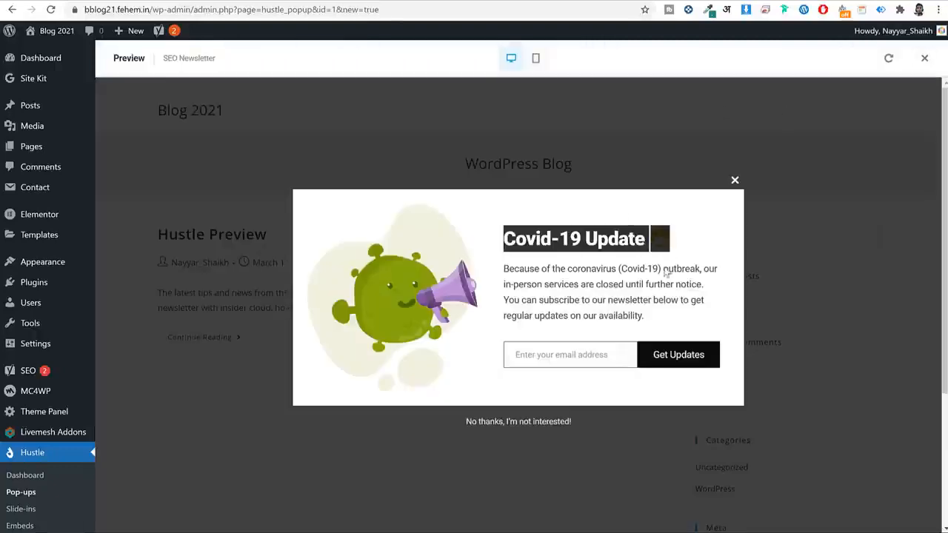
click(656, 259)
drag(644, 316, 505, 265)
click(505, 261)
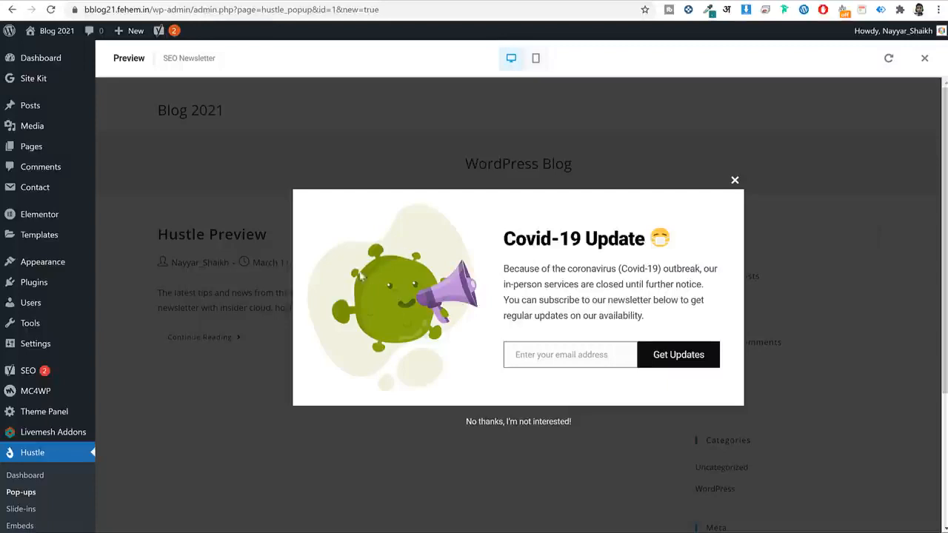
click(735, 180)
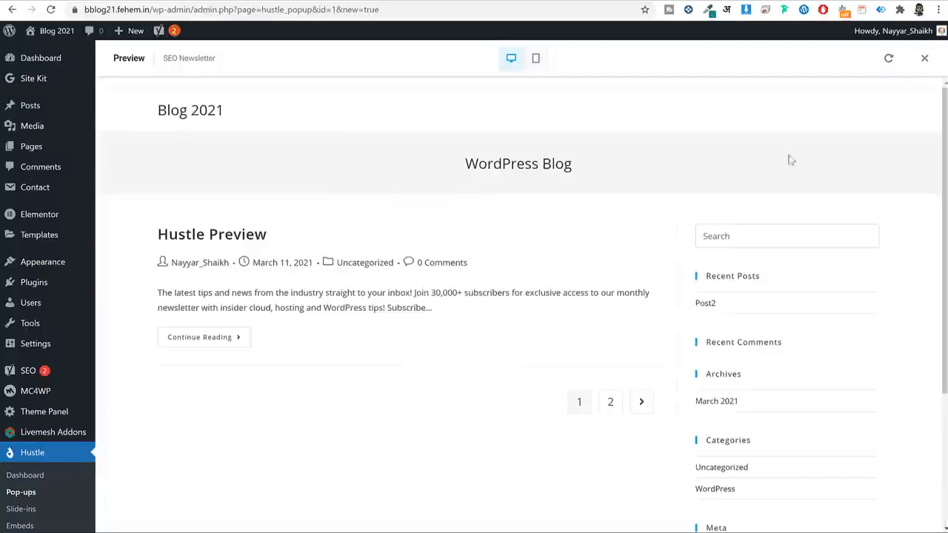
click(924, 57)
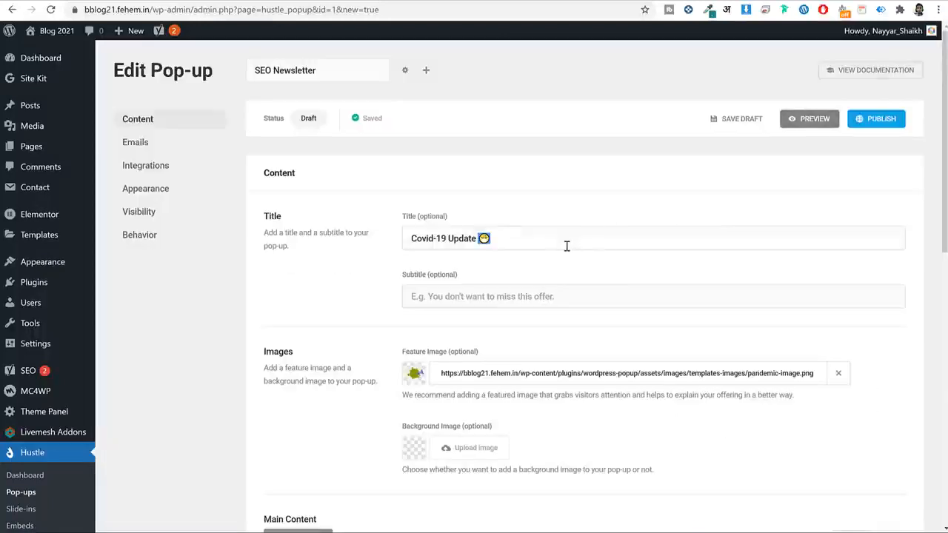
Replace the 'Covid-19 Update' title with 'FREE SEO Tips!'.
triple_click(566, 246)
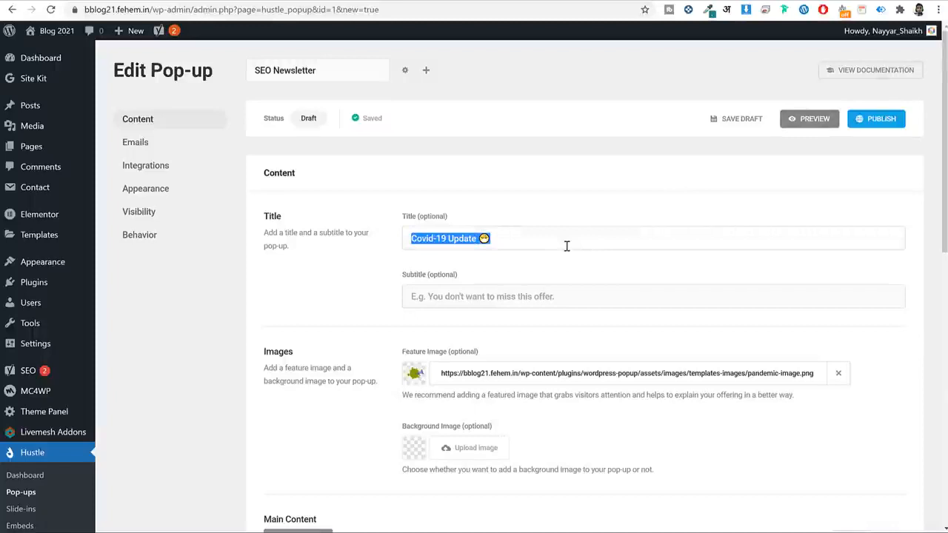
text(SEO Tips!)
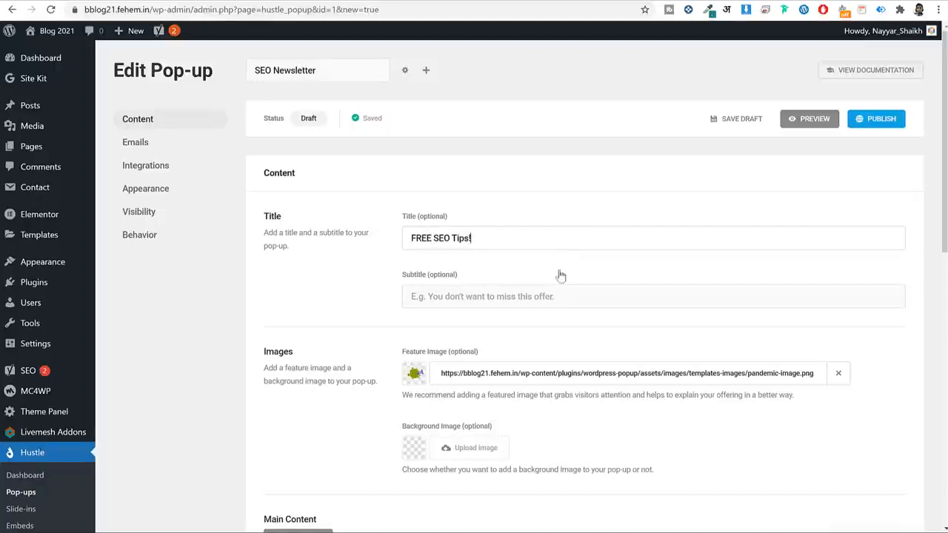
click(593, 280)
scroll(573, 307, down, 2)
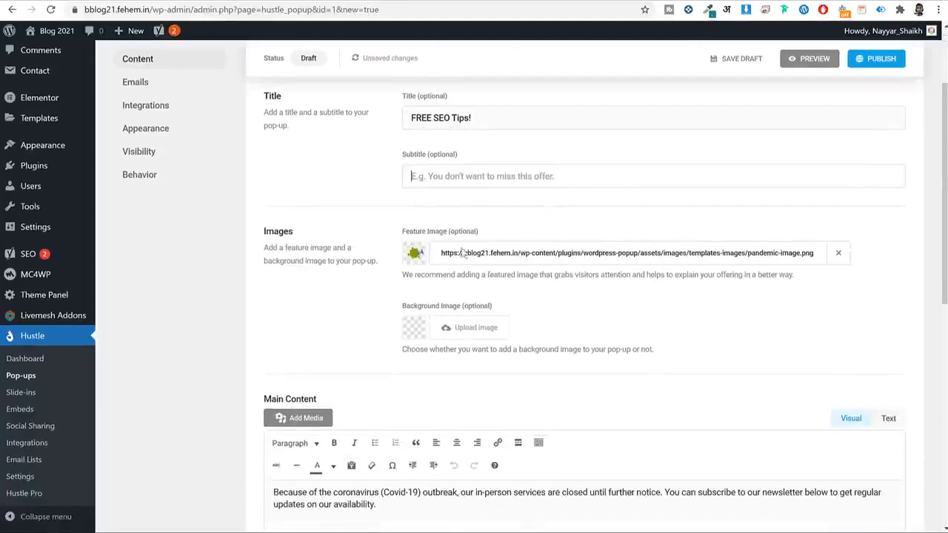
Upload undraw_arrived_f58d and use it as the pop-up's feature image.
click(415, 254)
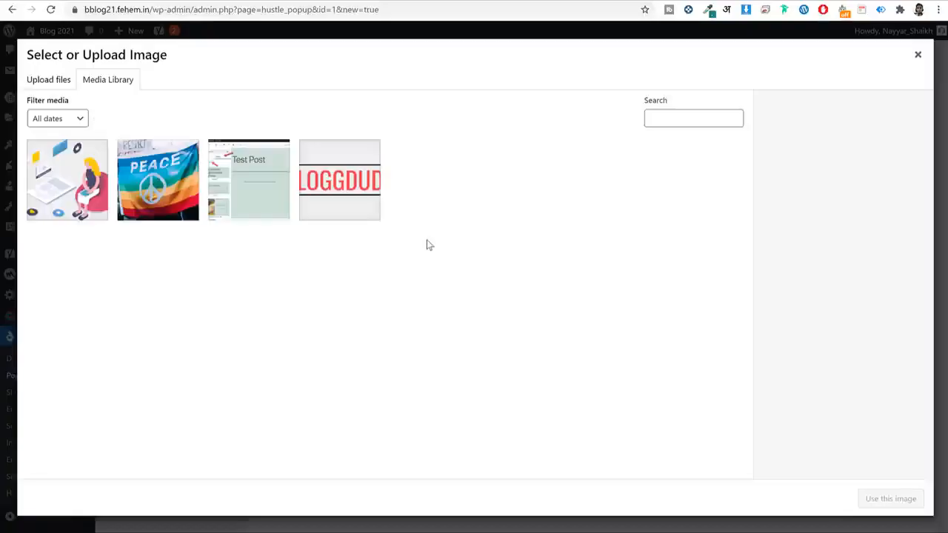
click(78, 175)
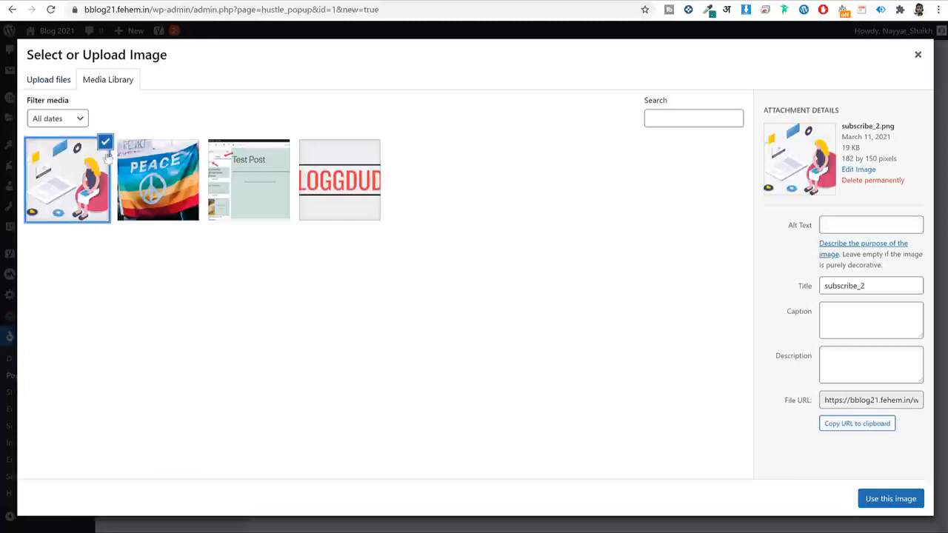
click(68, 85)
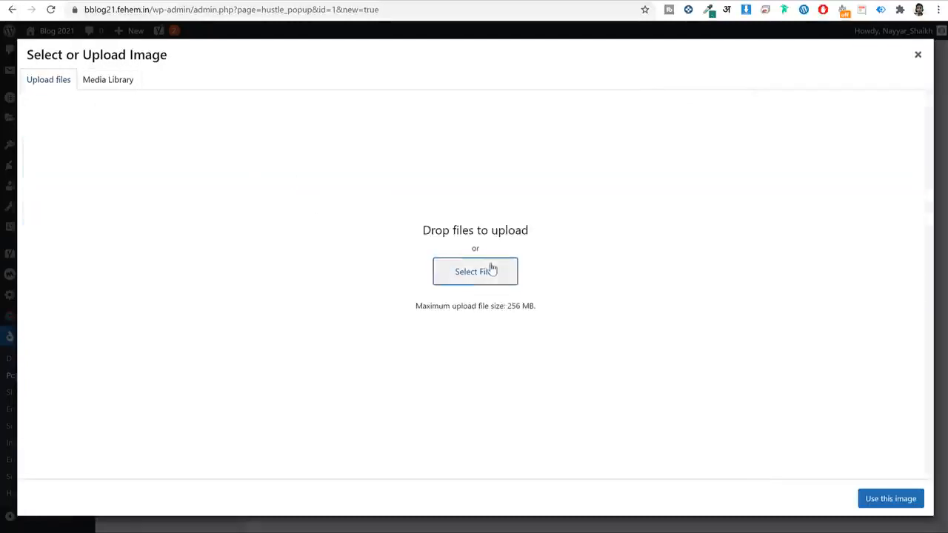
click(491, 270)
scroll(480, 182, down, 5)
click(462, 178)
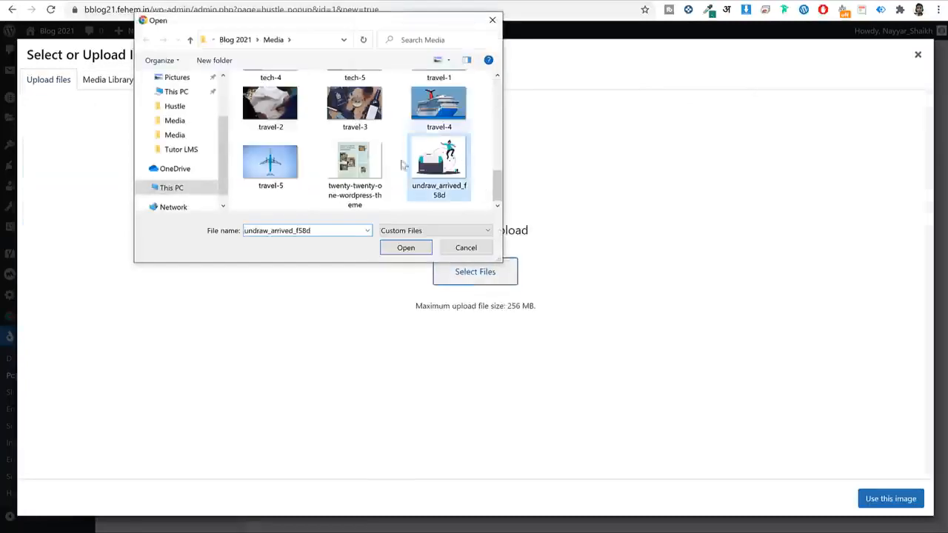
click(407, 251)
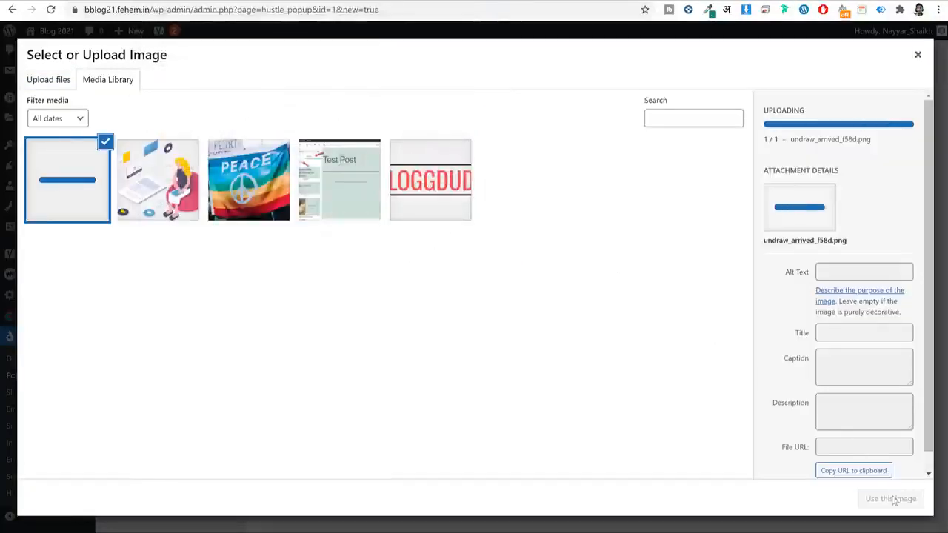
click(890, 499)
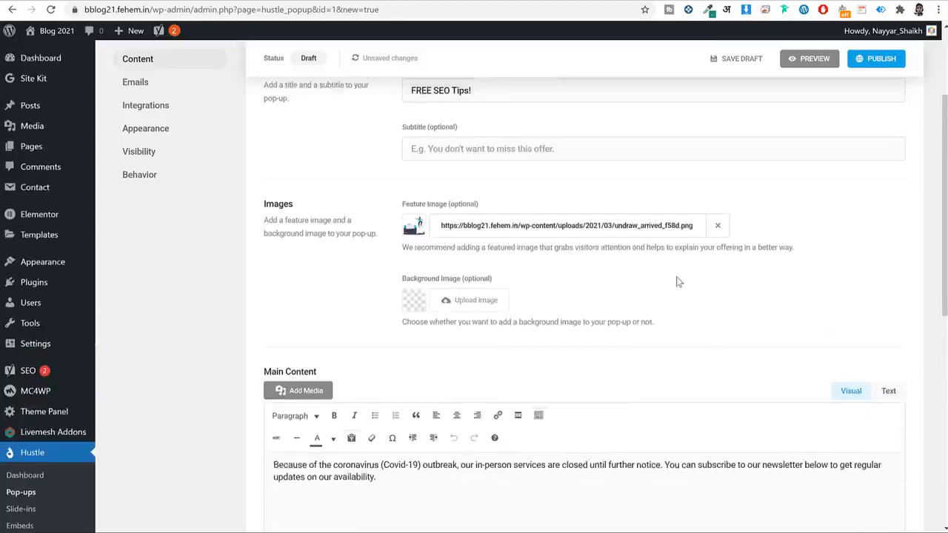
Look over the main content text, then continue to the Emails section.
scroll(676, 278, down, 3)
key(ctrl+a)
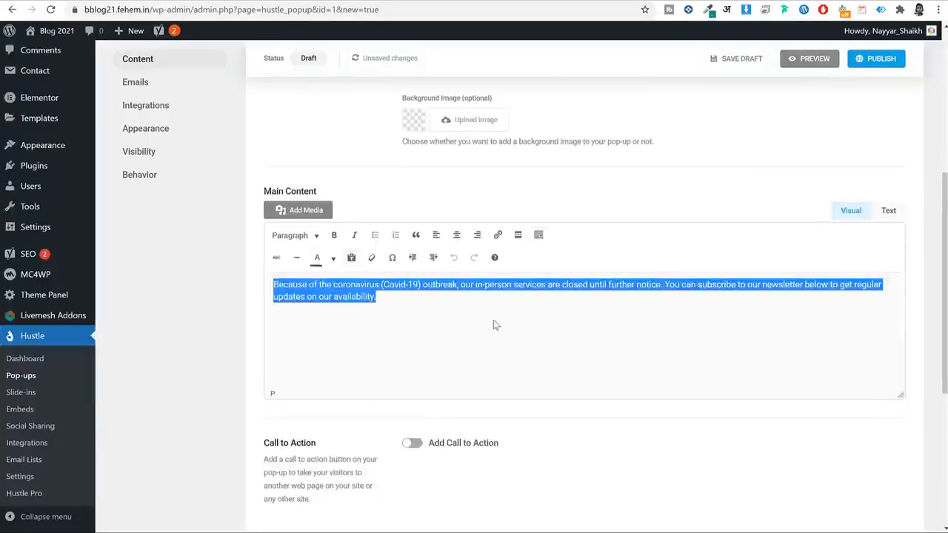
click(426, 323)
key(ctrl+a)
scroll(641, 294, down, 4)
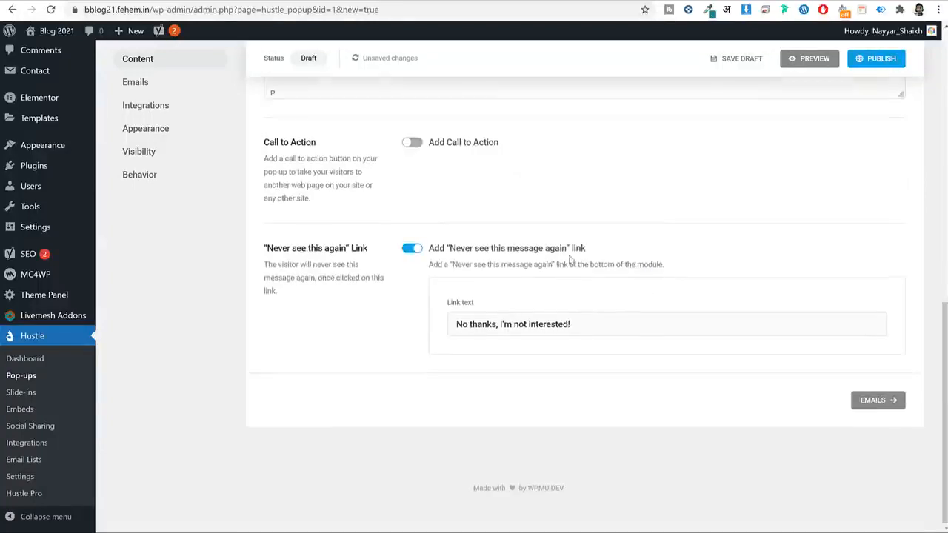
click(873, 402)
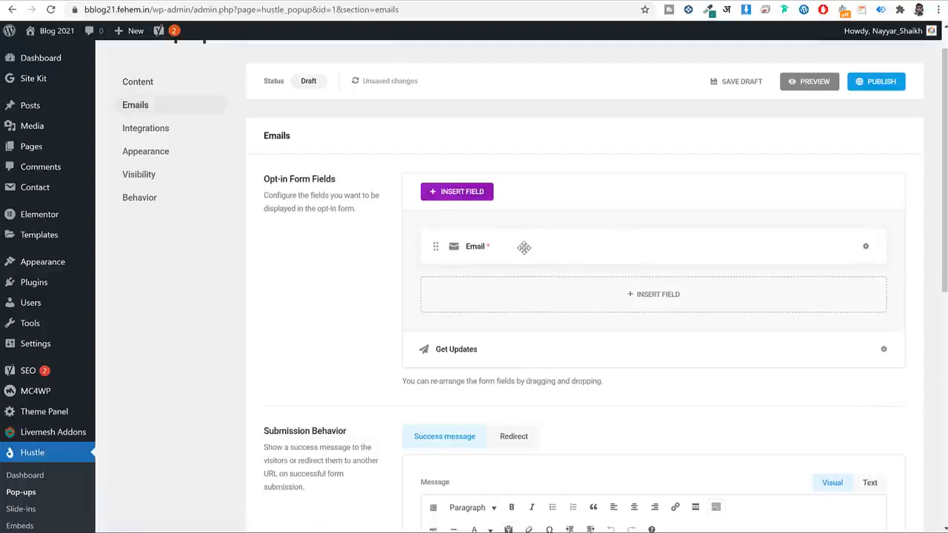
Preview the pop-up, type a test entry into its email field, and close the preview.
click(799, 82)
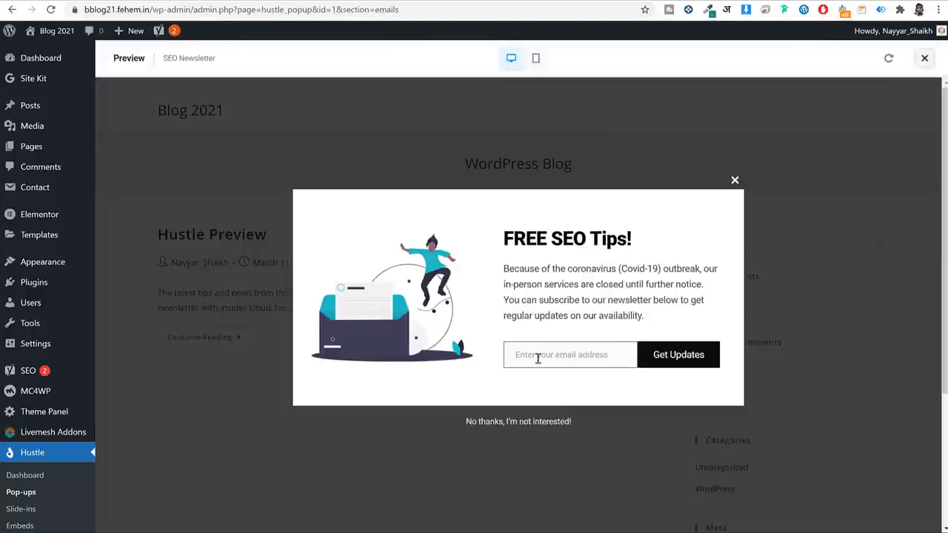
click(560, 357)
text(vaslkjvnas)
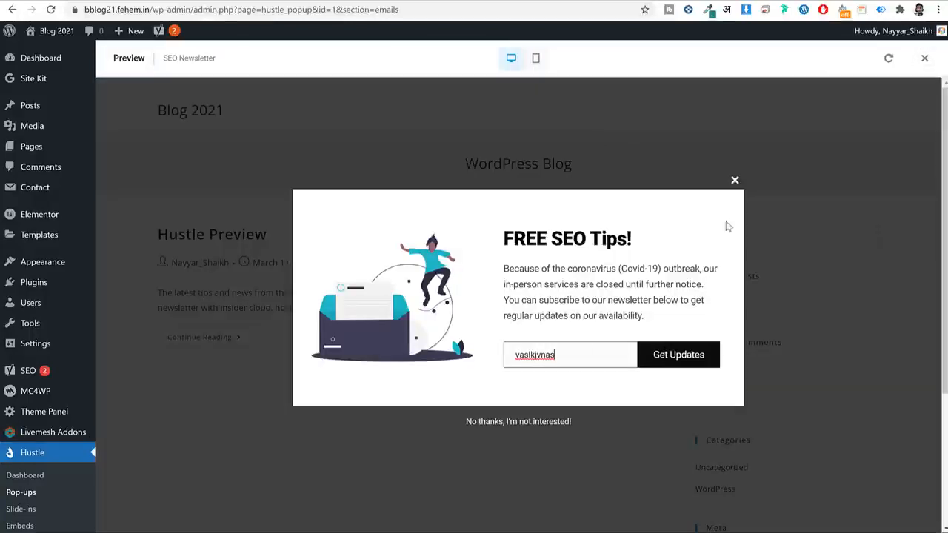
click(734, 182)
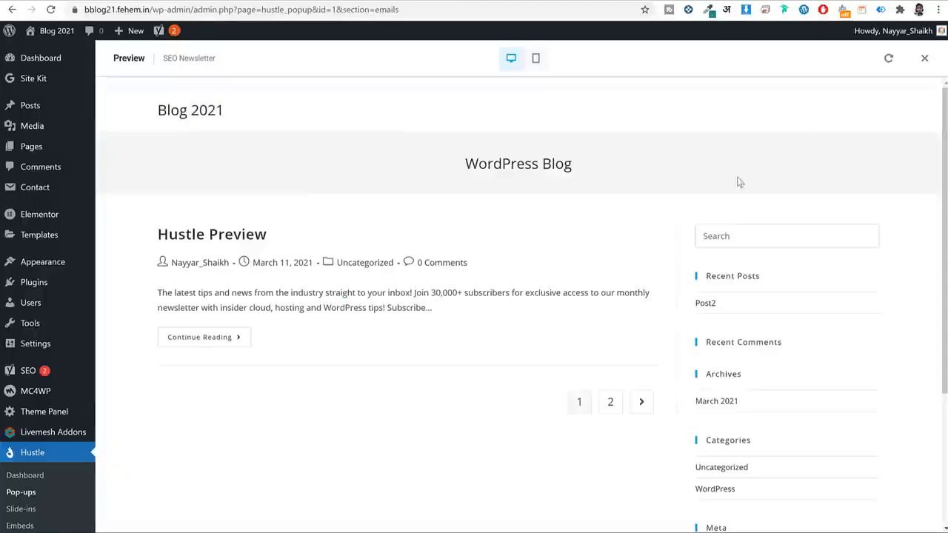
click(924, 59)
scroll(466, 274, down, 3)
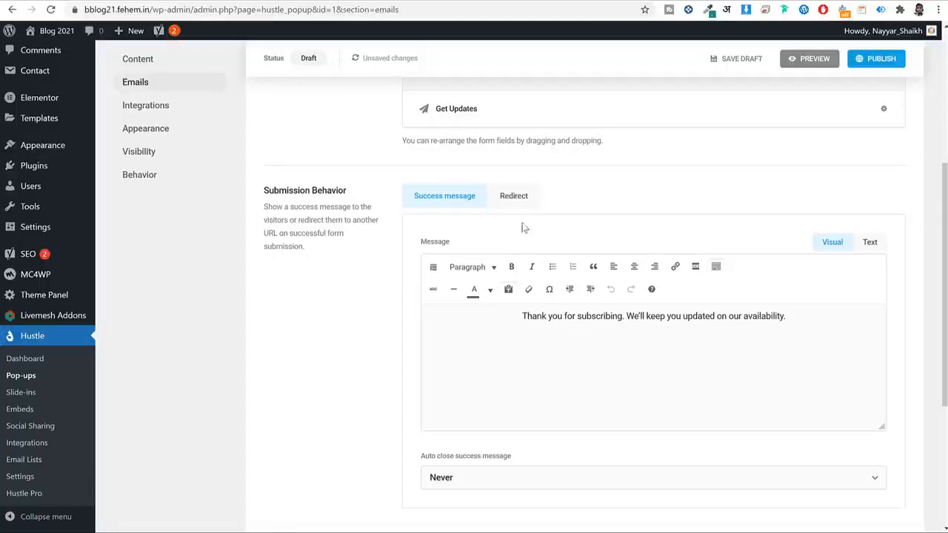
Set the form's Submission Behavior to Redirect and bring up link options for the Pages menu.
click(516, 198)
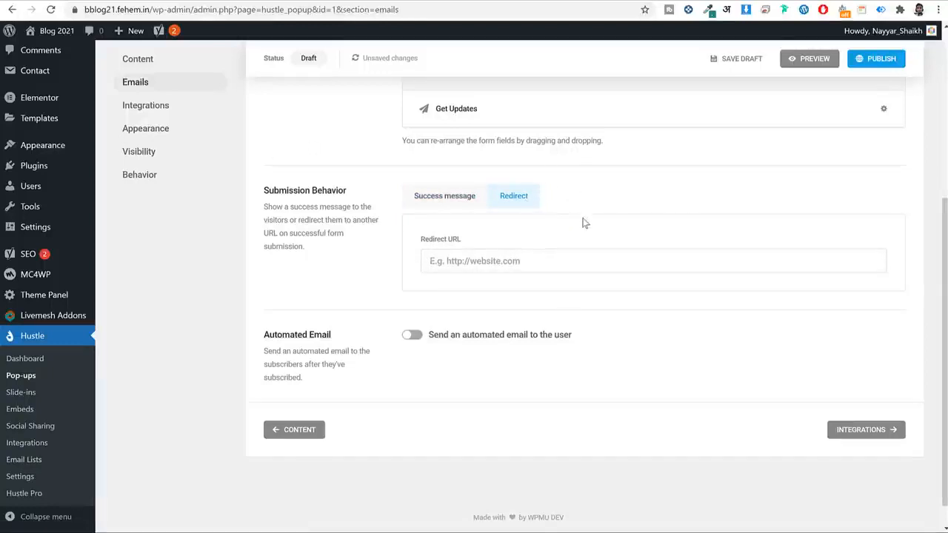
scroll(563, 200, up, 2)
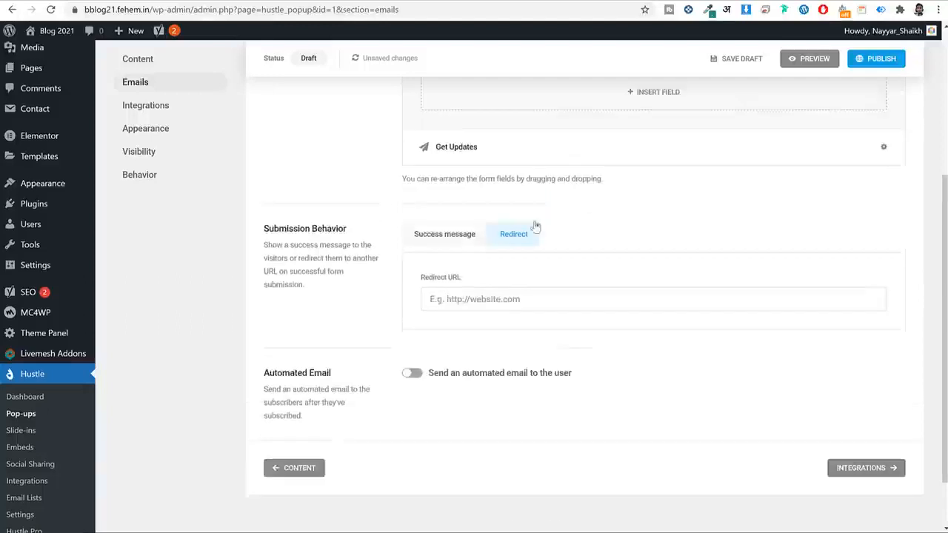
mouse_move(41, 114)
right_click(36, 145)
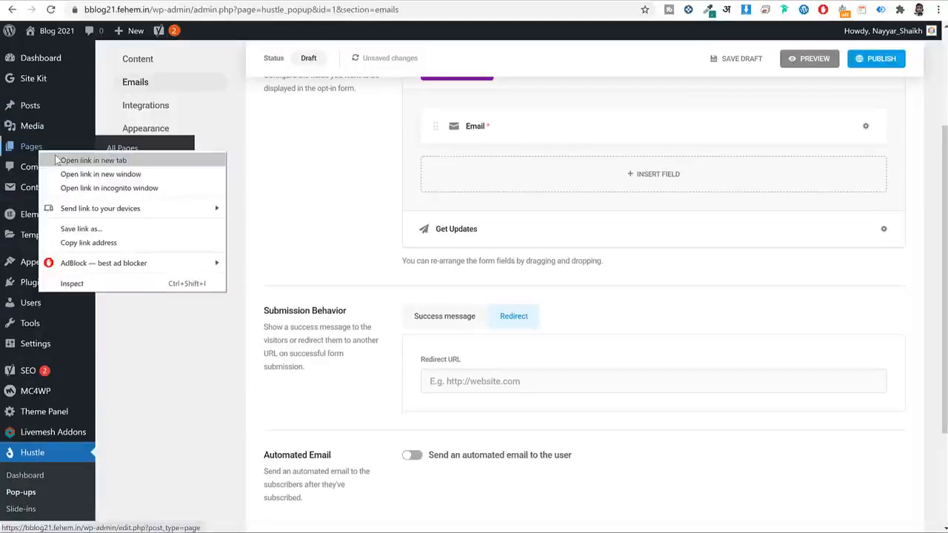
Open Pages in a new tab and start a new page titled 'Thank You'.
click(59, 160)
key(ctrl+Tab)
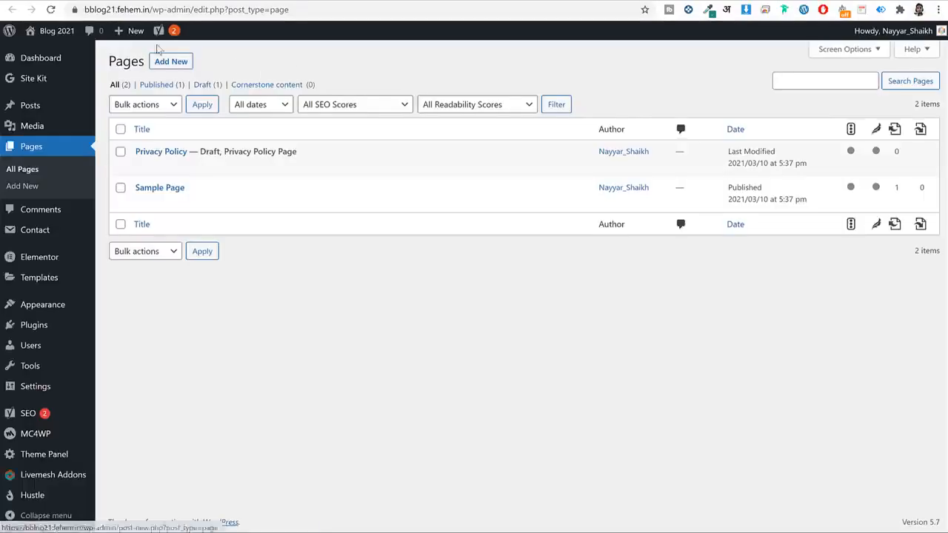
click(169, 62)
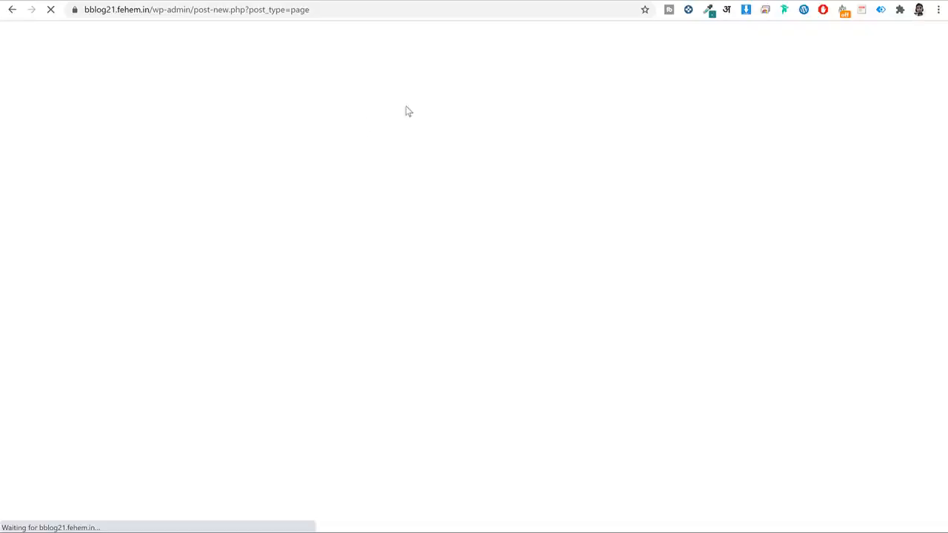
text(Thank You)
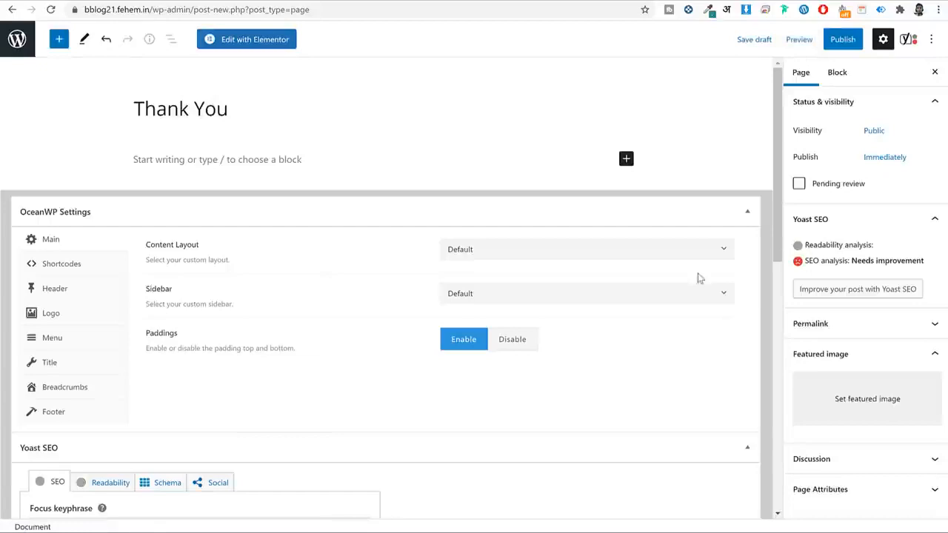
Set the page to a 100% Full Width layout with its title hidden and top/bottom padding off.
click(567, 252)
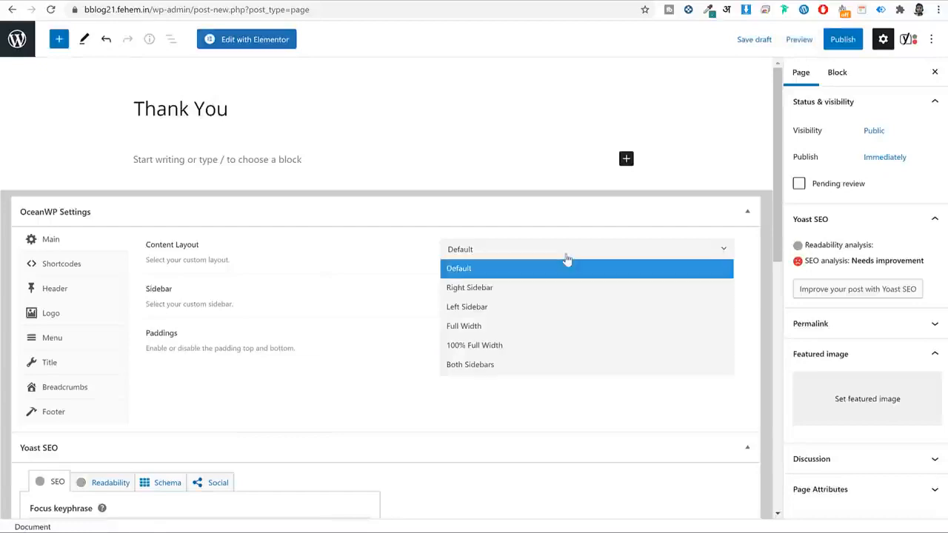
click(245, 406)
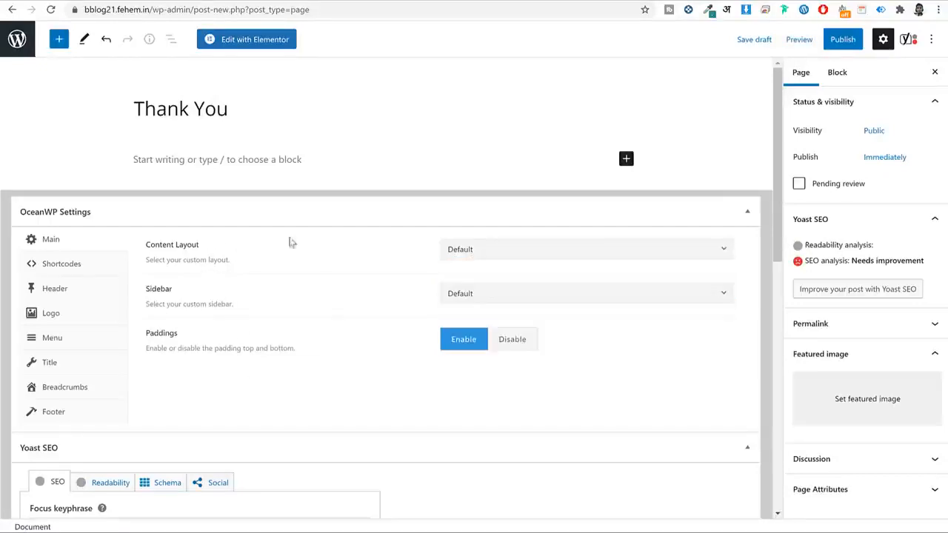
click(583, 259)
click(508, 348)
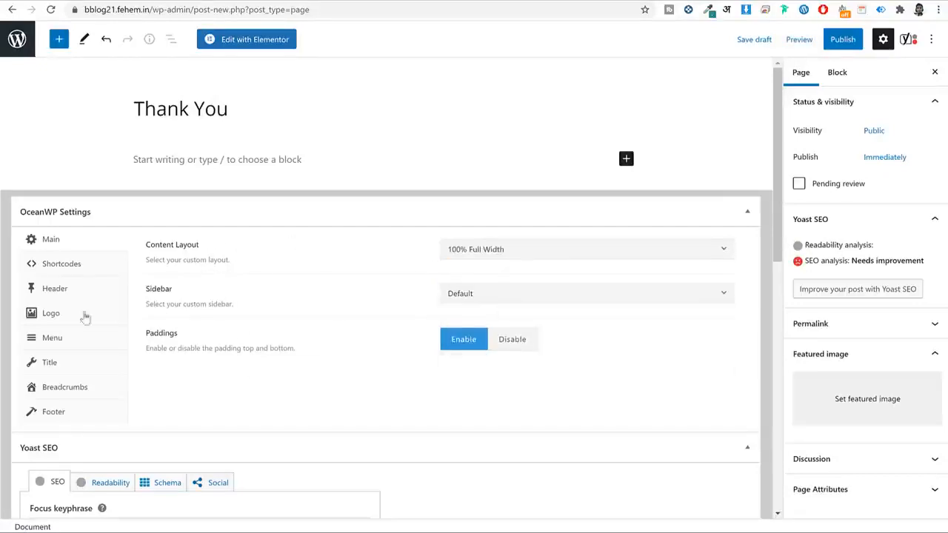
click(58, 365)
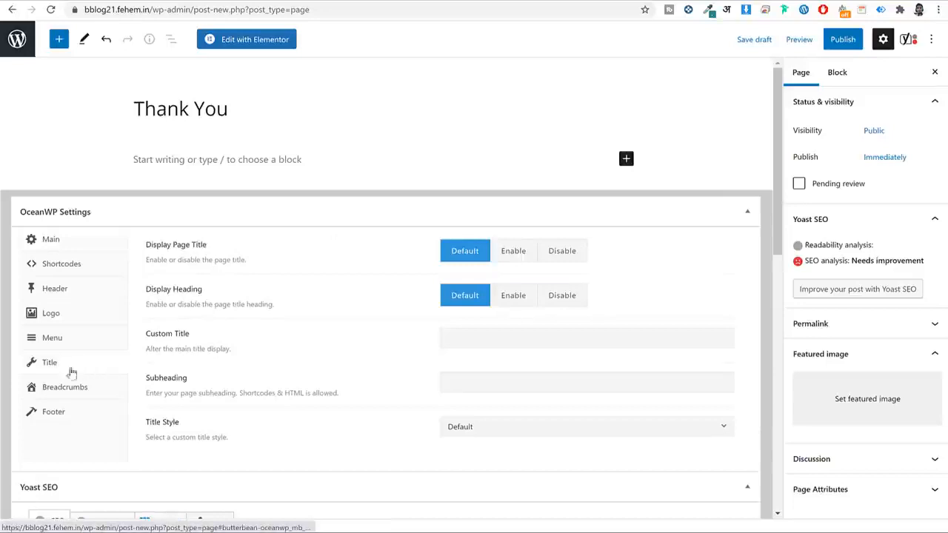
click(577, 260)
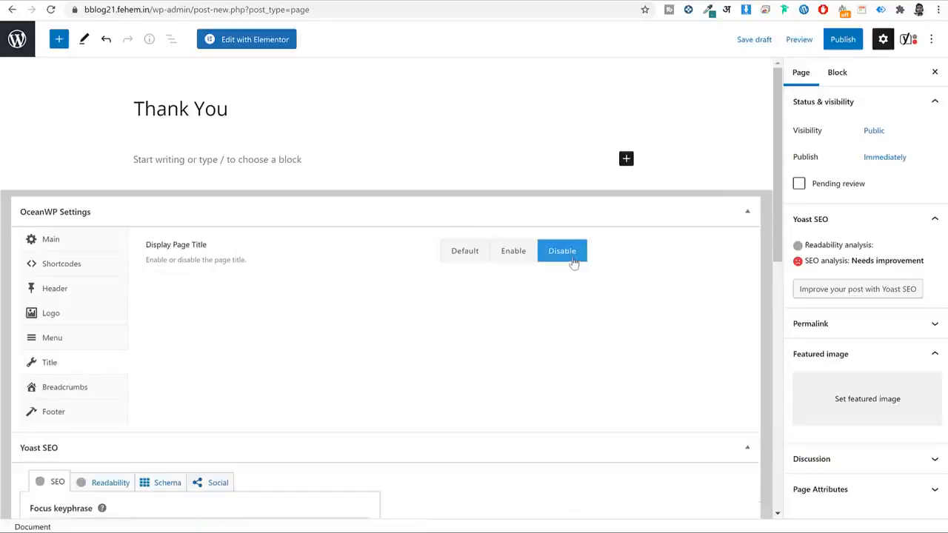
click(75, 244)
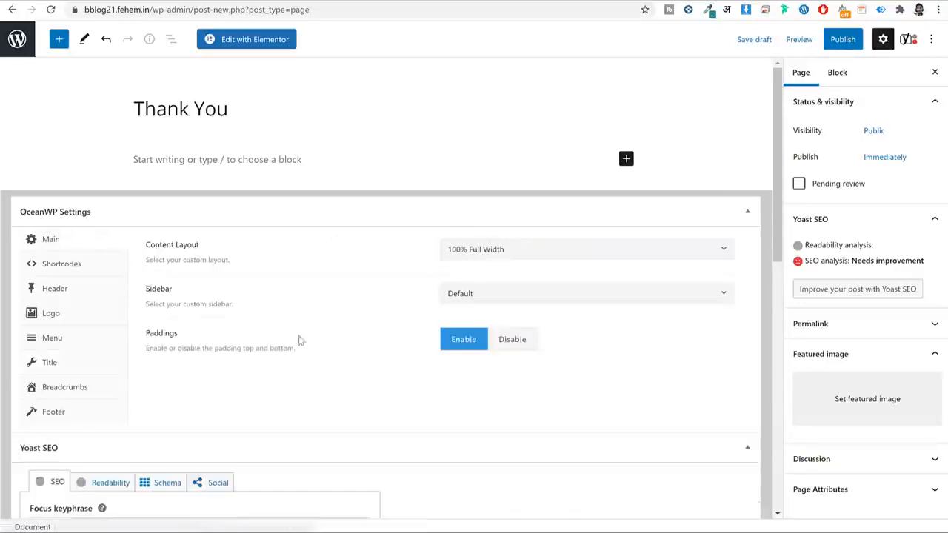
drag(505, 343, 496, 346)
click(512, 341)
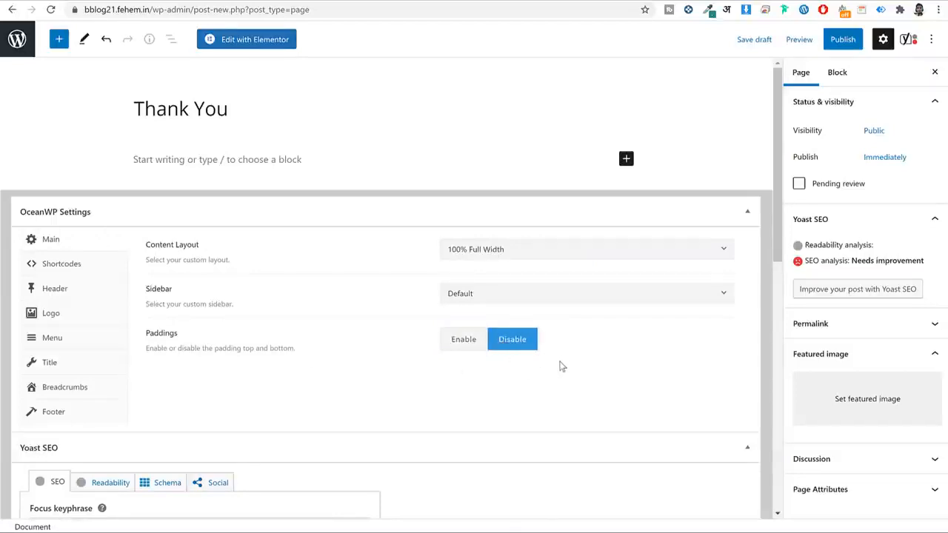
Publish the Thank You page and open it in Elementor.
click(844, 39)
click(842, 43)
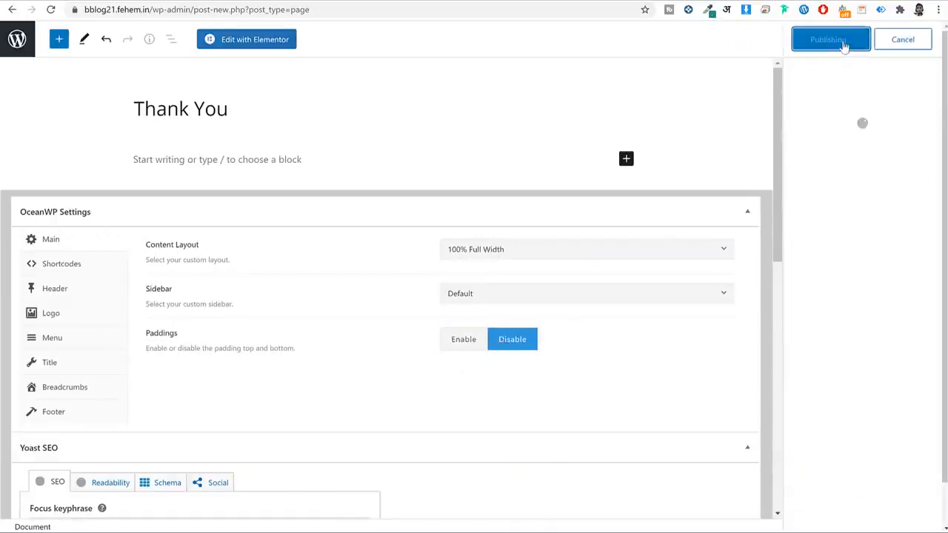
click(263, 38)
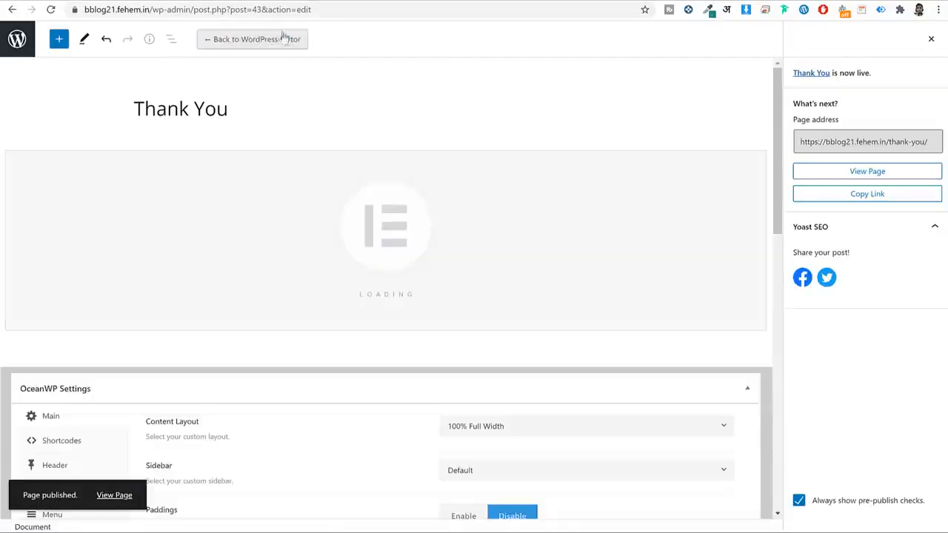
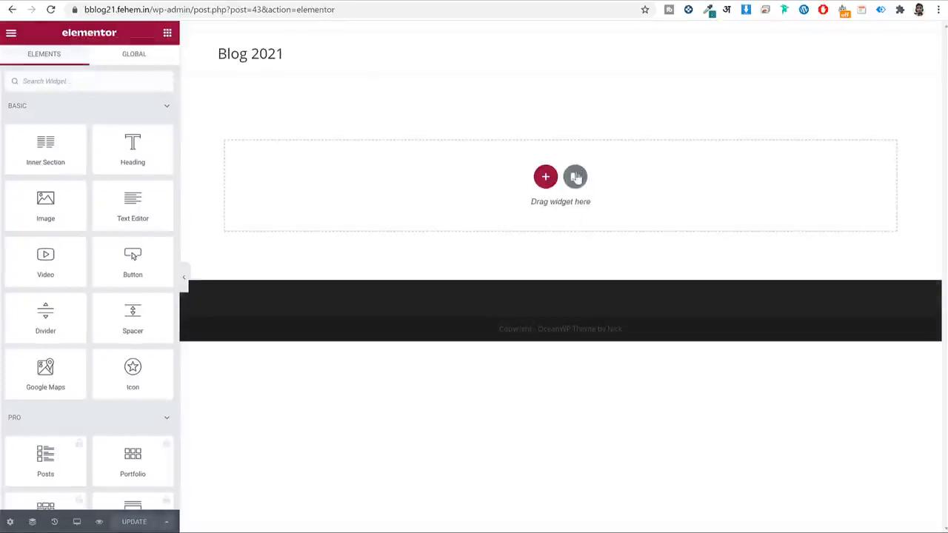
Search the Elementor template library for a thank-you page, then browse all templates.
click(576, 177)
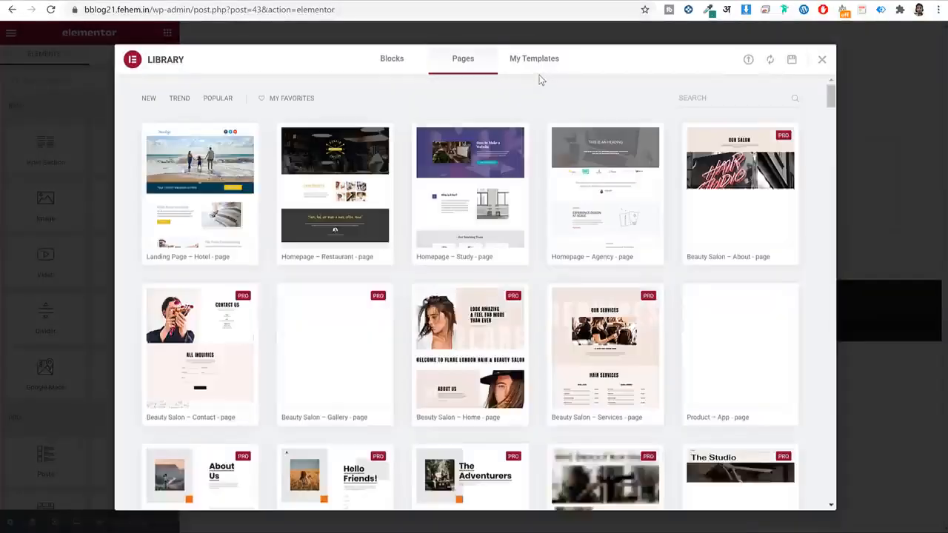
click(725, 106)
text(thank)
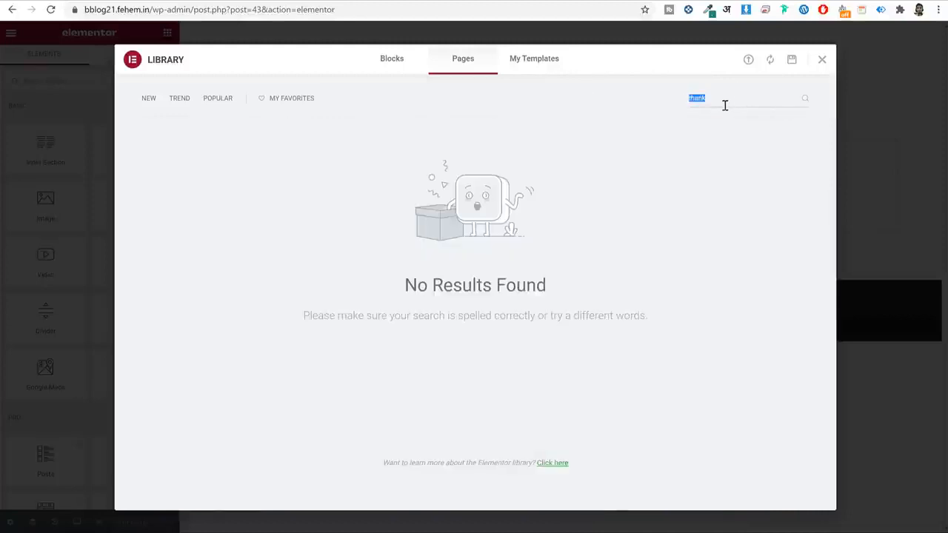
key(BackSpace)
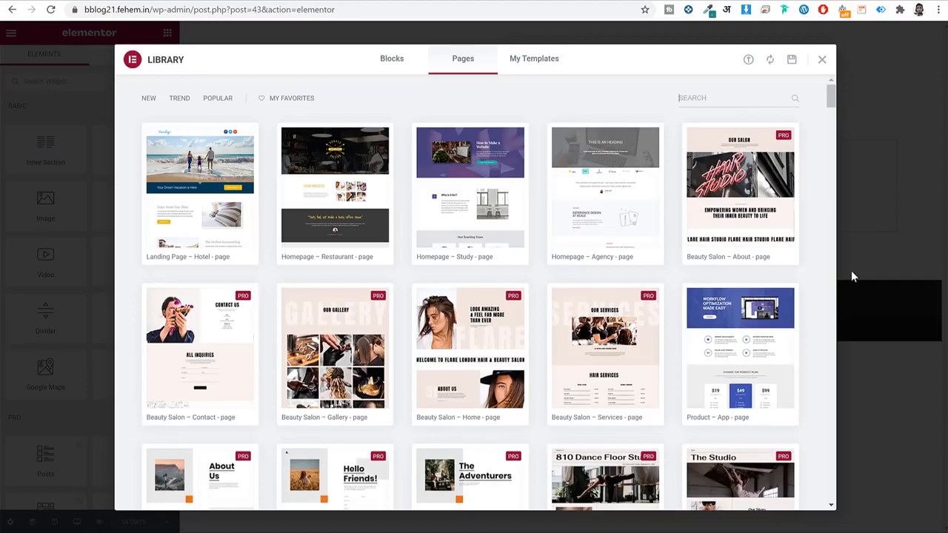
scroll(821, 304, down, 20)
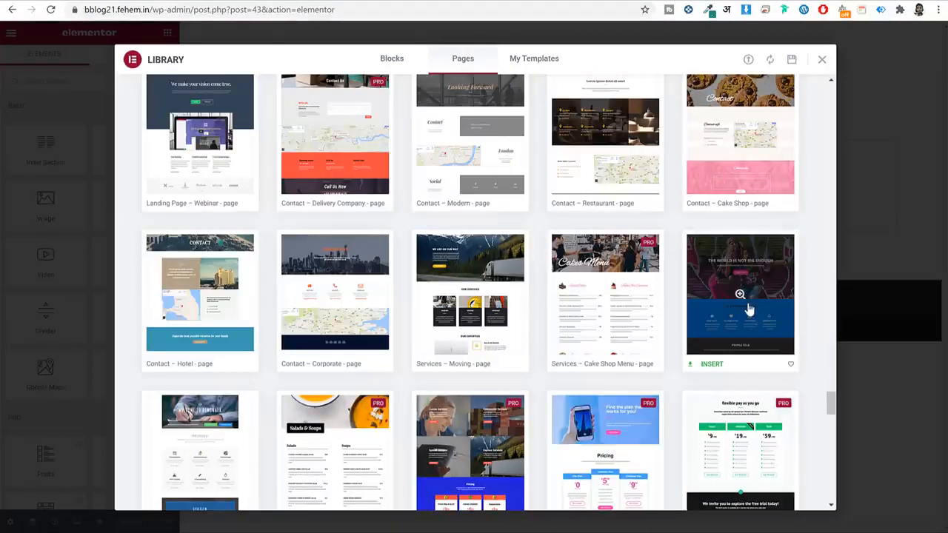
scroll(746, 310, down, 1)
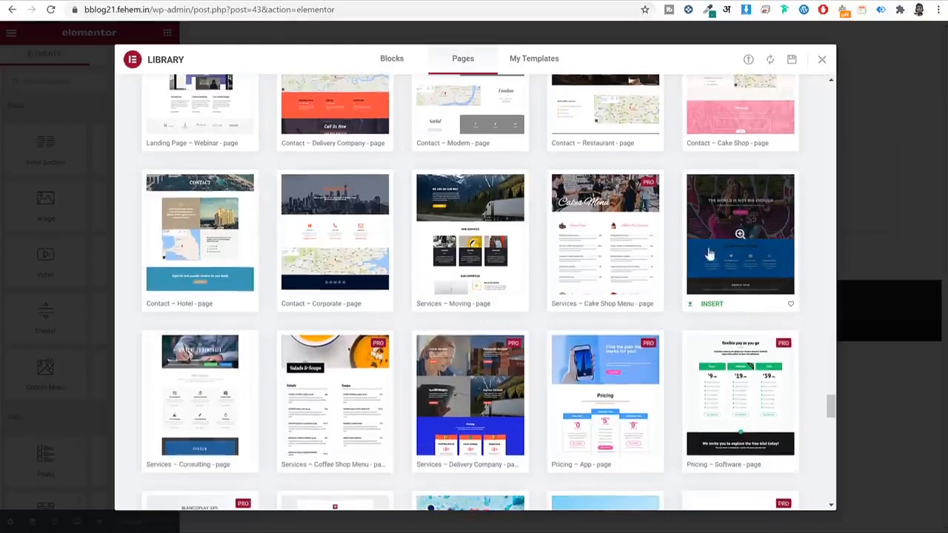
Pick the hero template and connect the site to the Elementor template library.
click(711, 304)
click(488, 276)
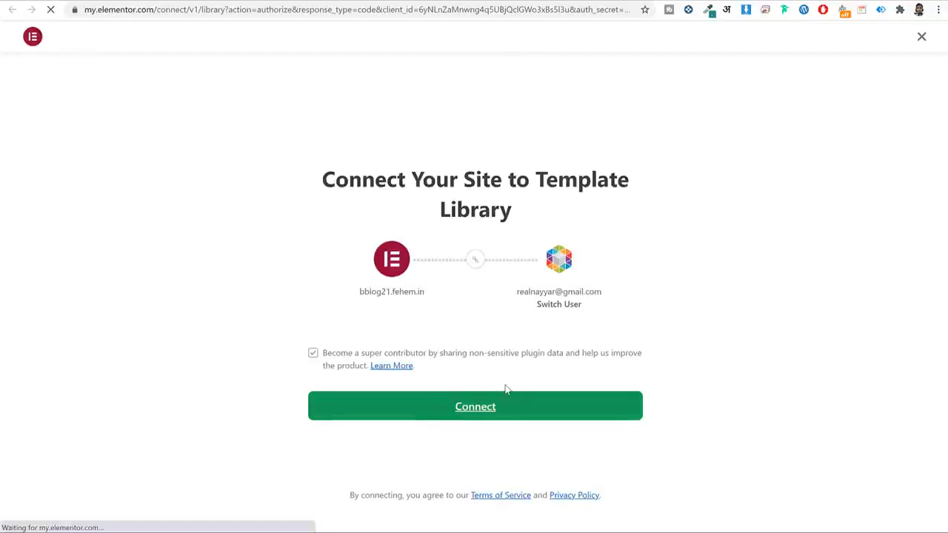
click(505, 394)
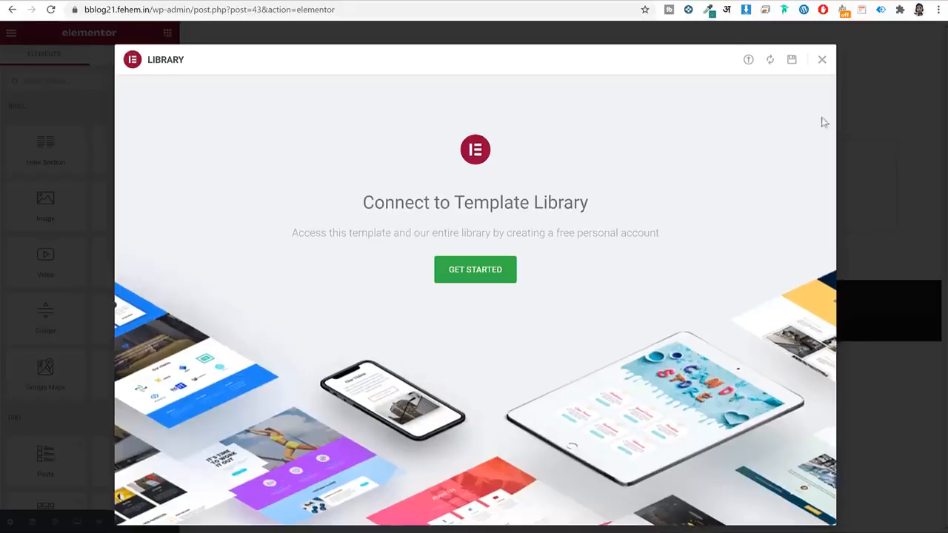
click(822, 60)
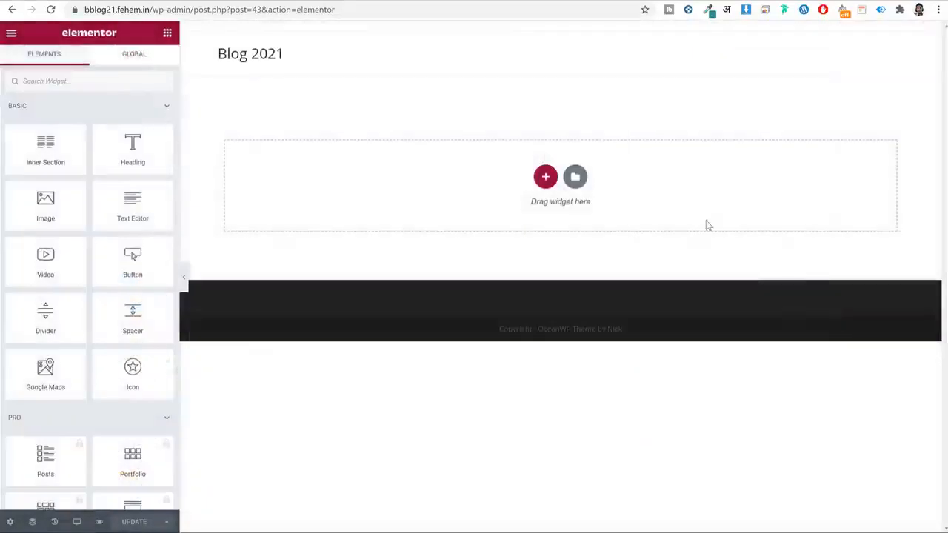
Insert 'The World Is Not Big Enough' hero template into the page.
click(574, 179)
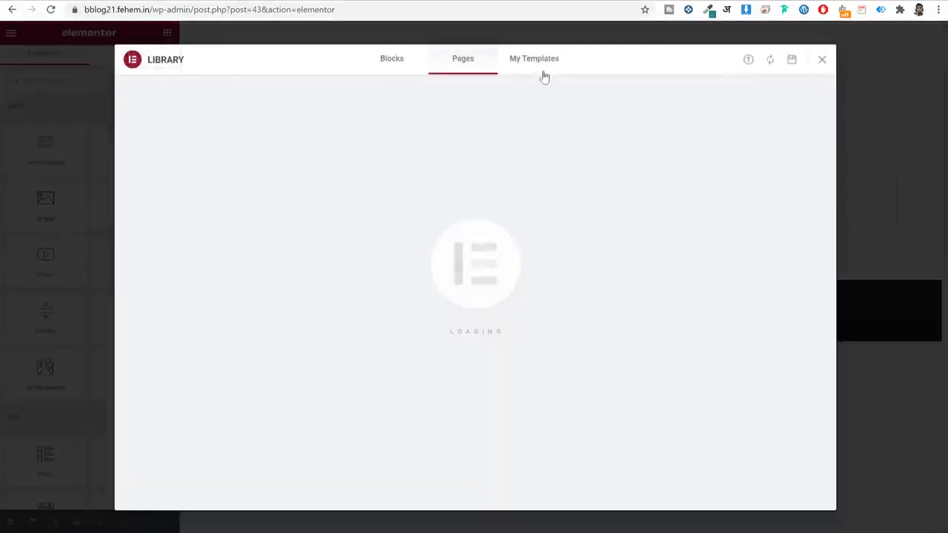
scroll(704, 273, down, 10)
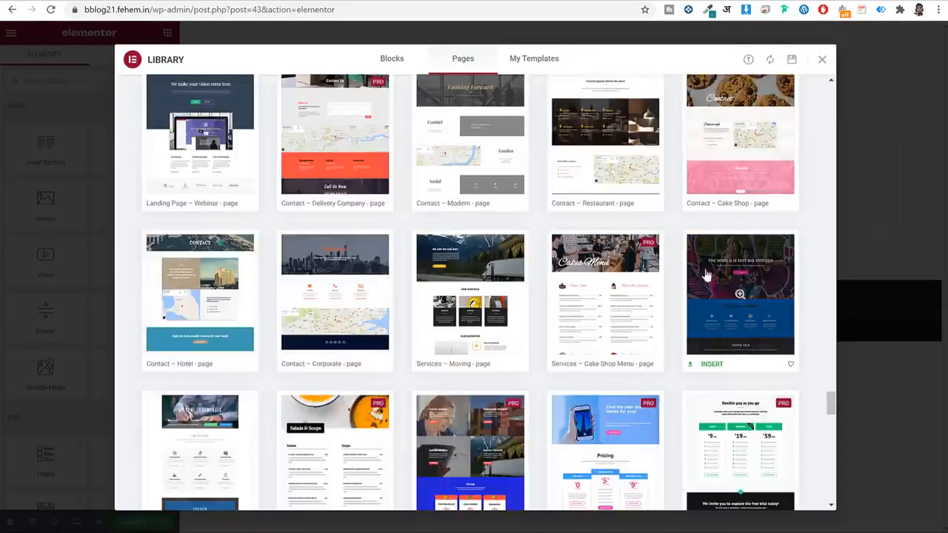
click(709, 364)
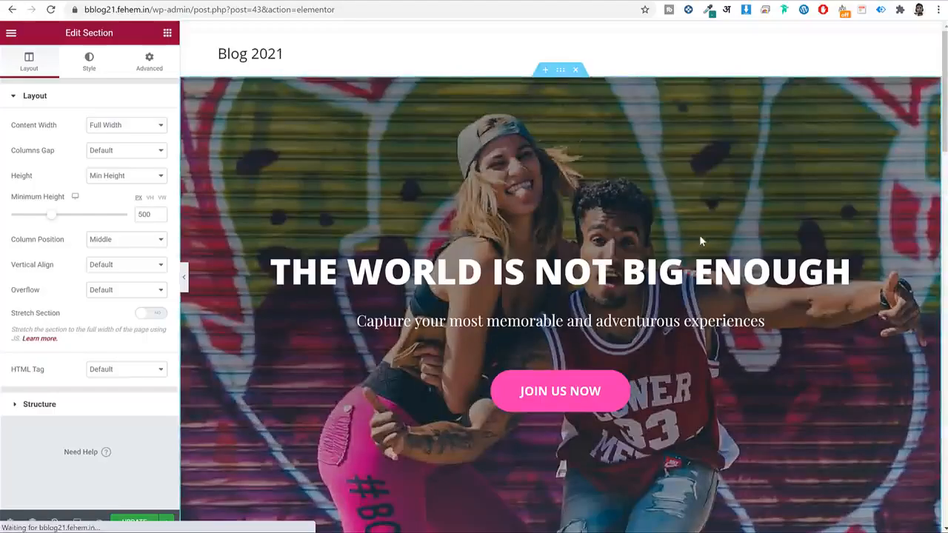
Change the hero heading text to 'Thank You for Subscribing :)'.
scroll(699, 235, down, 15)
scroll(700, 234, down, 6)
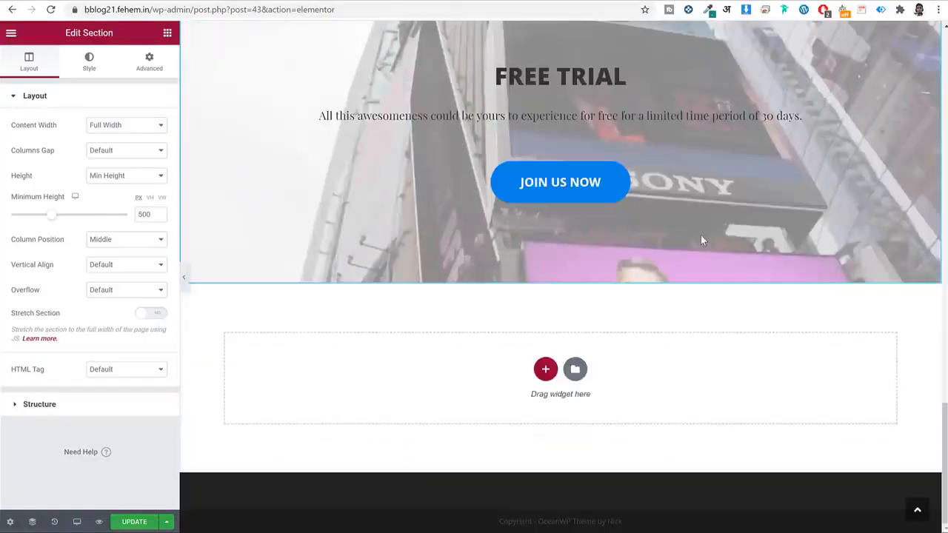
scroll(681, 222, up, 3)
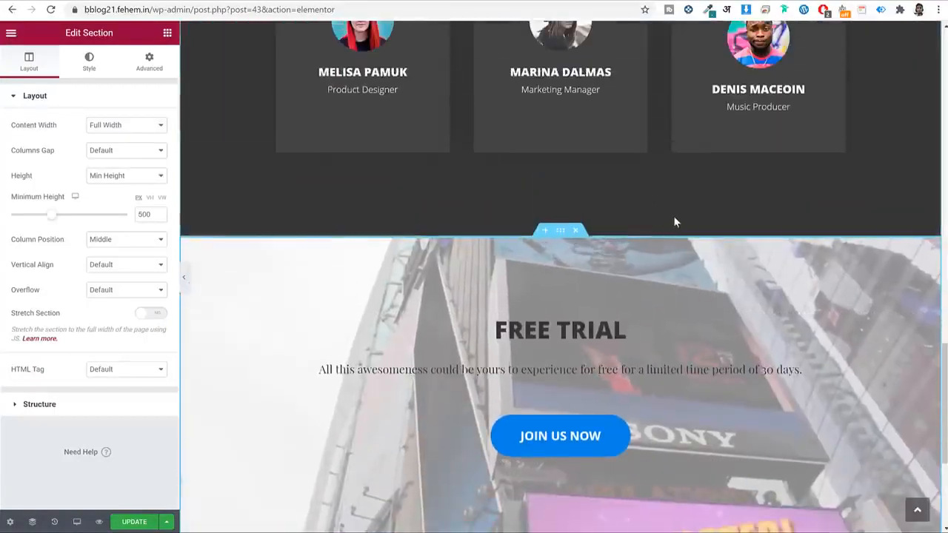
scroll(687, 218, up, 5)
scroll(692, 219, up, 2)
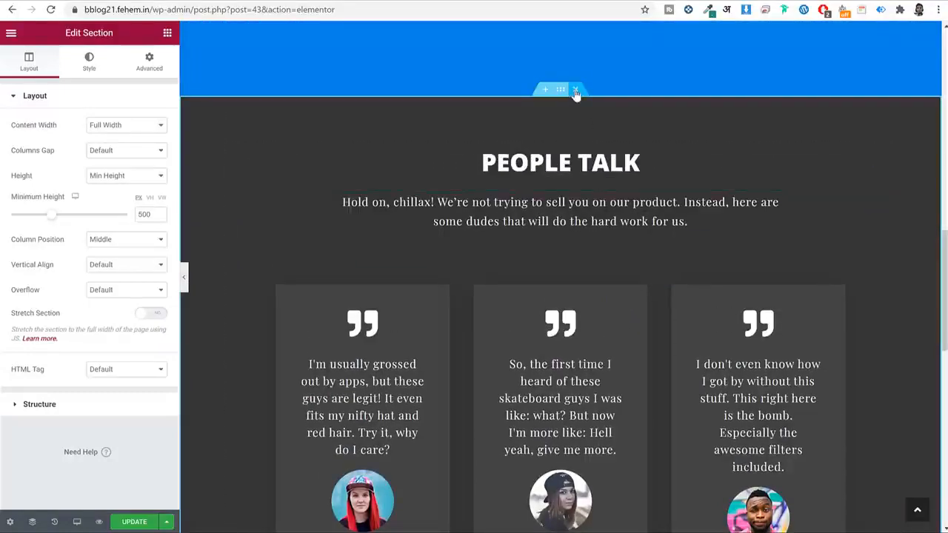
scroll(618, 157, up, 10)
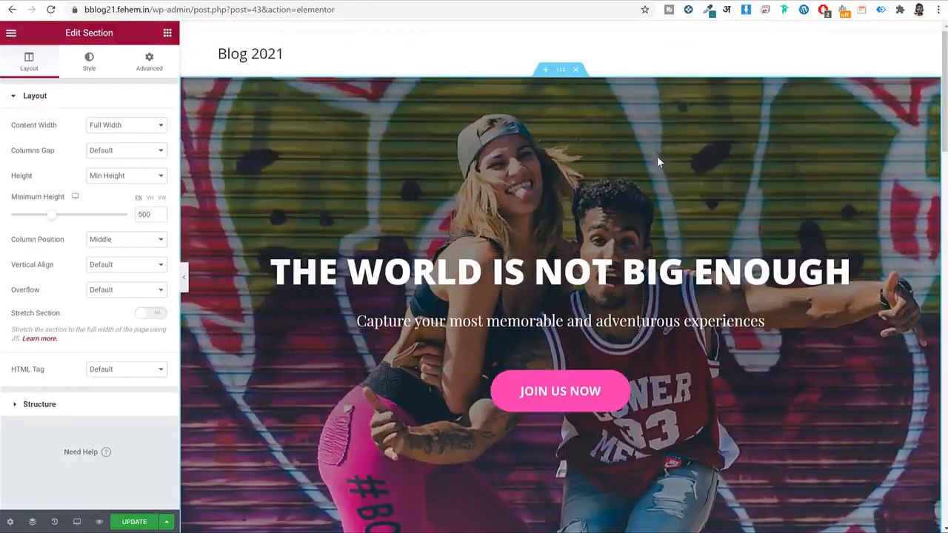
scroll(662, 155, down, 2)
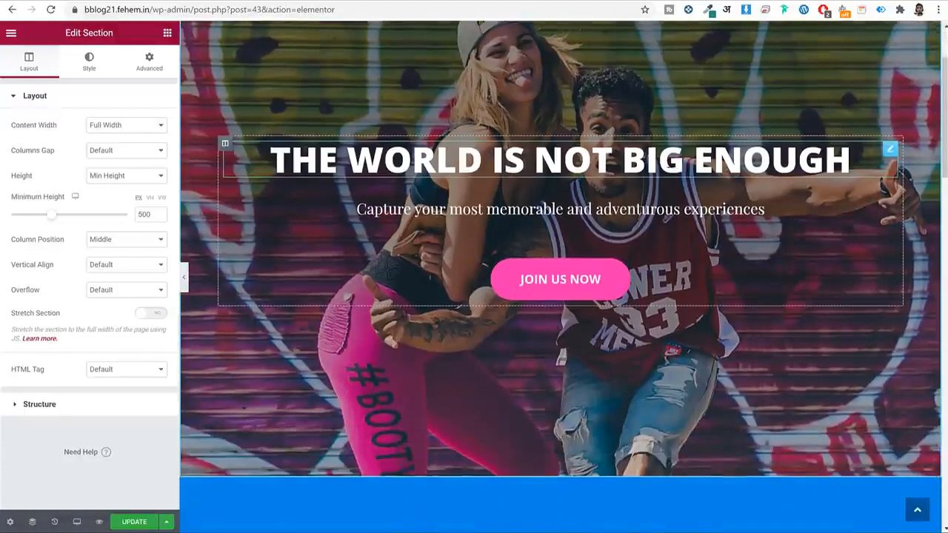
click(605, 159)
triple_click(131, 160)
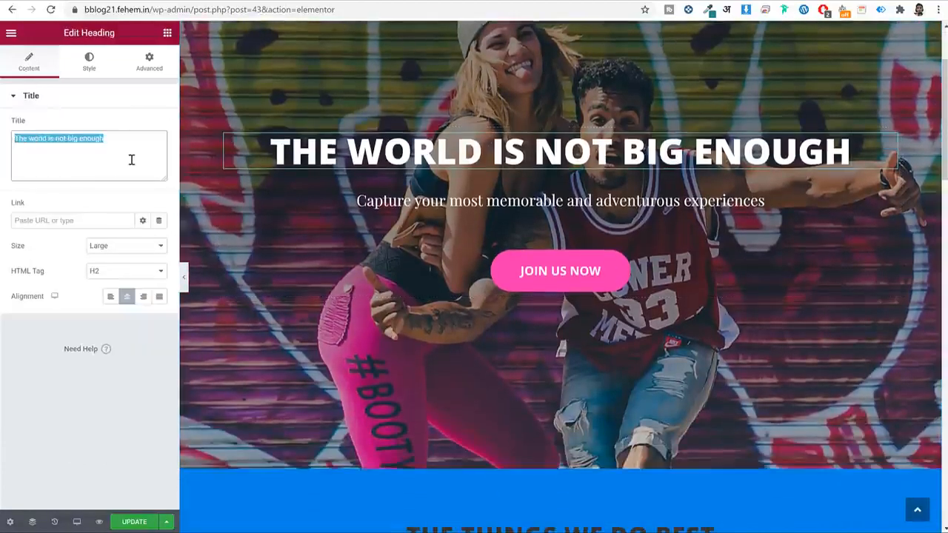
text(Thank)
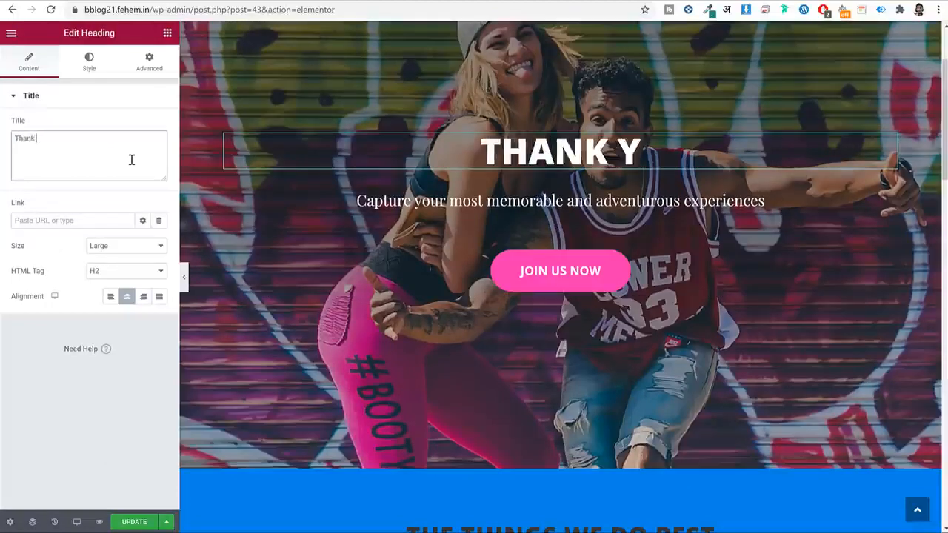
text( You for Subscribing :))
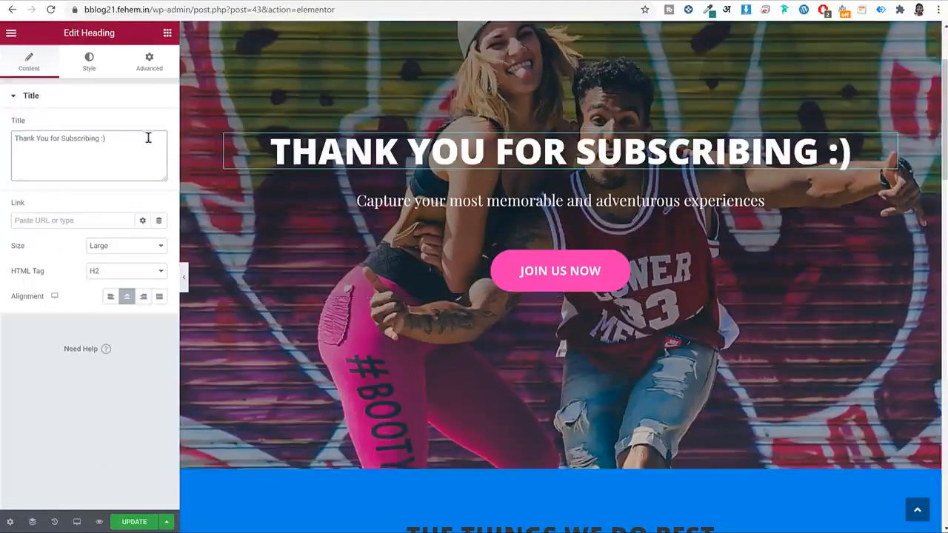
Set the heading typography to 102 px size and 1.2 line height, and save the page.
click(86, 60)
click(159, 150)
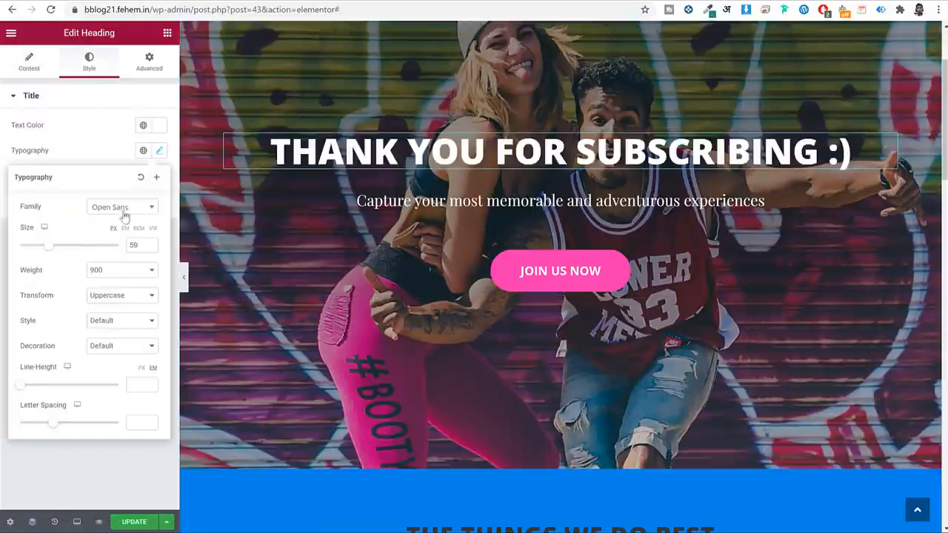
click(55, 250)
mouse_move(58, 250)
mouse_down()
mouse_move(78, 249)
mouse_move(70, 250)
mouse_up()
drag(18, 382, 32, 391)
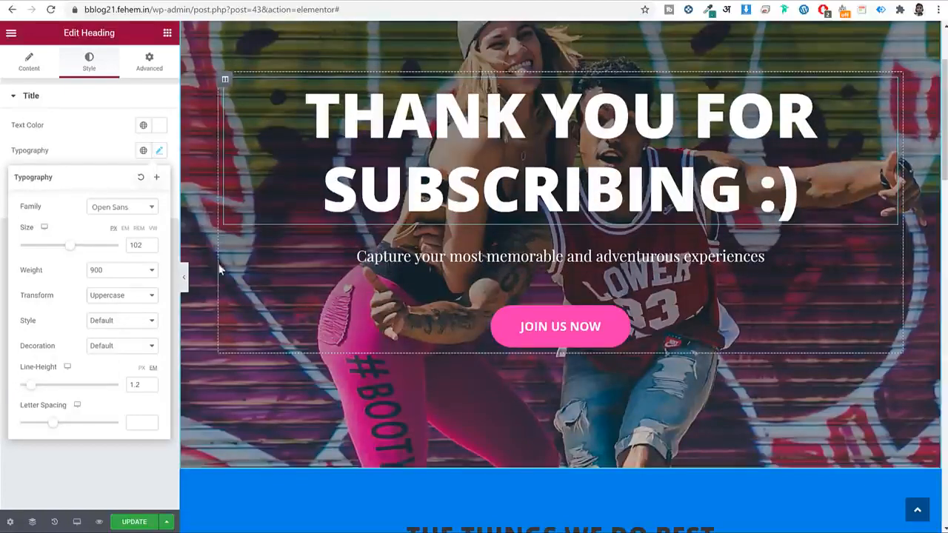
click(143, 523)
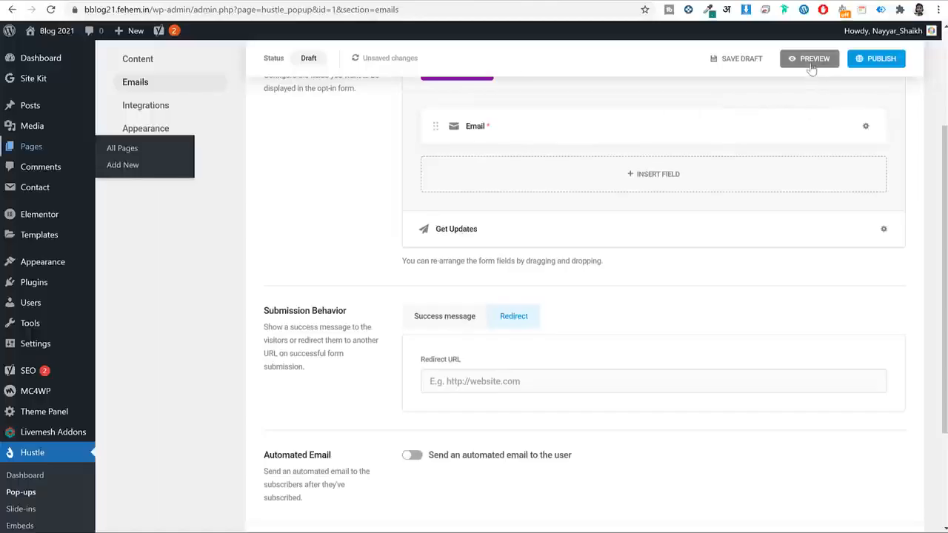
click(811, 65)
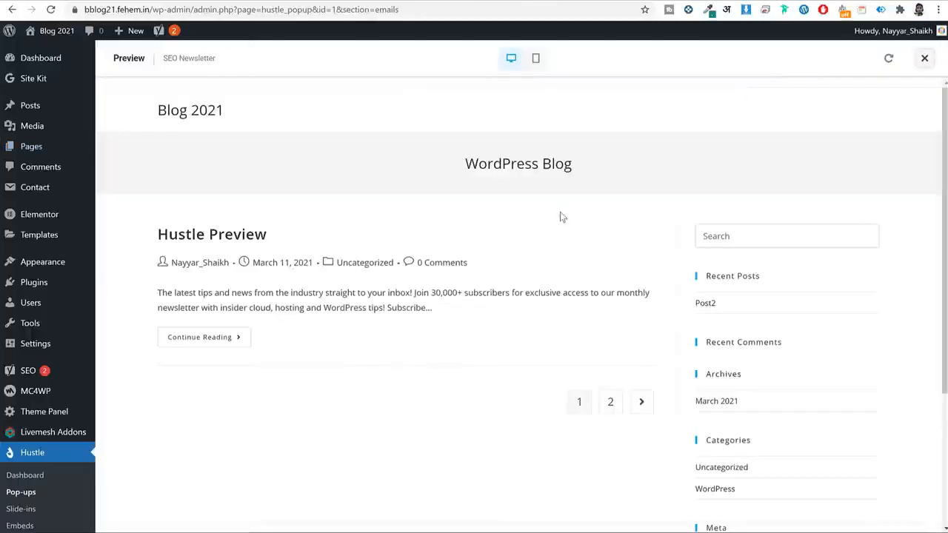
Inspect the FREE SEO Tips! pop-up preview, close it, and return to the Elementor editor.
drag(512, 238, 641, 239)
click(641, 239)
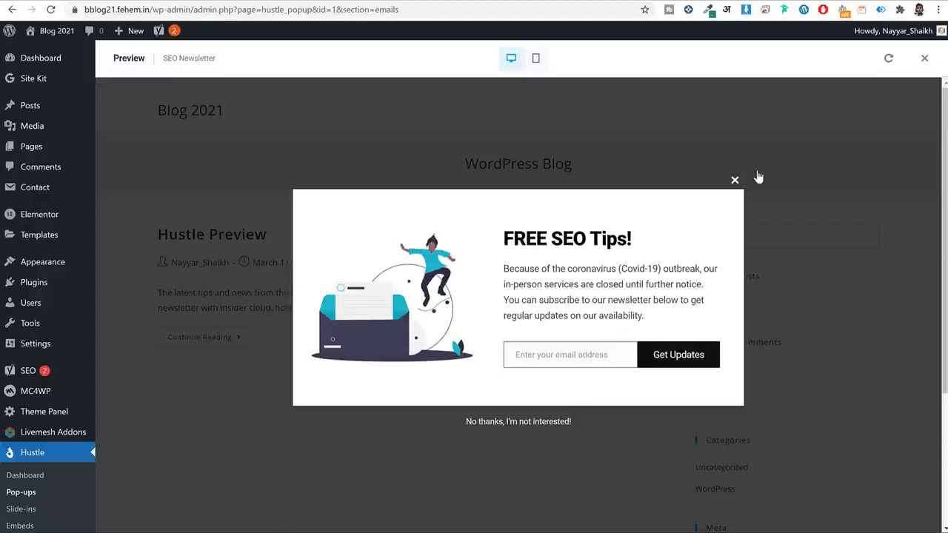
click(734, 179)
click(221, 1)
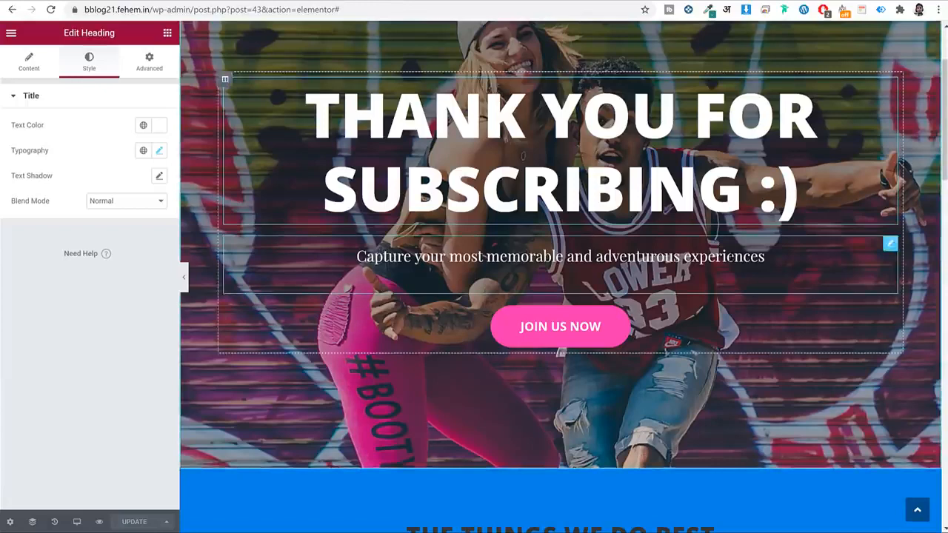
Replace 'Join Us' with 'Download' in the hero button's Text field.
click(521, 330)
triple_click(135, 149)
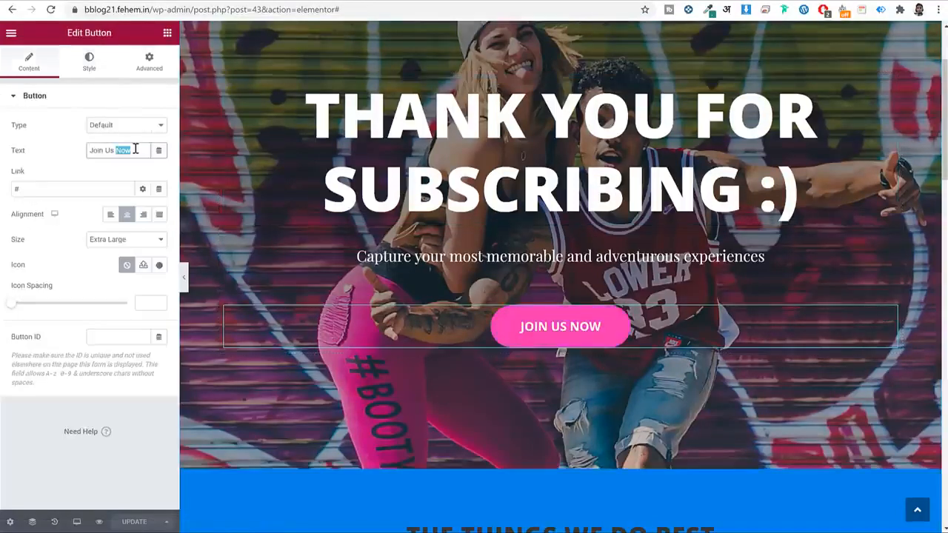
click(118, 150)
drag(113, 151, 36, 152)
text(Download)
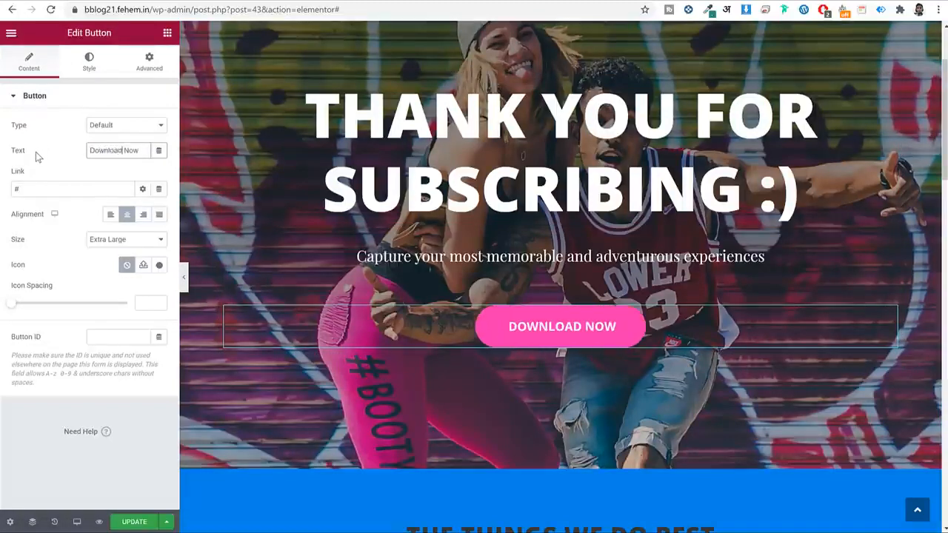
double_click(21, 189)
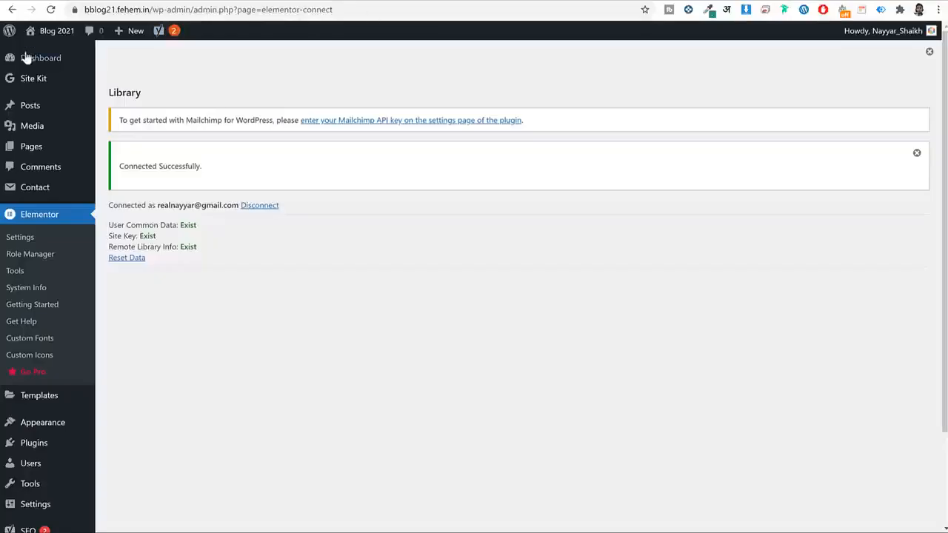
Upload InstallationGuide.pdf through Media > Add New.
click(45, 129)
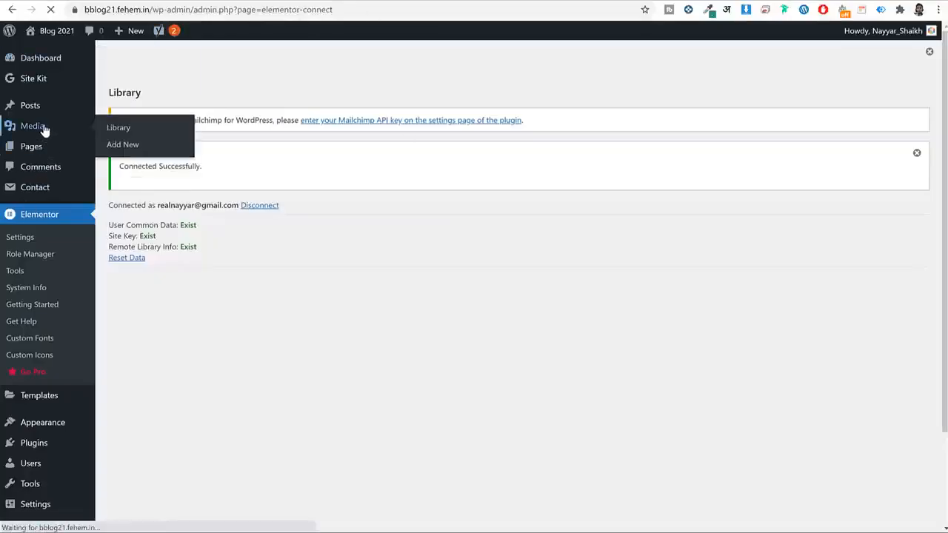
click(222, 62)
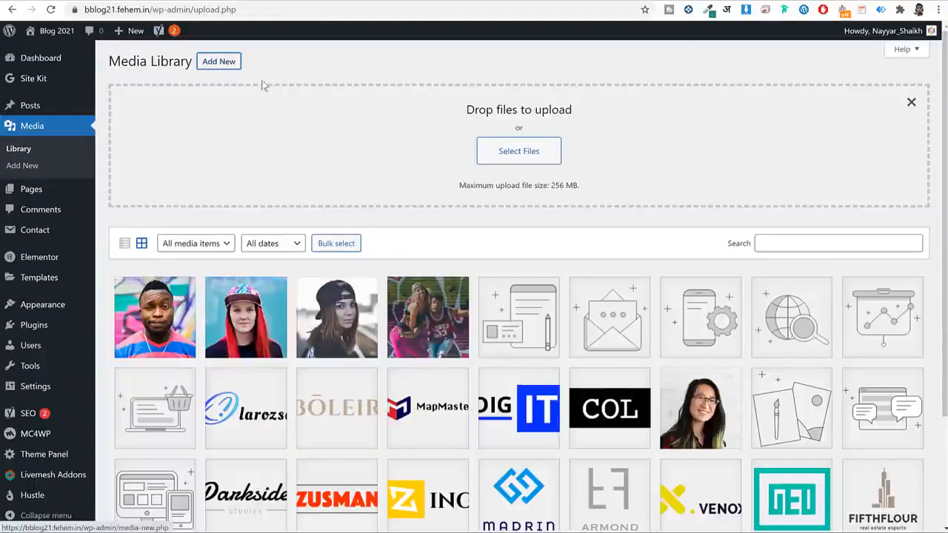
click(520, 150)
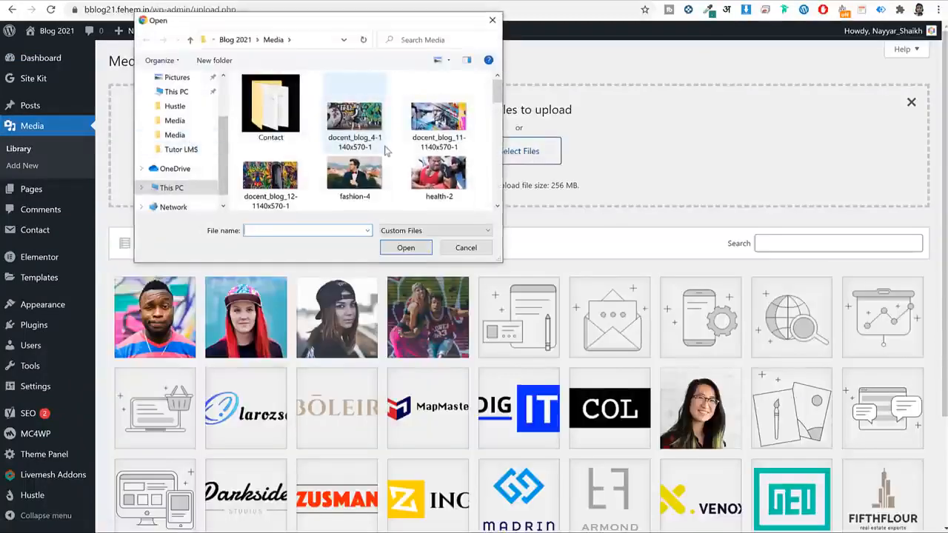
scroll(181, 118, up, 2)
click(351, 157)
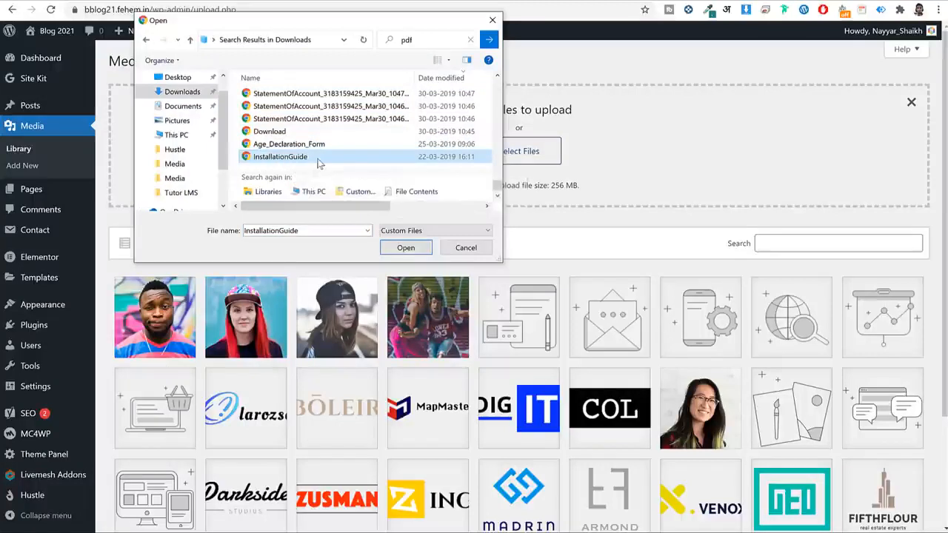
click(406, 248)
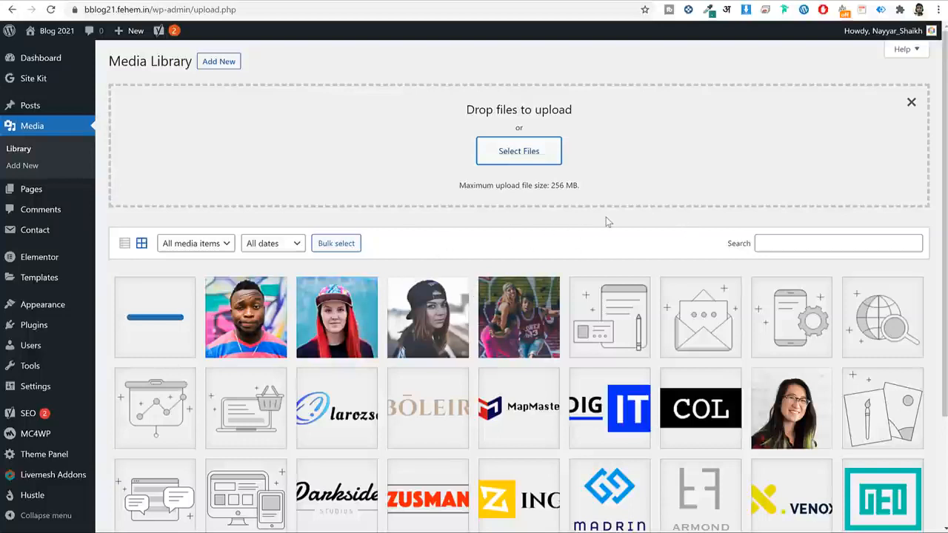
Copy the File URL from the InstallationGuide PDF's attachment details.
click(161, 300)
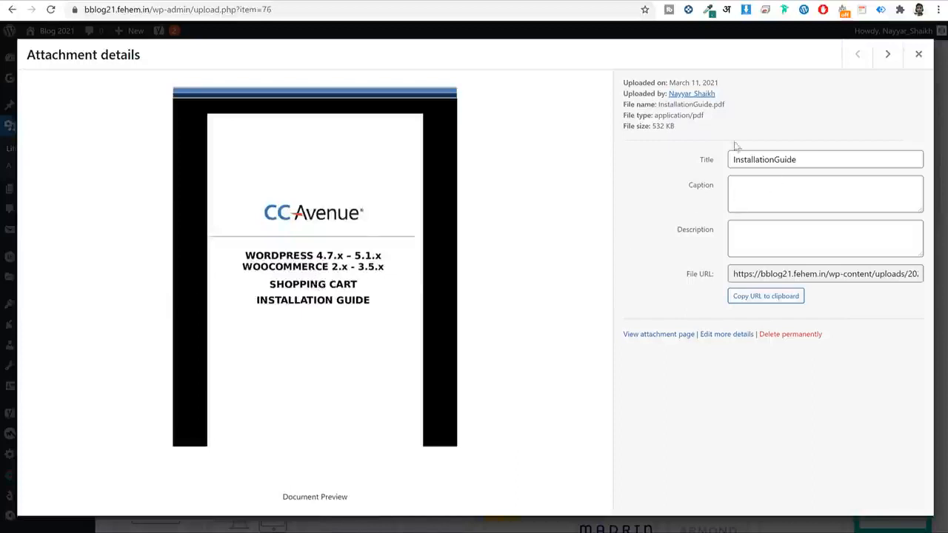
triple_click(782, 276)
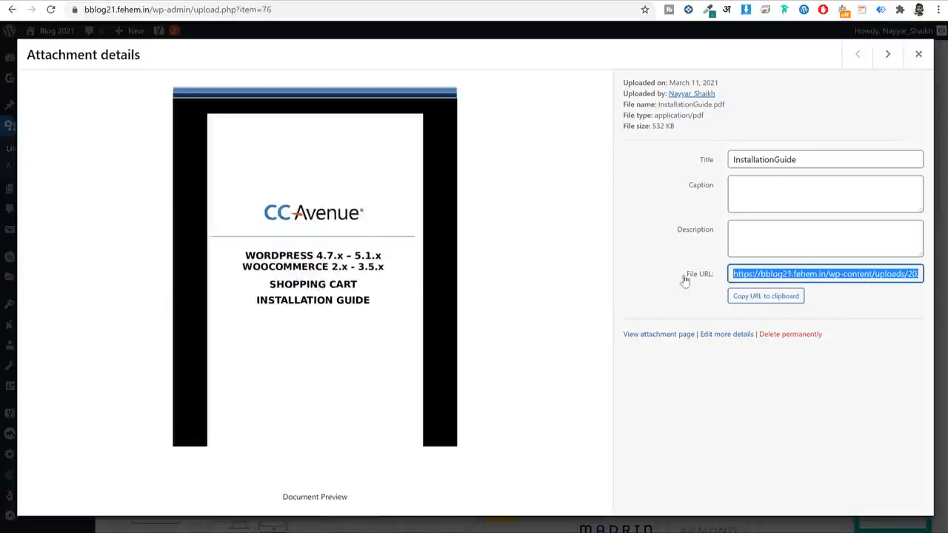
right_click(763, 273)
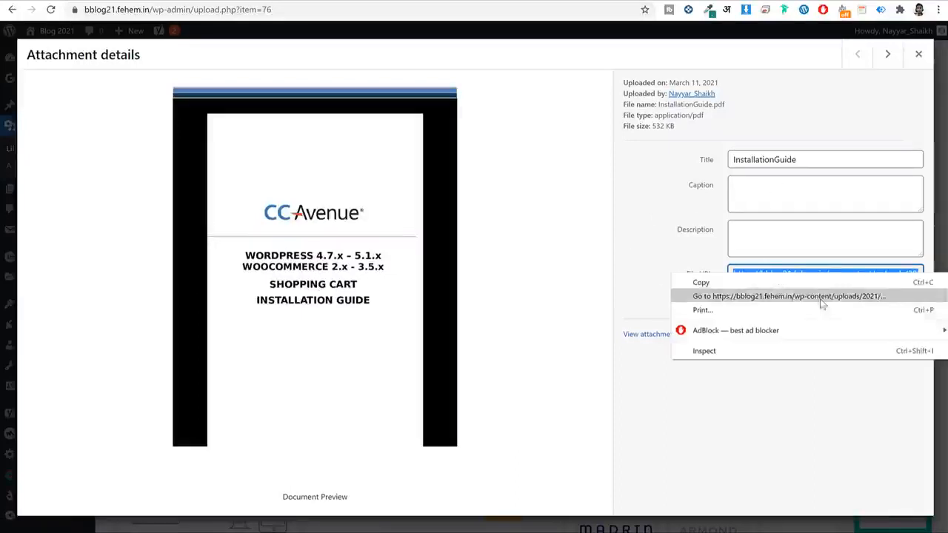
click(761, 284)
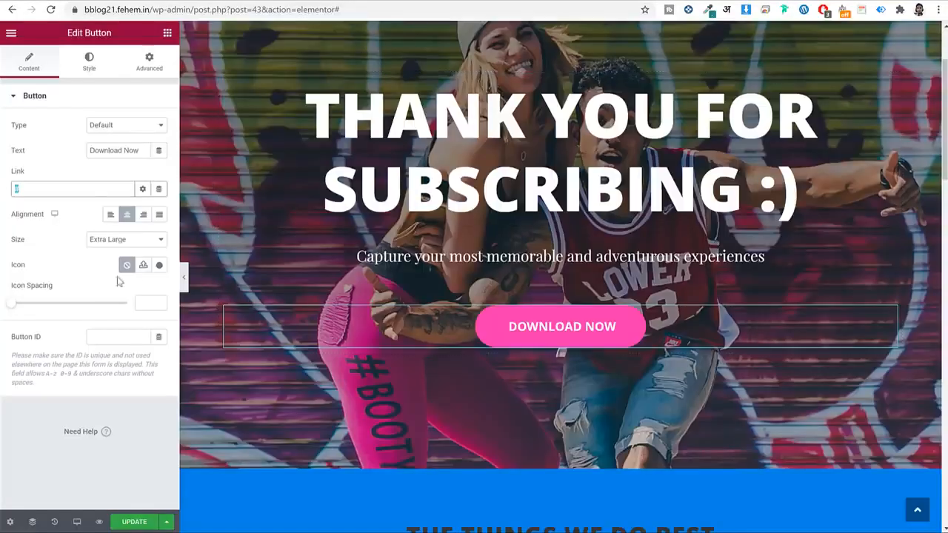
Paste the PDF URL into the Download Now button's link and save.
key(ctrl+v)
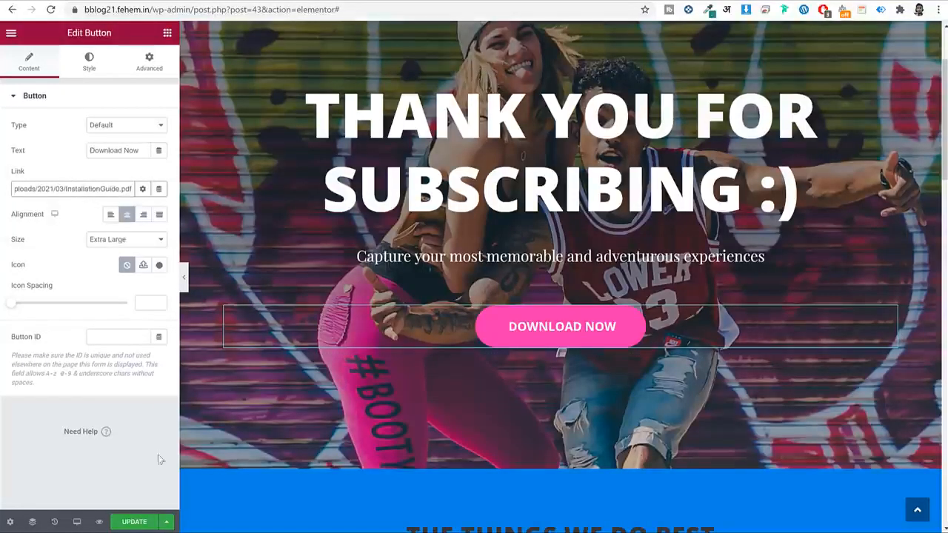
click(134, 521)
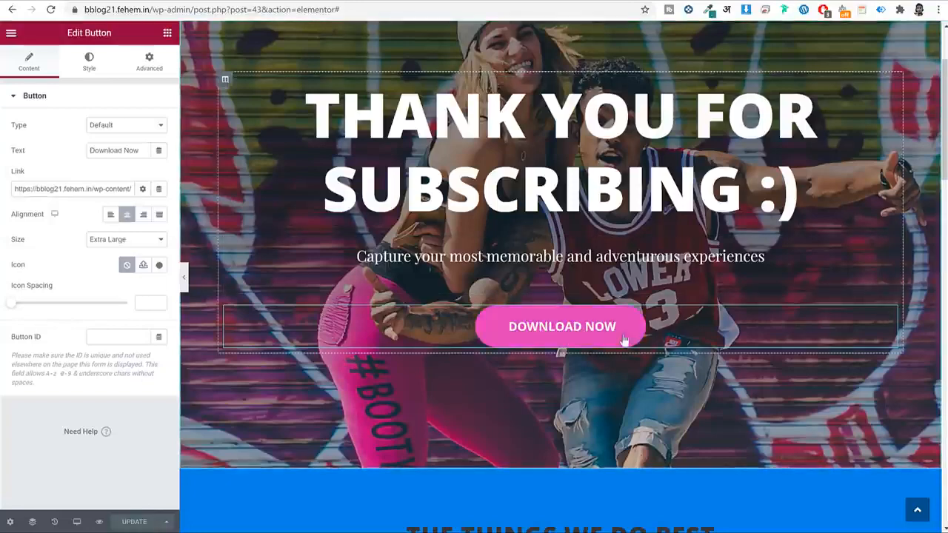
scroll(681, 317, down, 15)
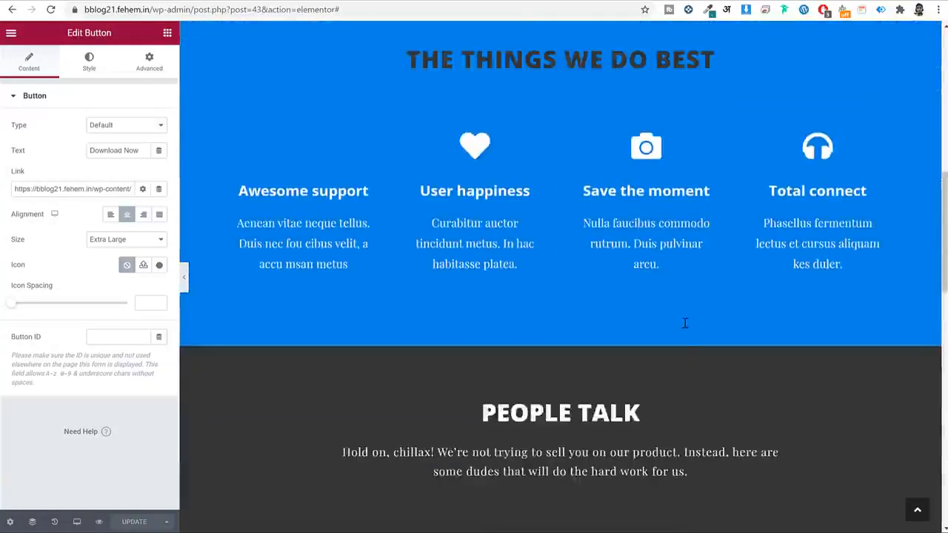
scroll(683, 321, up, 17)
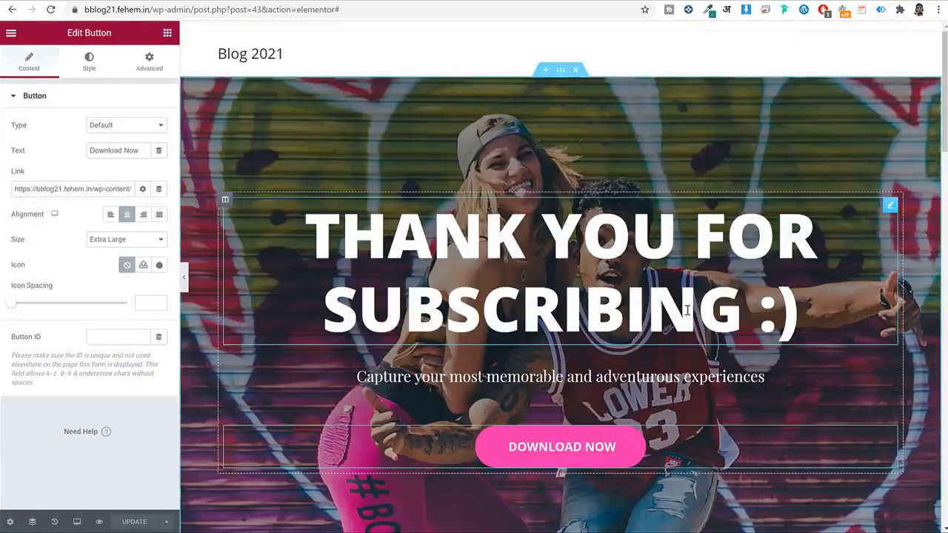
scroll(625, 229, down, 8)
scroll(633, 238, up, 2)
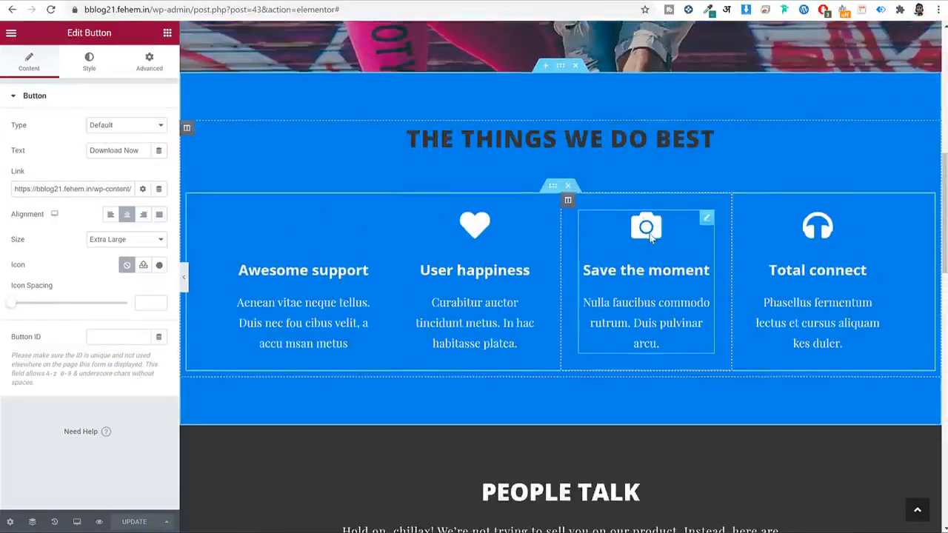
Delete the Things We Do Best, People Talk and Free Trial sections and save the page.
click(576, 66)
click(576, 65)
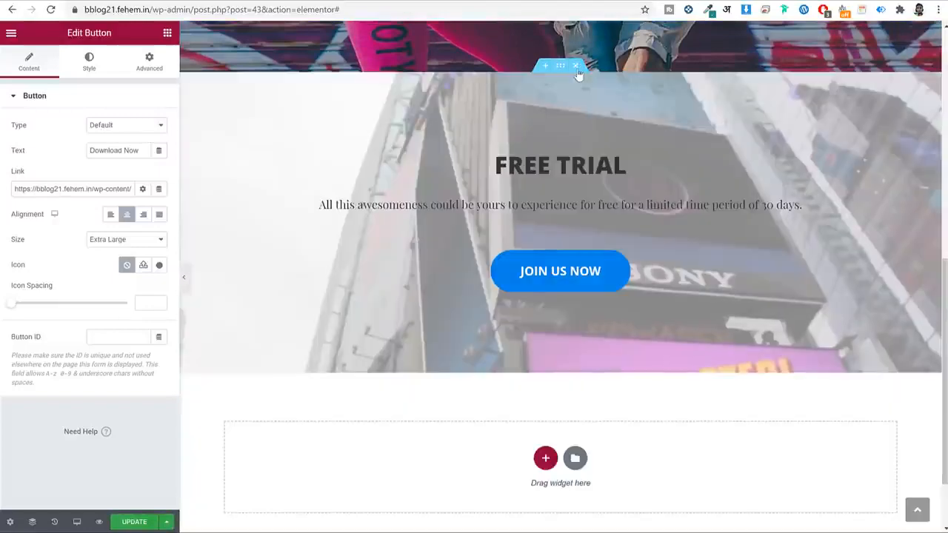
click(576, 66)
scroll(670, 236, up, 4)
scroll(688, 281, down, 5)
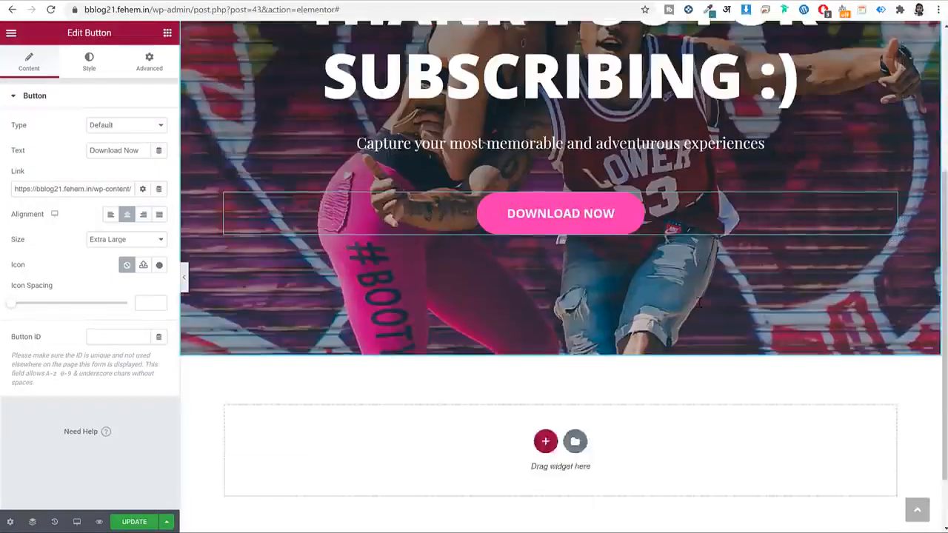
scroll(698, 307, up, 4)
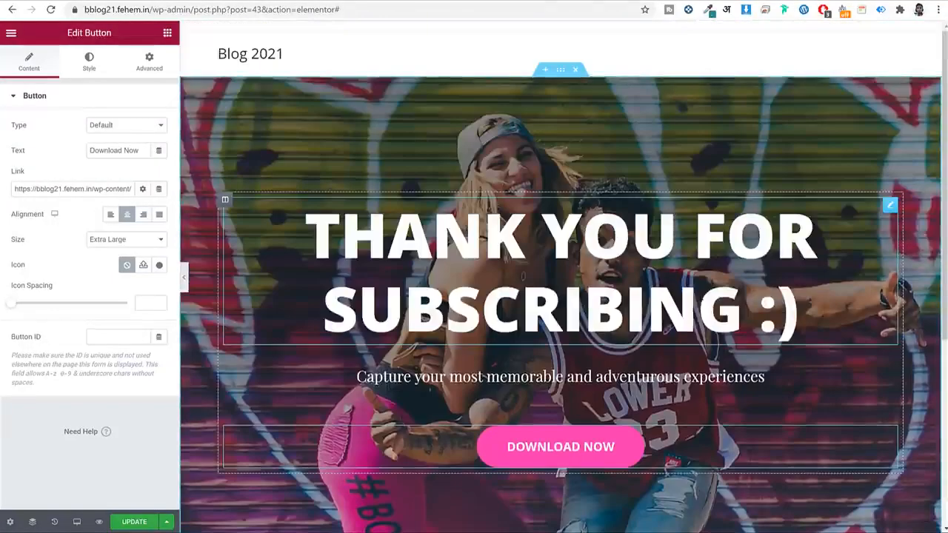
scroll(213, 482, down, 2)
click(125, 523)
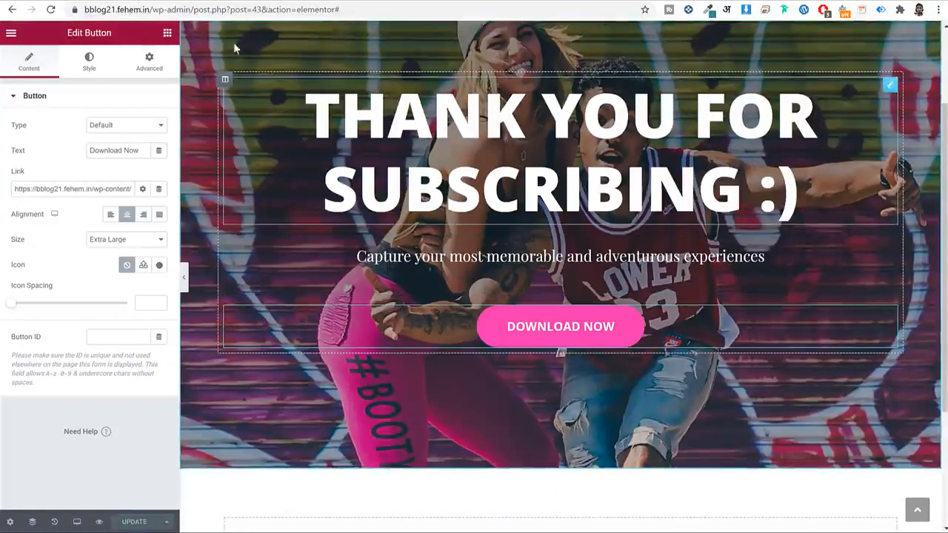
click(151, 10)
Copy the Thank You page's View link from the WordPress Pages list.
key(shift+End)
key(Delete)
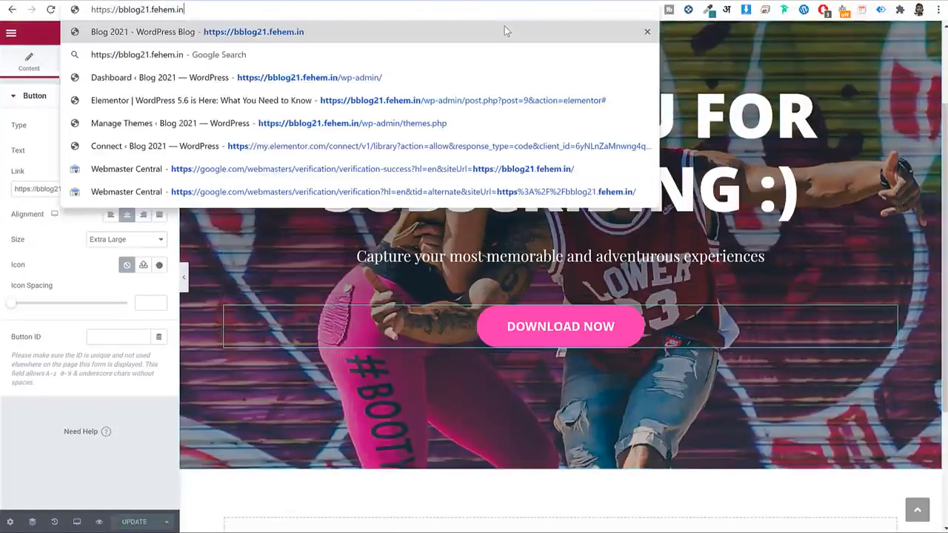
key(Return)
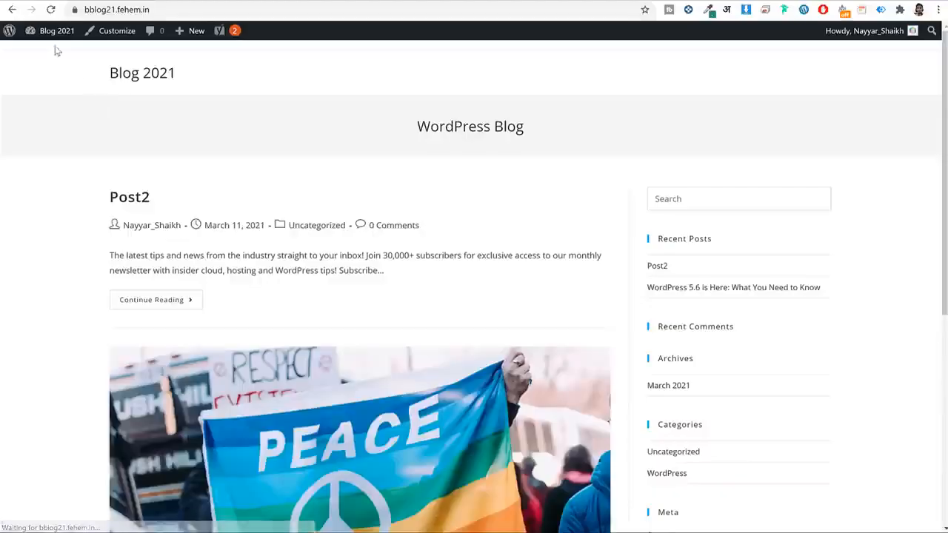
click(52, 33)
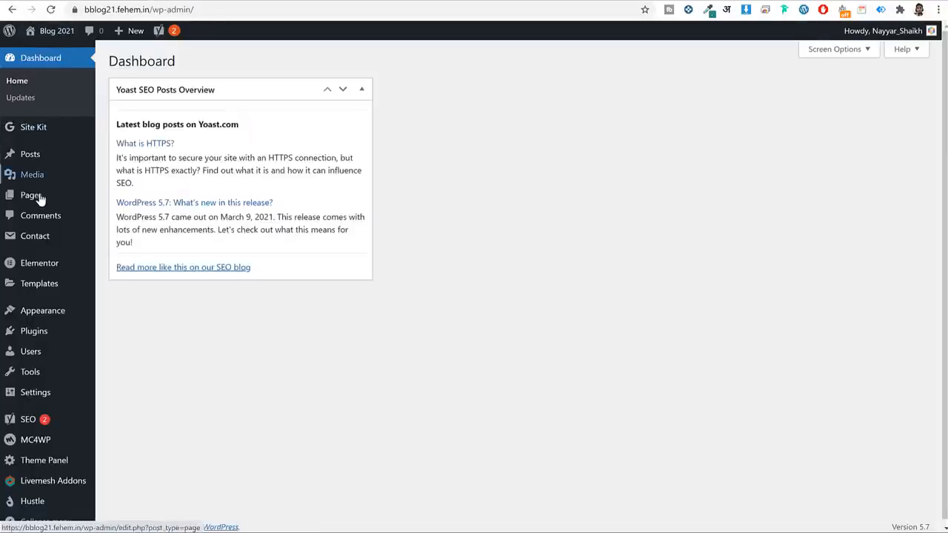
click(38, 196)
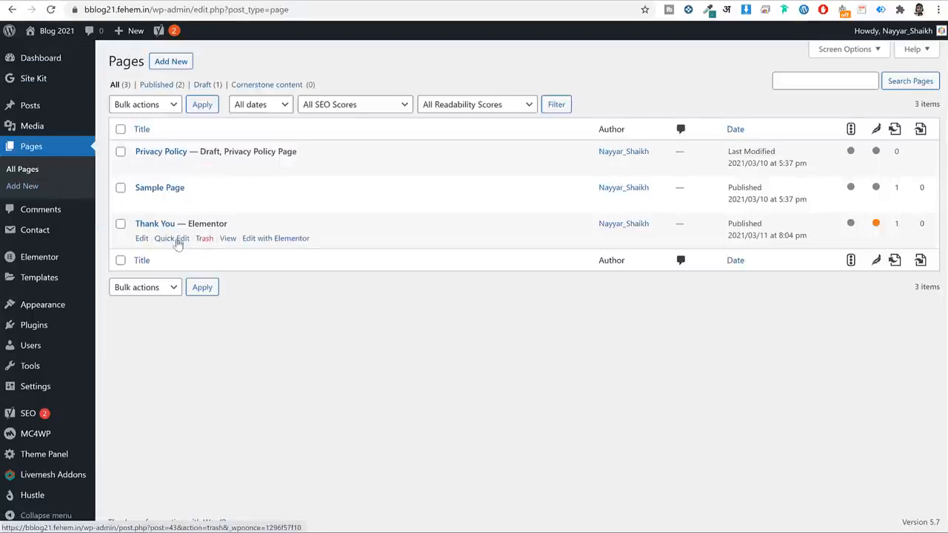
right_click(228, 243)
click(300, 332)
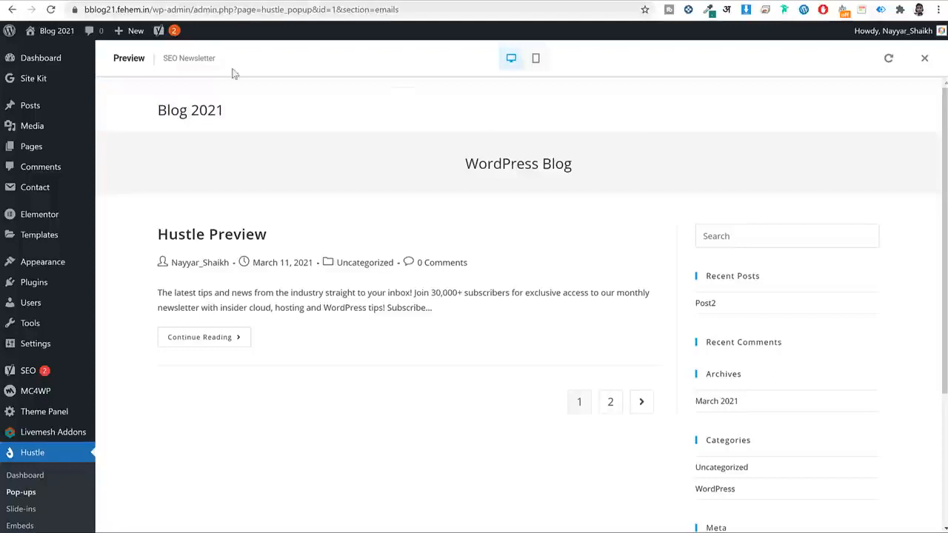
Paste the thank-you page URL into the pop-up's Redirect URL field.
click(921, 56)
scroll(618, 188, down, 2)
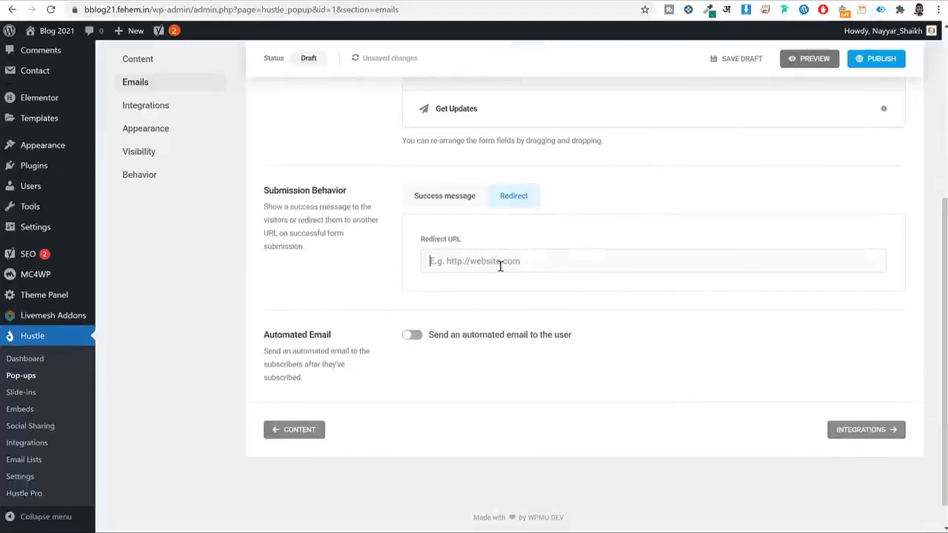
key(ctrl+v)
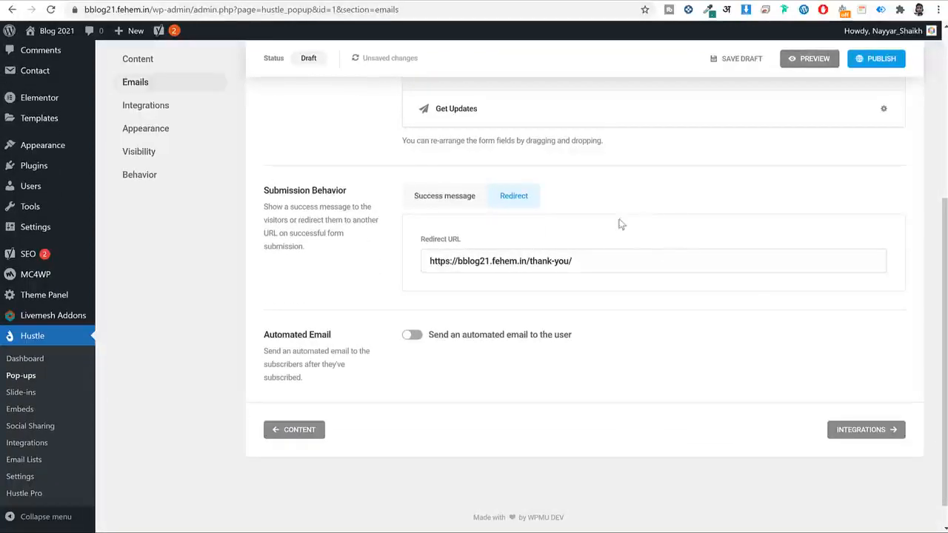
key(ctrl+a)
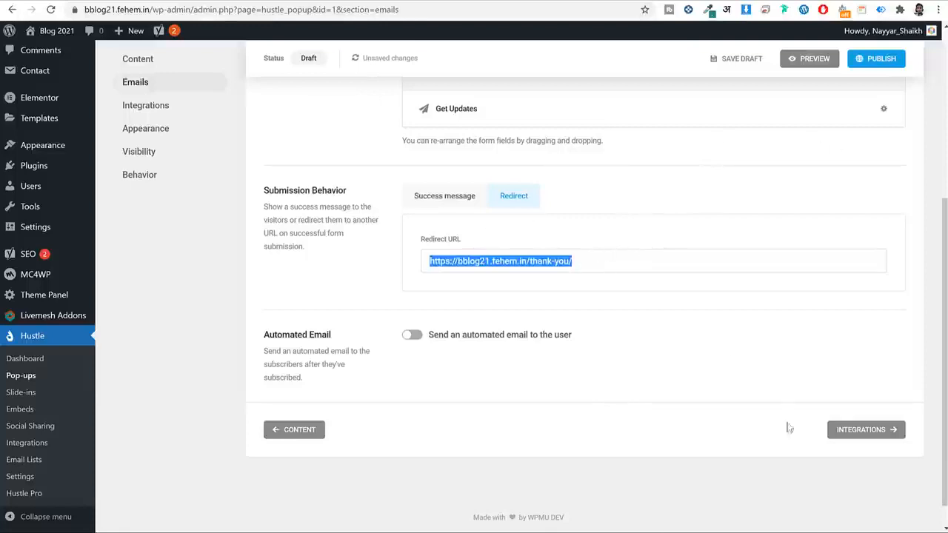
click(878, 428)
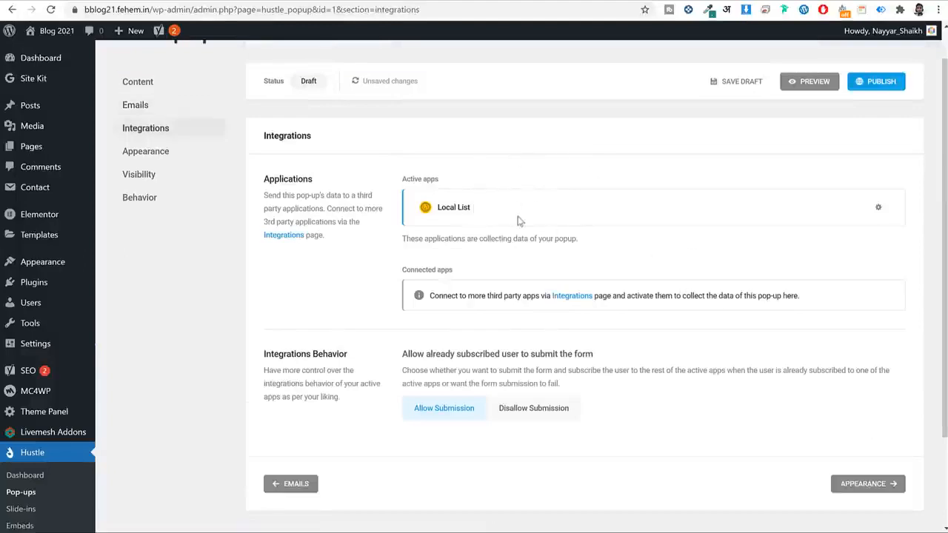
Open Hustle's Email Lists page in a new tab to check it.
scroll(518, 221, down, 2)
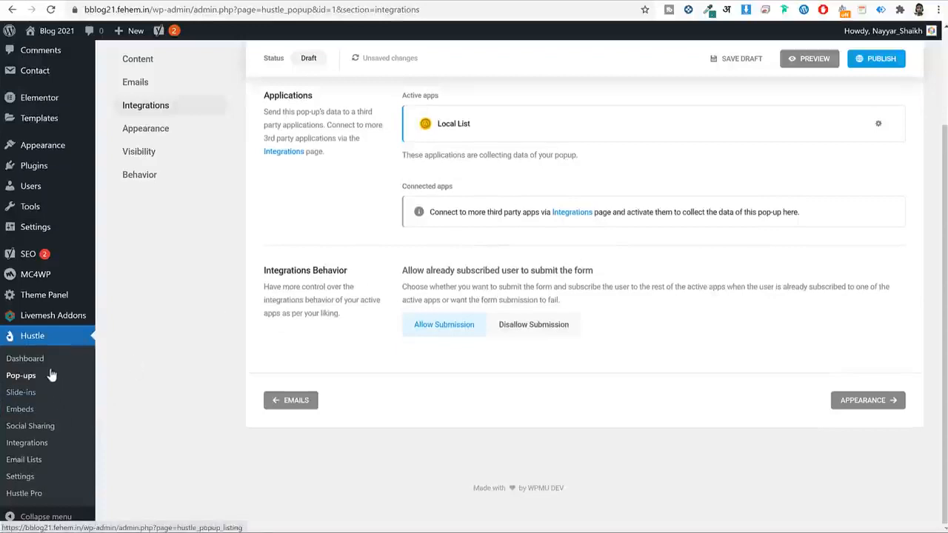
right_click(30, 462)
click(63, 472)
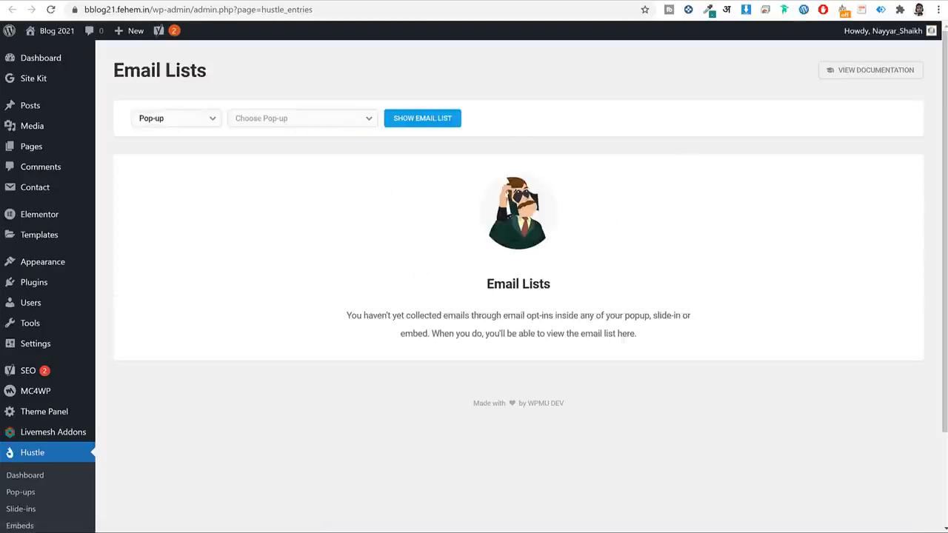
key(ctrl+w)
scroll(672, 196, up, 2)
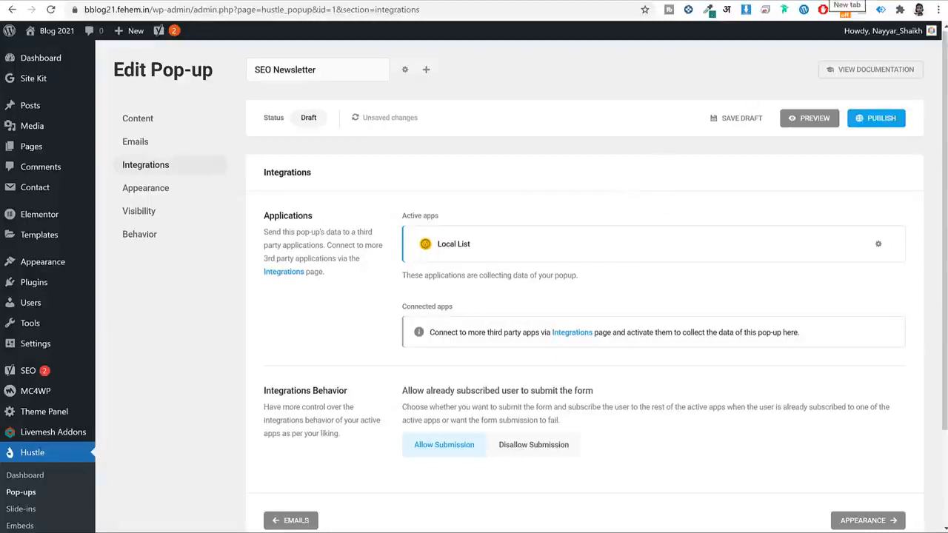
Load mailchimp.com in a new browser tab.
key(ctrl+t)
text(mailc)
key(Return)
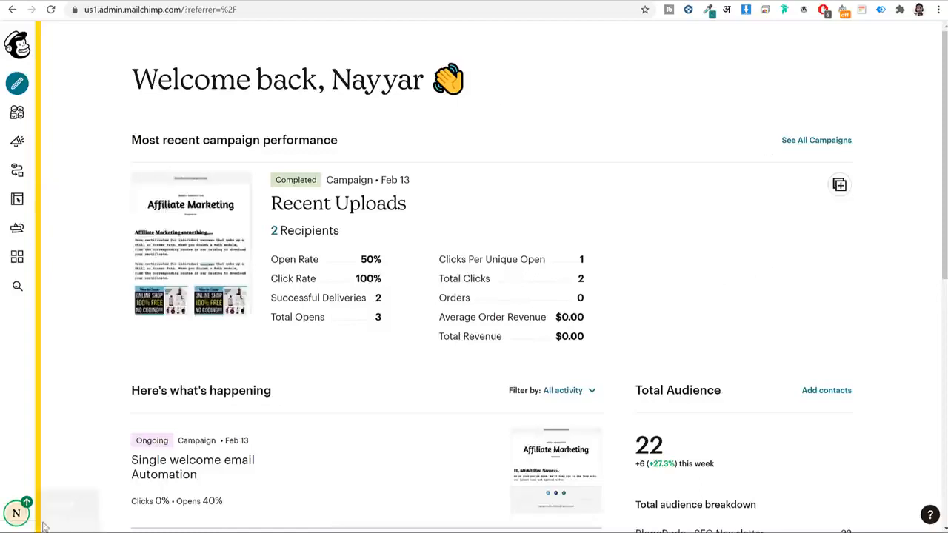
Go to the Mailchimp account's Extras > API keys page.
click(16, 513)
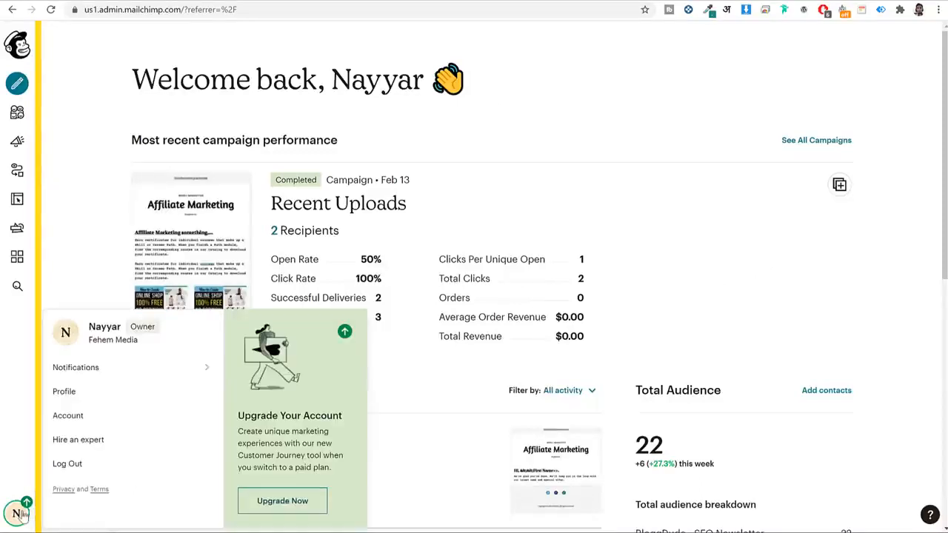
click(69, 416)
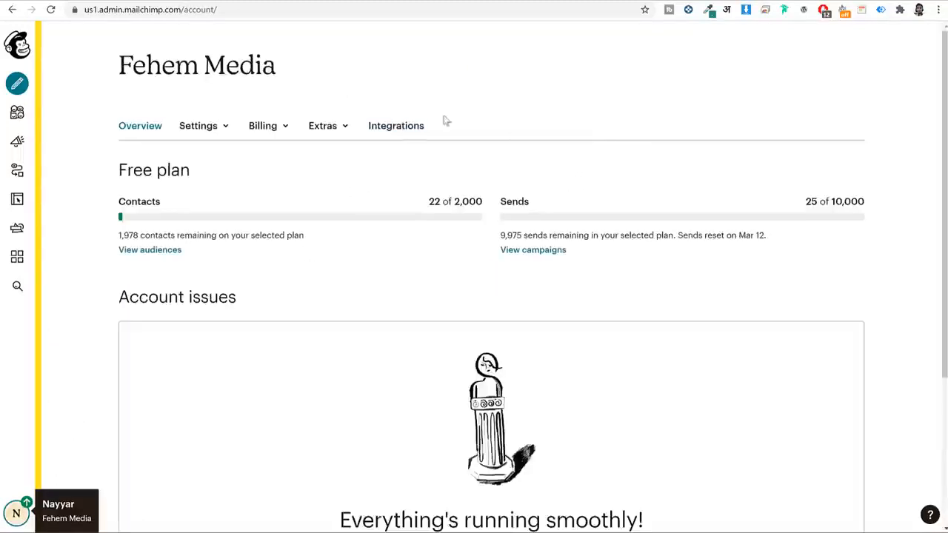
click(338, 128)
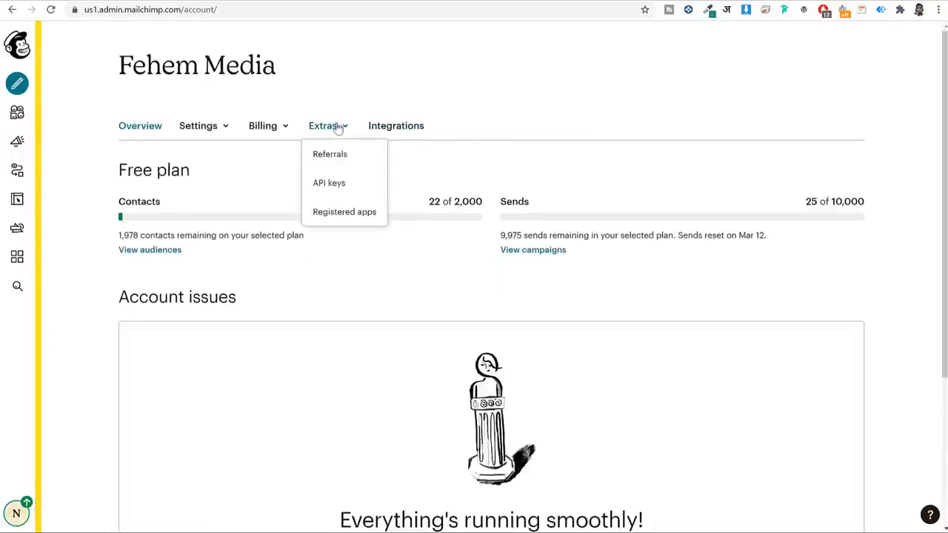
click(336, 187)
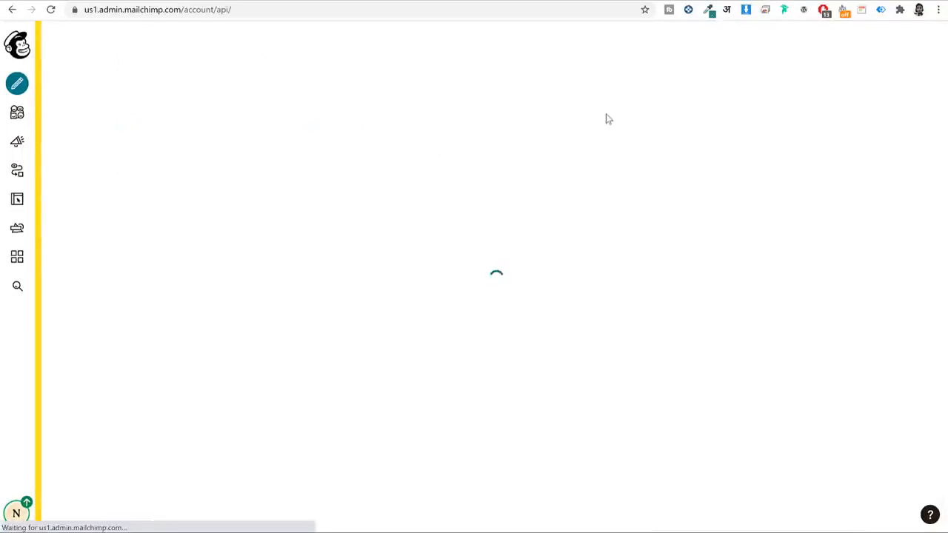
Copy the Mailchimp API key and switch back to the WordPress tab.
scroll(617, 169, down, 3)
right_click(590, 249)
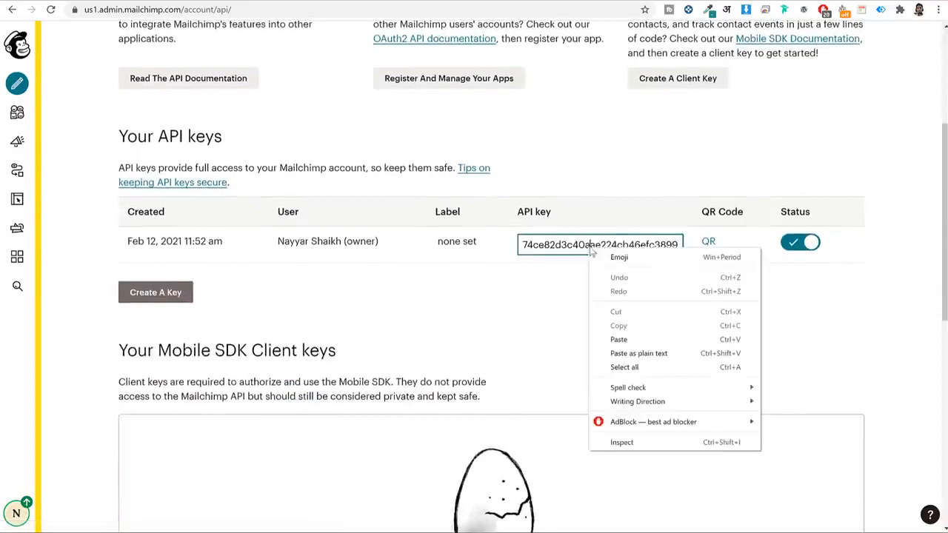
click(576, 243)
triple_click(576, 242)
right_click(576, 243)
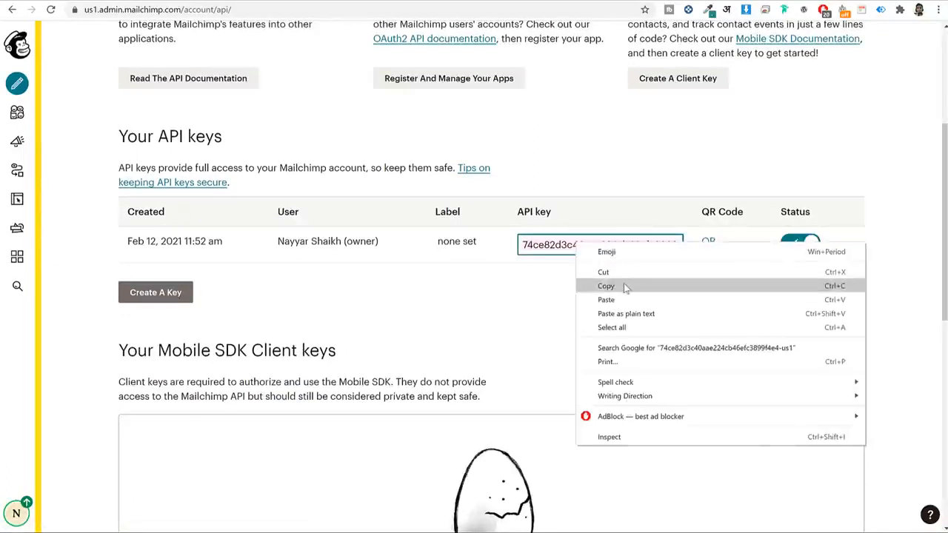
click(624, 286)
click(270, 3)
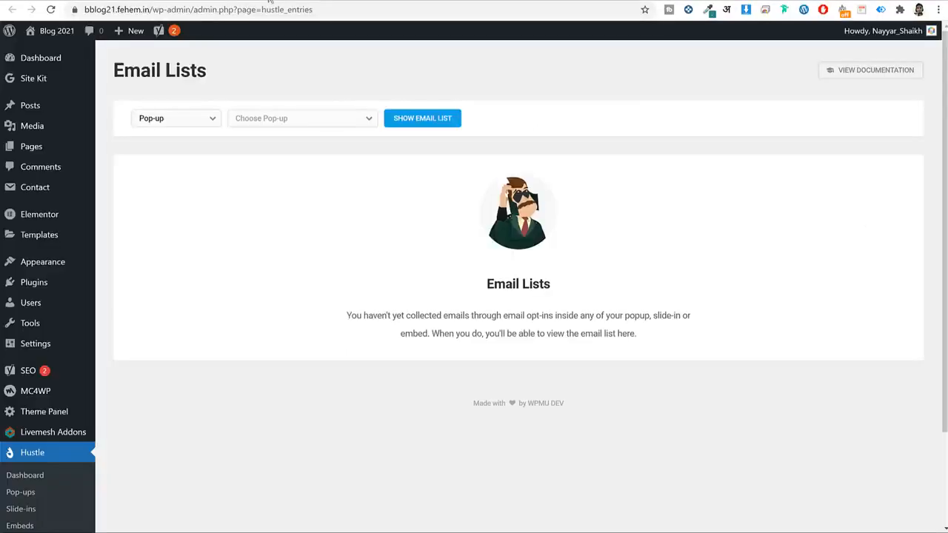
Navigate from Email Lists to the Hustle Integrations page.
click(195, 2)
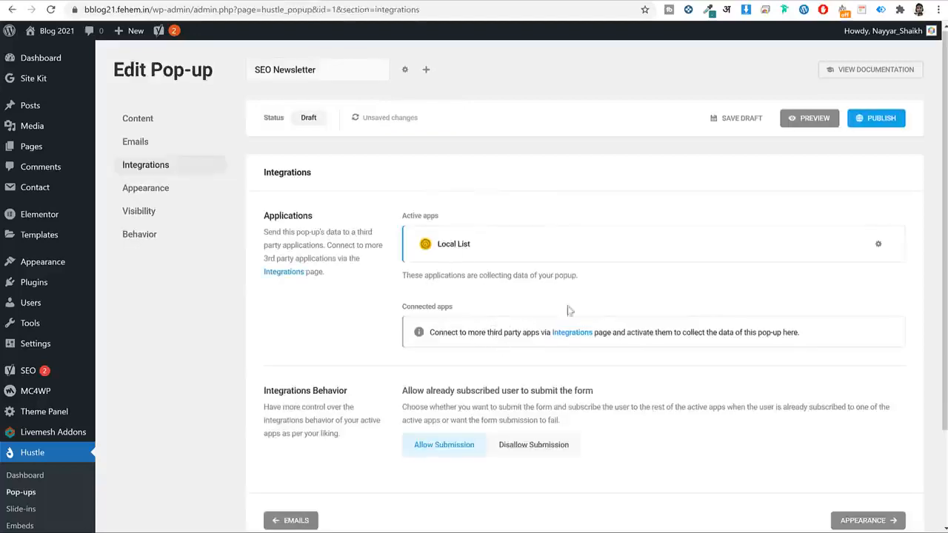
scroll(585, 281, down, 2)
scroll(597, 245, up, 2)
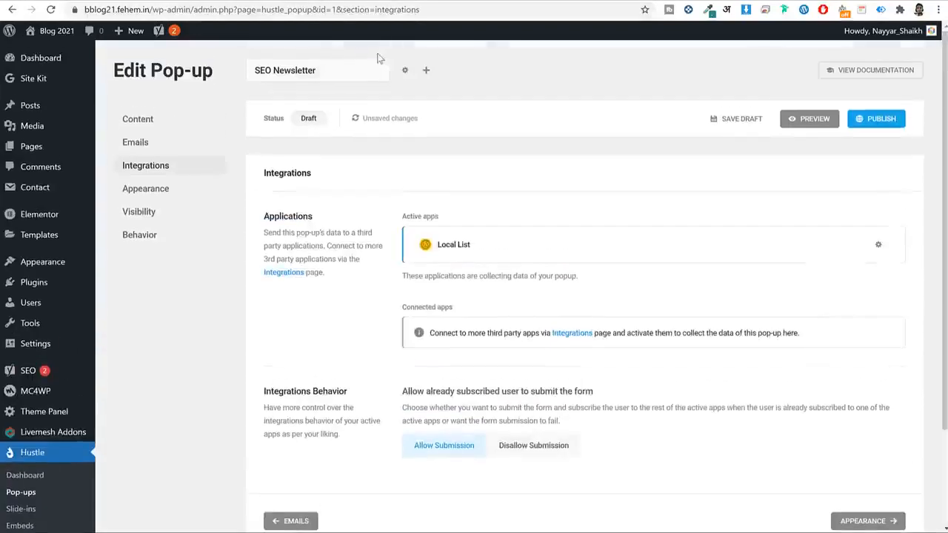
click(314, 3)
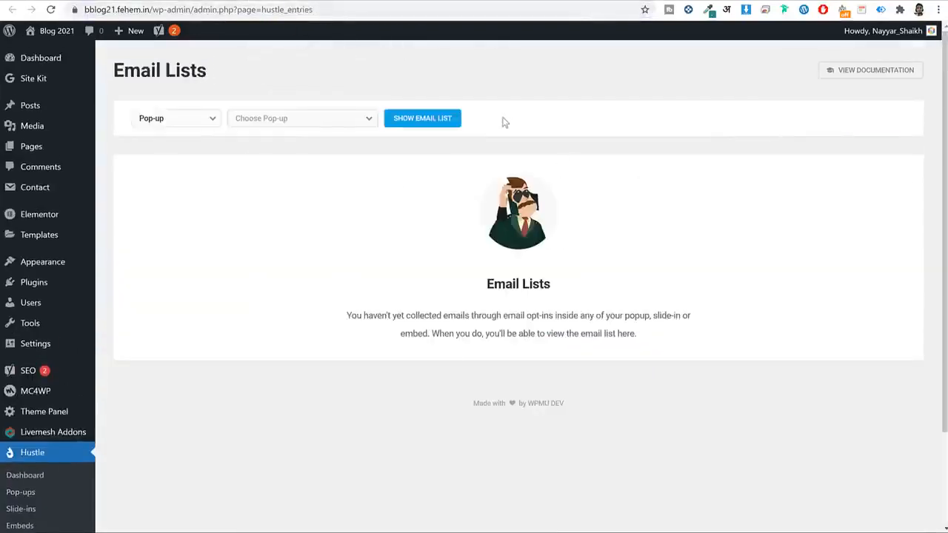
scroll(671, 239, down, 2)
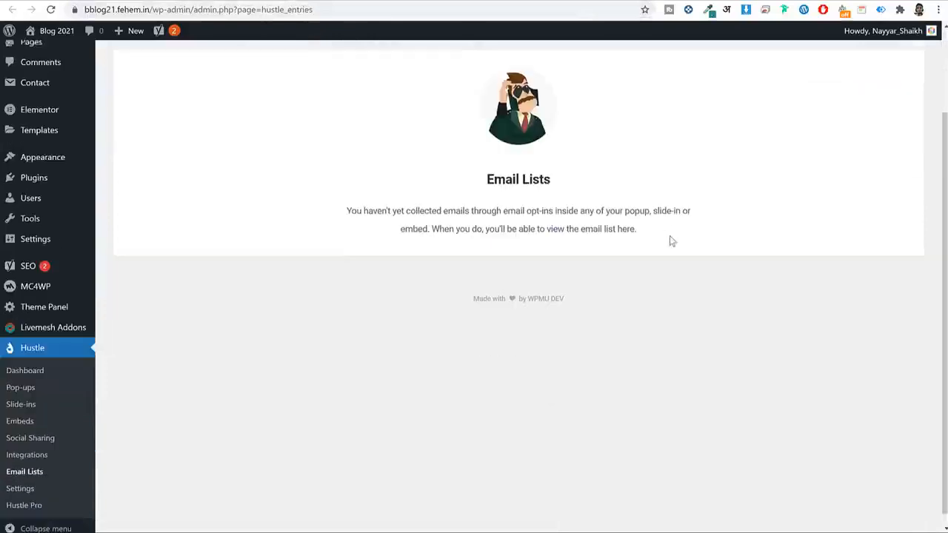
click(40, 444)
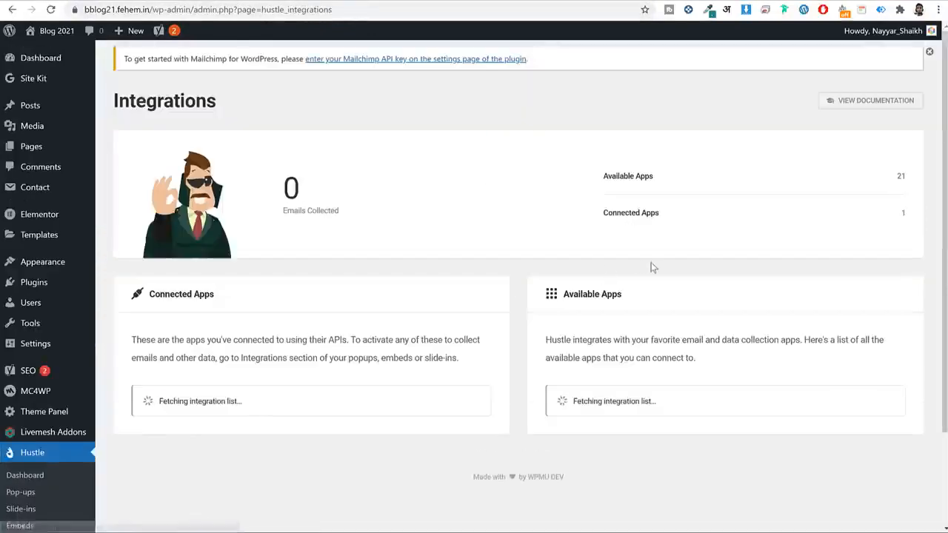
scroll(692, 267, down, 8)
scroll(715, 271, down, 3)
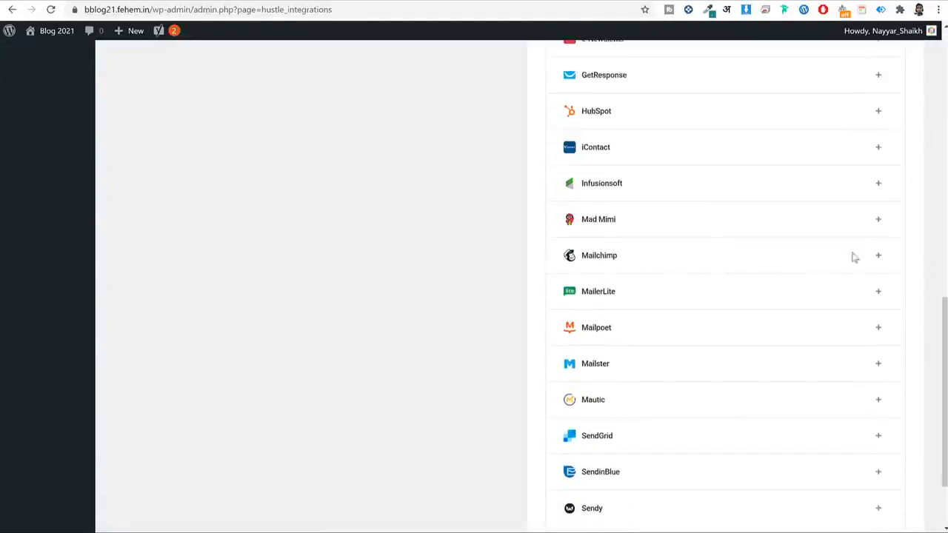
Add Mailchimp with the pasted API key and identifier 'SEO Tips', then connect.
click(878, 256)
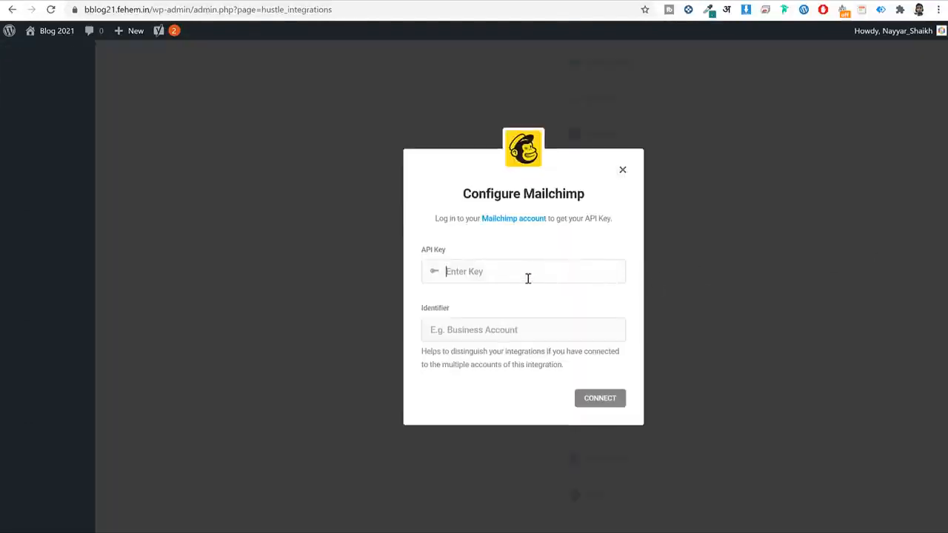
key(ctrl+v)
click(531, 337)
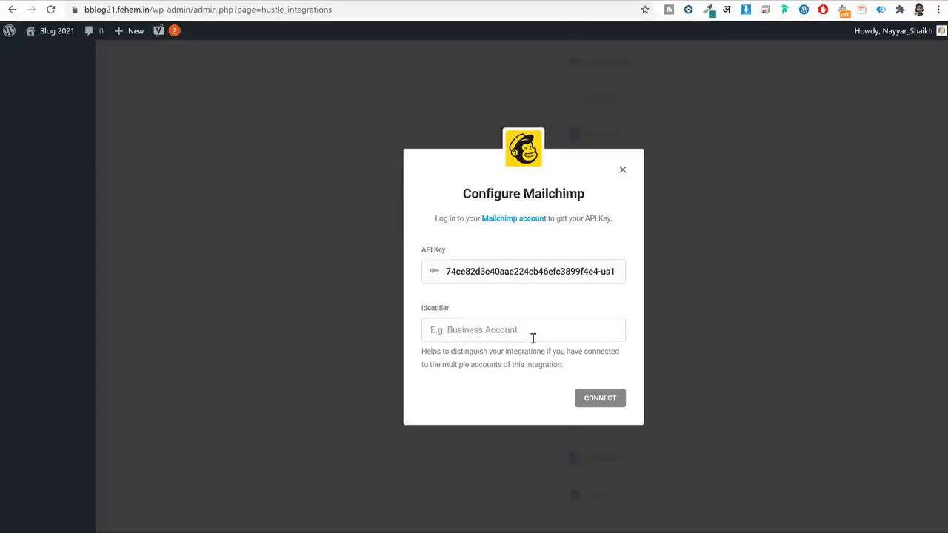
text(SEO Tips)
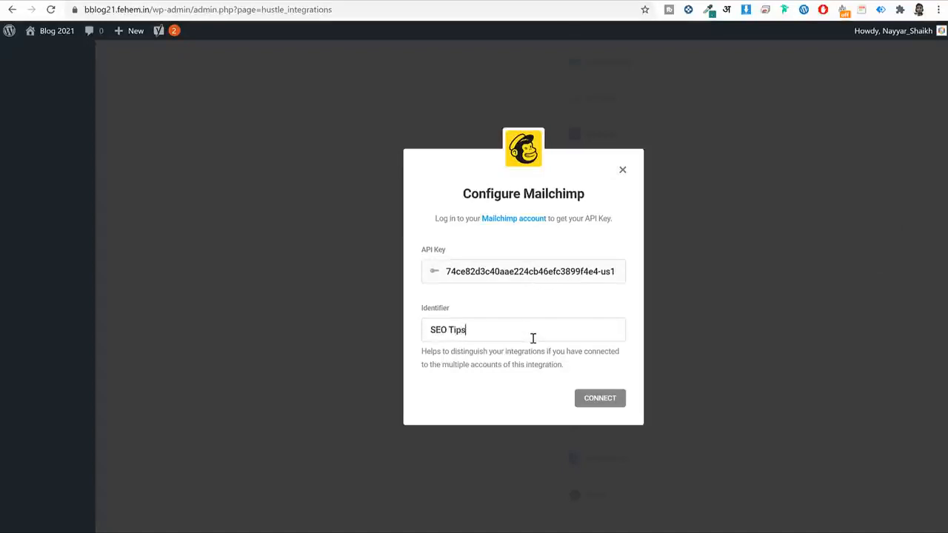
click(595, 399)
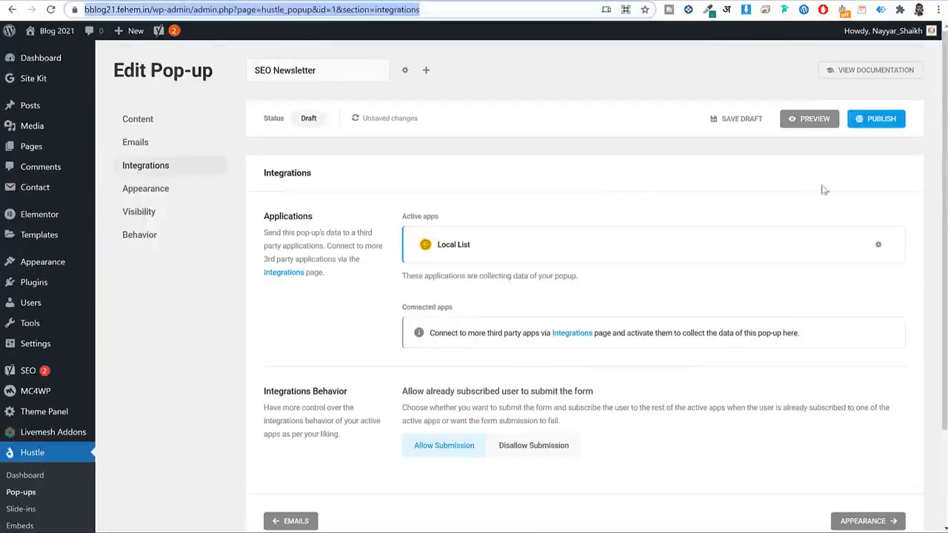
Publish the SEO Newsletter pop-up and reload the editor.
click(871, 122)
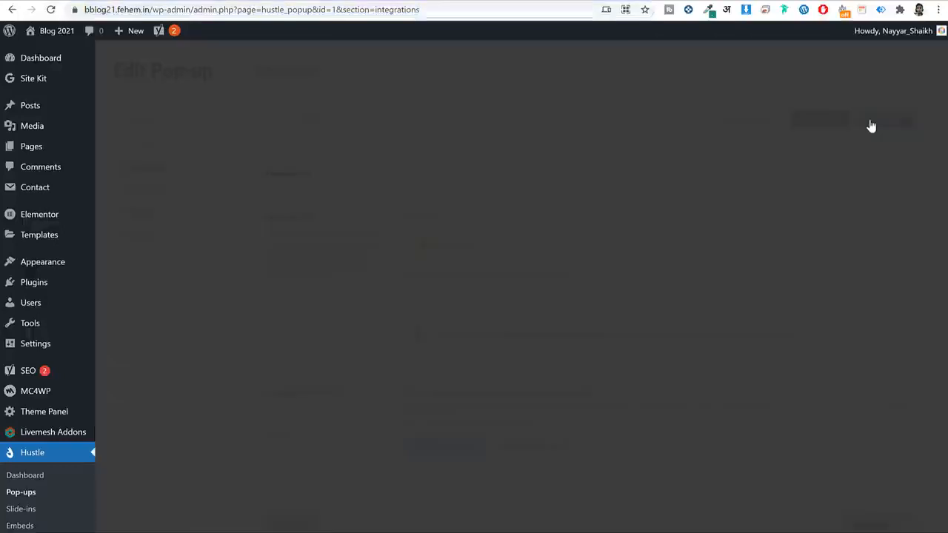
click(621, 175)
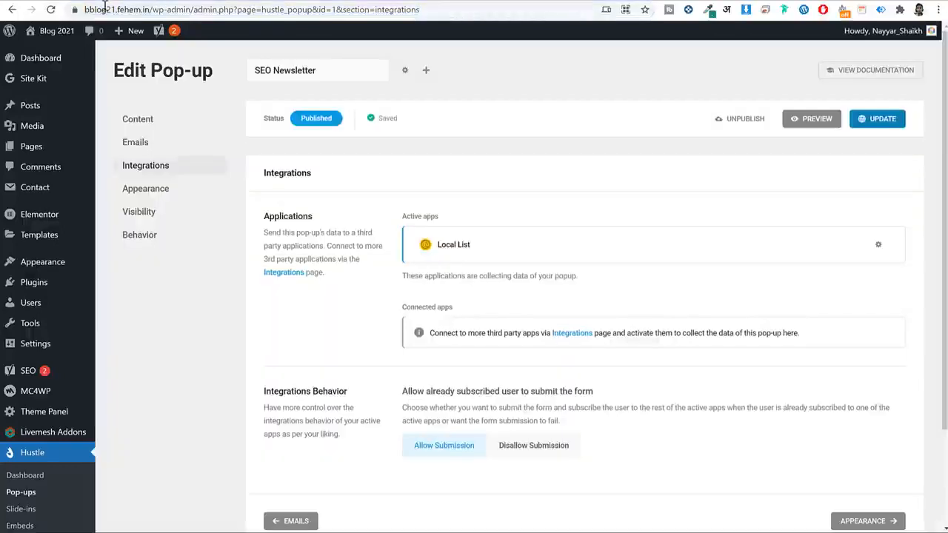
click(53, 11)
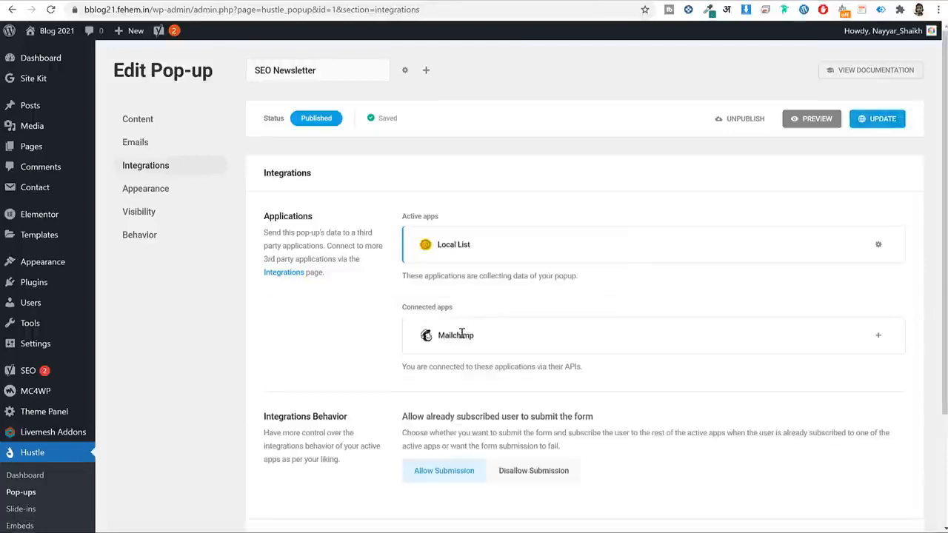
Add Mailchimp using the SEO Tips account and BloggDude - SEO Newsletter list, with no tags.
click(876, 337)
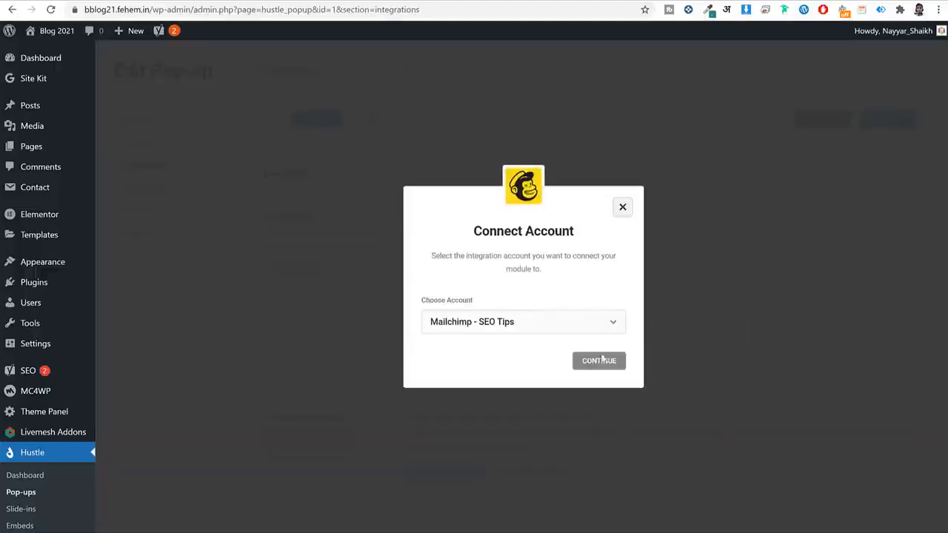
click(602, 360)
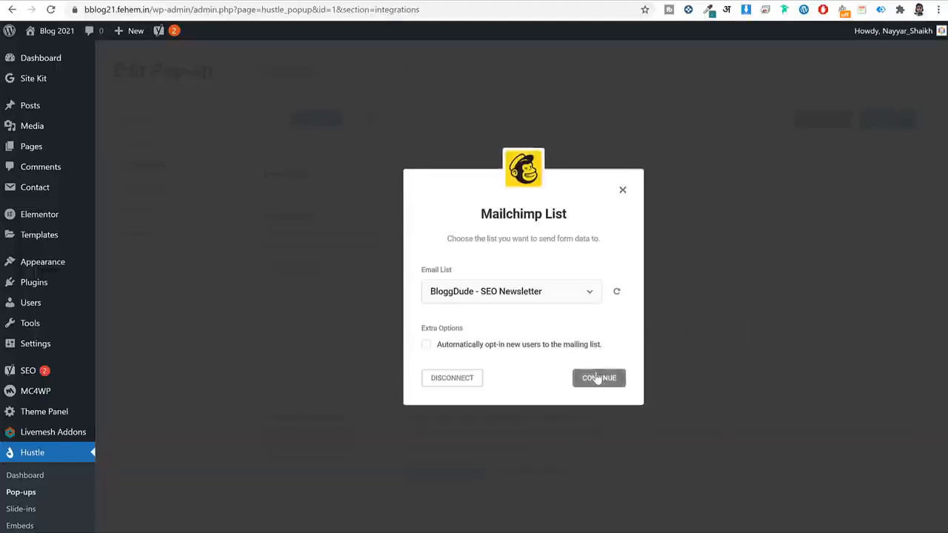
click(596, 378)
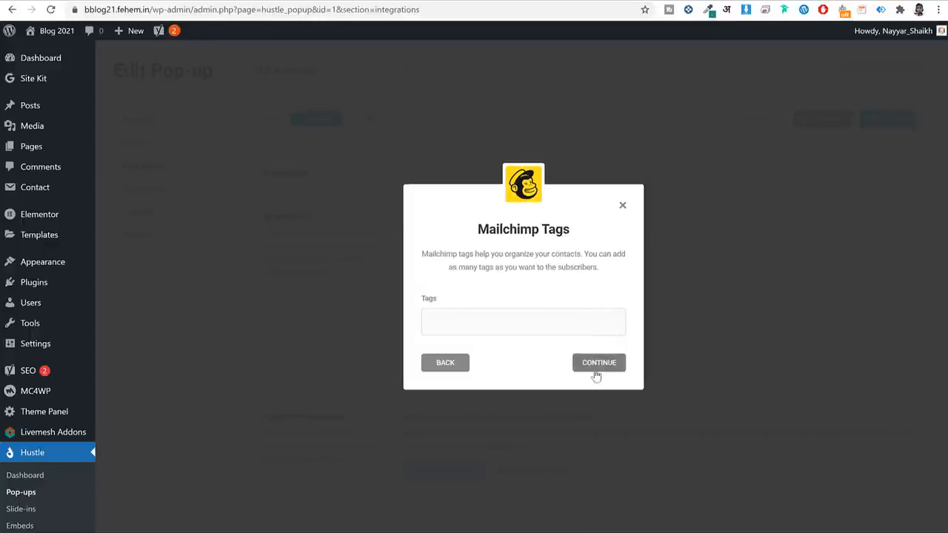
click(597, 376)
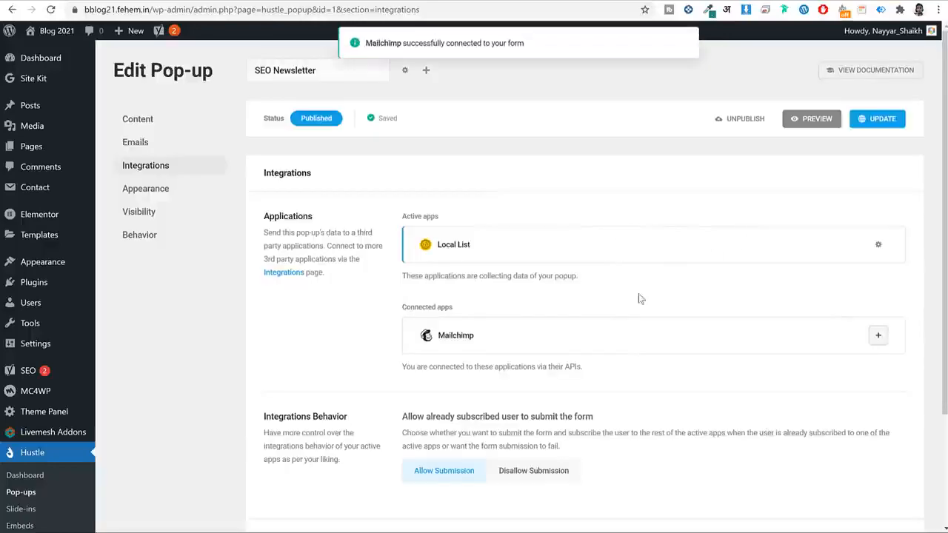
scroll(548, 399, down, 2)
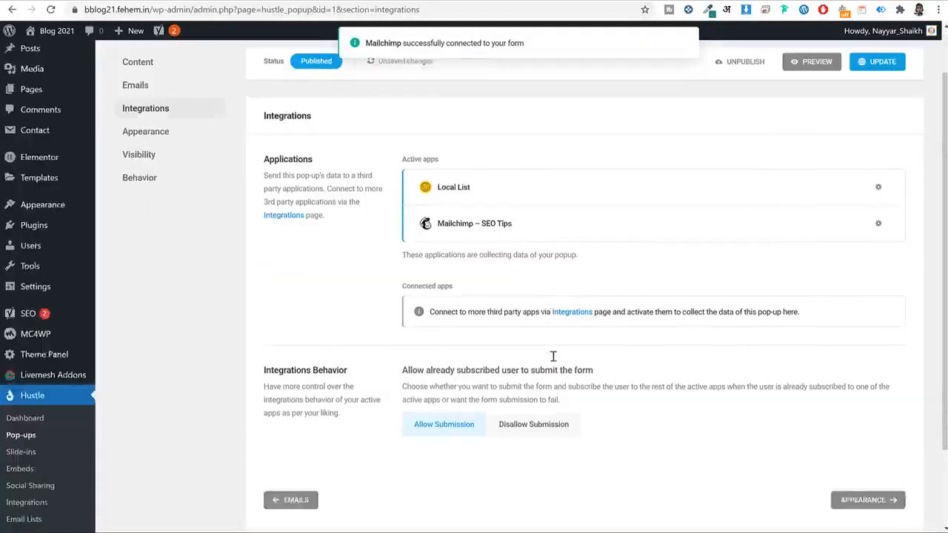
Review the pop-up's Appearance and Visibility settings, noting it currently shows everywhere.
click(863, 400)
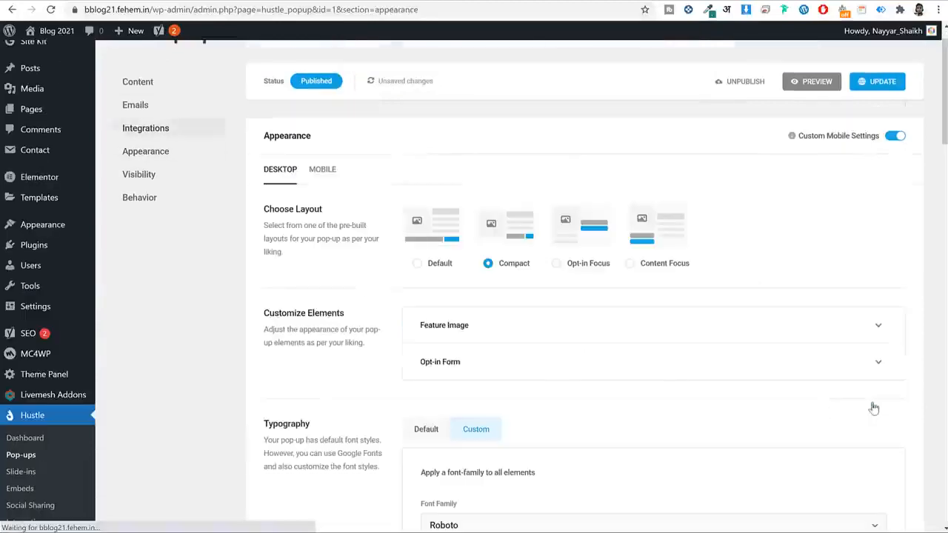
scroll(736, 319, down, 2)
scroll(738, 318, down, 12)
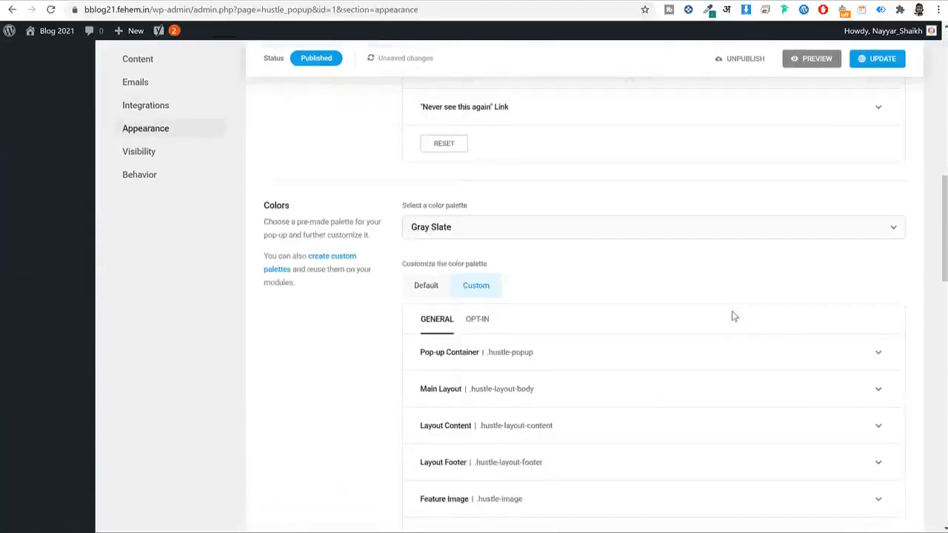
scroll(733, 314, down, 10)
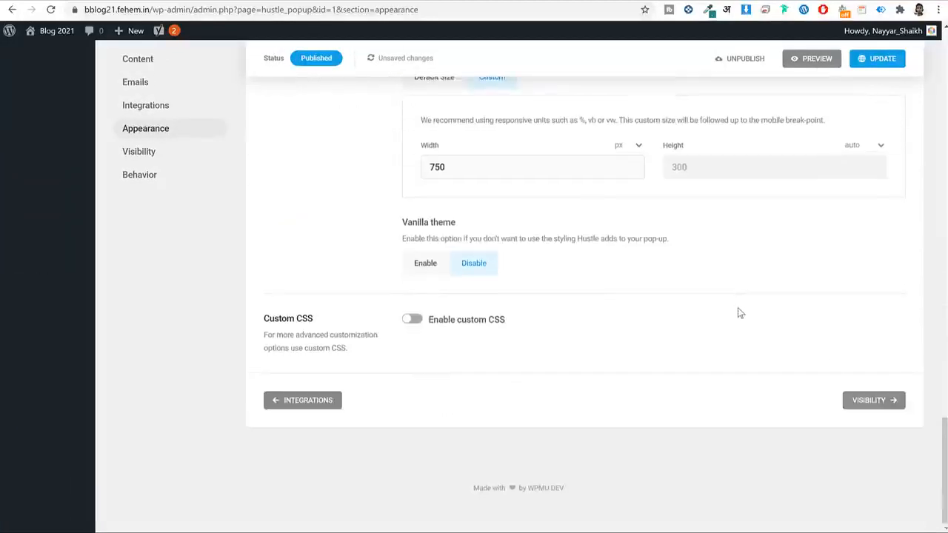
click(879, 403)
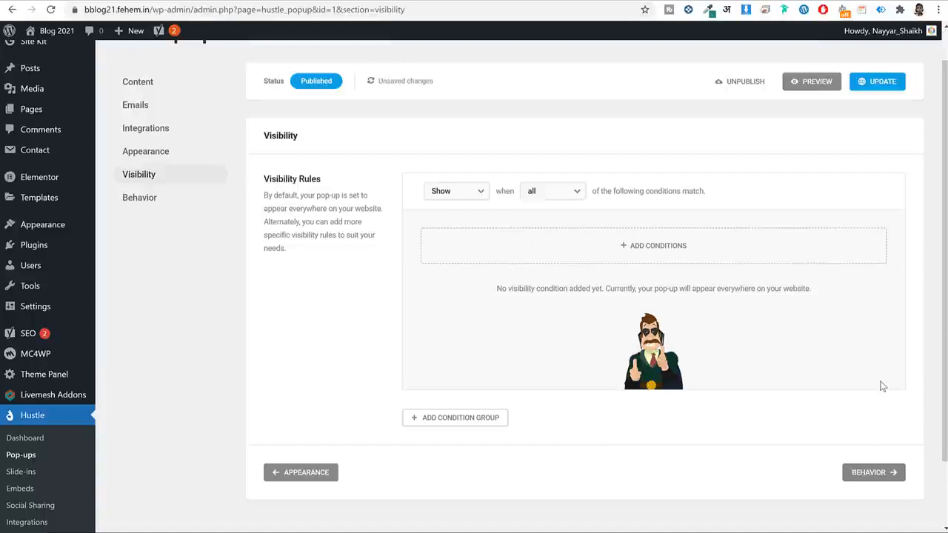
drag(289, 209, 333, 213)
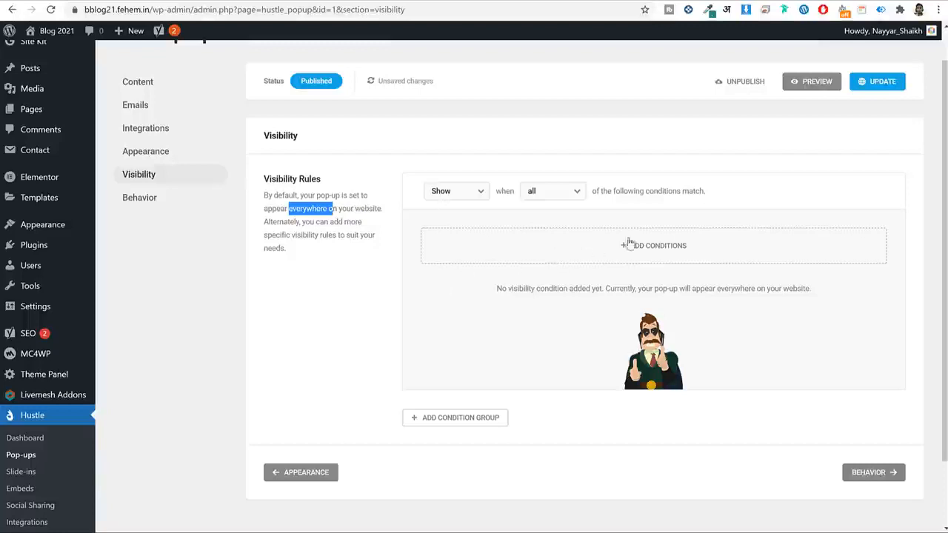
Add a Posts visibility condition, then delete it so no conditions remain.
click(610, 254)
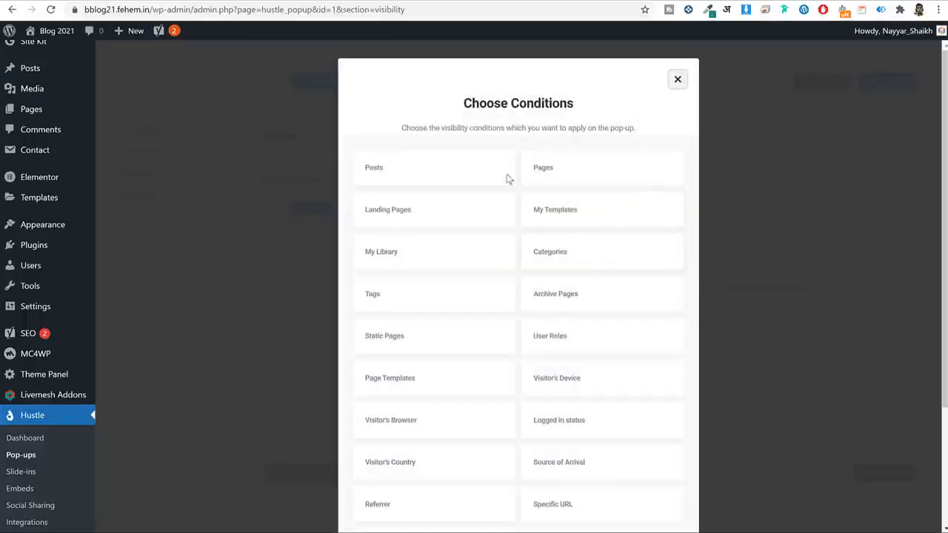
click(385, 173)
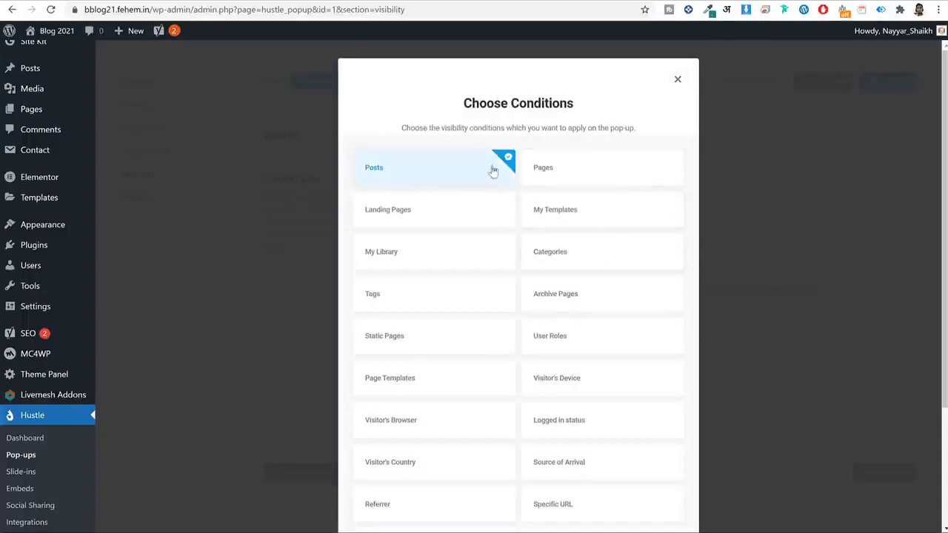
scroll(659, 318, down, 2)
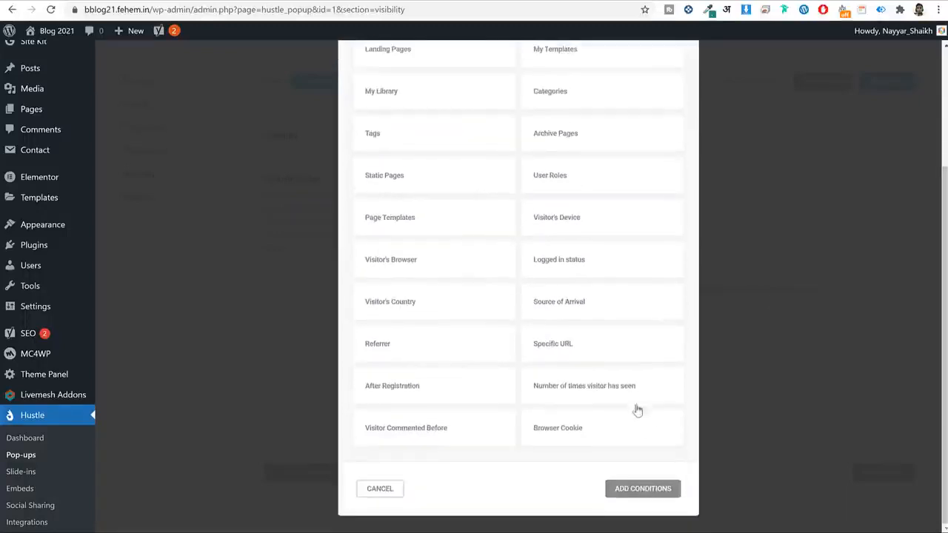
click(638, 490)
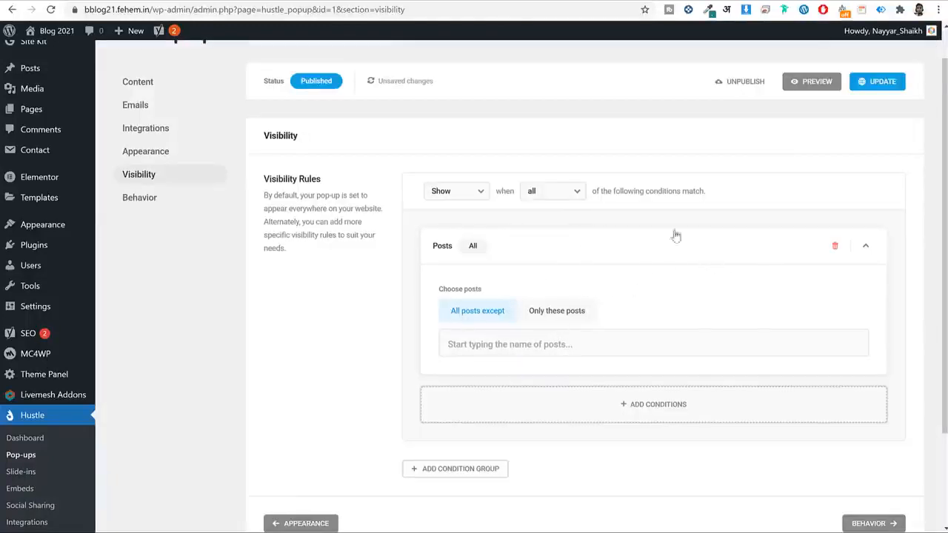
click(835, 245)
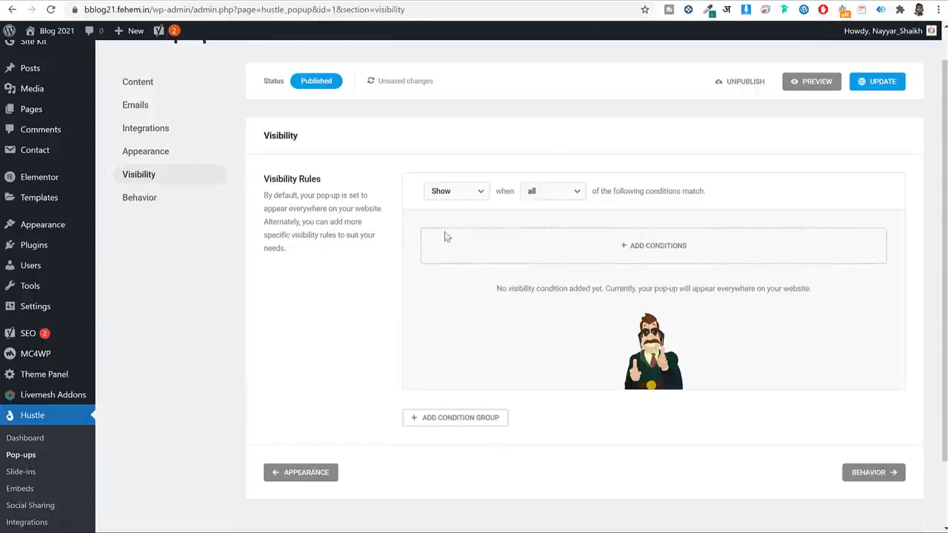
click(868, 473)
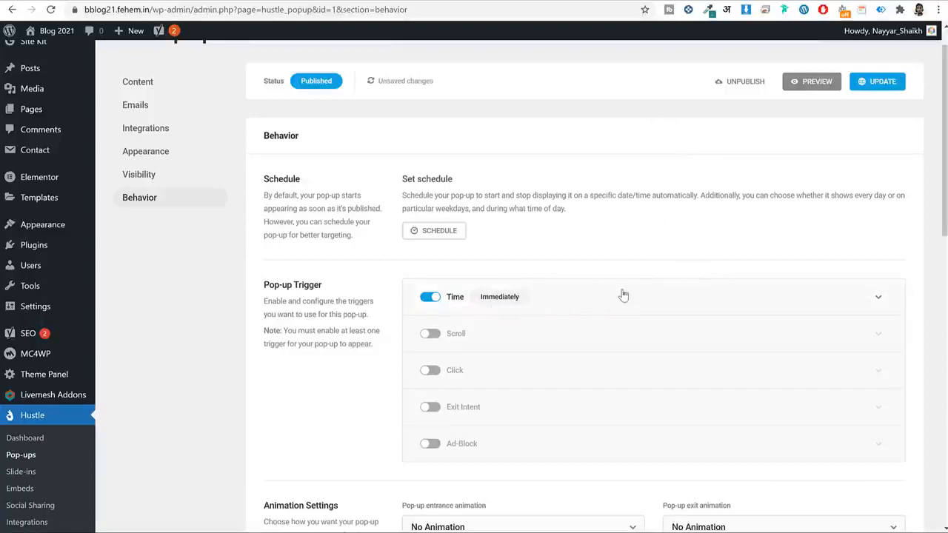
Set the Time trigger delay to 3 seconds, then switch the Time trigger off.
click(647, 299)
scroll(496, 328, down, 1)
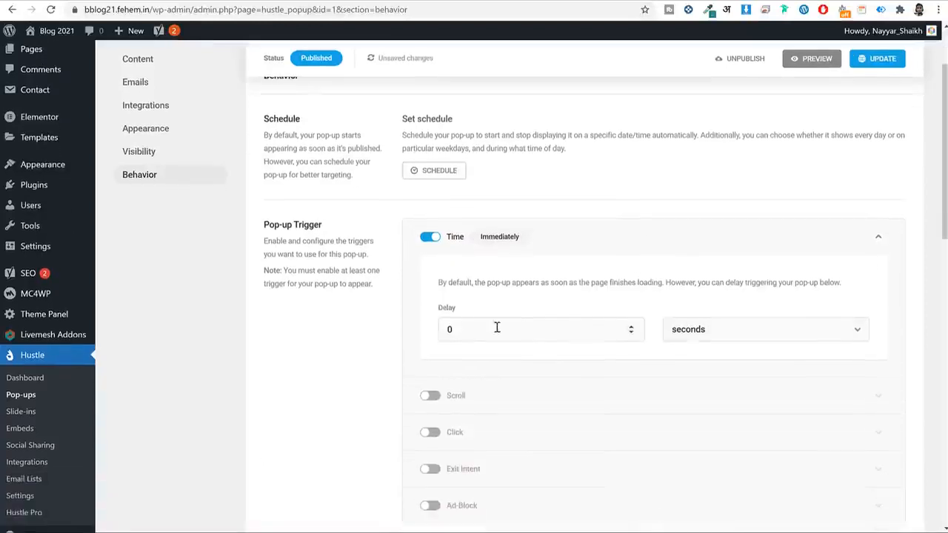
drag(478, 329, 368, 340)
click(650, 235)
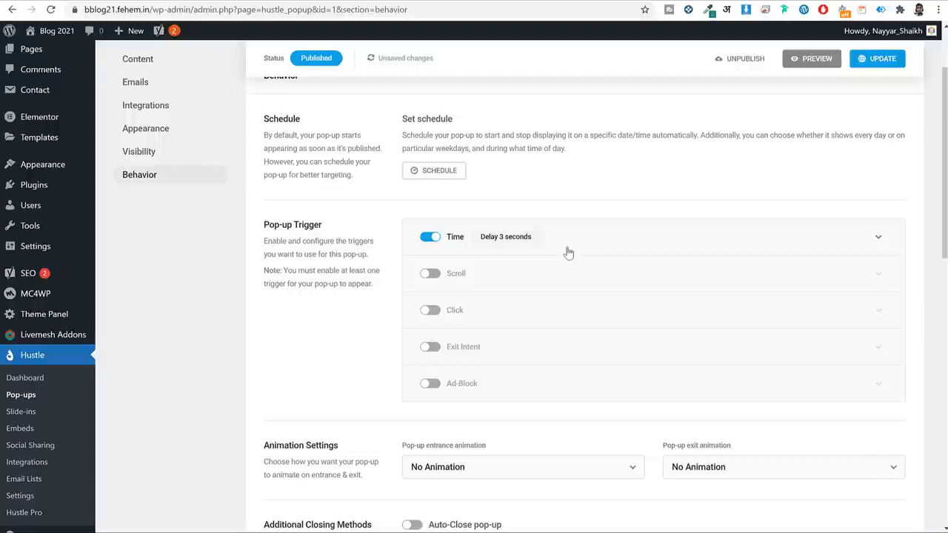
click(429, 237)
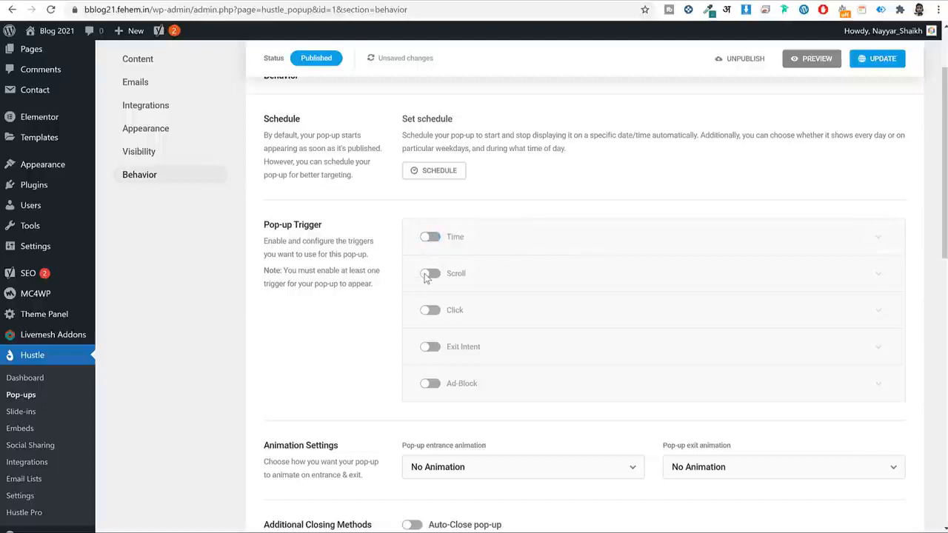
Enable the Scroll trigger at 50% and turn on the Click trigger.
click(430, 274)
click(628, 275)
drag(465, 406, 377, 417)
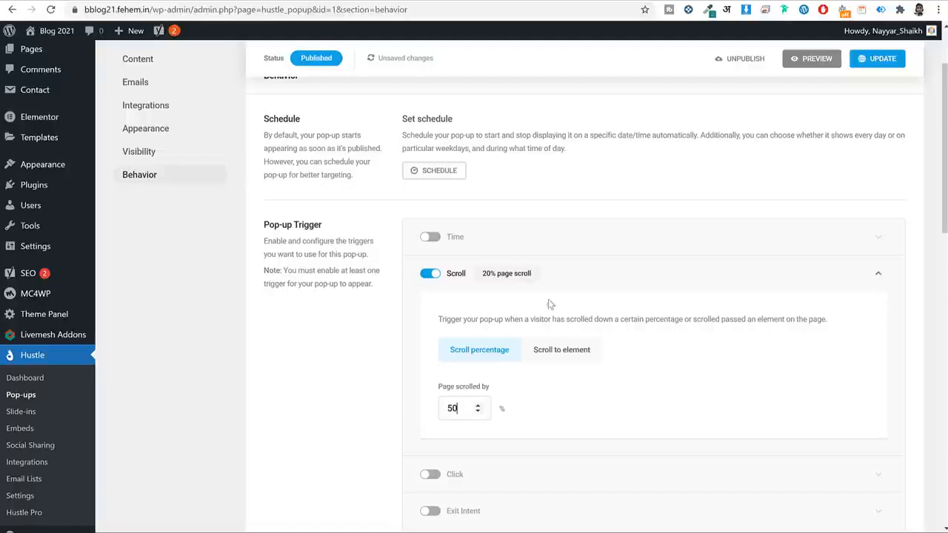
click(576, 268)
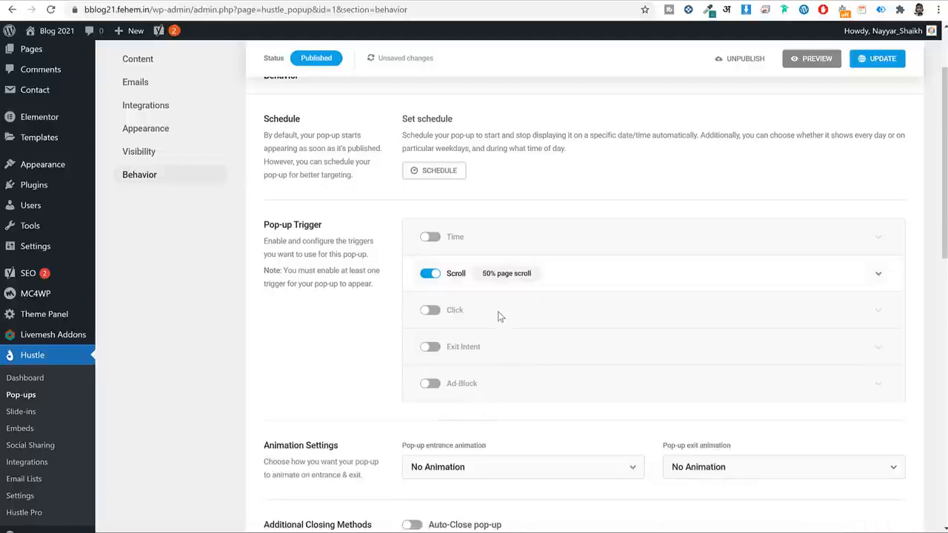
click(430, 311)
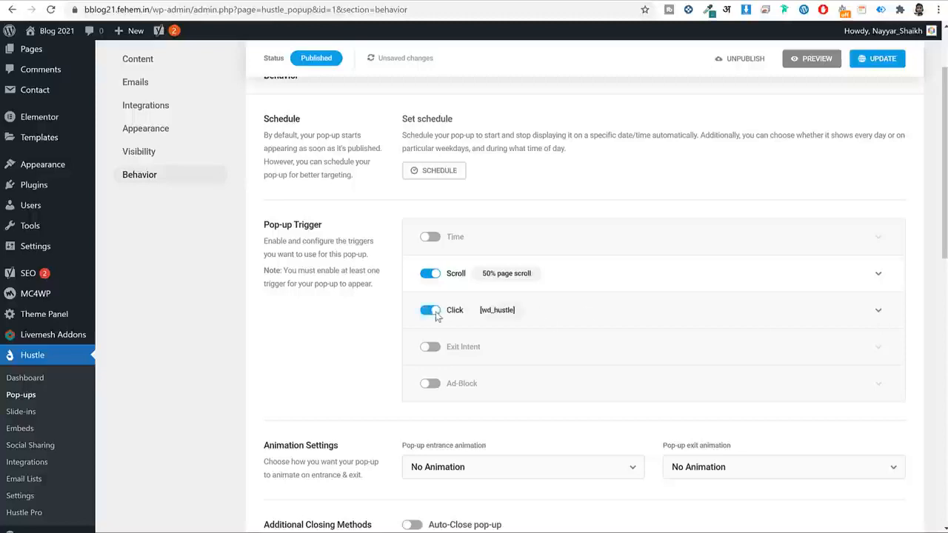
click(627, 316)
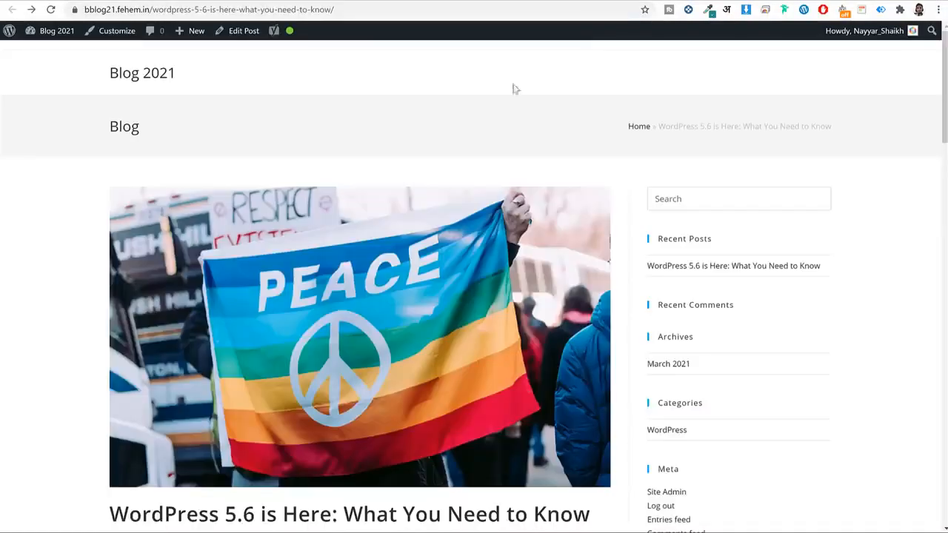
scroll(370, 345, down, 20)
Reload the WordPress 5.6 post and close the FREE SEO Tips! pop-up.
scroll(377, 332, up, 5)
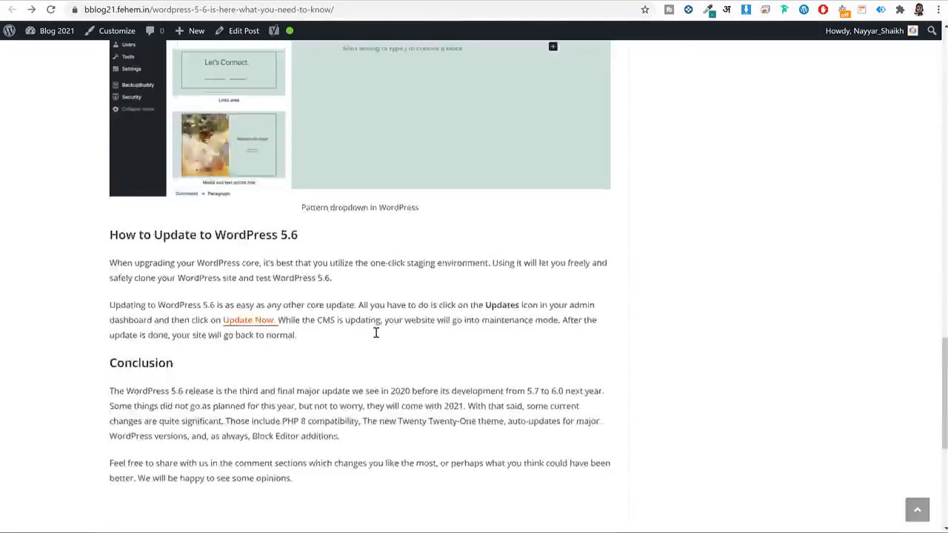
scroll(376, 333, up, 2)
click(50, 9)
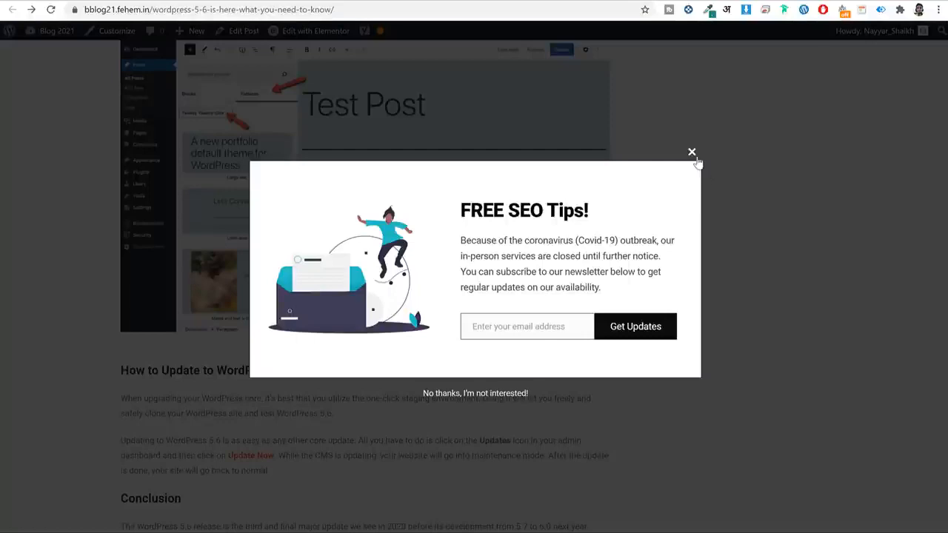
click(691, 154)
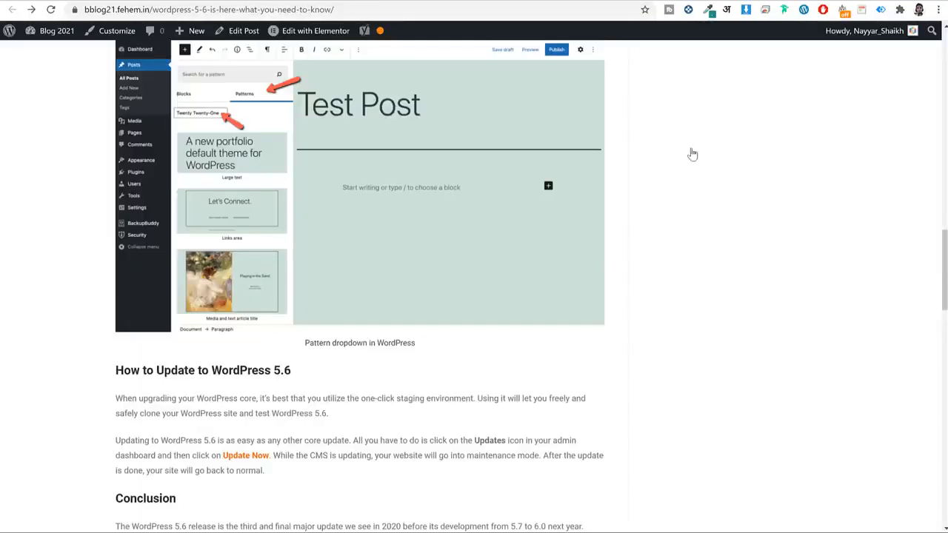
scroll(590, 272, down, 7)
scroll(590, 268, up, 3)
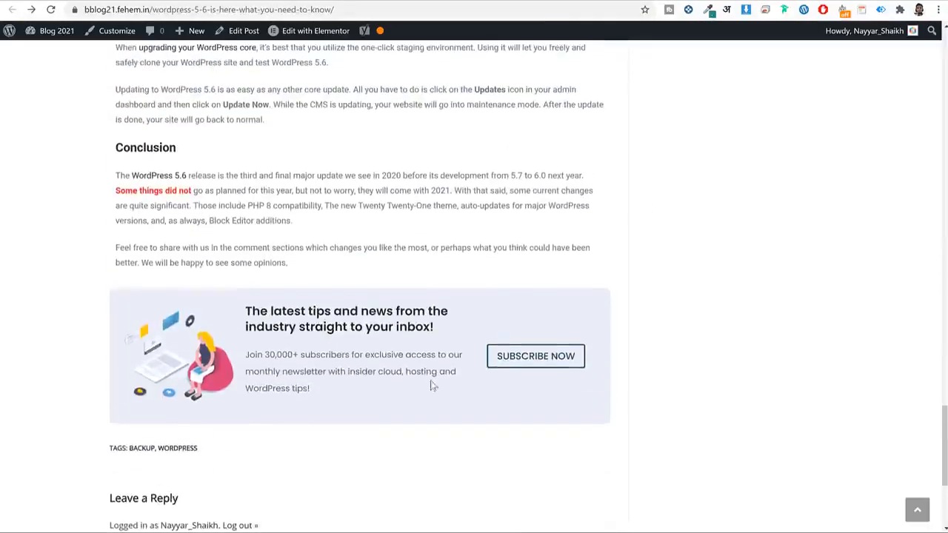
Test the SUBSCRIBE NOW button twice, then open the post in Elementor.
click(521, 359)
scroll(547, 345, down, 15)
scroll(555, 341, up, 4)
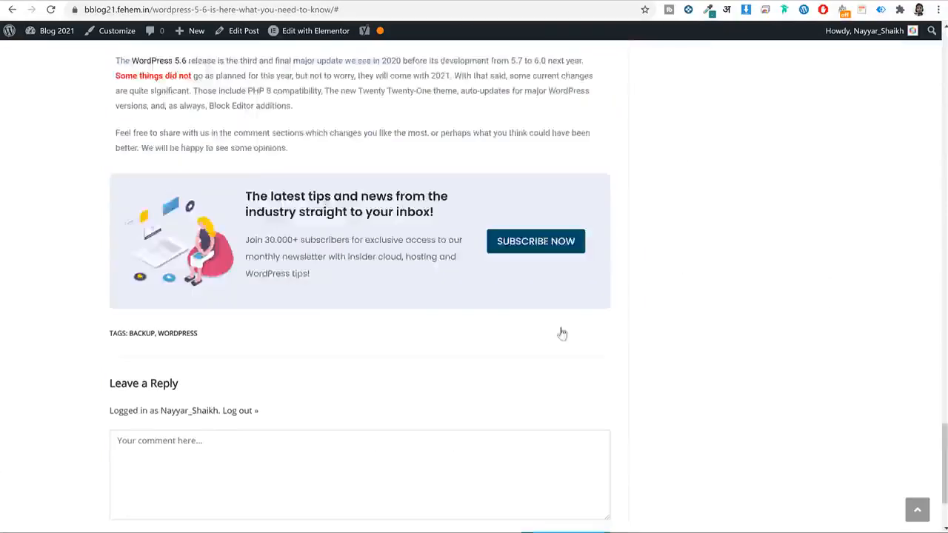
click(572, 388)
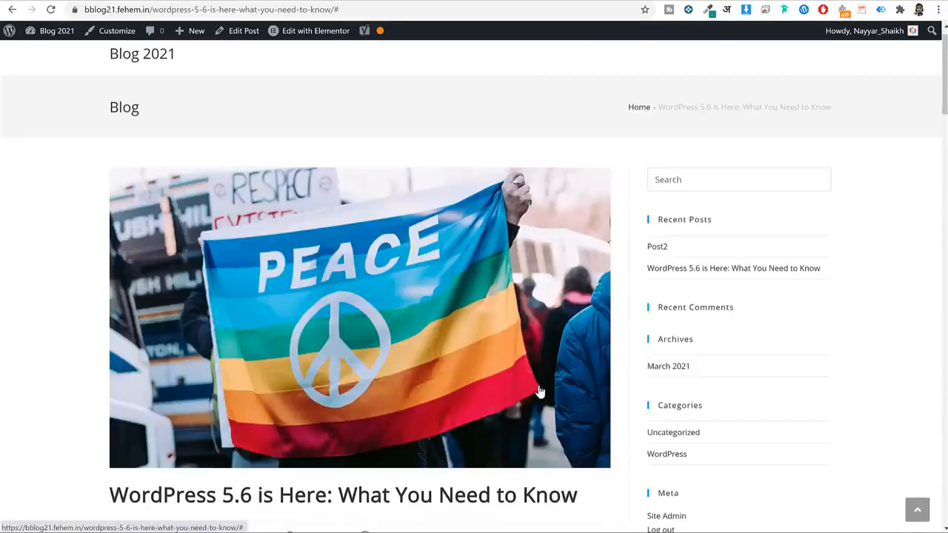
scroll(562, 374, down, 15)
scroll(459, 153, up, 3)
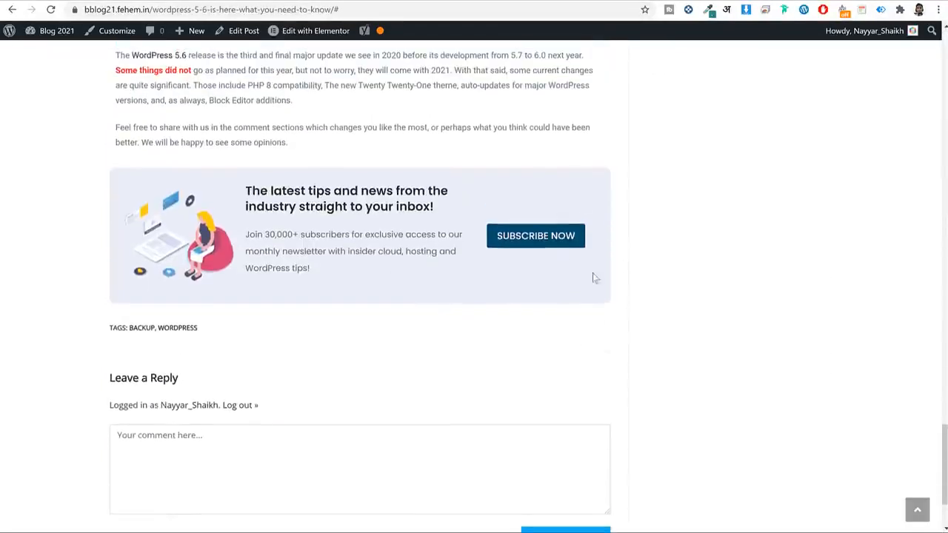
click(294, 35)
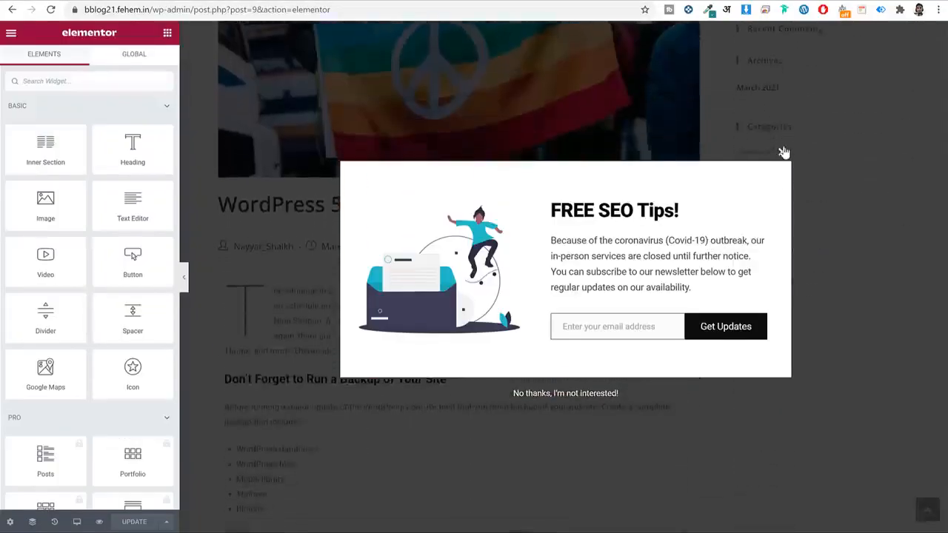
Give the SUBSCRIBE NOW button the CSS ID post-button and select it for copying.
click(782, 151)
scroll(644, 251, down, 5)
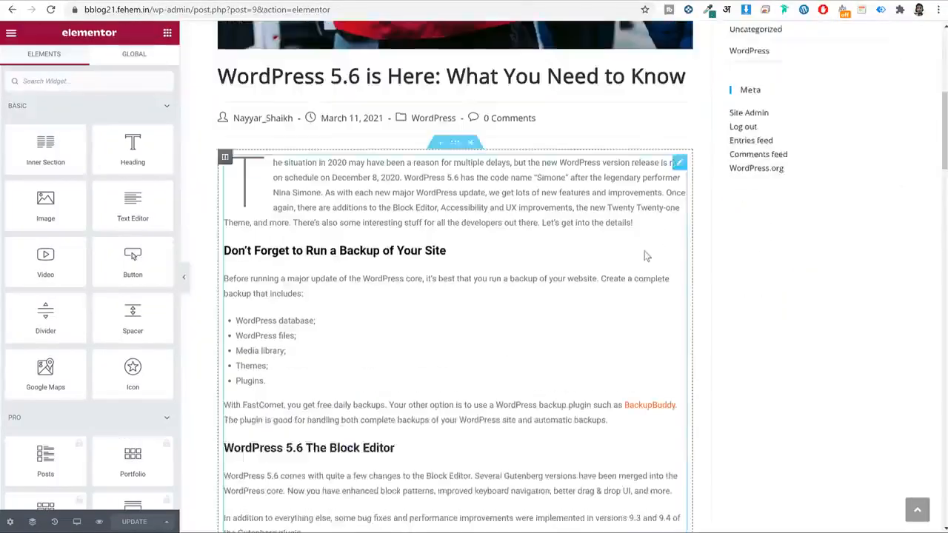
scroll(645, 253, down, 10)
scroll(645, 254, up, 5)
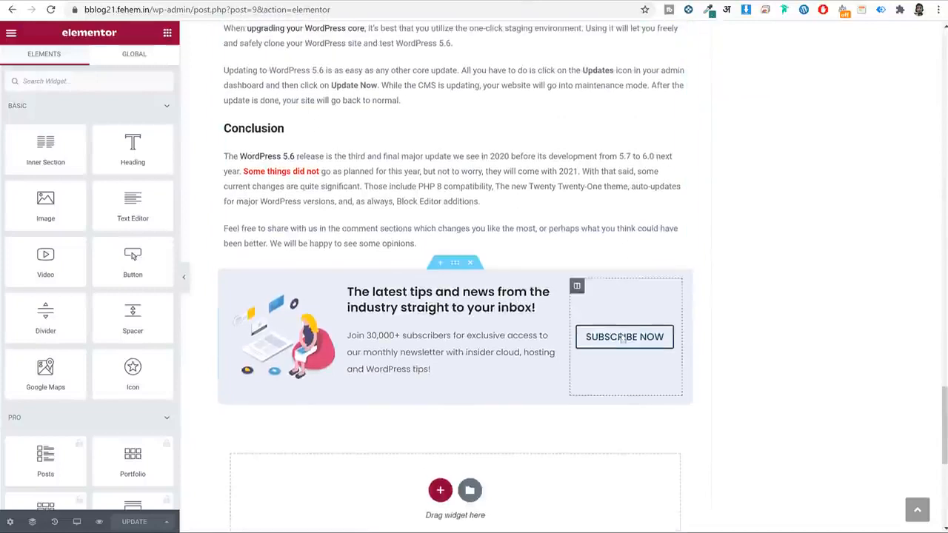
click(620, 337)
click(149, 63)
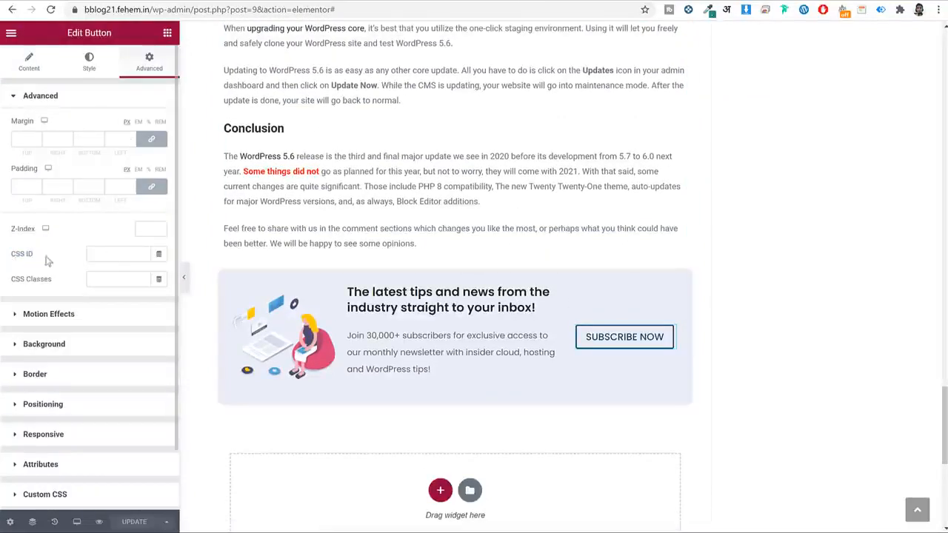
click(137, 252)
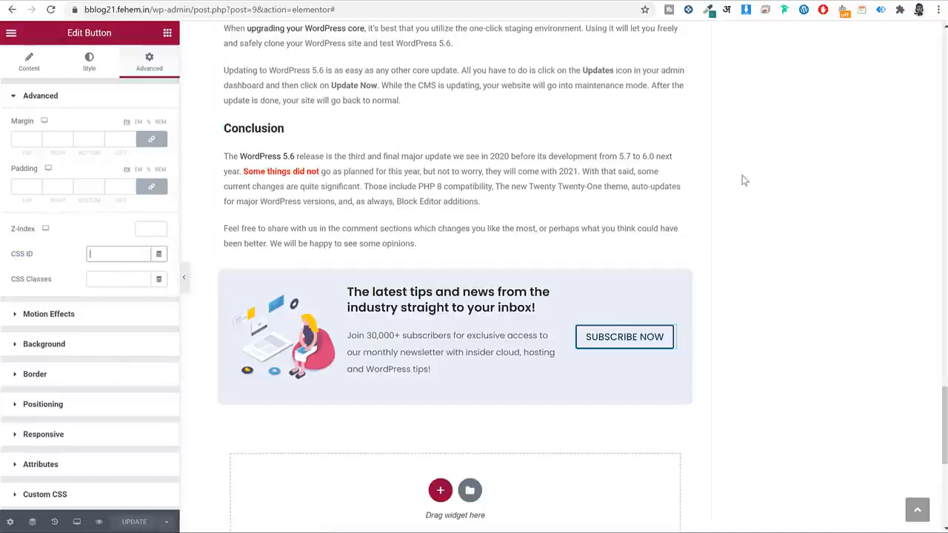
text(mail)
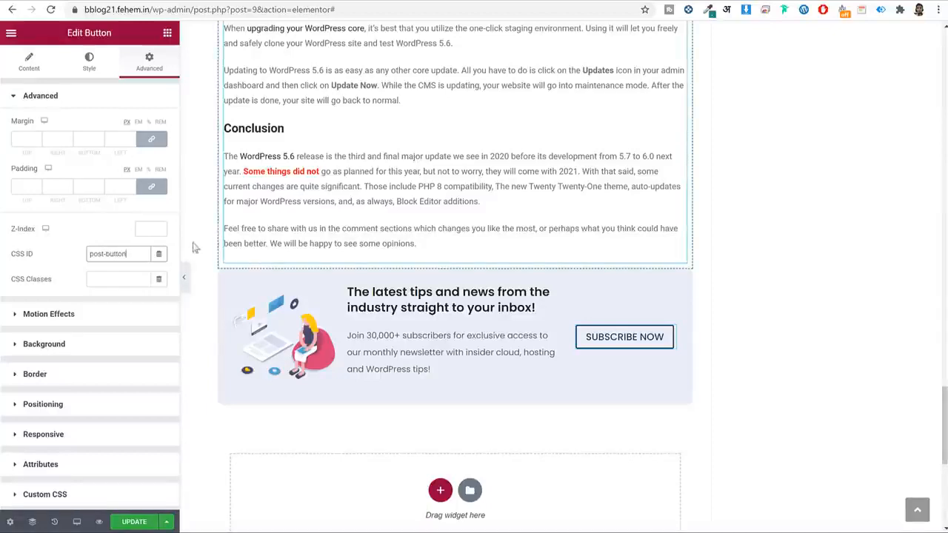
triple_click(138, 254)
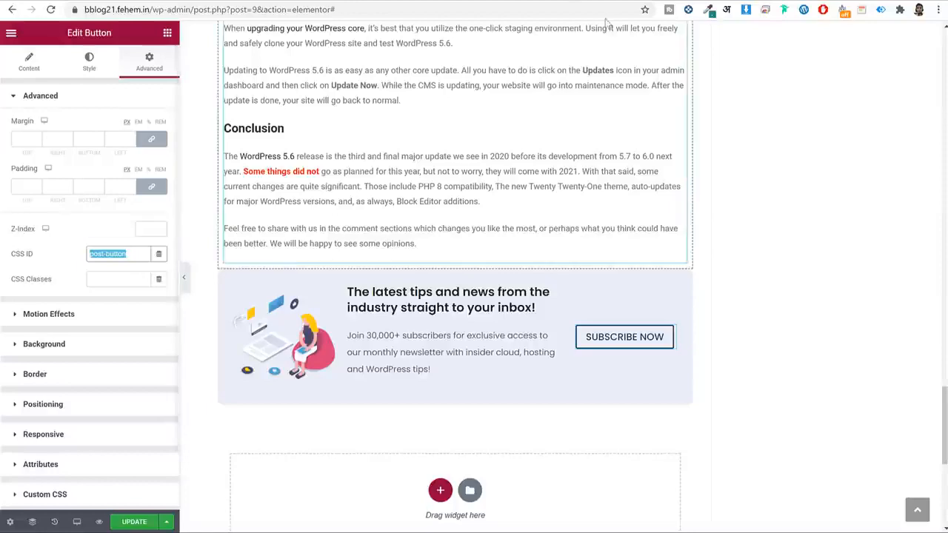
Set the Click trigger's CSS selector to #post-button.
click(415, 2)
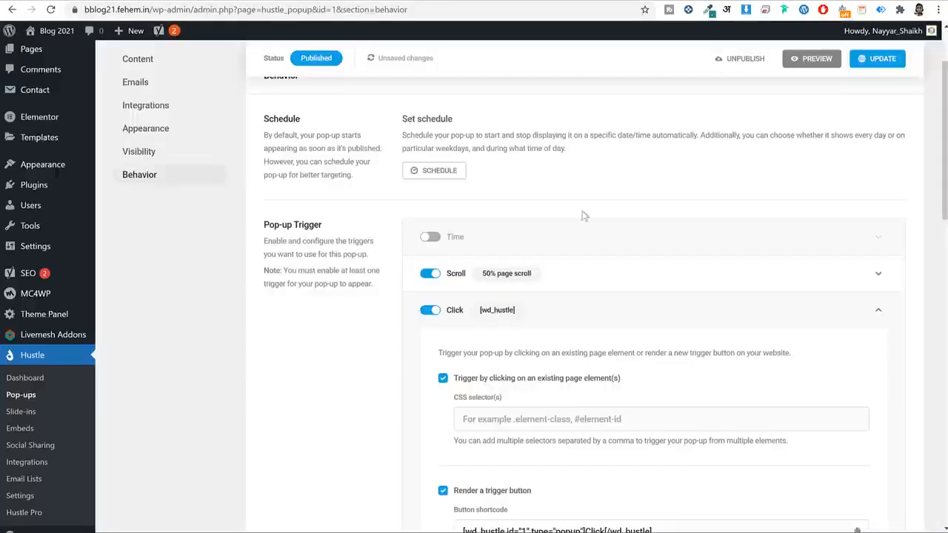
scroll(400, 298, down, 2)
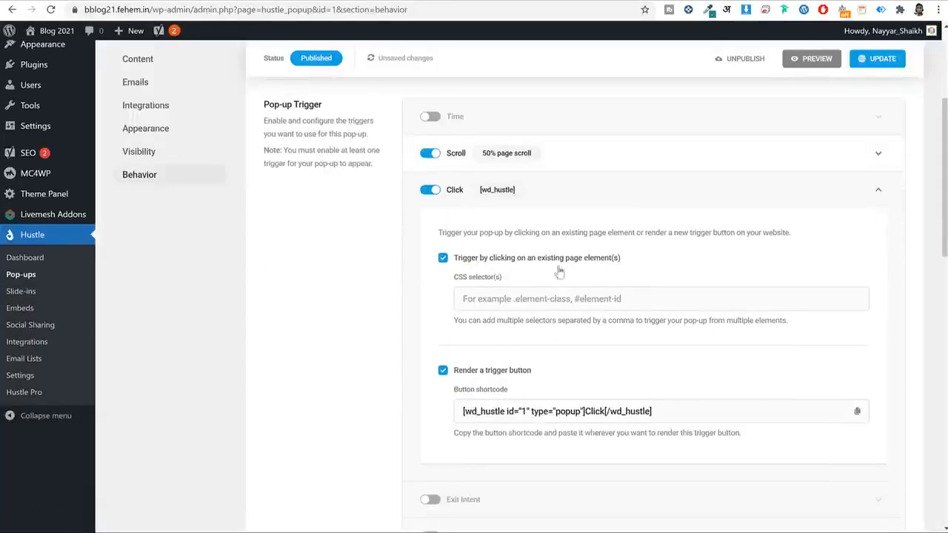
click(561, 295)
text(#post-button)
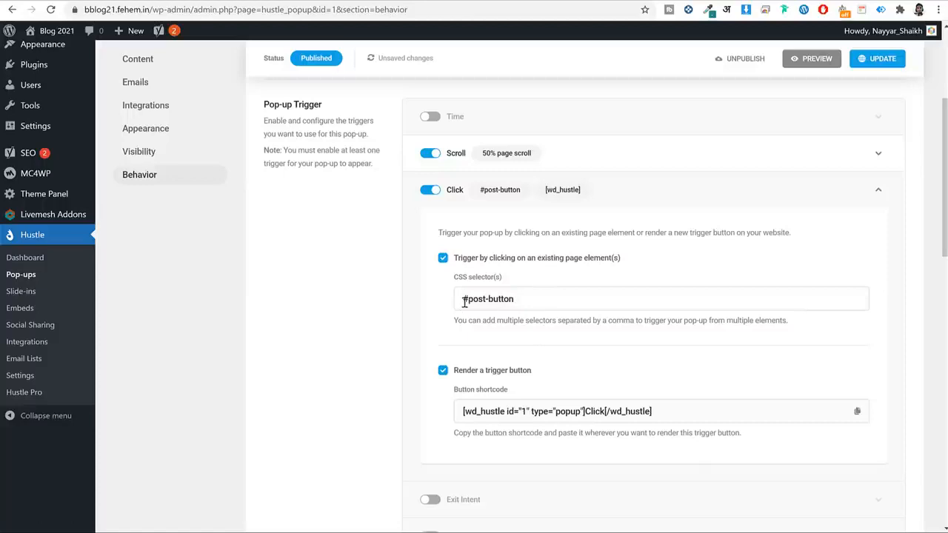
drag(463, 300, 468, 302)
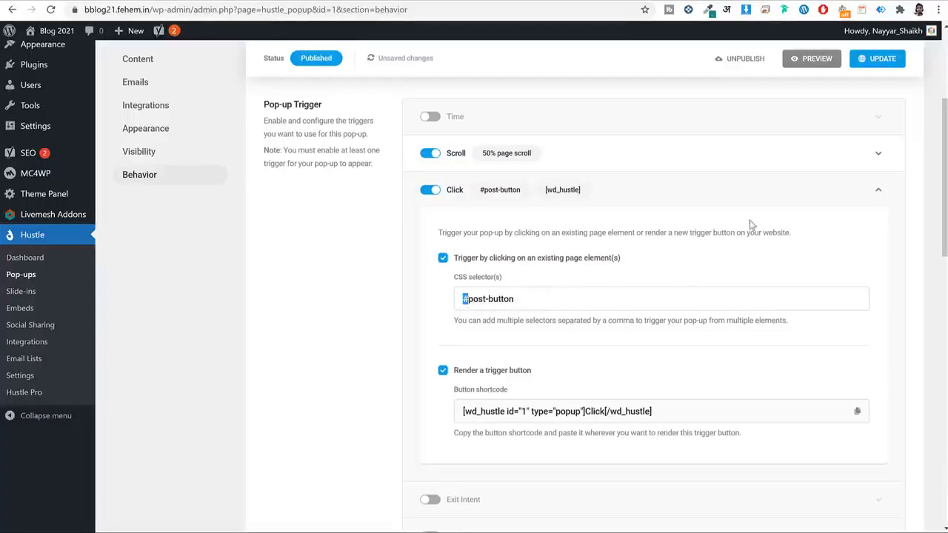
scroll(750, 225, down, 2)
scroll(657, 242, up, 3)
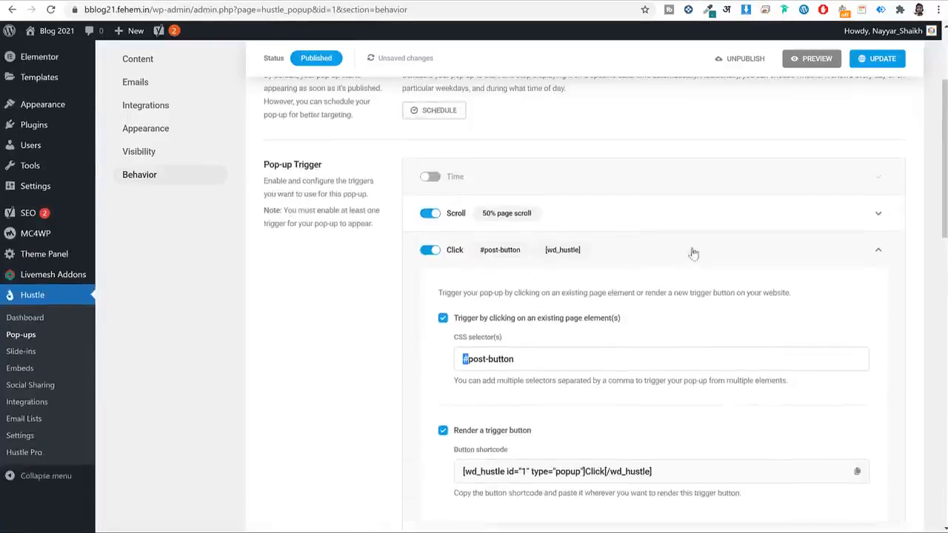
click(871, 254)
click(649, 249)
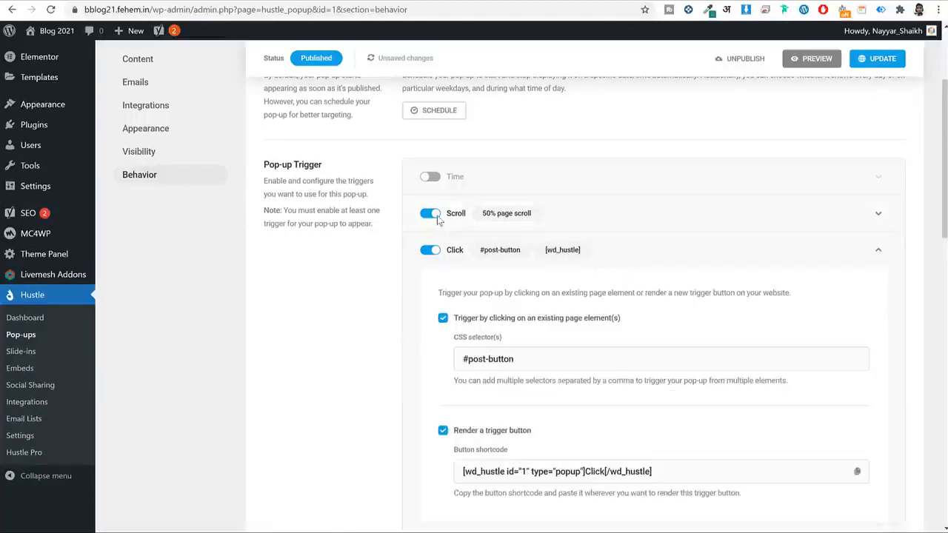
Update the pop-up and save its Behavior settings.
scroll(642, 265, down, 2)
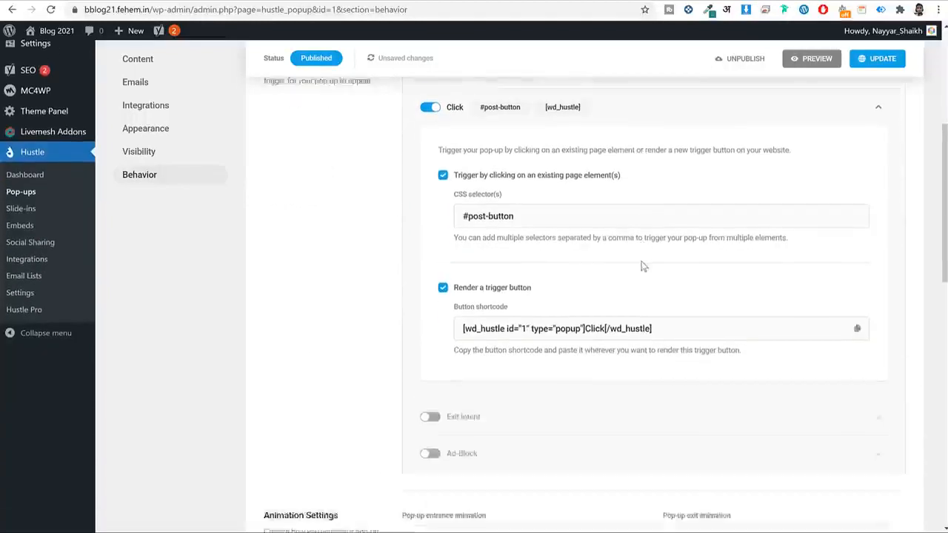
scroll(642, 266, up, 3)
scroll(643, 266, down, 5)
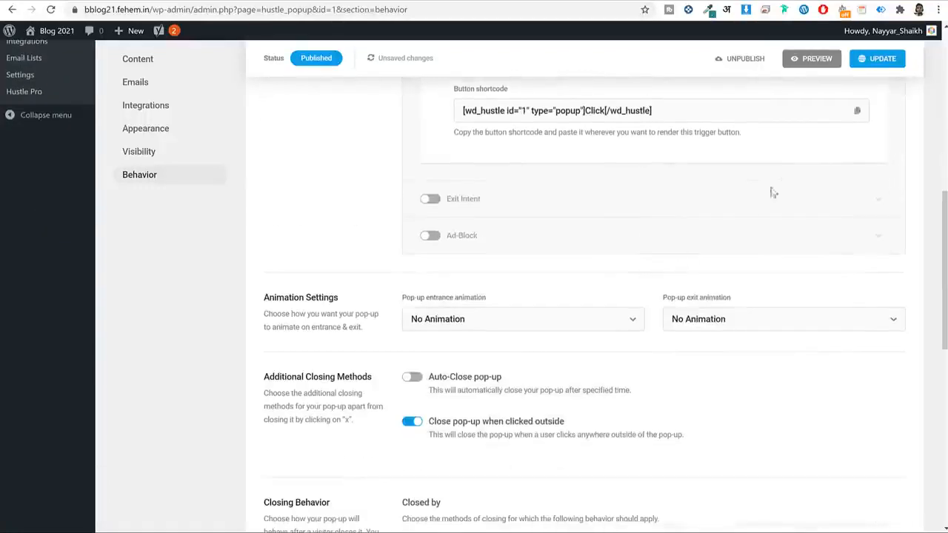
click(877, 58)
scroll(631, 296, down, 3)
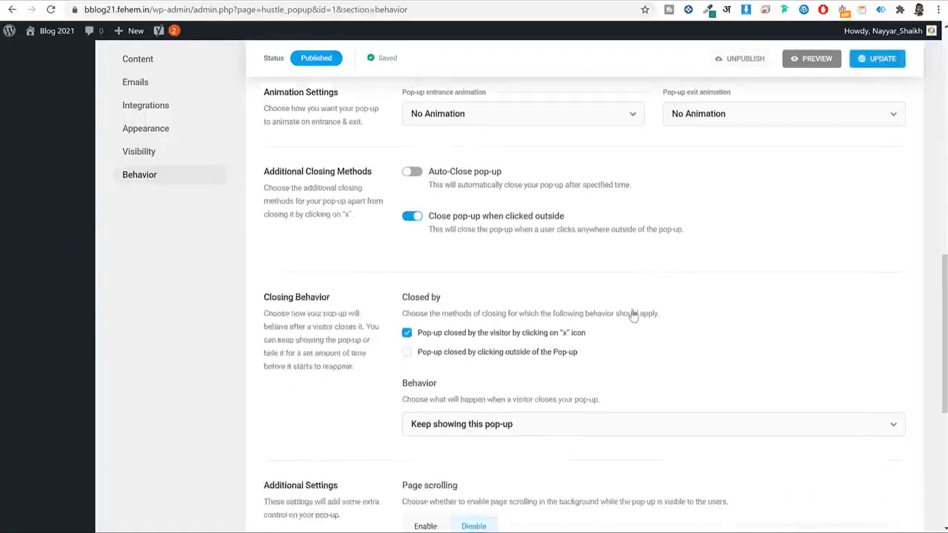
scroll(633, 315, down, 5)
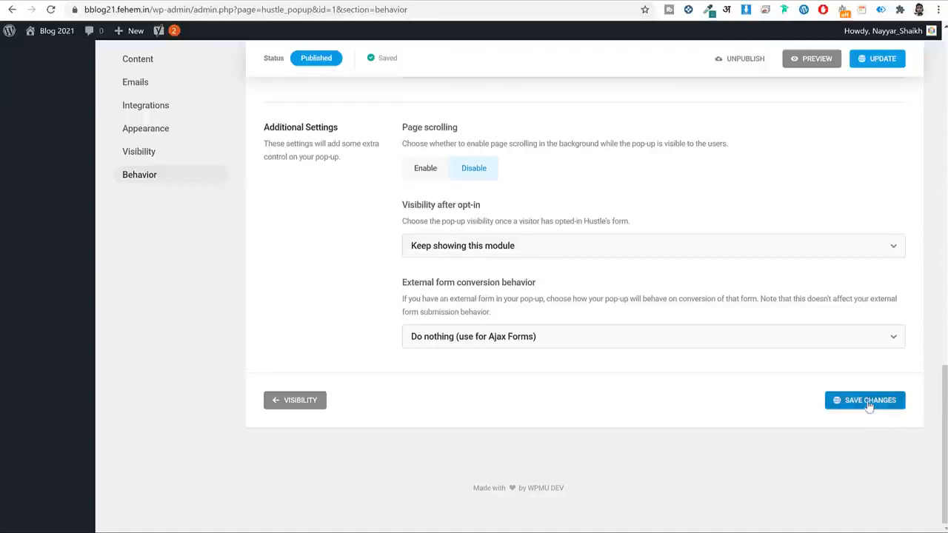
click(868, 406)
scroll(747, 322, up, 4)
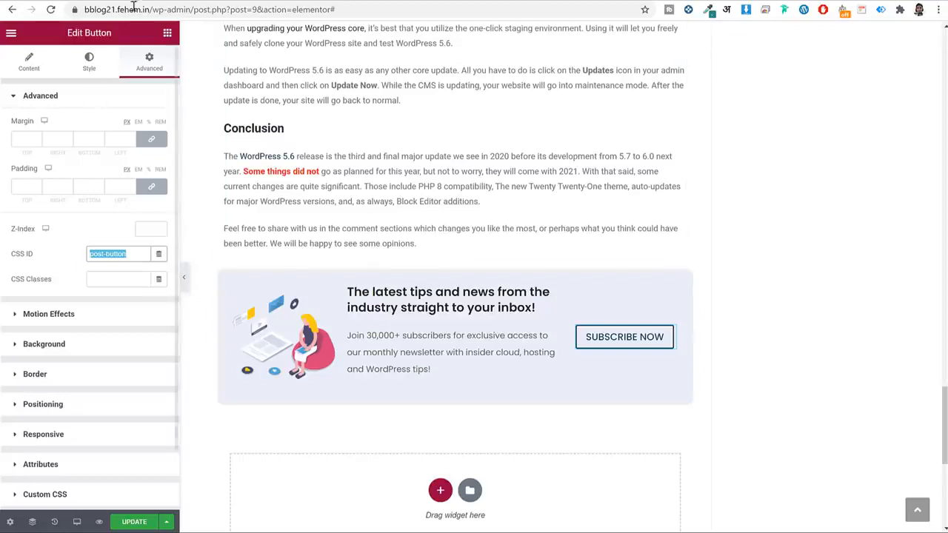
Update the post in Elementor and load the site's home page.
click(126, 518)
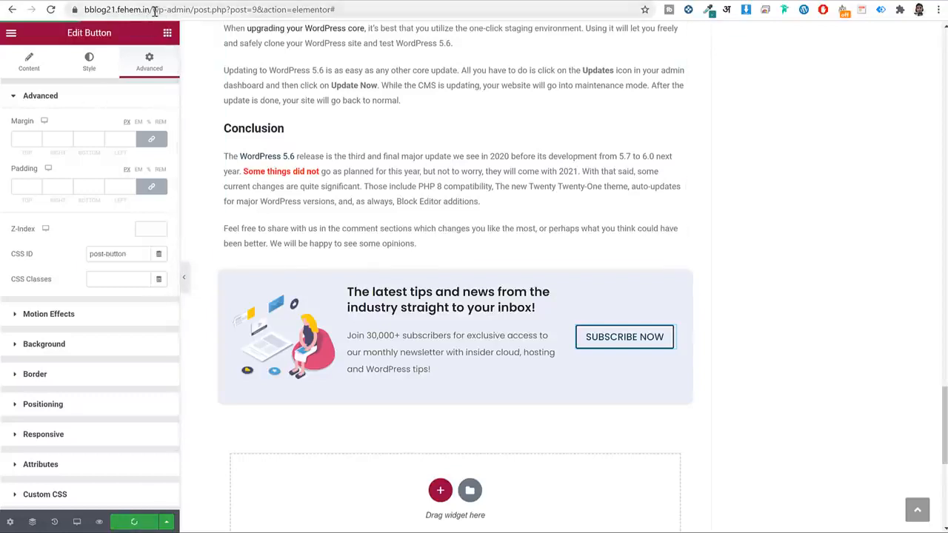
drag(291, 21, 574, 35)
key(BackSpace)
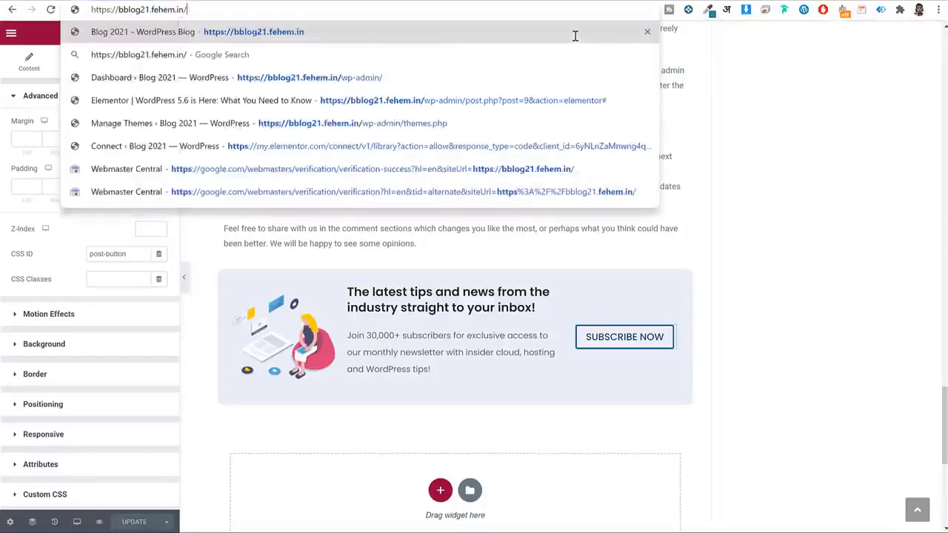
key(Return)
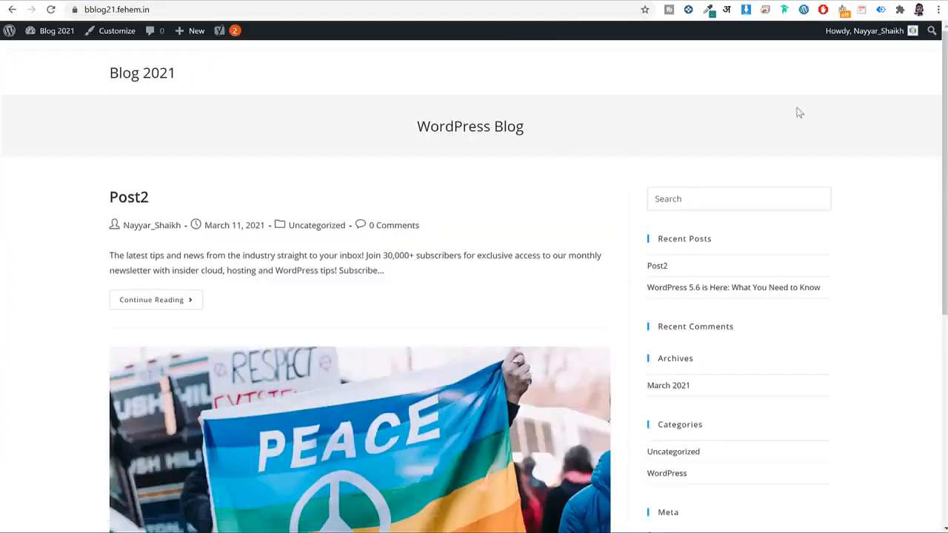
Open the WordPress 5.6 is Here post and scroll down through it.
scroll(876, 178, down, 5)
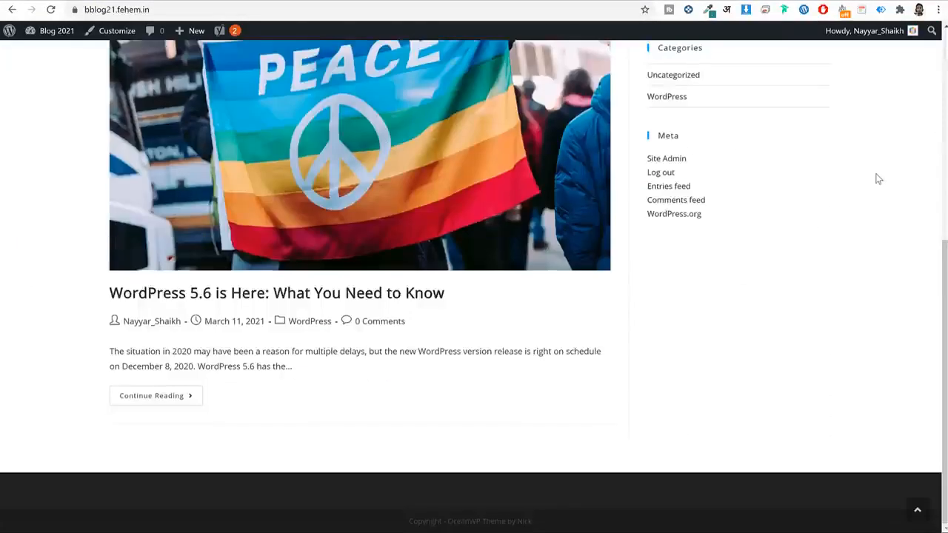
scroll(876, 179, up, 5)
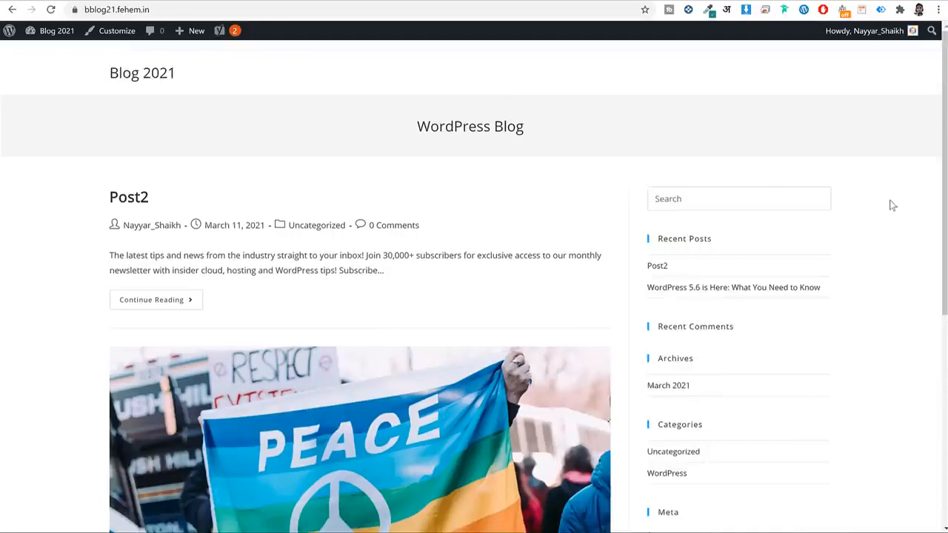
scroll(892, 205, down, 5)
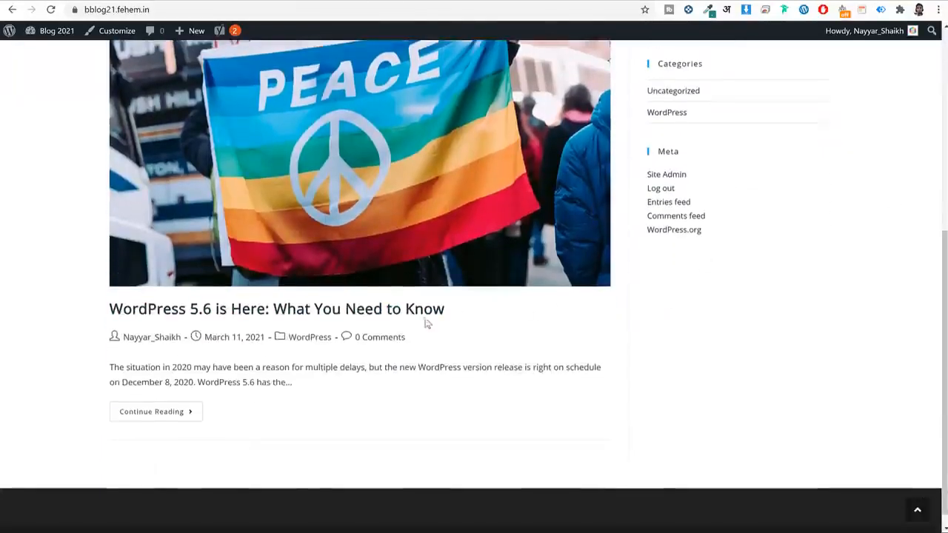
click(440, 311)
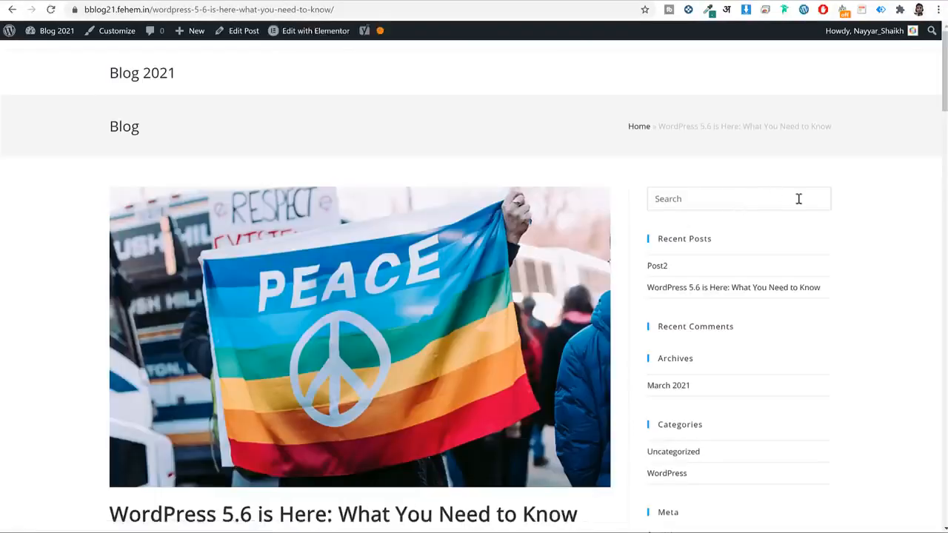
scroll(799, 200, down, 20)
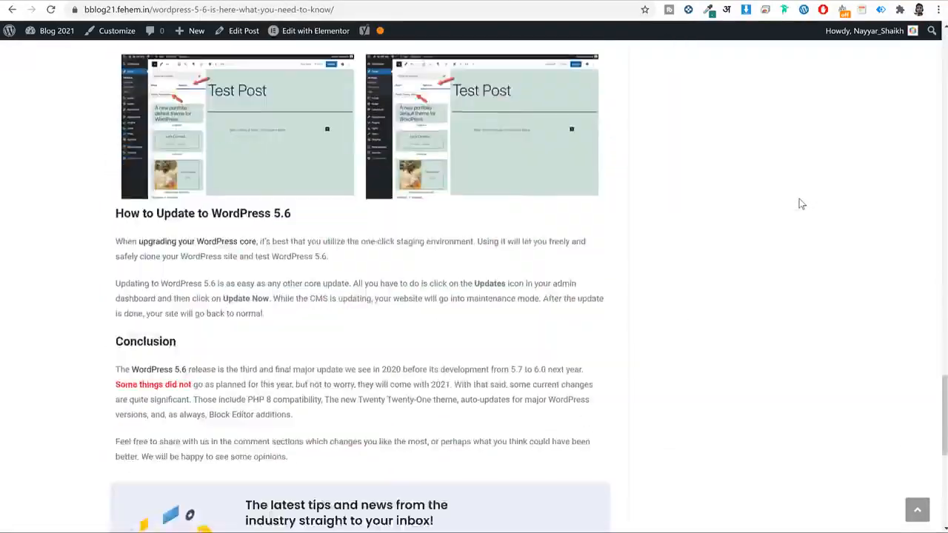
scroll(799, 198, down, 6)
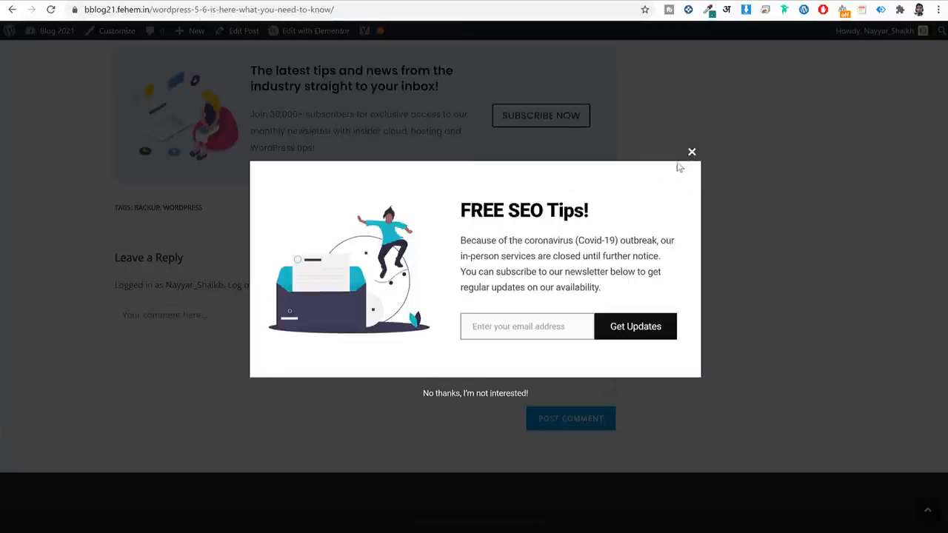
Close the pop-up, reopen it via SUBSCRIBE NOW and submit a test email address.
click(691, 152)
scroll(787, 168, up, 3)
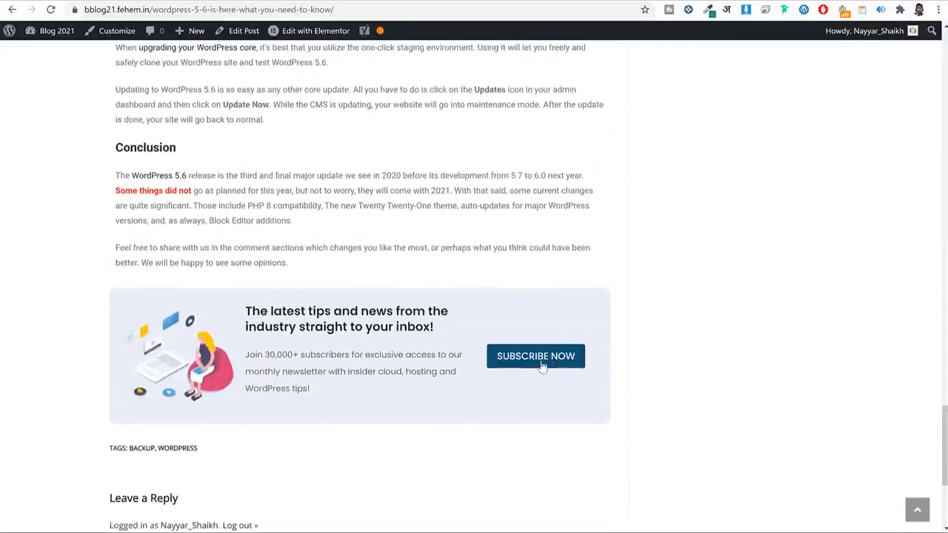
click(542, 360)
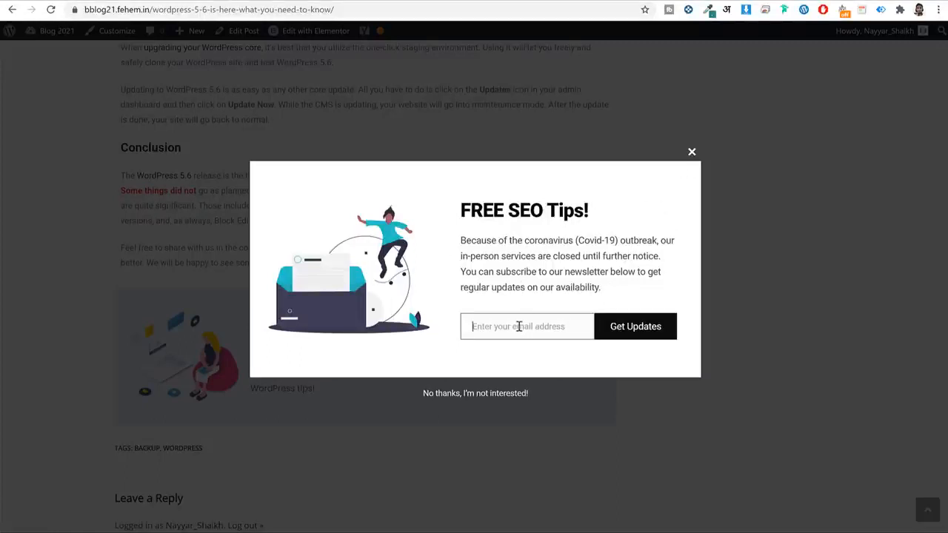
text(gmail@gmail.com)
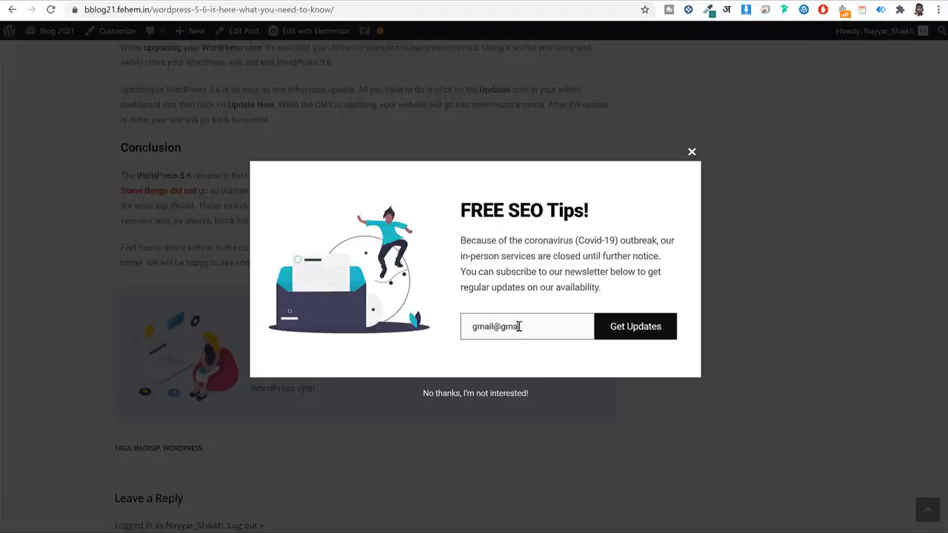
click(631, 329)
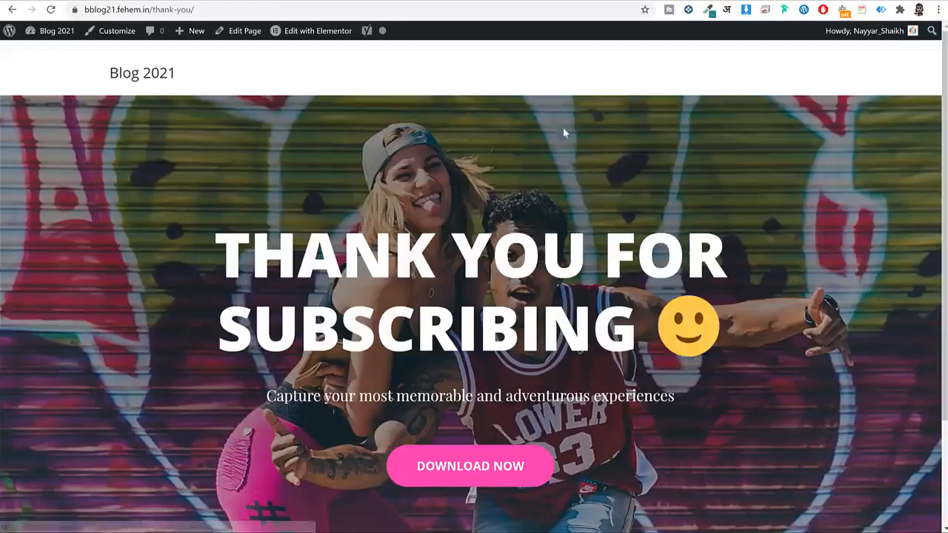
Open InstallationGuide.pdf from DOWNLOAD NOW, scroll it, then go back to the WordPress 5.6 post.
scroll(698, 176, down, 3)
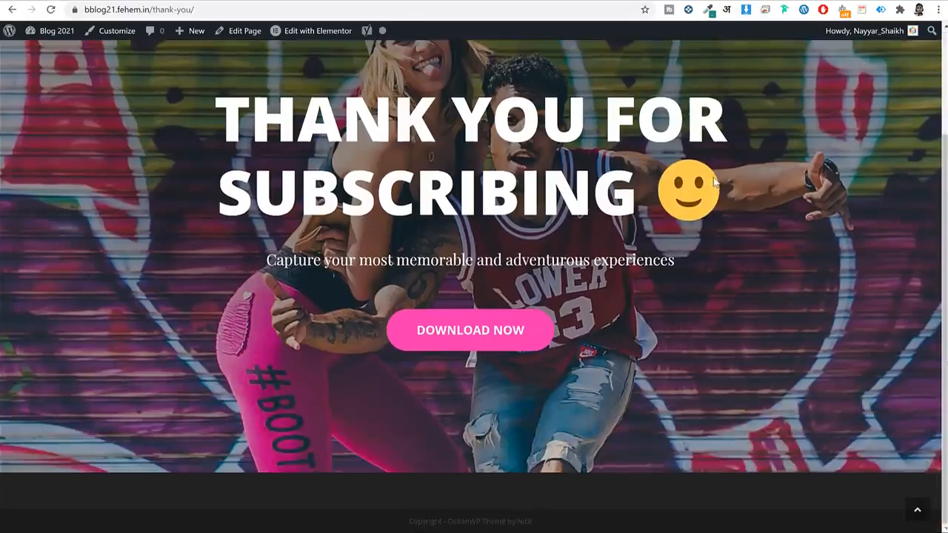
click(459, 344)
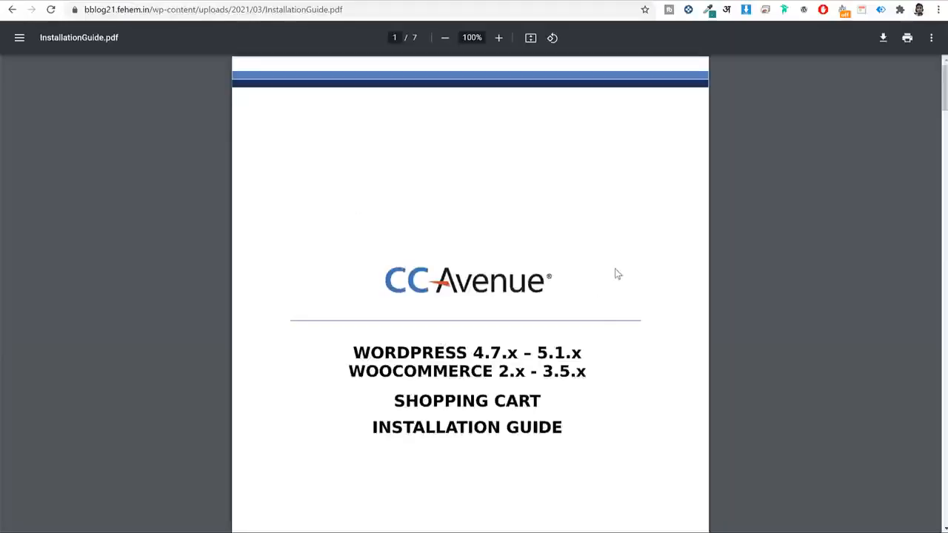
scroll(614, 274, down, 5)
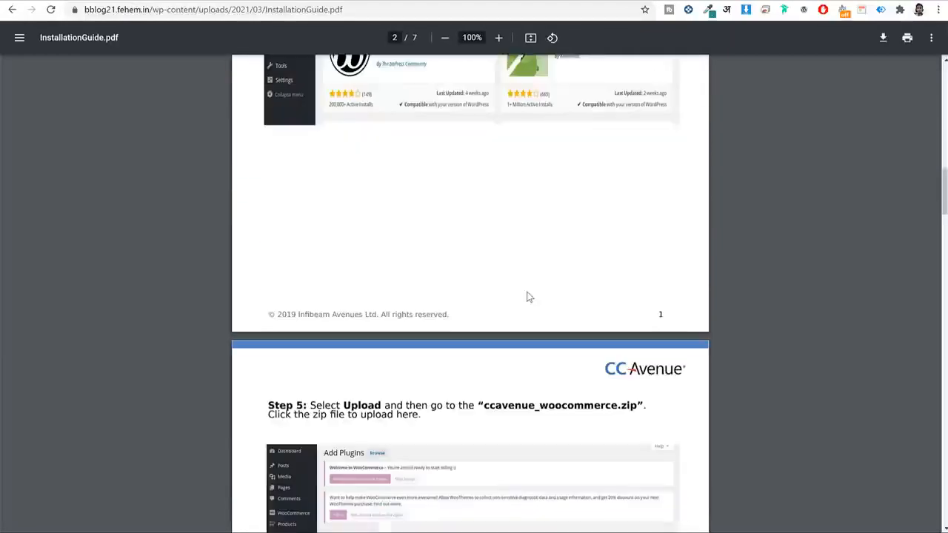
scroll(530, 297, up, 6)
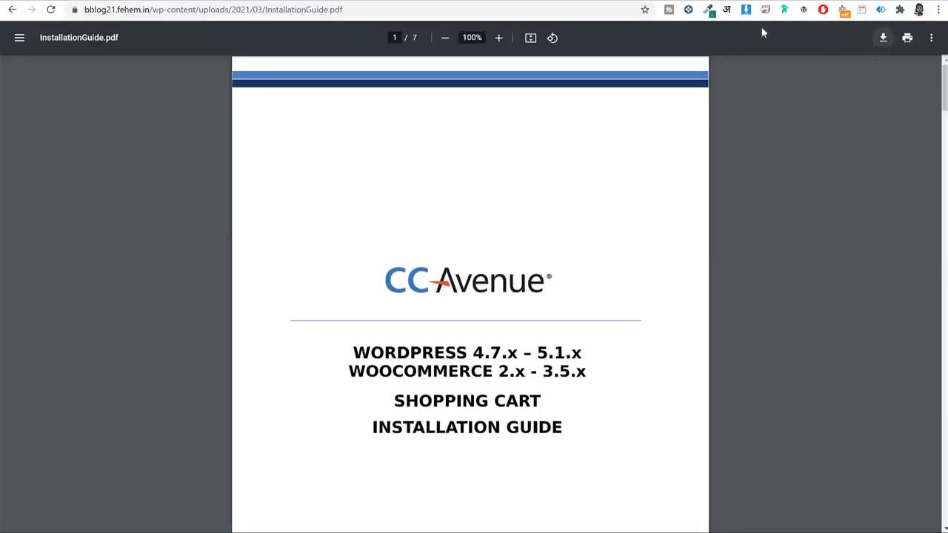
key(alt+Left)
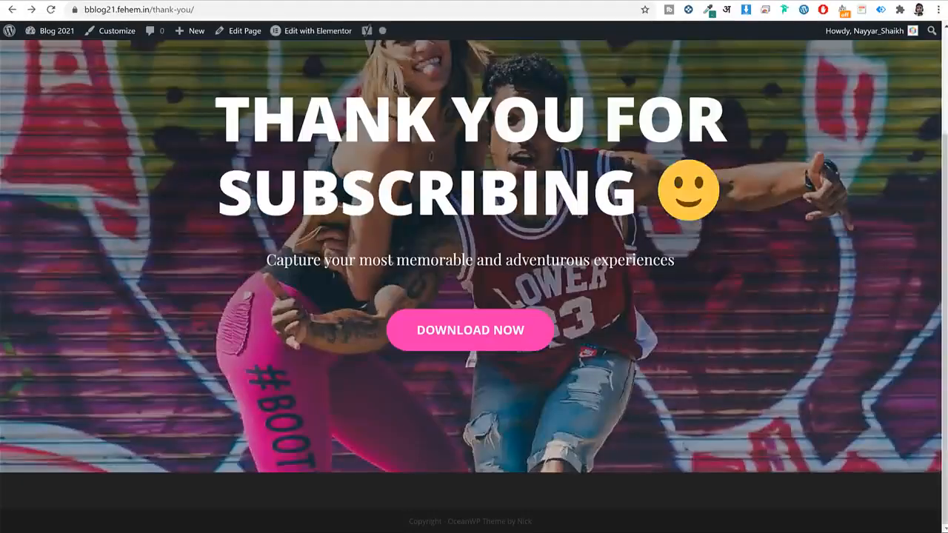
key(alt+Left)
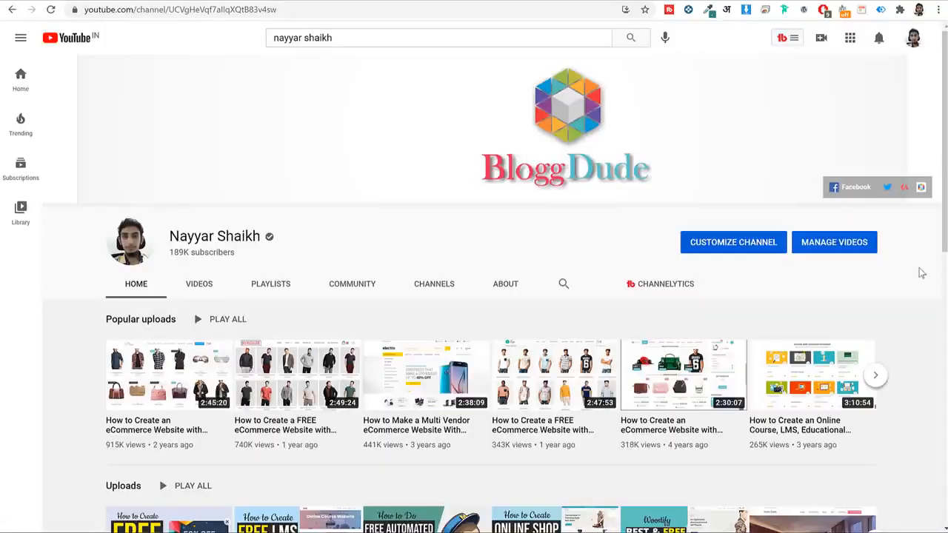
Search YouTube for the creator's hustle videos.
click(375, 38)
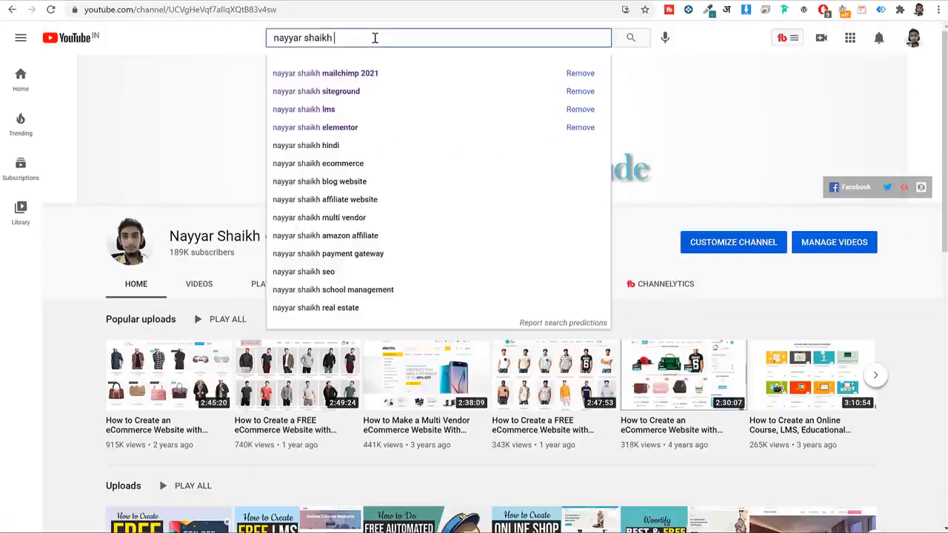
text(hustle)
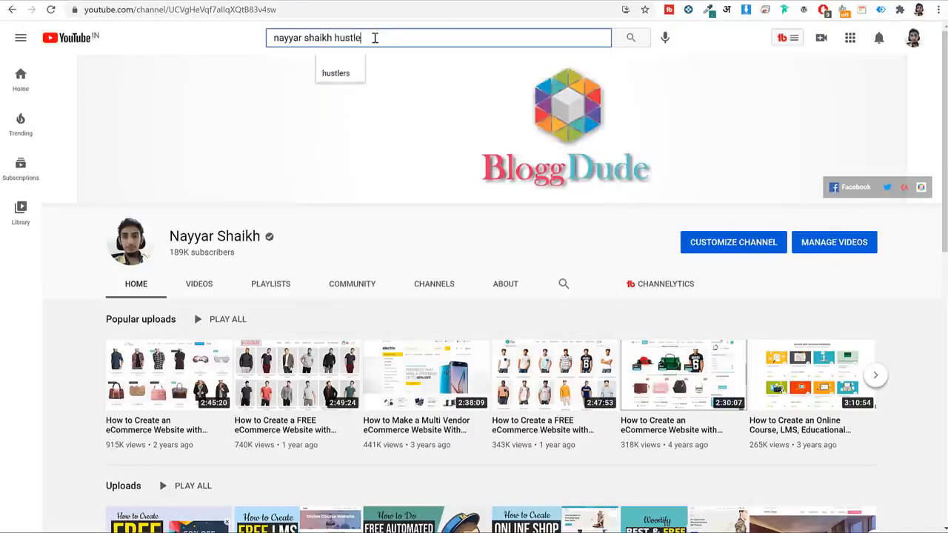
key(Return)
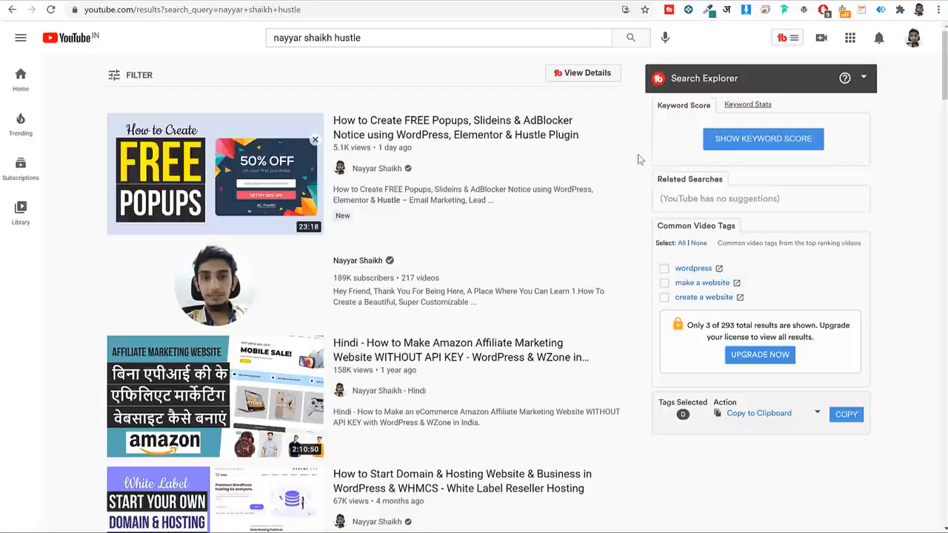
Change the search to the mailchimp 2021 suggestion, then return to WordPress.
drag(360, 37, 335, 63)
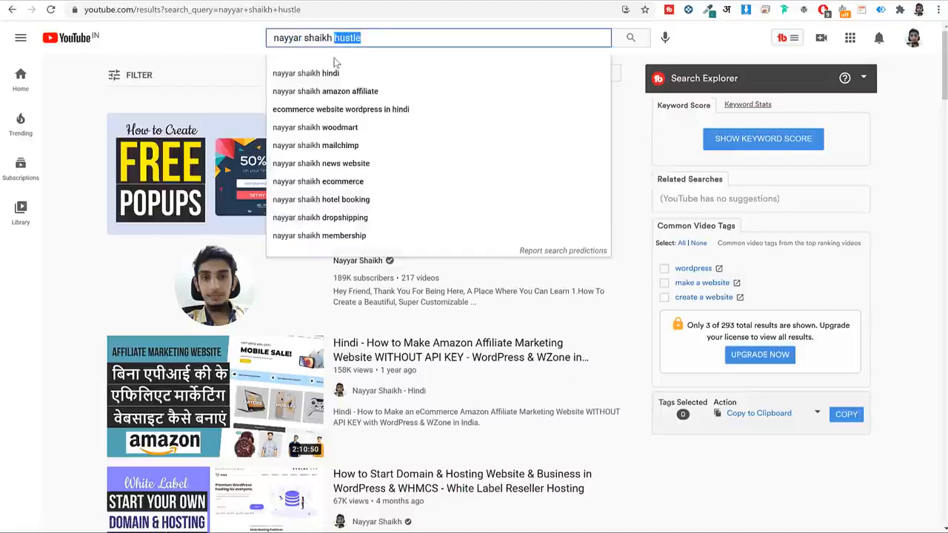
text(mailc)
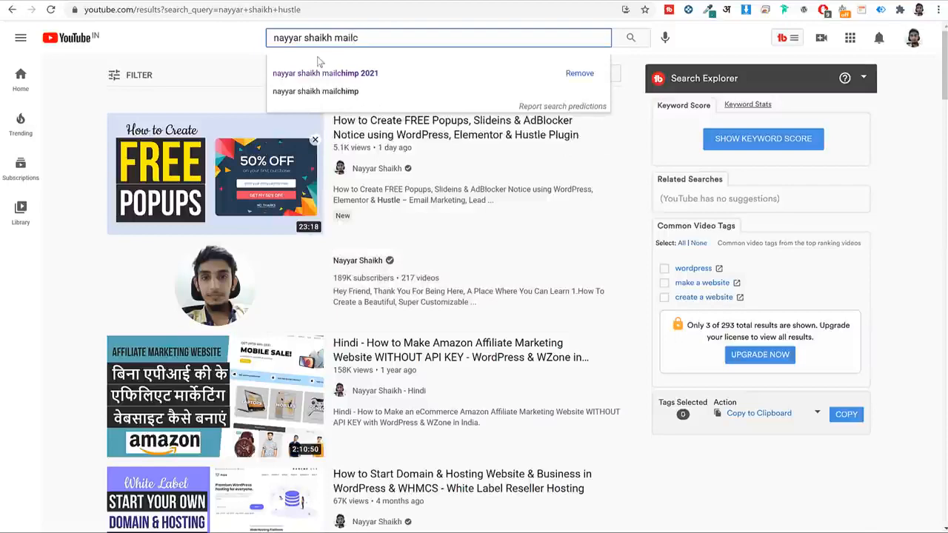
click(398, 75)
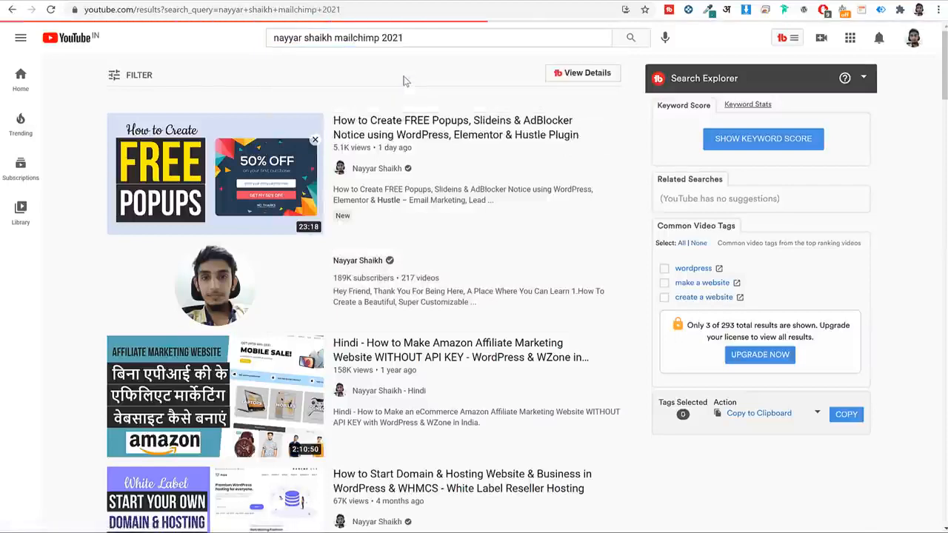
mouse_move(296, 207)
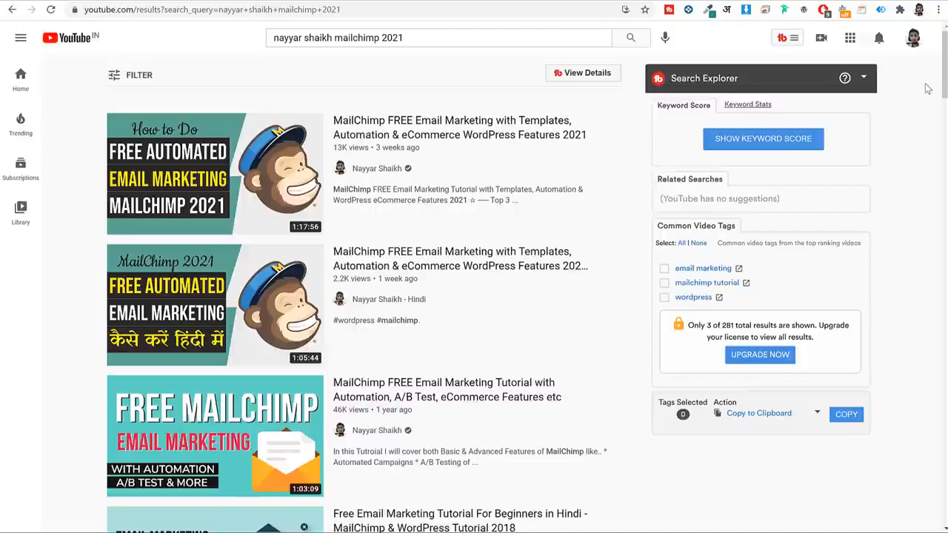
click(230, 1)
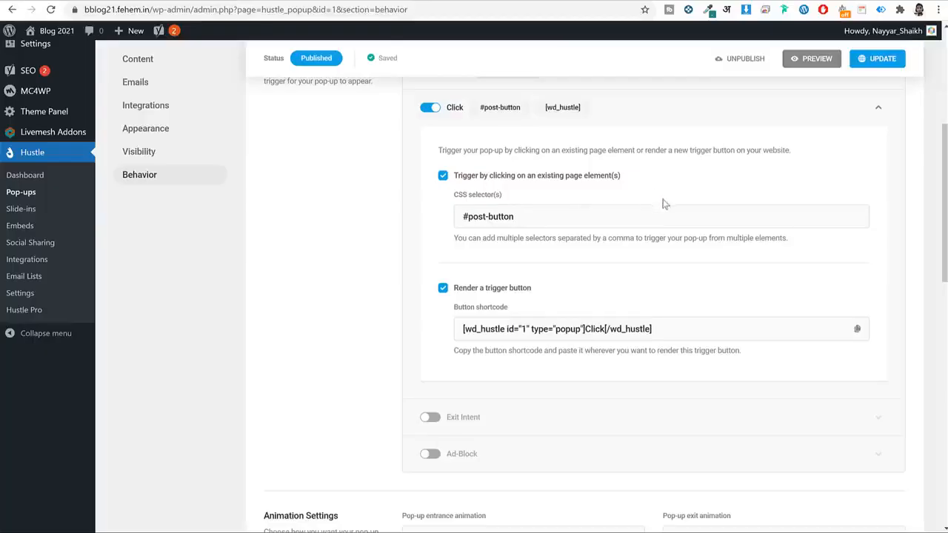
Go to the Site Kit setup splash page from the WordPress admin sidebar.
scroll(656, 202, up, 3)
scroll(673, 248, up, 2)
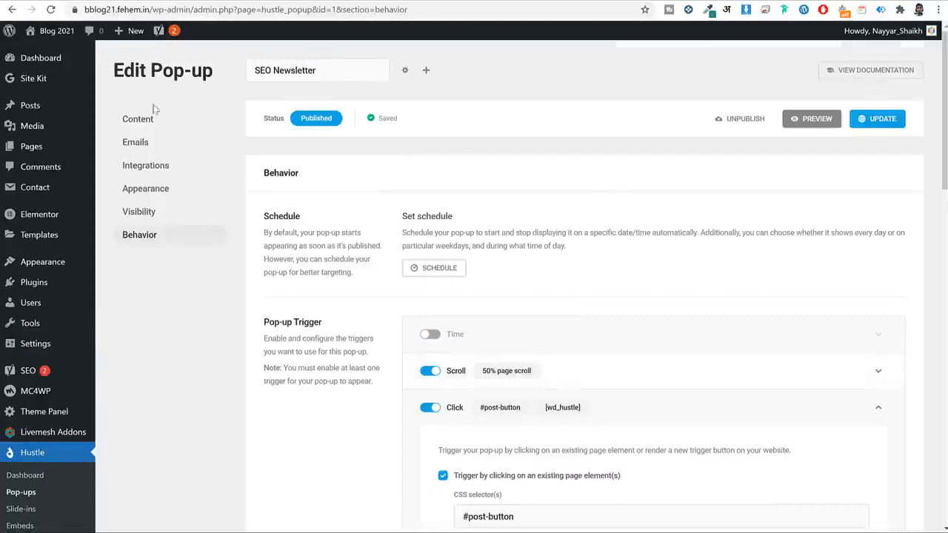
click(51, 79)
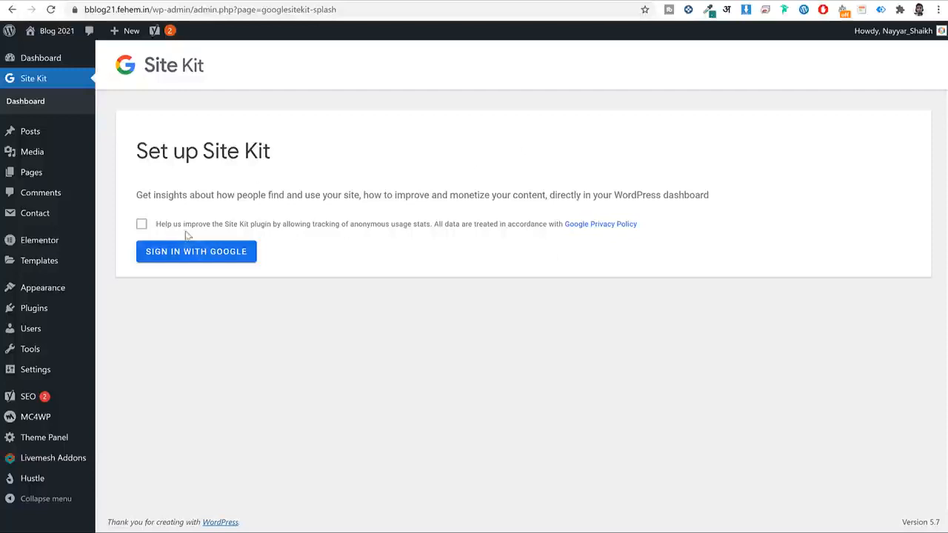
Opt into Site Kit's anonymous usage tracking and begin connecting a Google account.
click(146, 229)
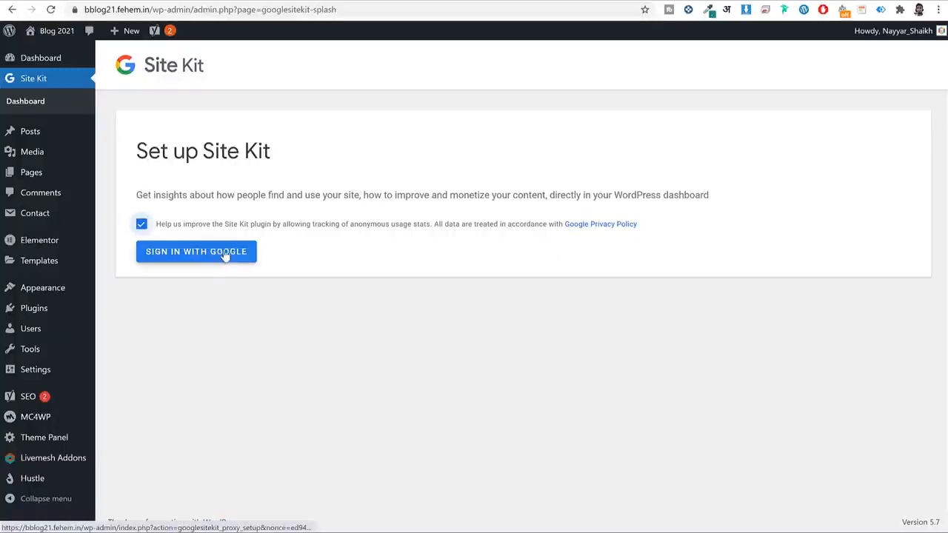
click(222, 253)
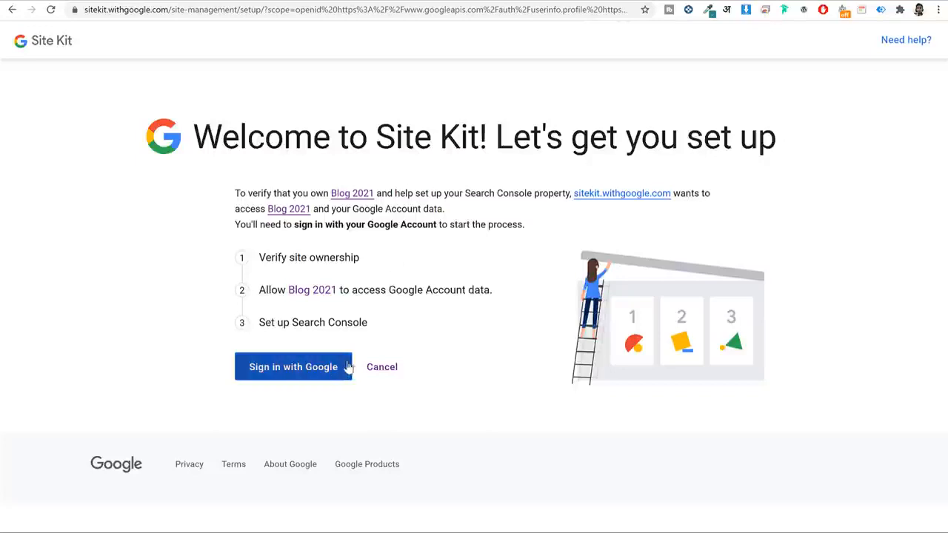
Continue Google sign-in to the account chooser, then open a new browser tab.
click(302, 375)
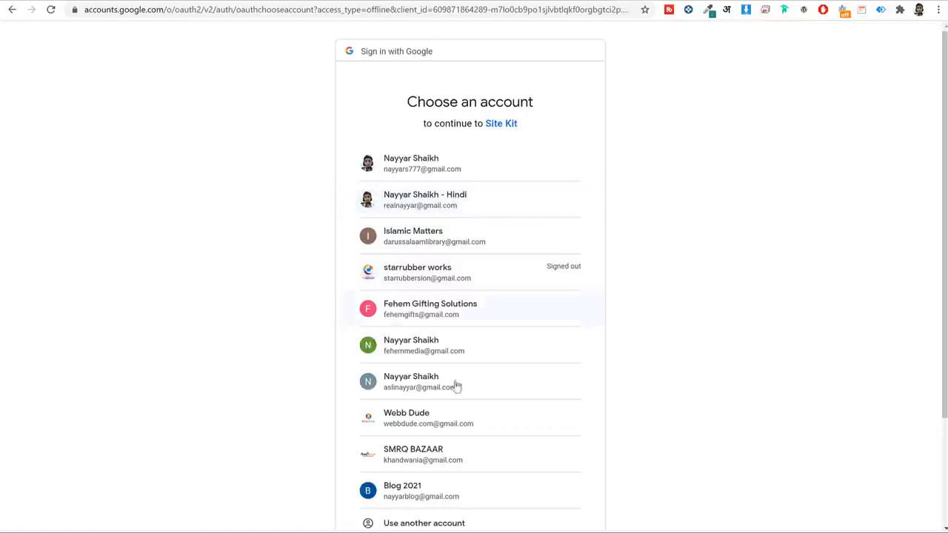
scroll(503, 382, down, 2)
scroll(647, 311, up, 2)
key(ctrl+t)
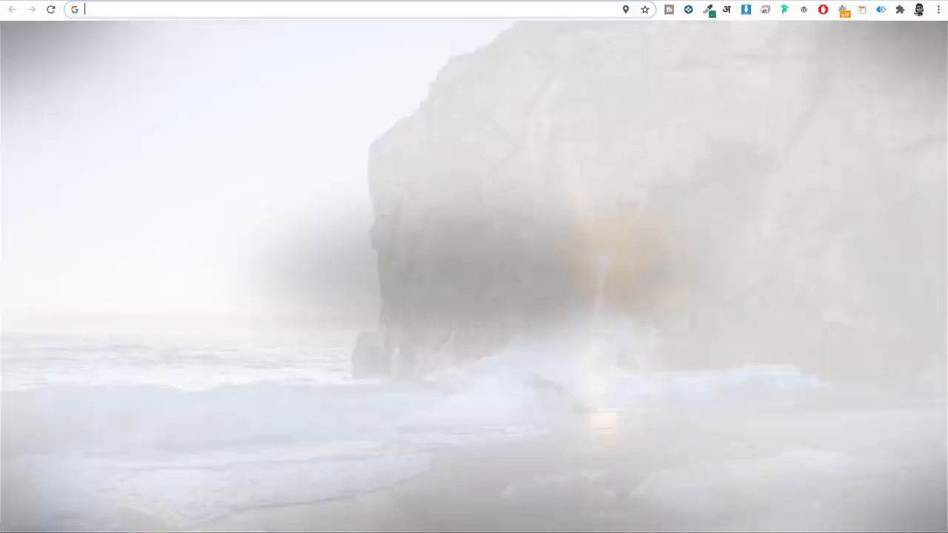
Search Google for Google Analytics and open its website.
text(goo)
key(Return)
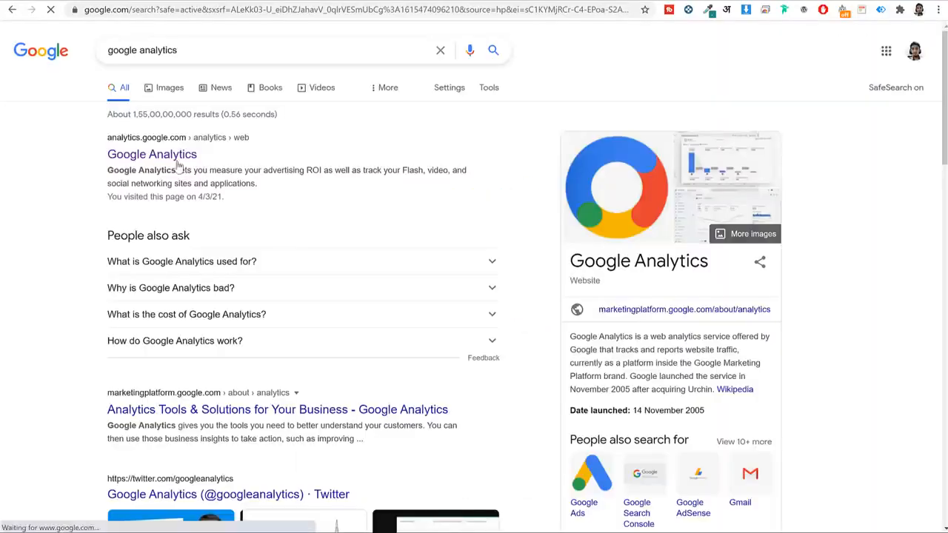
click(179, 158)
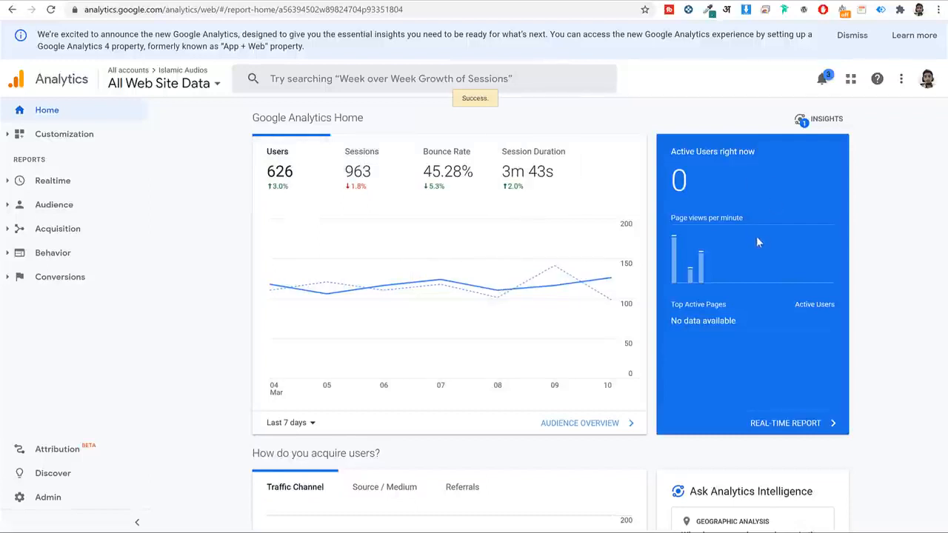
Scroll through the Home dashboard's traffic, location, device and top-pages reports, then back up.
scroll(755, 236, down, 1)
mouse_move(701, 198)
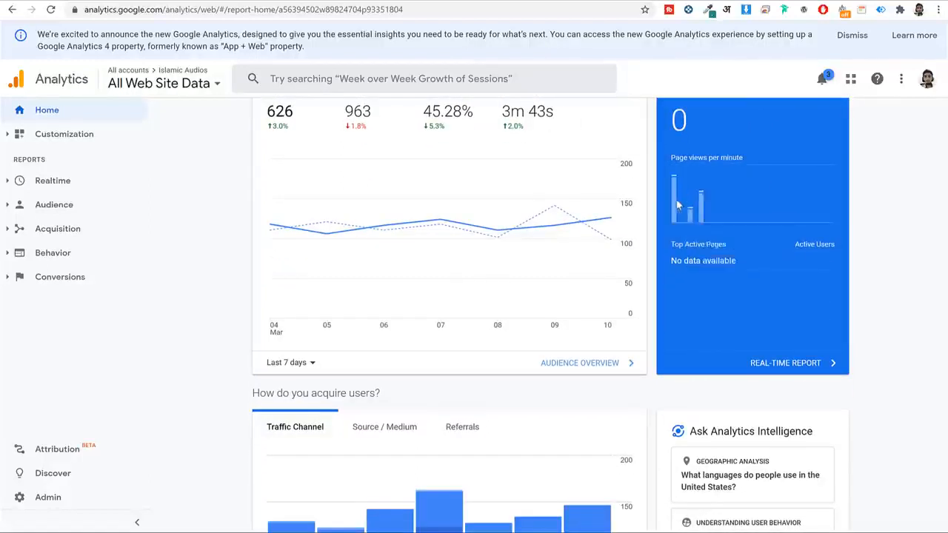
scroll(842, 269, down, 4)
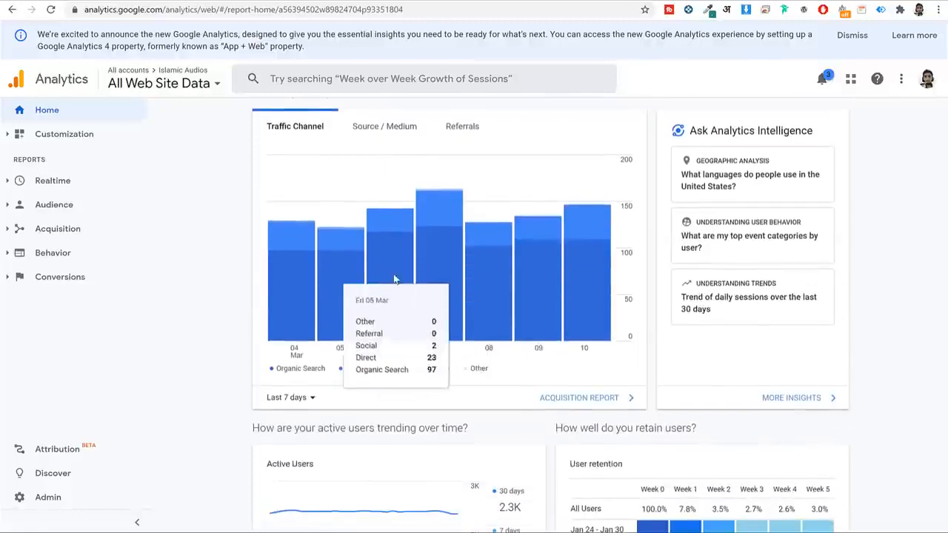
scroll(394, 279, down, 10)
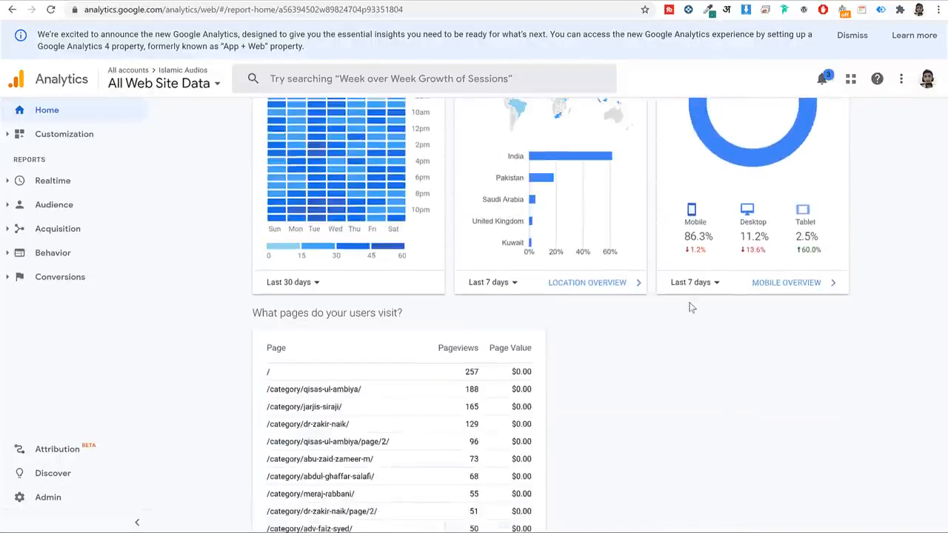
scroll(690, 307, up, 2)
mouse_move(549, 340)
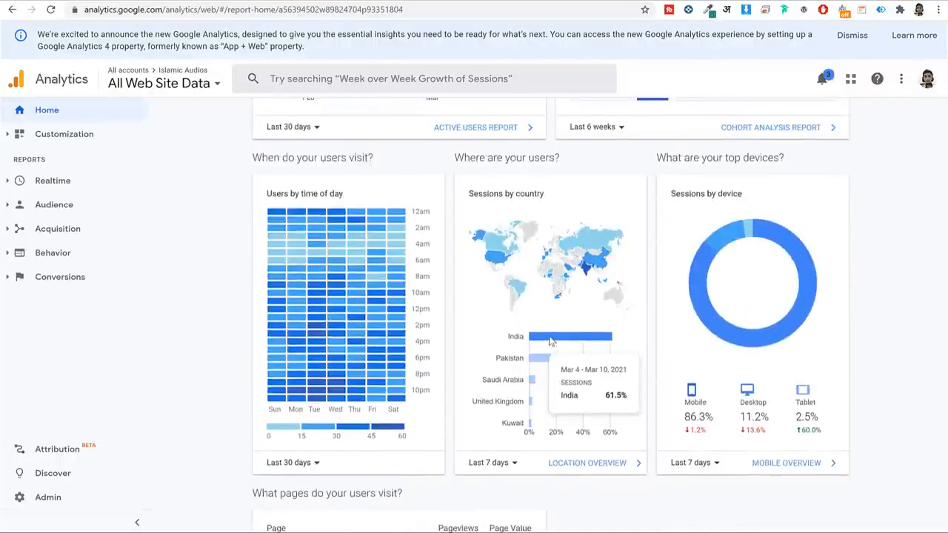
scroll(638, 333, down, 1)
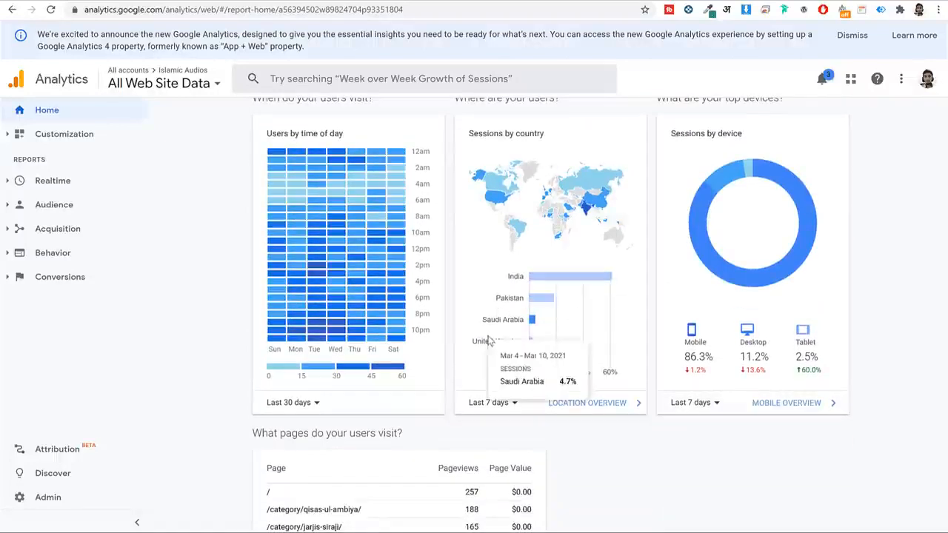
scroll(488, 340, down, 3)
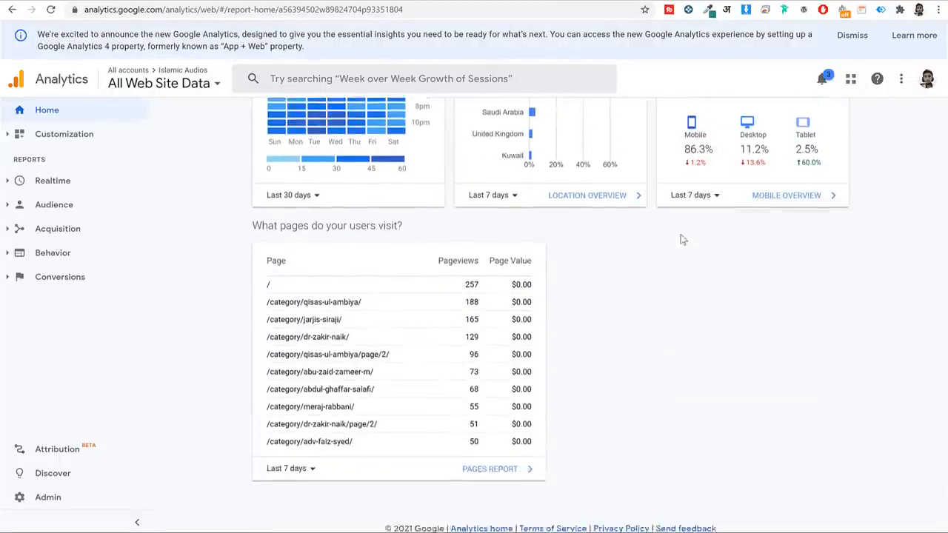
scroll(561, 352, up, 5)
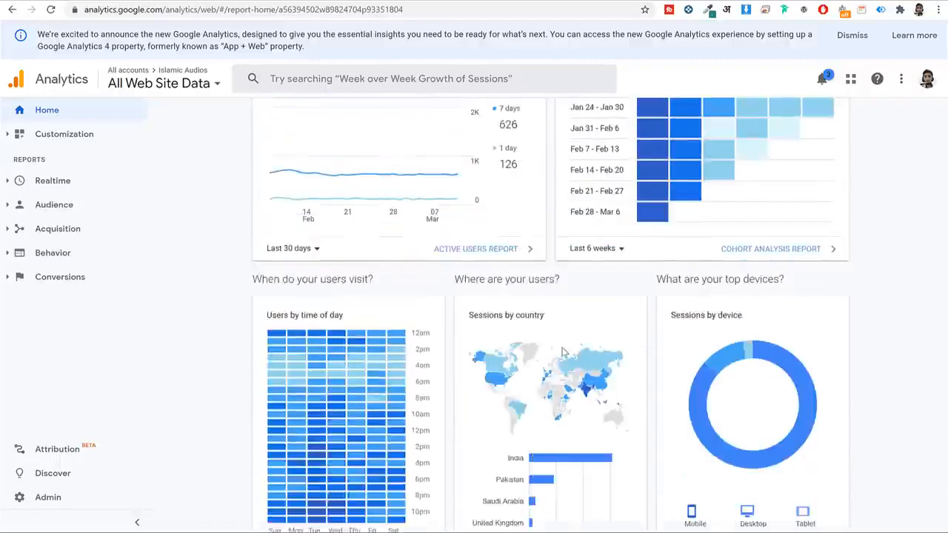
scroll(561, 351, up, 10)
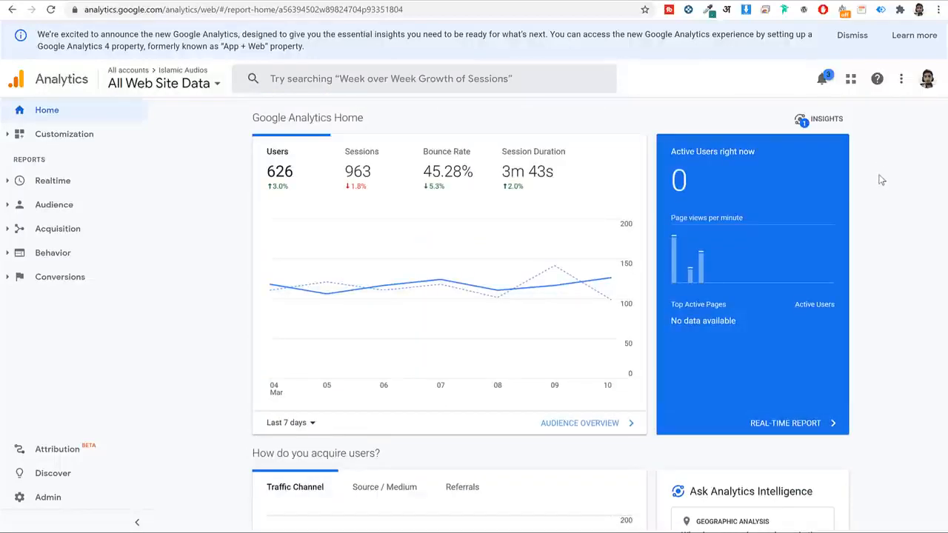
Switch to the blog's Google account and start measuring with a new Analytics account.
click(927, 80)
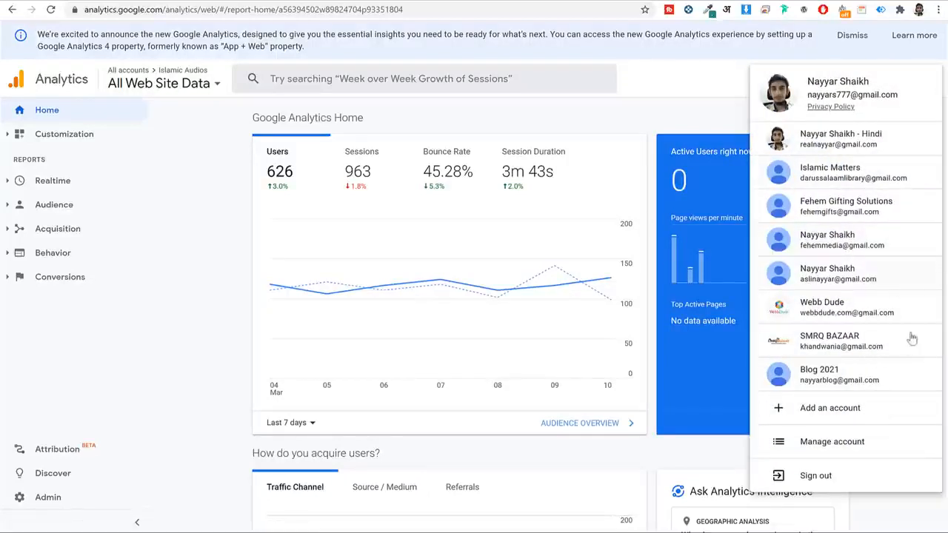
click(865, 376)
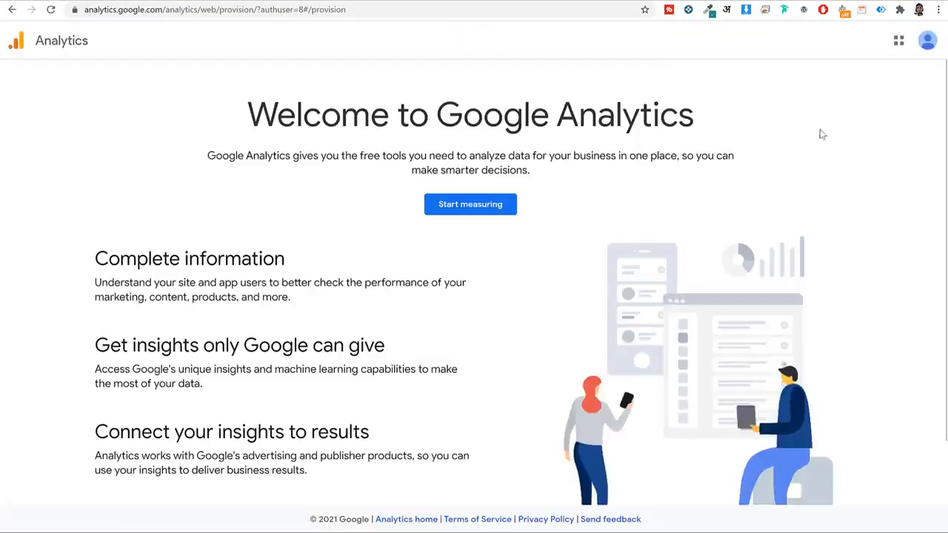
click(470, 205)
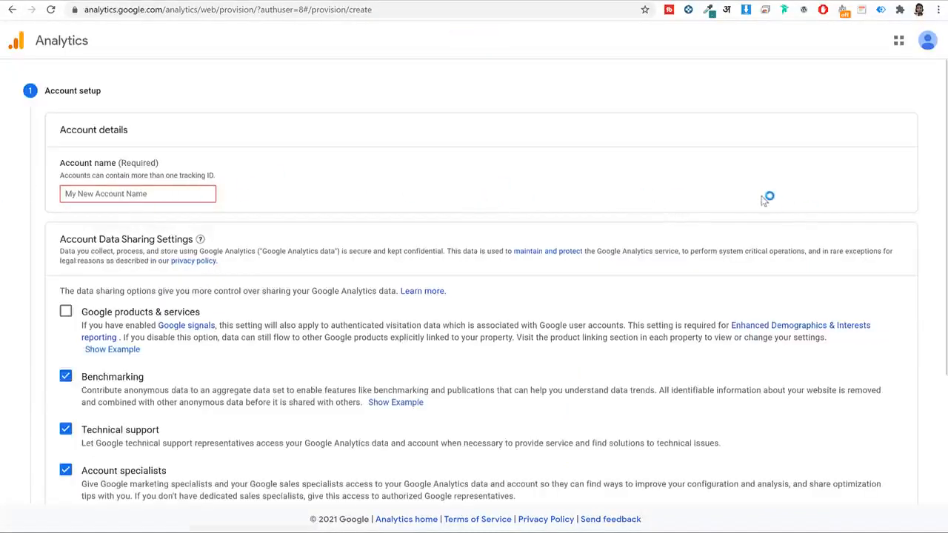
Name the account Blog2021 and leave all four data-sharing options enabled.
text(Blog2021)
scroll(106, 266, down, 2)
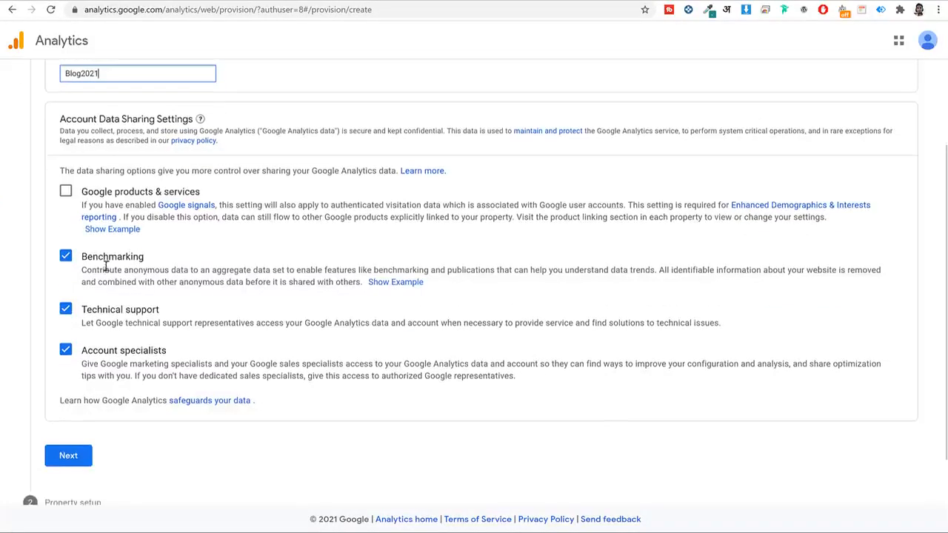
click(65, 192)
click(66, 191)
click(66, 257)
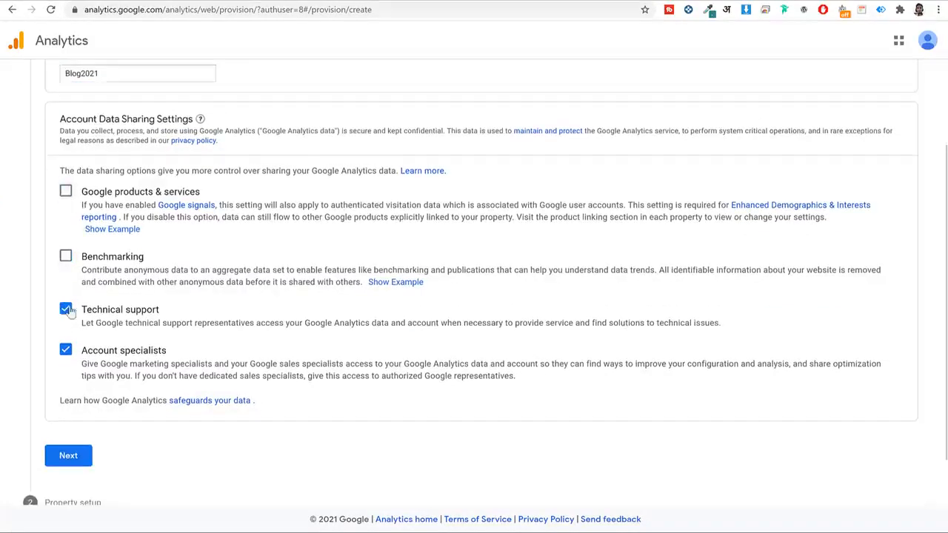
click(65, 191)
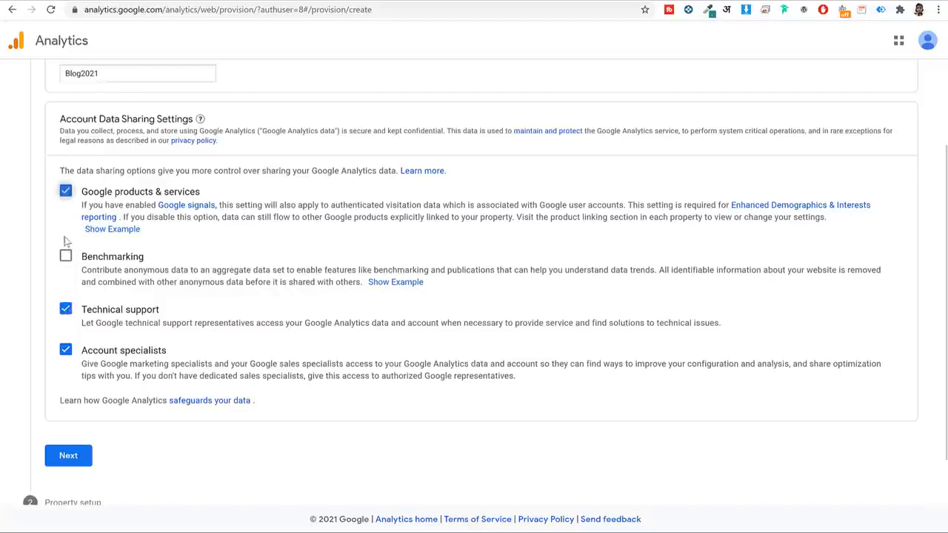
click(66, 256)
scroll(74, 403, down, 2)
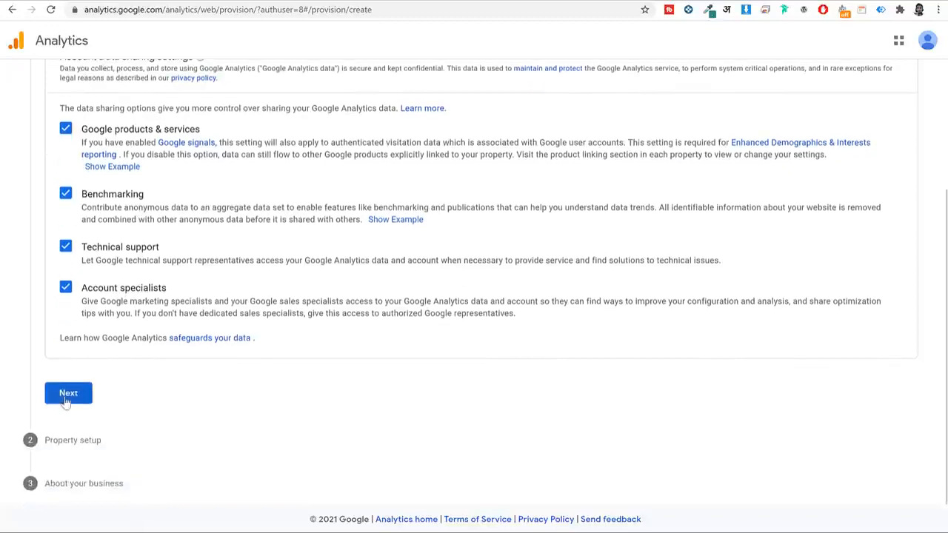
Name the property Blog2021 and set the reporting time zone to India.
click(68, 393)
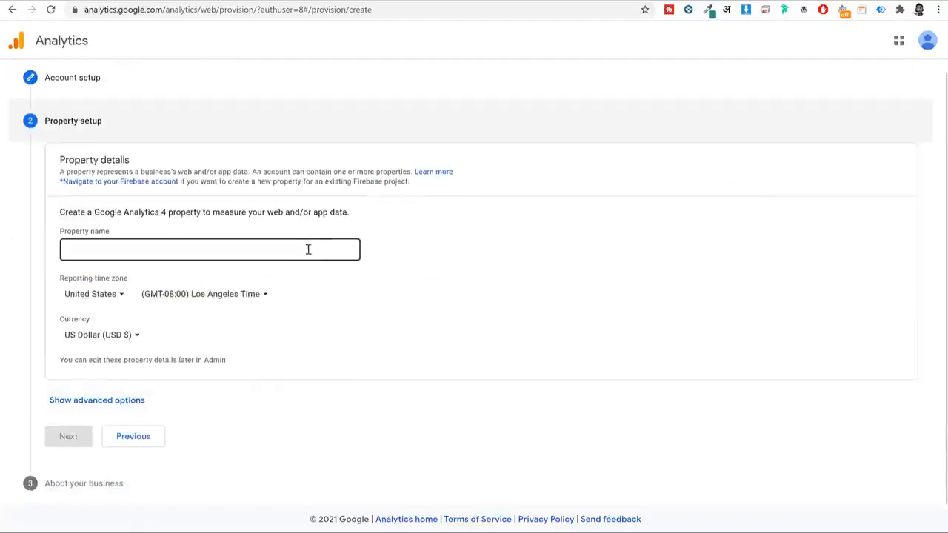
click(163, 249)
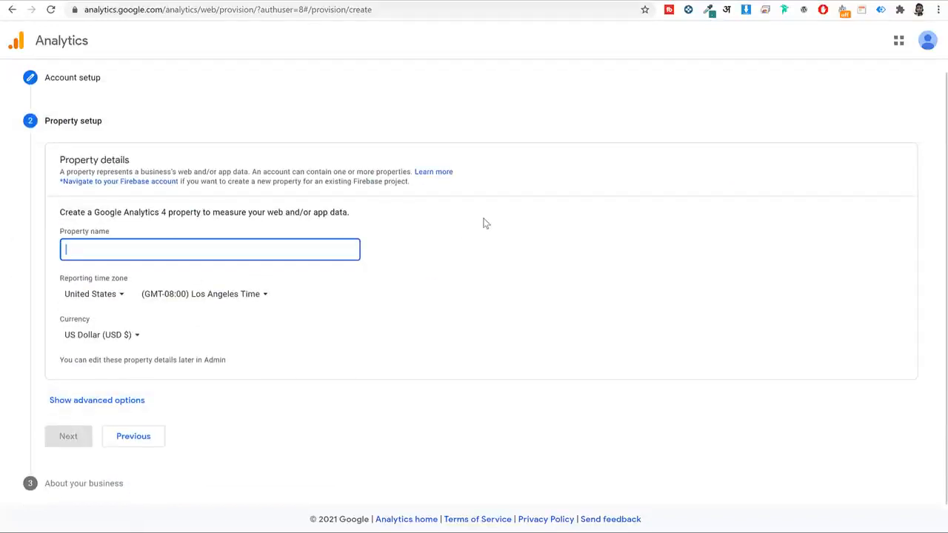
text(Blog2021)
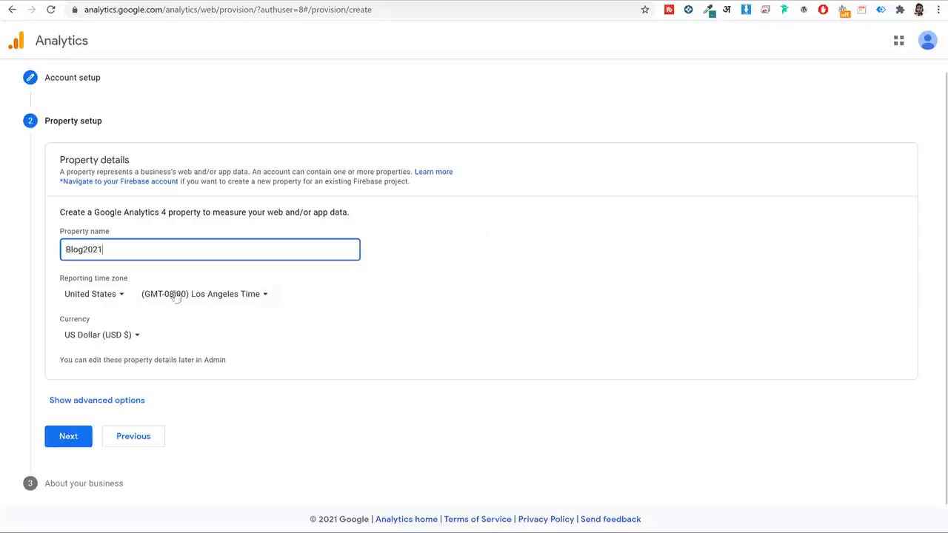
click(101, 294)
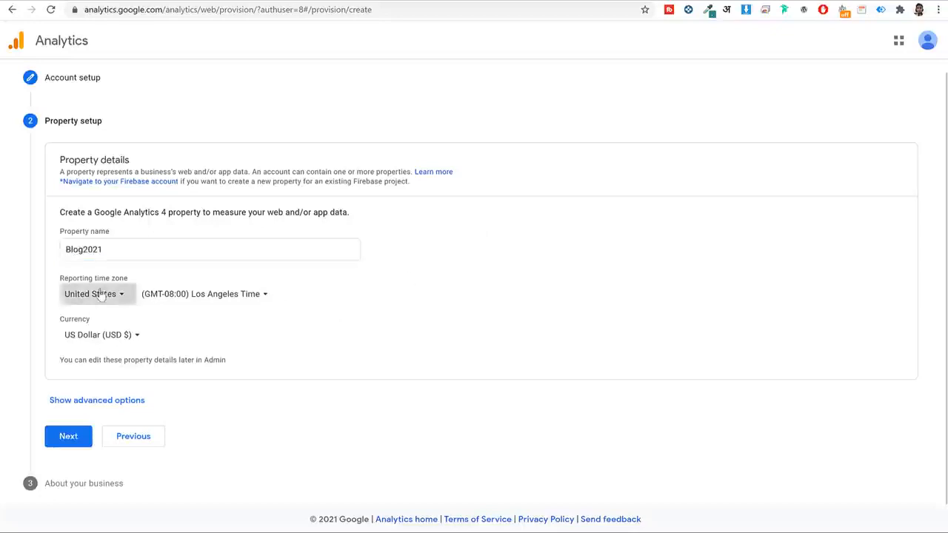
text(ind)
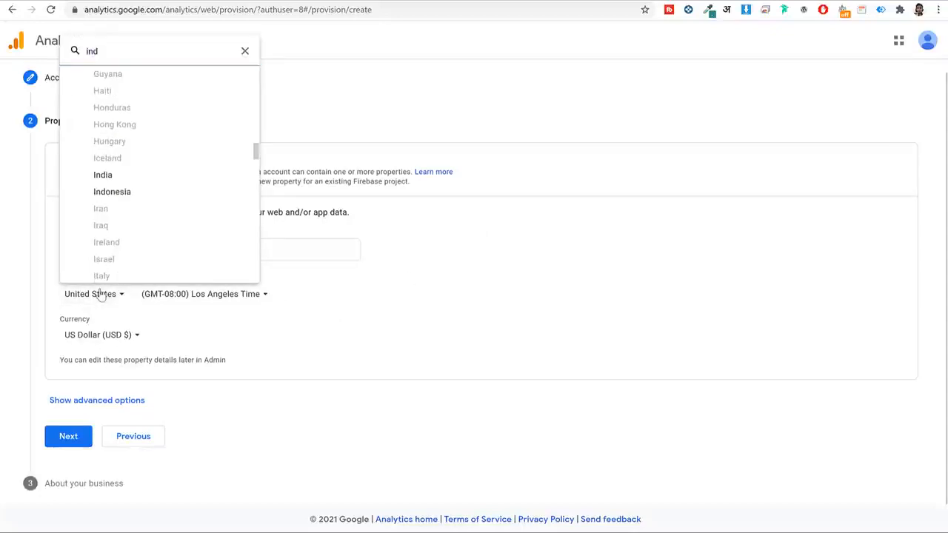
click(128, 176)
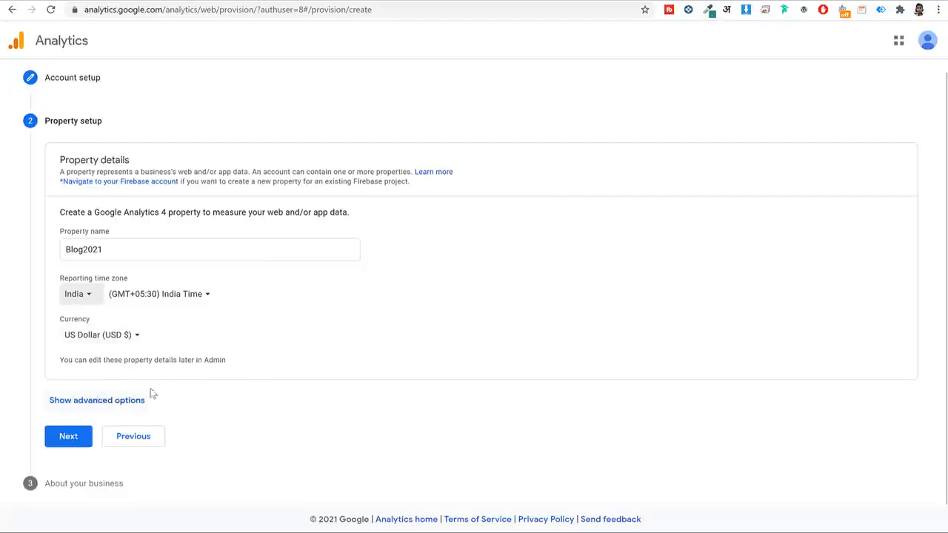
In advanced options, also create a Universal Analytics property.
click(115, 403)
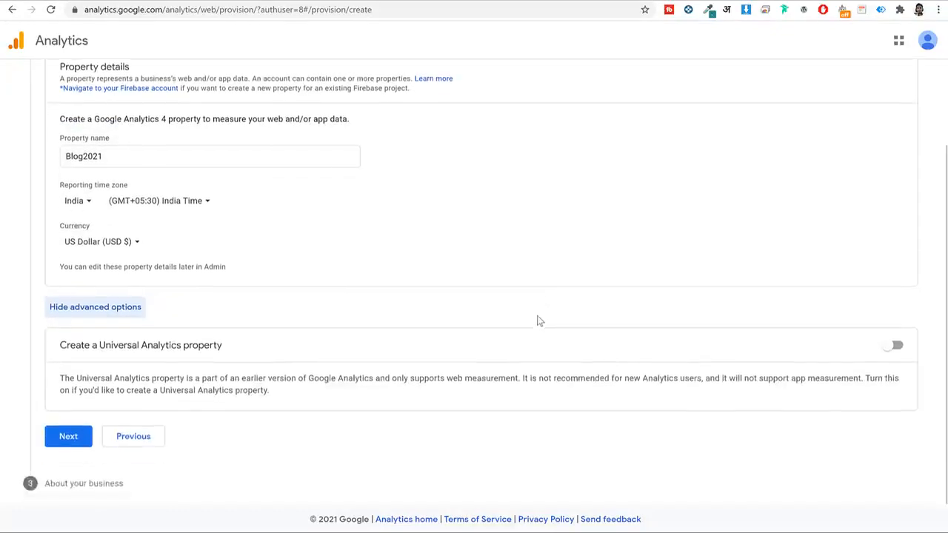
click(896, 348)
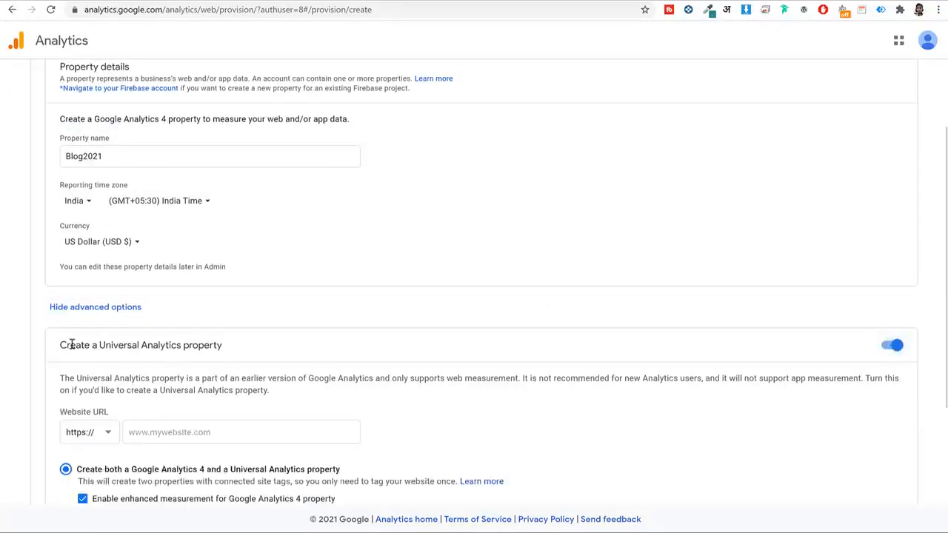
drag(103, 345, 244, 347)
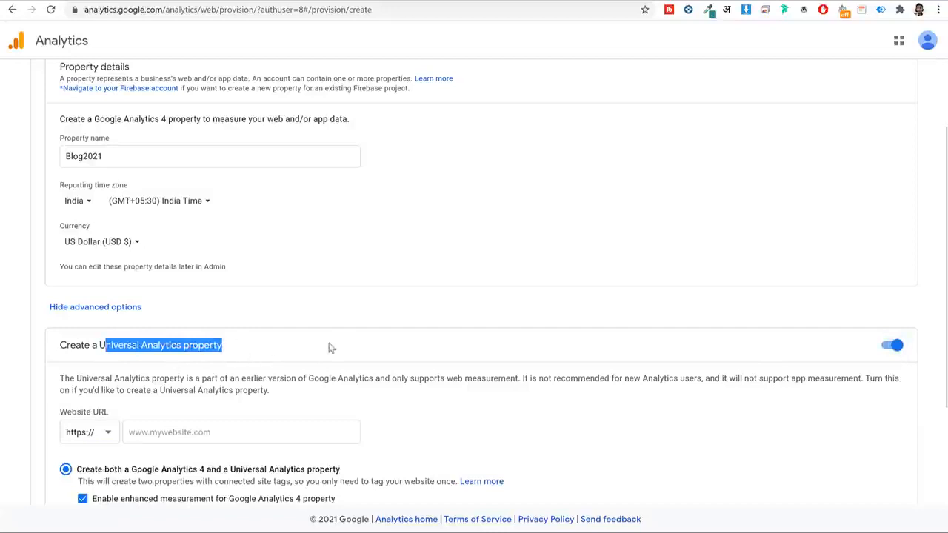
scroll(341, 347, down, 1)
scroll(340, 347, down, 1)
click(194, 313)
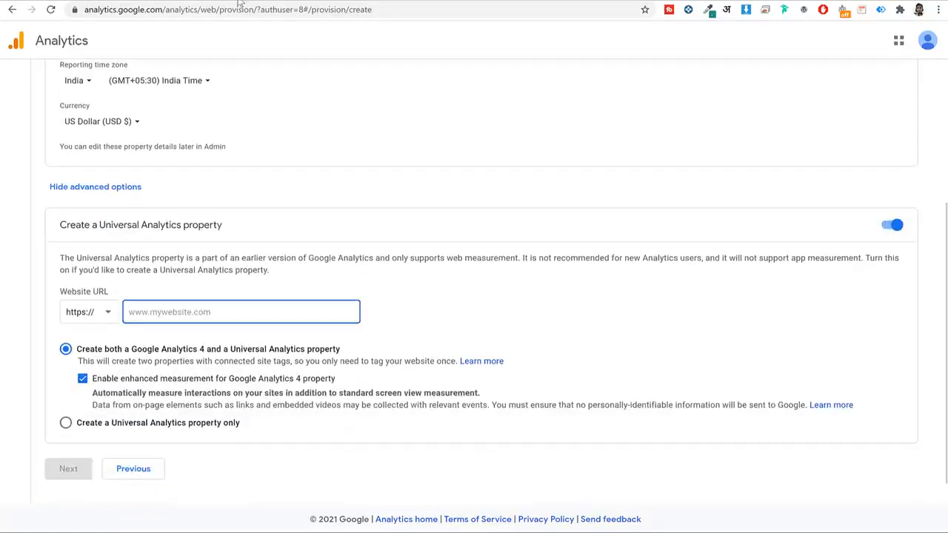
Copy the blog address into Website URL, trimmed to bblog21.fehem.in, and continue.
click(165, 1)
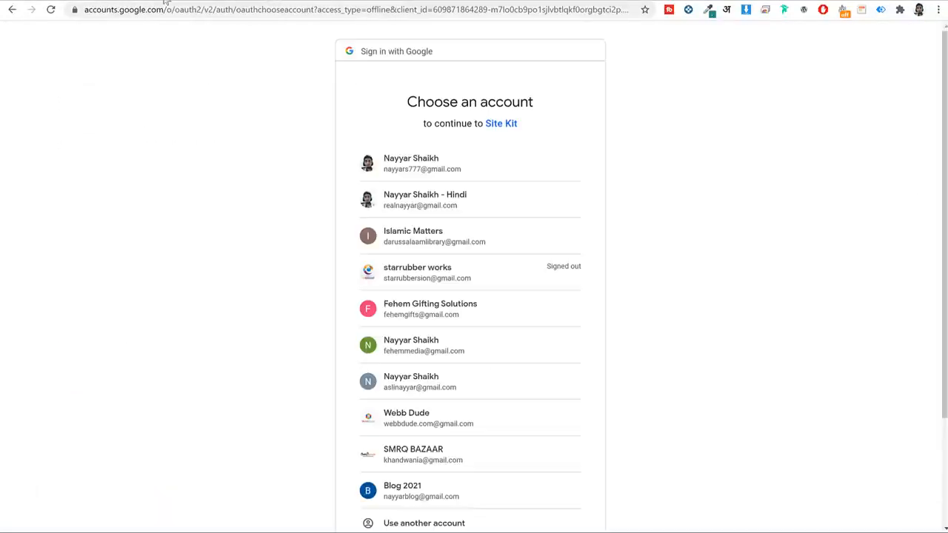
click(145, 0)
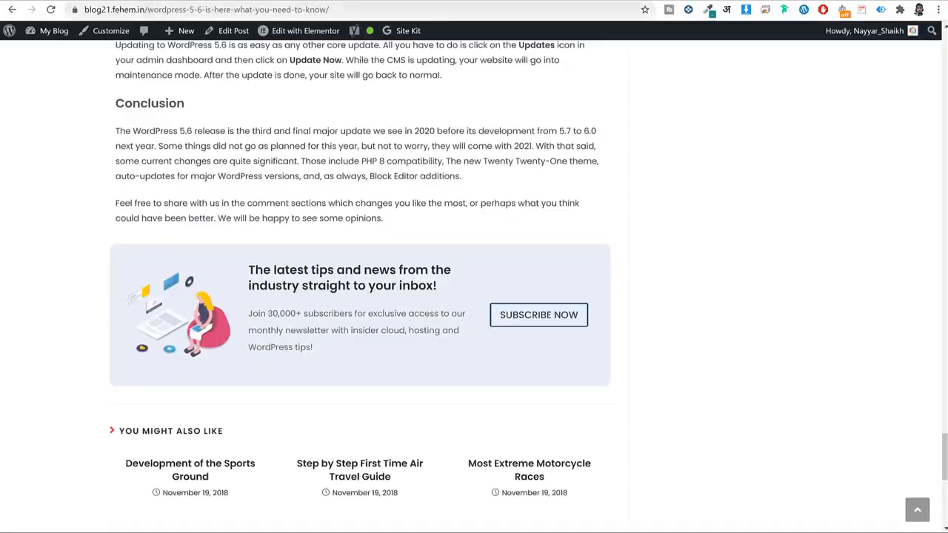
click(169, 1)
drag(155, 9, 78, 26)
key(ctrl+c)
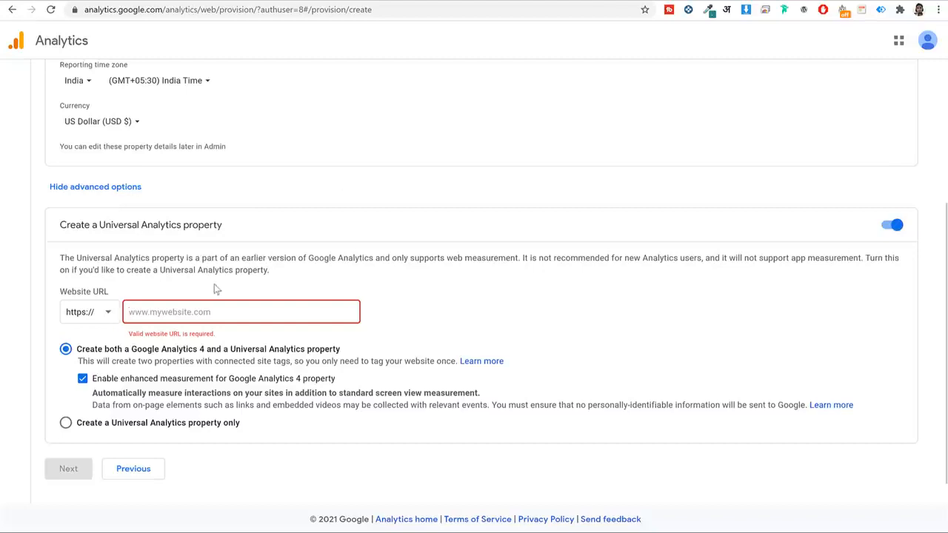
click(168, 311)
key(ctrl+v)
drag(156, 312, 128, 311)
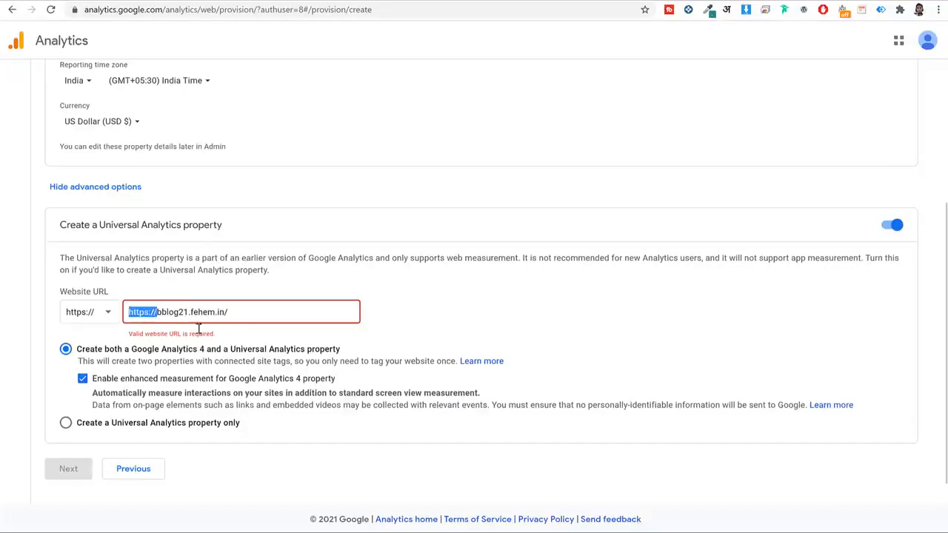
key(BackSpace)
click(274, 315)
key(BackSpace)
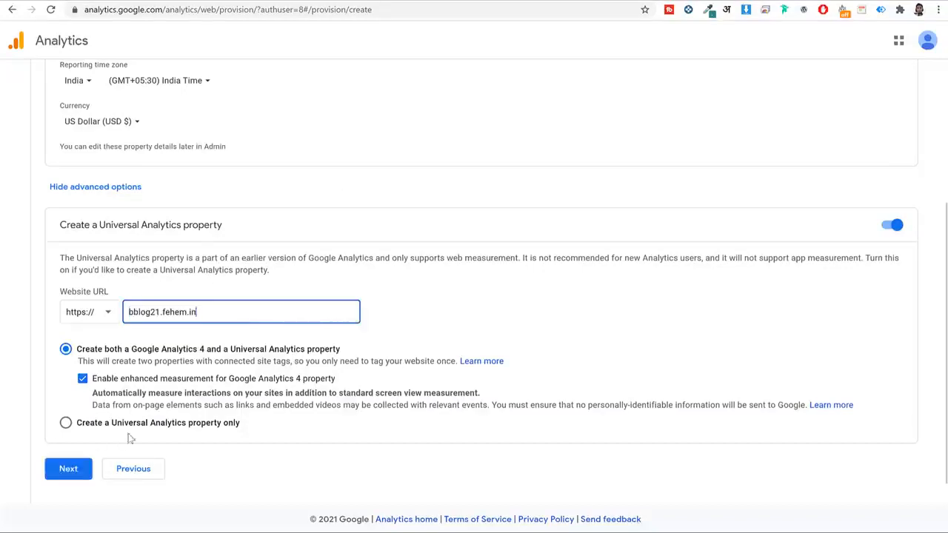
click(68, 471)
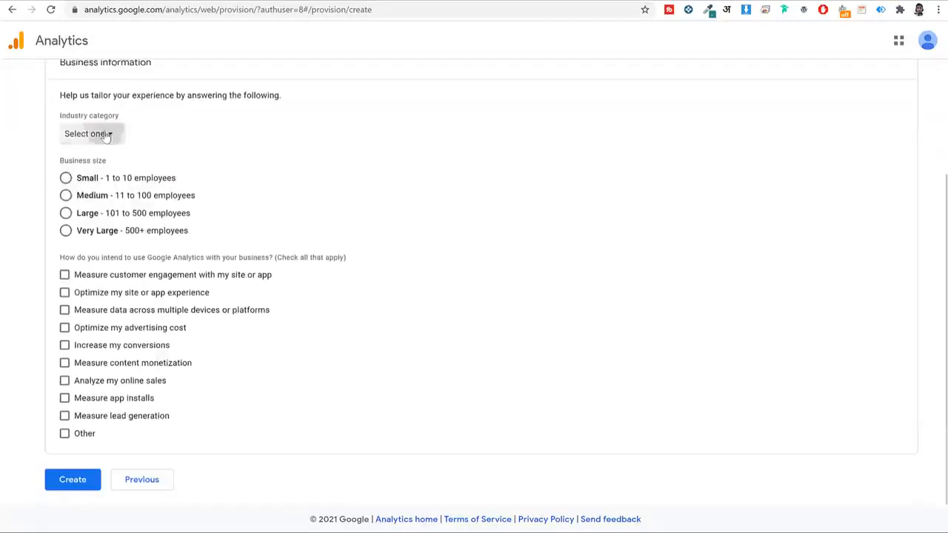
Set industry Autos & Vehicles, 1-10 employees, goal customer engagement, and create the account.
click(105, 136)
click(131, 219)
click(83, 181)
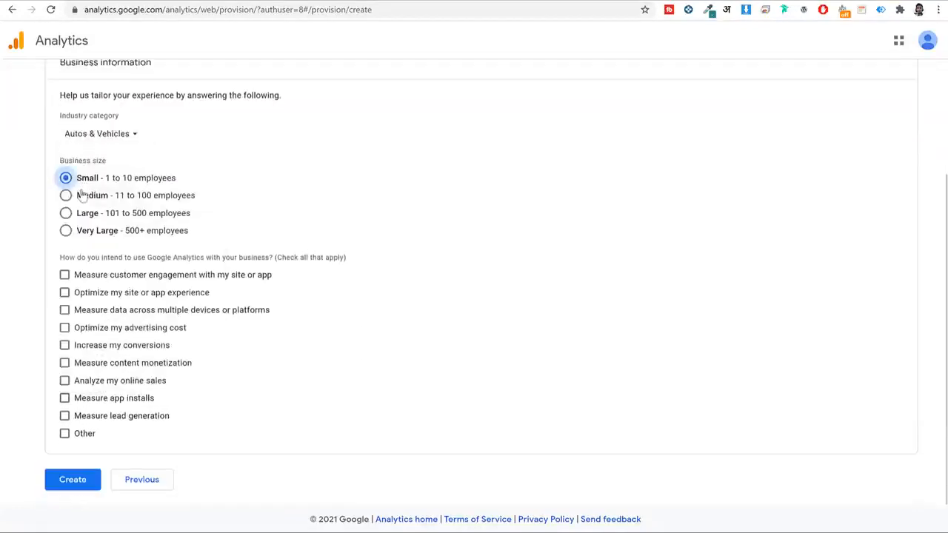
click(65, 275)
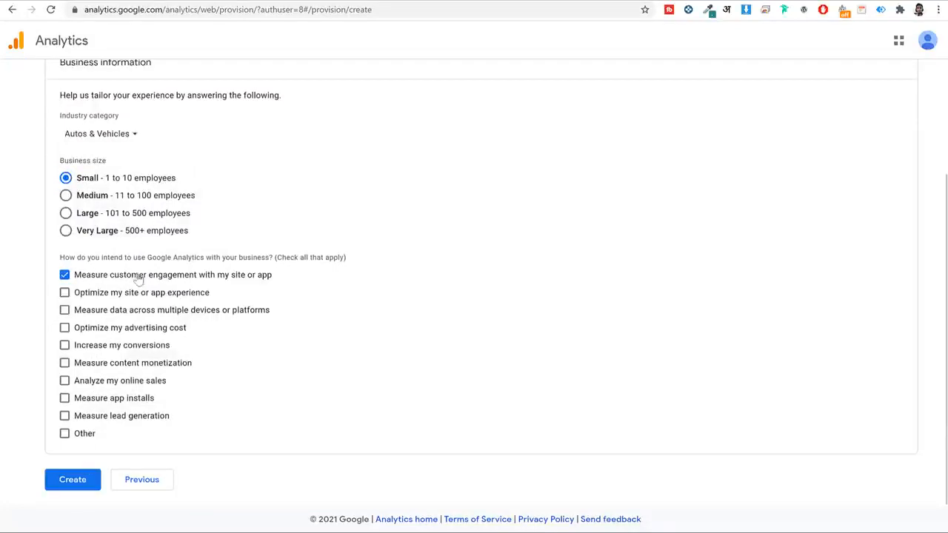
click(66, 478)
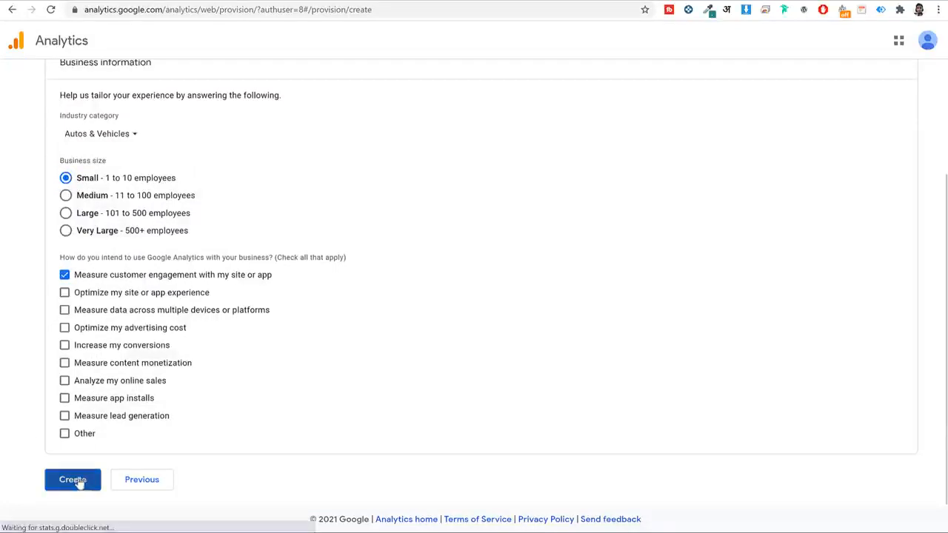
Accept the GDPR, Measurement Controller and service terms, then reveal the global site tag.
click(328, 252)
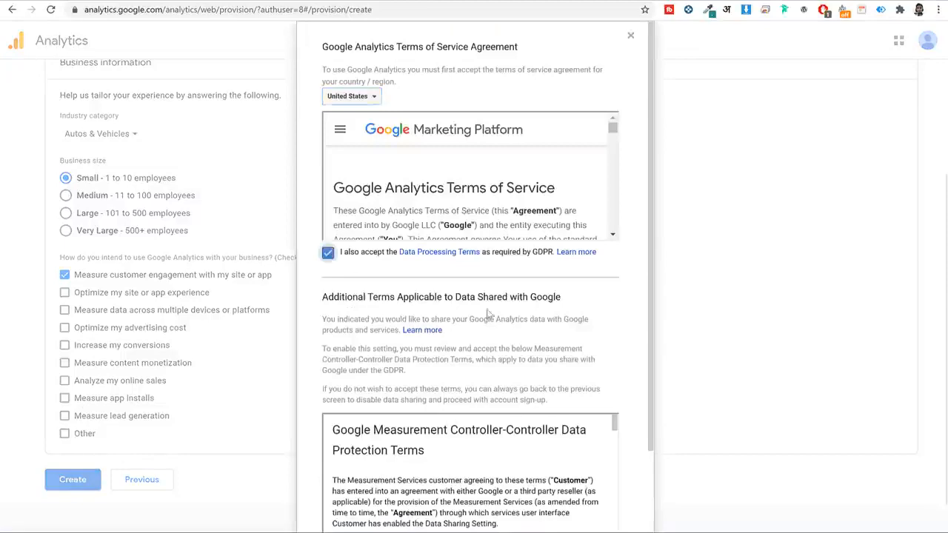
scroll(531, 397, down, 3)
click(328, 459)
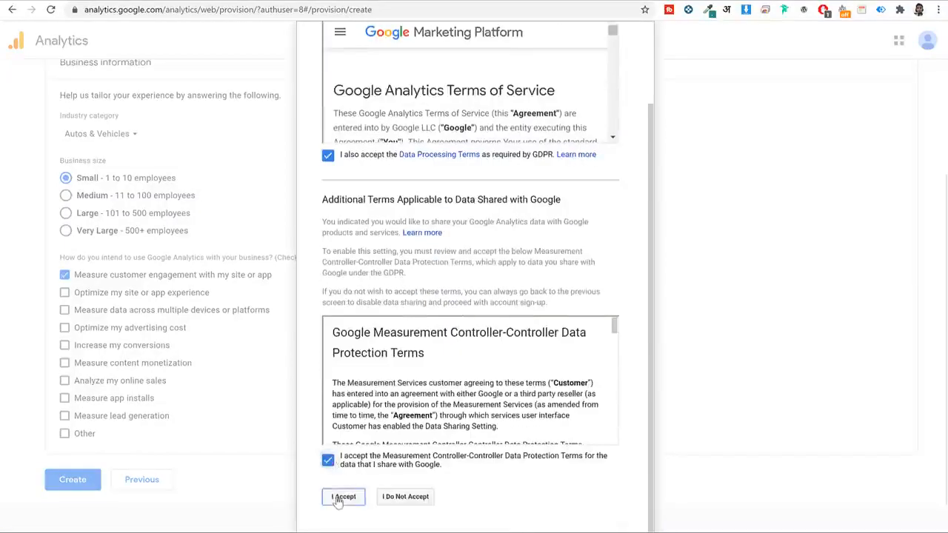
click(342, 496)
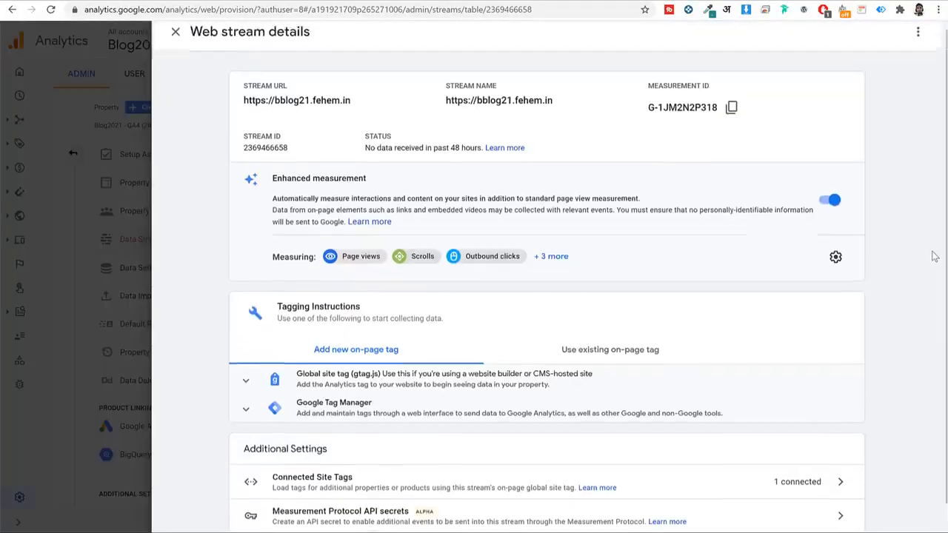
click(399, 359)
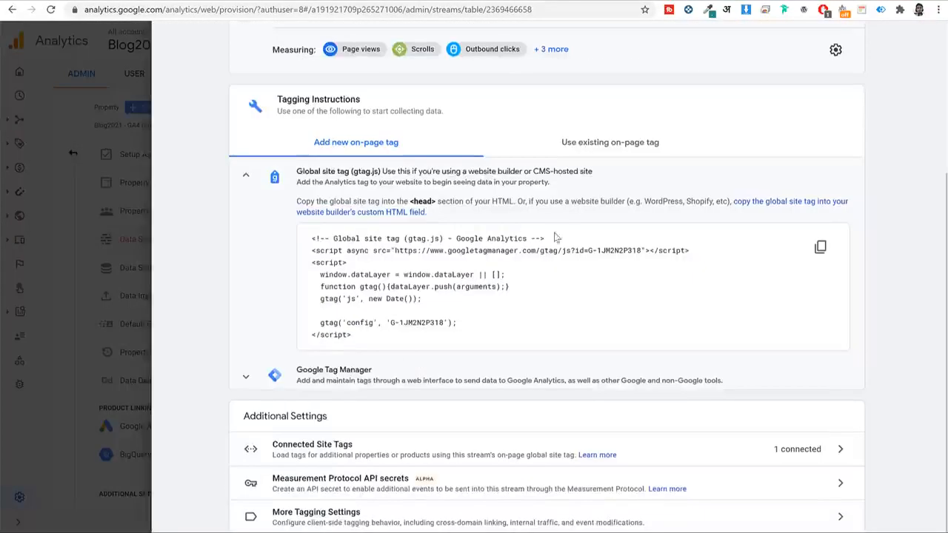
scroll(493, 311, up, 3)
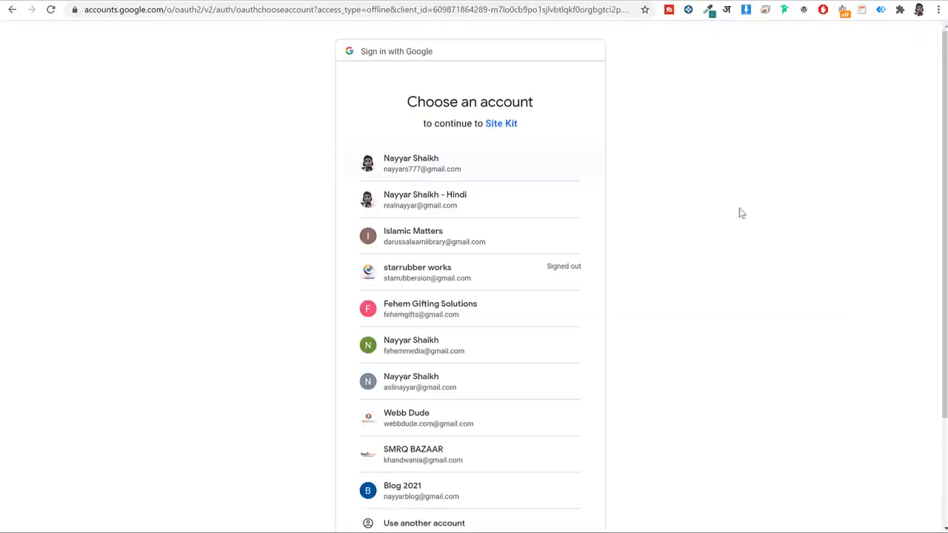
Sign in with the blog's Google account and grant Site Kit's Search Console permissions.
scroll(533, 311, down, 3)
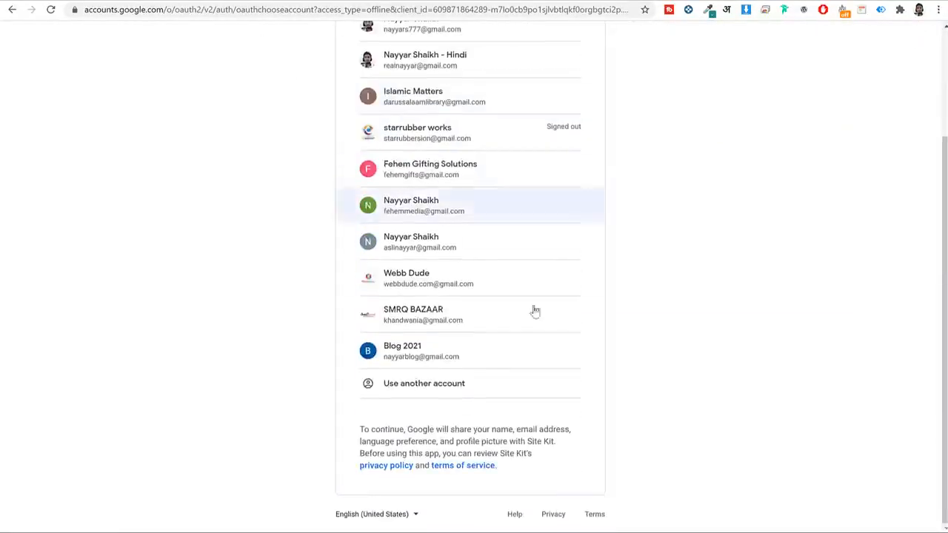
click(439, 355)
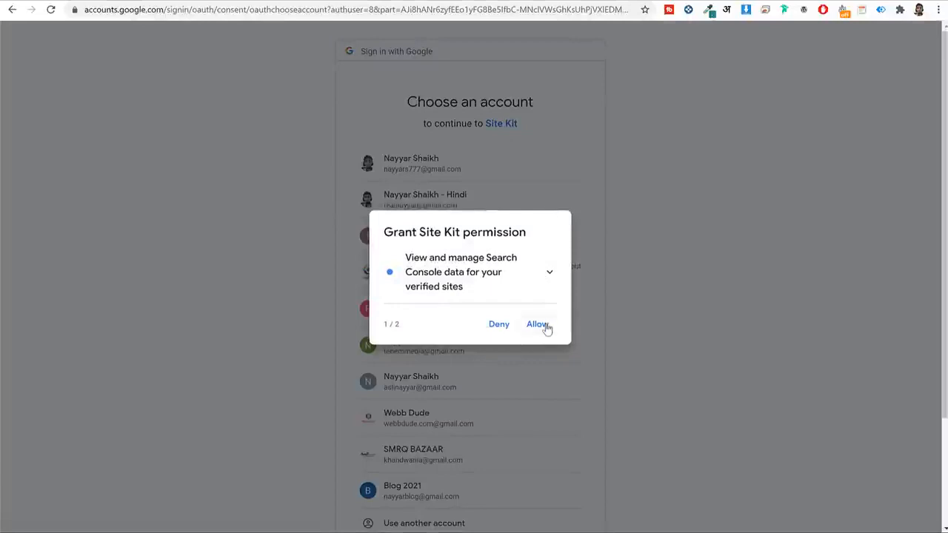
click(545, 326)
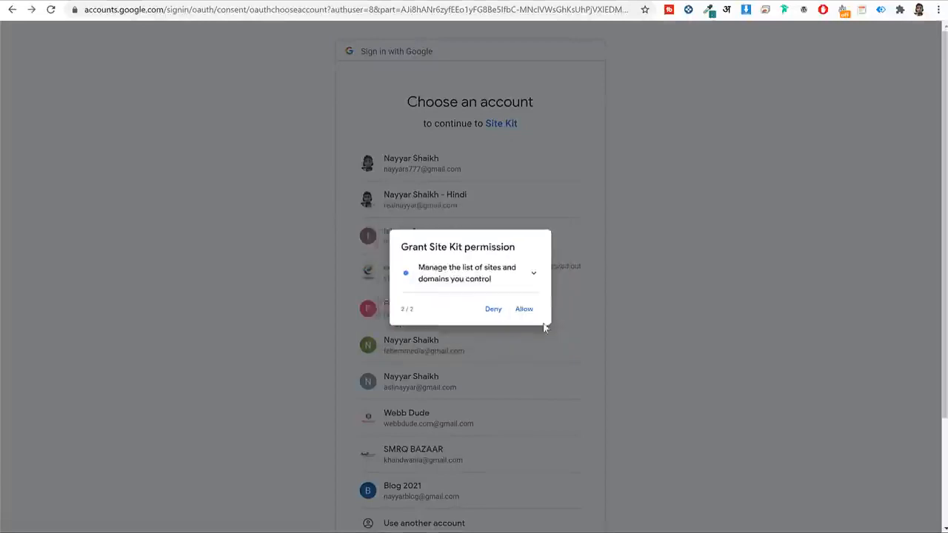
click(538, 323)
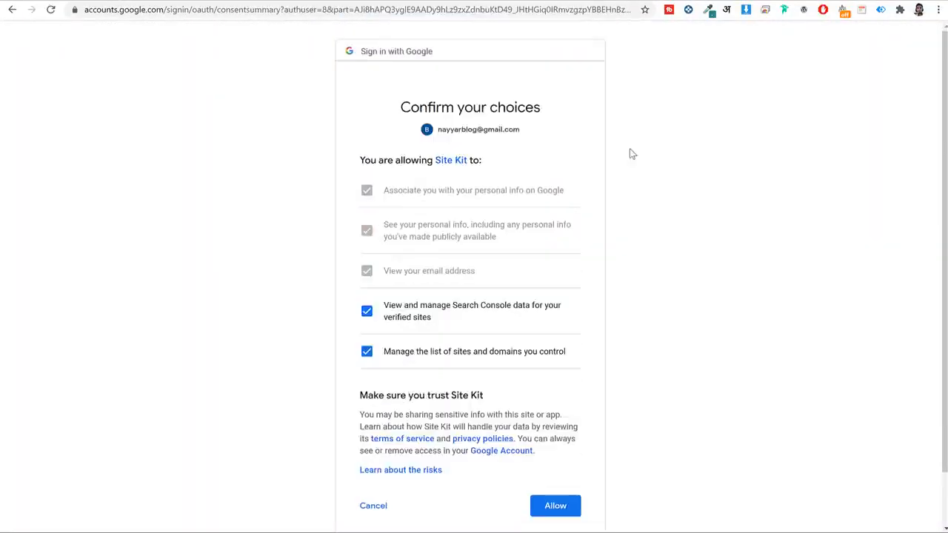
click(554, 510)
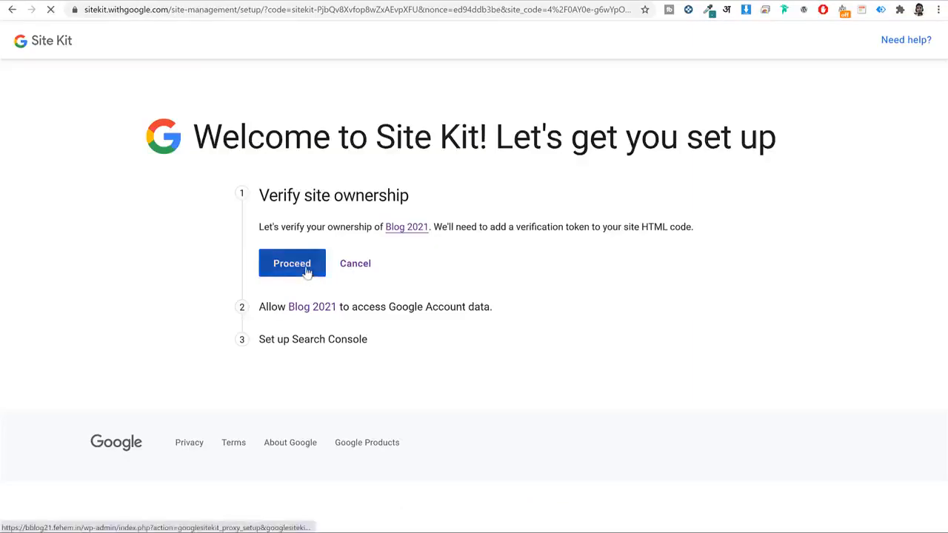
Verify blog ownership, add the site to Search Console and go to the dashboard.
click(307, 273)
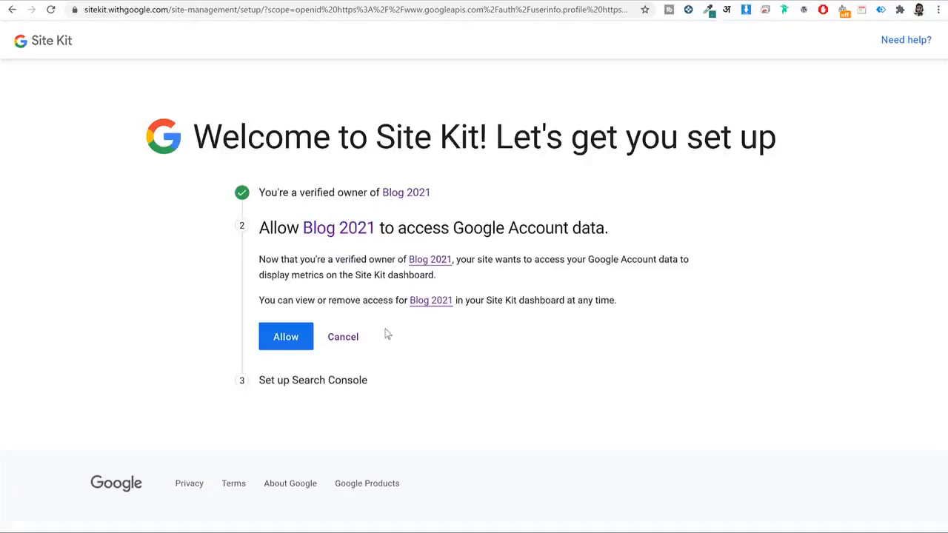
click(288, 337)
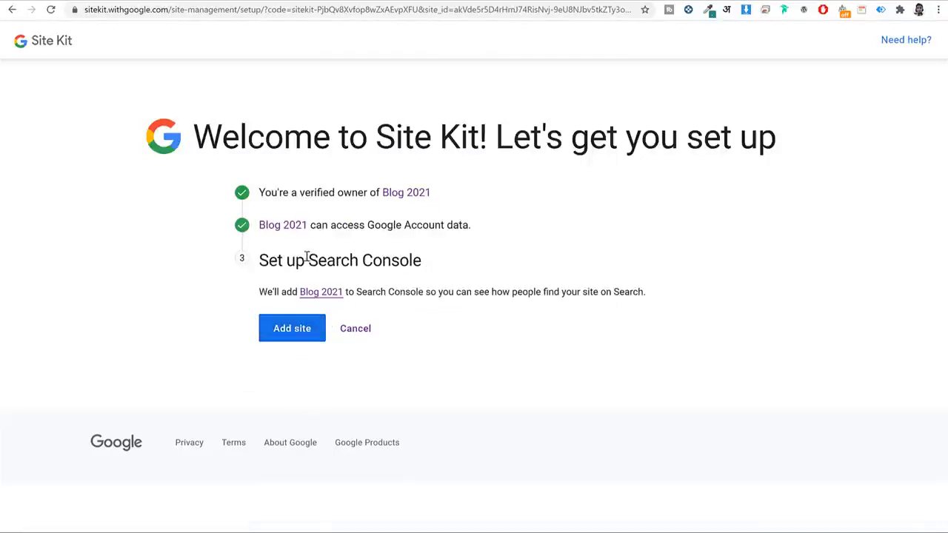
drag(307, 257, 418, 261)
click(311, 331)
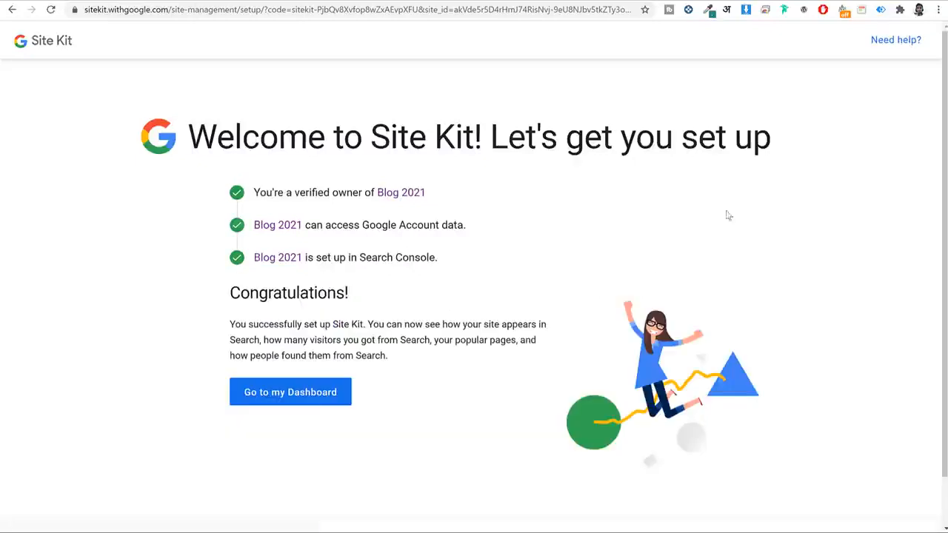
click(335, 395)
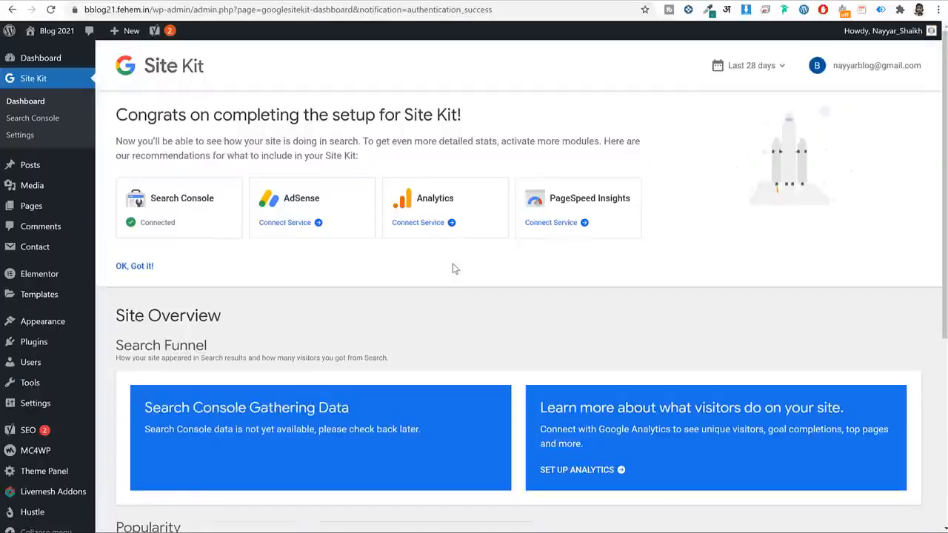
Start connecting Analytics from the Site Kit dashboard using the blog's Google account.
scroll(446, 291, down, 3)
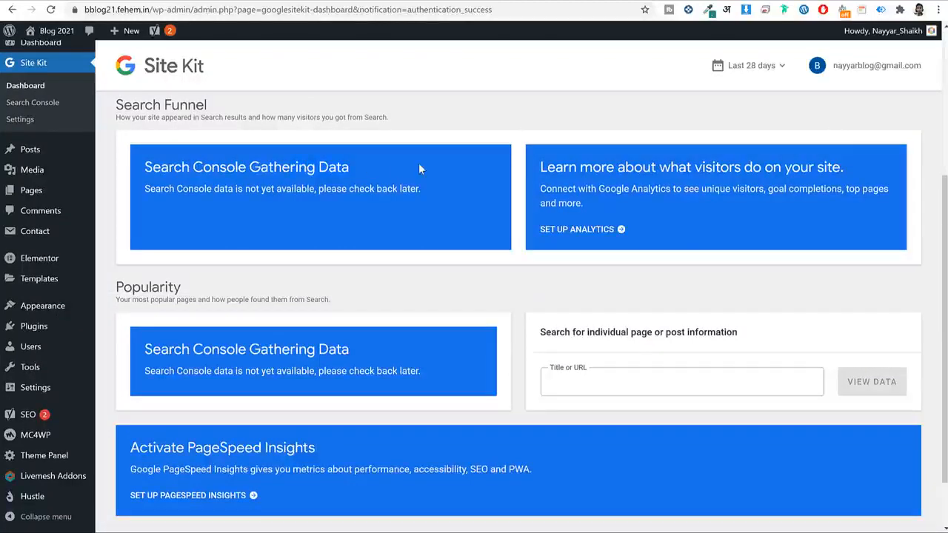
scroll(441, 202, up, 3)
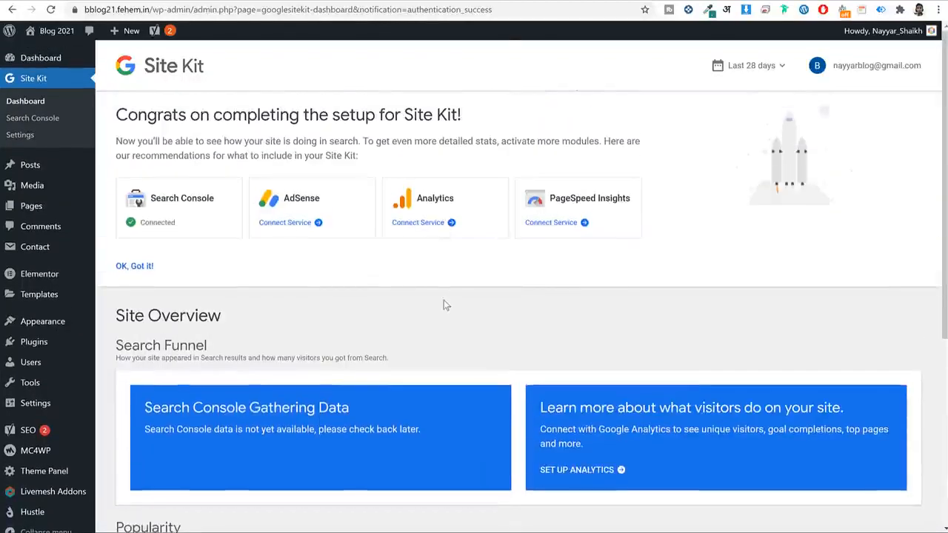
scroll(619, 374, down, 1)
scroll(618, 370, down, 3)
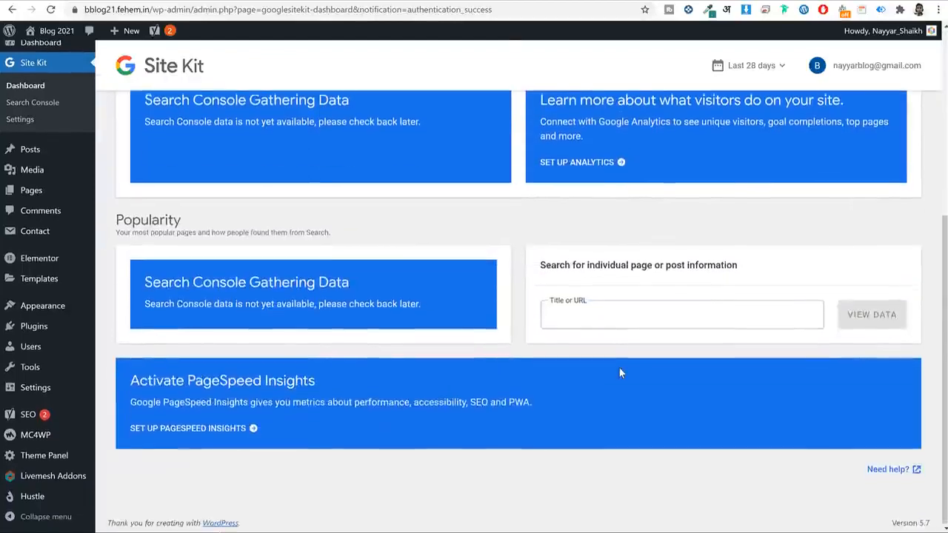
scroll(619, 368, up, 4)
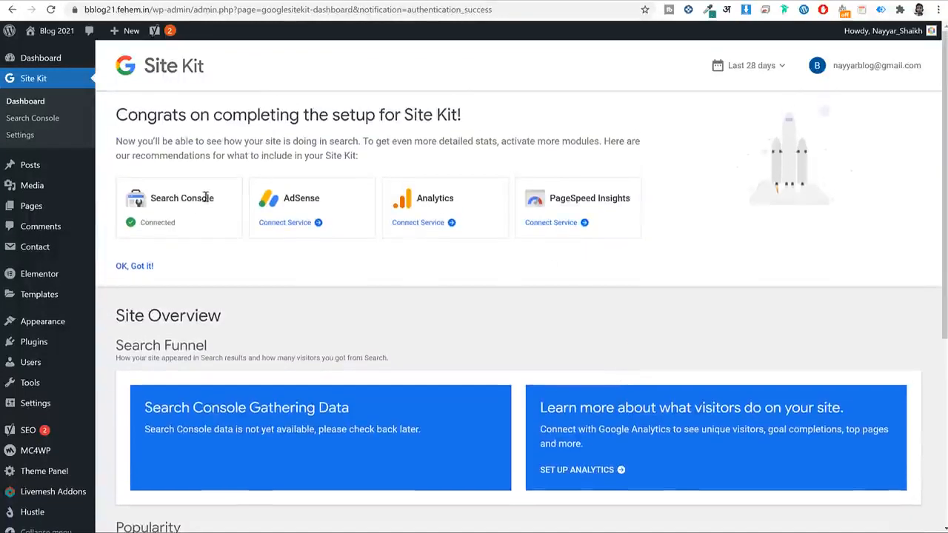
click(439, 223)
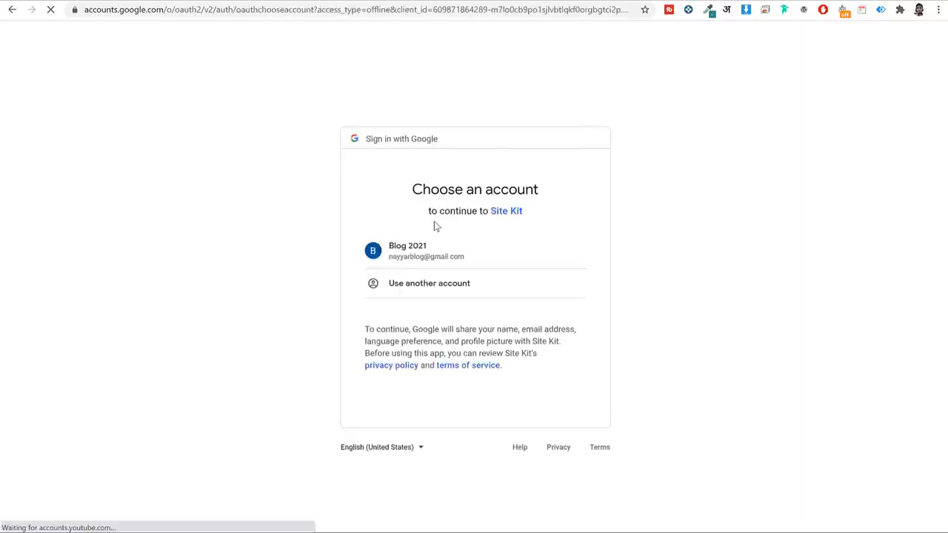
click(424, 254)
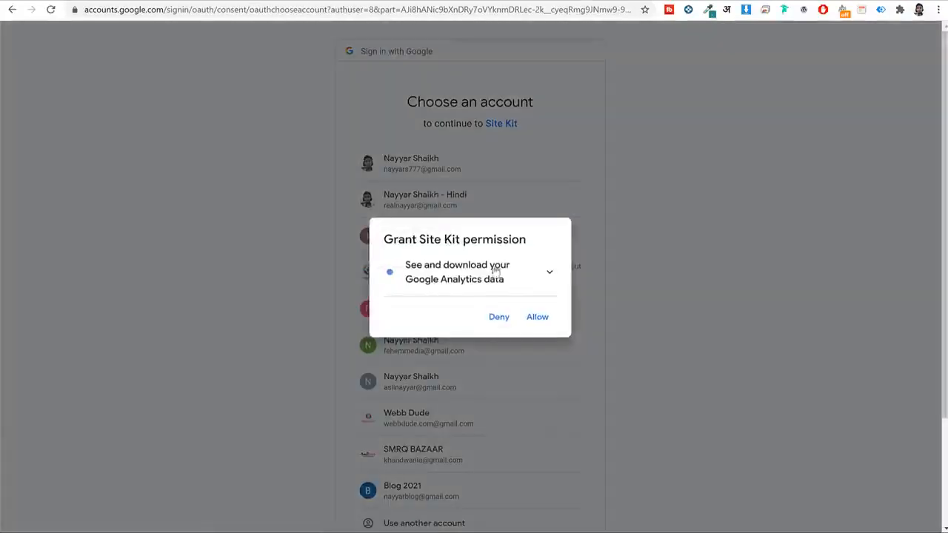
Grant the permissions, keep the All Web Site Data view and configure Analytics.
click(537, 317)
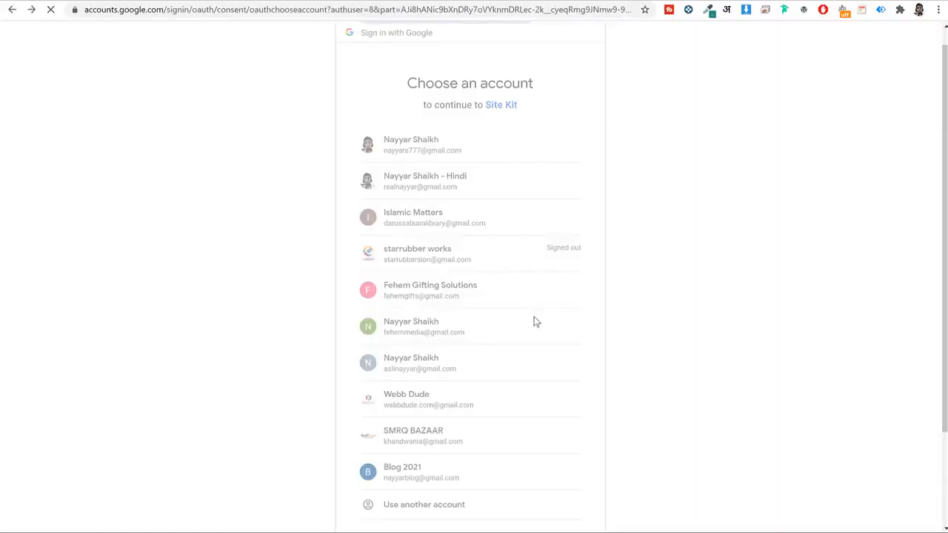
click(556, 492)
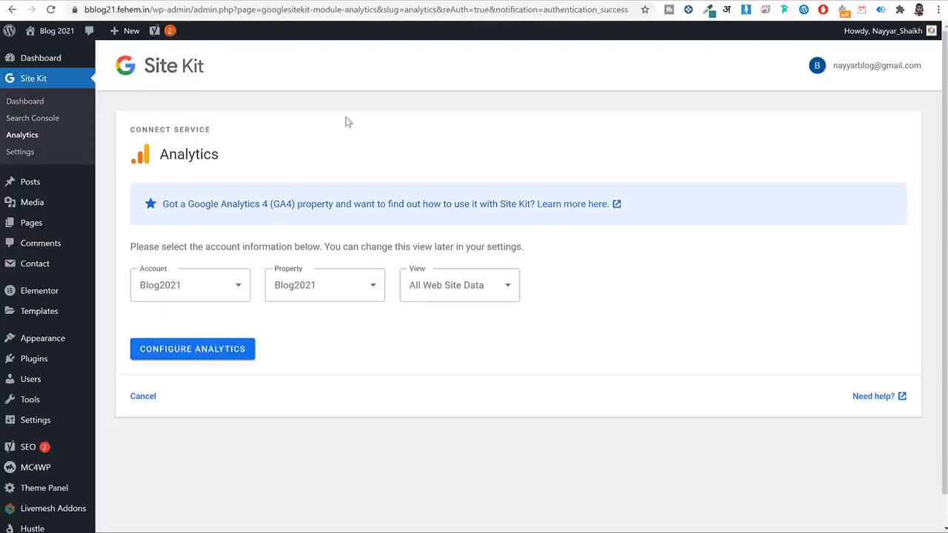
click(499, 288)
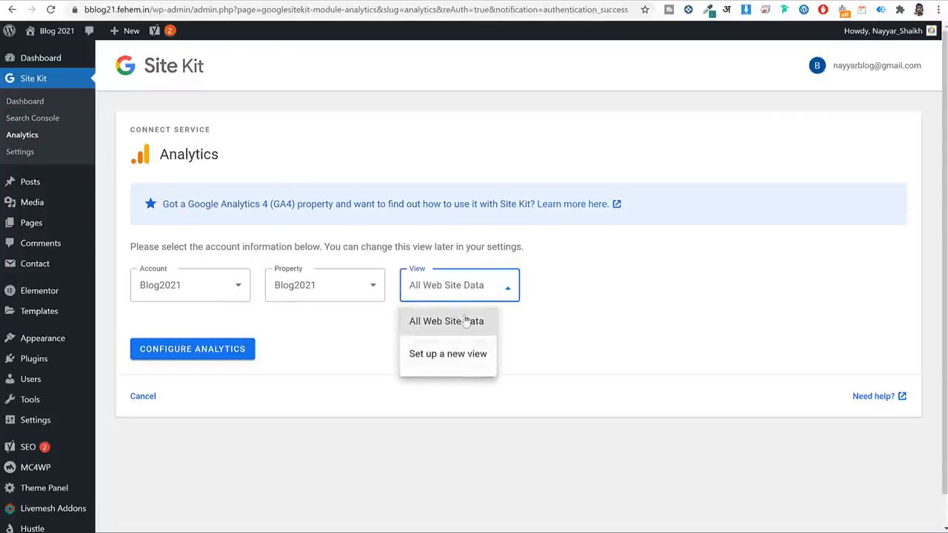
click(465, 322)
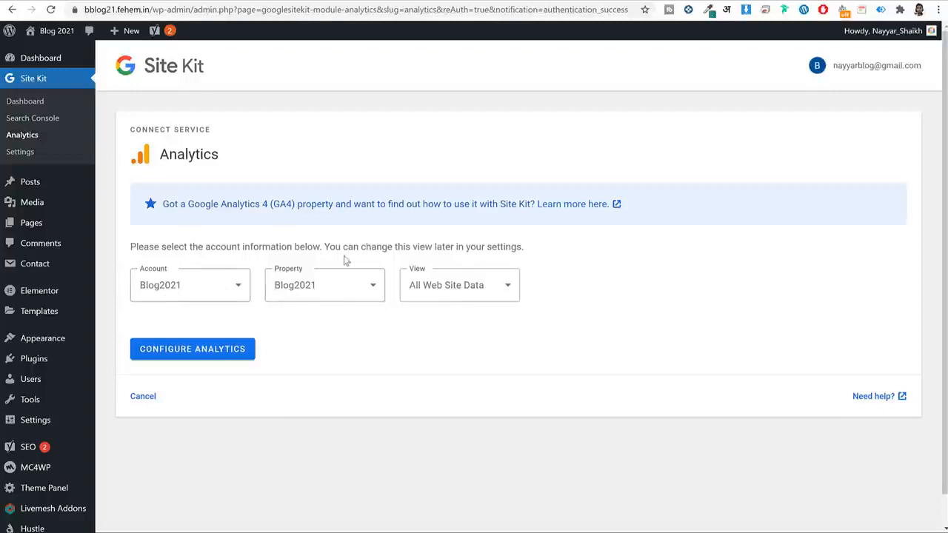
click(217, 356)
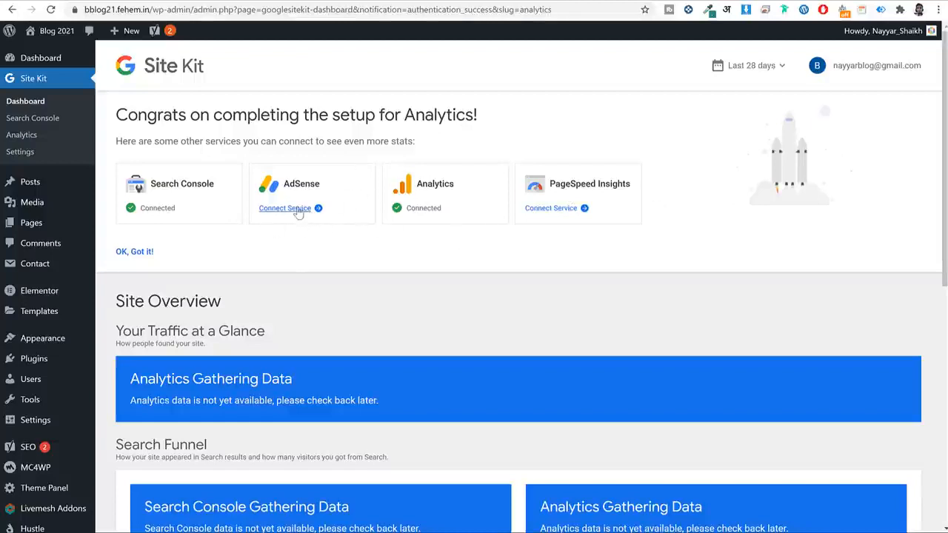
In a new tab, start AdSense sign-up and paste the site URL with a www prefix.
key(ctrl+t)
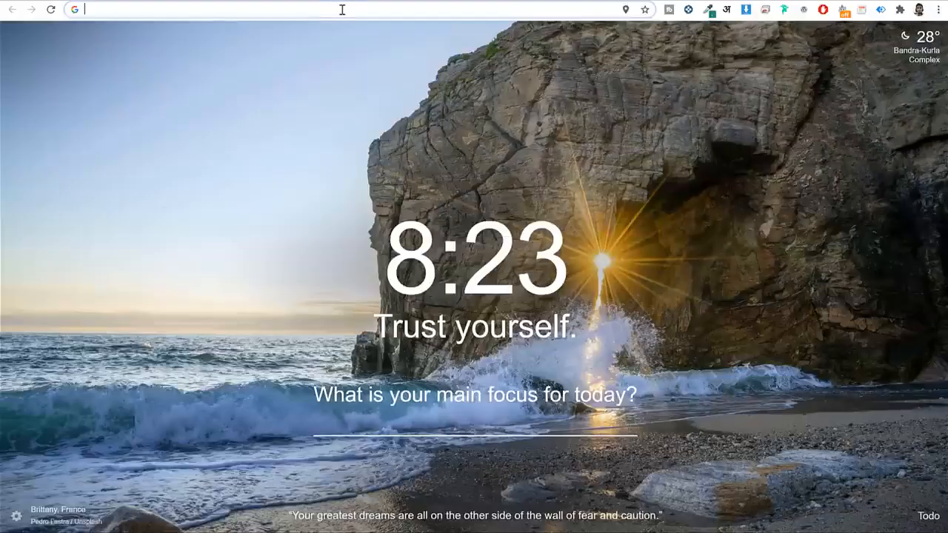
text(adsense/start/#/?modal_active=none)
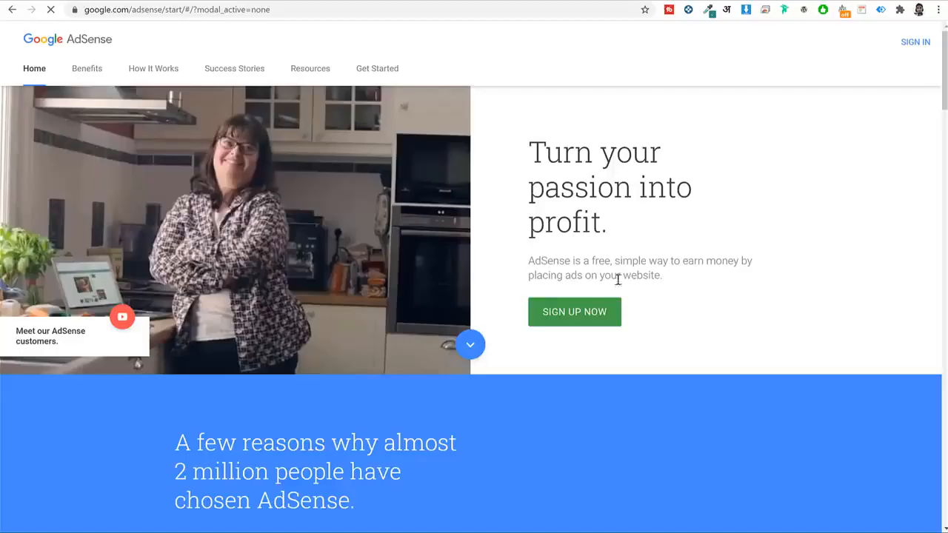
click(583, 317)
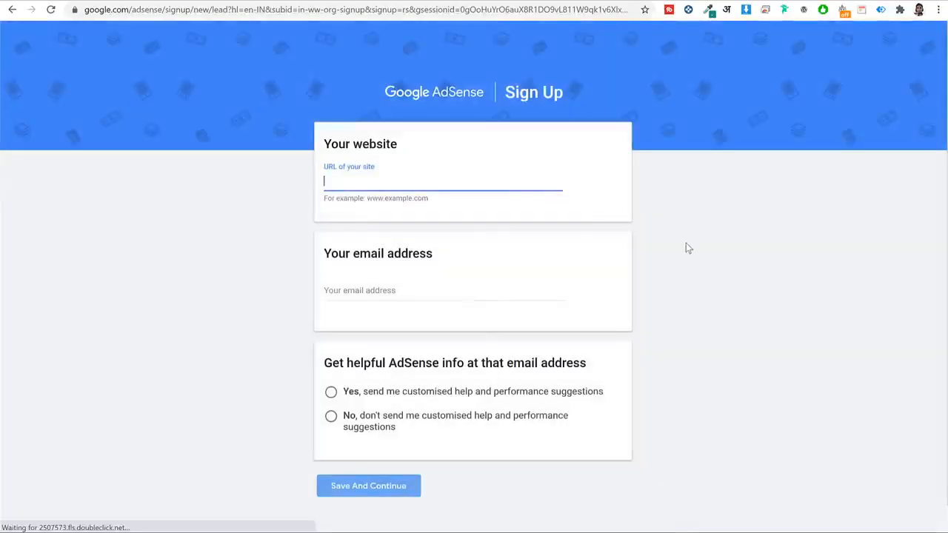
text(https://bblog21.fehem.in/)
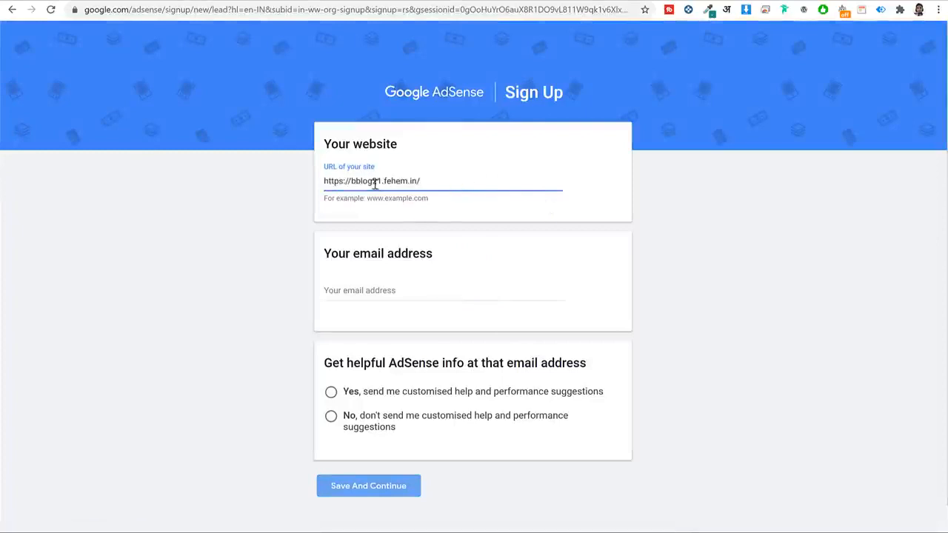
drag(356, 181, 236, 190)
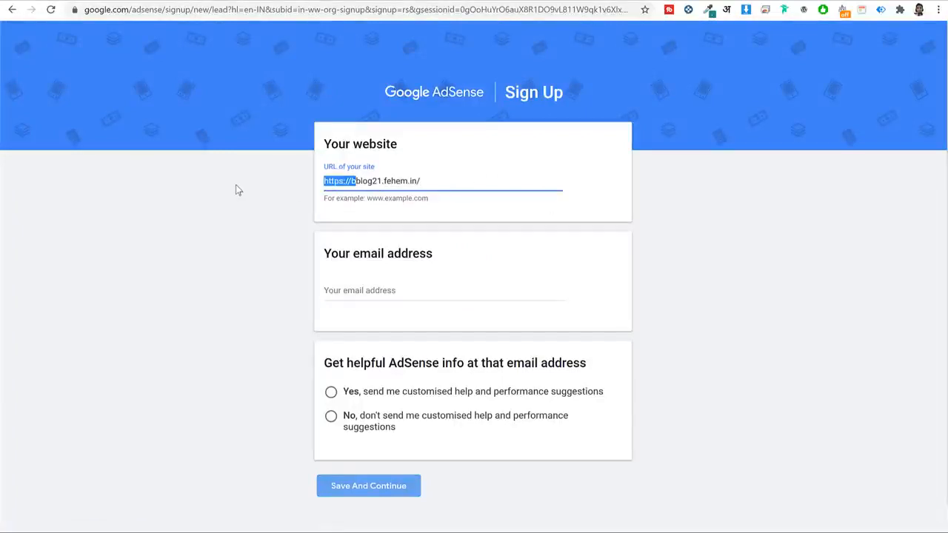
text(www.)
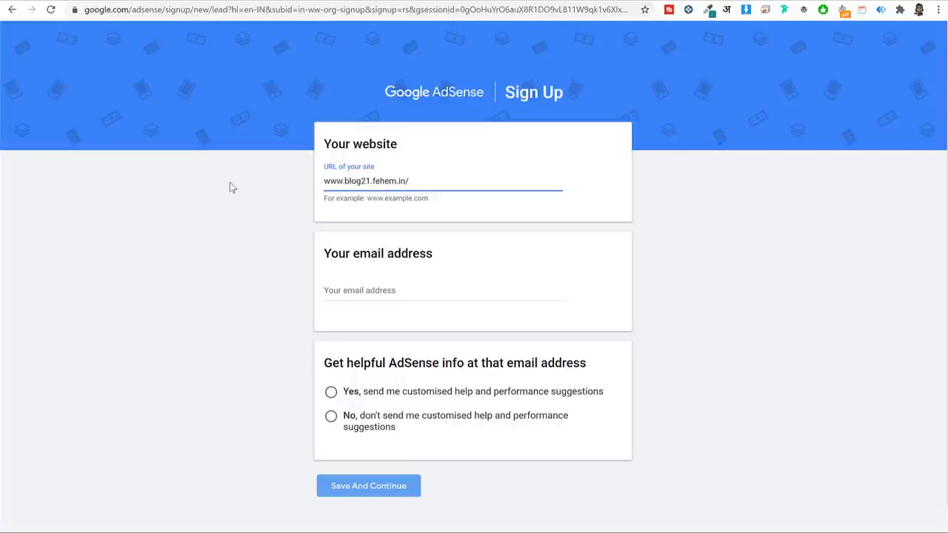
Pick the blog's saved email, decline customised suggestions and submit the form.
click(441, 290)
scroll(405, 413, down, 1)
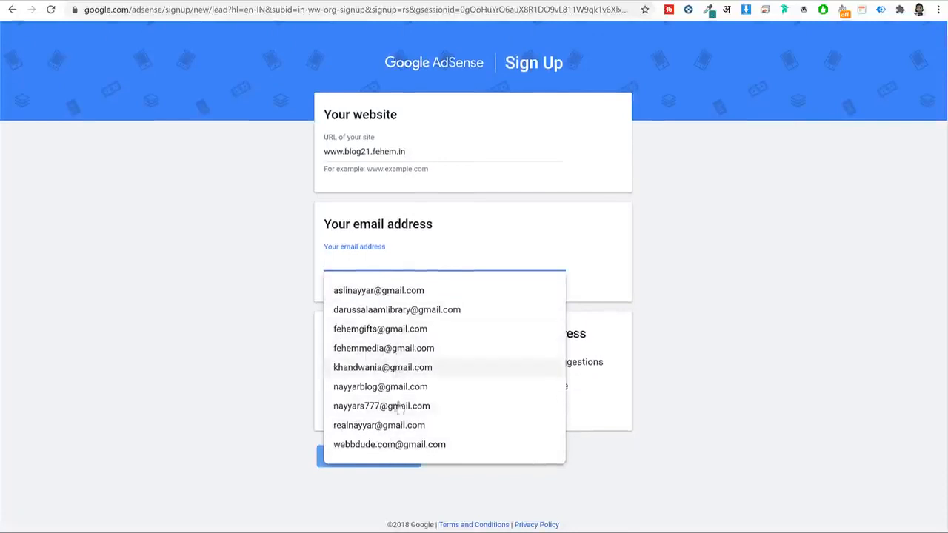
scroll(400, 407, up, 1)
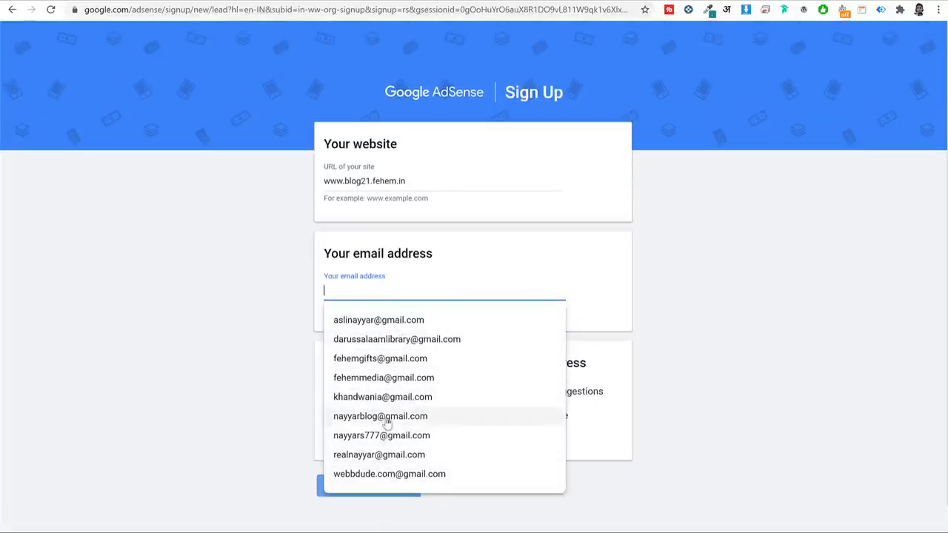
click(385, 417)
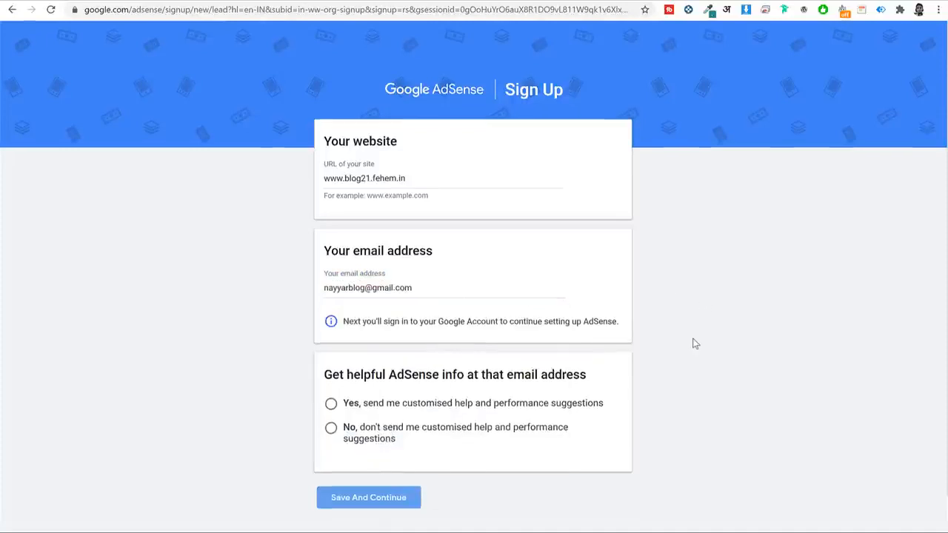
scroll(691, 342, down, 1)
click(388, 386)
click(374, 457)
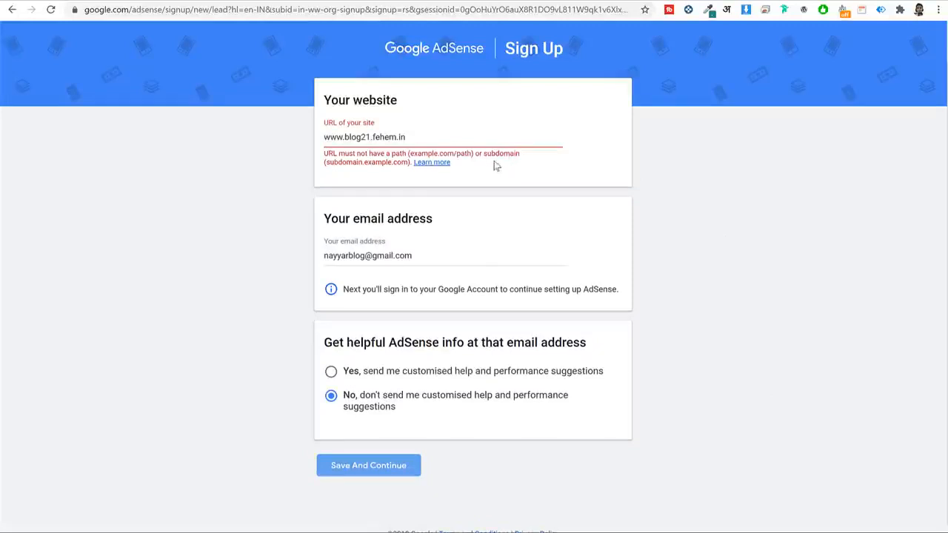
drag(482, 154, 558, 156)
click(276, 152)
shift+click(441, 135)
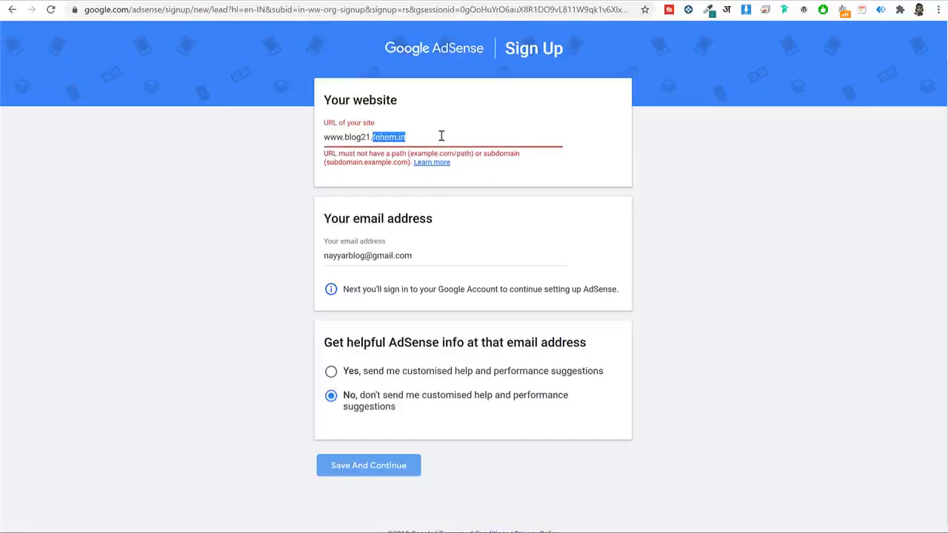
click(442, 135)
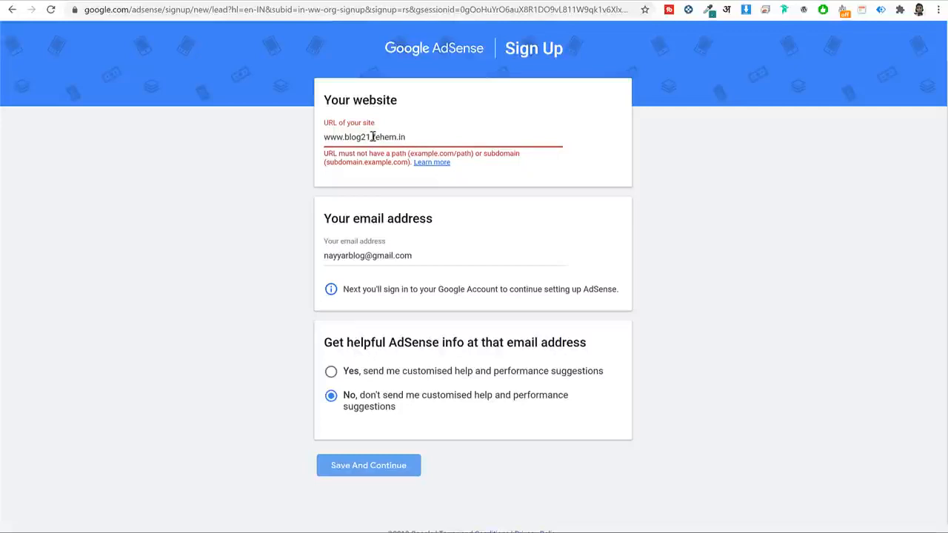
drag(371, 137, 343, 138)
key(BackSpace)
key(BackSpace)
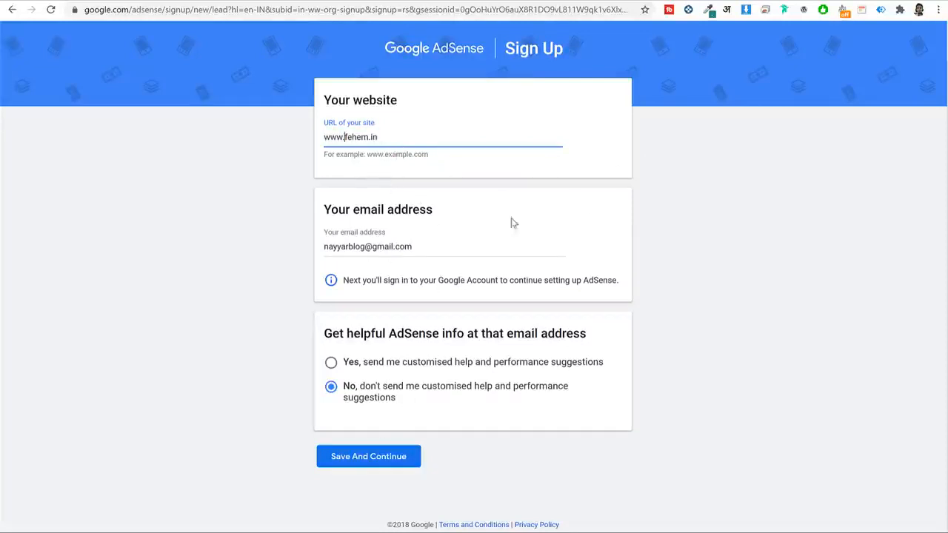
click(378, 462)
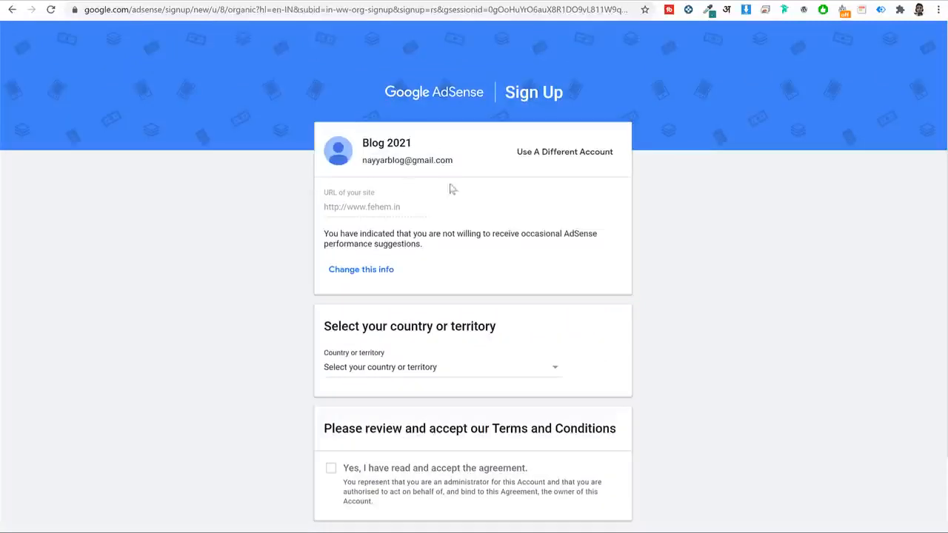
Choose India as the country, accept the AdSense terms and create the account.
scroll(450, 463, down, 1)
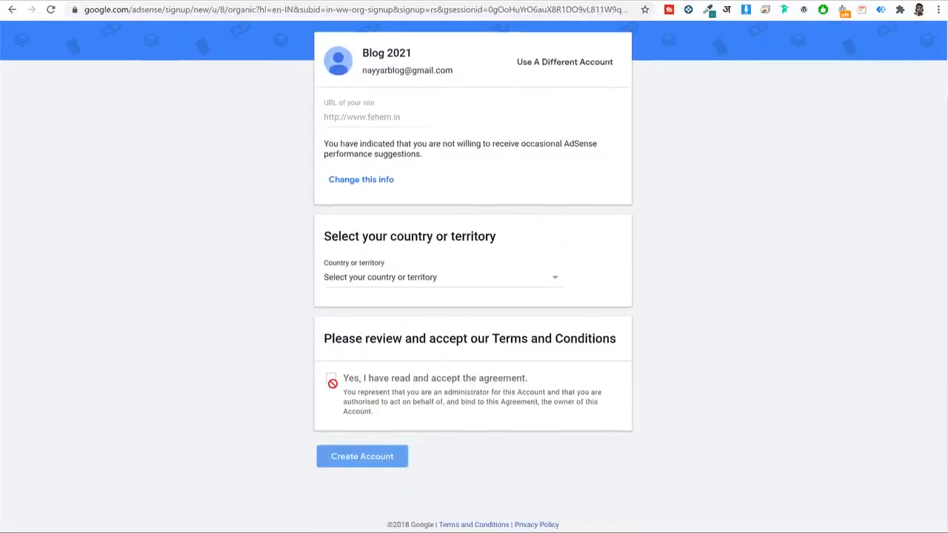
click(393, 280)
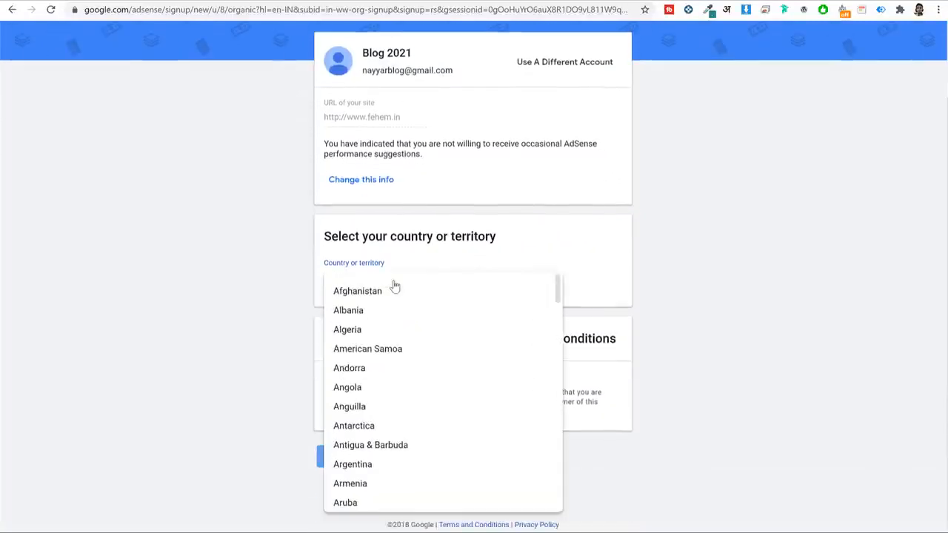
text(in)
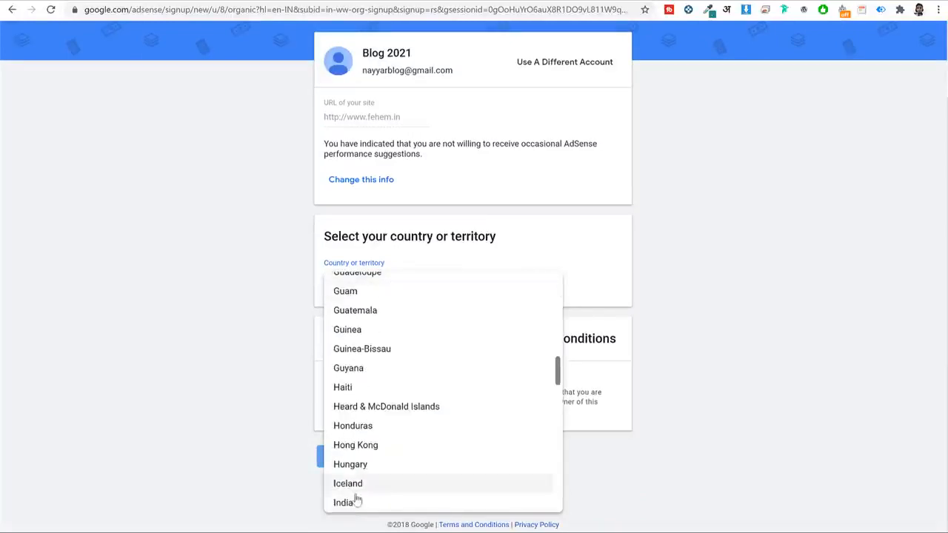
click(357, 503)
scroll(419, 355, down, 3)
scroll(790, 348, down, 3)
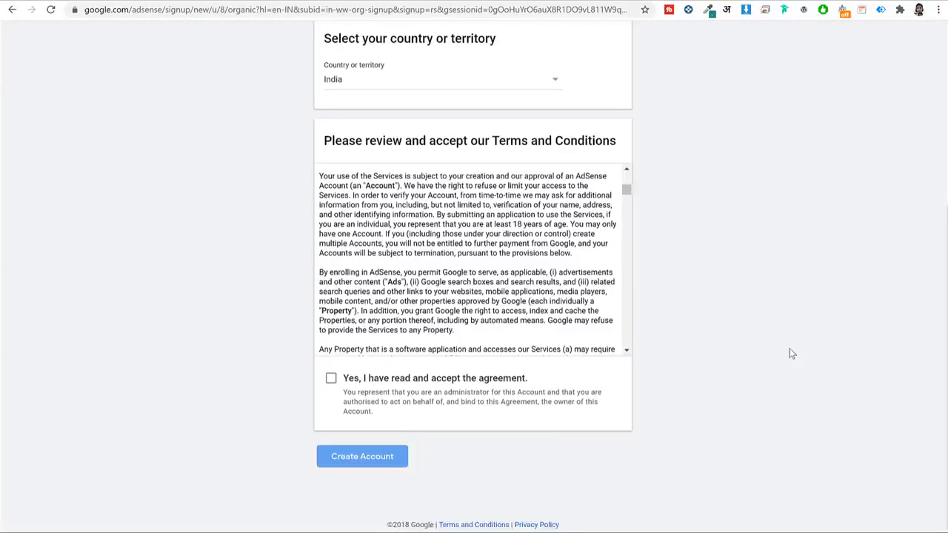
click(329, 381)
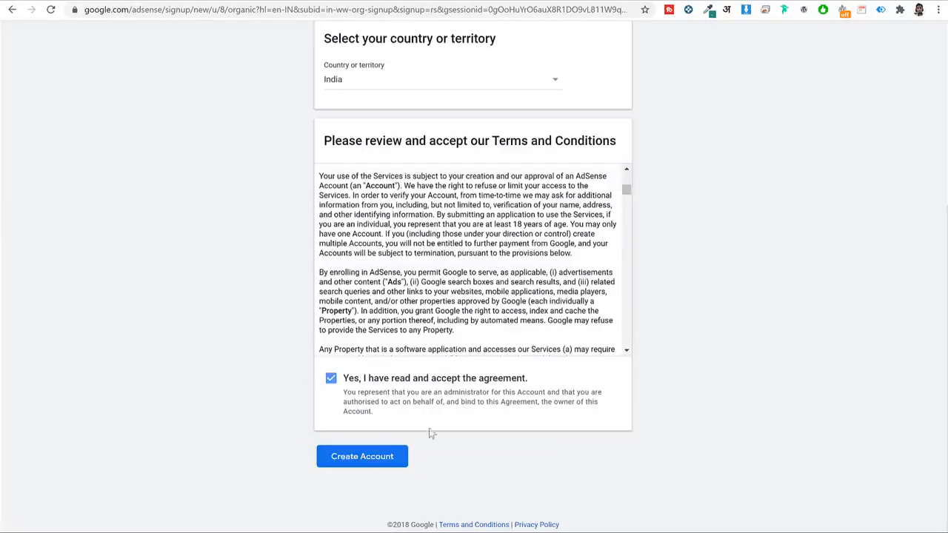
click(384, 467)
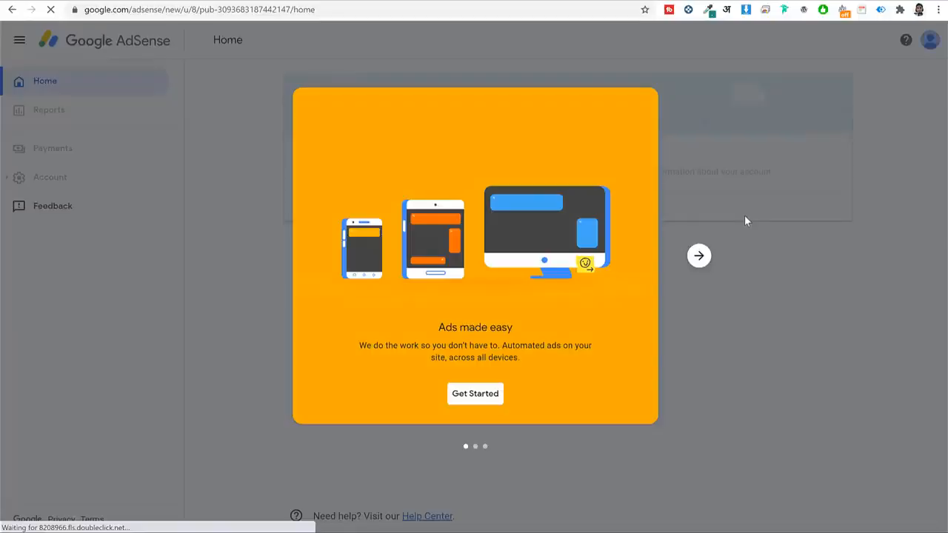
Get past the welcome card and submit the payment address details.
click(476, 397)
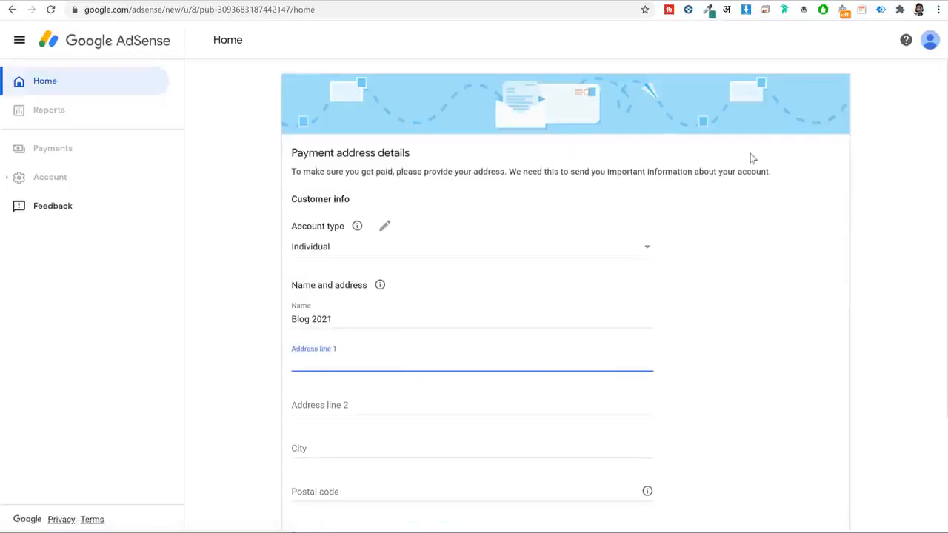
scroll(742, 260, down, 2)
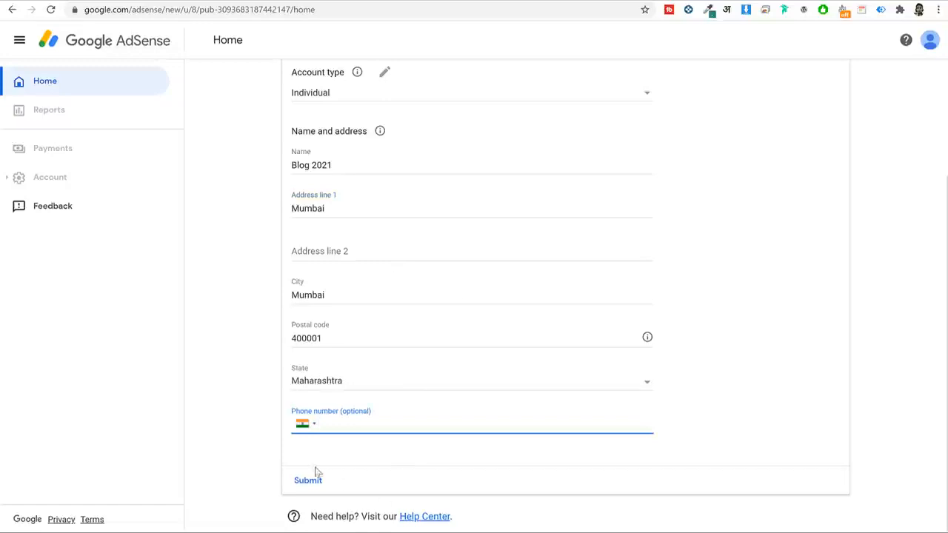
click(307, 480)
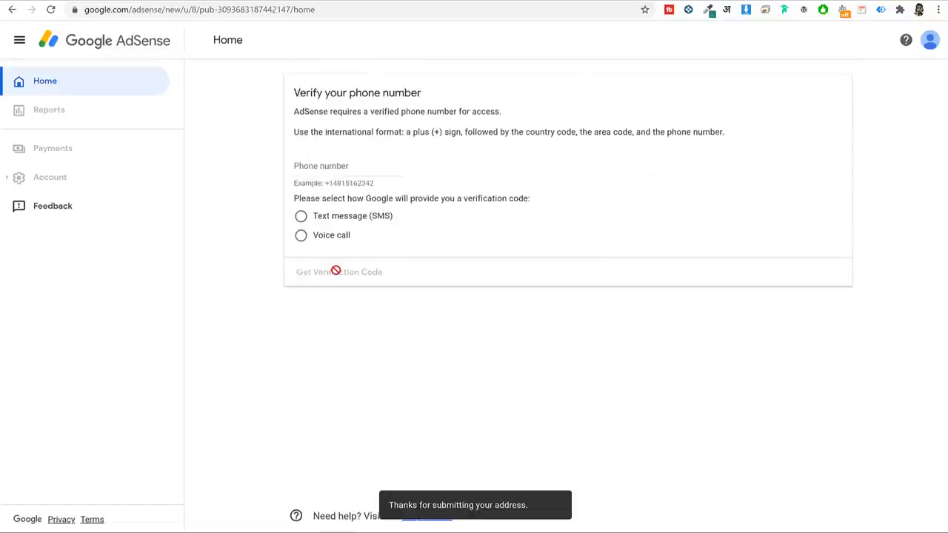
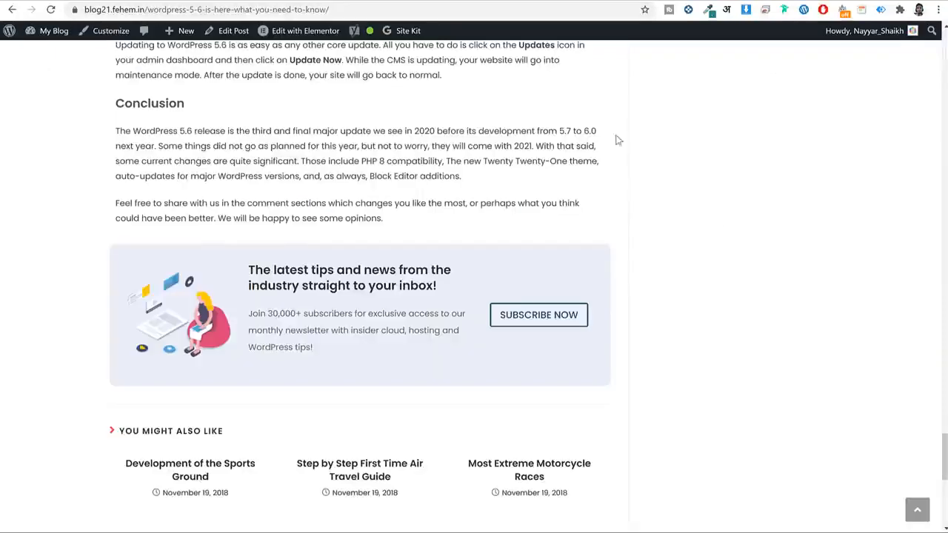
Go from the blog post to the admin area and open the Site Kit dashboard.
click(58, 33)
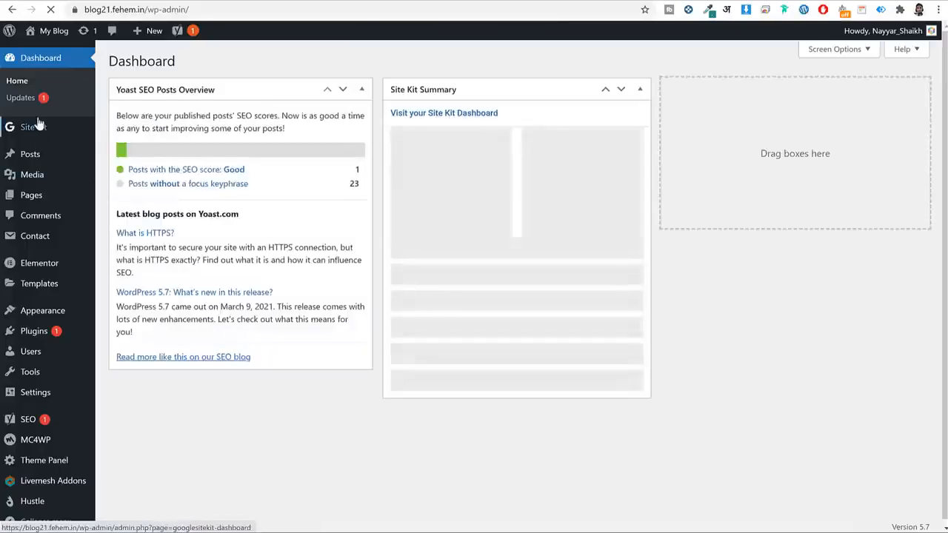
click(37, 126)
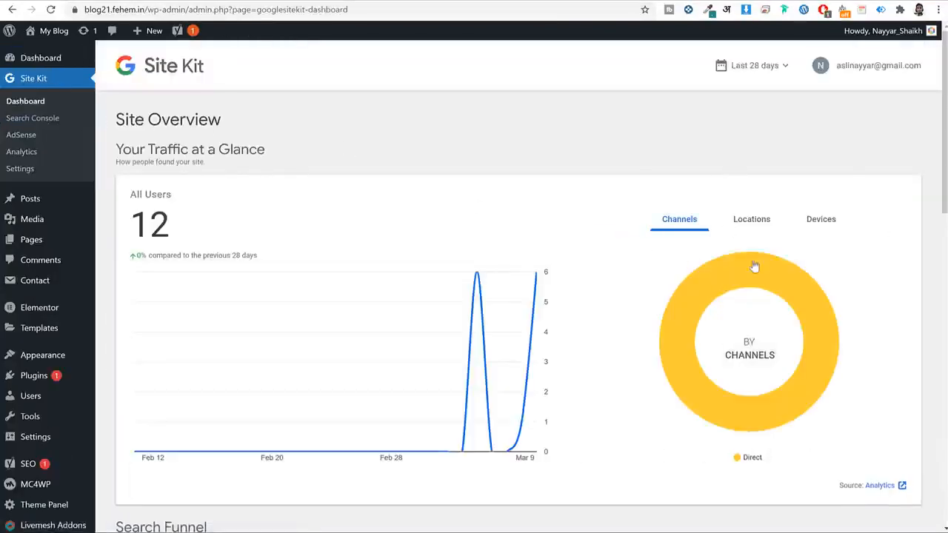
scroll(361, 237, down, 1)
scroll(363, 237, up, 1)
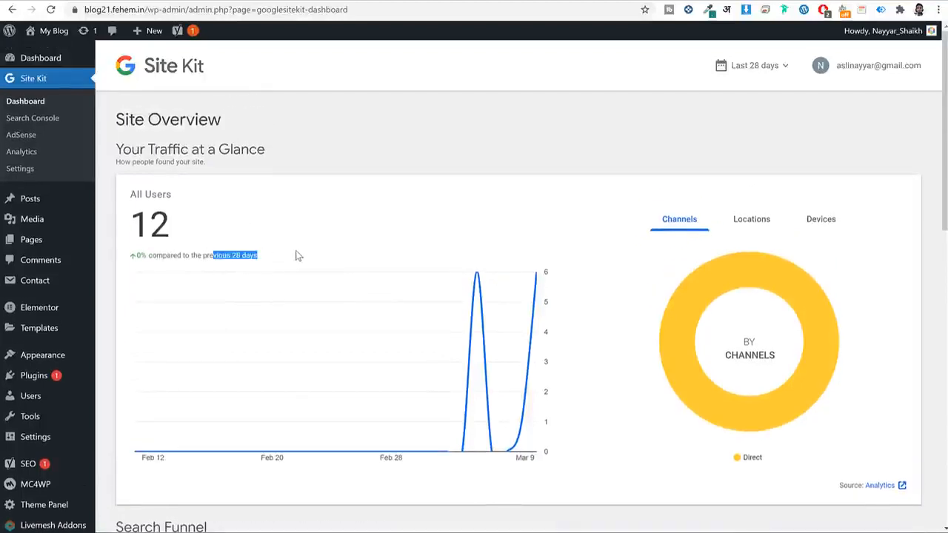
Compare visitors by Channels, Locations and Devices, then scroll through the Popularity tables.
click(754, 220)
click(685, 233)
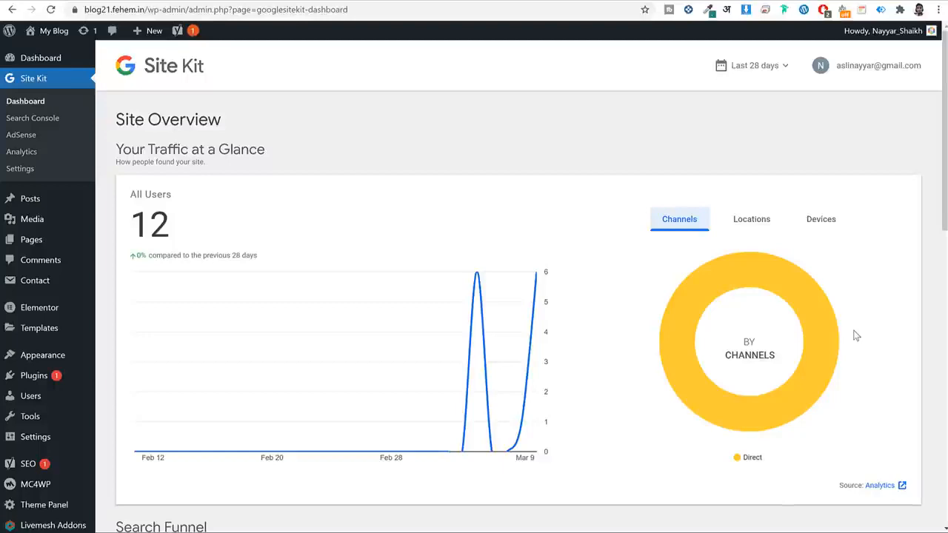
click(763, 218)
click(830, 216)
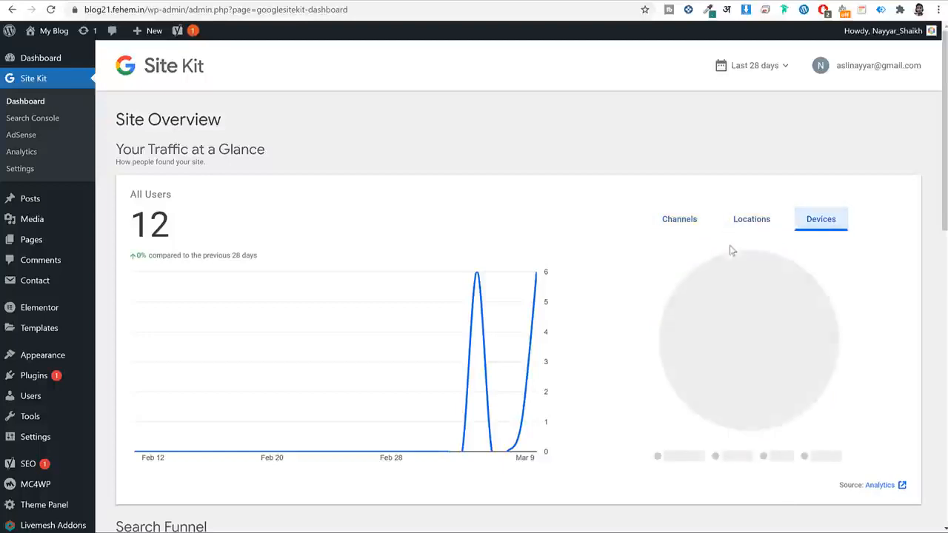
scroll(729, 251, down, 6)
scroll(703, 244, down, 1)
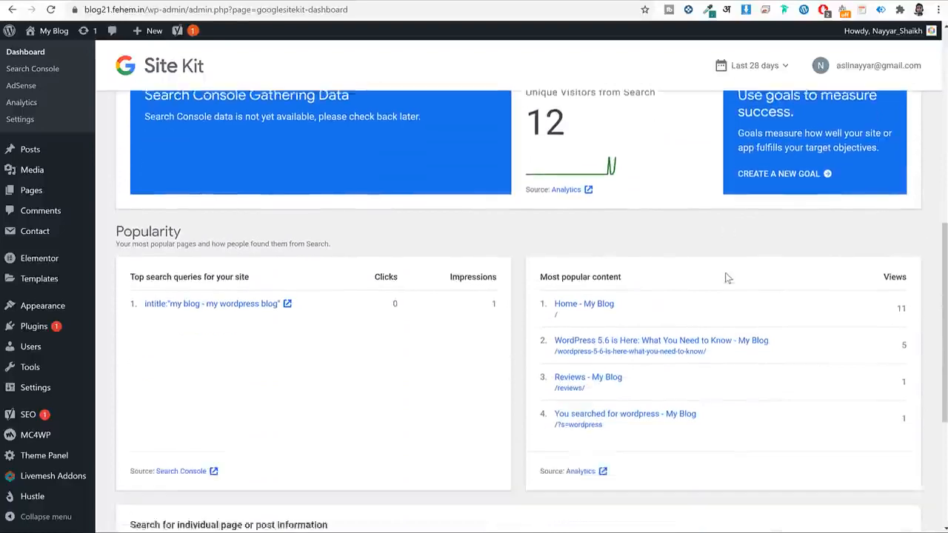
scroll(727, 278, down, 1)
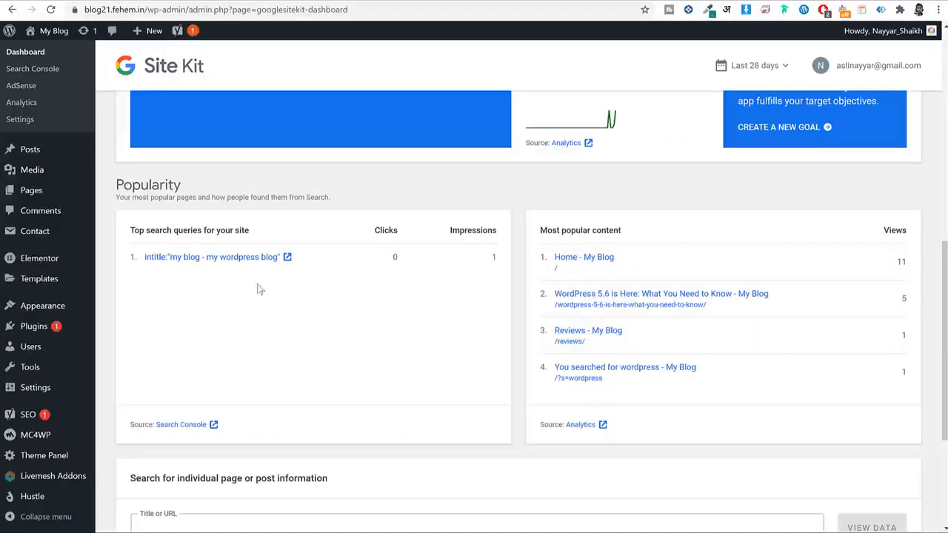
scroll(259, 289, up, 8)
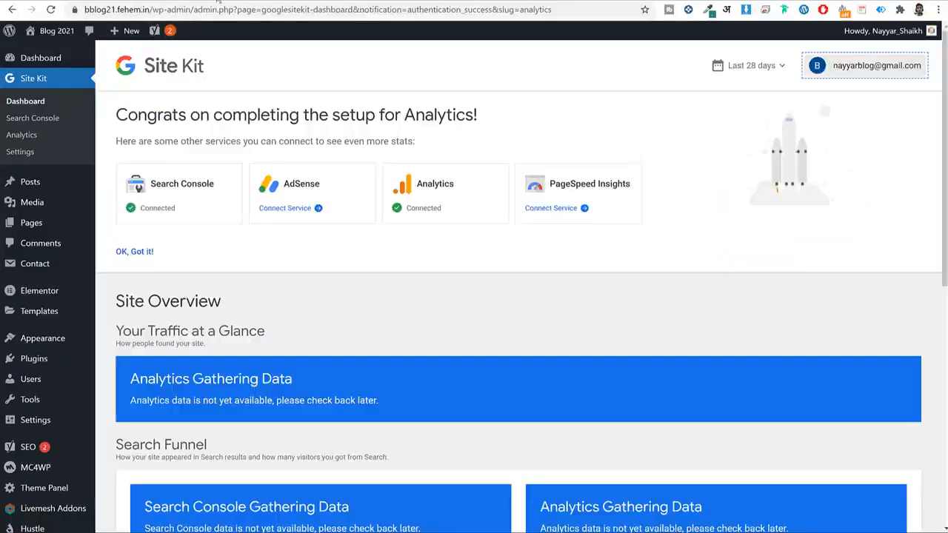
Drag the Yoast SEO Posts Overview box into the Dashboard's middle column, then go to Pages.
click(45, 59)
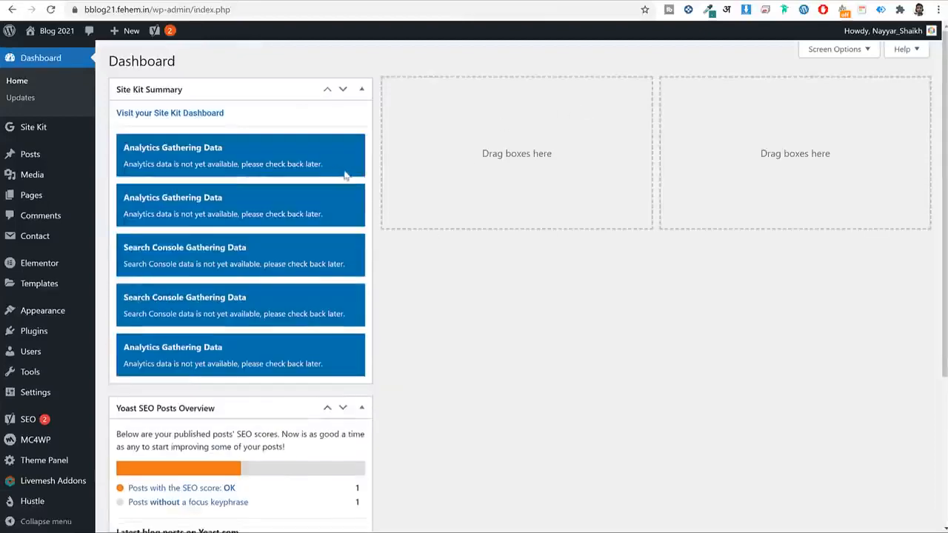
scroll(346, 174, down, 2)
scroll(340, 177, up, 2)
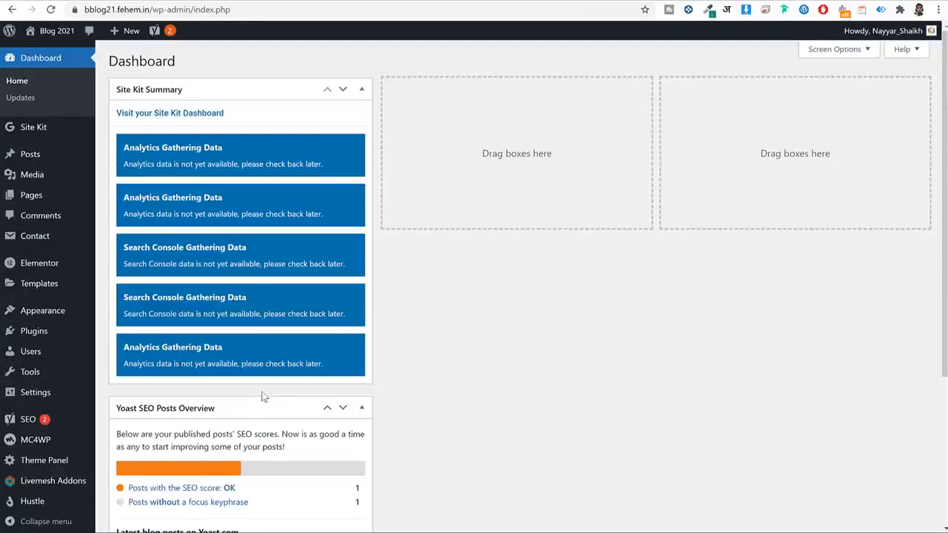
drag(263, 407, 598, 106)
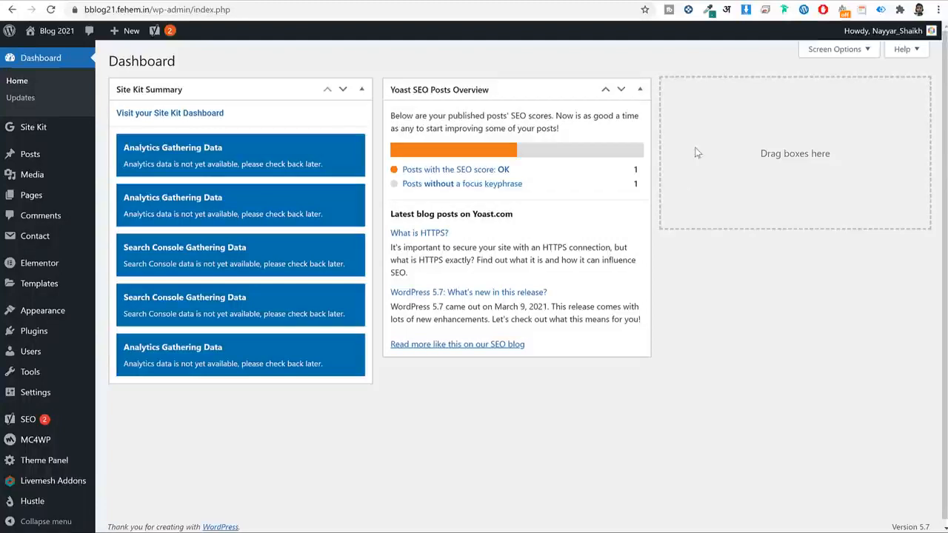
click(32, 195)
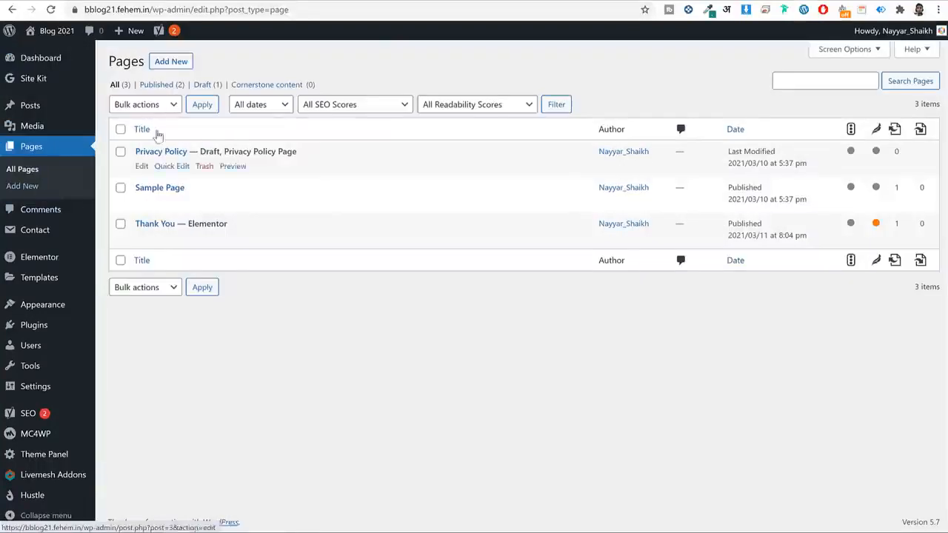
Start a new page titled 'Home' with OceanWP Content Layout set to 100% Full Width.
click(169, 65)
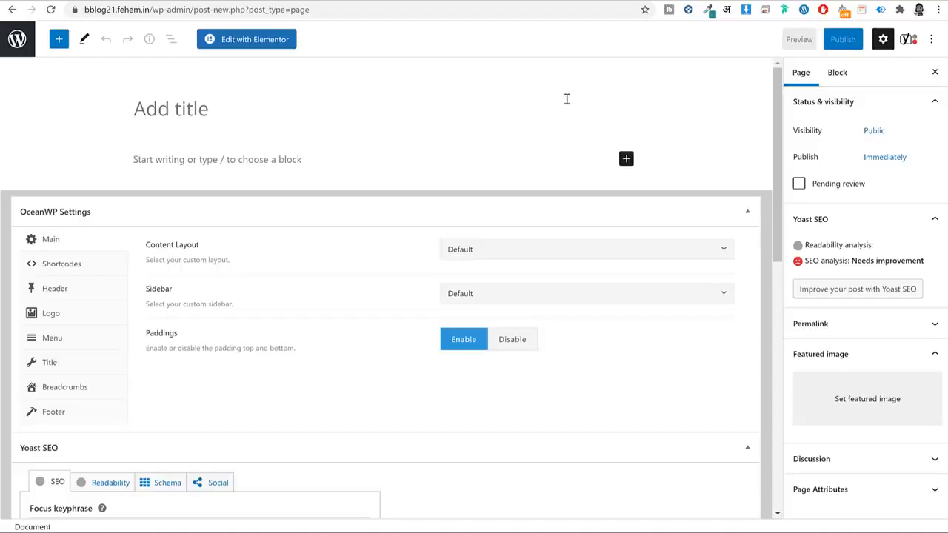
text(Home)
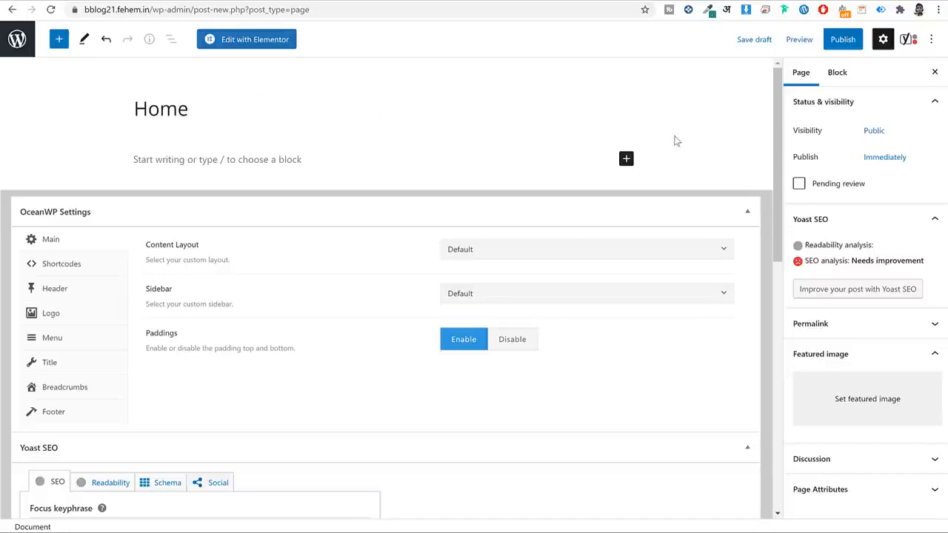
drag(200, 245, 148, 246)
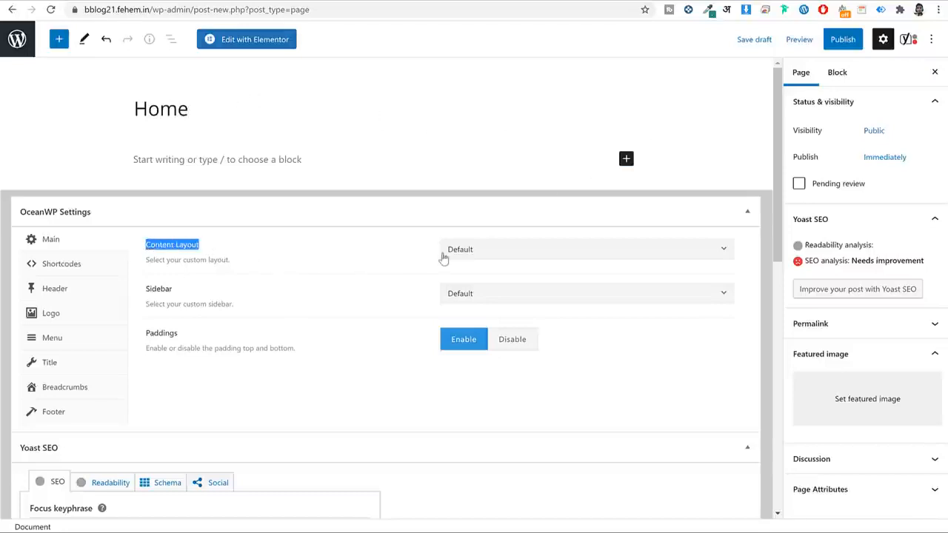
click(468, 253)
click(492, 345)
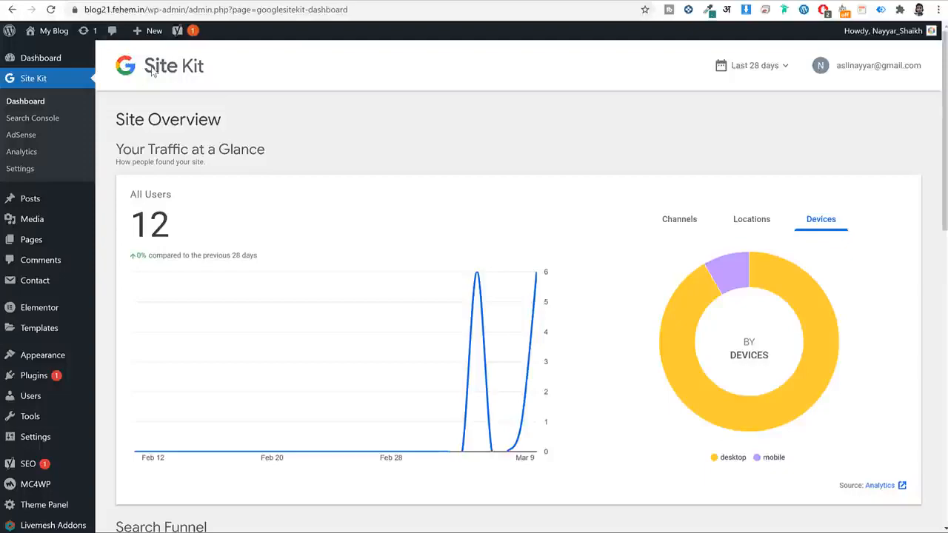
Look at the live site's Blog page to see how its page title appears.
click(41, 31)
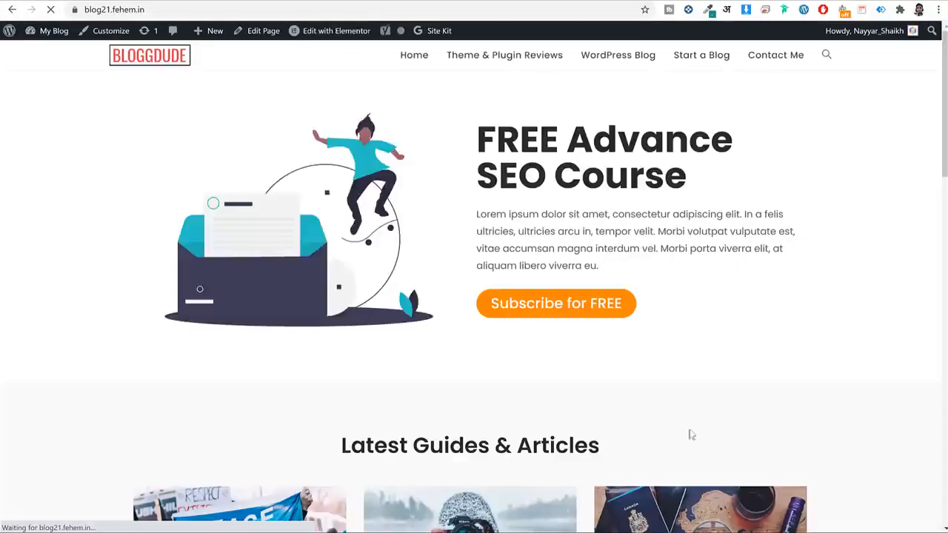
scroll(700, 418, down, 5)
scroll(712, 400, up, 2)
scroll(712, 400, up, 3)
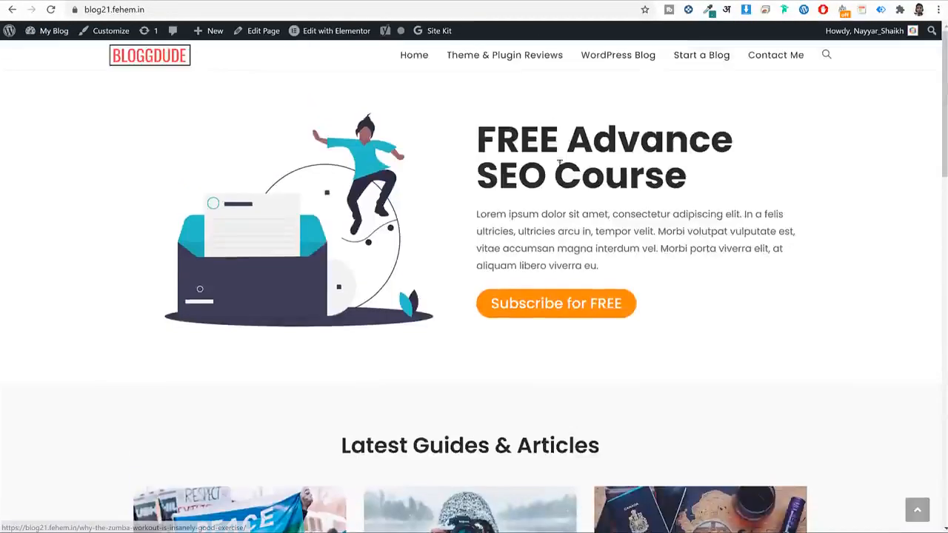
click(688, 59)
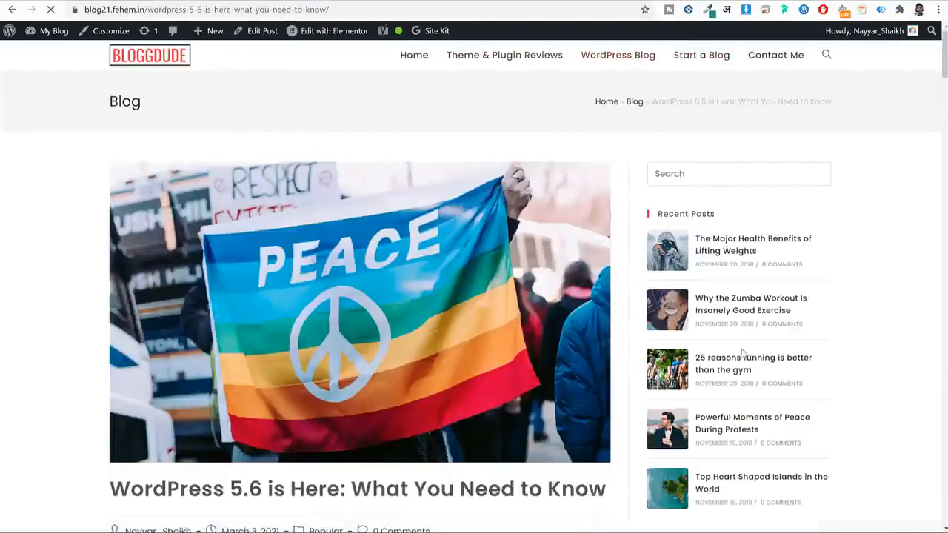
scroll(744, 354, down, 11)
scroll(770, 333, up, 12)
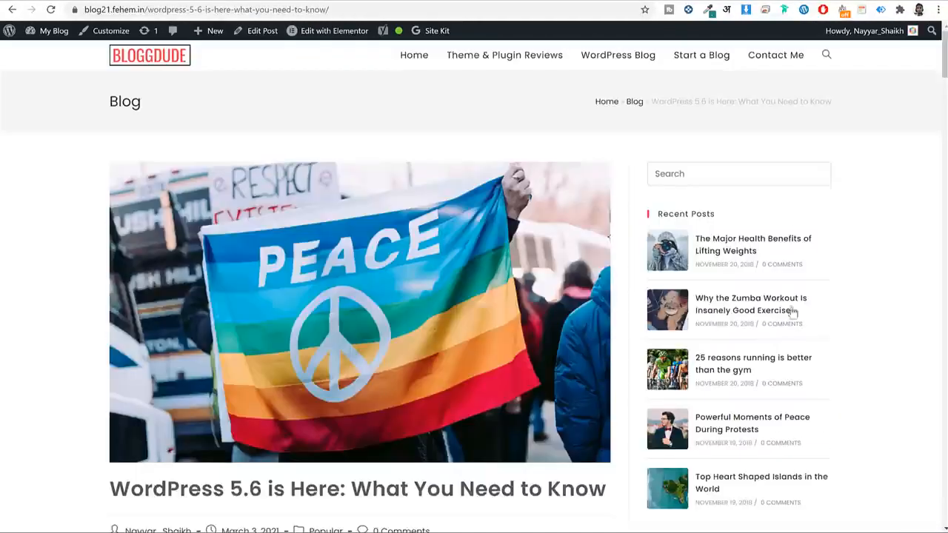
drag(100, 96, 142, 104)
click(114, 104)
double_click(115, 109)
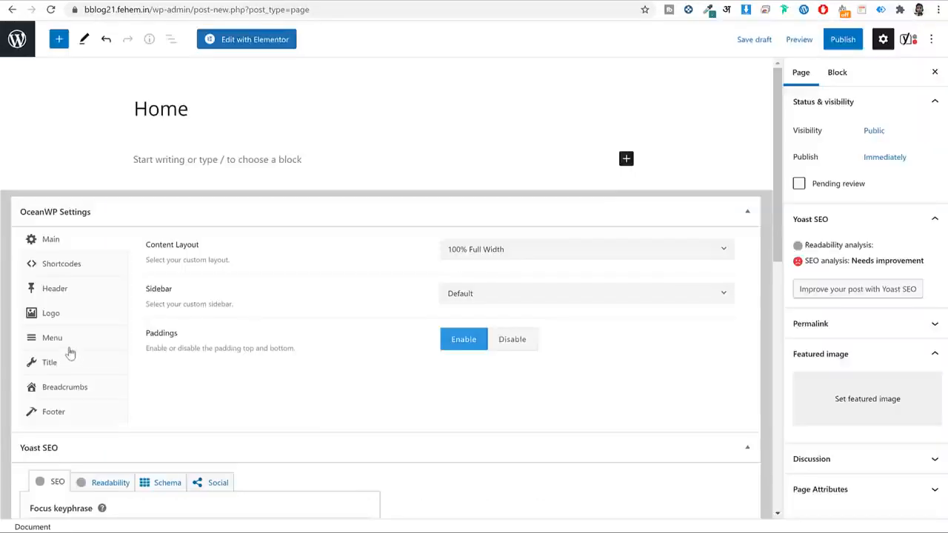
Disable Display Page Title for Home, publish it, and return to the Pages list.
click(70, 360)
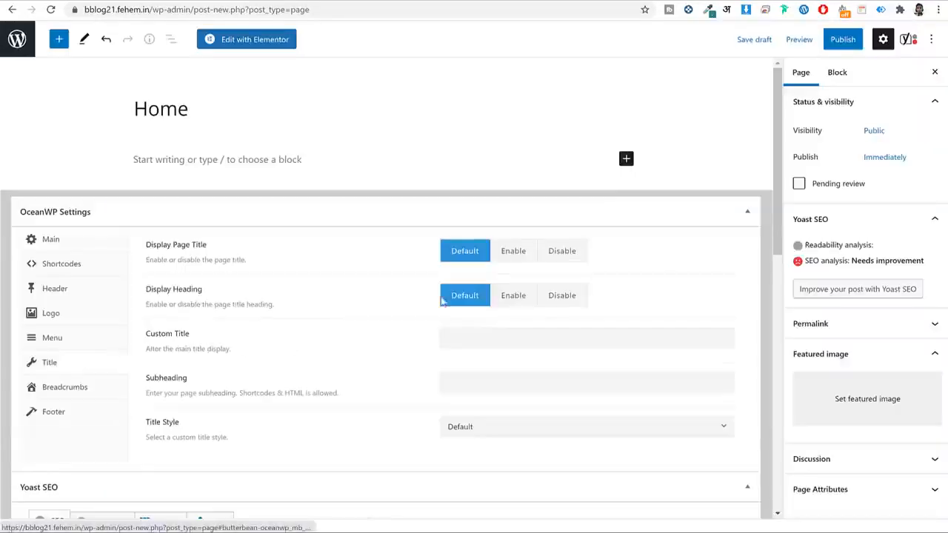
click(562, 254)
click(843, 39)
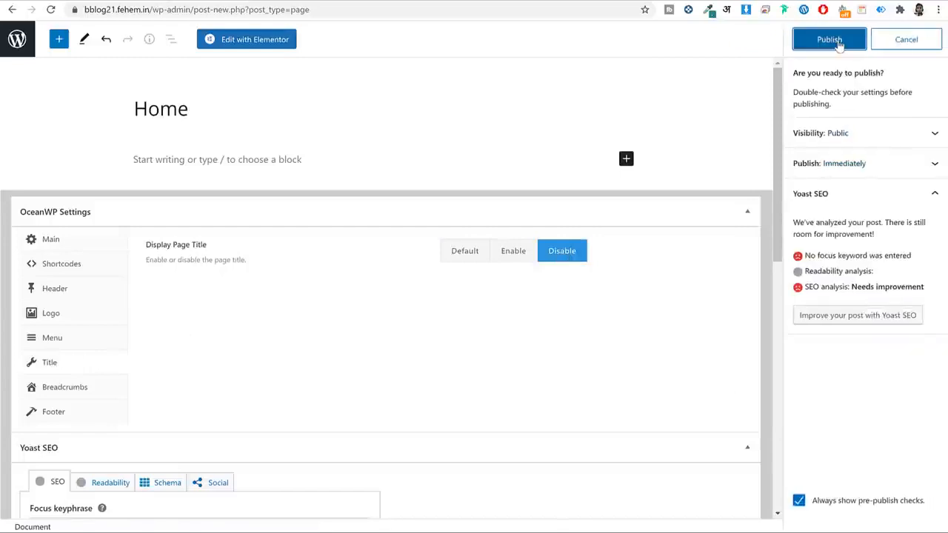
click(830, 39)
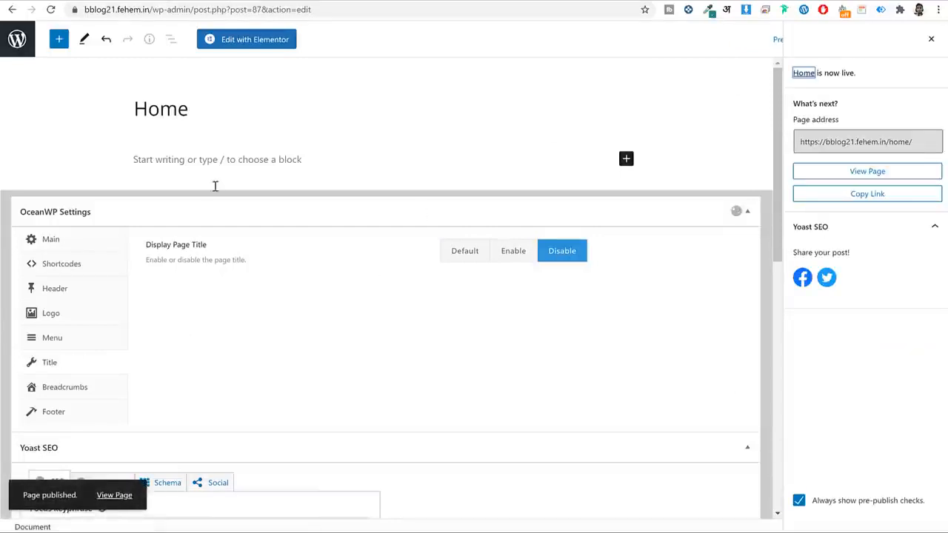
click(16, 41)
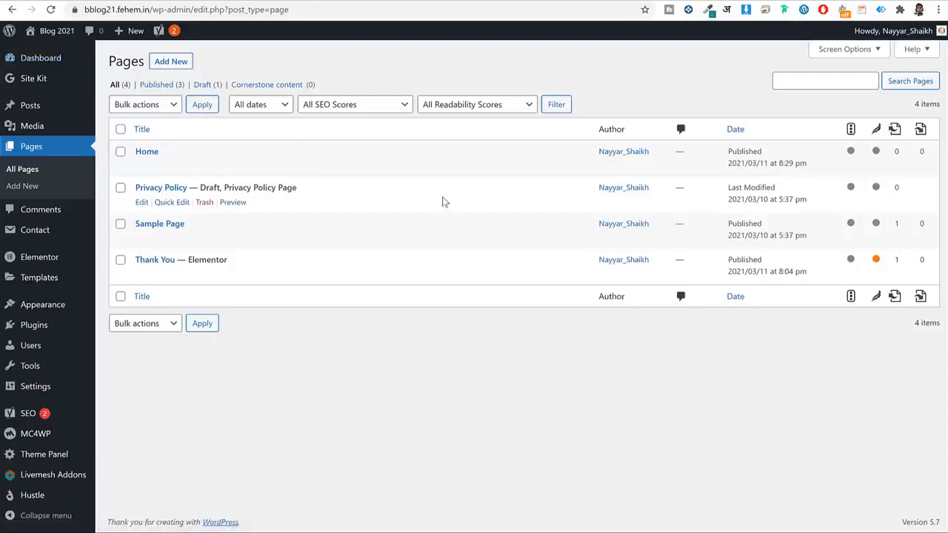
In Reading Settings, make the homepage a static page set to Home and save.
double_click(133, 154)
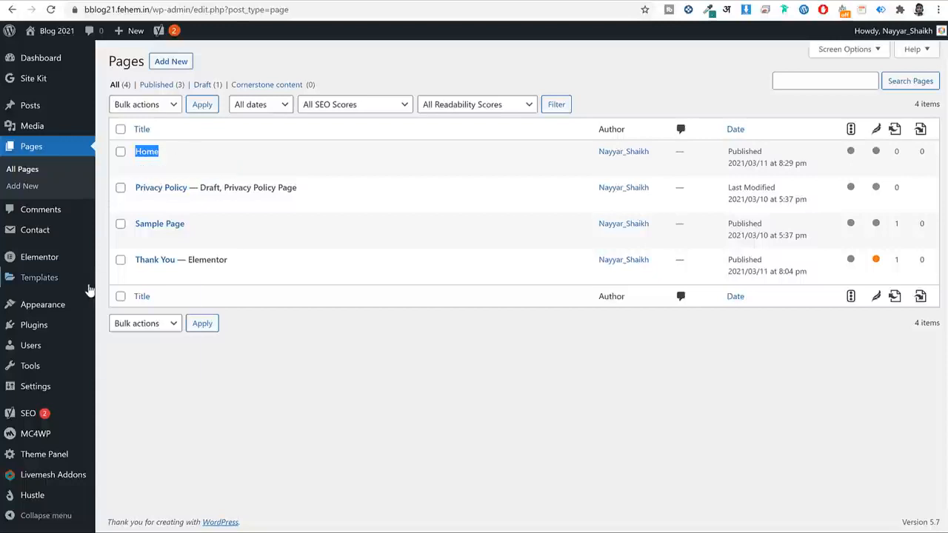
mouse_move(58, 392)
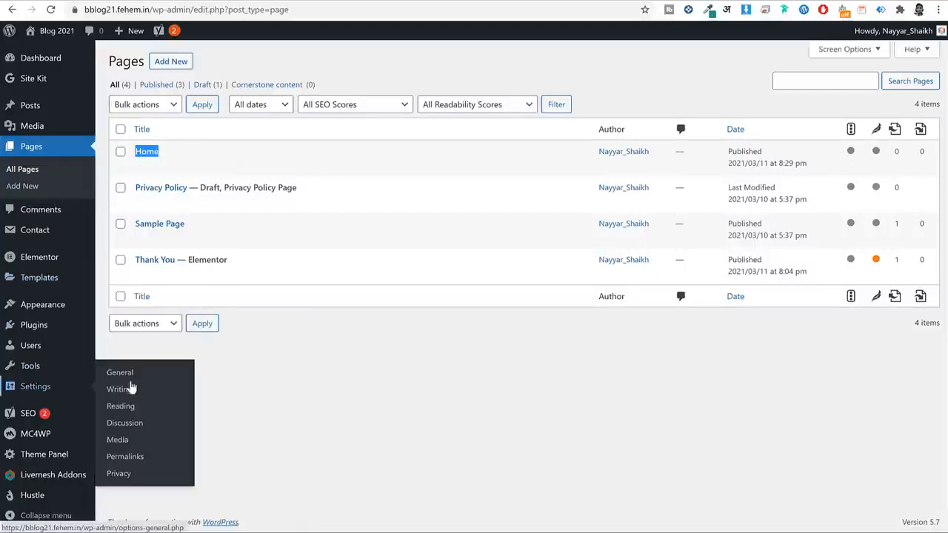
click(126, 411)
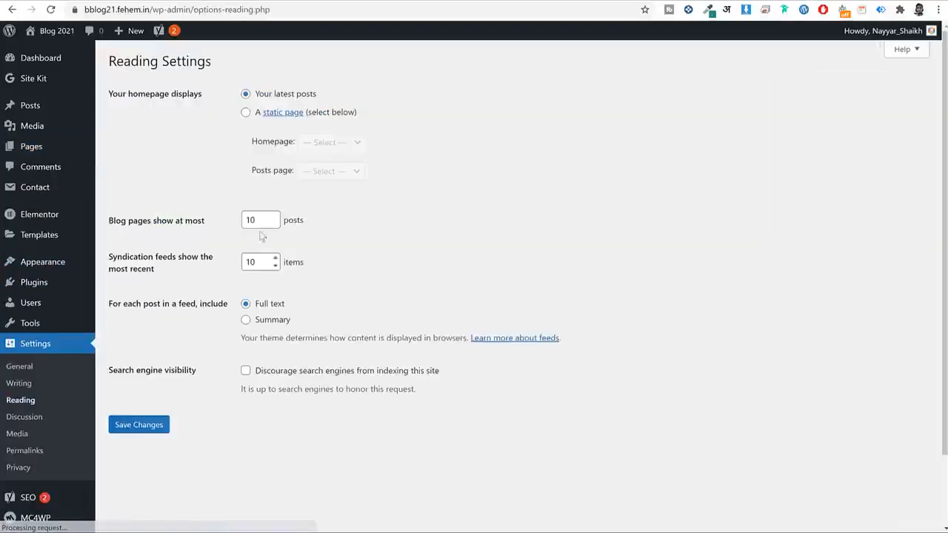
click(247, 113)
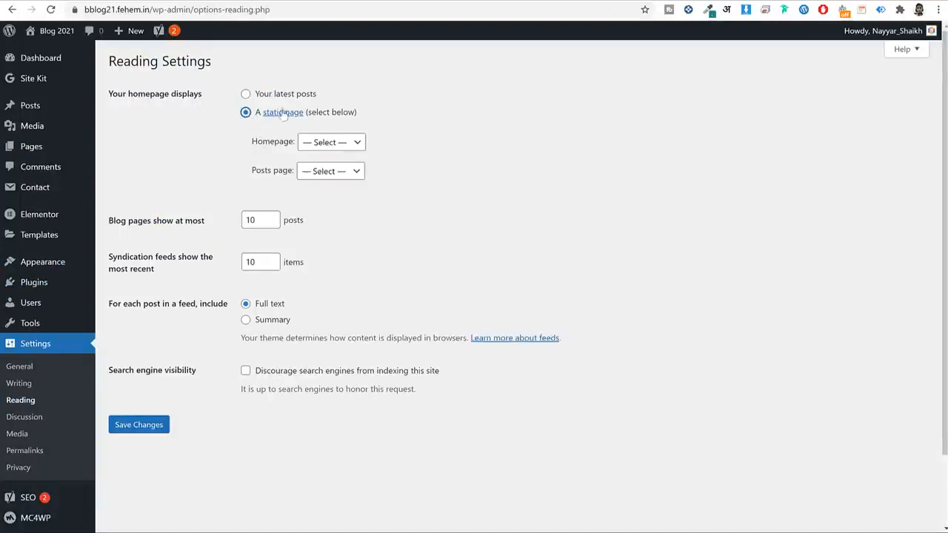
click(346, 145)
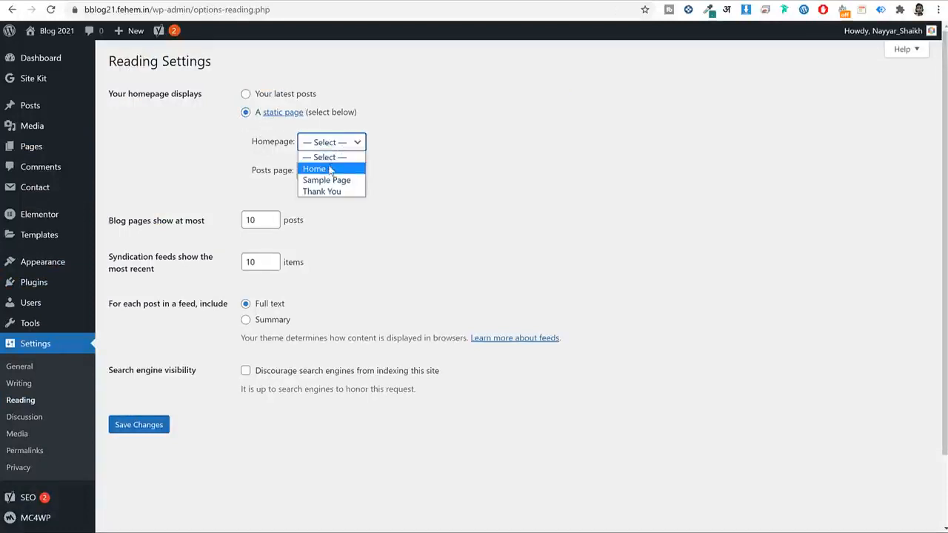
click(330, 170)
click(142, 431)
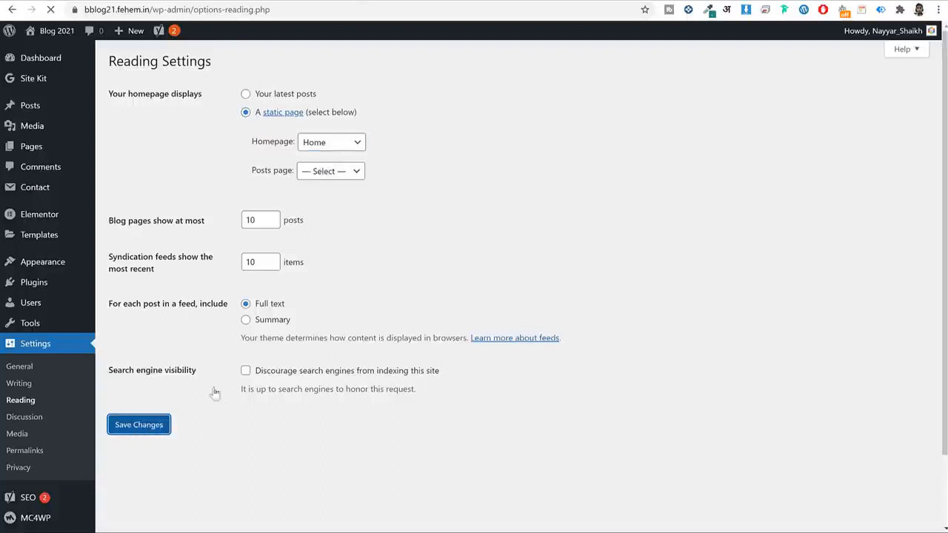
Find 'Home — Front Page' in the Pages list and open it for editing.
click(63, 154)
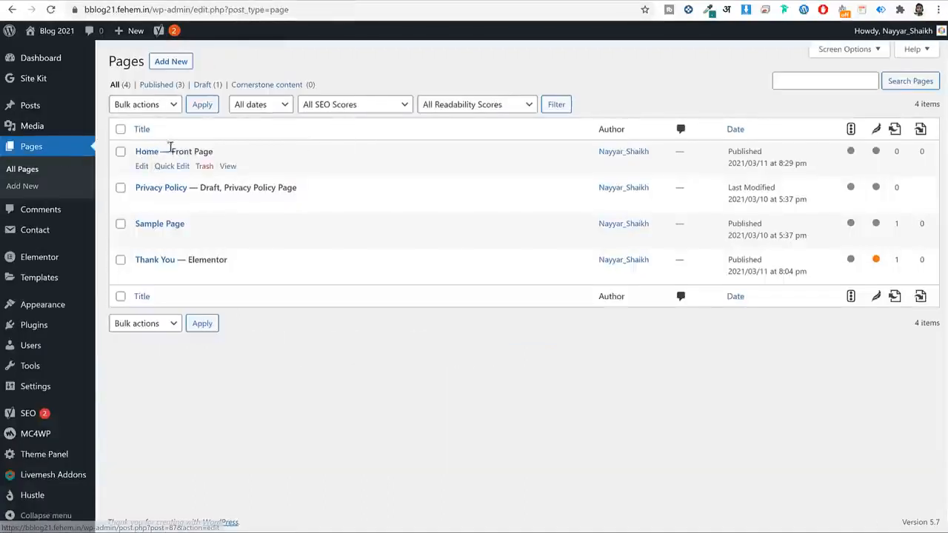
double_click(181, 151)
drag(229, 151, 232, 151)
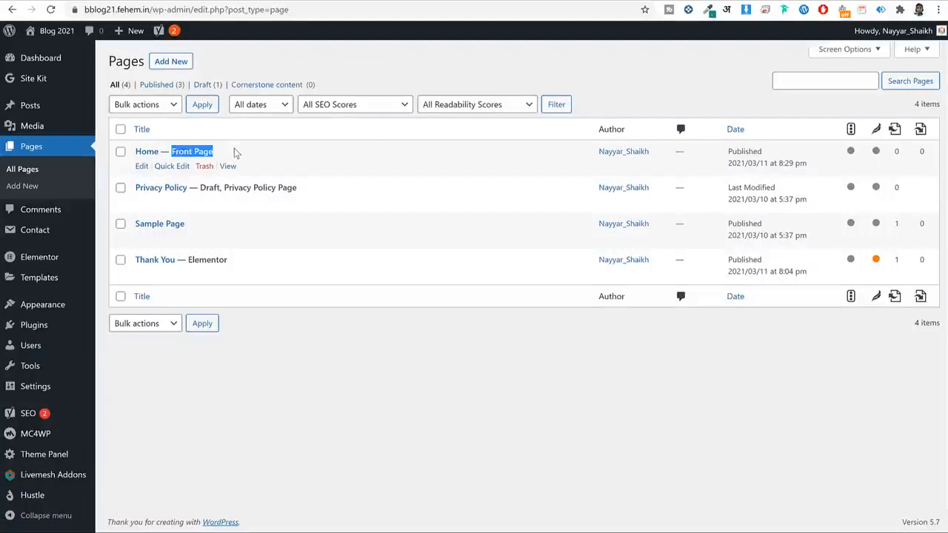
click(238, 152)
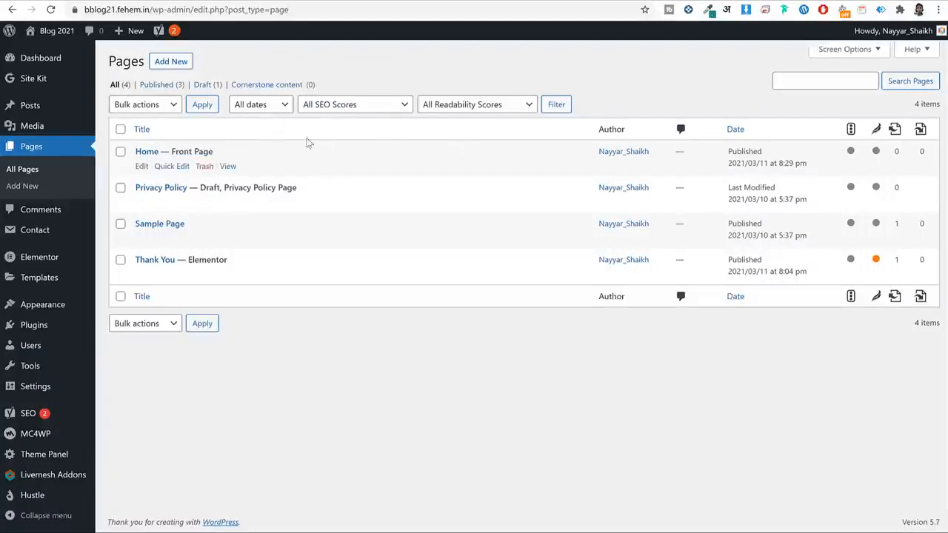
click(142, 165)
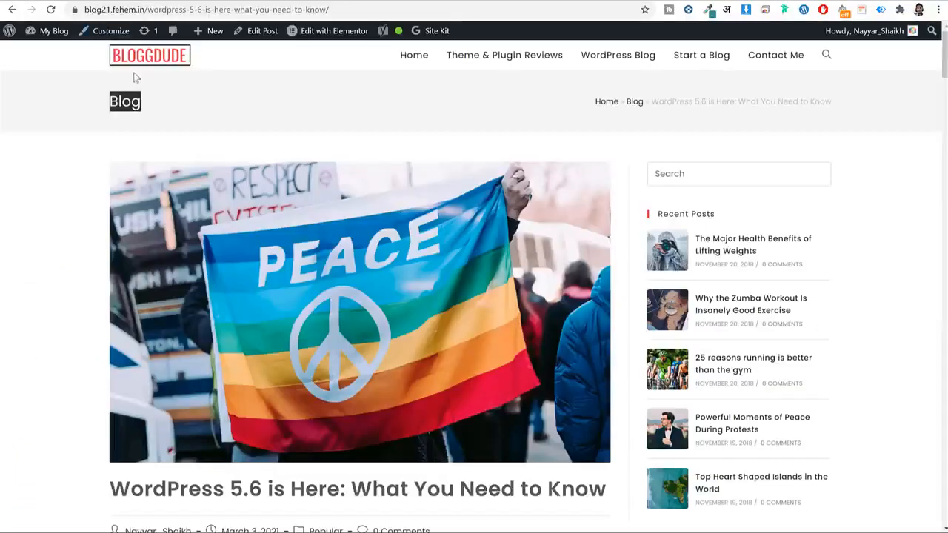
Scroll through the live home page's hero, then start adding a new section in Elementor.
click(141, 60)
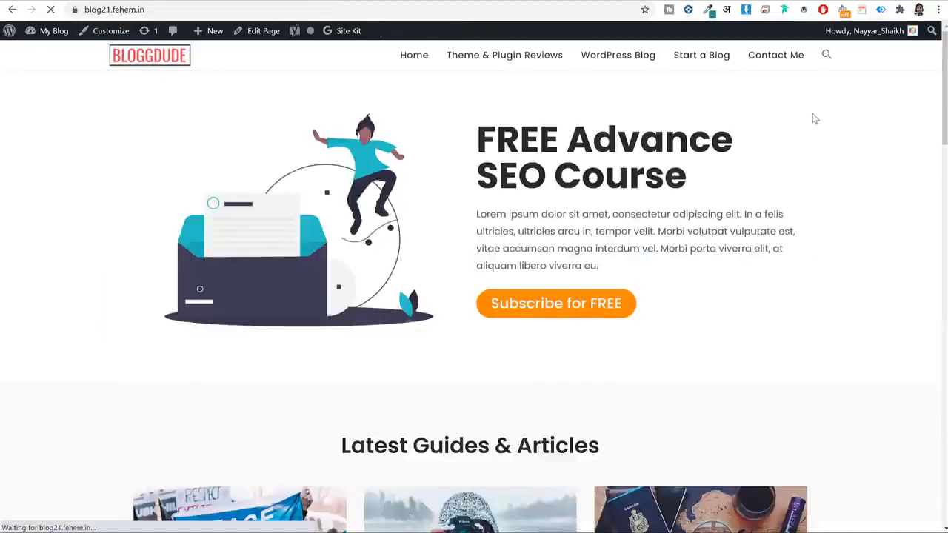
scroll(803, 233, down, 15)
scroll(799, 245, up, 15)
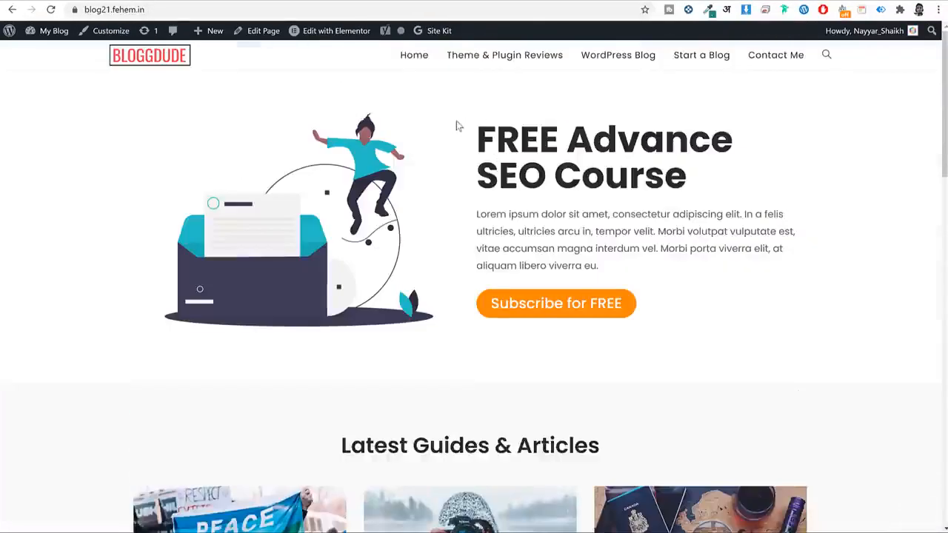
drag(757, 239, 477, 139)
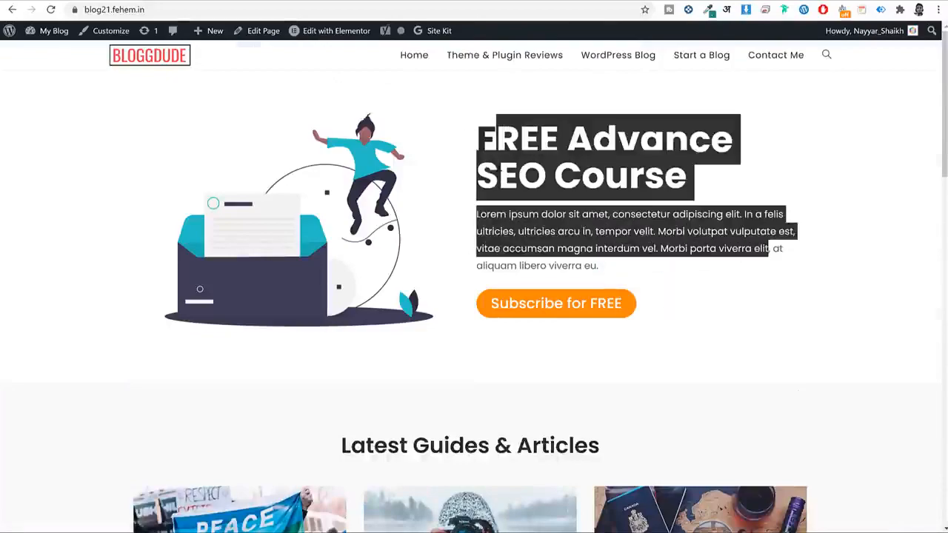
click(566, 252)
scroll(567, 222, down, 6)
scroll(564, 170, up, 1)
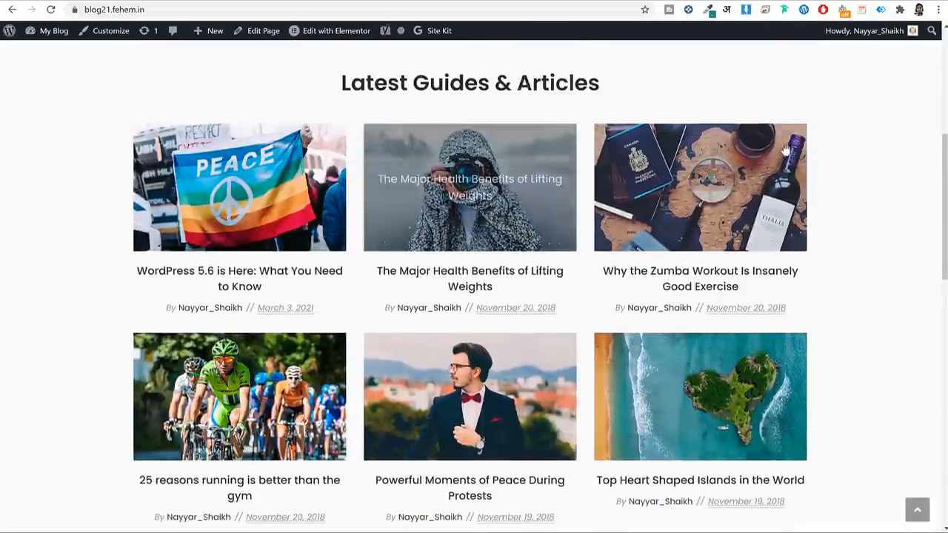
scroll(565, 150, down, 6)
scroll(500, 209, down, 5)
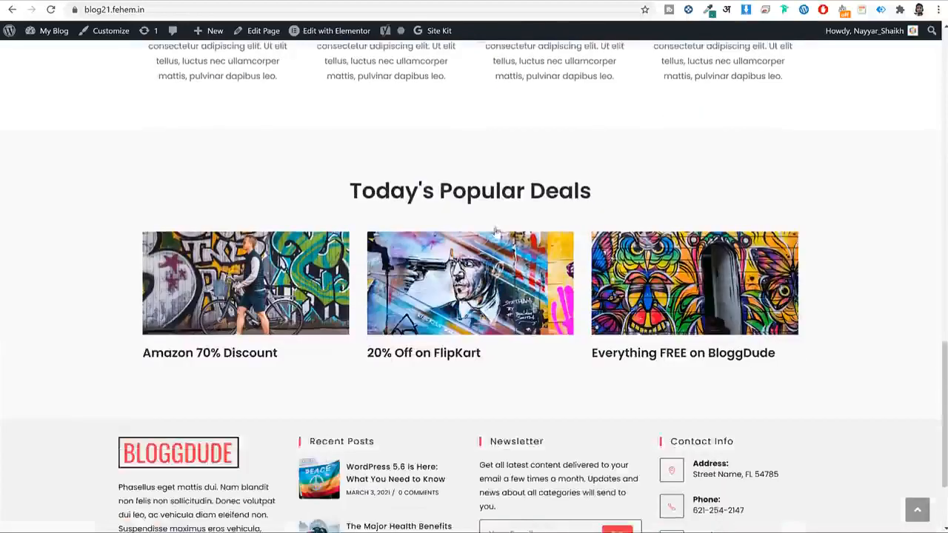
scroll(581, 289, up, 8)
scroll(581, 289, up, 10)
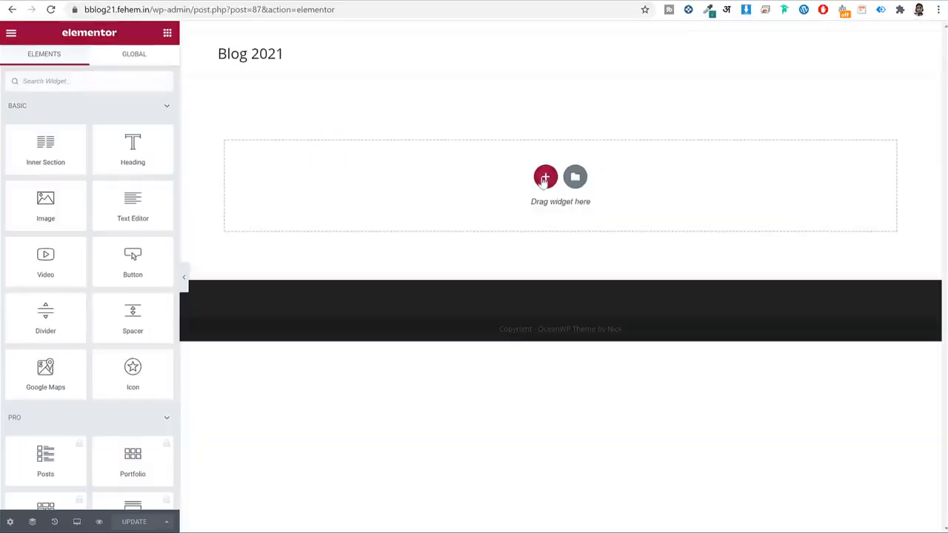
click(544, 177)
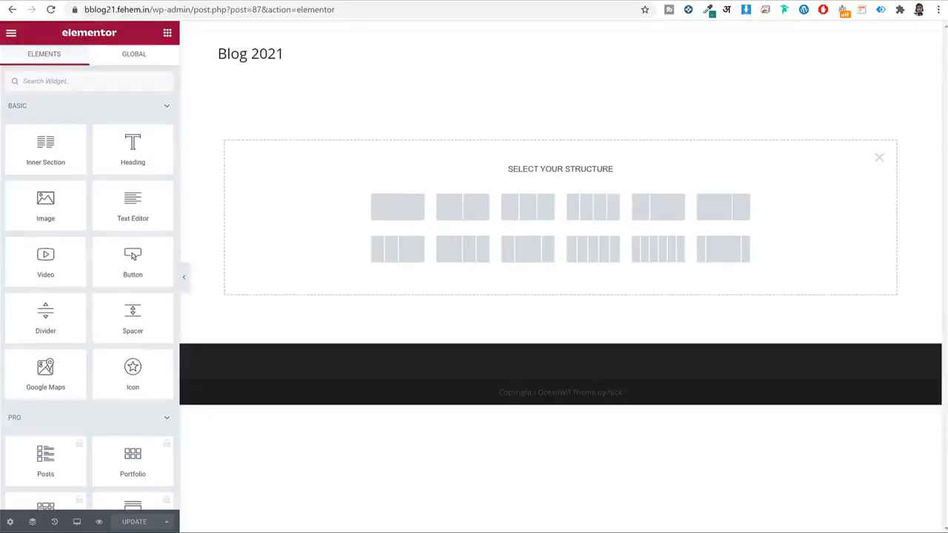
Add a three-column section to the Home page and bring back the Elements widget panel.
click(531, 213)
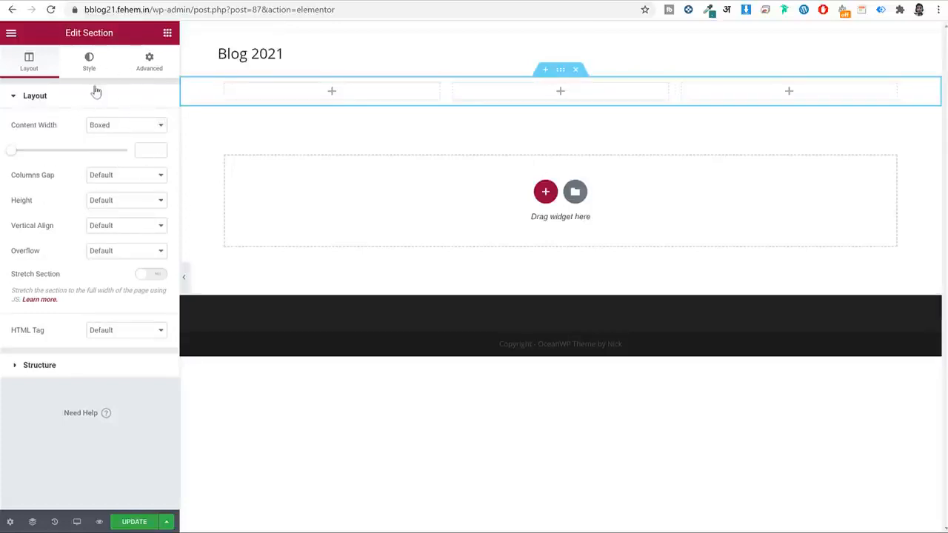
drag(65, 32, 105, 33)
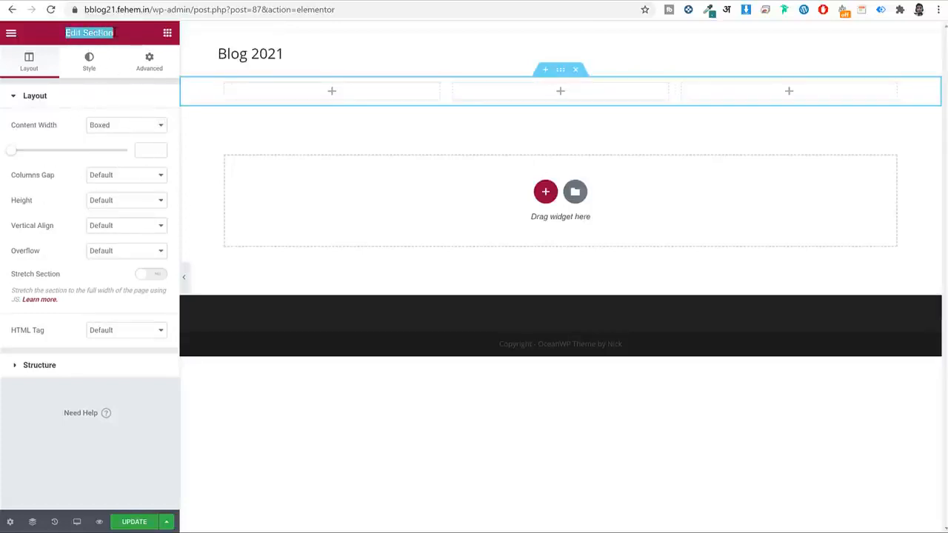
click(122, 39)
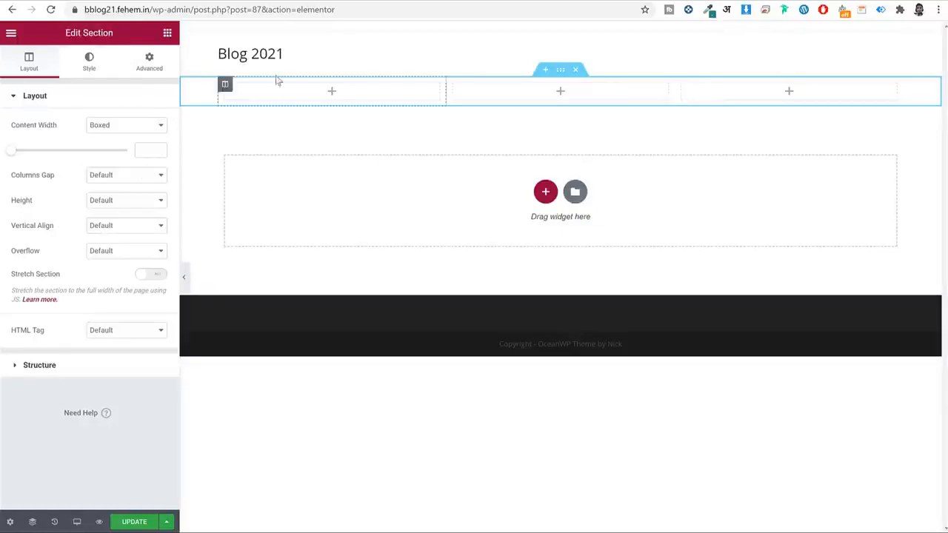
click(167, 34)
scroll(66, 302, down, 3)
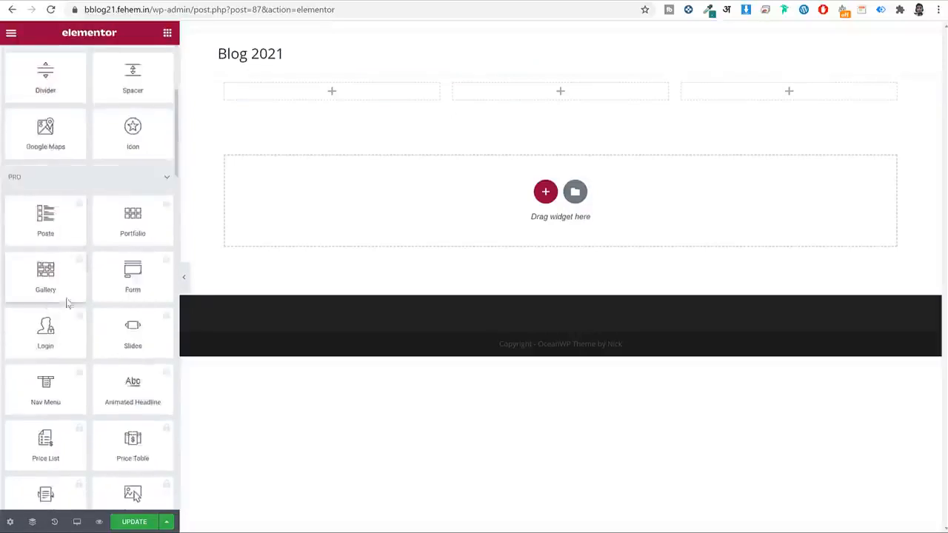
scroll(106, 311, up, 3)
scroll(74, 290, down, 10)
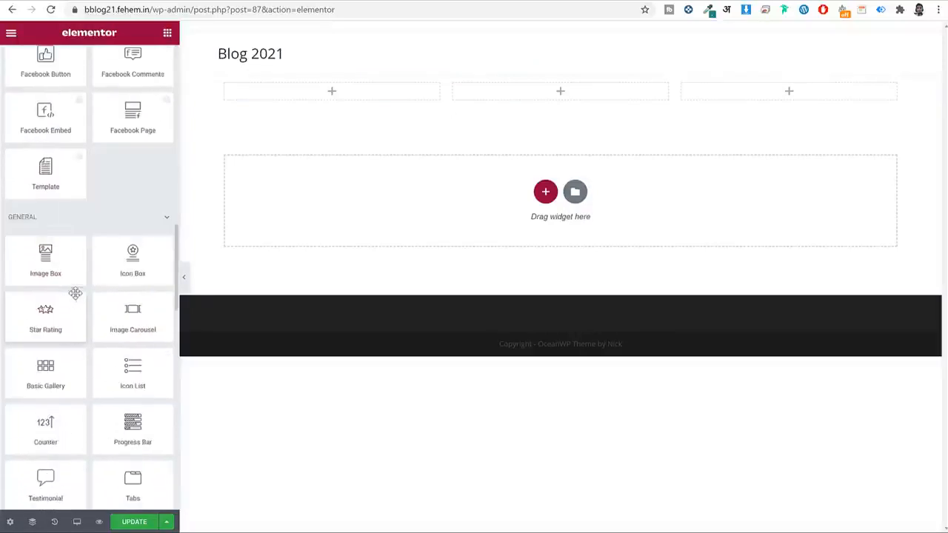
scroll(75, 300, up, 10)
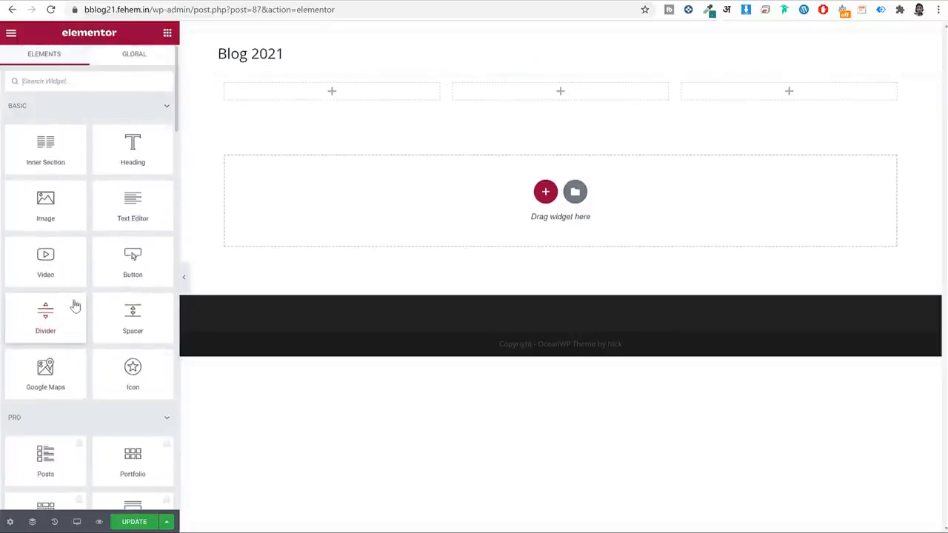
Drop a Button widget into the first column and check its 'Click here' label.
drag(116, 258, 300, 99)
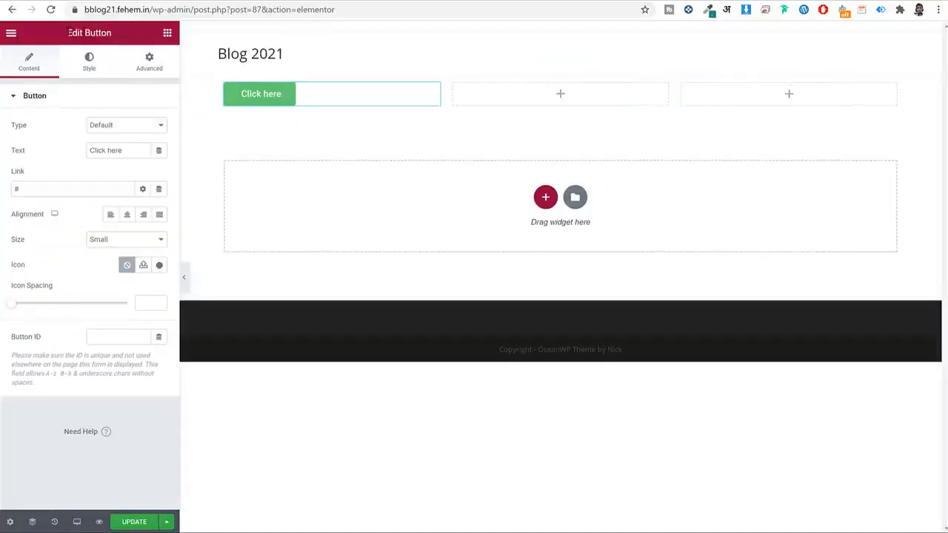
drag(68, 32, 126, 33)
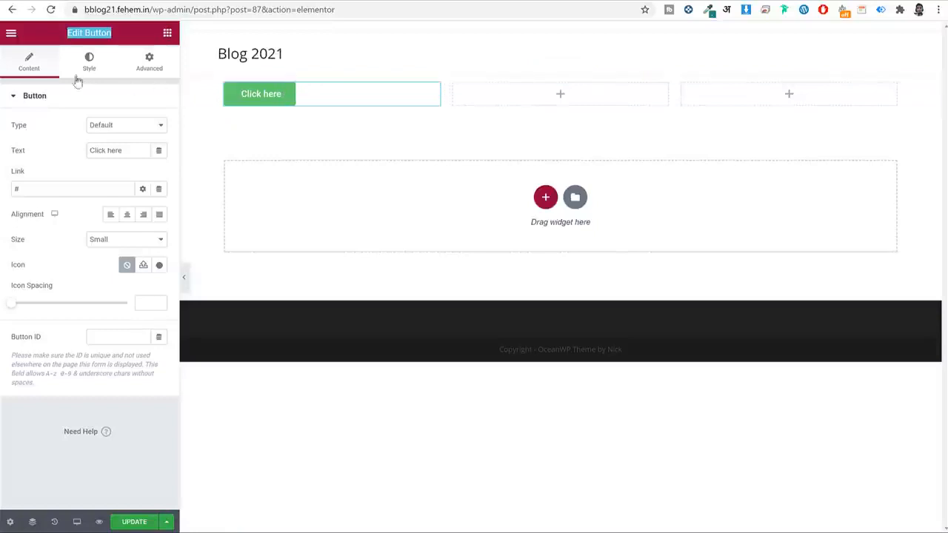
click(40, 63)
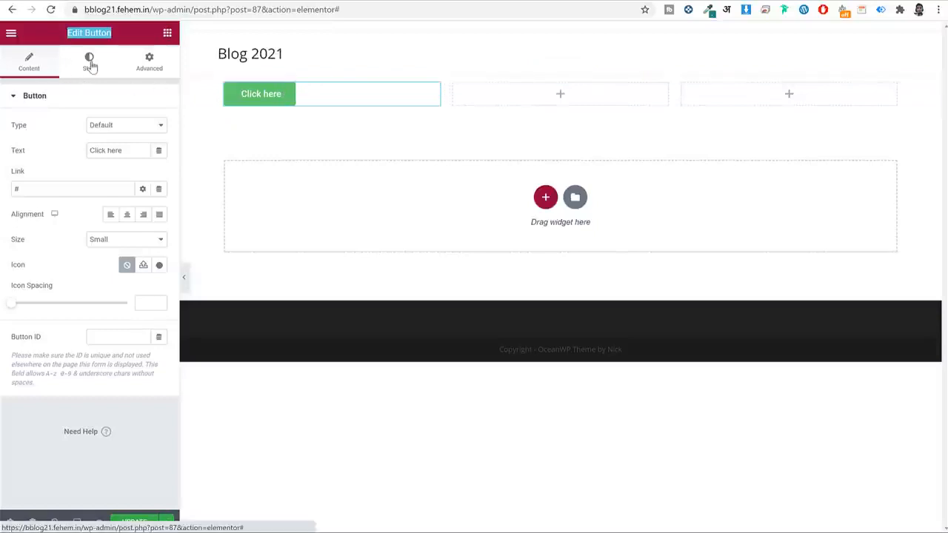
click(154, 65)
click(22, 64)
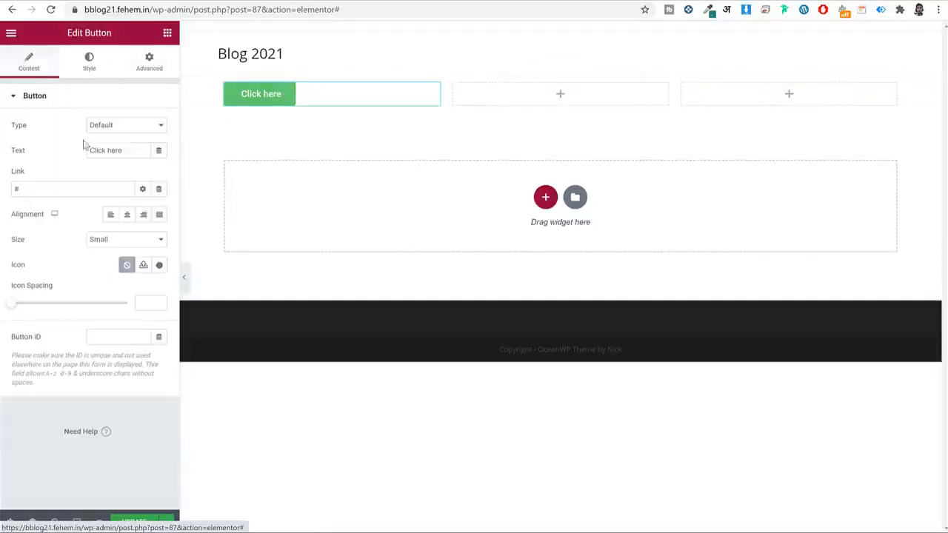
drag(123, 149, 61, 150)
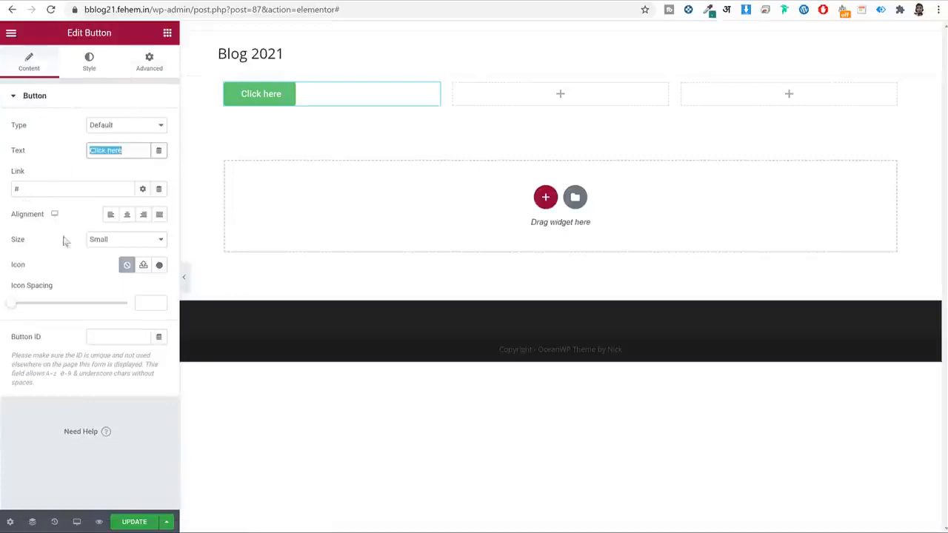
click(97, 163)
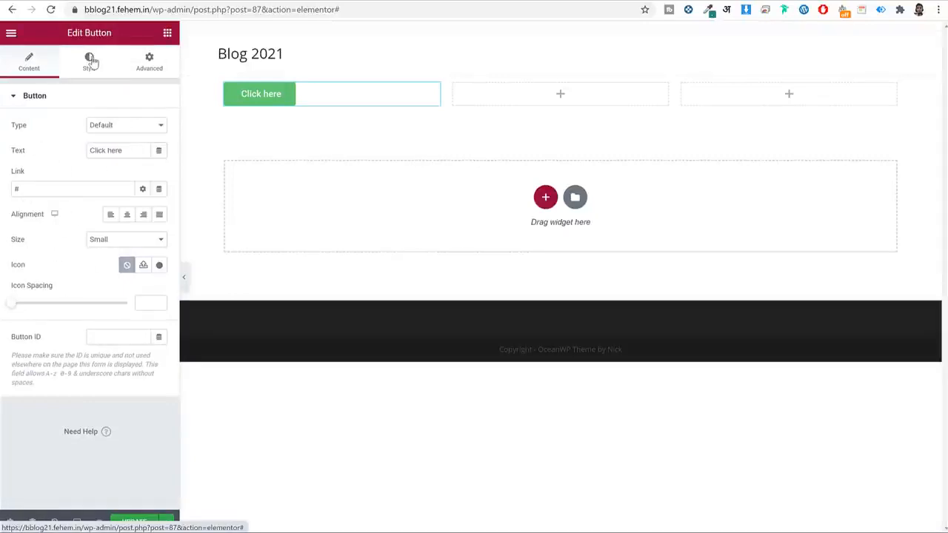
Browse the button's Style and Advanced settings, then return to the widgets list.
click(91, 63)
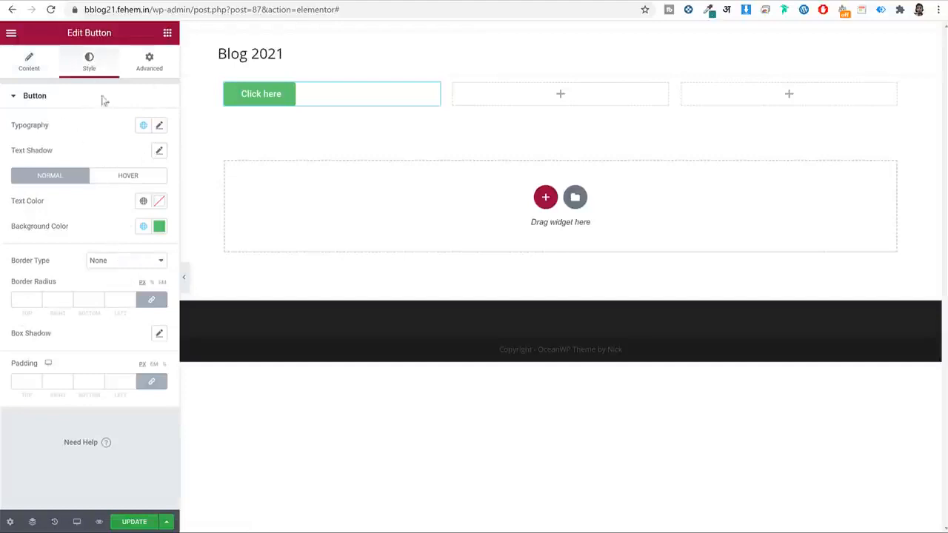
click(148, 71)
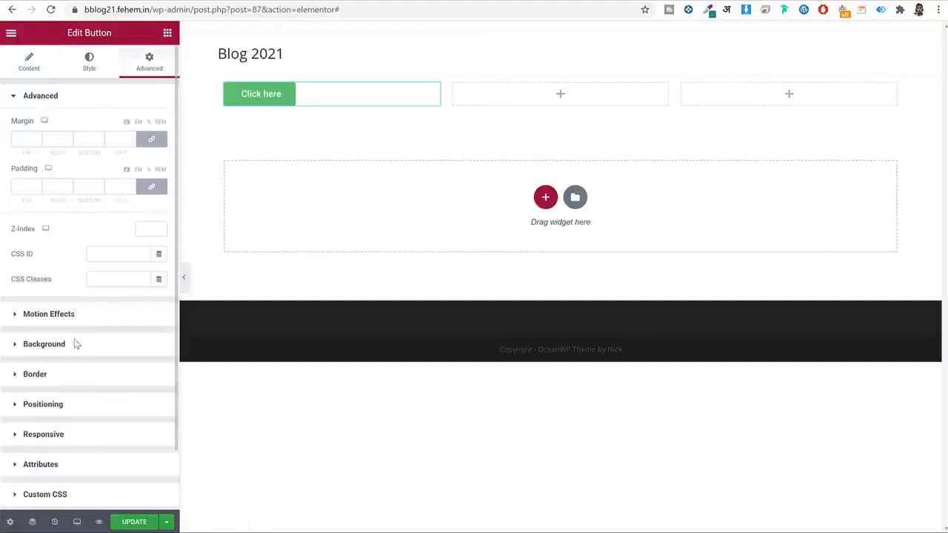
scroll(74, 434, down, 2)
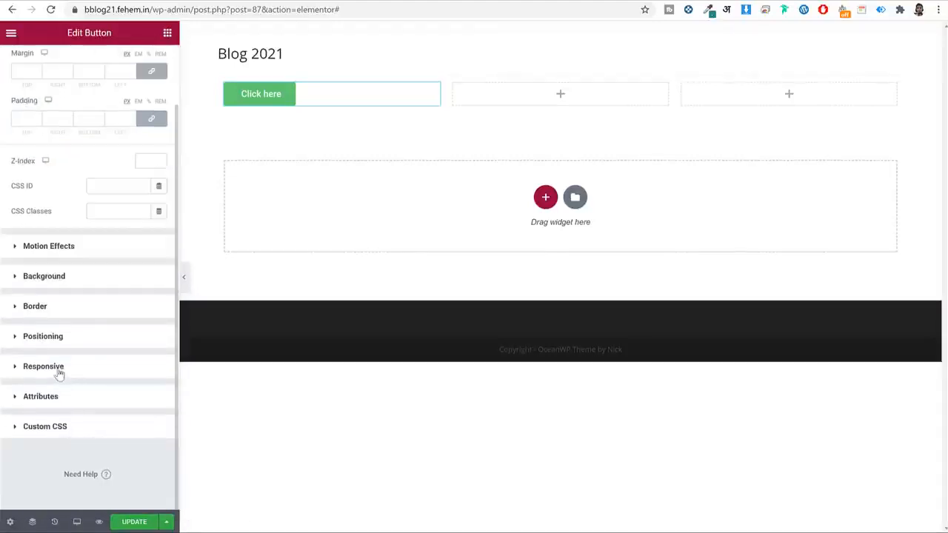
scroll(83, 296, up, 2)
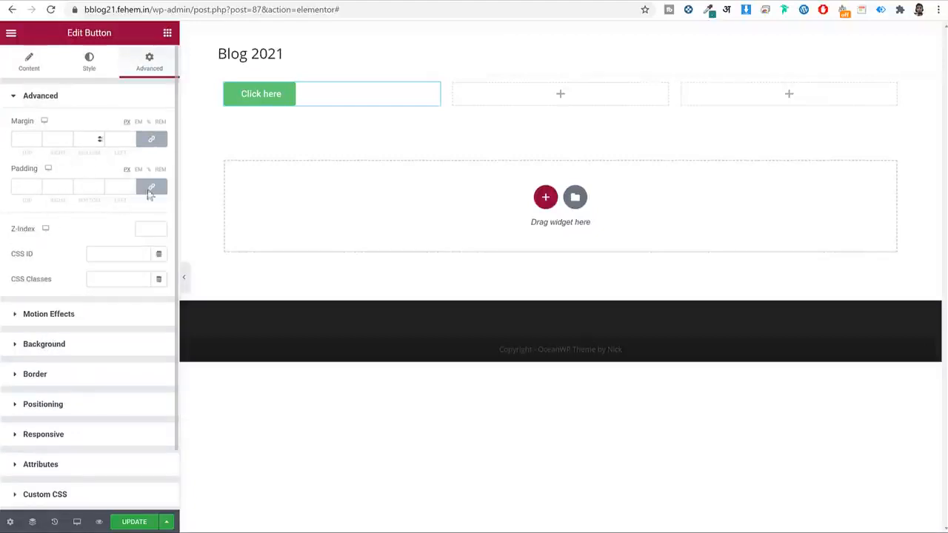
click(41, 68)
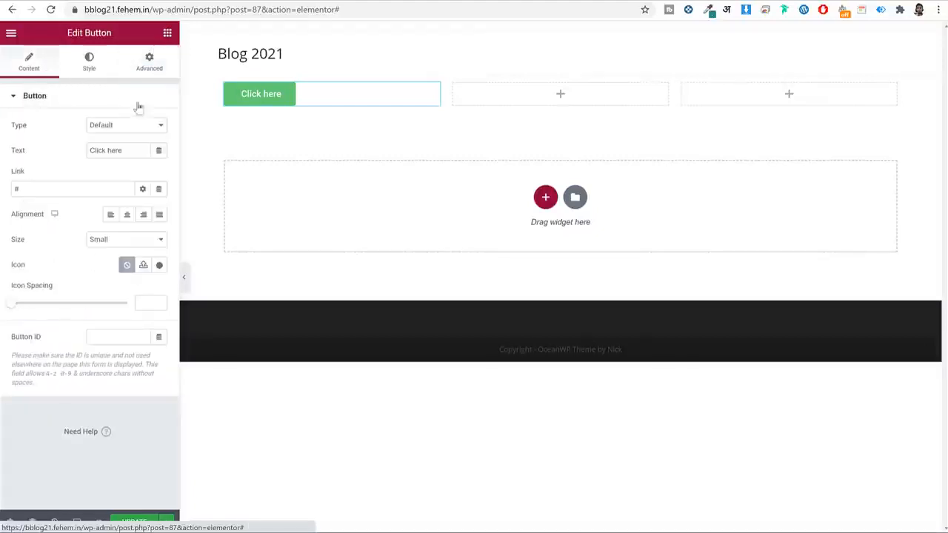
click(167, 34)
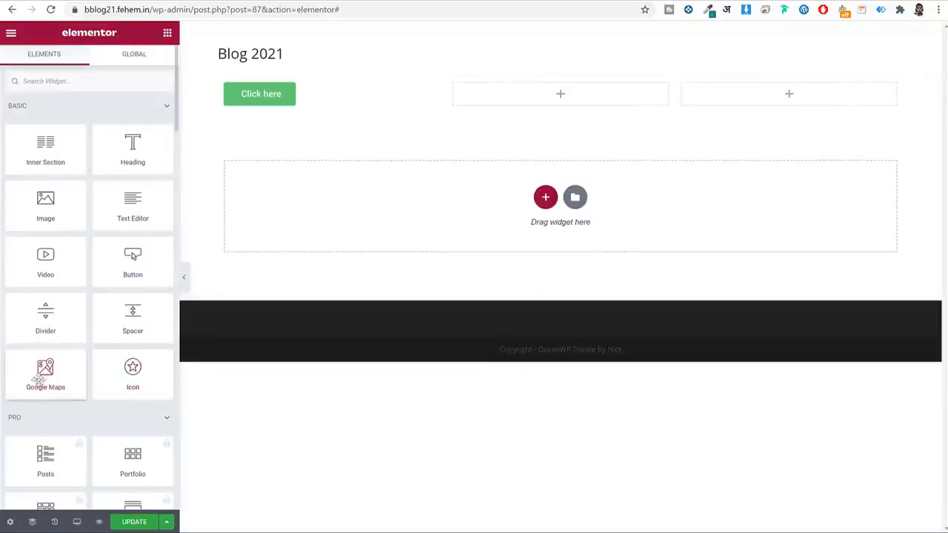
Place an Icon widget in the middle column and insert the star of David icon.
drag(132, 370, 501, 97)
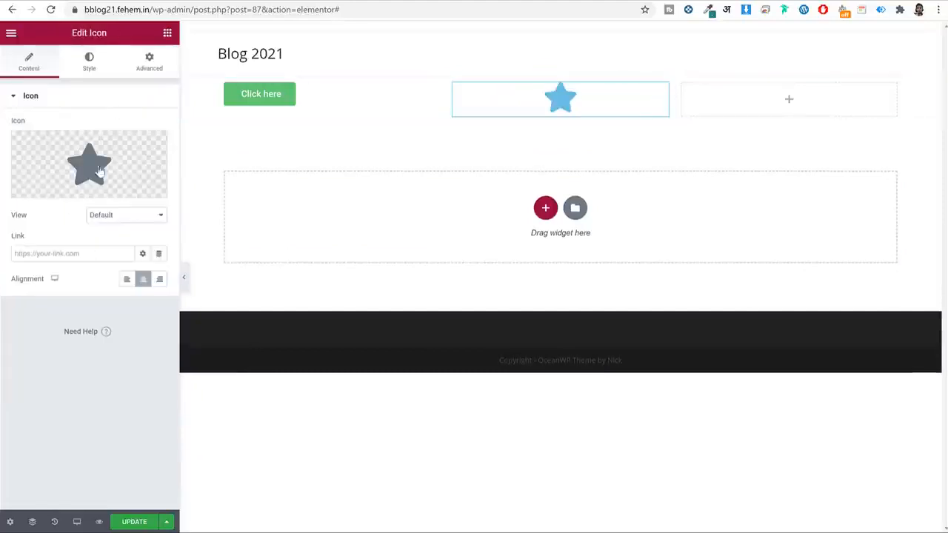
drag(119, 35, 59, 35)
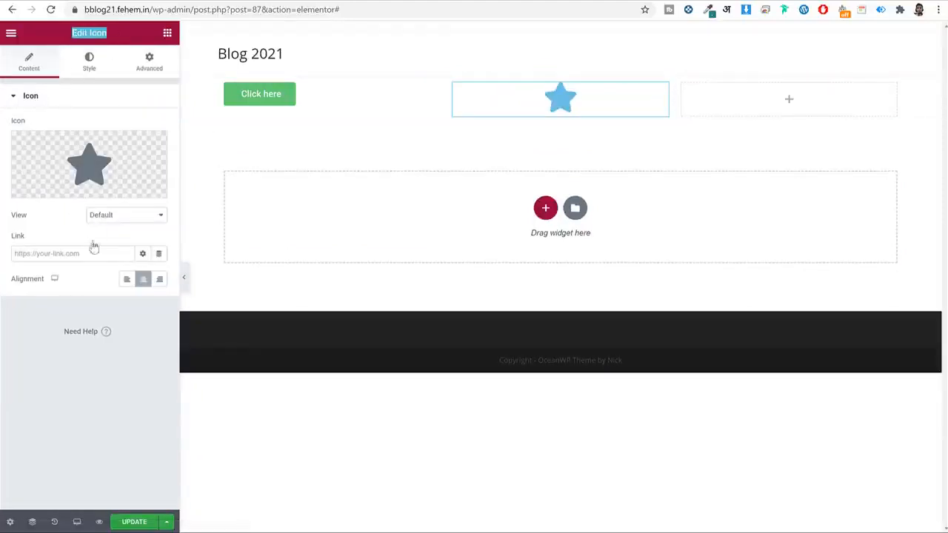
click(93, 161)
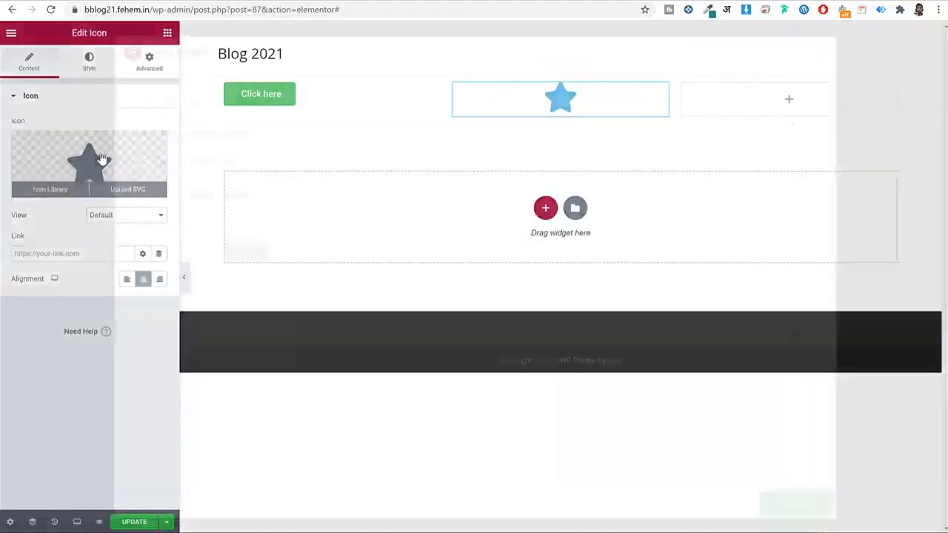
click(488, 245)
click(795, 503)
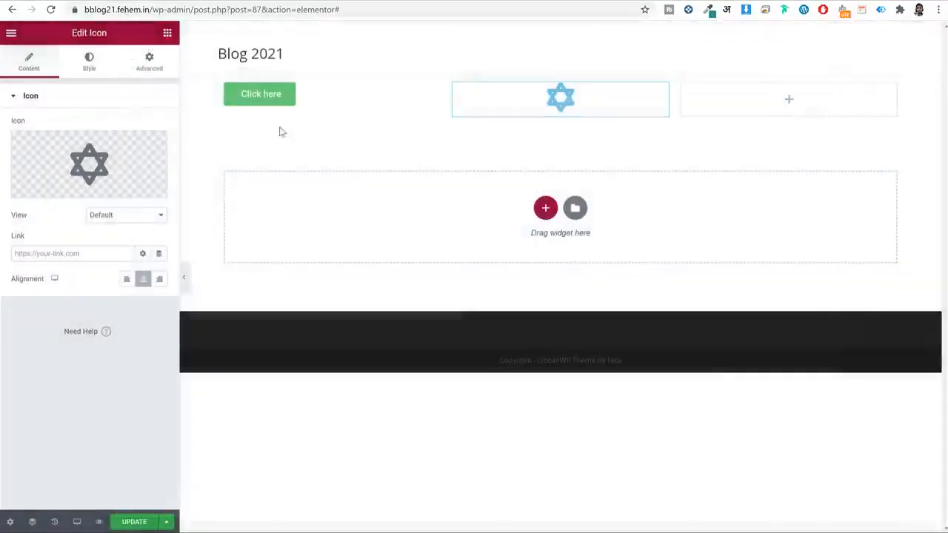
Set the icon's primary color to bright red #EC2222, then delete the section.
click(89, 61)
click(160, 150)
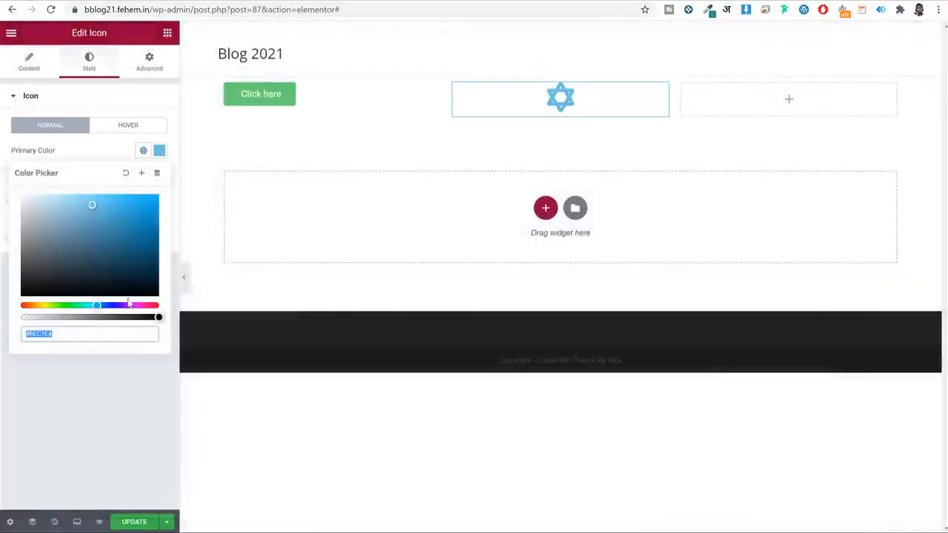
click(152, 270)
click(157, 306)
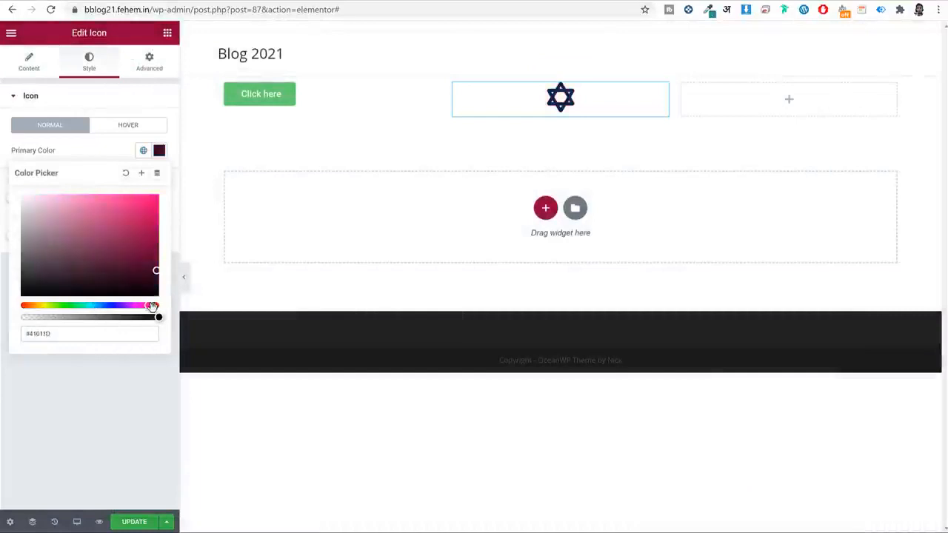
click(136, 203)
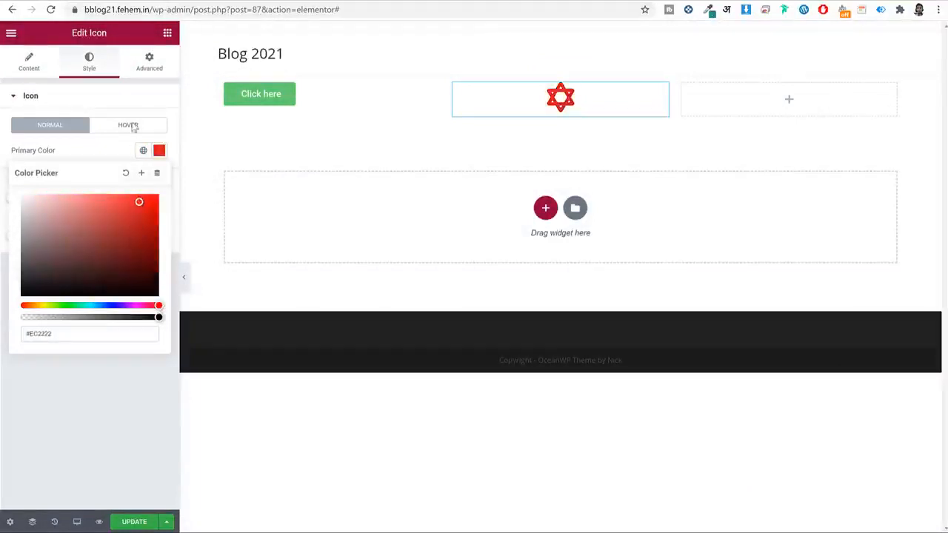
click(147, 66)
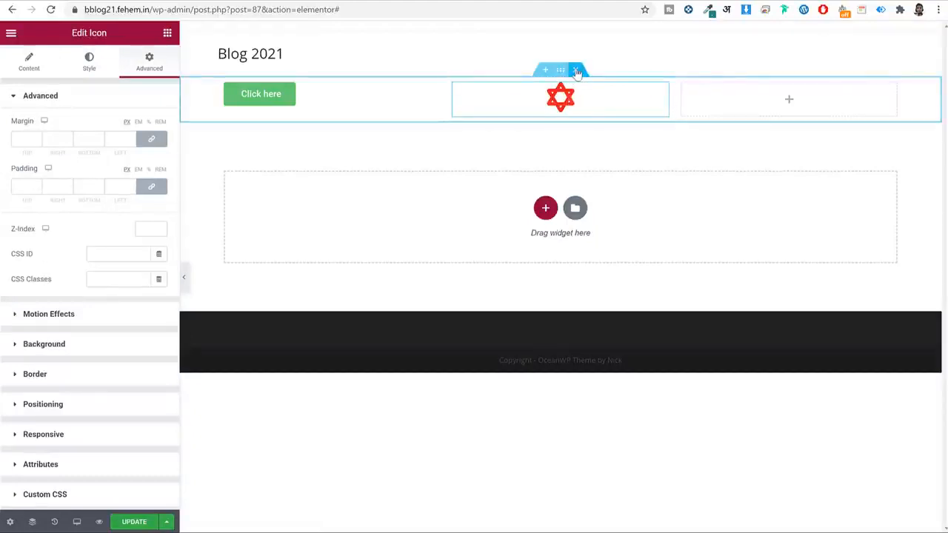
click(577, 71)
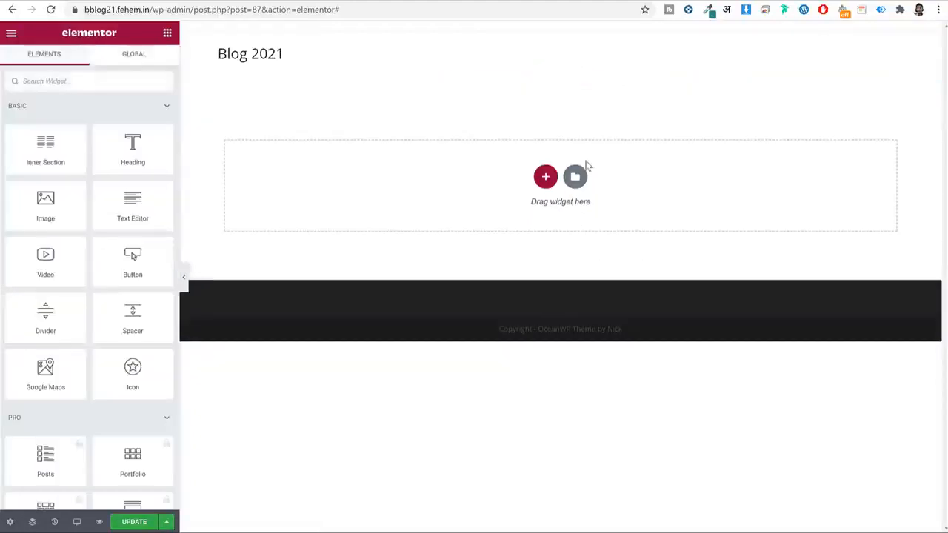
Browse the Pages and Blocks templates in Elementor's template library.
click(575, 177)
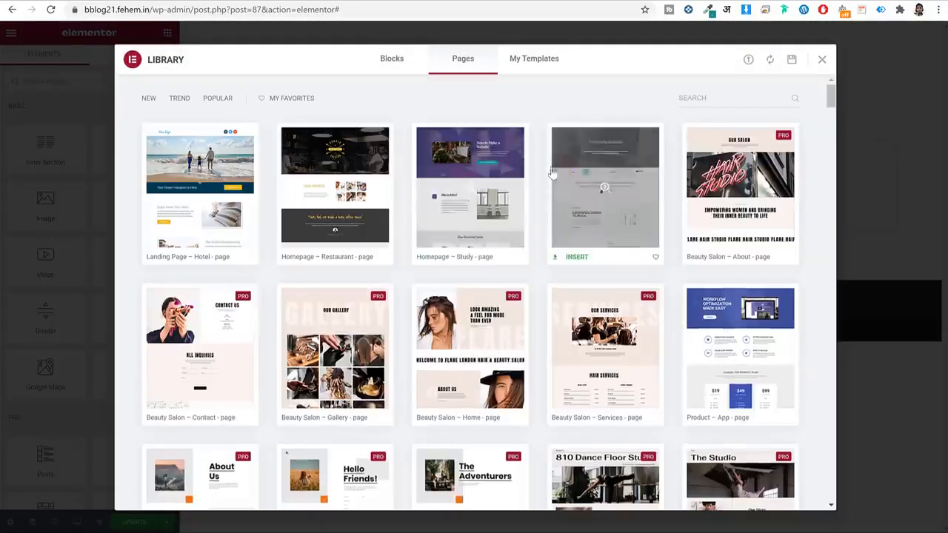
scroll(534, 337, down, 1)
scroll(533, 334, up, 1)
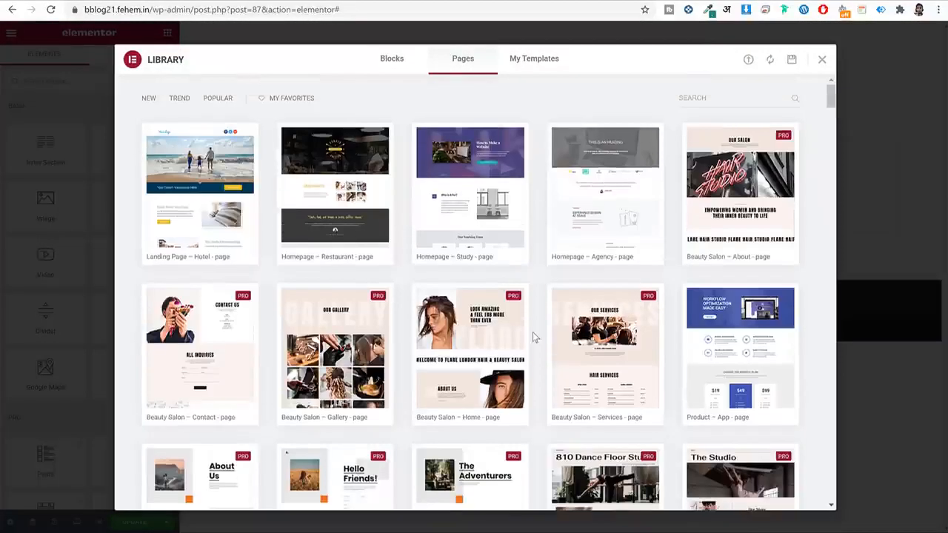
click(392, 59)
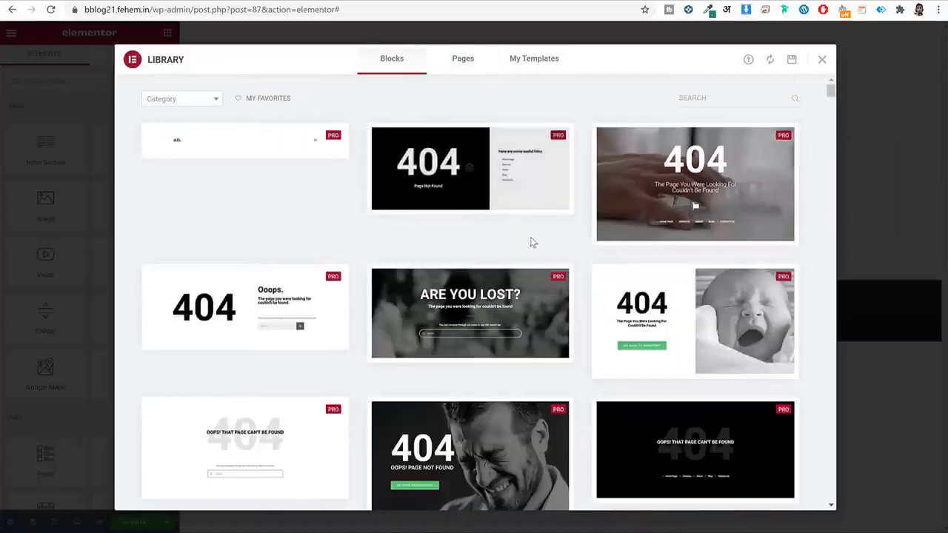
scroll(708, 295, down, 3)
scroll(708, 295, down, 3)
scroll(644, 222, up, 8)
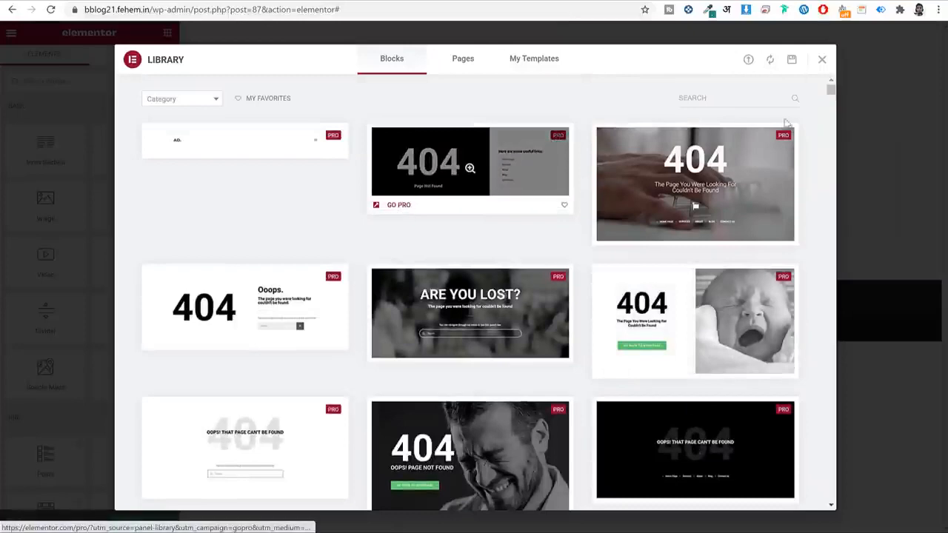
Close the library, show the section structure picker, and switch to the live homepage tab.
click(822, 61)
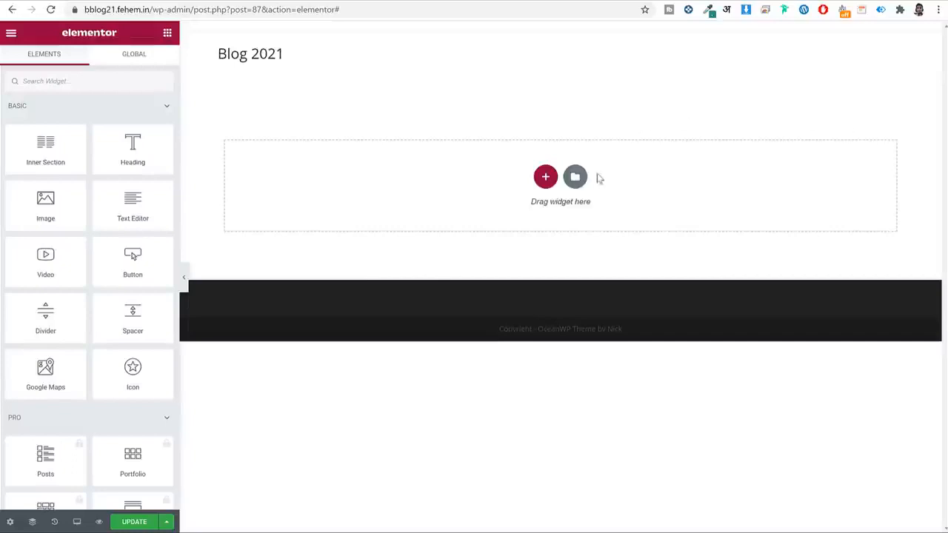
click(545, 176)
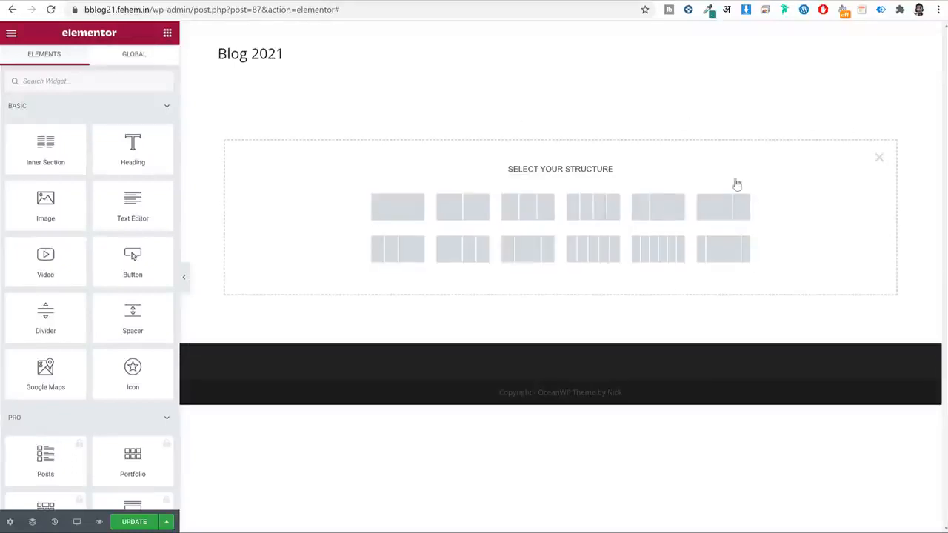
click(103, 1)
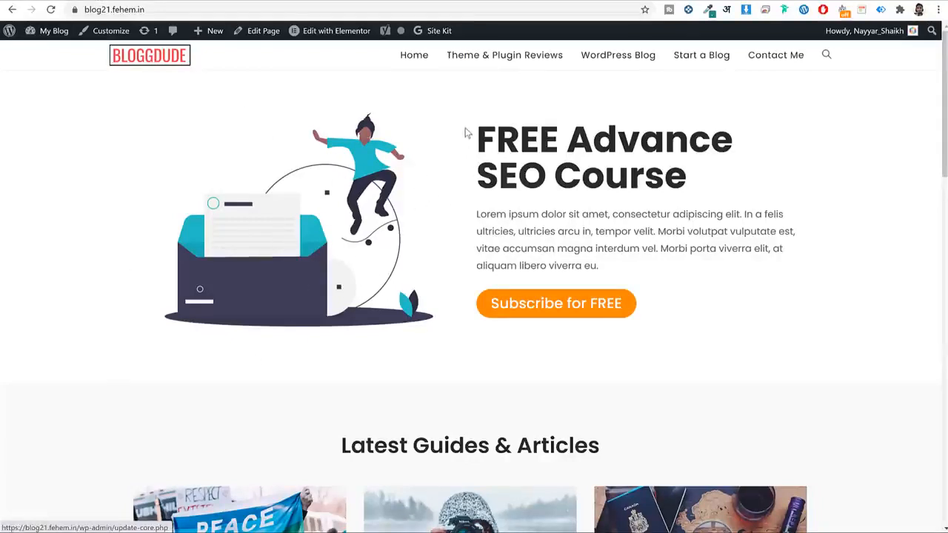
Highlight the homepage hero heading and paragraph, then move on toward undraw.co/illustrations.
drag(465, 132, 751, 274)
click(751, 273)
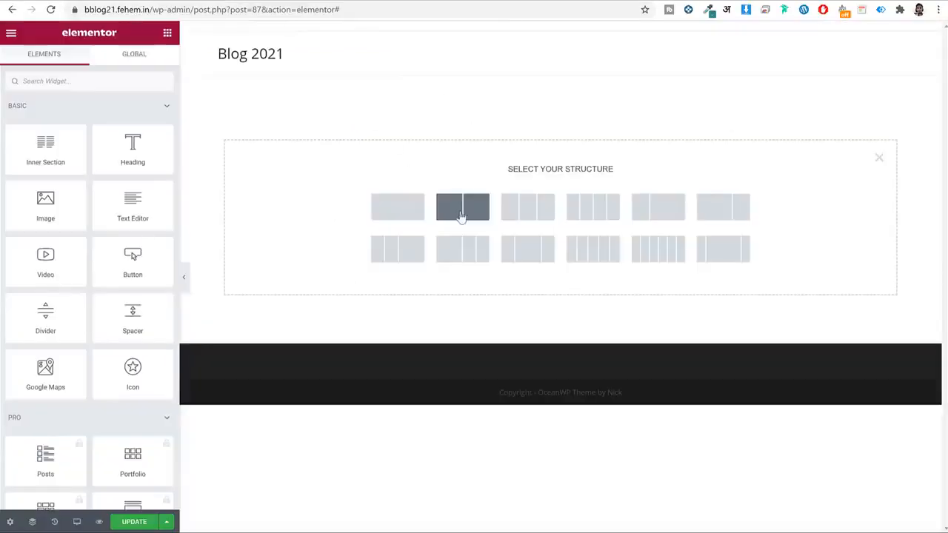
click(462, 209)
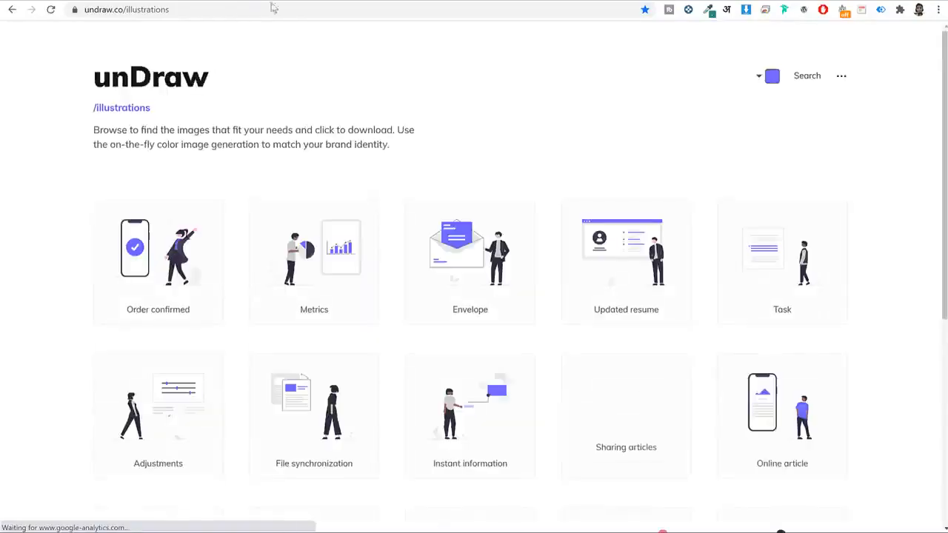
Search unDraw for 'envelope' illustrations.
click(237, 8)
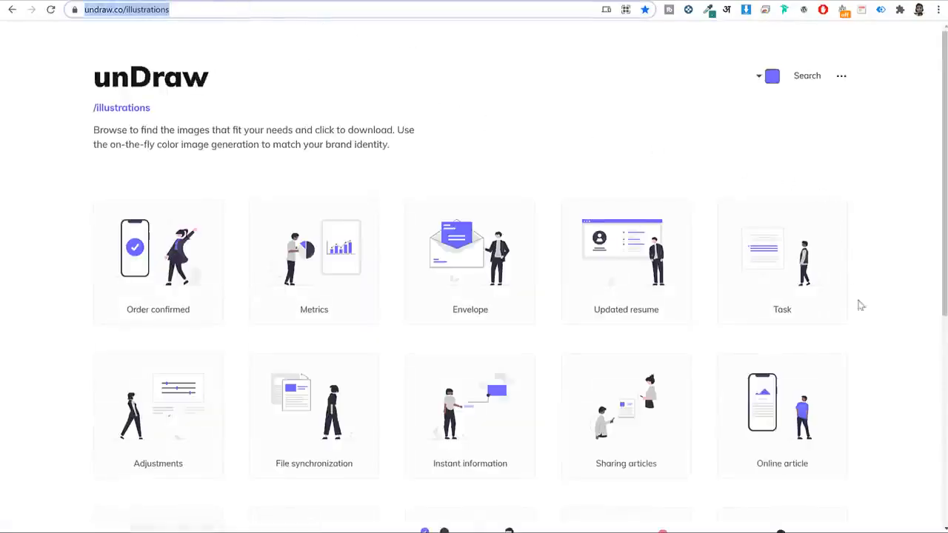
scroll(866, 305, down, 8)
scroll(870, 306, down, 5)
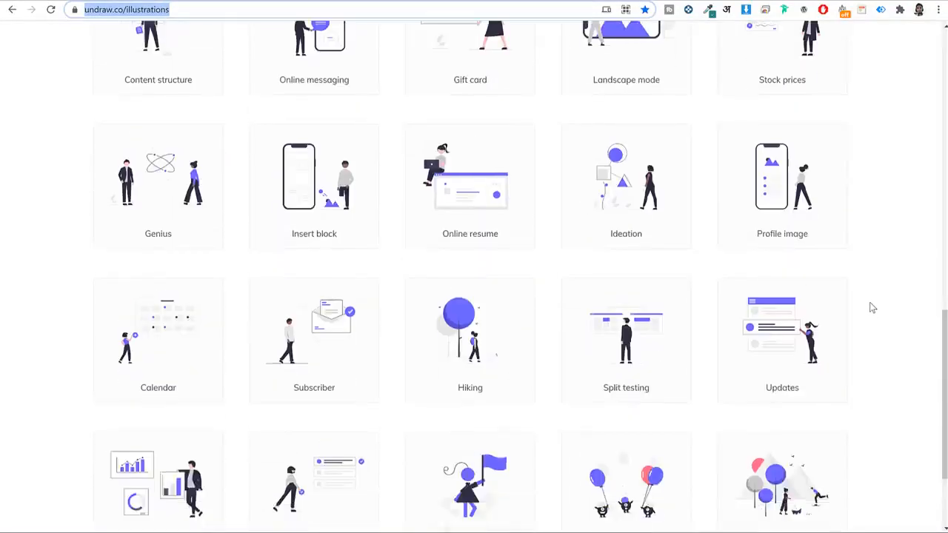
scroll(871, 307, up, 14)
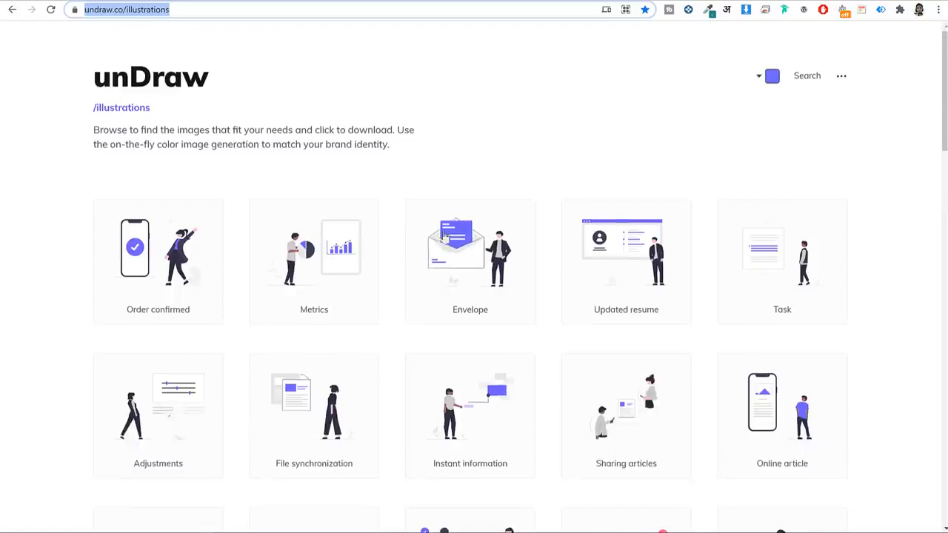
click(809, 77)
click(470, 190)
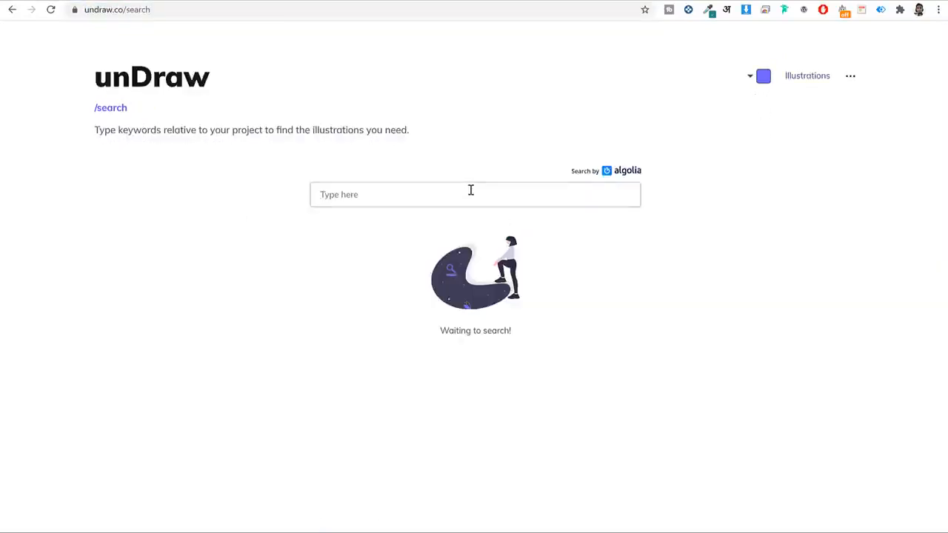
text(envelope)
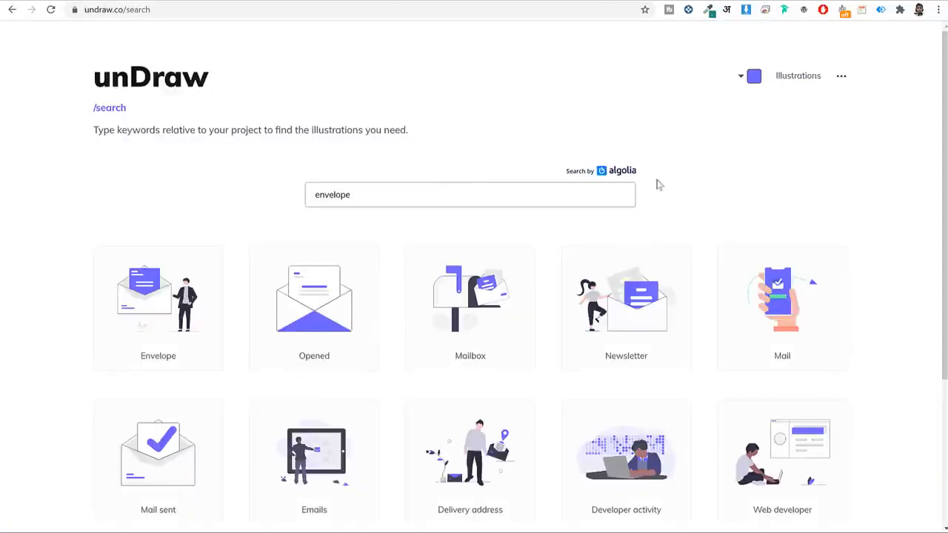
scroll(851, 233, down, 2)
scroll(855, 231, down, 1)
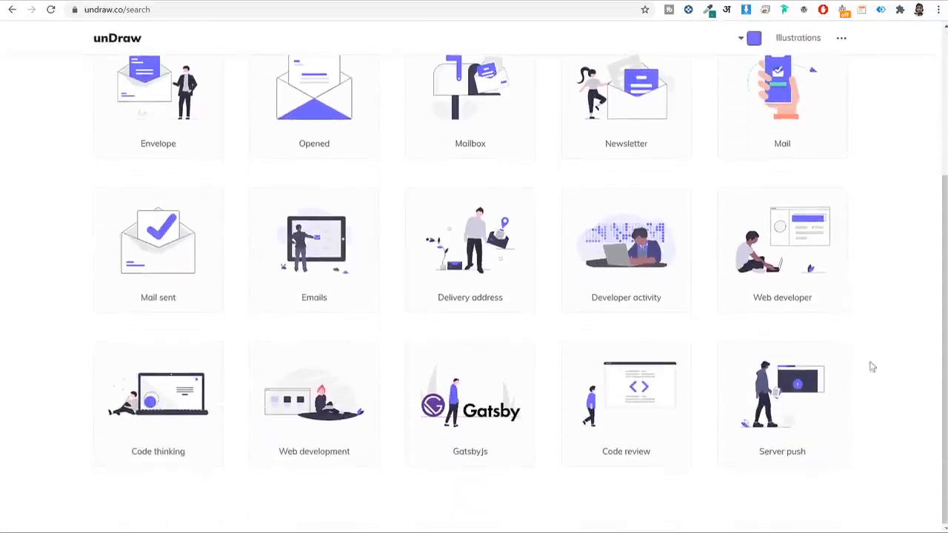
scroll(851, 356, up, 3)
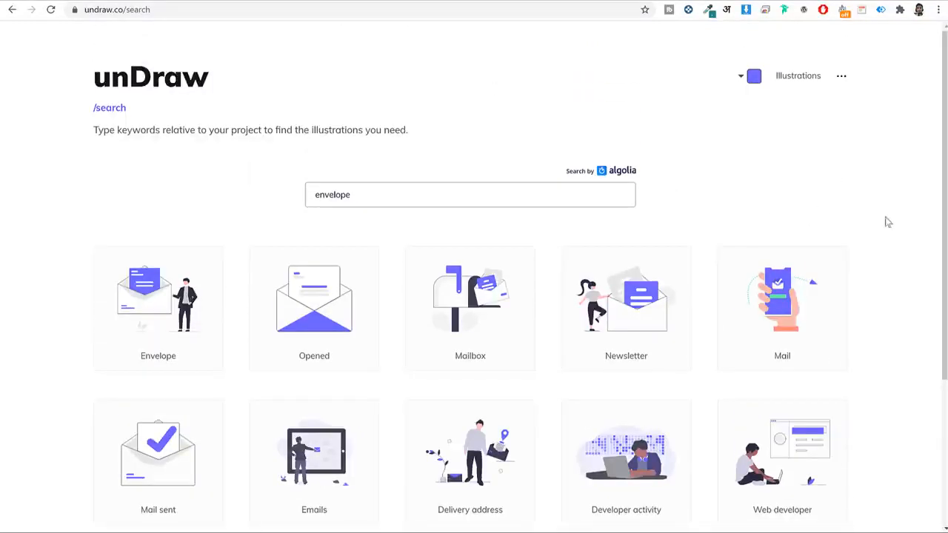
scroll(885, 231, down, 2)
scroll(883, 237, down, 1)
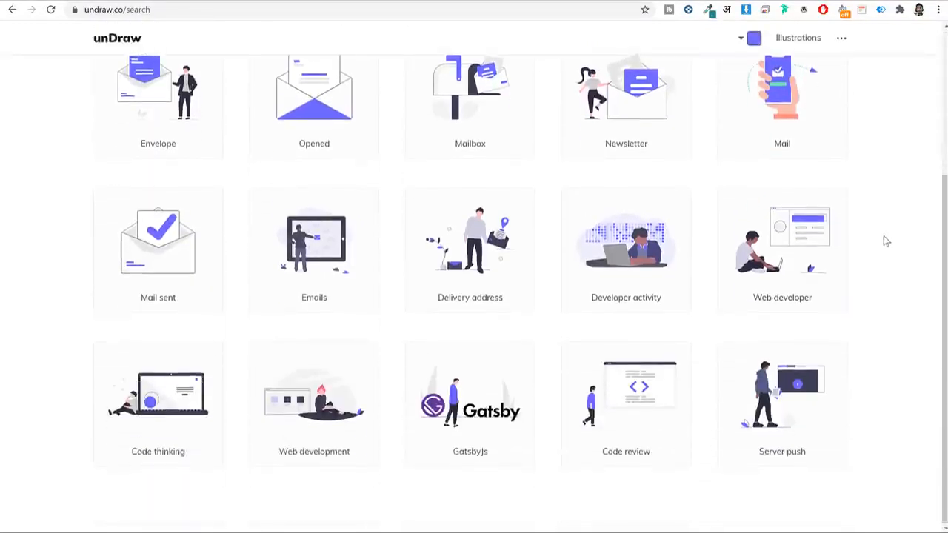
scroll(883, 236, up, 3)
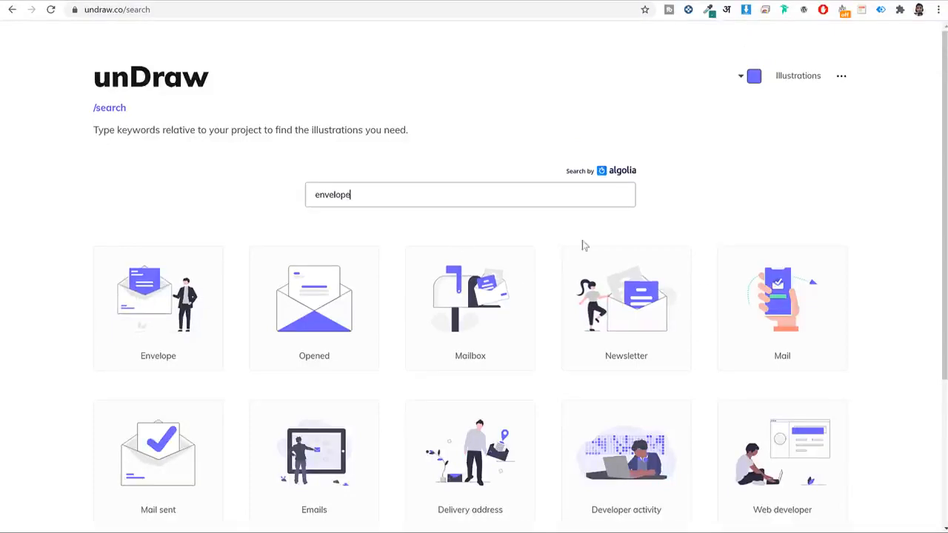
Recolour the unDraw illustrations orange #F9A826.
click(754, 80)
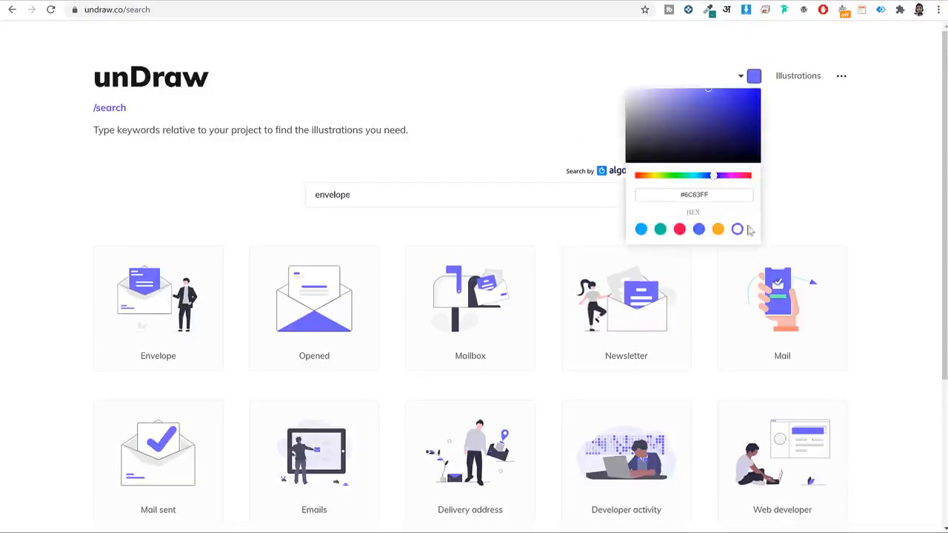
click(679, 230)
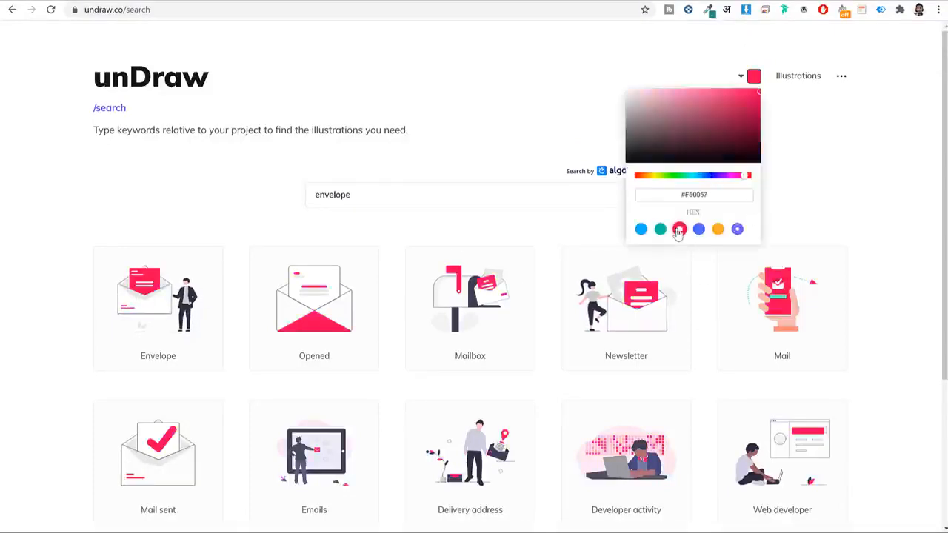
click(717, 231)
click(837, 205)
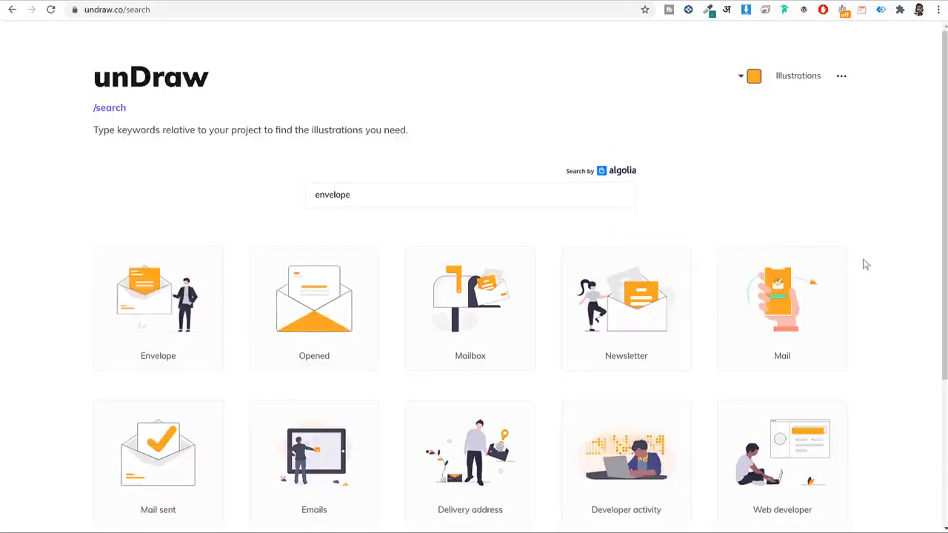
Download the Envelope illustration as a PNG and return to the Elementor editor.
click(139, 271)
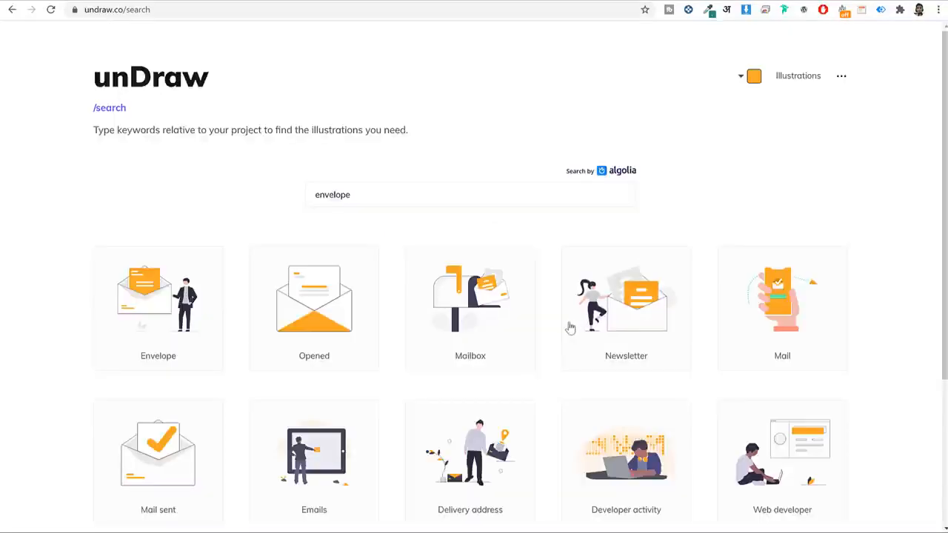
click(584, 326)
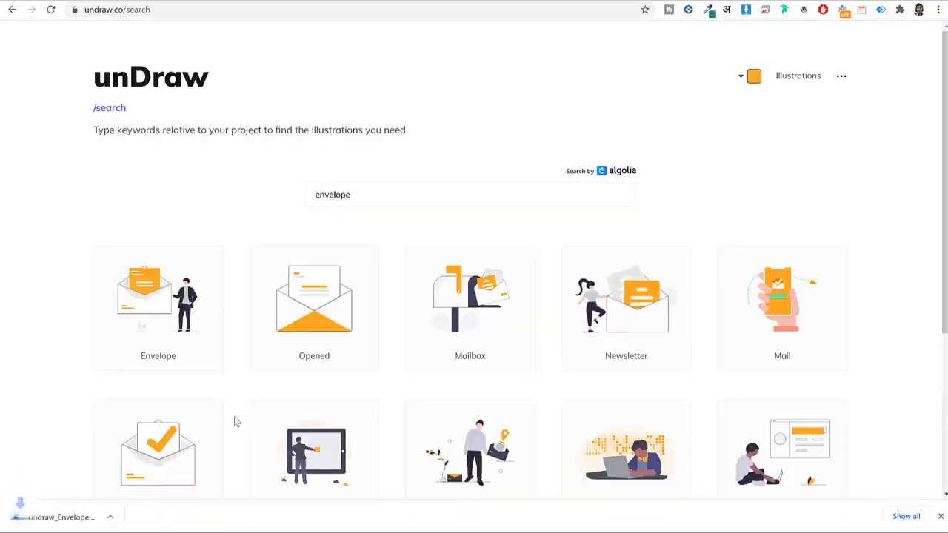
click(940, 516)
click(224, 0)
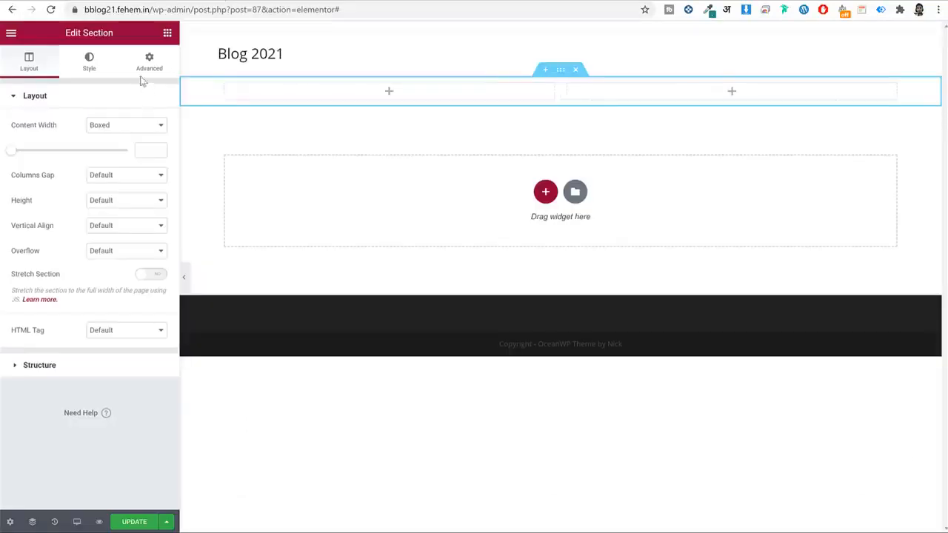
Add an Image widget to the left column, then upload and insert undraw_arrived_f58d.png.
click(168, 33)
drag(45, 204, 337, 99)
click(134, 159)
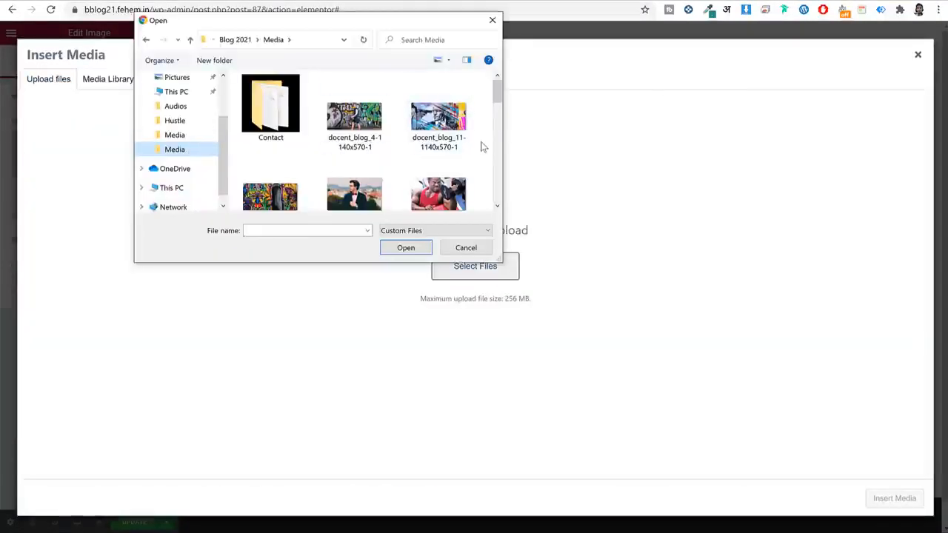
scroll(482, 147, down, 5)
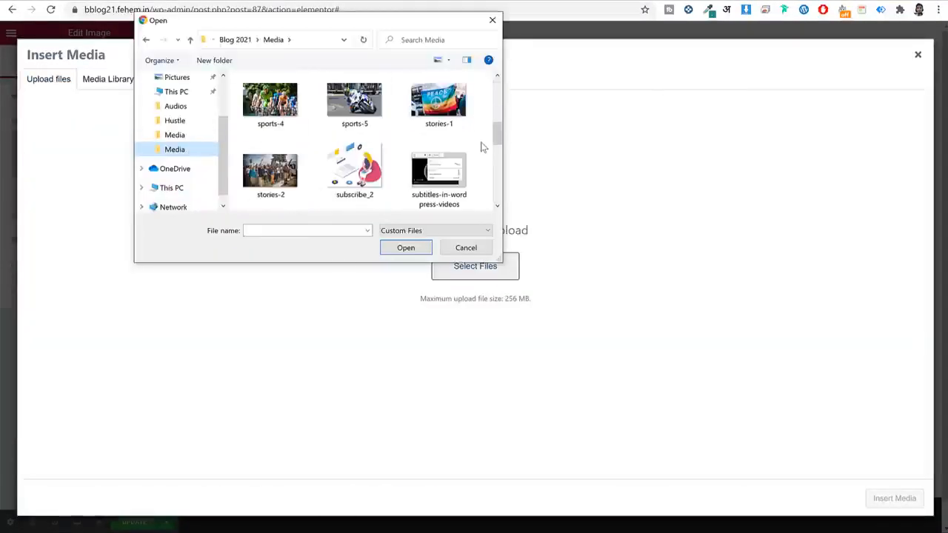
scroll(481, 147, down, 4)
click(448, 159)
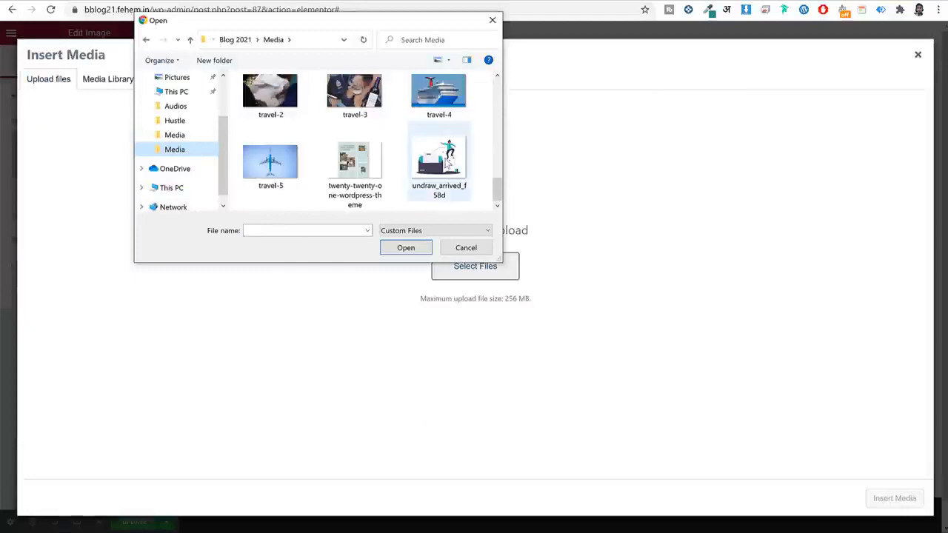
click(405, 248)
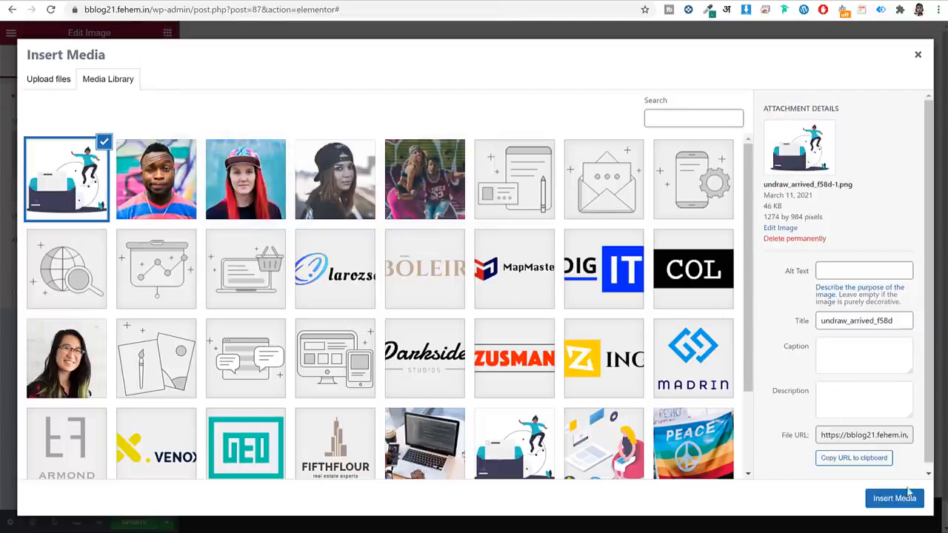
click(908, 492)
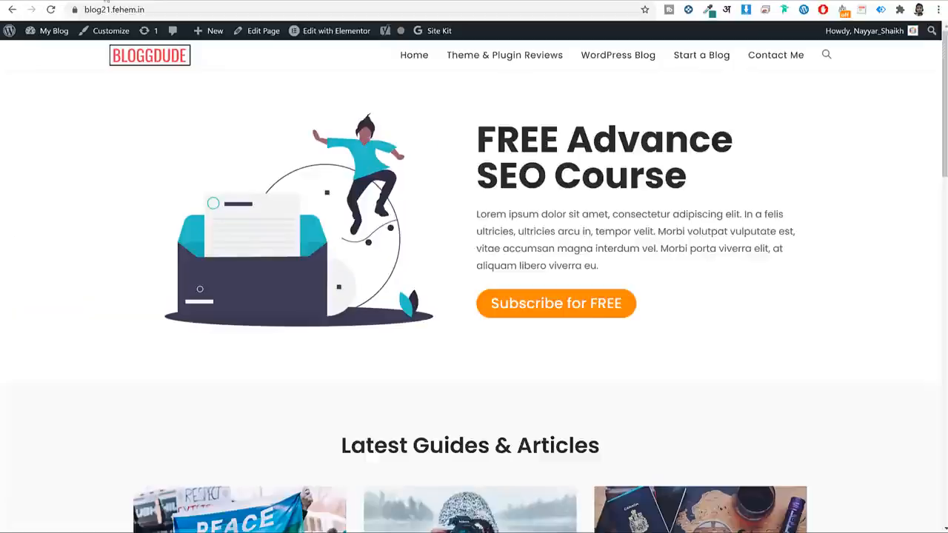
Copy the live hero heading into a new Heading widget in the right column.
triple_click(634, 141)
key(ctrl+c)
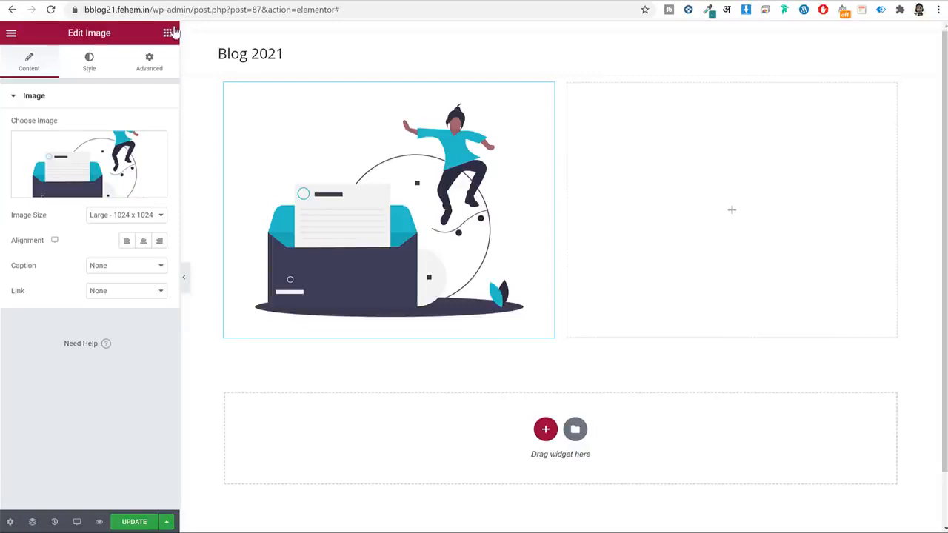
click(167, 32)
drag(131, 152, 699, 148)
key(ctrl+a)
key(ctrl+v)
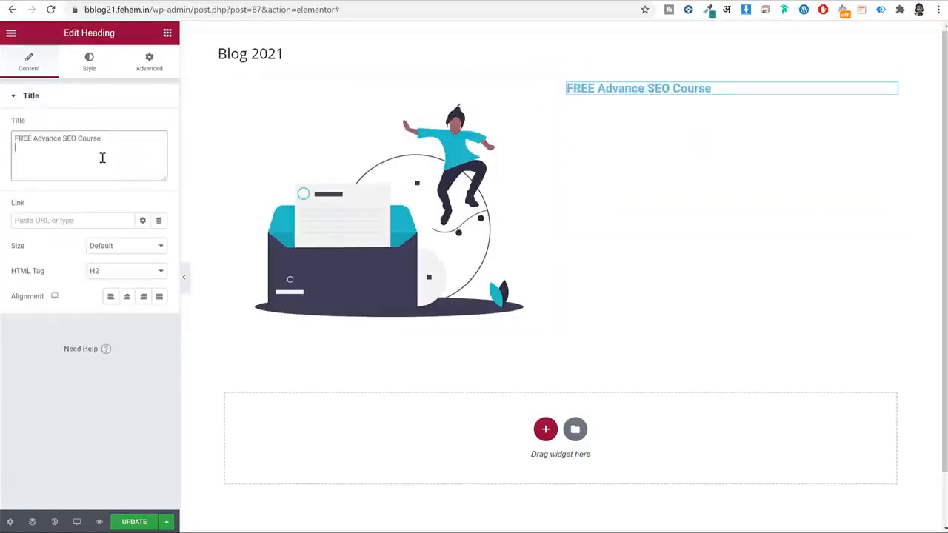
click(89, 60)
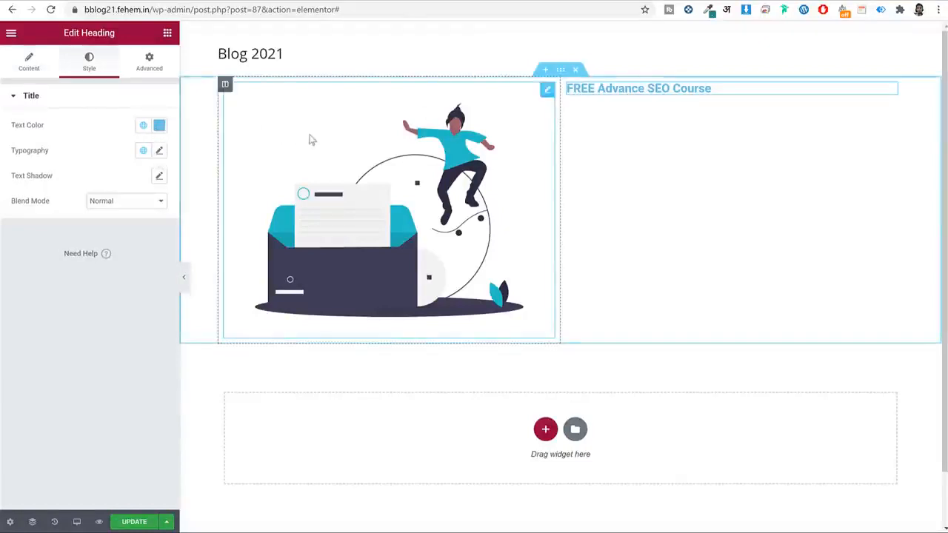
Colour the heading #2b2b2b via a new global colour named '#2b2b2b'.
click(159, 125)
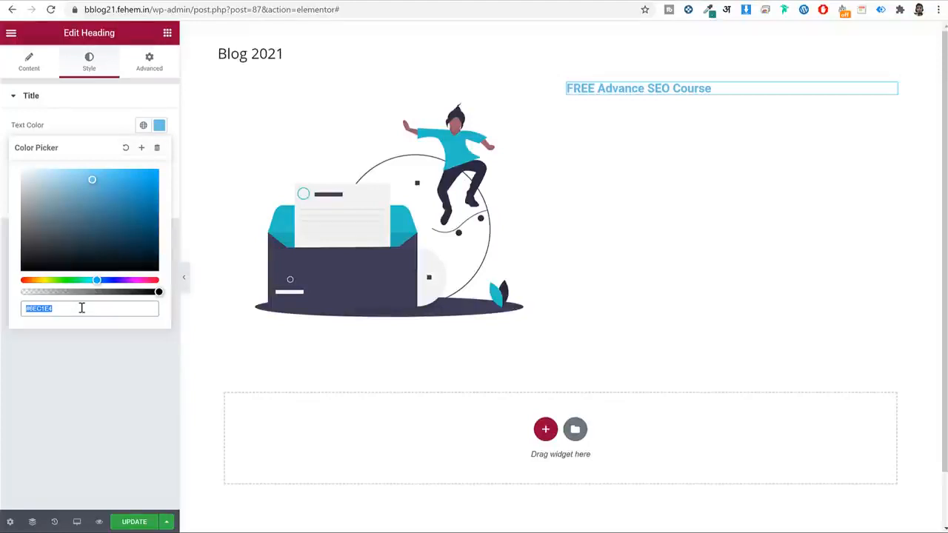
text(#2b2b2b)
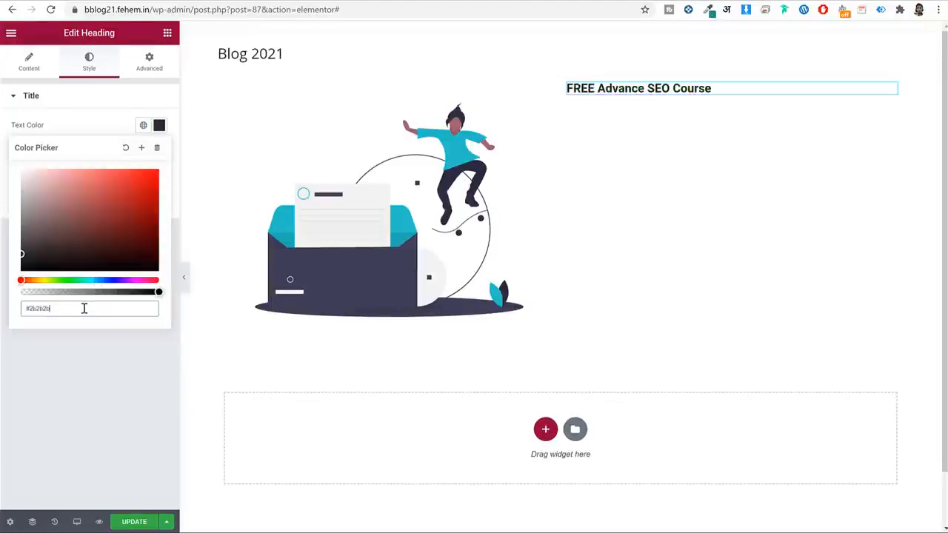
click(142, 149)
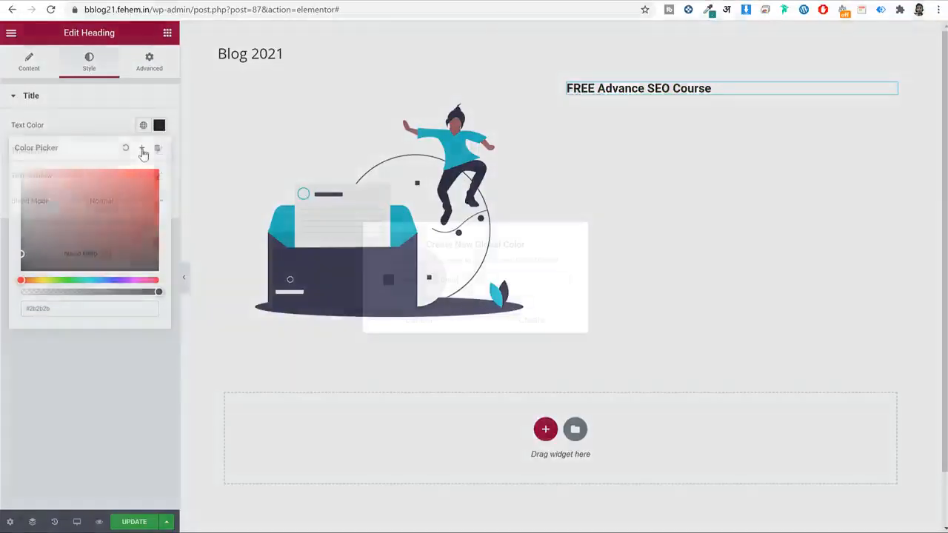
triple_click(448, 280)
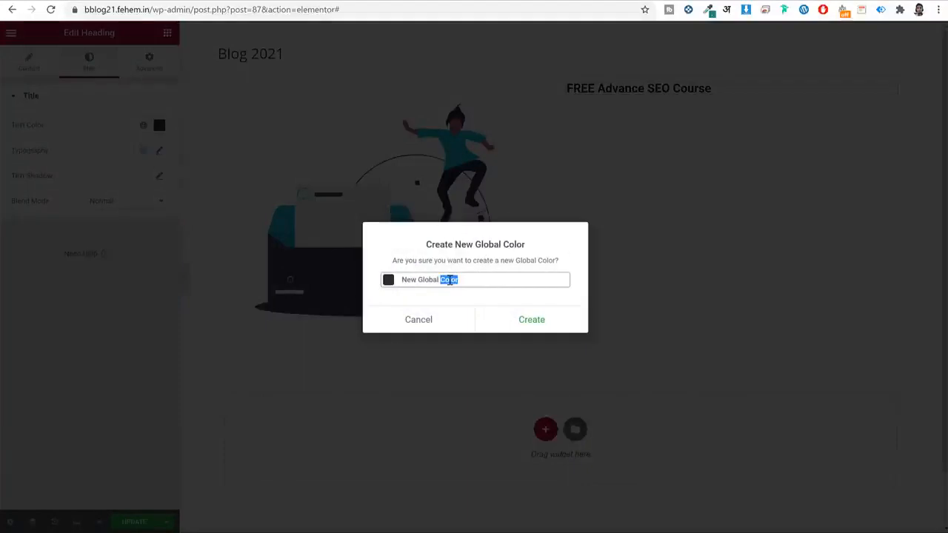
text(#2b2b2b)
click(530, 320)
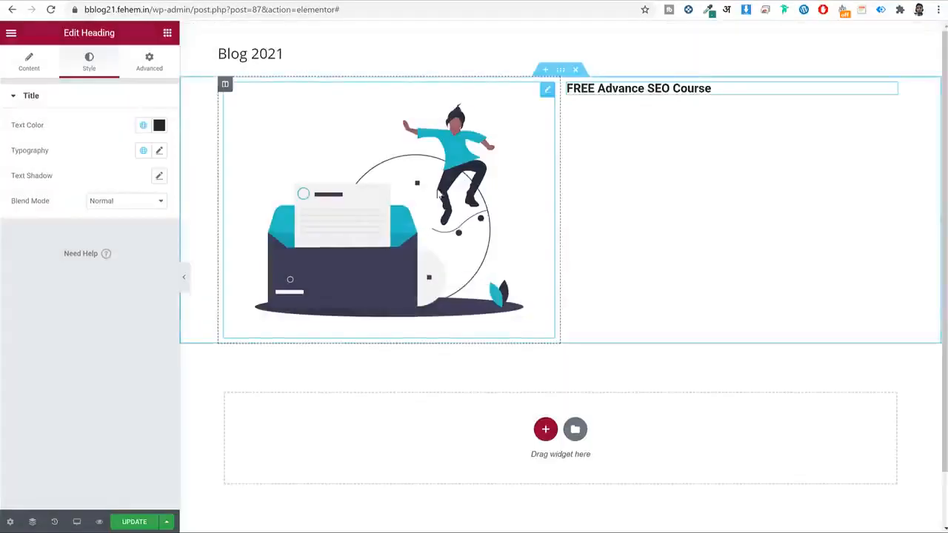
click(144, 128)
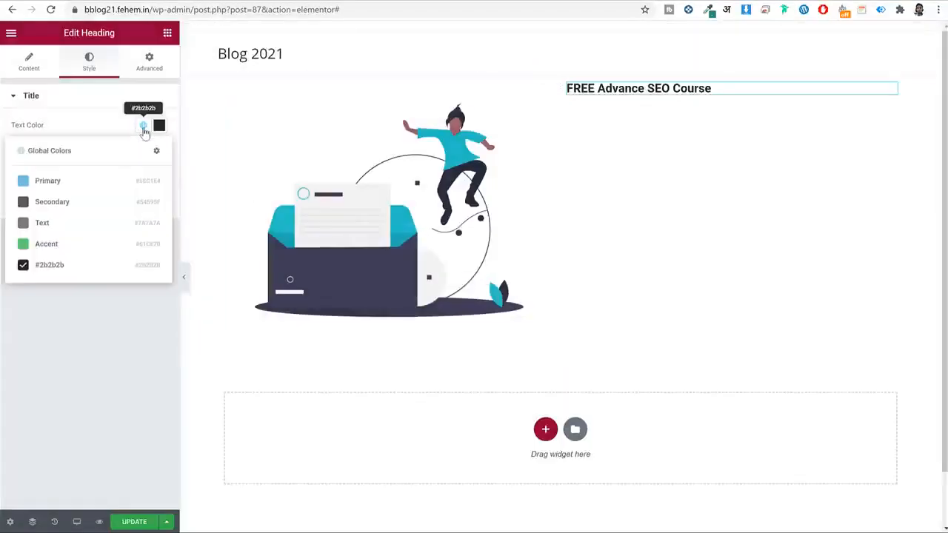
click(64, 273)
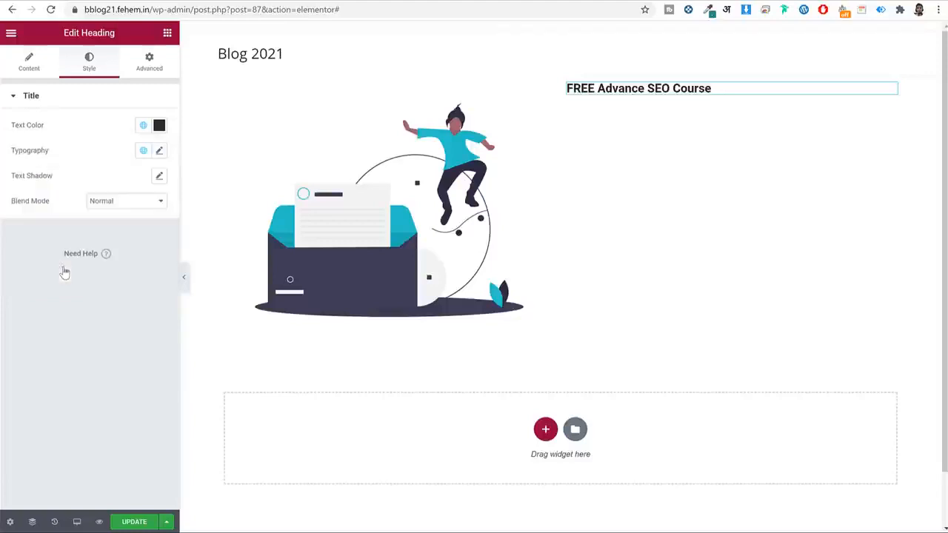
Set the heading font to Poppins, saved and applied as a global font named 'Poppins'.
click(160, 151)
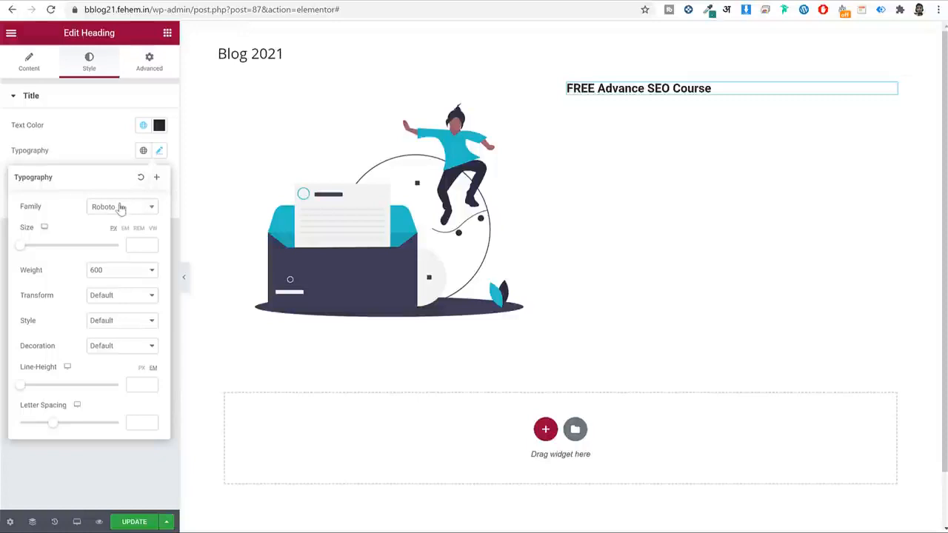
click(120, 211)
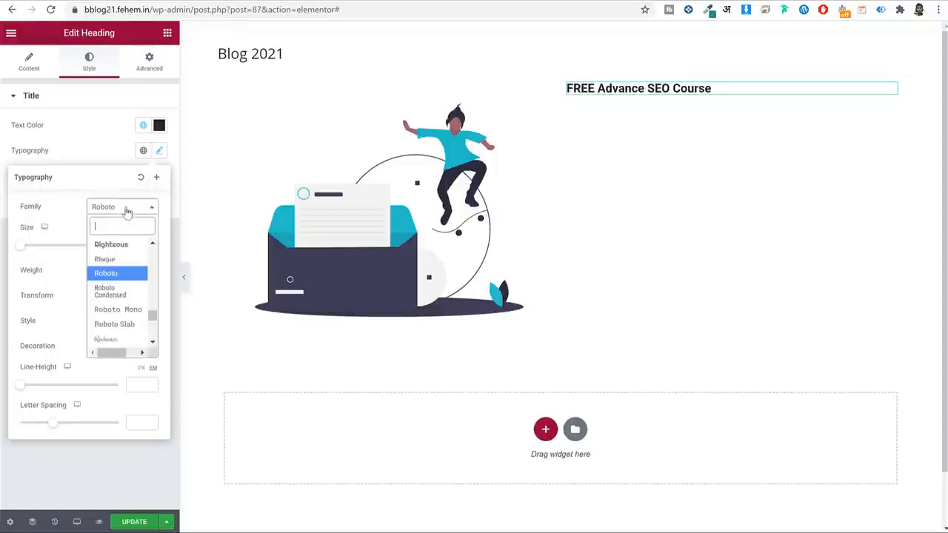
text(poppins)
click(146, 240)
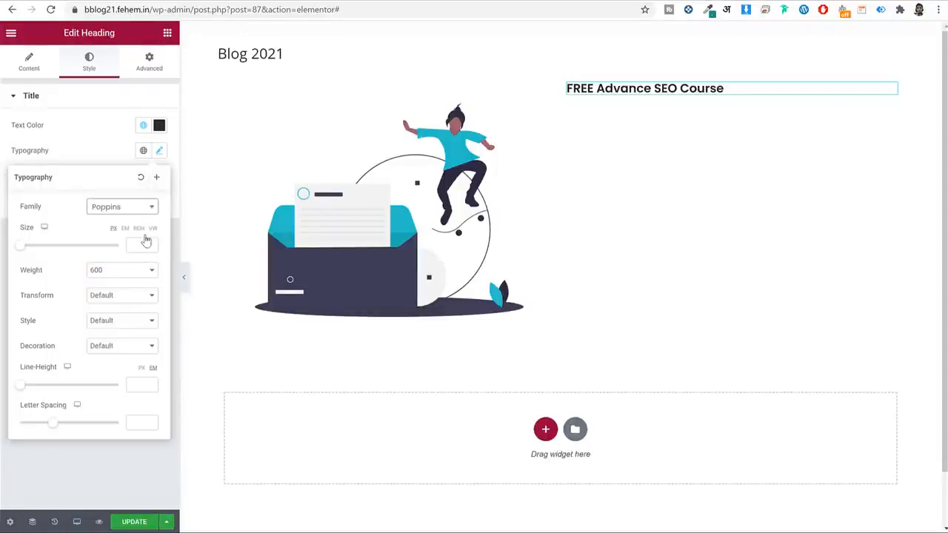
click(156, 181)
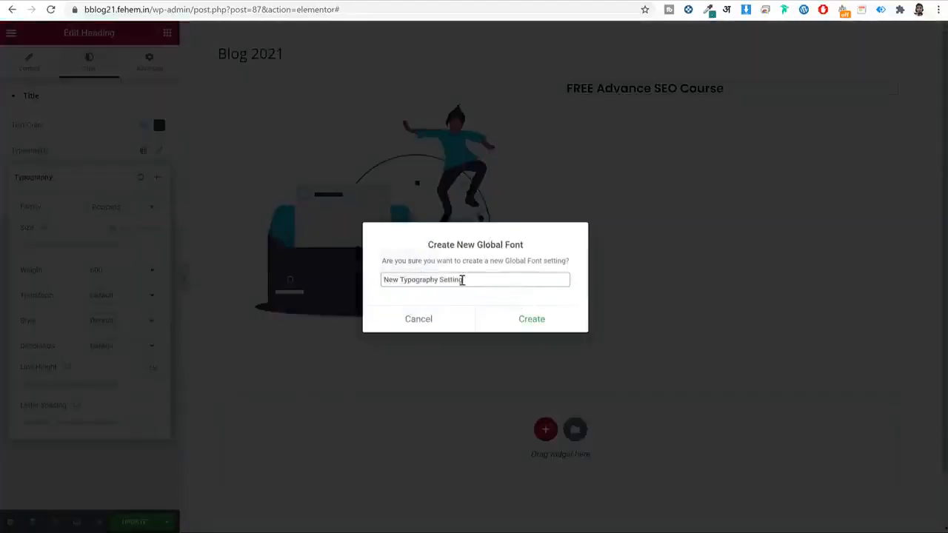
triple_click(462, 279)
text(Poppins)
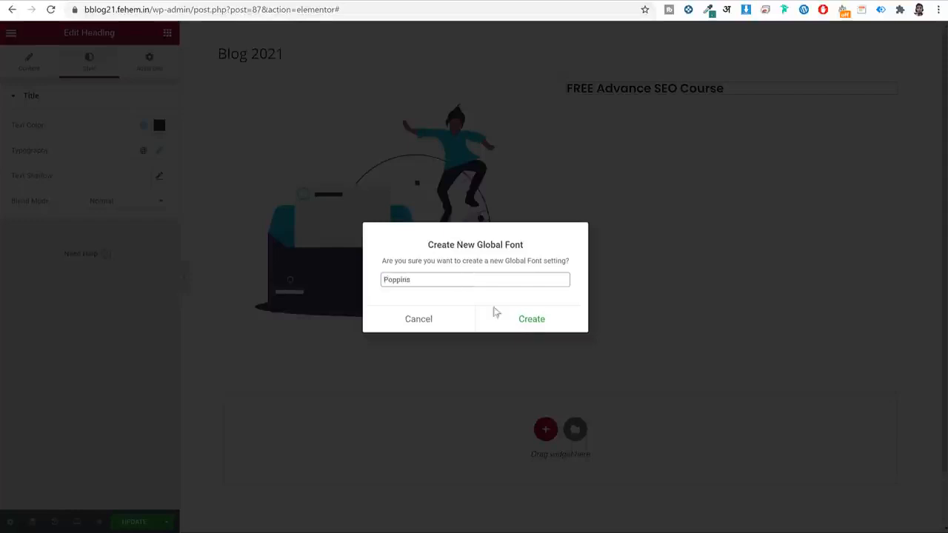
click(530, 325)
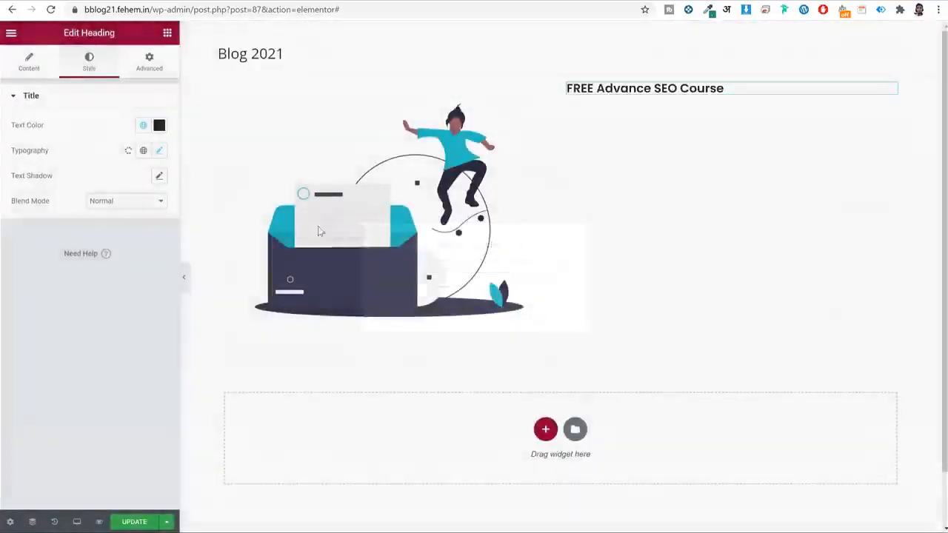
click(142, 150)
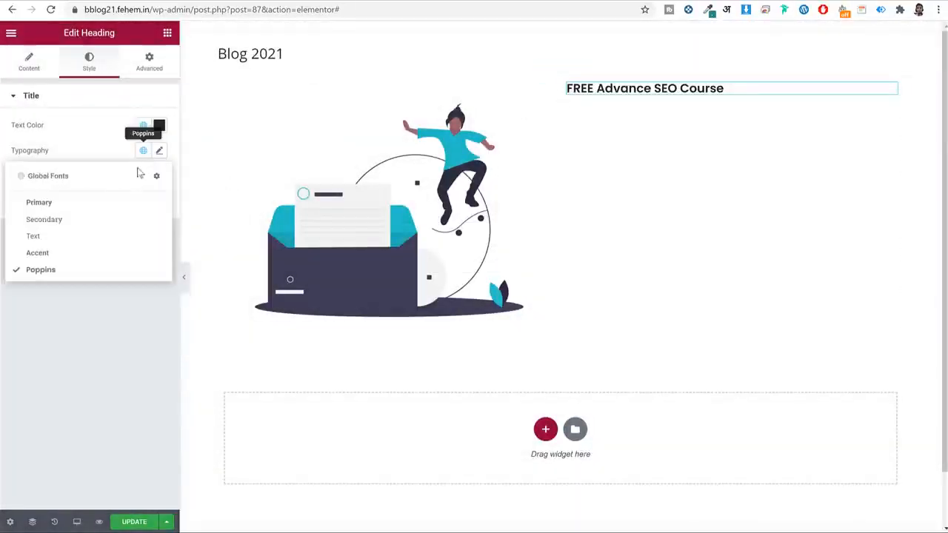
click(70, 271)
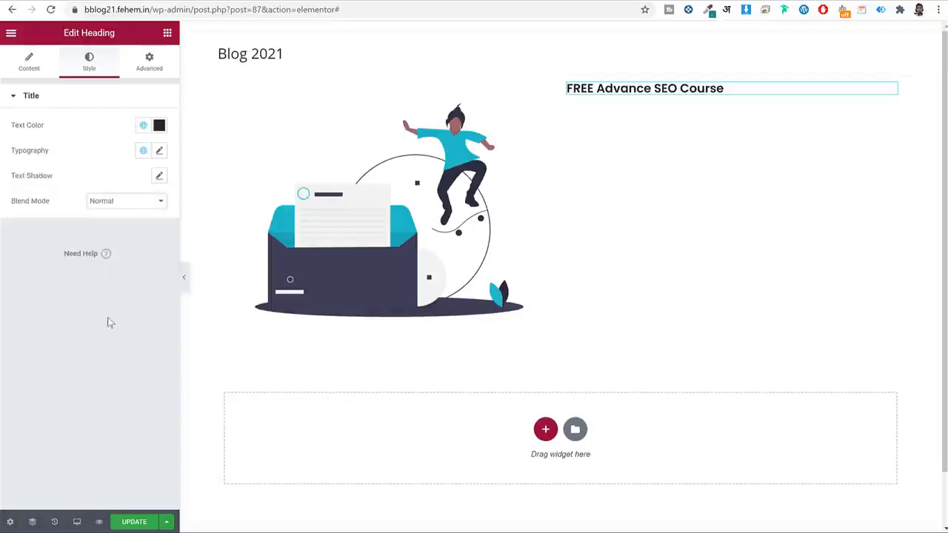
Give the heading size 60, weight 700 and line height 1.1 em.
click(159, 150)
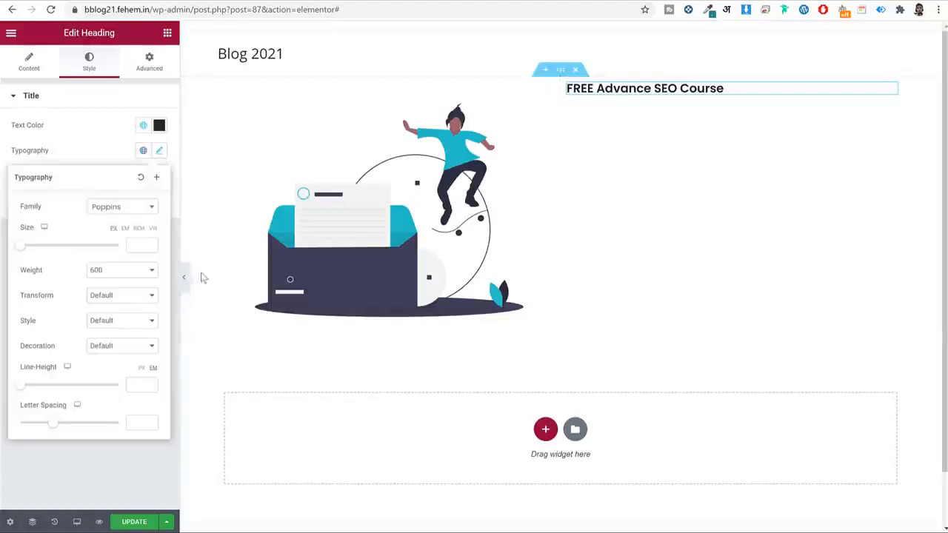
click(131, 246)
text(60)
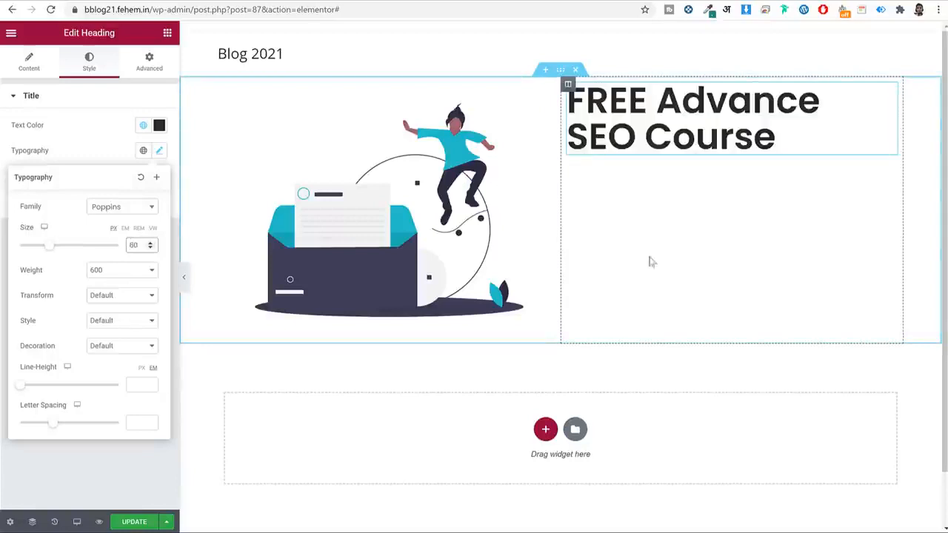
click(128, 271)
click(111, 333)
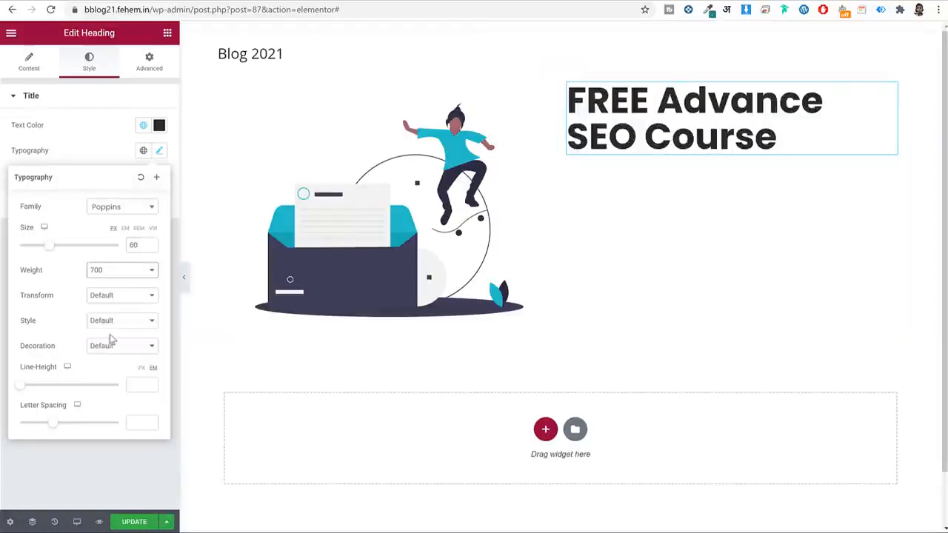
drag(21, 388, 29, 390)
click(151, 385)
click(150, 385)
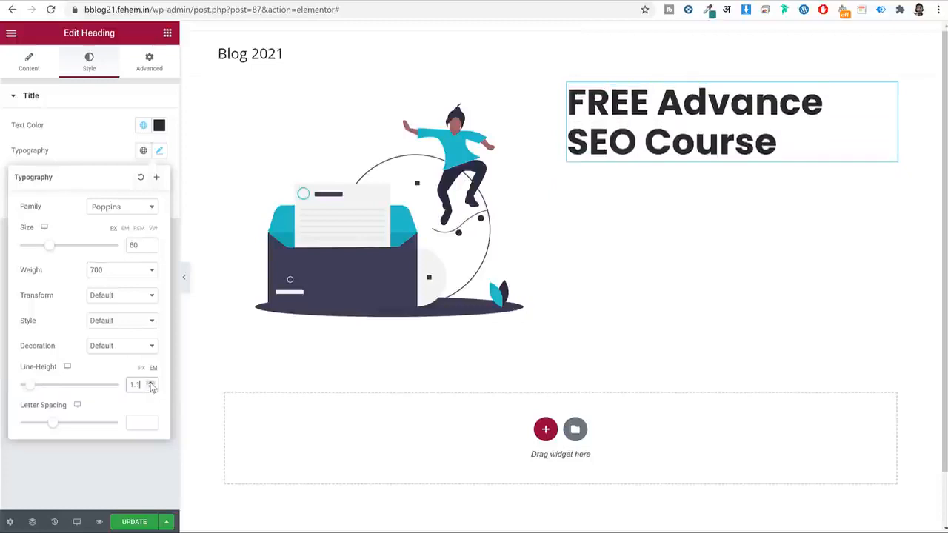
click(150, 385)
click(151, 388)
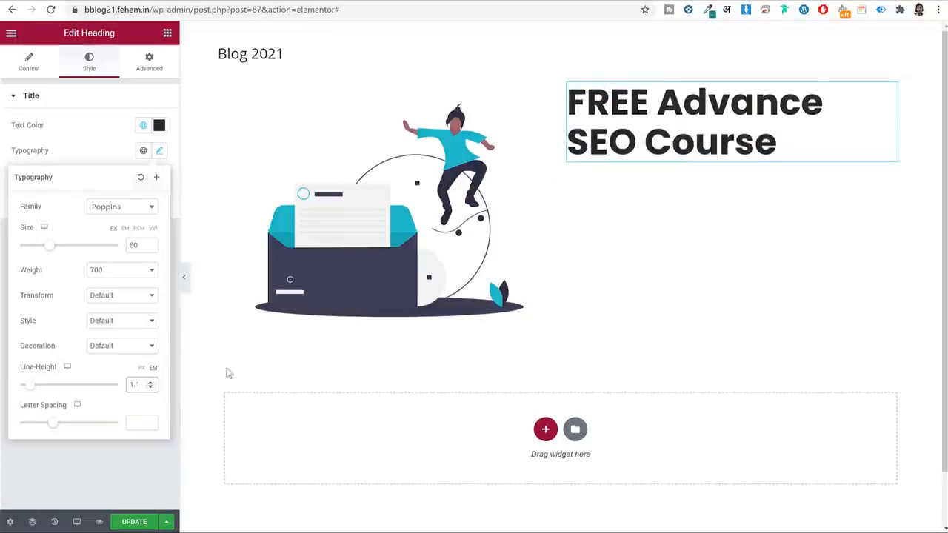
click(159, 151)
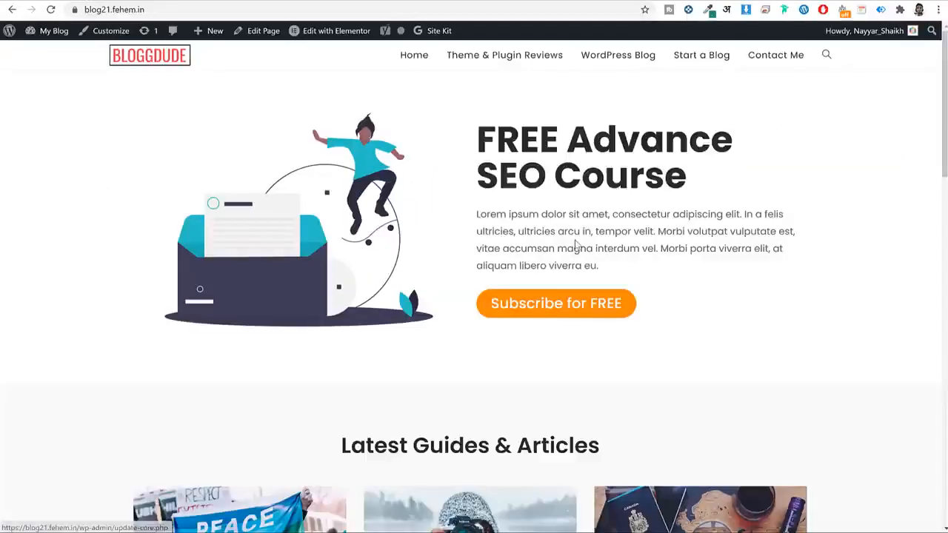
triple_click(576, 245)
key(ctrl+c)
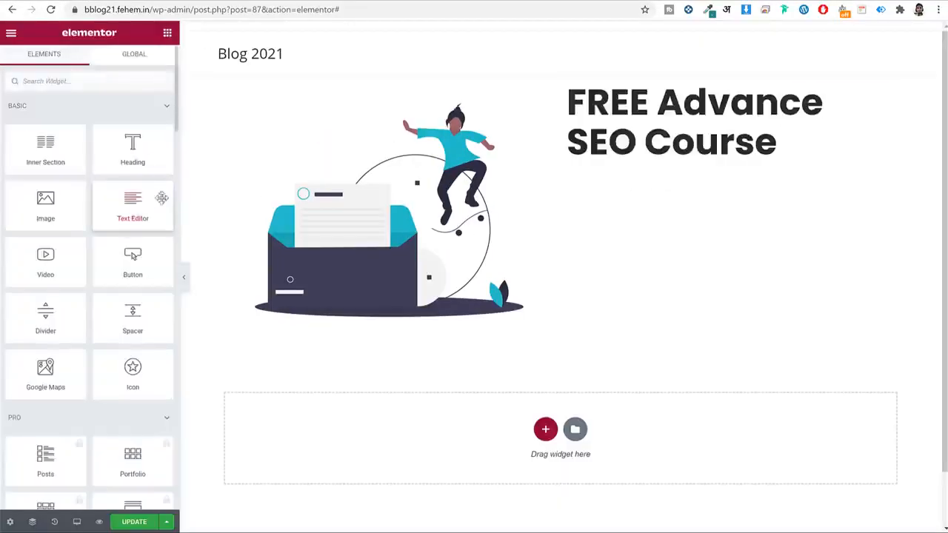
Add a Text Editor block below the heading containing the longer Lorem ipsum paragraph.
drag(163, 195, 645, 157)
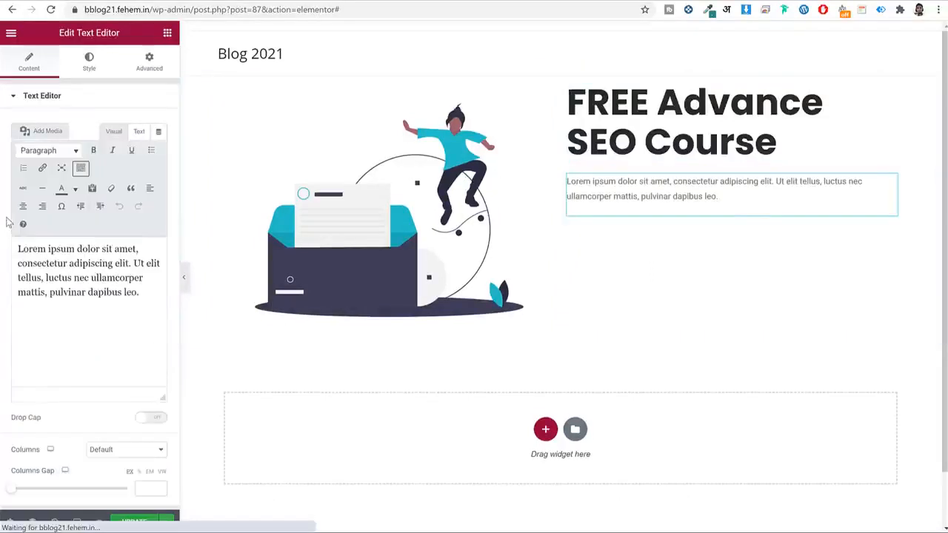
click(27, 251)
key(ctrl+a)
key(ctrl+v)
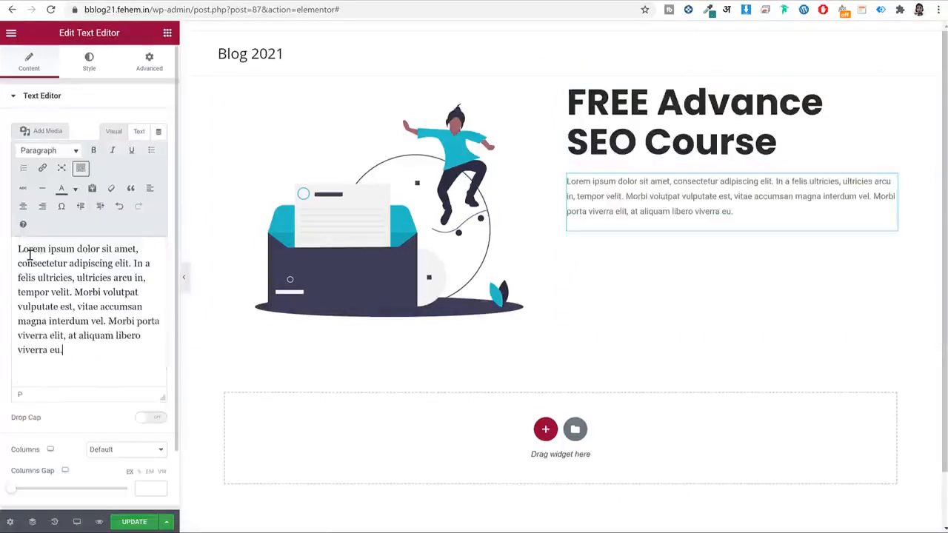
Colour the paragraph grey #666666 and save it as a global colour.
click(89, 61)
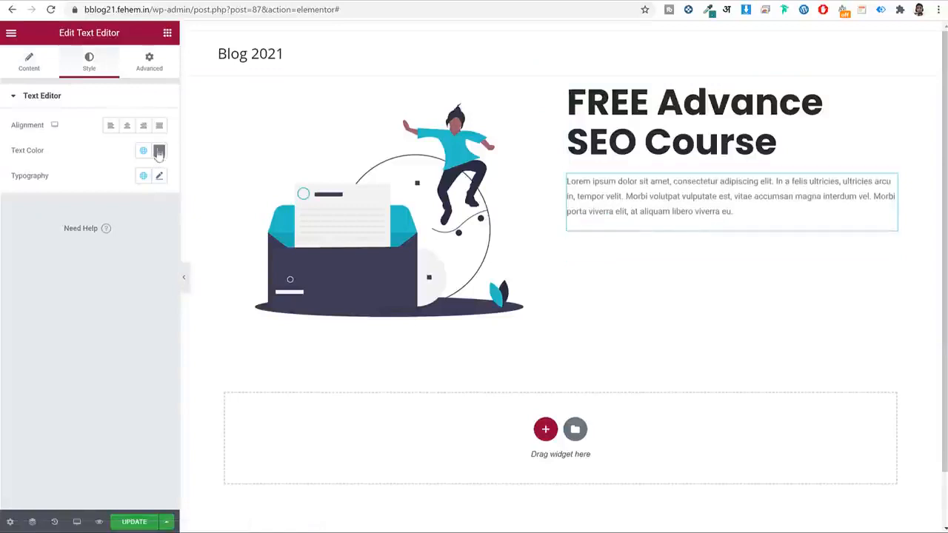
click(159, 150)
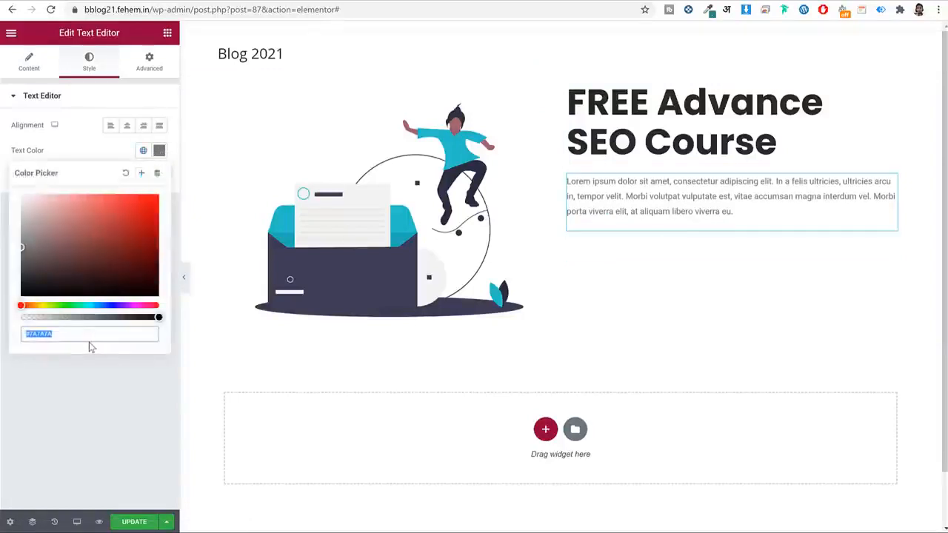
text(666666)
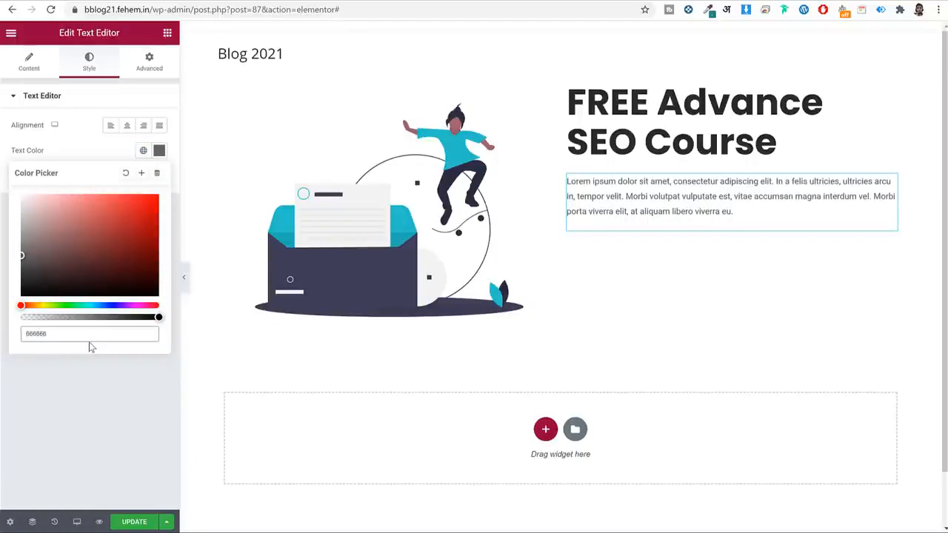
click(142, 172)
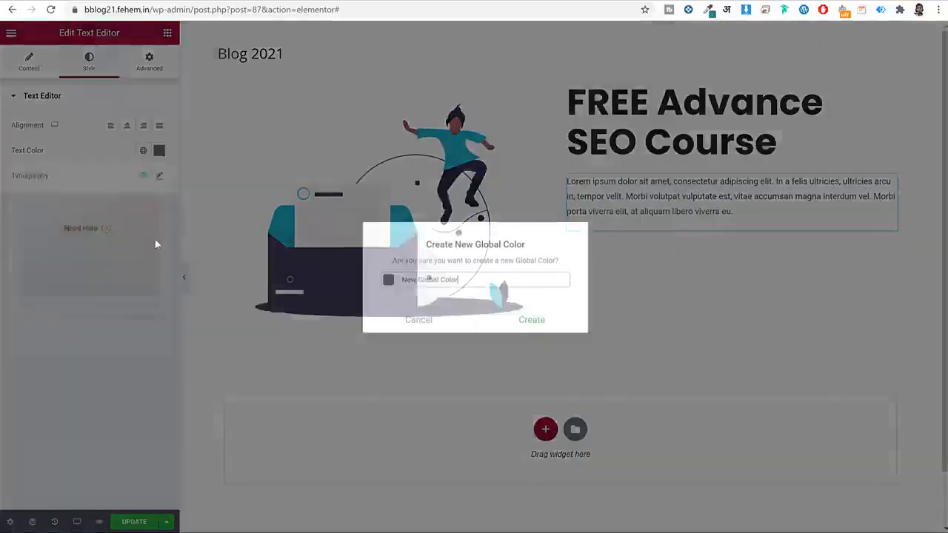
triple_click(459, 282)
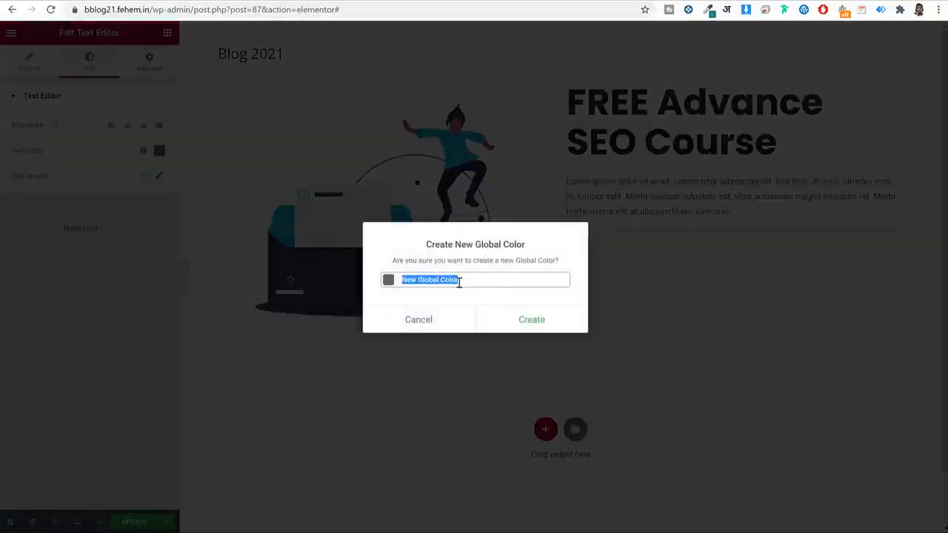
text(#666)
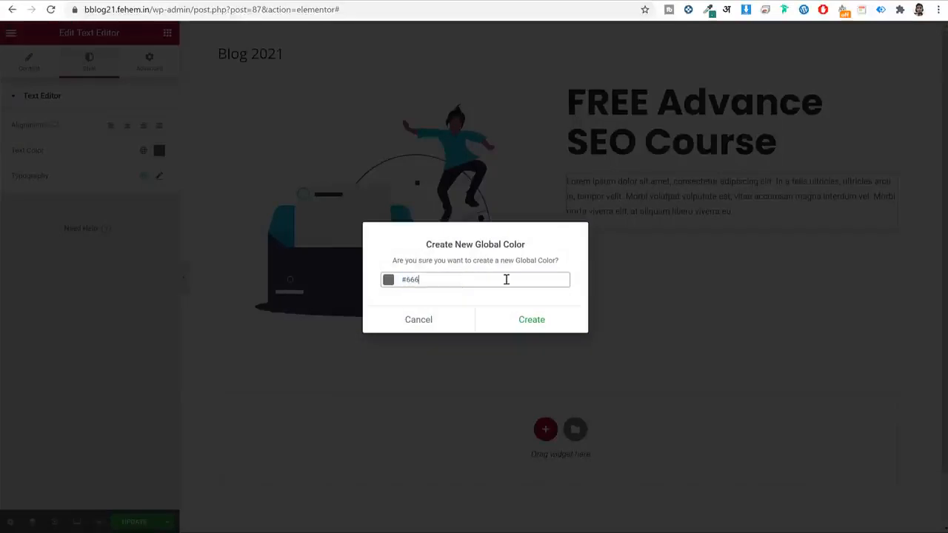
click(546, 319)
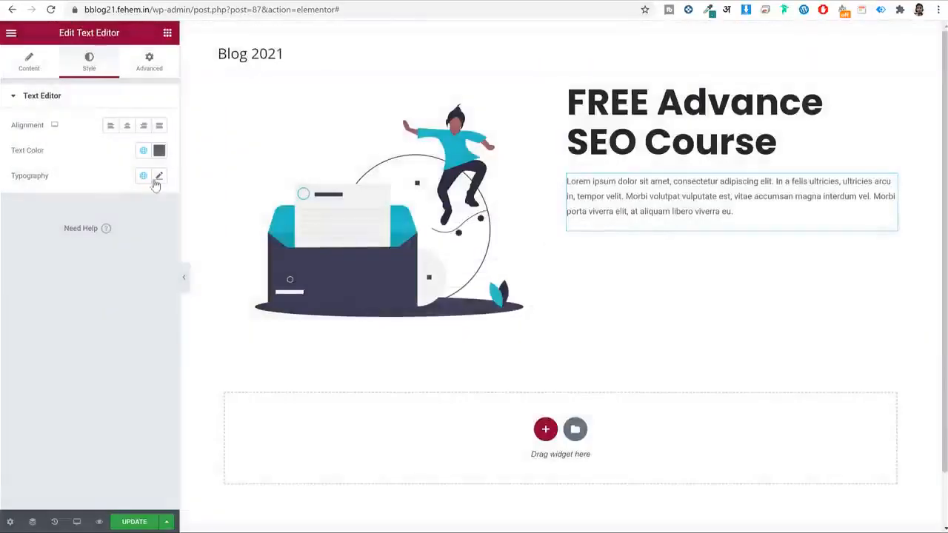
Set the paragraph typography to global Poppins, weight 400, size 16.
click(144, 178)
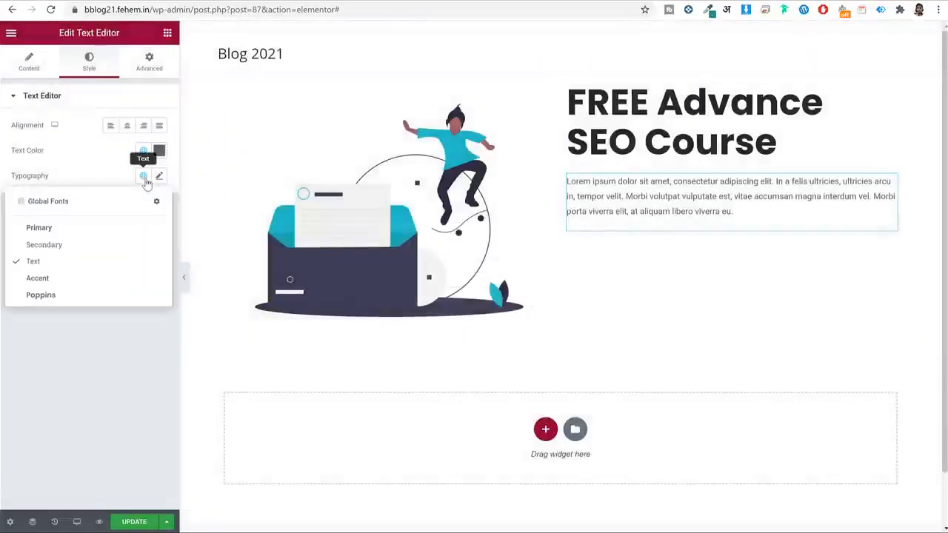
click(68, 295)
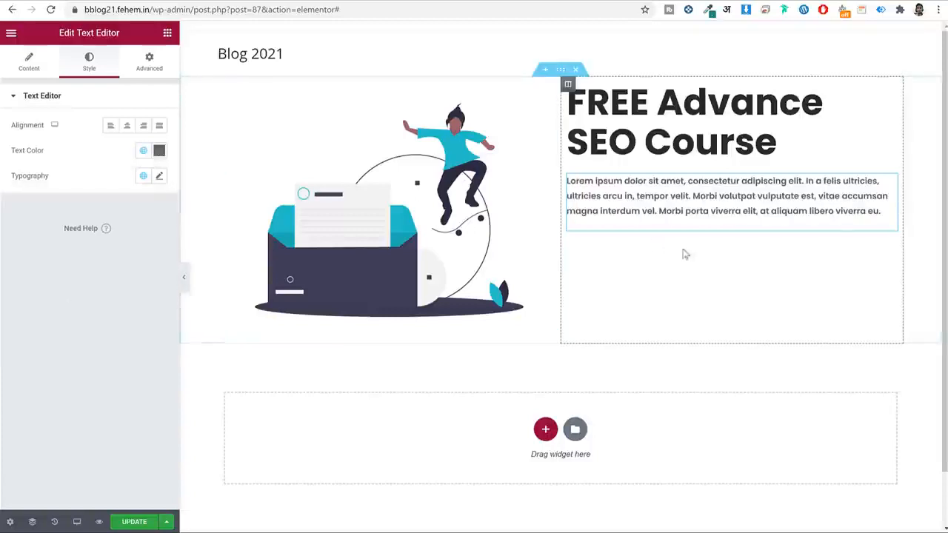
click(159, 178)
click(111, 299)
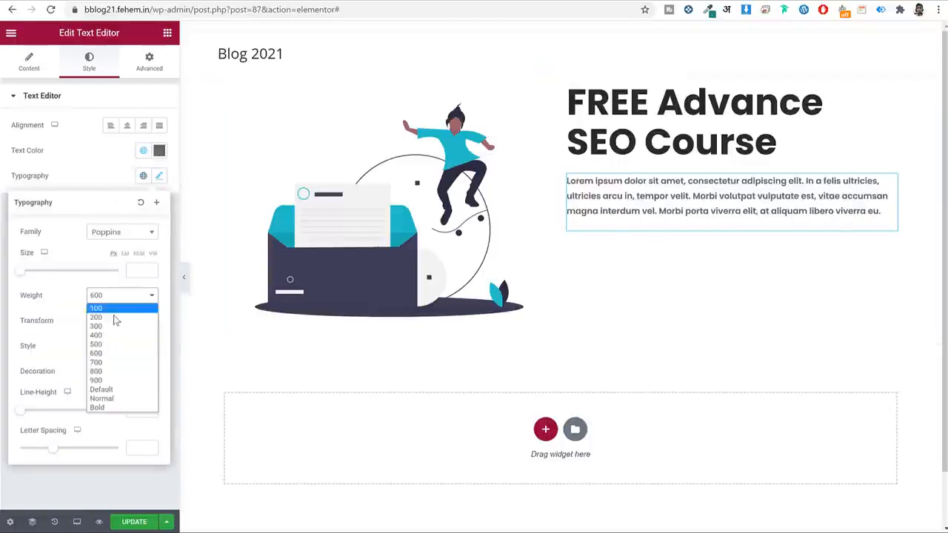
click(113, 344)
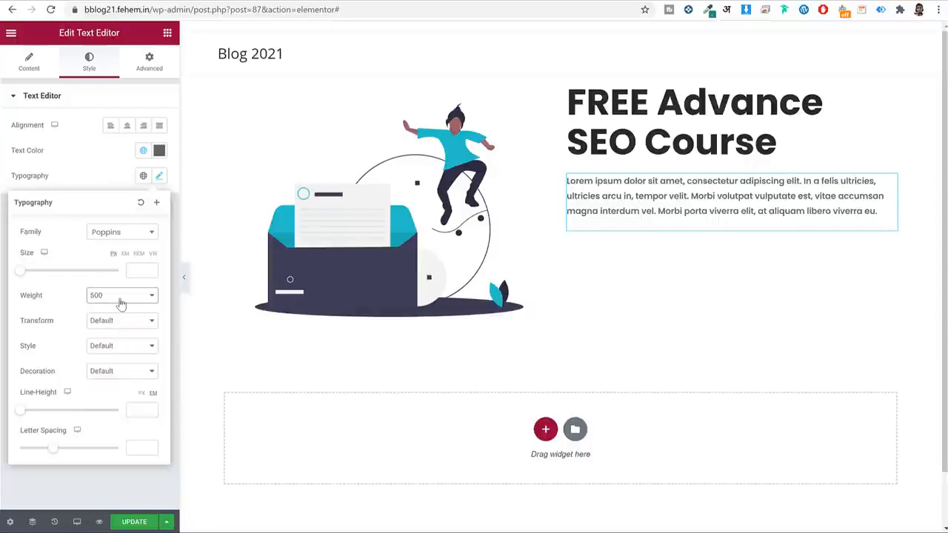
click(120, 299)
click(113, 336)
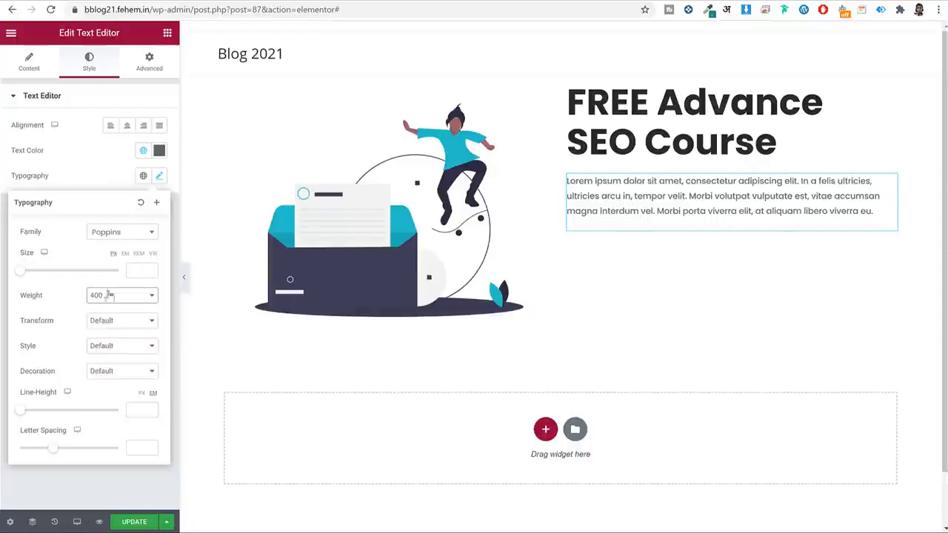
click(138, 272)
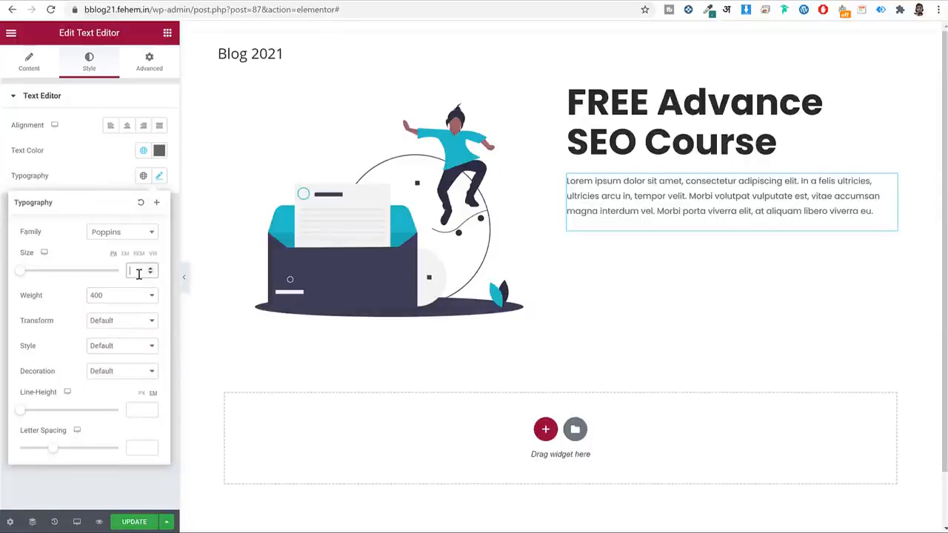
text(16)
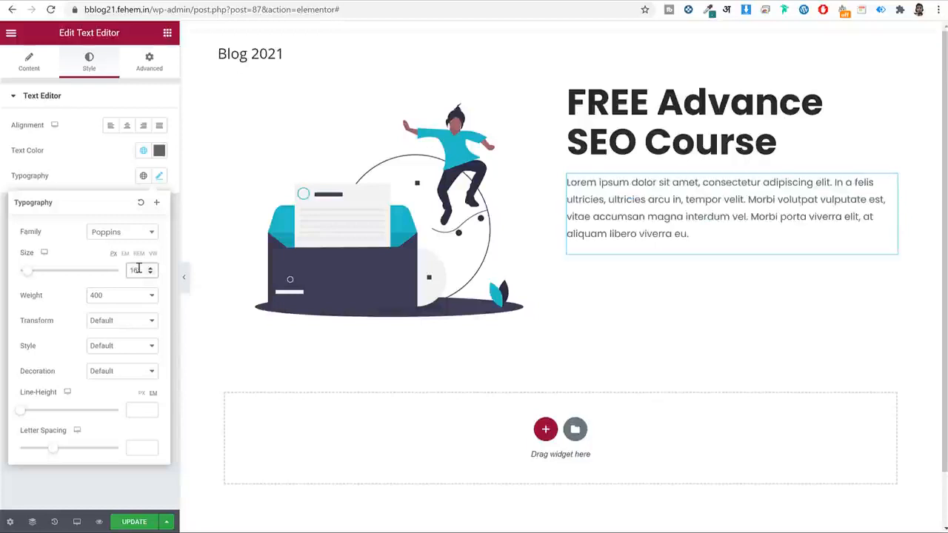
click(160, 178)
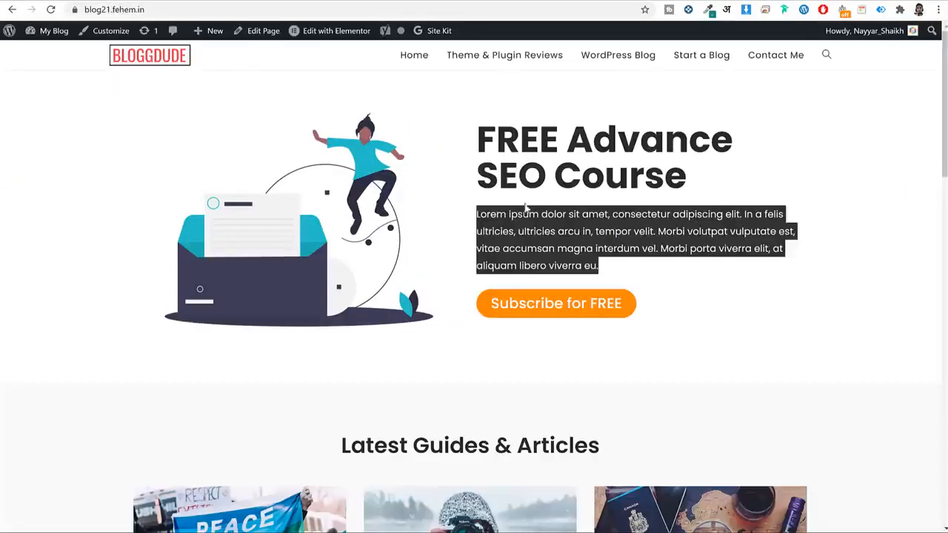
click(628, 350)
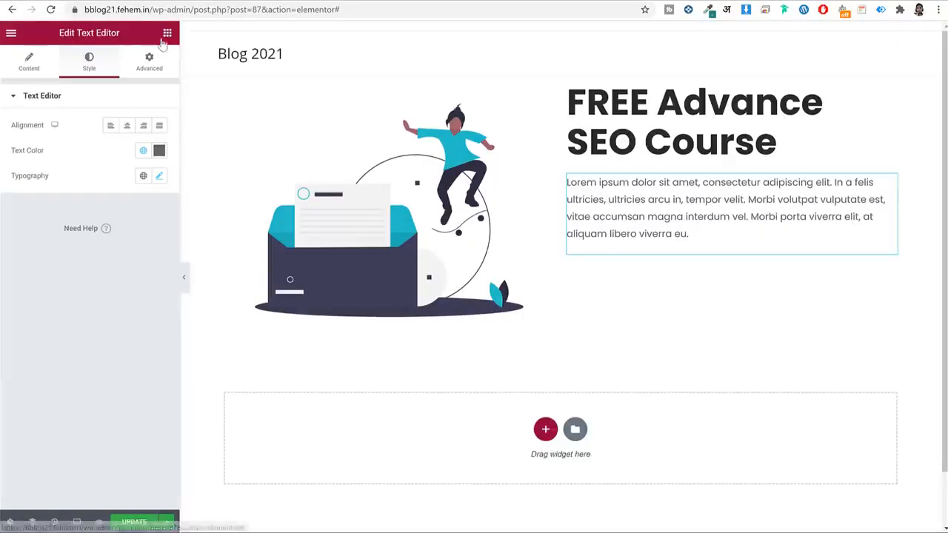
click(167, 33)
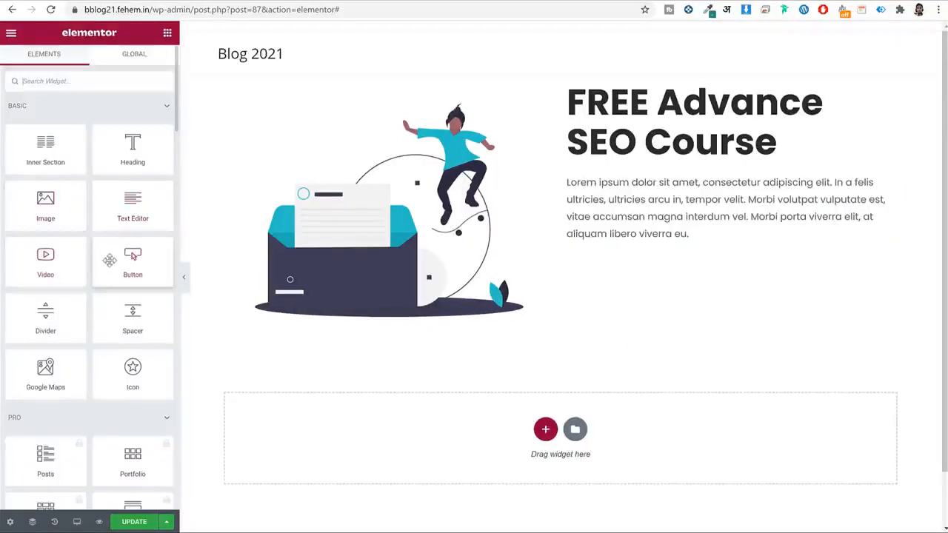
Add a Button widget under the paragraph labelled 'Subscribe for FREE'.
drag(110, 261, 677, 237)
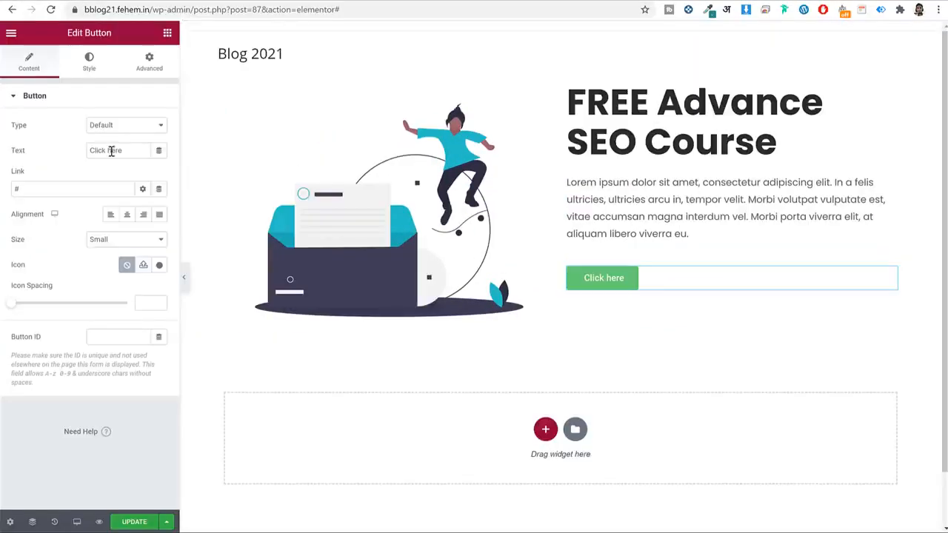
double_click(121, 150)
key(ctrl+a)
text(Subscribe for FREE)
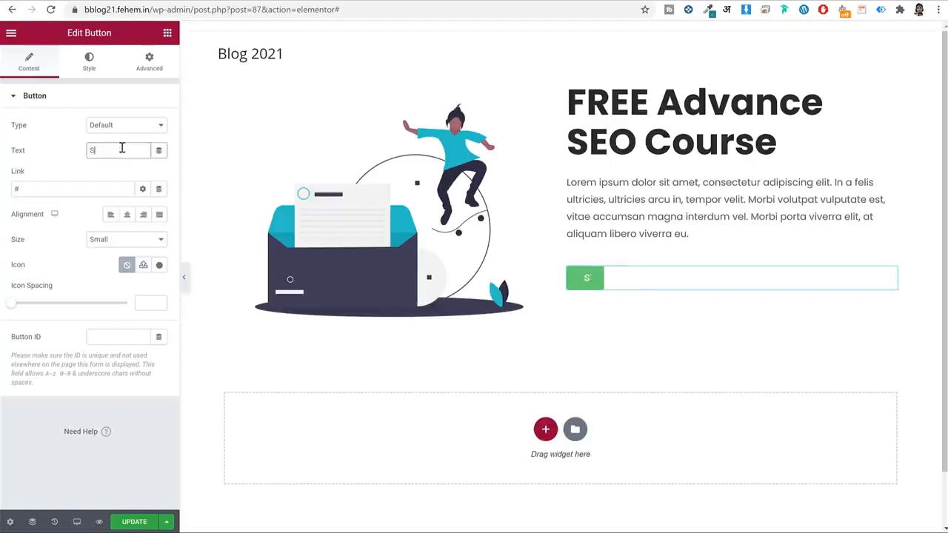
Set the button text to Poppins at size 24.
click(89, 62)
click(159, 126)
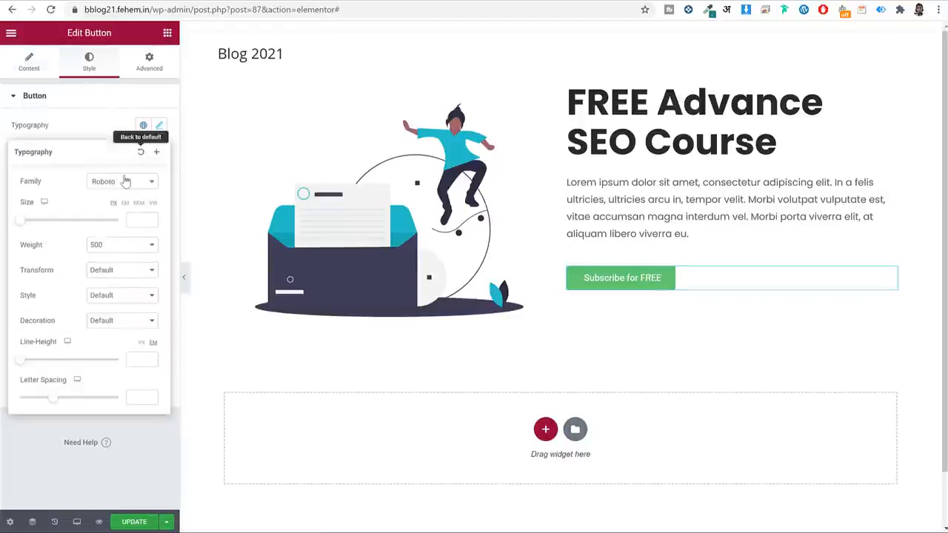
click(125, 181)
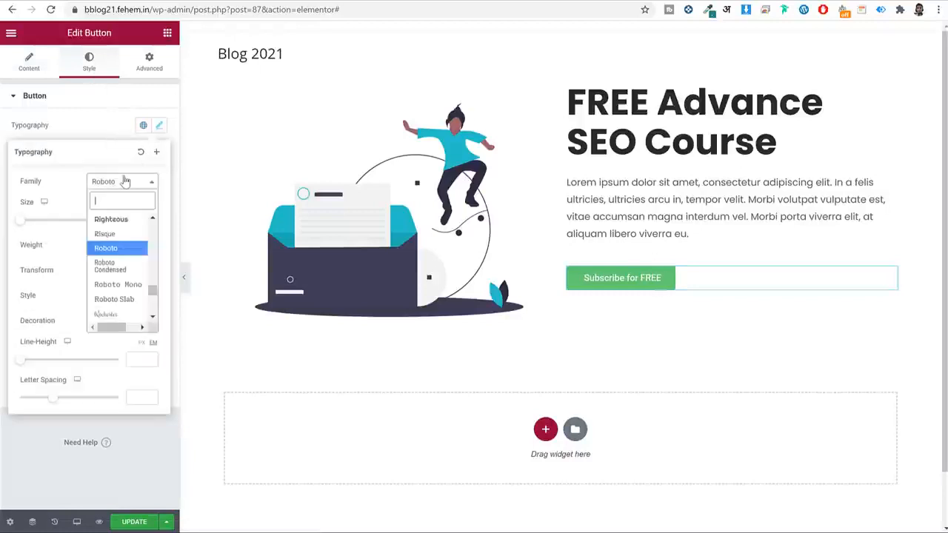
text(pop)
key(Return)
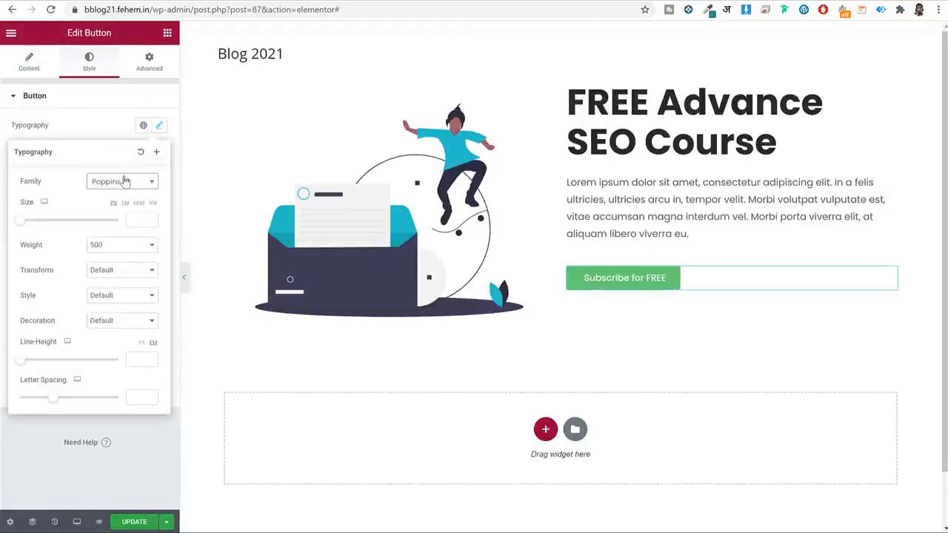
click(135, 220)
text(24)
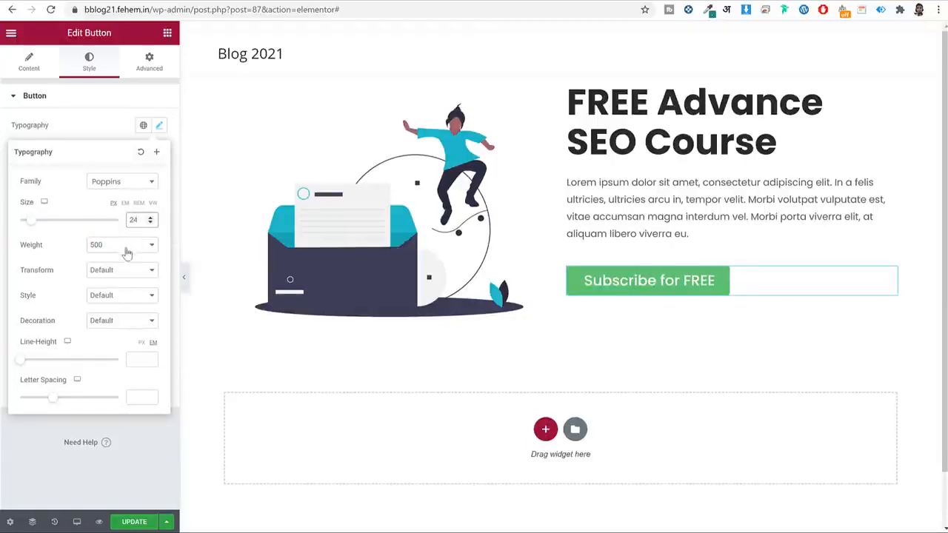
click(160, 127)
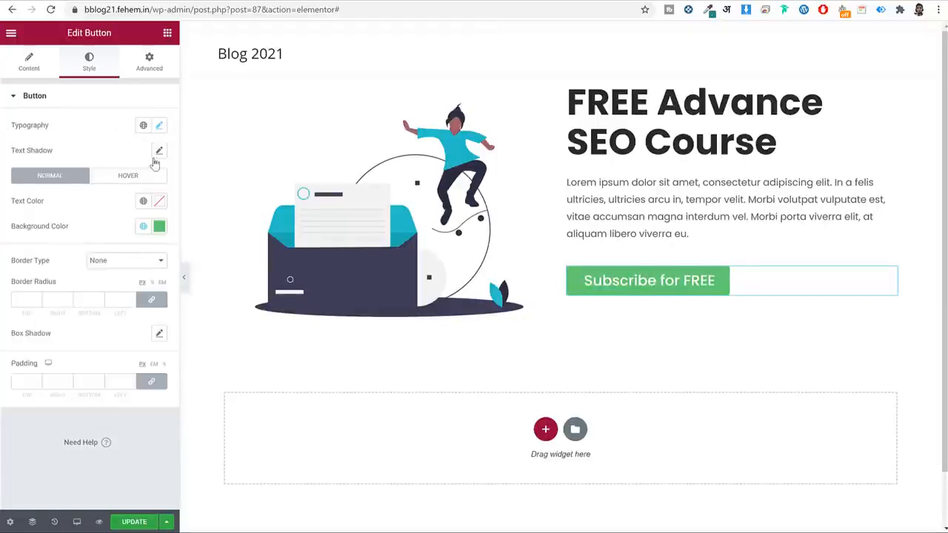
Give the Subscribe button a bright orange background colour.
click(159, 226)
drag(58, 382, 40, 380)
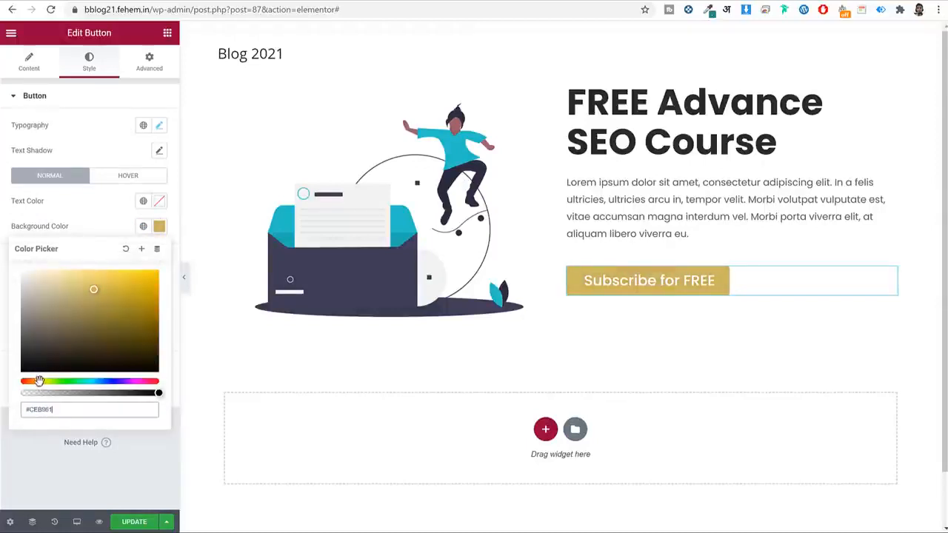
drag(122, 300, 164, 261)
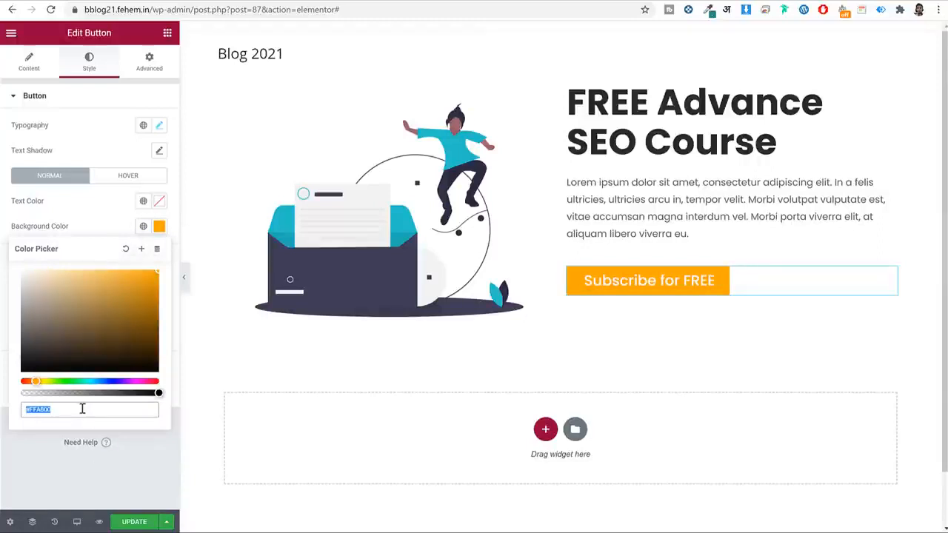
click(159, 227)
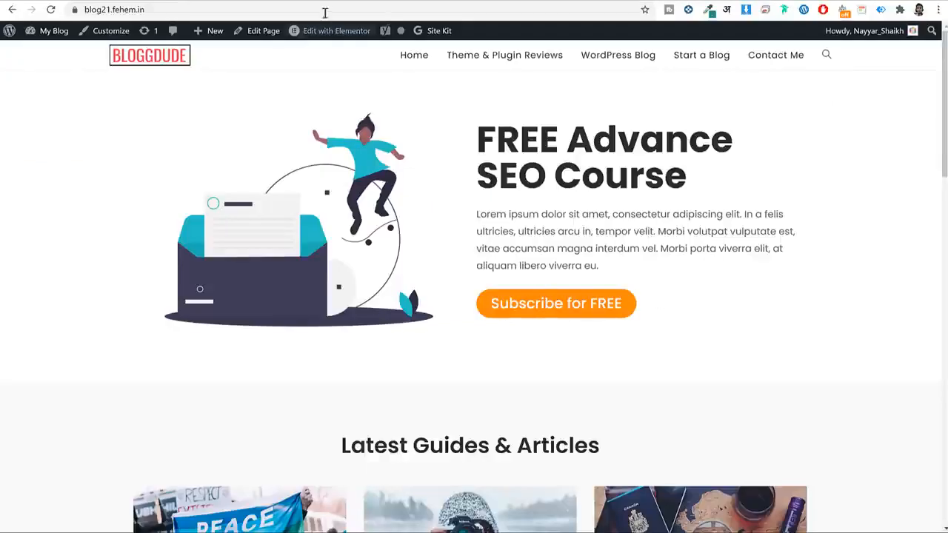
Round the button corners to 50 and fine-tune the background to #FF8500.
click(245, 2)
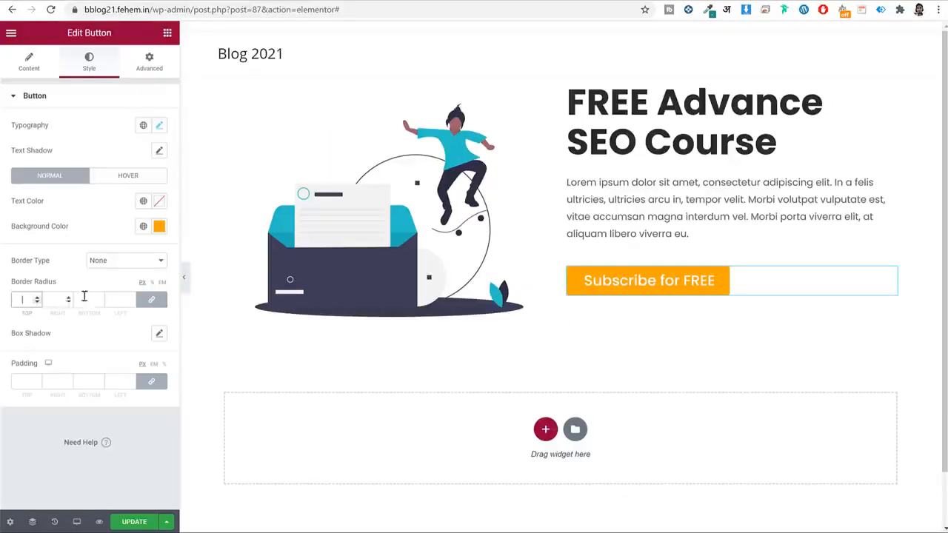
text(50)
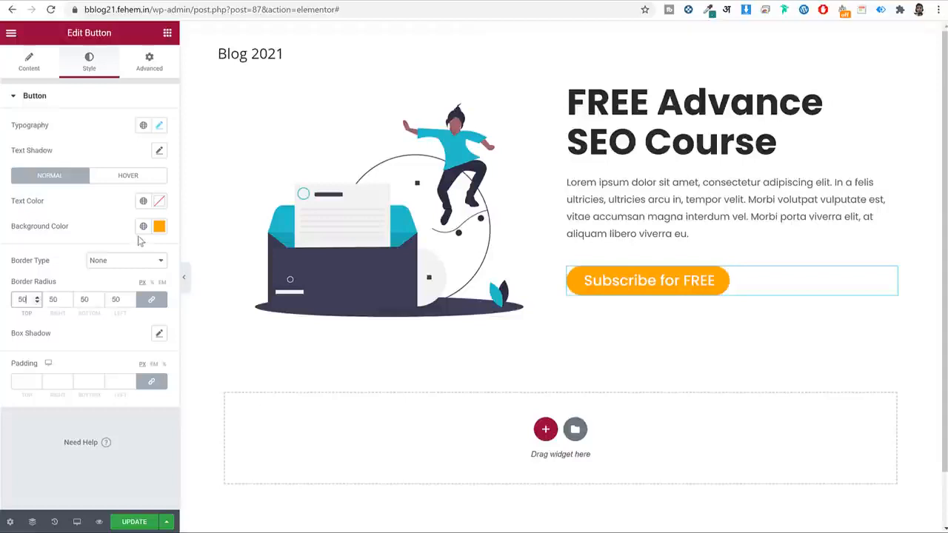
click(158, 226)
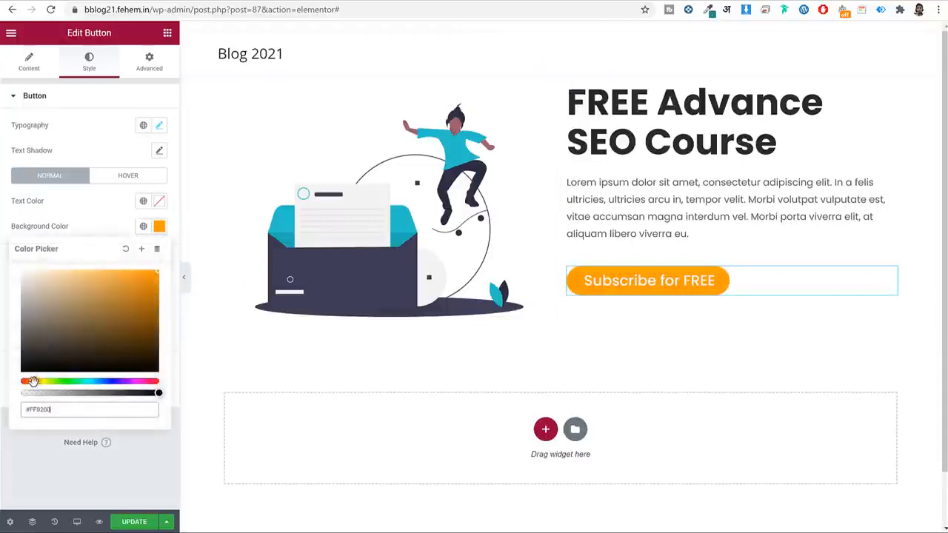
drag(34, 381, 32, 381)
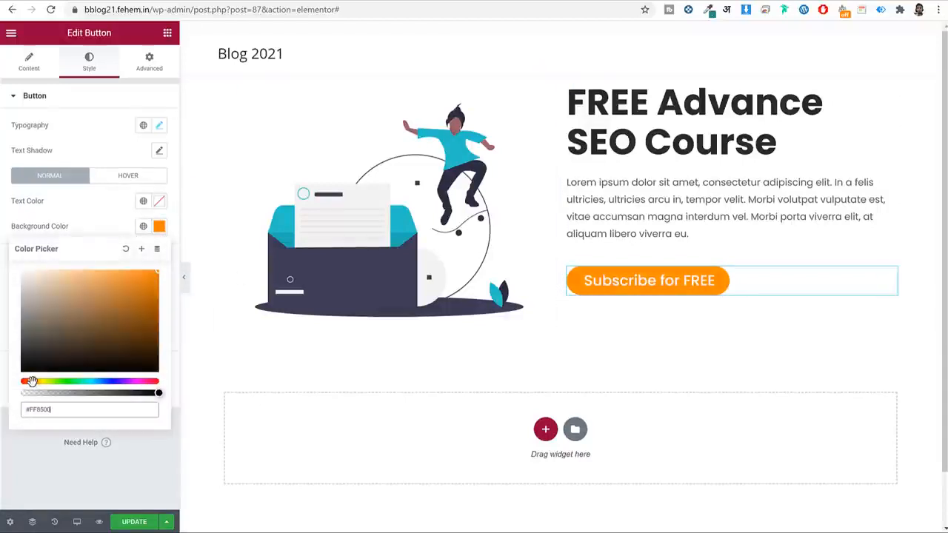
click(158, 226)
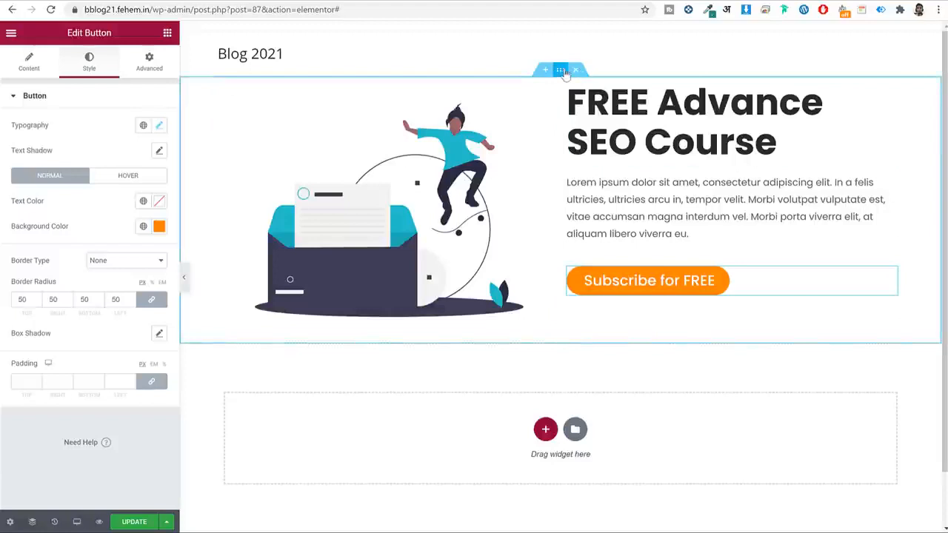
Set the hero section's vertical alignment to Middle.
click(563, 71)
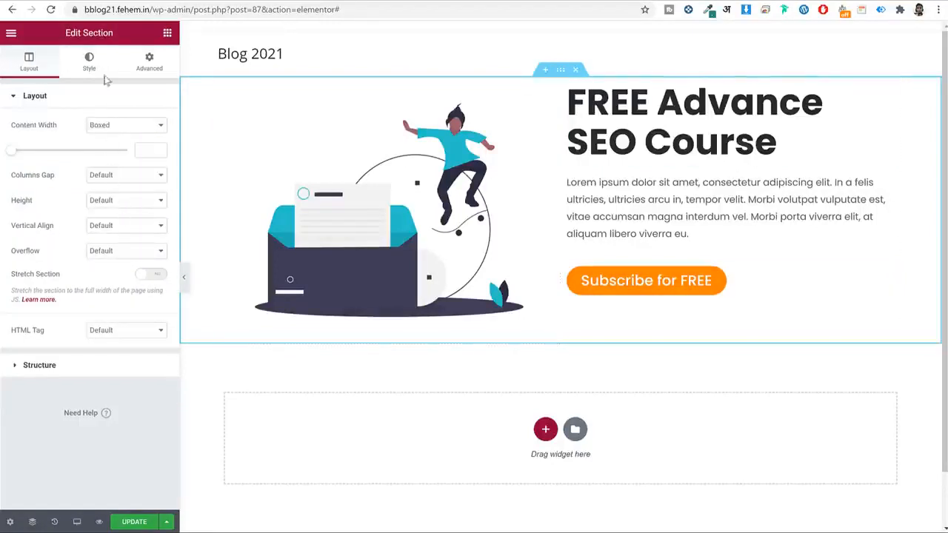
click(121, 226)
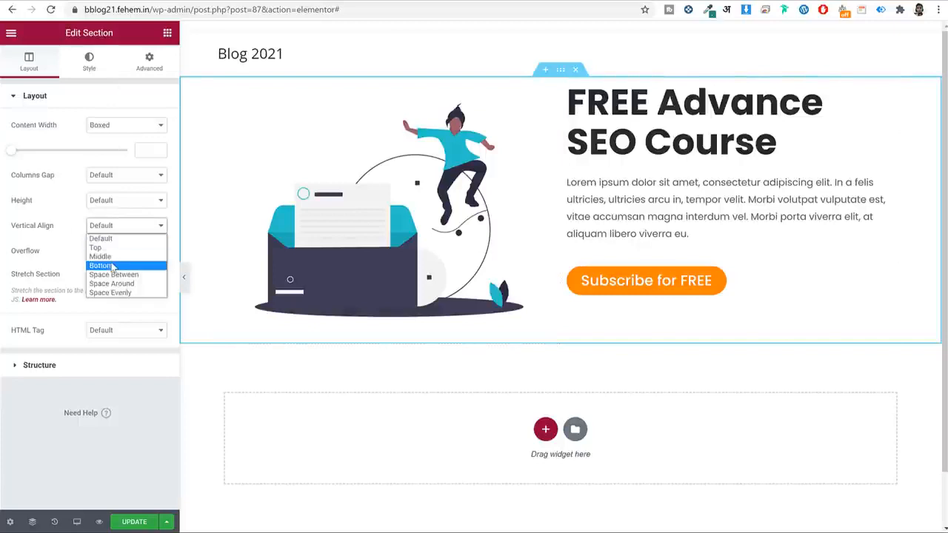
click(115, 253)
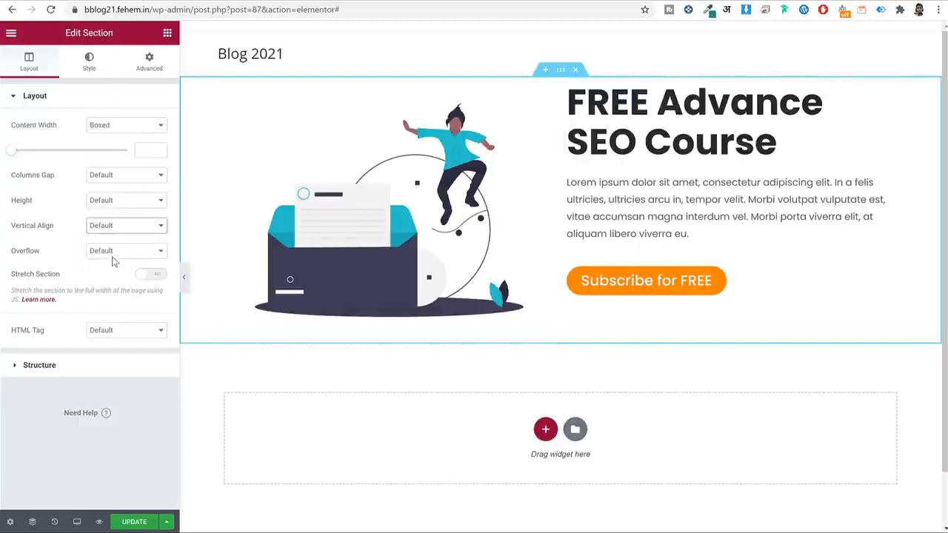
Give the section 25 px top and 50 px bottom padding and save the page.
click(149, 60)
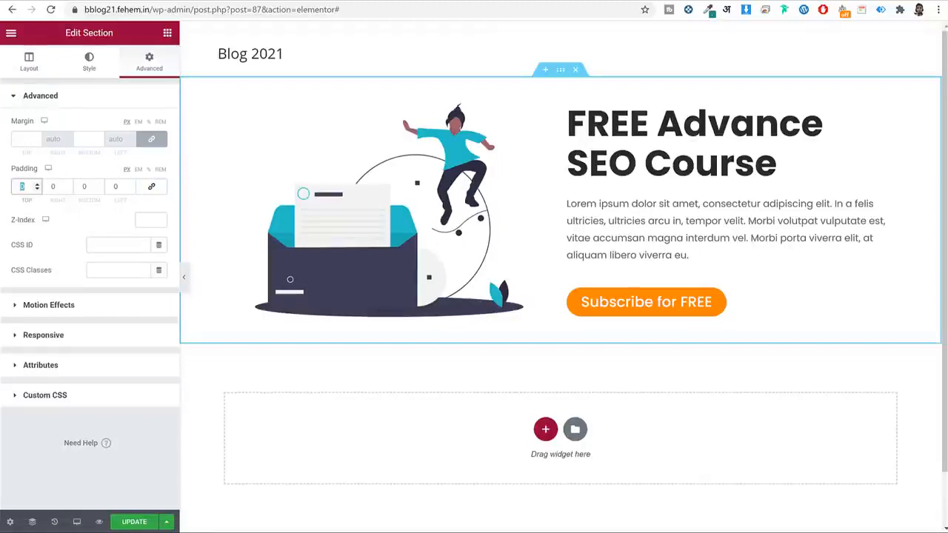
text(25)
double_click(84, 186)
text(50)
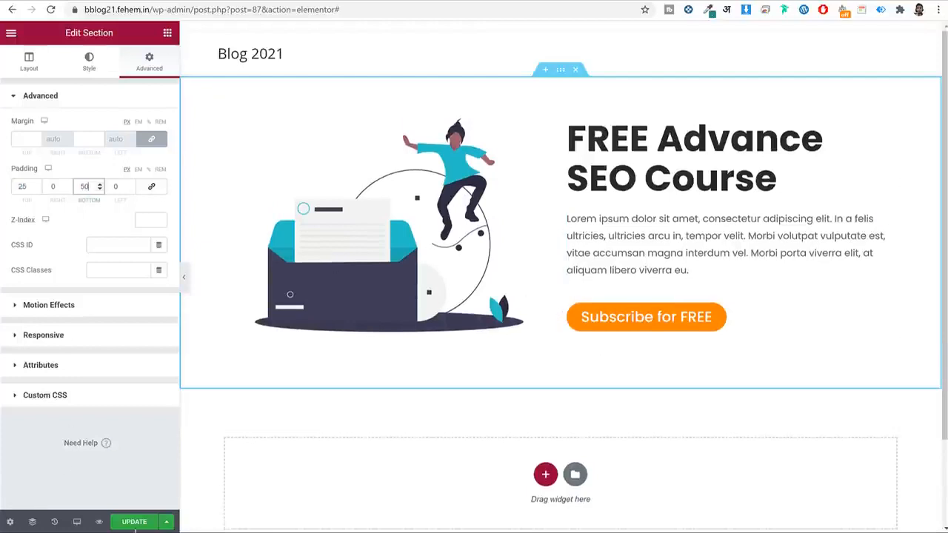
click(135, 525)
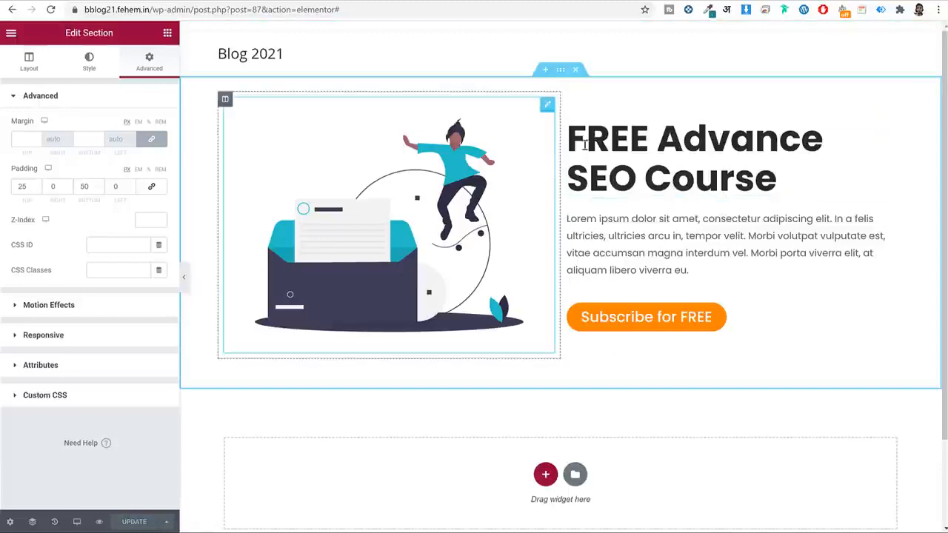
click(76, 521)
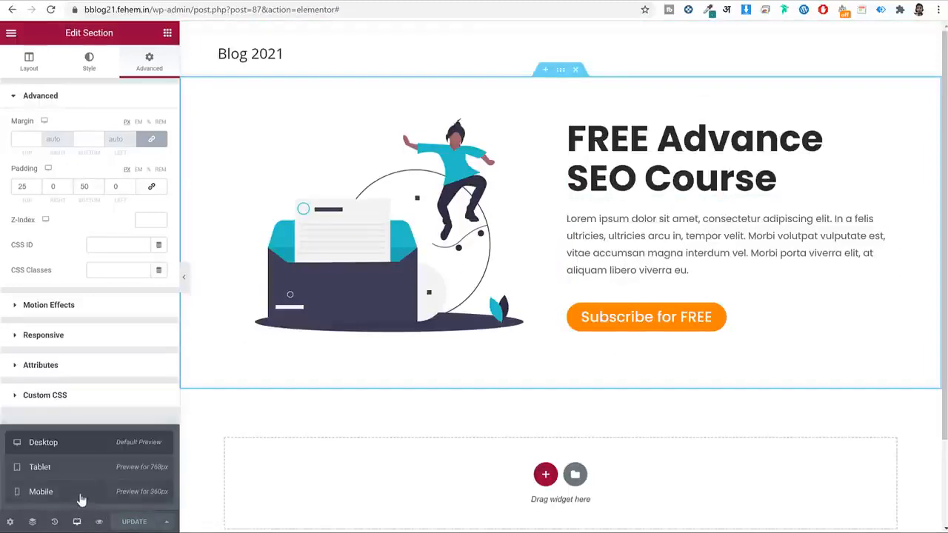
In mobile view, set the hero heading to 40 px and centre it.
click(80, 493)
scroll(617, 355, down, 6)
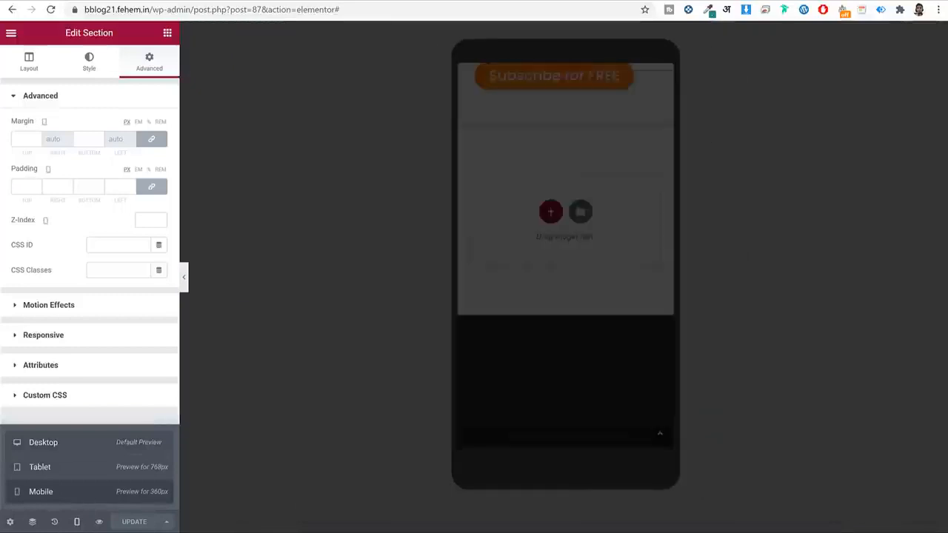
click(645, 81)
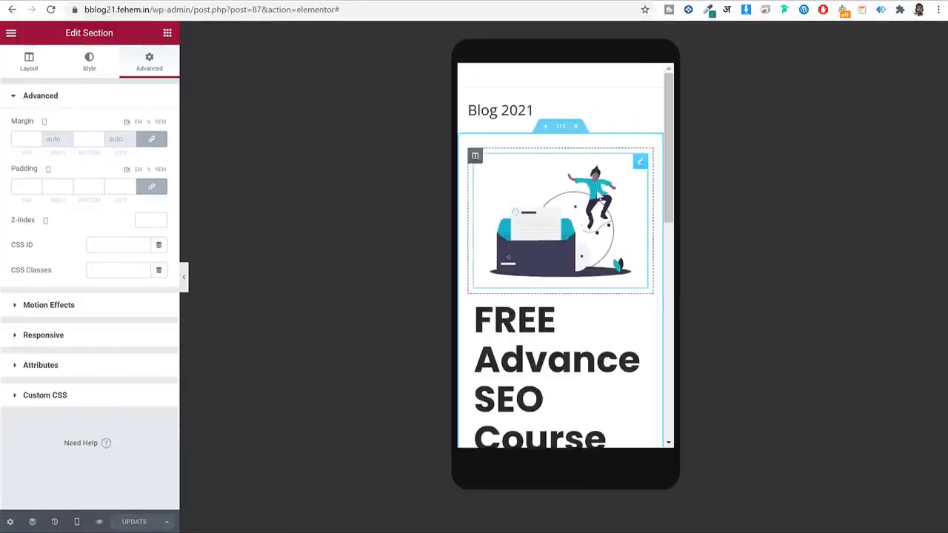
scroll(593, 213, down, 3)
click(639, 188)
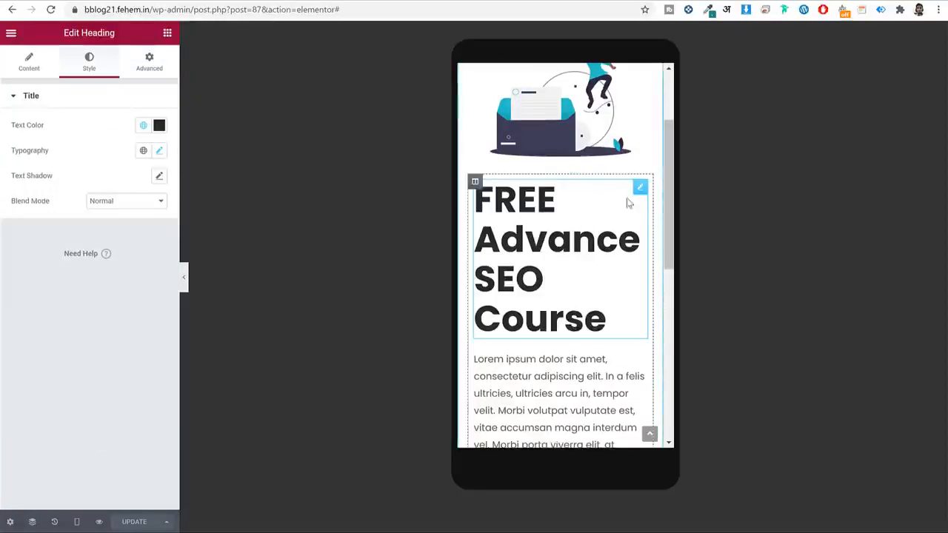
click(160, 151)
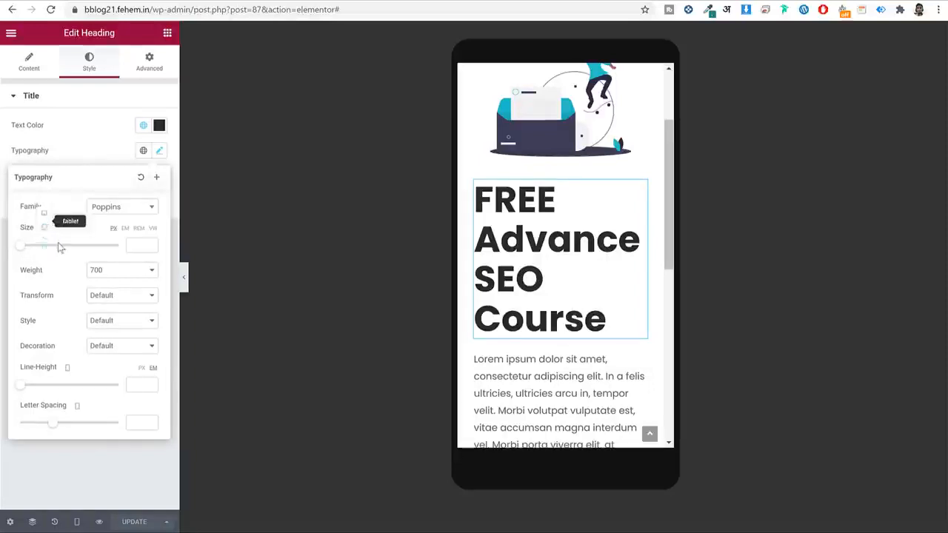
drag(26, 252, 39, 250)
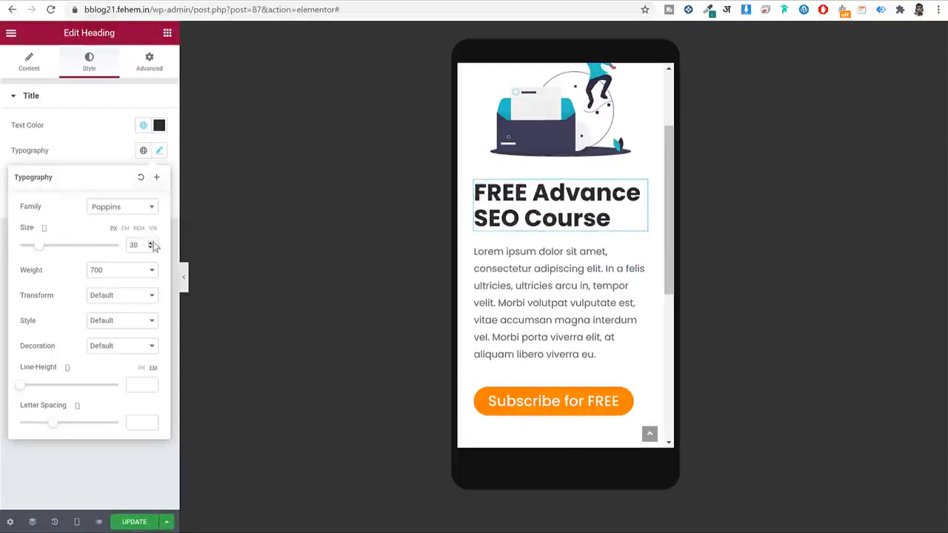
click(152, 244)
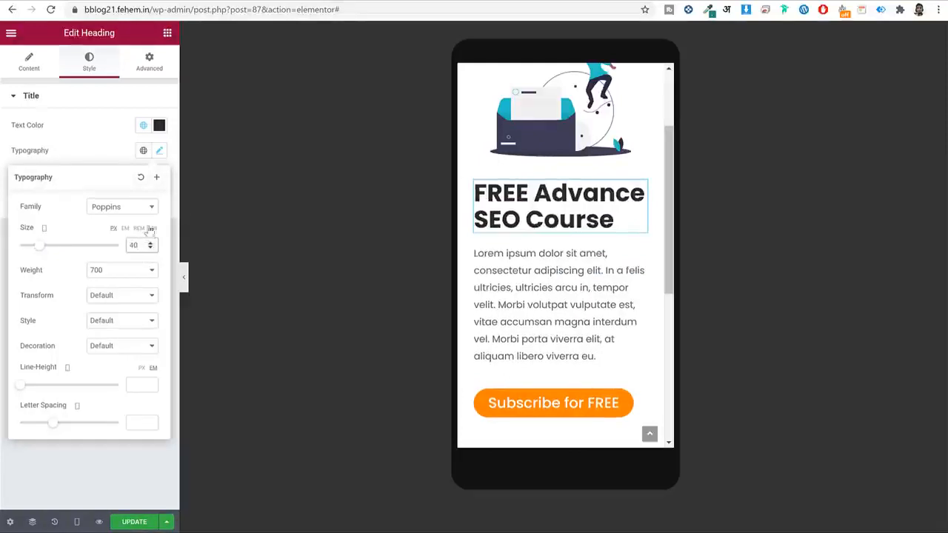
click(33, 65)
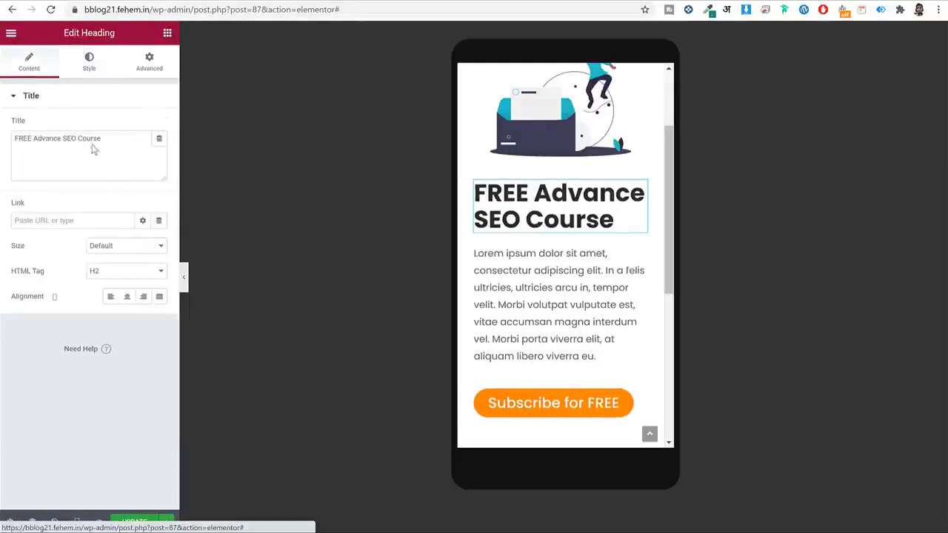
click(129, 297)
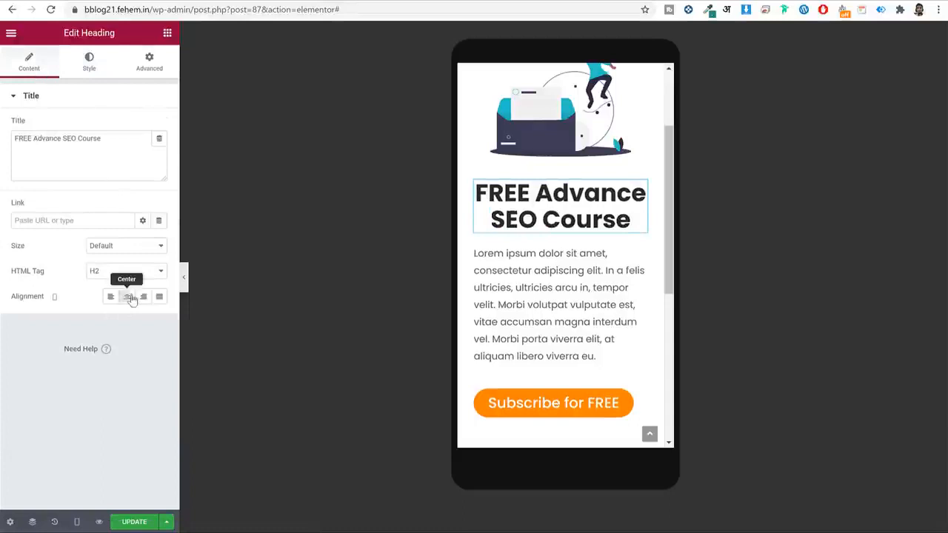
Make the mobile hero paragraph 12 px and centred.
click(617, 271)
click(159, 177)
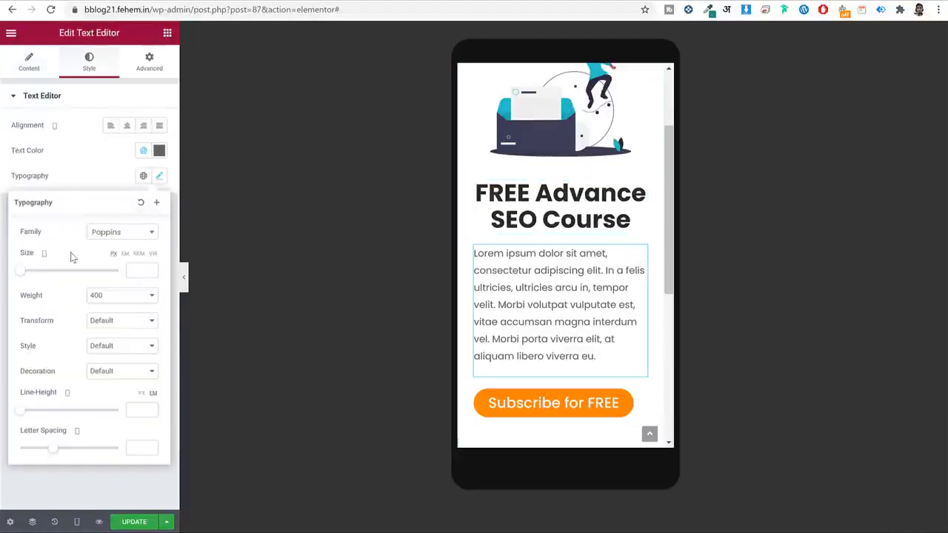
drag(24, 273, 30, 273)
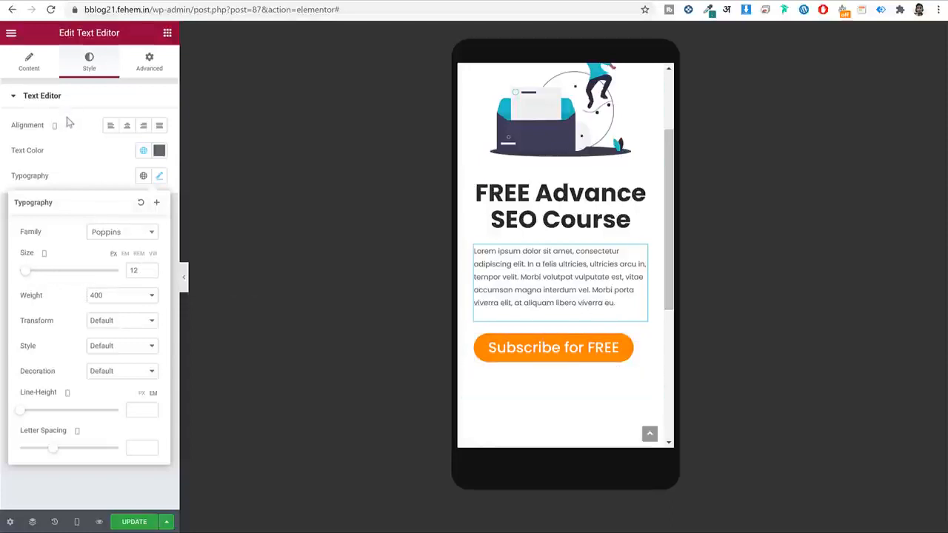
click(127, 125)
Centre the Subscribe for FREE button on mobile, then return to desktop view.
click(567, 348)
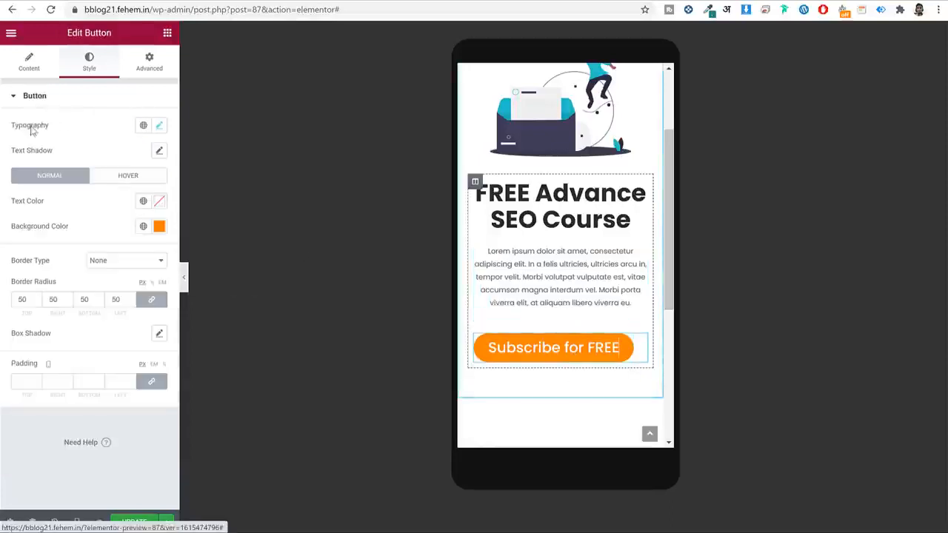
click(29, 62)
click(126, 214)
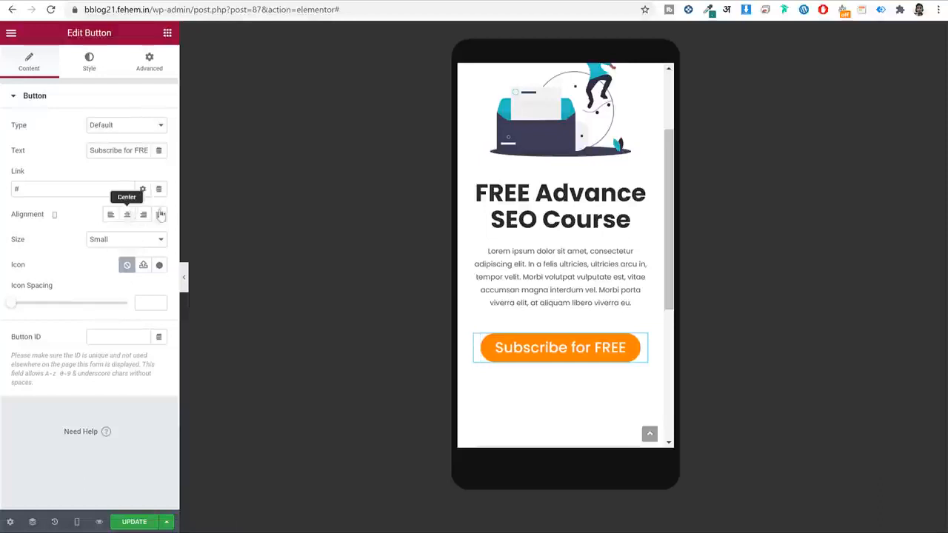
scroll(562, 237, up, 5)
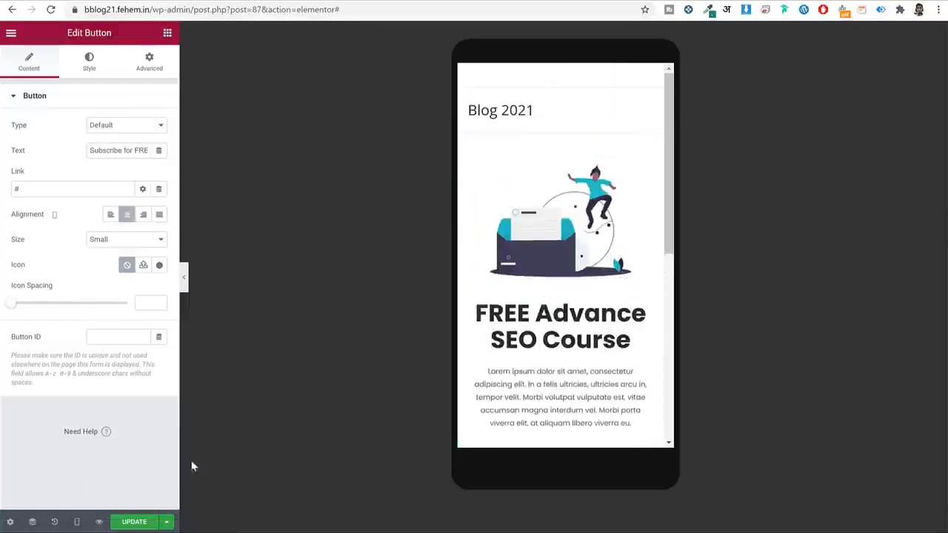
click(76, 522)
click(76, 521)
click(68, 444)
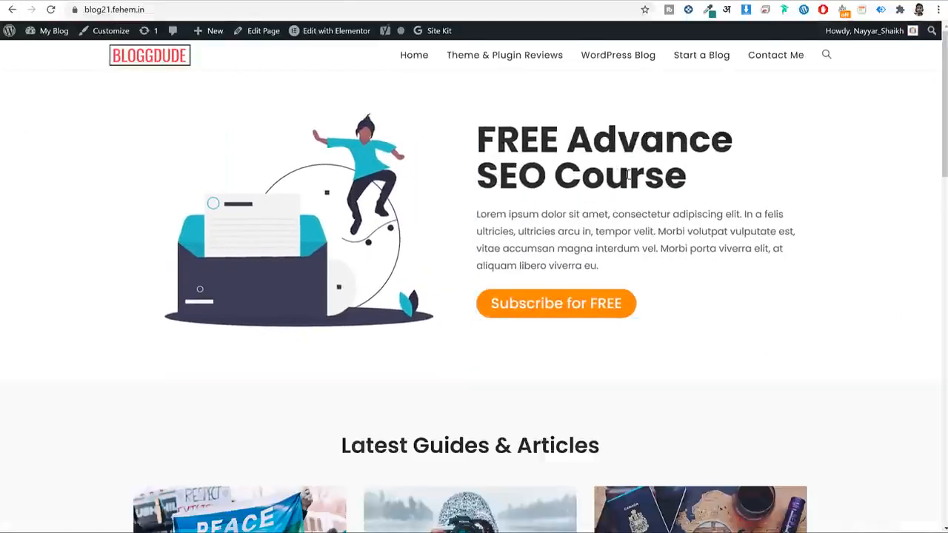
Add a new single-column section below the hero.
scroll(753, 310, down, 5)
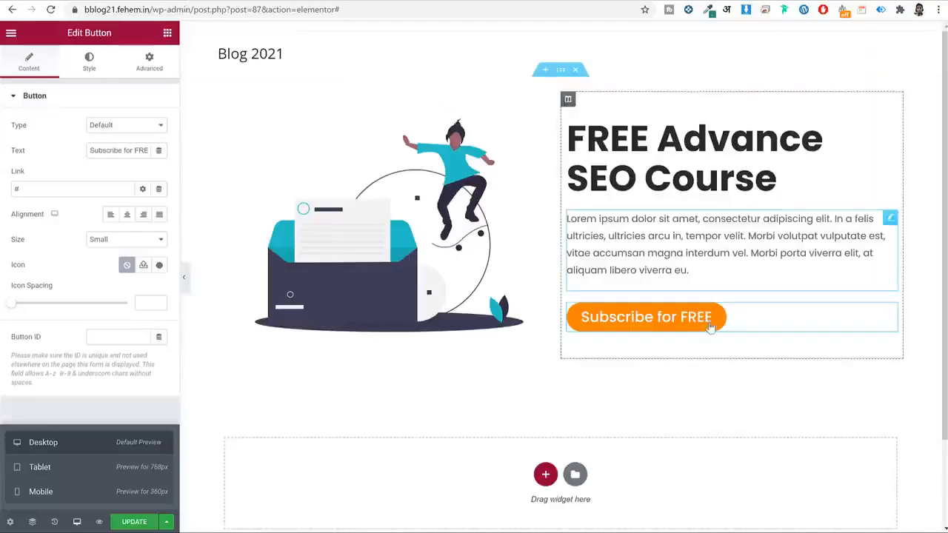
scroll(672, 276, down, 1)
scroll(672, 275, down, 2)
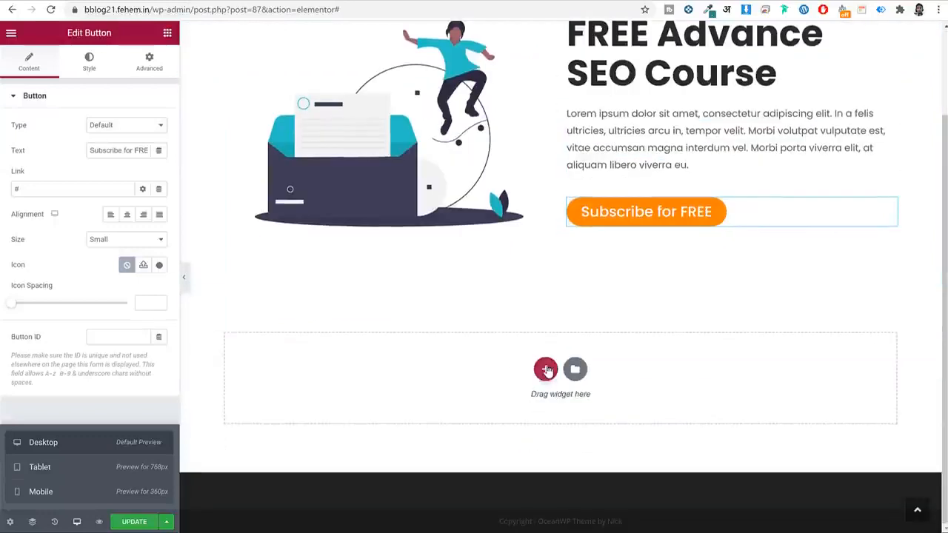
click(546, 367)
click(397, 400)
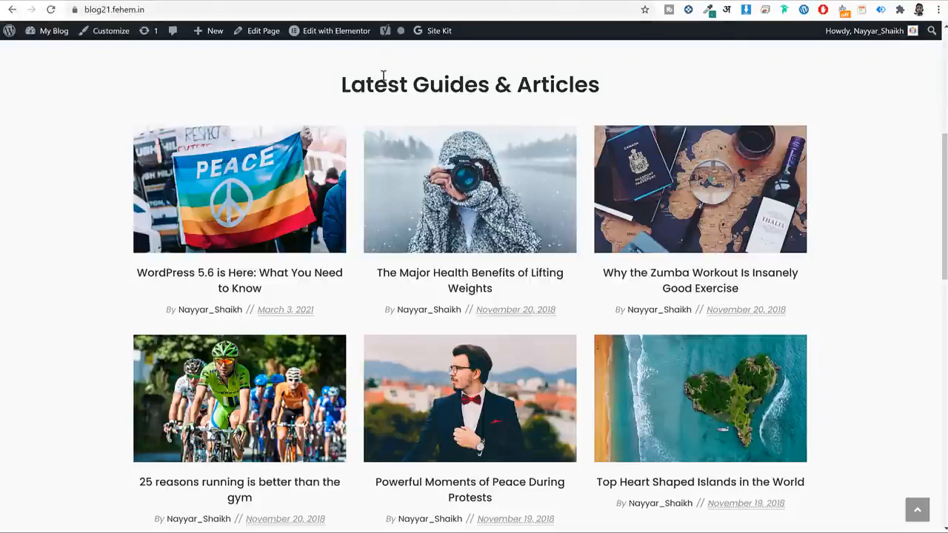
triple_click(382, 76)
key(ctrl+c)
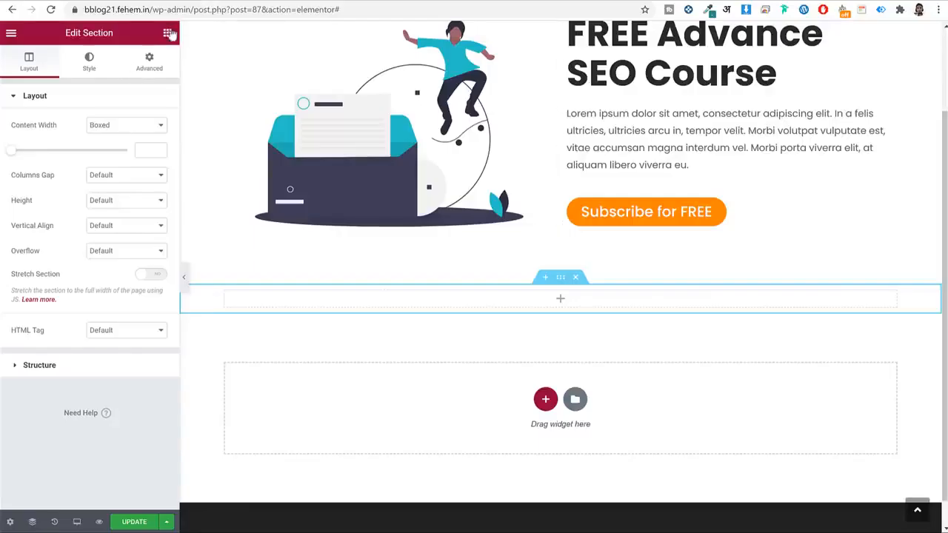
Place a centred heading reading 'Latest Guides & Articles' in the new section.
click(169, 34)
drag(133, 148, 556, 296)
triple_click(113, 153)
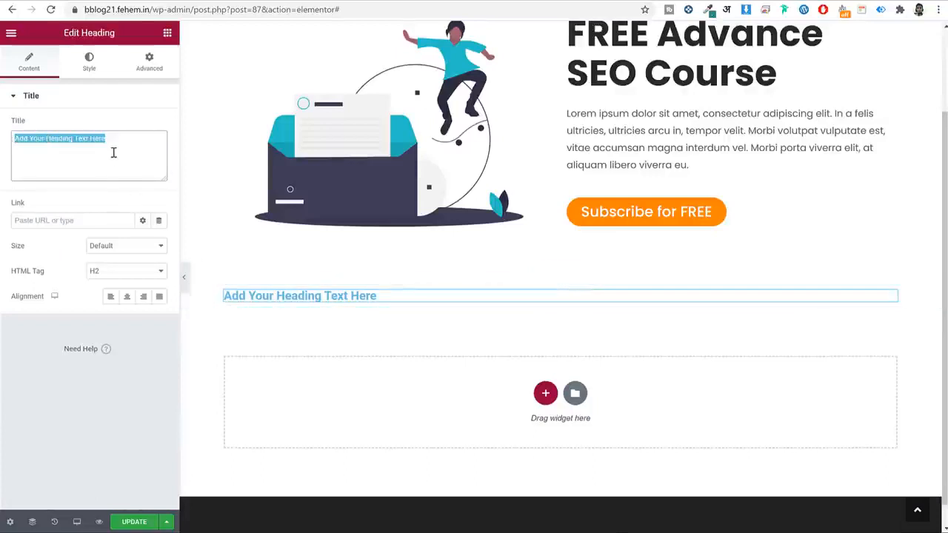
key(ctrl+v)
click(102, 63)
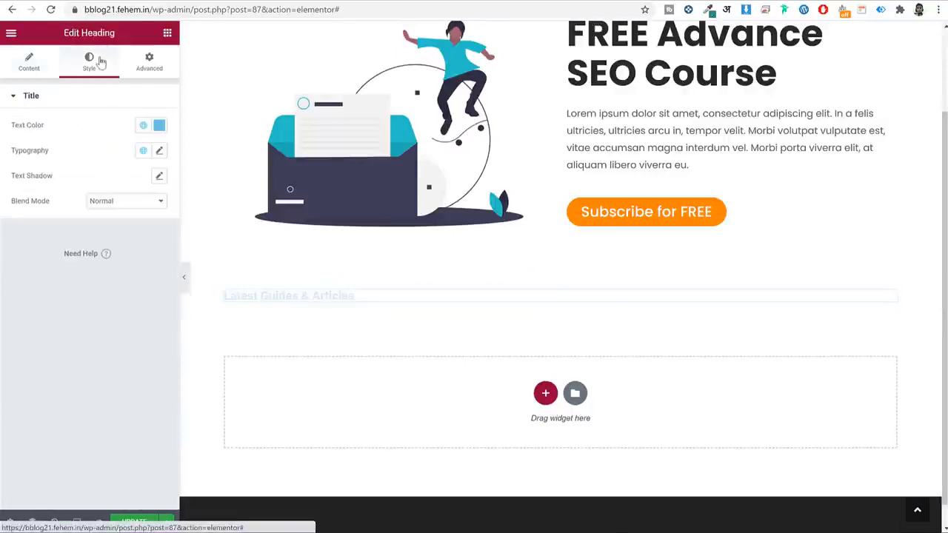
click(12, 64)
click(127, 296)
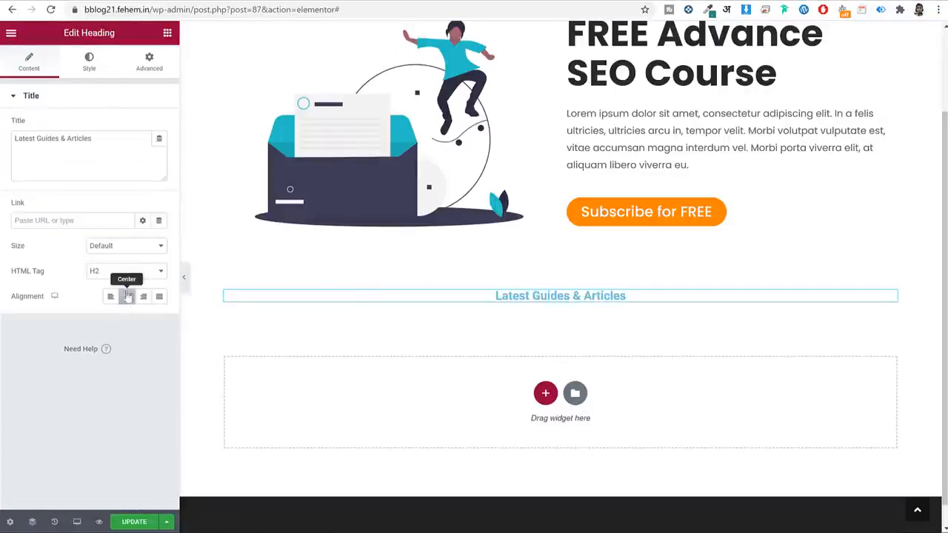
Style the heading text with global colour #2b2b2b, Poppins font, size 36.
click(89, 60)
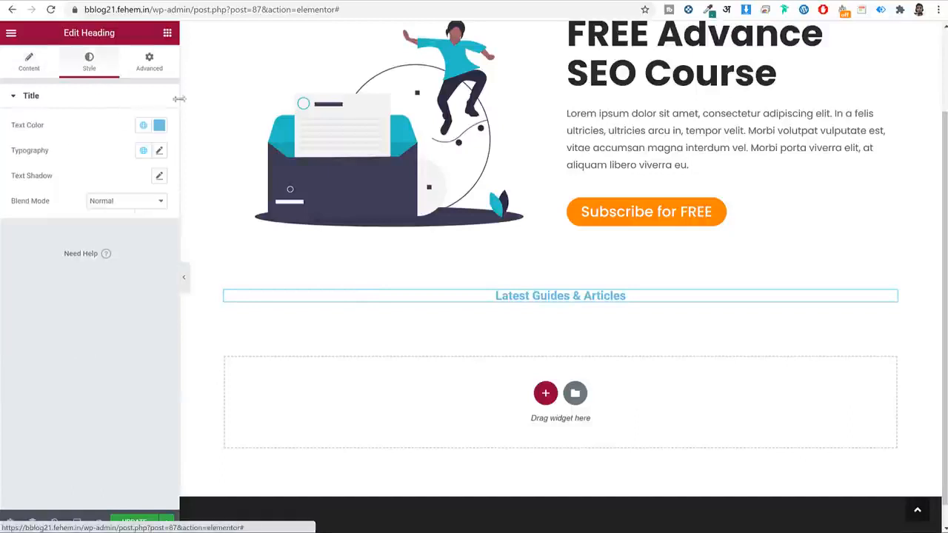
click(143, 128)
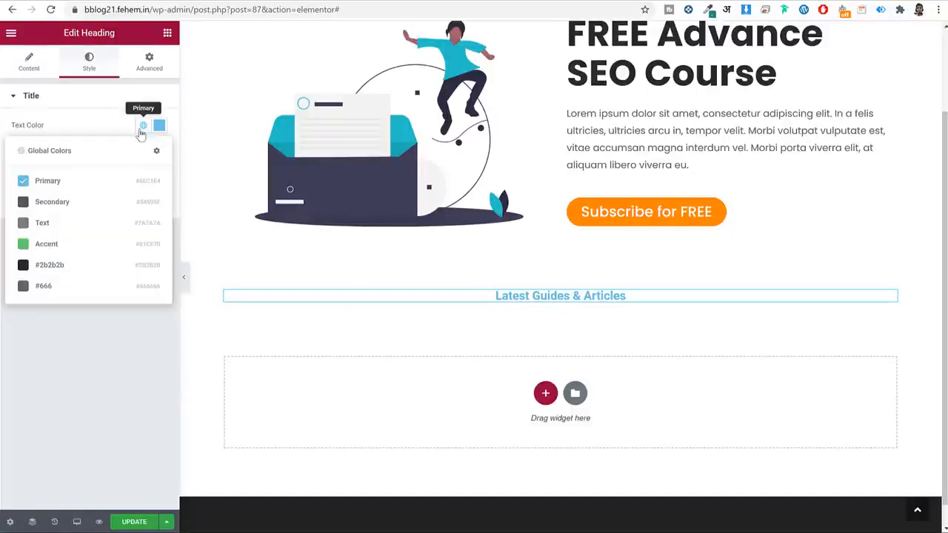
click(89, 264)
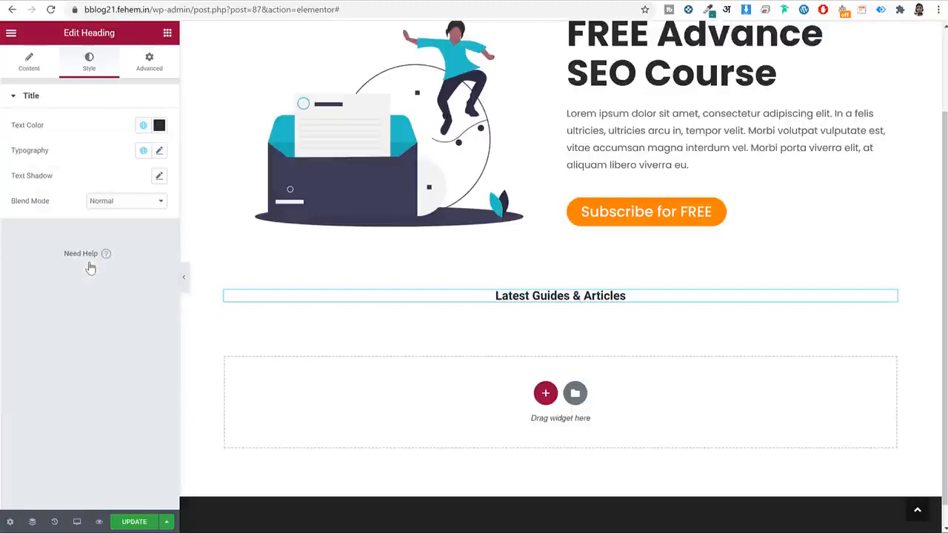
click(143, 151)
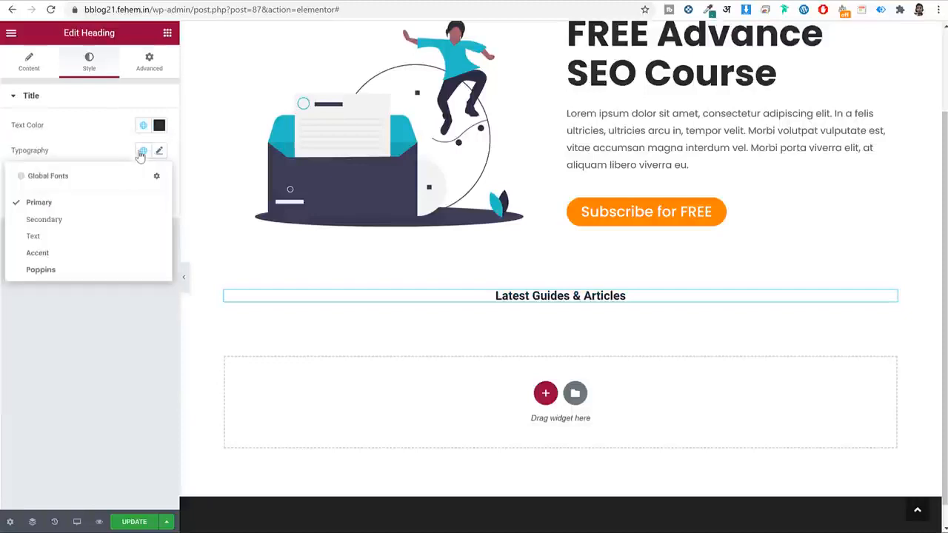
click(84, 271)
click(159, 151)
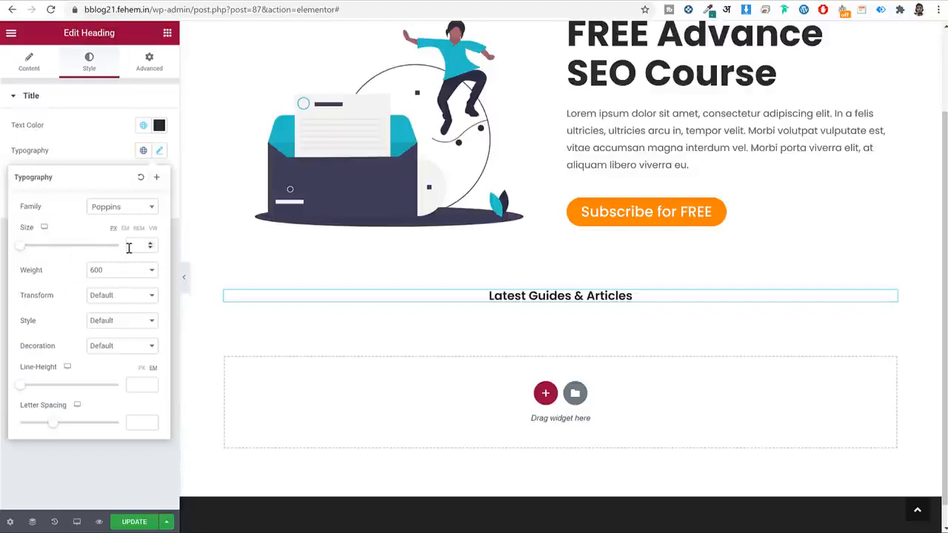
click(130, 246)
text(36)
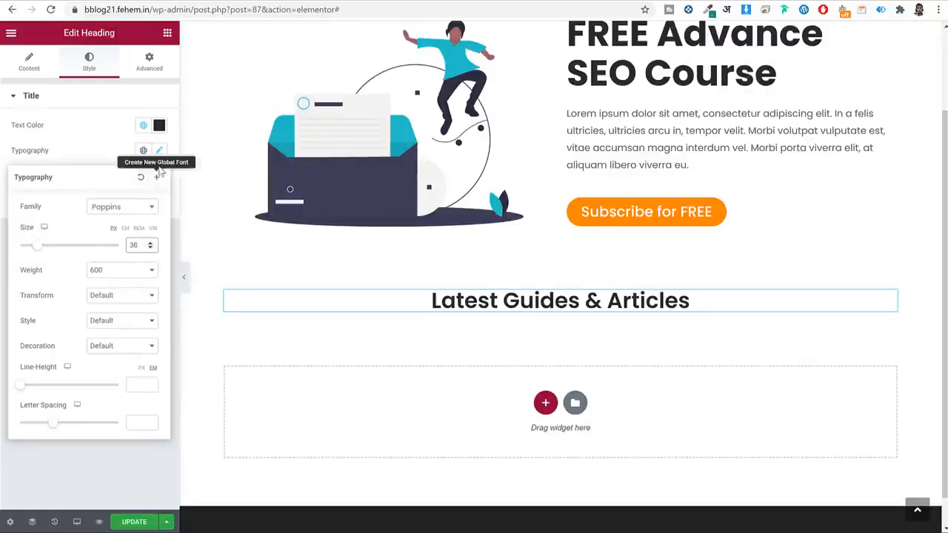
click(162, 151)
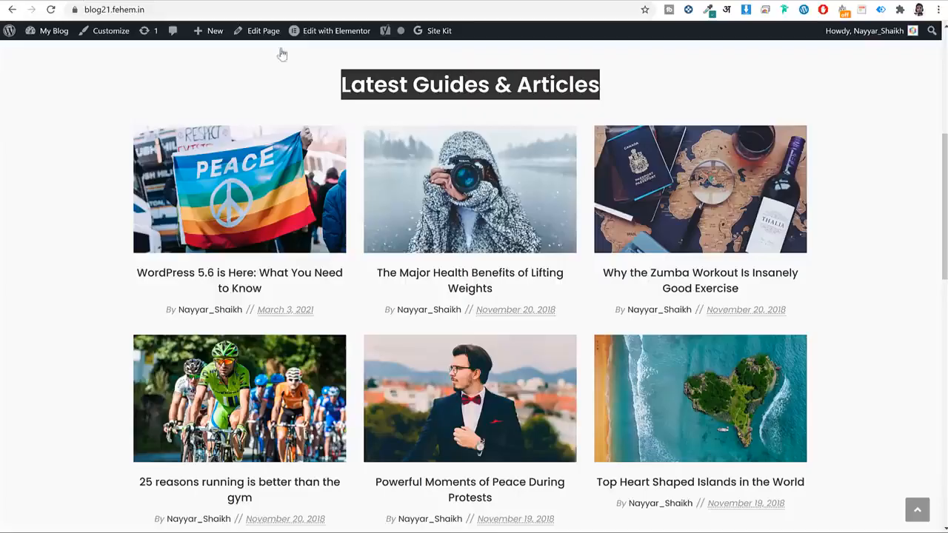
Unlink the heading's padding and give it 15 px bottom padding.
scroll(554, 130, up, 1)
scroll(553, 130, up, 1)
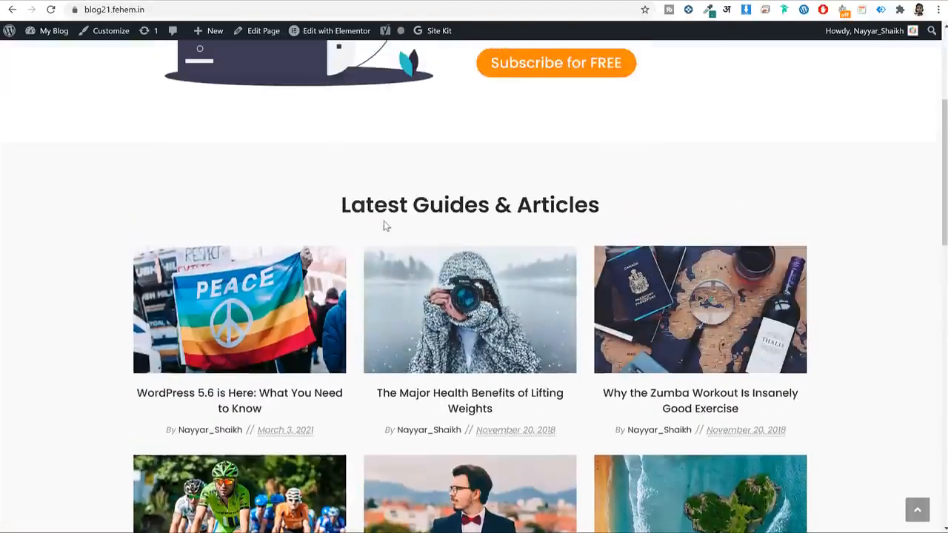
drag(342, 199, 603, 205)
click(467, 230)
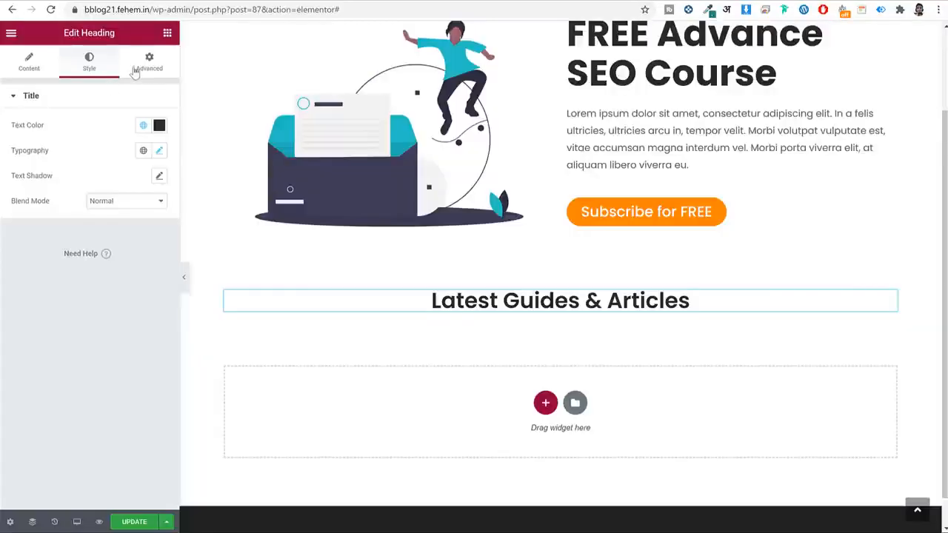
click(135, 72)
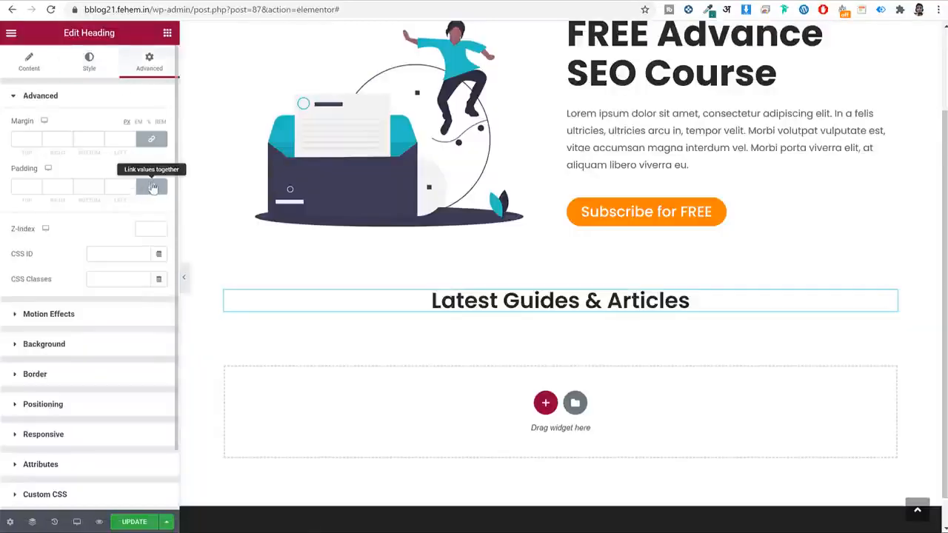
click(152, 187)
click(79, 186)
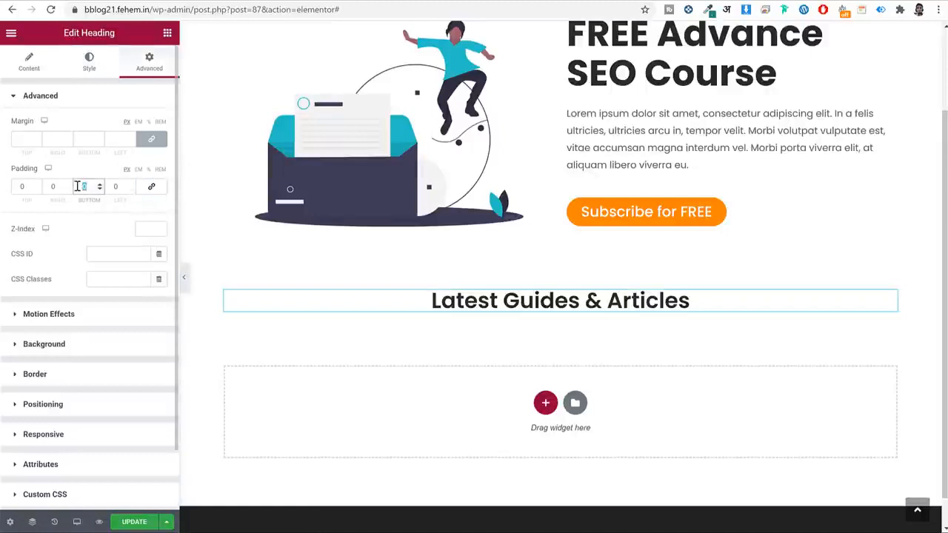
text(15)
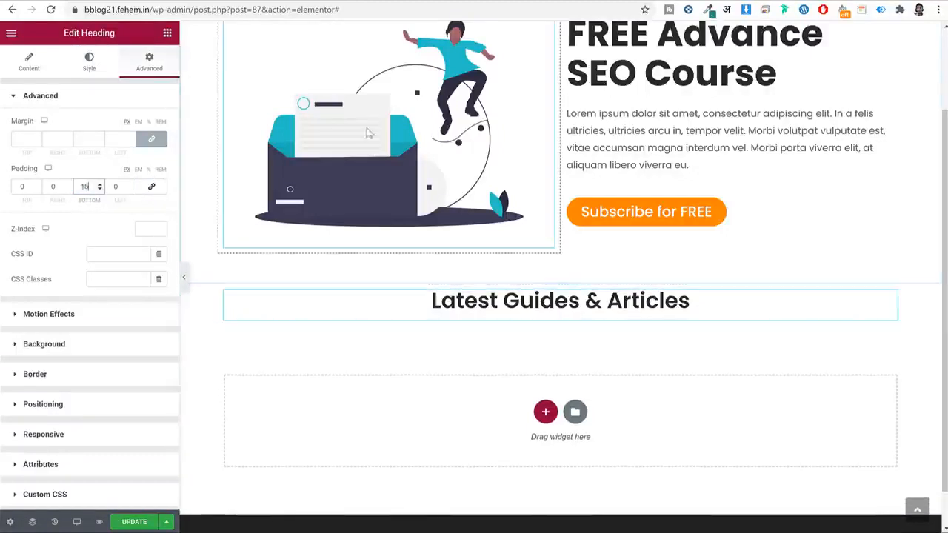
click(168, 33)
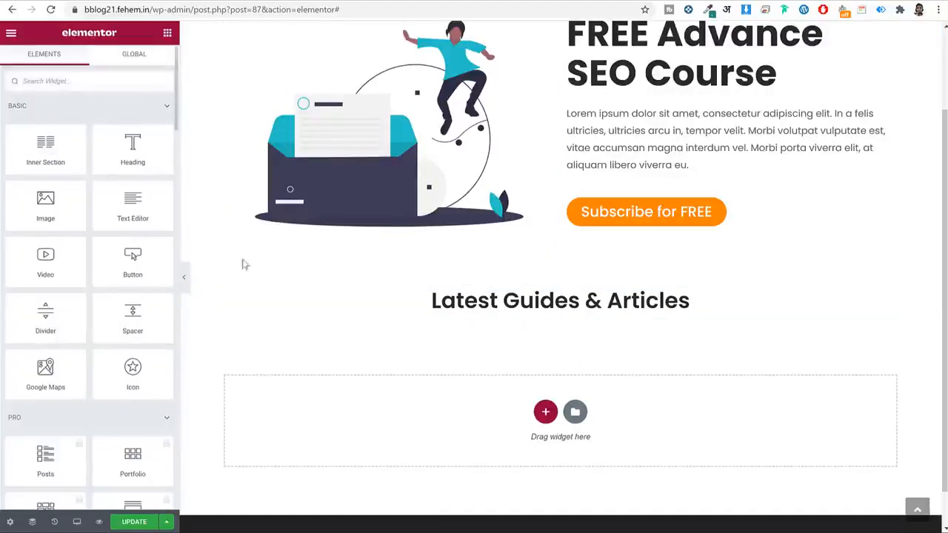
Add a Posts Grid below the heading, removing its 'My Posts' title and category filter tabs.
text(post)
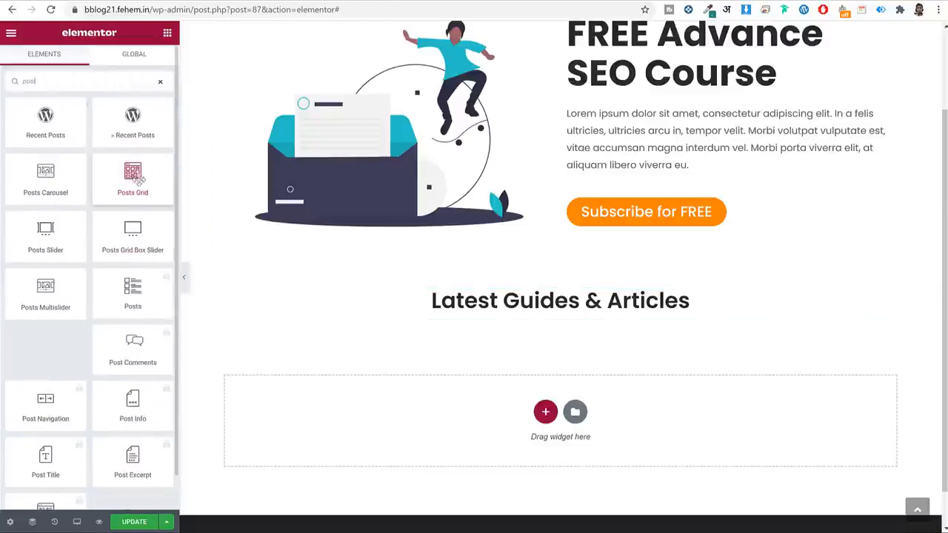
drag(132, 178, 544, 311)
scroll(723, 317, down, 4)
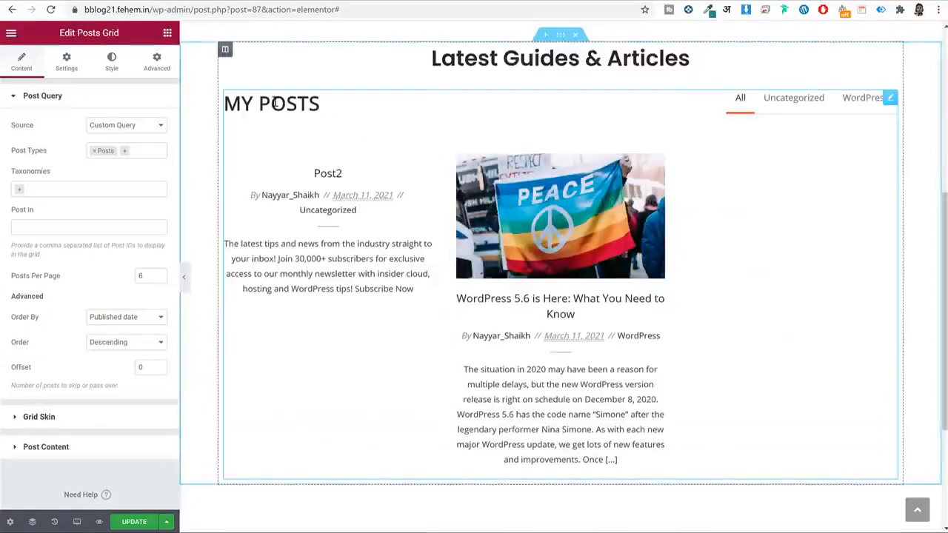
click(54, 68)
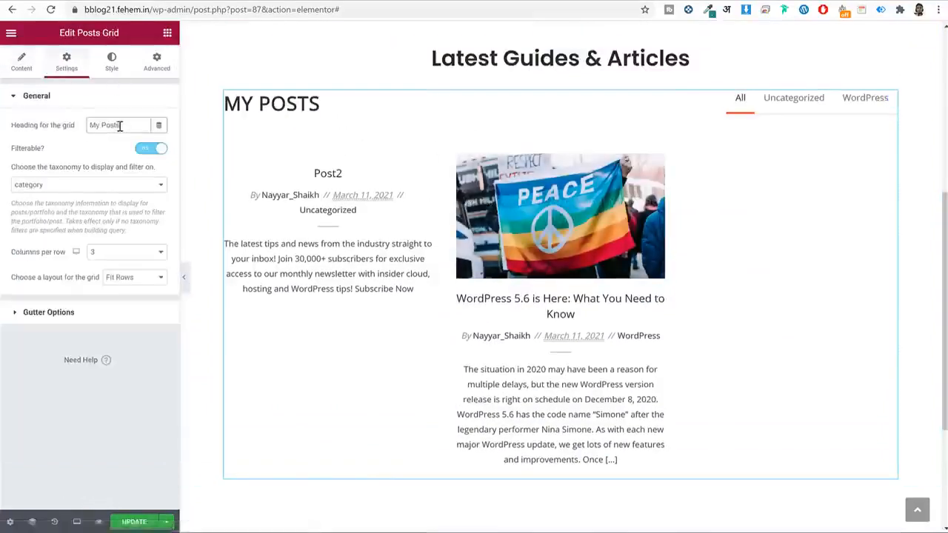
triple_click(120, 126)
key(BackSpace)
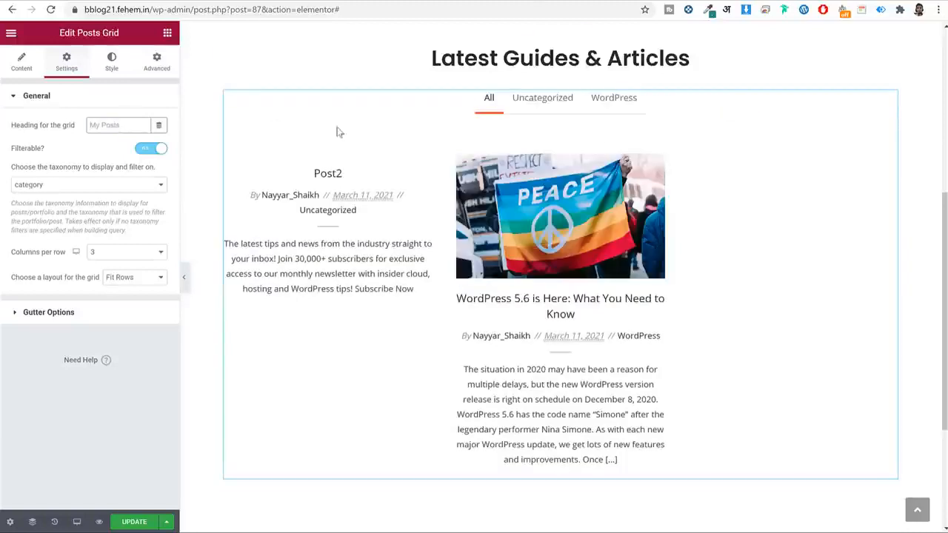
click(611, 105)
click(487, 97)
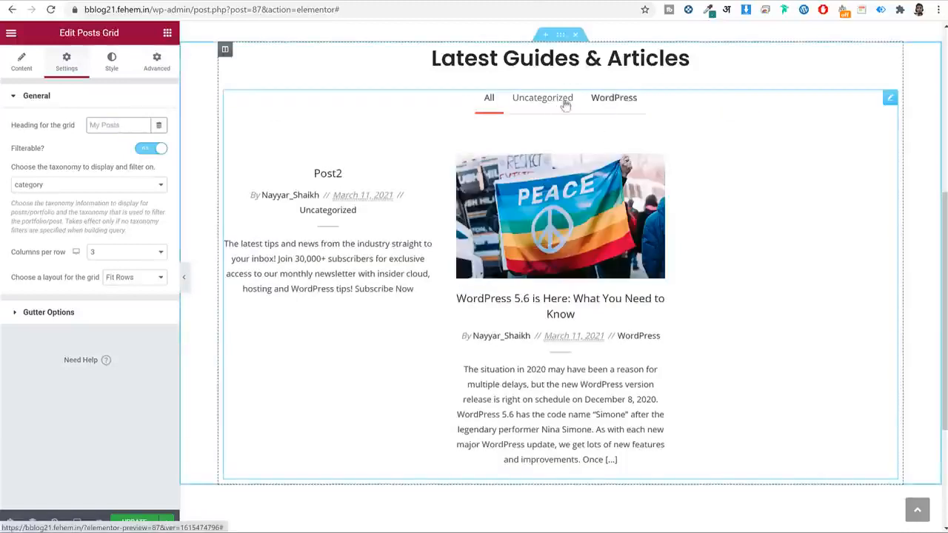
click(148, 149)
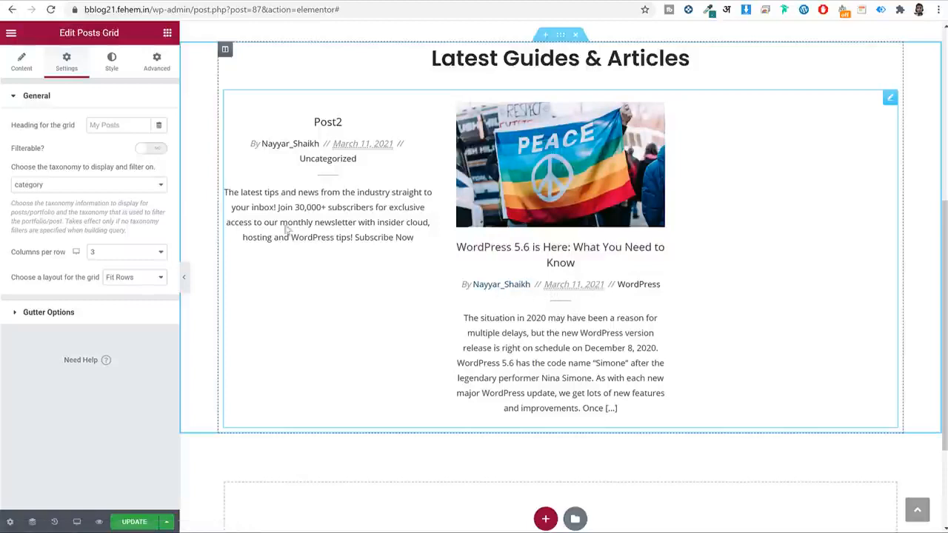
Hide post excerpts and category labels in the grid's post content options.
click(33, 74)
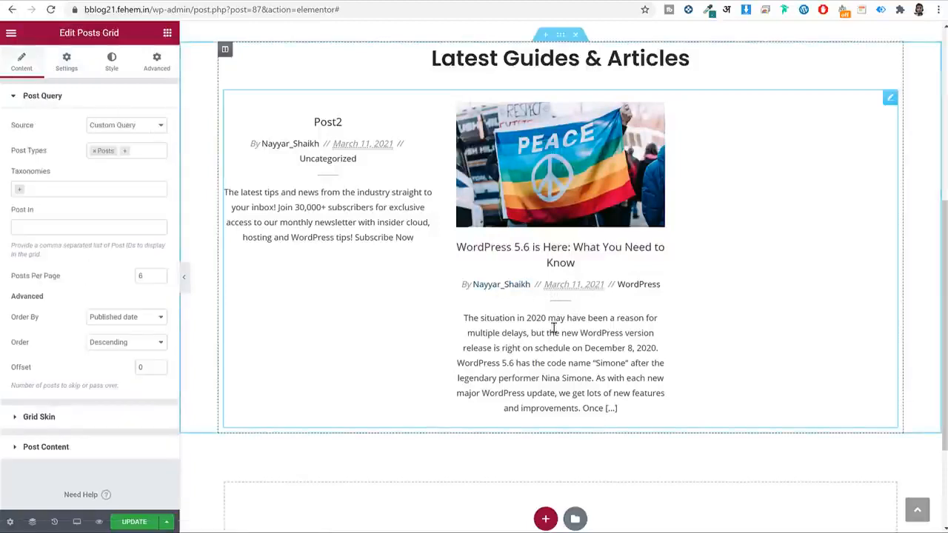
click(83, 450)
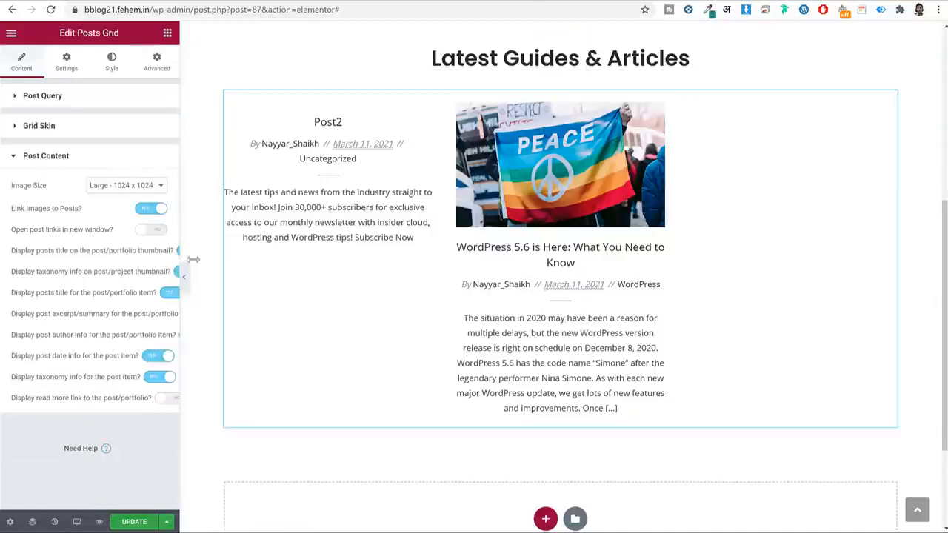
drag(181, 318, 279, 324)
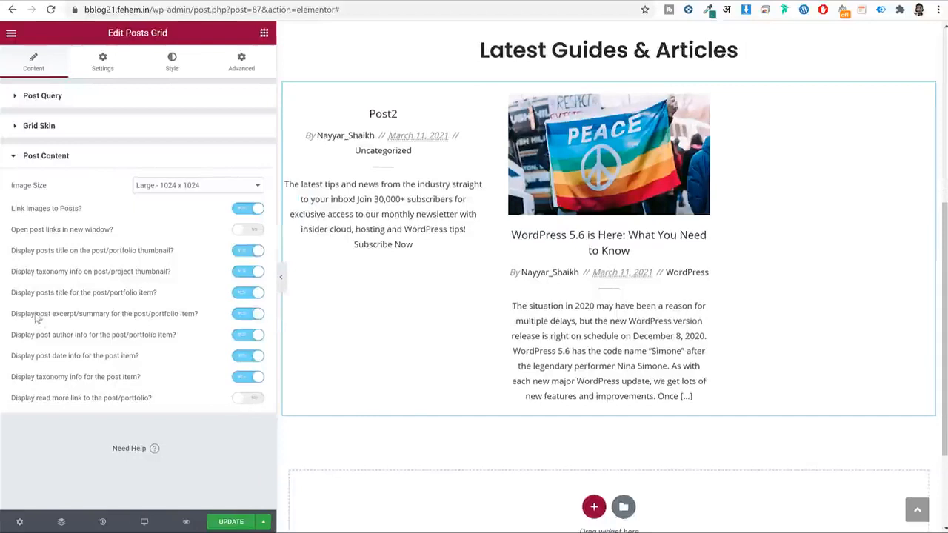
drag(37, 317, 177, 317)
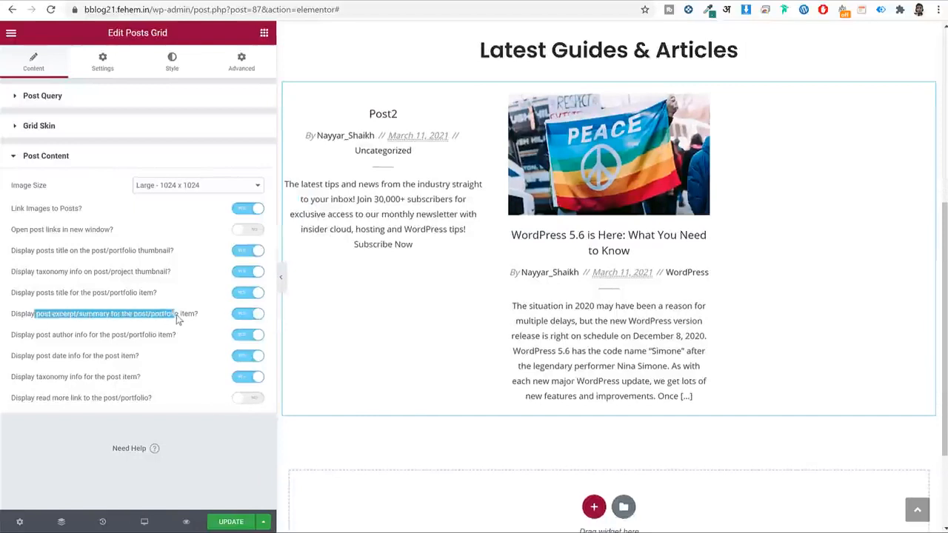
click(250, 316)
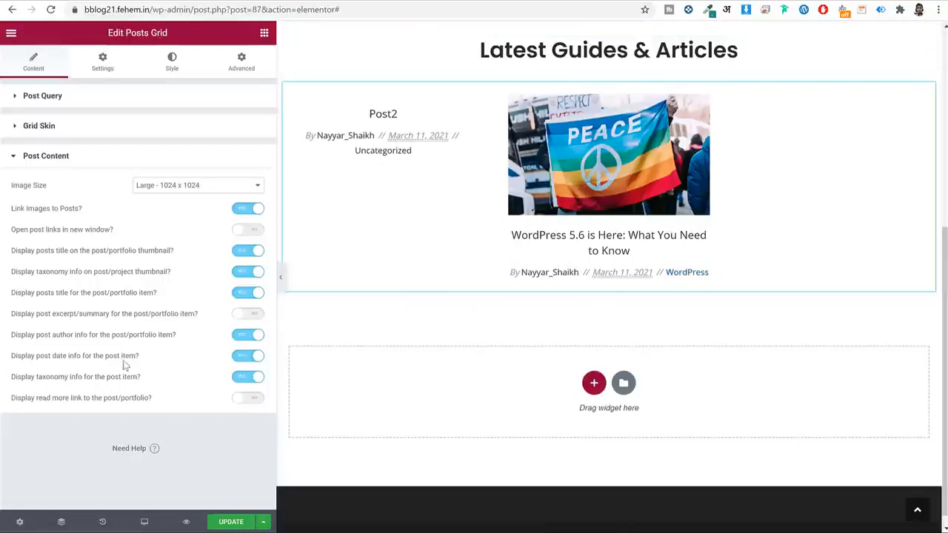
click(236, 379)
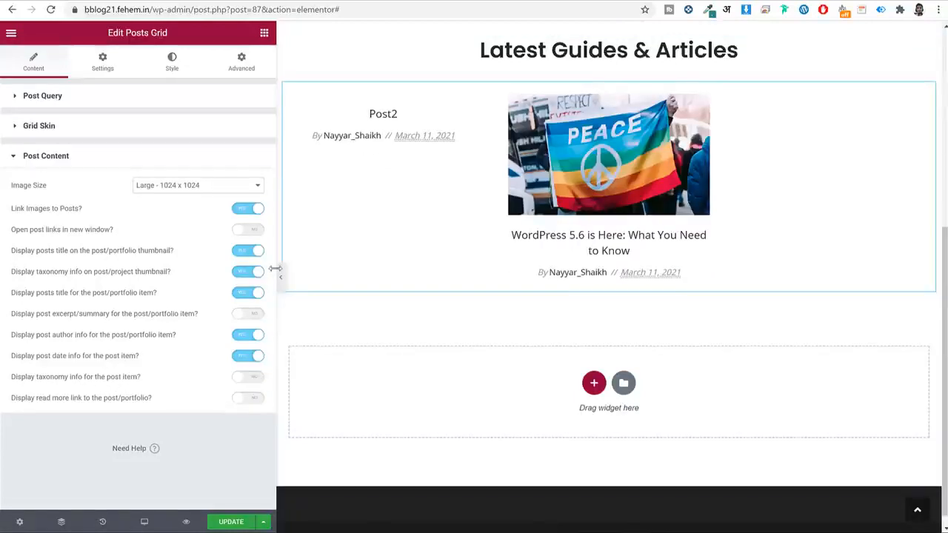
drag(276, 259, 175, 265)
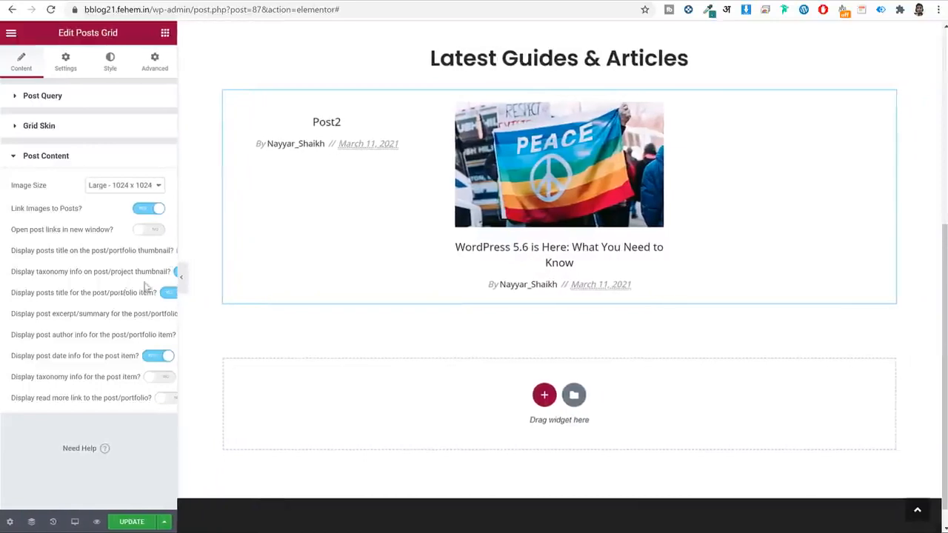
scroll(674, 191, up, 1)
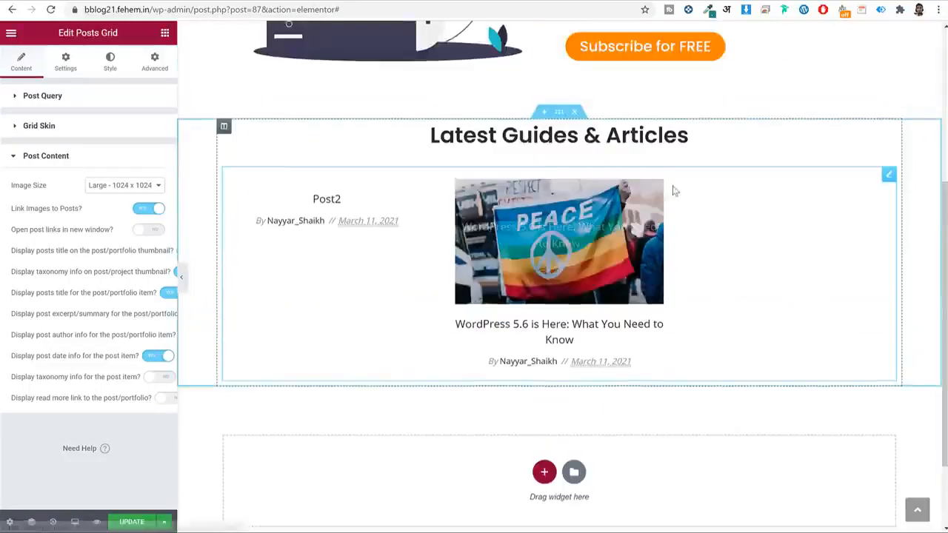
scroll(674, 191, up, 3)
scroll(539, 238, down, 2)
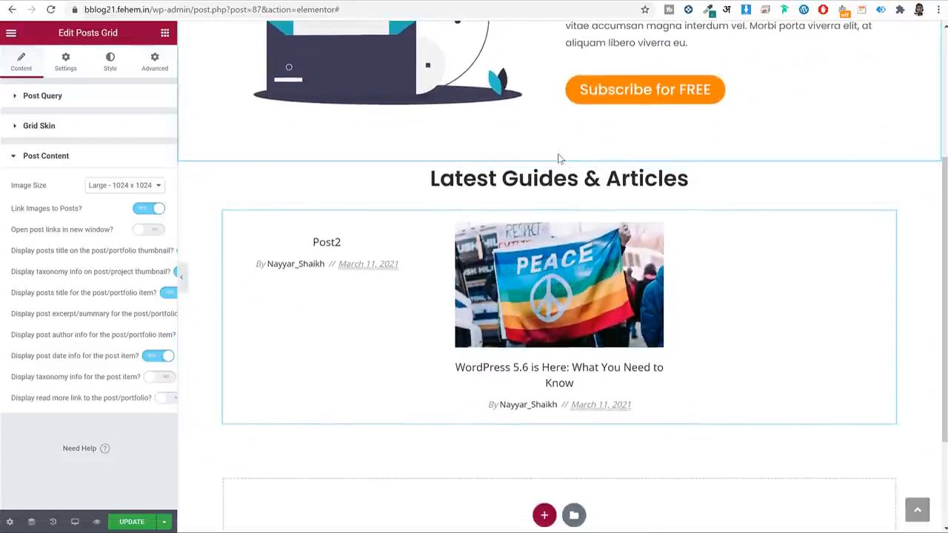
click(559, 155)
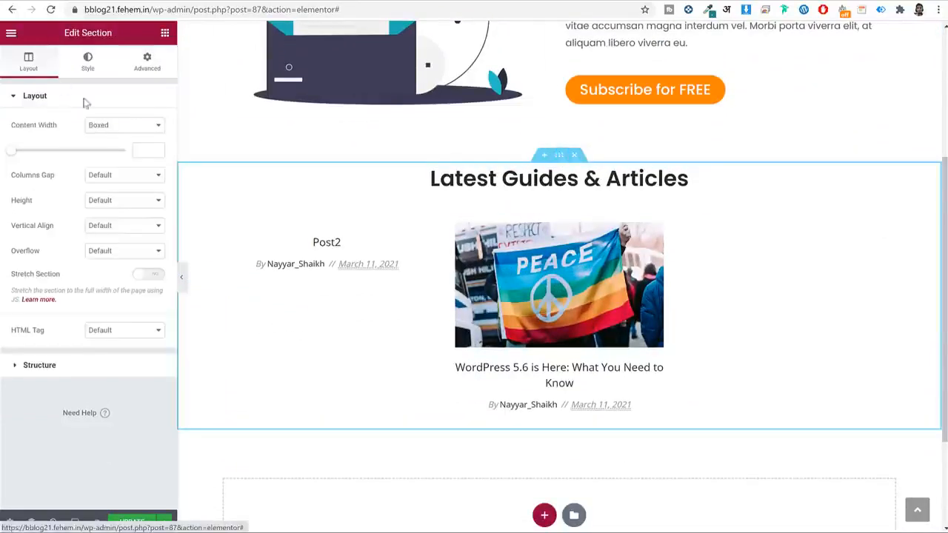
Give the section a solid #f8f8f8 background colour.
click(89, 68)
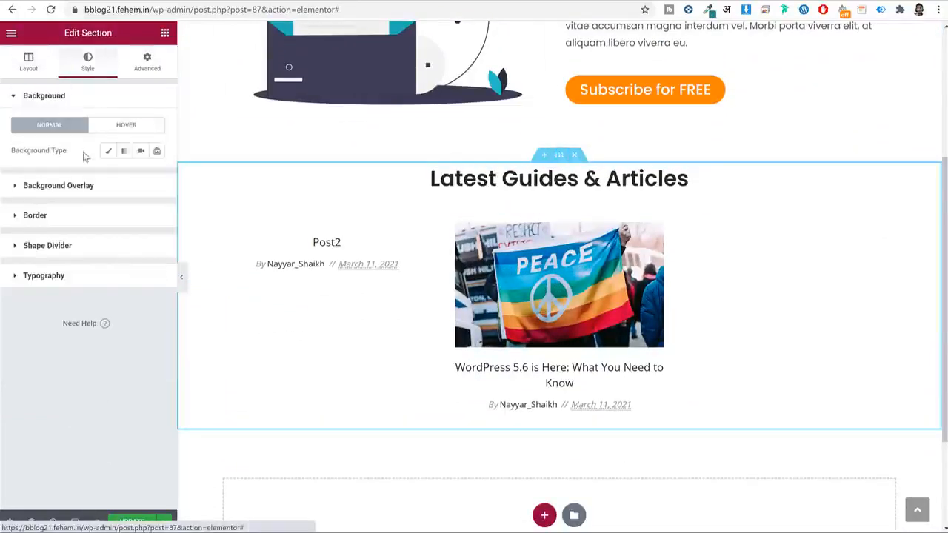
click(108, 151)
click(156, 175)
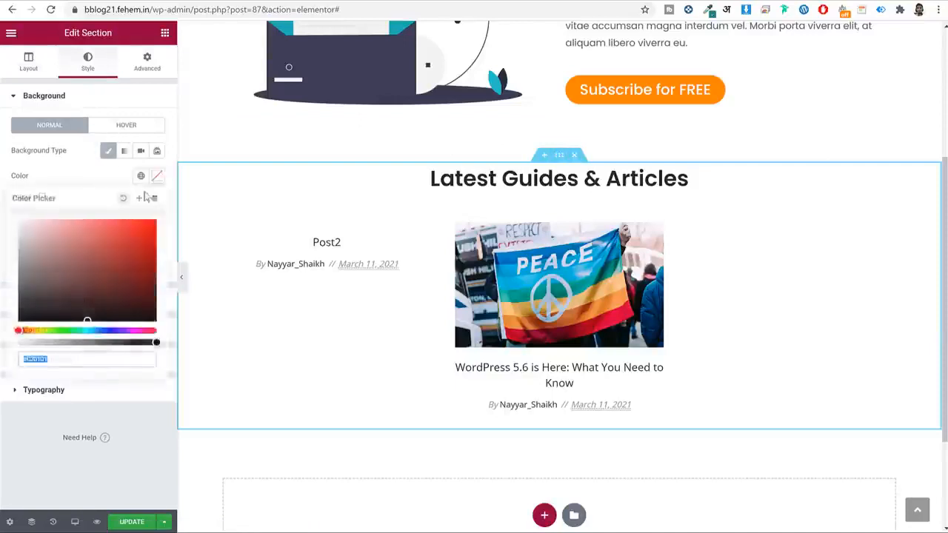
text(#f8f8f8)
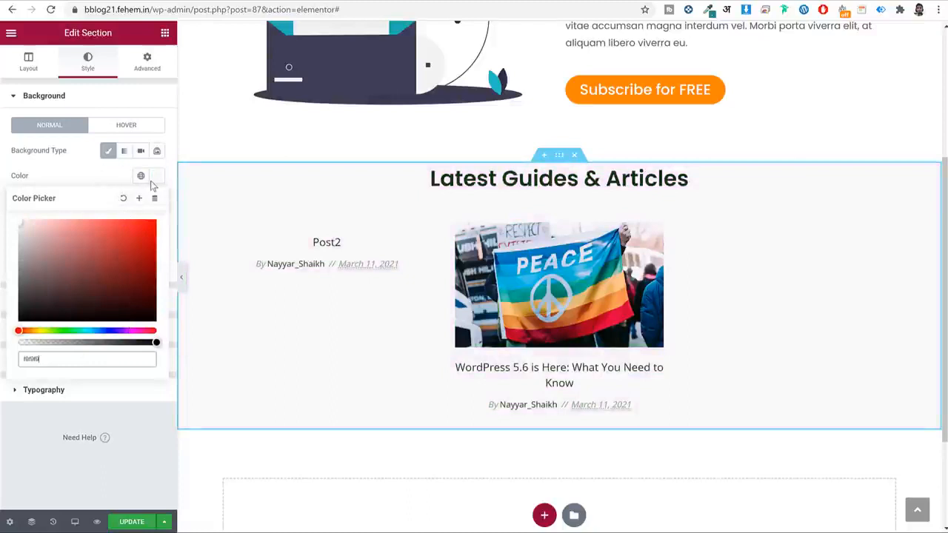
Set the section padding to 75 px top, 50 px bottom, 0 px left and right.
click(148, 60)
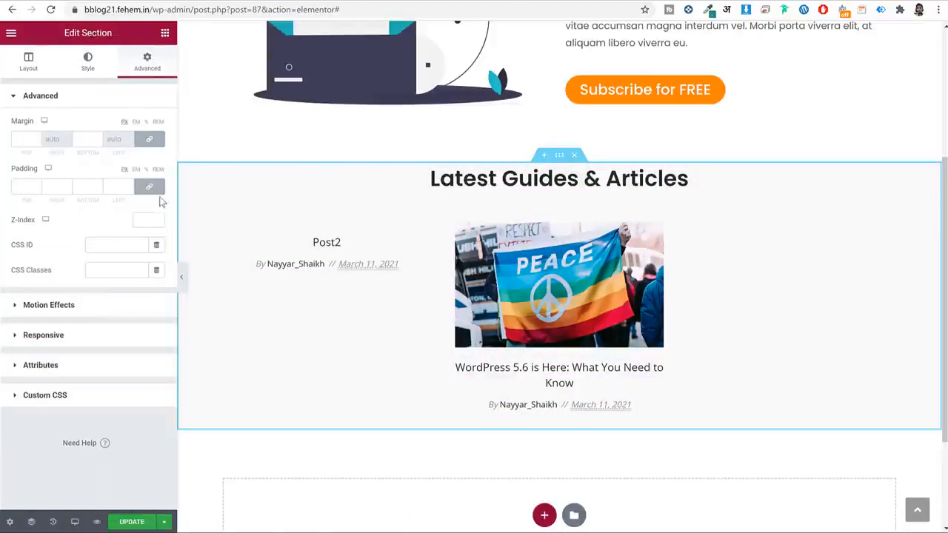
click(21, 188)
text(75)
key(Tab)
key(Tab)
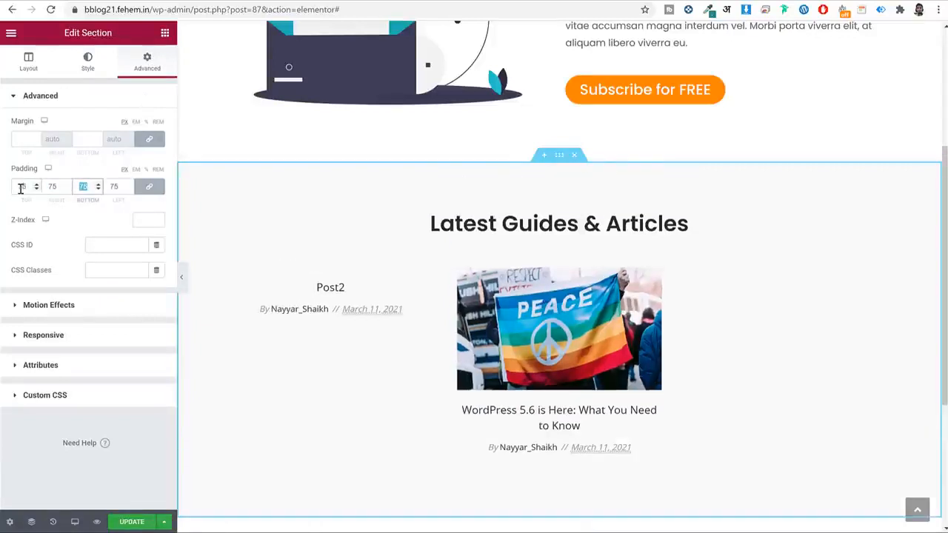
text(0)
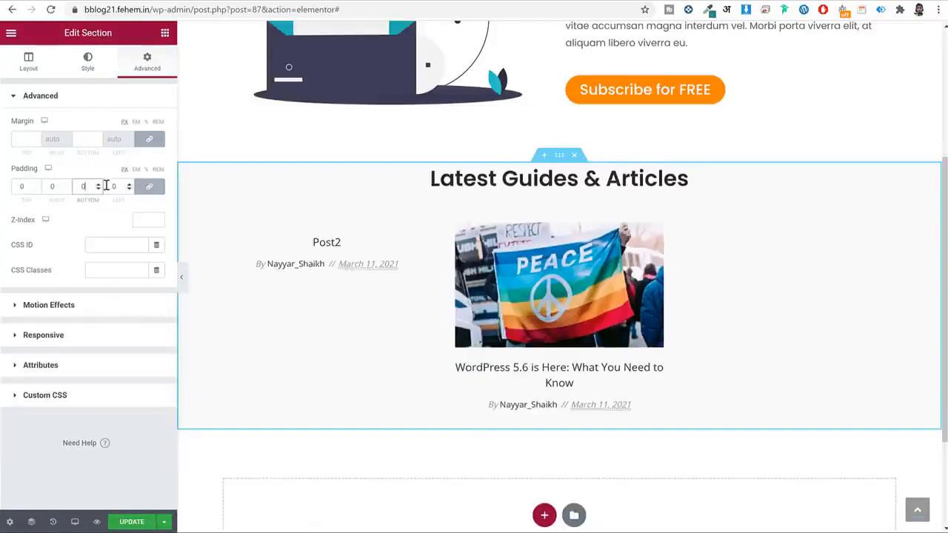
click(148, 186)
text(7)
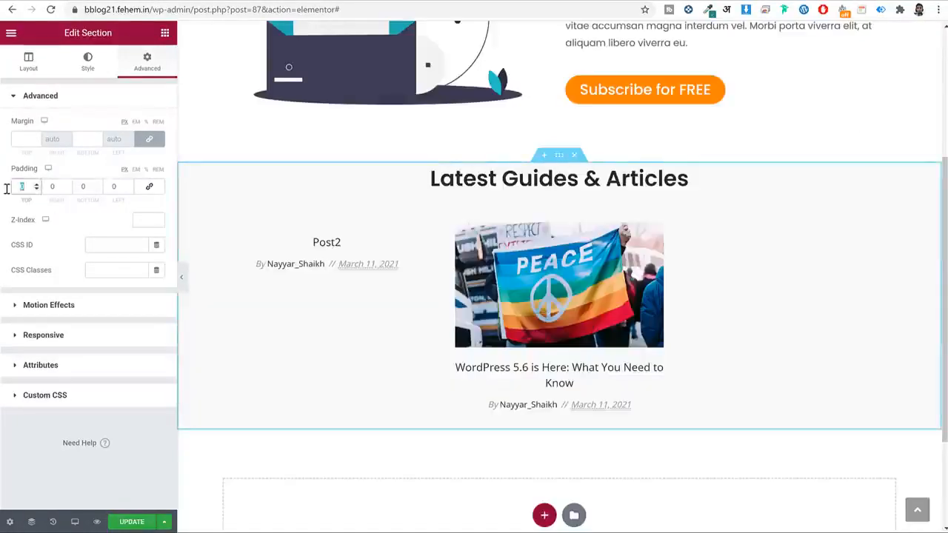
text(5)
key(Tab)
key(Tab)
text(50)
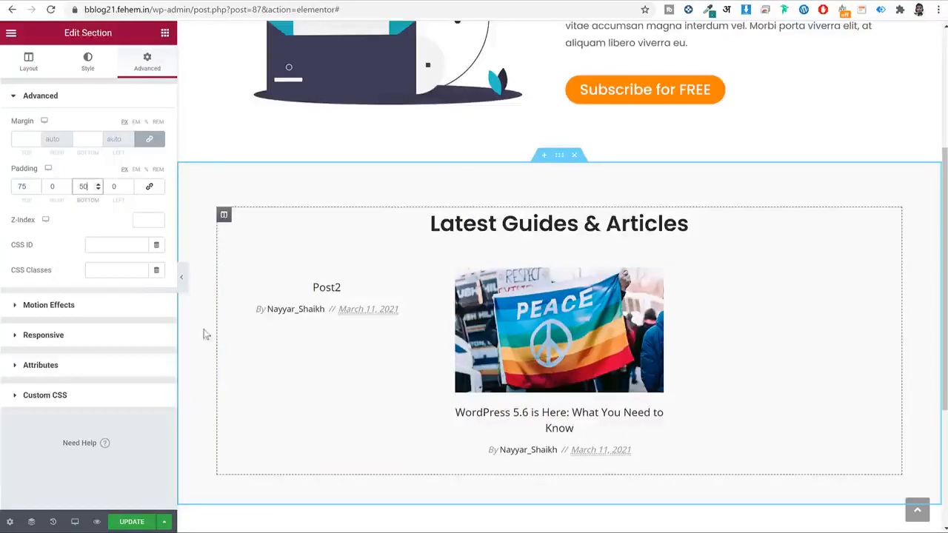
click(28, 70)
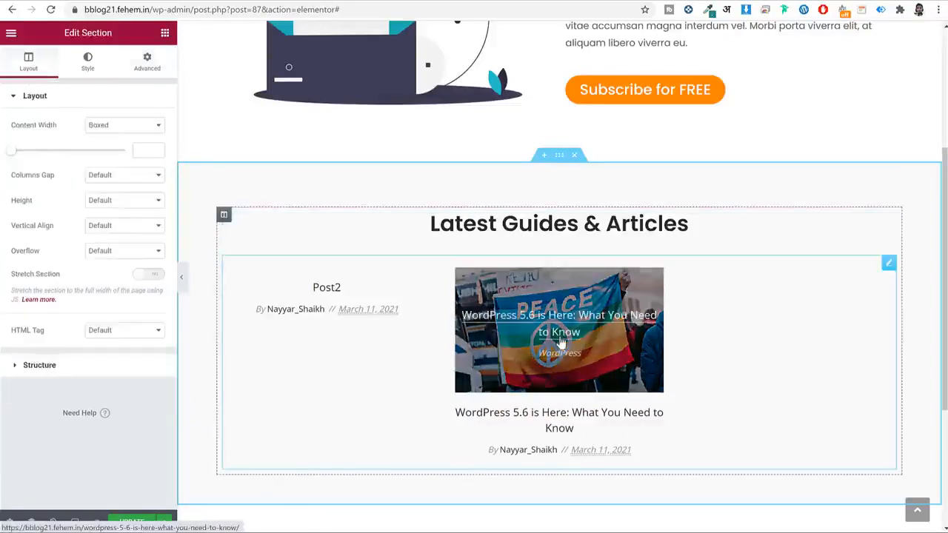
Set the posts grid entry titles to Poppins at weight 500.
click(492, 329)
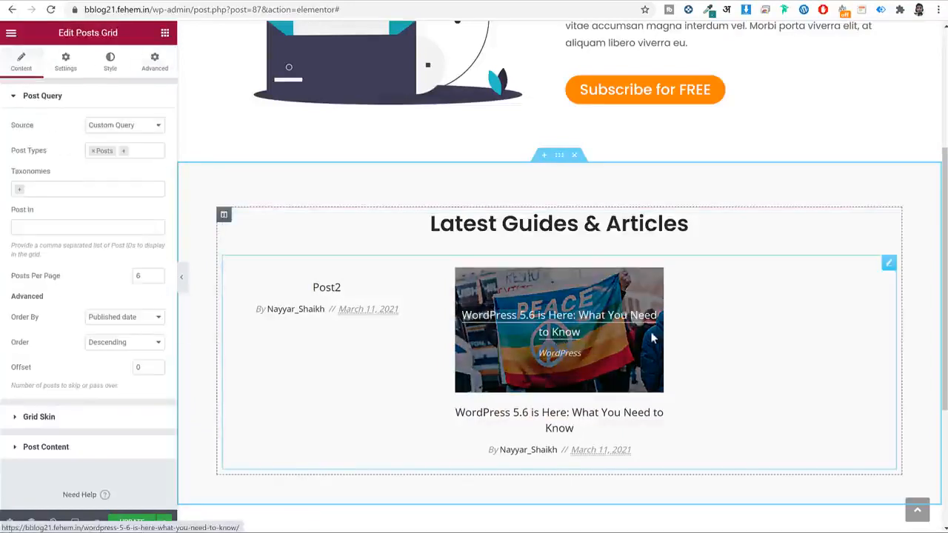
double_click(142, 277)
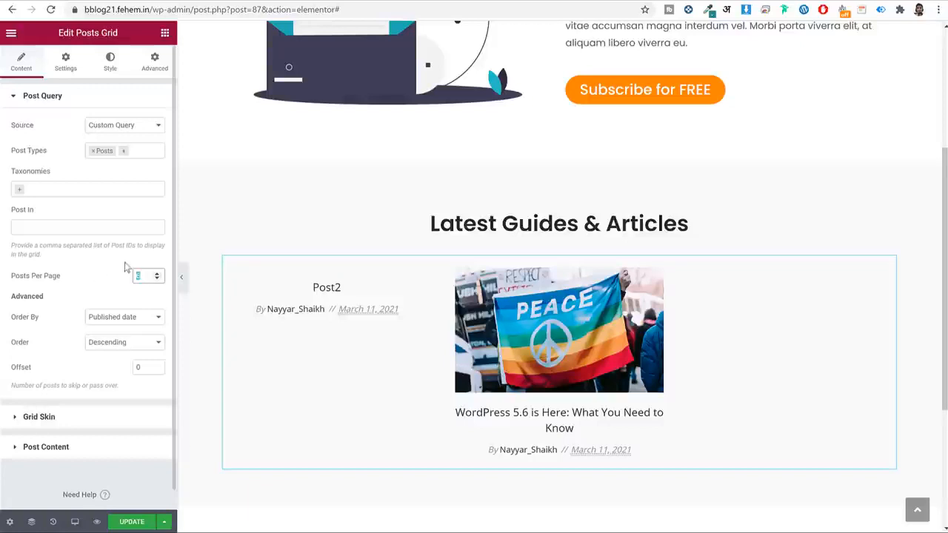
click(111, 61)
scroll(615, 363, down, 2)
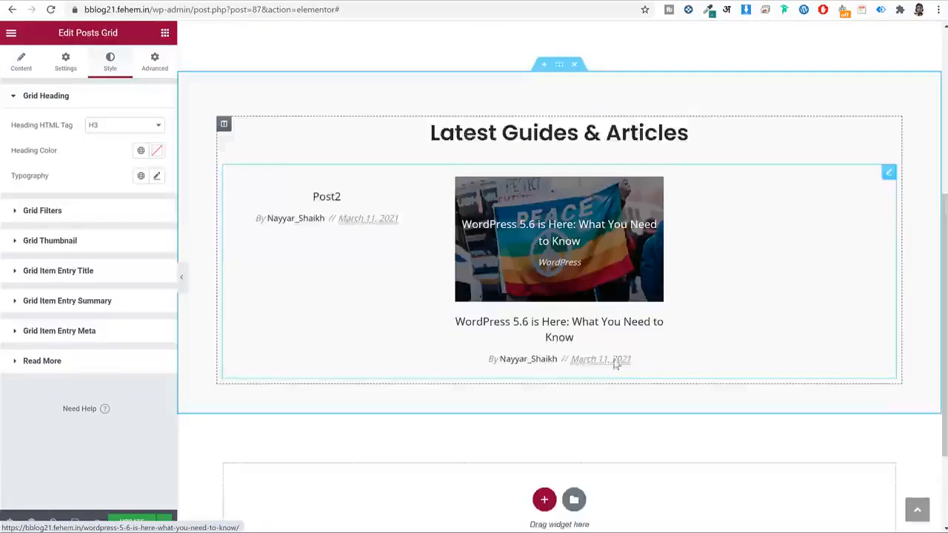
scroll(614, 362, down, 3)
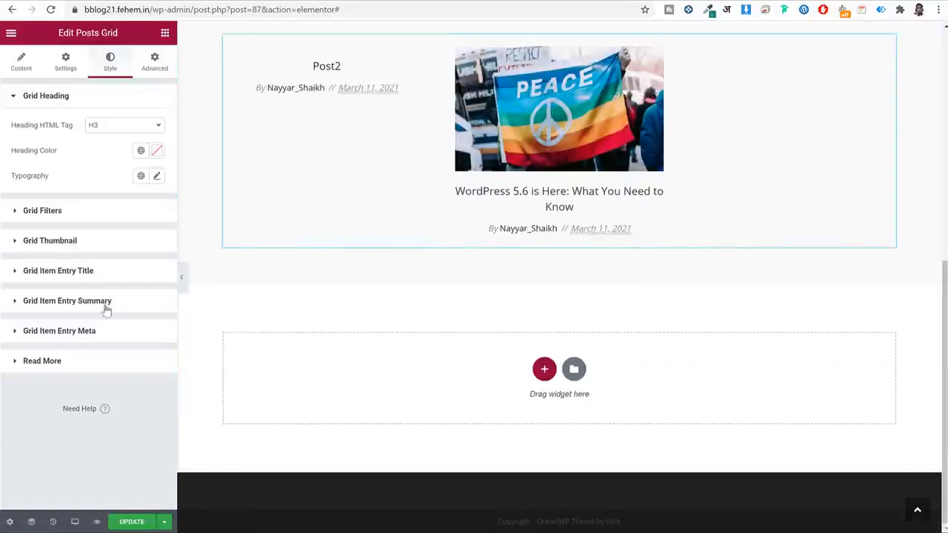
click(84, 271)
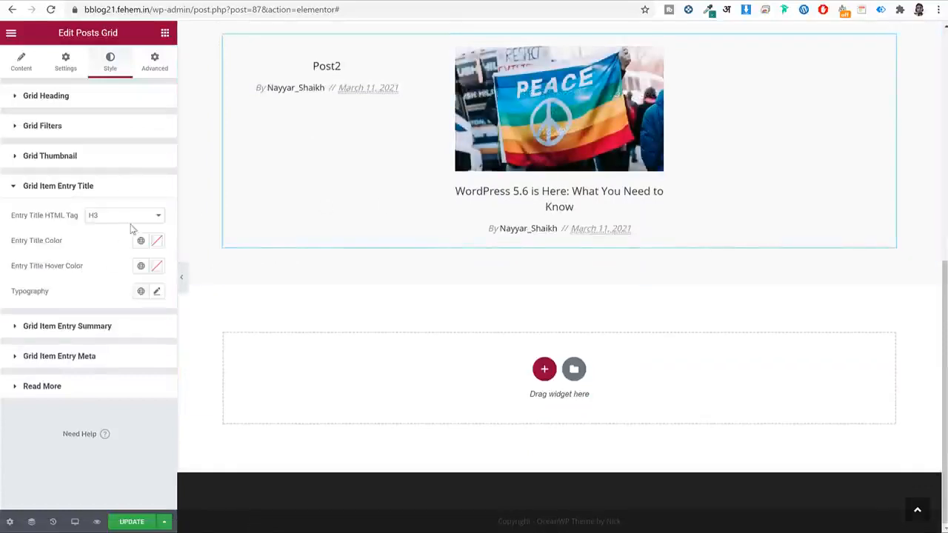
click(155, 291)
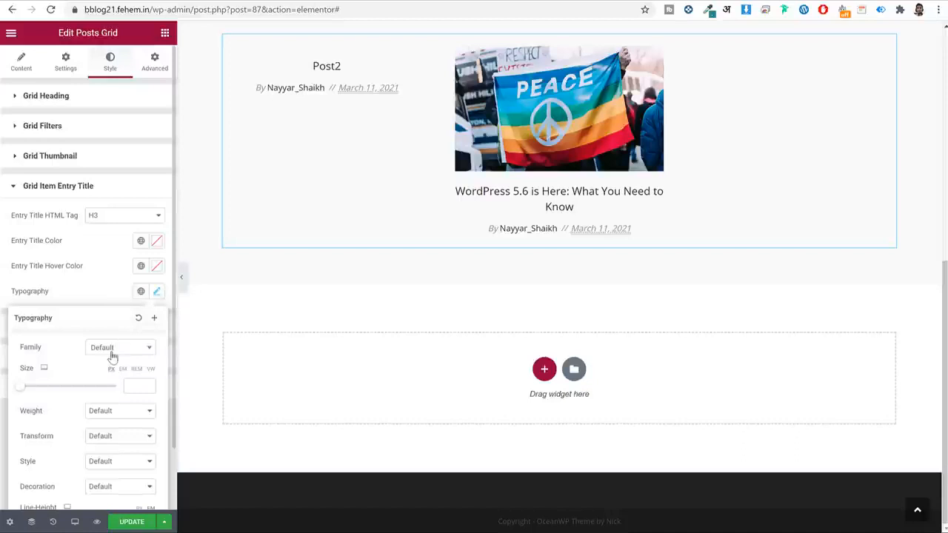
click(113, 351)
text(popp)
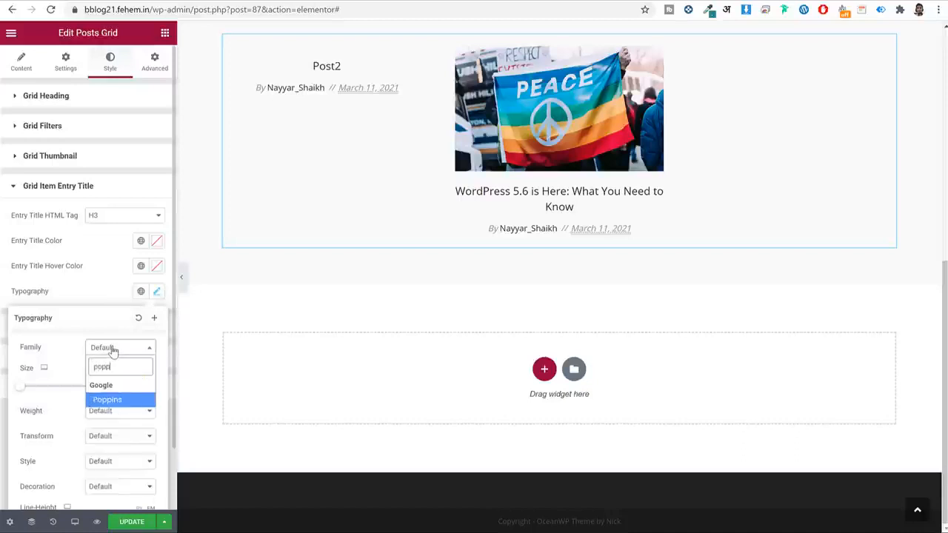
key(Return)
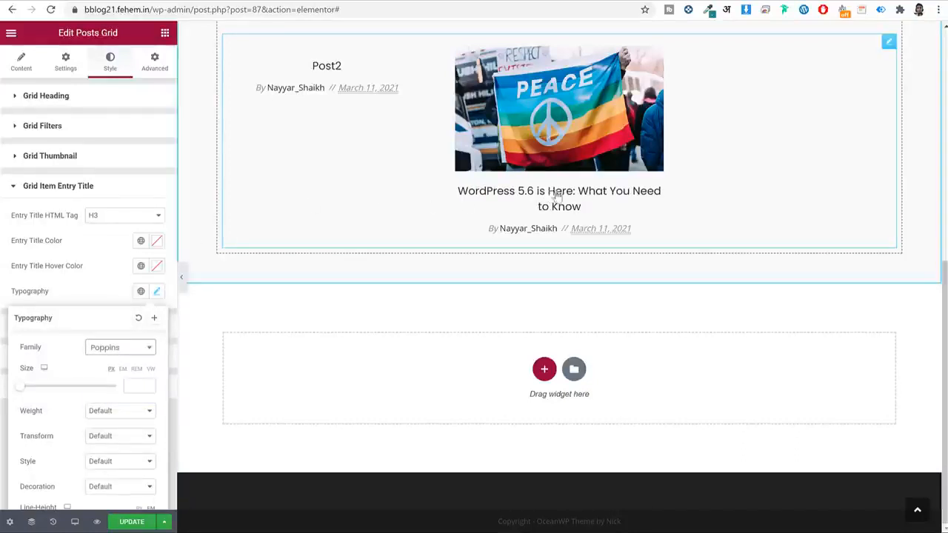
scroll(130, 370, down, 1)
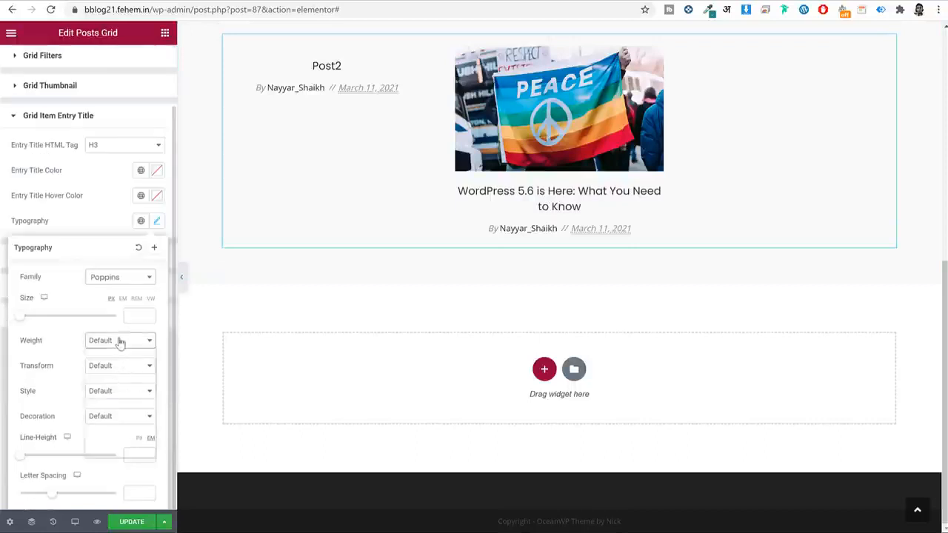
click(119, 340)
click(103, 392)
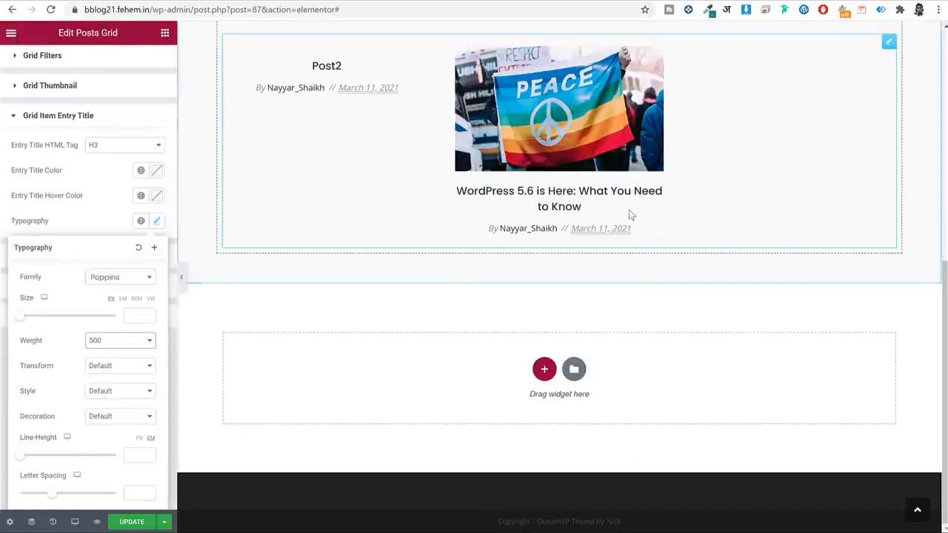
click(157, 223)
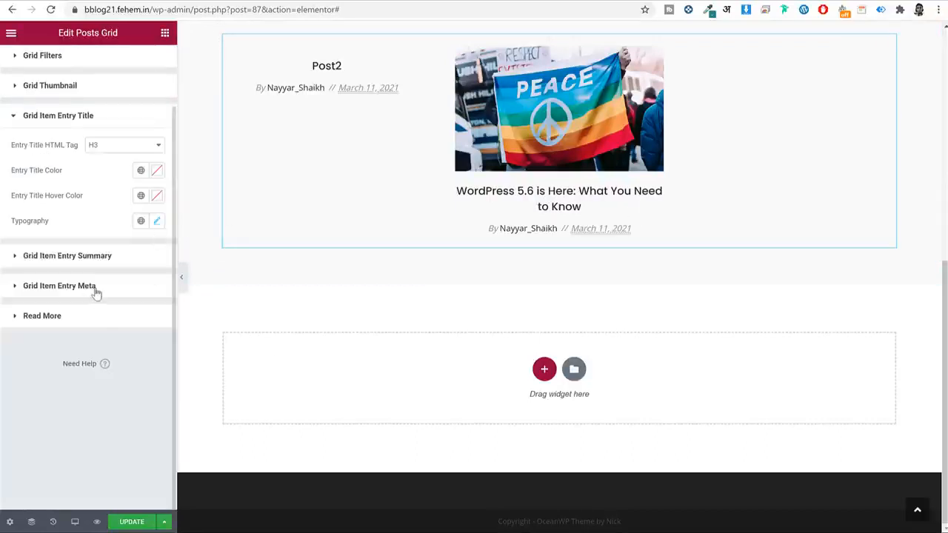
Set the author/date meta typography to Poppins and save the page.
click(96, 288)
click(156, 325)
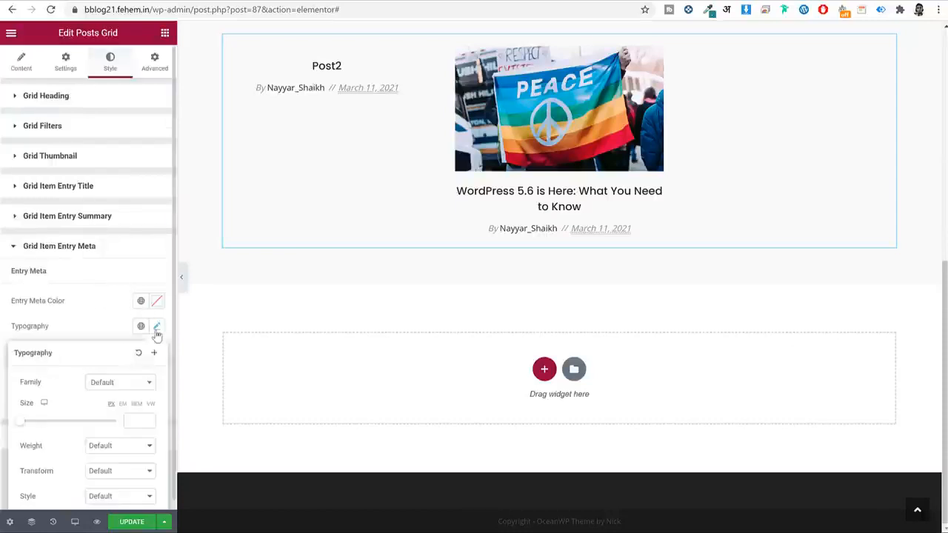
click(130, 389)
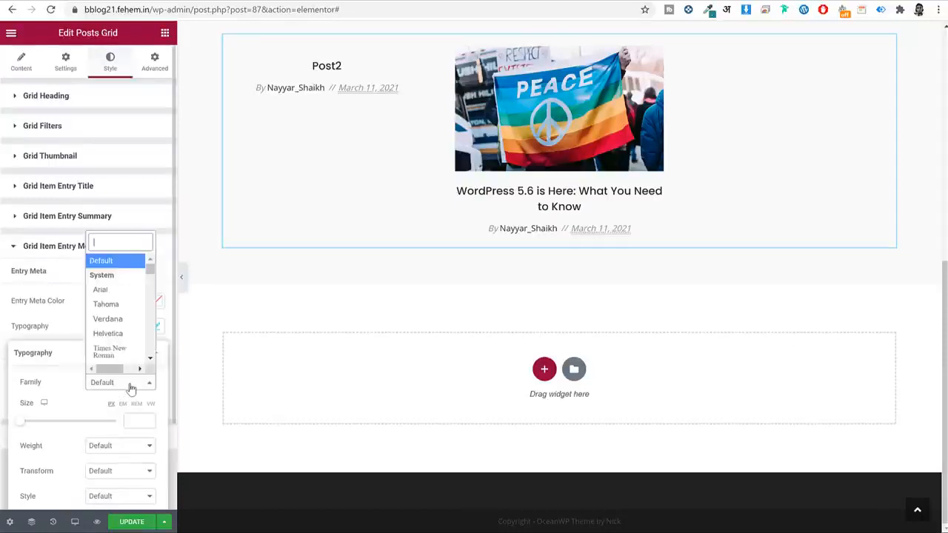
text(popp)
key(Return)
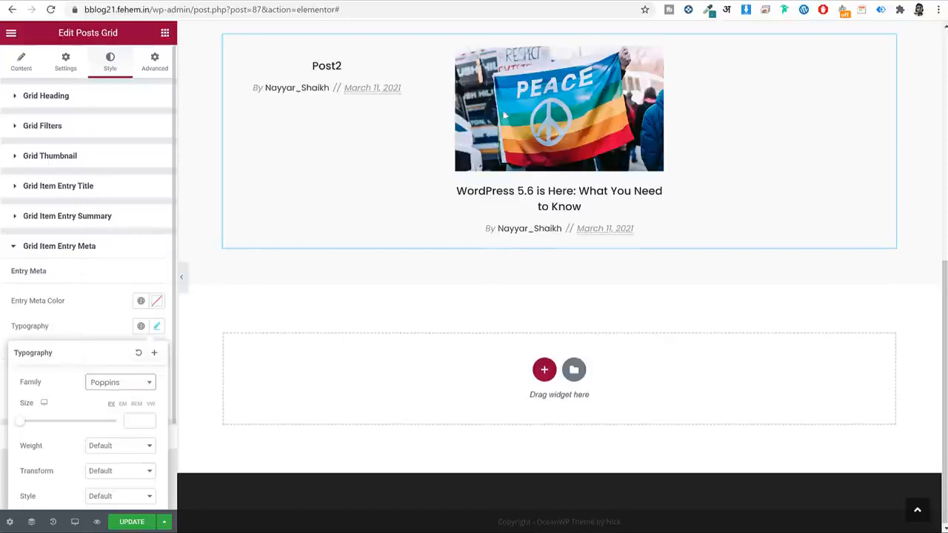
click(132, 522)
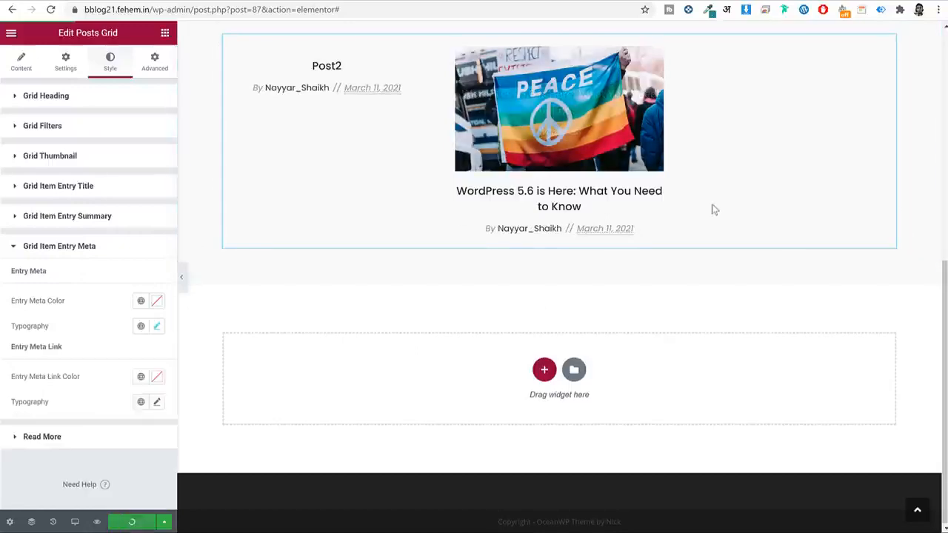
Switch the editor preview to mobile size.
scroll(698, 212, up, 5)
scroll(693, 204, down, 3)
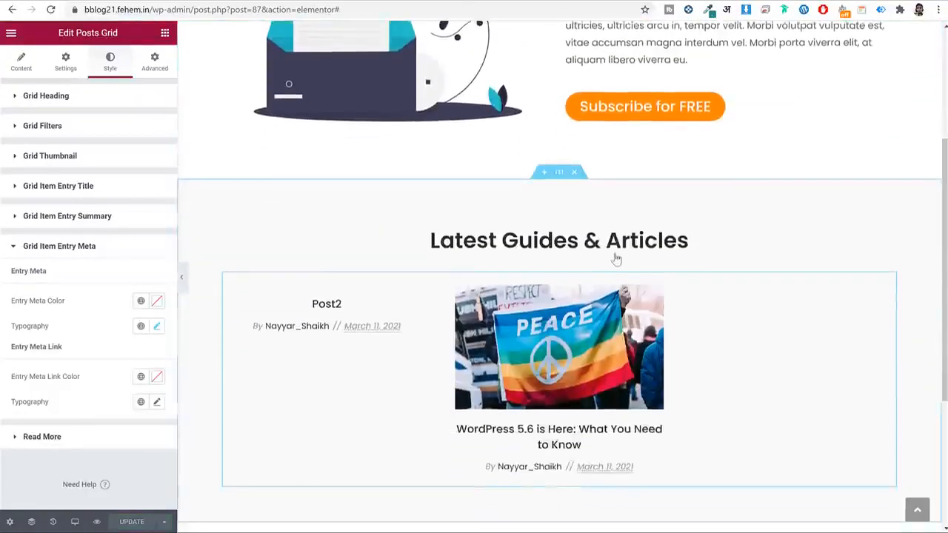
click(75, 521)
click(20, 495)
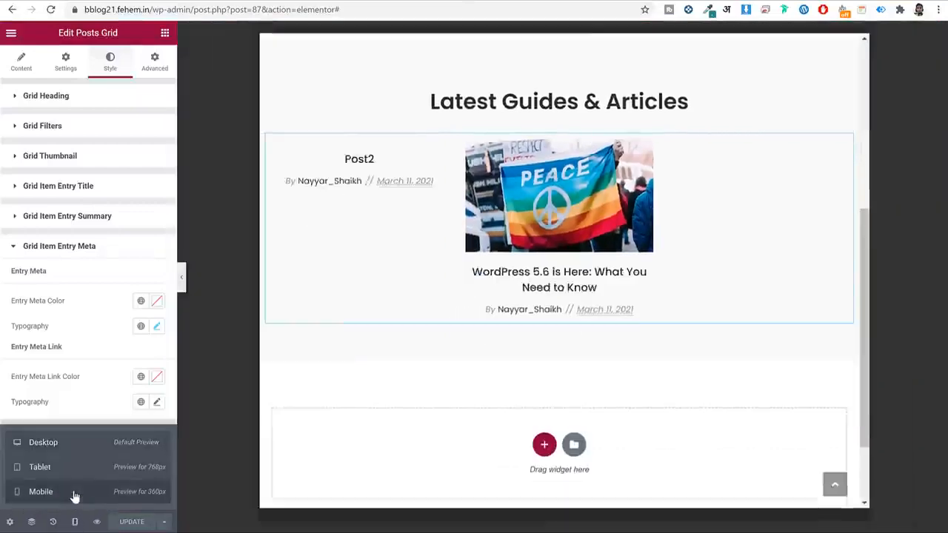
scroll(649, 264, down, 1)
scroll(648, 263, down, 1)
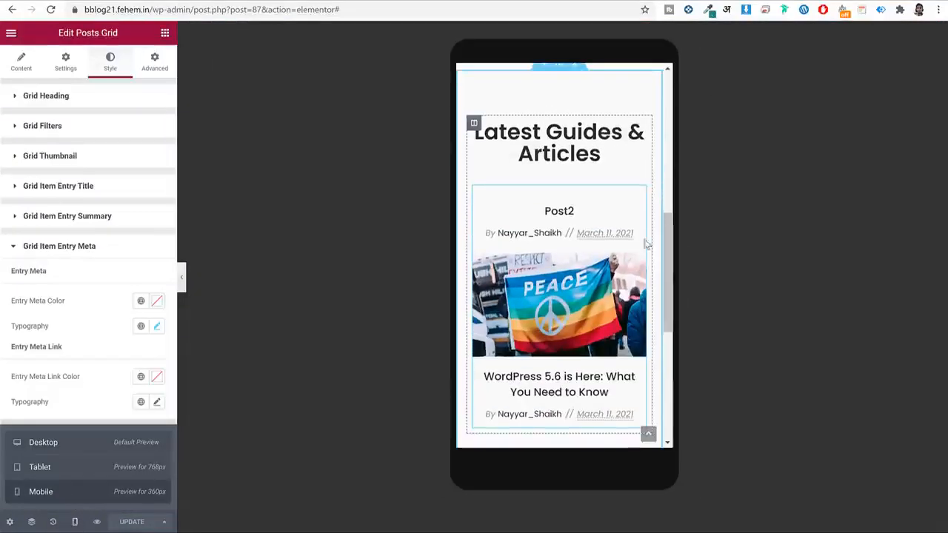
Give the Latest Guides & Articles heading a 1.3 em mobile line height and save.
click(638, 131)
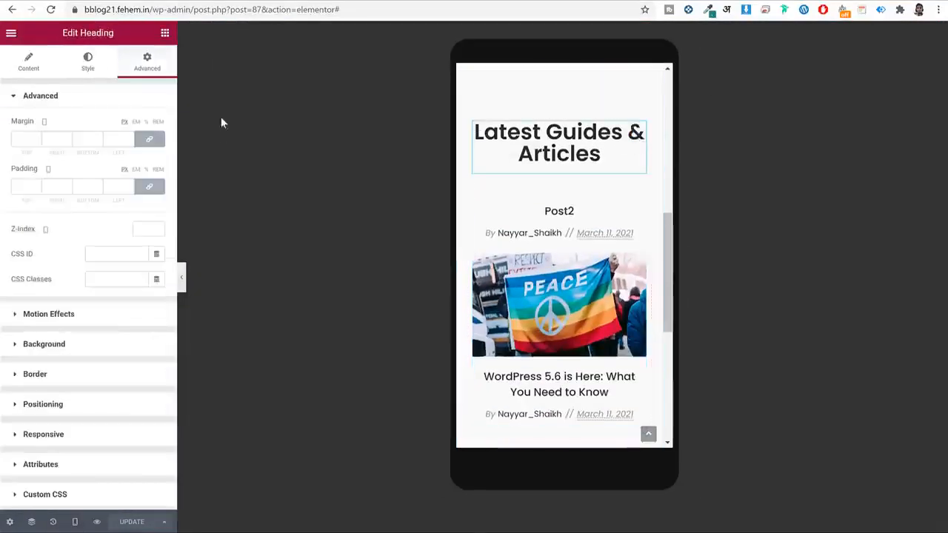
click(92, 65)
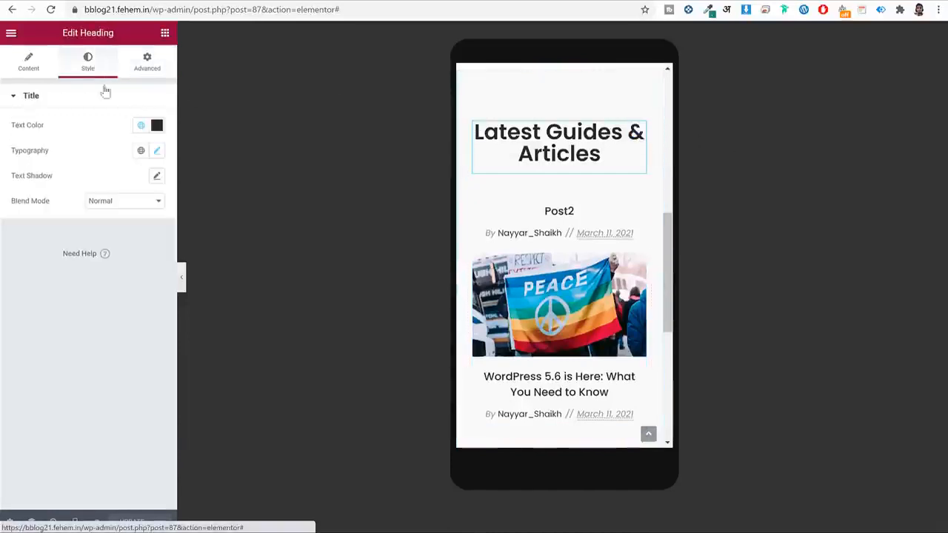
click(156, 152)
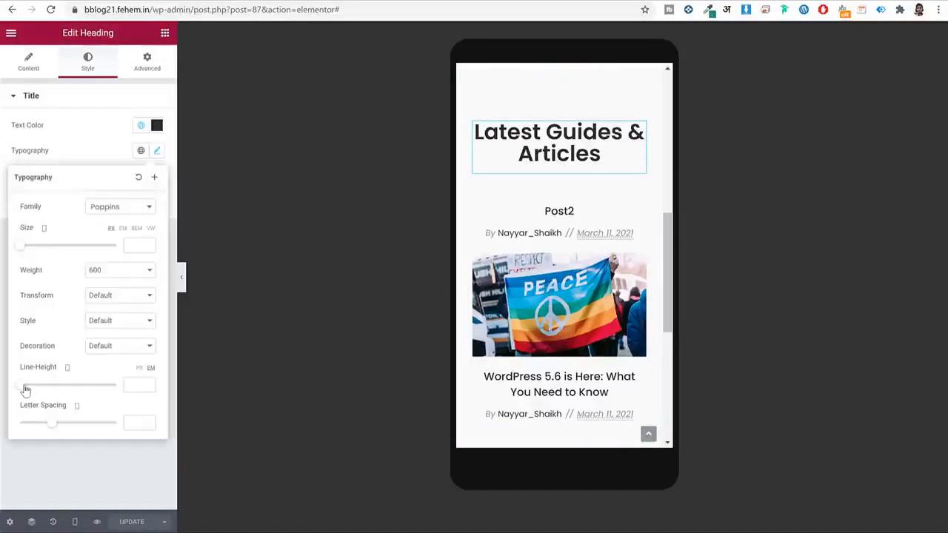
drag(24, 390, 34, 389)
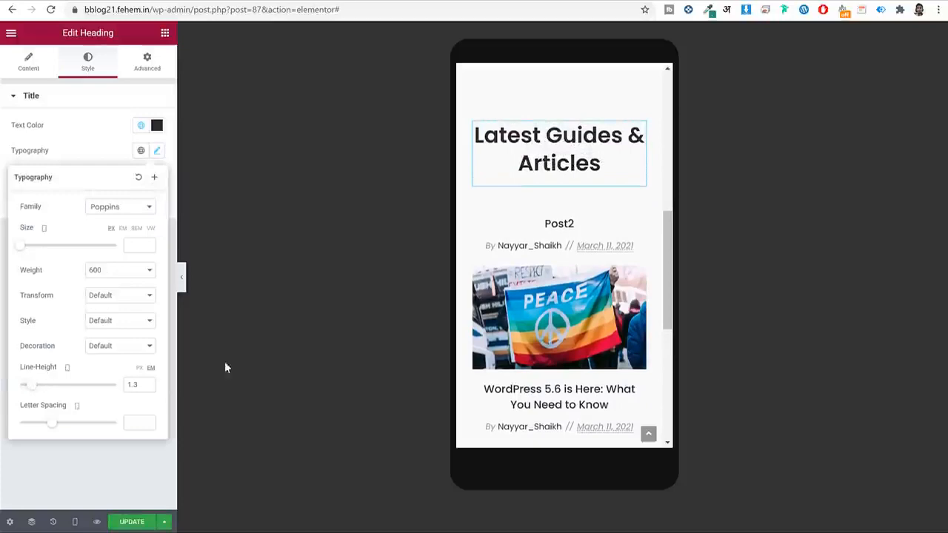
click(131, 524)
Return the preview to Desktop width and scroll to the empty area below the articles.
scroll(618, 295, down, 1)
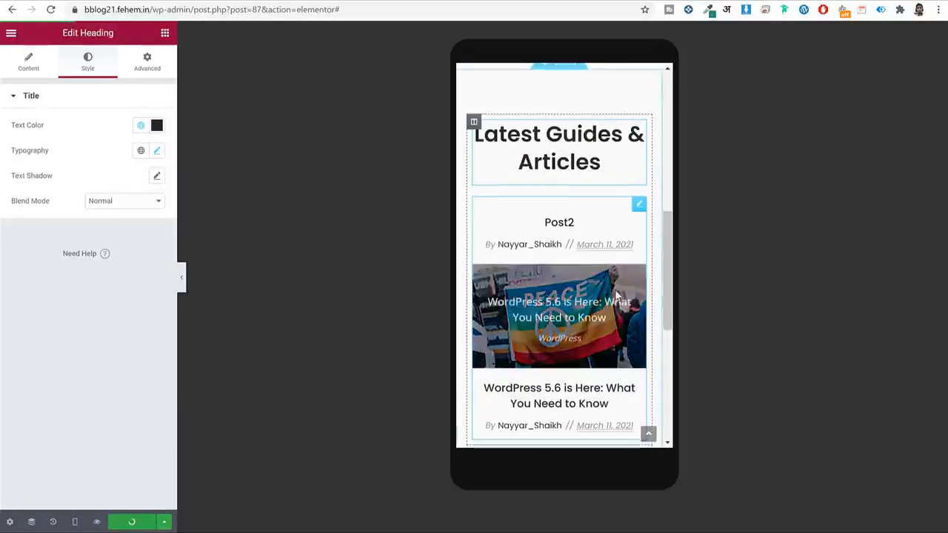
scroll(618, 295, down, 3)
scroll(615, 294, up, 6)
scroll(616, 295, down, 3)
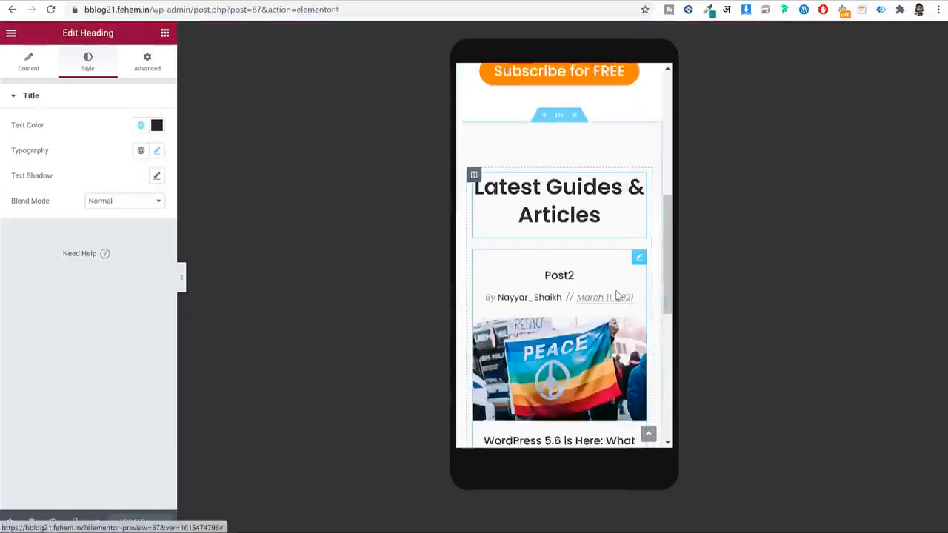
scroll(616, 295, down, 1)
click(74, 521)
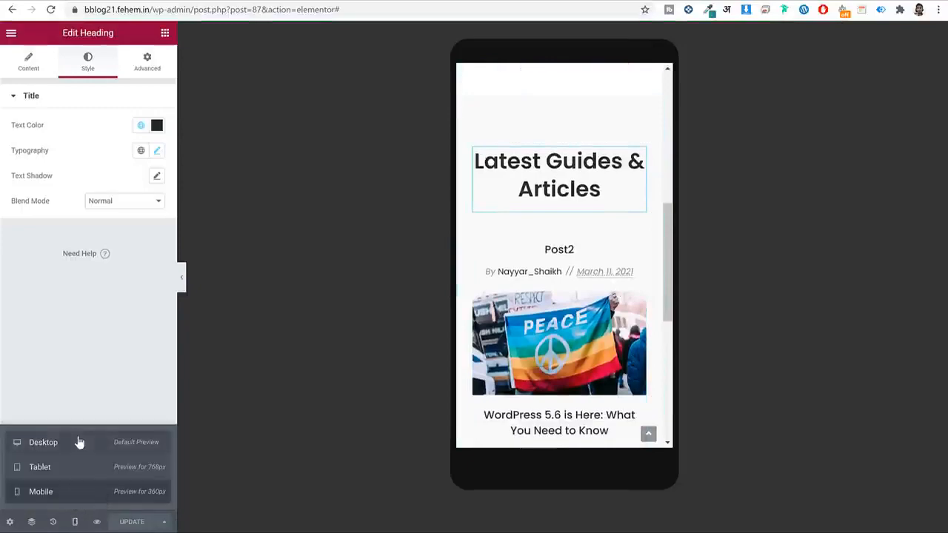
click(80, 442)
scroll(575, 334, up, 5)
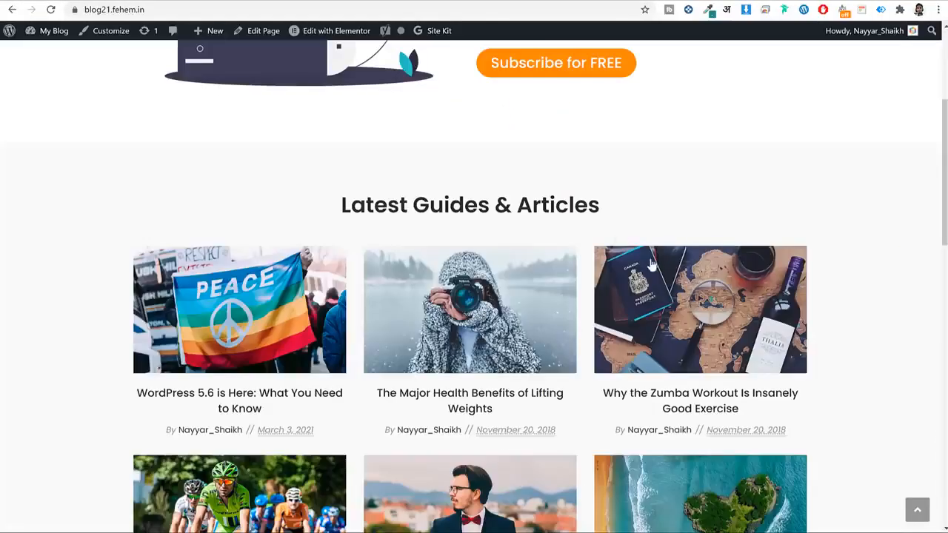
scroll(651, 265, down, 9)
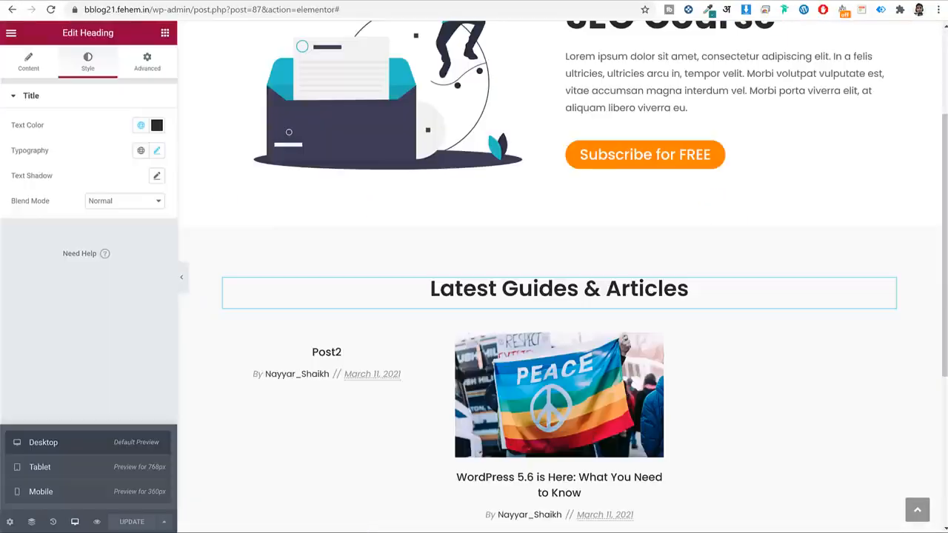
scroll(748, 244, down, 4)
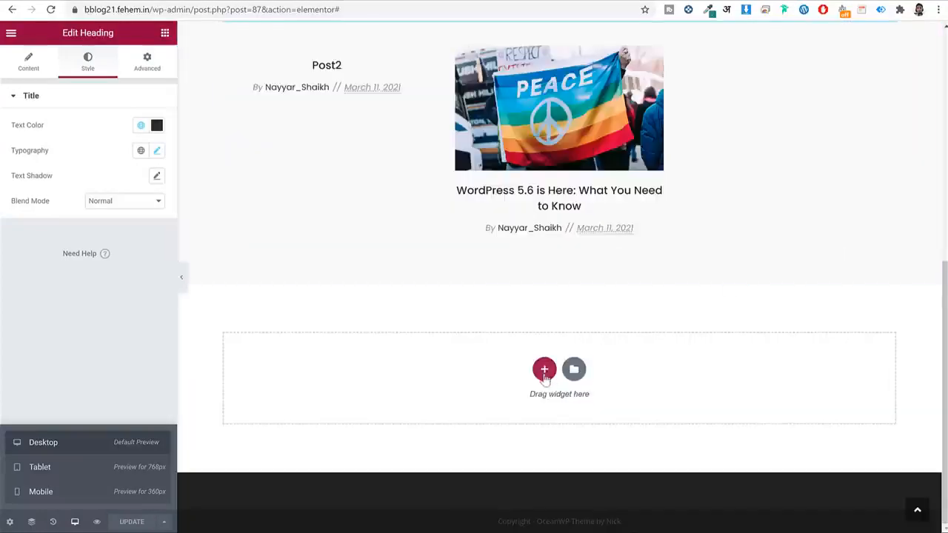
Add a single-column section and paste a copy of the Latest Guides & Articles heading into it.
click(544, 370)
click(396, 396)
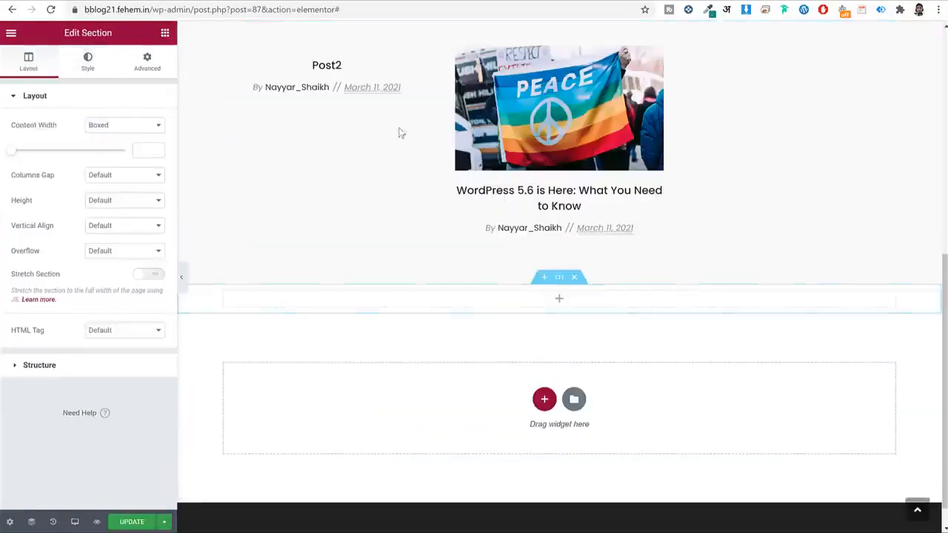
scroll(518, 222, up, 3)
right_click(555, 239)
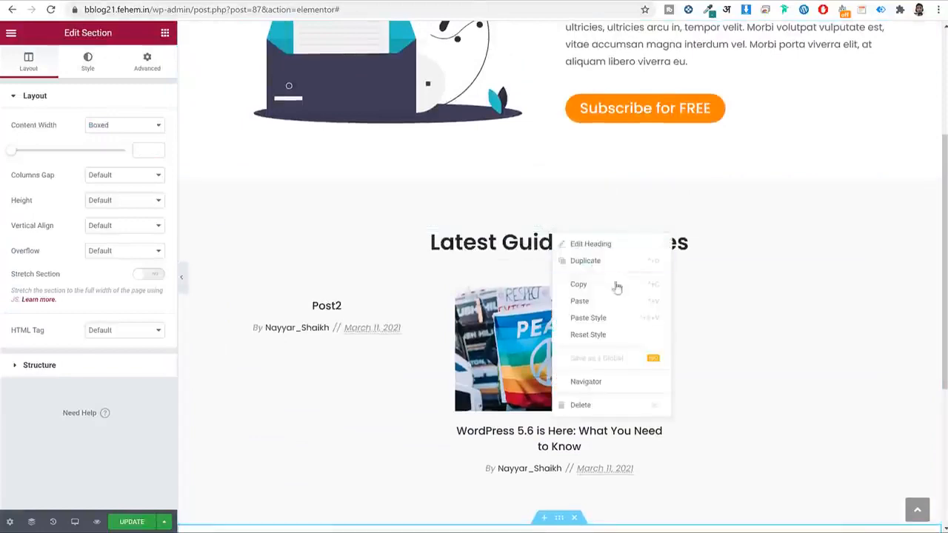
click(616, 286)
scroll(605, 319, down, 4)
right_click(614, 268)
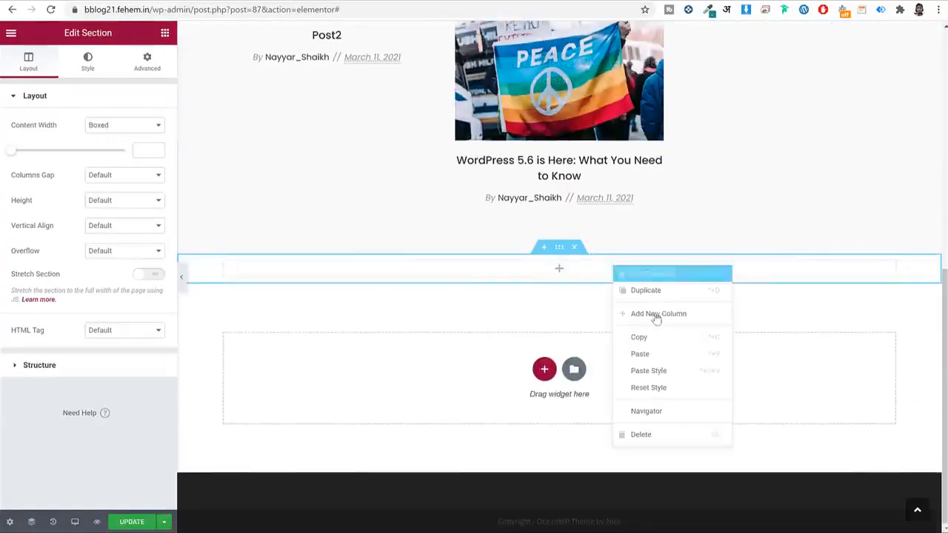
click(652, 354)
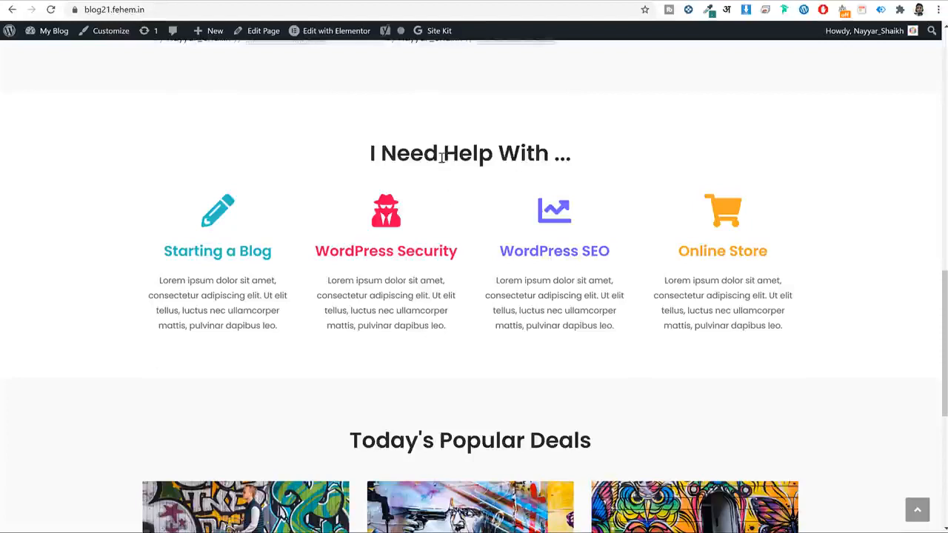
Change the copied heading's title to 'I Need Help With ...'.
triple_click(442, 157)
key(ctrl+c)
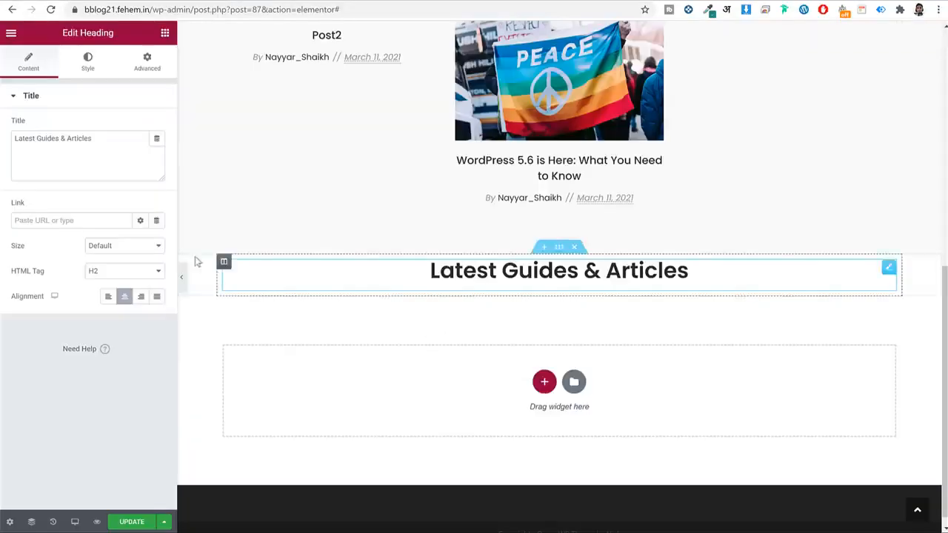
click(47, 140)
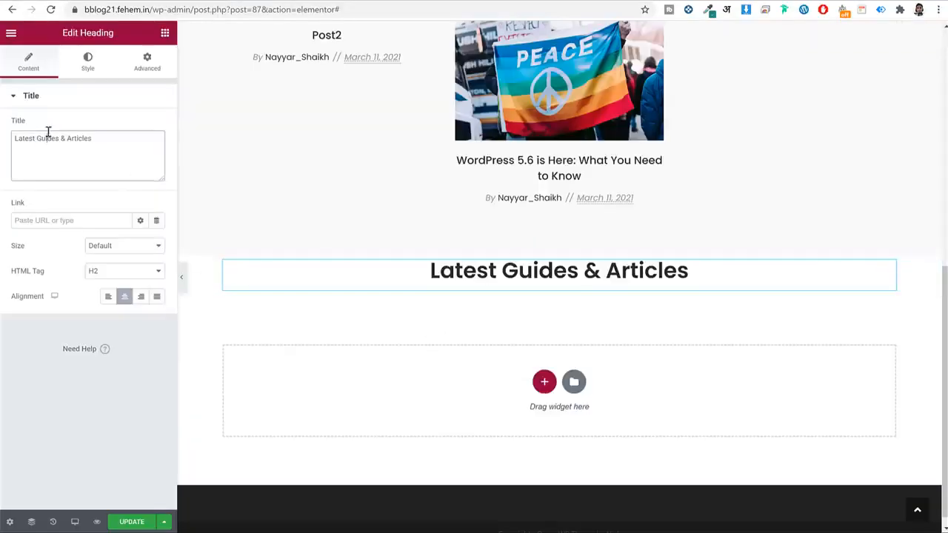
key(ctrl+a)
key(ctrl+v)
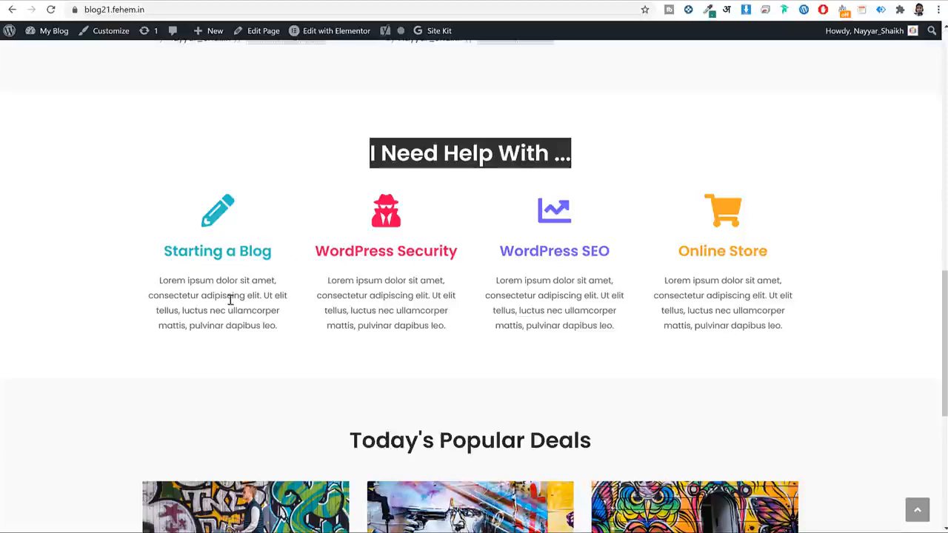
click(230, 300)
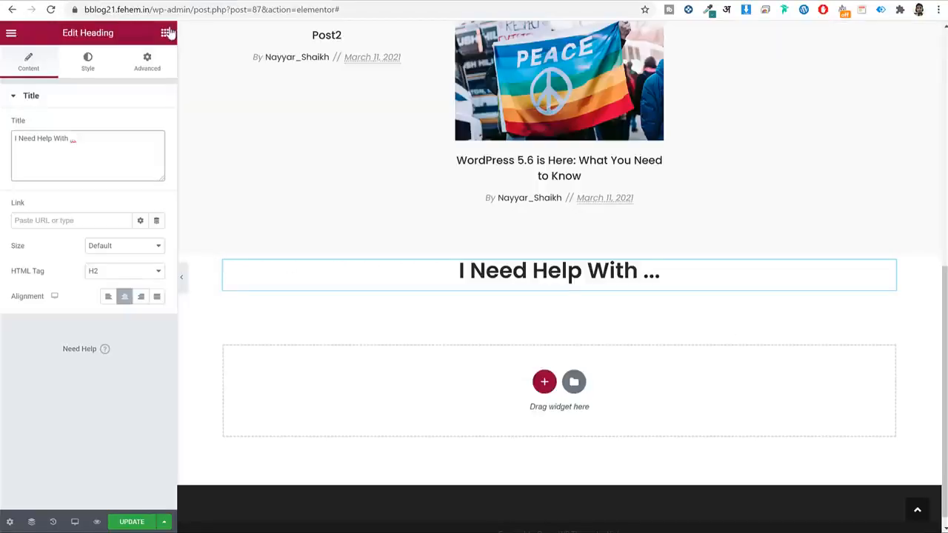
Place an Inner Section under the heading and expand it to four columns.
click(166, 33)
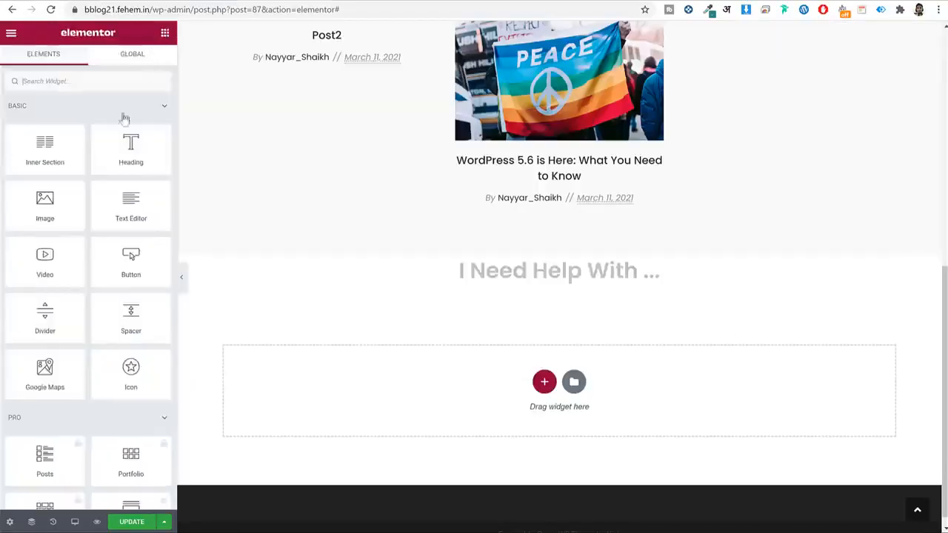
drag(46, 145, 528, 285)
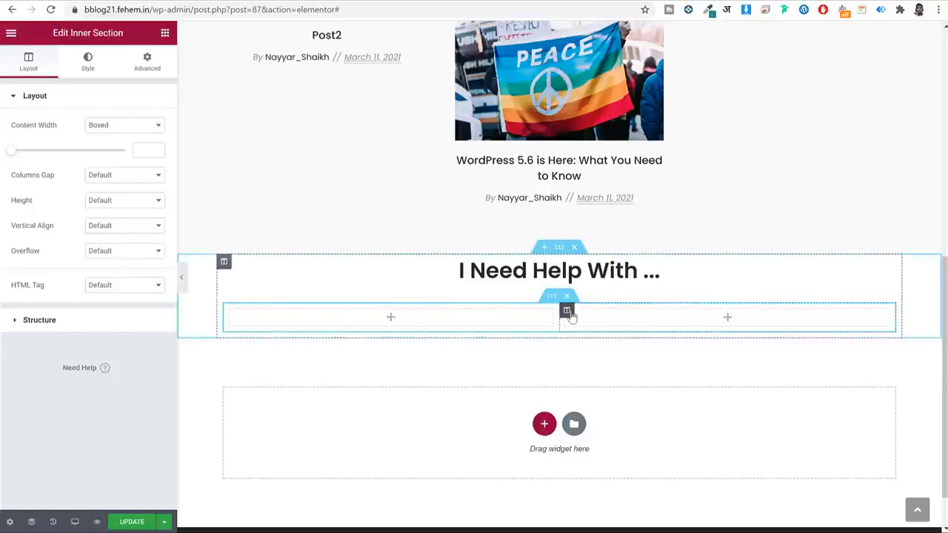
right_click(566, 312)
click(604, 362)
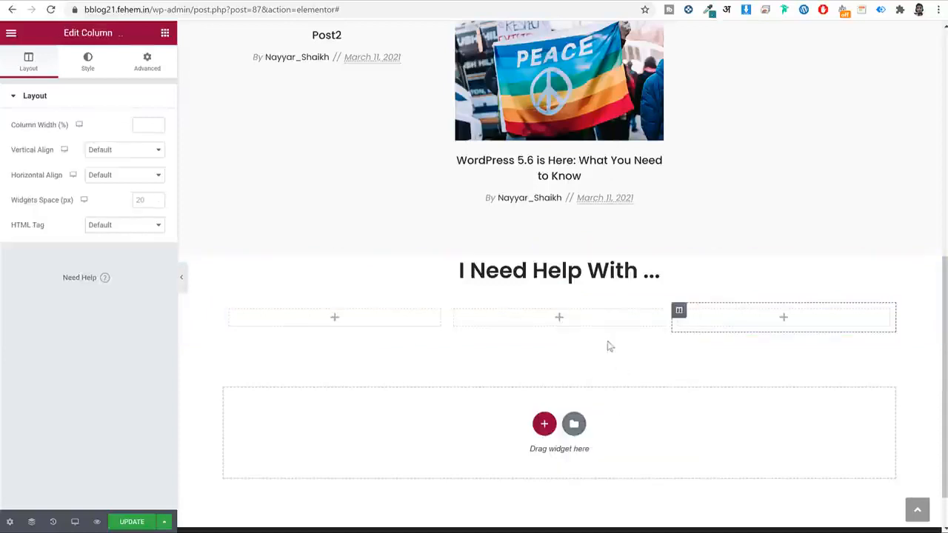
right_click(683, 317)
click(724, 362)
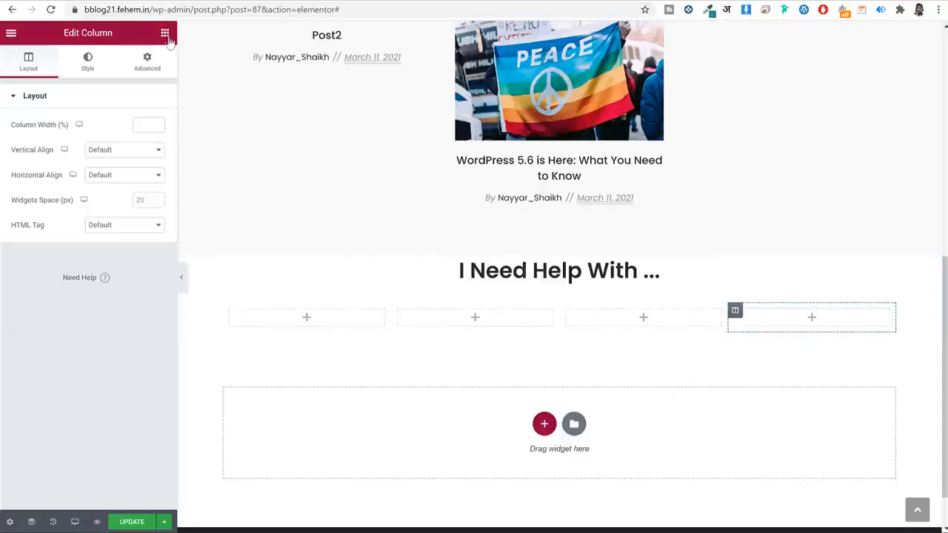
Drop an Icon Box widget into the first column.
click(165, 34)
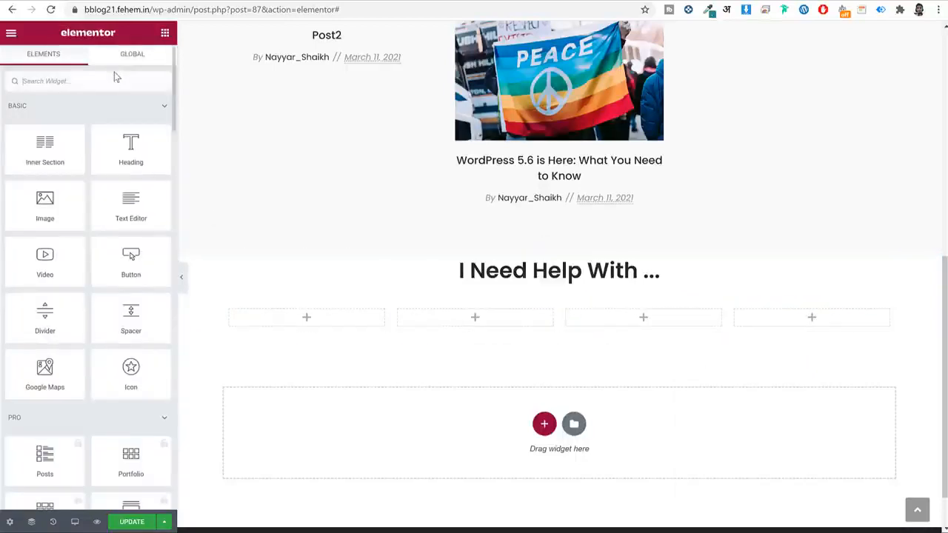
click(115, 77)
text(icon)
drag(131, 119, 334, 318)
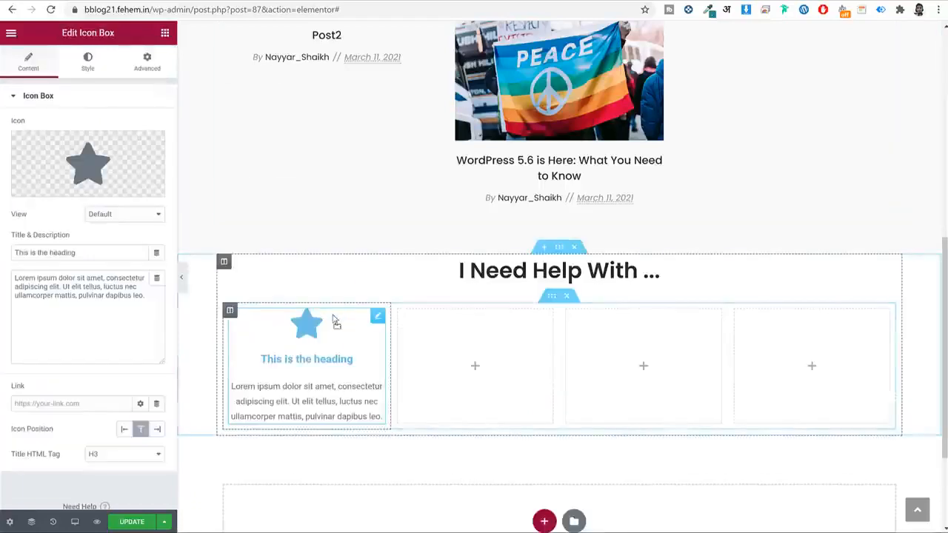
Replace the first icon box's icon with Pencil alt from the Icon Library.
click(132, 145)
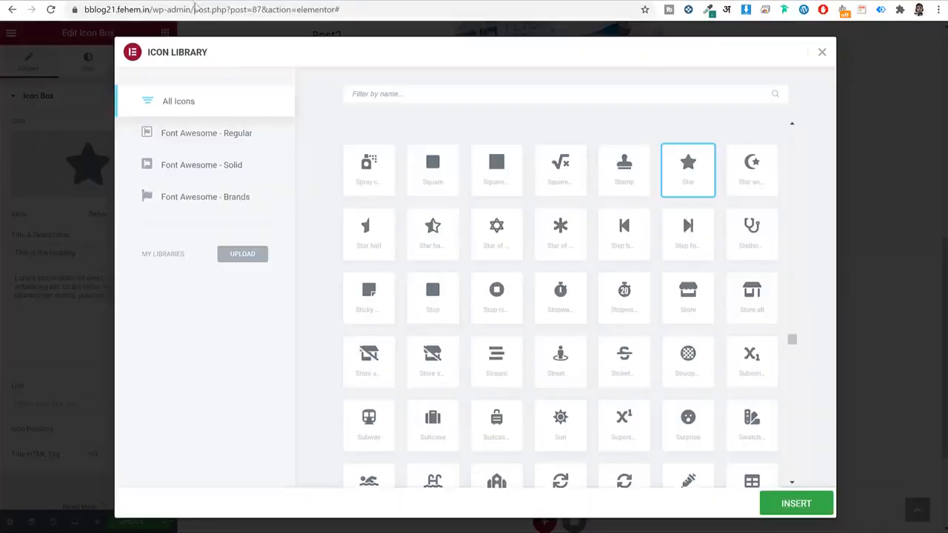
text(penc)
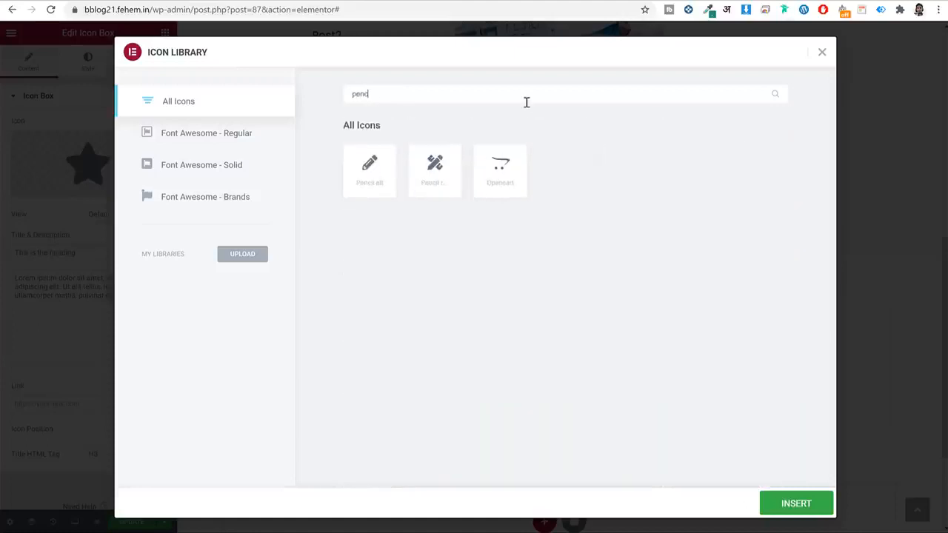
click(363, 170)
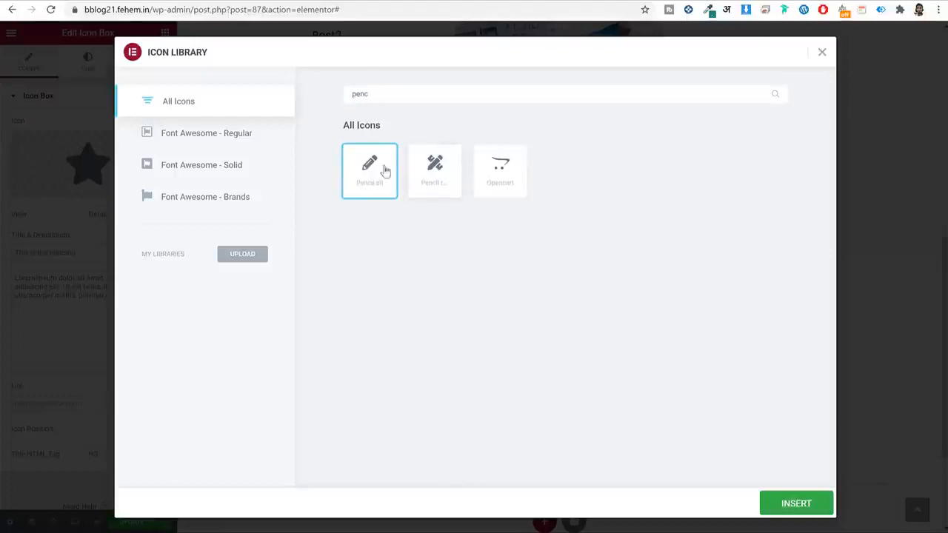
click(789, 504)
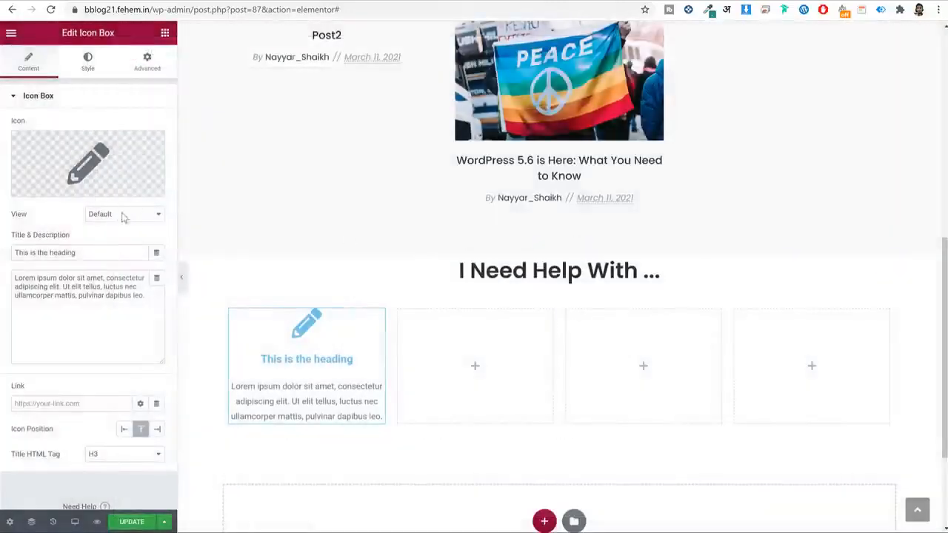
Change the icon box title to 'Starting a Blog' and select its description text.
drag(96, 252, 14, 252)
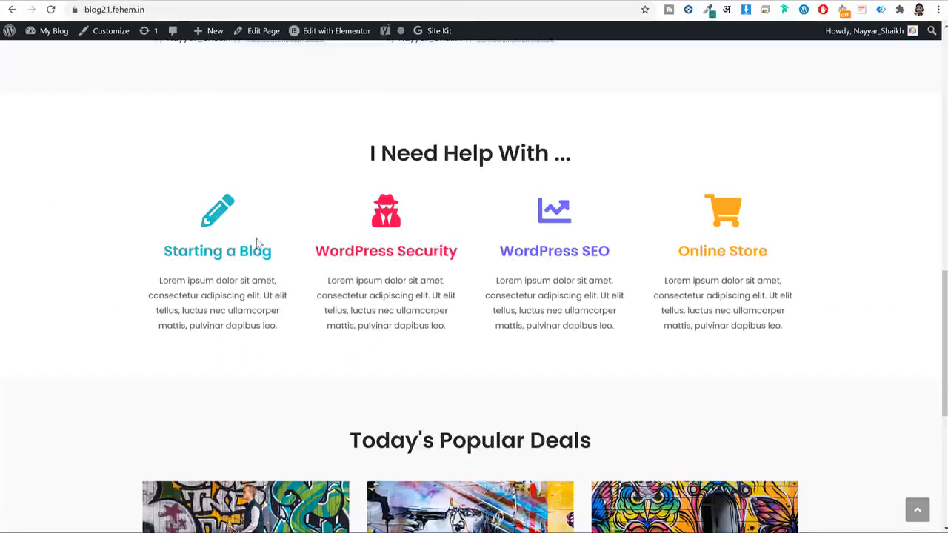
drag(277, 256, 173, 252)
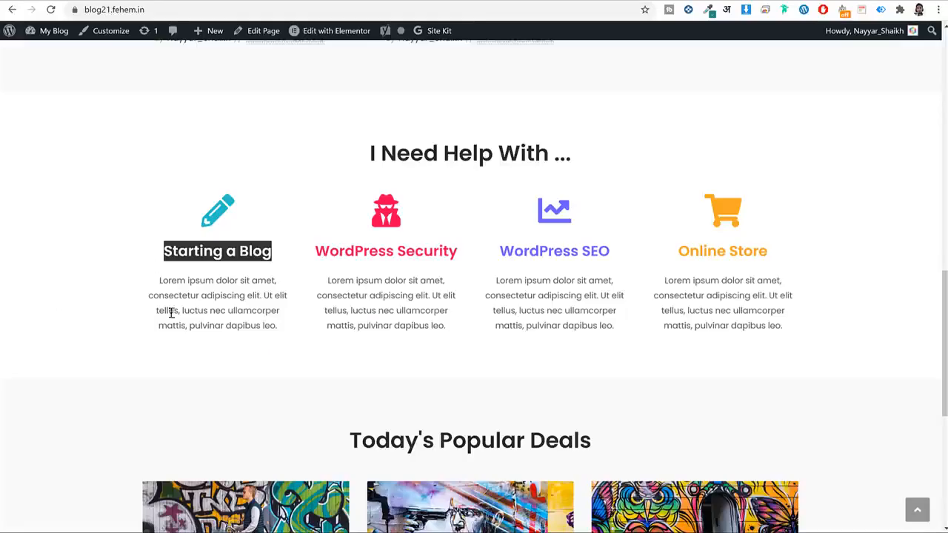
double_click(206, 300)
triple_click(208, 308)
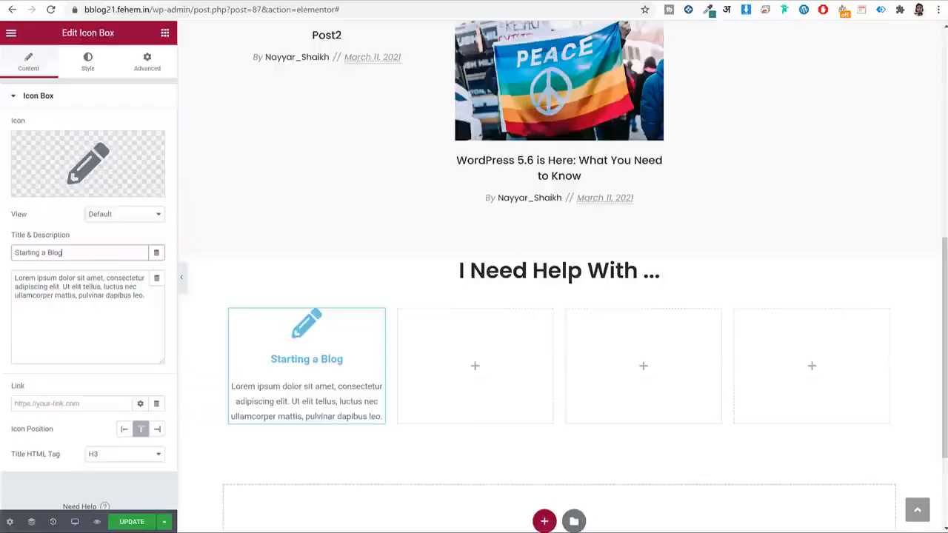
triple_click(81, 309)
click(82, 309)
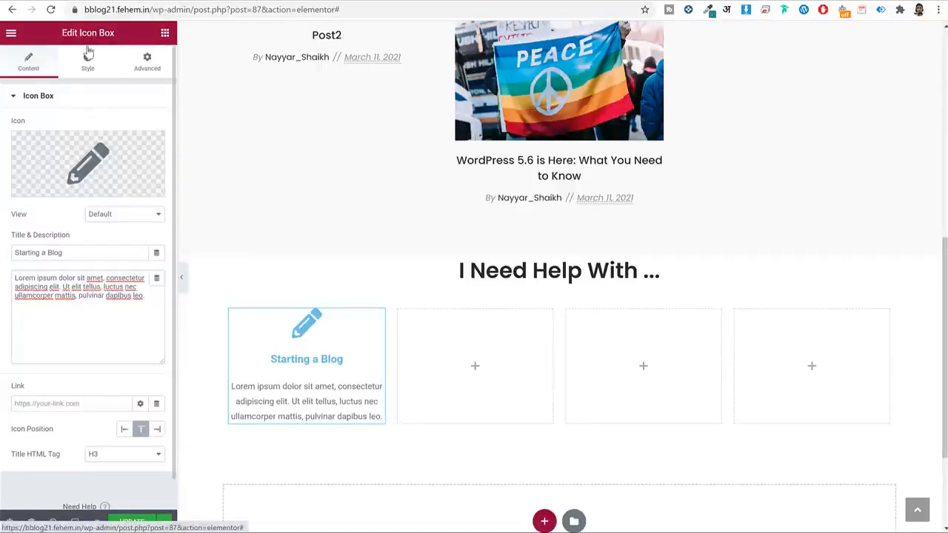
Look over the icon box's Style settings, then go back to its Content settings.
click(87, 59)
click(29, 65)
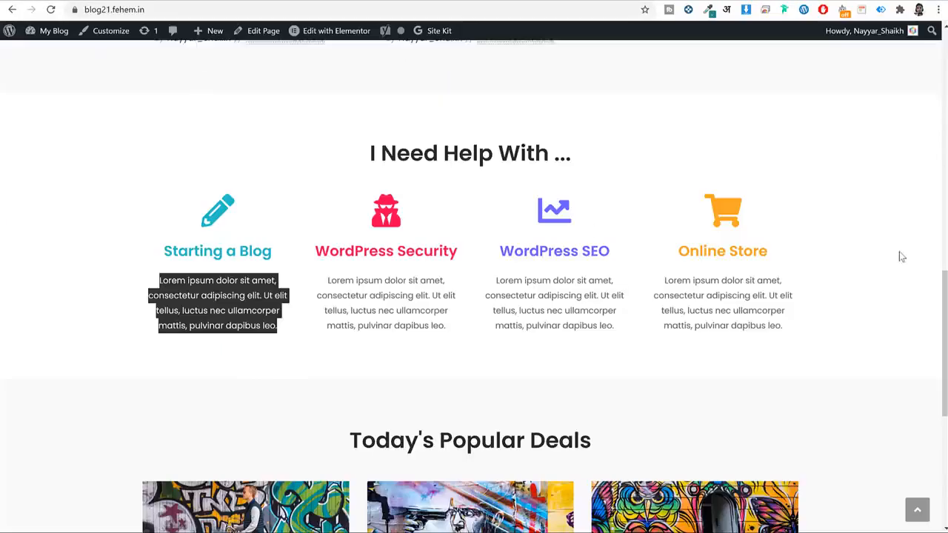
click(828, 228)
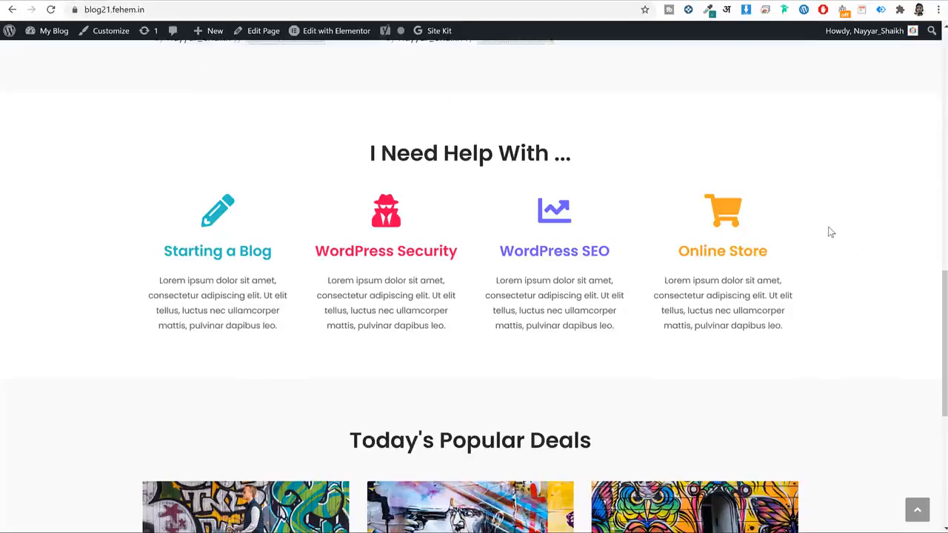
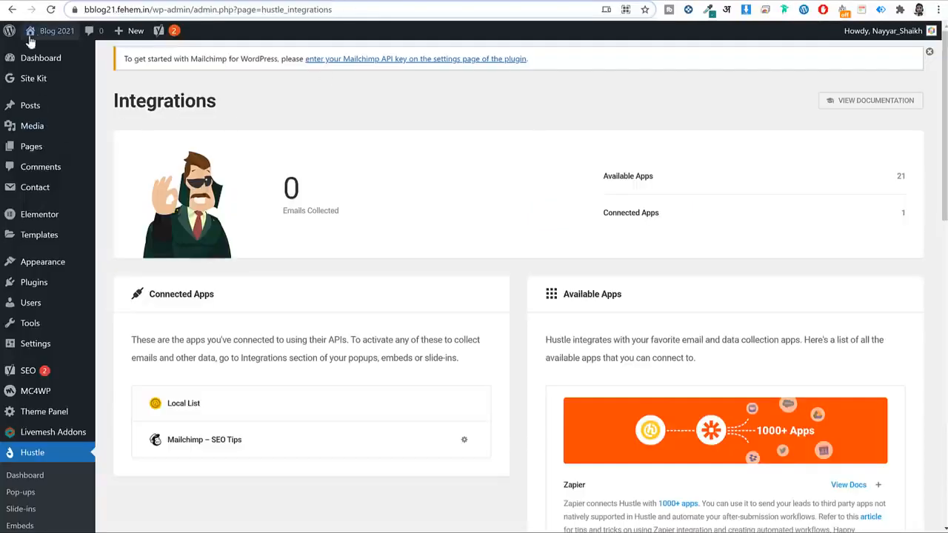
Link the Starting a Blog icon box to the URL of the 'WordPress 5.6 is Here: What You Need to Know' post.
click(41, 34)
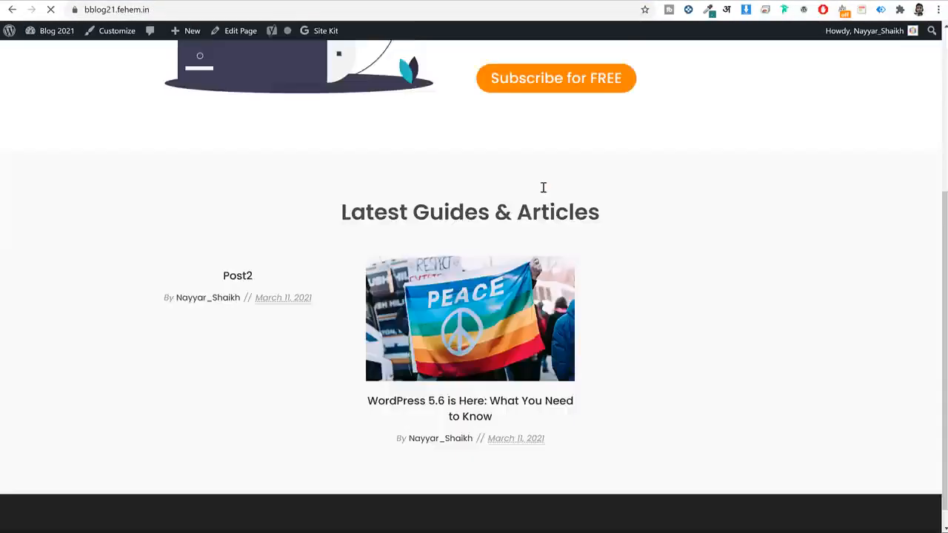
click(441, 394)
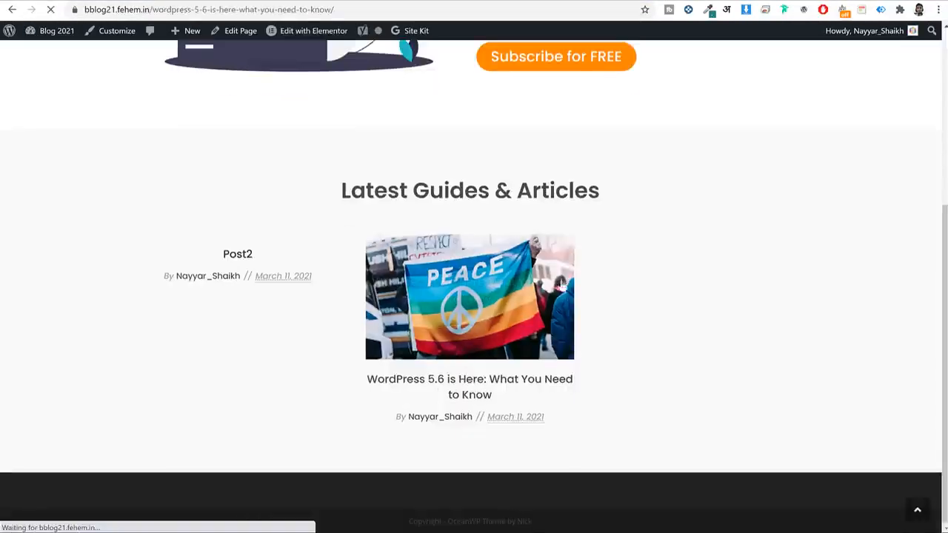
click(376, 9)
key(ctrl+c)
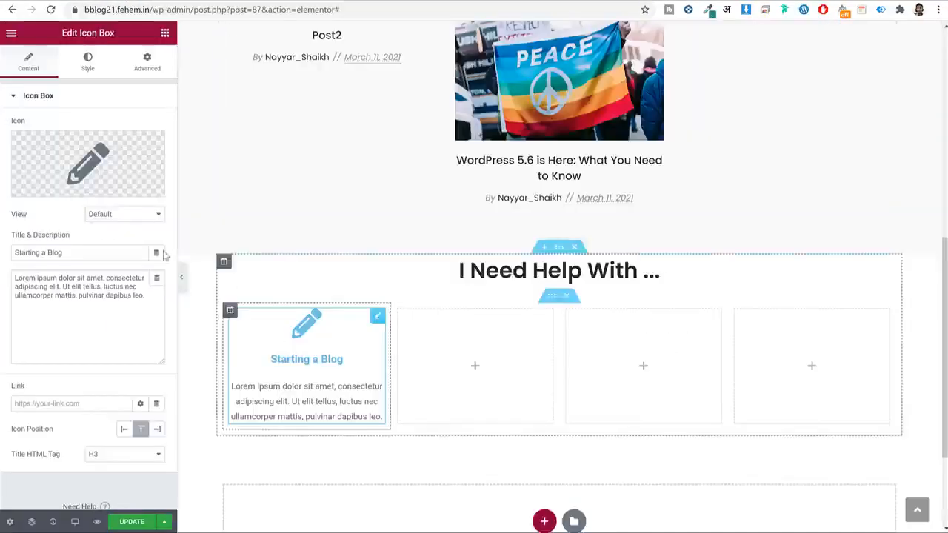
click(71, 404)
key(ctrl+v)
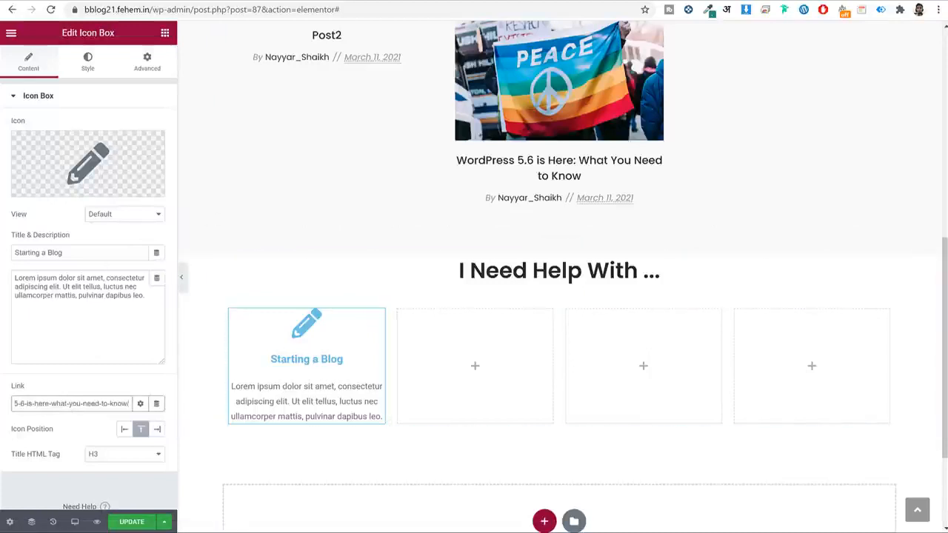
click(85, 63)
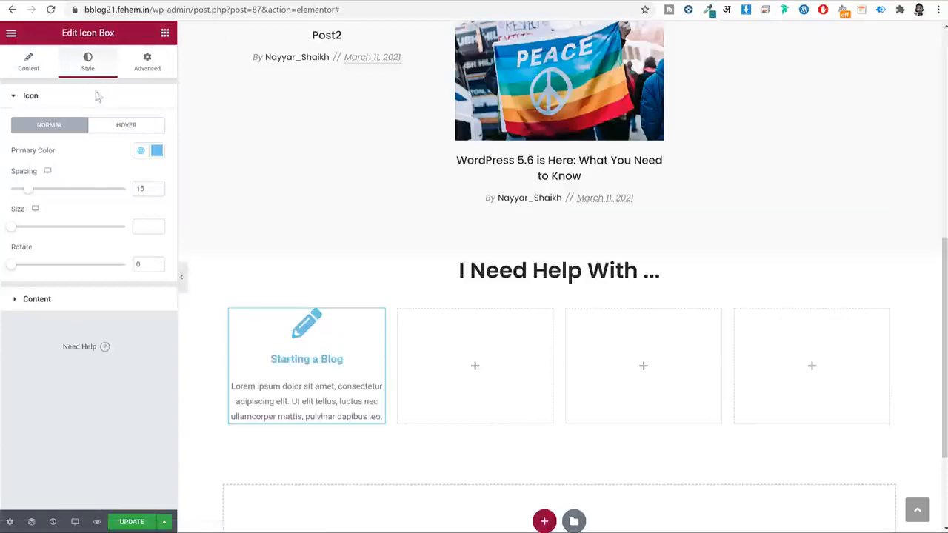
Set the icon colour to #27C1C9, sampled from the pencil icon, and the icon size to 55.
click(153, 150)
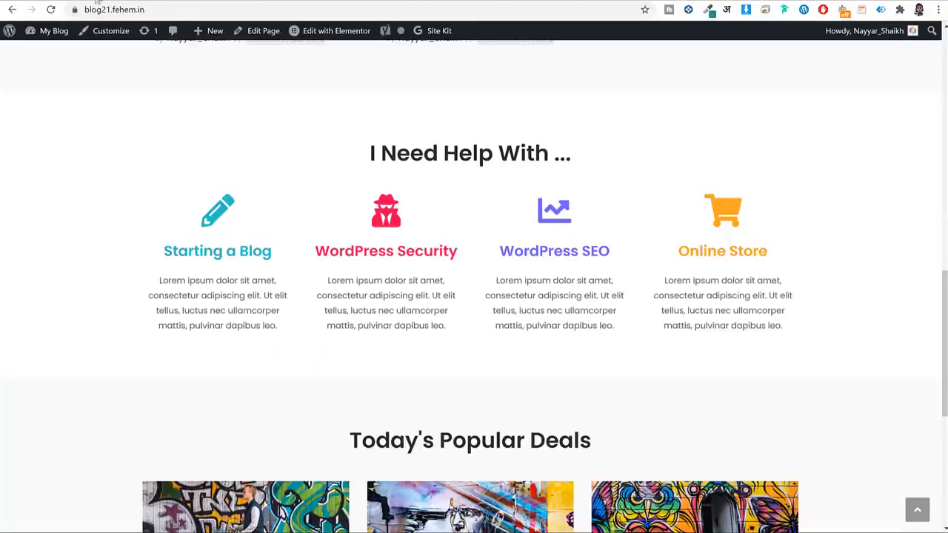
click(708, 9)
click(644, 25)
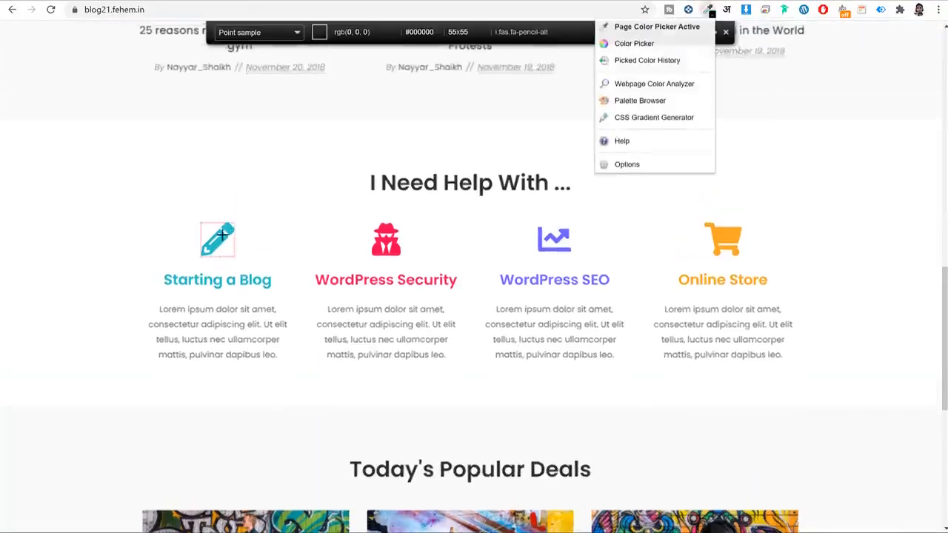
click(221, 239)
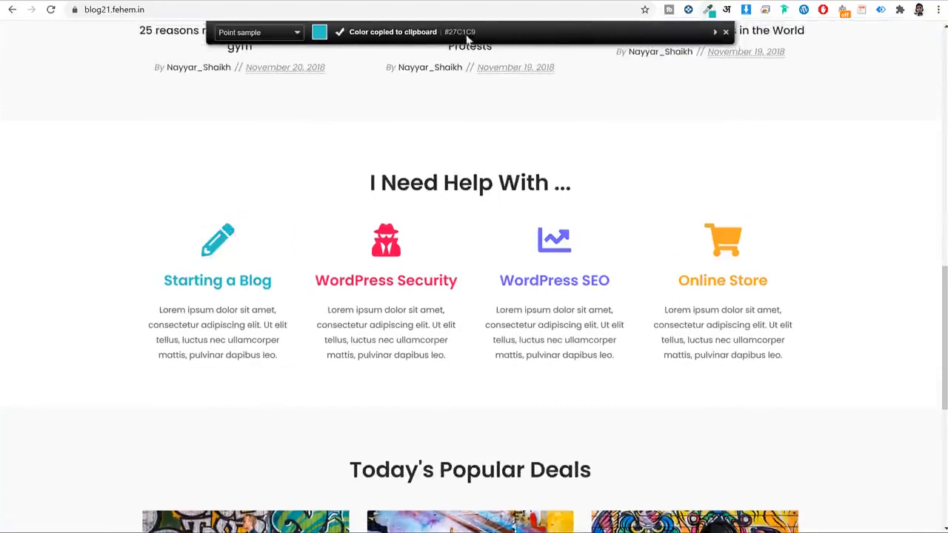
key(Escape)
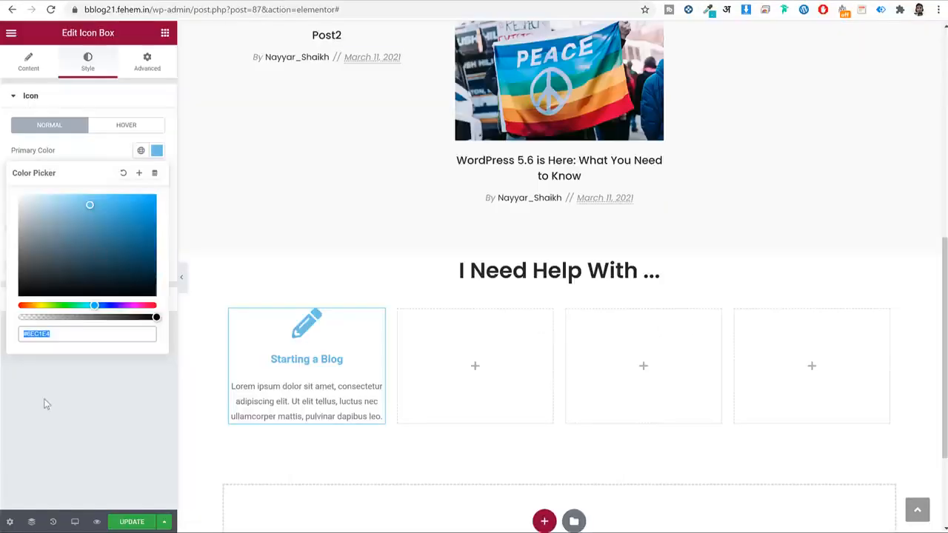
text(#27C1C9)
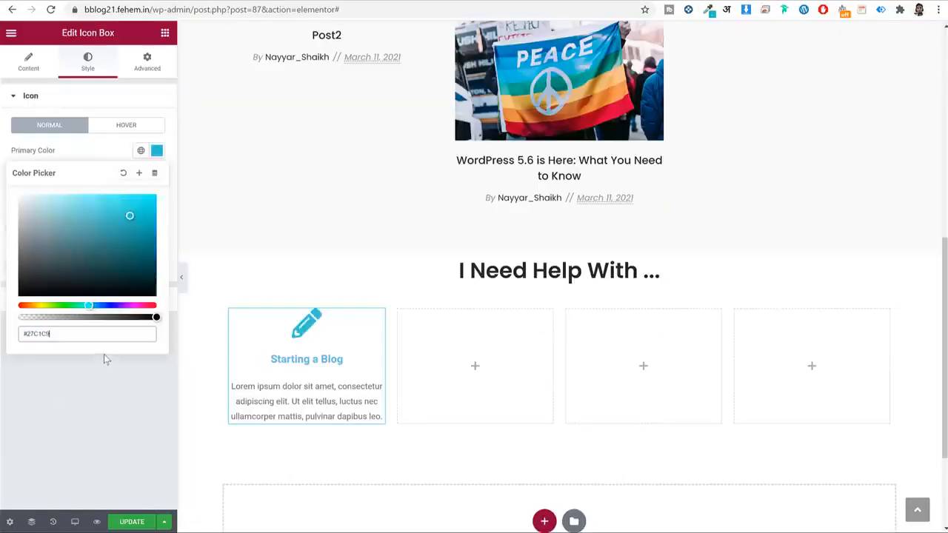
click(155, 148)
click(144, 227)
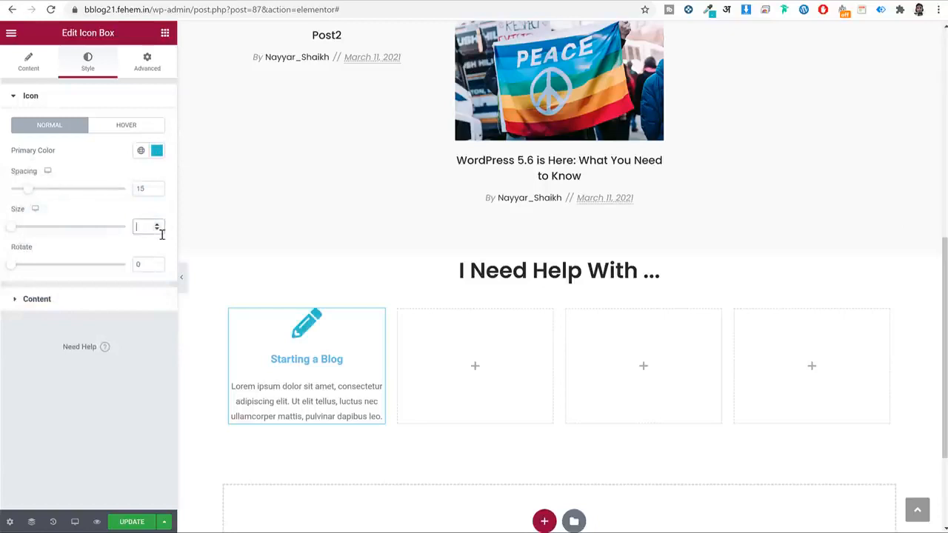
text(55)
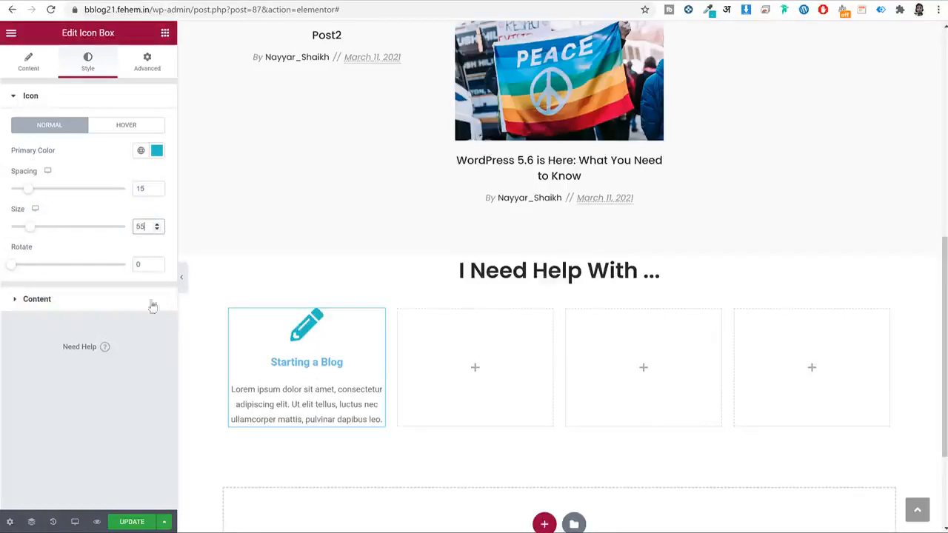
Colour the icon box title teal #27C1C9.
click(128, 303)
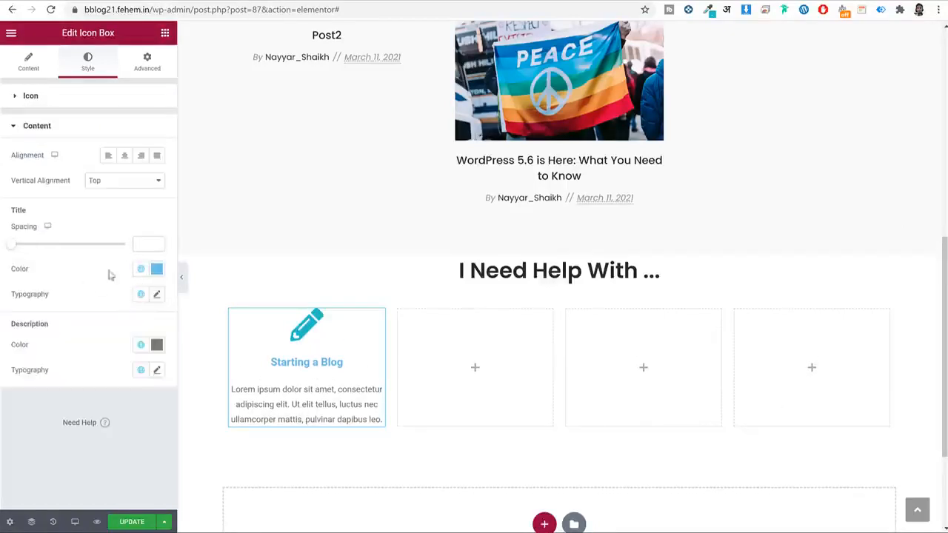
click(141, 275)
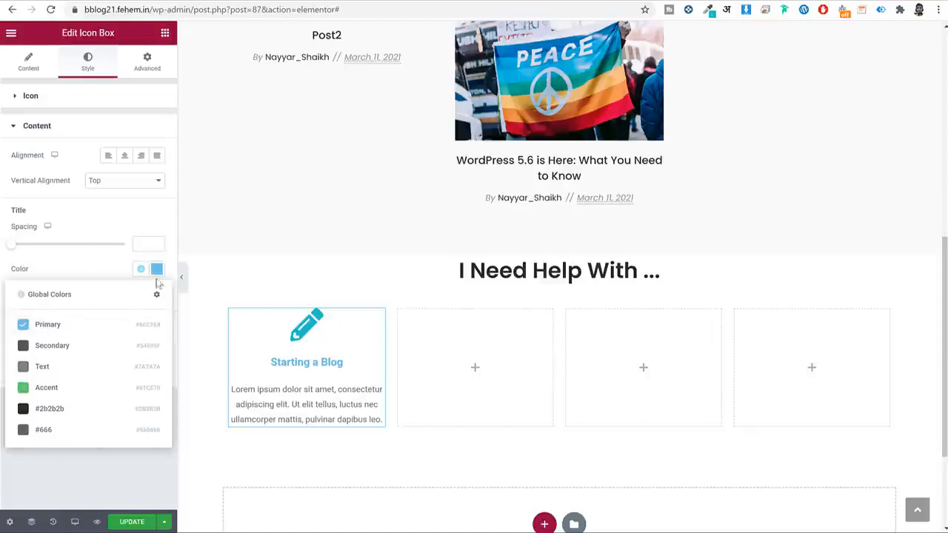
click(157, 271)
click(157, 269)
text(#27C1C5)
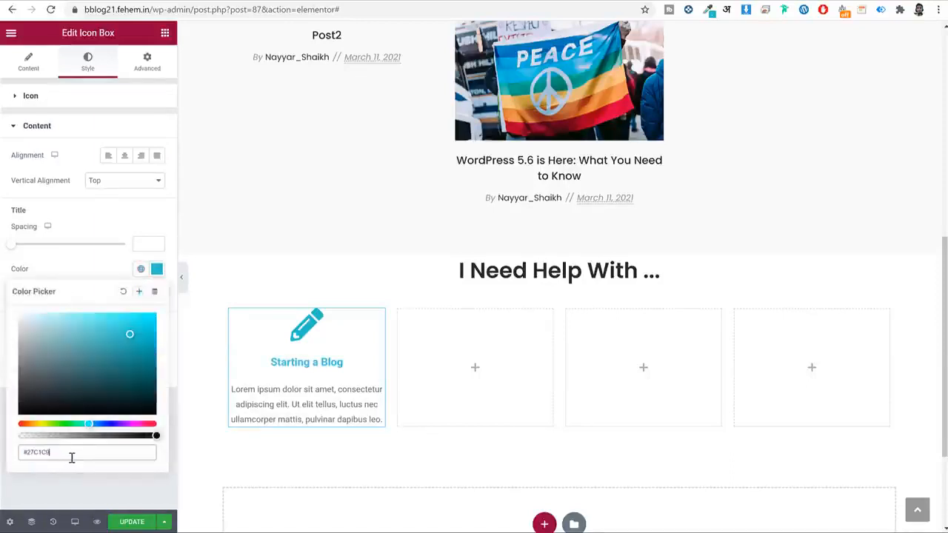
click(156, 268)
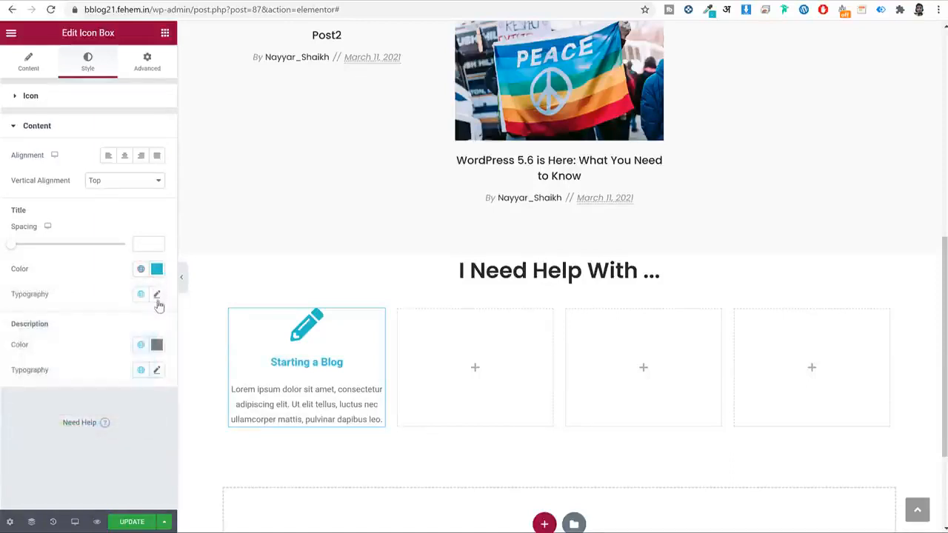
Set the title typography to Poppins at size 24.
click(156, 295)
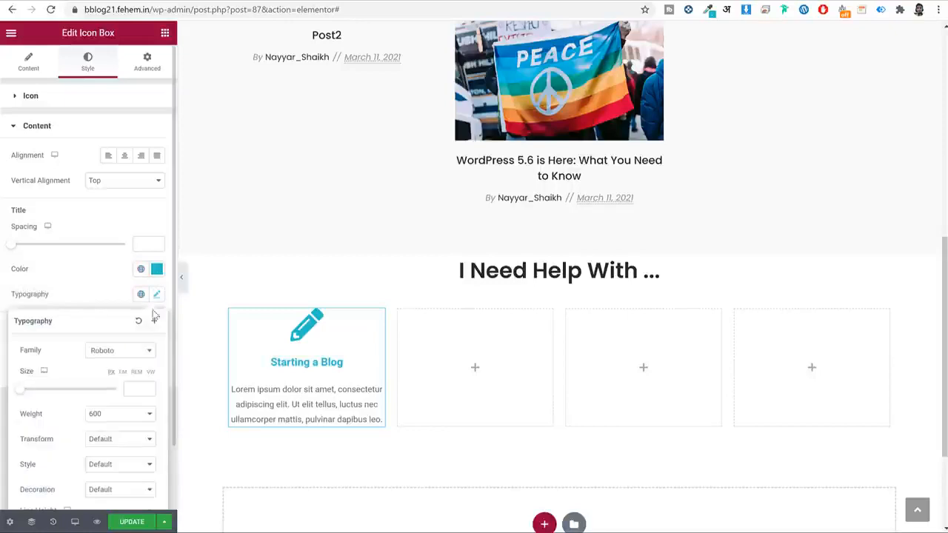
click(117, 353)
text(pop)
key(Return)
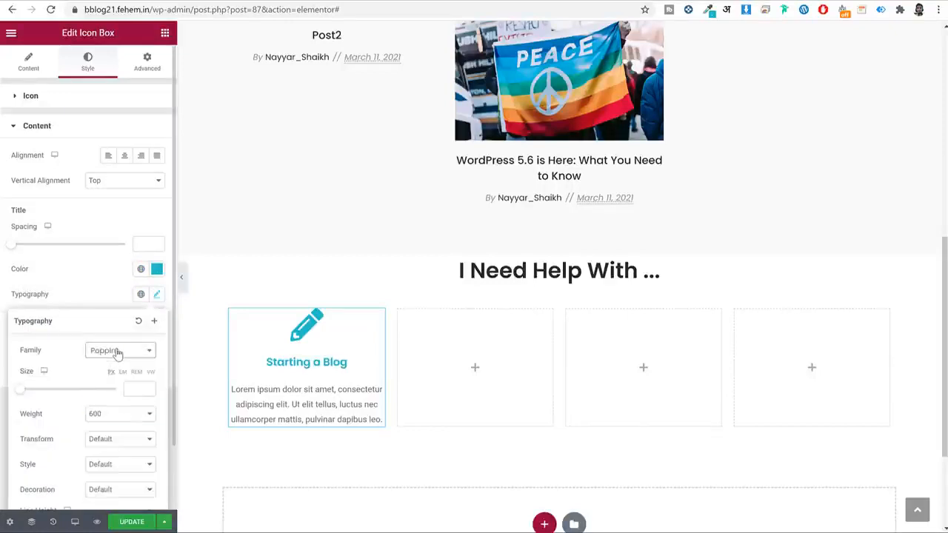
click(137, 389)
text(24)
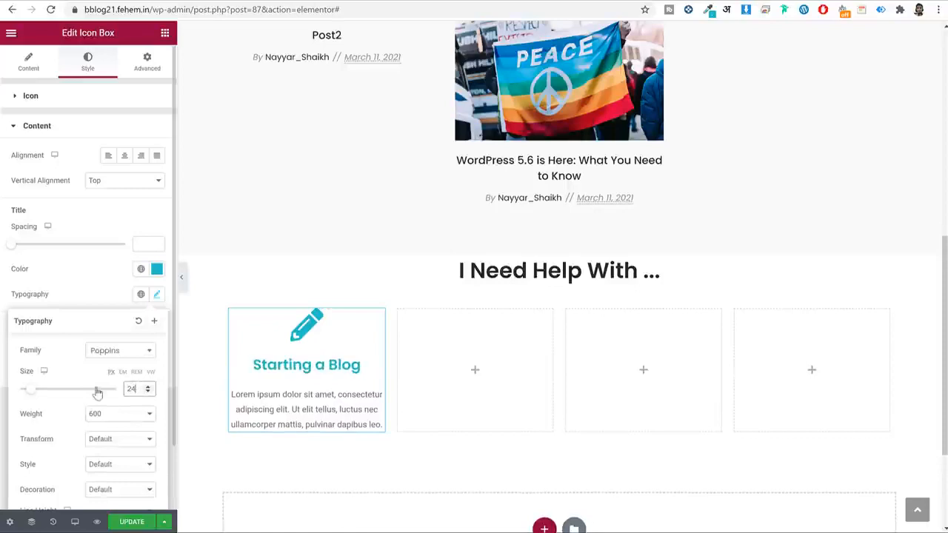
scroll(97, 393, down, 1)
click(161, 222)
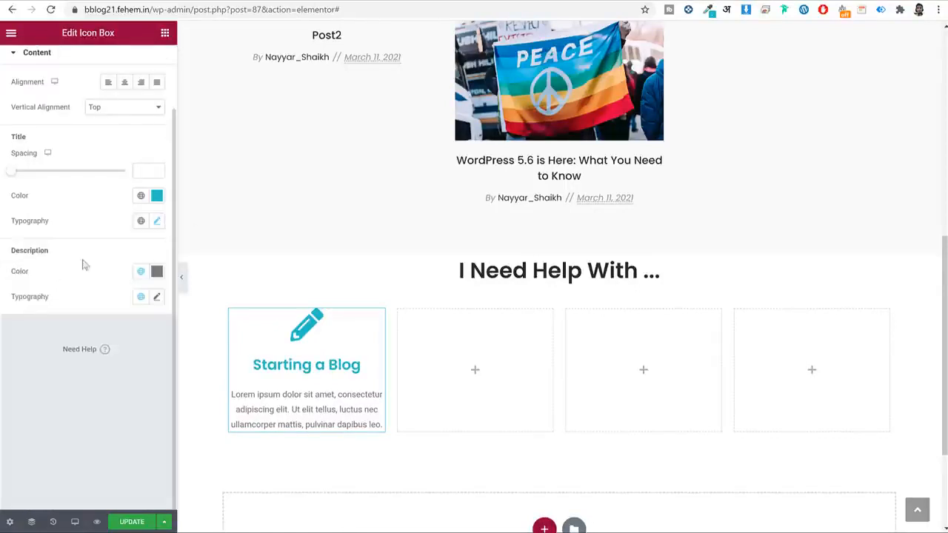
Give the description Poppins font and a global grey colour, then update the page.
click(157, 299)
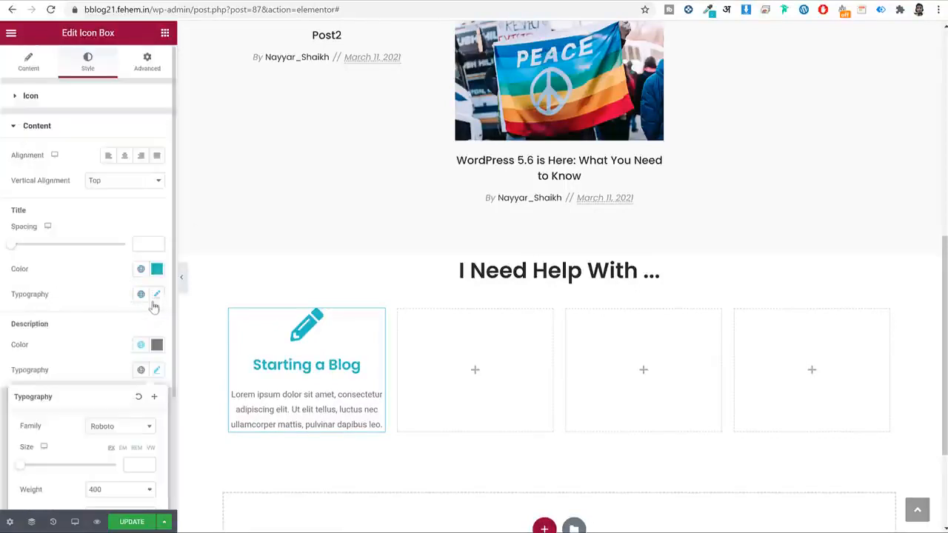
click(109, 433)
text(opp)
click(122, 409)
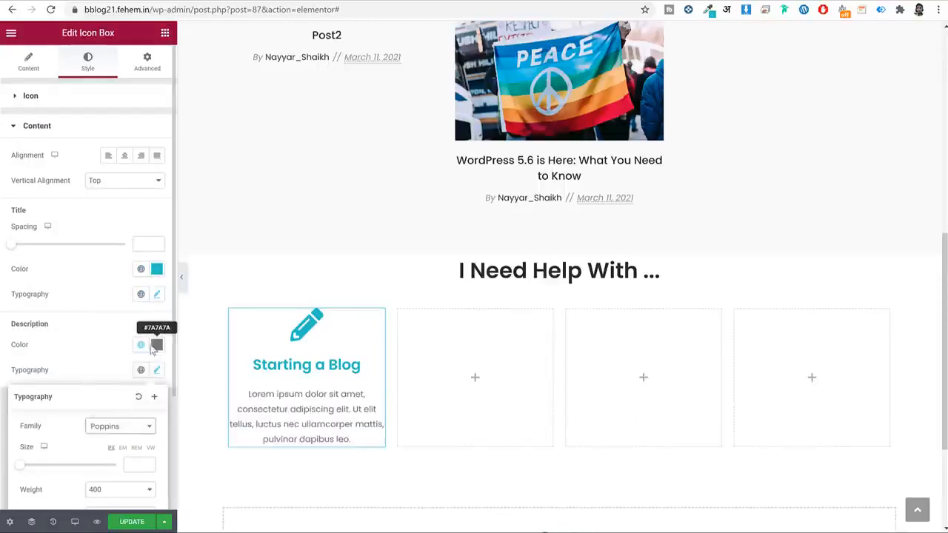
click(140, 344)
click(60, 507)
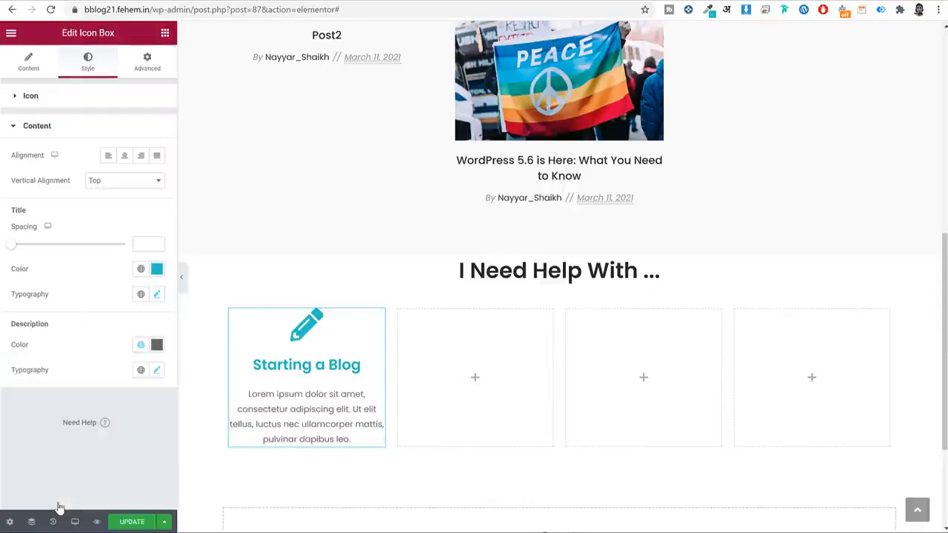
click(131, 521)
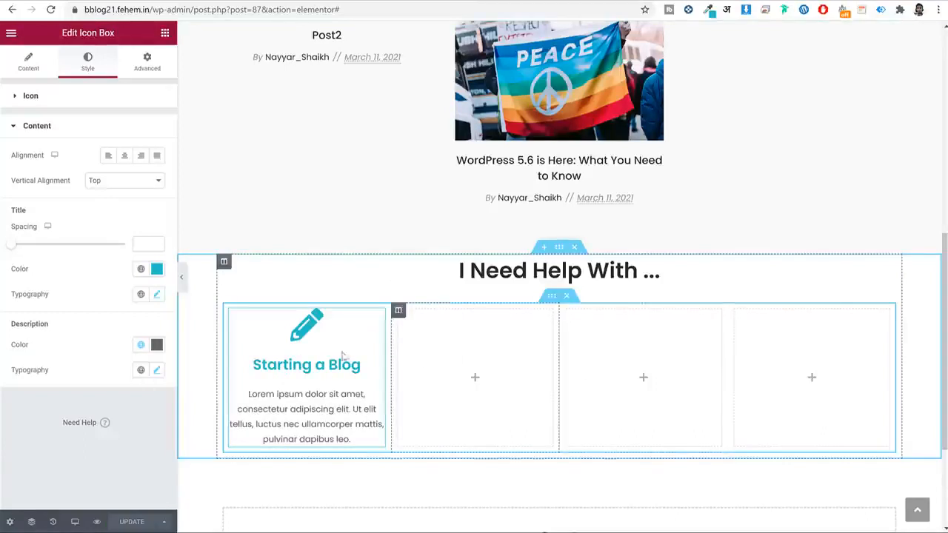
Copy the Starting a Blog icon box into the second, third and fourth columns.
right_click(289, 353)
click(330, 398)
right_click(507, 323)
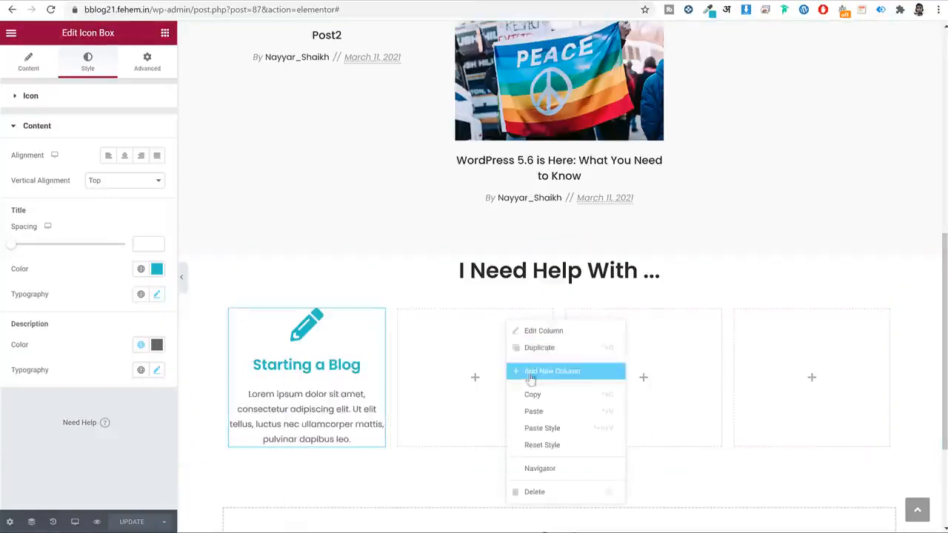
click(534, 411)
right_click(614, 361)
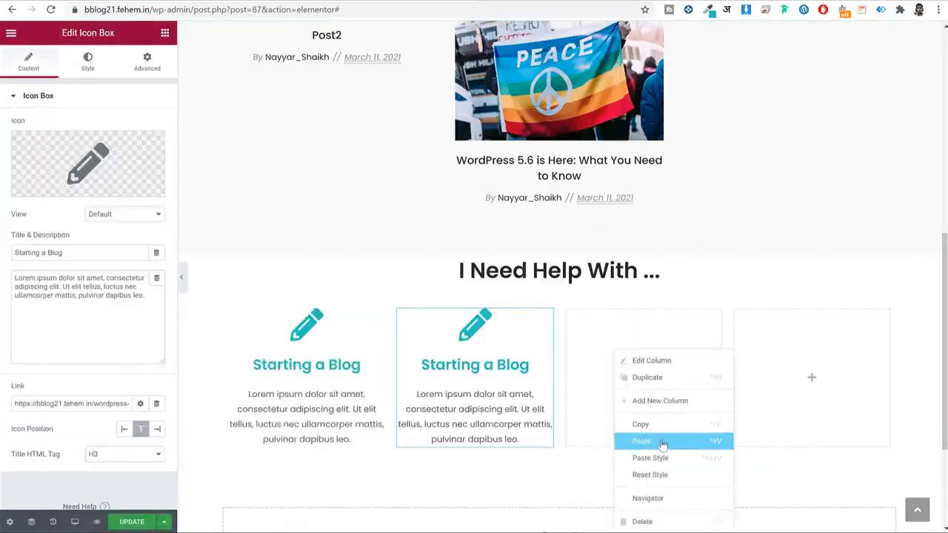
click(662, 442)
right_click(792, 346)
click(826, 430)
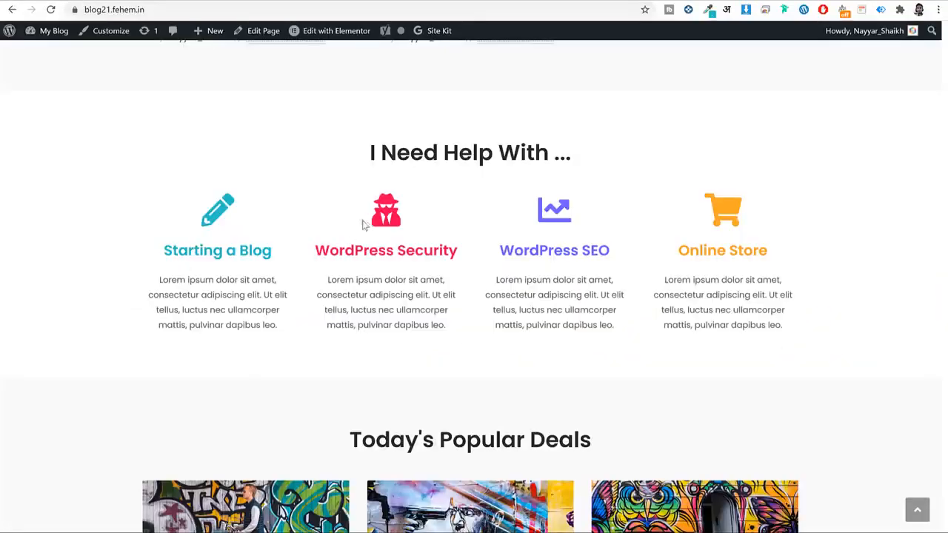
Copy the 'WordPress Security' heading text and give the second box the User Secret icon.
drag(462, 252, 317, 250)
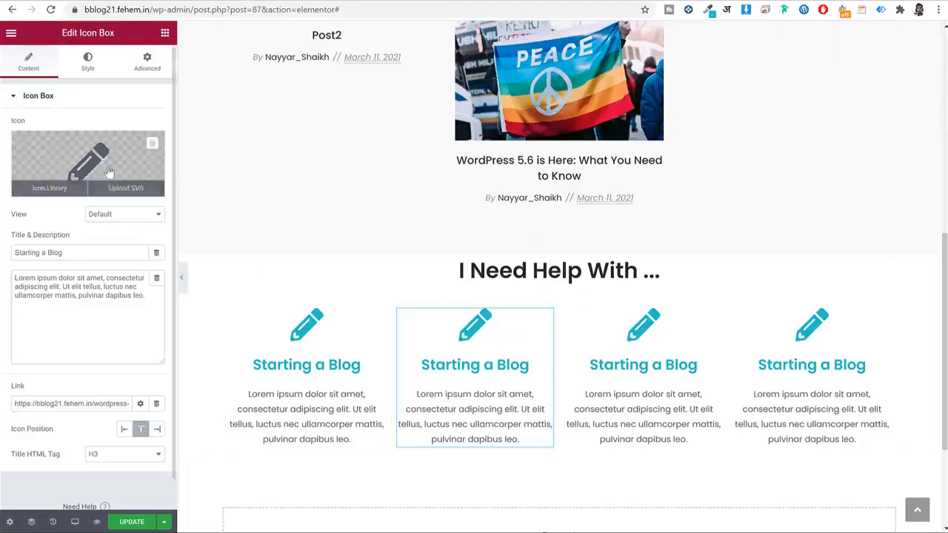
click(108, 172)
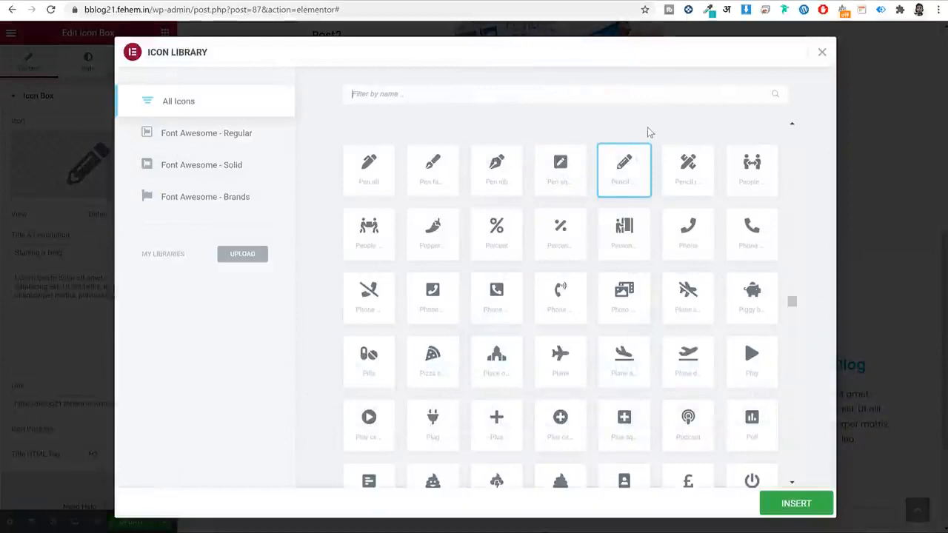
text(sec)
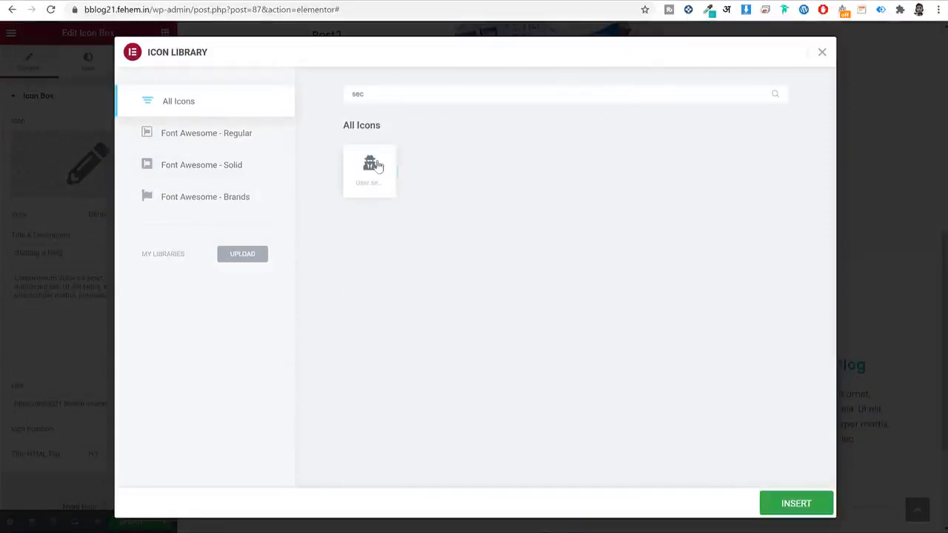
click(372, 165)
click(787, 503)
Retitle the second box 'WordPress Security'.
click(86, 253)
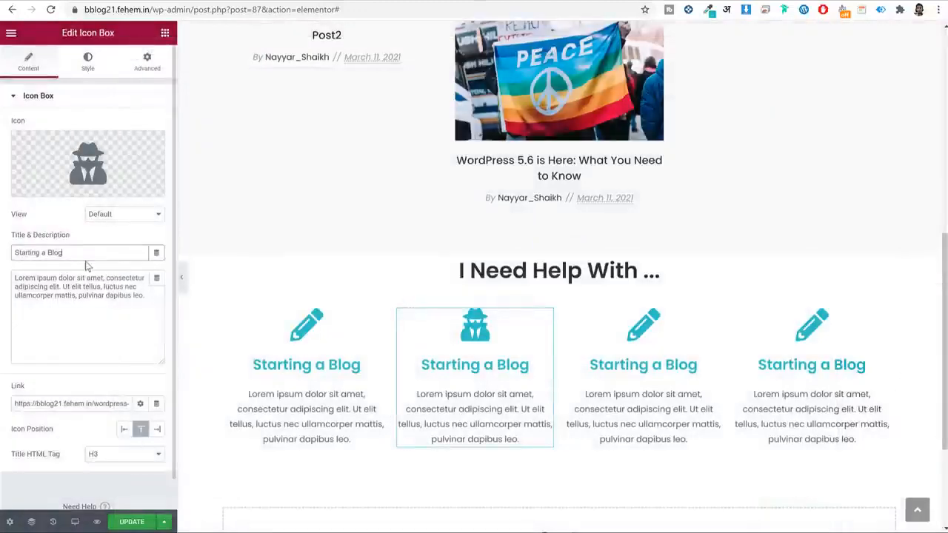
key(ctrl+a)
key(ctrl+v)
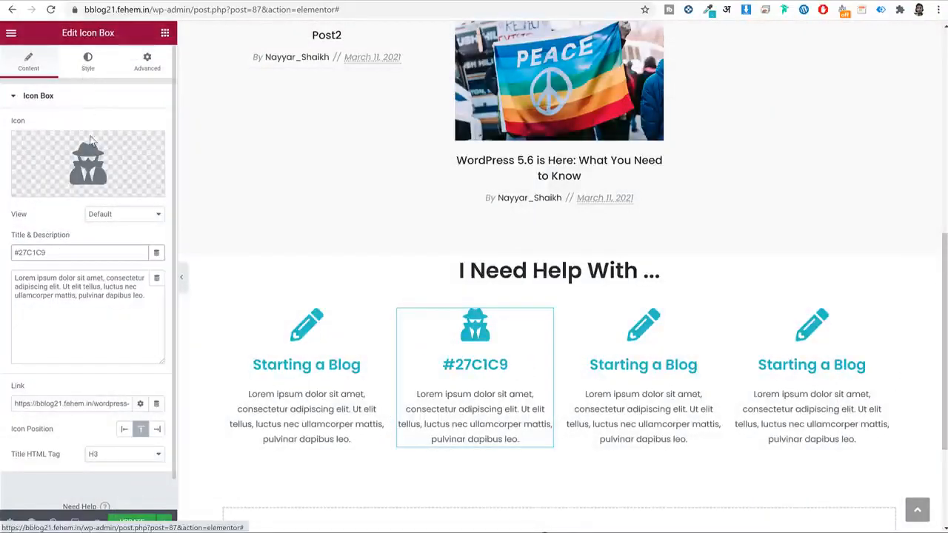
key(ctrl+z)
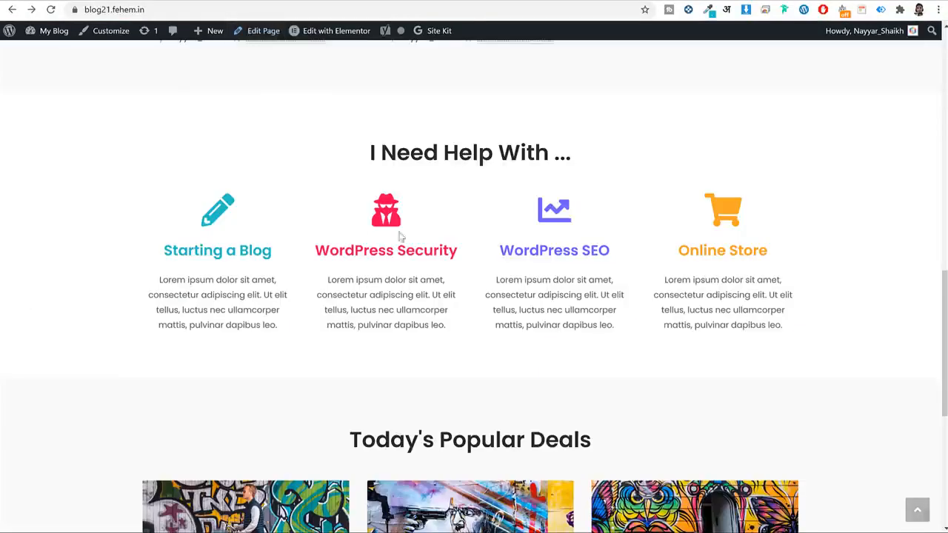
mouse_move(475, 255)
mouse_down()
mouse_move(298, 239)
mouse_move(298, 270)
mouse_move(469, 258)
mouse_move(462, 247)
mouse_up()
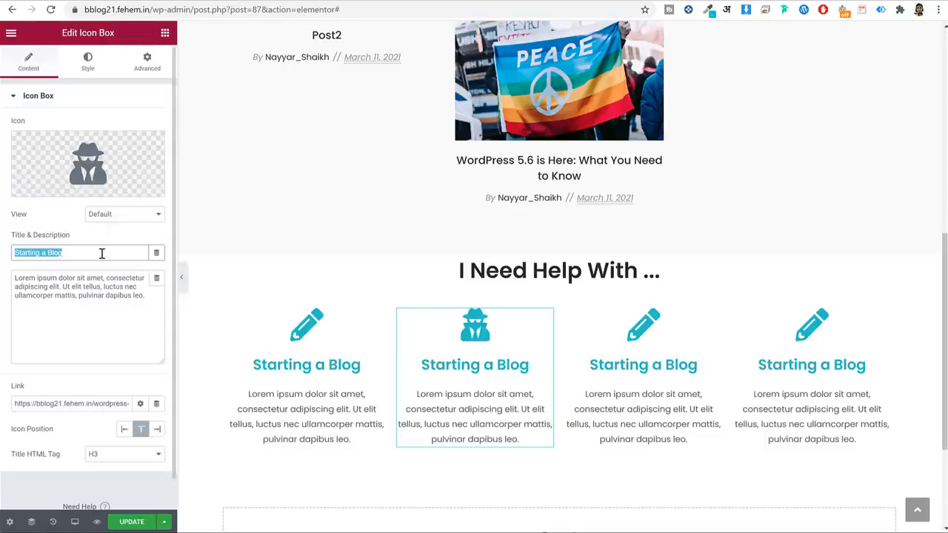
key(ctrl+v)
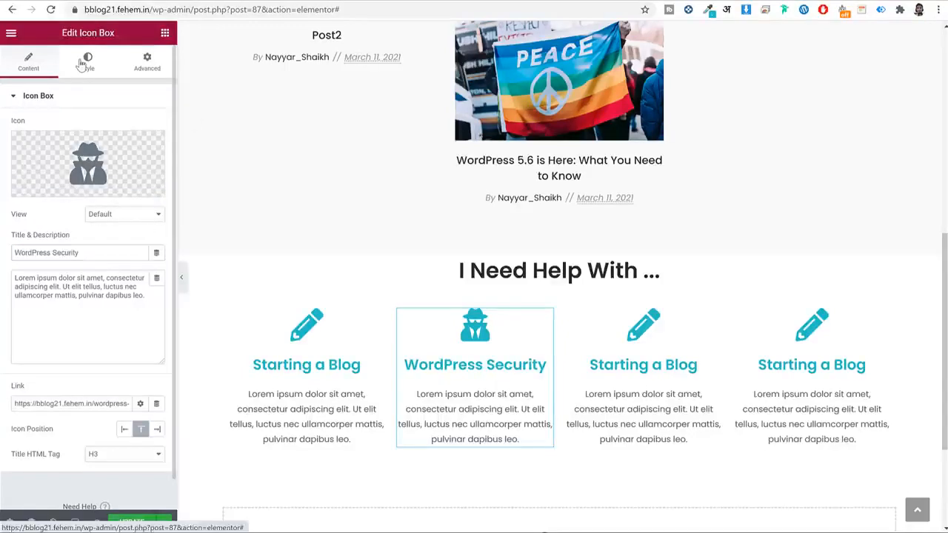
Colour the second box's icon and title red #FF5151.
click(86, 62)
click(156, 151)
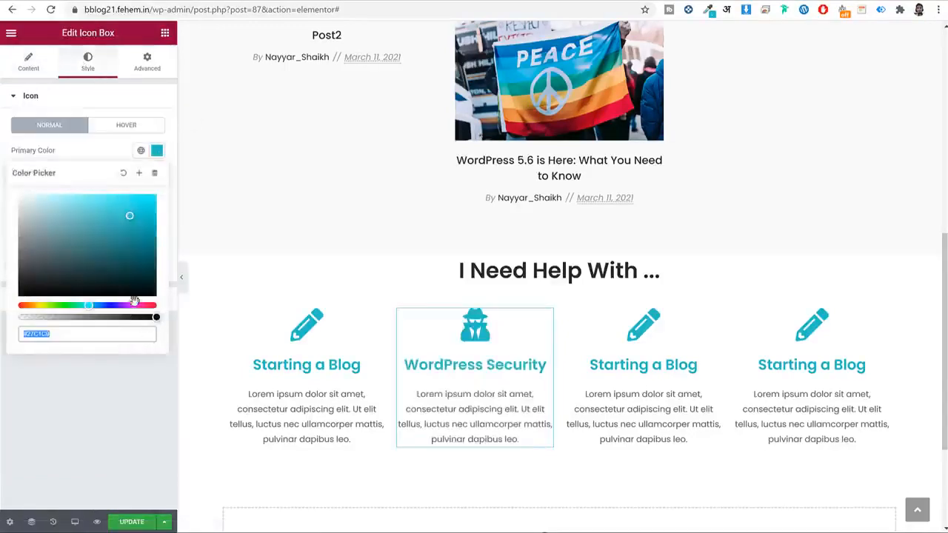
drag(136, 305, 156, 306)
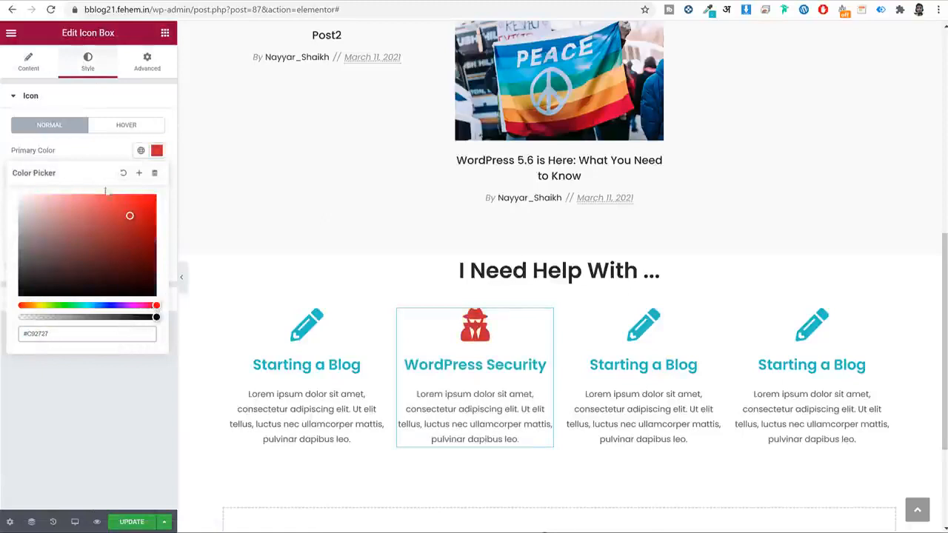
mouse_move(113, 200)
mouse_down()
mouse_move(106, 190)
mouse_move(124, 185)
mouse_move(114, 180)
mouse_up()
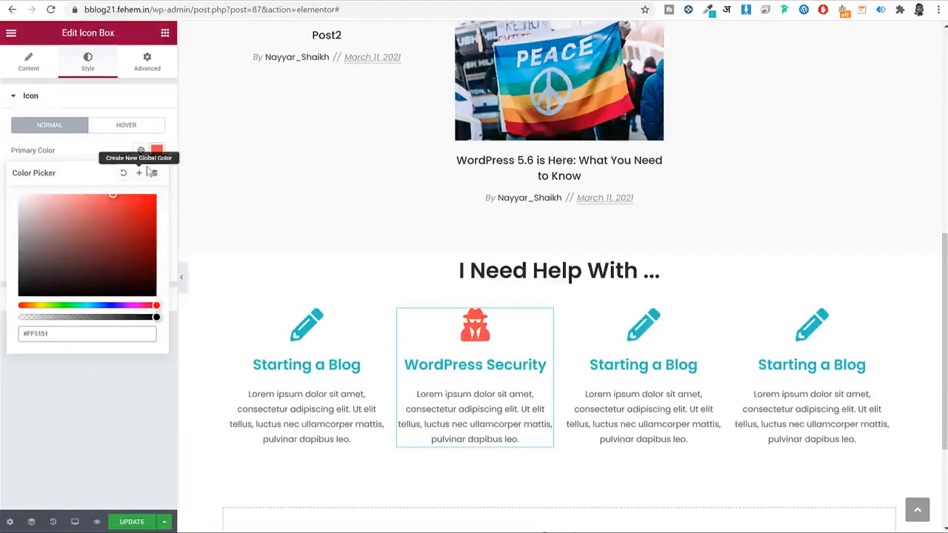
click(196, 192)
click(104, 298)
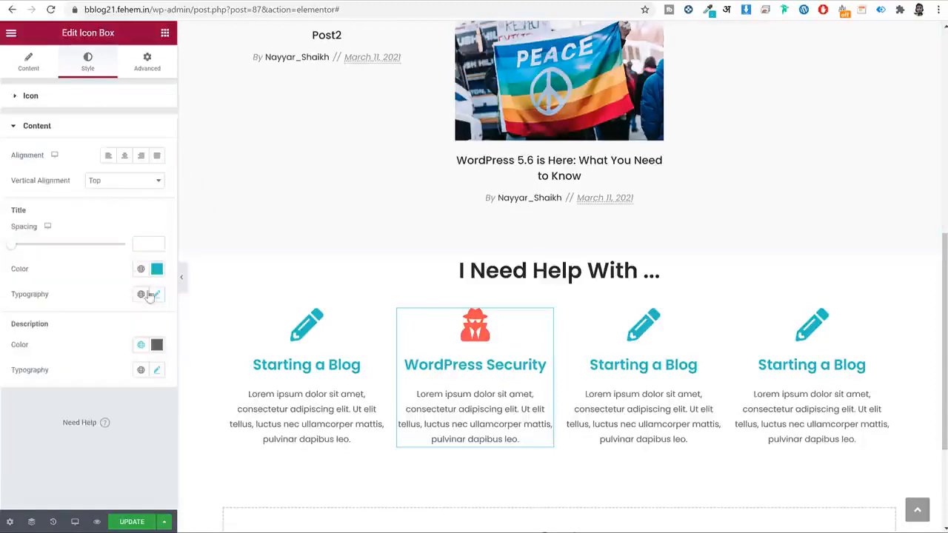
click(156, 269)
key(ctrl+v)
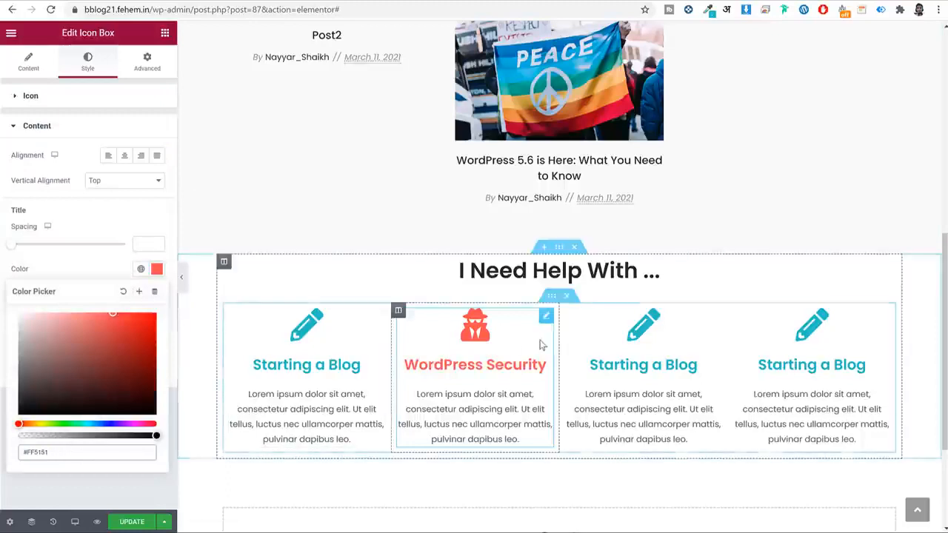
click(39, 64)
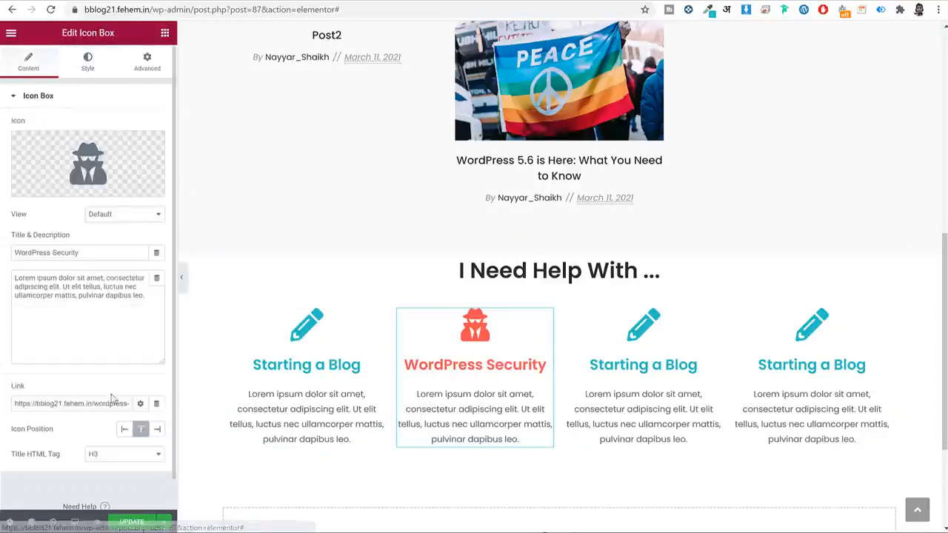
triple_click(106, 403)
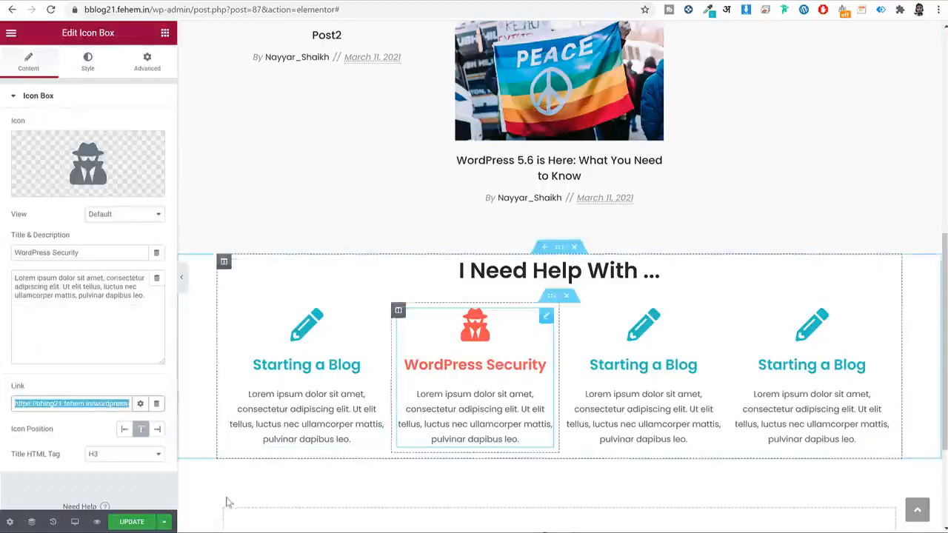
Set the inner section's column gap to Extended.
click(551, 300)
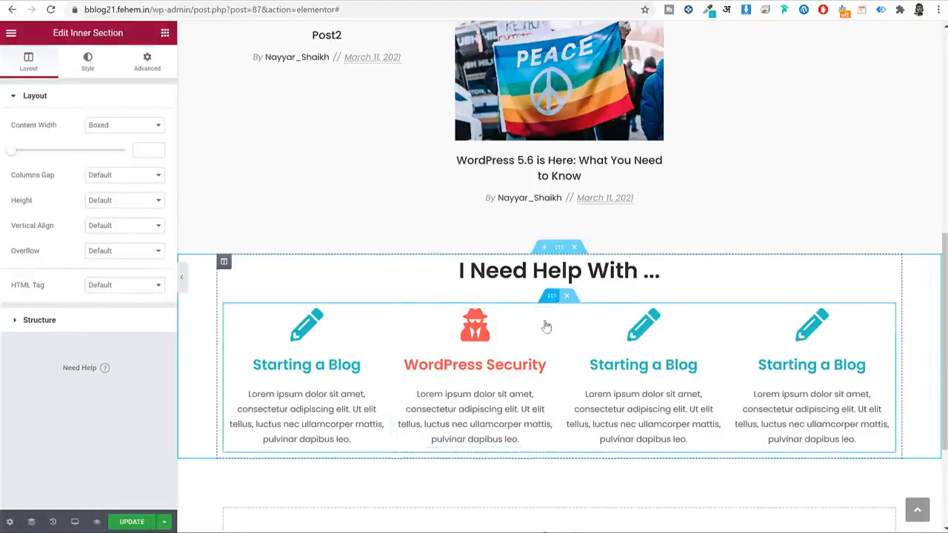
click(135, 177)
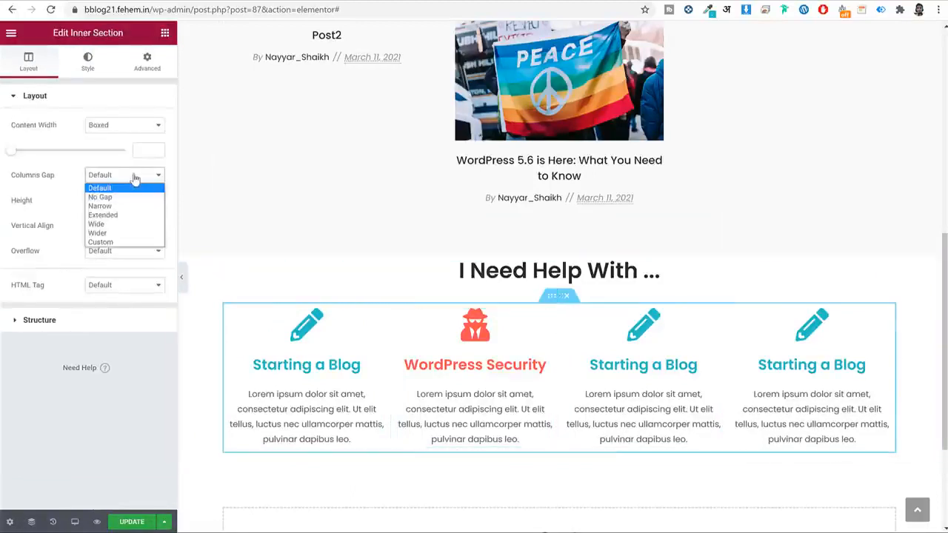
click(127, 206)
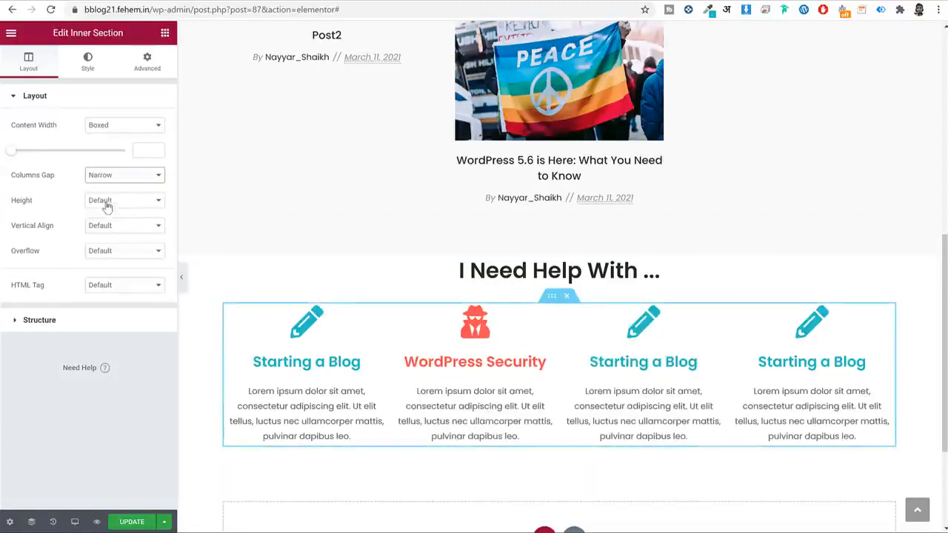
click(112, 179)
click(108, 215)
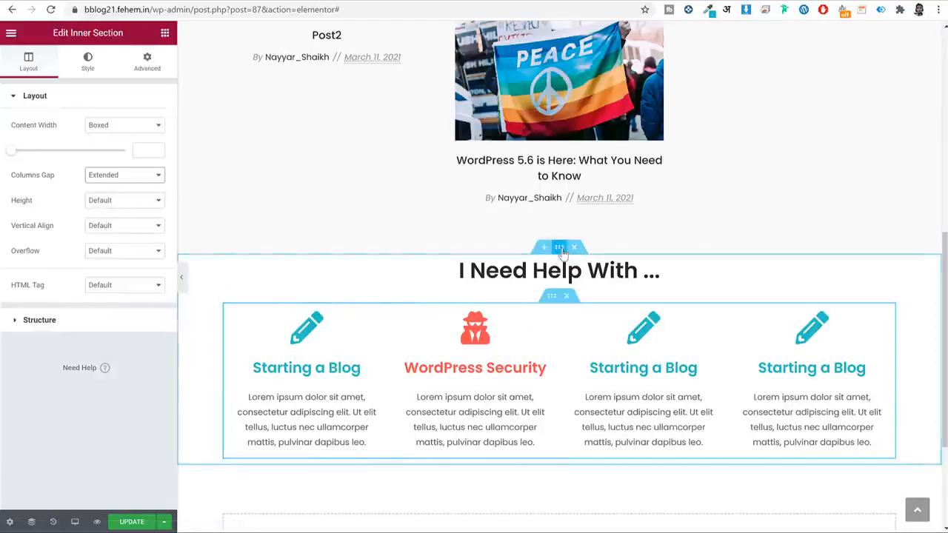
Give the I Need Help With section unlinked padding of 75 top and 50 bottom.
click(560, 250)
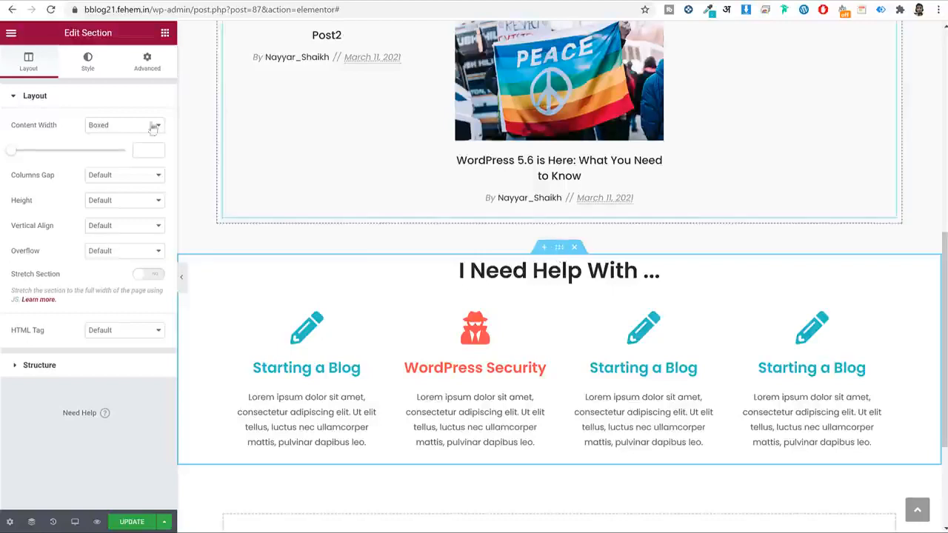
click(138, 65)
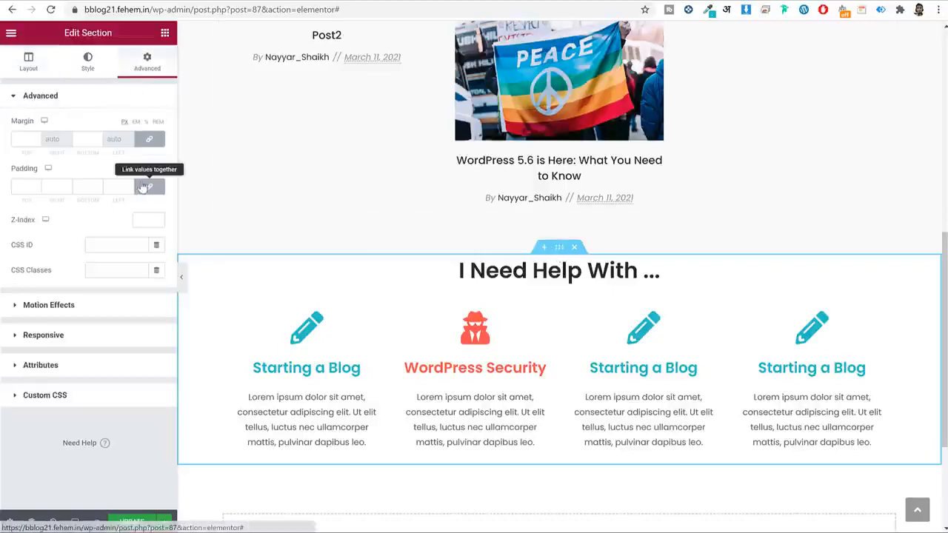
click(149, 186)
drag(30, 186, 4, 183)
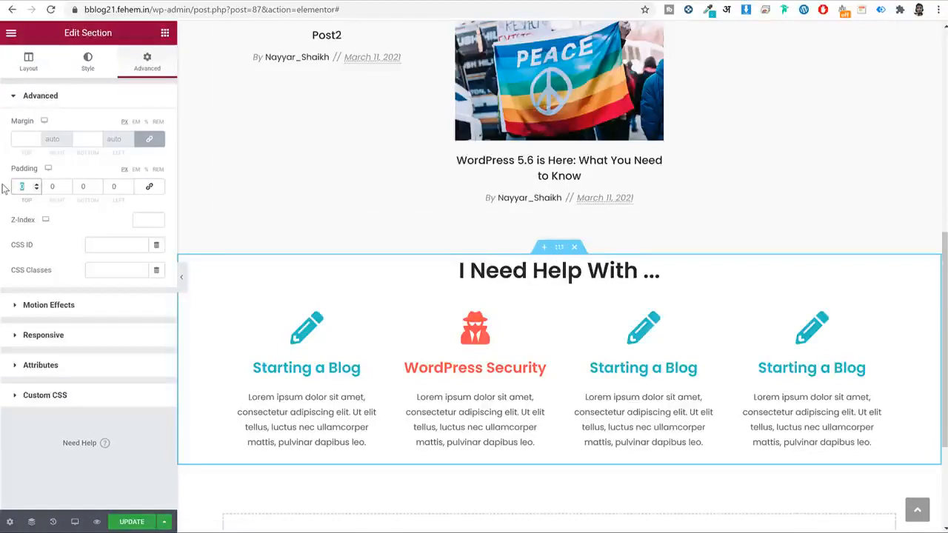
text(75)
key(Tab)
key(Tab)
text(50)
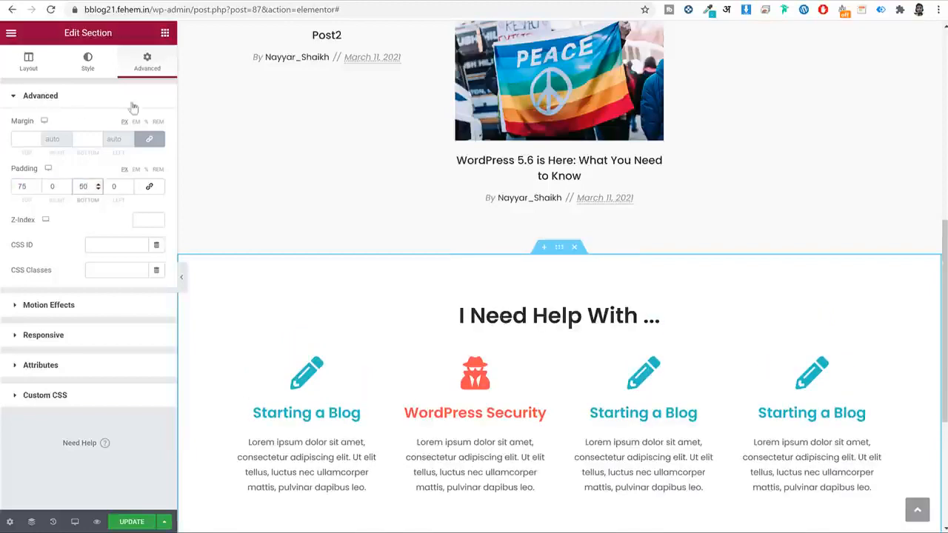
scroll(787, 212, down, 3)
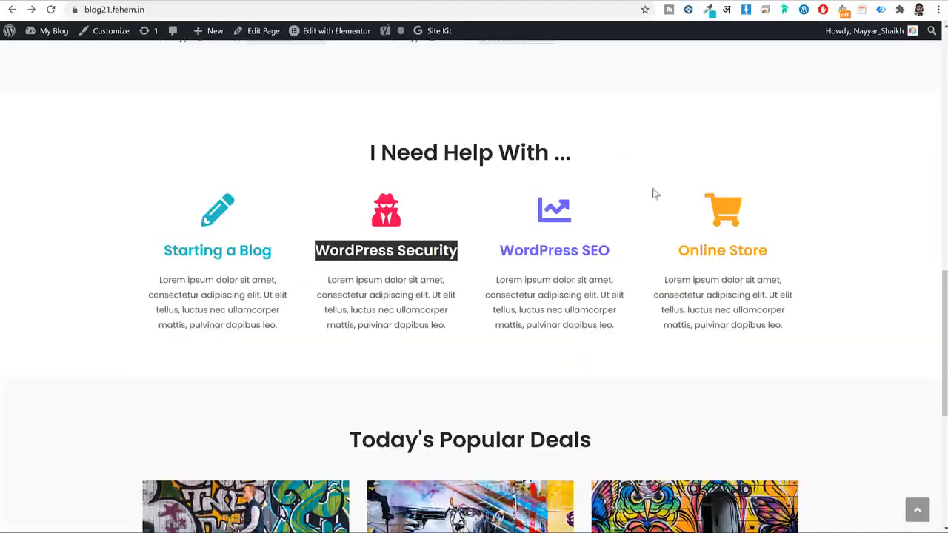
scroll(732, 269, down, 4)
Duplicate the Latest Guides & Articles section below itself.
scroll(731, 268, up, 4)
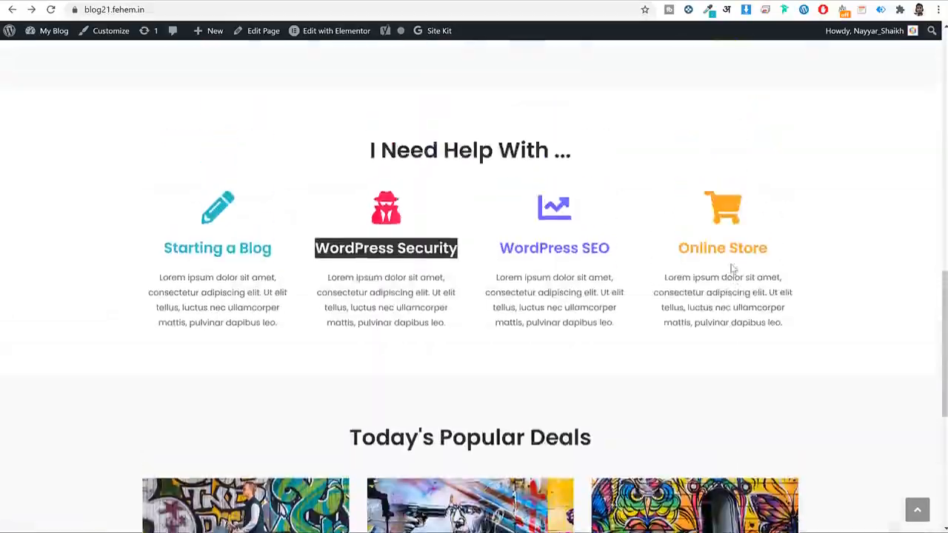
scroll(732, 268, up, 4)
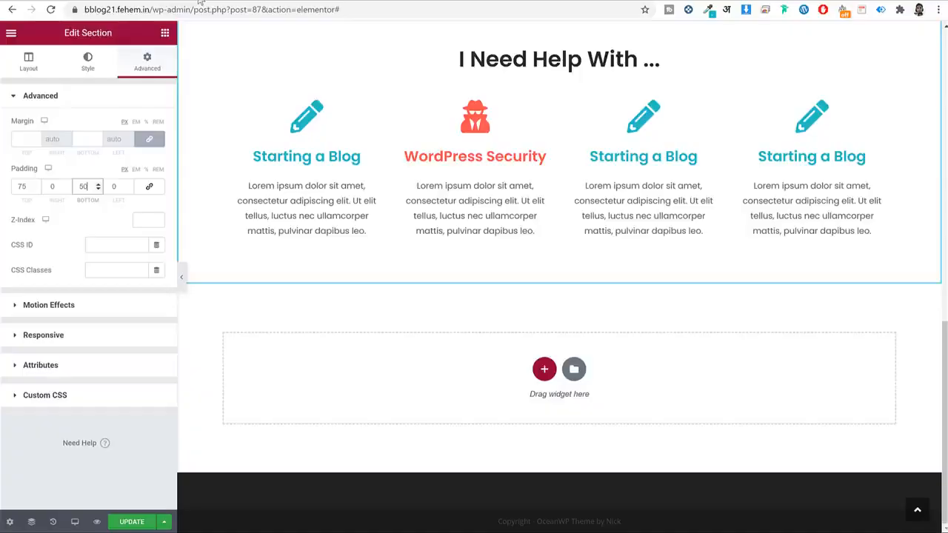
scroll(575, 196, up, 5)
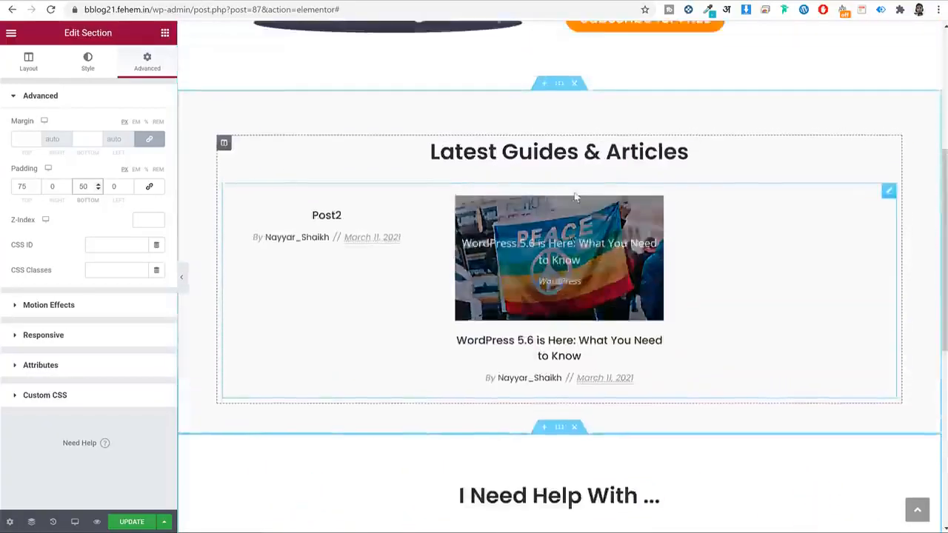
scroll(576, 197, up, 4)
scroll(709, 256, down, 5)
right_click(559, 45)
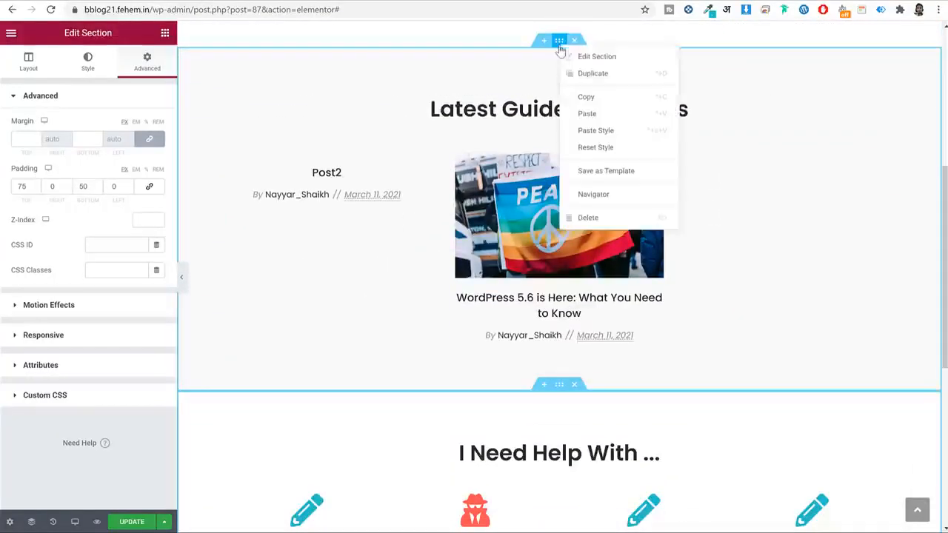
click(600, 114)
scroll(597, 106, down, 5)
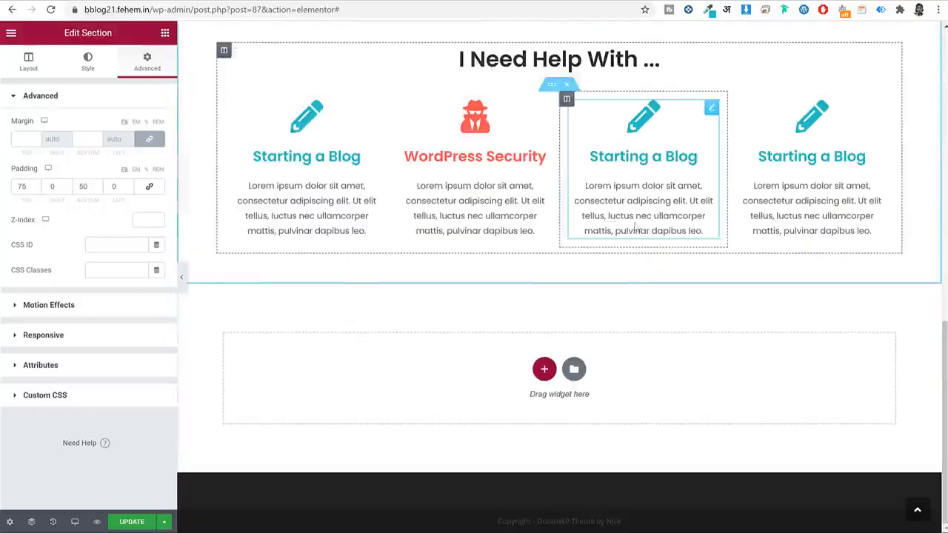
right_click(609, 383)
click(655, 394)
Delete the copied section's posts grid and retitle its heading 'Today's Popular Deals'.
scroll(601, 266, up, 5)
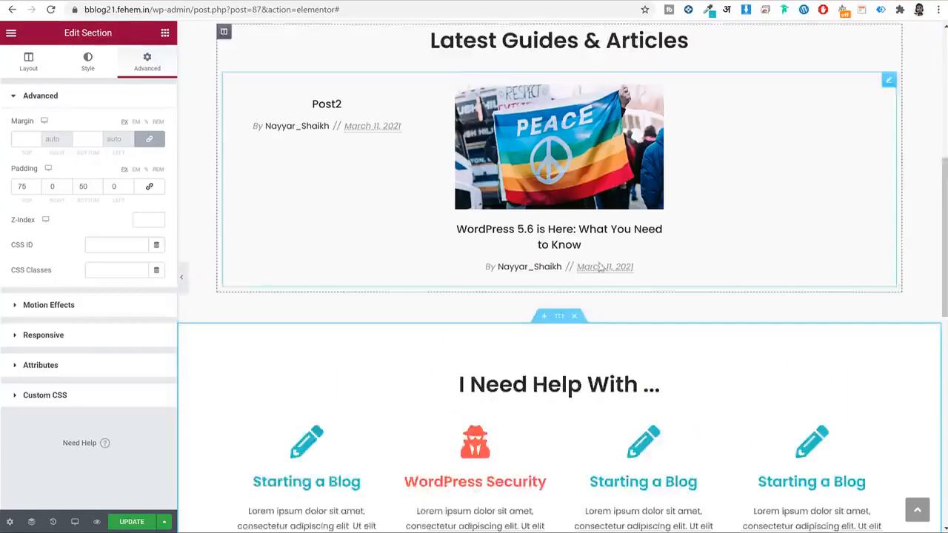
scroll(616, 163, down, 6)
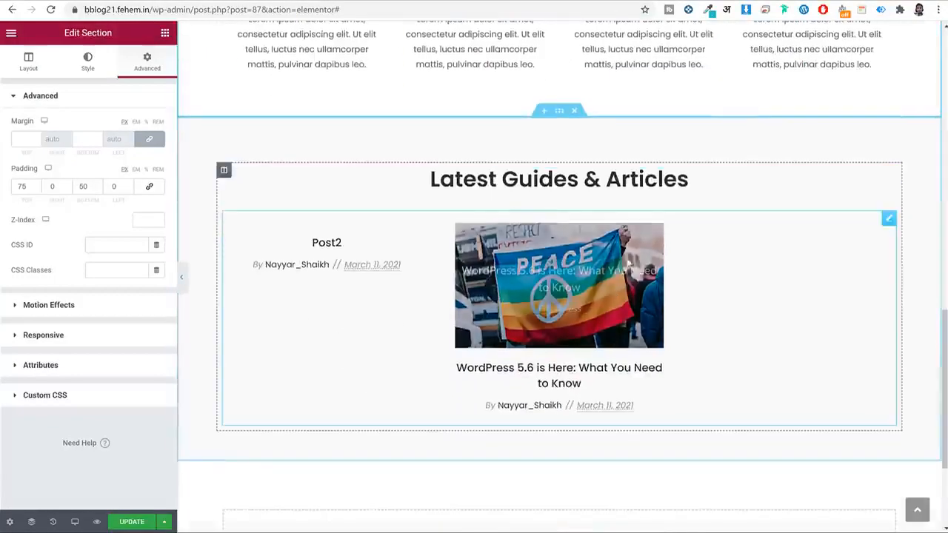
right_click(569, 279)
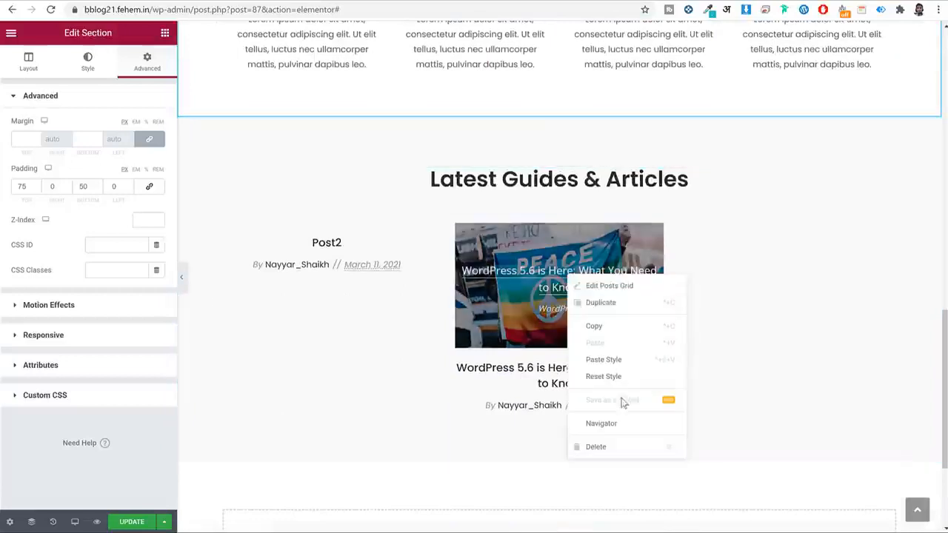
click(605, 450)
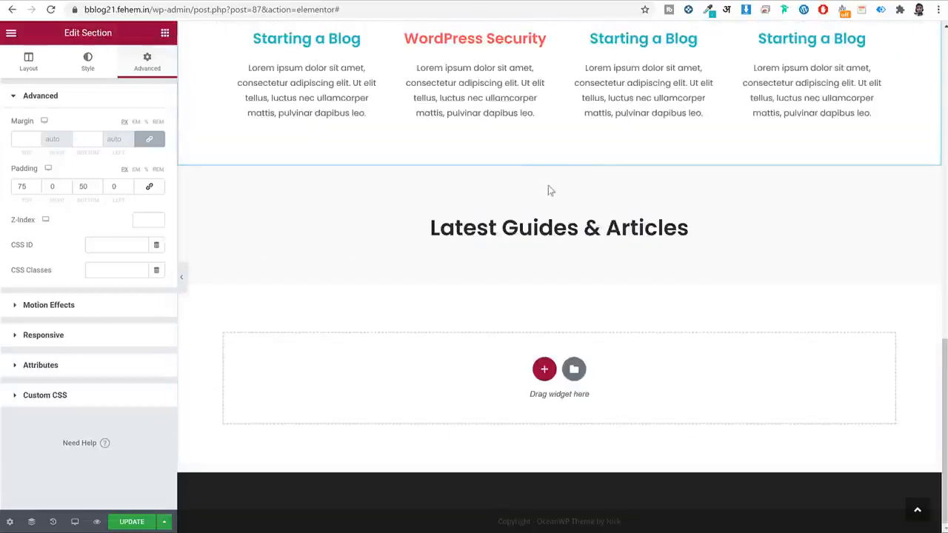
click(570, 226)
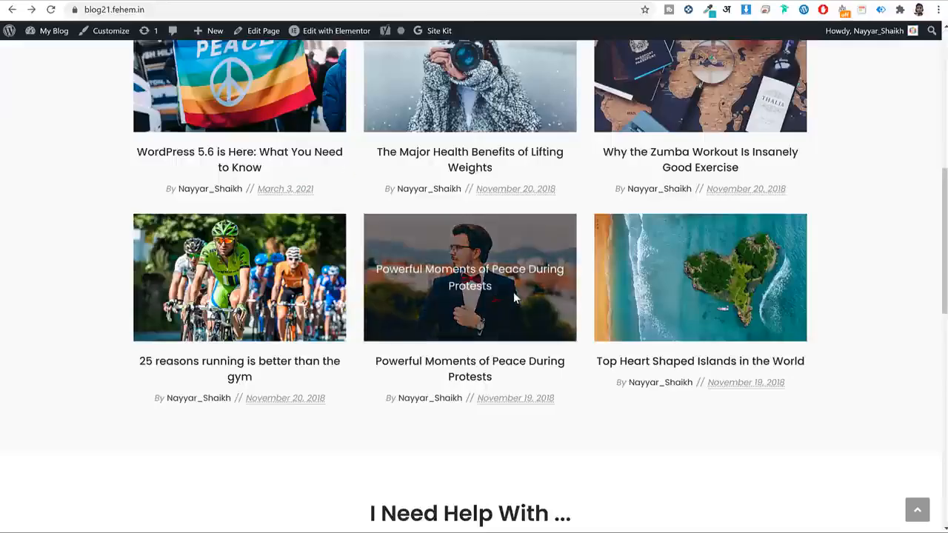
scroll(513, 292, down, 7)
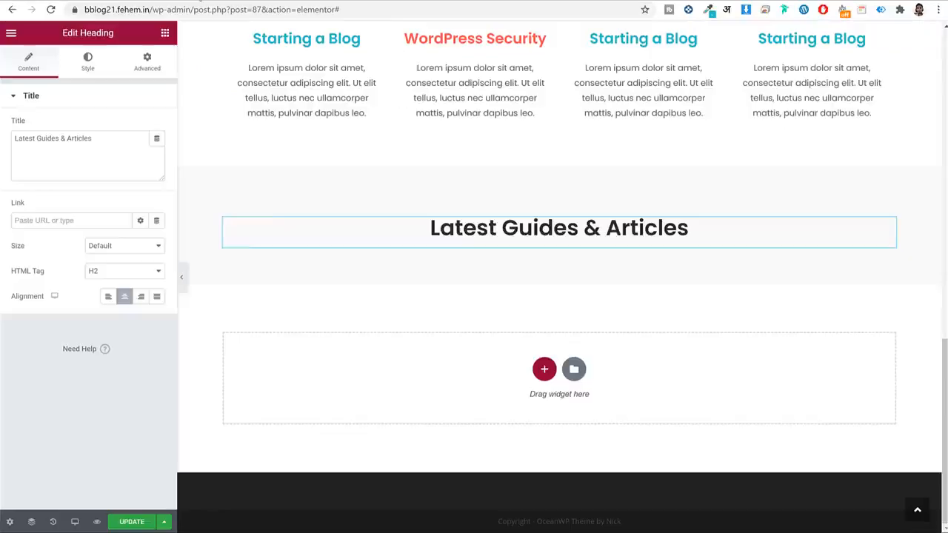
click(564, 228)
text(Today's Popular Deals)
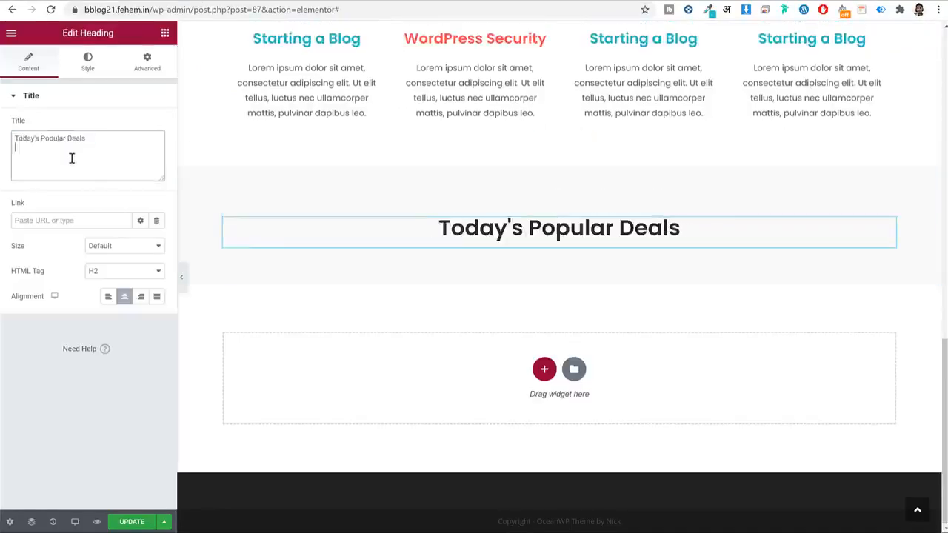
Add an Inner Section widget beneath the Today's Popular Deals heading.
click(165, 33)
drag(44, 148, 542, 237)
right_click(228, 250)
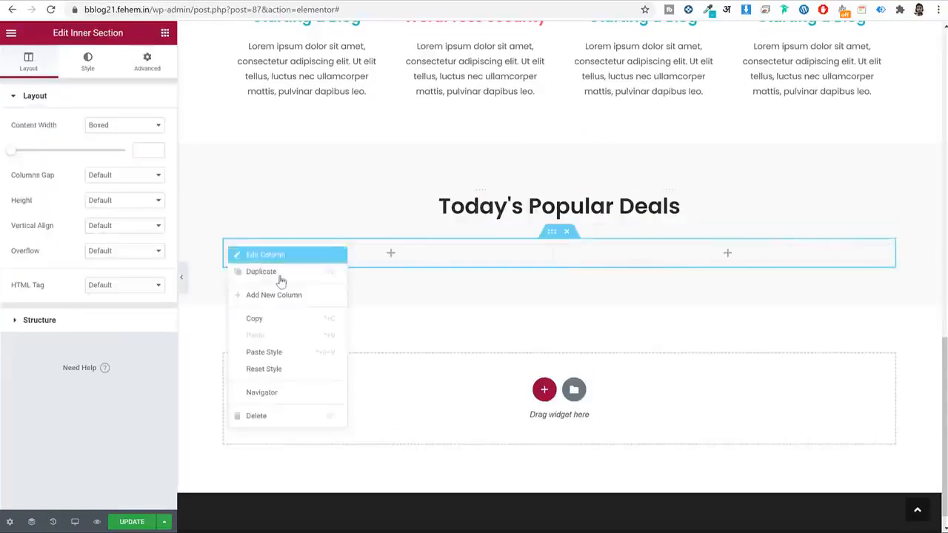
Add a third column to the deals inner section.
click(288, 303)
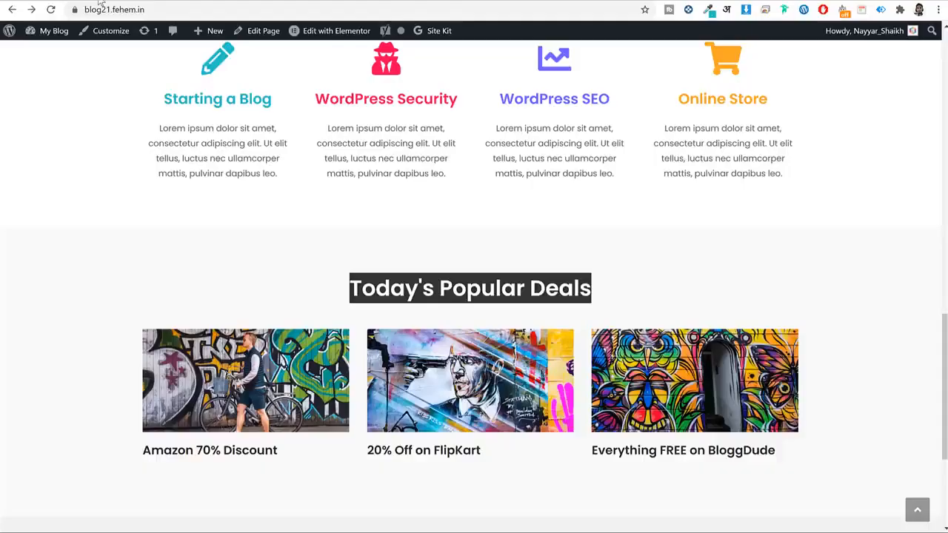
scroll(242, 299, down, 3)
drag(288, 231, 137, 221)
key(ctrl+c)
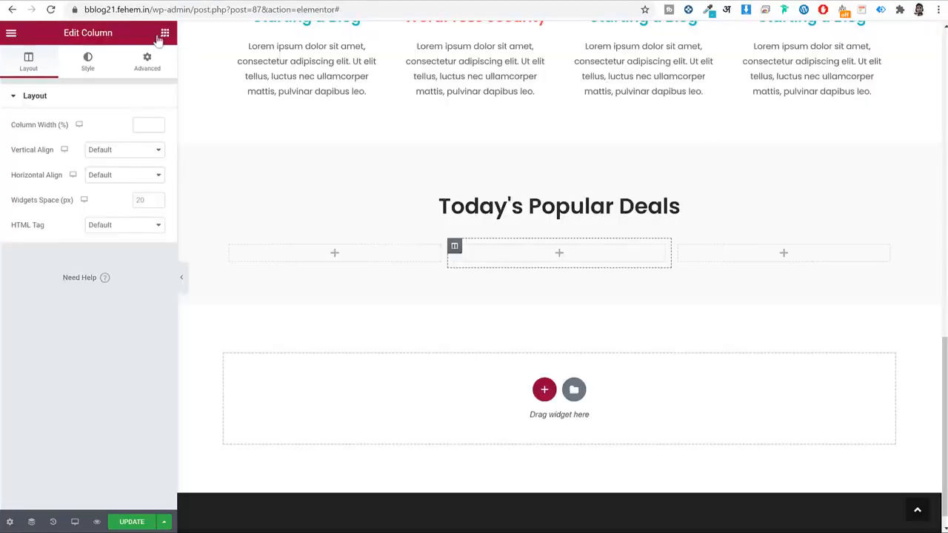
Place an Image widget in column one showing the uploaded docent_blog_4-1140x570-1 picture.
click(163, 34)
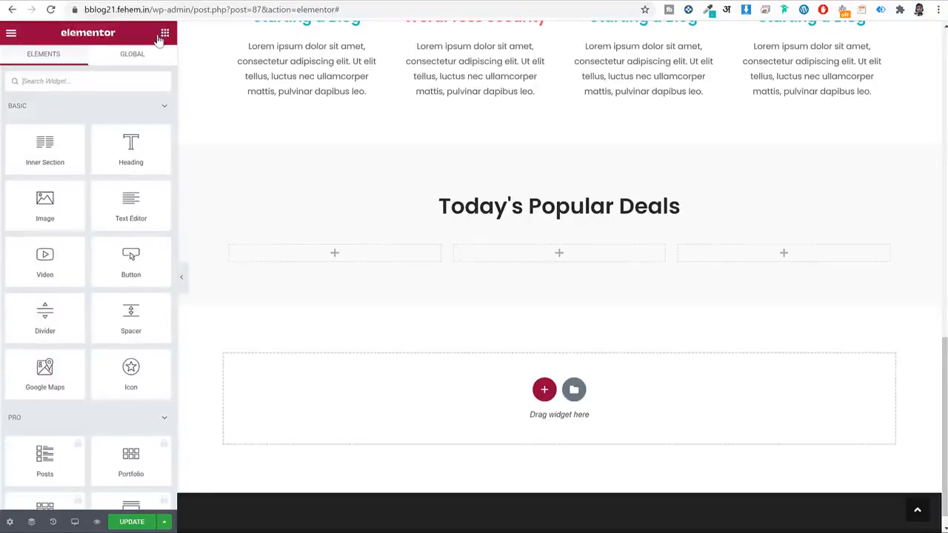
drag(43, 211, 323, 254)
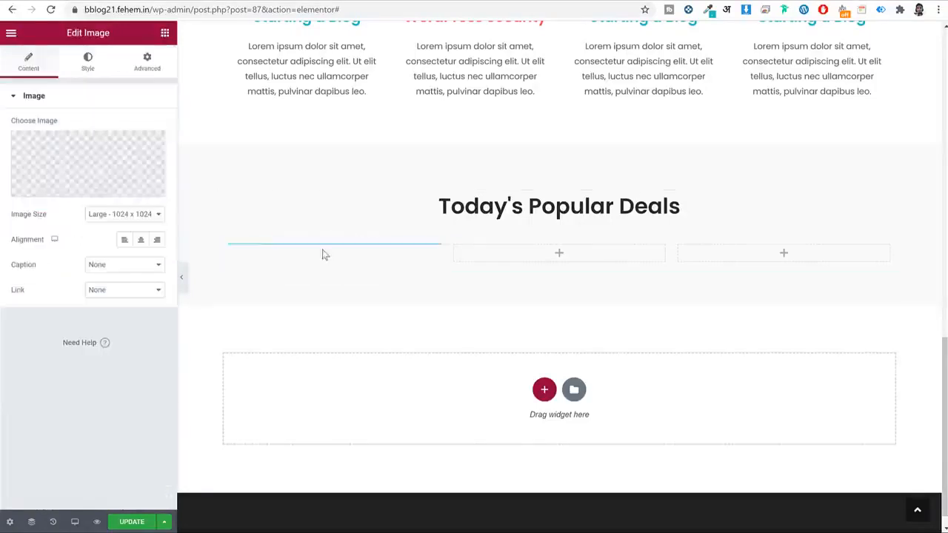
click(134, 165)
click(44, 78)
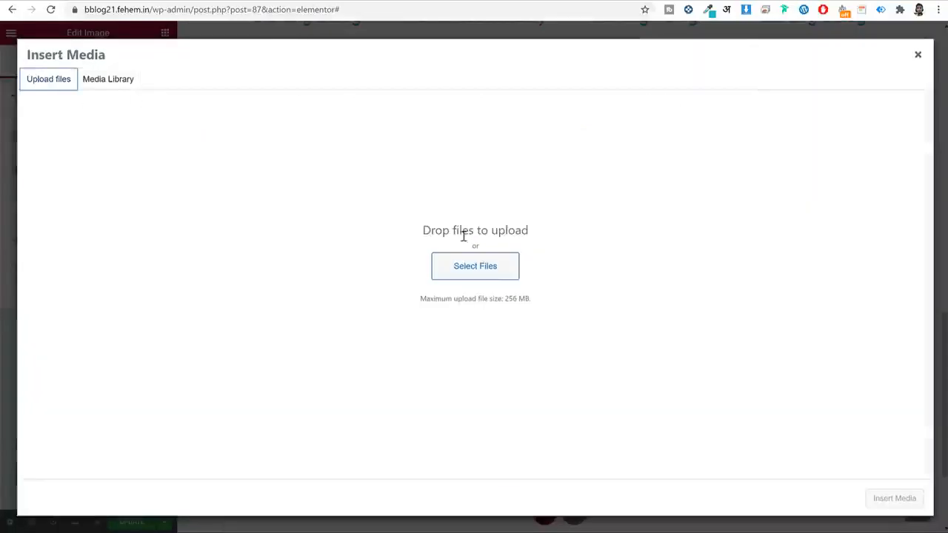
click(501, 269)
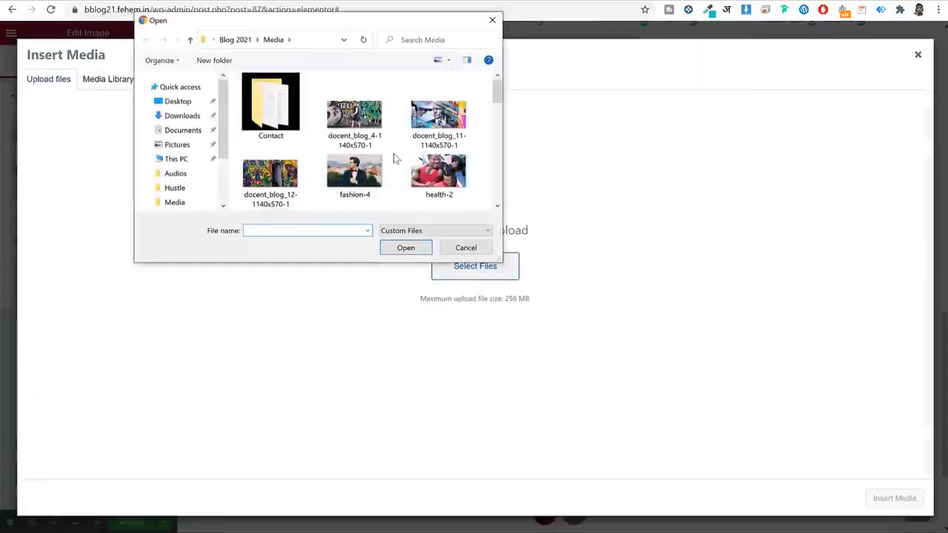
click(353, 118)
click(404, 249)
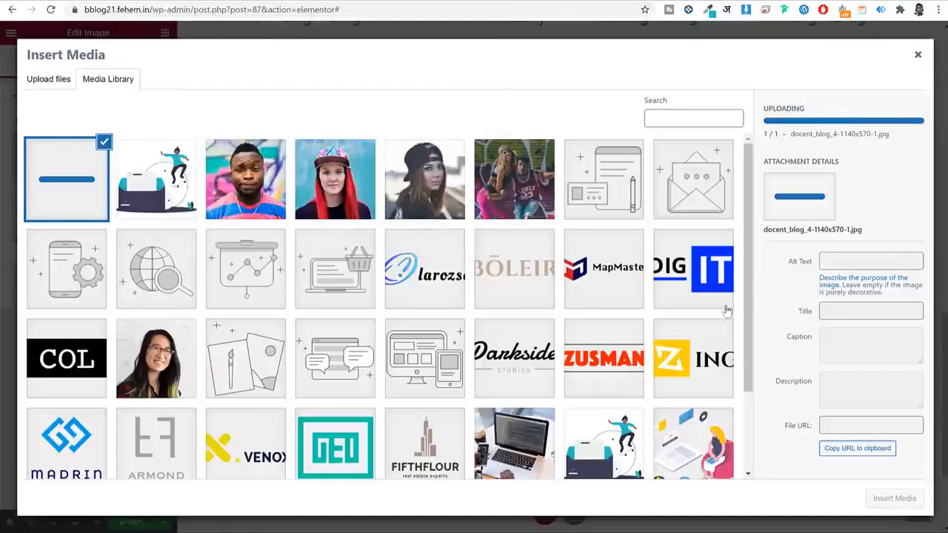
click(910, 501)
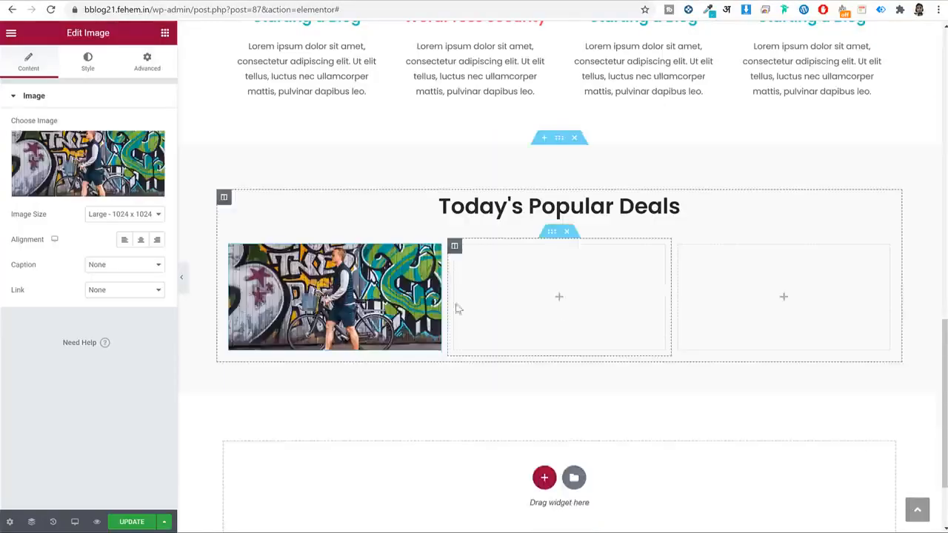
click(165, 33)
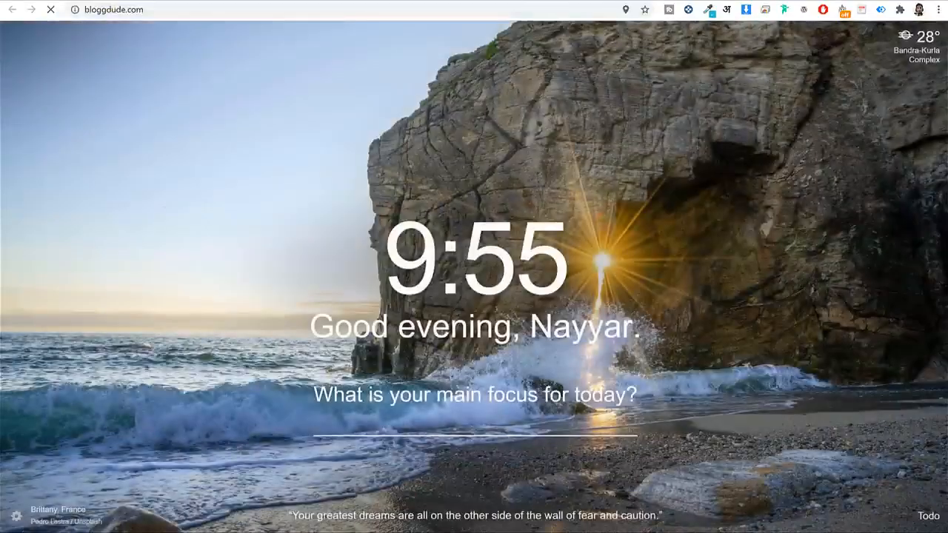
scroll(641, 185, down, 15)
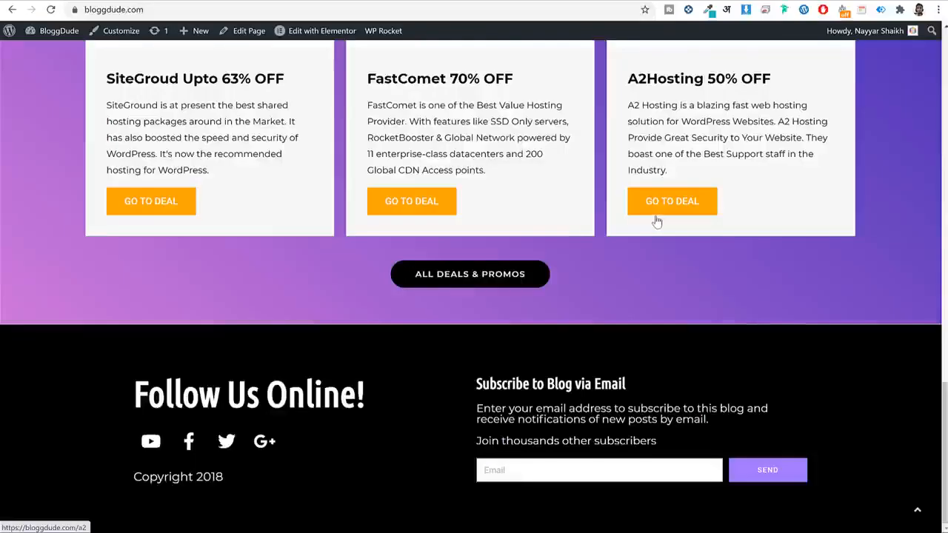
scroll(659, 216, up, 4)
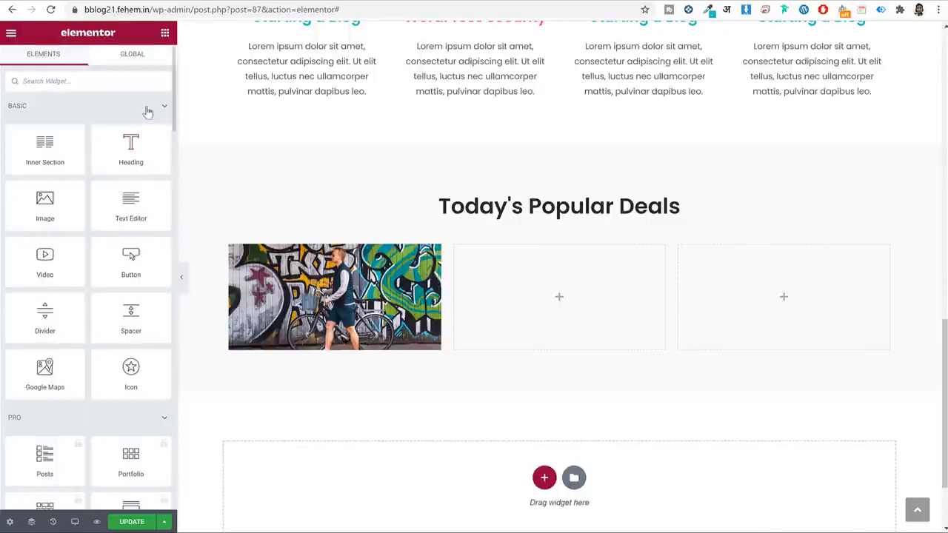
Add an 'Amazon 70% Discount' heading under the first image, styled with the dark global colour and global font.
drag(252, 199, 329, 348)
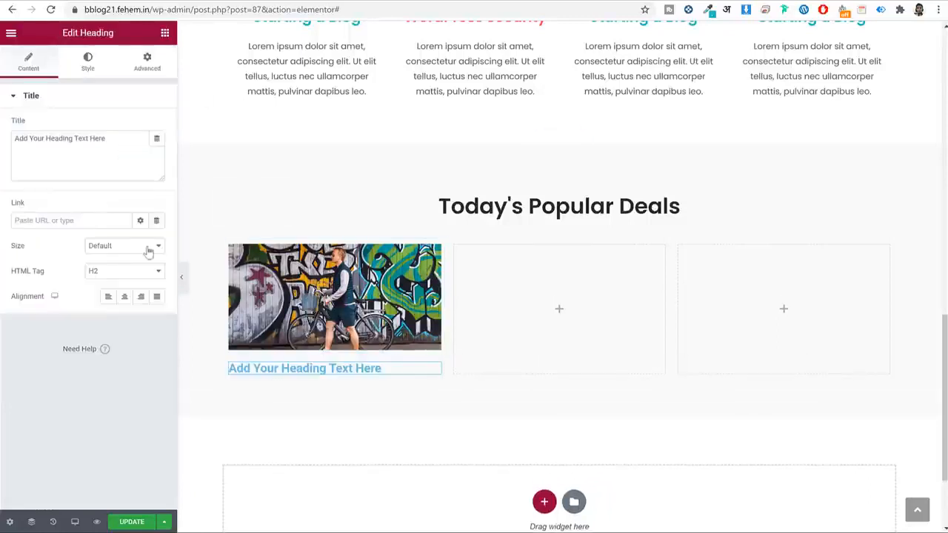
key(ctrl+v)
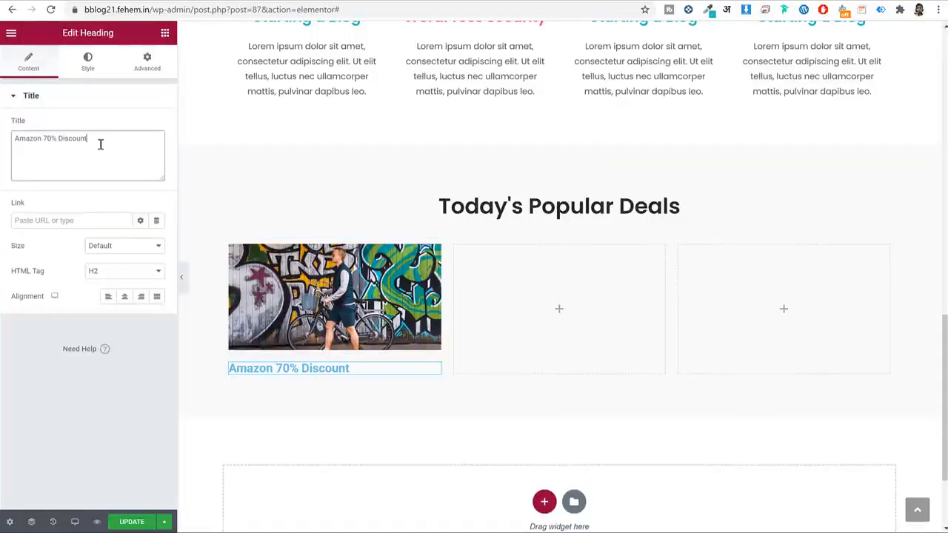
click(88, 63)
click(141, 125)
click(89, 265)
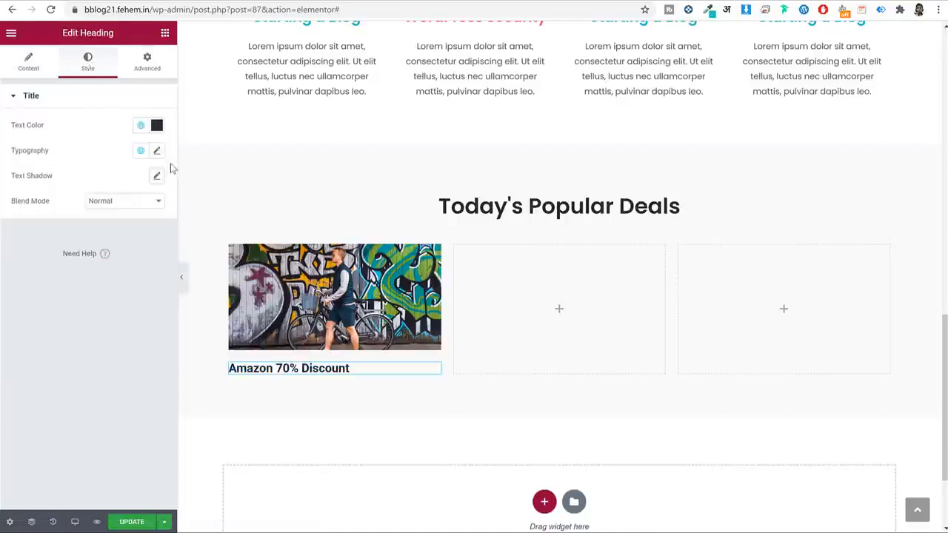
click(137, 151)
click(77, 270)
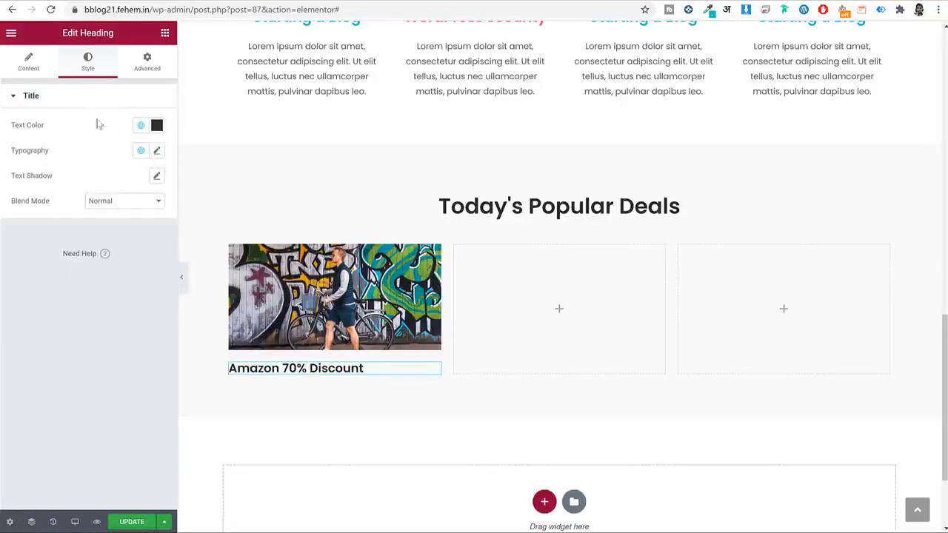
click(11, 33)
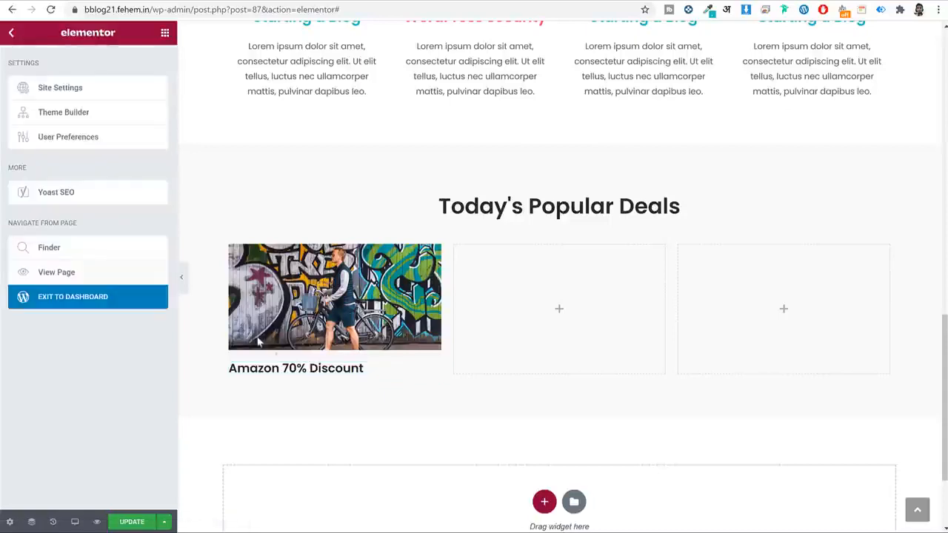
click(288, 364)
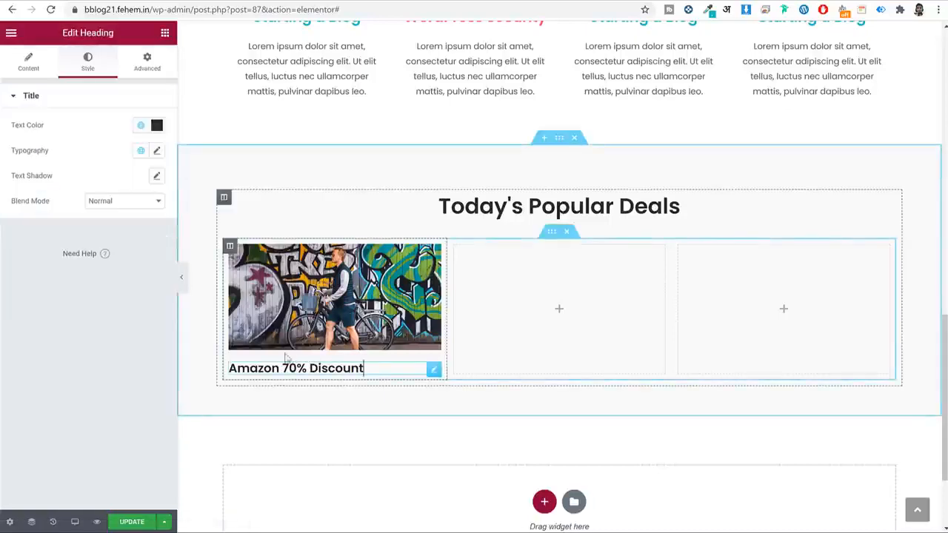
click(30, 64)
click(67, 220)
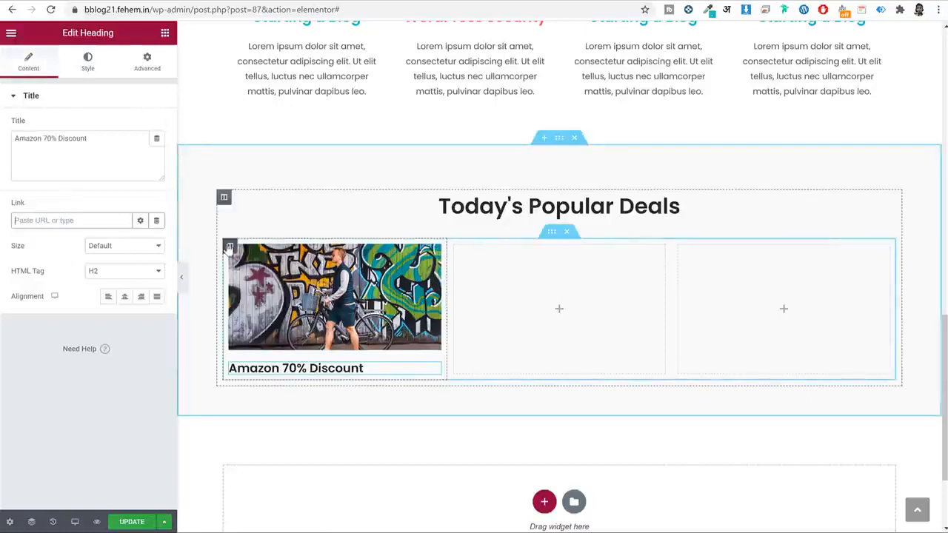
Copy the graffiti bicycle image into the middle and third deal columns.
right_click(229, 248)
right_click(393, 283)
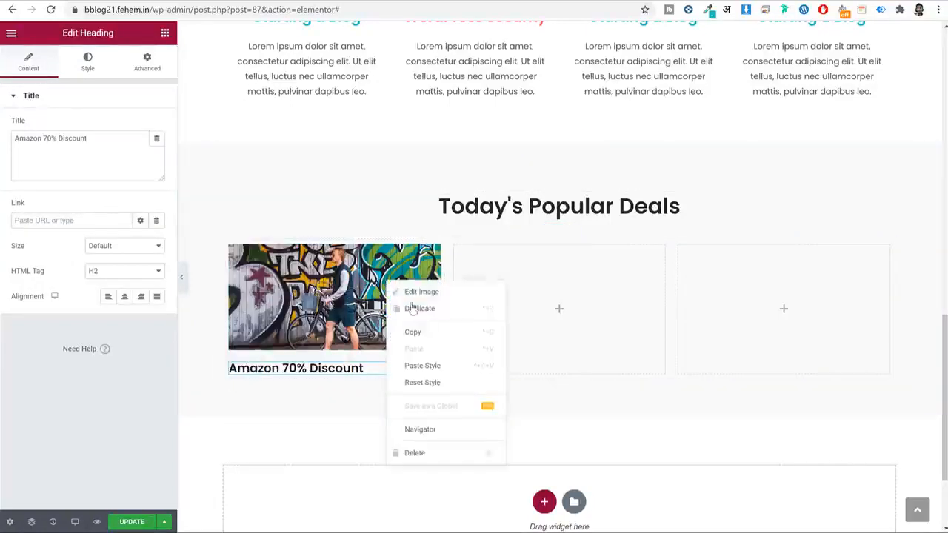
click(438, 331)
right_click(498, 309)
click(533, 395)
right_click(797, 290)
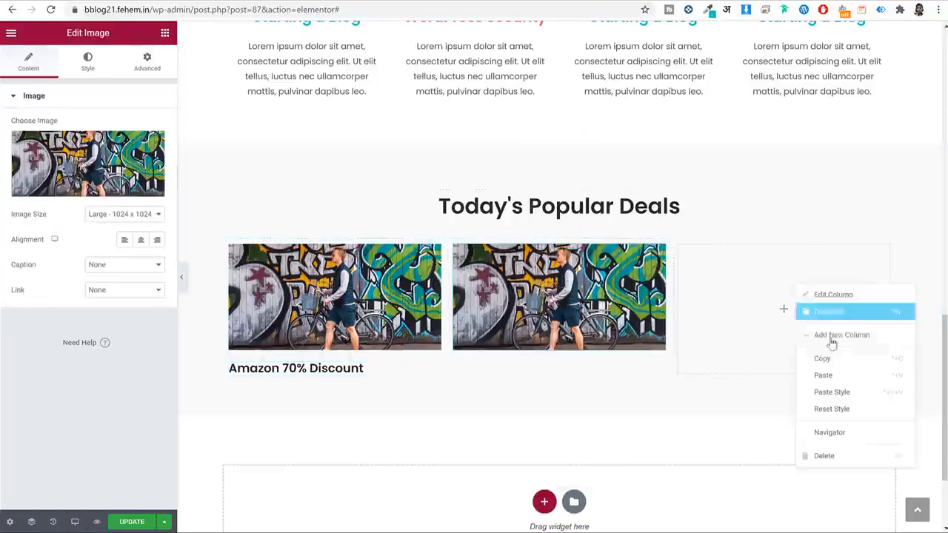
click(835, 379)
Copy the Amazon 70% Discount heading under the third and middle images.
right_click(356, 368)
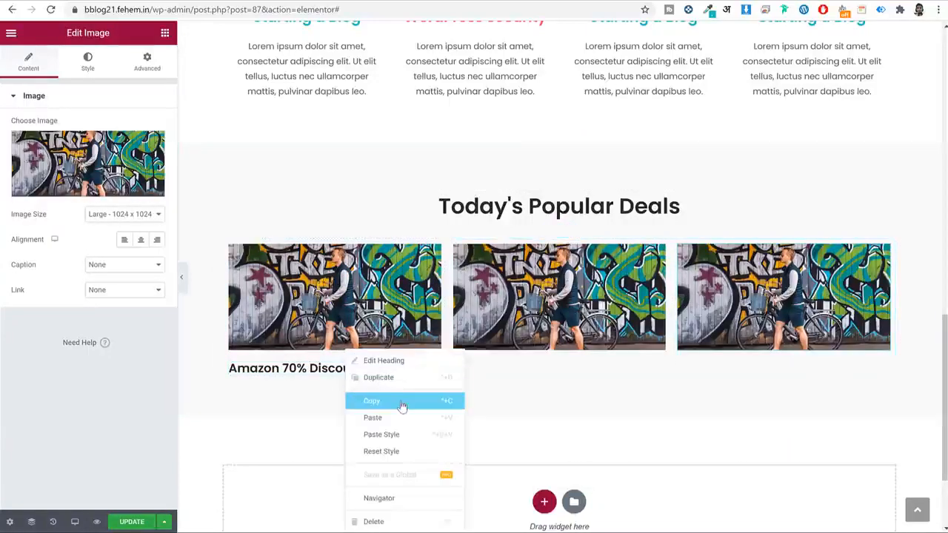
click(403, 401)
right_click(556, 340)
click(625, 404)
right_click(751, 296)
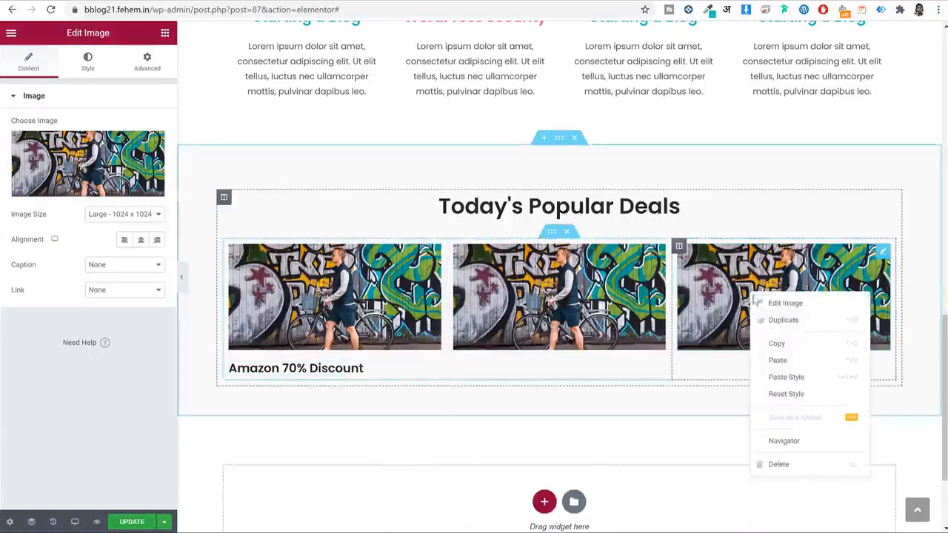
click(788, 361)
right_click(487, 318)
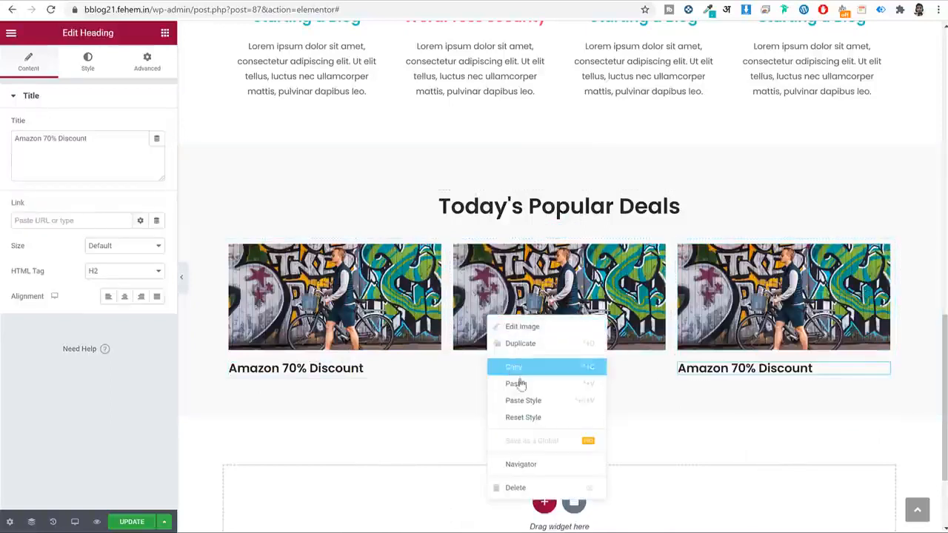
click(520, 384)
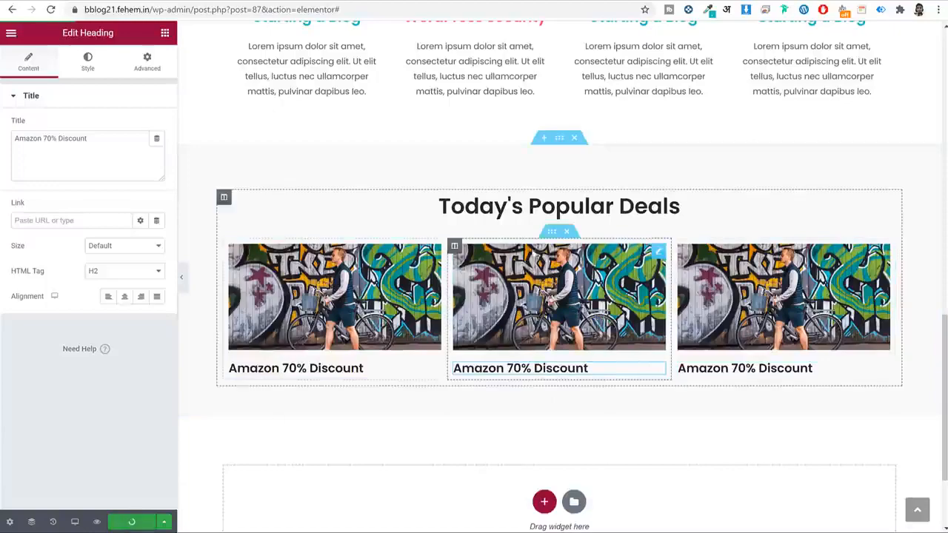
Delete the editor part of the page address to head back to wp-admin.
scroll(571, 252, up, 12)
scroll(571, 251, down, 12)
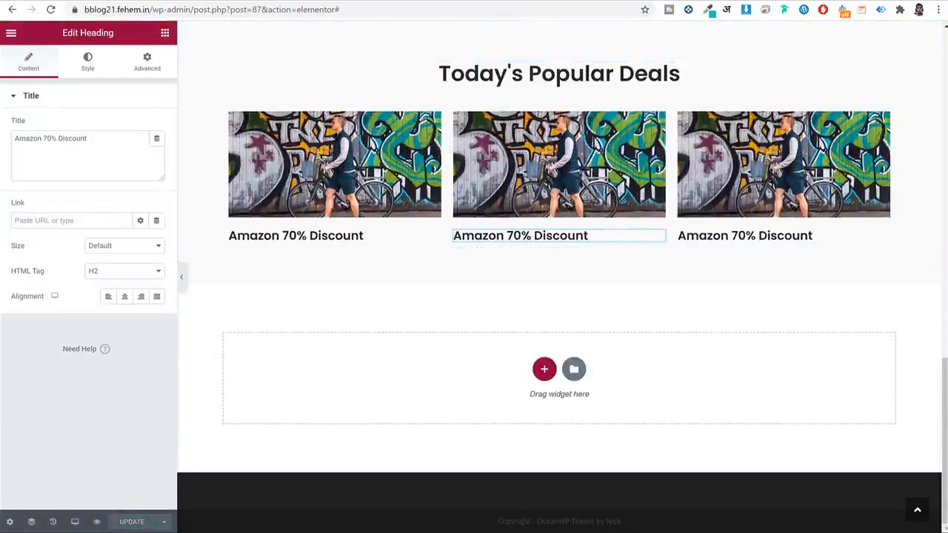
drag(194, 9, 750, 29)
key(BackSpace)
Create and publish a new page titled Blog.
key(Return)
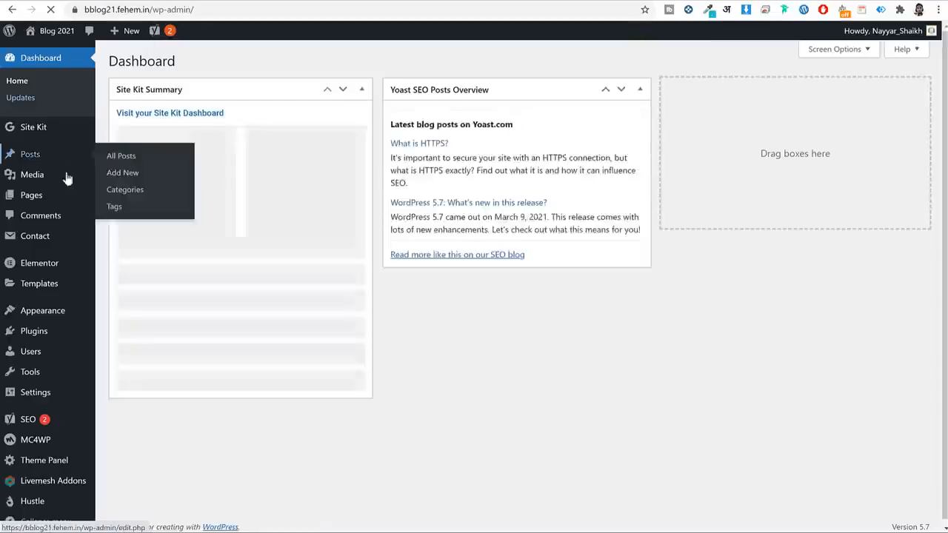
mouse_move(47, 197)
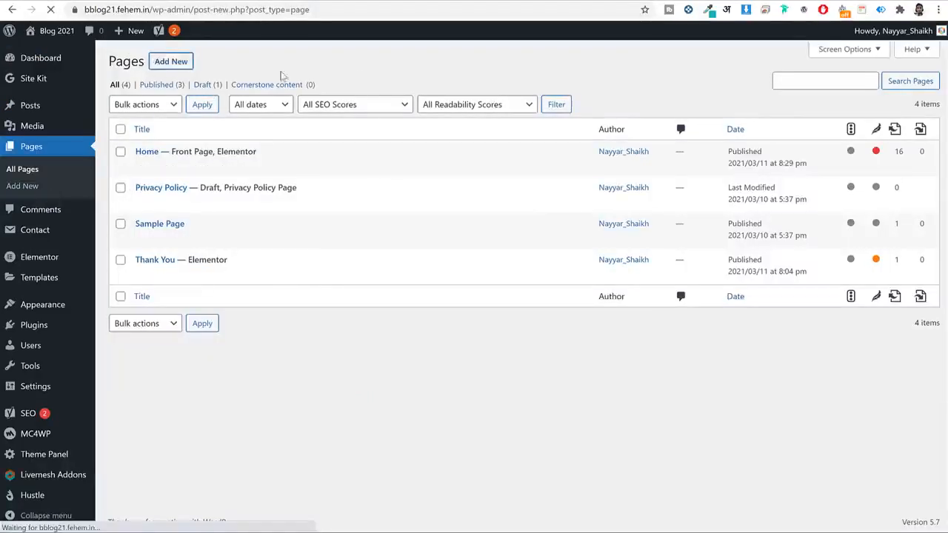
text(Blog)
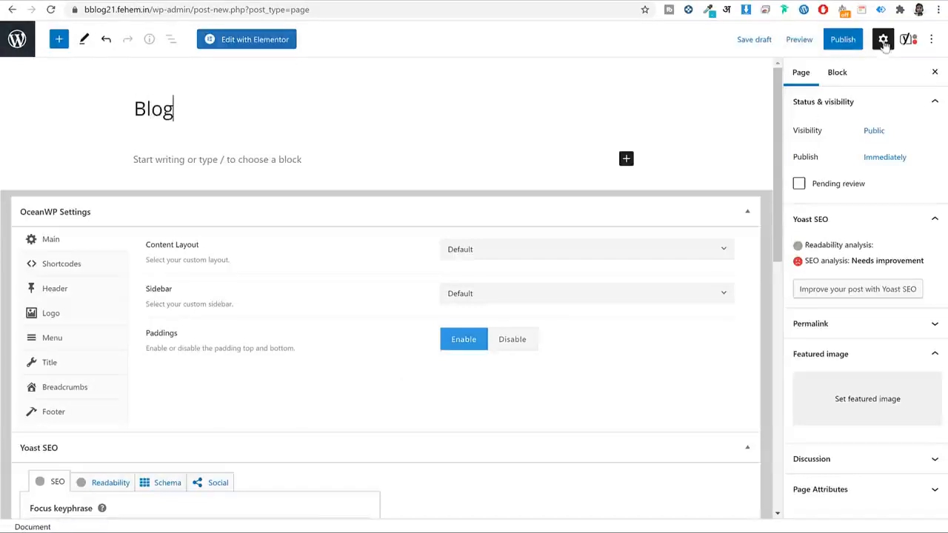
click(840, 39)
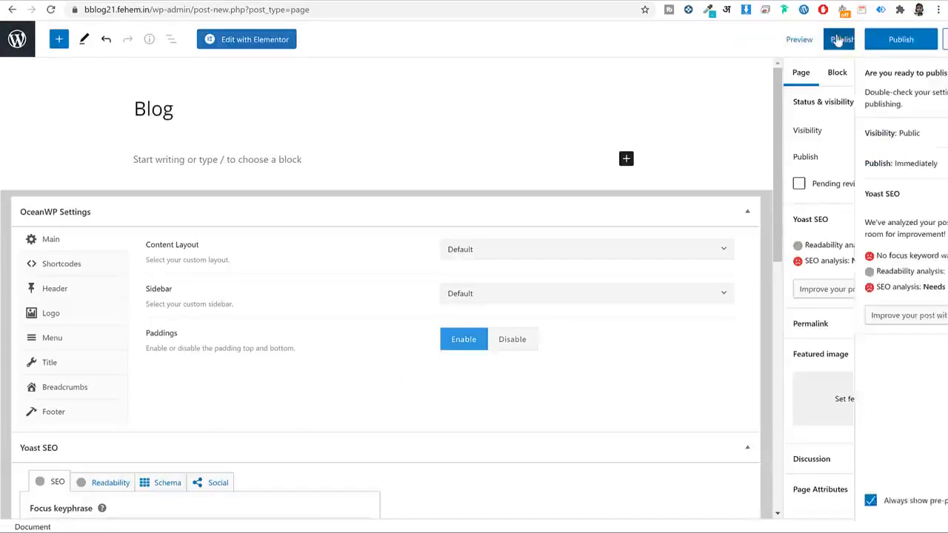
click(836, 40)
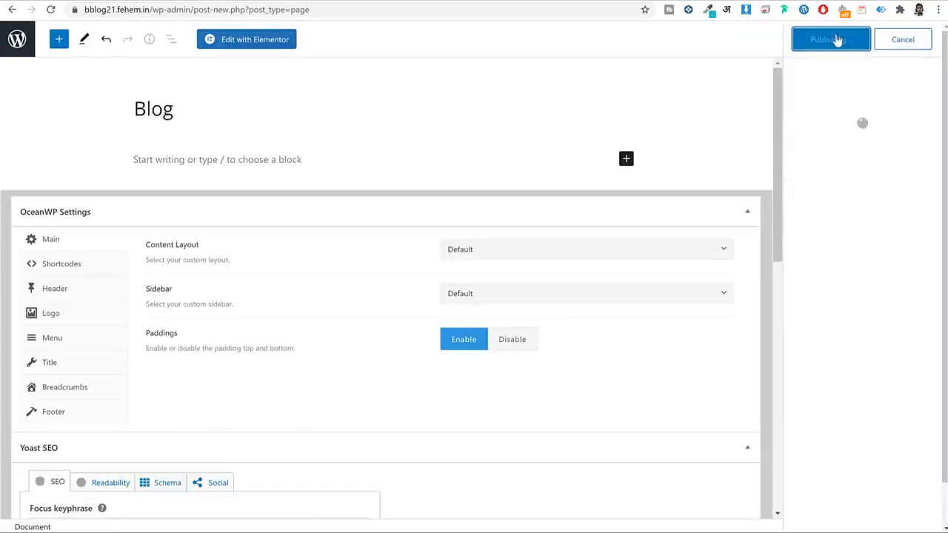
Set Blog as the posts page in Reading settings and save.
click(17, 40)
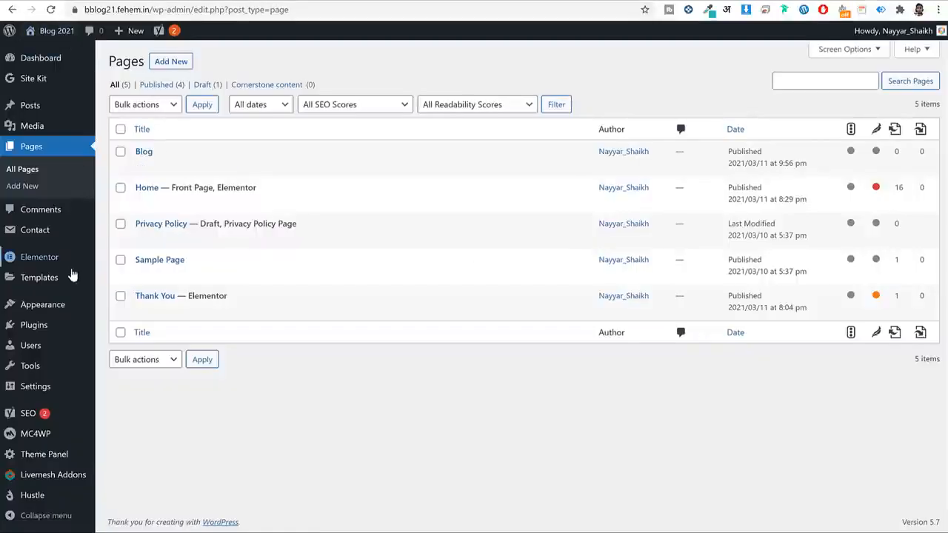
mouse_move(35, 389)
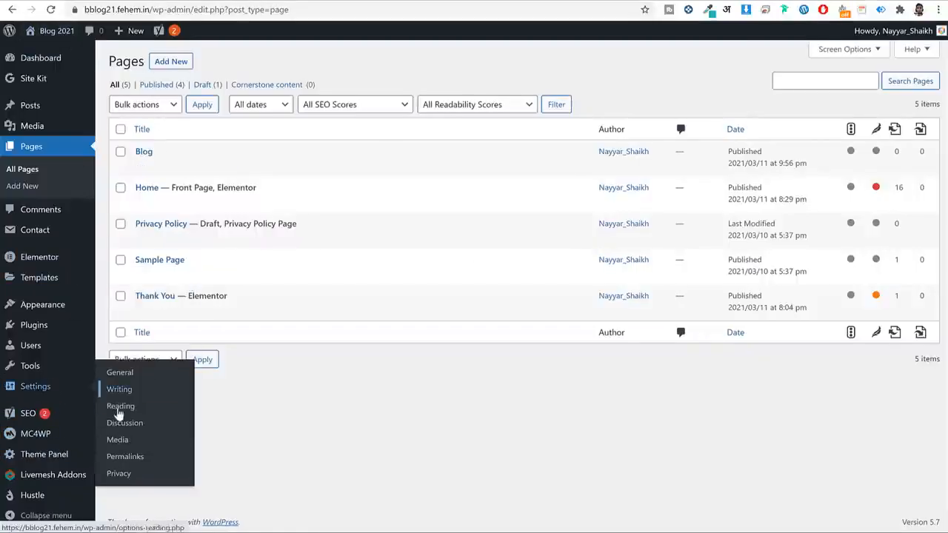
click(119, 407)
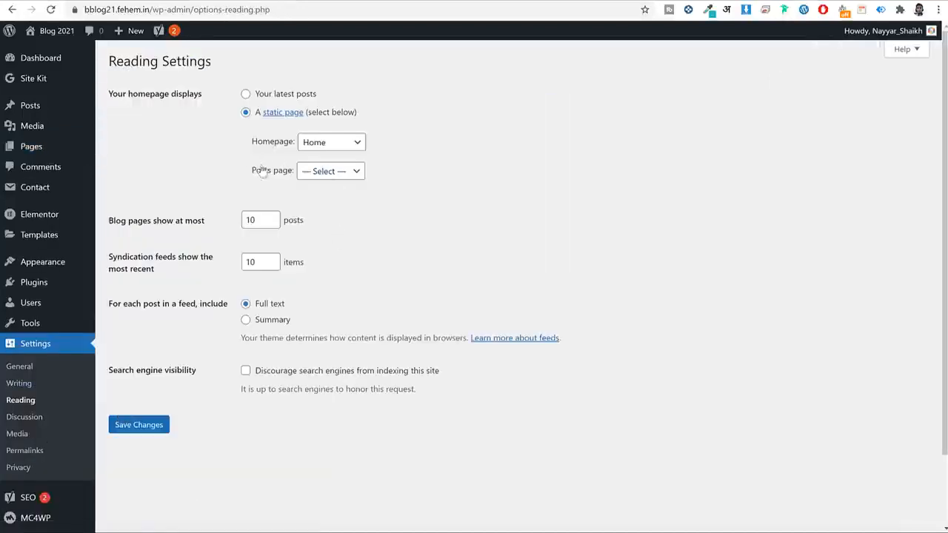
click(318, 176)
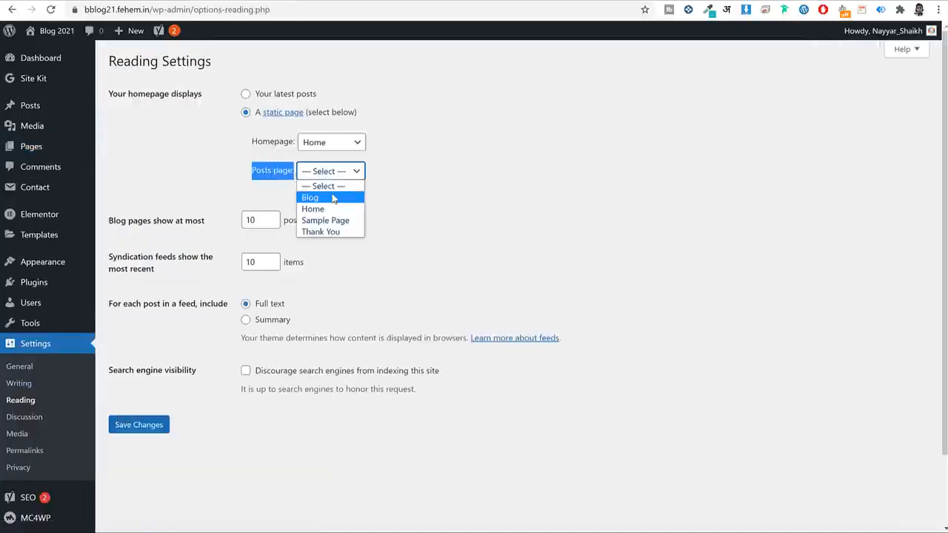
click(318, 195)
click(153, 436)
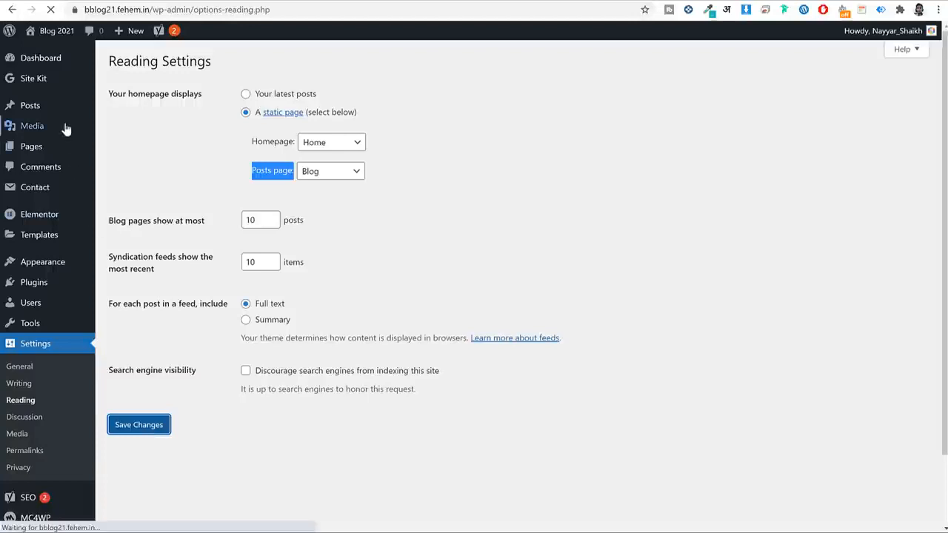
Confirm Blog is labelled Posts Page and view it on the live site.
click(41, 154)
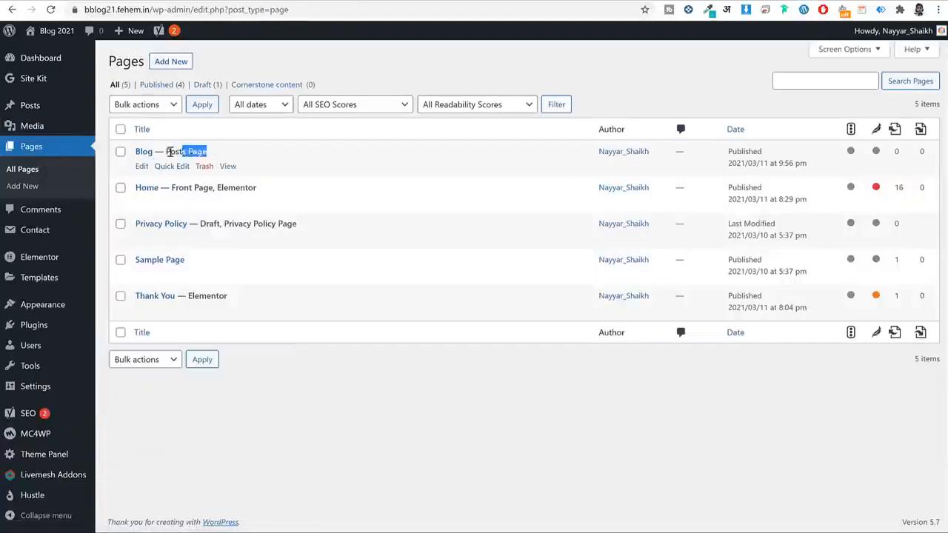
drag(168, 151, 161, 151)
click(228, 167)
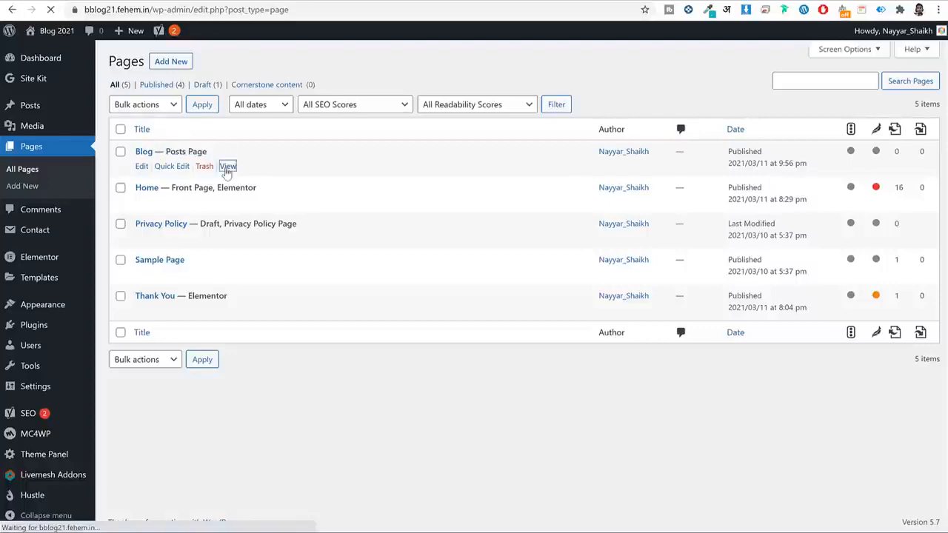
scroll(528, 290, down, 4)
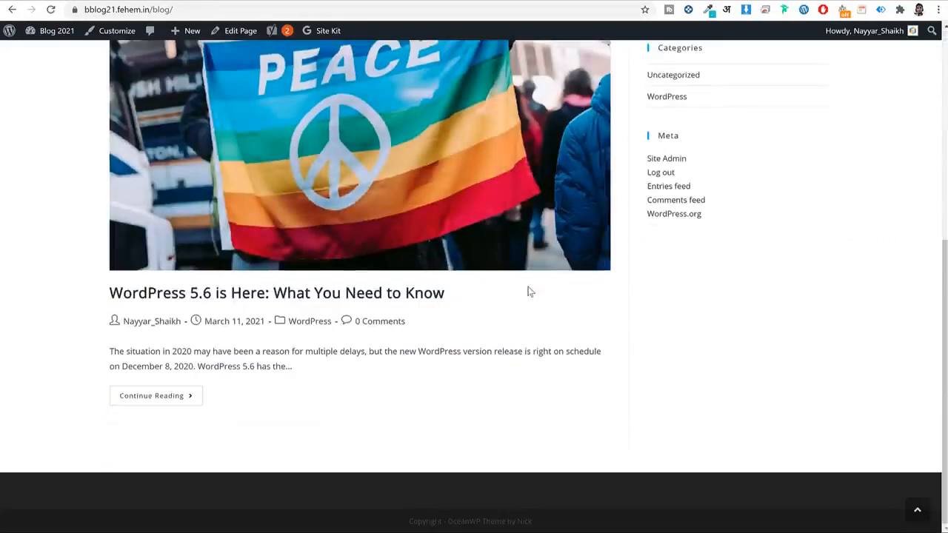
scroll(529, 291, up, 1)
scroll(529, 291, up, 4)
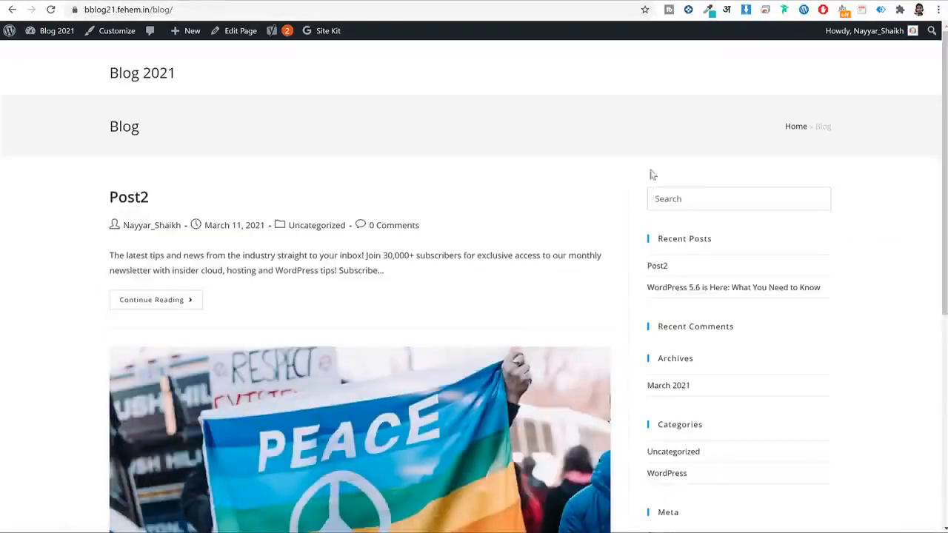
scroll(482, 281, down, 3)
scroll(459, 236, up, 3)
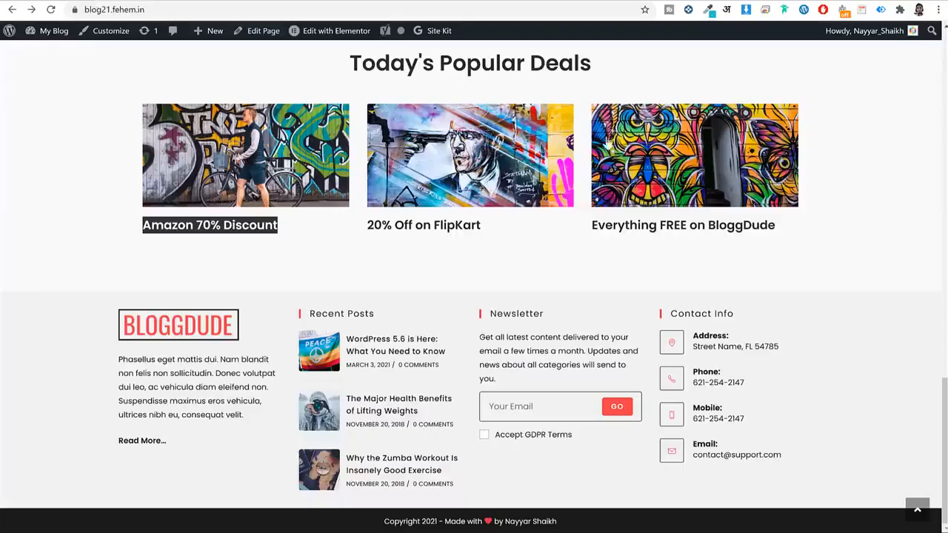
scroll(598, 148, up, 8)
scroll(598, 148, up, 8)
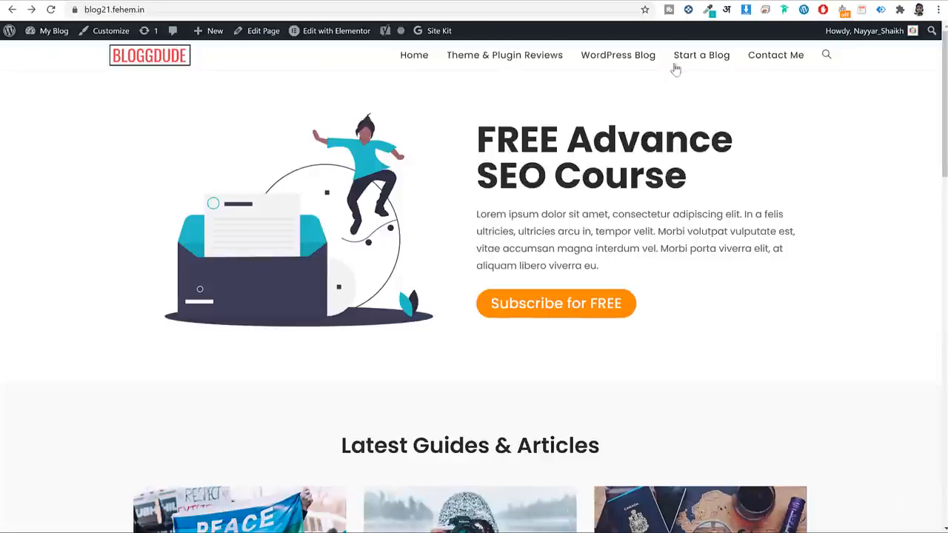
Compare with the sample site's Blog page, then return to the admin dashboard.
click(641, 59)
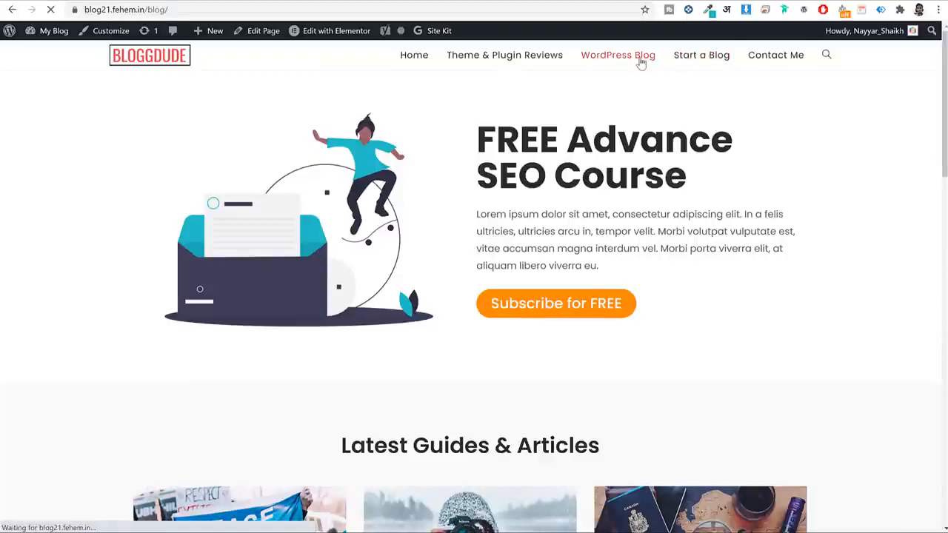
scroll(598, 233, down, 15)
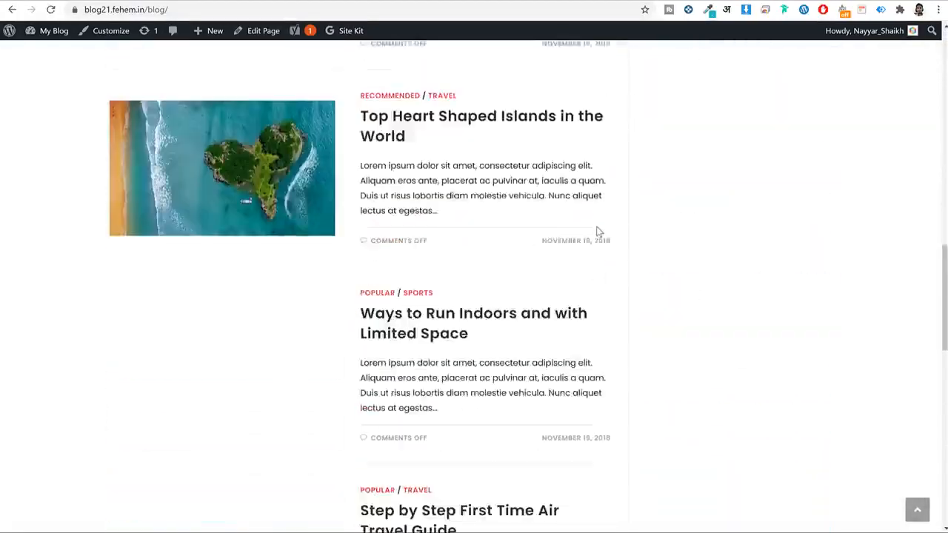
scroll(598, 233, up, 15)
click(219, 1)
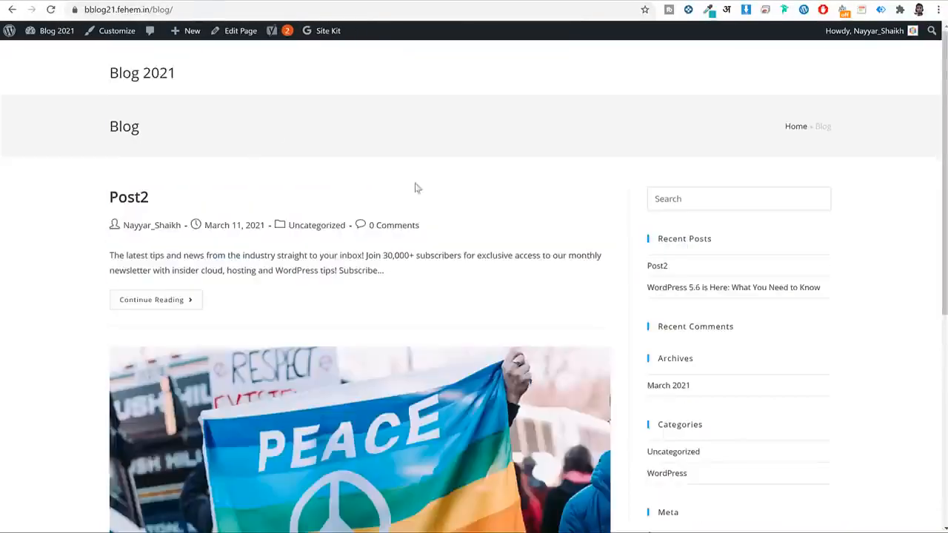
scroll(538, 268, down, 7)
scroll(539, 269, up, 4)
scroll(538, 269, up, 3)
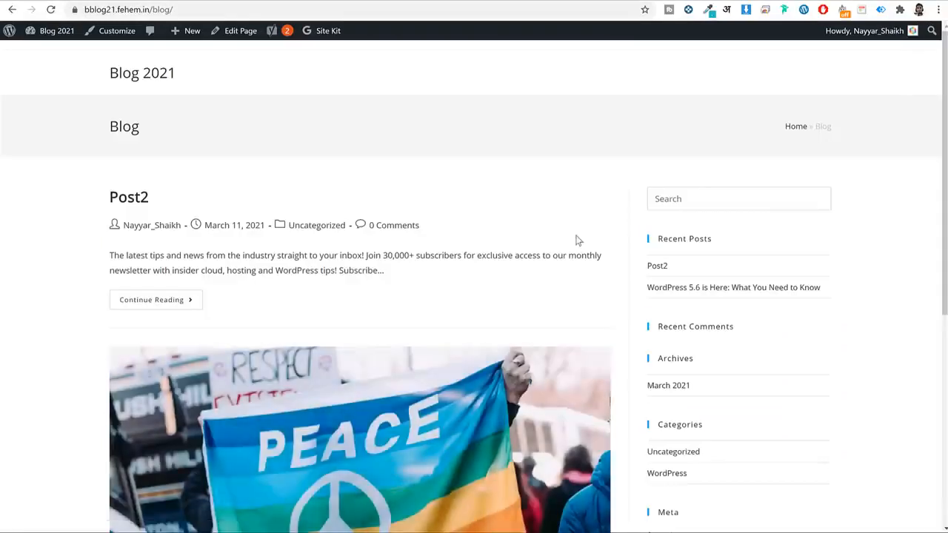
click(68, 40)
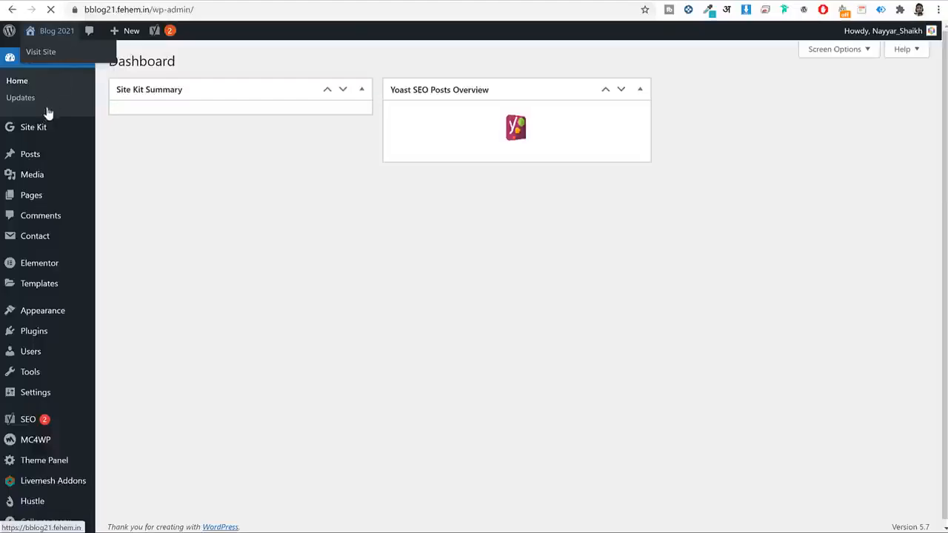
Publish a new Contact page with 100% Full Width layout and the page title hidden.
mouse_move(45, 198)
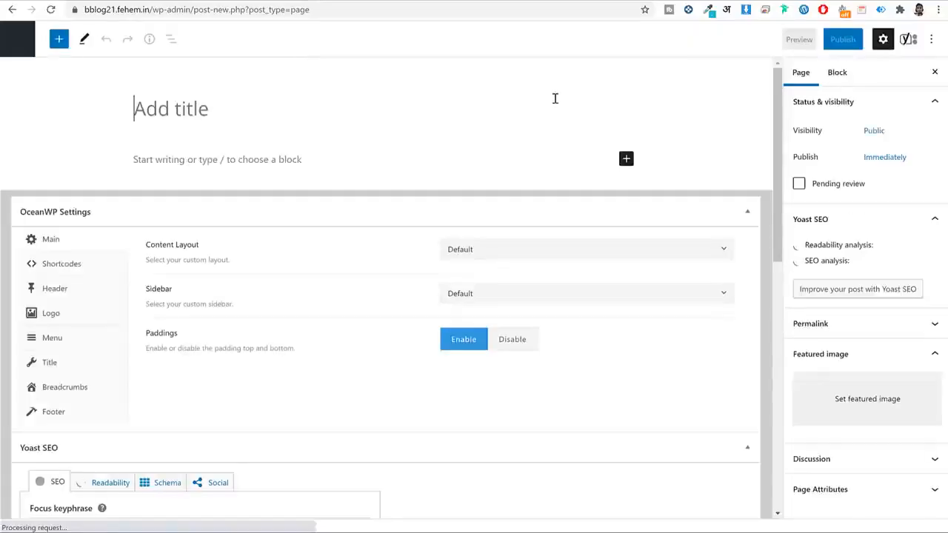
text(Contact)
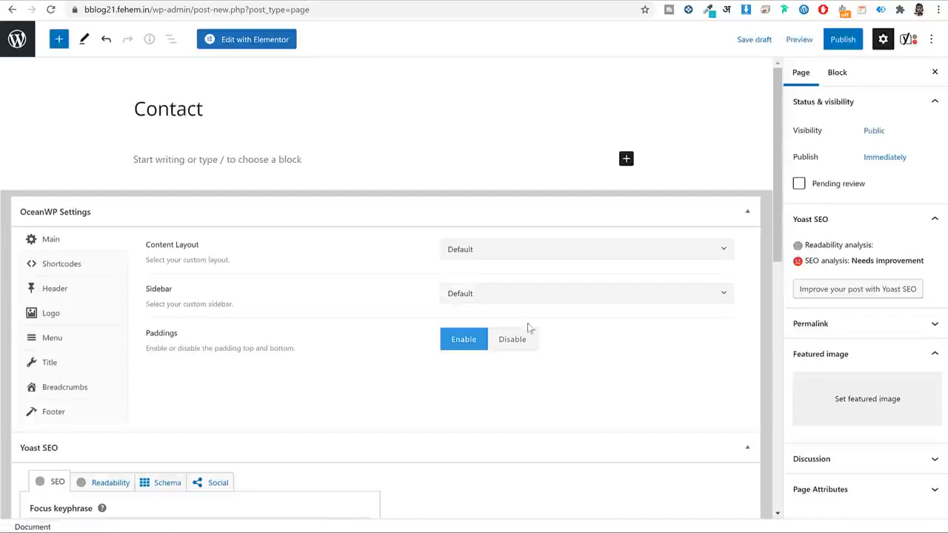
click(510, 252)
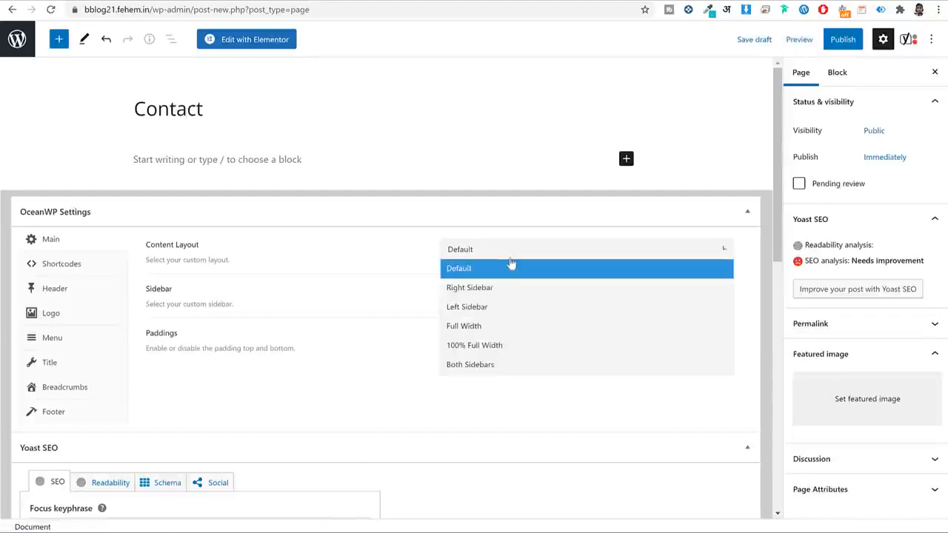
click(495, 345)
click(74, 364)
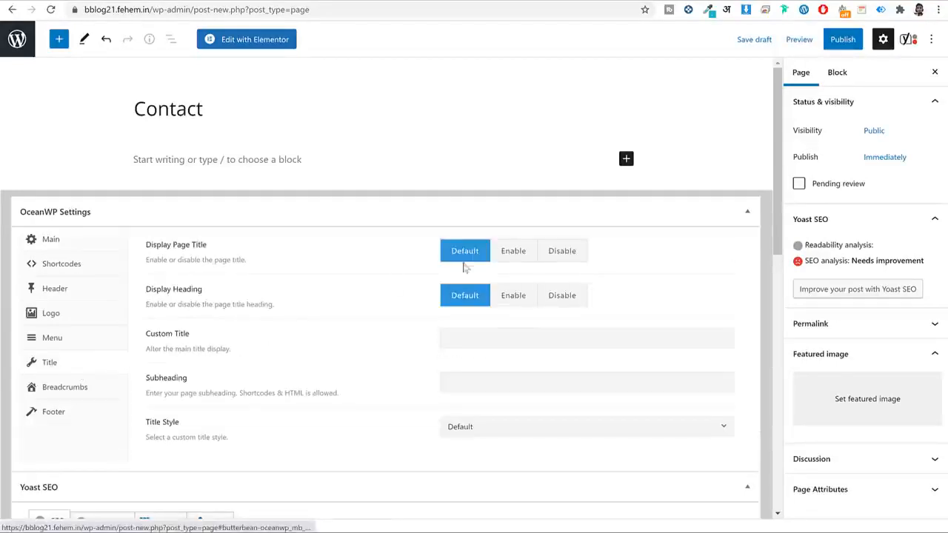
click(576, 254)
click(853, 43)
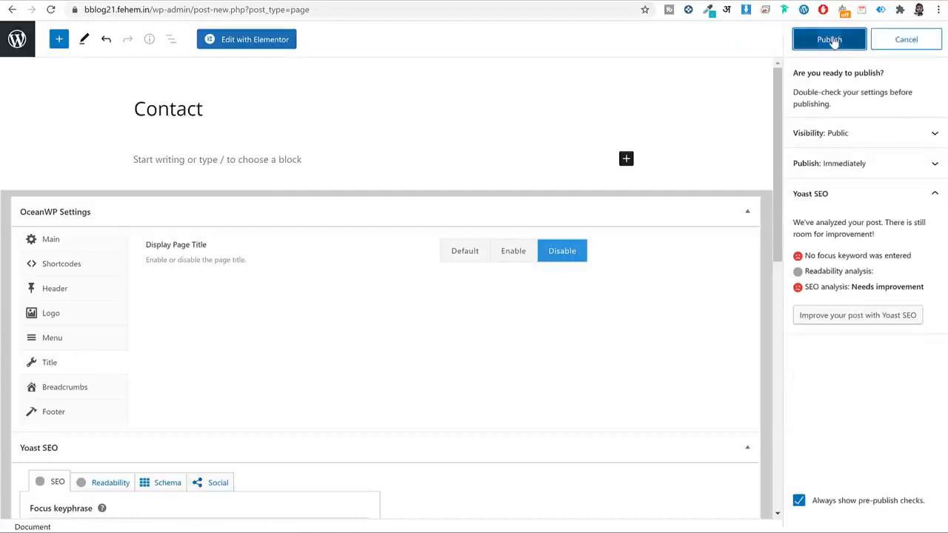
click(833, 39)
Open the Contact page in Elementor and preview the live contact page.
click(267, 46)
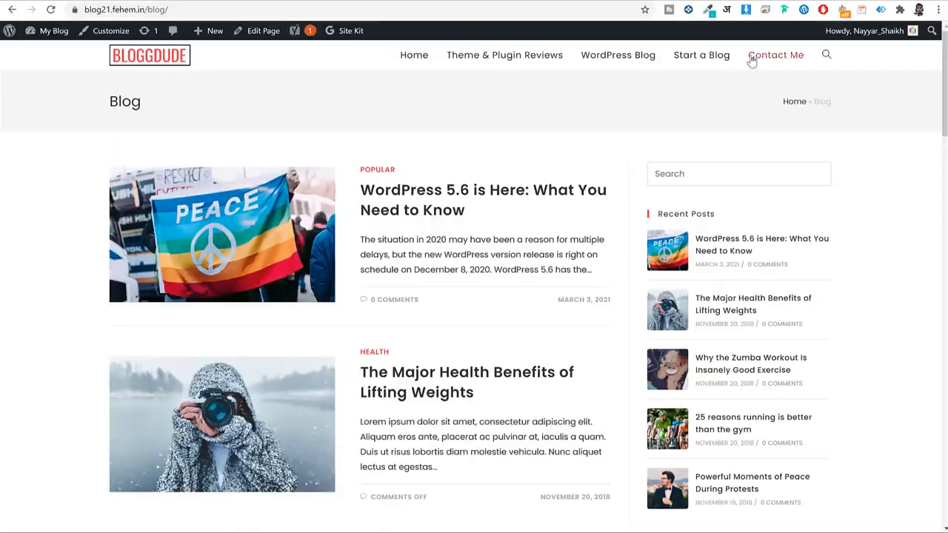
click(751, 60)
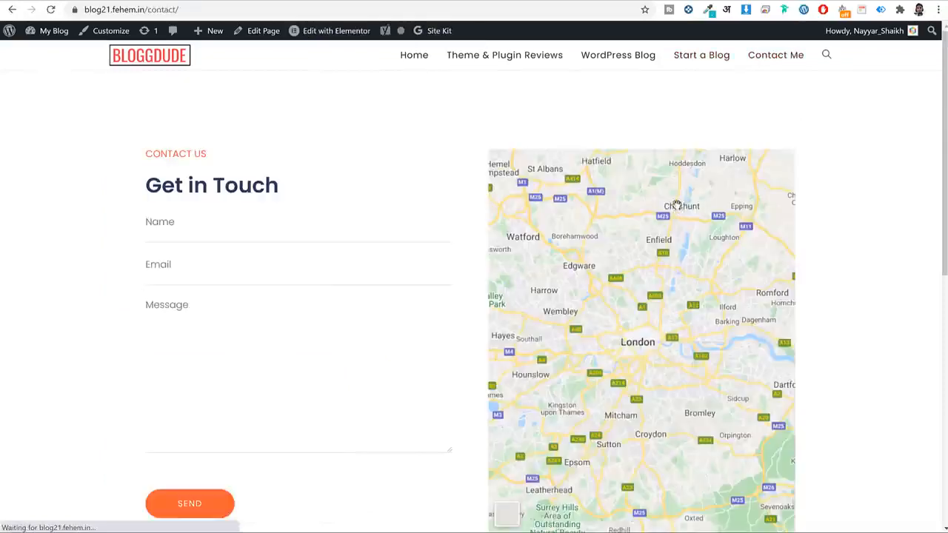
scroll(807, 237, down, 7)
scroll(807, 237, up, 7)
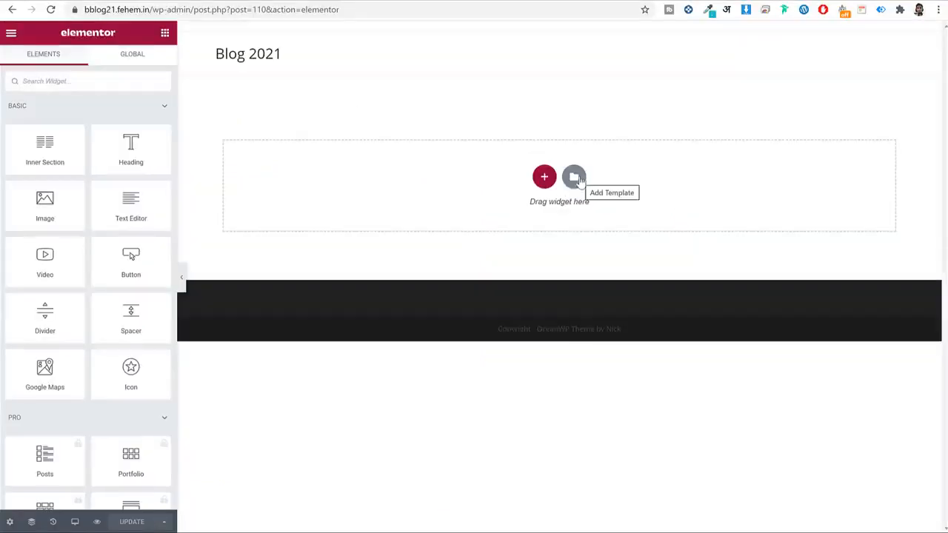
Import the Contact Page template file from the Contact folder and insert Contact Blog21.
click(575, 178)
click(541, 64)
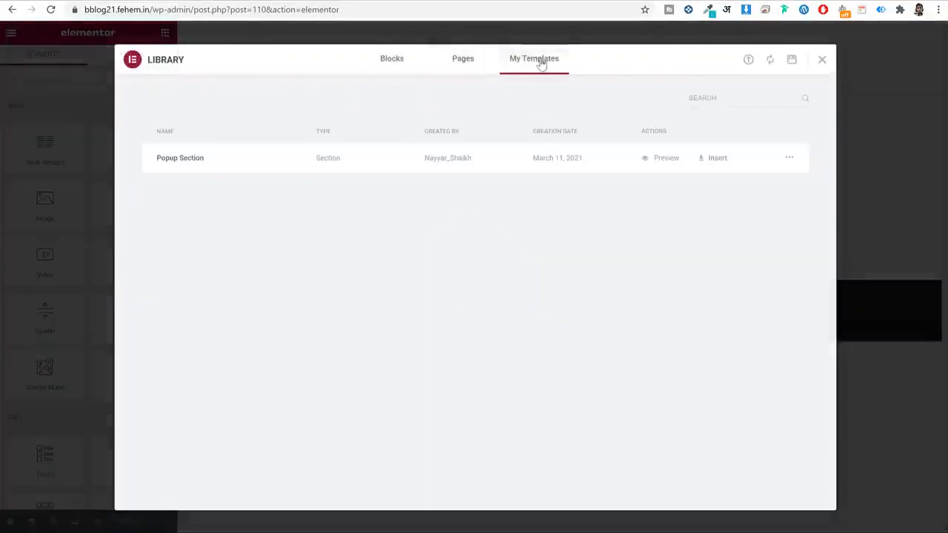
click(749, 60)
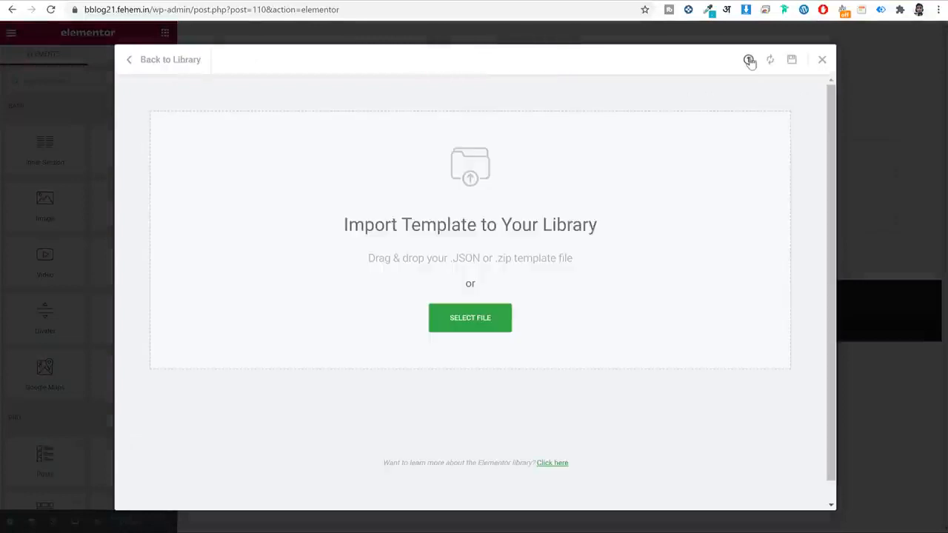
click(508, 311)
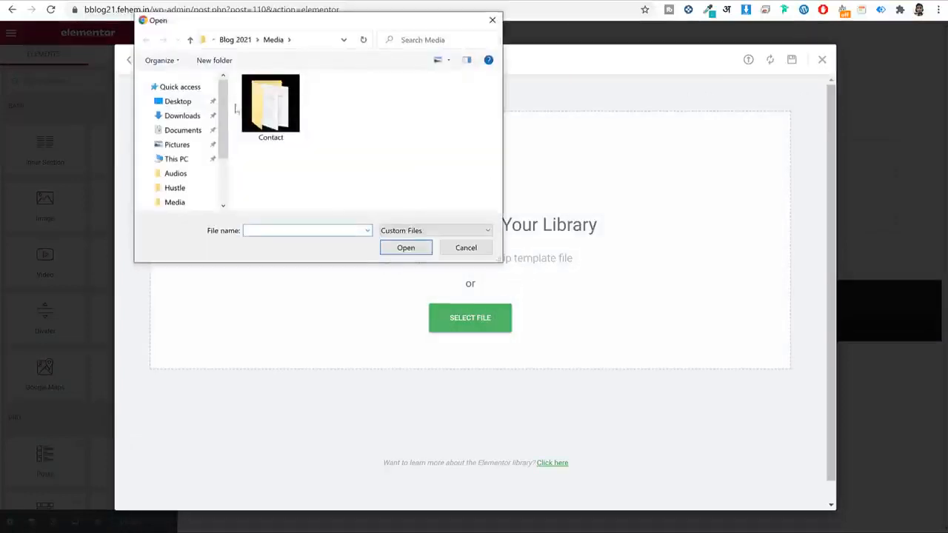
double_click(286, 107)
click(289, 100)
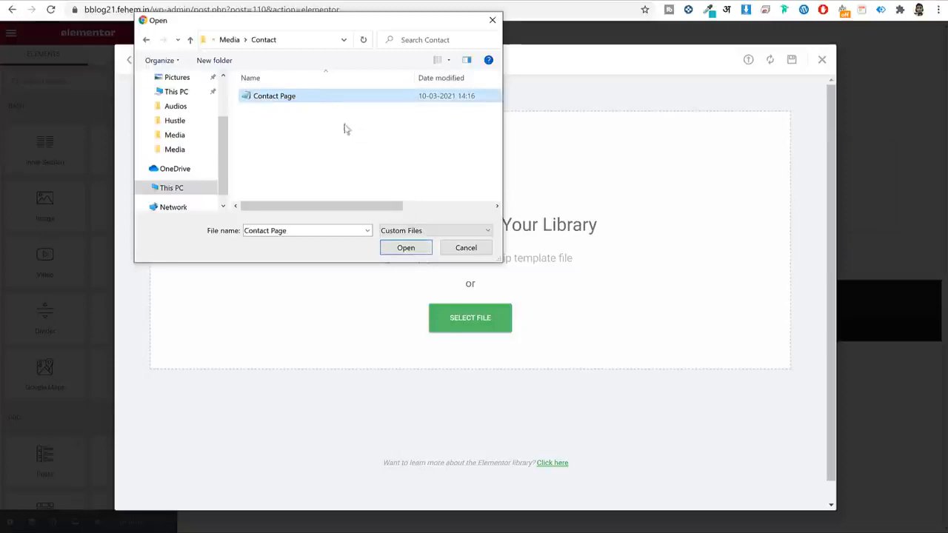
click(404, 249)
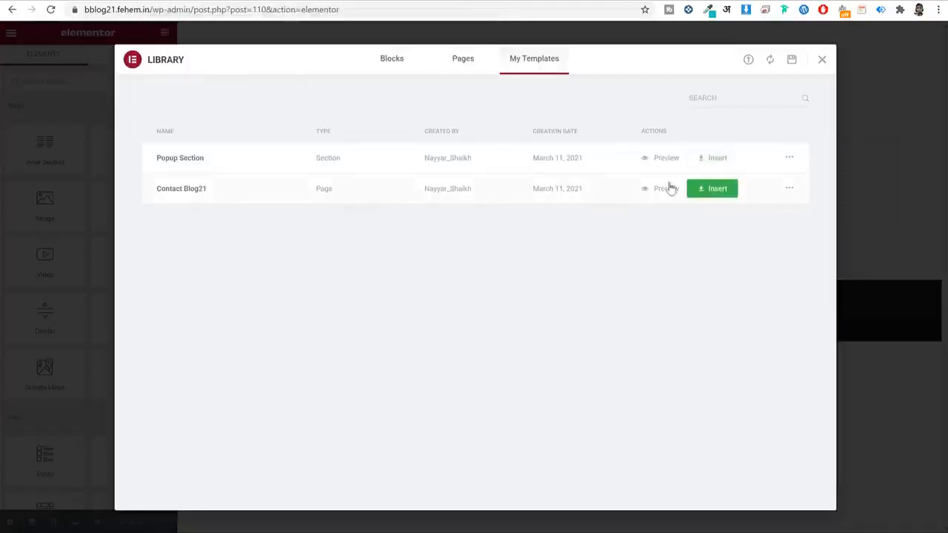
click(703, 190)
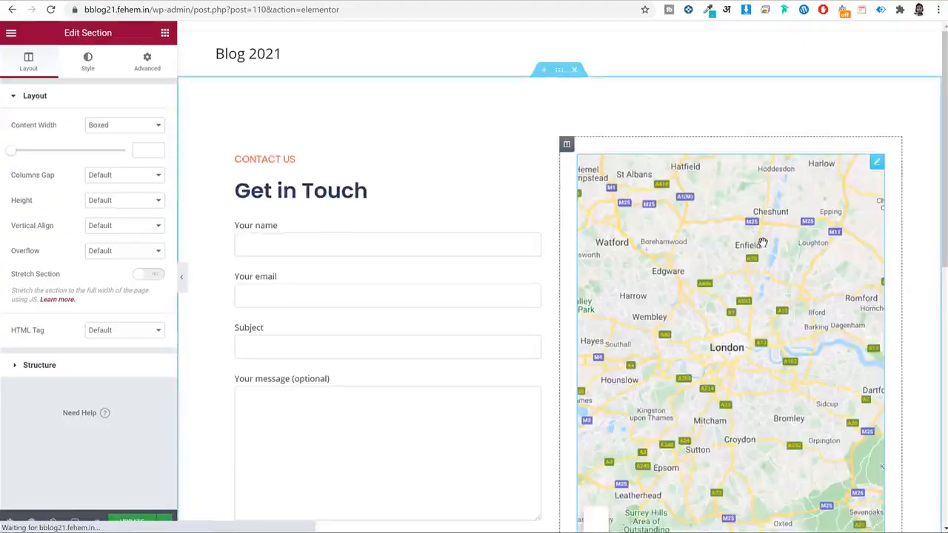
Change the Google Map location to mumbai and set its zoom to 15.
scroll(765, 246, down, 2)
scroll(831, 153, up, 1)
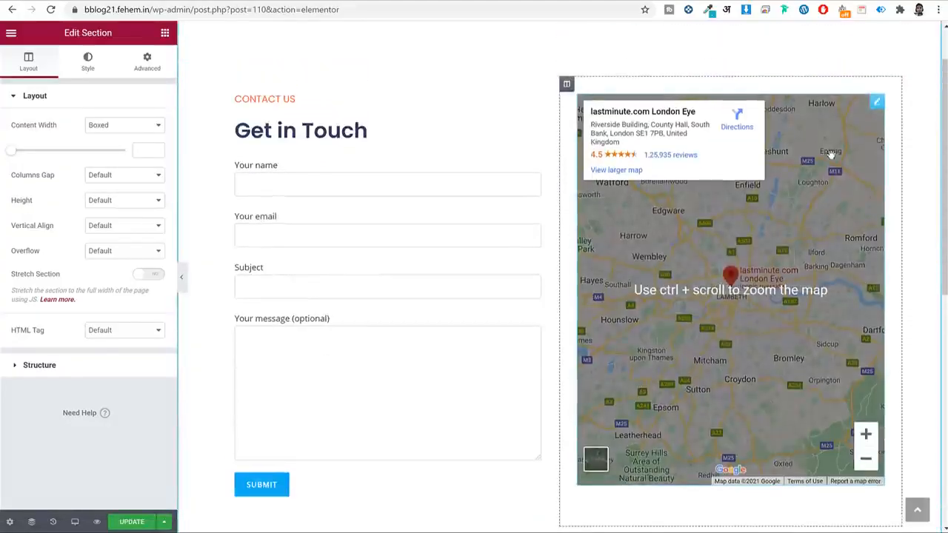
click(876, 105)
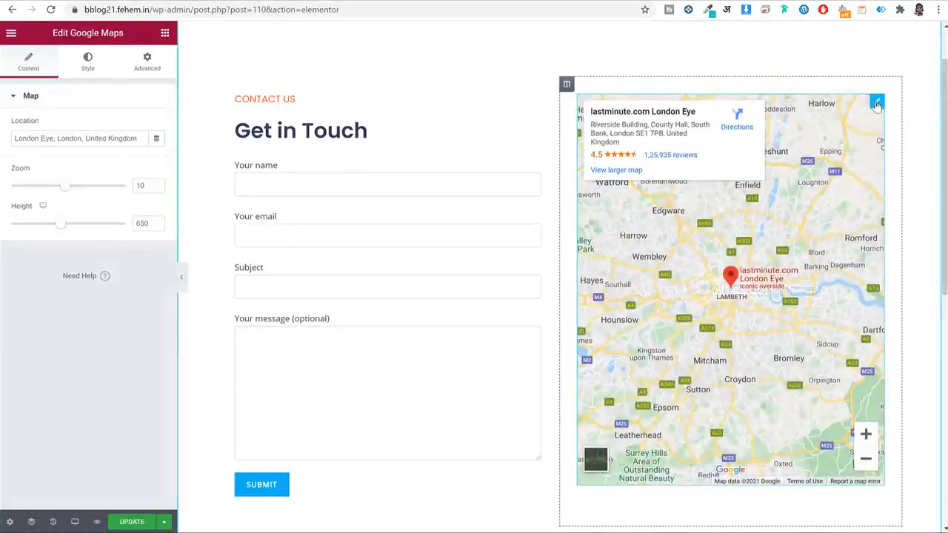
triple_click(82, 137)
text(m)
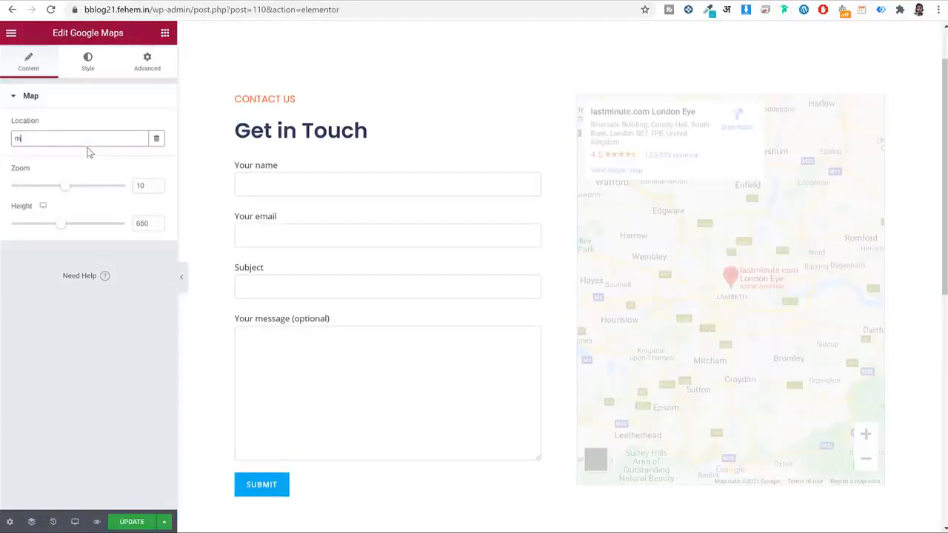
text(uim)
key(BackSpace)
text(bai)
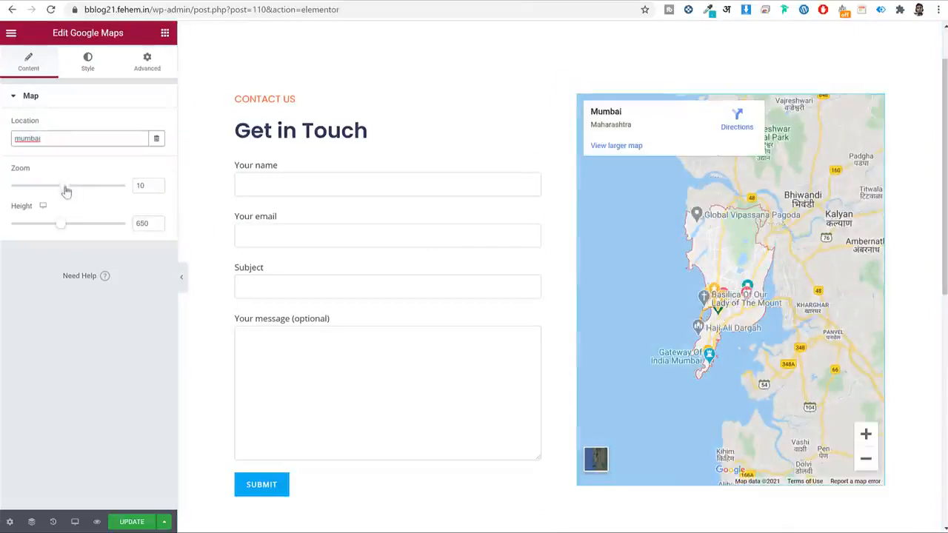
drag(66, 191, 91, 191)
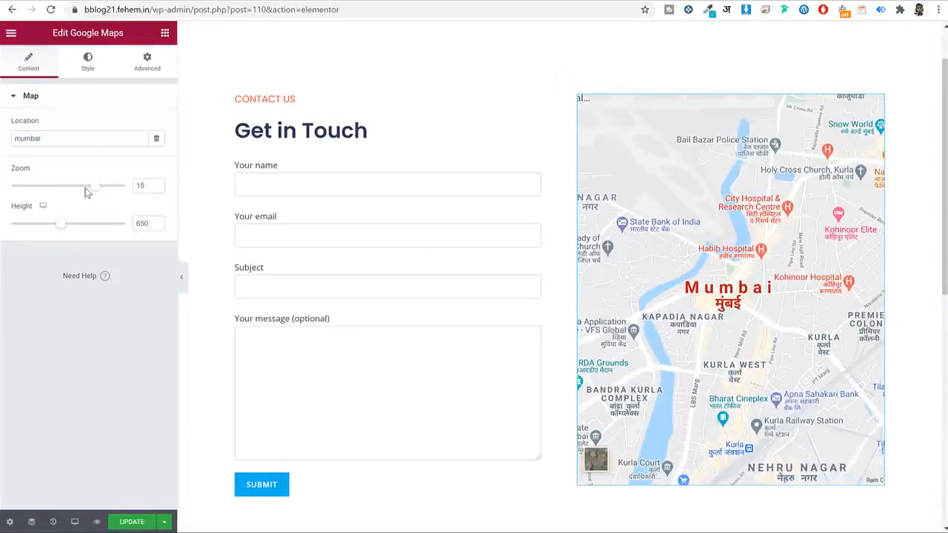
Dismiss the FREE SEO Tips pop-up, inspect the E-MAIL heading, and update the page.
scroll(437, 298, down, 6)
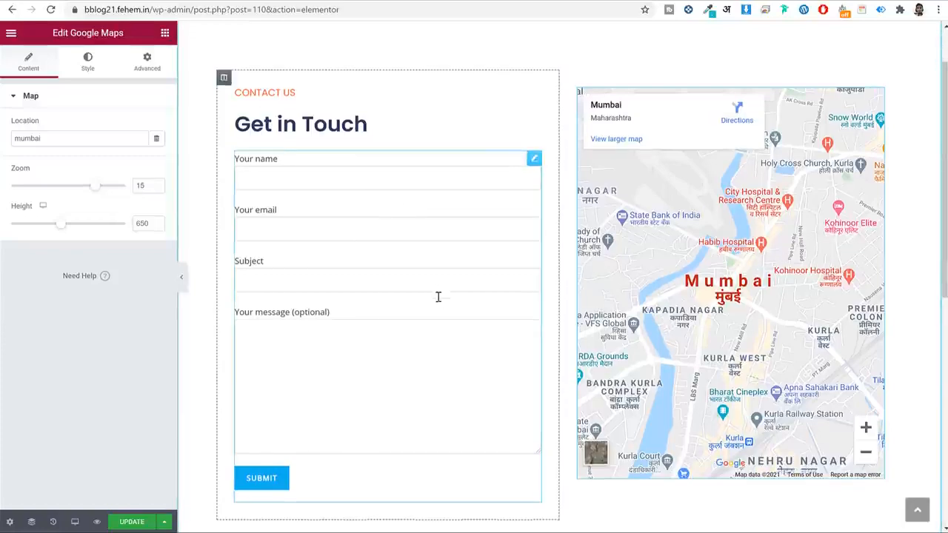
scroll(437, 301, up, 2)
click(779, 153)
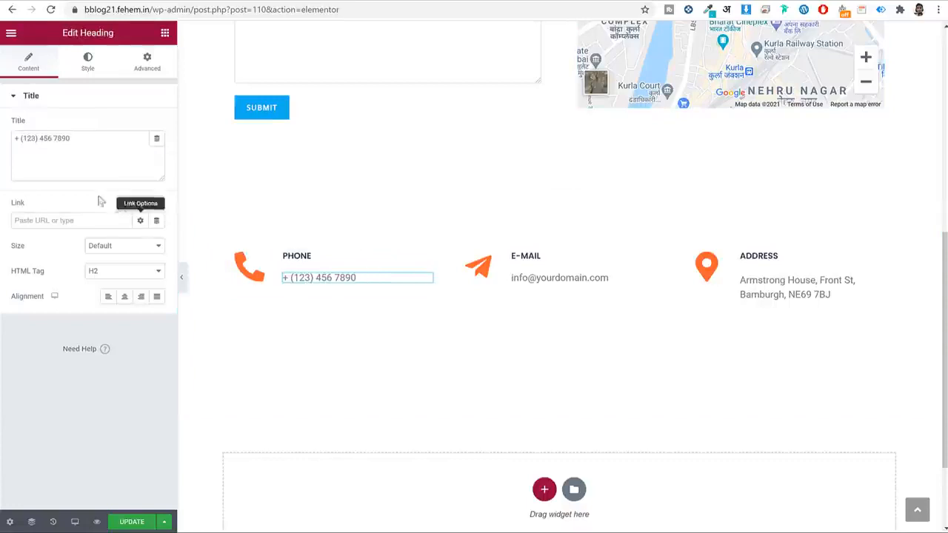
click(581, 277)
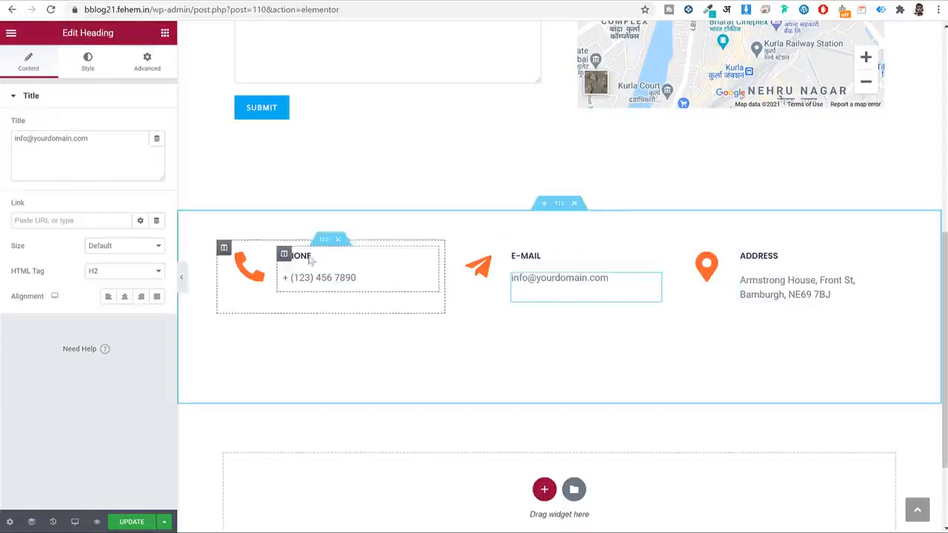
click(122, 158)
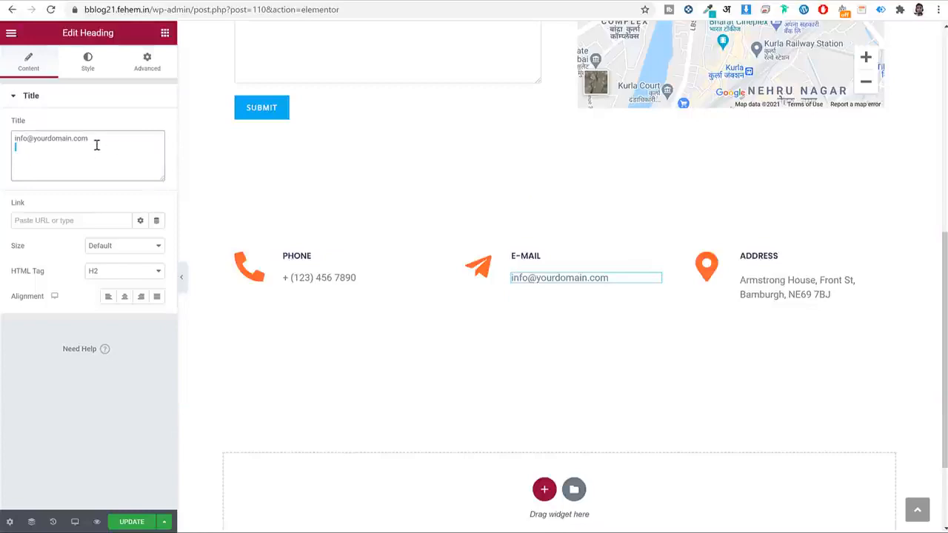
scroll(386, 164, up, 5)
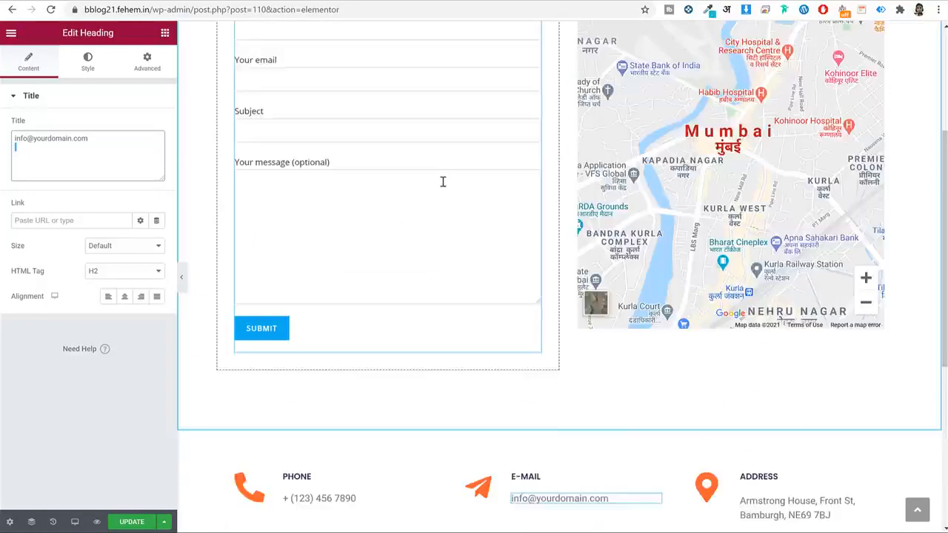
click(128, 523)
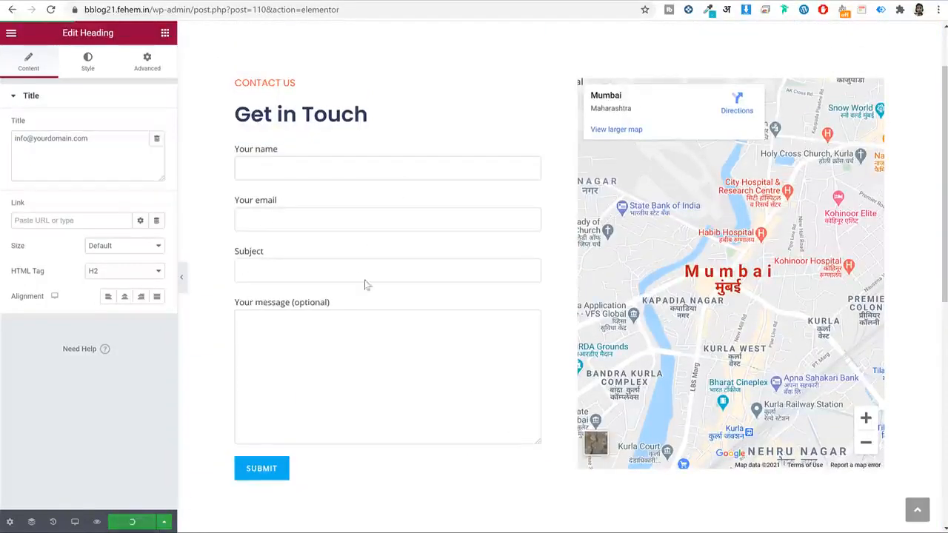
click(368, 243)
Open Contact form 1 for editing from the Contact forms list.
triple_click(74, 171)
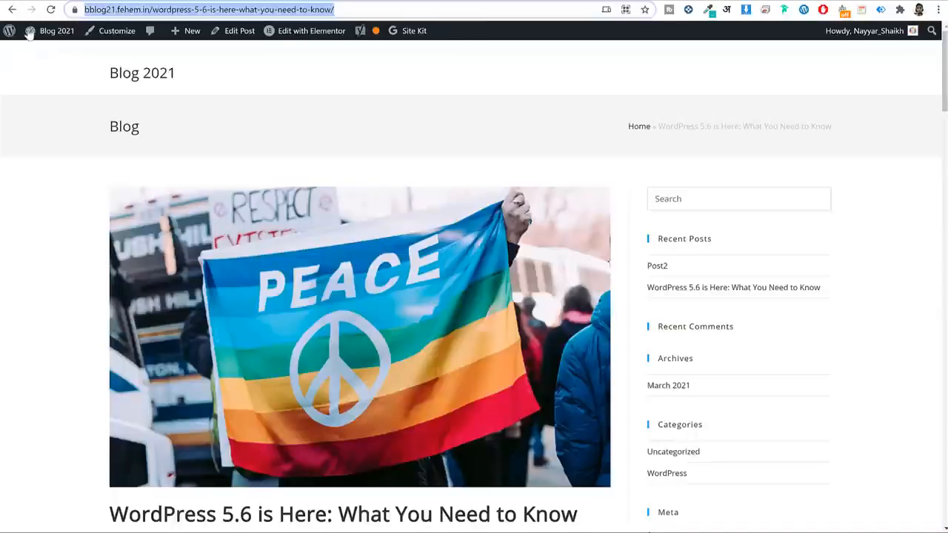
click(29, 30)
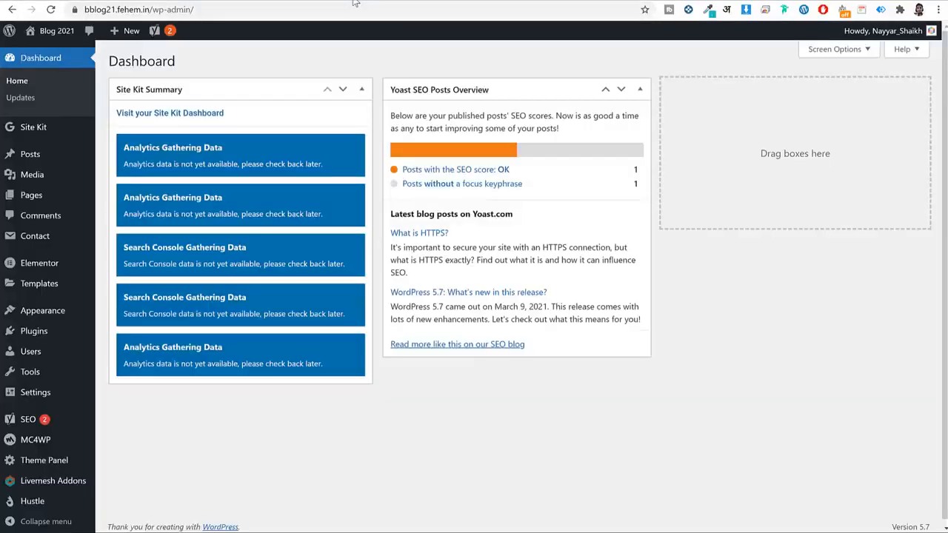
click(63, 238)
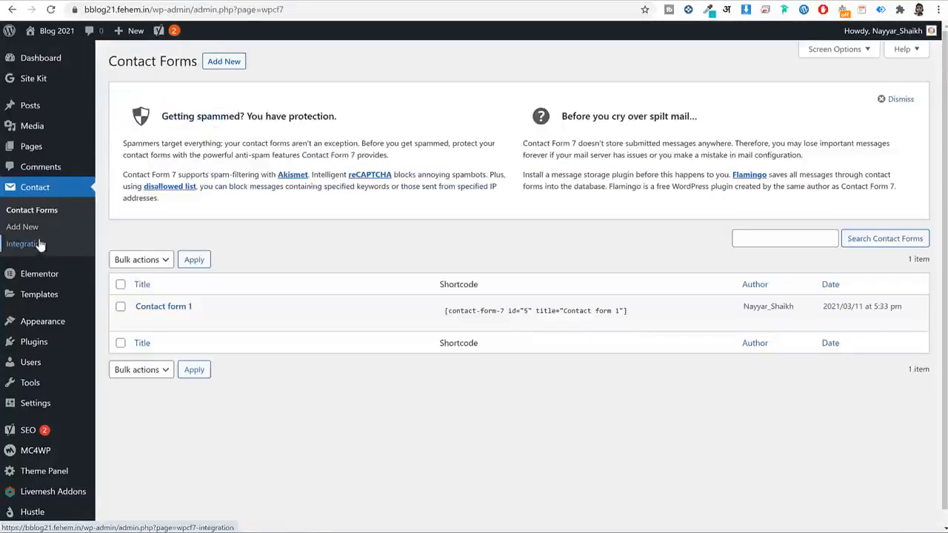
click(142, 322)
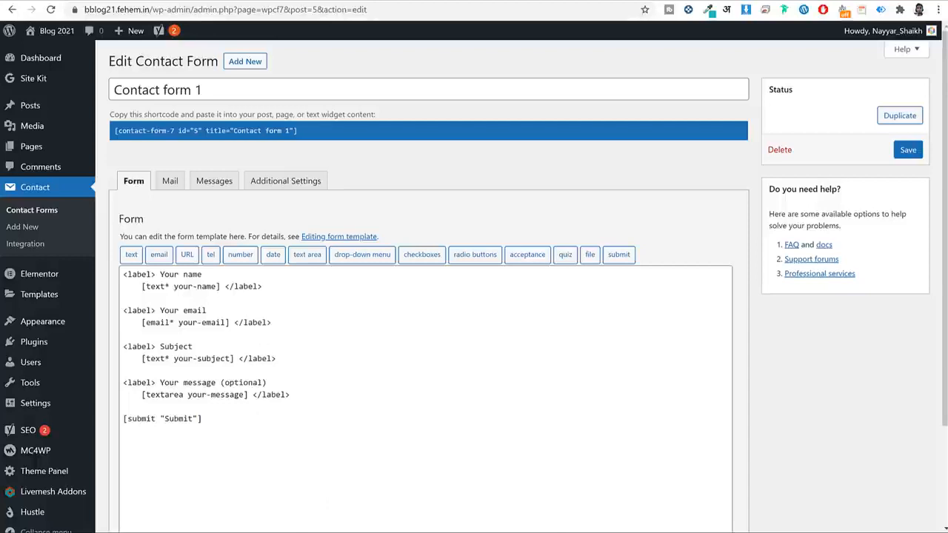
Copy the form code from the Contact Form text file in Blog 2021 > Media > Contact.
key(alt+Tab)
click(369, 117)
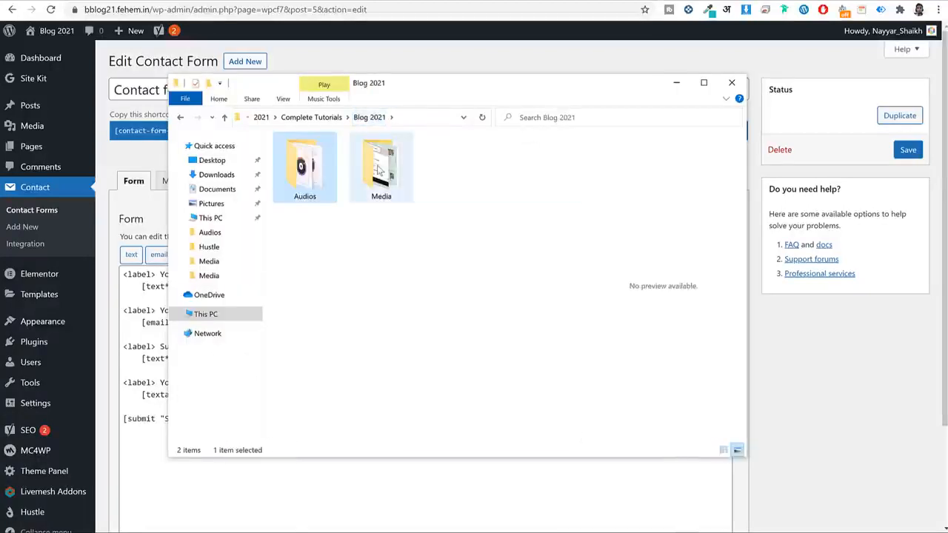
double_click(379, 168)
double_click(306, 157)
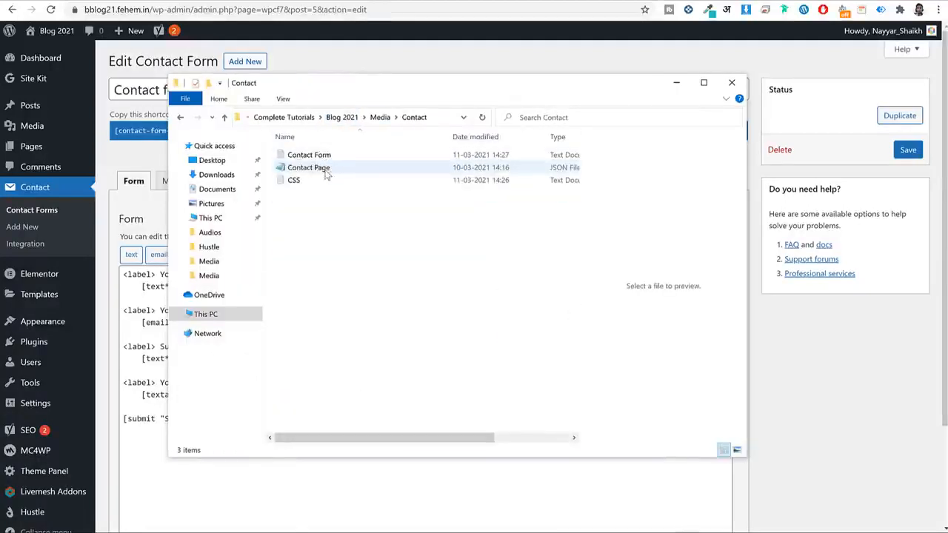
click(324, 172)
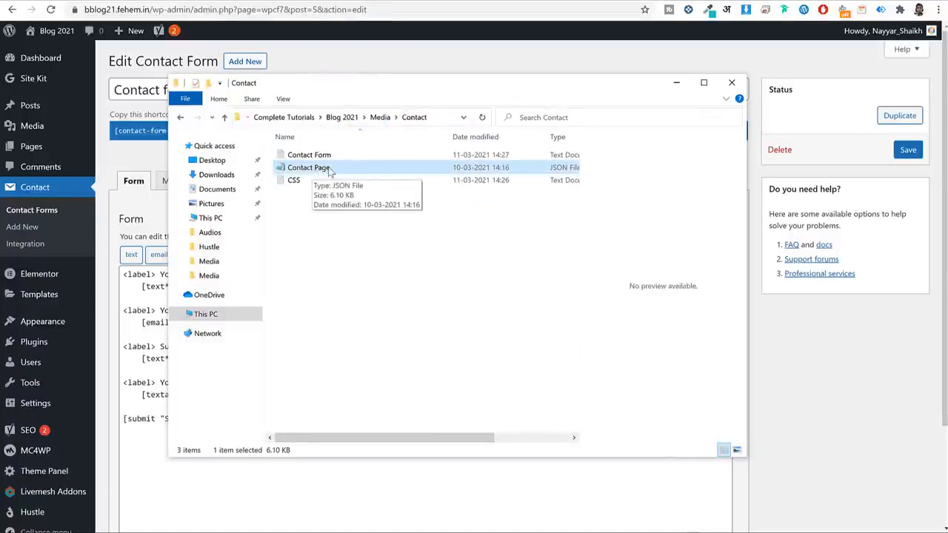
click(322, 157)
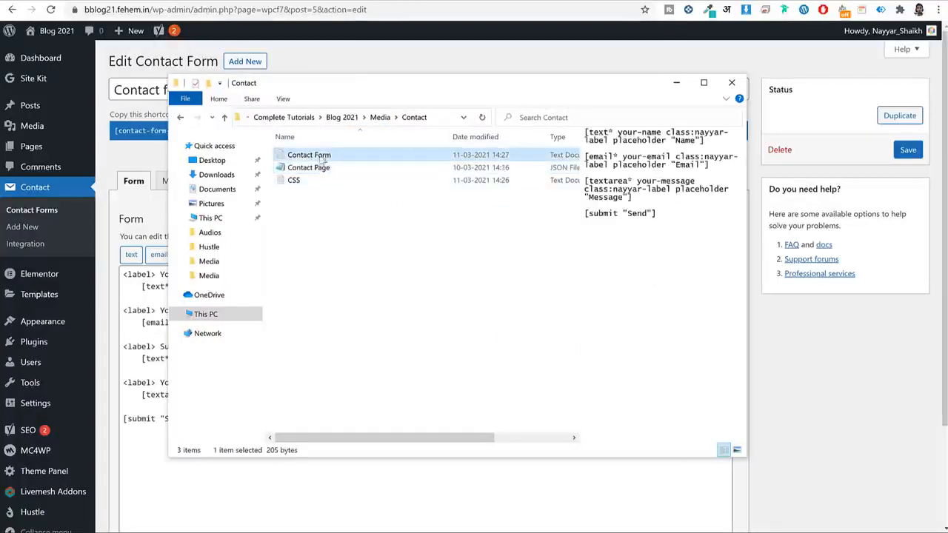
double_click(321, 157)
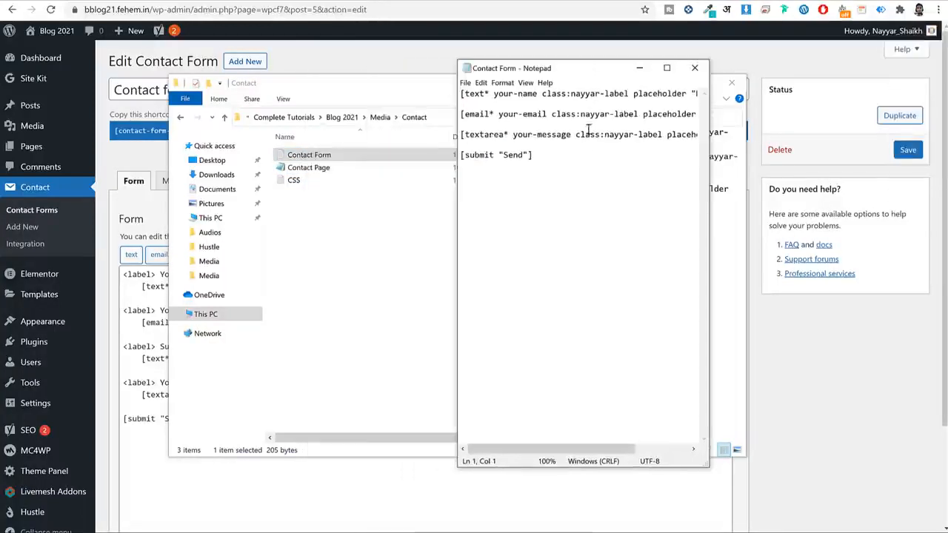
drag(533, 156, 428, 91)
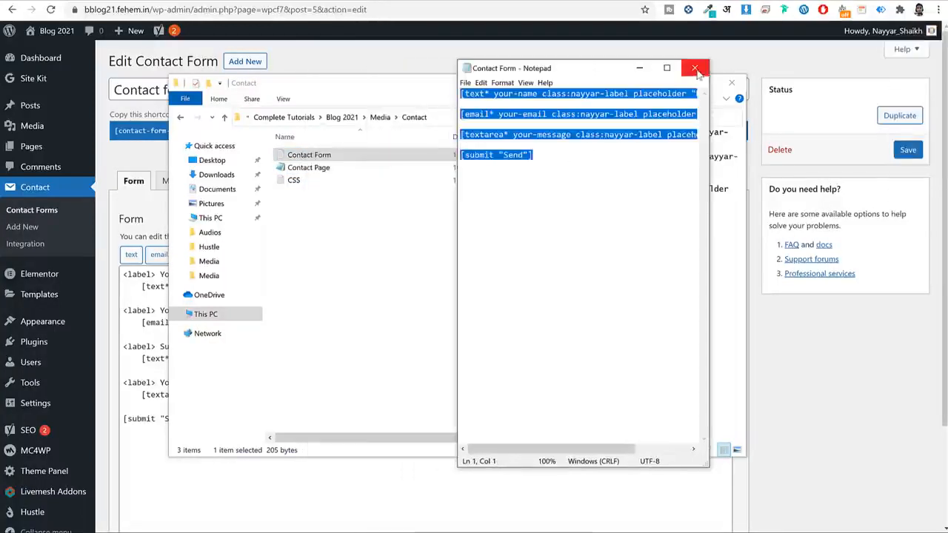
click(694, 67)
click(626, 61)
Replace the form template with the Name, Email, Message and Send code and save.
drag(322, 429, 123, 272)
key(BackSpace)
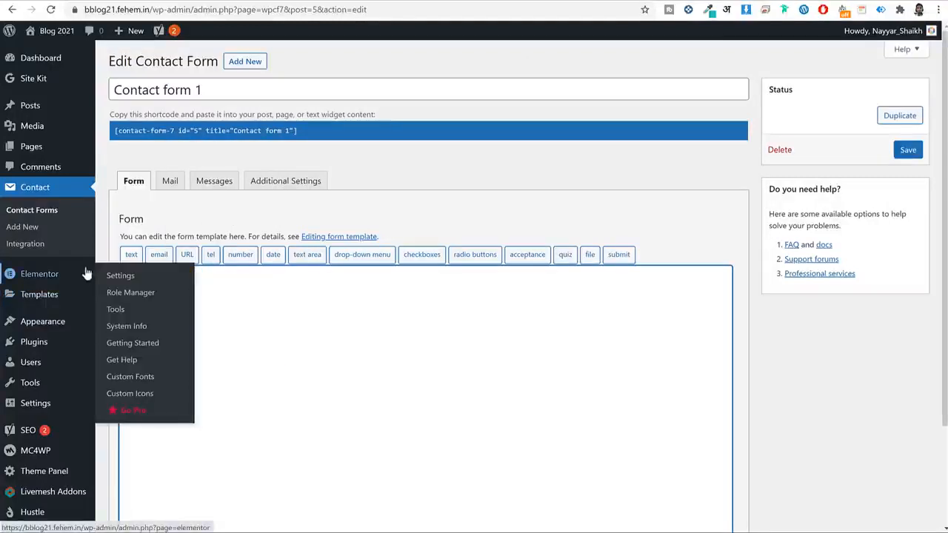
click(366, 324)
text([text* your-name class:nayyar-label placeholder "Name"]  [email* your-email class:nayyar-label placeholder "Email"]  [textarea* your-message class:nayyar-label placeholder "Message"]  [submit "Send"])
scroll(369, 324, down, 2)
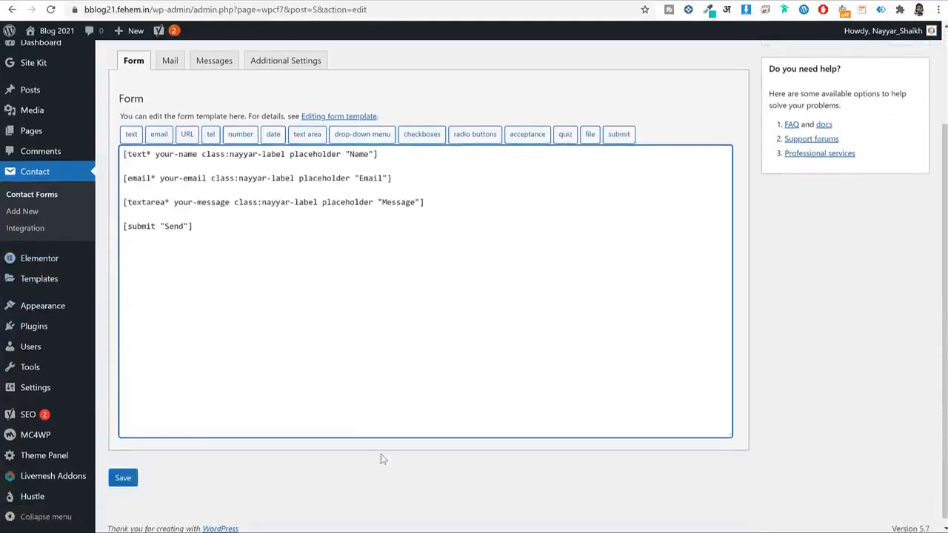
click(125, 477)
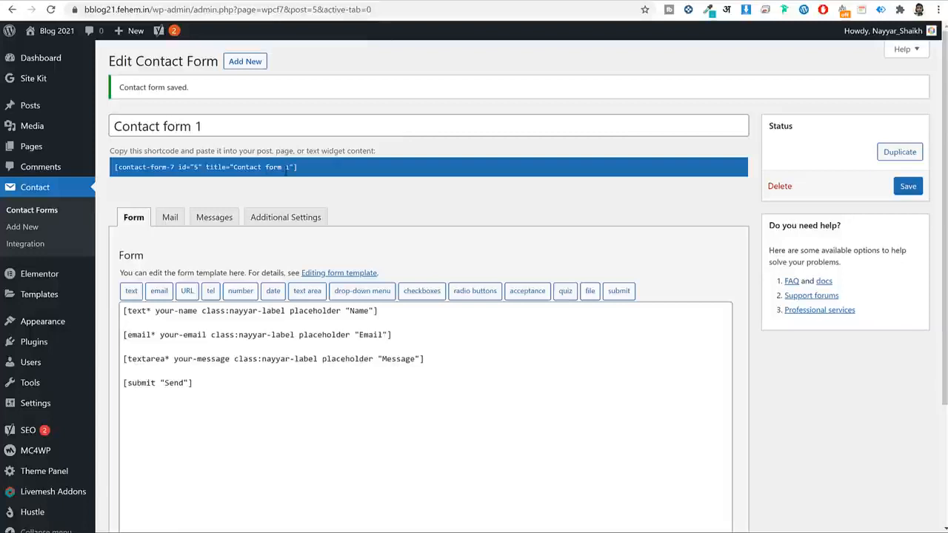
Paste Contact form 1's shortcode into the Contact page's Shortcode widget and update.
click(285, 168)
right_click(284, 168)
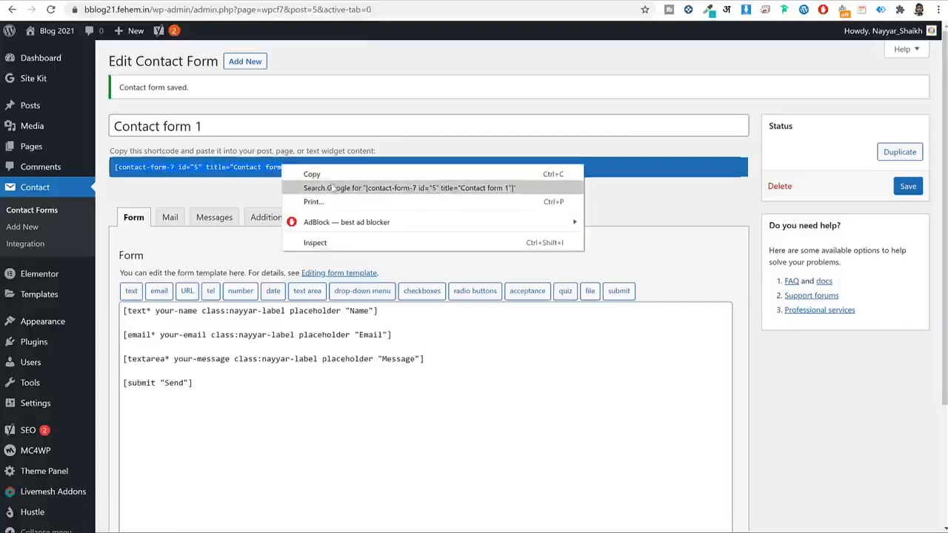
click(333, 174)
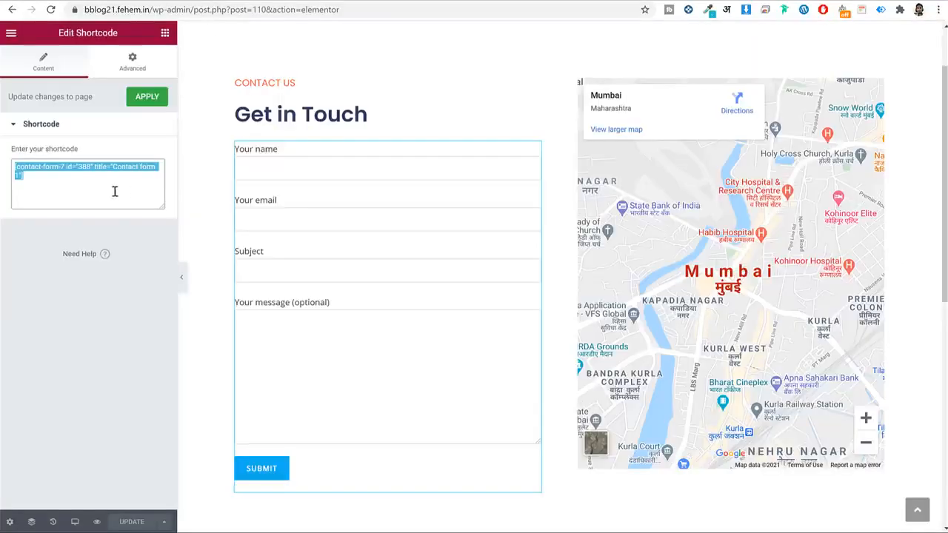
click(94, 178)
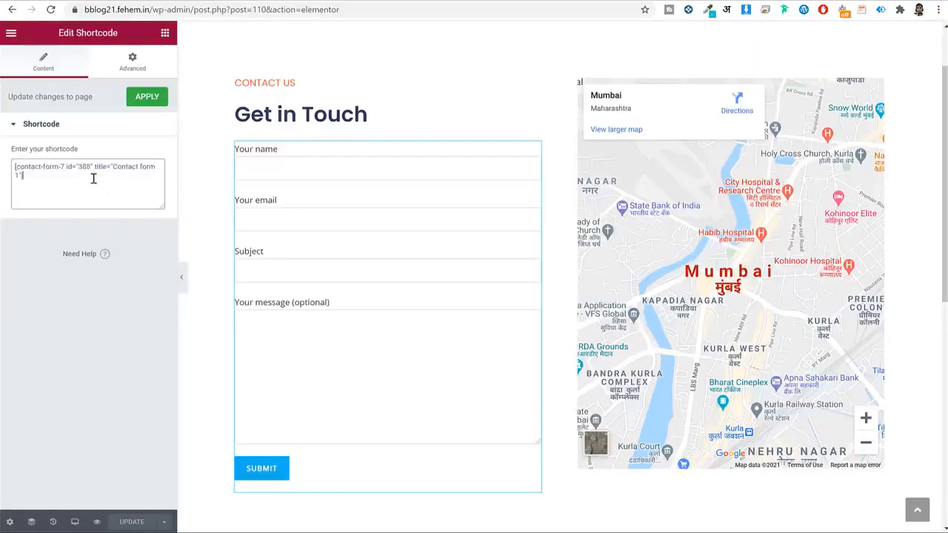
key(ctrl+a)
key(ctrl+v)
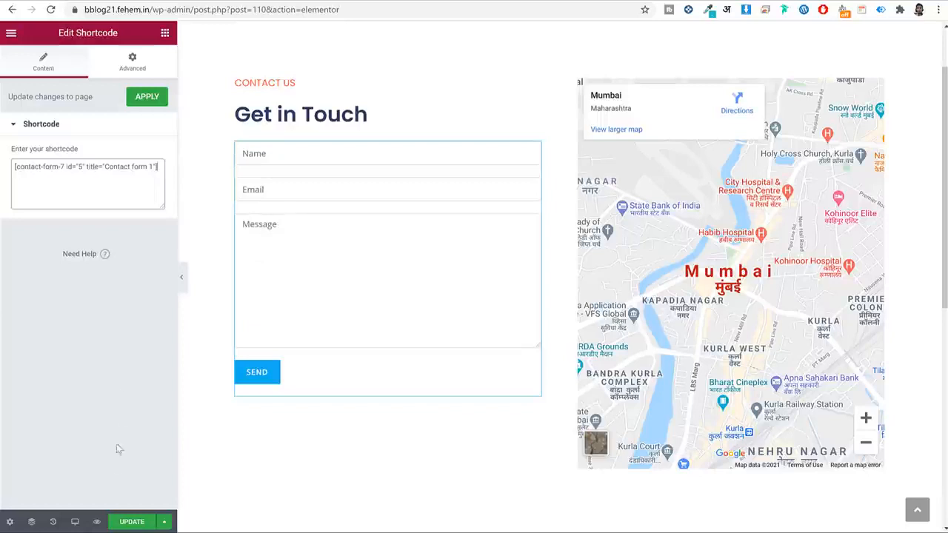
click(132, 522)
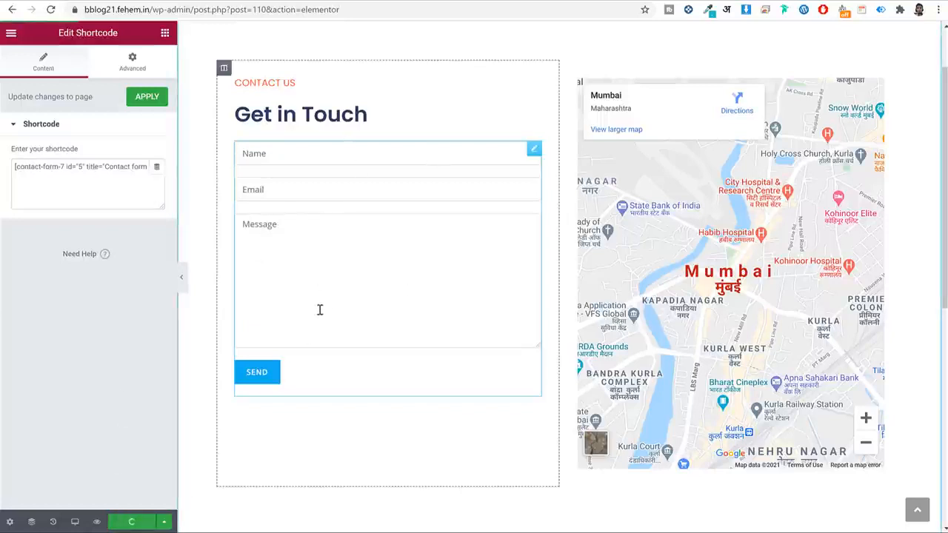
View the live Contact page from the Pages list and open the Customizer on it.
drag(152, 6, 555, 13)
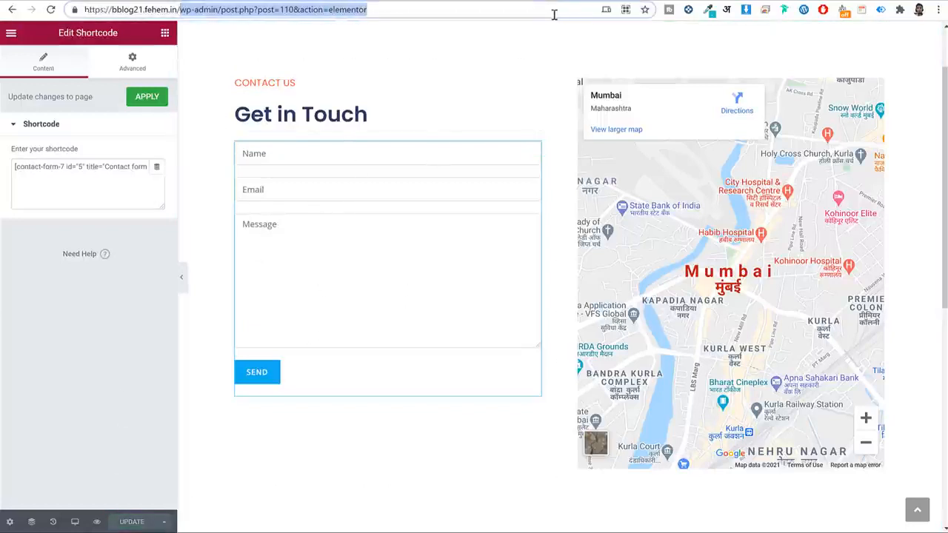
key(BackSpace)
key(Return)
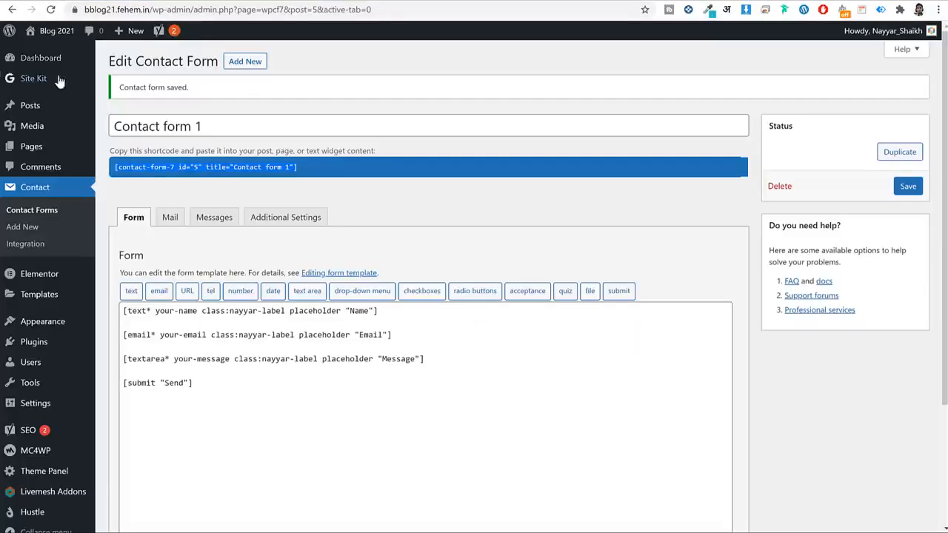
click(49, 60)
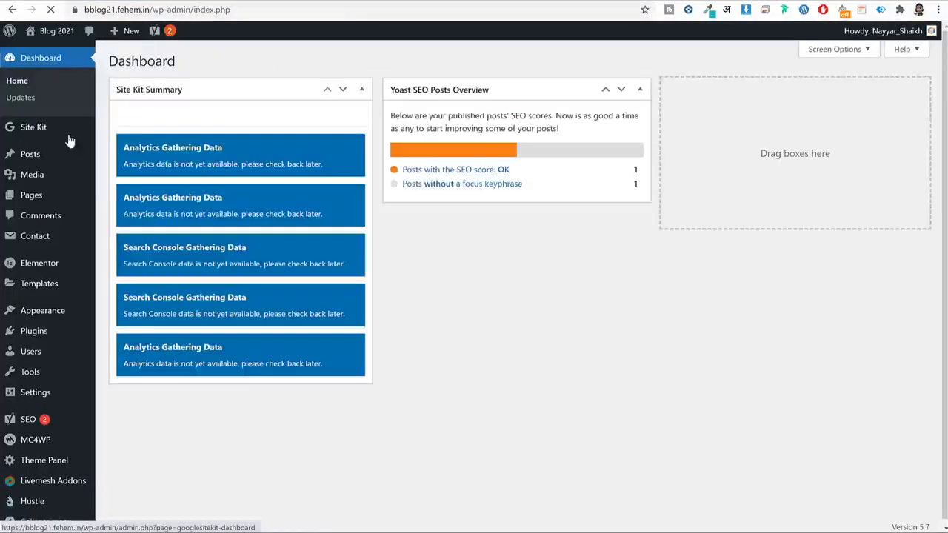
click(37, 200)
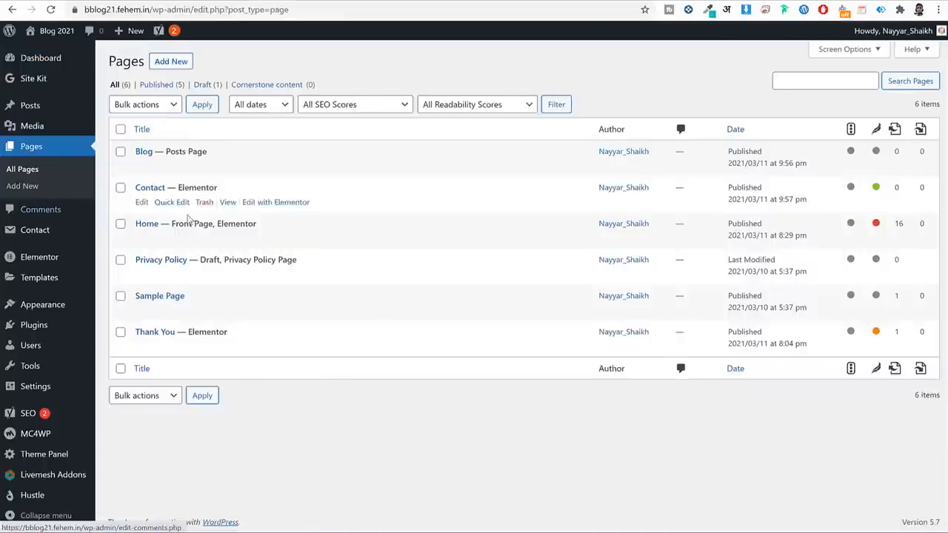
click(227, 203)
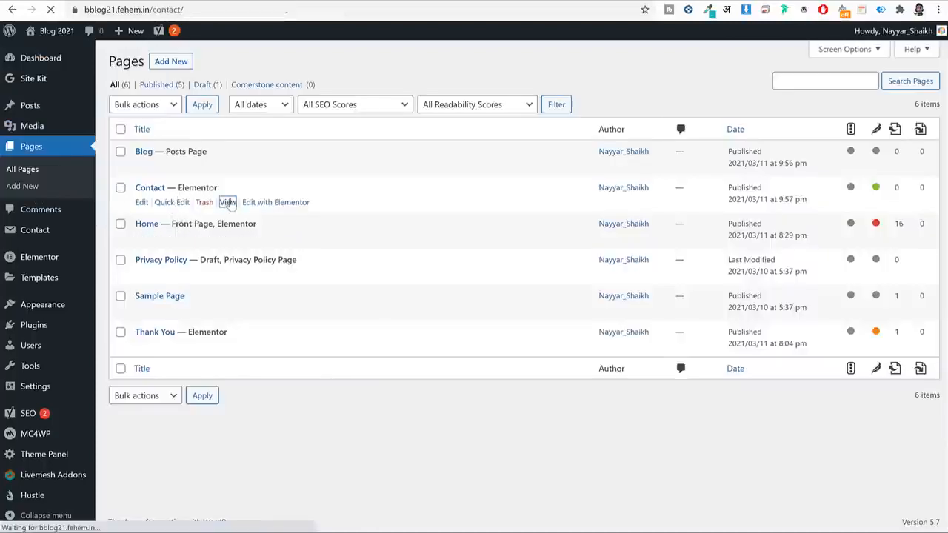
scroll(314, 245, down, 2)
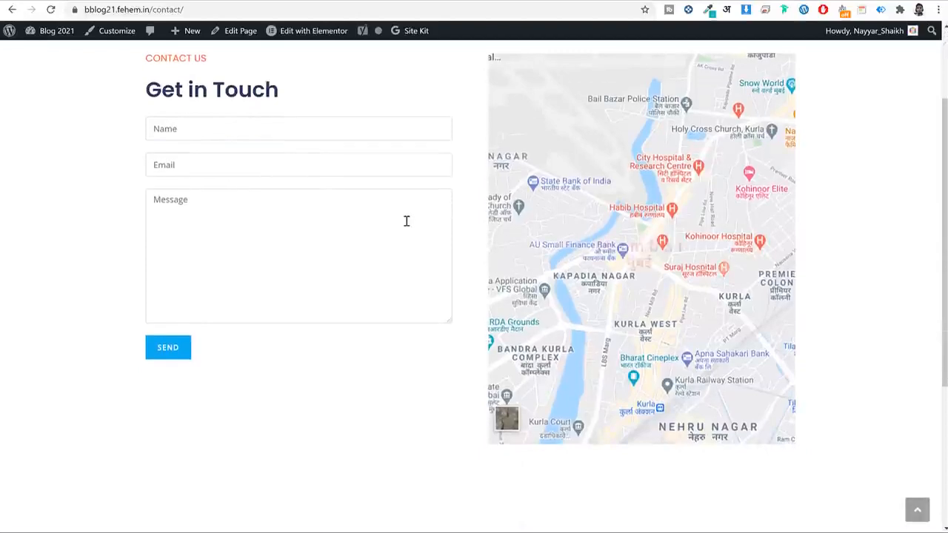
scroll(409, 219, up, 2)
scroll(427, 206, down, 2)
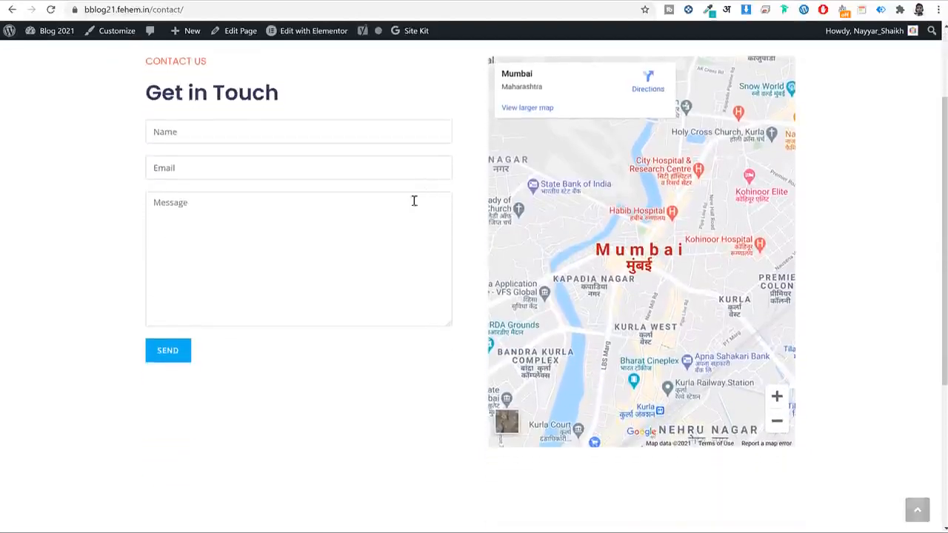
click(100, 33)
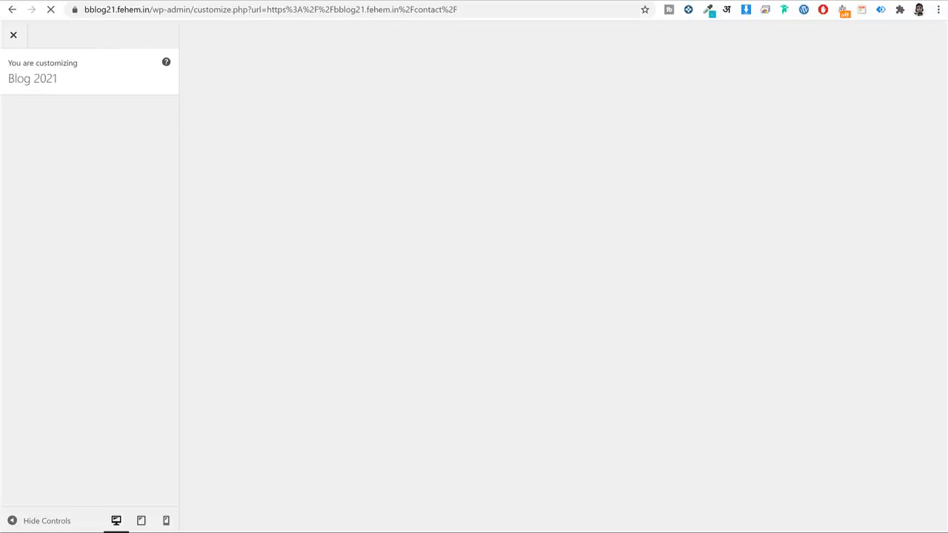
click(400, 531)
click(398, 264)
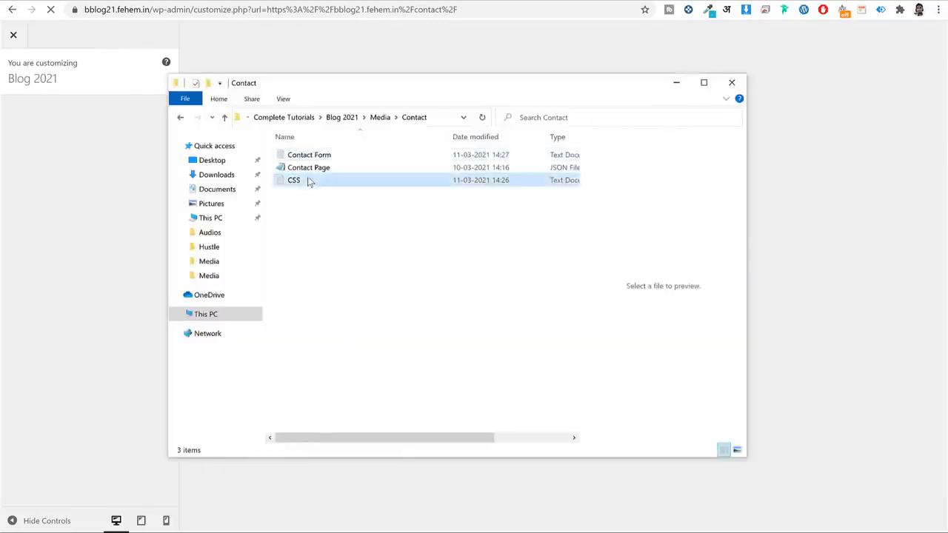
click(308, 182)
double_click(307, 182)
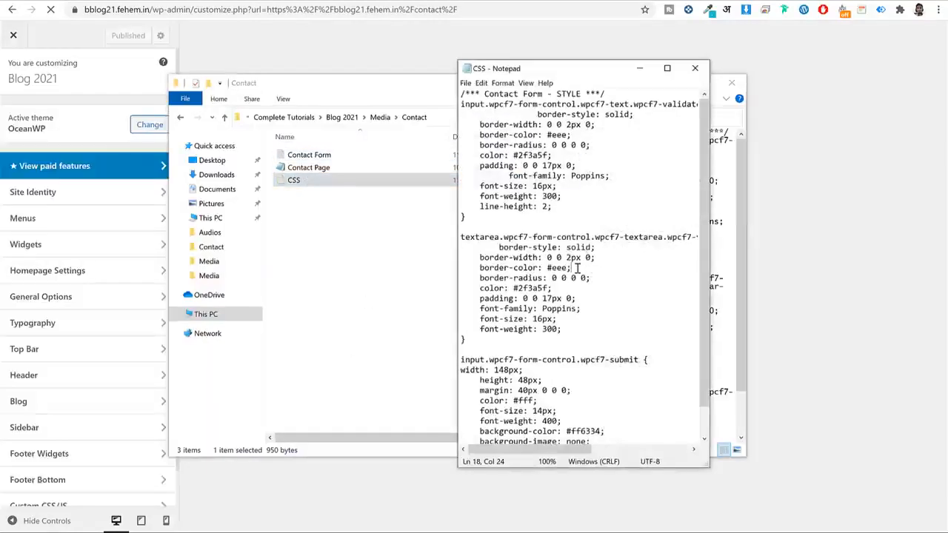
key(ctrl+a)
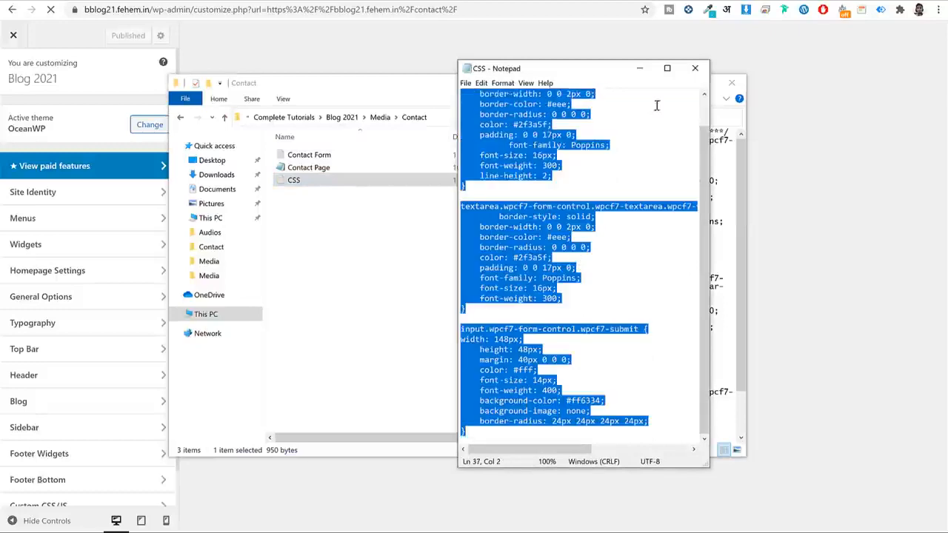
click(694, 67)
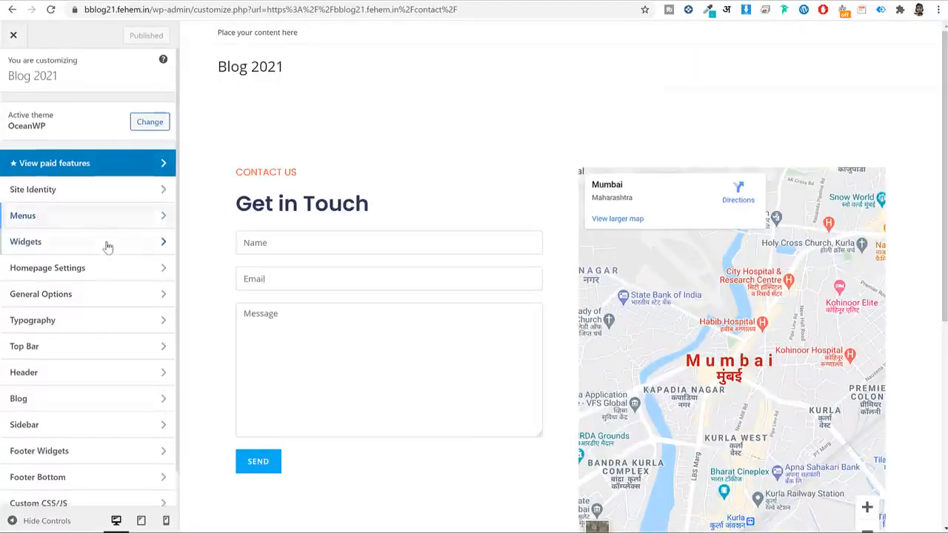
scroll(106, 245, down, 1)
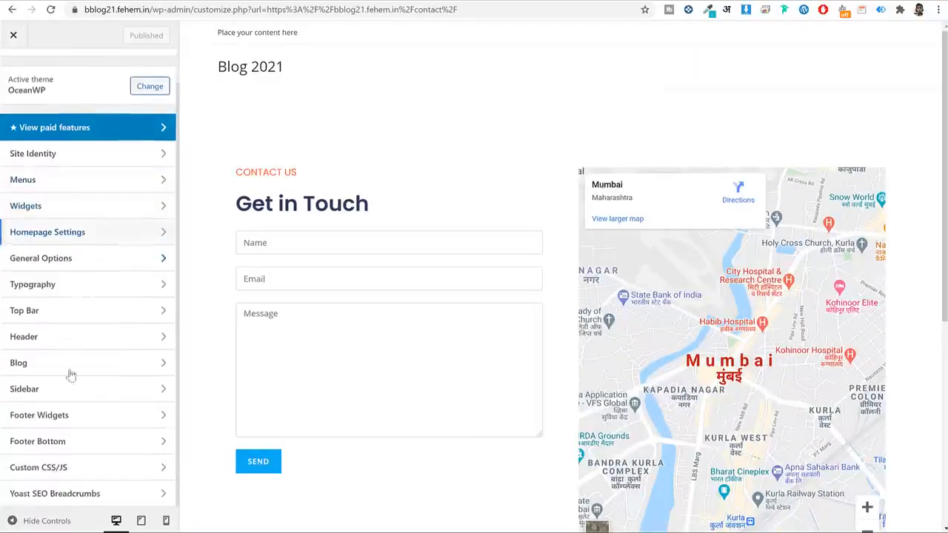
click(38, 467)
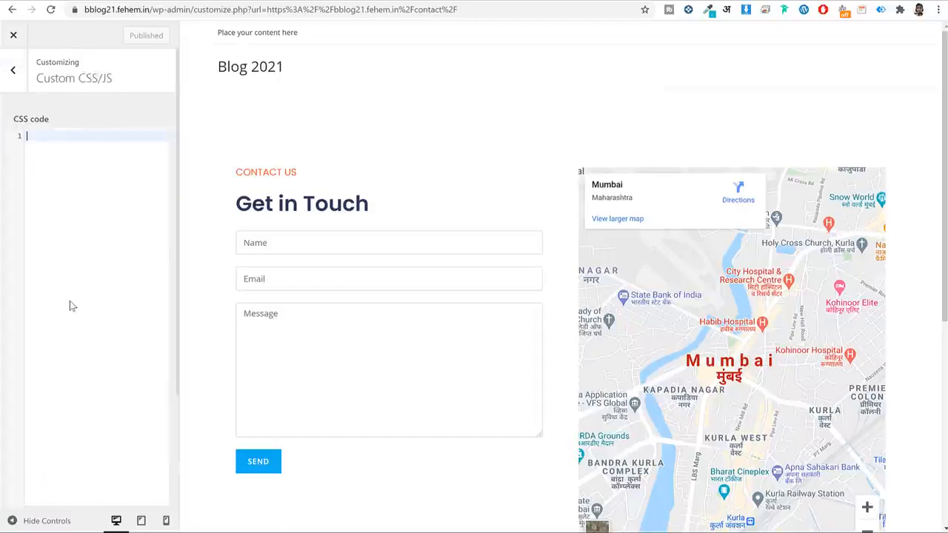
key(ctrl+v)
scroll(390, 229, down, 3)
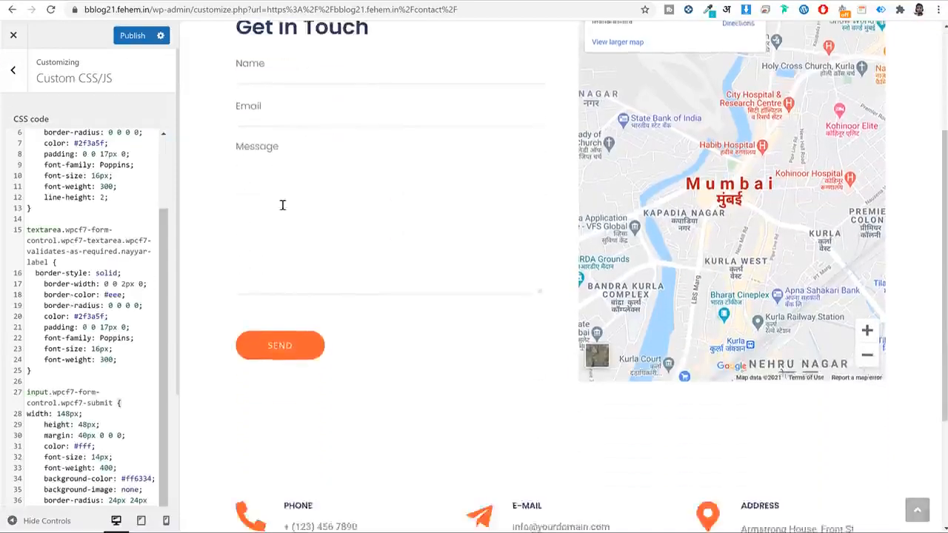
scroll(308, 244, up, 3)
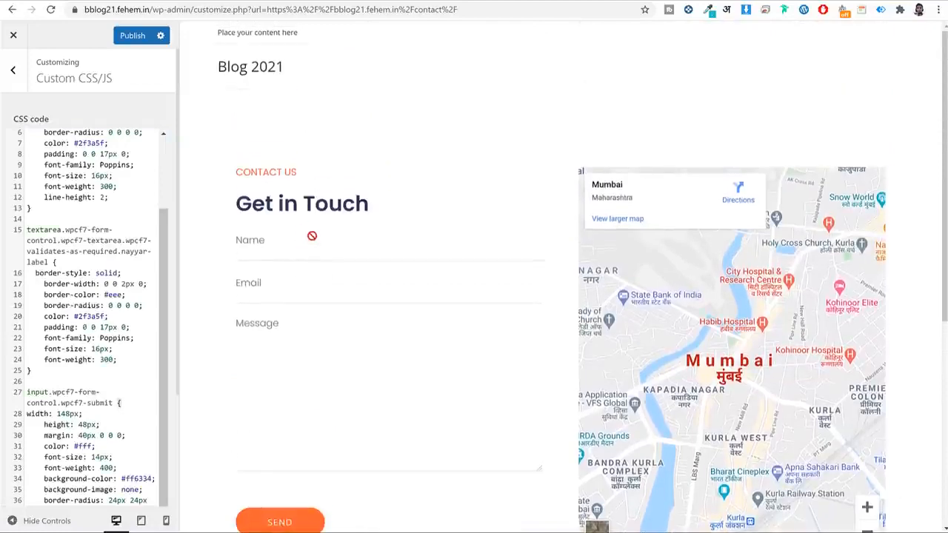
scroll(302, 314, down, 3)
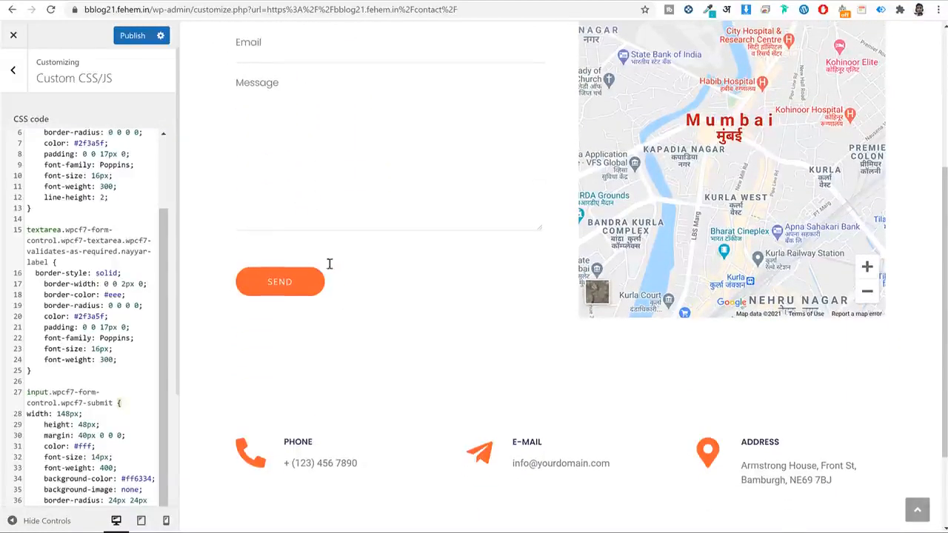
scroll(330, 265, up, 3)
click(132, 36)
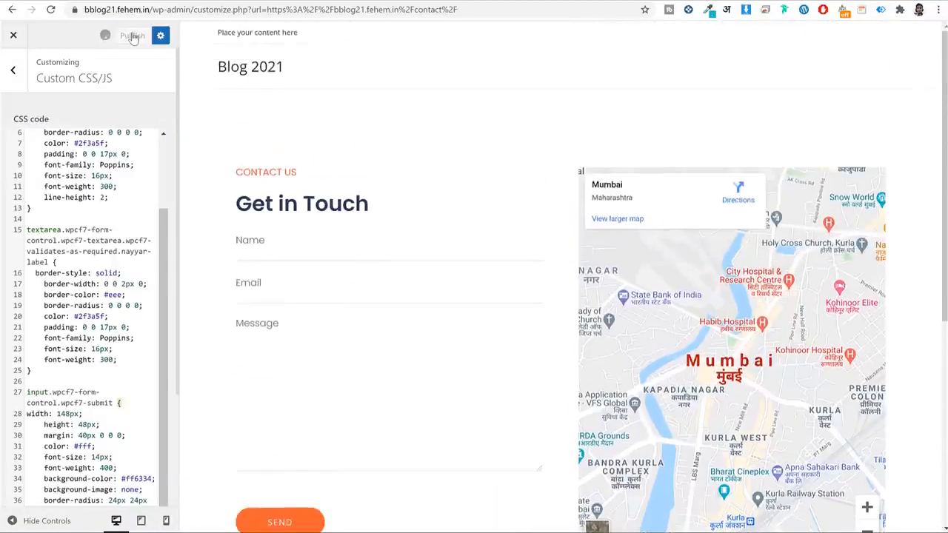
click(13, 34)
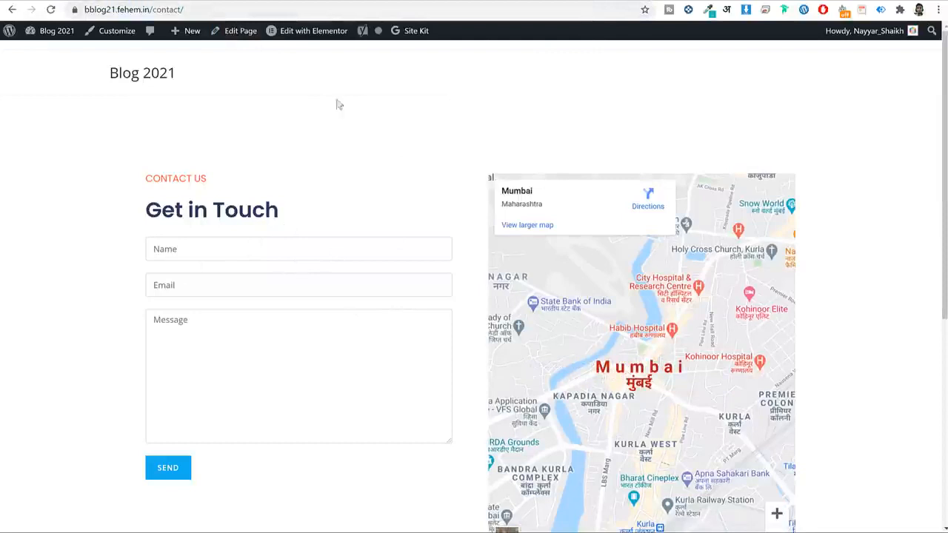
click(331, 9)
key(Return)
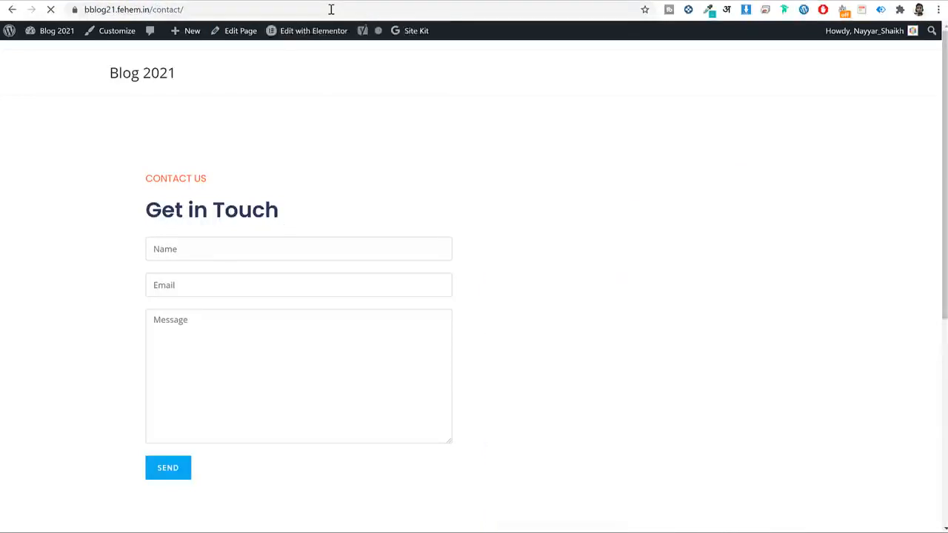
click(331, 9)
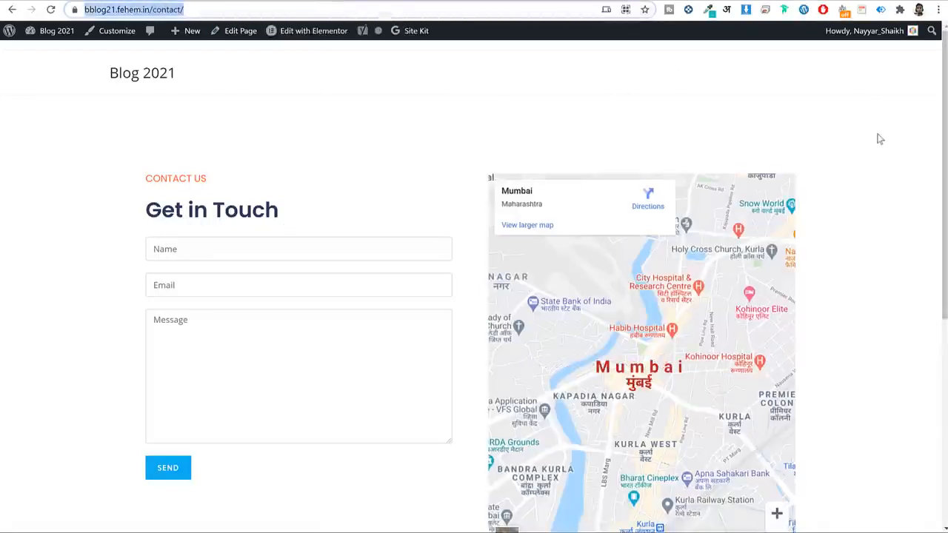
mouse_move(289, 42)
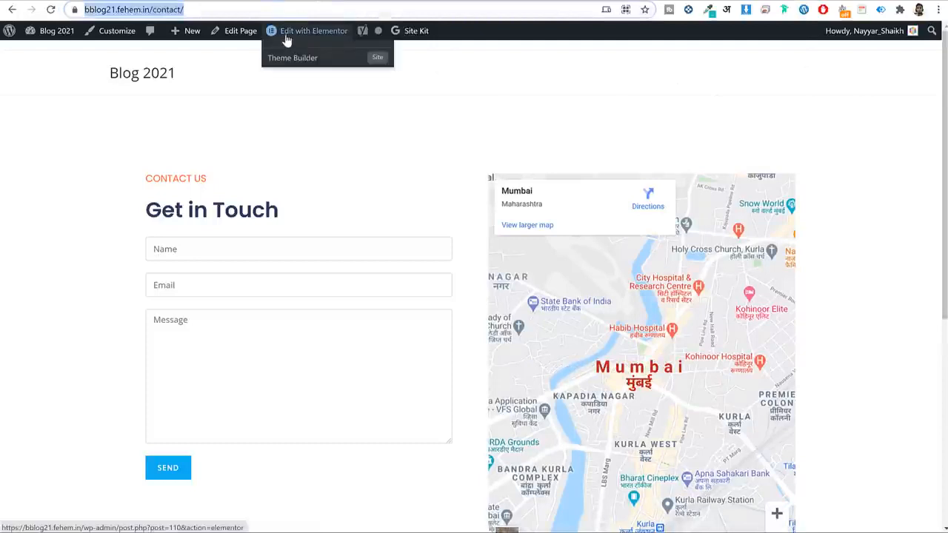
click(941, 10)
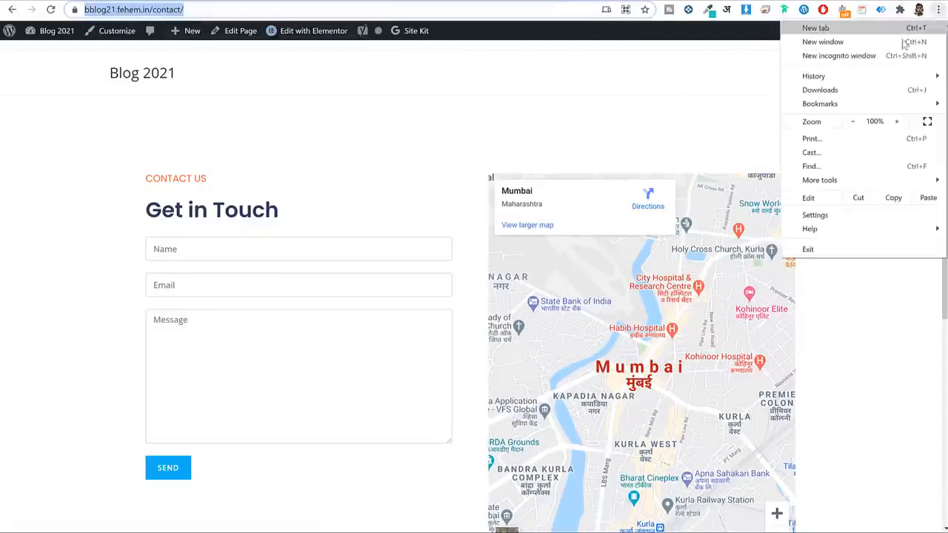
click(895, 54)
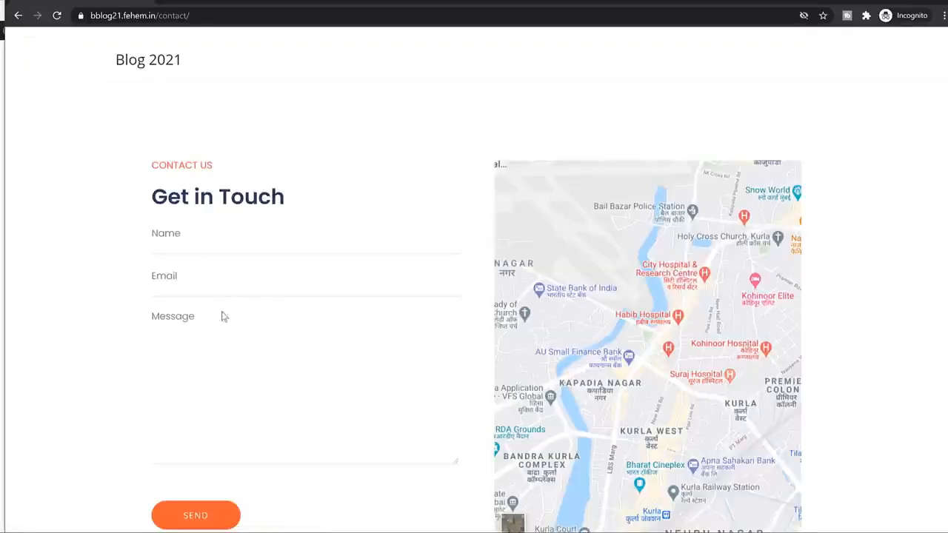
click(937, 1)
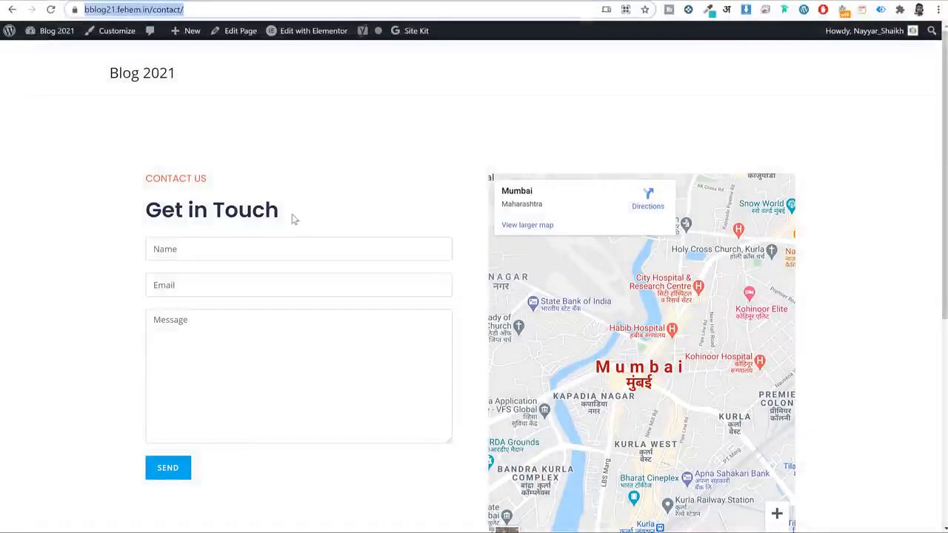
key(Return)
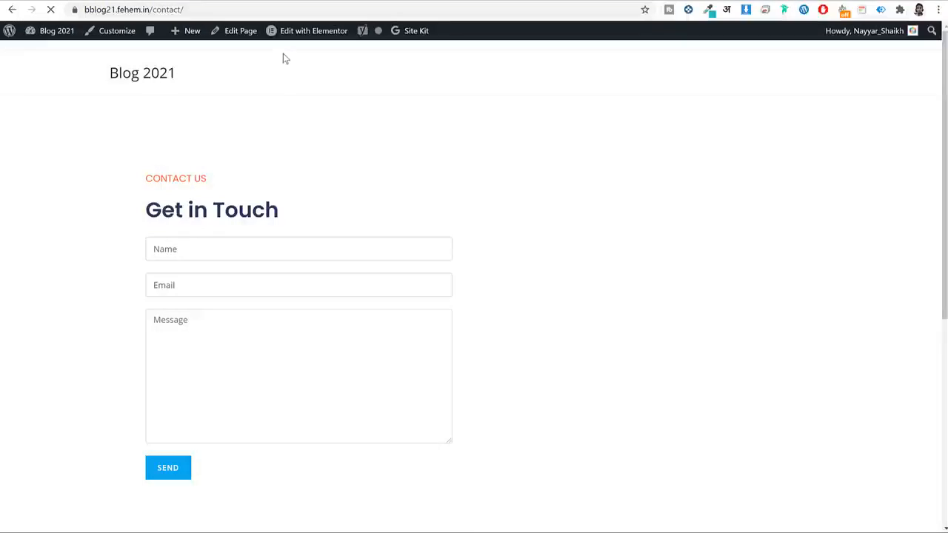
click(57, 31)
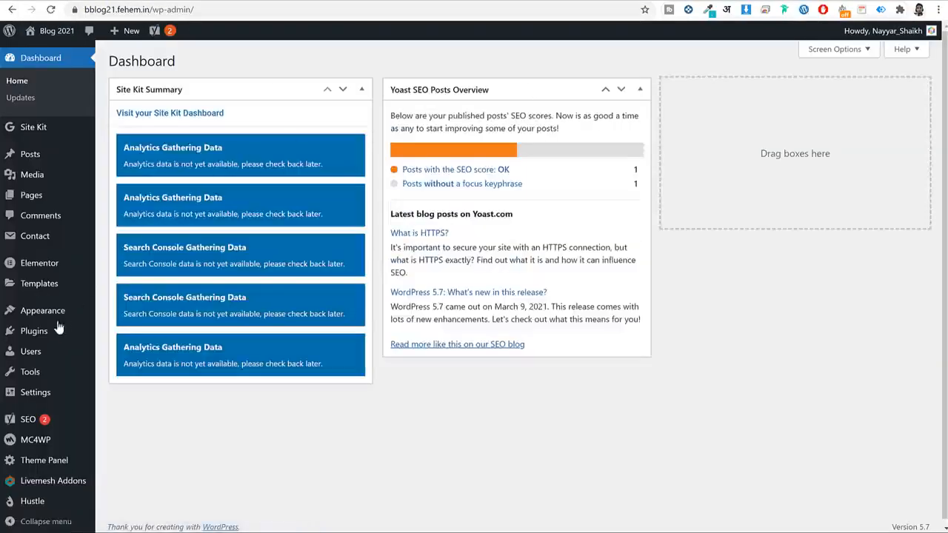
In the Menus editor, tick the Home, Blog and Contact pages and add them to Main Menu.
scroll(102, 323, down, 1)
mouse_move(56, 314)
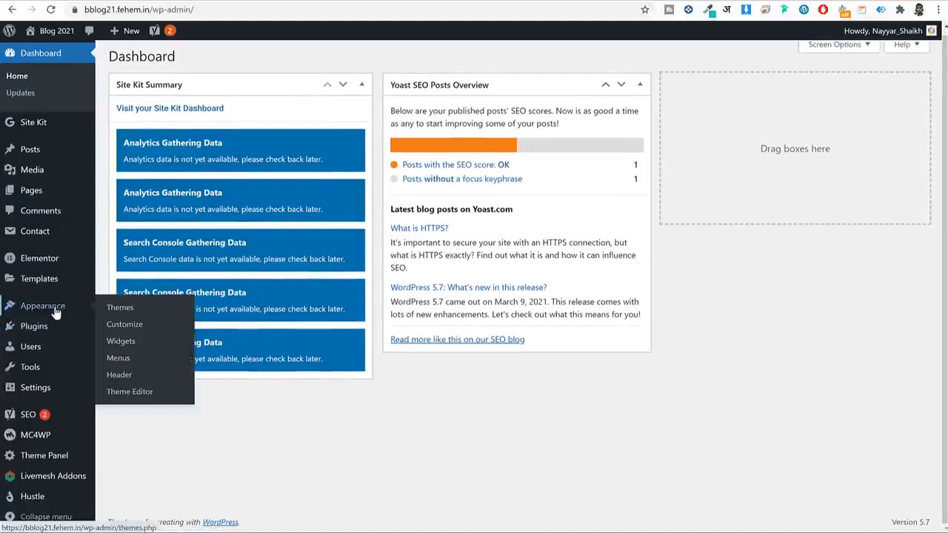
click(118, 358)
click(419, 200)
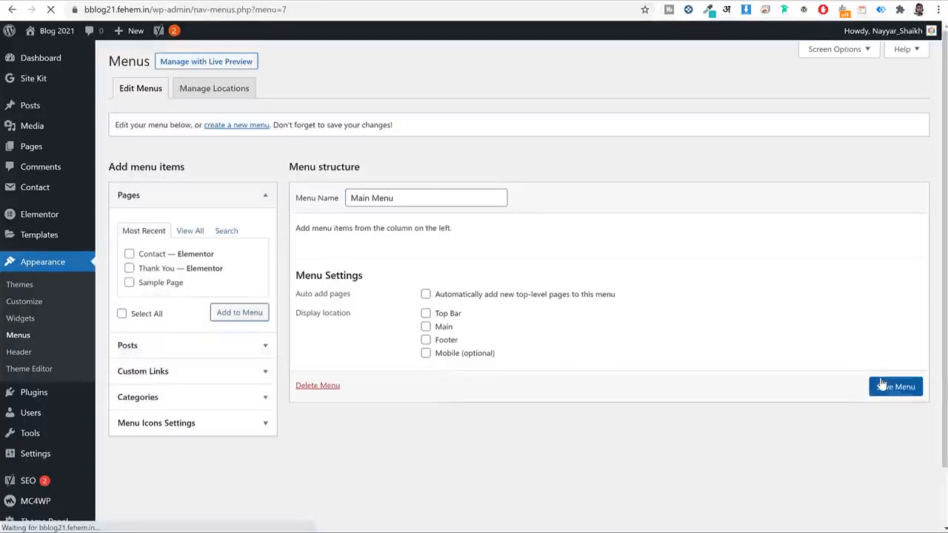
click(190, 230)
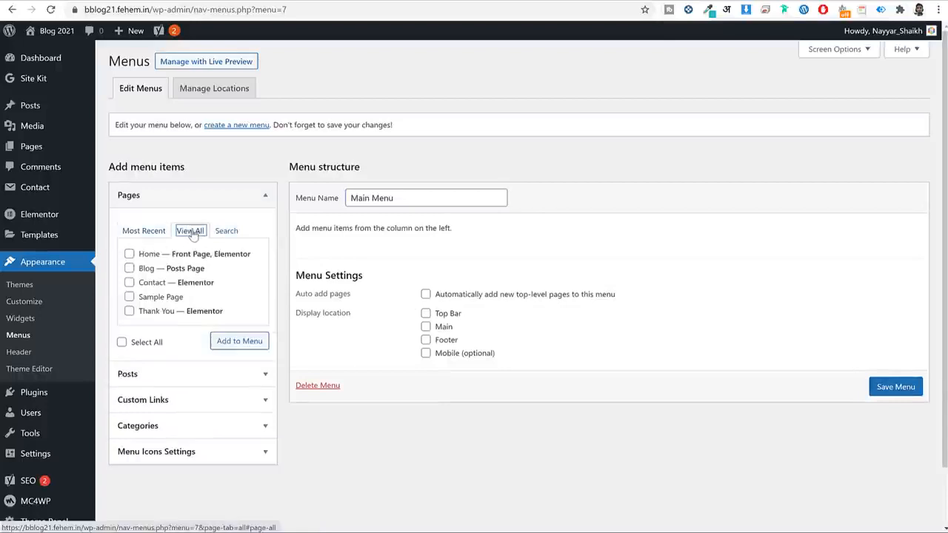
click(148, 254)
click(148, 268)
click(148, 282)
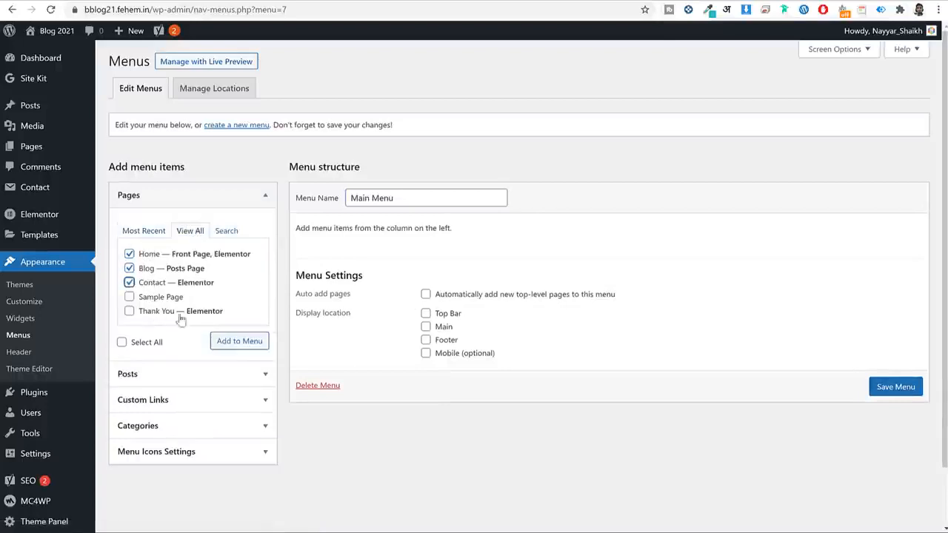
click(249, 341)
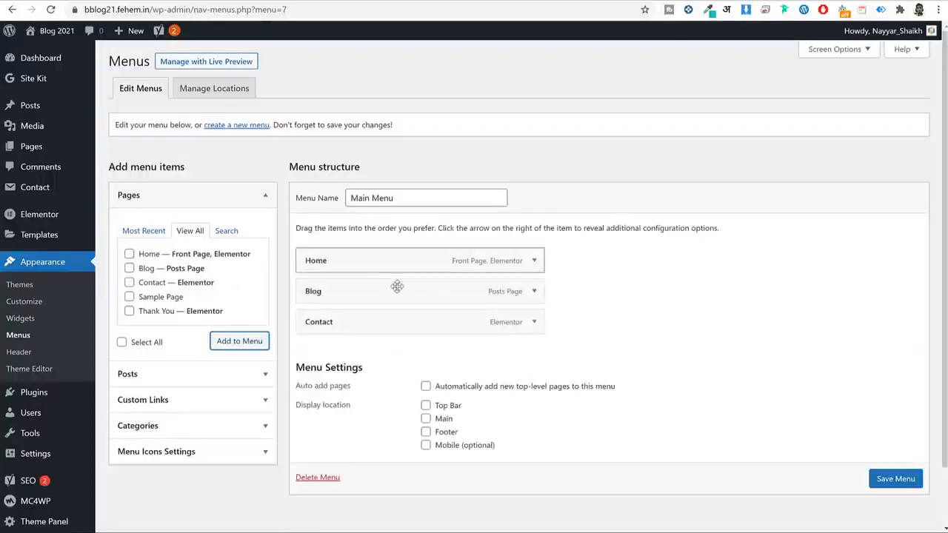
mouse_move(38, 113)
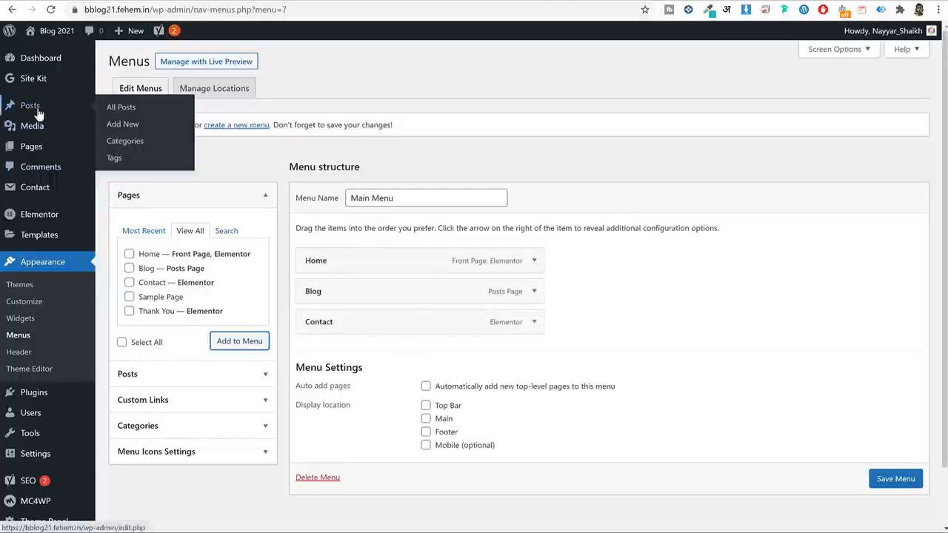
Copy the WordPress category's link address from Posts > Categories.
click(128, 142)
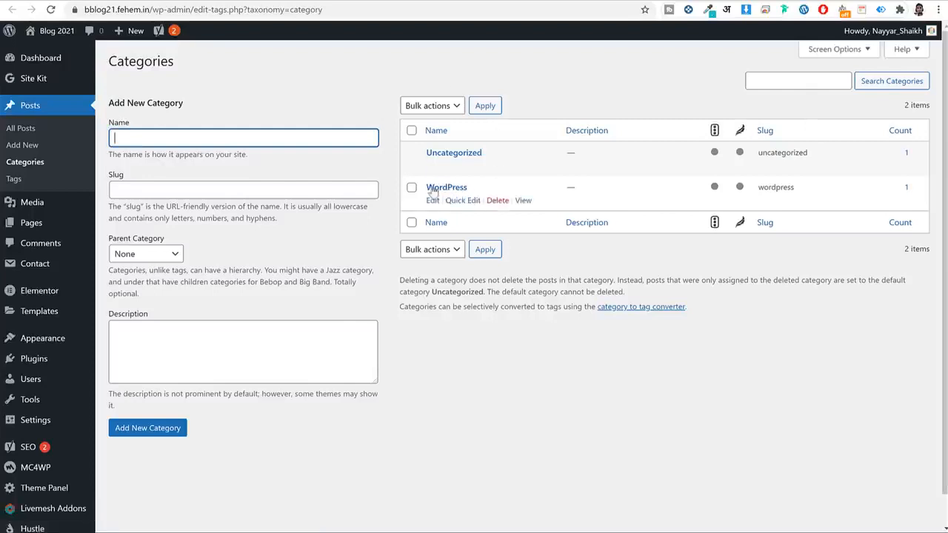
right_click(523, 201)
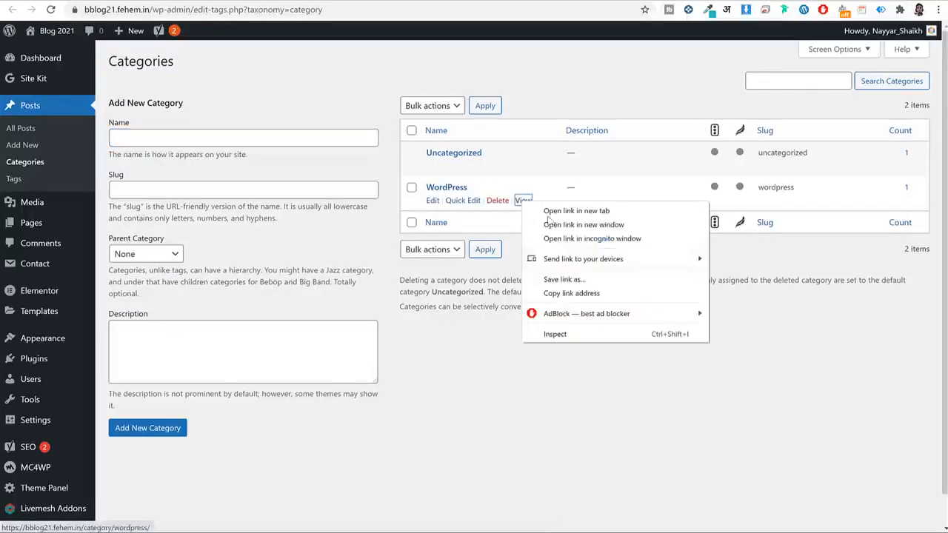
click(571, 292)
right_click(524, 202)
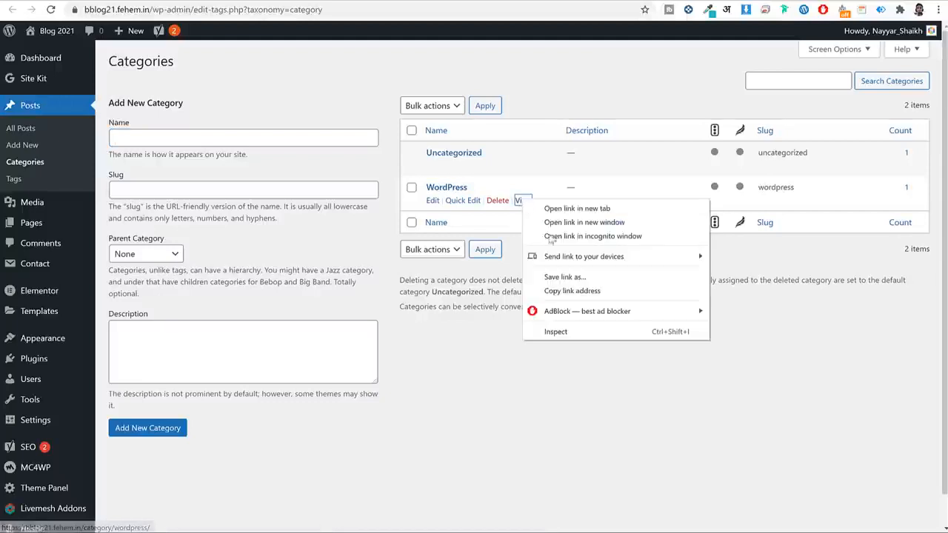
click(571, 291)
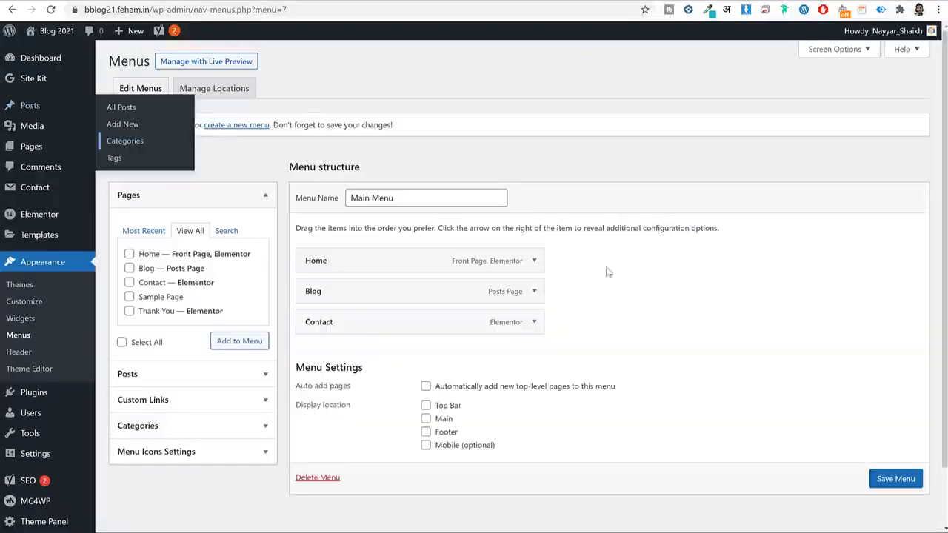
Add a 'WordPress Blog' custom link with the category URL and move it above Blog.
click(216, 399)
click(207, 291)
key(ctrl+v)
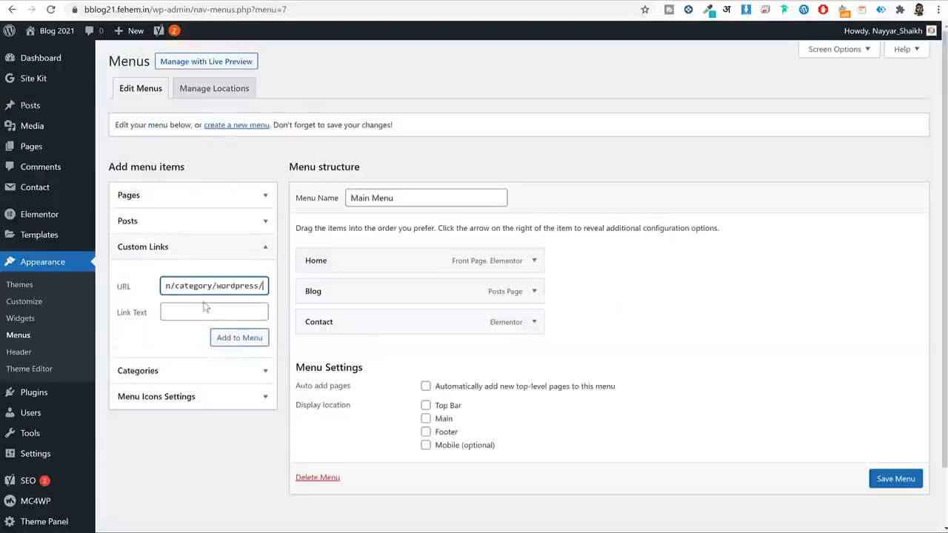
key(Tab)
text(Word)
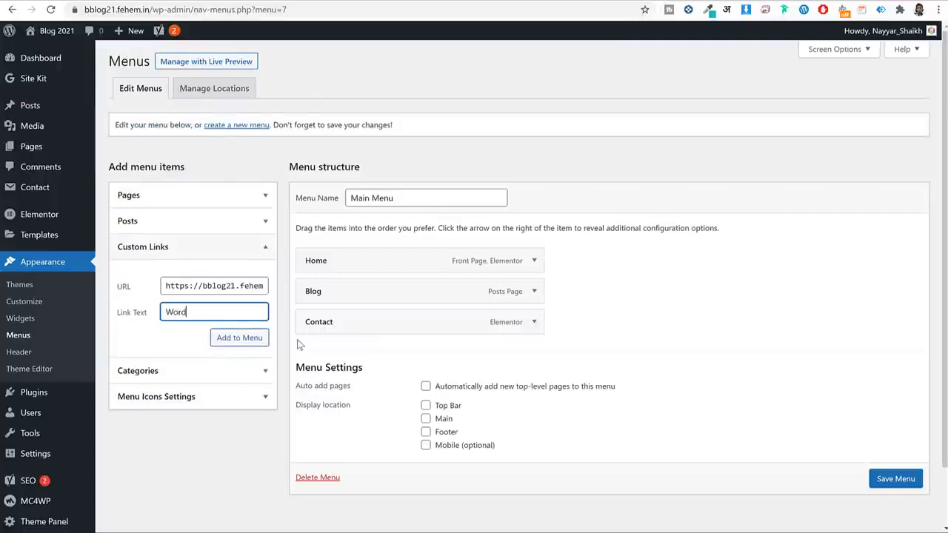
text(Press Blog)
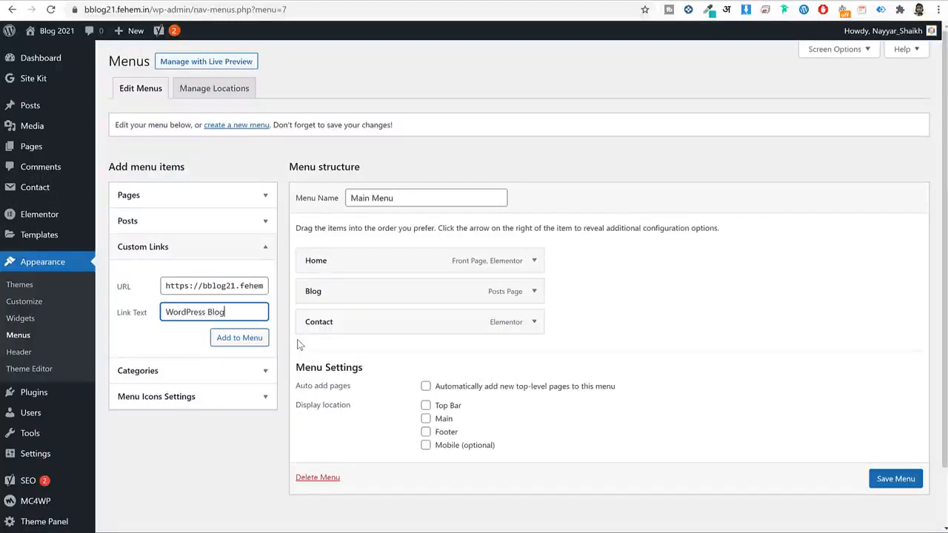
click(250, 339)
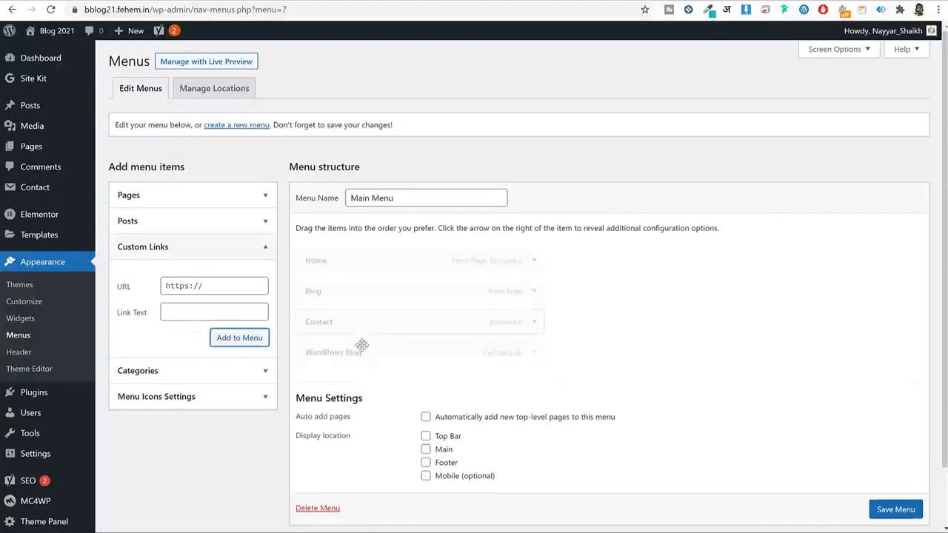
drag(357, 352, 469, 288)
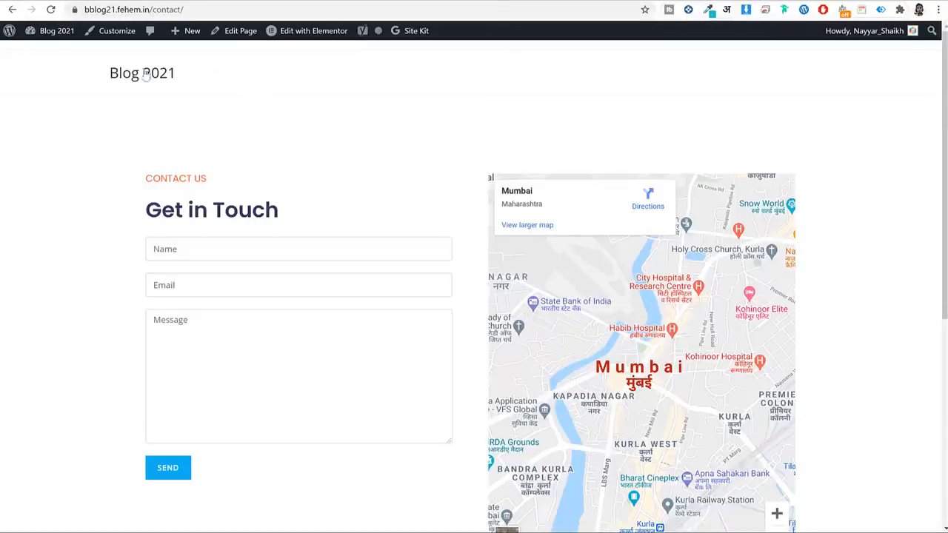
Open the 'WordPress 5.6 is Here: What You Need to Know' post and copy its URL.
click(144, 73)
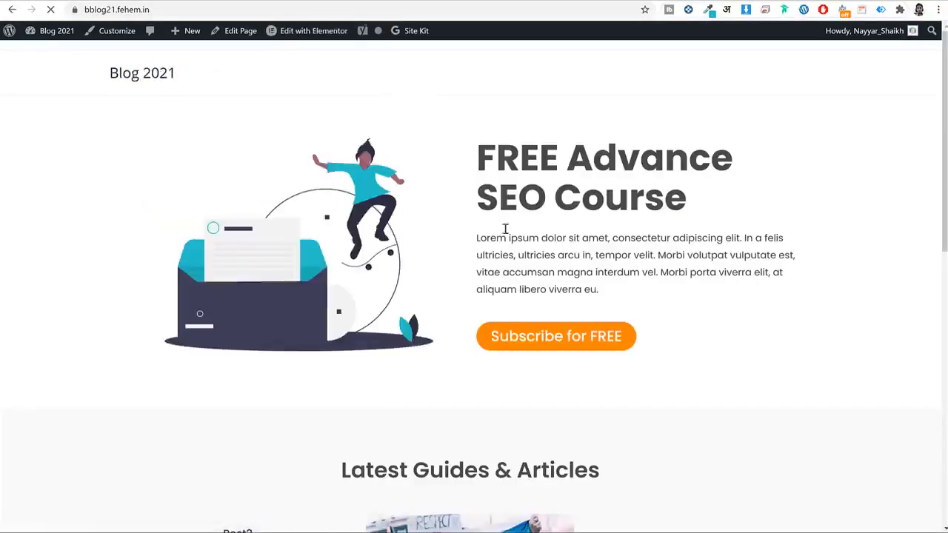
scroll(504, 271, down, 8)
click(692, 153)
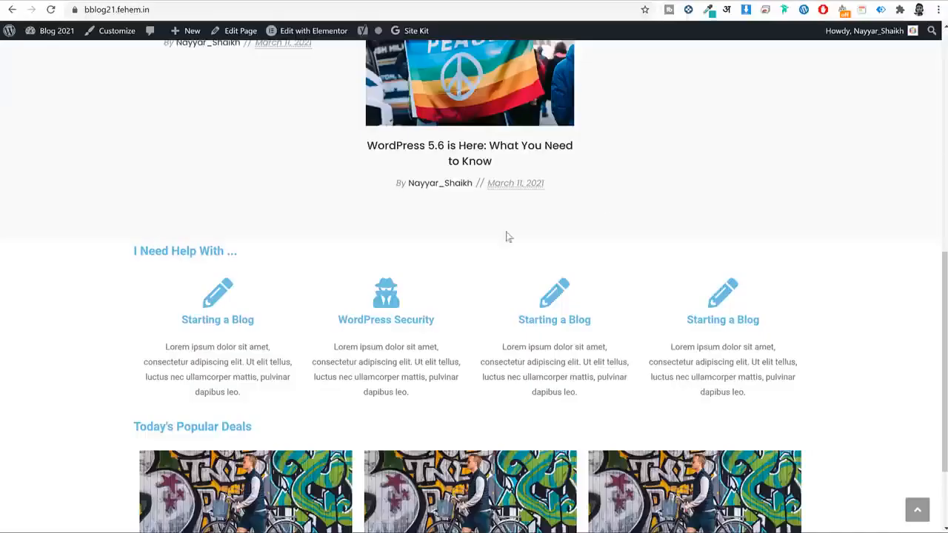
click(463, 159)
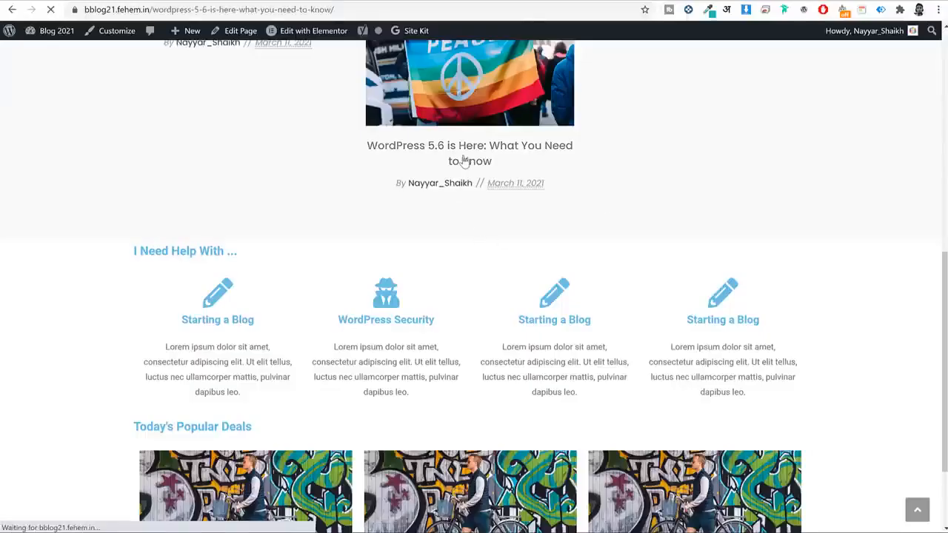
scroll(532, 192, down, 6)
scroll(533, 205, up, 6)
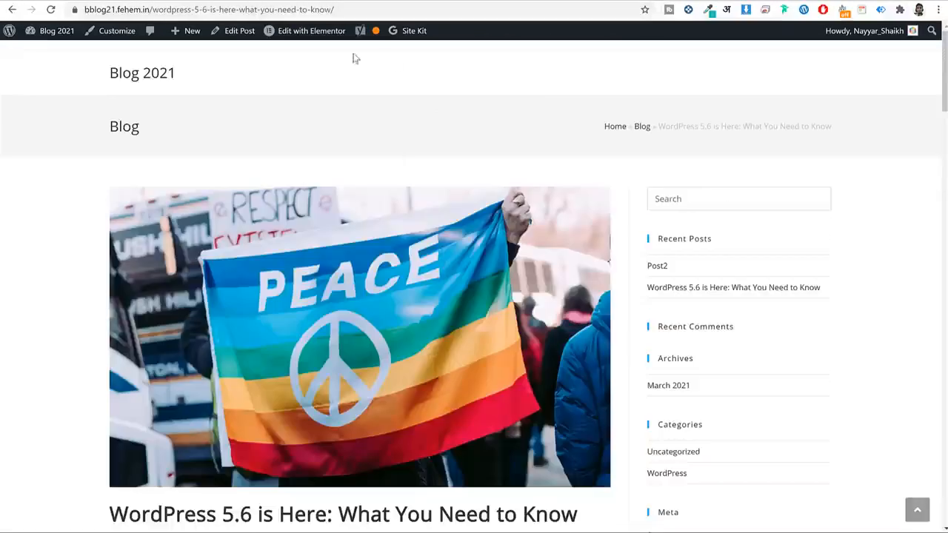
click(387, 10)
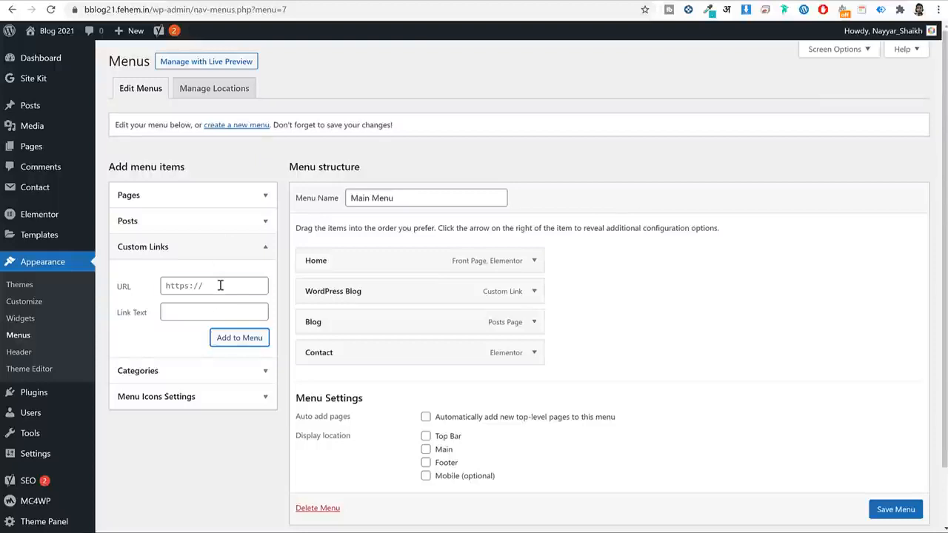
Add a 'Start a Blog' custom link to the post URL, placed second under Home.
click(220, 285)
key(ctrl+v)
click(205, 314)
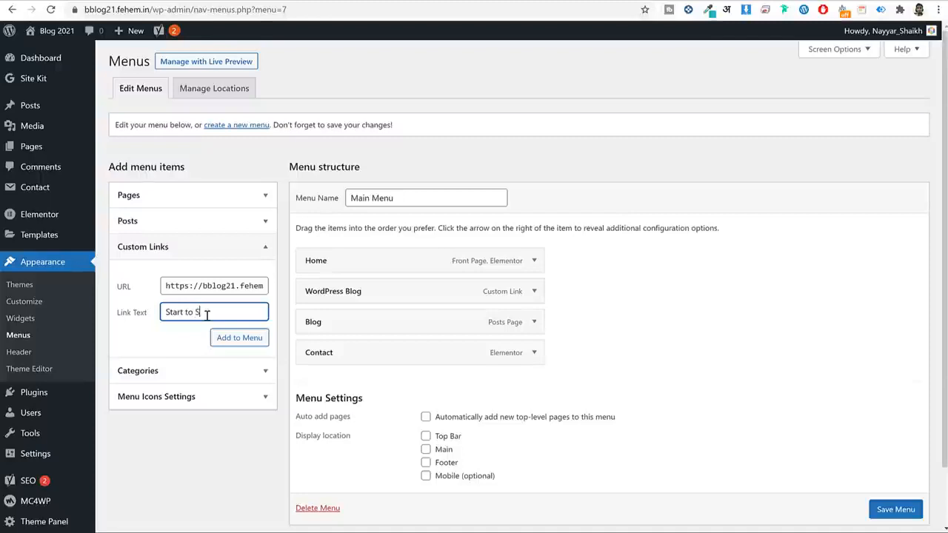
key(ctrl+a)
click(245, 342)
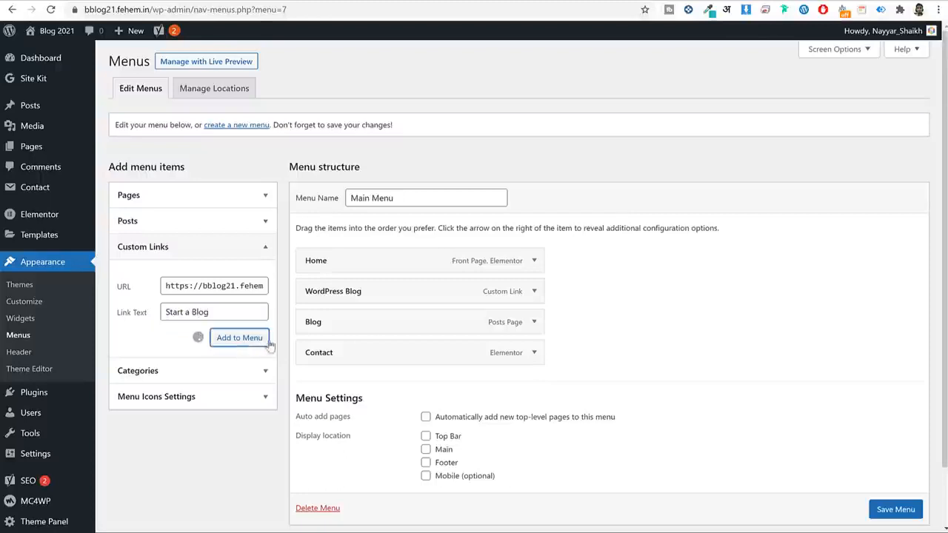
drag(387, 307, 365, 294)
Assign Main Menu to the Main display location and save the menu.
scroll(563, 400, down, 2)
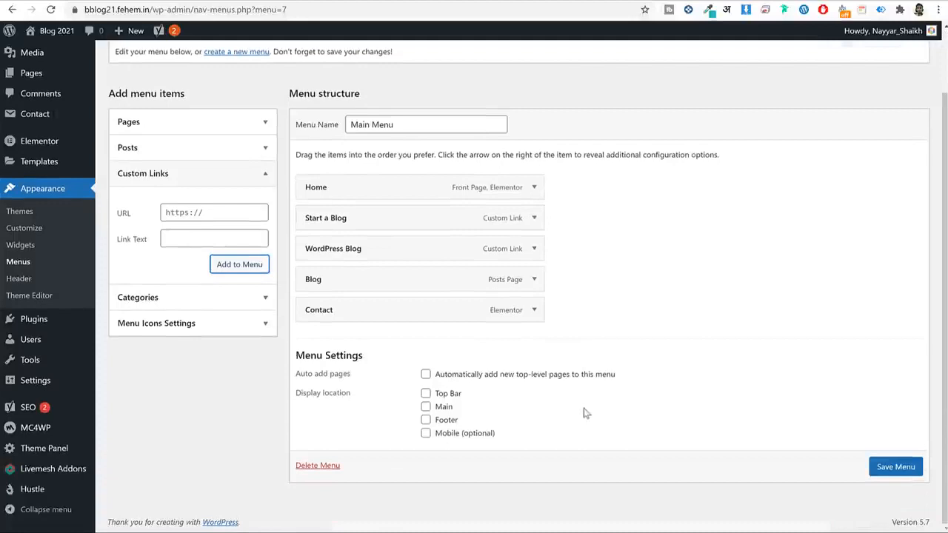
click(426, 407)
drag(431, 407, 454, 416)
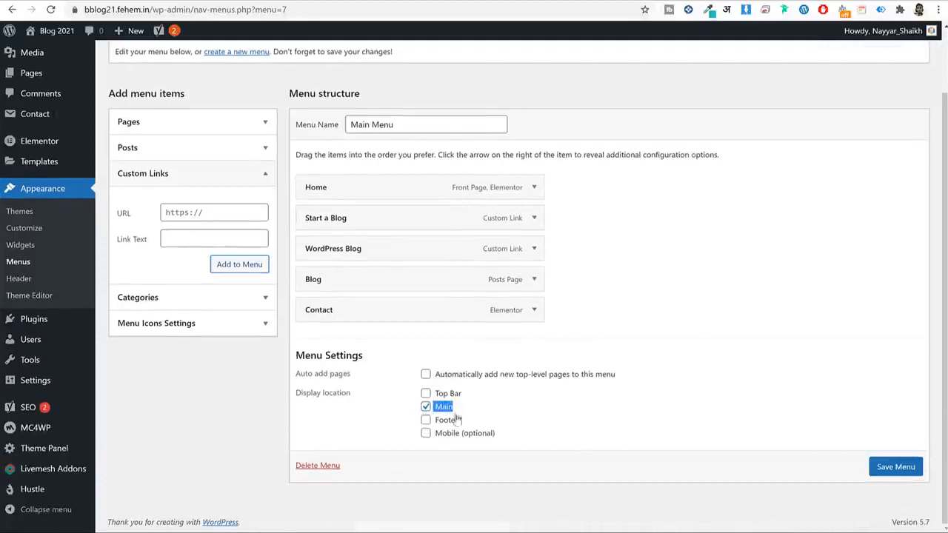
click(899, 467)
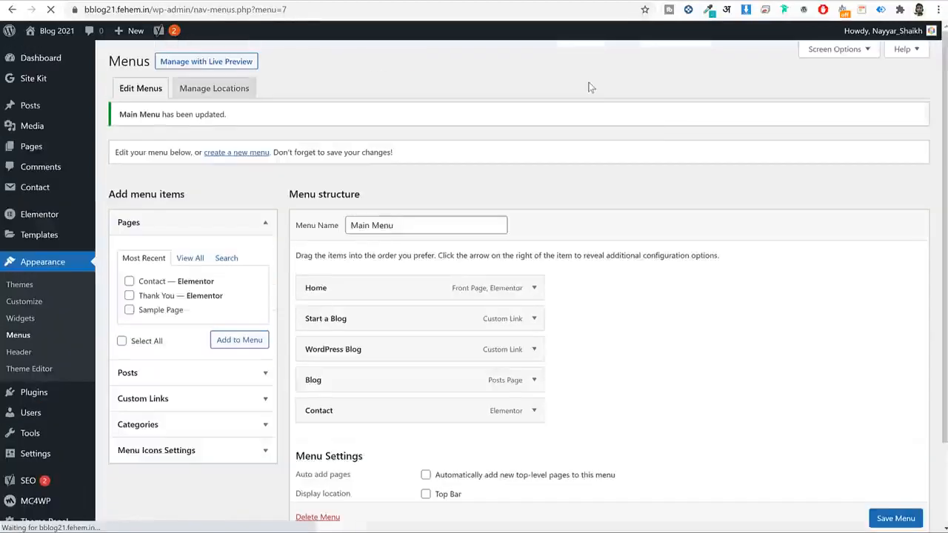
Open the site homepage from the admin bar in a new tab.
right_click(72, 32)
click(95, 40)
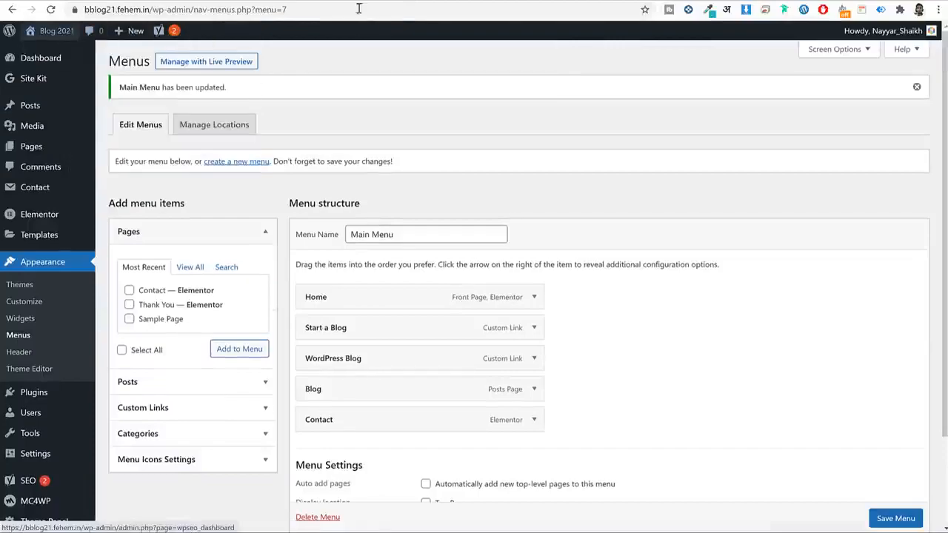
click(329, 0)
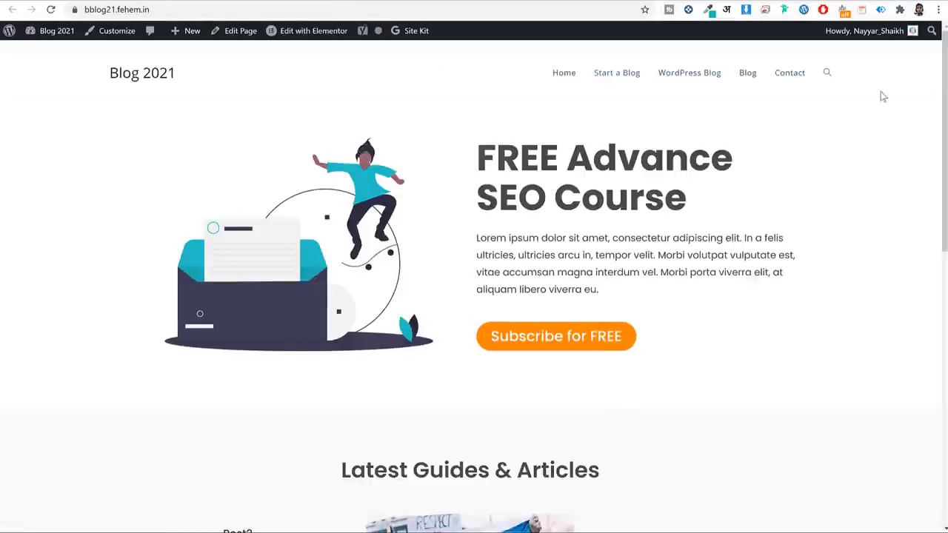
scroll(797, 131, down, 10)
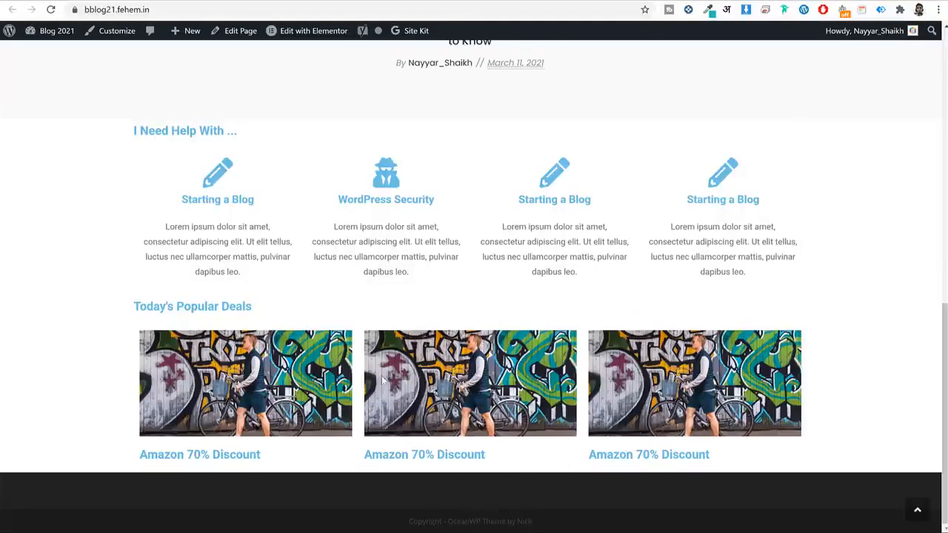
drag(252, 306, 130, 307)
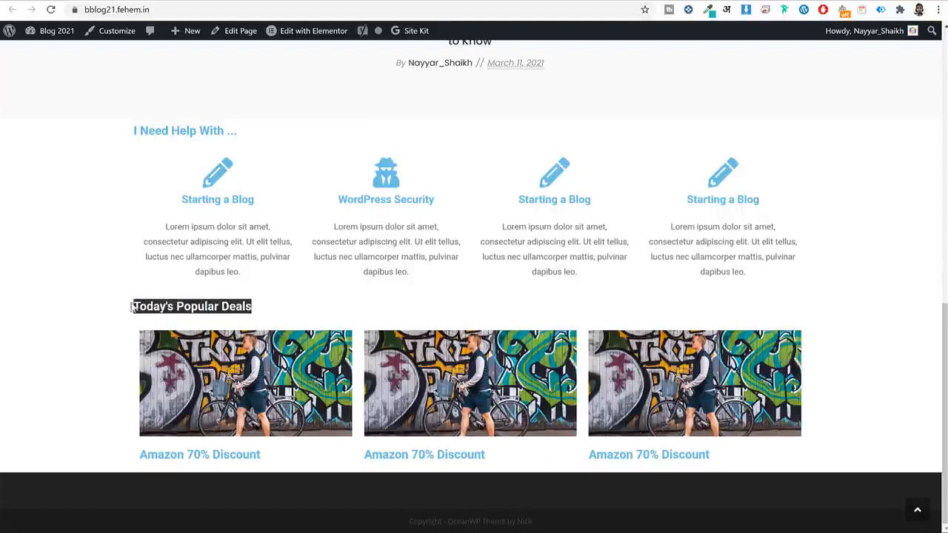
click(279, 294)
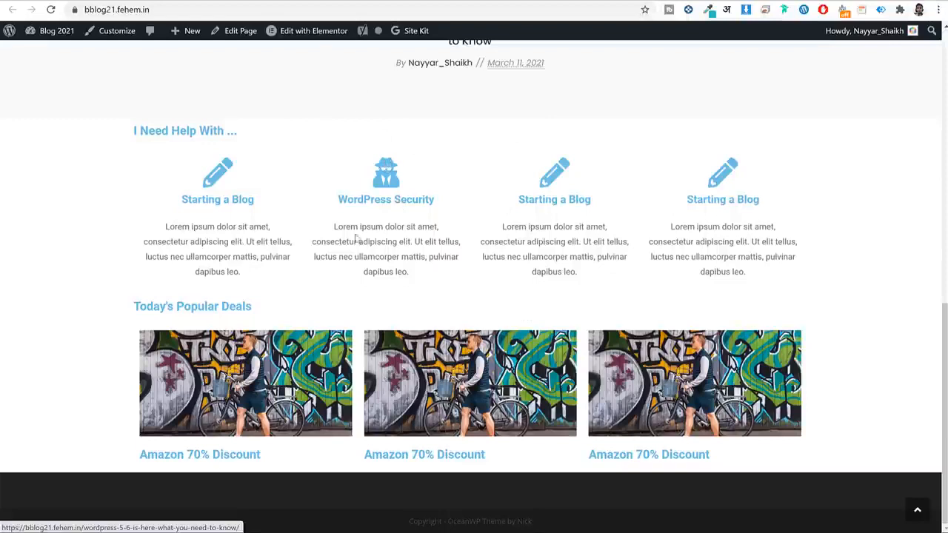
click(338, 10)
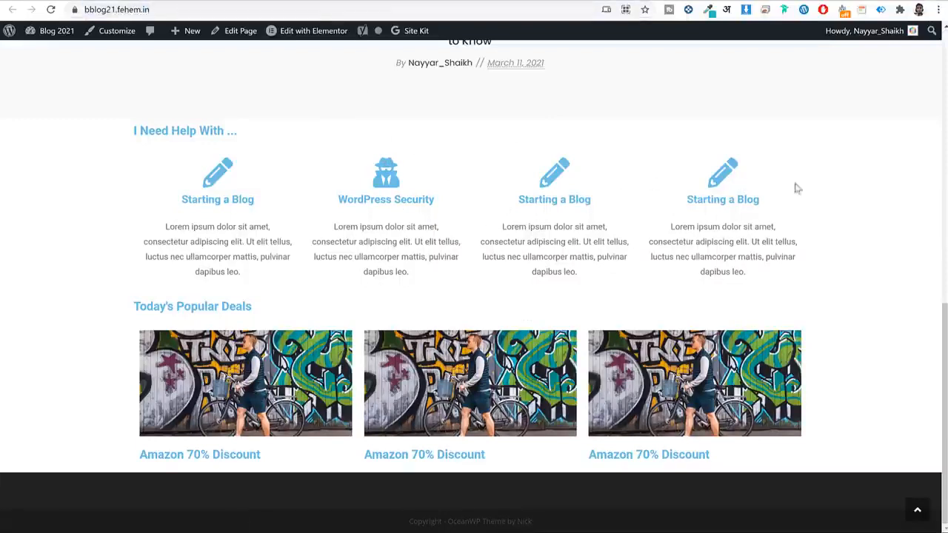
click(278, 31)
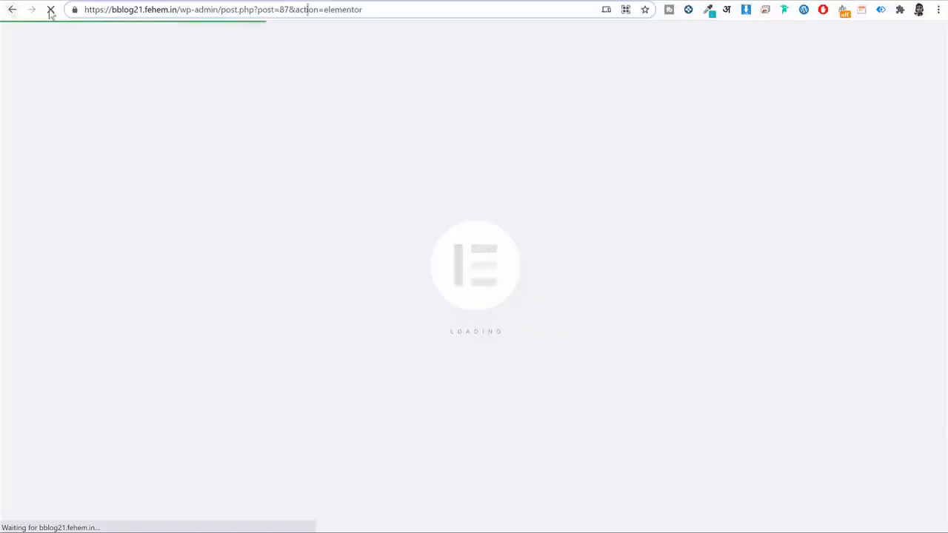
click(51, 10)
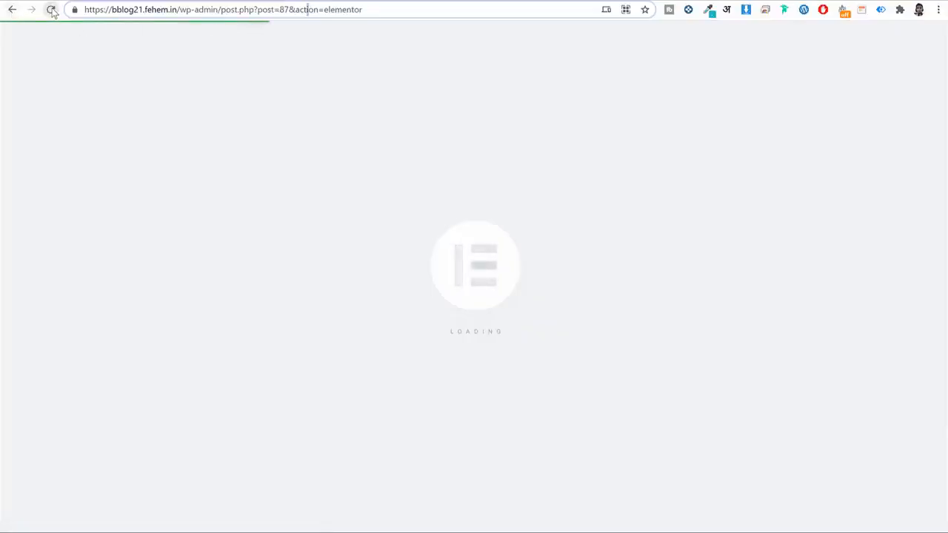
click(12, 9)
scroll(395, 103, down, 3)
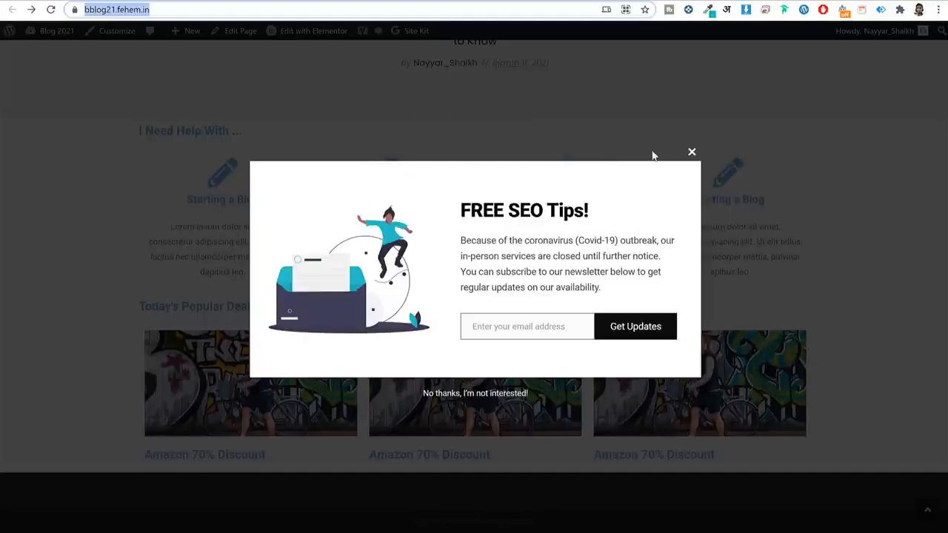
click(692, 153)
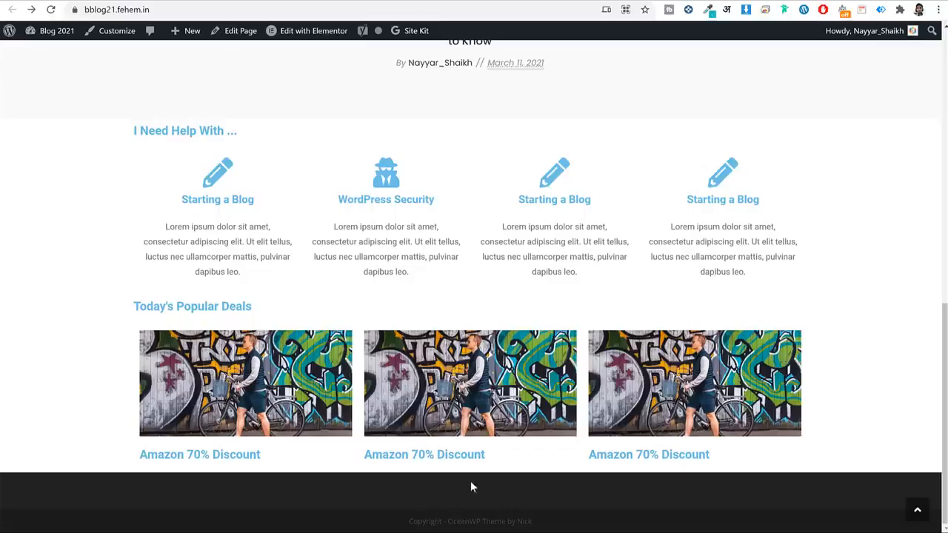
scroll(597, 190, up, 10)
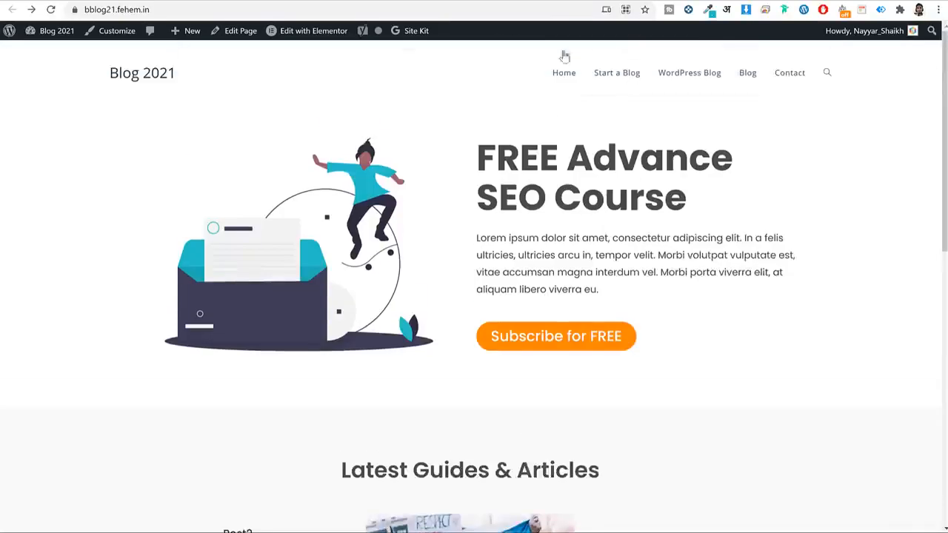
click(208, 1)
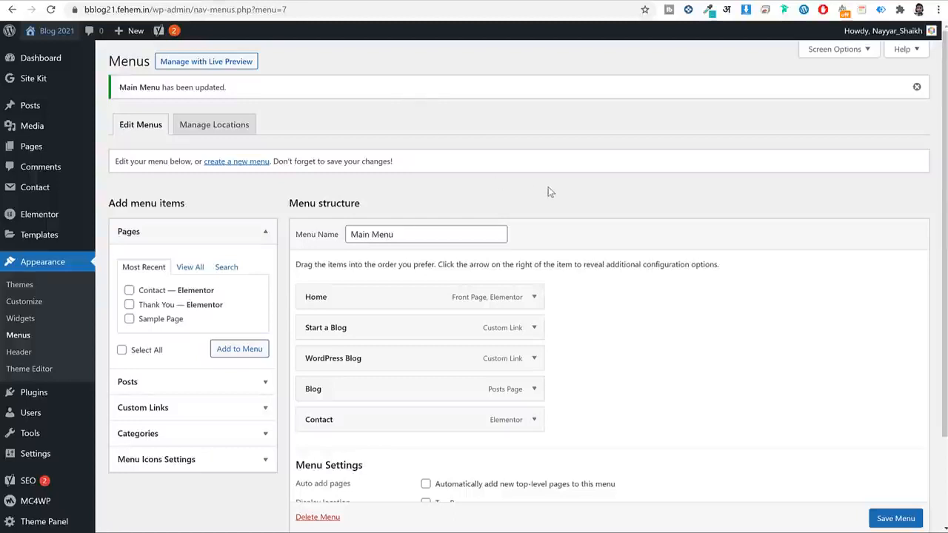
Go to Appearance > Widgets, collapse Default Sidebar and expand Footer 1.
click(22, 320)
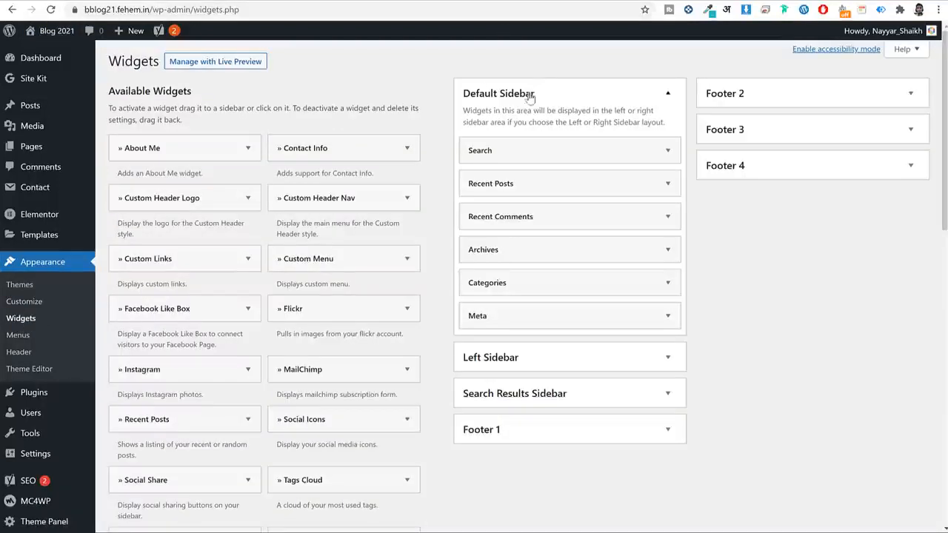
click(529, 94)
click(573, 212)
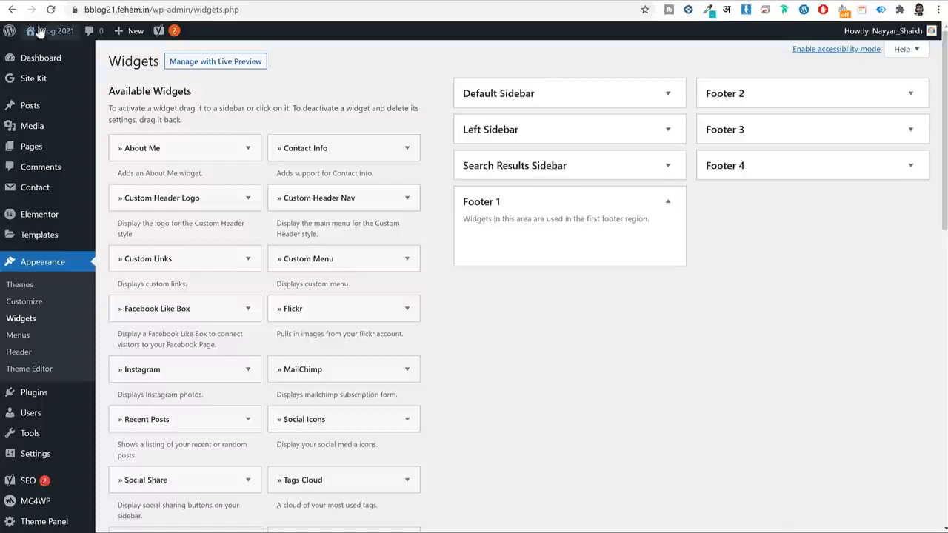
Copy the footer paragraph under the BLOGGDUDE logo from the reference page.
click(80, 2)
scroll(296, 215, down, 8)
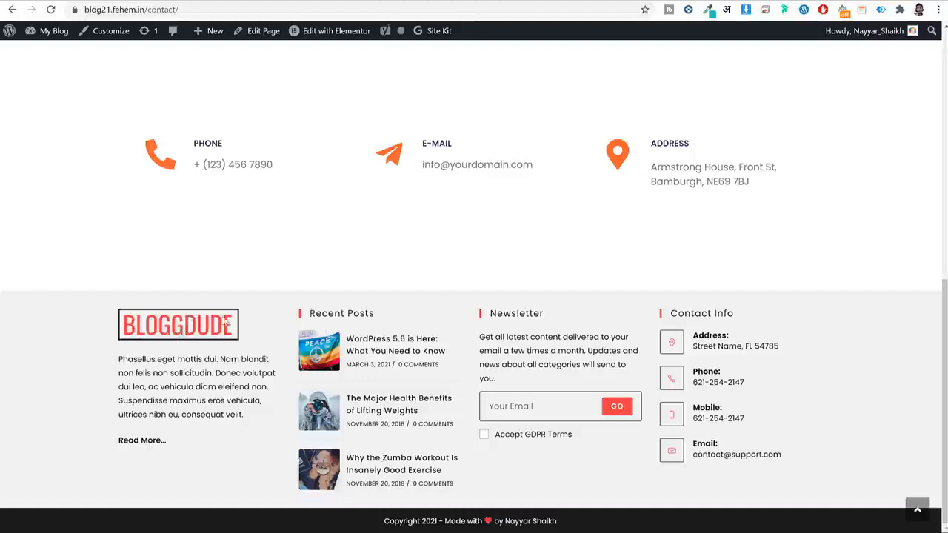
triple_click(180, 375)
key(ctrl+c)
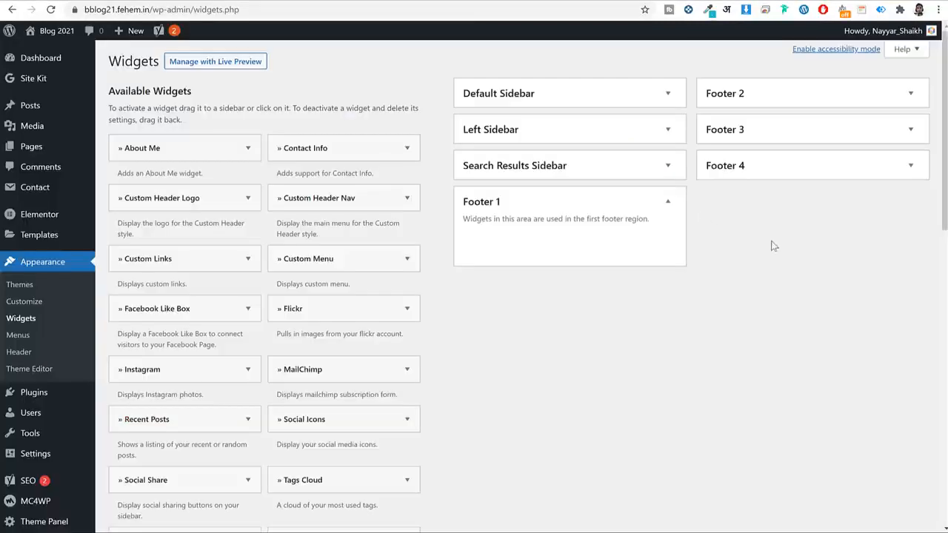
scroll(648, 291, down, 10)
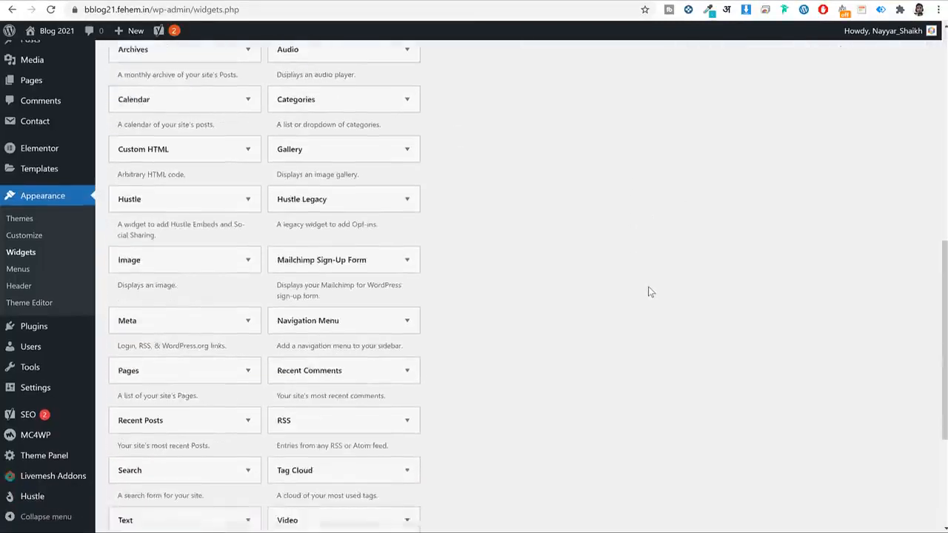
Add a Text widget to Footer 1 and insert the BLOGGDUDE logo image into it.
click(227, 316)
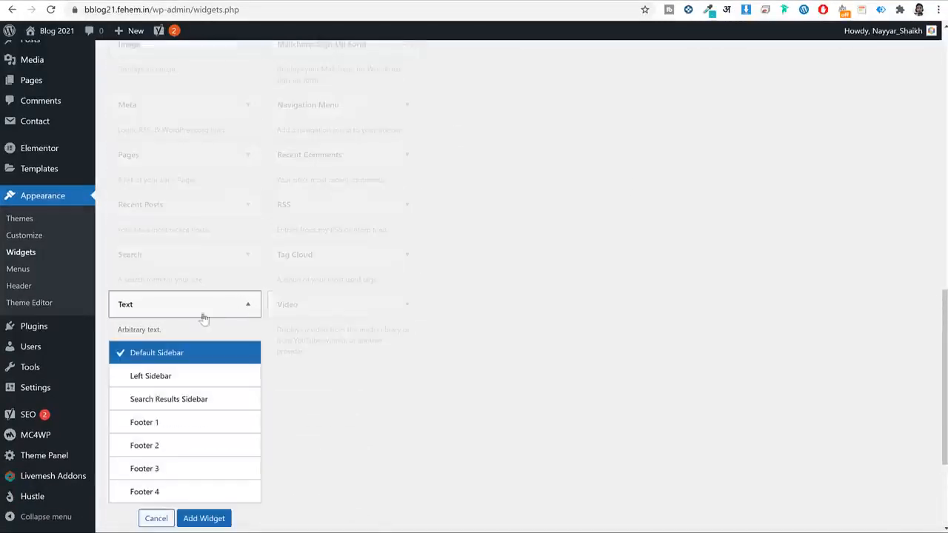
click(190, 426)
click(202, 519)
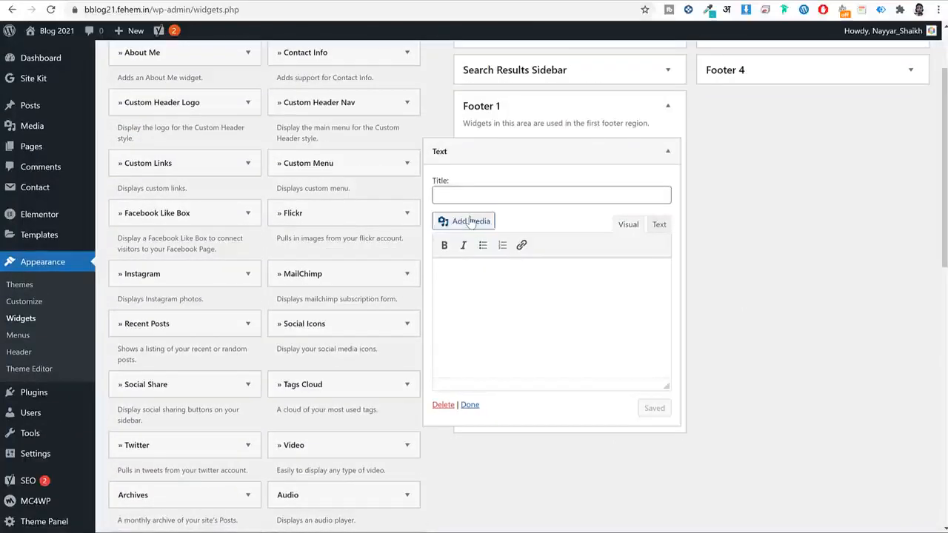
click(464, 219)
scroll(678, 231, down, 3)
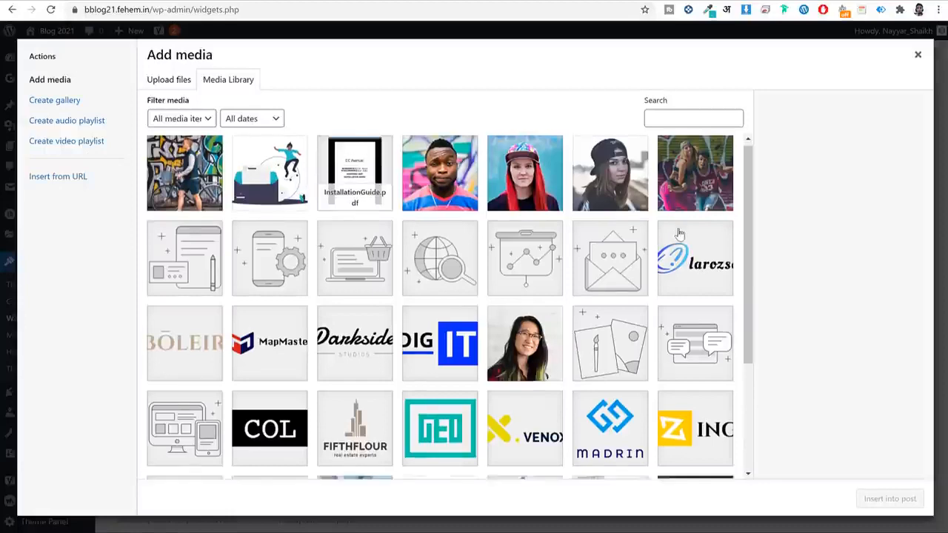
scroll(677, 231, up, 3)
scroll(666, 236, down, 3)
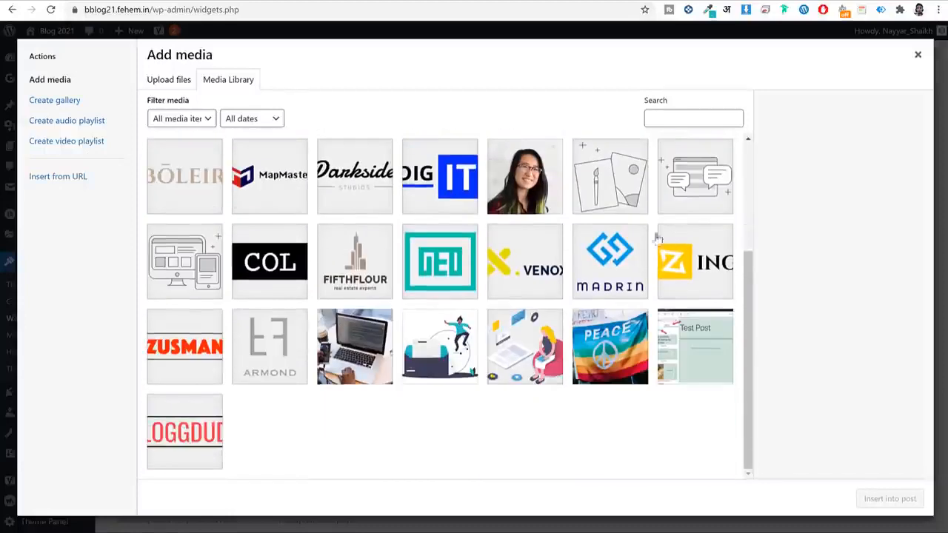
click(198, 412)
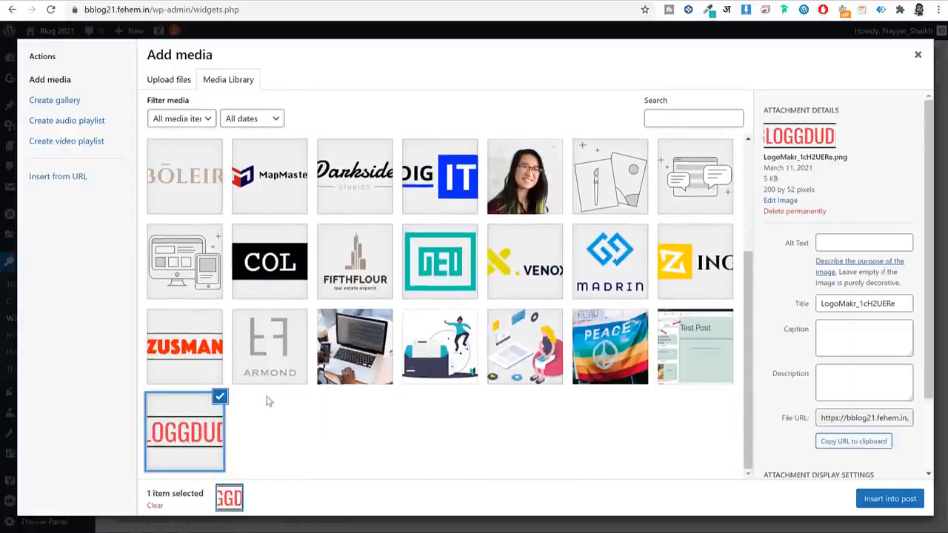
click(888, 499)
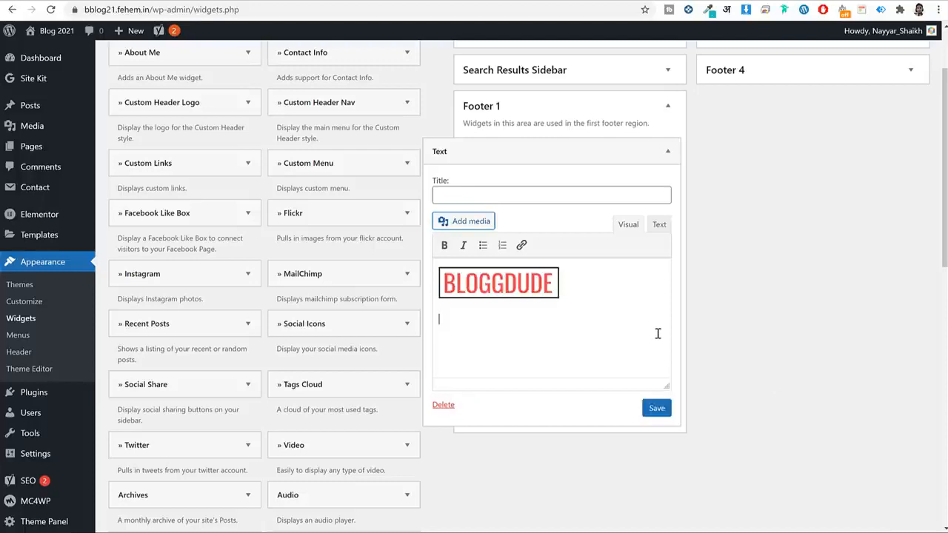
Paste the placeholder paragraph below the logo and save the Footer 1 Text widget.
key(ctrl+v)
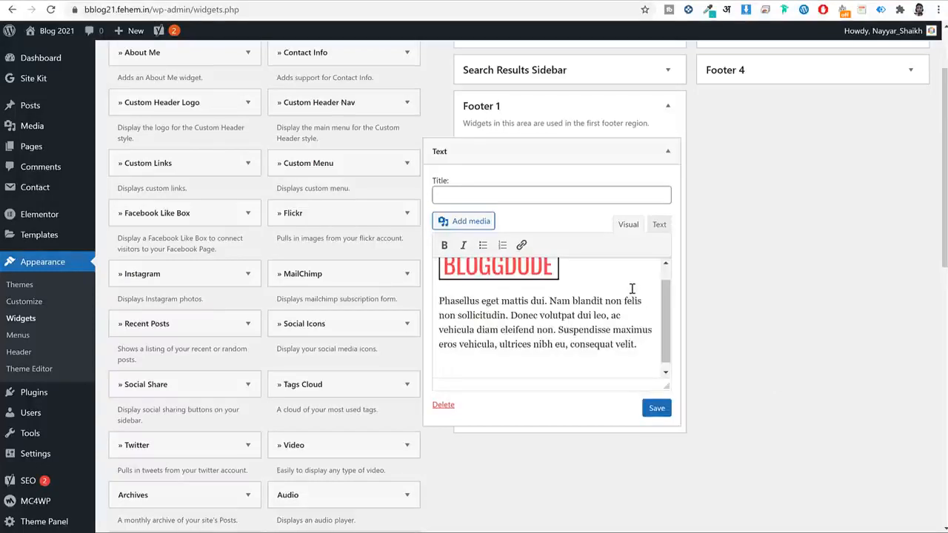
click(662, 409)
click(667, 106)
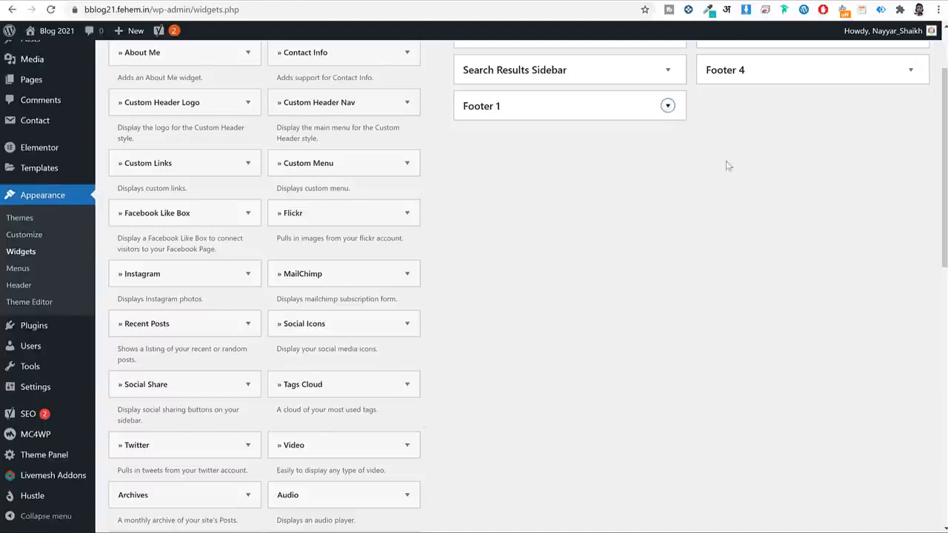
scroll(726, 166, up, 2)
Place a Recent Posts widget in Footer 2 and edit its post count of 3.
click(777, 101)
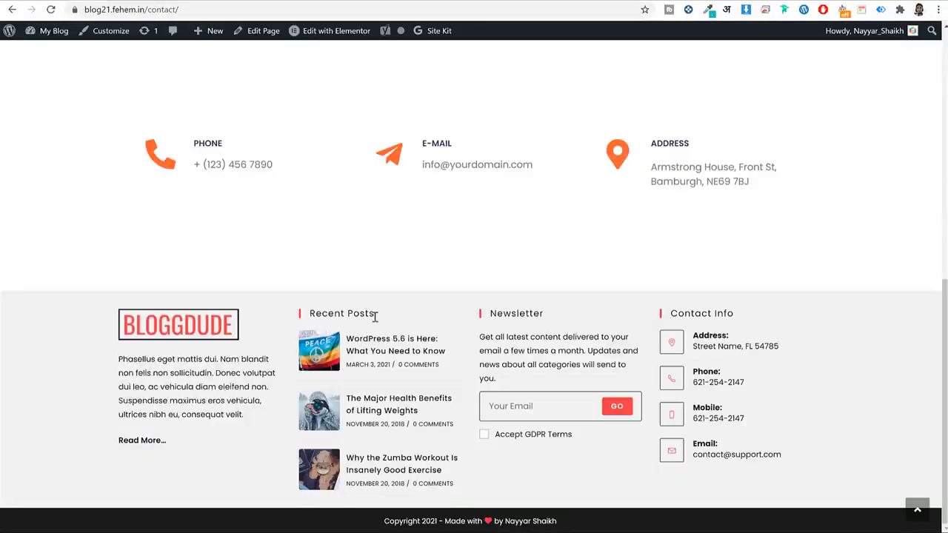
drag(375, 314, 310, 312)
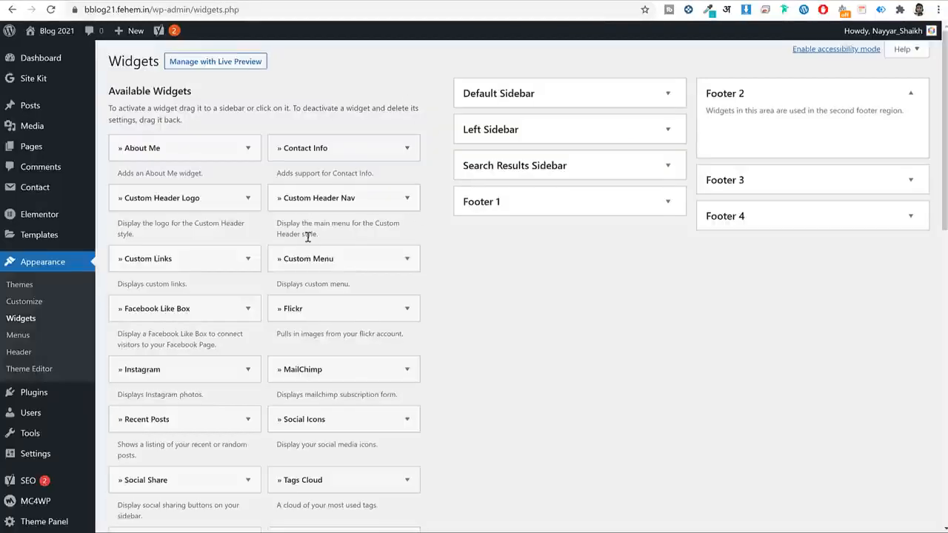
drag(145, 431, 769, 182)
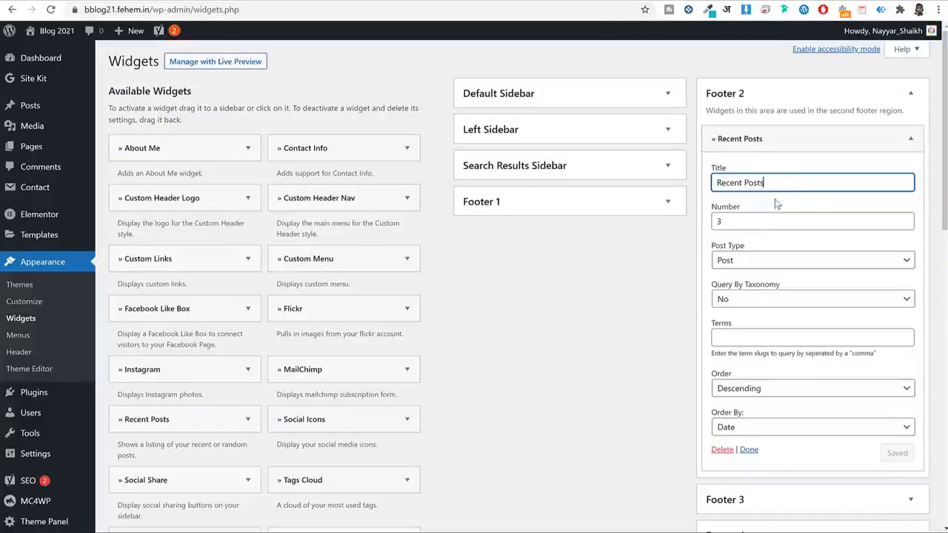
click(749, 222)
double_click(749, 222)
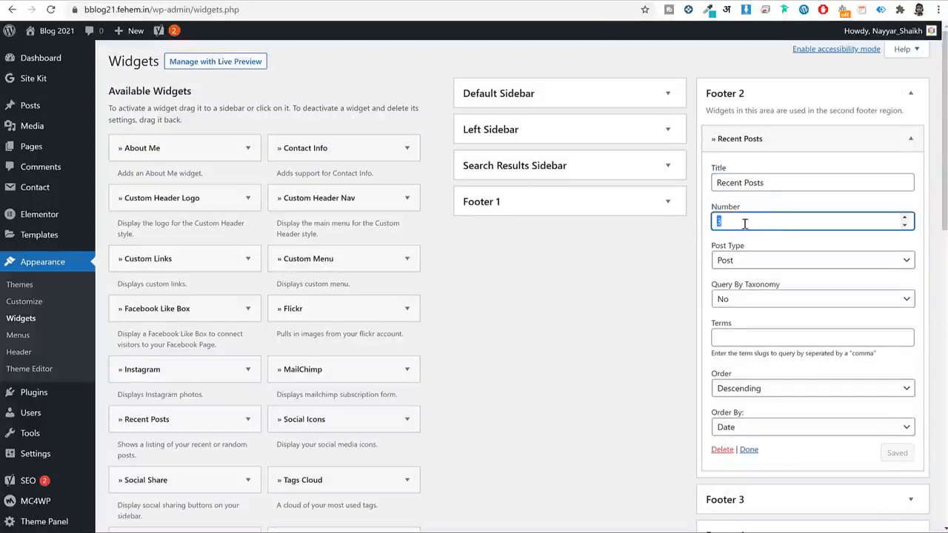
click(869, 97)
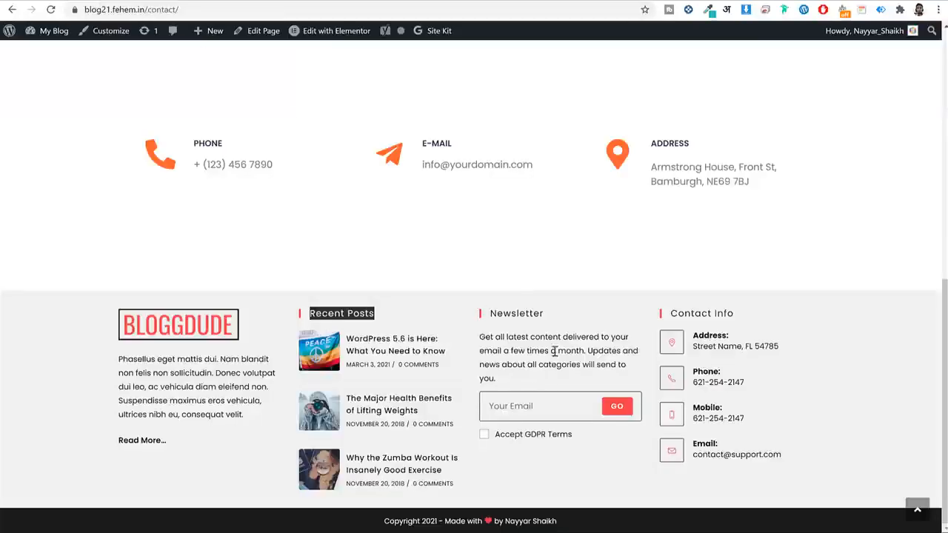
Drop the MailChimp widget into Footer 3 and open its API settings page in a new tab.
triple_click(545, 337)
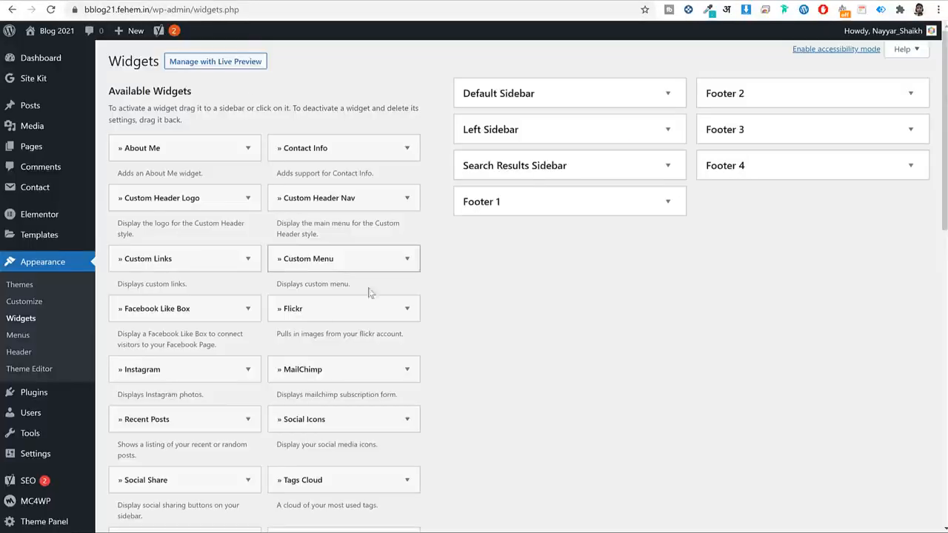
drag(289, 370, 789, 152)
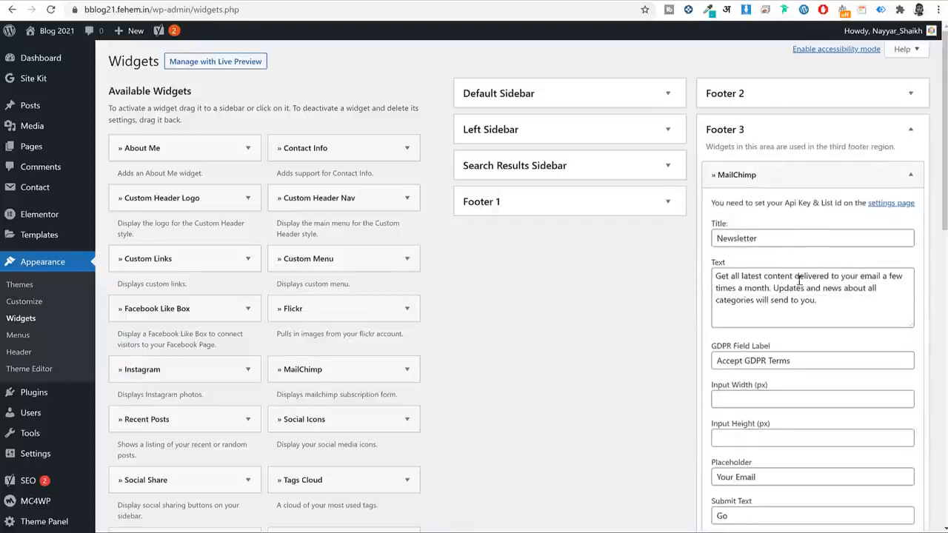
scroll(798, 279, down, 2)
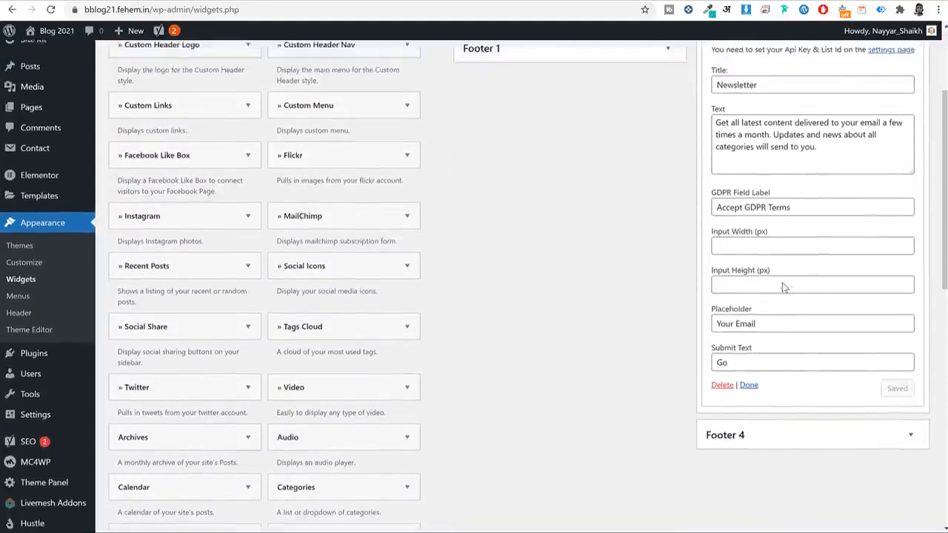
scroll(782, 282, up, 1)
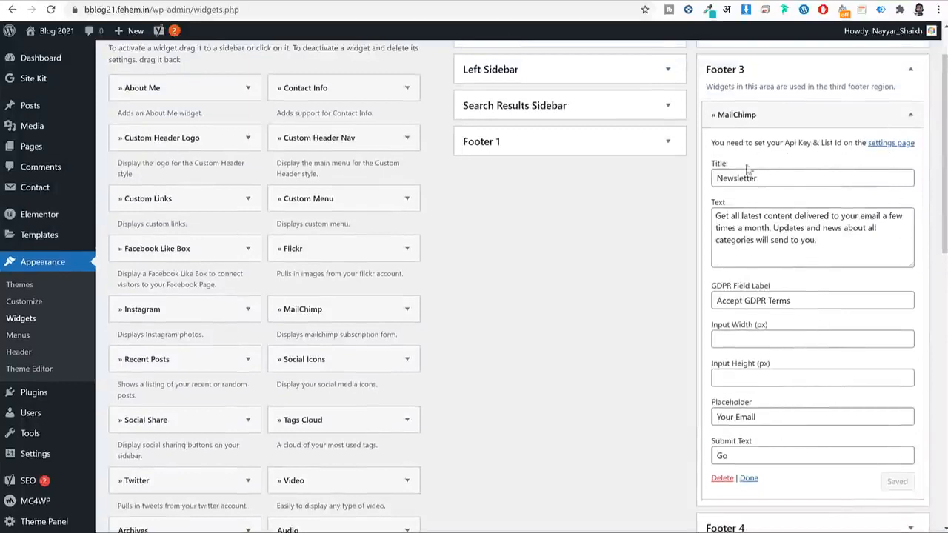
right_click(887, 149)
click(892, 151)
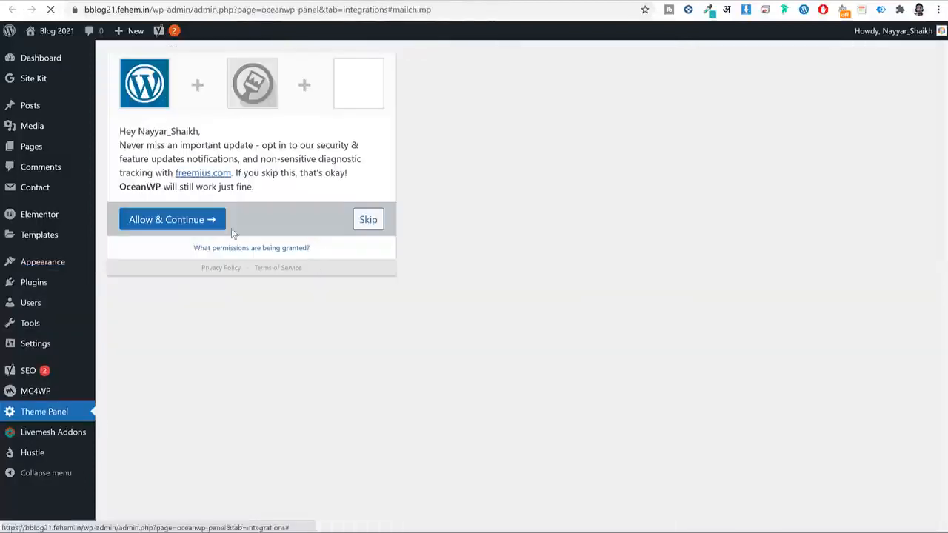
Accept the OceanWP opt-in and show the Theme Panel Integrations tab's API Key field.
click(182, 220)
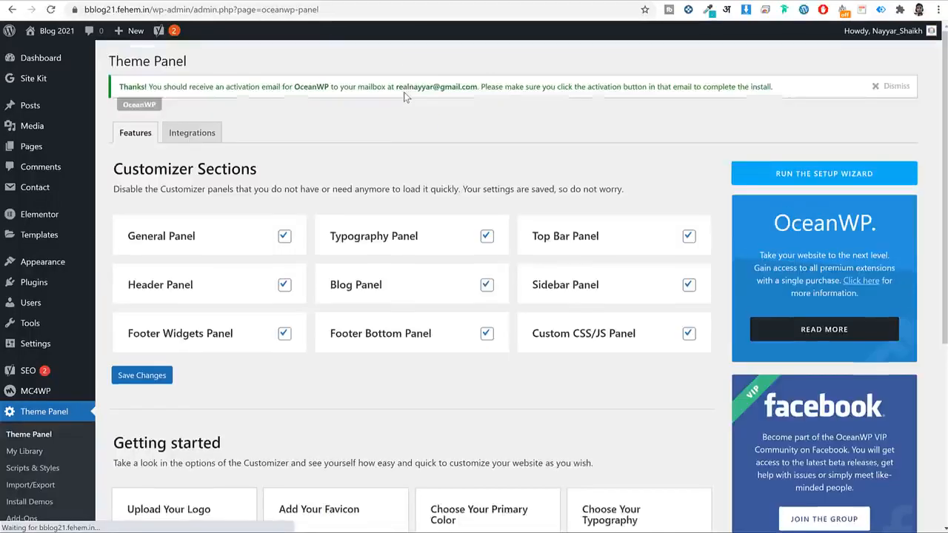
scroll(428, 197, down, 2)
scroll(414, 211, up, 2)
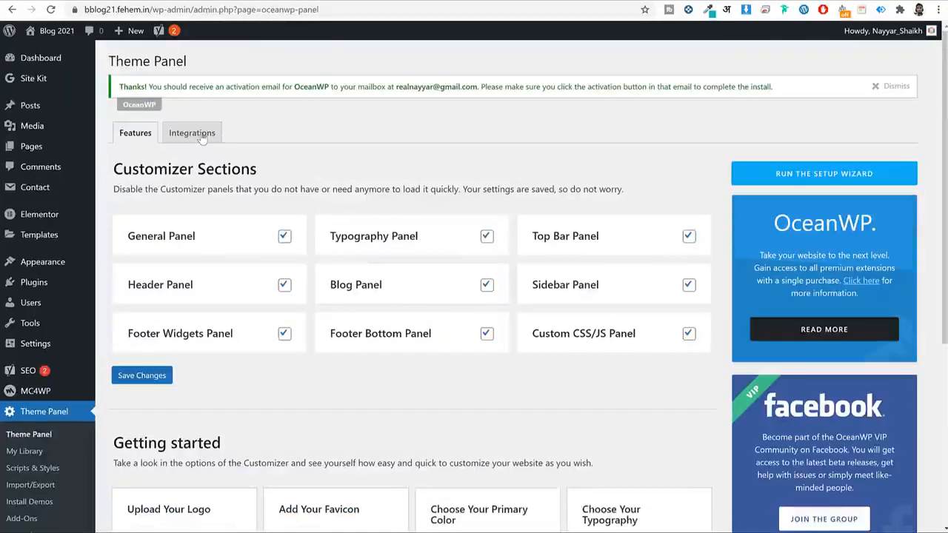
click(197, 140)
click(288, 219)
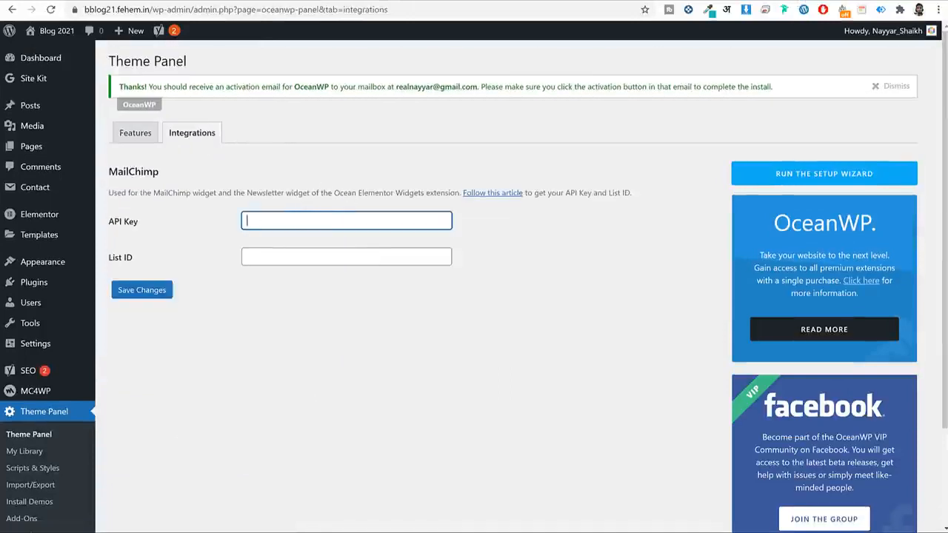
Load mailchimp.com in a new browser tab.
key(ctrl+t)
text(mail)
key(Return)
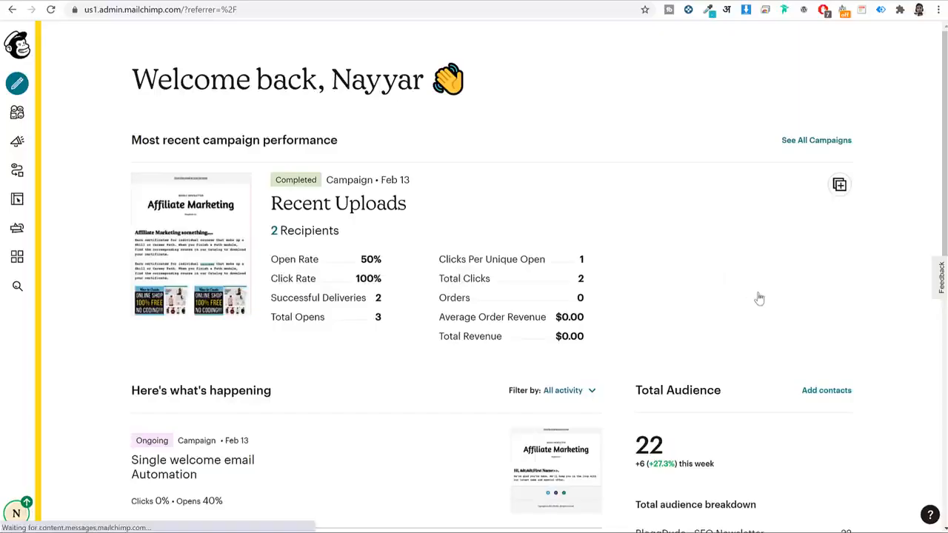
Go to Profile > Extras > API keys in Mailchimp and copy the existing API key.
click(16, 512)
click(82, 397)
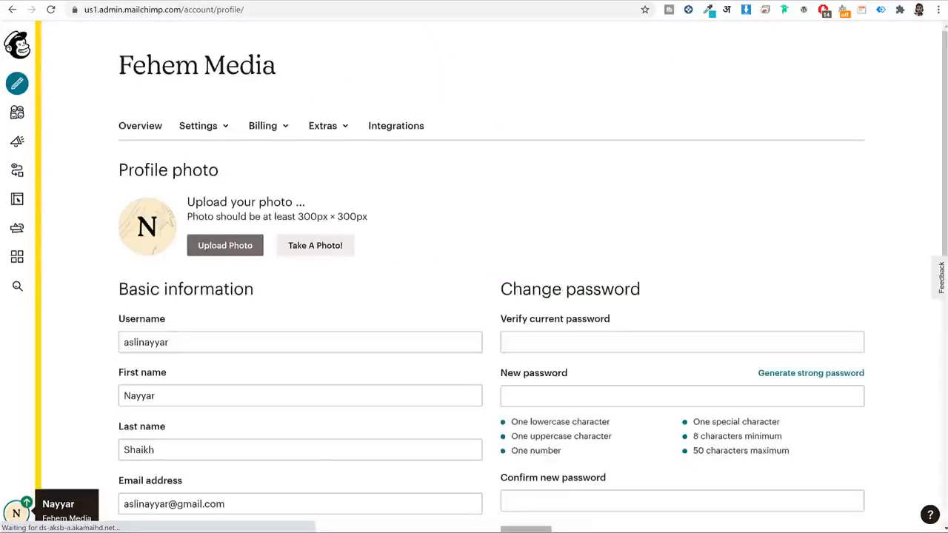
click(327, 125)
click(334, 185)
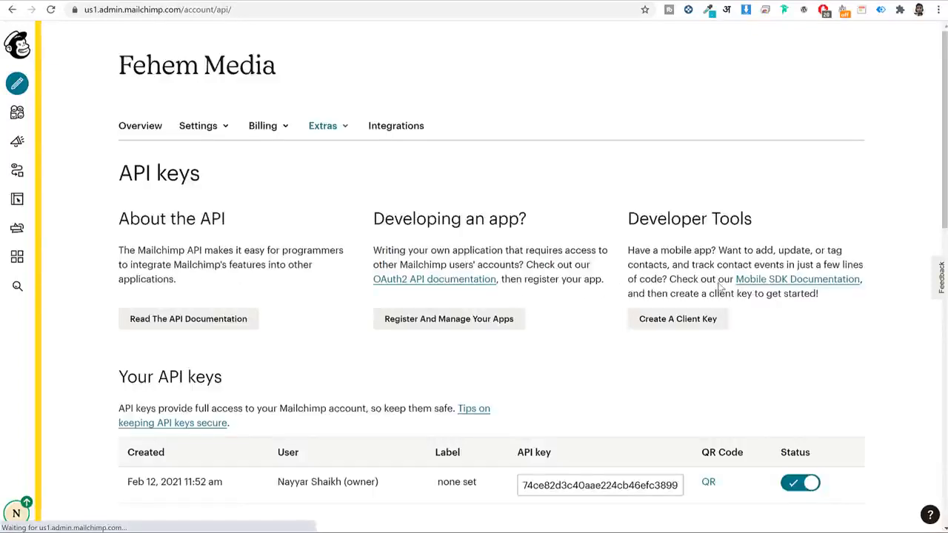
click(635, 485)
key(ctrl+c)
right_click(634, 485)
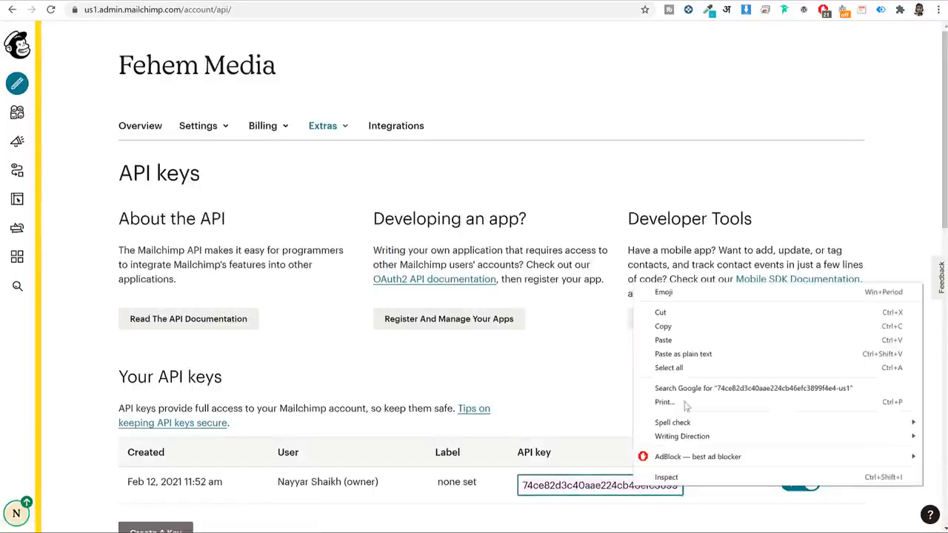
click(692, 326)
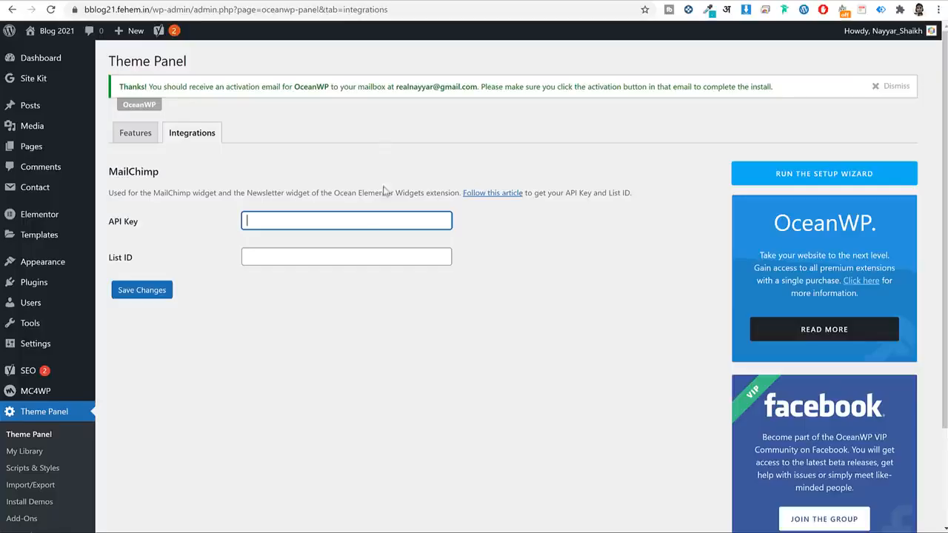
Paste the Mailchimp key into OceanWP's API Key field, save, and return to Mailchimp for the List ID.
key(ctrl+v)
click(152, 290)
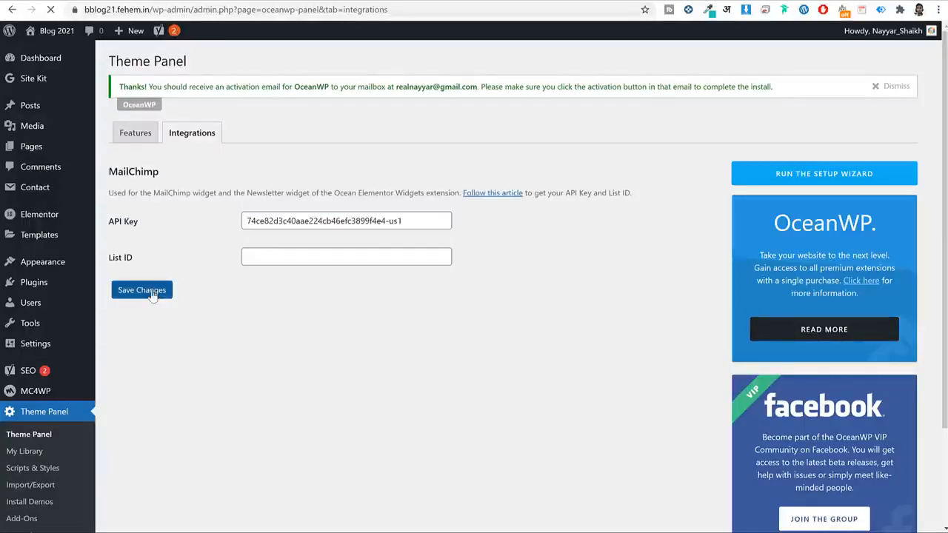
drag(148, 259, 108, 259)
click(128, 262)
click(404, 0)
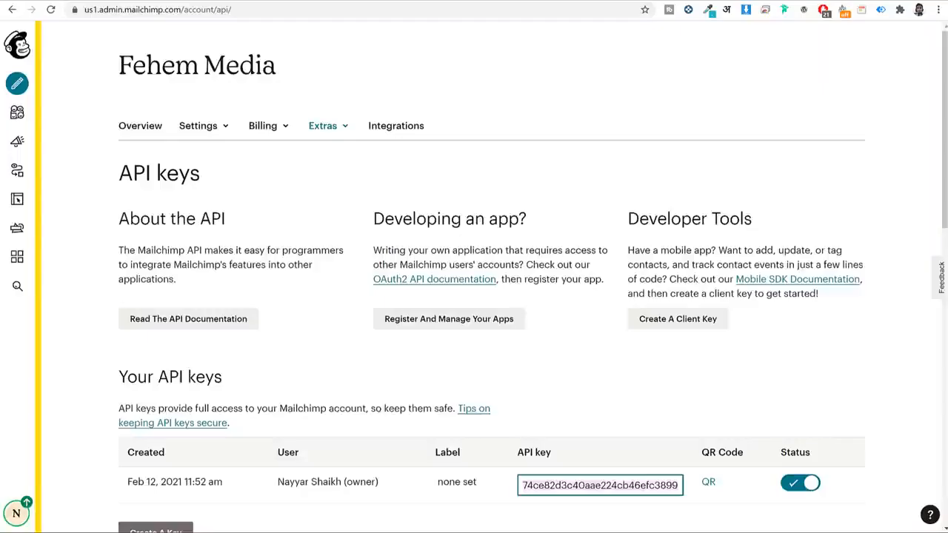
Copy the unique audience ID from the BloggDude - SEO Newsletter audience settings in Mailchimp.
click(17, 112)
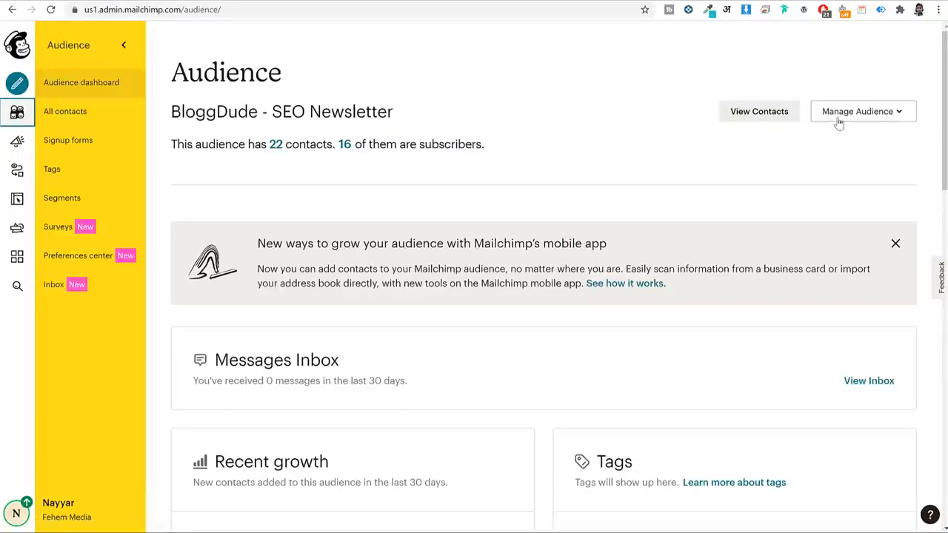
scroll(727, 285, down, 15)
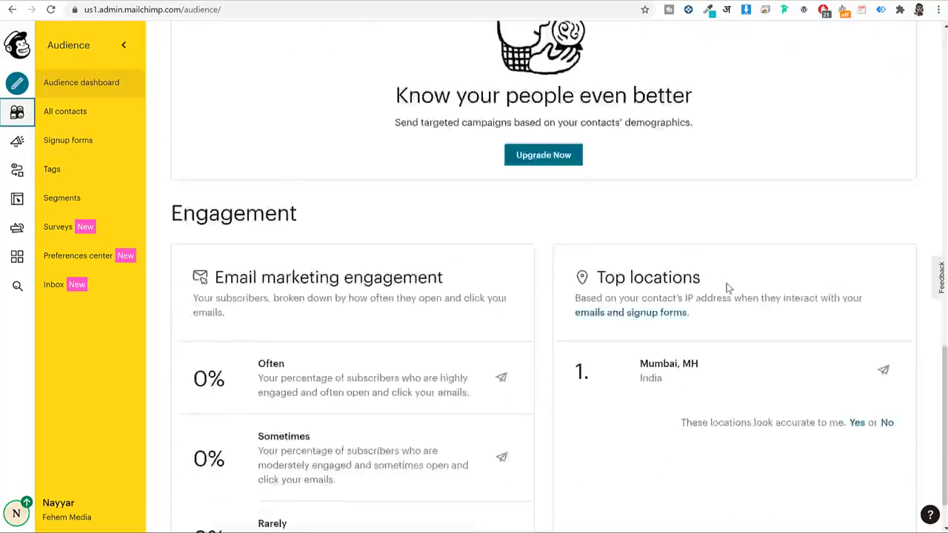
scroll(726, 285, up, 13)
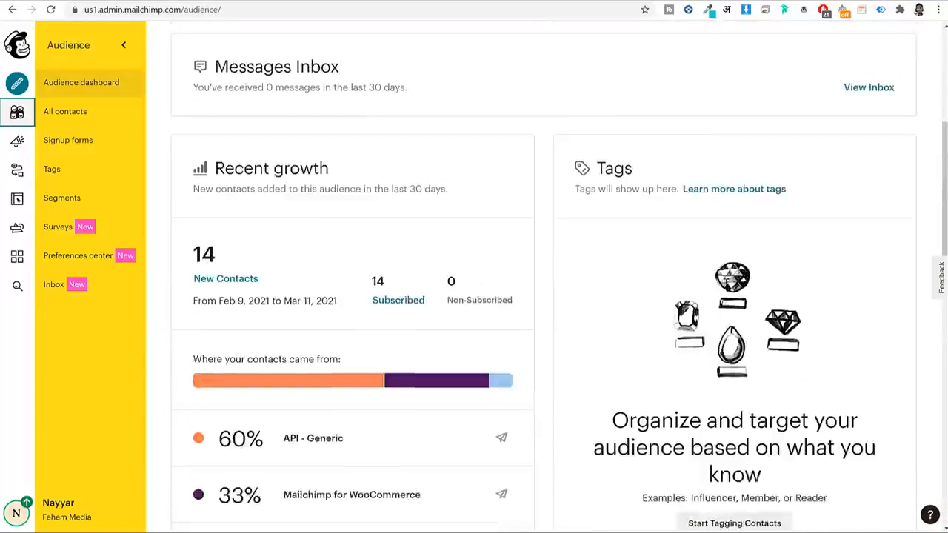
scroll(727, 285, up, 1)
click(871, 119)
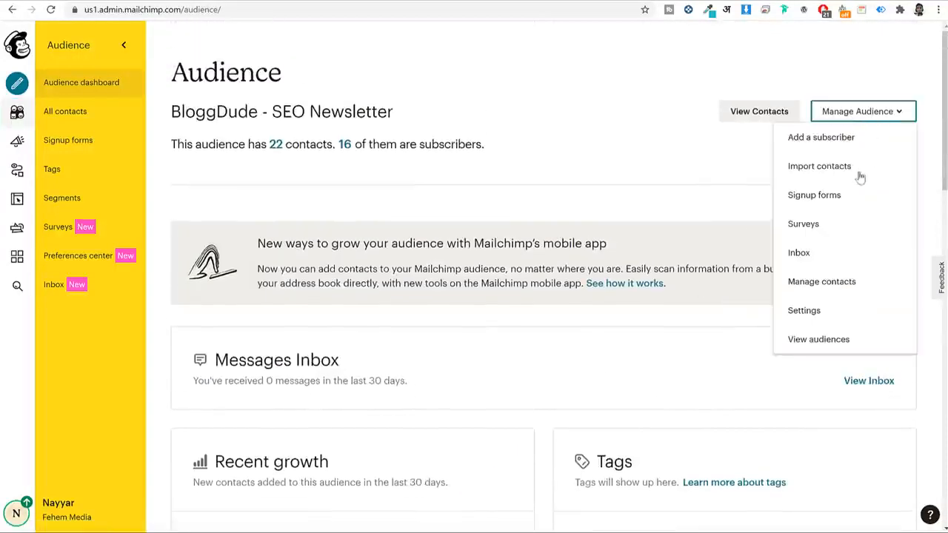
click(813, 314)
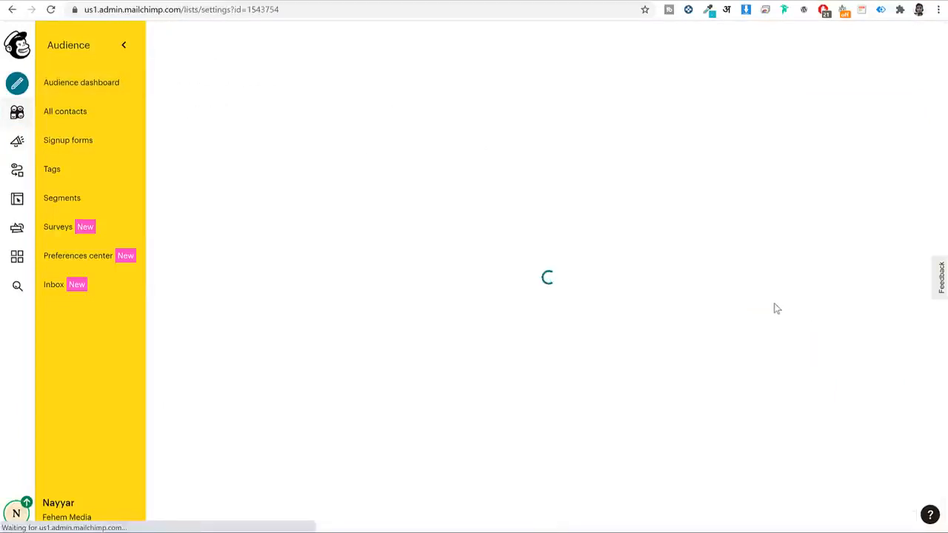
scroll(772, 311, down, 4)
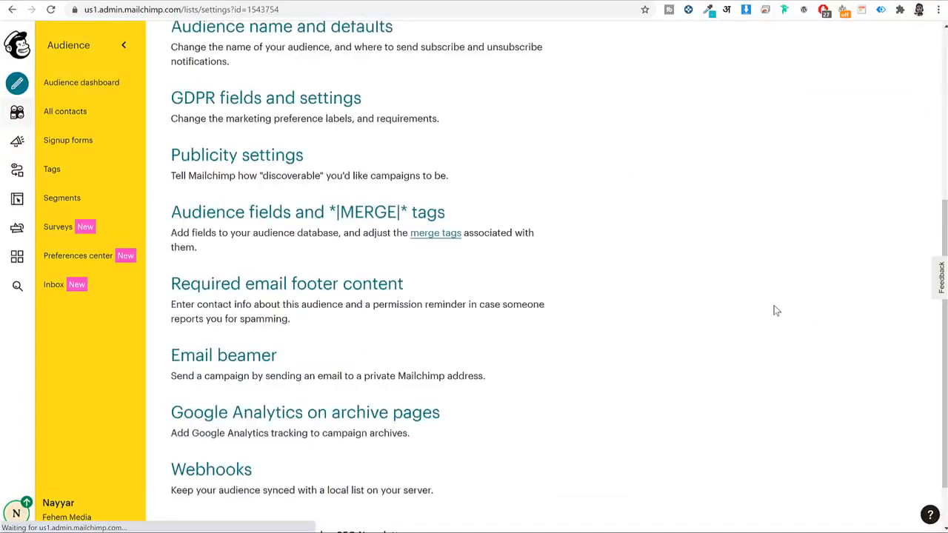
double_click(206, 498)
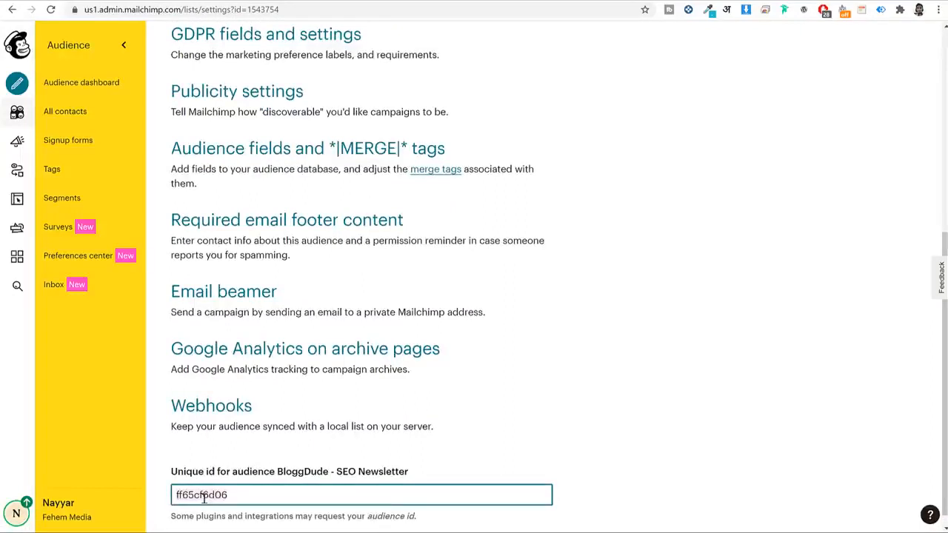
right_click(204, 498)
click(271, 338)
Paste the unique ID into OceanWP's MailChimp List ID field and save the changes.
key(ctrl+shift+Tab)
key(ctrl+v)
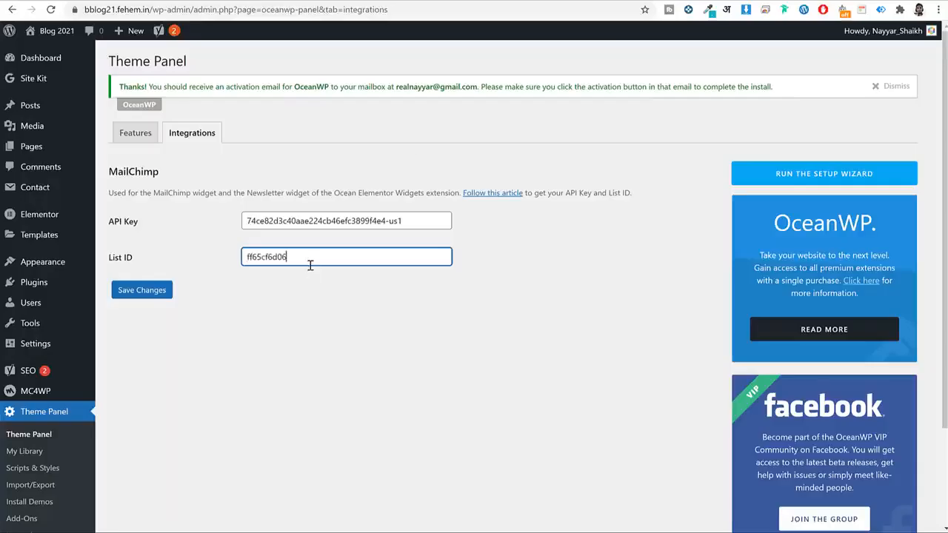
click(157, 295)
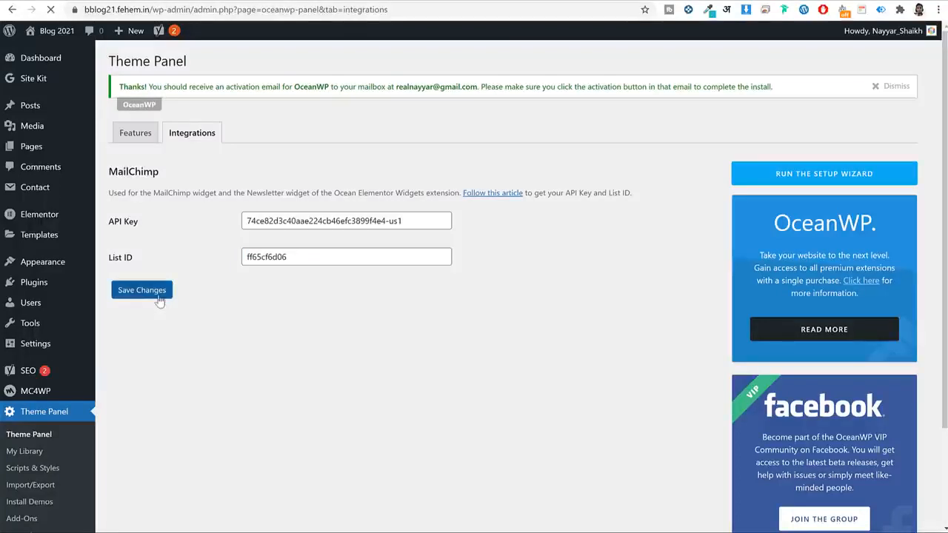
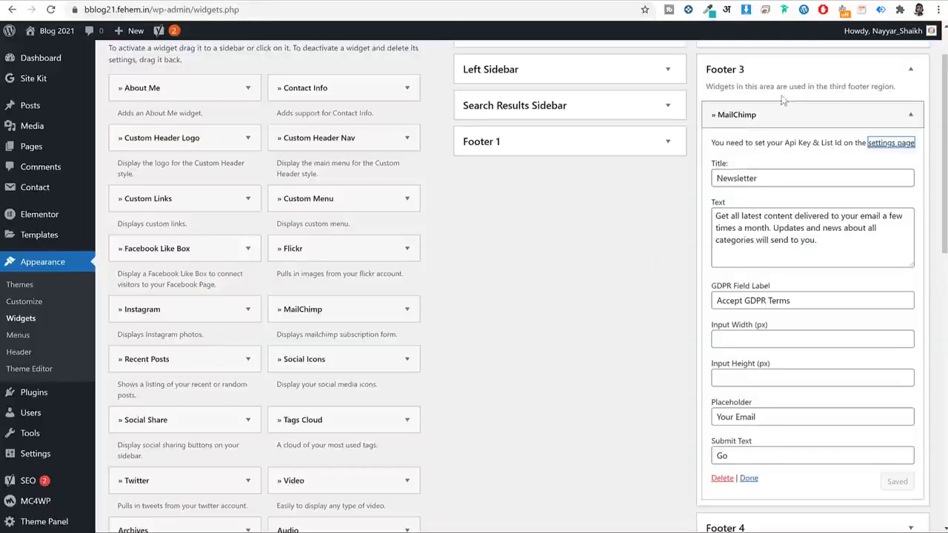
Collapse Footer 3, add a Contact Info widget to Footer 4, and delete its sample paragraph.
click(790, 69)
scroll(793, 148, up, 1)
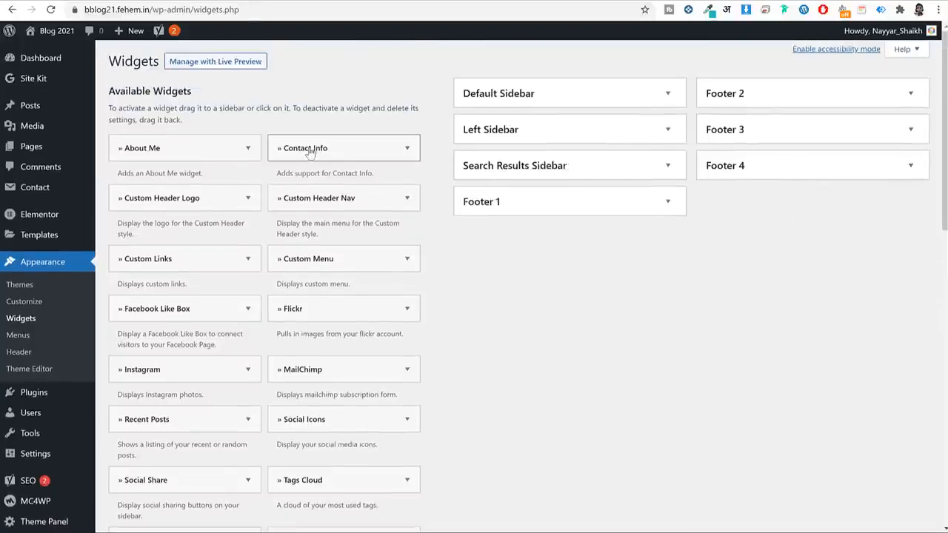
drag(309, 152, 798, 180)
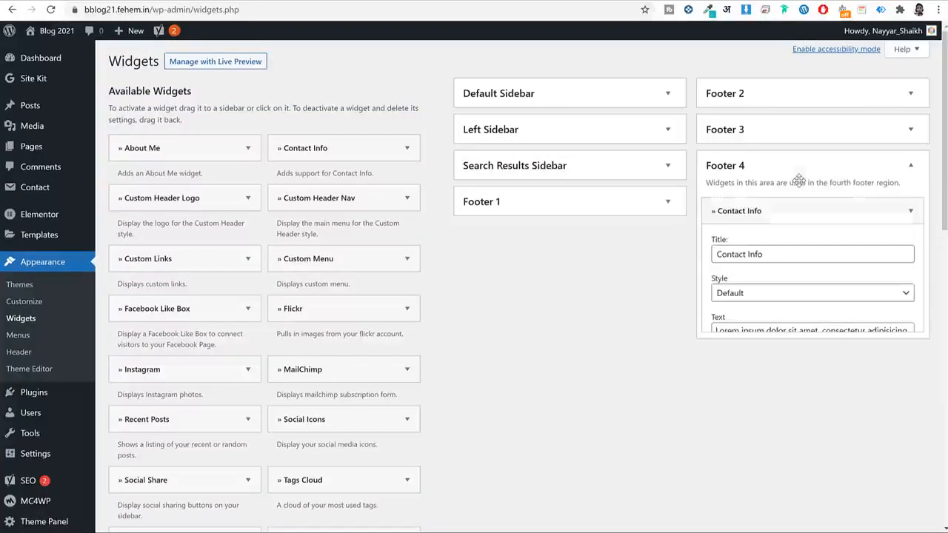
triple_click(775, 343)
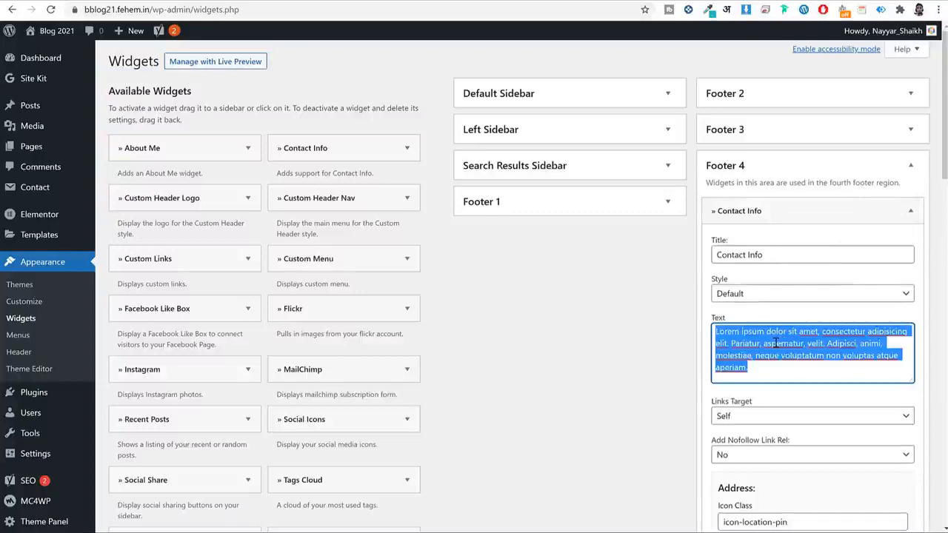
key(BackSpace)
Look over the widget's address, phone and mobile values, leaving them unchanged.
scroll(775, 343, down, 4)
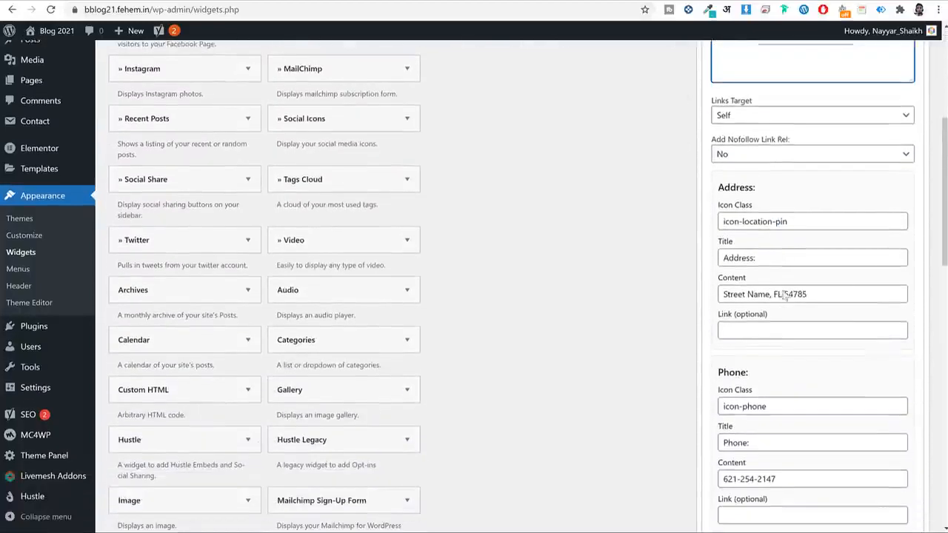
click(828, 294)
triple_click(828, 298)
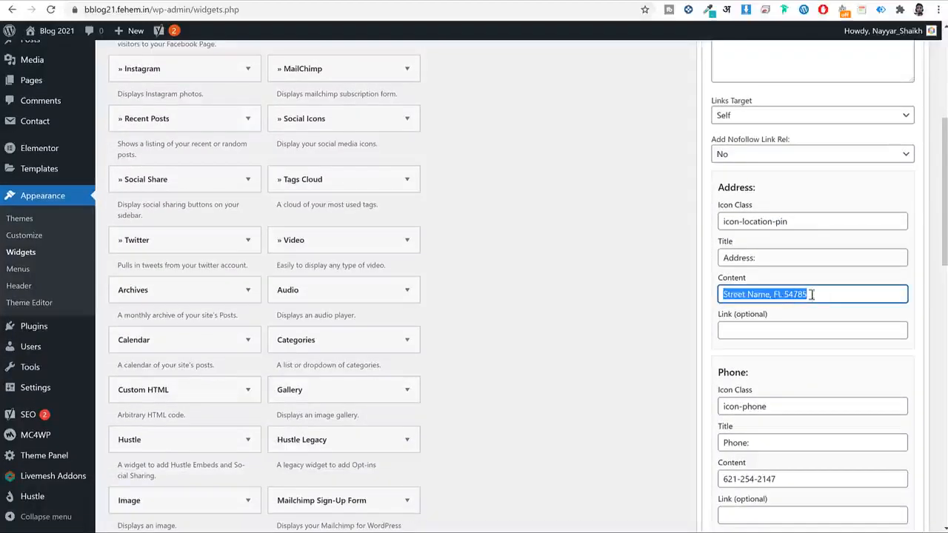
triple_click(816, 294)
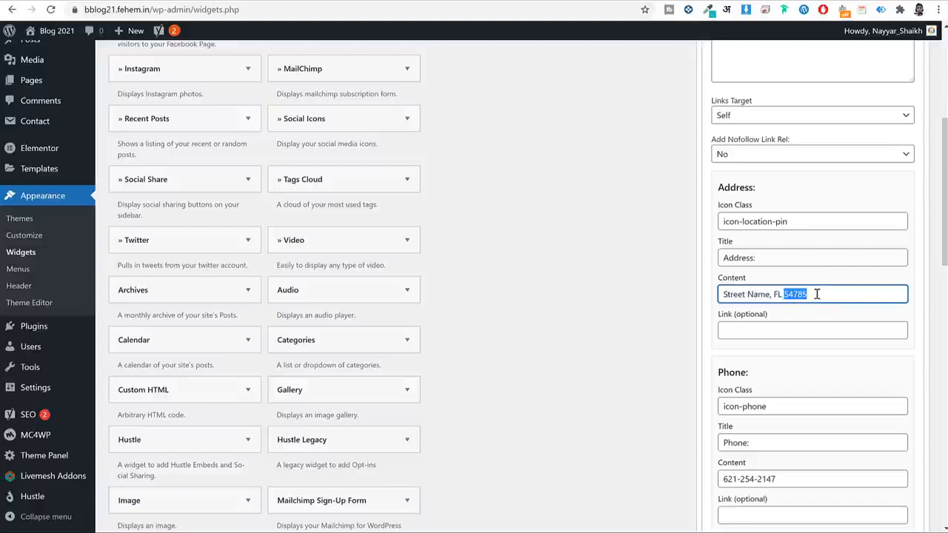
double_click(812, 221)
click(784, 254)
click(798, 297)
triple_click(798, 296)
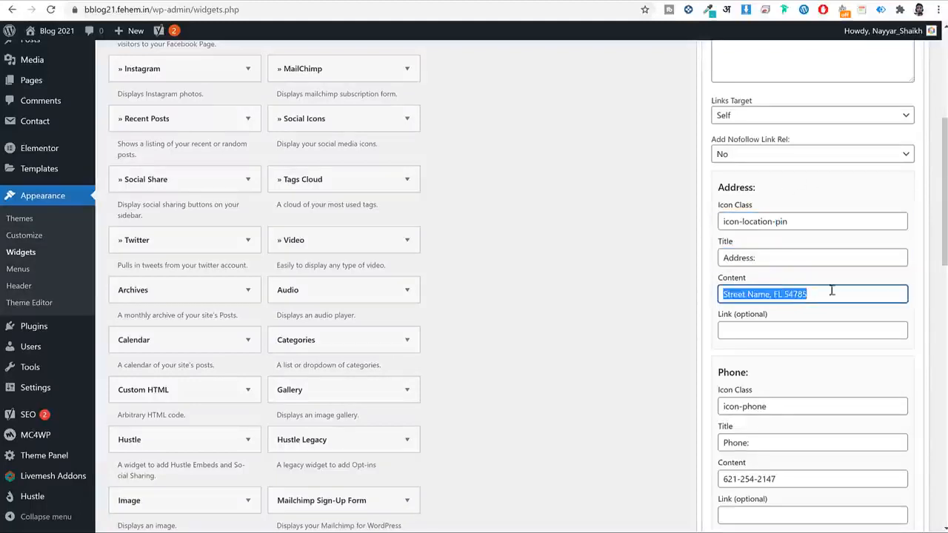
scroll(817, 317, down, 3)
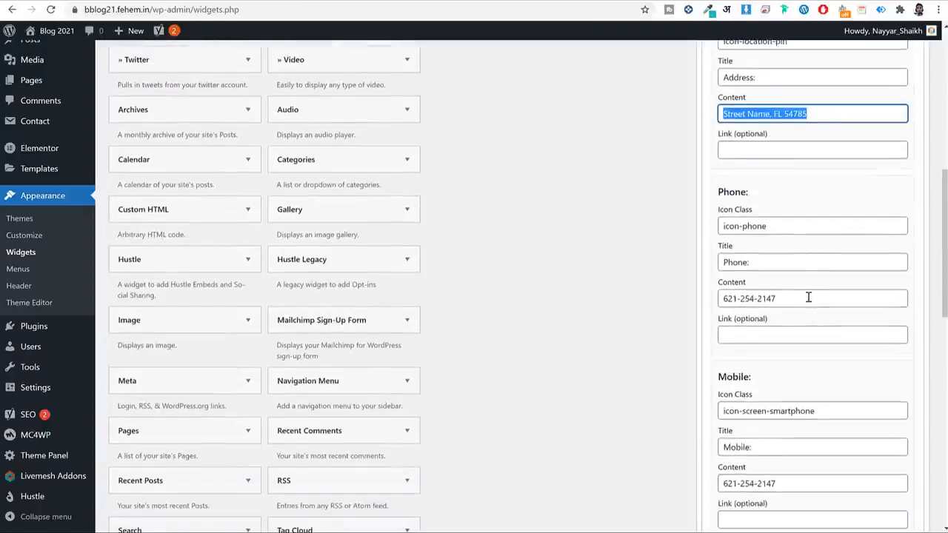
triple_click(809, 297)
scroll(846, 321, down, 3)
triple_click(818, 299)
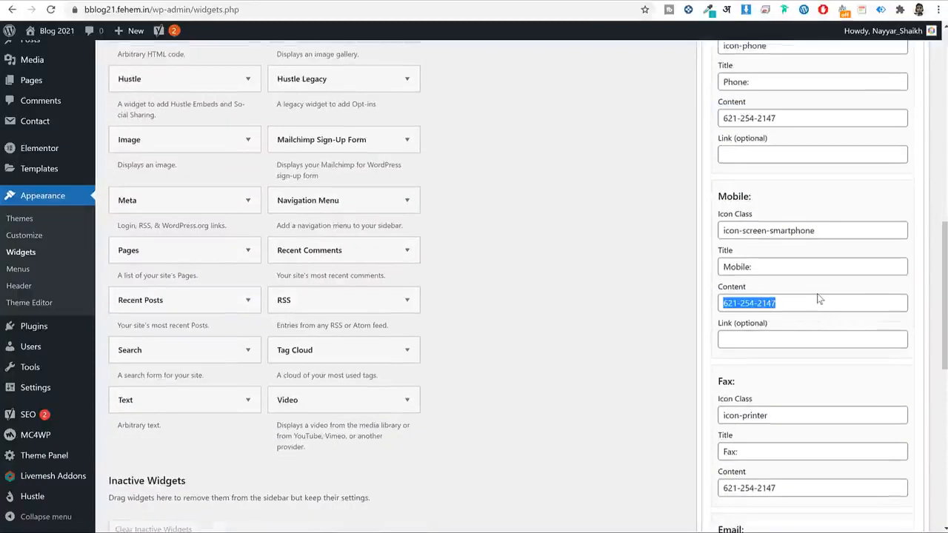
scroll(829, 311, down, 4)
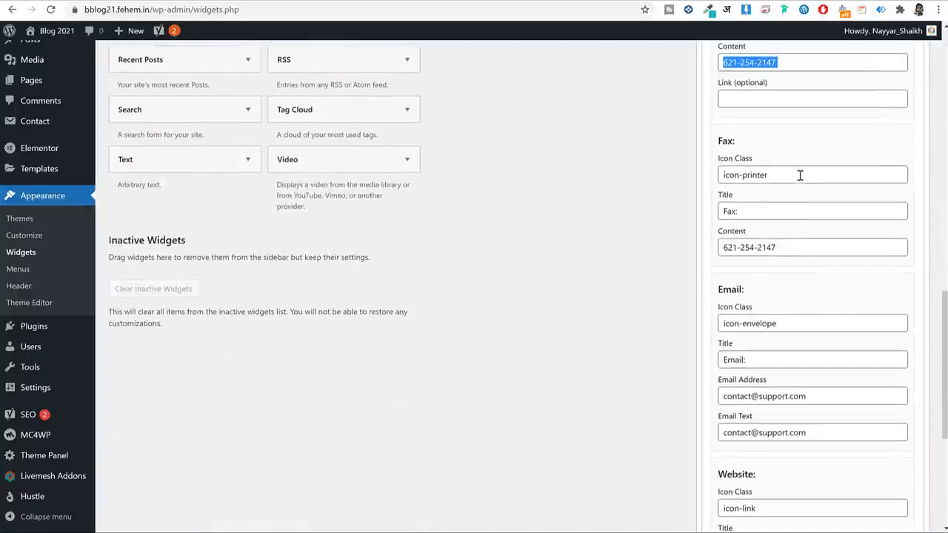
Clear the fax icon class, fax title and fax number.
drag(799, 175, 692, 185)
key(BackSpace)
drag(765, 215, 689, 213)
key(BackSpace)
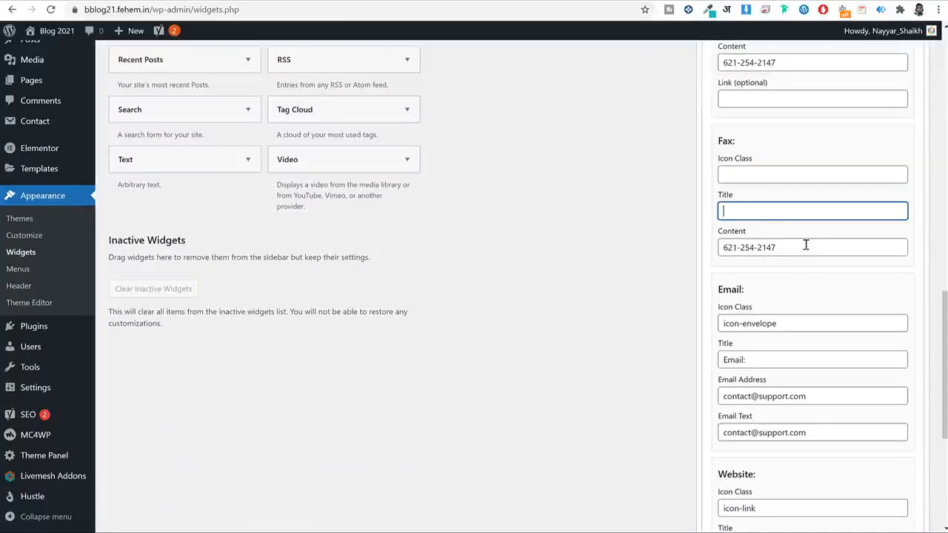
triple_click(806, 245)
key(BackSpace)
Clear the website icon class, title, placeholder URL and yourwebsite.com link text.
scroll(835, 274, down, 2)
scroll(834, 273, down, 1)
triple_click(795, 327)
key(BackSpace)
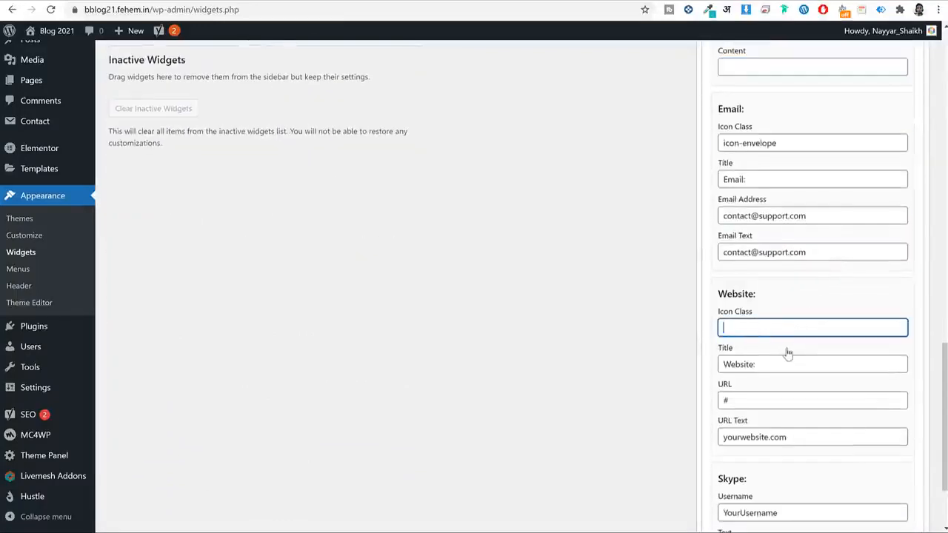
drag(788, 363, 698, 365)
key(BackSpace)
double_click(728, 399)
key(BackSpace)
triple_click(791, 436)
key(BackSpace)
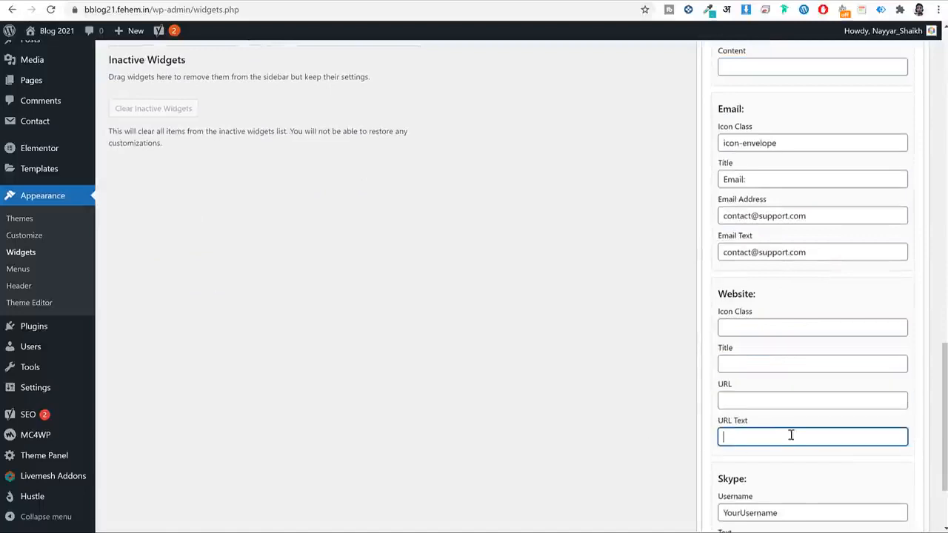
Clear the placeholder Skype username and 'Call Us' text, then save the Contact Info widget.
scroll(802, 400, down, 2)
click(806, 399)
triple_click(806, 399)
key(BackSpace)
triple_click(794, 433)
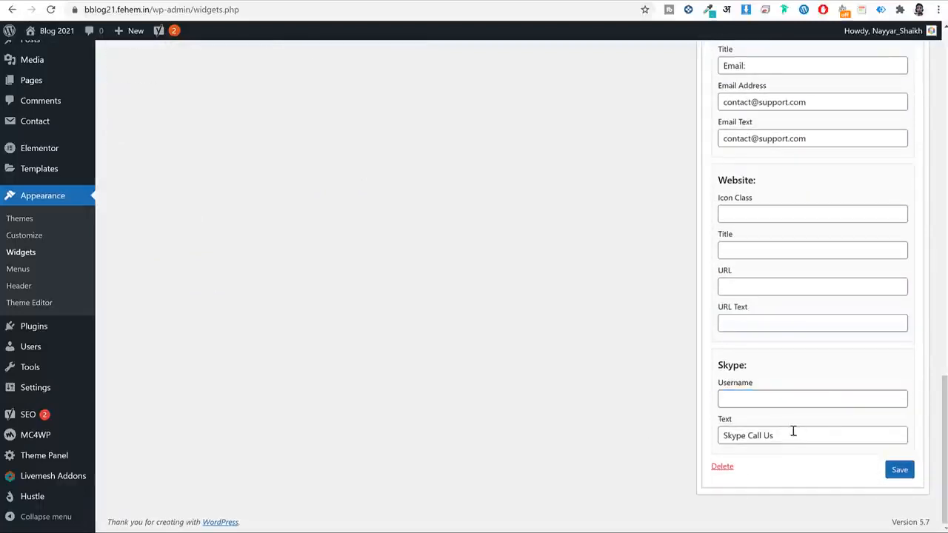
key(BackSpace)
click(908, 473)
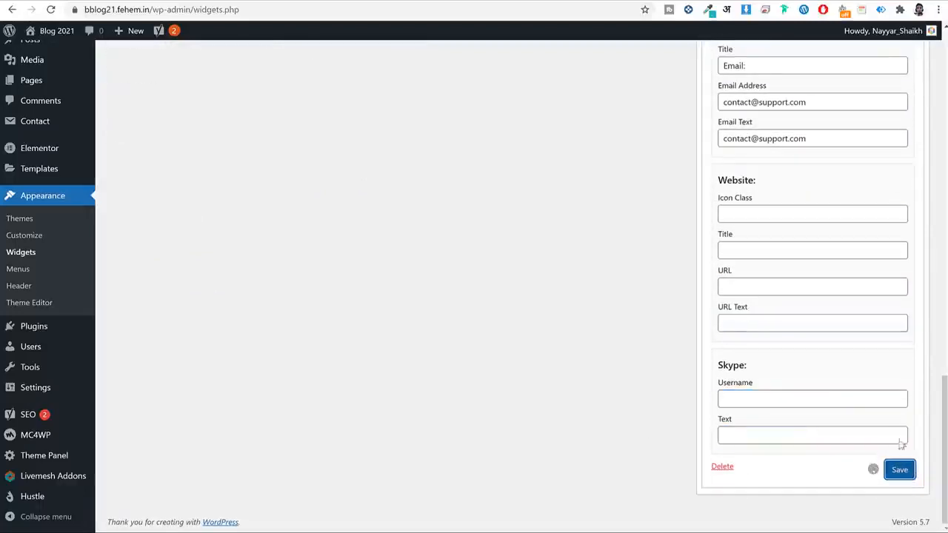
scroll(880, 428, up, 15)
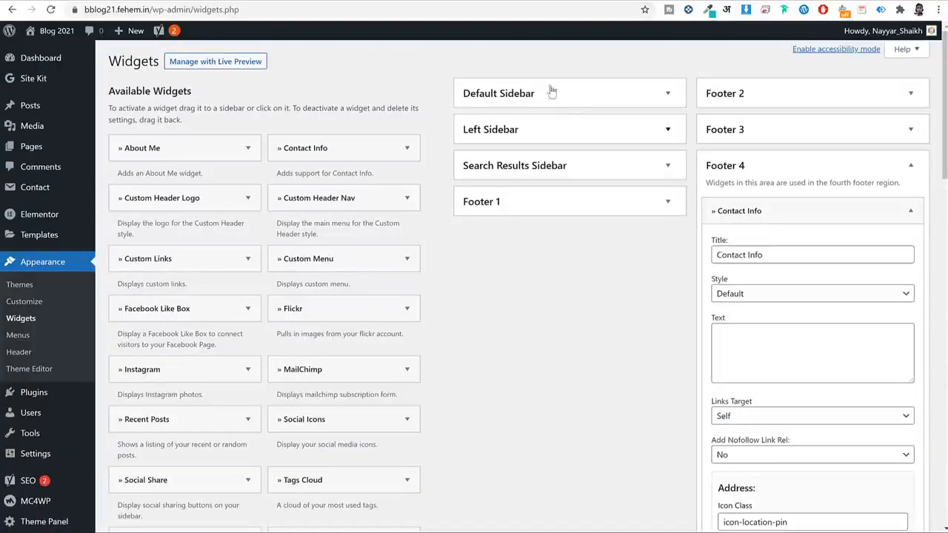
click(481, 1)
click(482, 10)
key(Return)
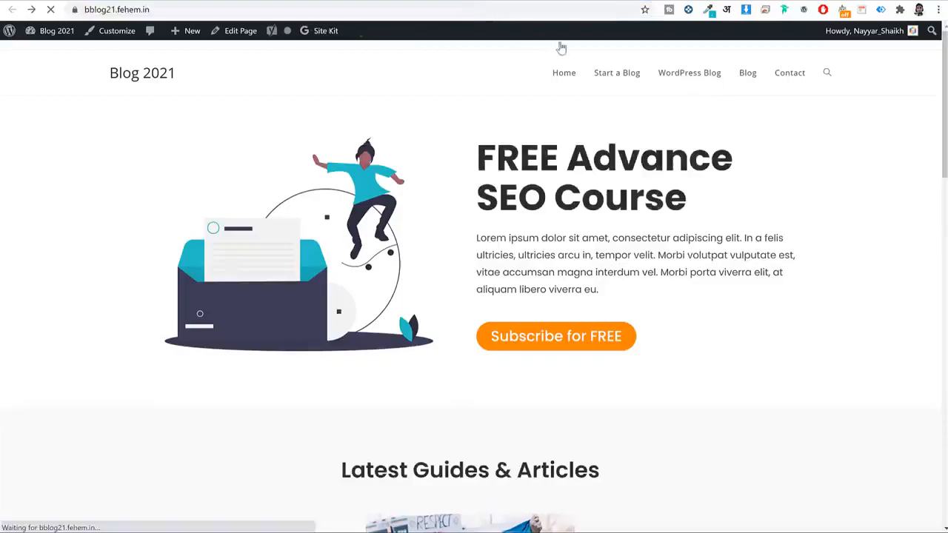
scroll(719, 191, down, 4)
scroll(718, 191, down, 8)
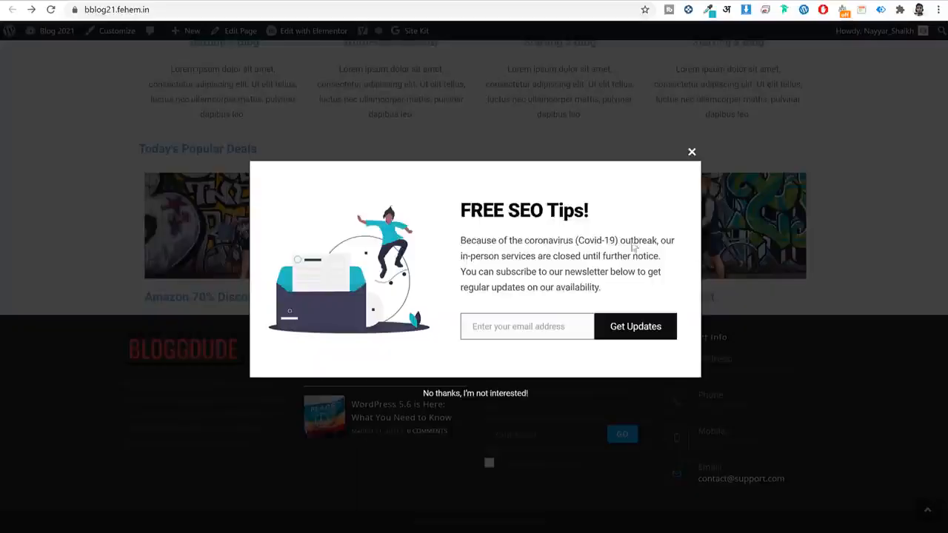
click(691, 153)
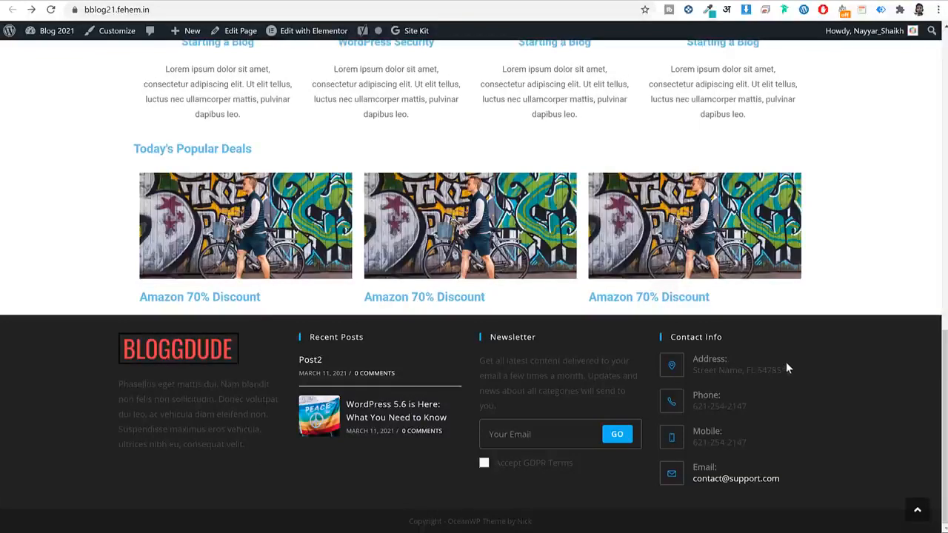
scroll(836, 370, up, 15)
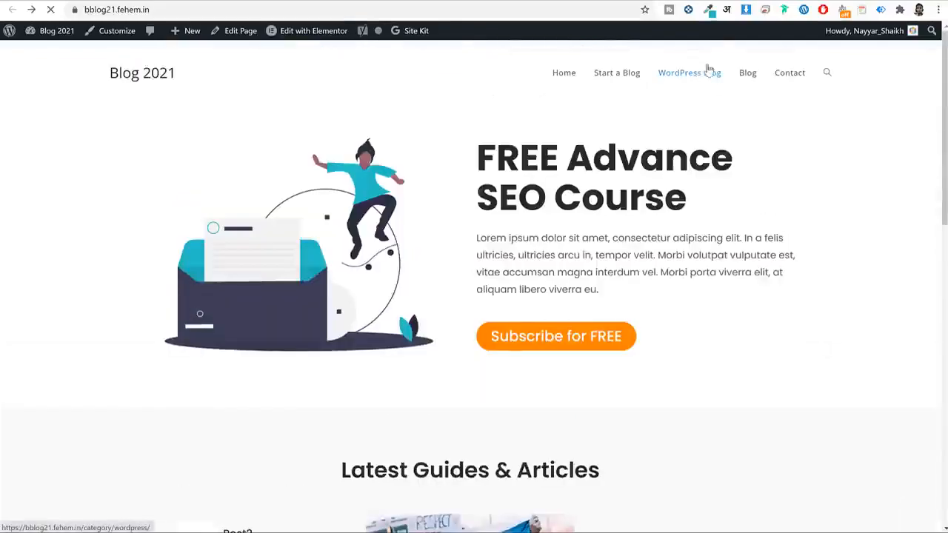
scroll(712, 239, down, 5)
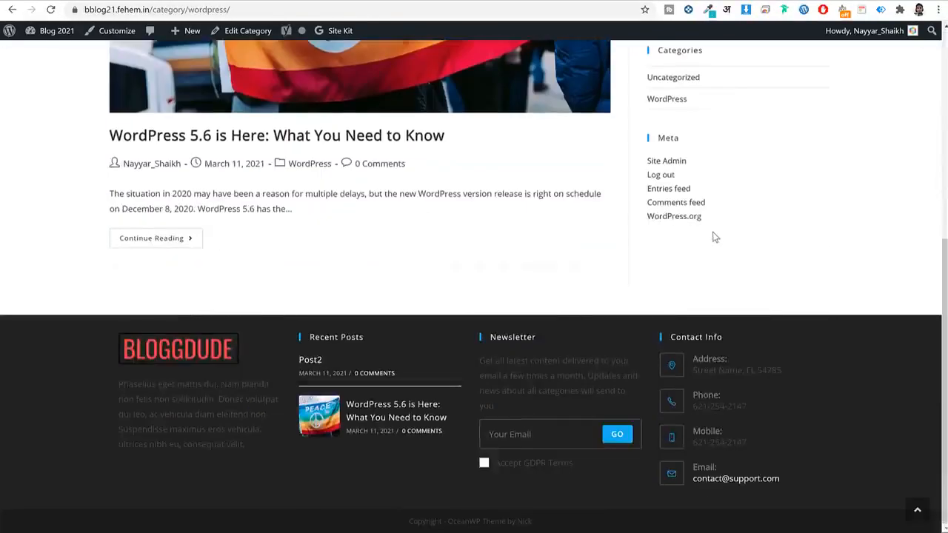
scroll(713, 236, up, 10)
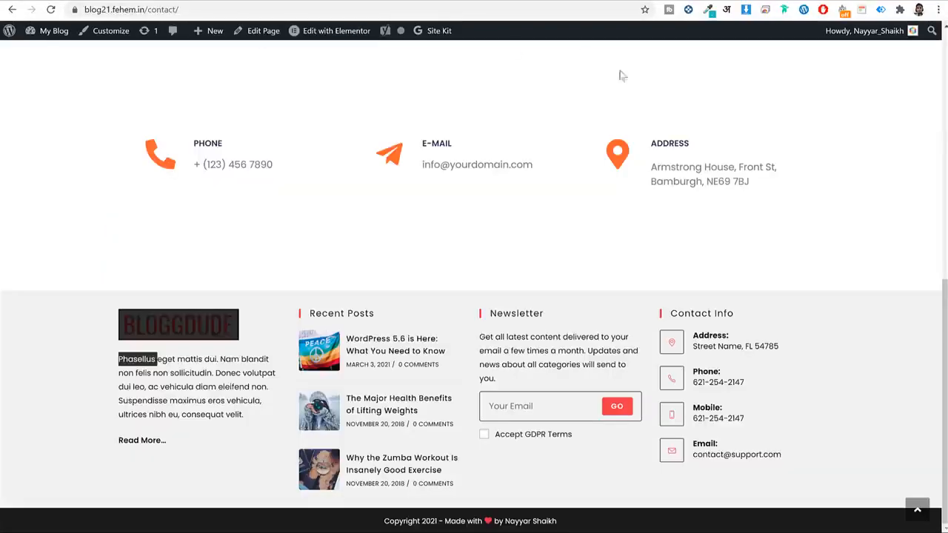
scroll(619, 74, up, 10)
click(608, 56)
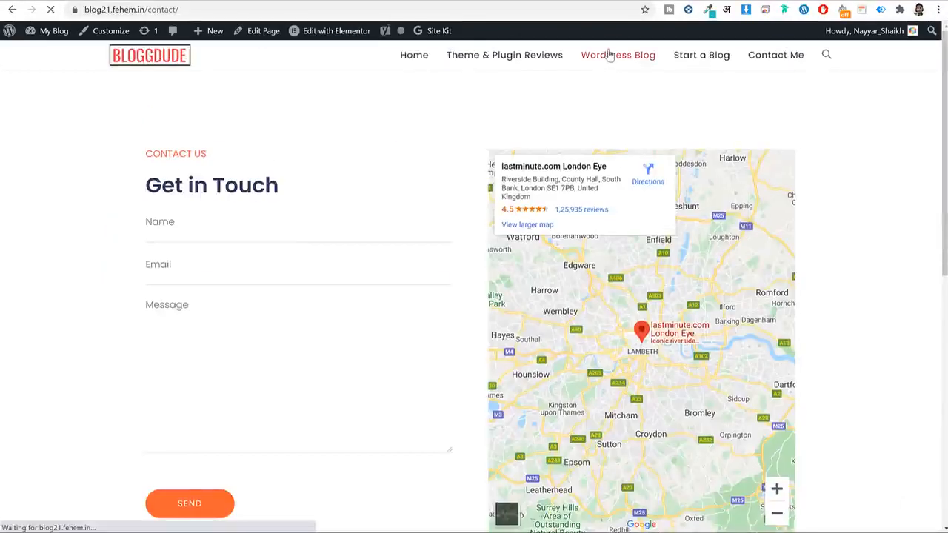
scroll(752, 235, down, 9)
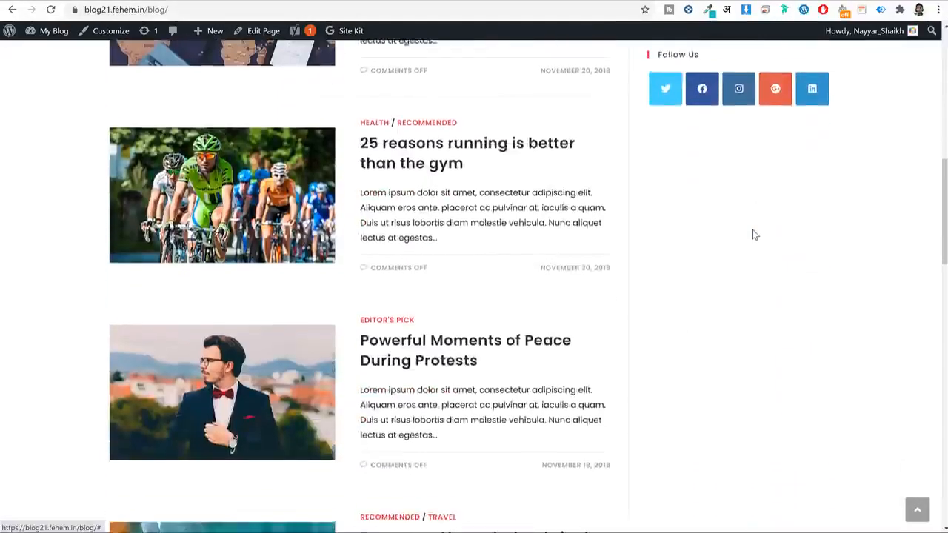
scroll(754, 235, up, 10)
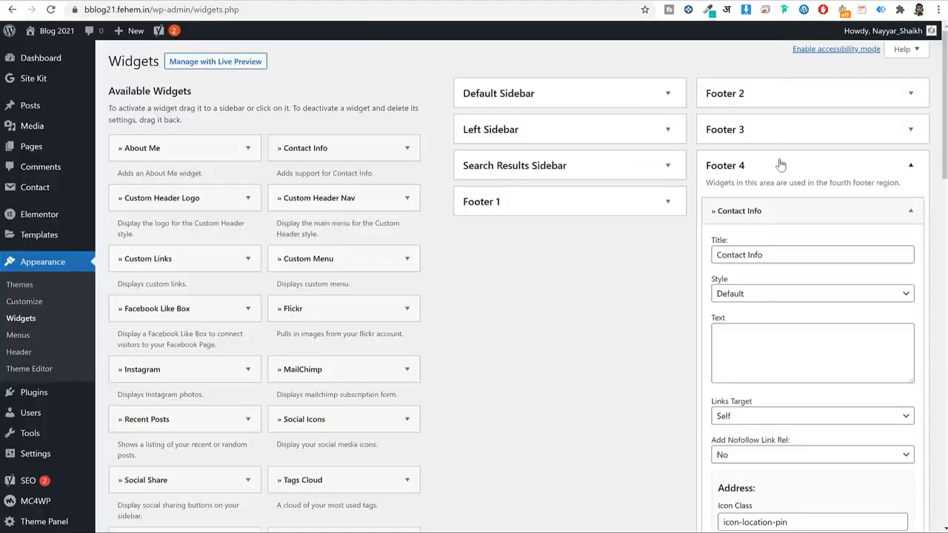
click(780, 164)
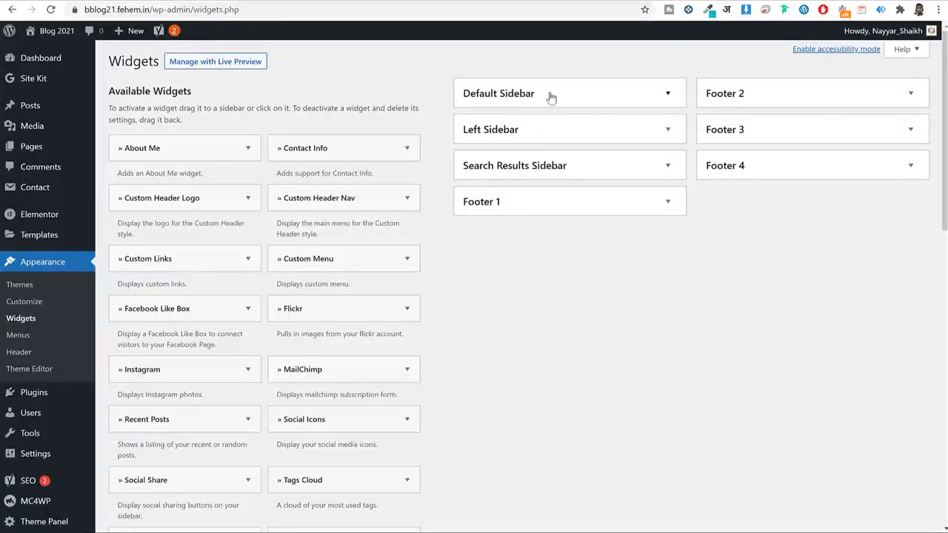
Remove the Recent Posts, Recent Comments and Archives widgets from the Default Sidebar.
click(516, 95)
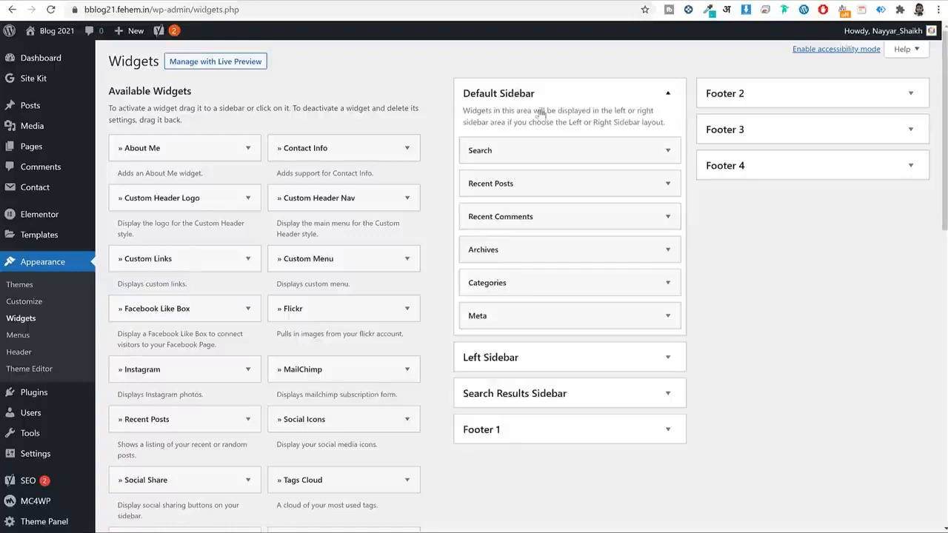
click(548, 183)
click(487, 296)
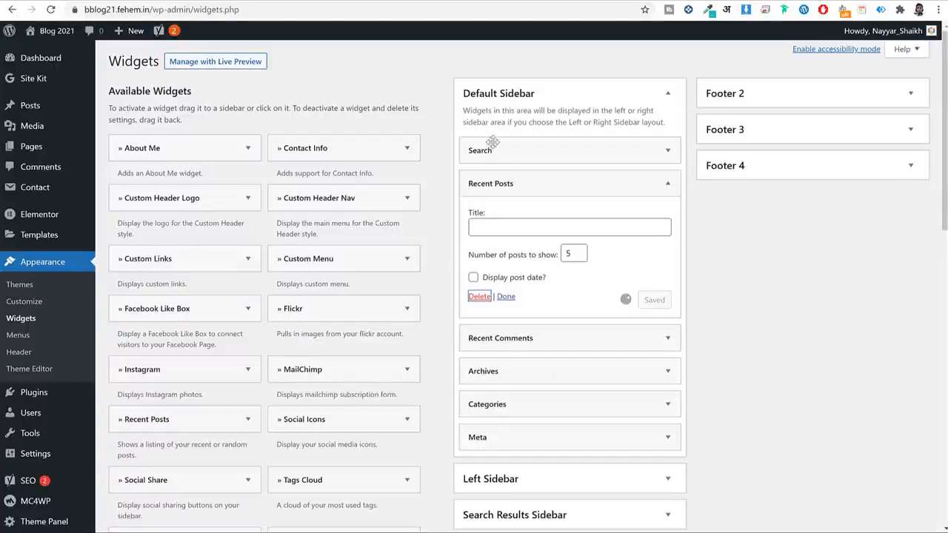
click(518, 185)
click(478, 276)
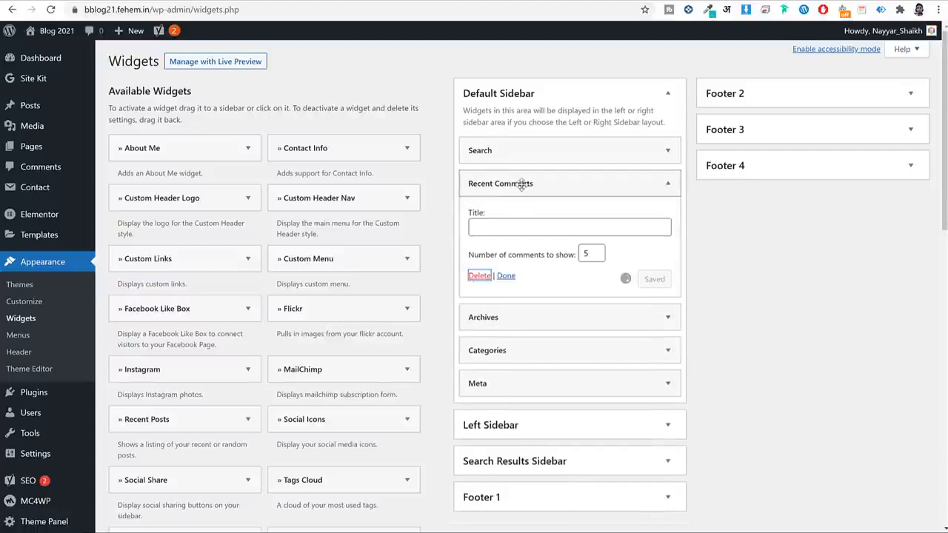
click(518, 183)
click(478, 276)
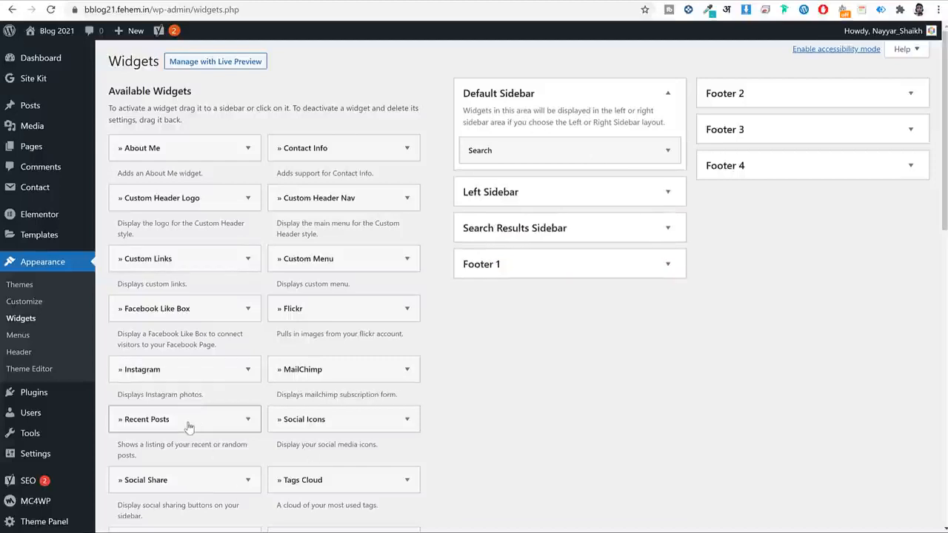
Add a Recent Posts widget to the Default Sidebar showing 6 posts and save it.
drag(600, 136, 565, 159)
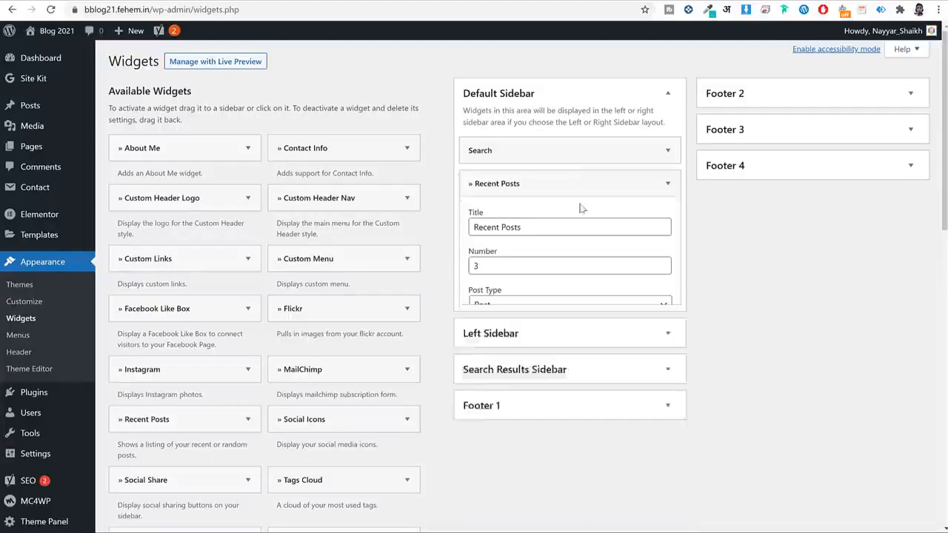
double_click(516, 265)
text(6)
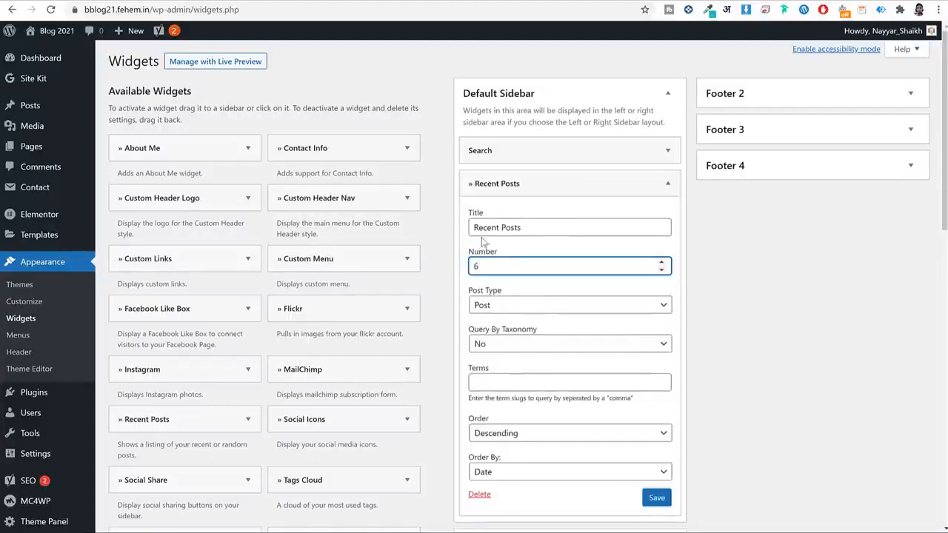
click(655, 497)
click(667, 183)
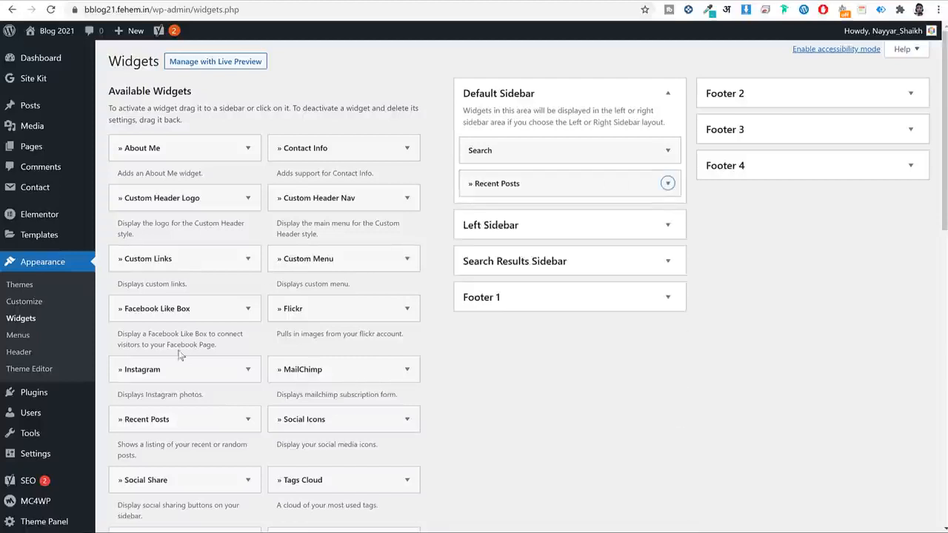
Add the MailChimp widget and a Social Icons widget below Recent Posts.
drag(324, 383, 548, 208)
click(667, 216)
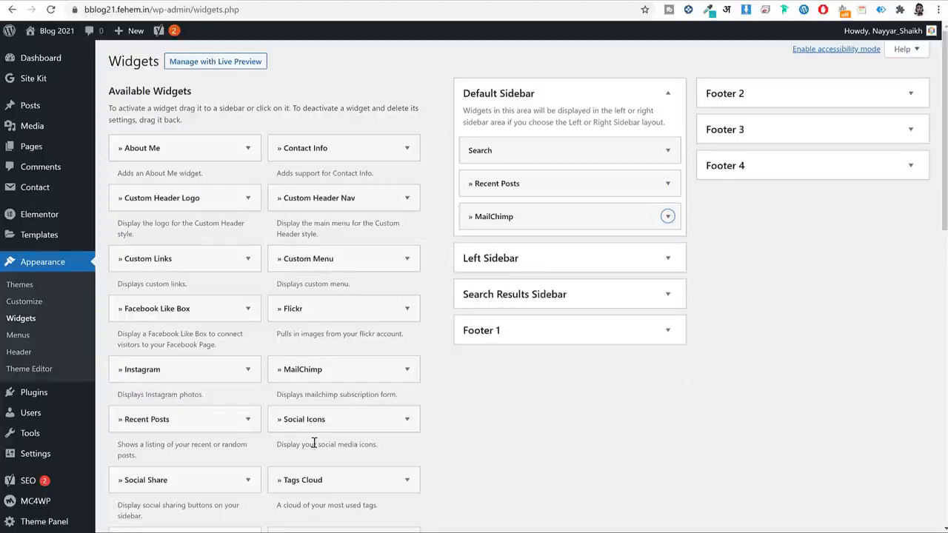
drag(304, 419, 567, 246)
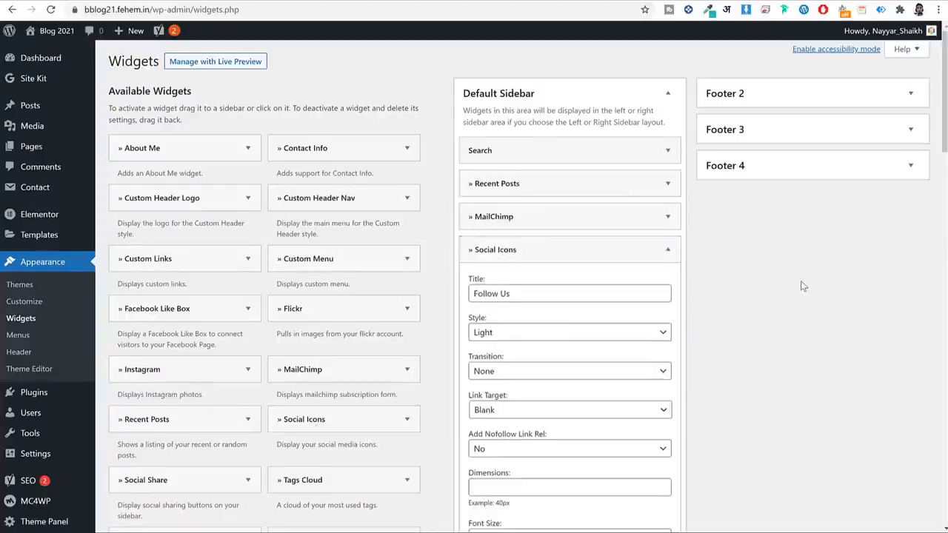
scroll(801, 285, down, 3)
scroll(801, 281, down, 6)
Copy the site address and paste it into the first social icon link fields.
click(511, 218)
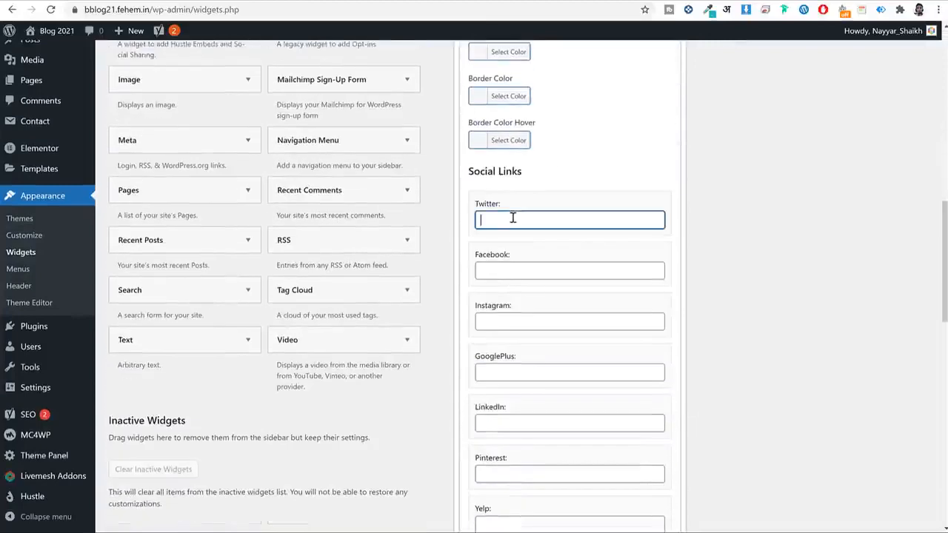
click(151, 8)
key(ctrl+c)
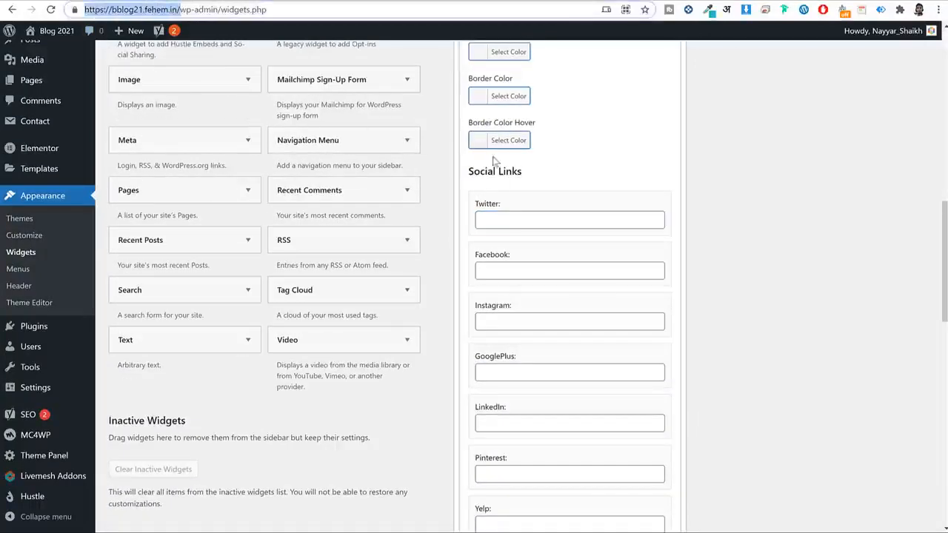
click(485, 220)
key(ctrl+v)
click(516, 270)
key(ctrl+v)
Paste the site address into the remaining social link fields and save the Social Icons widget.
click(492, 321)
key(ctrl+v)
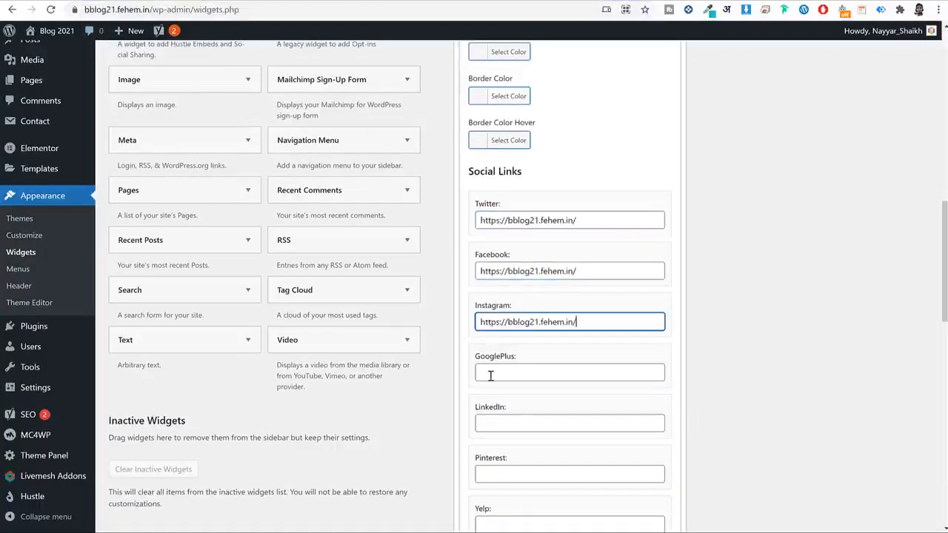
click(491, 372)
key(ctrl+v)
click(533, 411)
key(ctrl+v)
scroll(681, 415, down, 12)
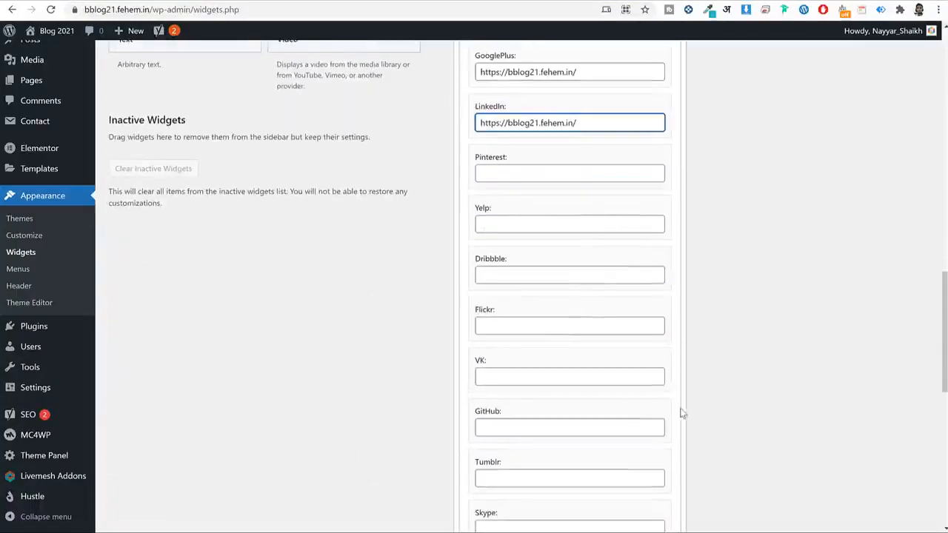
click(656, 361)
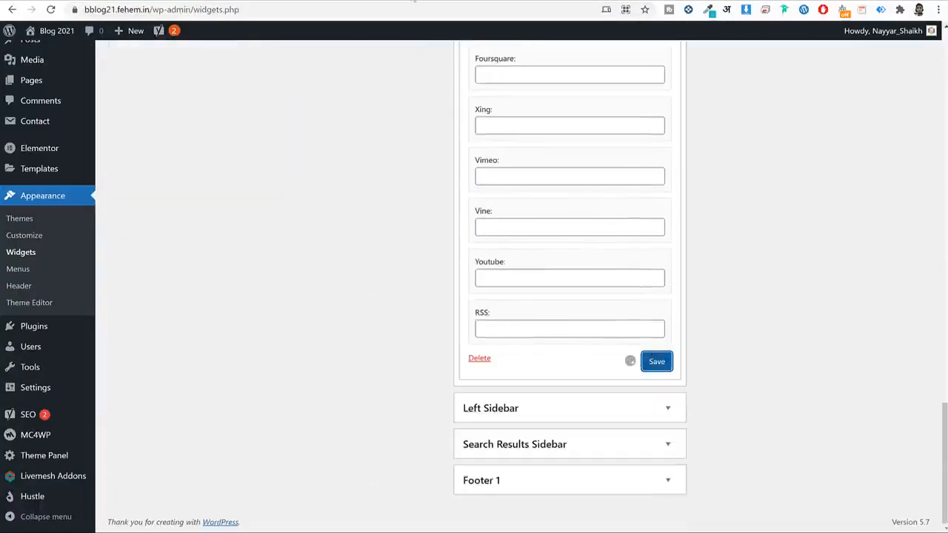
Check the new sidebar on the blog's WordPress category page.
click(349, 2)
click(351, 3)
click(444, 7)
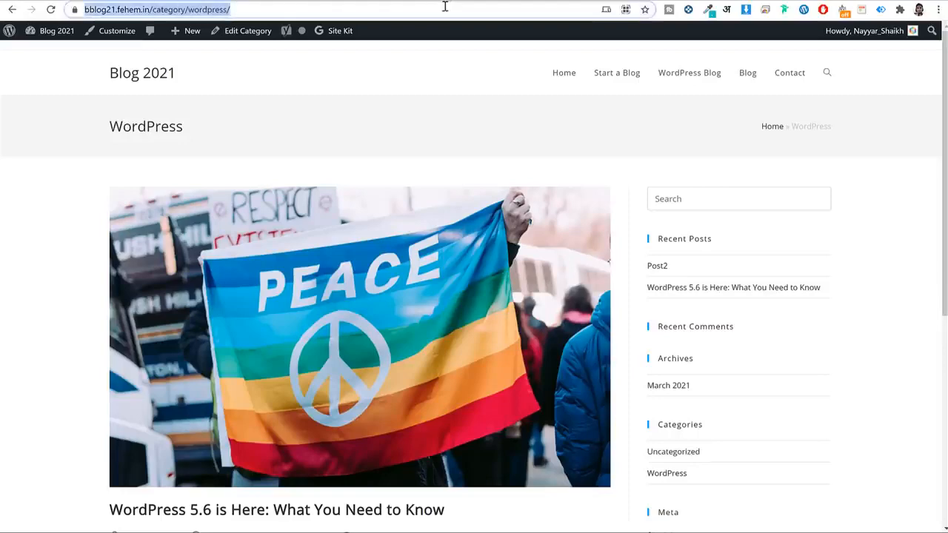
click(870, 275)
scroll(862, 305, down, 5)
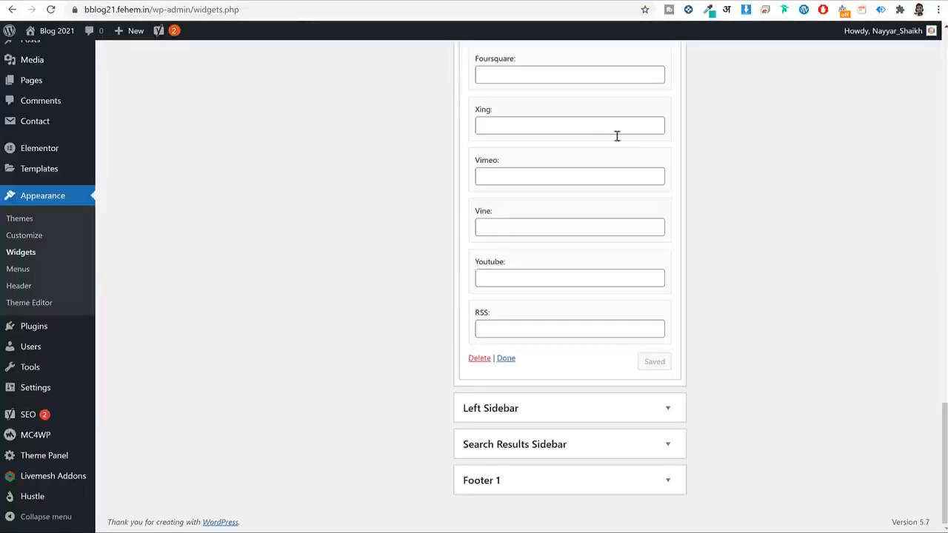
scroll(696, 222, up, 12)
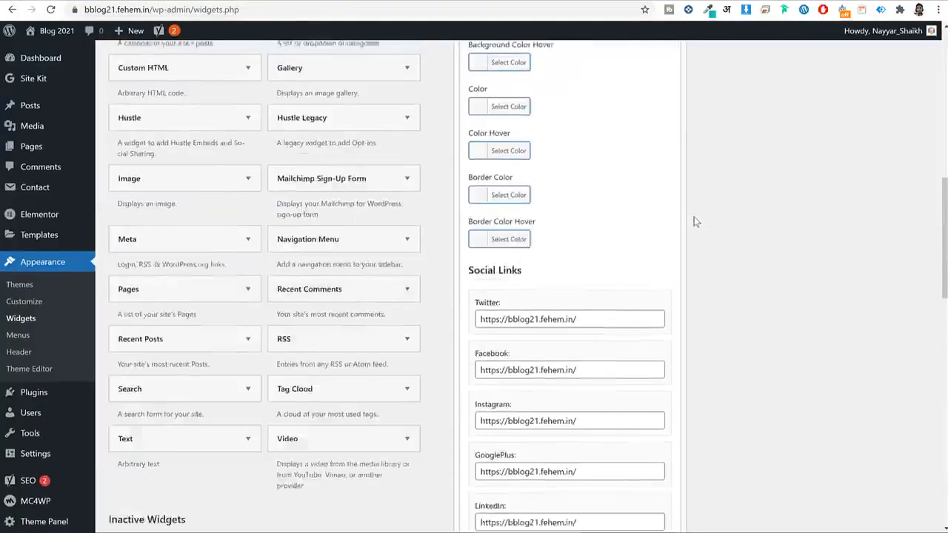
scroll(696, 220, up, 8)
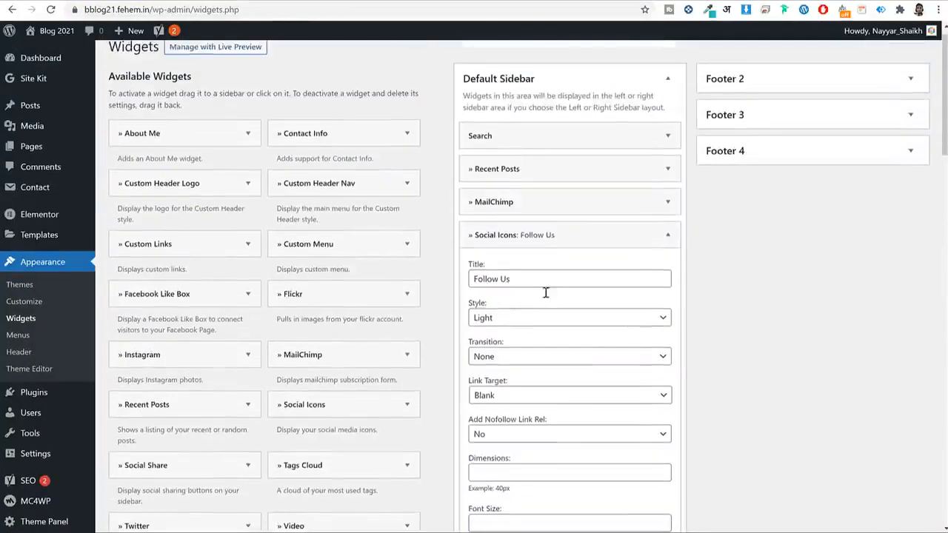
scroll(509, 237, down, 1)
Change the Follow Us social icon style to Colored, save, and return to the category page.
click(503, 198)
click(544, 233)
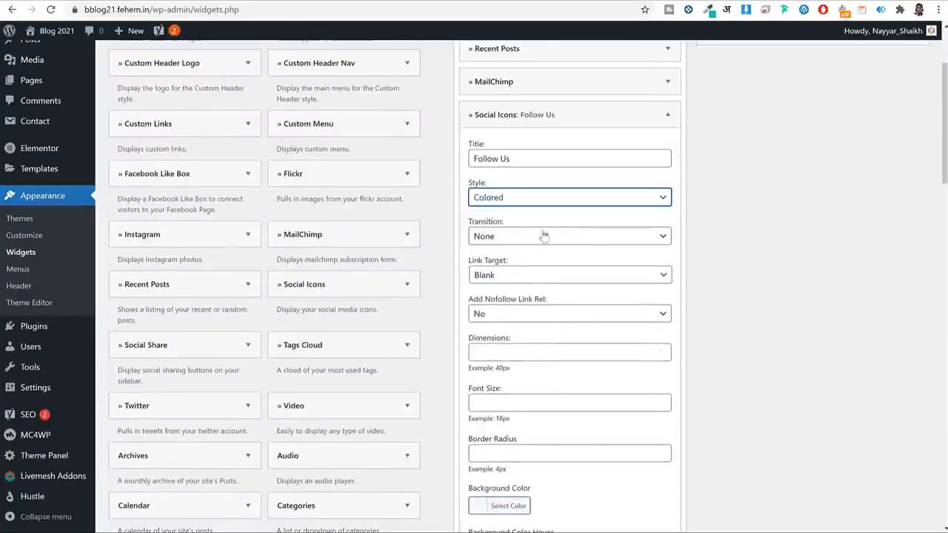
scroll(772, 277, down, 4)
scroll(773, 276, down, 15)
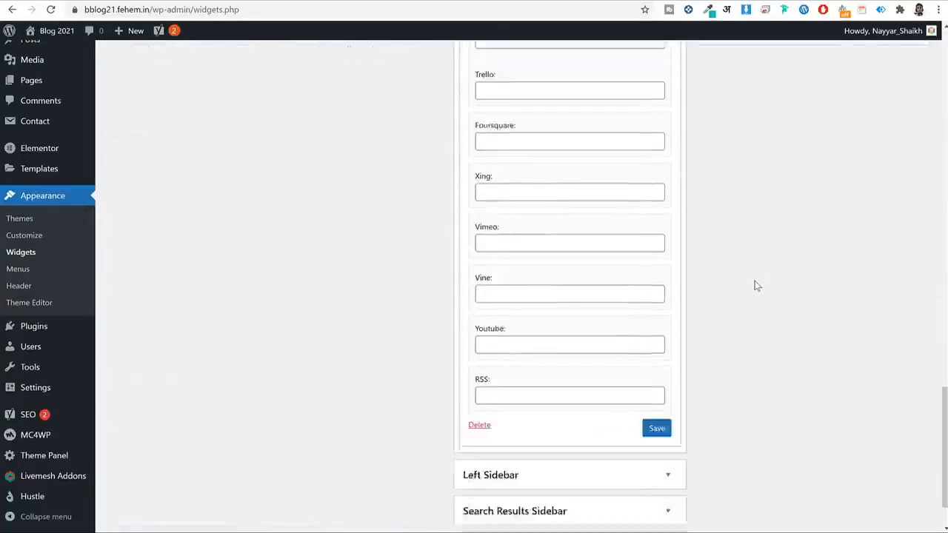
click(654, 363)
click(486, 1)
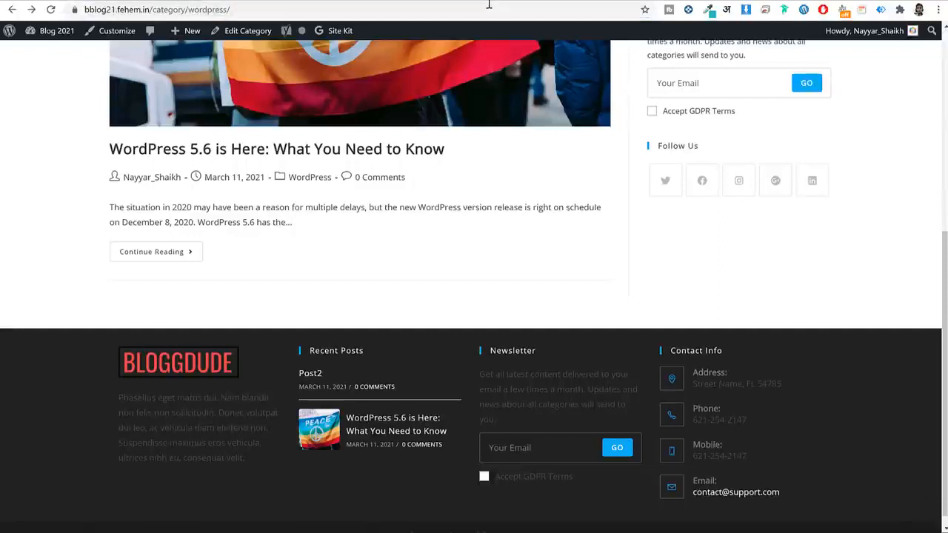
Reload the category page, then open and reload the WordPress 5.6 post to review the sidebar.
click(474, 11)
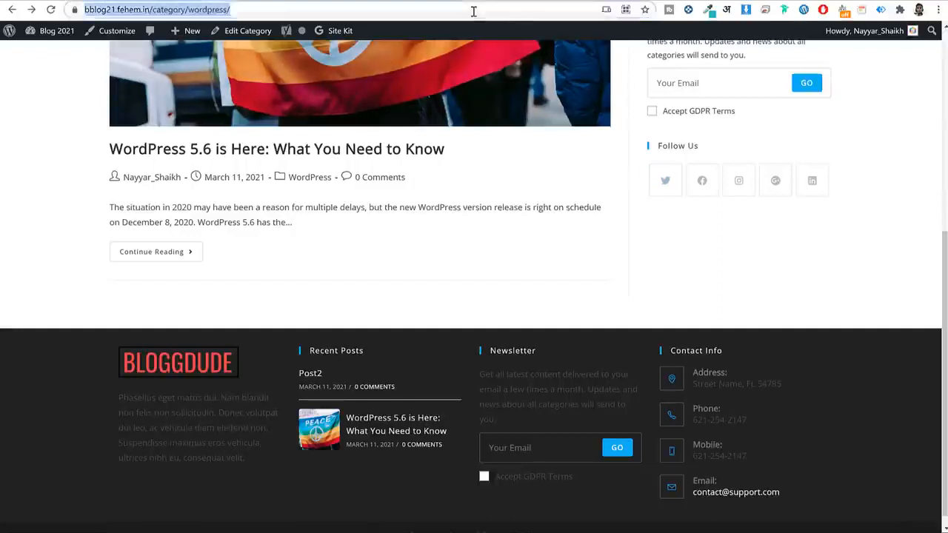
key(Return)
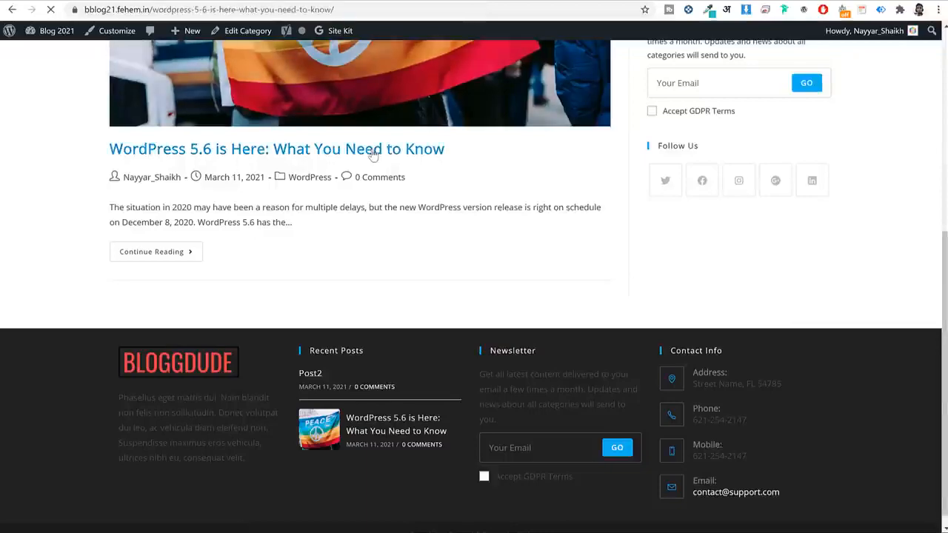
click(370, 150)
scroll(740, 222, down, 10)
scroll(715, 103, up, 15)
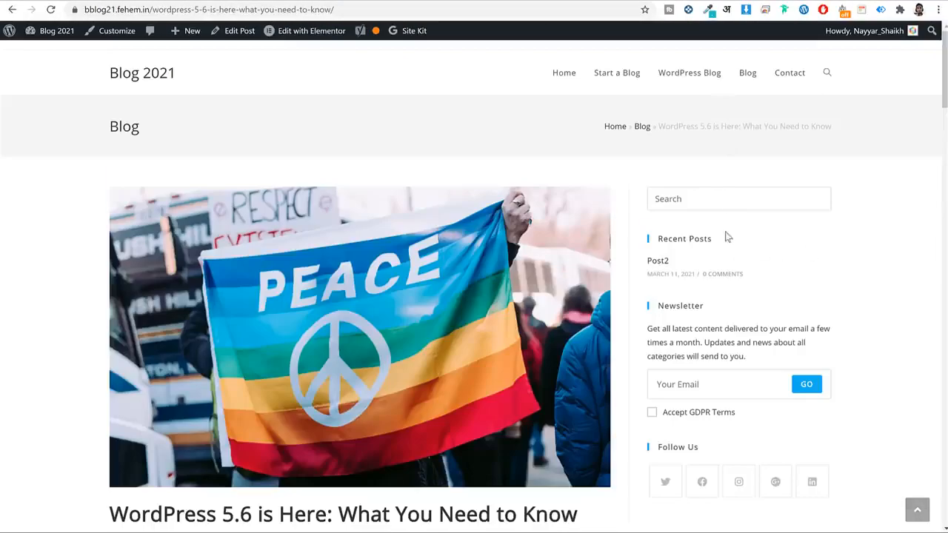
click(437, 8)
key(Return)
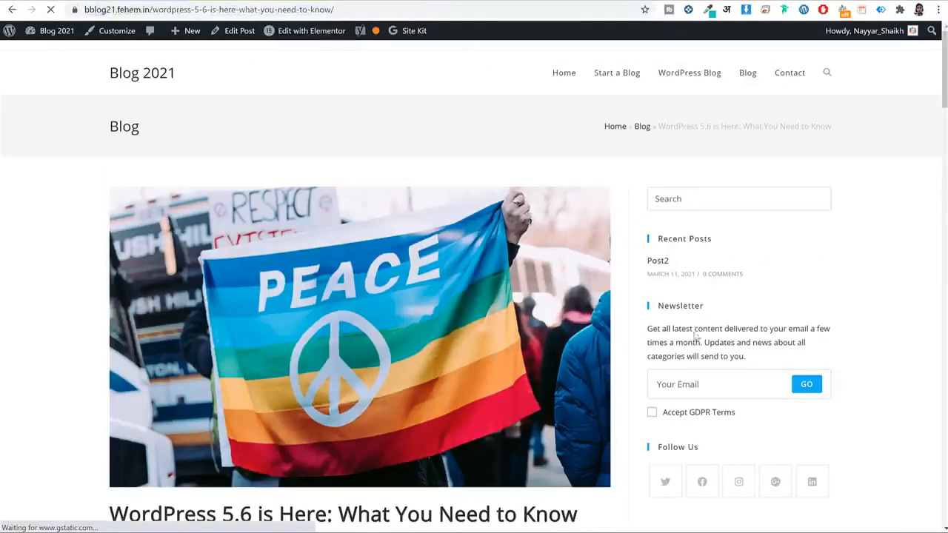
Go to the Blog 2021 homepage and close the FREE SEO Tips popup.
click(151, 75)
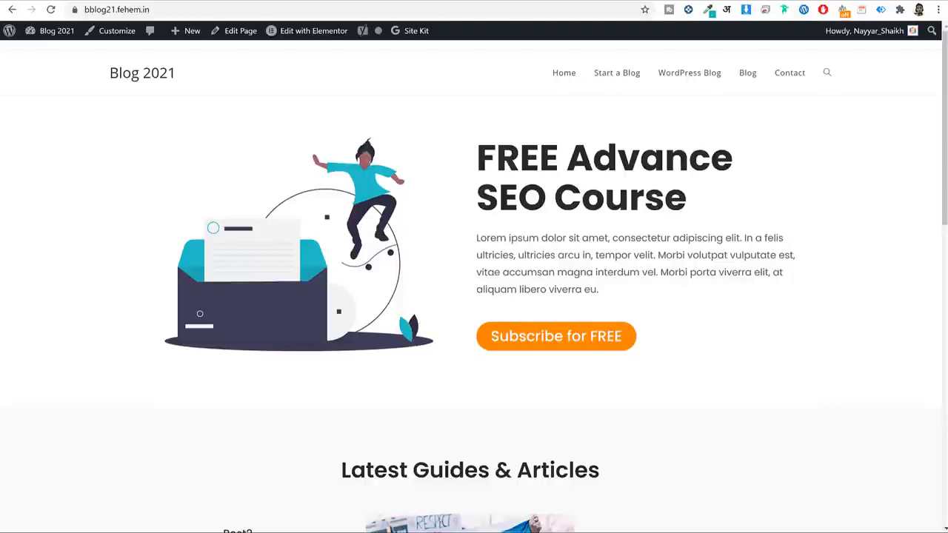
scroll(759, 222, down, 10)
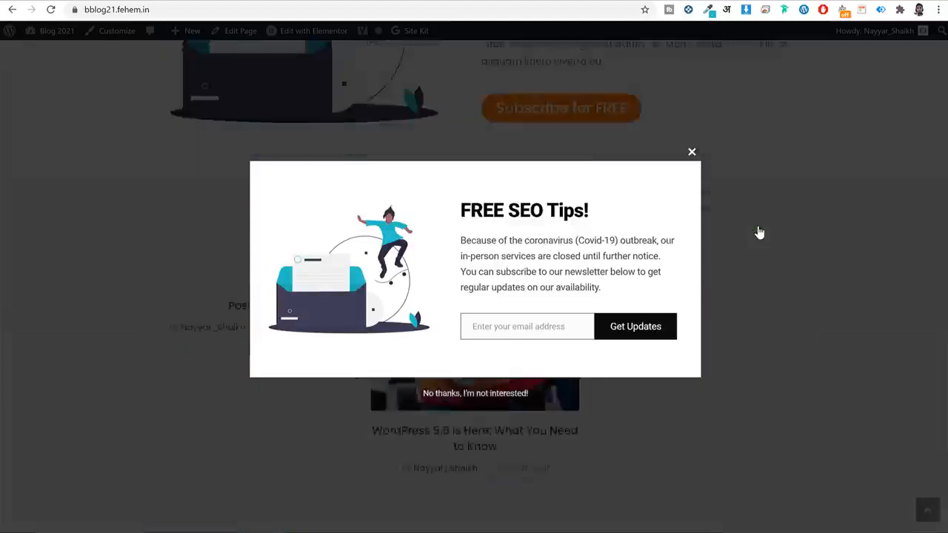
scroll(741, 215, up, 10)
click(693, 152)
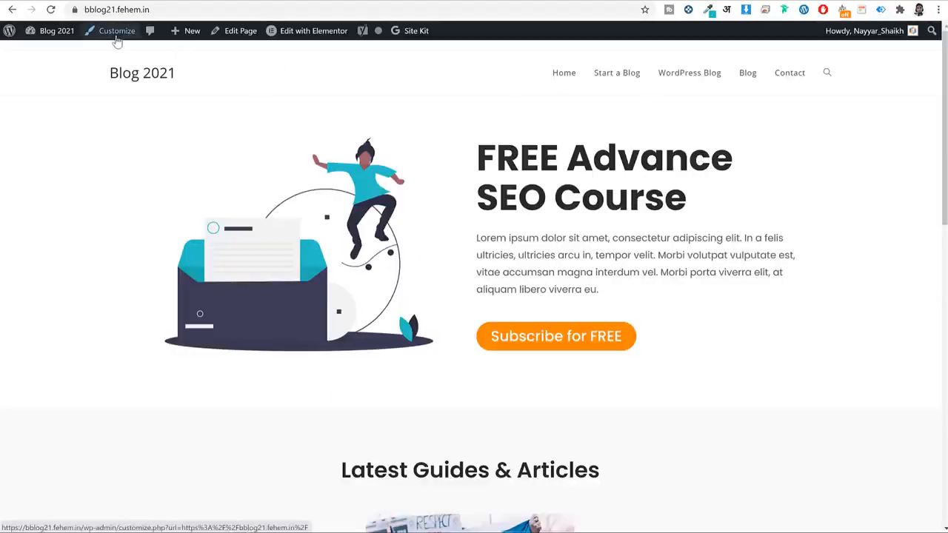
Disable the OceanWP top bar under Top Bar › General, publish, and return to the section list.
click(112, 37)
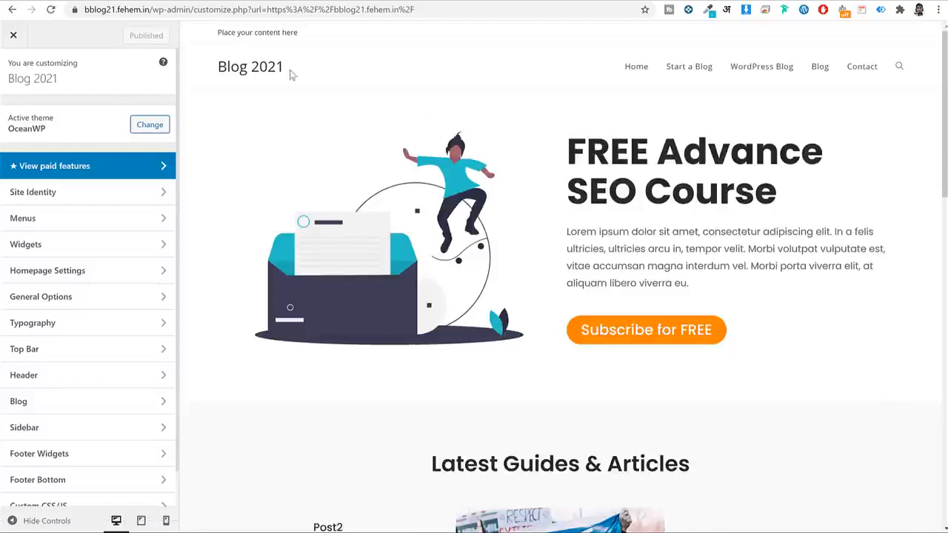
drag(306, 32, 215, 34)
click(539, 43)
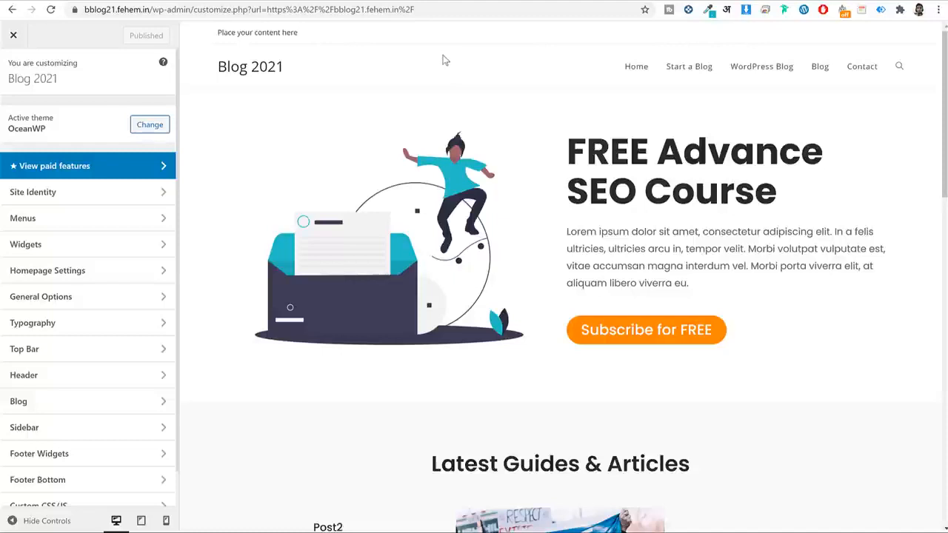
click(54, 354)
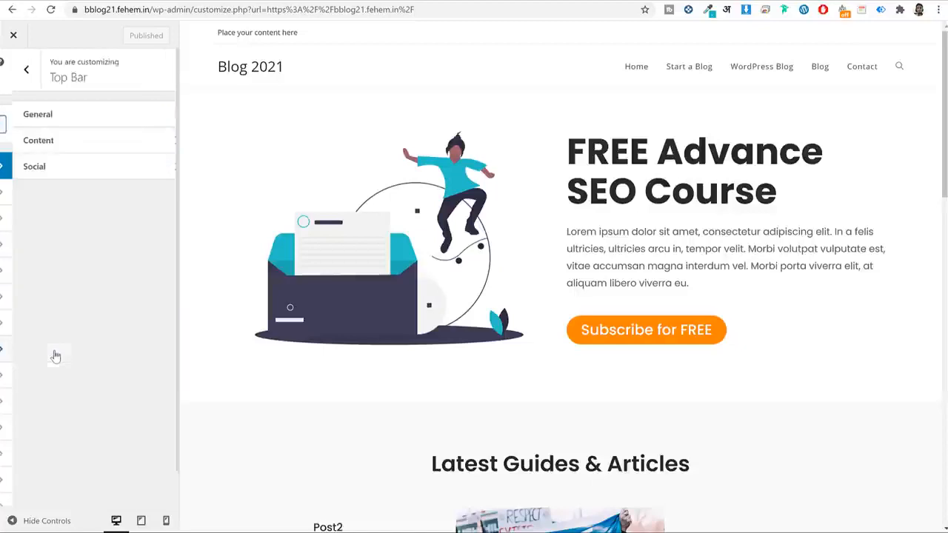
click(102, 115)
click(57, 115)
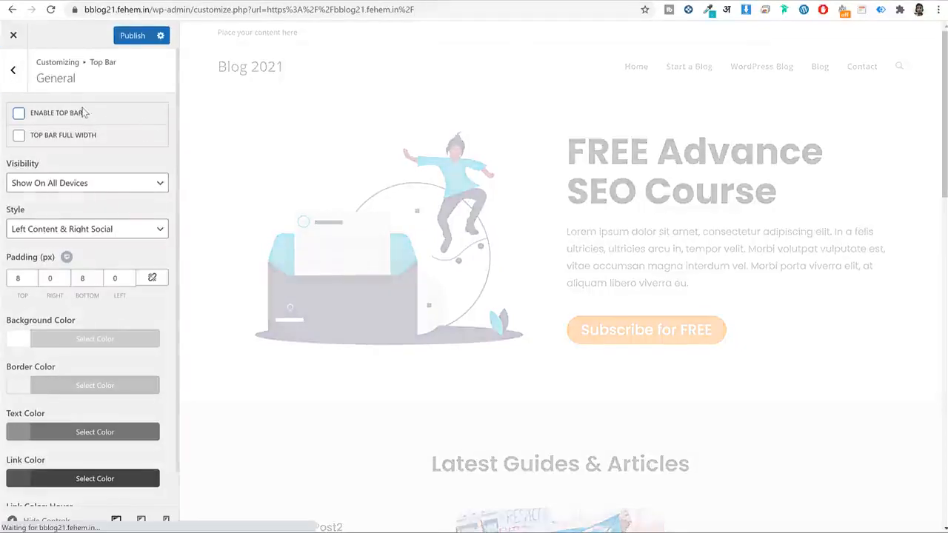
click(130, 38)
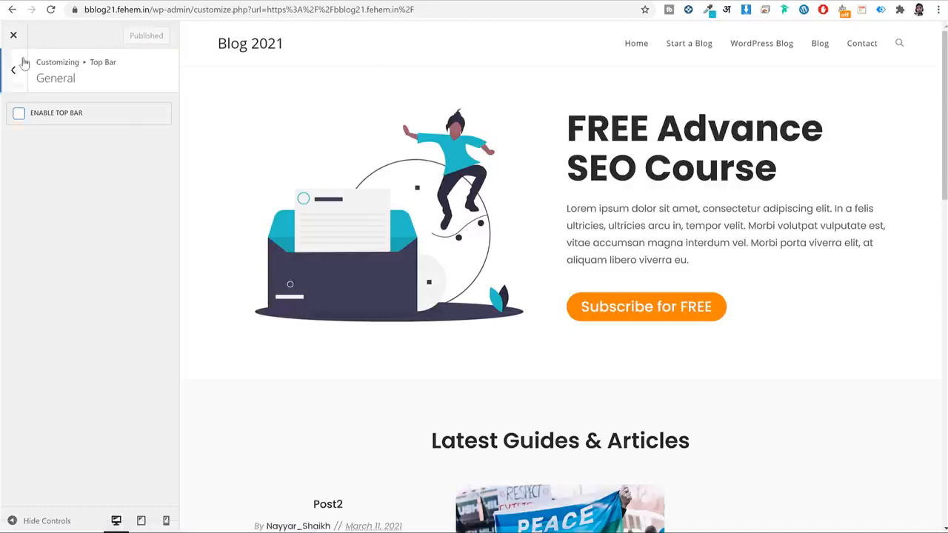
click(19, 68)
click(20, 68)
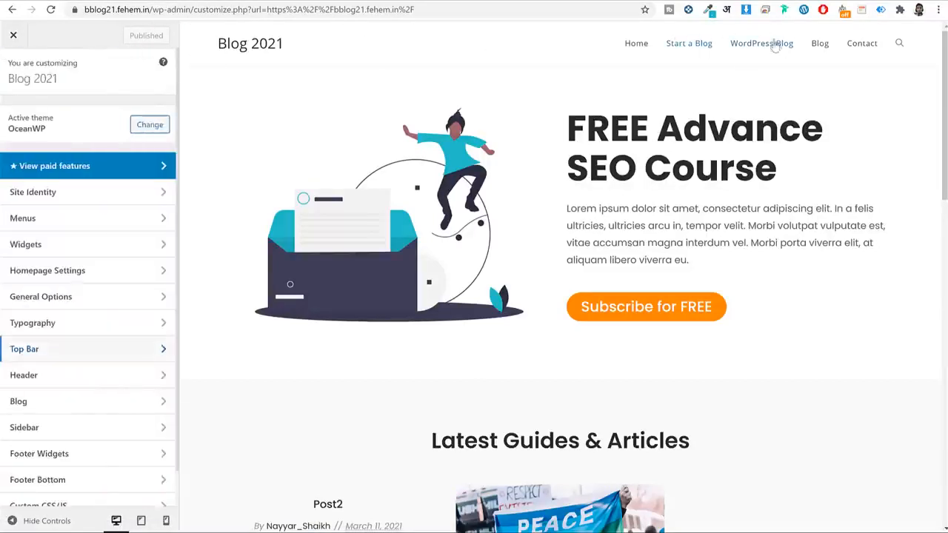
Set the header height under Header › General from 74 to 50 px.
click(54, 379)
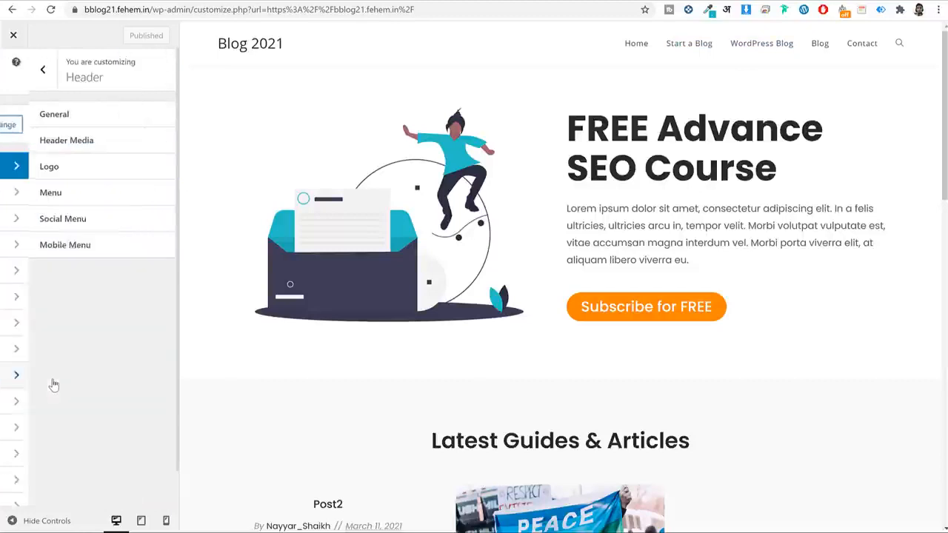
click(85, 117)
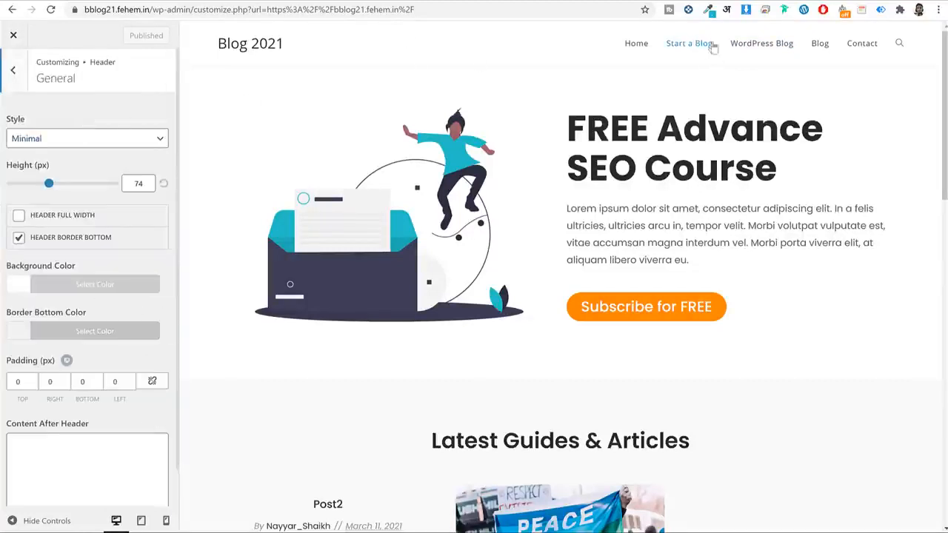
drag(144, 185, 116, 186)
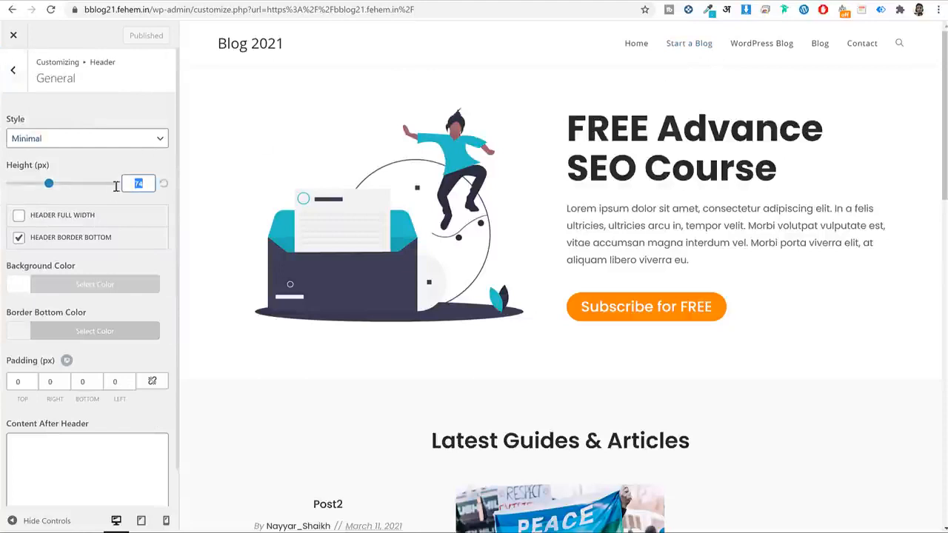
text(50)
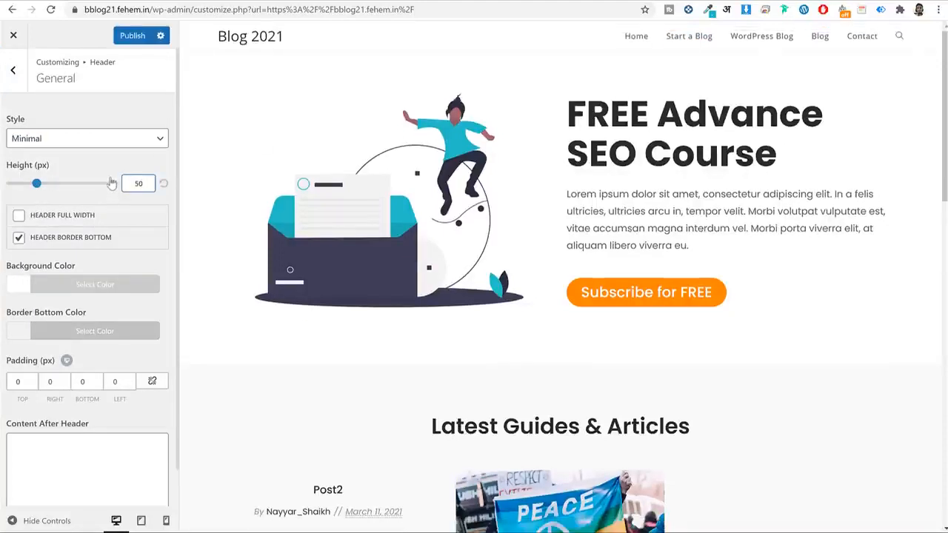
Try red and yellow header backgrounds, then keep the header background white.
scroll(127, 217, down, 1)
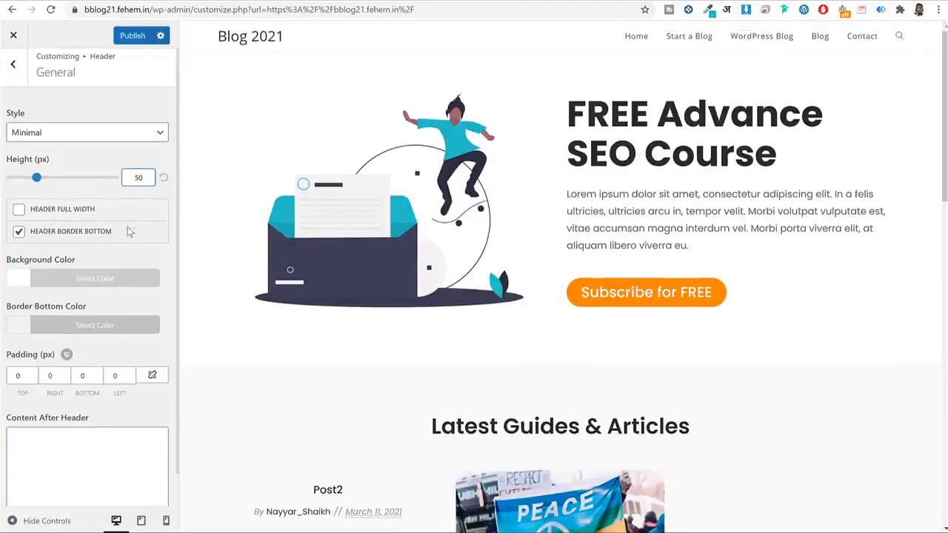
click(95, 244)
click(46, 413)
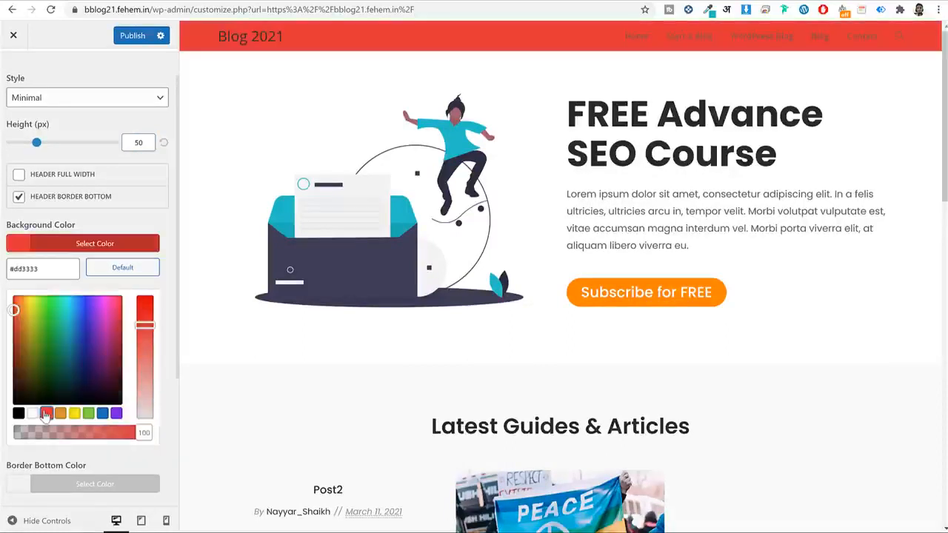
click(74, 414)
click(33, 413)
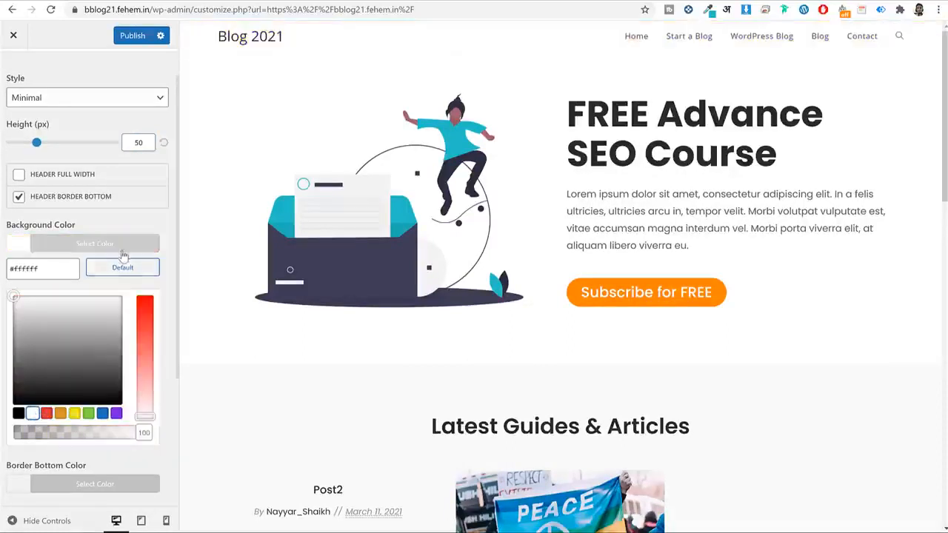
click(118, 248)
scroll(72, 125, up, 1)
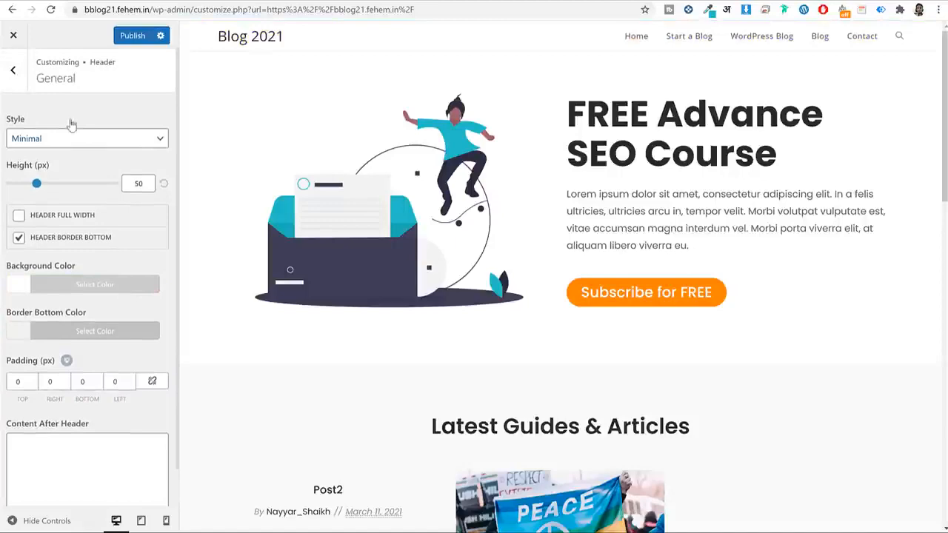
click(15, 74)
Set the uncropped BLOGGDUDE image as the header logo, max height 35, and publish.
click(59, 173)
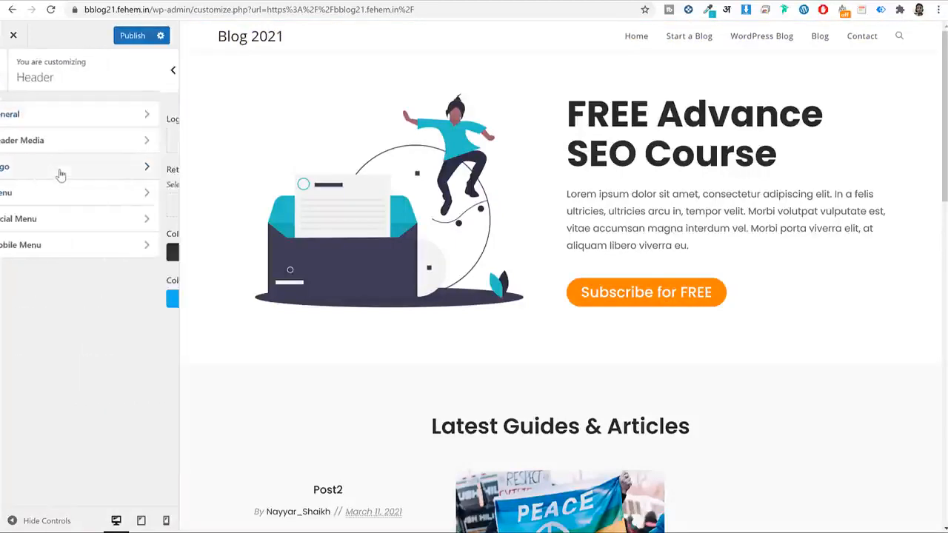
click(79, 142)
scroll(175, 317, down, 2)
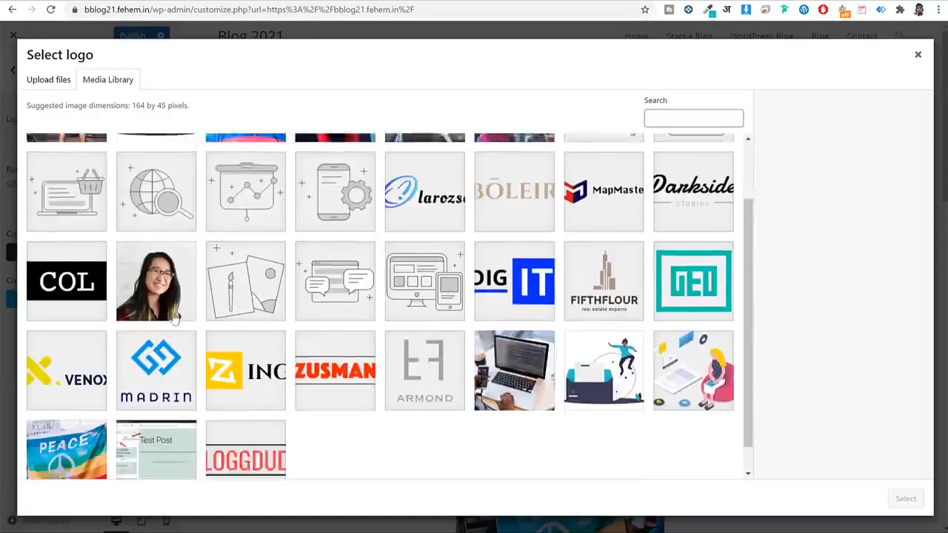
scroll(175, 317, down, 1)
click(237, 448)
click(905, 499)
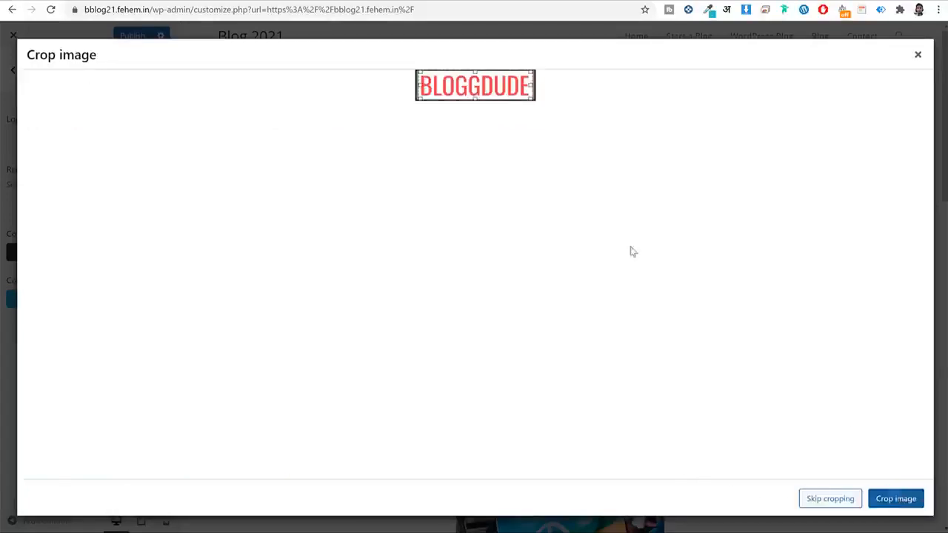
click(837, 500)
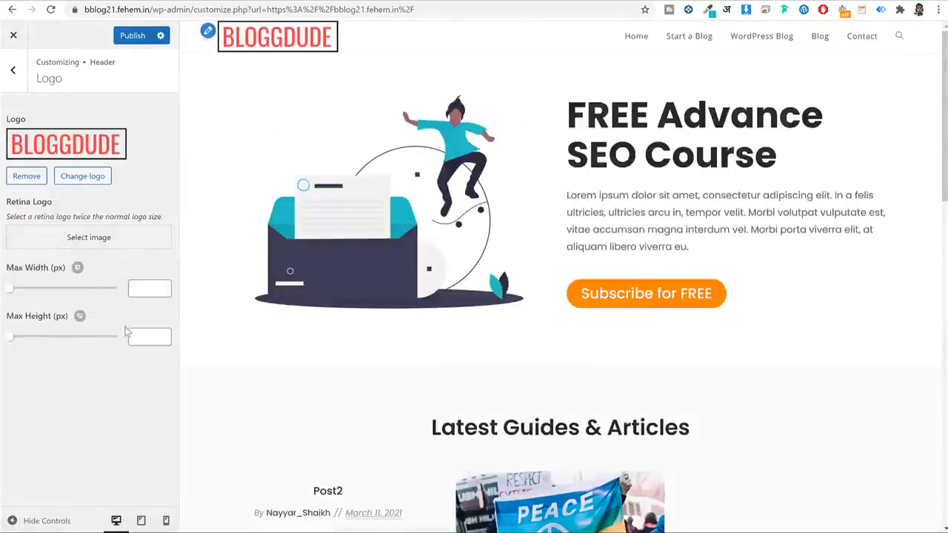
click(134, 336)
text(35)
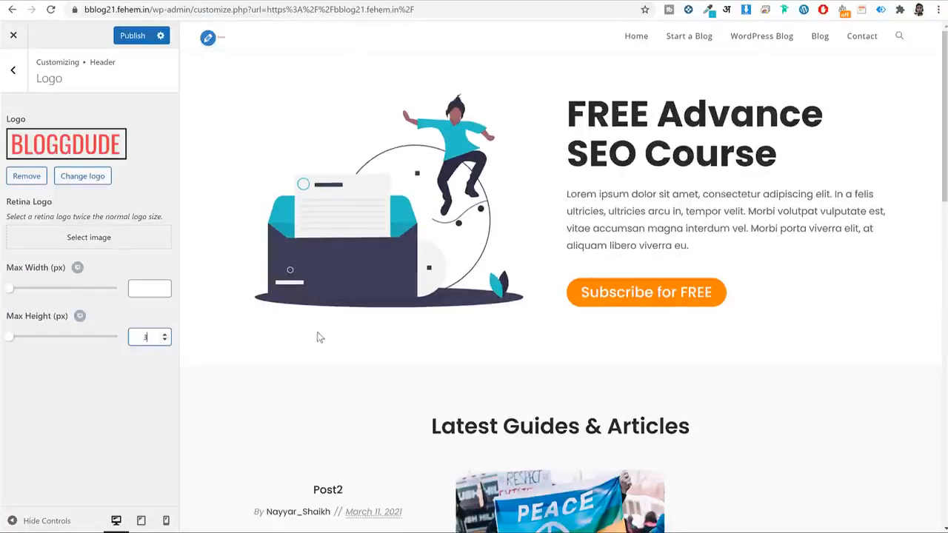
click(126, 41)
Darken the header menu link colour from #555555 to #2b2b2b.
click(13, 70)
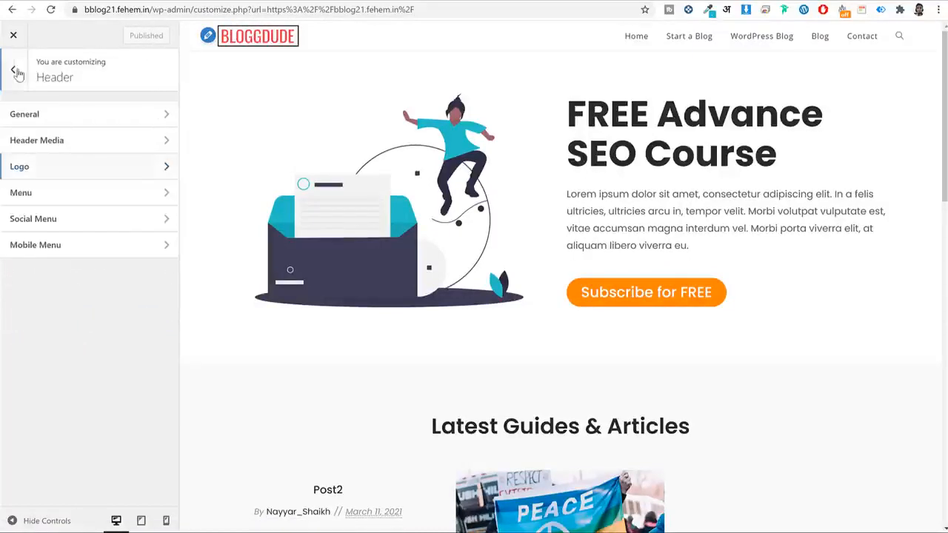
click(52, 204)
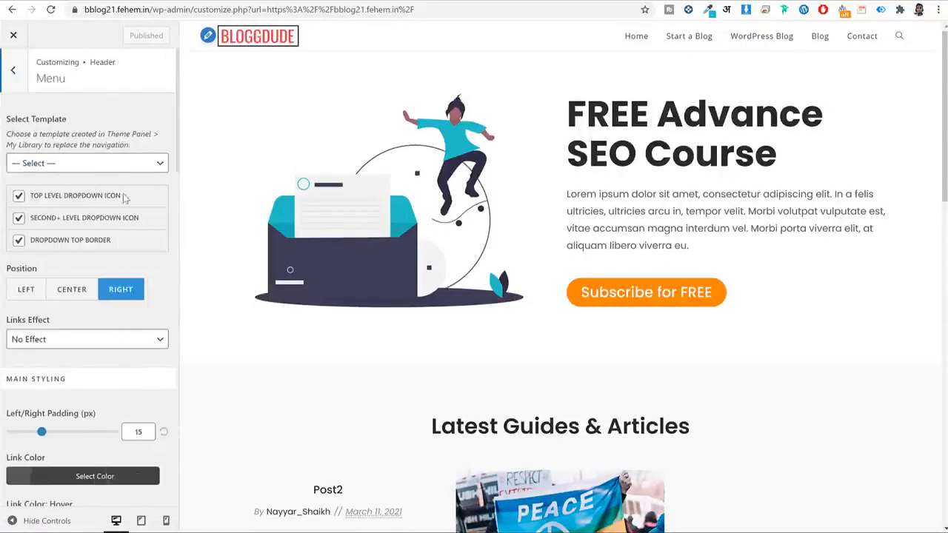
scroll(87, 222, down, 5)
click(87, 237)
triple_click(41, 259)
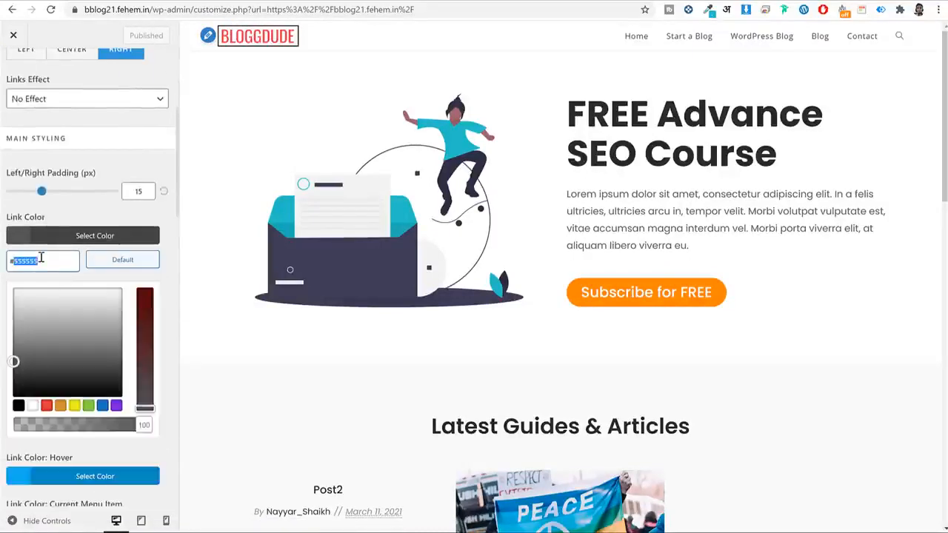
text(#2222)
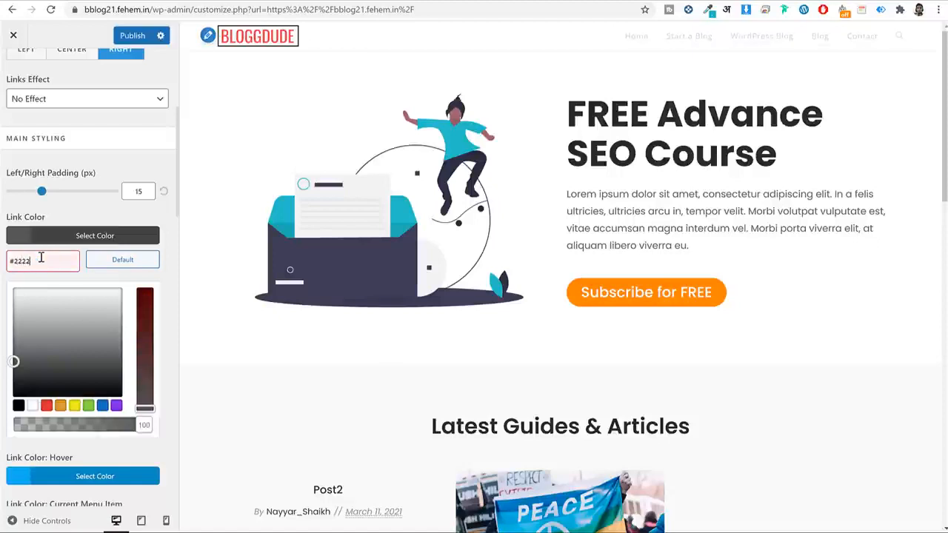
click(85, 241)
scroll(114, 113, up, 3)
click(17, 74)
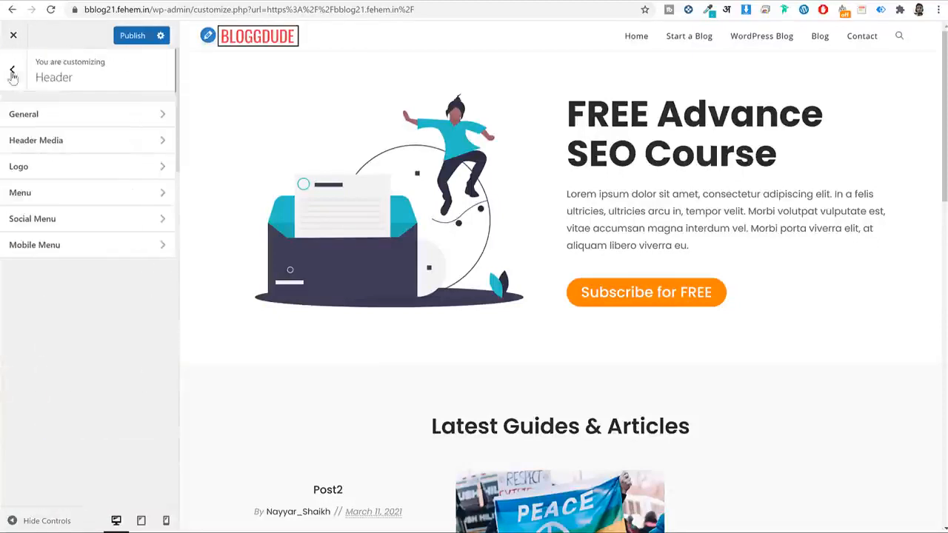
click(12, 71)
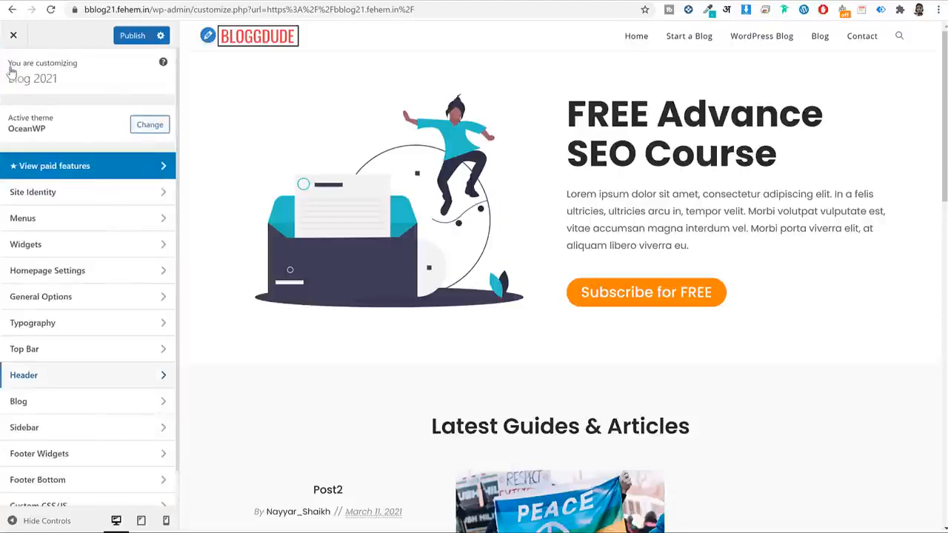
scroll(689, 144, down, 15)
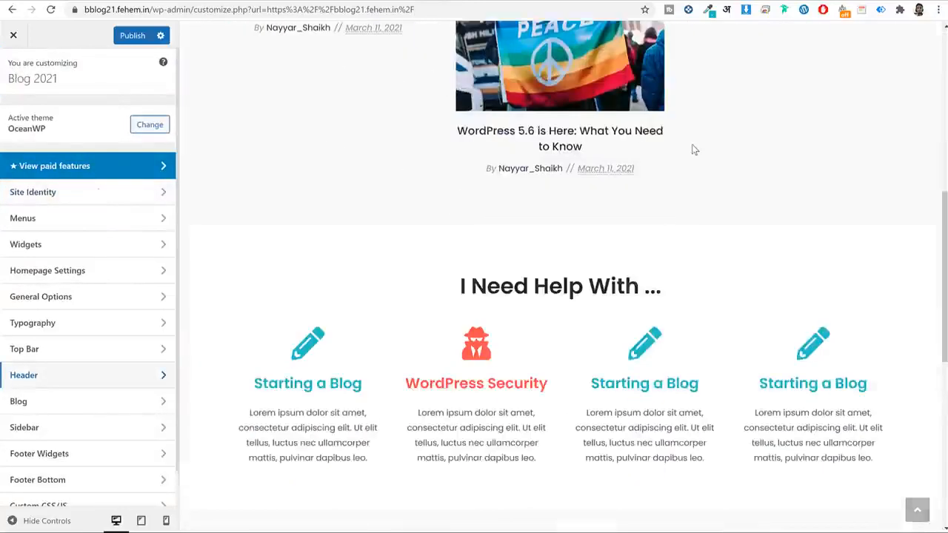
Replace the OceanWP footer credit with 'Made by' followed by the author's name.
scroll(532, 264, up, 6)
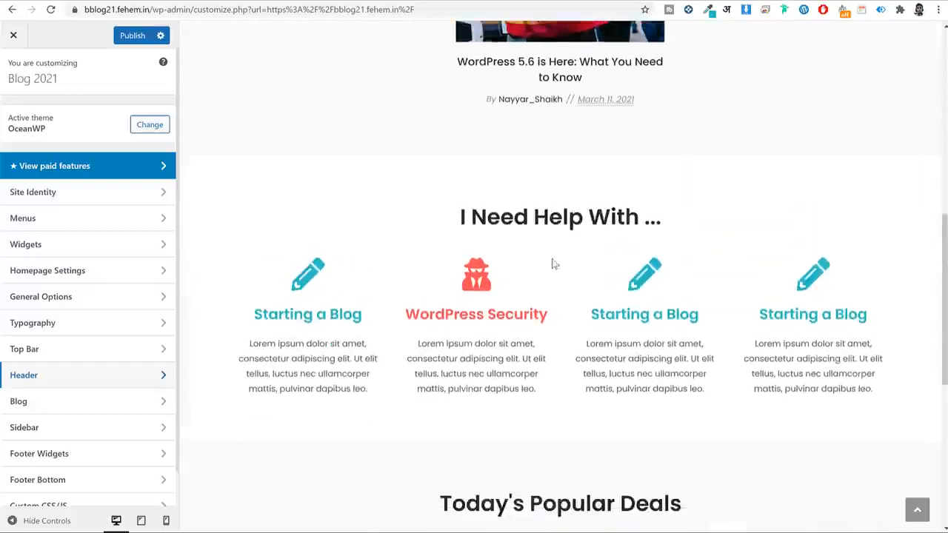
scroll(555, 237, down, 1)
scroll(646, 252, down, 5)
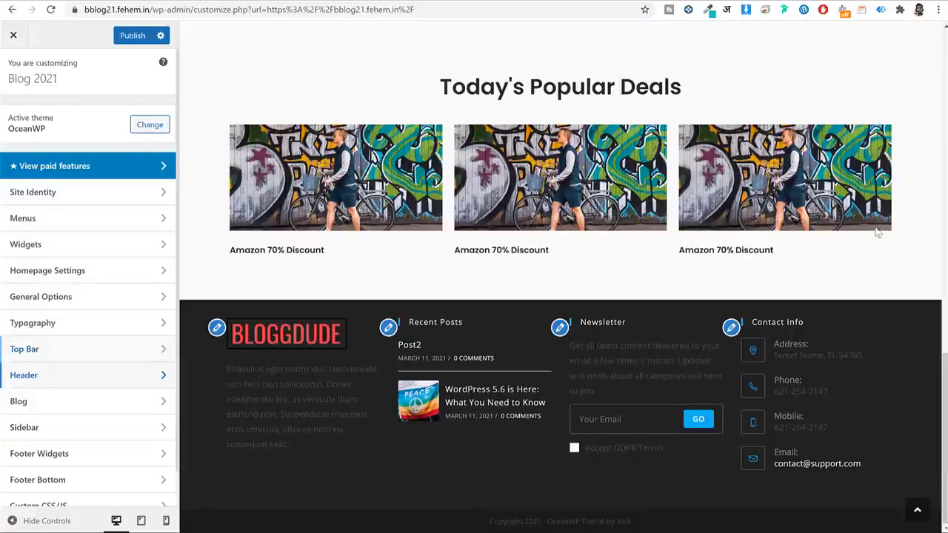
scroll(111, 324, down, 1)
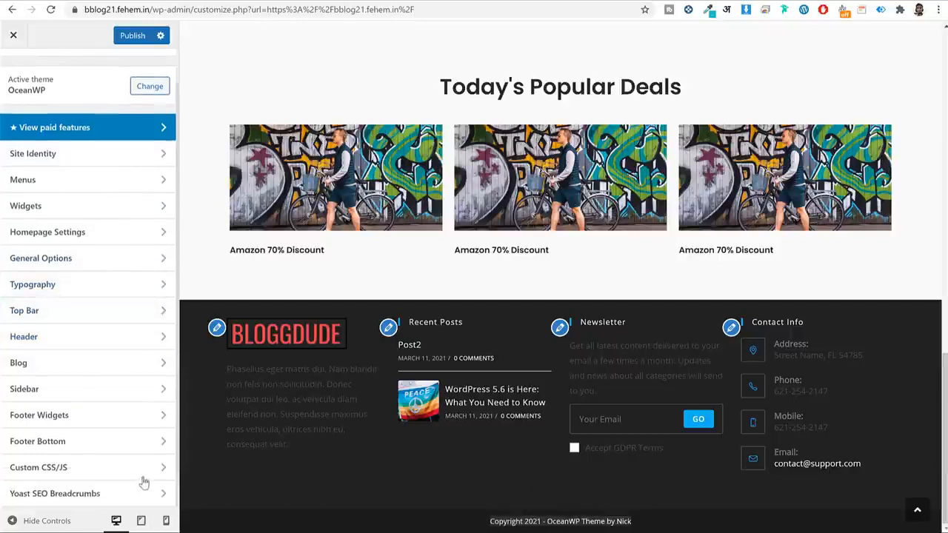
click(89, 447)
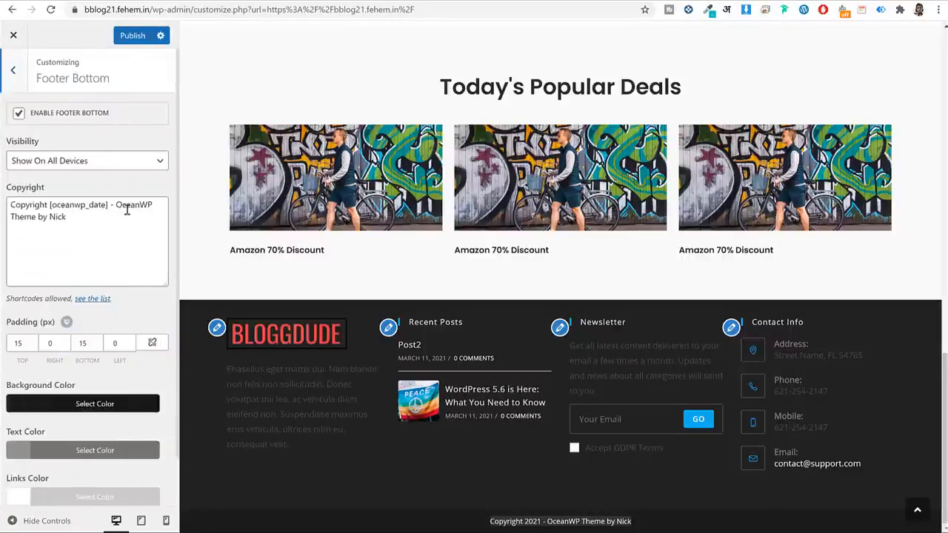
drag(116, 204, 140, 228)
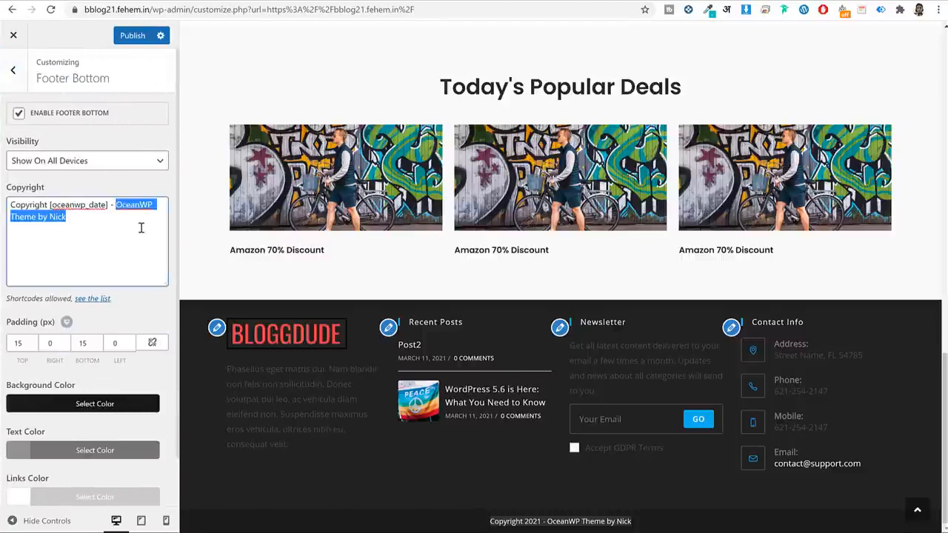
key(BackSpace)
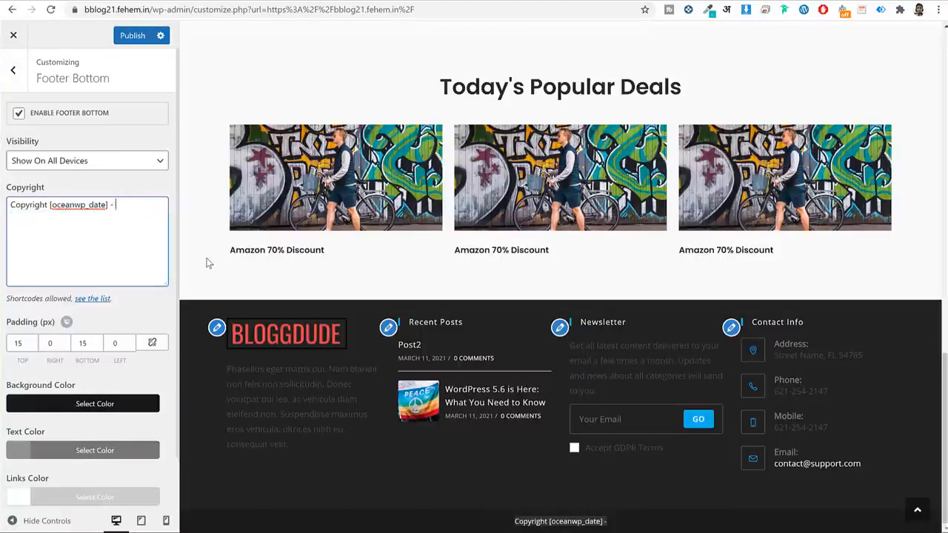
text(Made by )
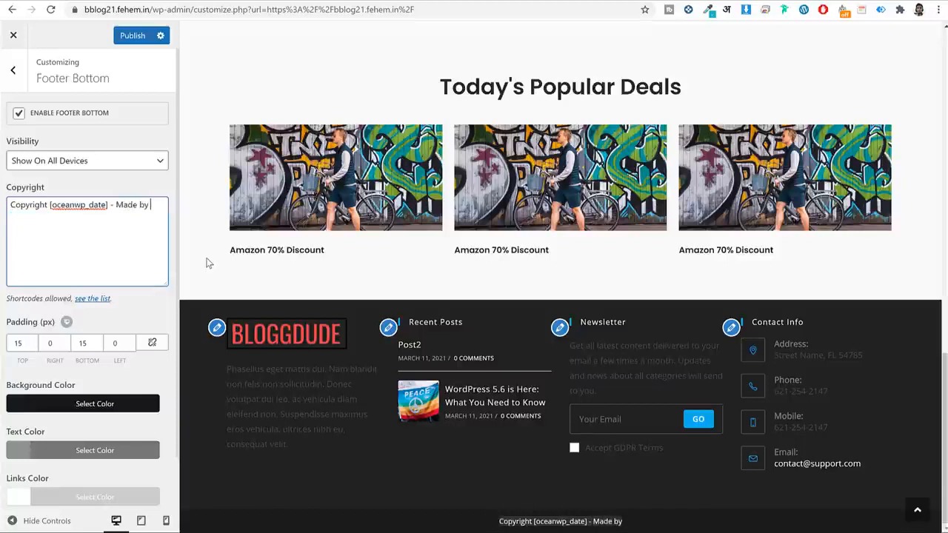
text(Nayyar Shaikh)
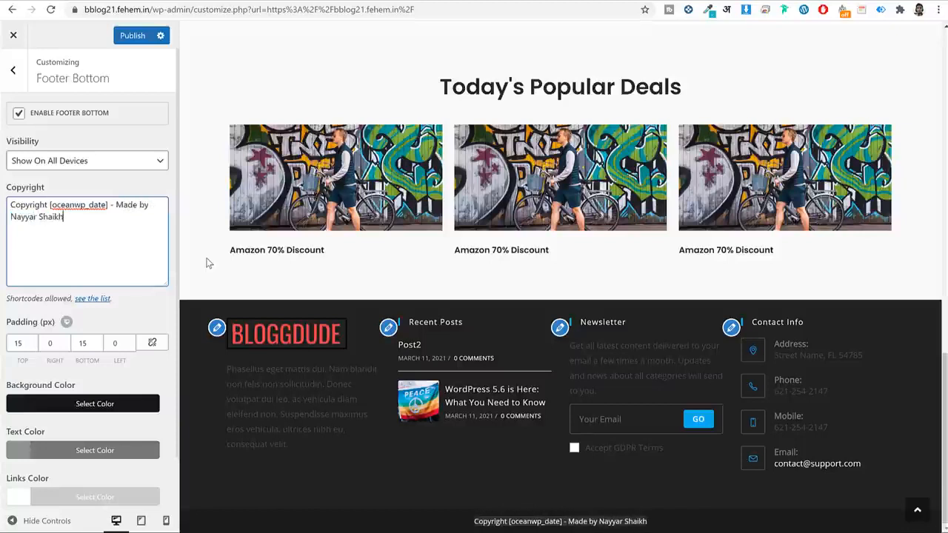
Make the footer bottom text colour white (#ffffff) and publish.
scroll(132, 340, down, 1)
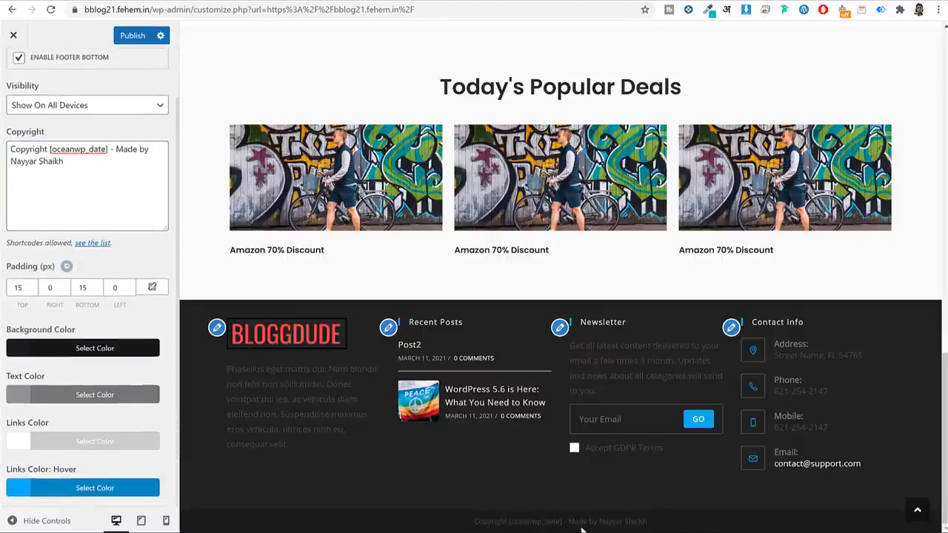
click(108, 397)
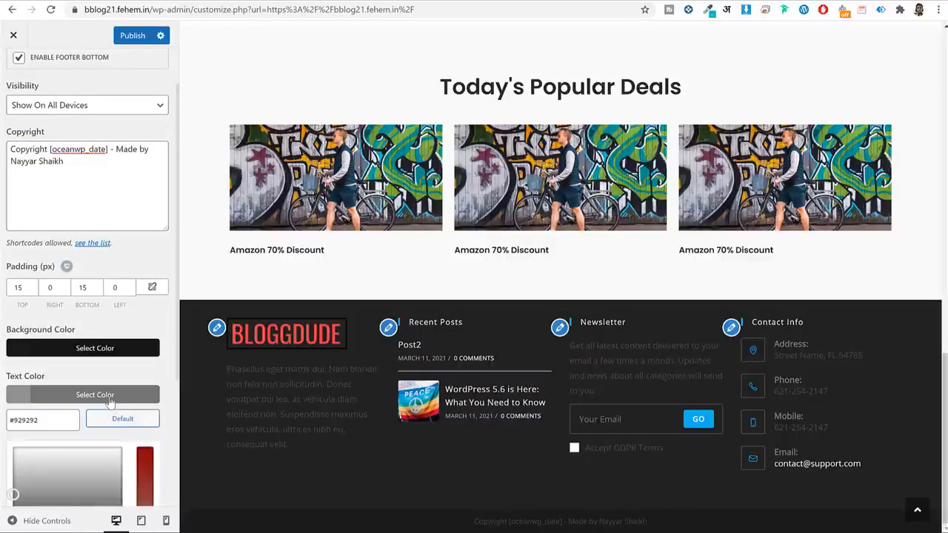
scroll(74, 422, down, 2)
click(33, 444)
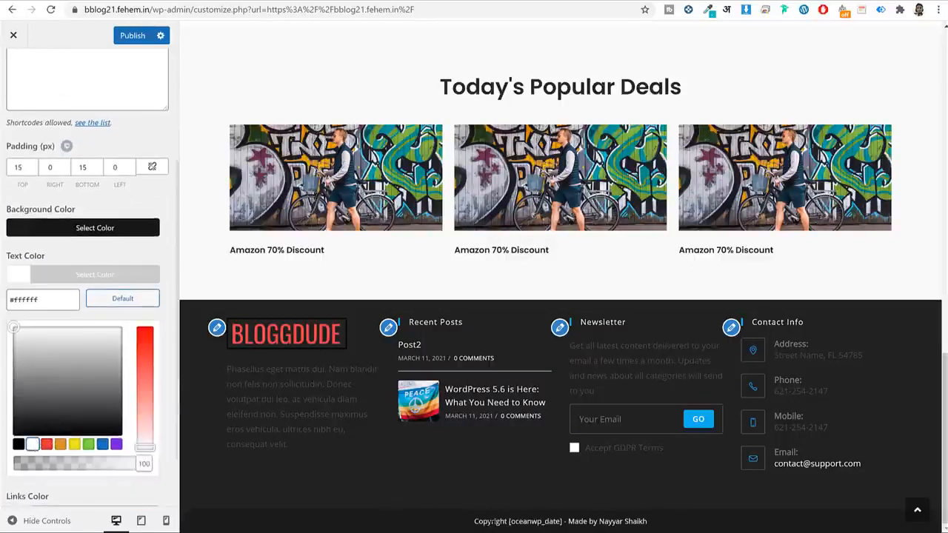
click(118, 281)
scroll(112, 279, up, 1)
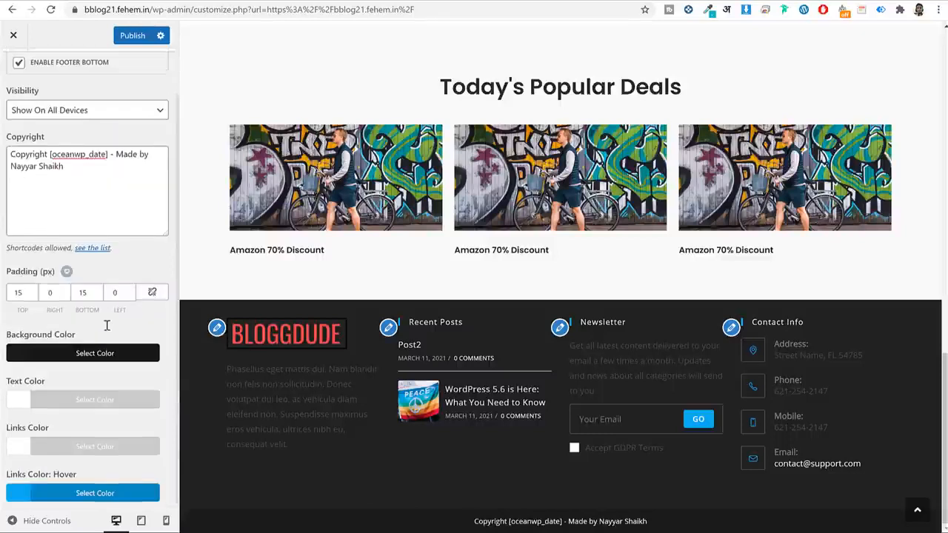
click(124, 36)
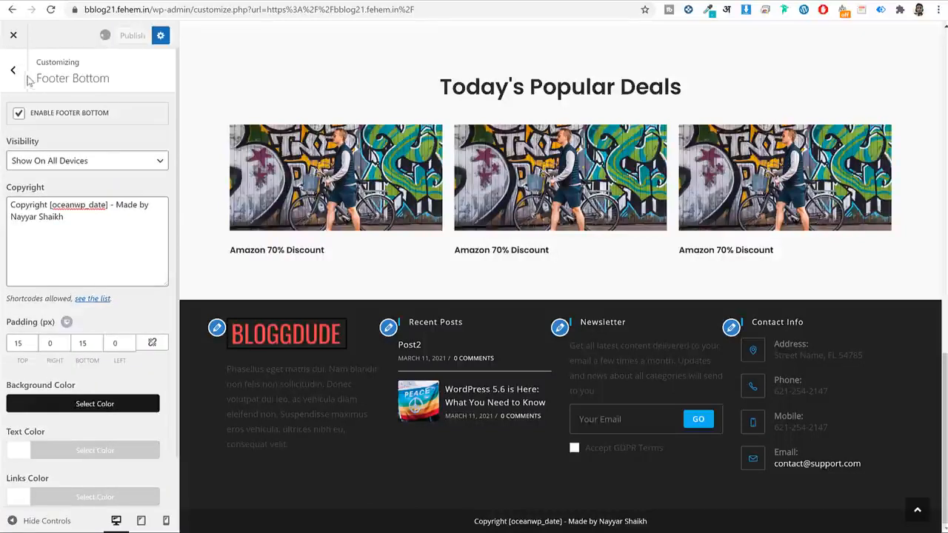
click(15, 72)
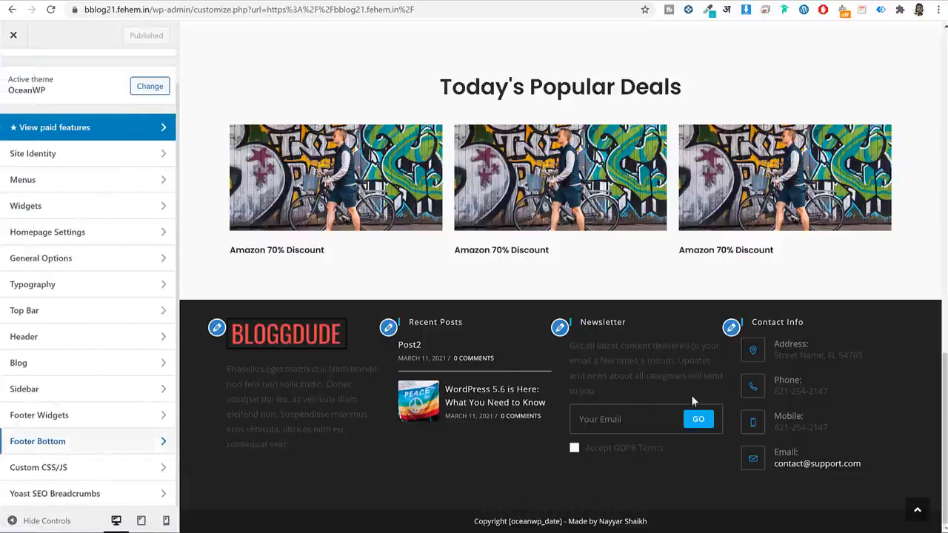
Change the footer widgets background from #222222 to #f1f1f1.
click(89, 416)
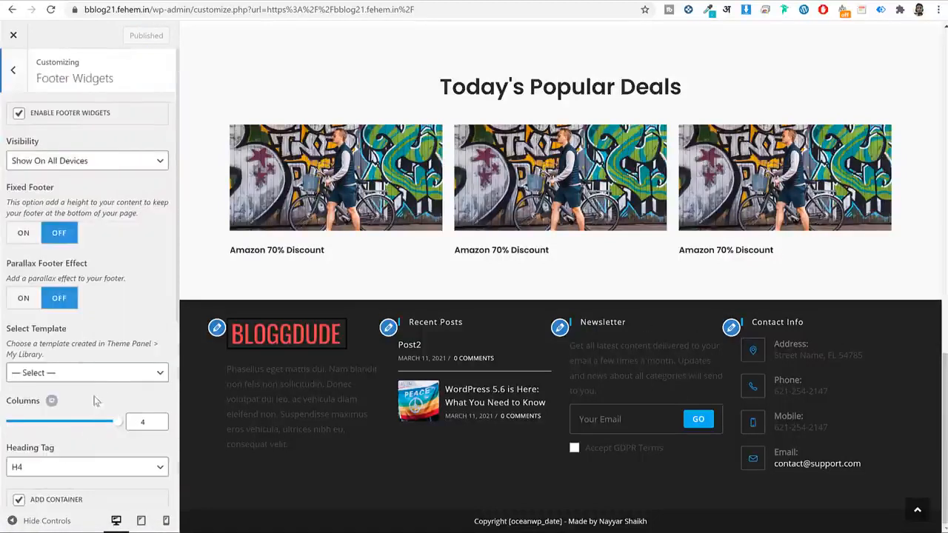
scroll(124, 348, down, 4)
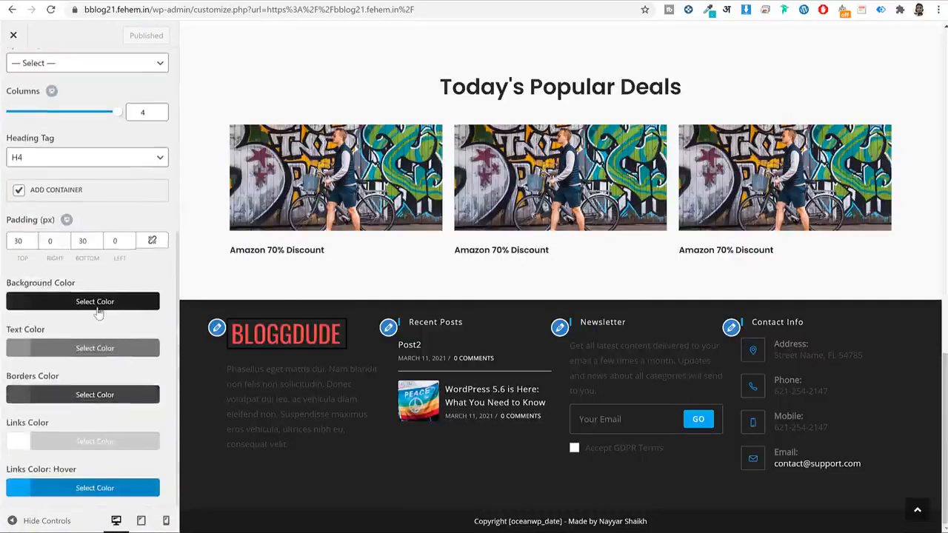
click(95, 301)
triple_click(48, 332)
text(#f1f1f1)
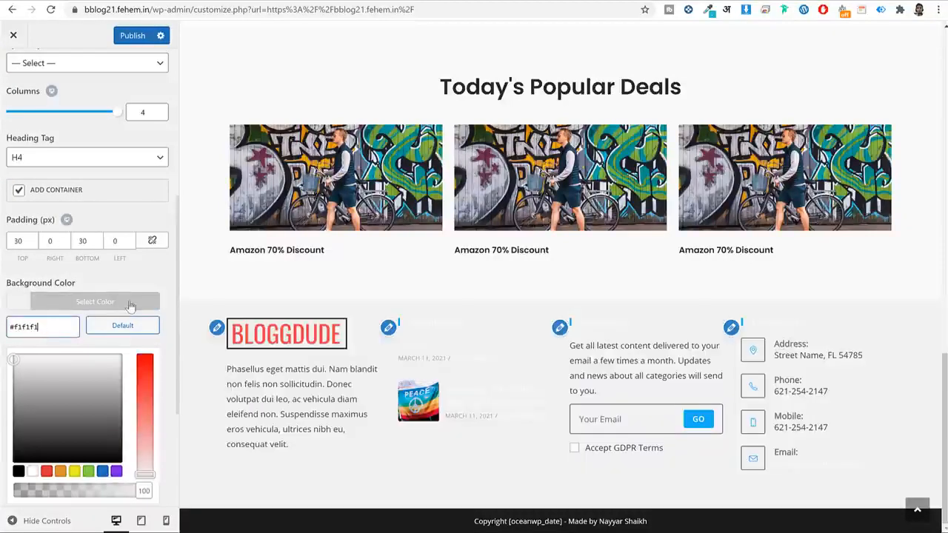
click(124, 302)
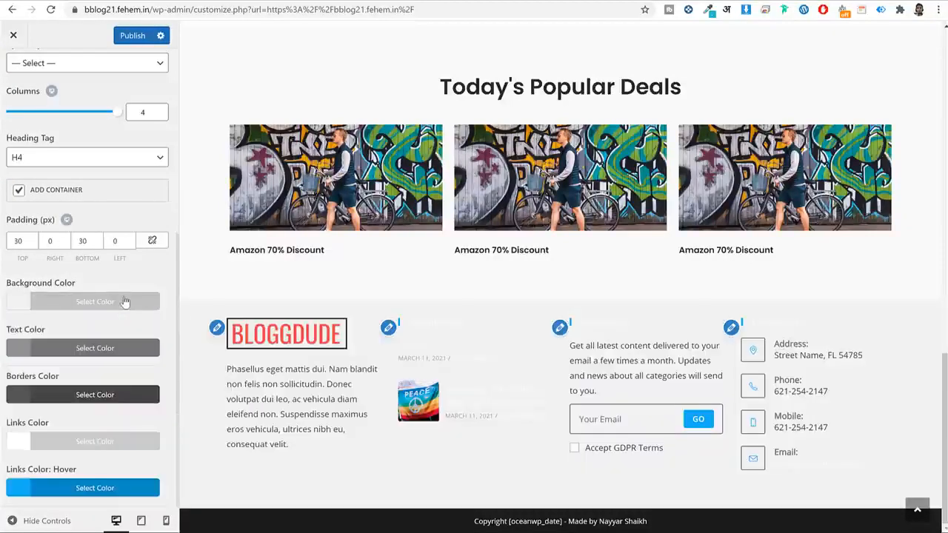
Make the footer widget text and link colours black.
click(107, 349)
scroll(104, 356, down, 2)
click(18, 398)
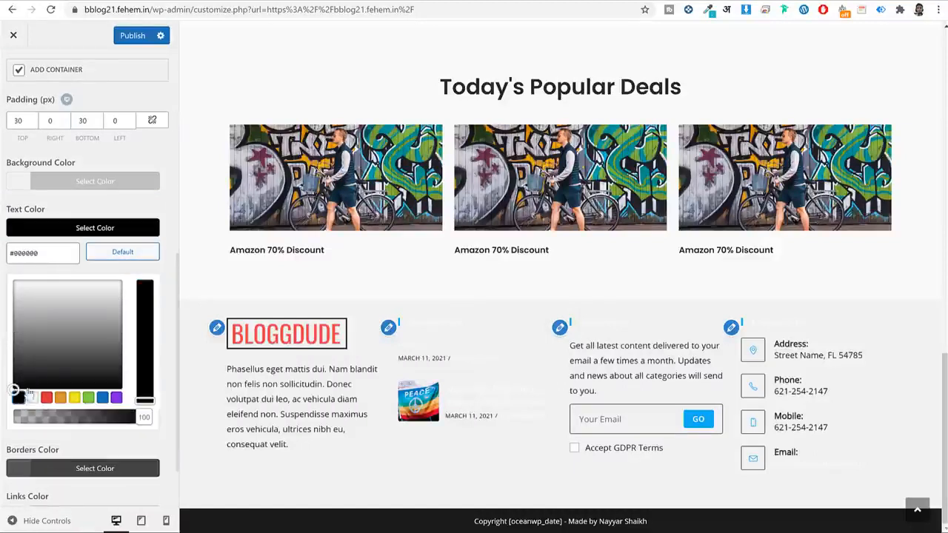
click(83, 237)
click(62, 444)
scroll(15, 440, down, 1)
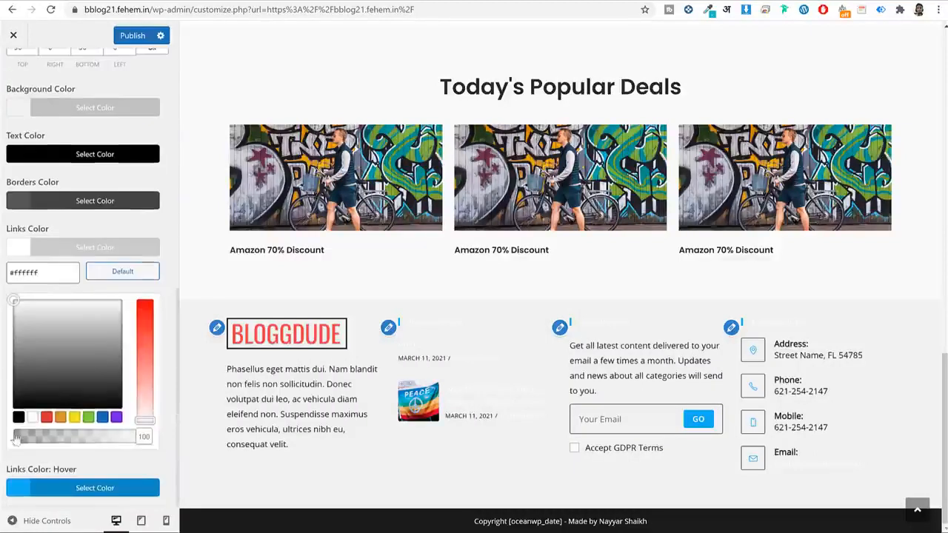
click(18, 417)
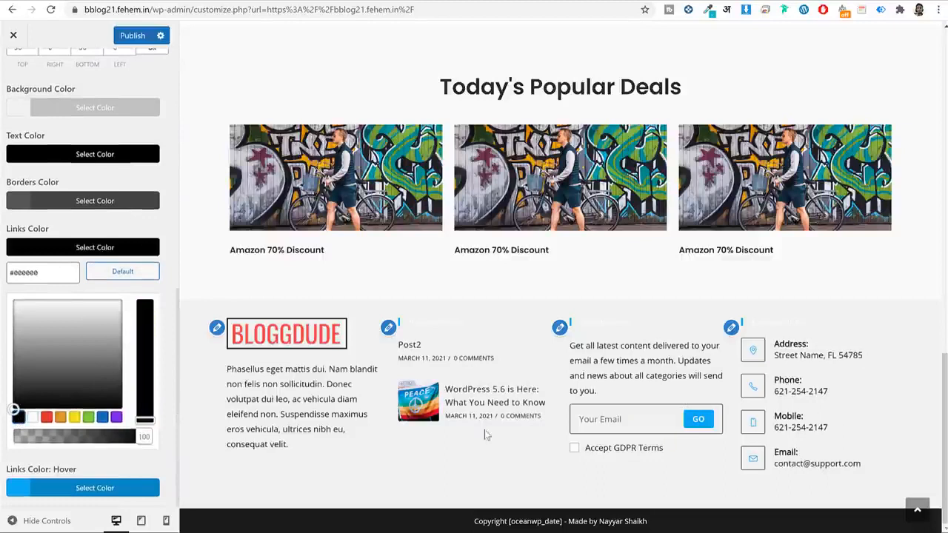
Check the now-visible footer headings in the preview and publish the colour changes.
double_click(602, 324)
click(606, 324)
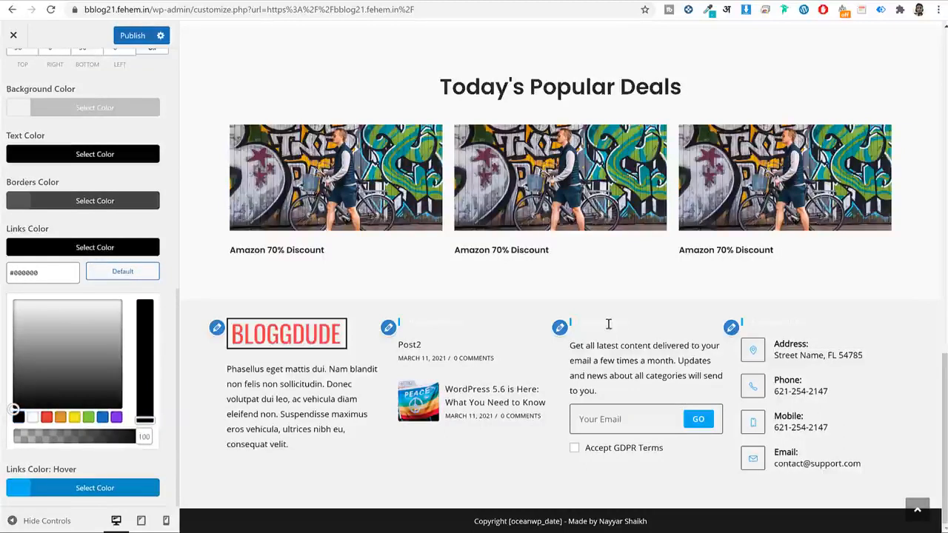
double_click(608, 324)
double_click(415, 326)
click(424, 327)
click(133, 35)
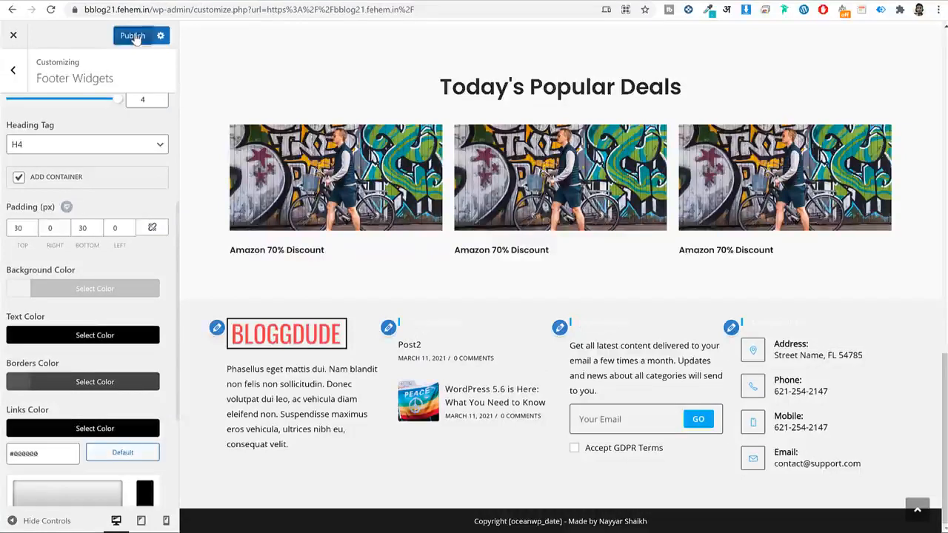
click(29, 72)
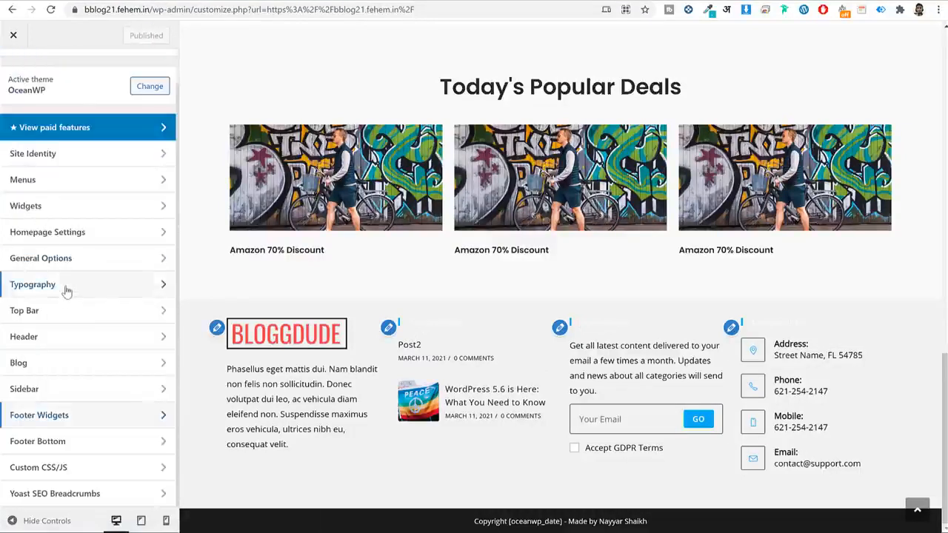
Set the body text font family to Poppins.
click(66, 291)
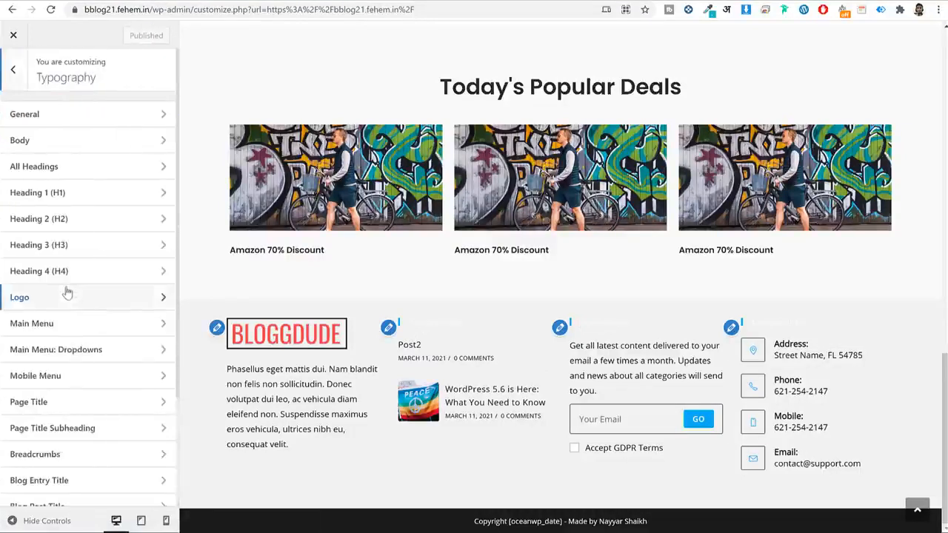
click(100, 141)
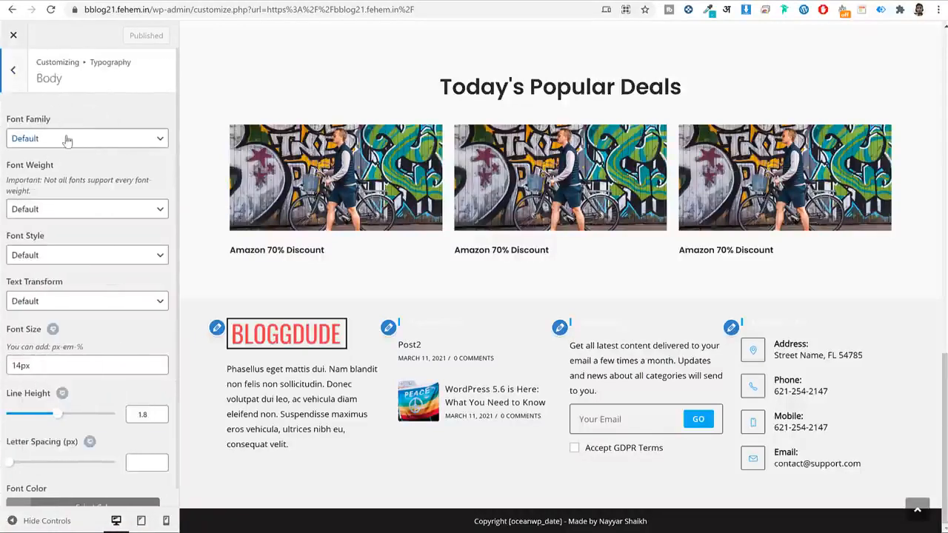
click(68, 141)
text(pop)
key(Return)
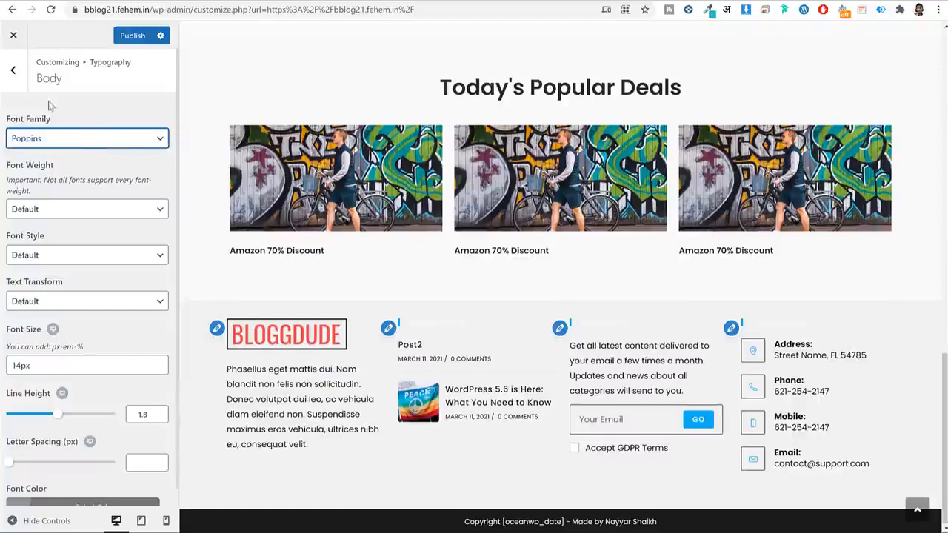
click(11, 82)
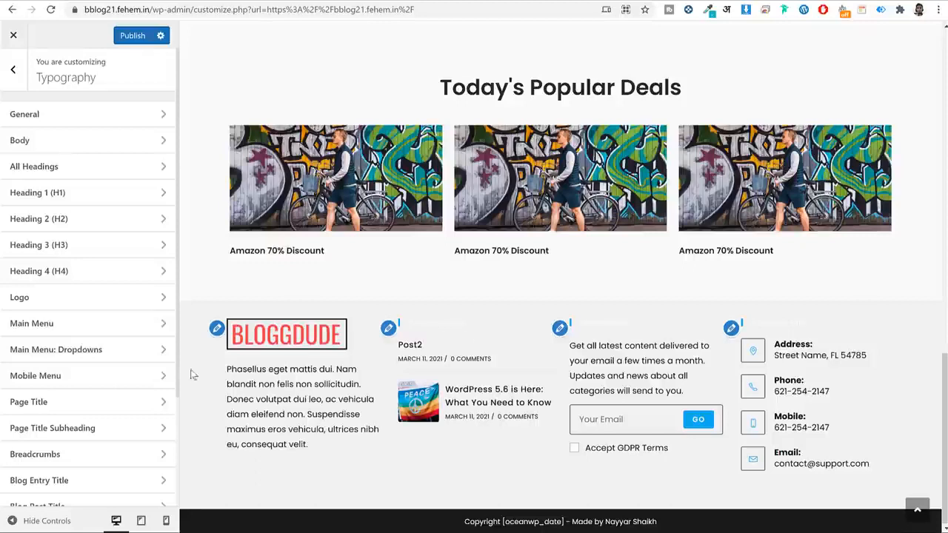
Set the footer widget heading font to Poppins and adjust its font size.
scroll(52, 408, down, 3)
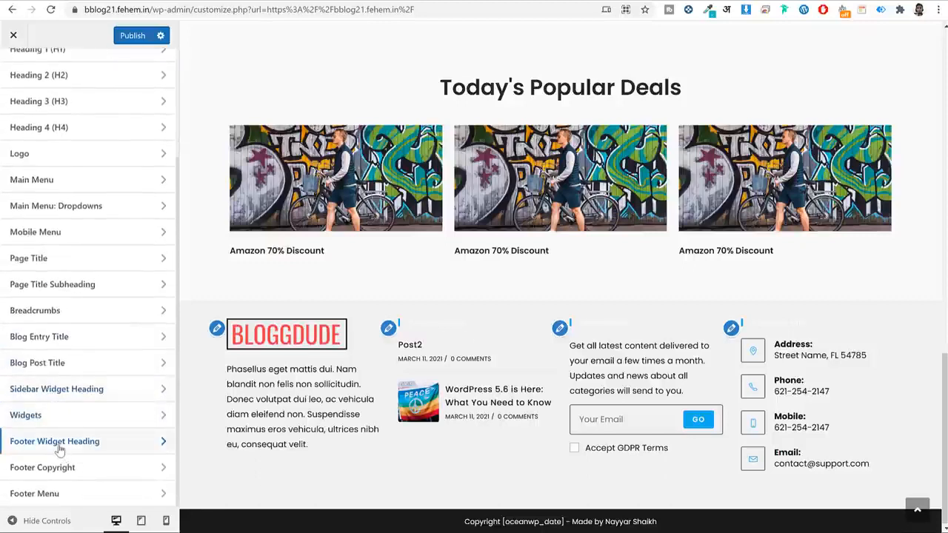
click(56, 443)
click(82, 139)
click(96, 135)
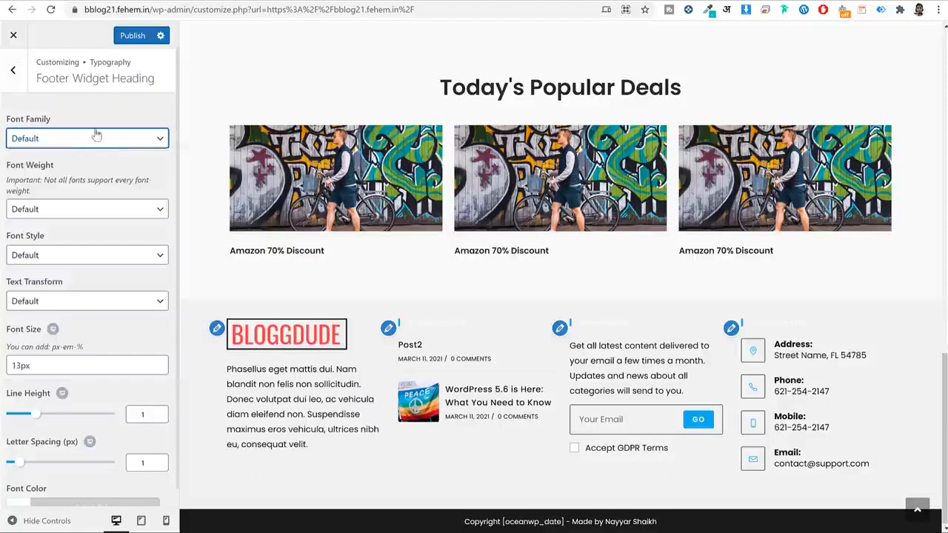
click(87, 146)
text(pop)
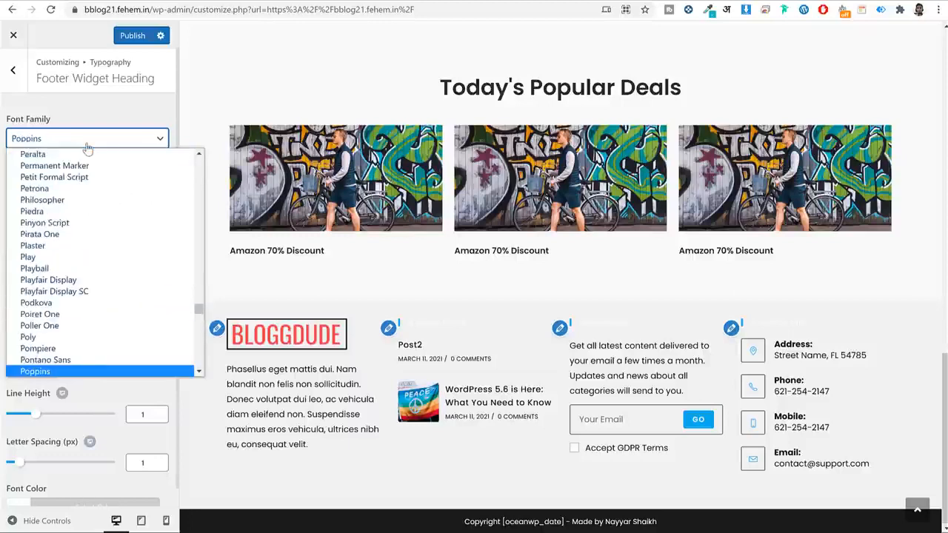
key(Return)
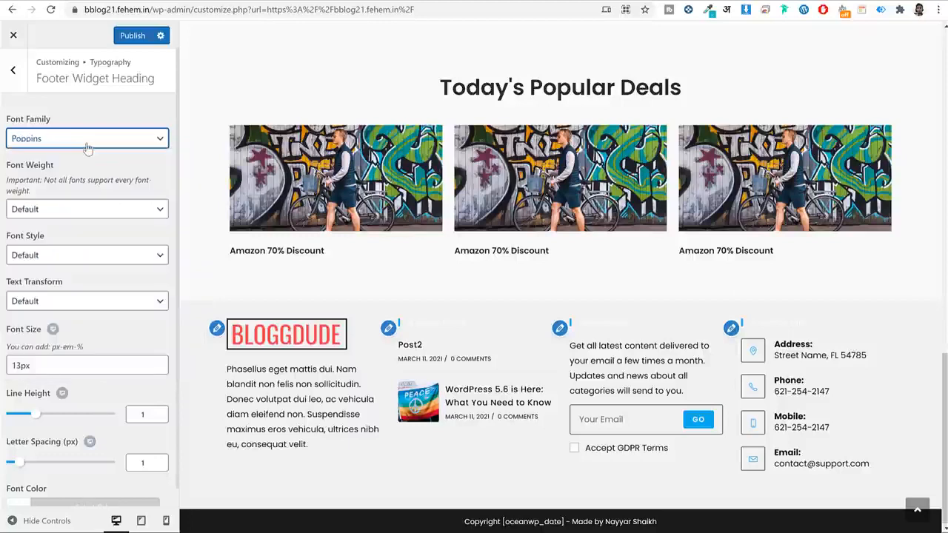
click(18, 366)
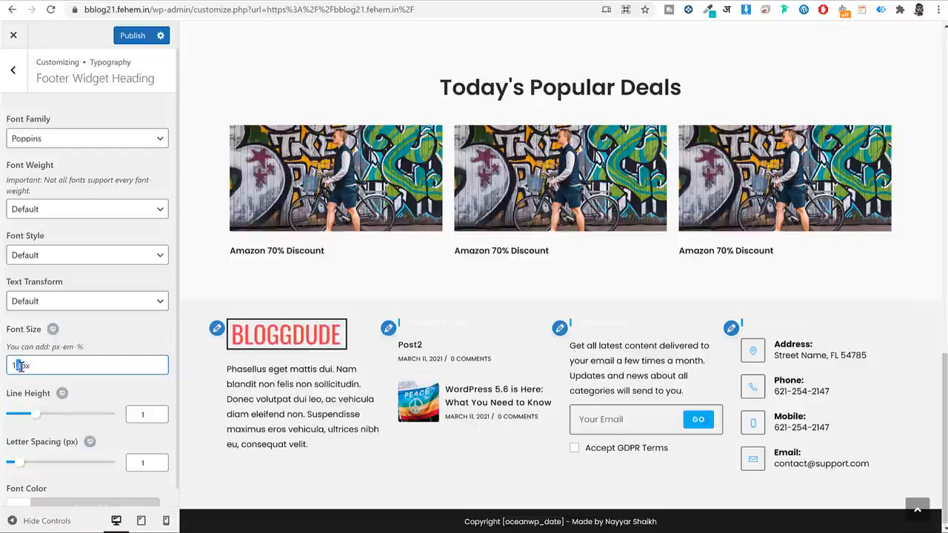
text(5)
scroll(36, 367, down, 1)
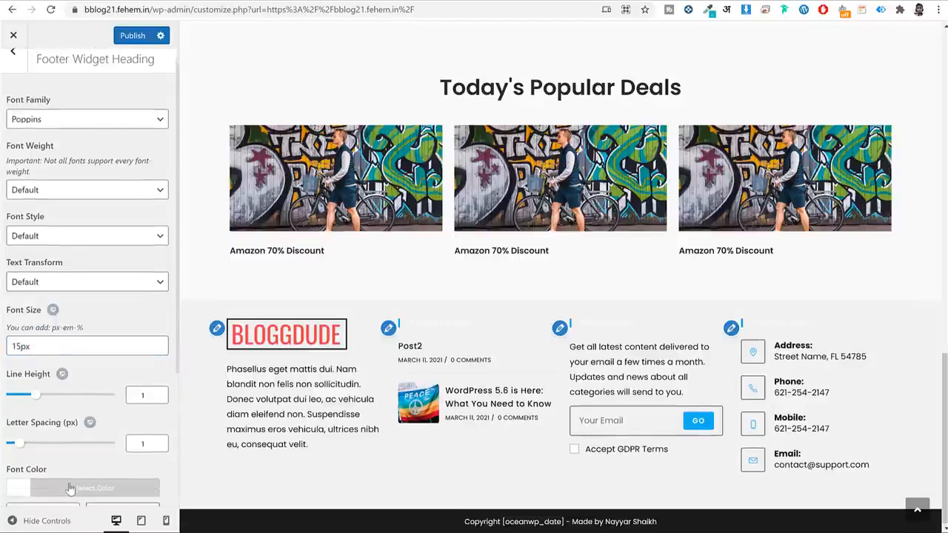
Make footer widget headings black with Semibold 600 weight and publish.
click(68, 489)
click(19, 463)
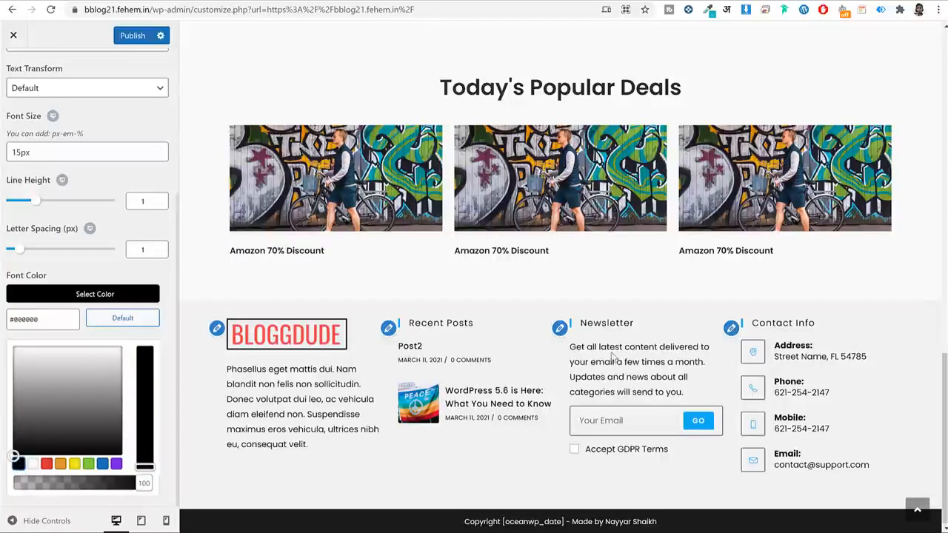
click(139, 161)
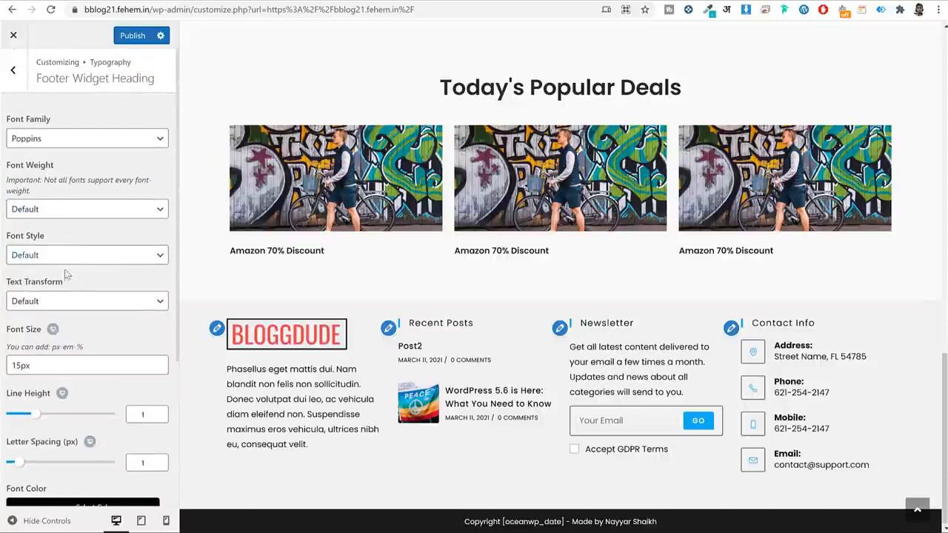
click(55, 211)
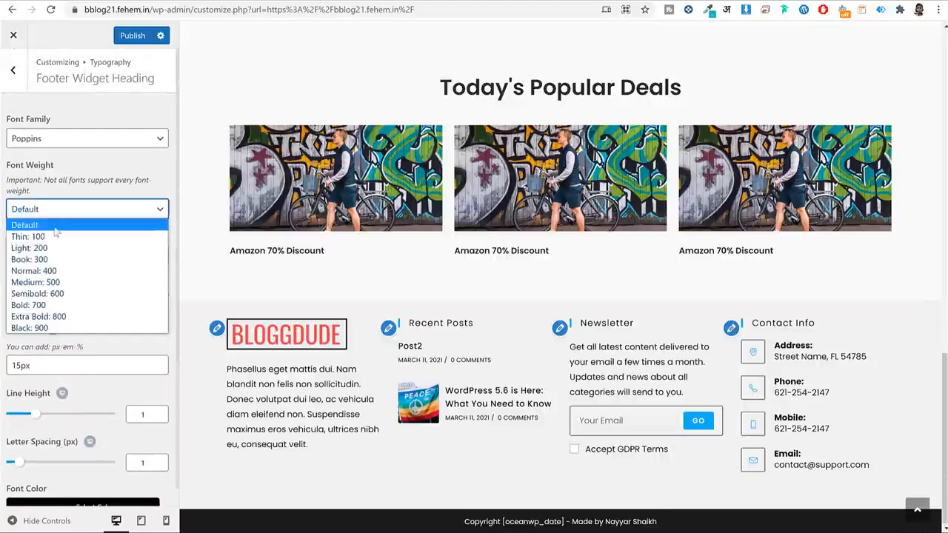
click(56, 304)
click(60, 215)
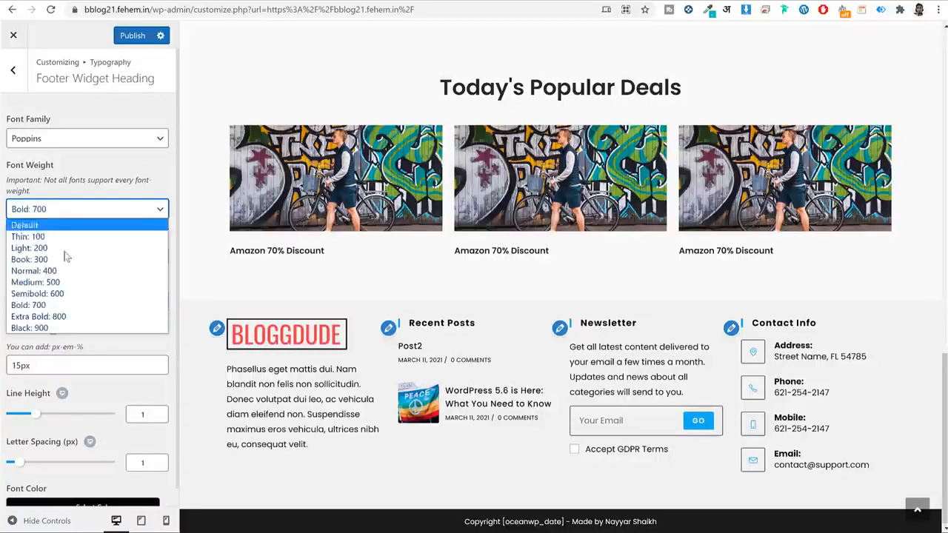
click(60, 295)
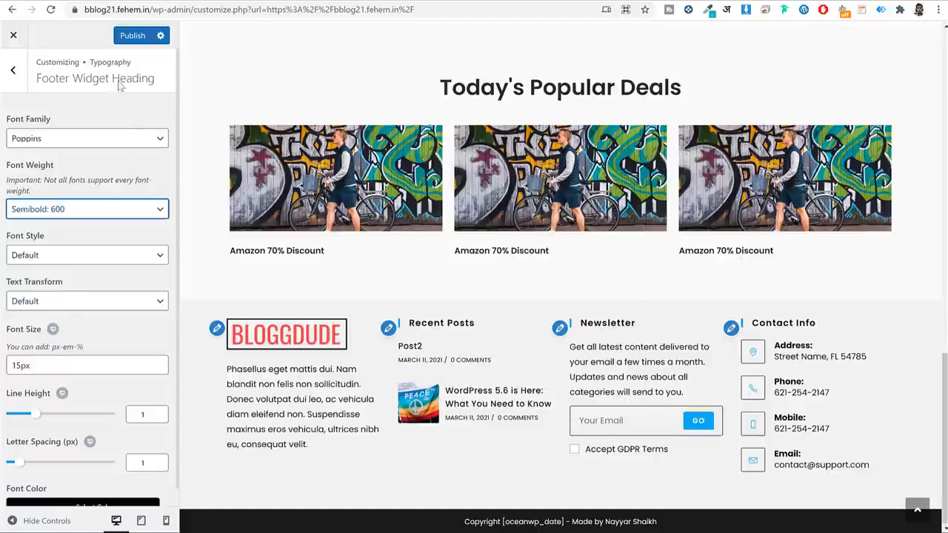
click(132, 35)
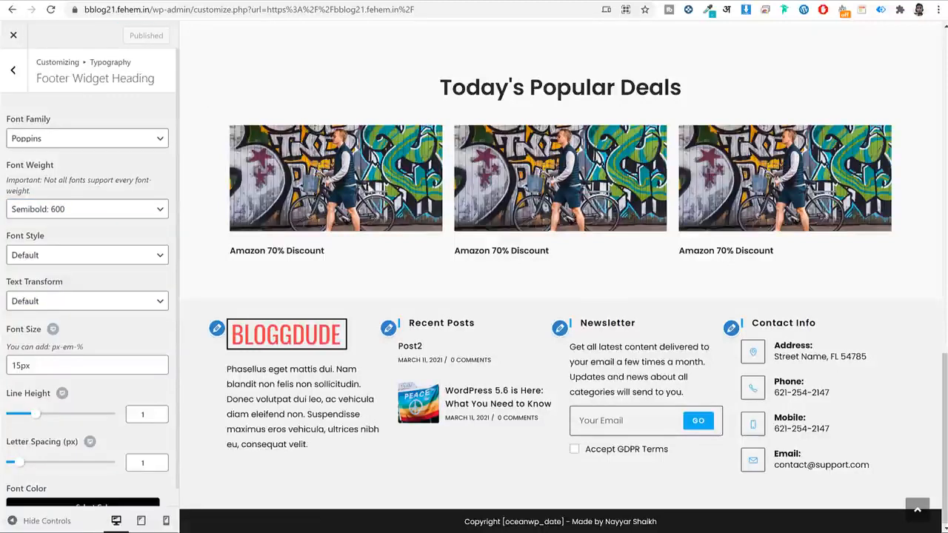
click(16, 80)
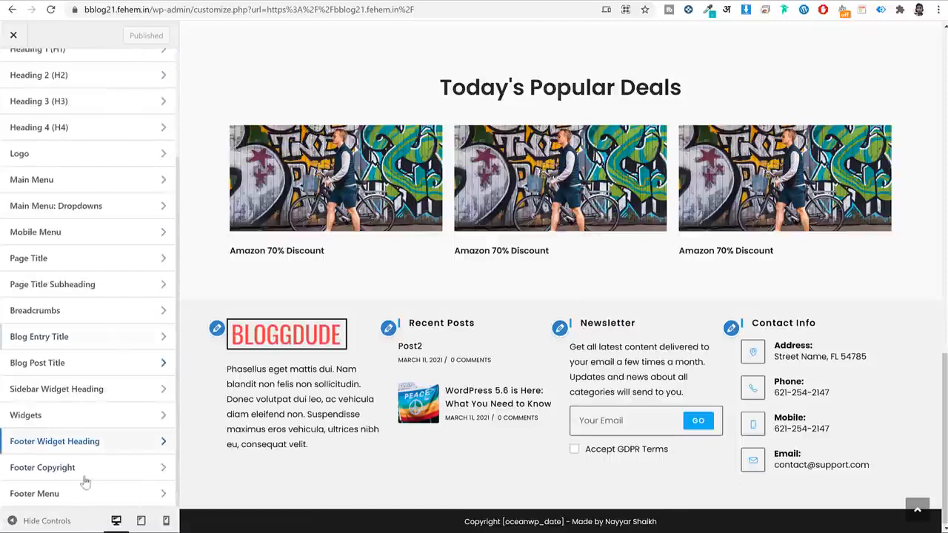
Give the Widgets typography a 13px font size and publish.
click(67, 414)
scroll(137, 303, down, 1)
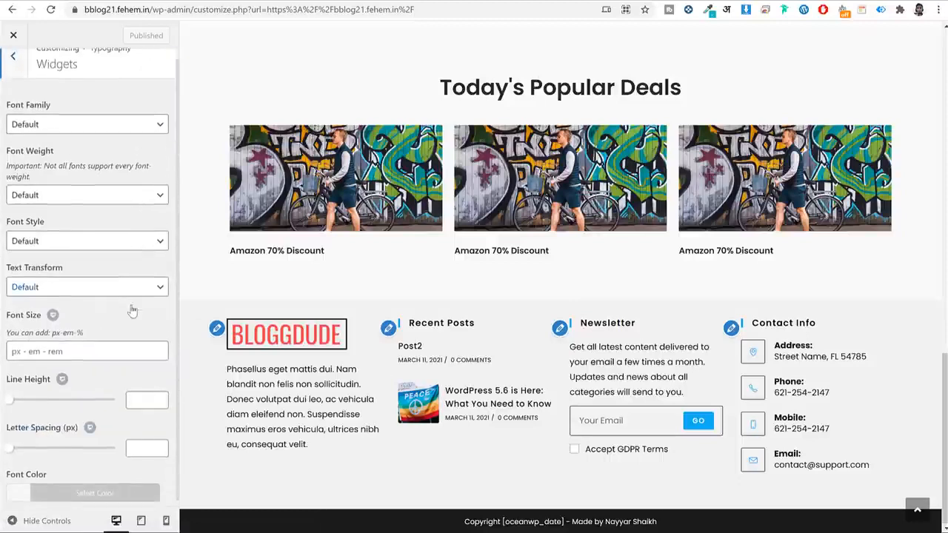
click(51, 347)
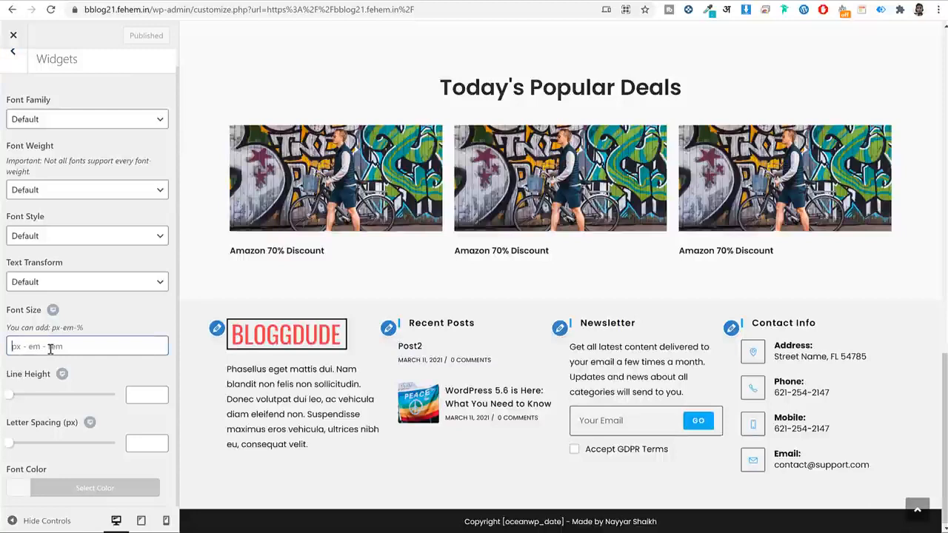
text(13px)
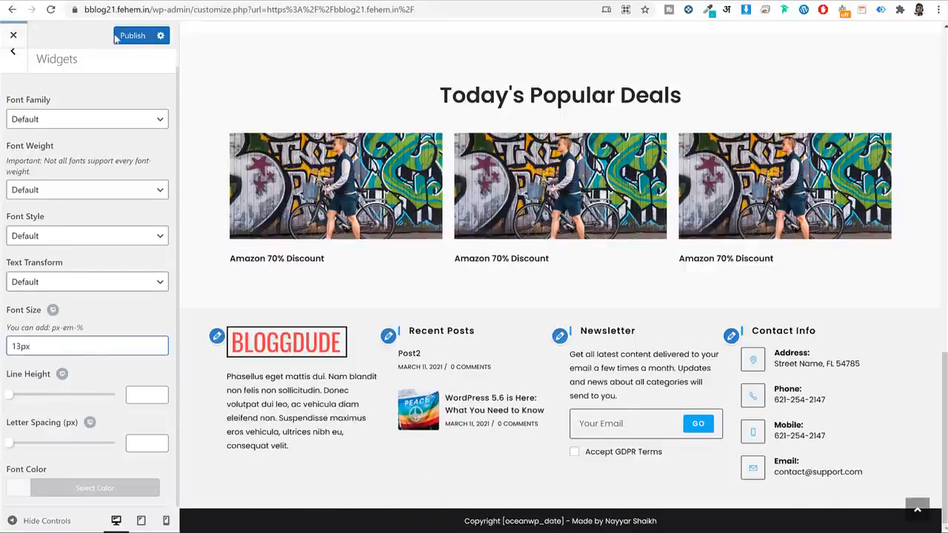
click(142, 37)
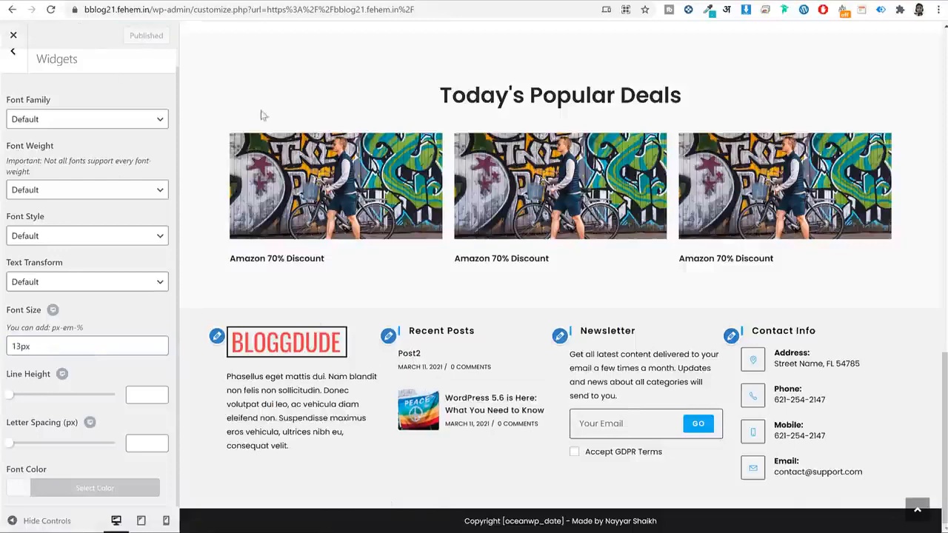
scroll(440, 157, up, 15)
scroll(41, 81, up, 2)
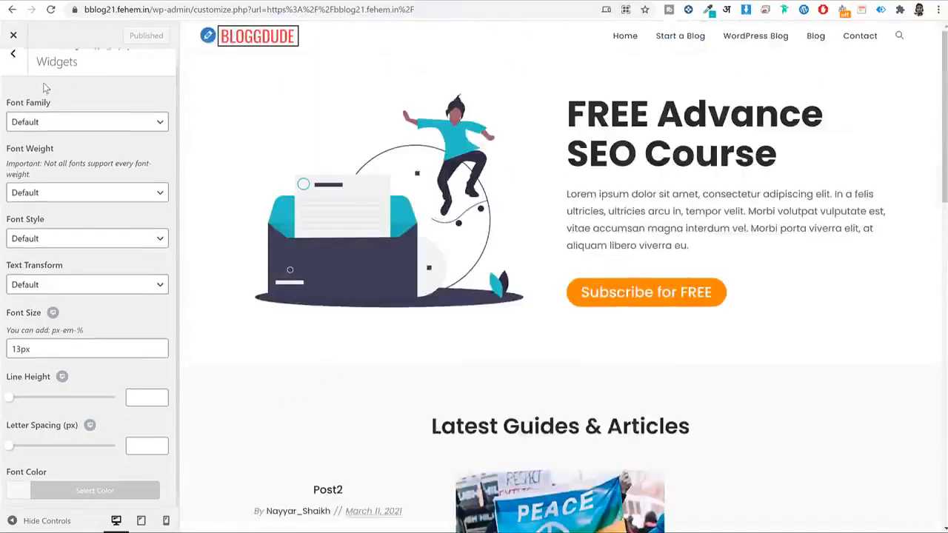
Set the Main Menu font to Poppins, change its size from 18px to 15px, and publish.
click(21, 77)
click(62, 181)
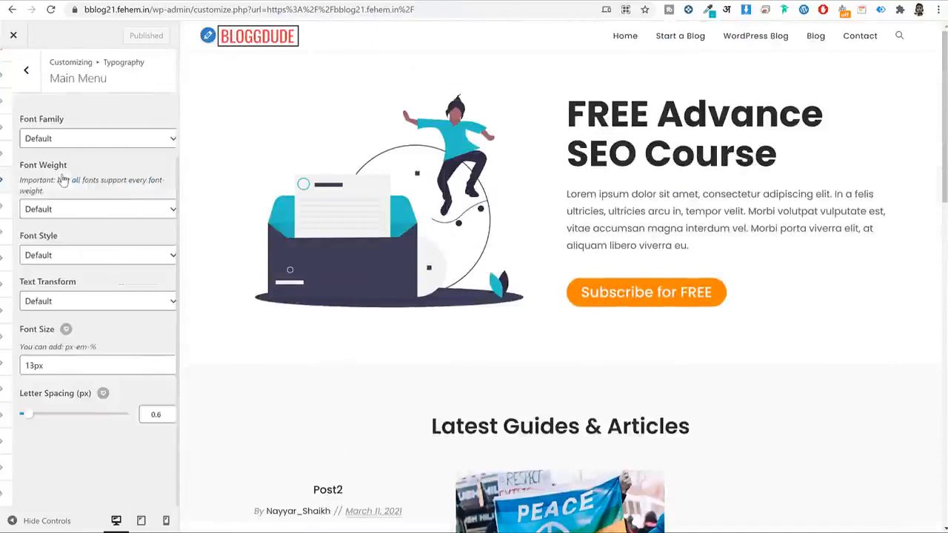
click(88, 140)
text(pop)
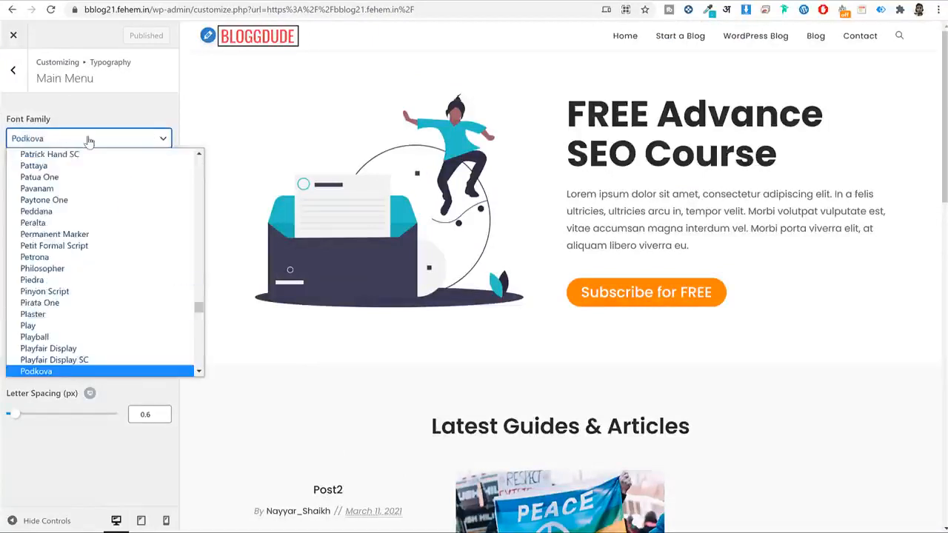
key(Return)
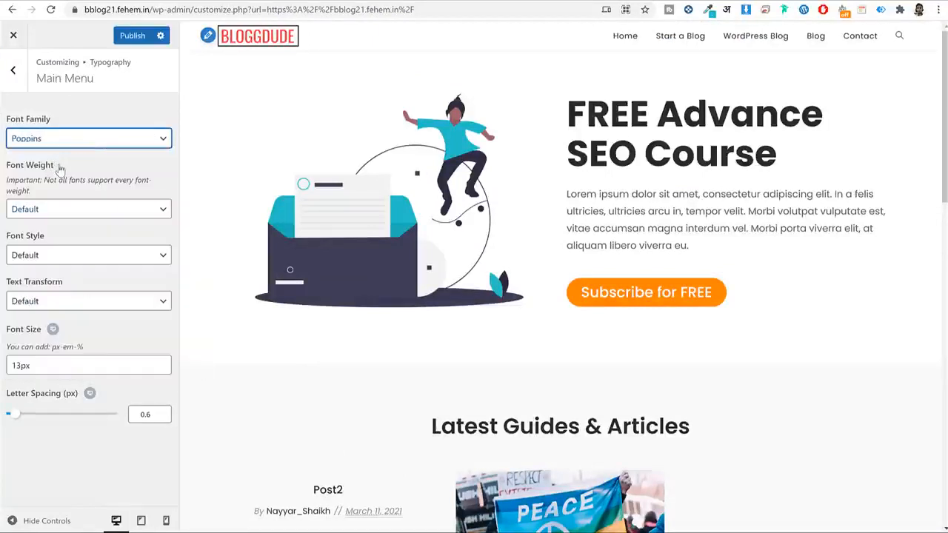
key(Tab)
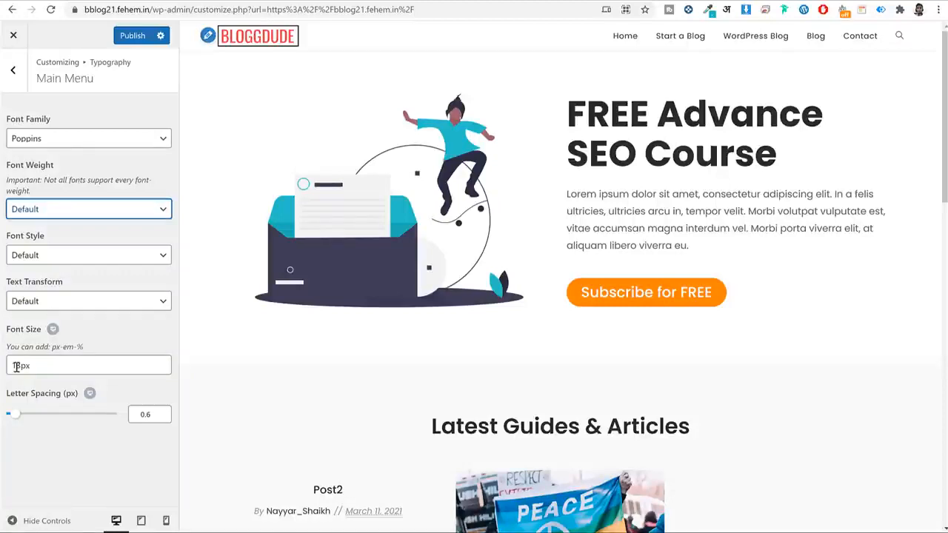
drag(15, 366, 25, 368)
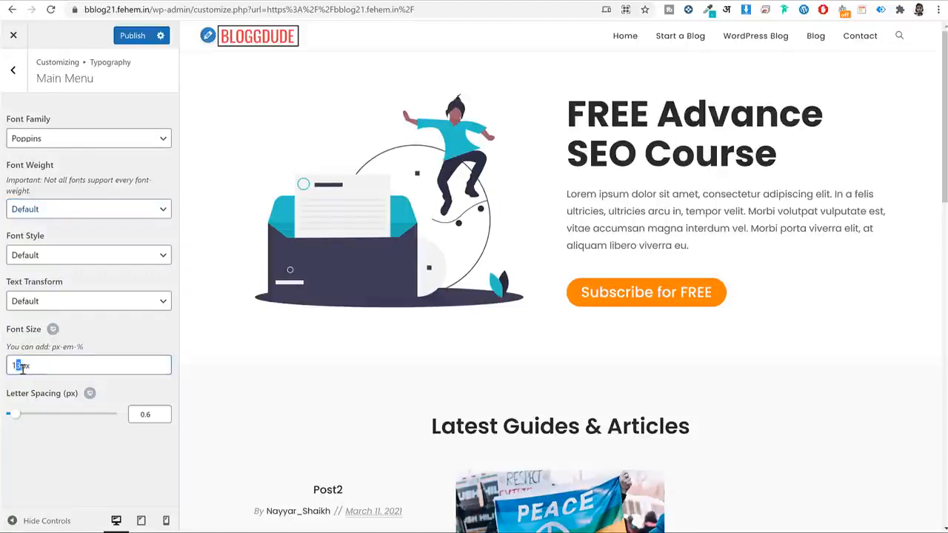
text(5)
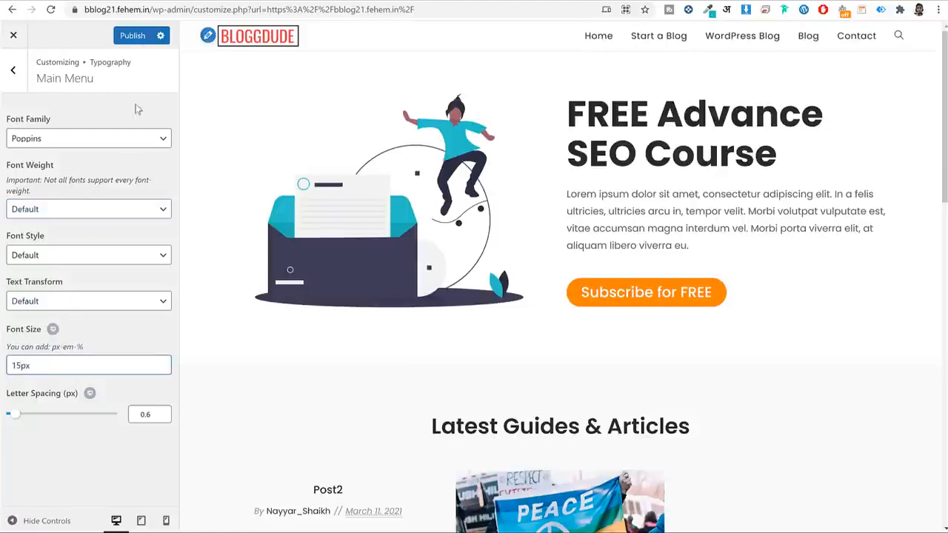
click(137, 37)
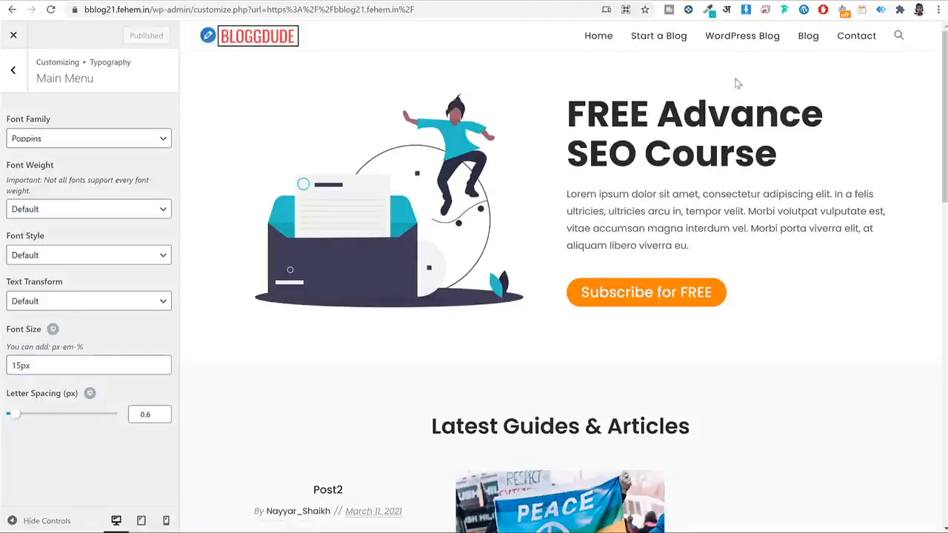
Preview the Blog page to check the new menu typography.
scroll(780, 162, down, 3)
scroll(780, 164, up, 3)
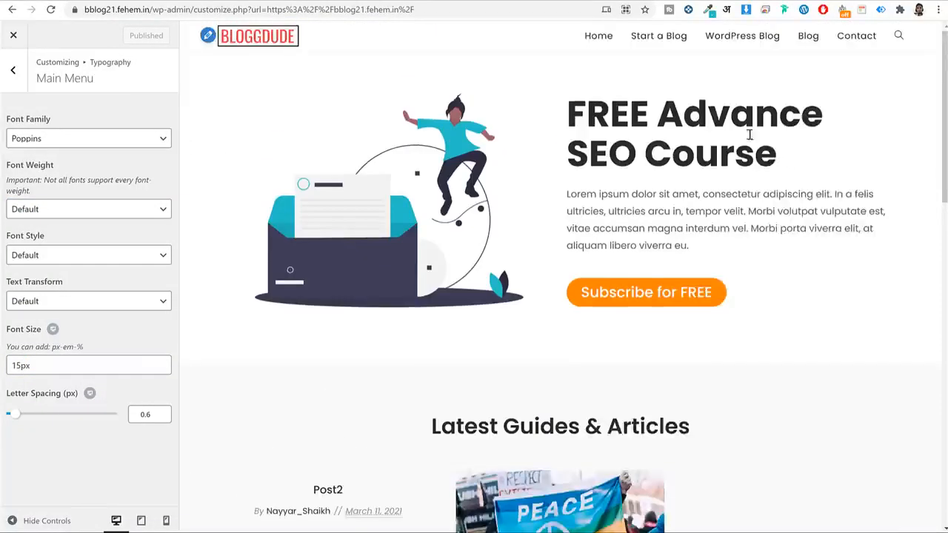
click(755, 41)
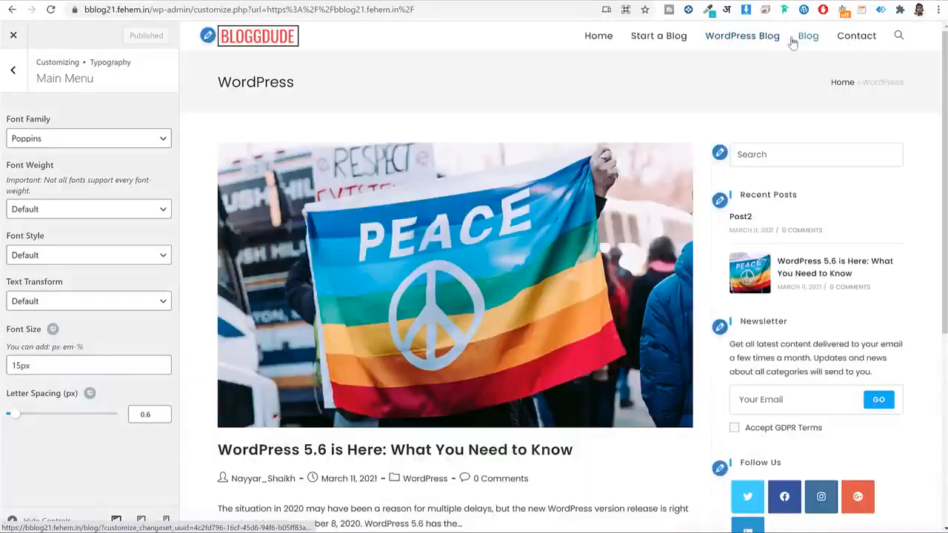
click(809, 40)
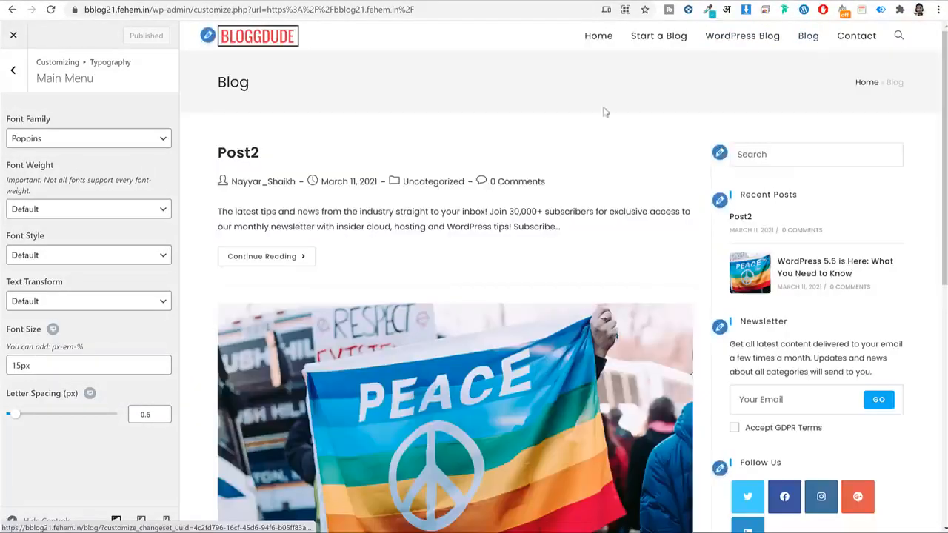
scroll(570, 145, down, 1)
scroll(570, 145, down, 5)
scroll(570, 145, up, 6)
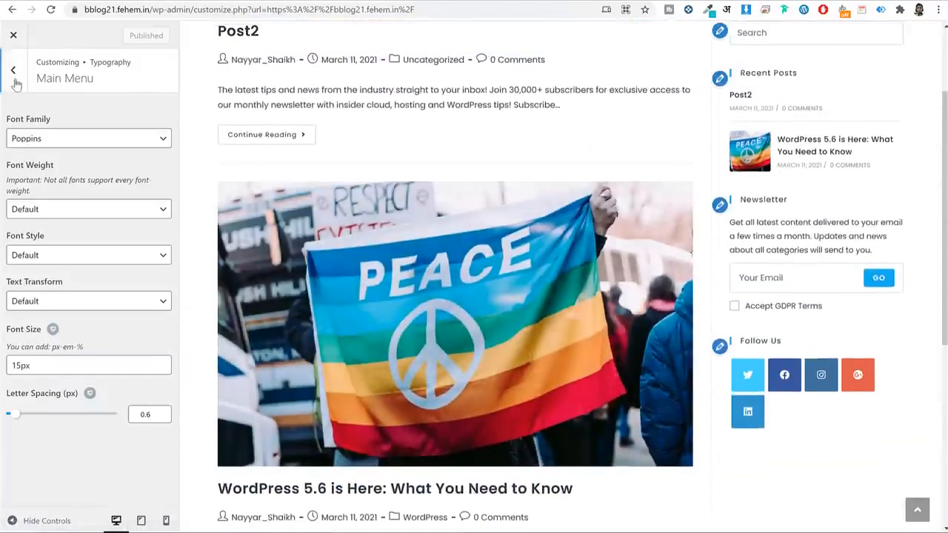
click(13, 69)
scroll(19, 79, up, 3)
Switch the Blog Entries style to Thumbnail, then return to the main customizer list.
click(12, 79)
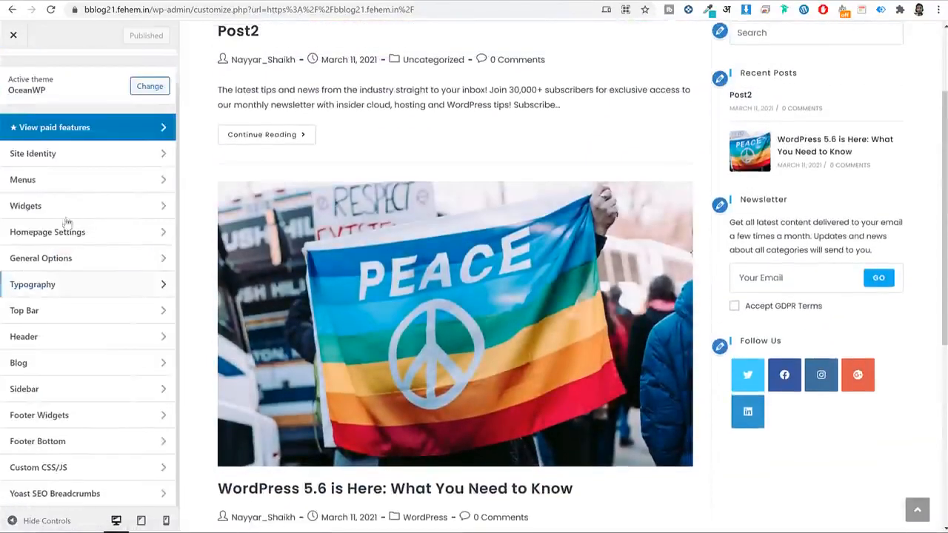
click(64, 366)
click(64, 112)
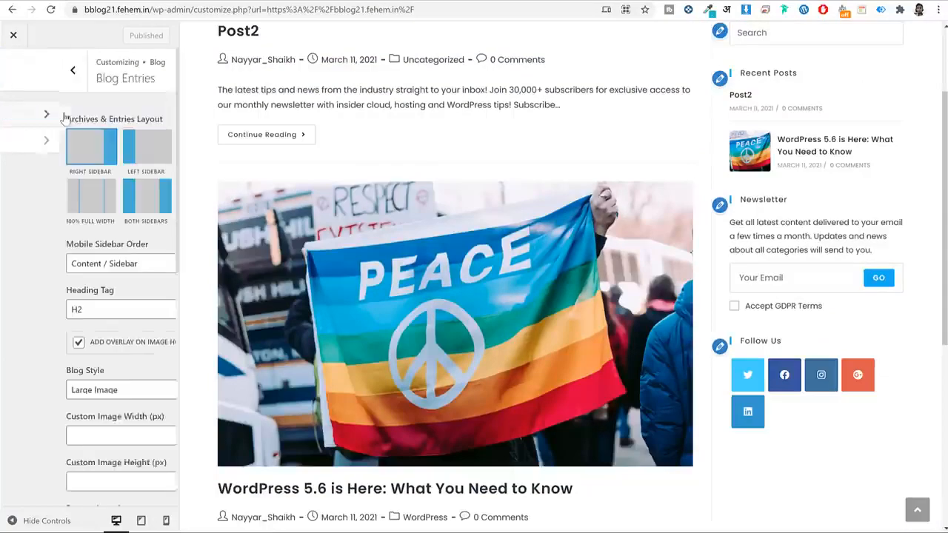
scroll(74, 310, down, 2)
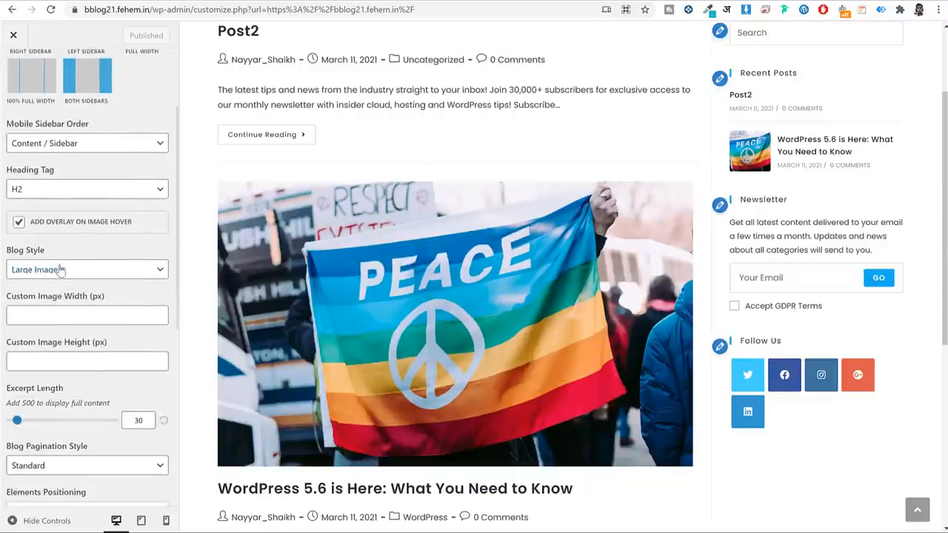
click(62, 270)
click(31, 308)
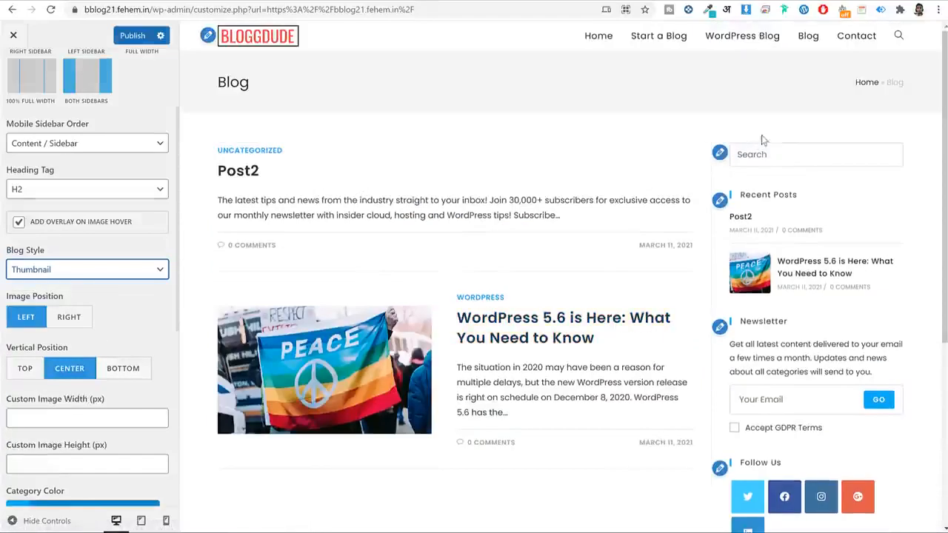
scroll(89, 185, up, 3)
click(14, 71)
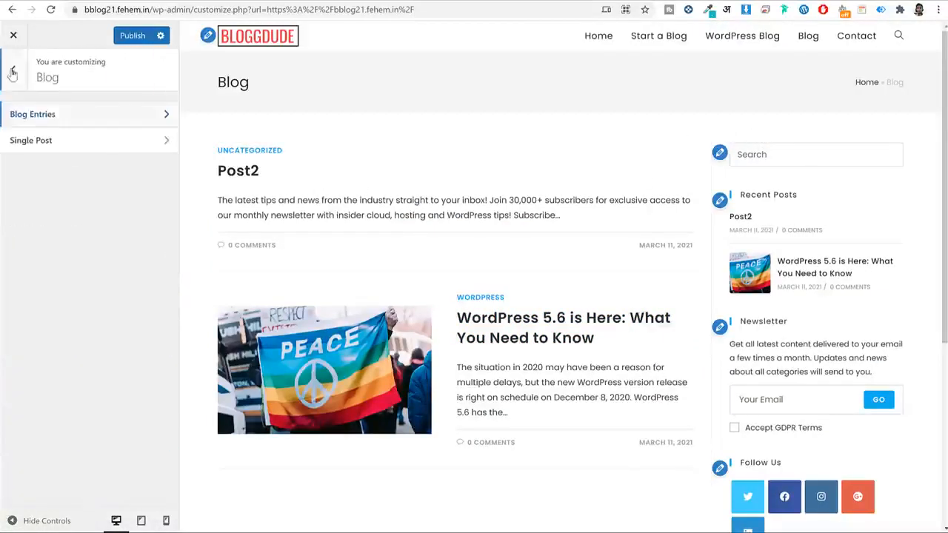
click(15, 72)
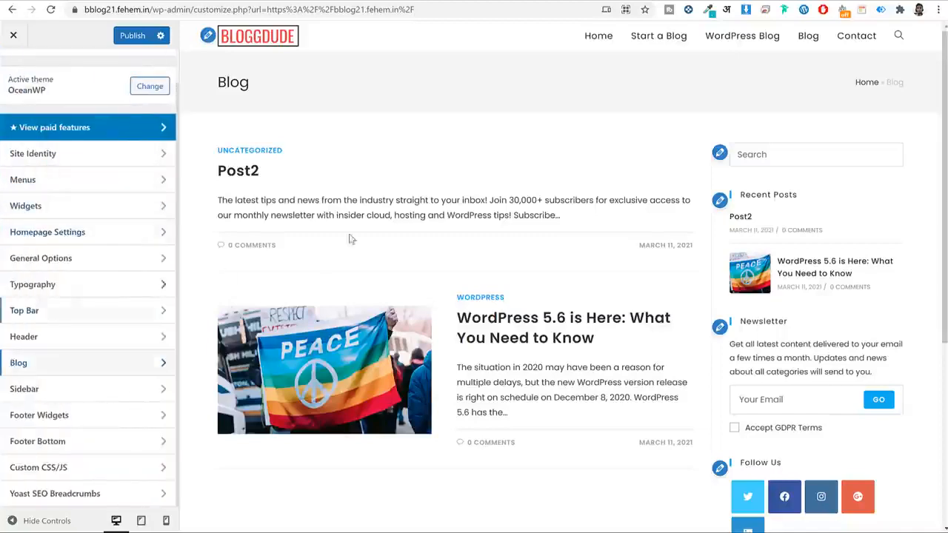
scroll(564, 130, down, 3)
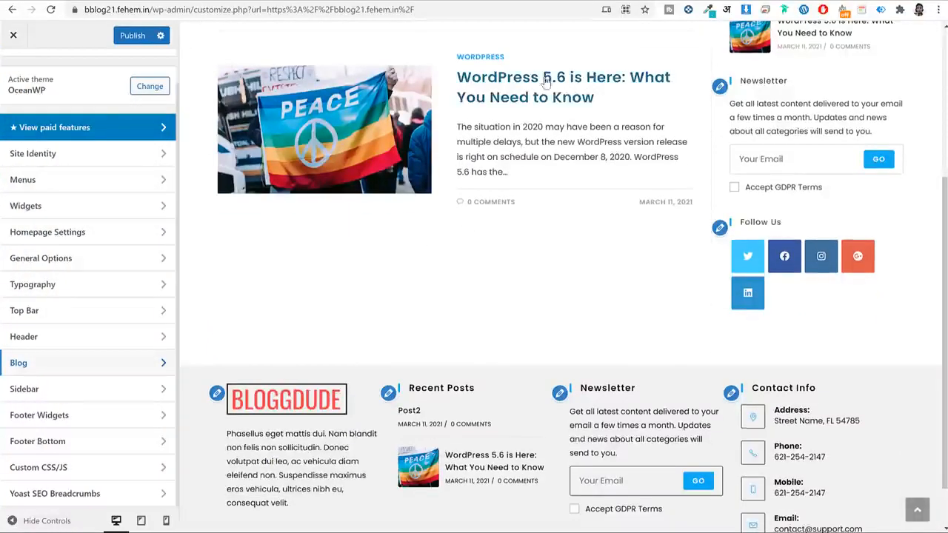
scroll(584, 103, up, 2)
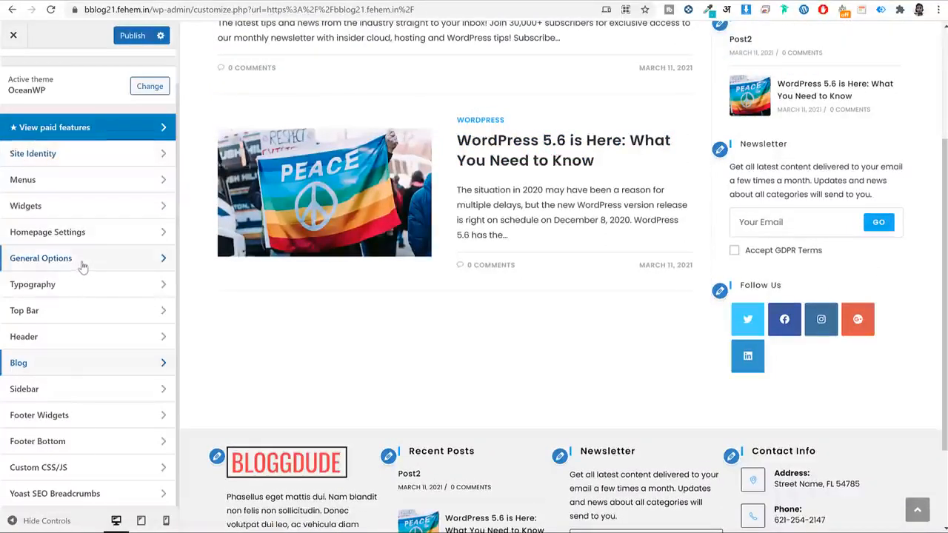
Set the General Styling primary colour to #ef3f49.
click(77, 266)
click(62, 123)
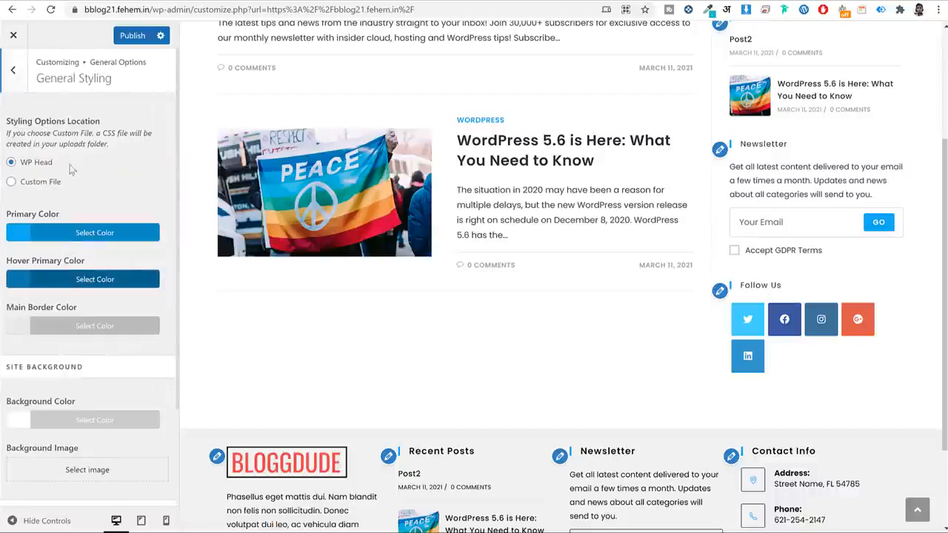
click(68, 239)
double_click(48, 253)
click(63, 232)
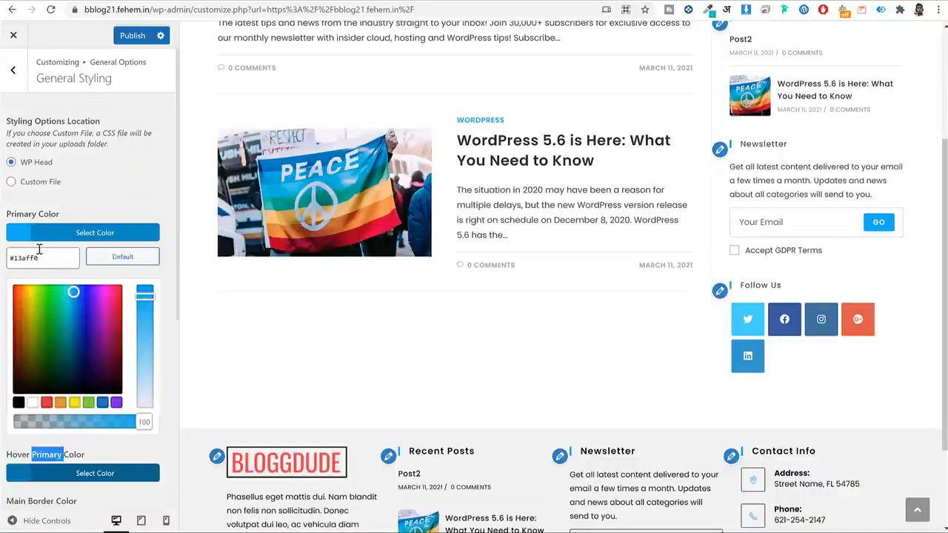
double_click(39, 252)
text(#ef3f49)
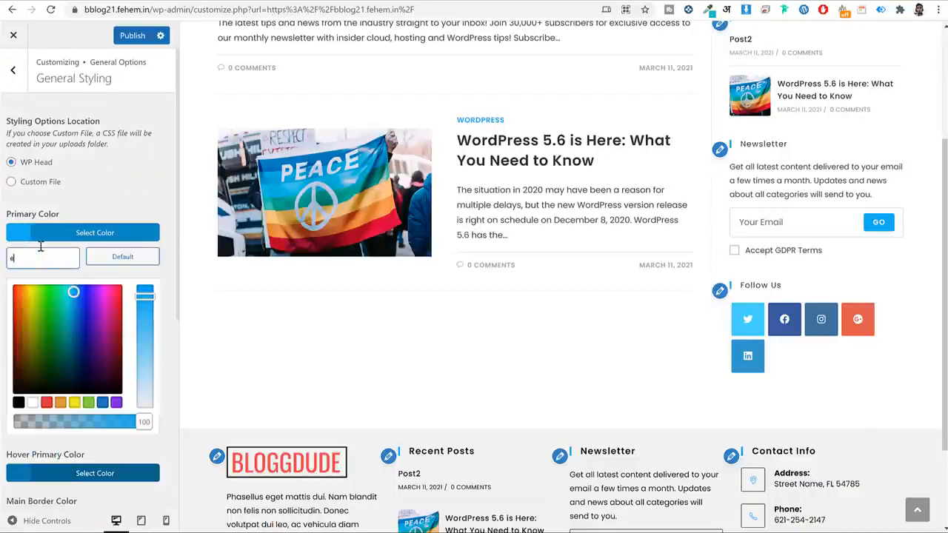
key(ctrl+a)
key(ctrl+c)
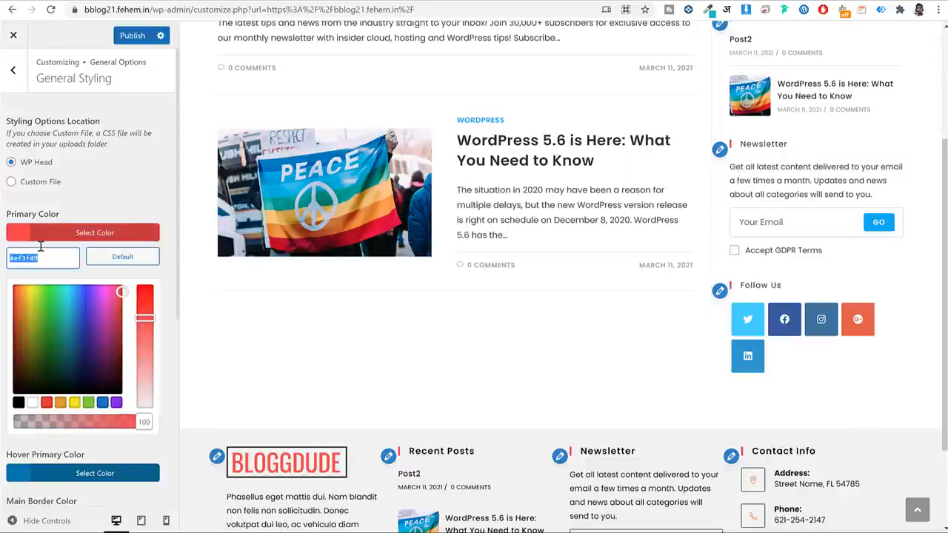
Paste #ef3f49 as the hover primary colour and publish.
click(106, 232)
click(67, 279)
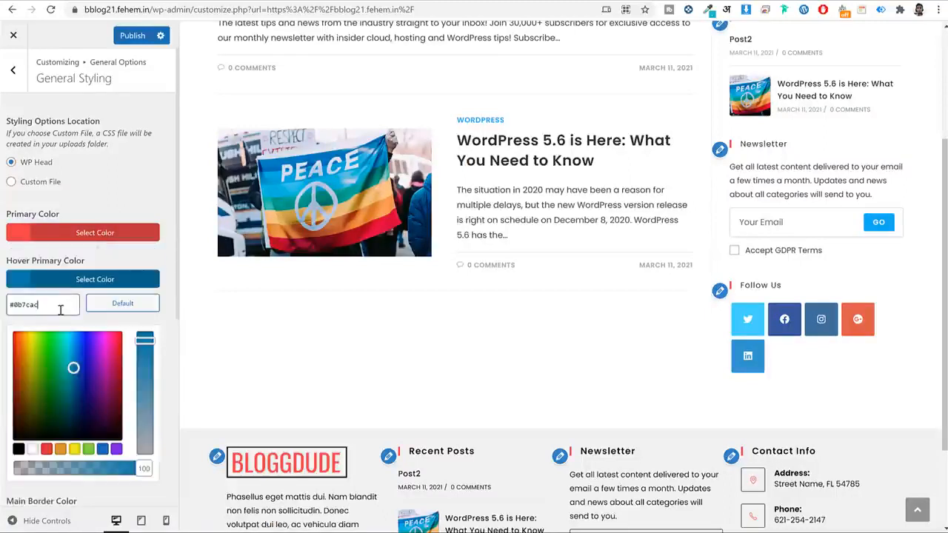
triple_click(64, 303)
key(ctrl+v)
click(83, 252)
scroll(378, 417, down, 2)
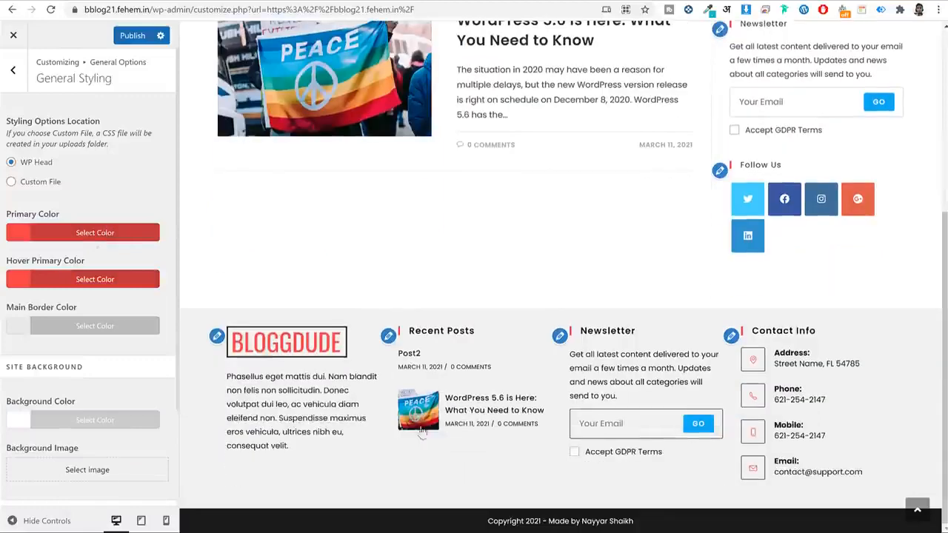
scroll(725, 170, up, 2)
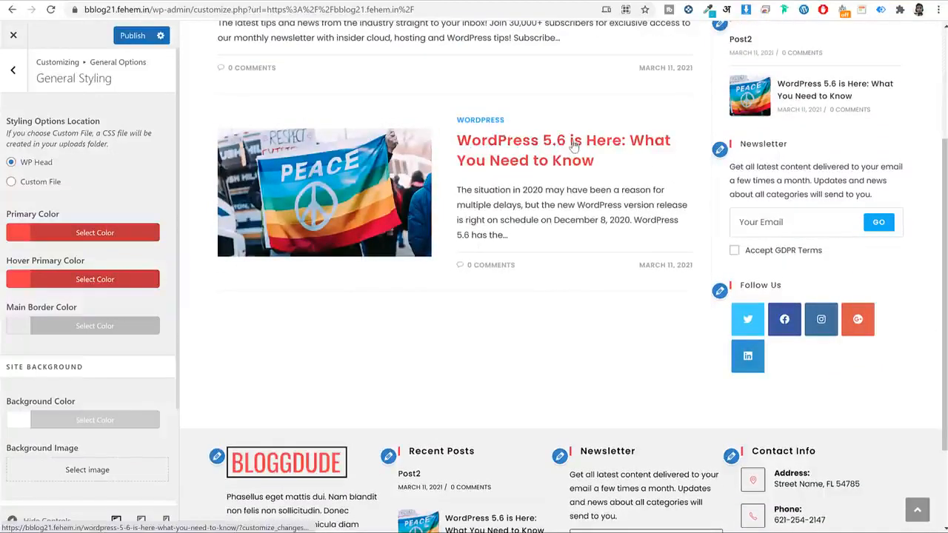
scroll(732, 296, down, 2)
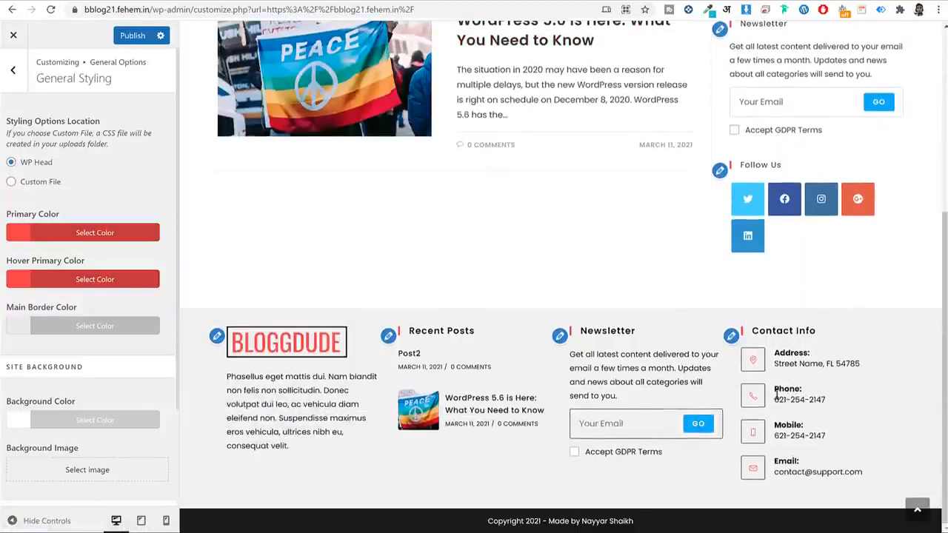
click(137, 36)
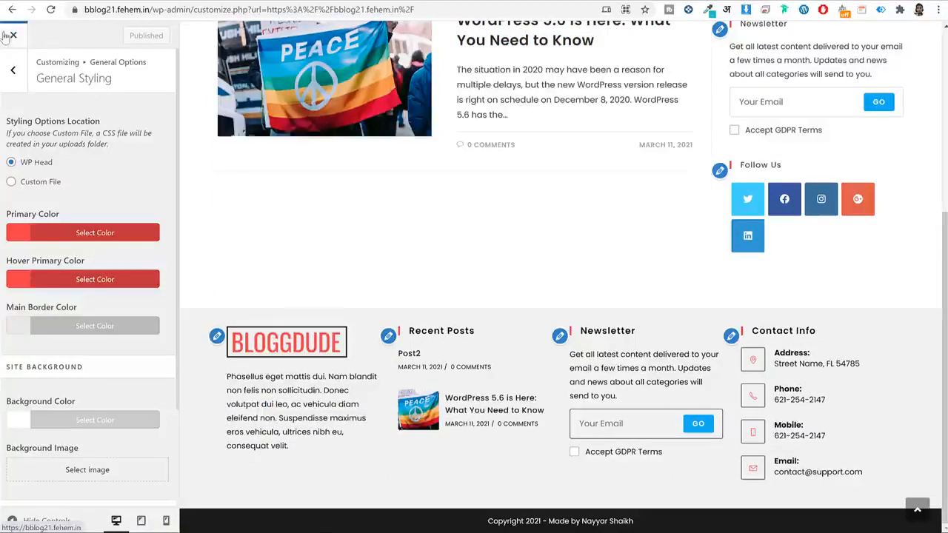
Exit the Customizer and open the 'WordPress 5.6 is Here' post in Elementor.
click(13, 35)
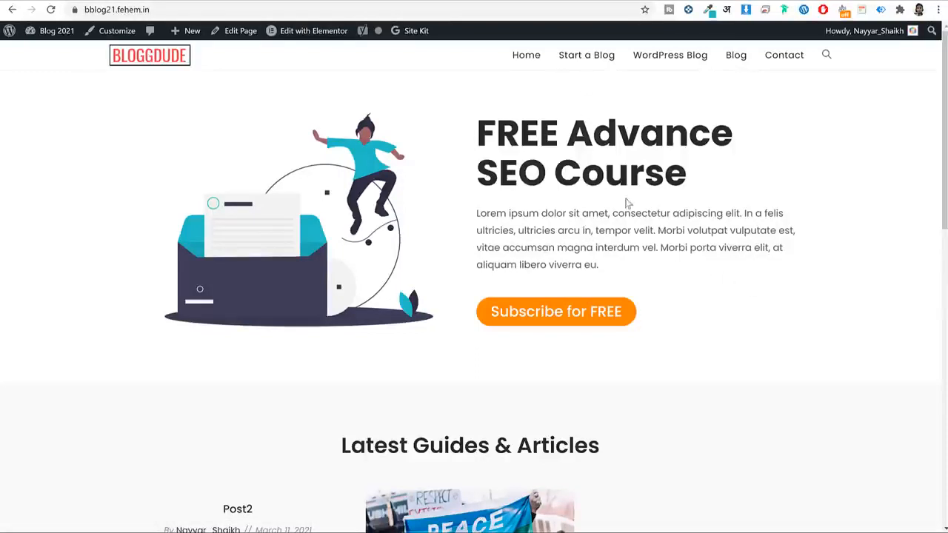
scroll(625, 202, down, 3)
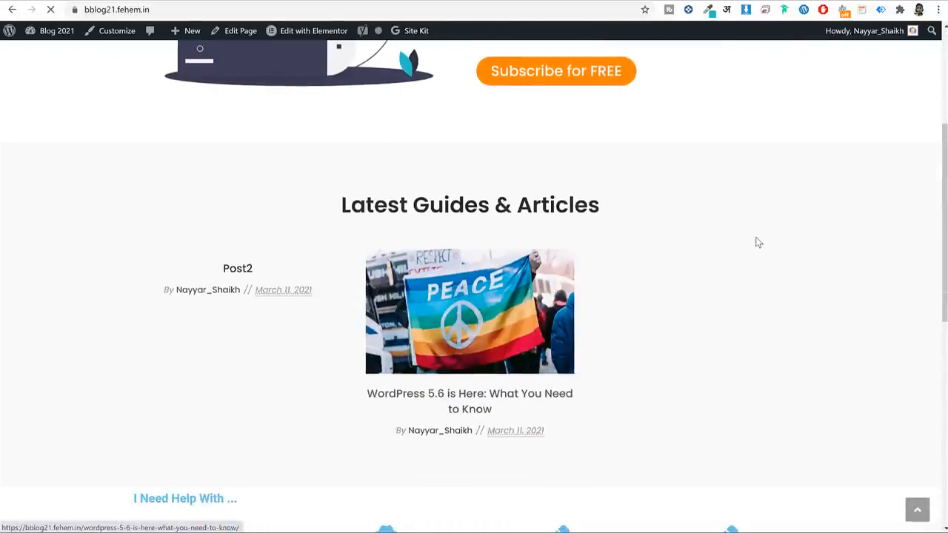
scroll(757, 238, down, 3)
scroll(761, 244, down, 2)
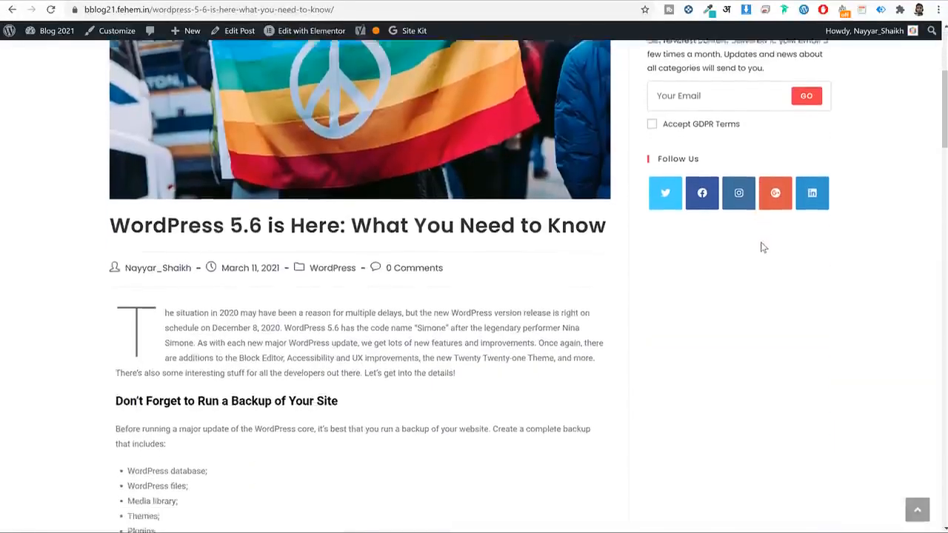
scroll(765, 237, down, 3)
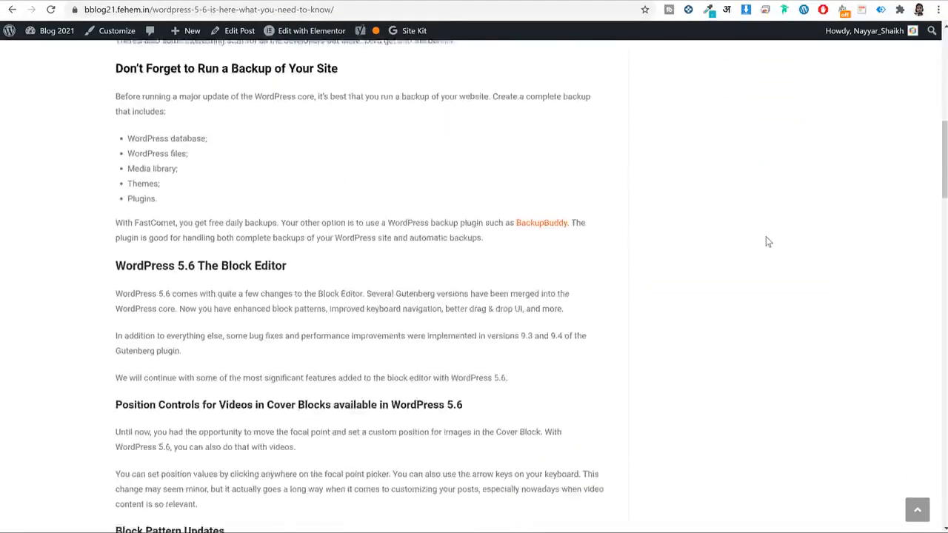
scroll(765, 235, up, 5)
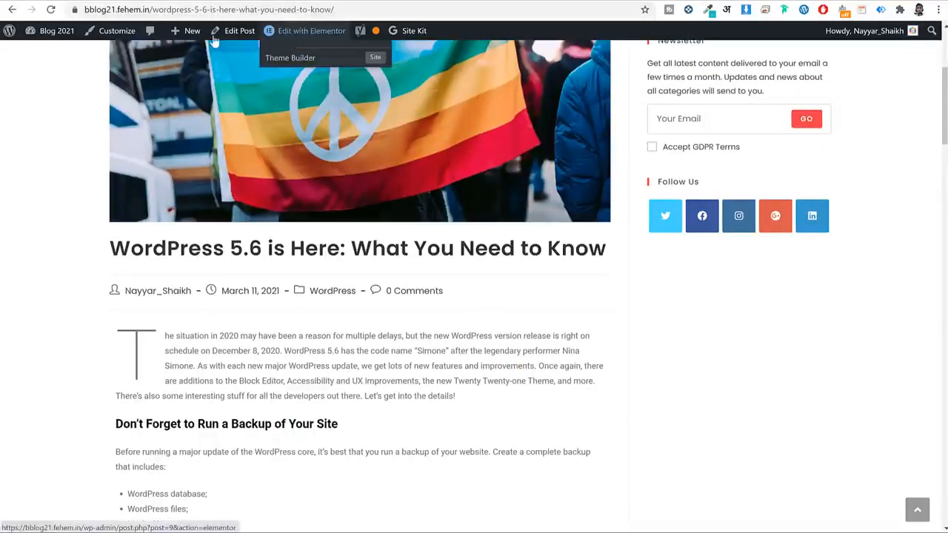
click(298, 31)
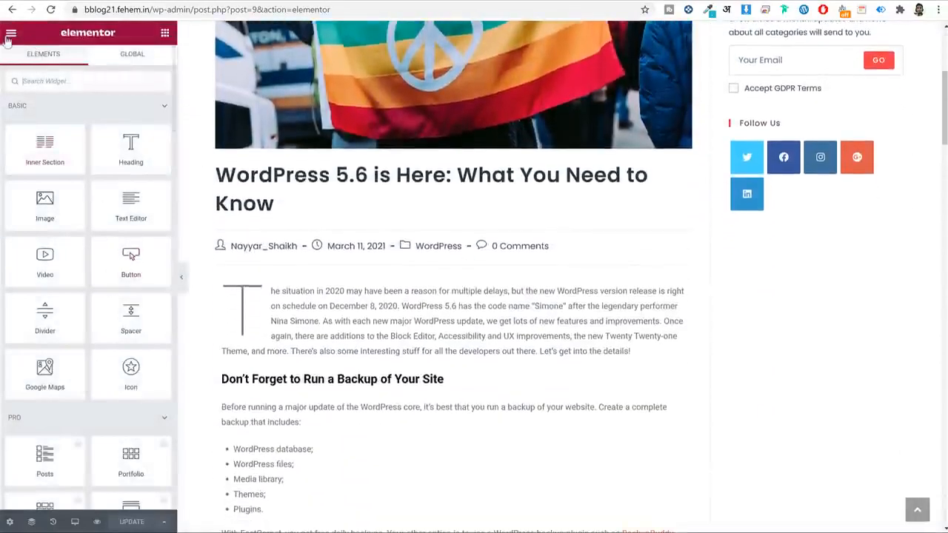
In Site Settings > Global Fonts, set the Text font family to Poppins.
click(11, 34)
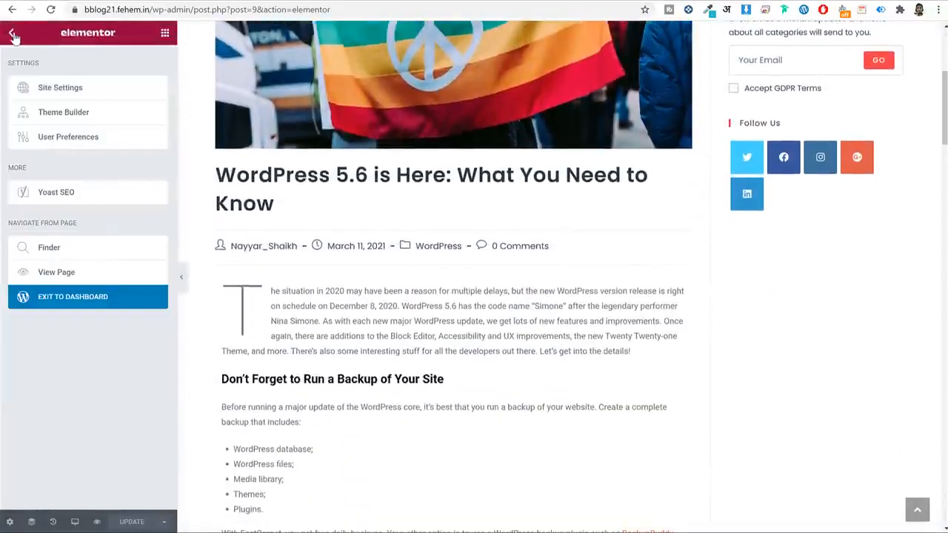
click(81, 89)
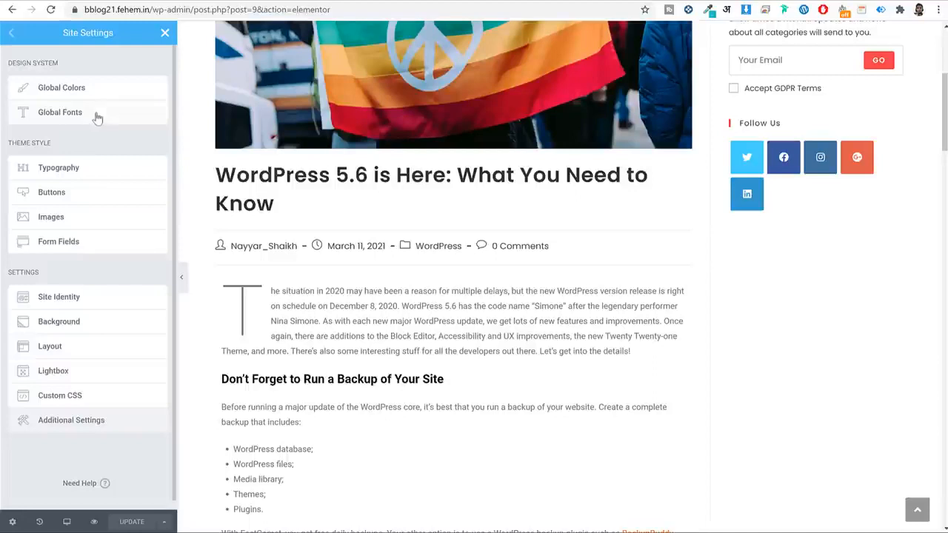
click(101, 115)
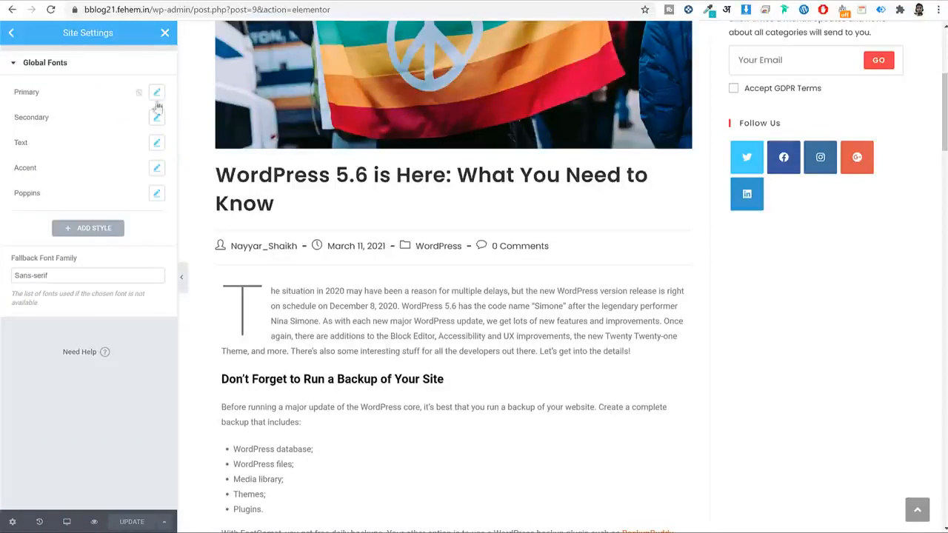
click(155, 144)
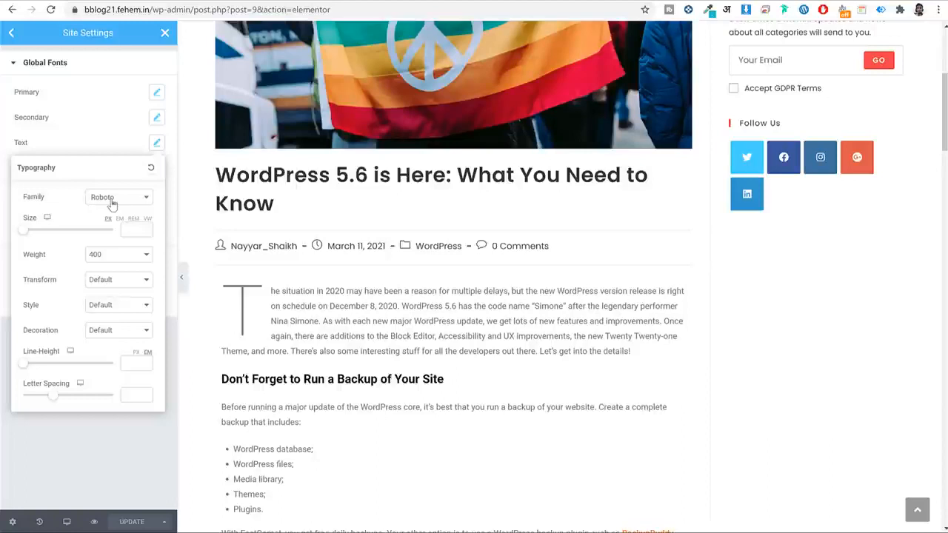
click(111, 205)
text(popp)
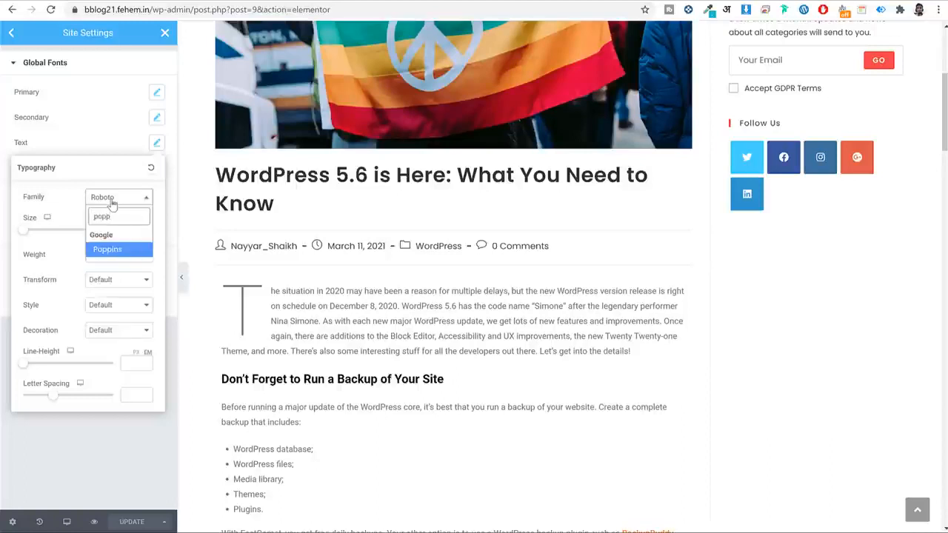
key(Return)
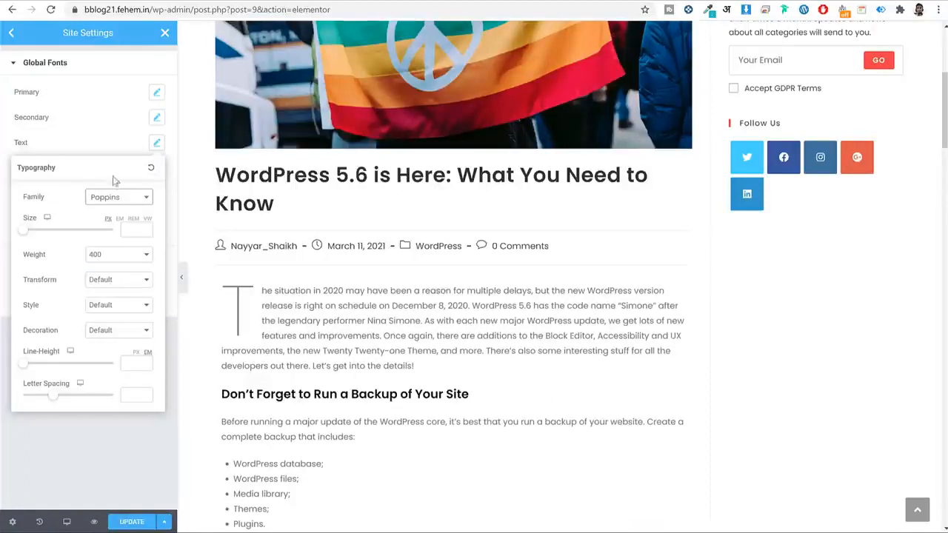
click(157, 142)
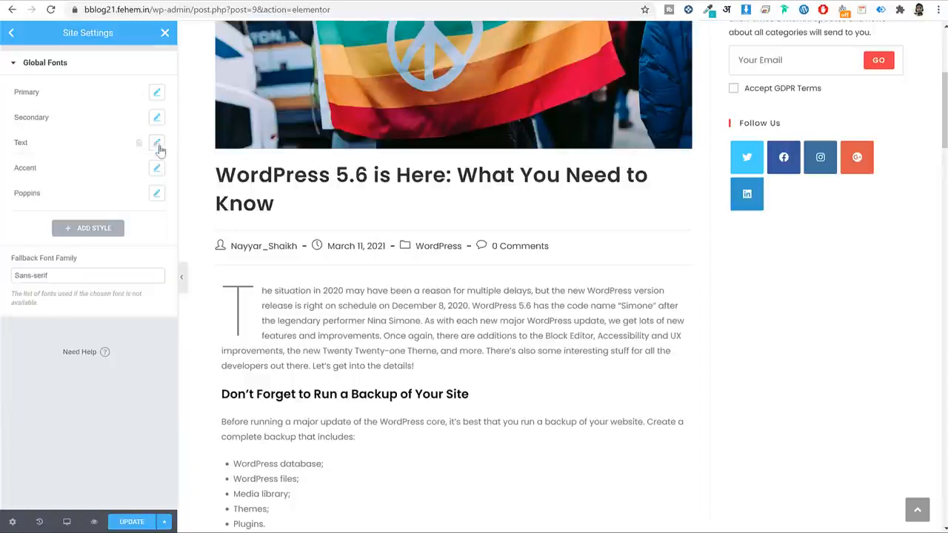
Set the Primary and Secondary global font families to Poppins.
click(157, 91)
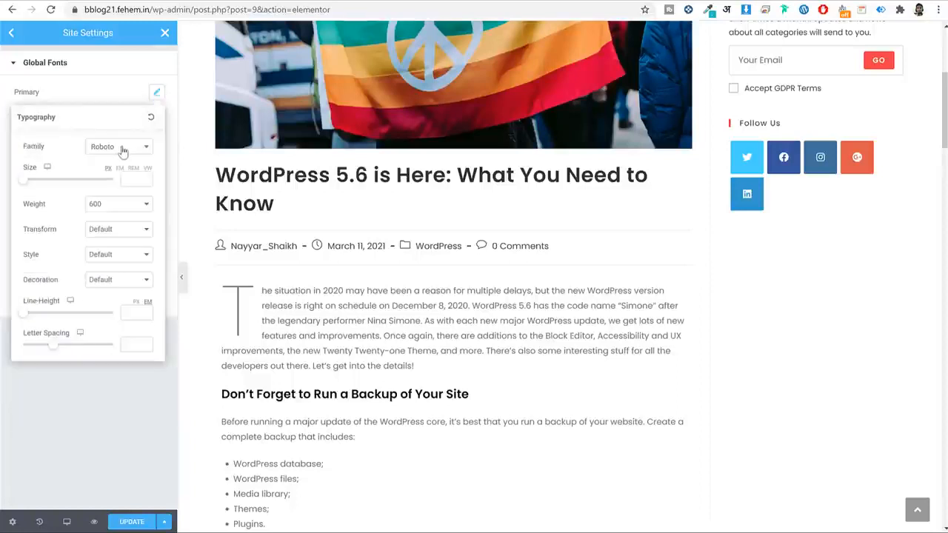
click(123, 151)
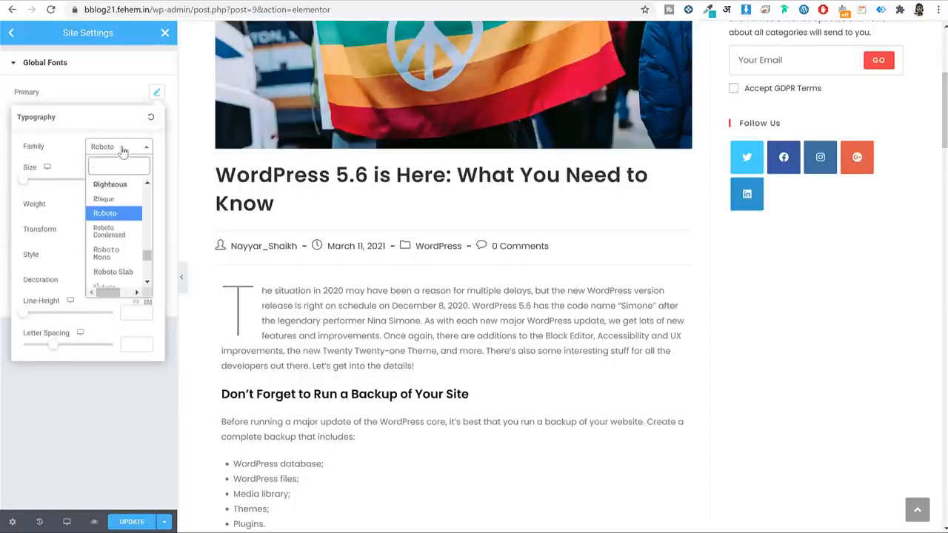
text(pop)
key(Return)
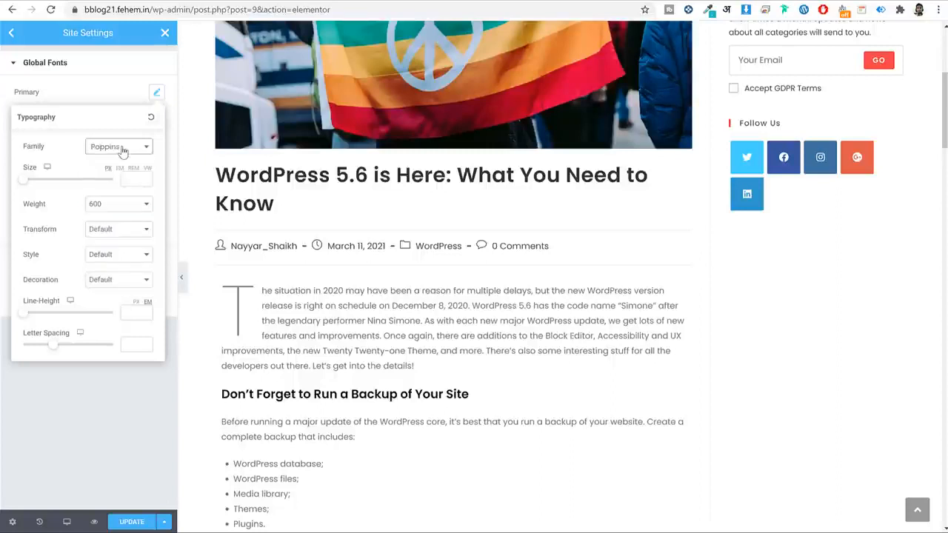
click(156, 92)
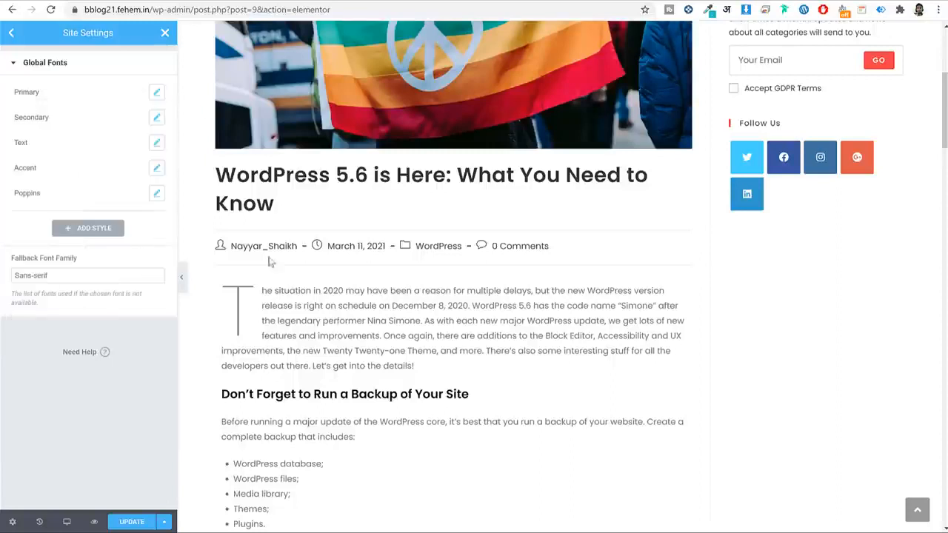
click(157, 118)
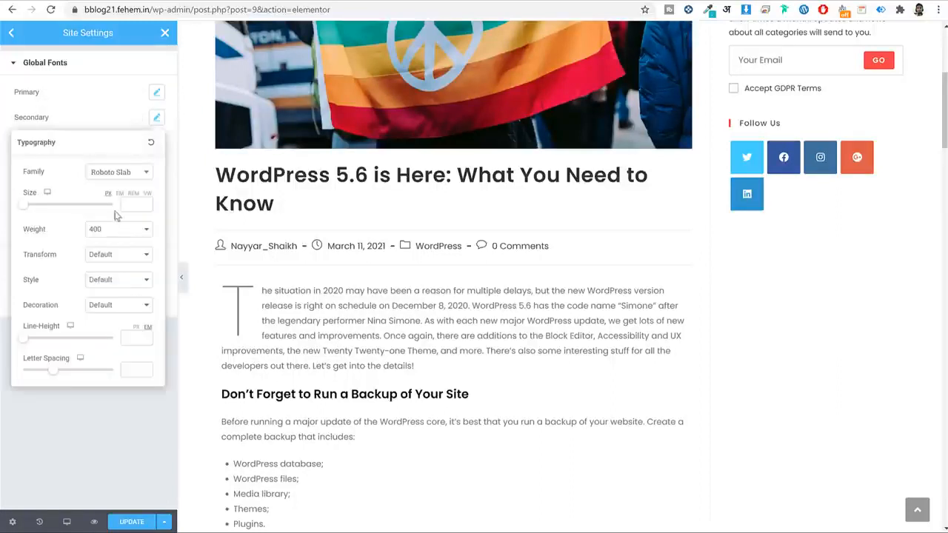
click(111, 172)
text(pop)
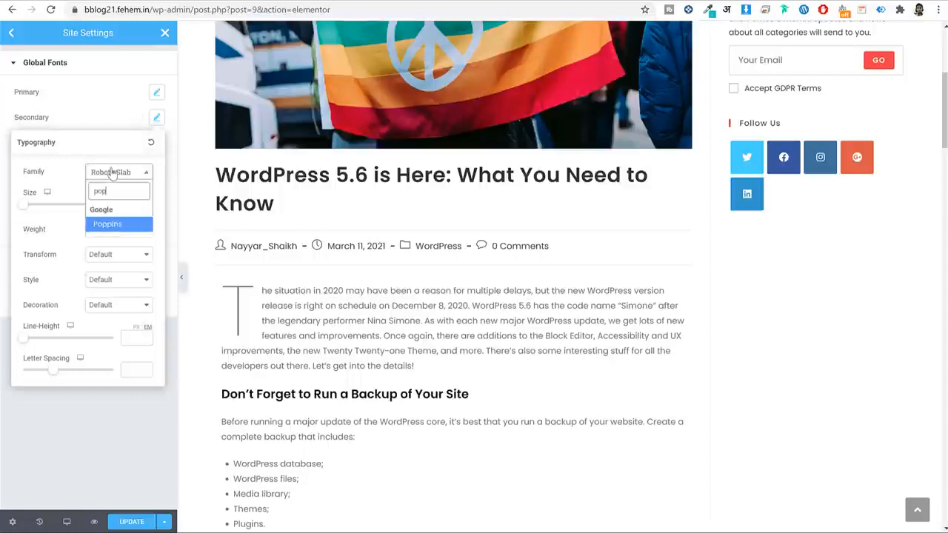
key(Return)
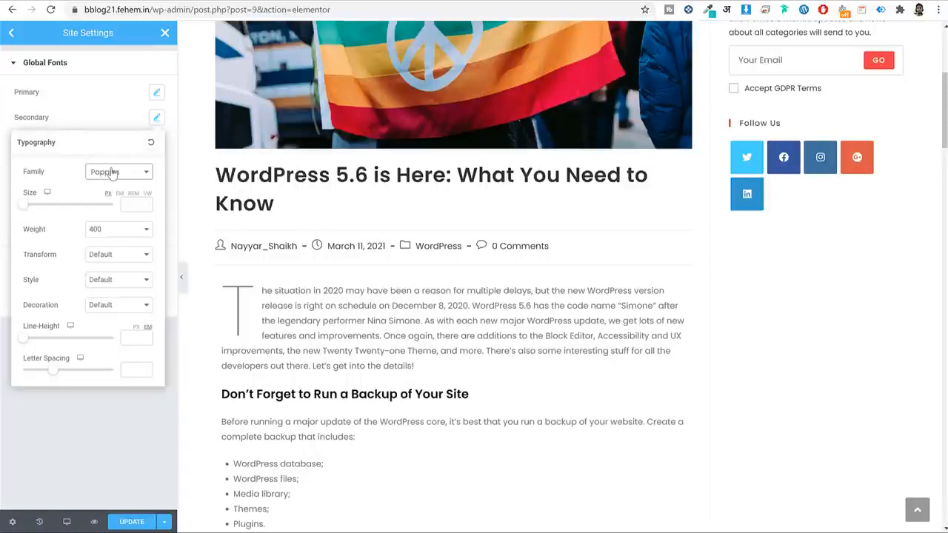
Set the Accent global font family to Poppins and save the site settings.
click(152, 120)
click(155, 168)
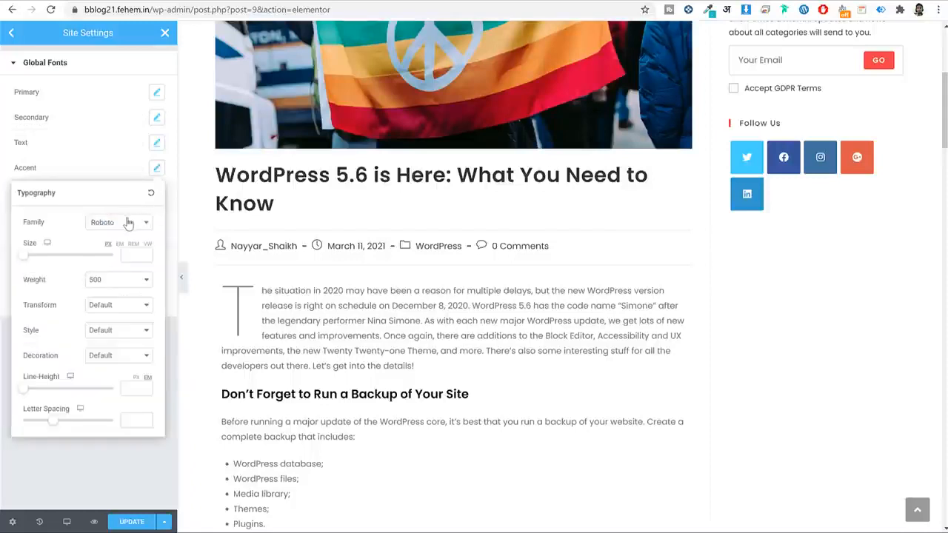
click(128, 222)
text(popp)
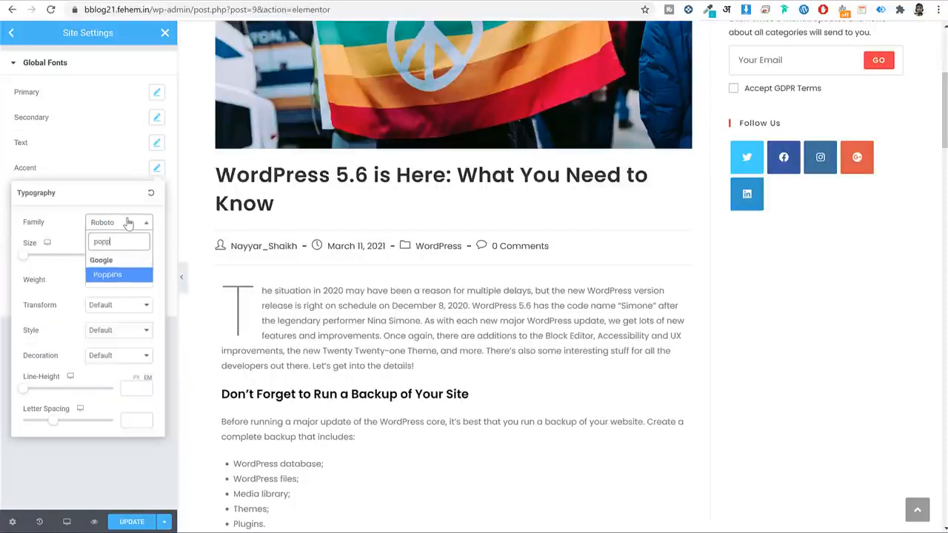
key(Return)
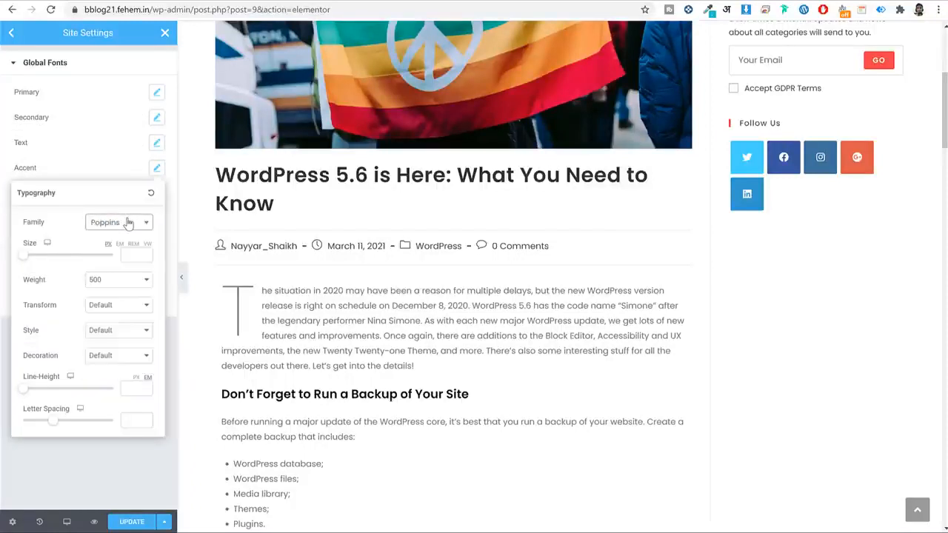
click(156, 170)
click(155, 197)
click(156, 196)
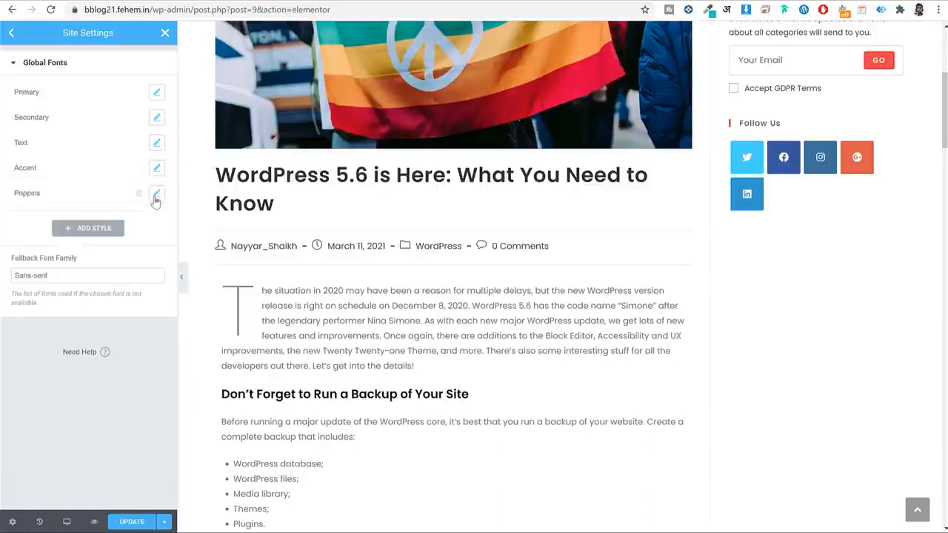
click(14, 34)
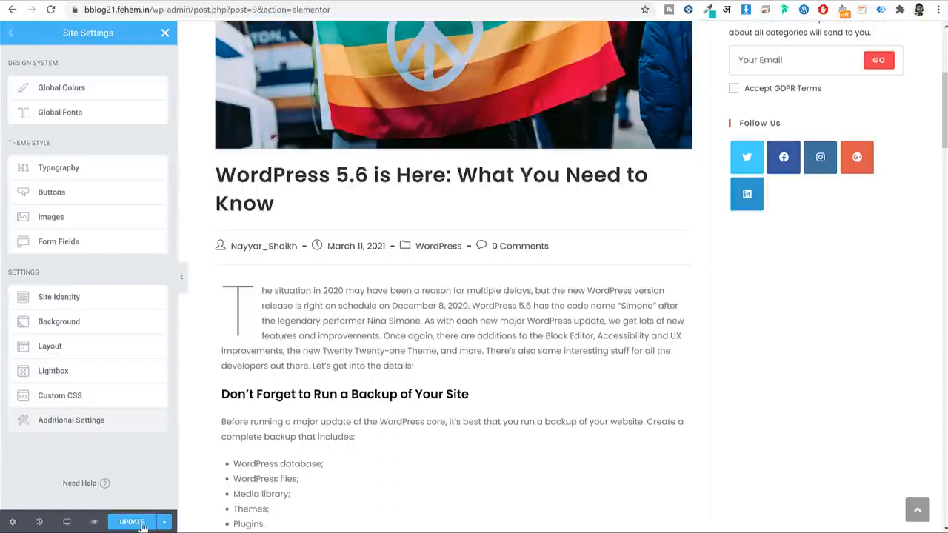
click(137, 521)
In Global Colors, change the Secondary colour to hex 2b2b2b.
click(91, 91)
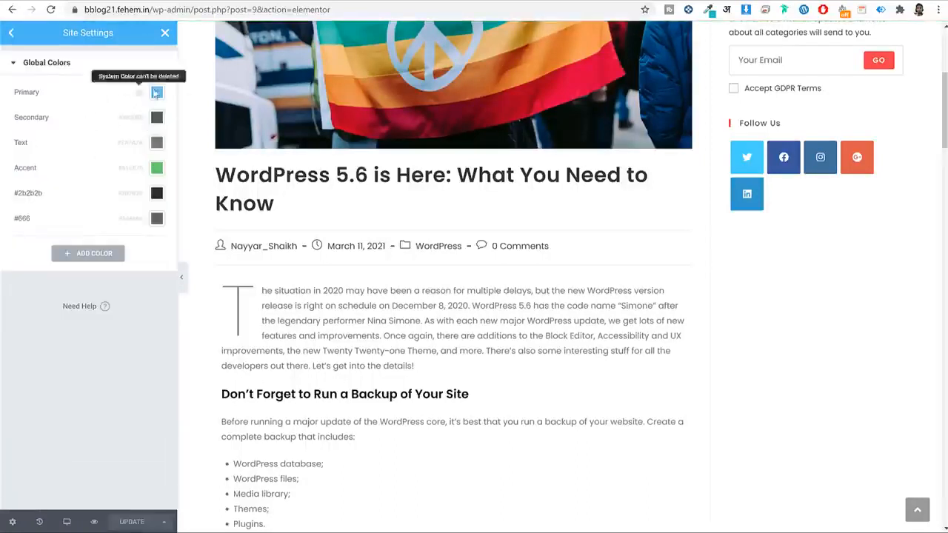
scroll(415, 334, down, 2)
scroll(415, 333, down, 5)
scroll(364, 219, up, 7)
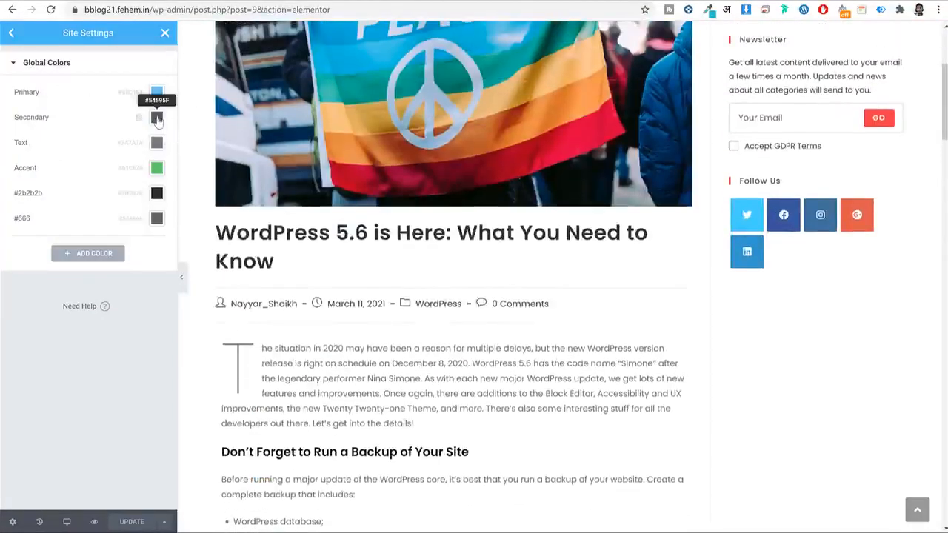
click(157, 118)
click(70, 306)
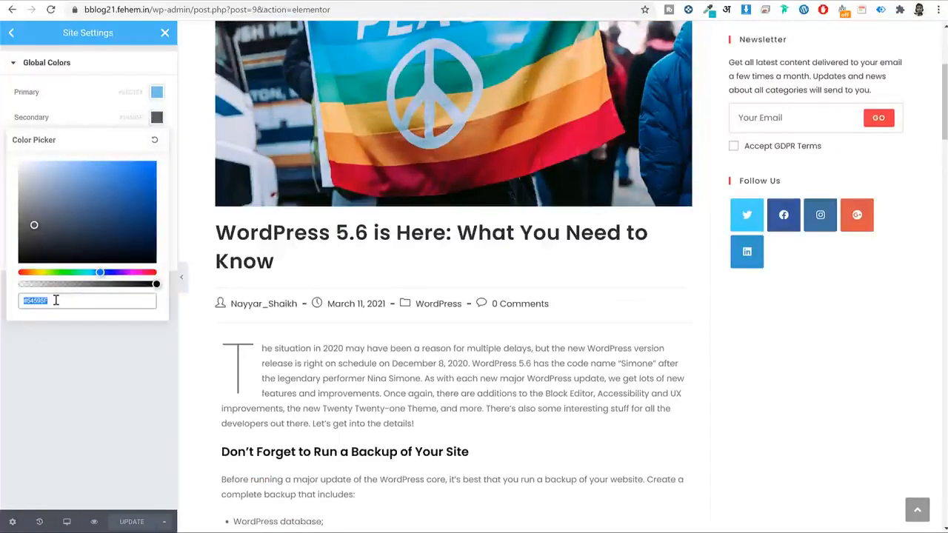
text(2b2b2b)
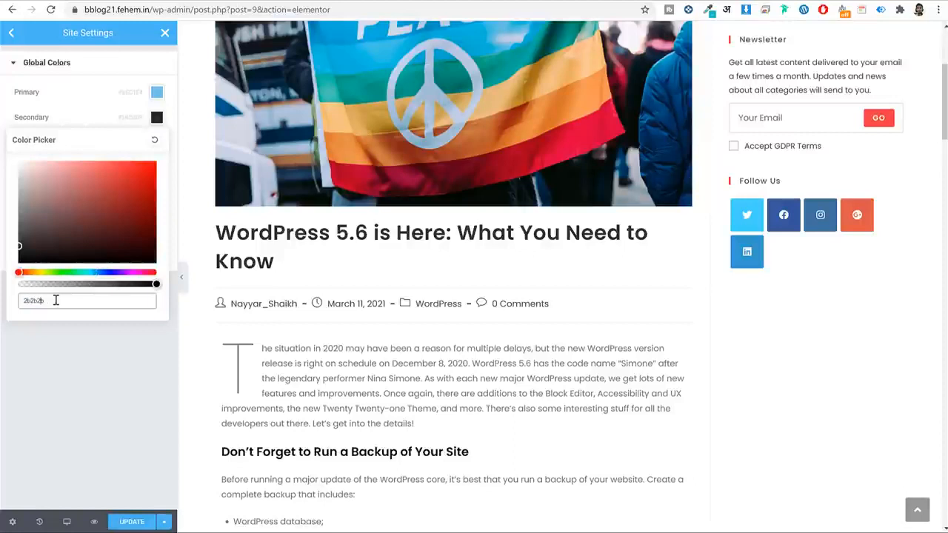
click(157, 117)
Change the Text colour to 2b2b2b and save the global colours.
click(157, 142)
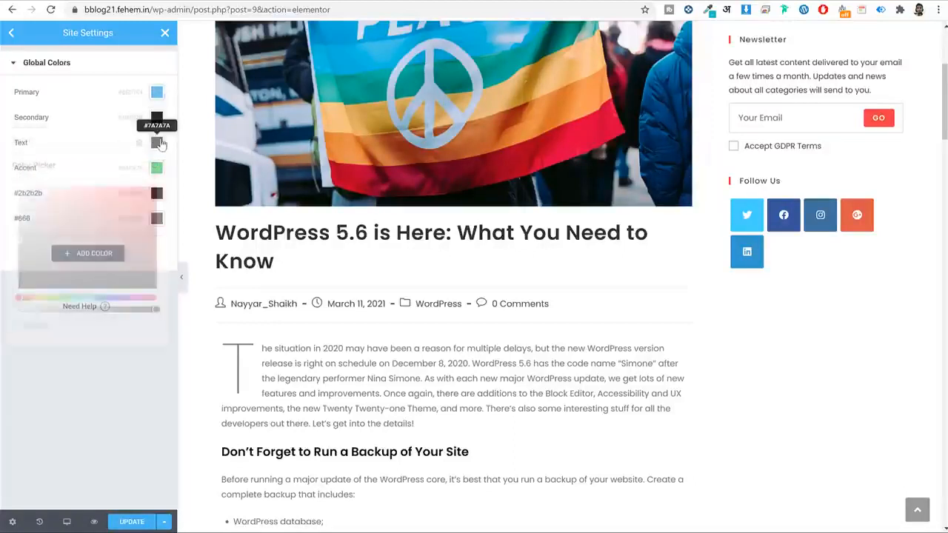
click(81, 325)
text(2b2b2b)
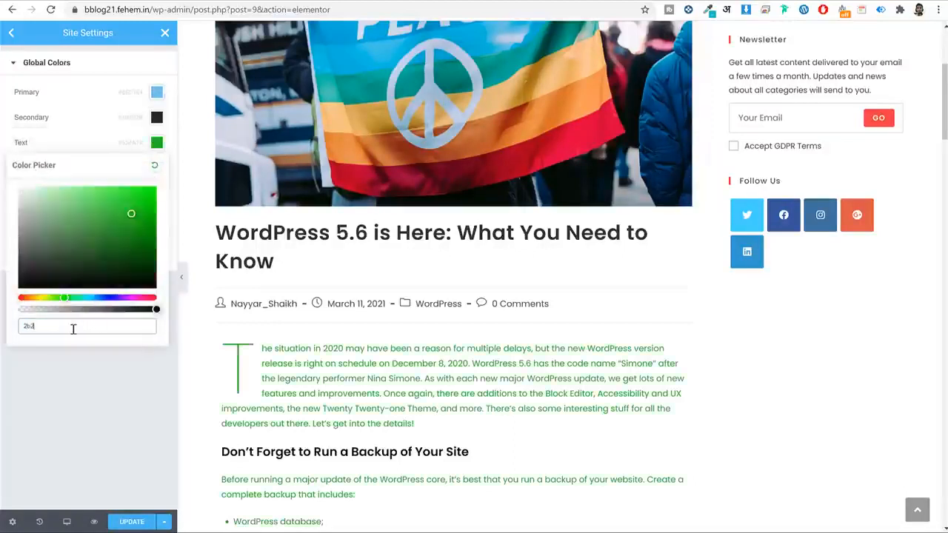
triple_click(415, 382)
click(417, 384)
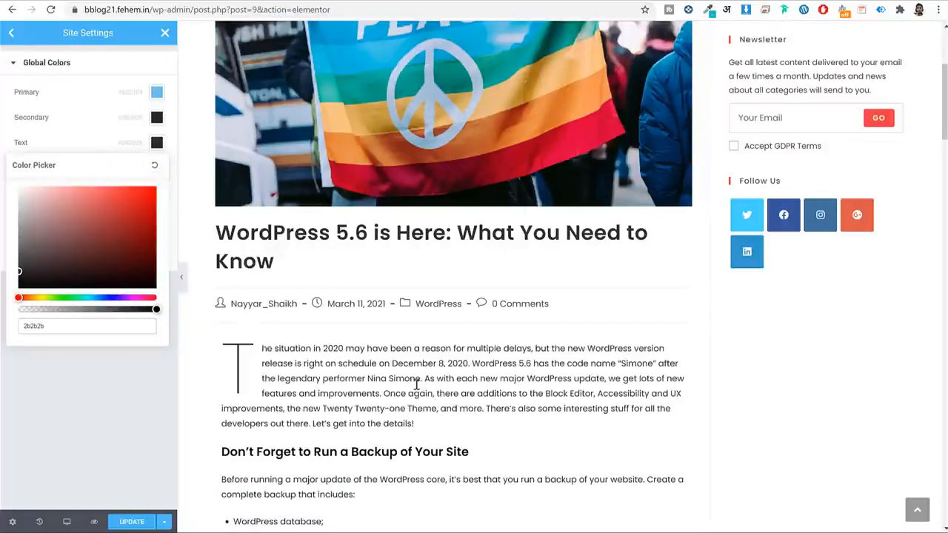
click(156, 144)
scroll(577, 370, down, 4)
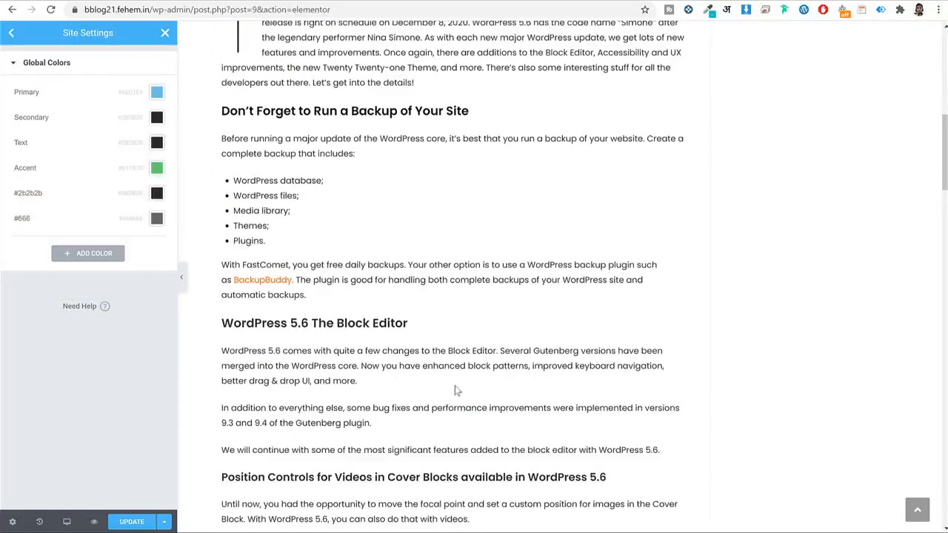
scroll(485, 363, up, 2)
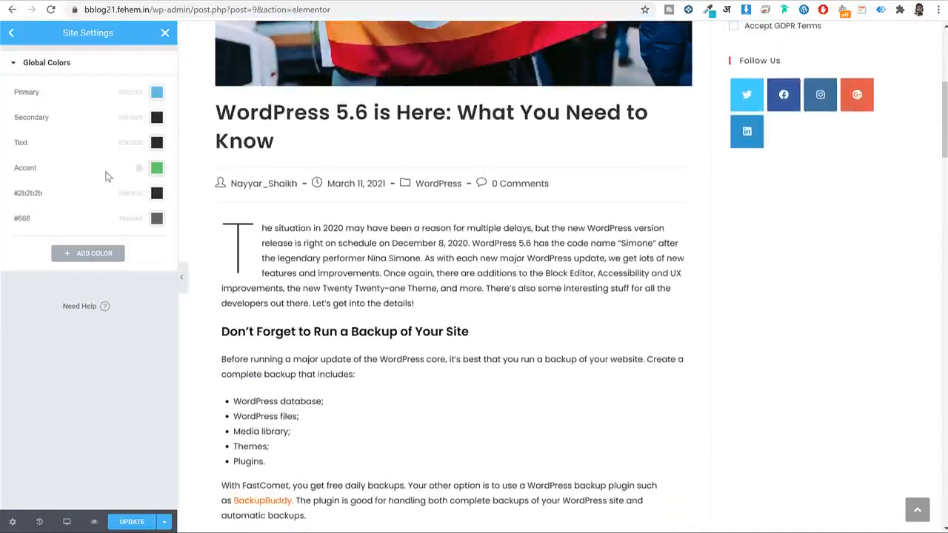
click(129, 523)
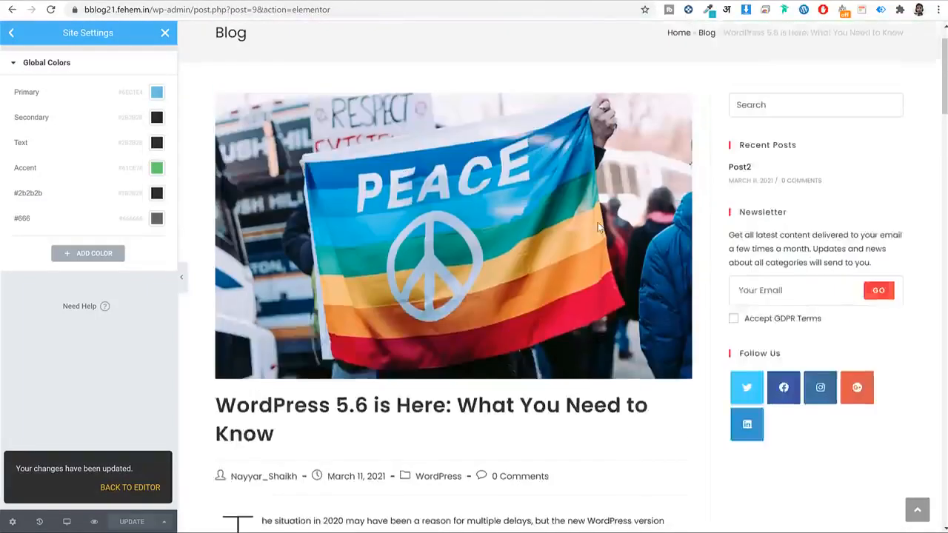
scroll(597, 222, down, 10)
scroll(597, 225, up, 6)
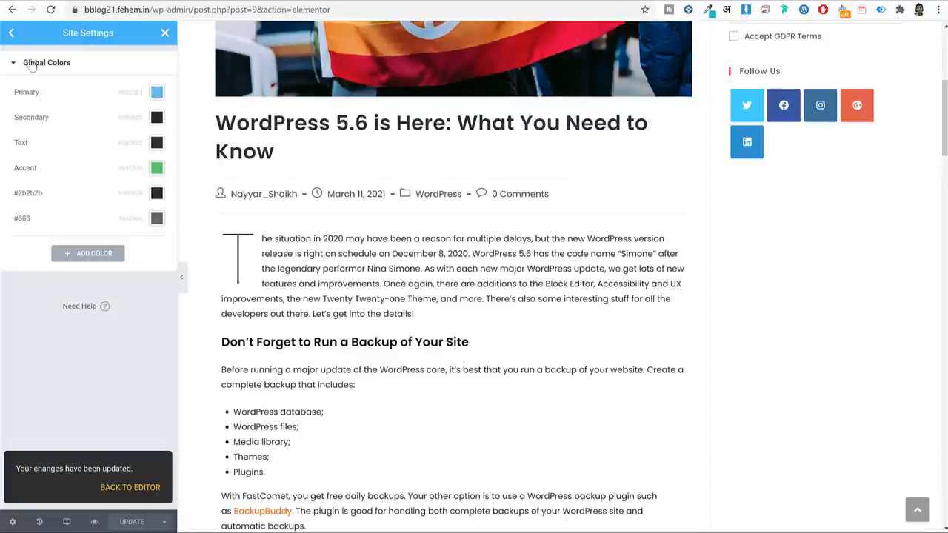
Leave Elementor and load the /wp-admin dashboard via the address bar.
click(11, 33)
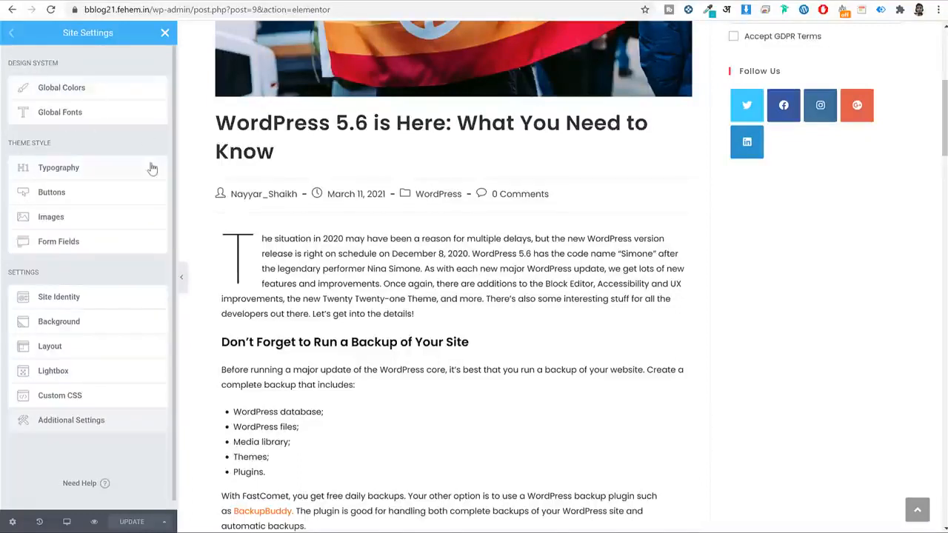
click(164, 33)
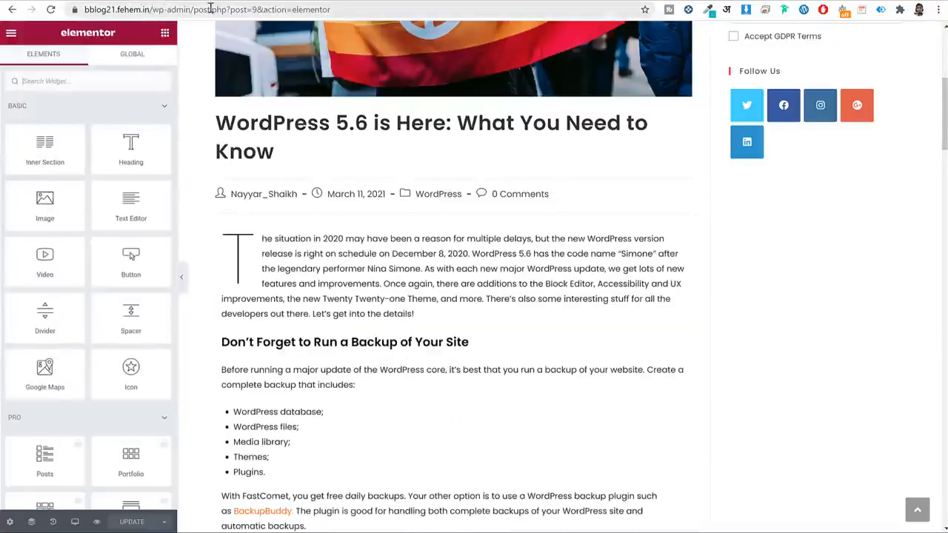
drag(194, 9, 577, 12)
key(BackSpace)
key(Return)
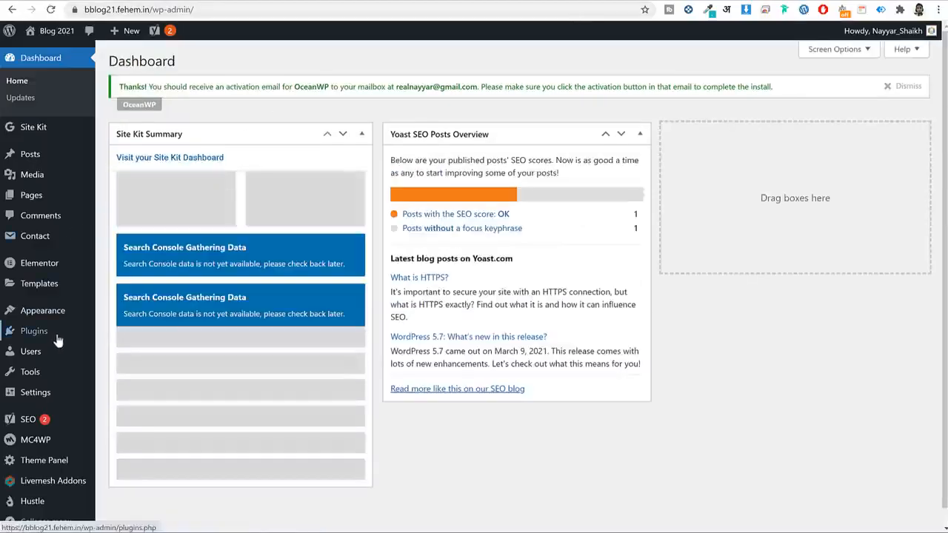
Deactivate and delete the MC4WP: Mailchimp for WordPress plugin.
click(56, 338)
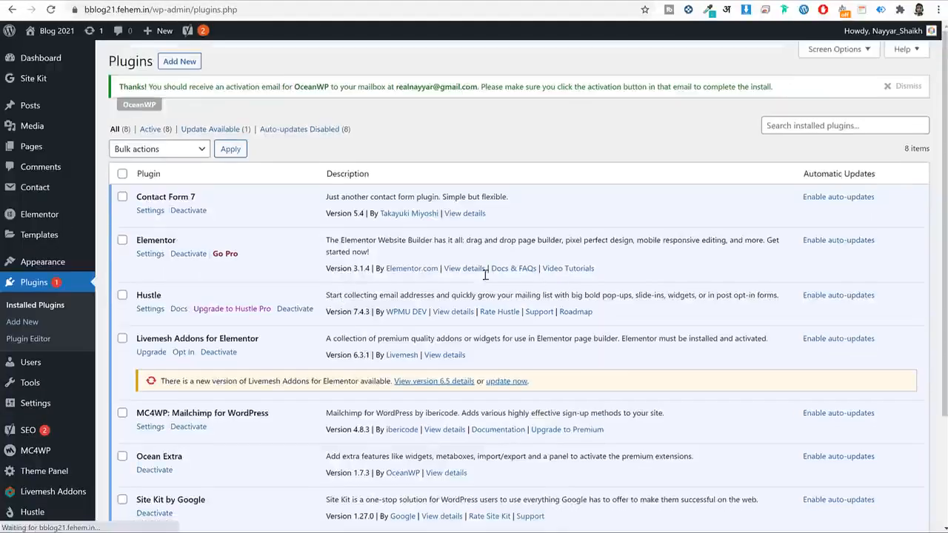
scroll(562, 289, down, 2)
click(189, 286)
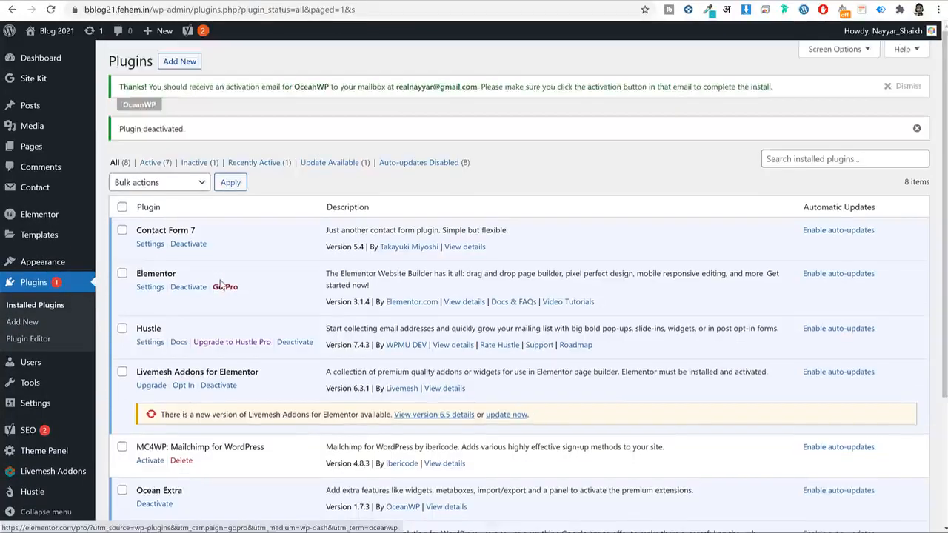
scroll(239, 322, down, 2)
click(181, 284)
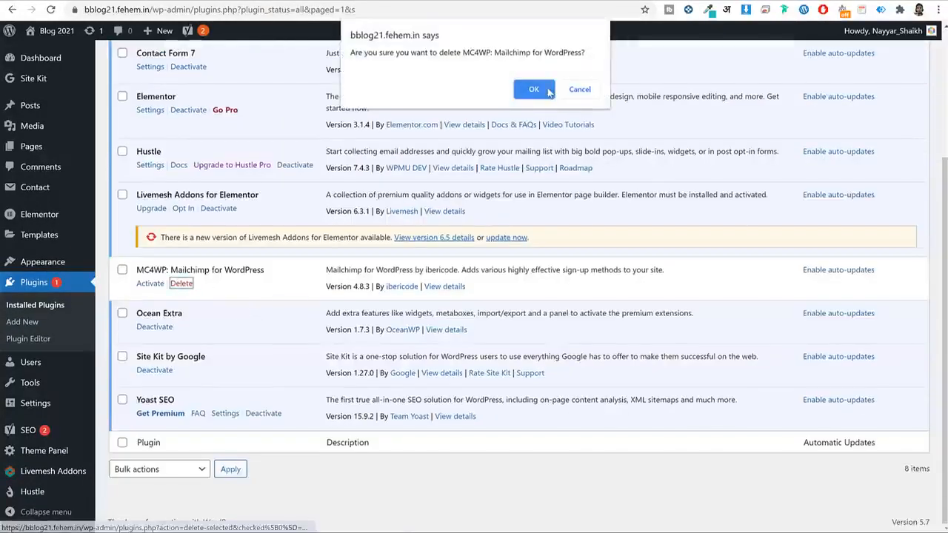
click(571, 89)
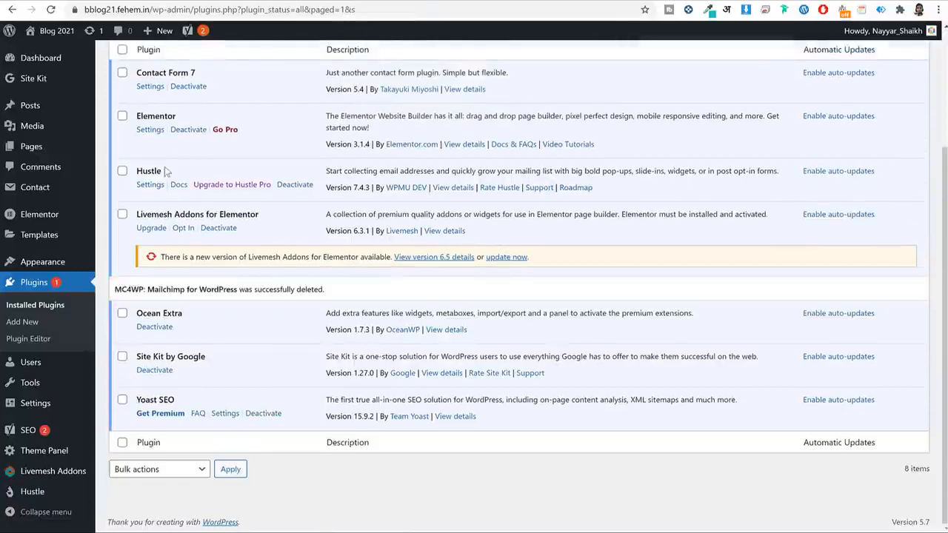
View the live site's home page.
drag(166, 172, 130, 175)
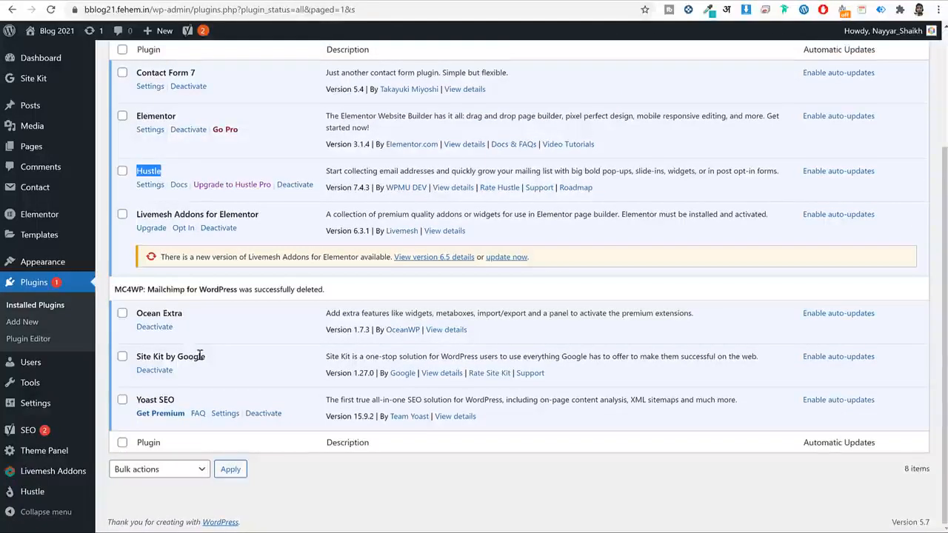
scroll(508, 220, up, 3)
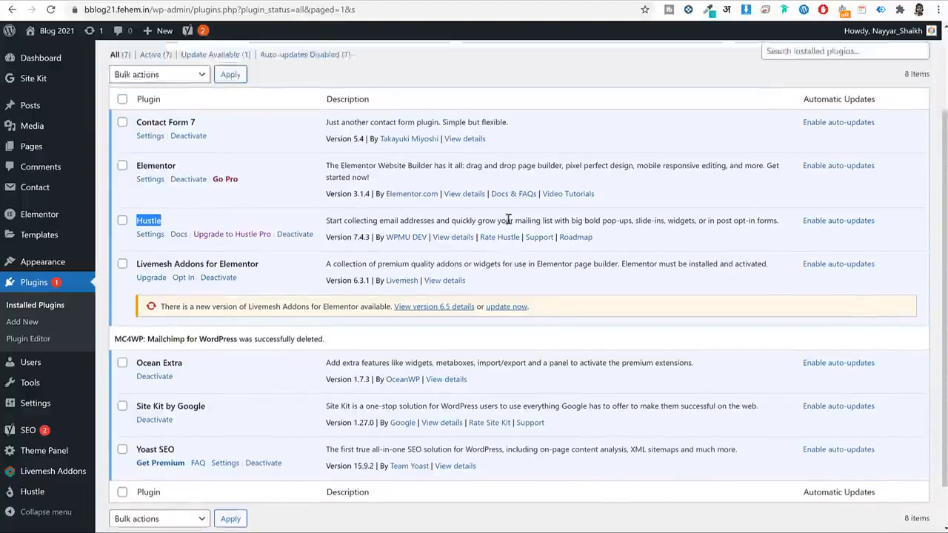
click(47, 32)
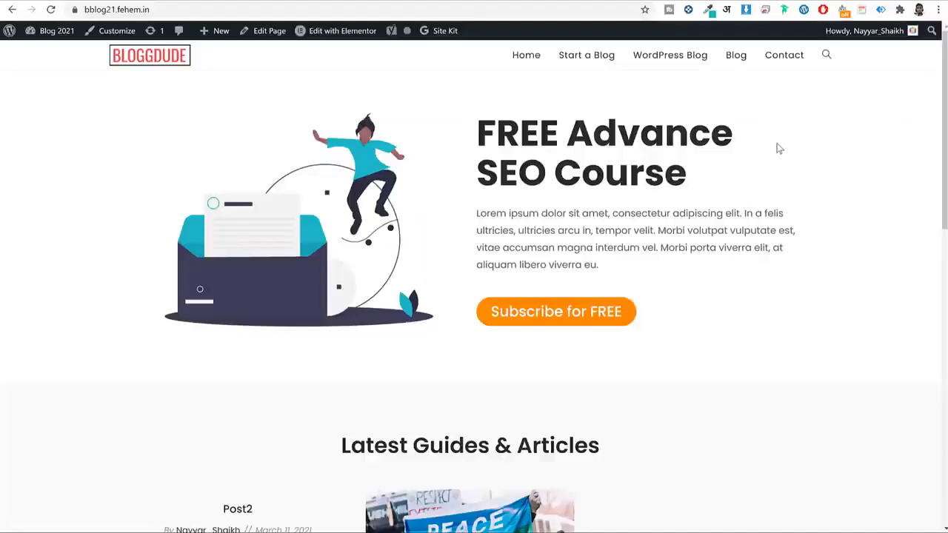